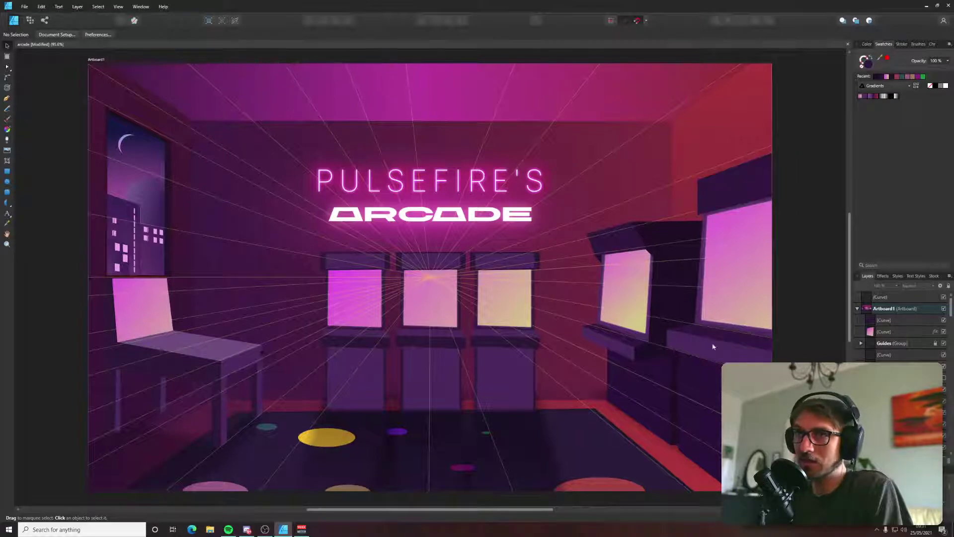
Bring the Guides group above the artwork and align the rear corner of the smaller right-hand cabinet's ledge and screen frame to the perspective guide.
{"action": "left_click_drag", "start_coordinate": [901, 348], "coordinate": [887, 320]}
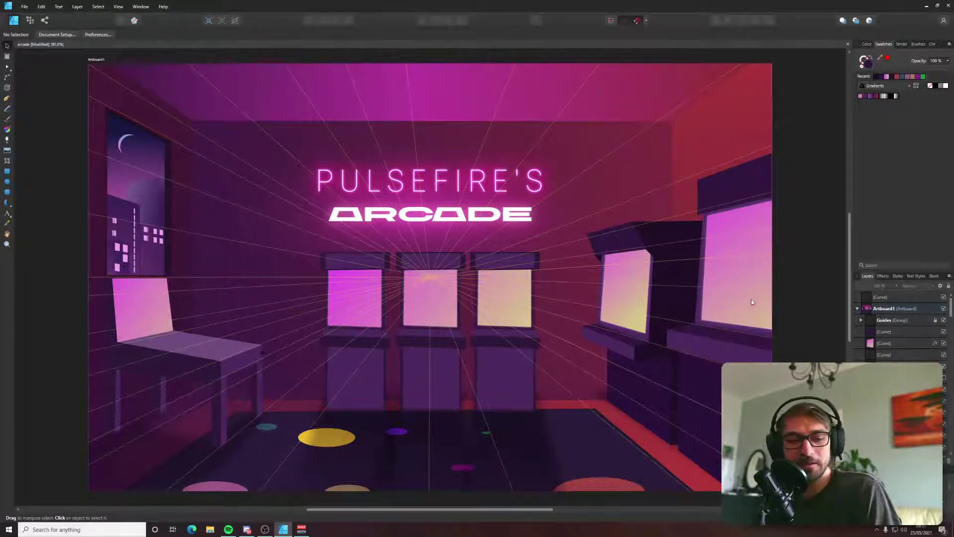
{"action": "scroll", "coordinate": [675, 342], "scroll_direction": "up", "scroll_amount": 5}
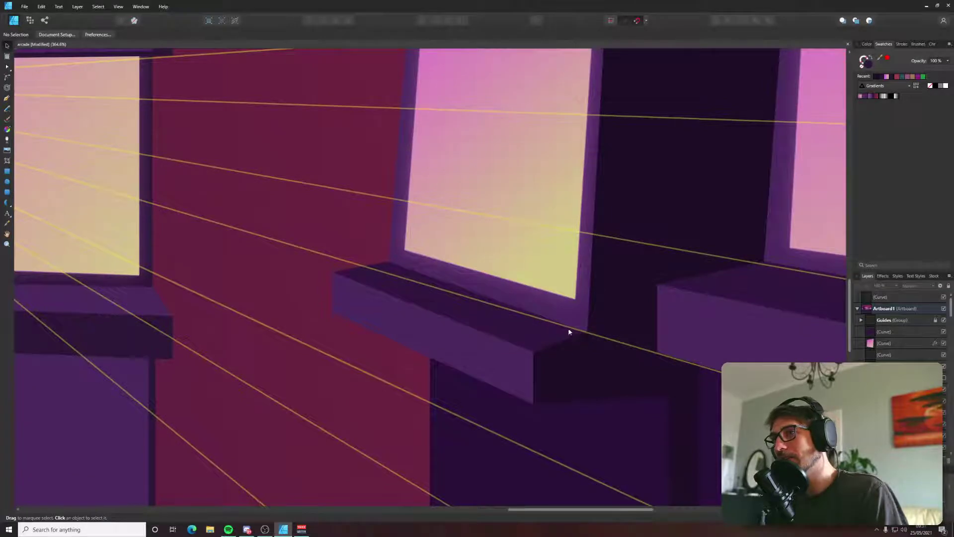
{"action": "left_click", "coordinate": [383, 280]}
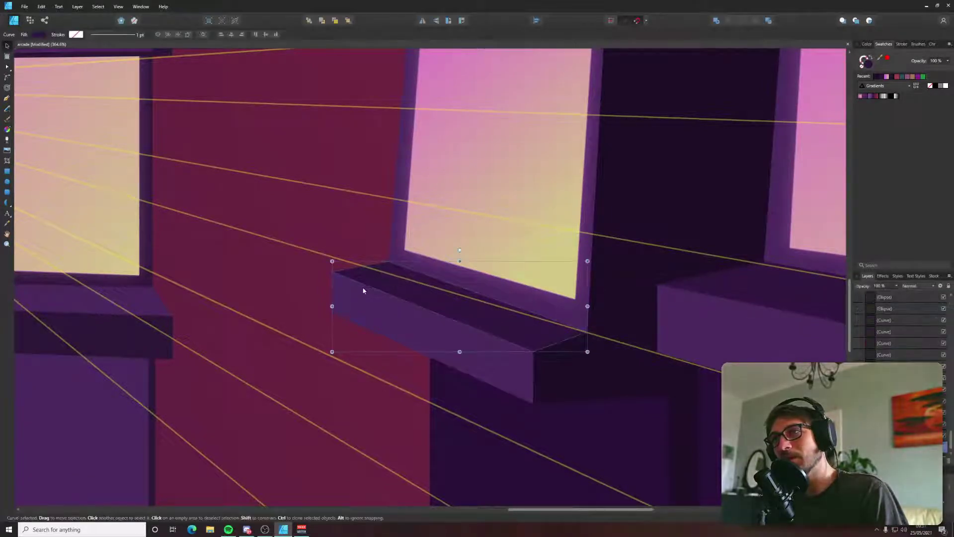
{"action": "left_click", "coordinate": [383, 306], "text": "shift"}
{"action": "key", "text": "a"}
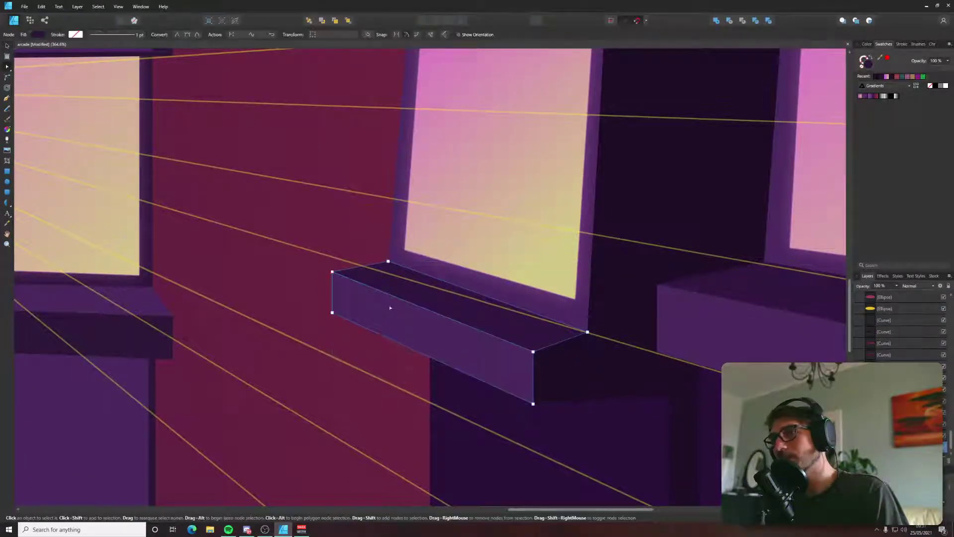
{"action": "left_click_drag", "start_coordinate": [388, 261], "coordinate": [388, 273]}
{"action": "left_click", "coordinate": [387, 260]}
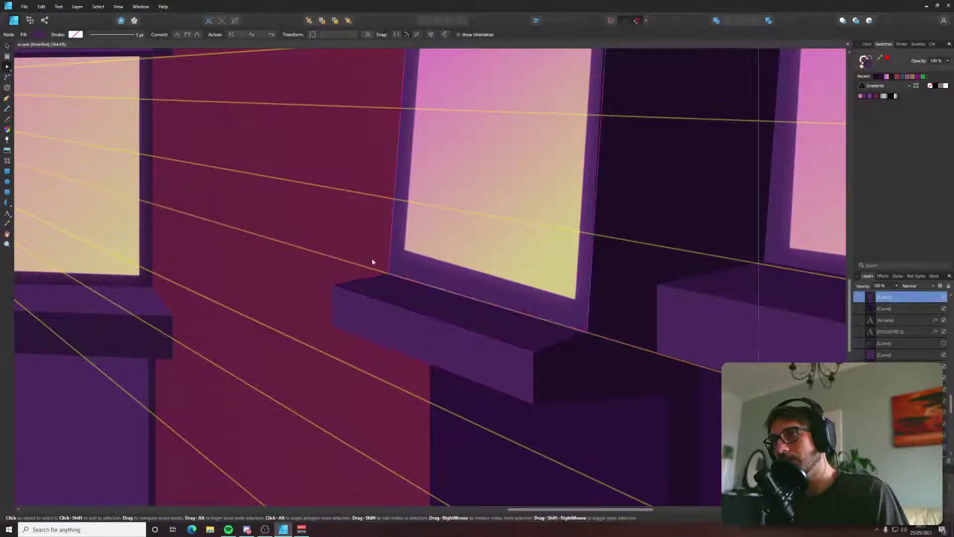
{"action": "left_click", "coordinate": [374, 260]}
Align the lower edge of the large right-hand cabinet's ledge and the top edge of its base to the perspective guide.
{"action": "scroll", "coordinate": [380, 263], "scroll_direction": "down", "scroll_amount": 2}
{"action": "left_click_drag", "start_coordinate": [520, 268], "coordinate": [345, 252]}
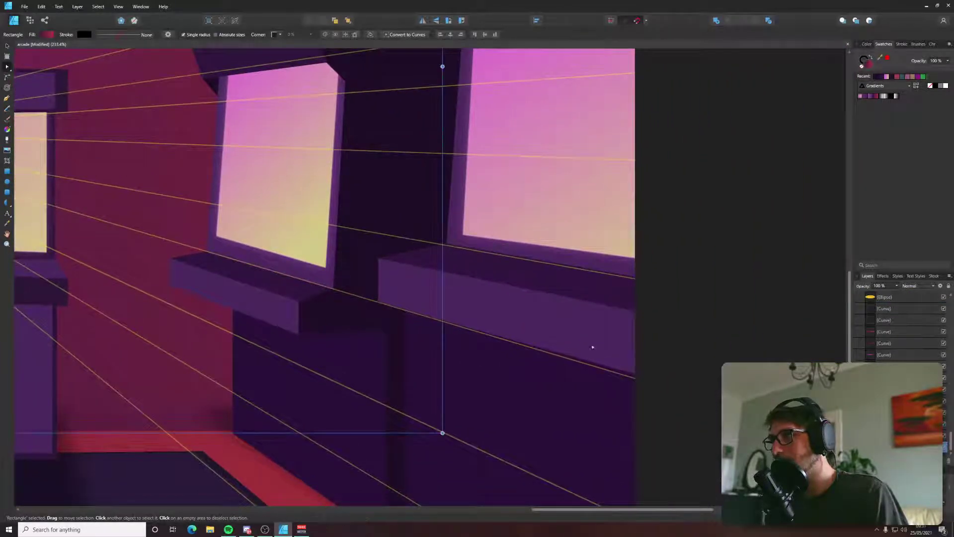
{"action": "left_click", "coordinate": [652, 376]}
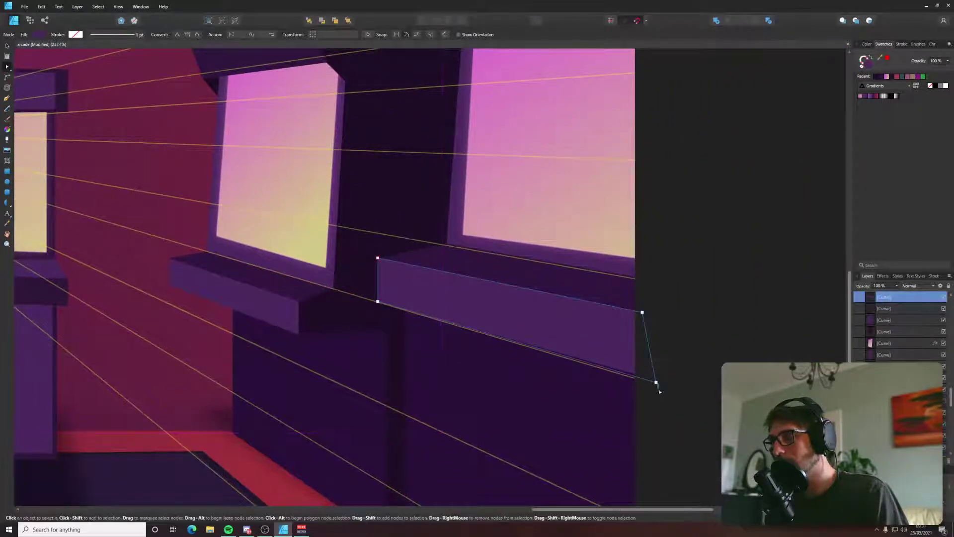
{"action": "left_click", "coordinate": [662, 386]}
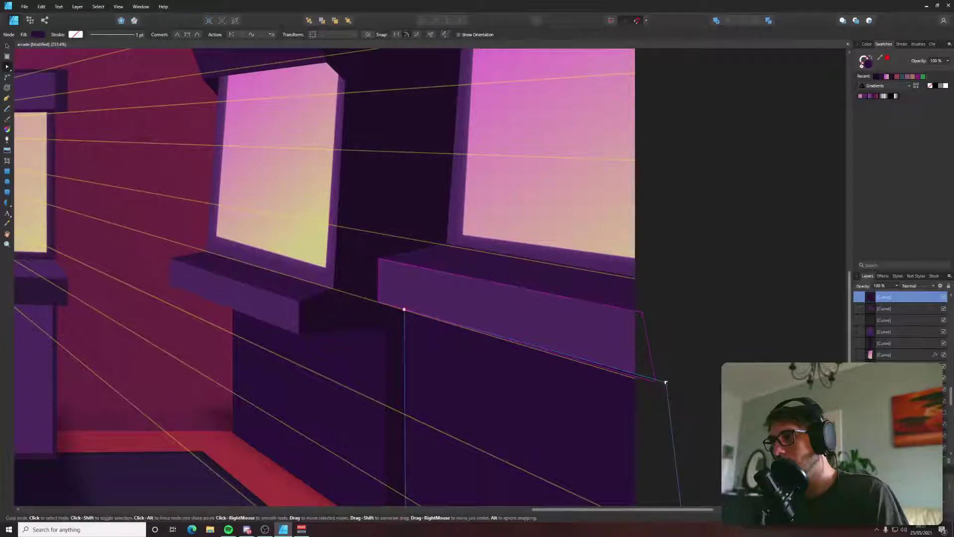
{"action": "left_click", "coordinate": [681, 373]}
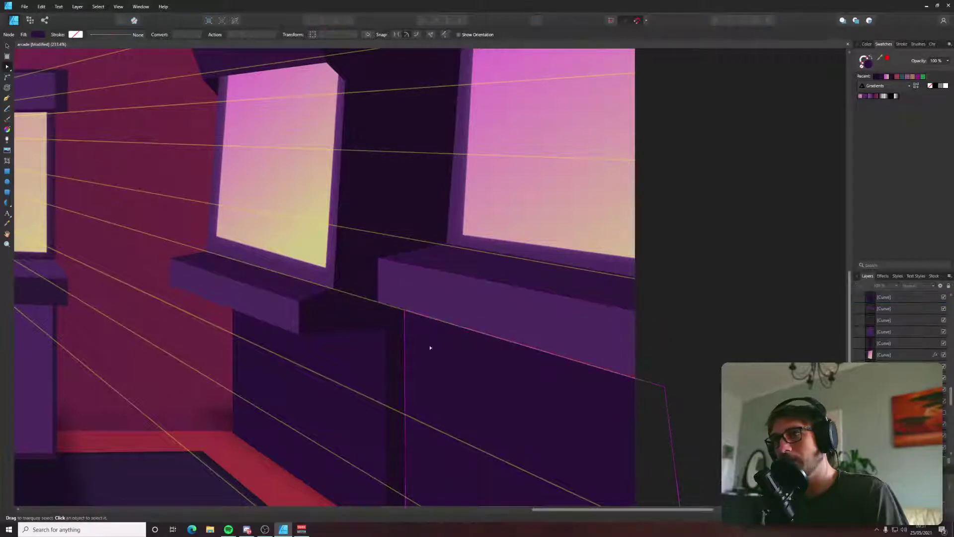
{"action": "left_click_drag", "start_coordinate": [363, 330], "coordinate": [371, 322]}
Expand the Guides group and unlock it to make its individual perspective lines editable on the canvas.
{"action": "scroll", "coordinate": [372, 322], "scroll_direction": "down", "scroll_amount": 5}
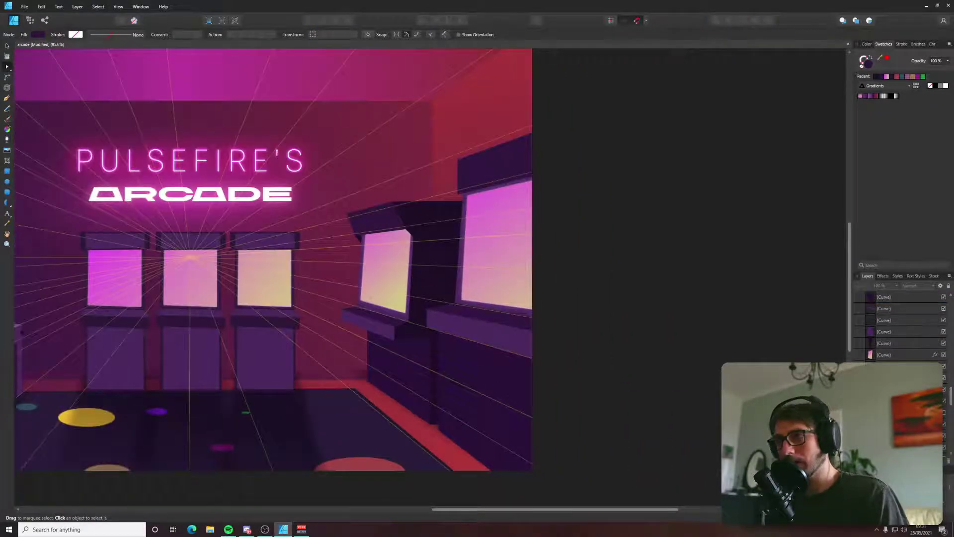
{"action": "scroll", "coordinate": [917, 322], "scroll_direction": "up", "scroll_amount": 5}
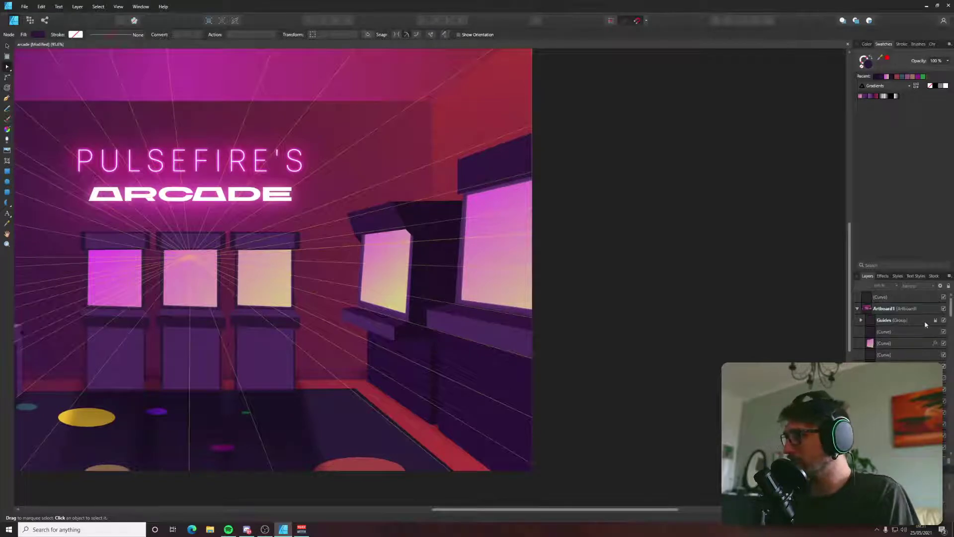
{"action": "left_click", "coordinate": [861, 321]}
{"action": "left_click", "coordinate": [889, 332]}
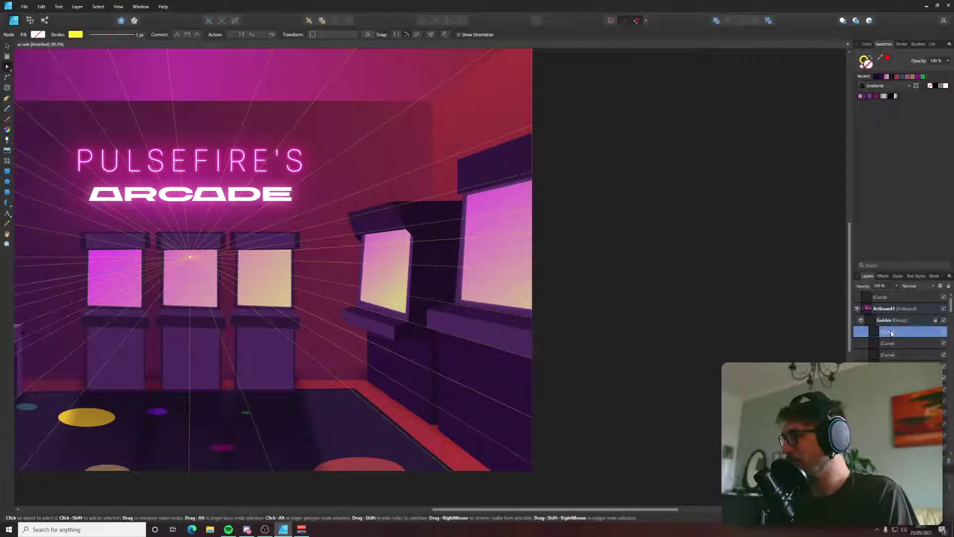
{"action": "left_click", "coordinate": [518, 357]}
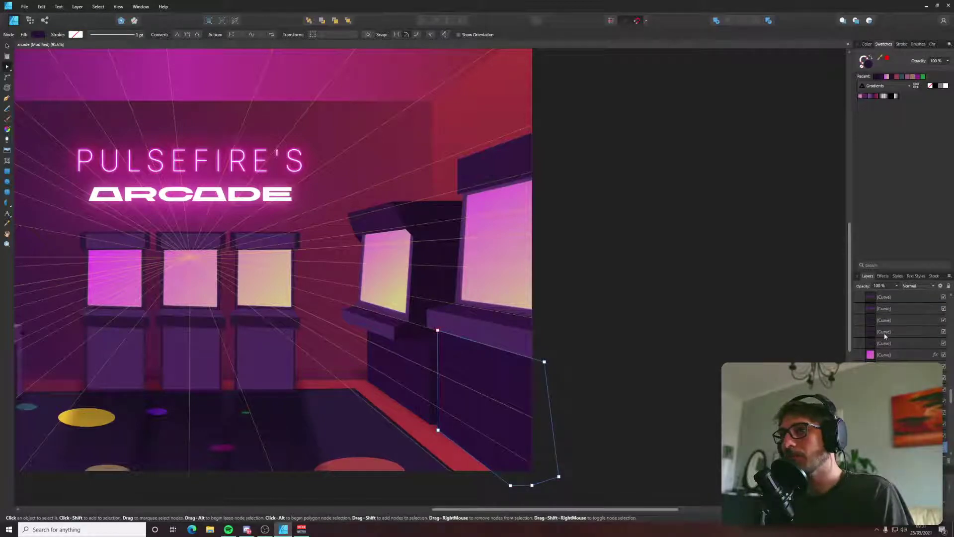
{"action": "scroll", "coordinate": [885, 336], "scroll_direction": "up", "scroll_amount": 3}
{"action": "scroll", "coordinate": [932, 332], "scroll_direction": "up", "scroll_amount": 2}
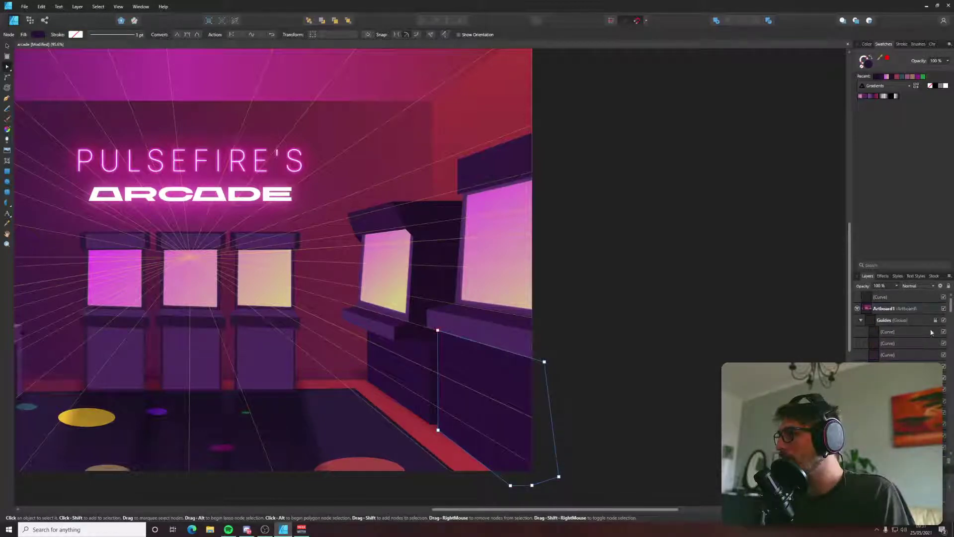
{"action": "left_click", "coordinate": [901, 332]}
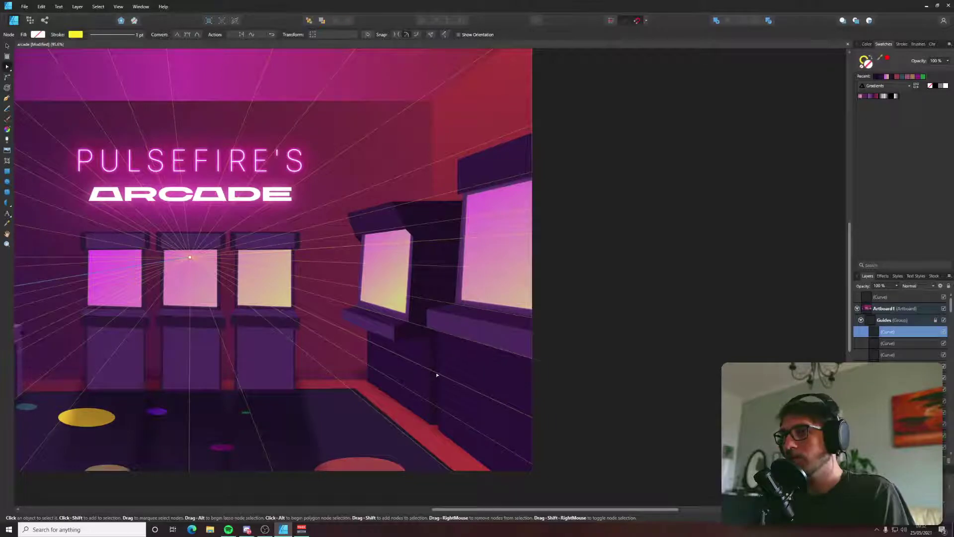
{"action": "left_click", "coordinate": [436, 375]}
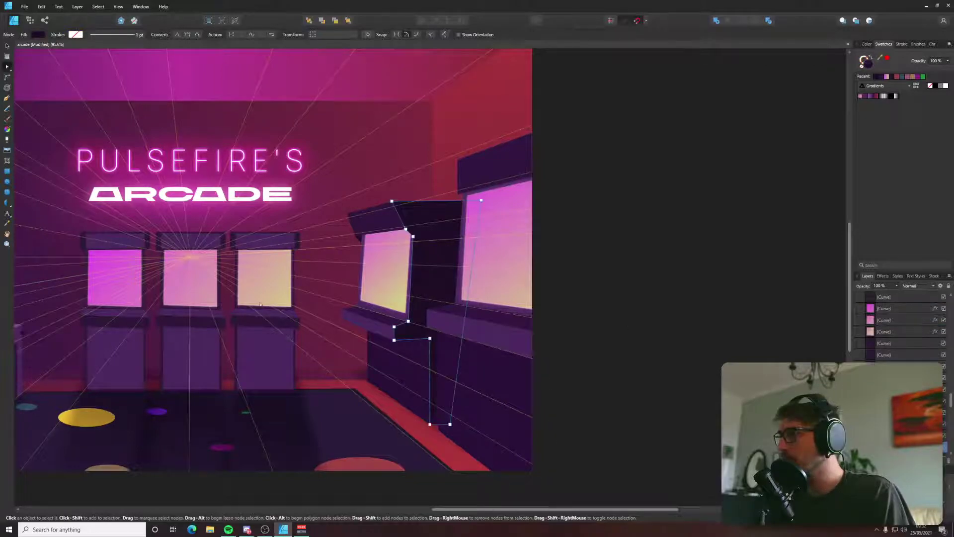
{"action": "left_click", "coordinate": [311, 316]}
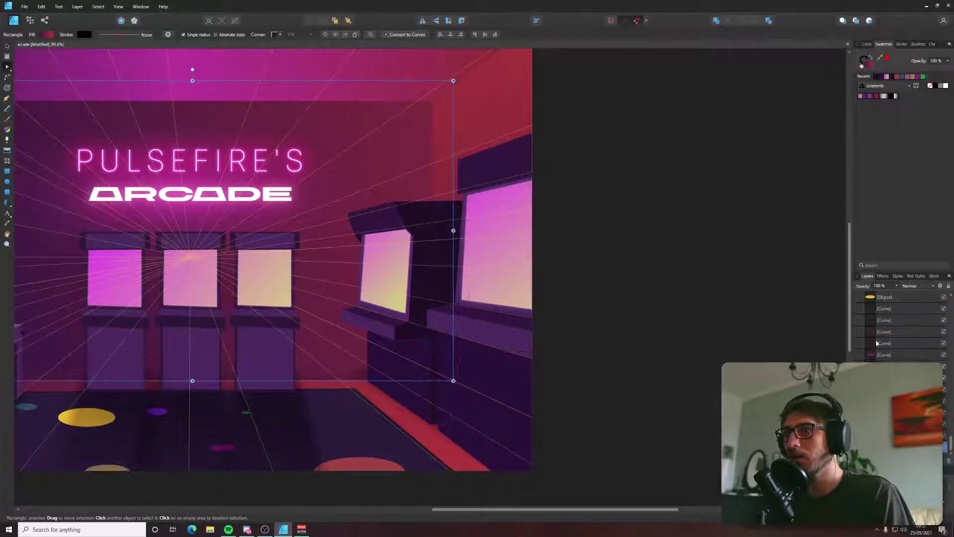
{"action": "left_click_drag", "start_coordinate": [951, 427], "coordinate": [950, 306]}
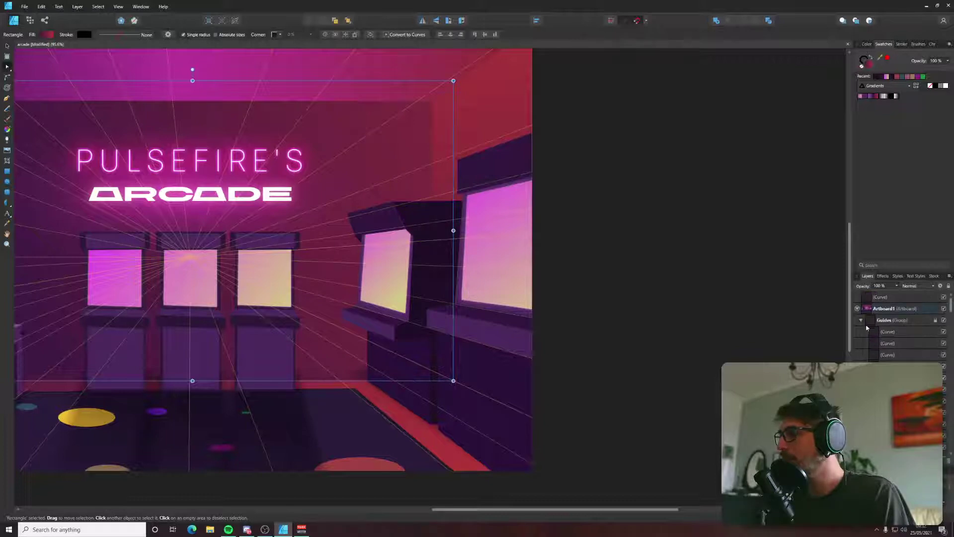
{"action": "left_click", "coordinate": [889, 323]}
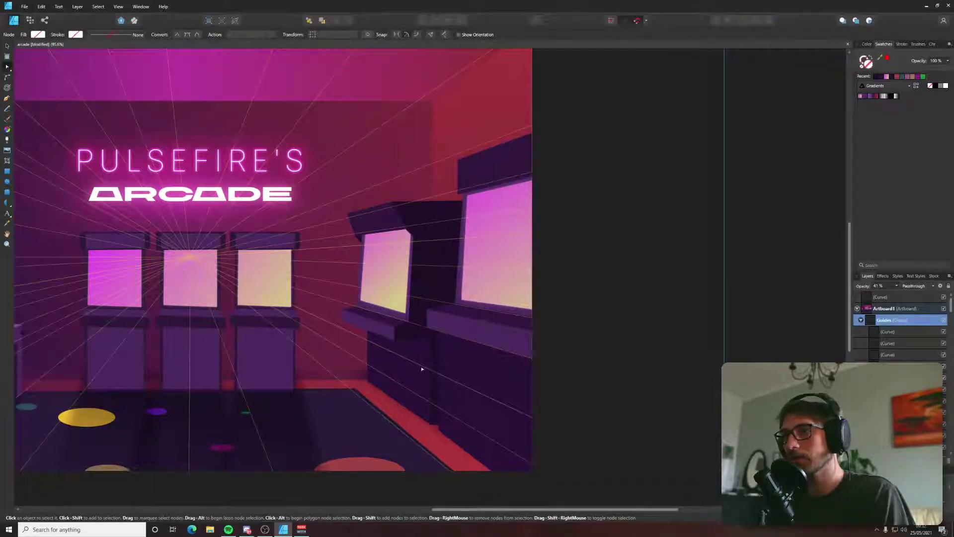
Duplicate a perspective line and swing the copies' outer ends to add guides across the right-hand cabinets, the baseboard and the rug's right edge.
{"action": "left_click", "coordinate": [580, 437]}
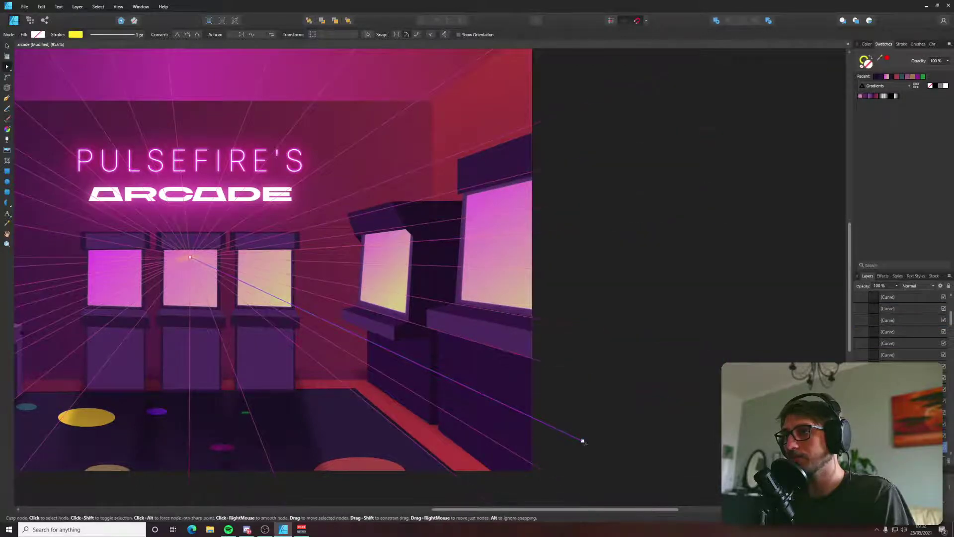
{"action": "left_click_drag", "start_coordinate": [583, 441], "coordinate": [585, 417]}
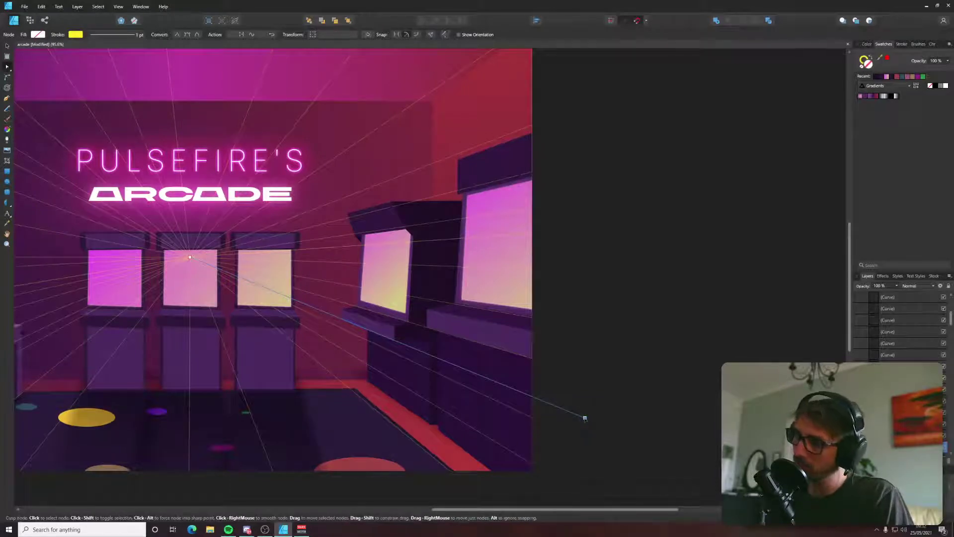
{"action": "left_click_drag", "start_coordinate": [585, 417], "coordinate": [554, 482]}
{"action": "scroll", "coordinate": [562, 462], "scroll_direction": "down", "scroll_amount": 1}
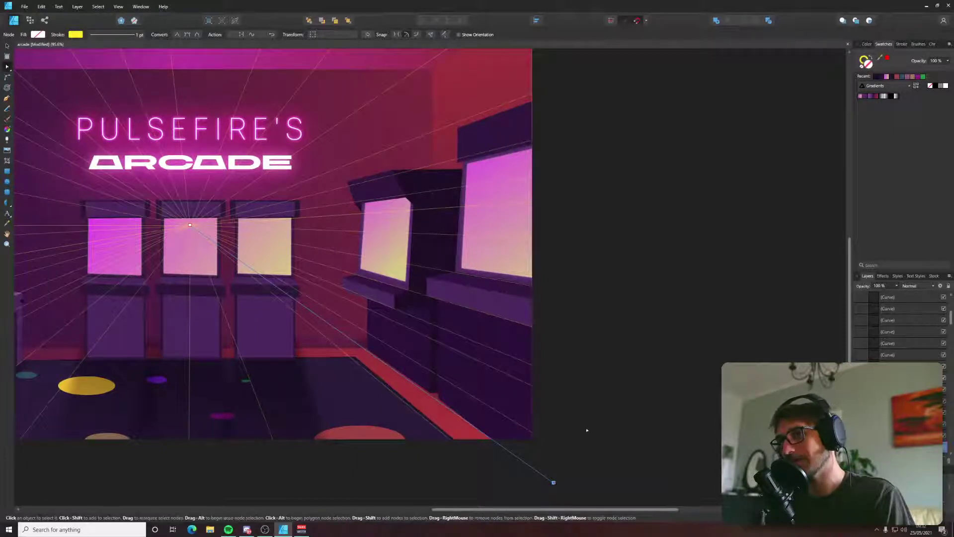
{"action": "left_click_drag", "start_coordinate": [554, 482], "coordinate": [508, 478]}
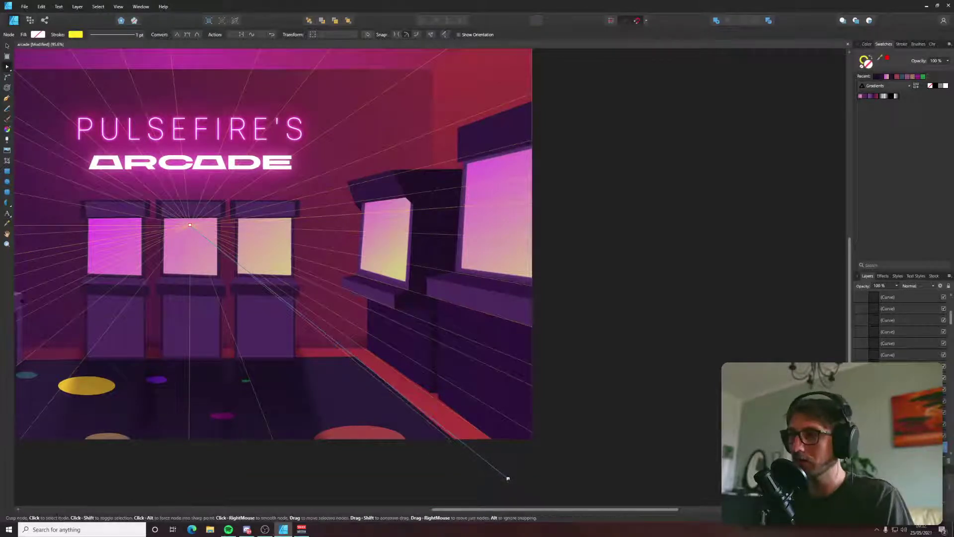
{"action": "left_click_drag", "start_coordinate": [540, 458], "coordinate": [711, 421]}
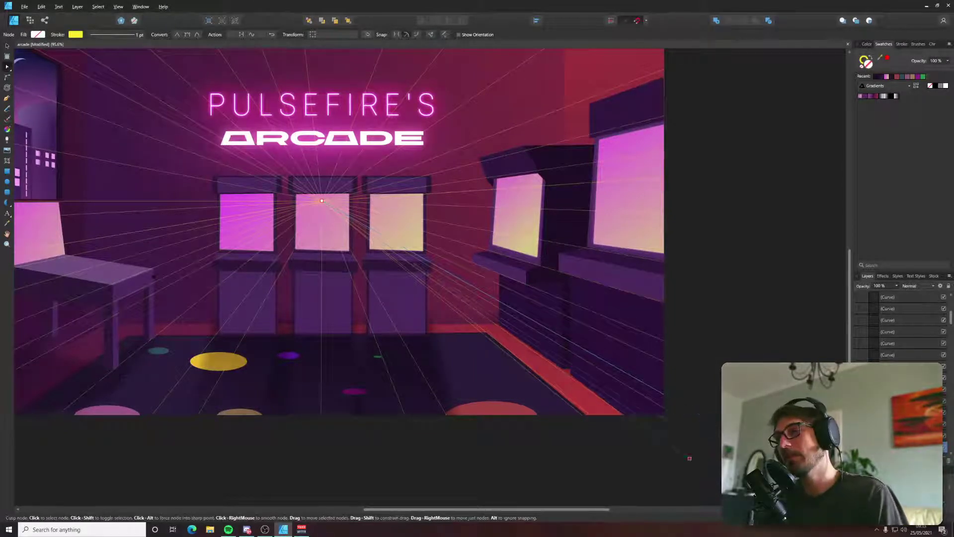
Add another perspective guide running down the floor just right of the vertical centre line, extending its end below the artboard.
{"action": "left_click_drag", "start_coordinate": [689, 458], "coordinate": [385, 458]}
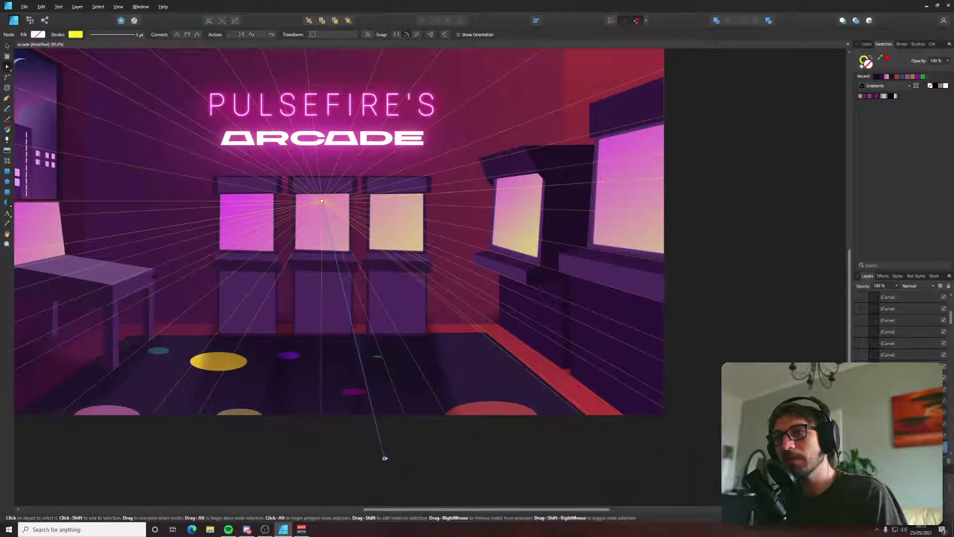
{"action": "scroll", "coordinate": [384, 458], "scroll_direction": "up", "scroll_amount": 2}
{"action": "scroll", "coordinate": [385, 458], "scroll_direction": "left", "scroll_amount": 2}
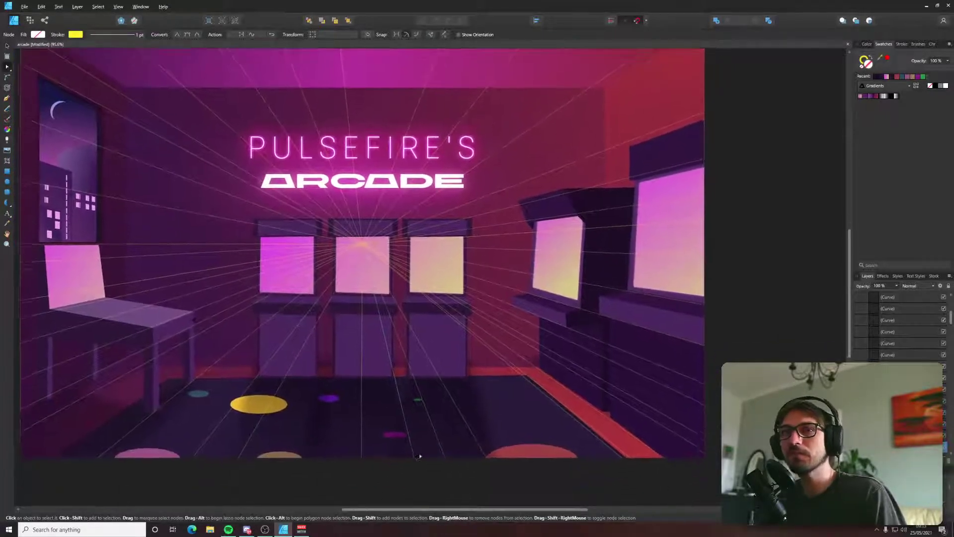
{"action": "scroll", "coordinate": [419, 455], "scroll_direction": "down", "scroll_amount": 2}
{"action": "scroll", "coordinate": [416, 450], "scroll_direction": "down", "scroll_amount": 1}
{"action": "scroll", "coordinate": [416, 450], "scroll_direction": "right", "scroll_amount": 2}
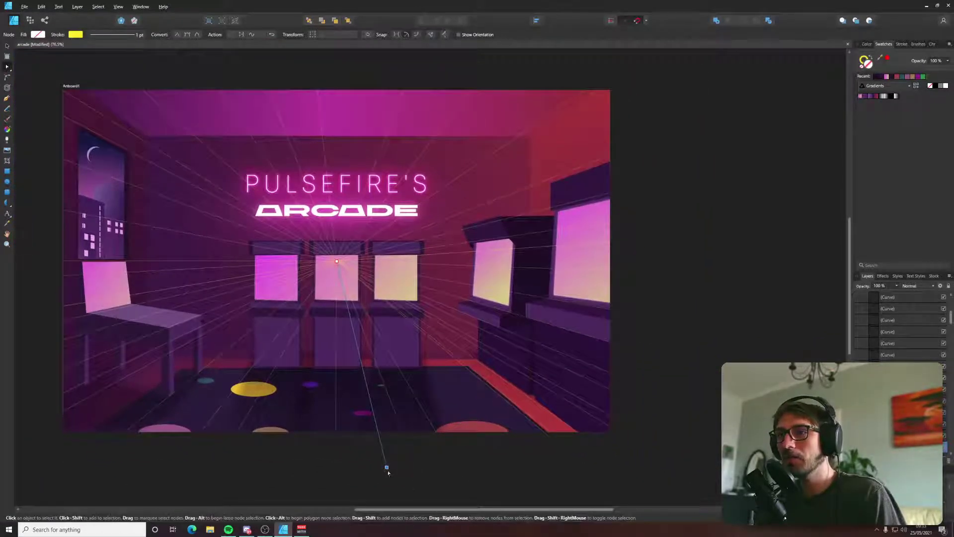
{"action": "mouse_move", "coordinate": [387, 468]}
{"action": "left_mouse_down"}
{"action": "mouse_move", "coordinate": [366, 473]}
{"action": "mouse_move", "coordinate": [385, 475]}
{"action": "left_mouse_up"}
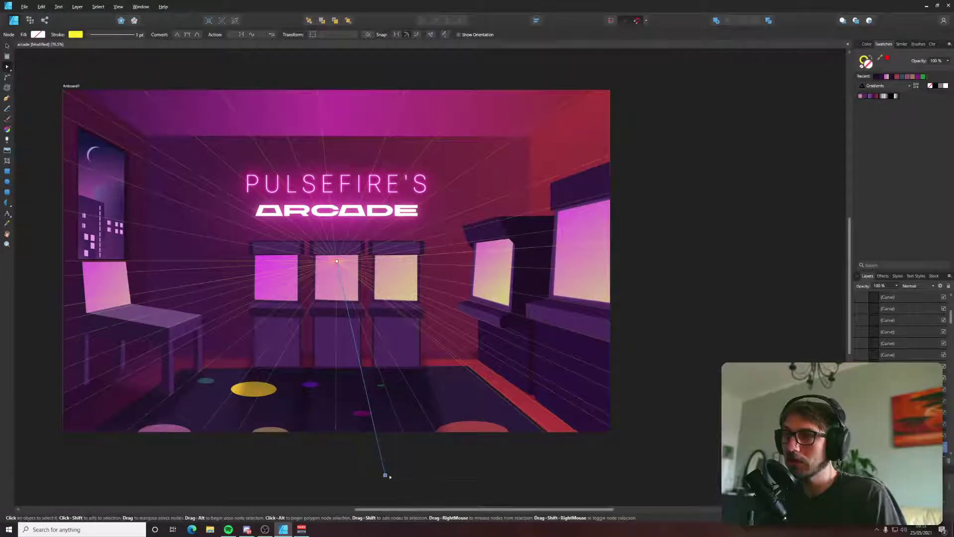
Add more perspective guide copies fanning from the vanishing point across the left side of the floor, the table and the left wall.
{"action": "left_click_drag", "start_coordinate": [386, 475], "coordinate": [42, 414]}
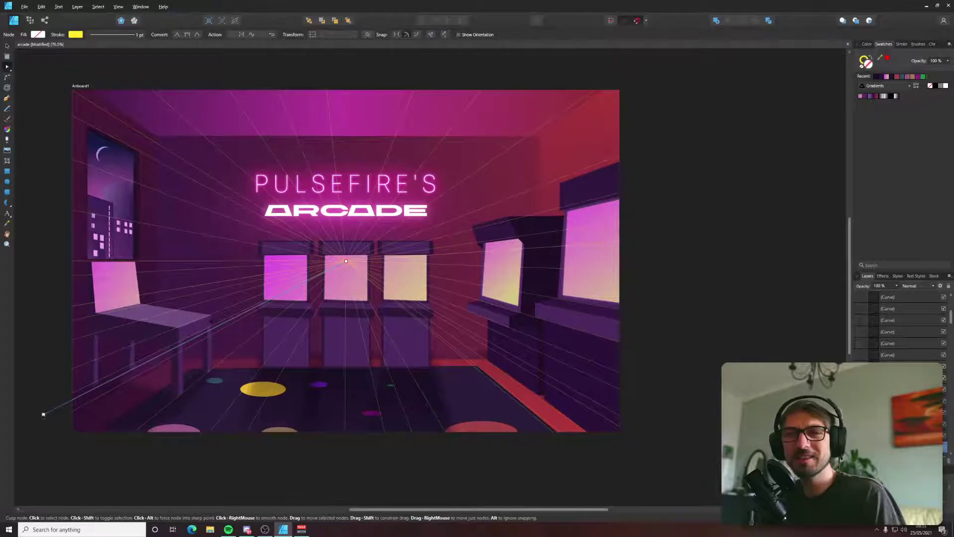
{"action": "scroll", "coordinate": [397, 431], "scroll_direction": "down", "scroll_amount": 2}
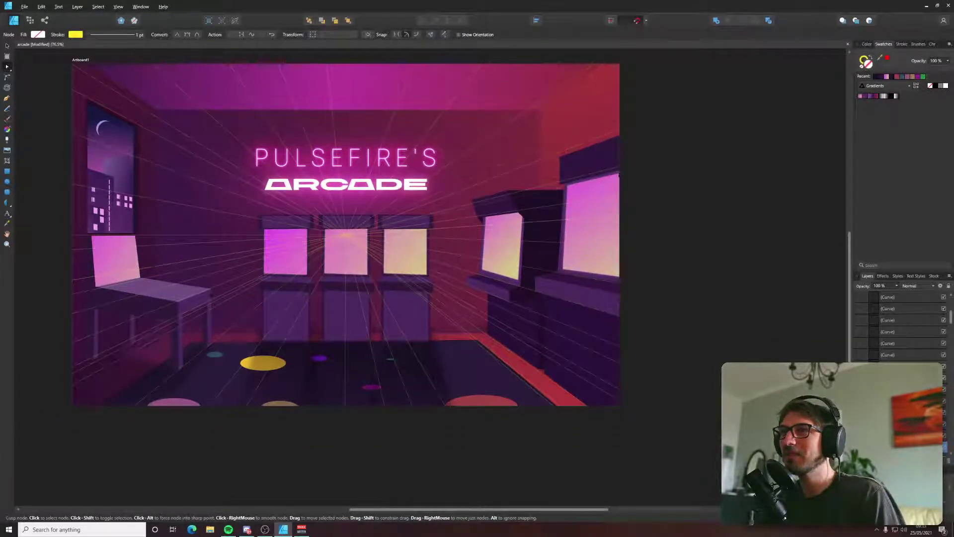
{"action": "left_click_drag", "start_coordinate": [560, 144], "coordinate": [598, 251]}
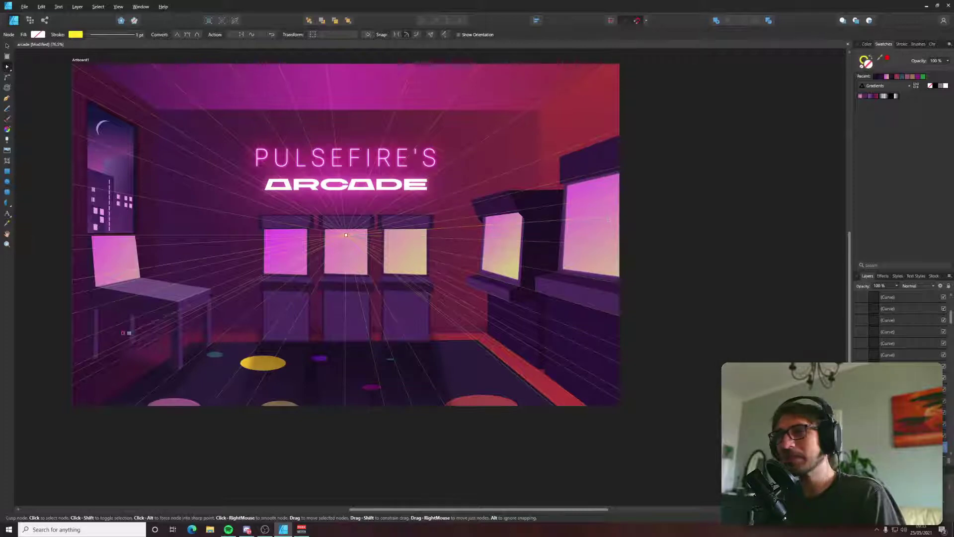
{"action": "left_click_drag", "start_coordinate": [44, 316], "coordinate": [38, 312]}
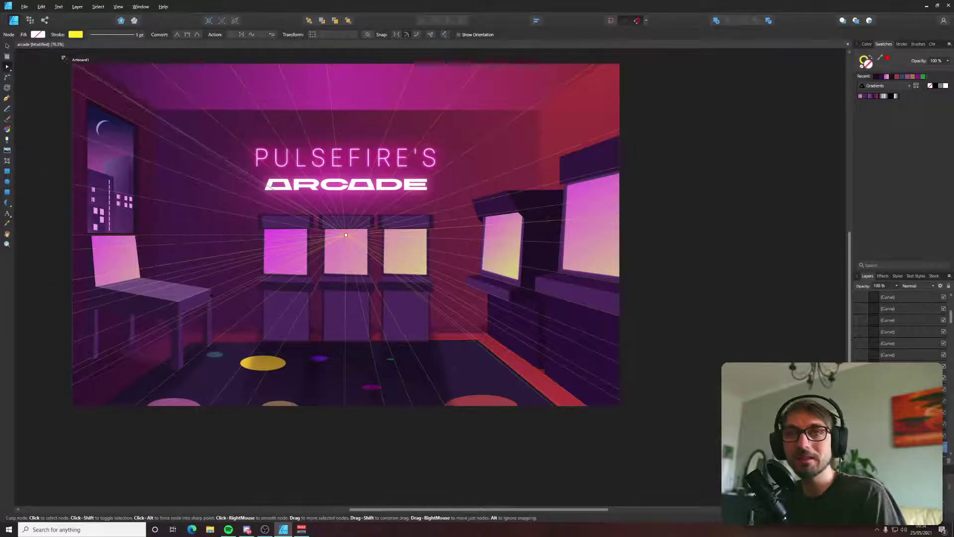
Place perspective guide copies from the vanishing point through the upper-left and upper-right corners of the room.
{"action": "scroll", "coordinate": [345, 235], "scroll_direction": "up", "scroll_amount": 2}
{"action": "left_click", "coordinate": [346, 251]}
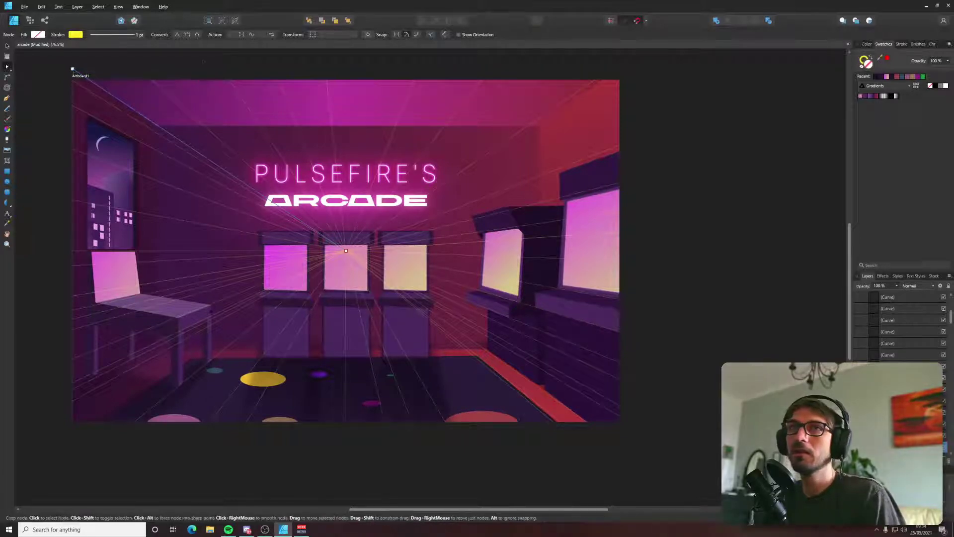
{"action": "scroll", "coordinate": [346, 282], "scroll_direction": "up", "scroll_amount": 2}
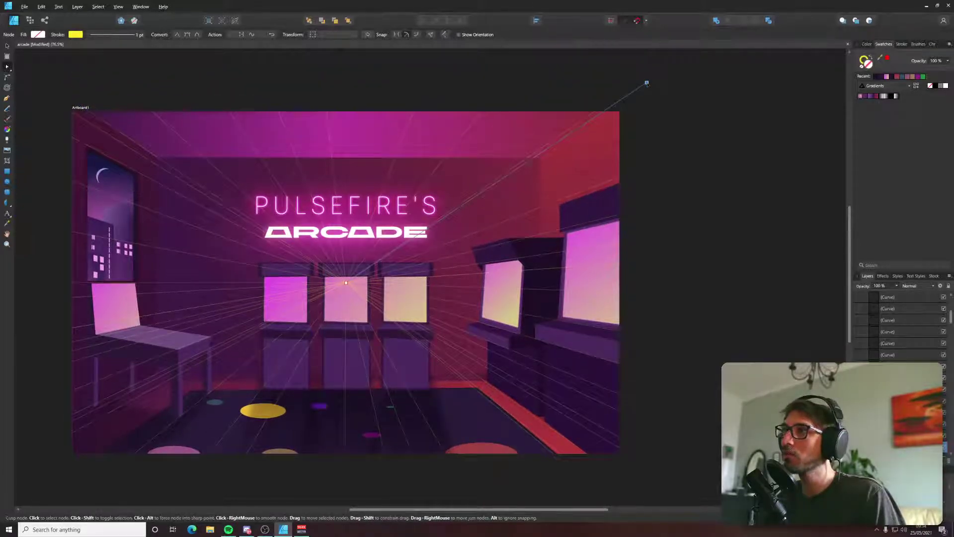
{"action": "scroll", "coordinate": [425, 184], "scroll_direction": "up", "scroll_amount": 8}
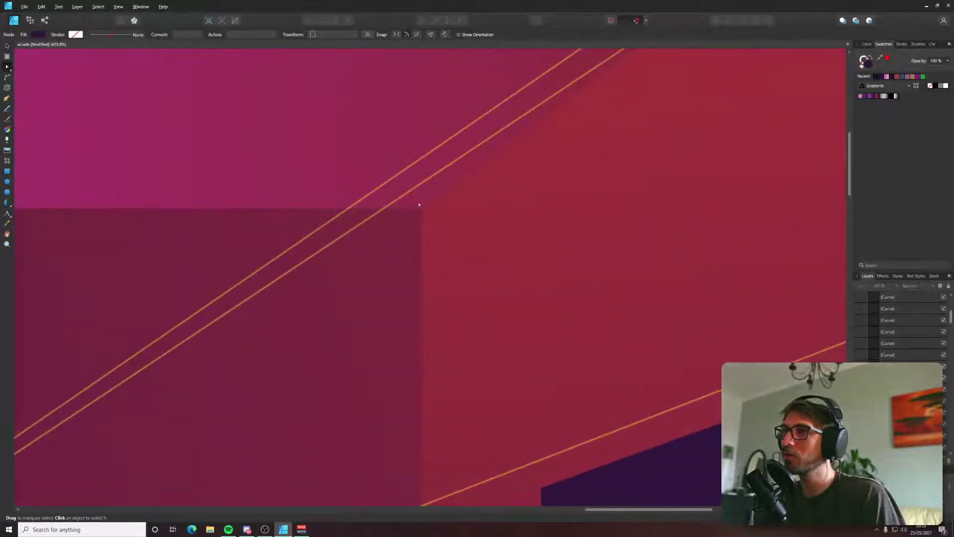
{"action": "left_click", "coordinate": [419, 204]}
{"action": "scroll", "coordinate": [419, 204], "scroll_direction": "down", "scroll_amount": 5}
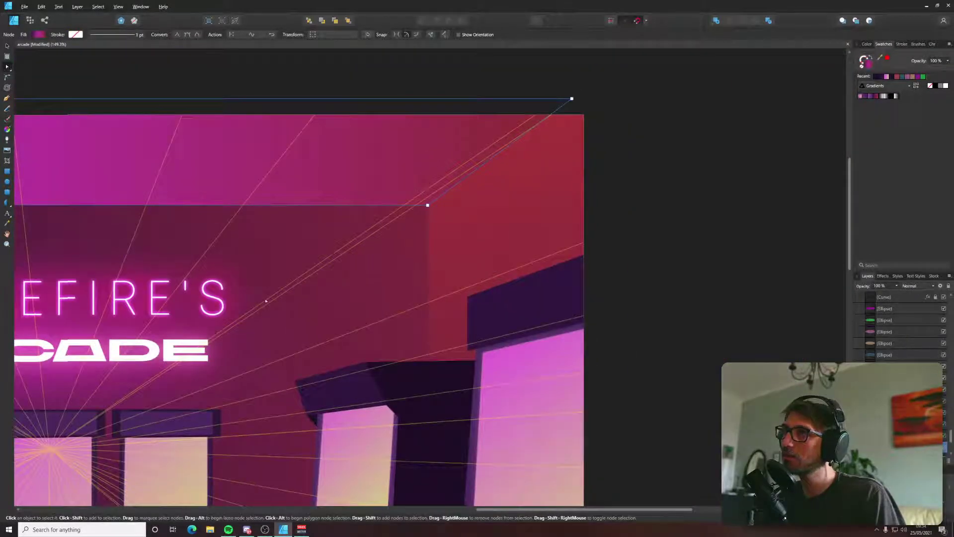
{"action": "scroll", "coordinate": [420, 206], "scroll_direction": "up", "scroll_amount": 4}
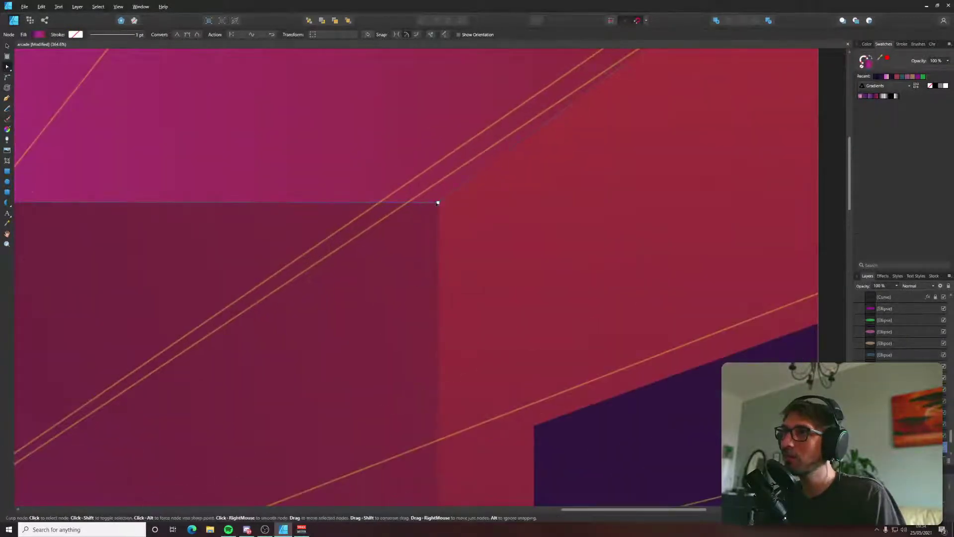
{"action": "left_click", "coordinate": [438, 203]}
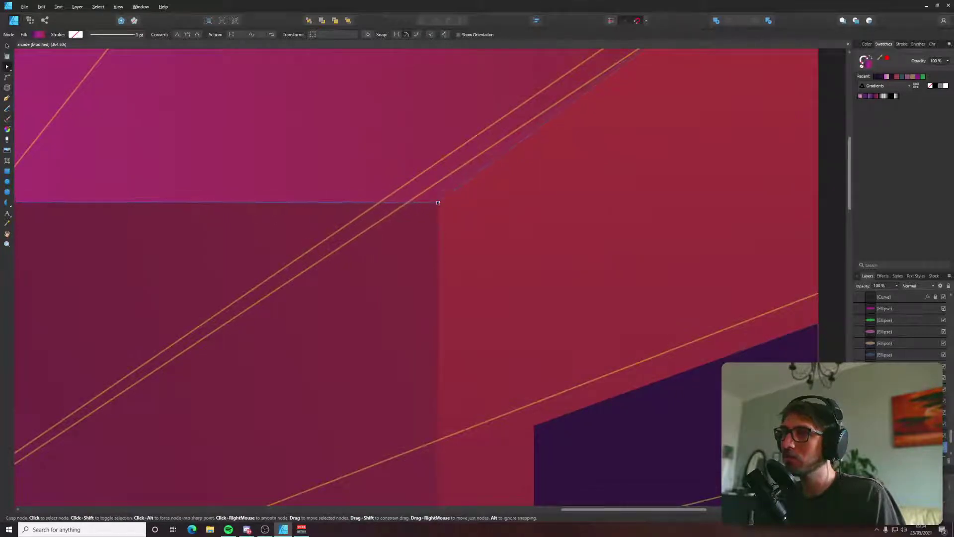
{"action": "scroll", "coordinate": [440, 204], "scroll_direction": "down", "scroll_amount": 10}
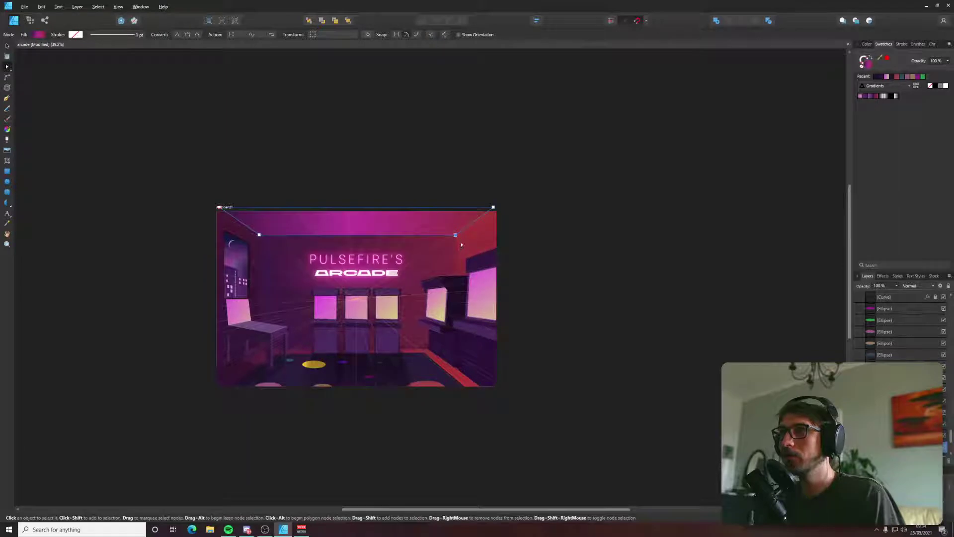
{"action": "scroll", "coordinate": [451, 250], "scroll_direction": "up", "scroll_amount": 2}
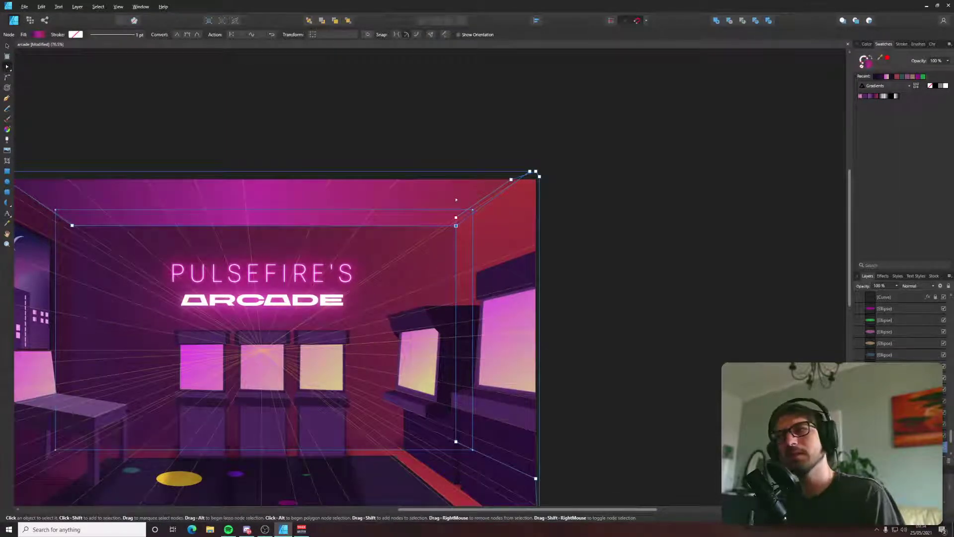
{"action": "left_click", "coordinate": [437, 146]}
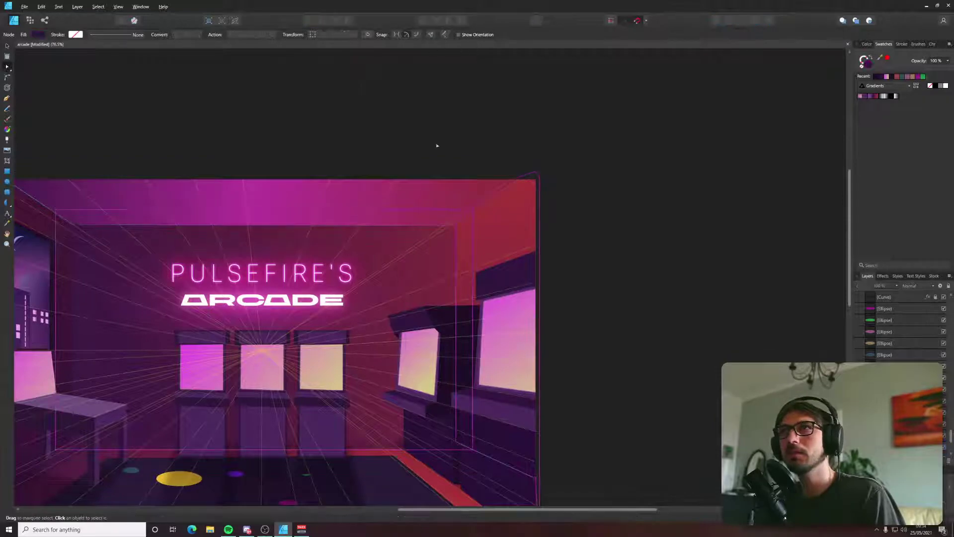
Convert the back wall rectangle to curves and select it together with the ceiling and right wall shapes for node editing.
{"action": "left_click", "coordinate": [440, 257]}
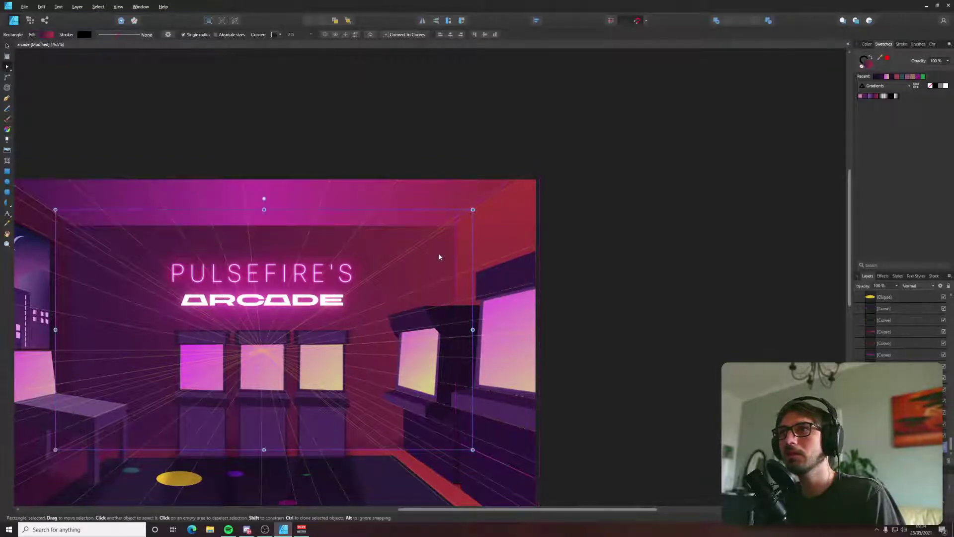
{"action": "left_click", "coordinate": [406, 34]}
{"action": "left_click", "coordinate": [453, 199]}
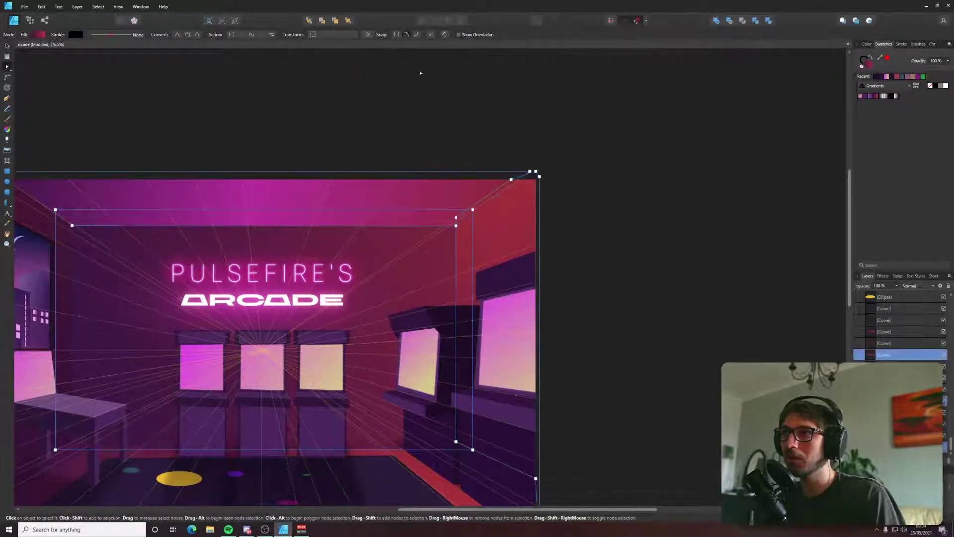
Shift the nodes along the back wall's right edge, including the ceiling and side wall corners, left onto the perspective guide.
{"action": "left_click_drag", "start_coordinate": [412, 139], "coordinate": [481, 238]}
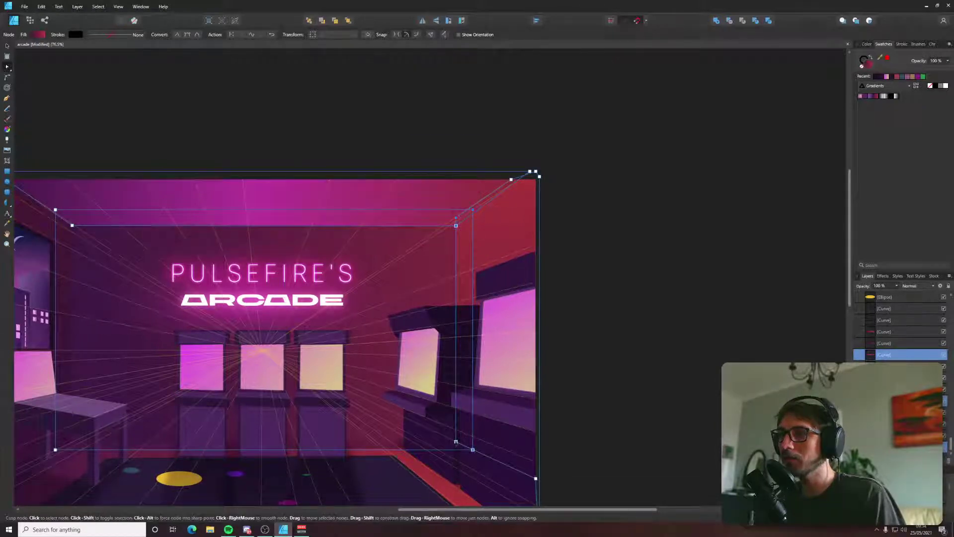
{"action": "scroll", "coordinate": [473, 209], "scroll_direction": "up", "scroll_amount": 5}
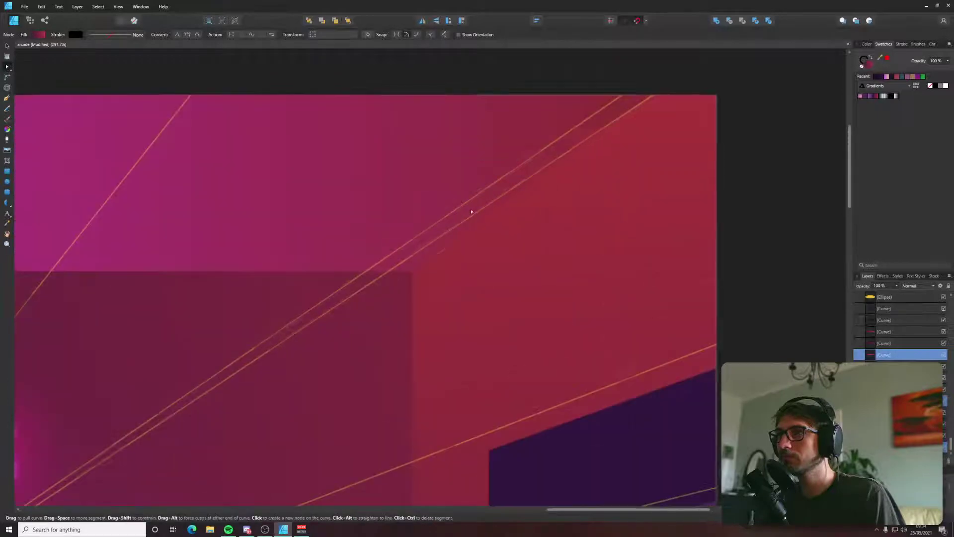
{"action": "left_click_drag", "start_coordinate": [466, 211], "coordinate": [452, 214]}
{"action": "scroll", "coordinate": [452, 214], "scroll_direction": "down", "scroll_amount": 5}
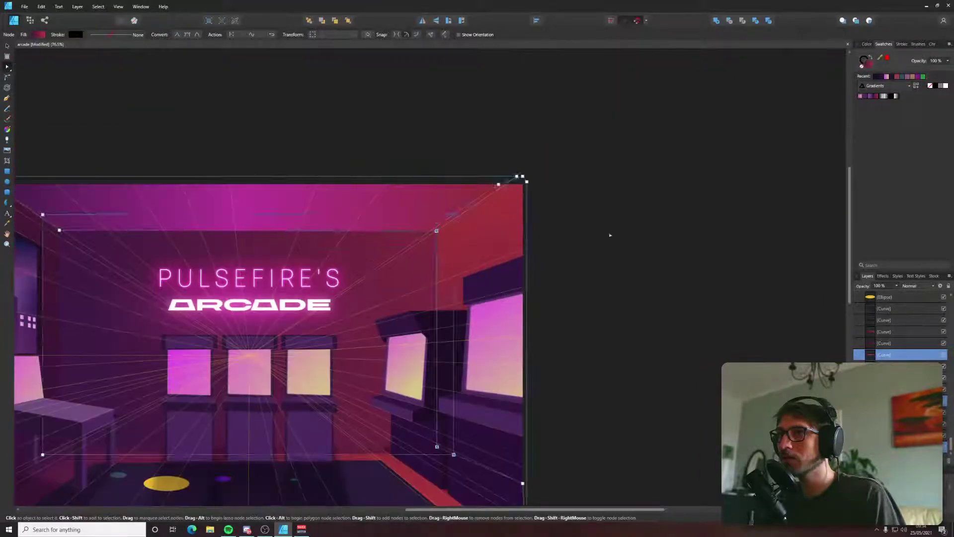
{"action": "left_click", "coordinate": [622, 232]}
{"action": "scroll", "coordinate": [622, 231], "scroll_direction": "down", "scroll_amount": 2}
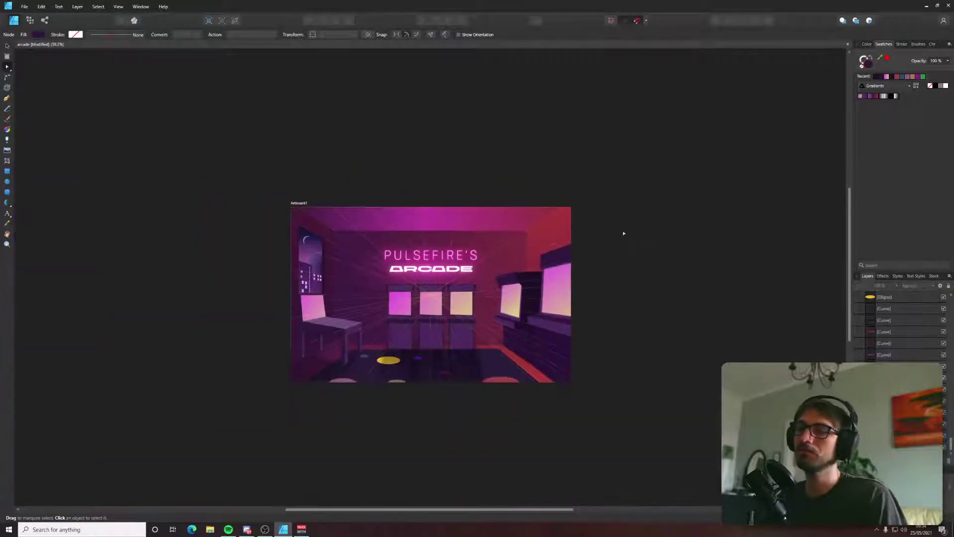
{"action": "scroll", "coordinate": [622, 231], "scroll_direction": "up", "scroll_amount": 3}
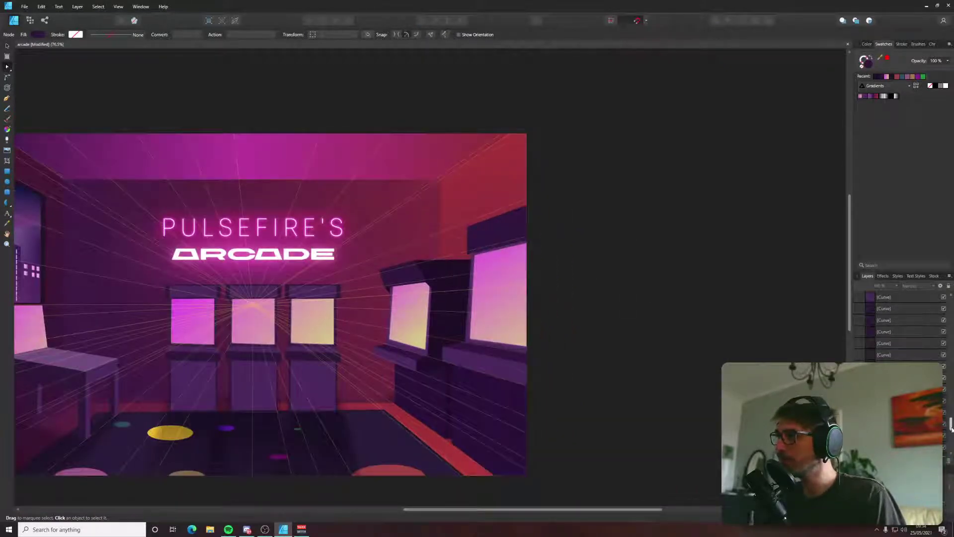
Lock and collapse the Guides group, and hide and show it again to compare the artwork without the perspective lines.
{"action": "left_click_drag", "start_coordinate": [950, 425], "coordinate": [950, 301]}
{"action": "left_click", "coordinate": [938, 322]}
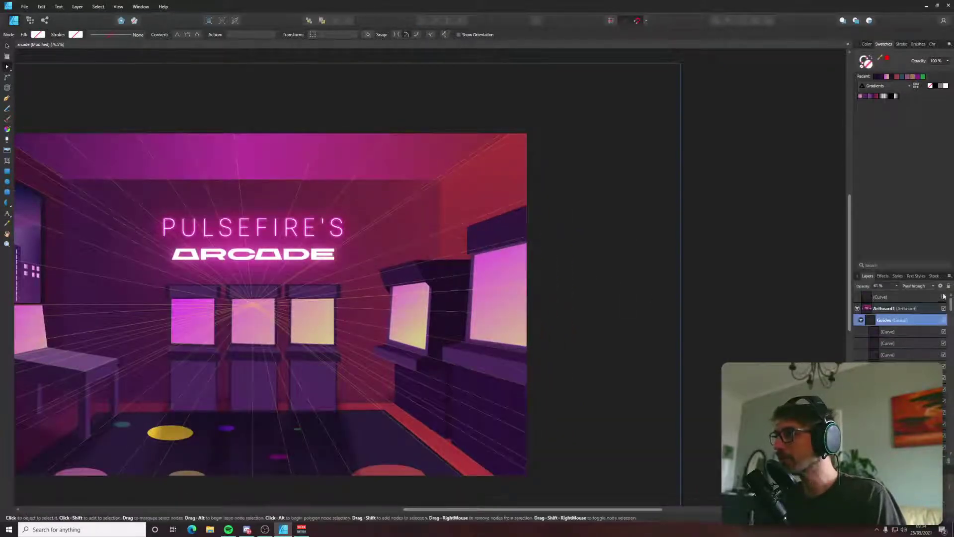
{"action": "left_click", "coordinate": [861, 321]}
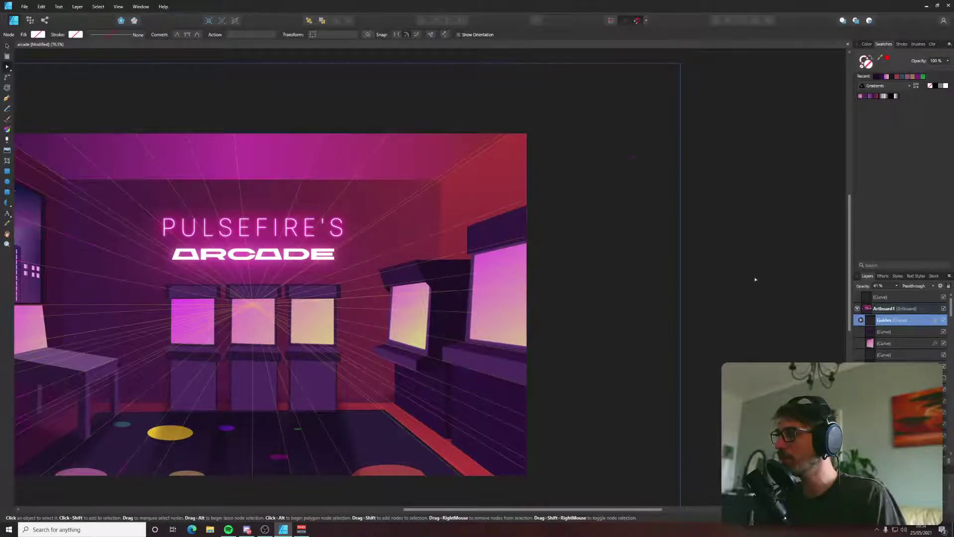
{"action": "left_click", "coordinate": [754, 277]}
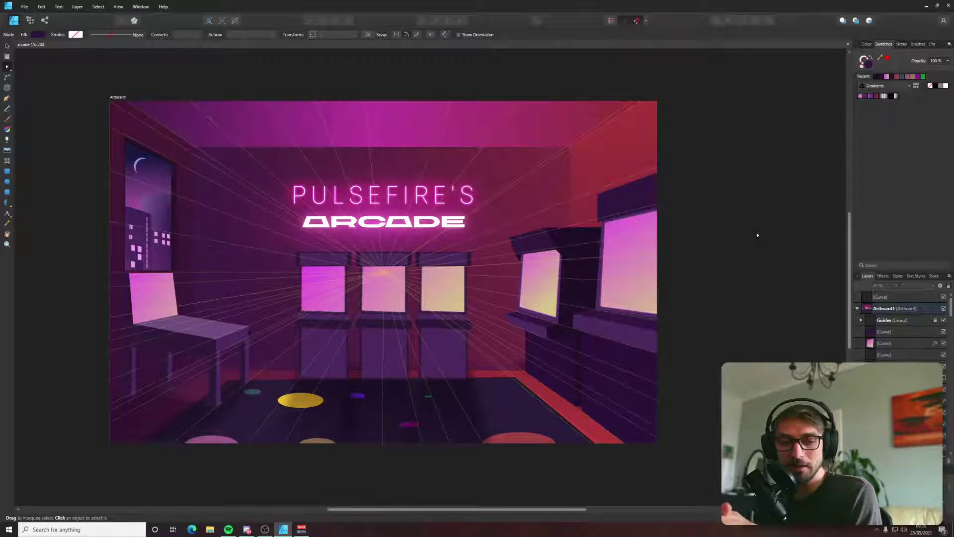
{"action": "left_click", "coordinate": [943, 319]}
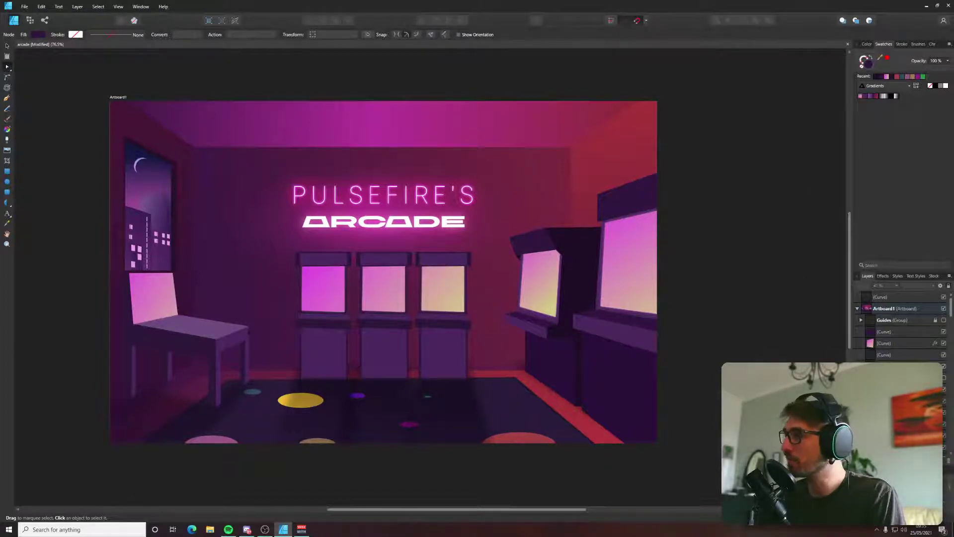
{"action": "left_click", "coordinate": [944, 320]}
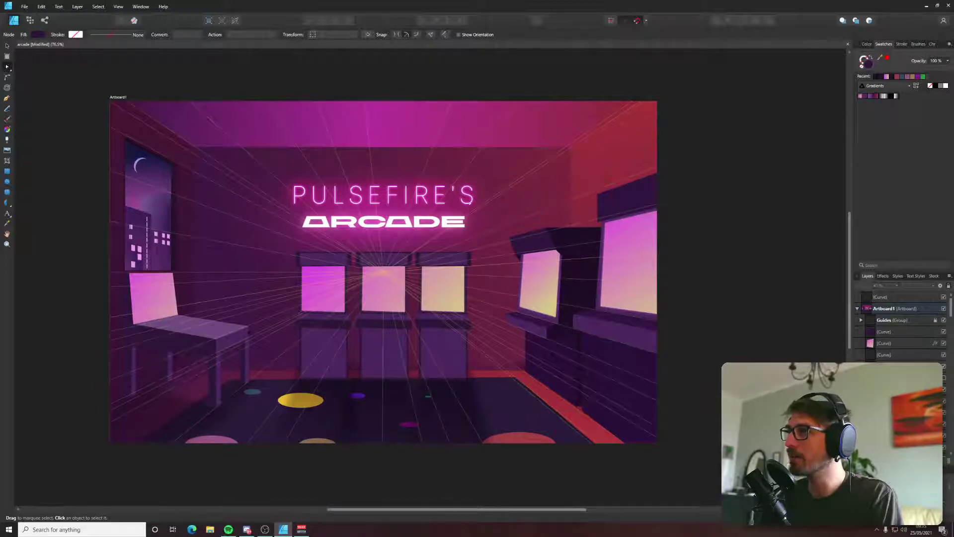
Lower the upper-left corner of the smaller right-hand cabinet's header slightly so its upper edge follows the perspective lines.
{"action": "scroll", "coordinate": [487, 205], "scroll_direction": "up", "scroll_amount": 5}
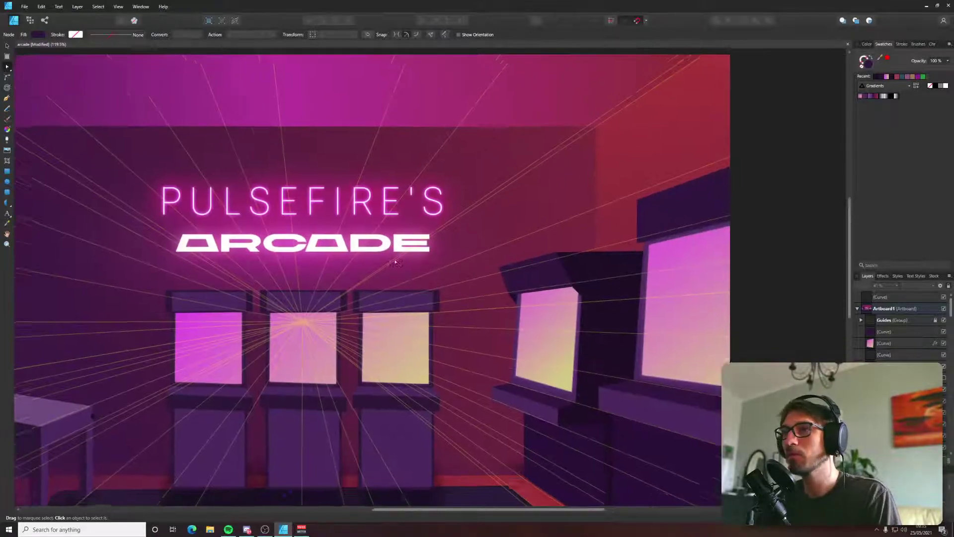
{"action": "scroll", "coordinate": [564, 202], "scroll_direction": "up", "scroll_amount": 8}
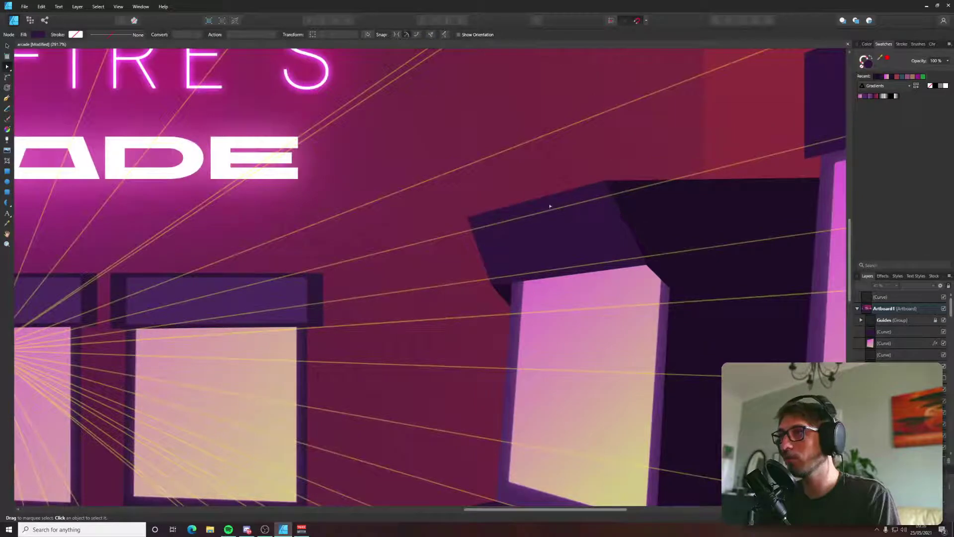
{"action": "left_click", "coordinate": [506, 216]}
{"action": "left_click_drag", "start_coordinate": [467, 217], "coordinate": [467, 219]}
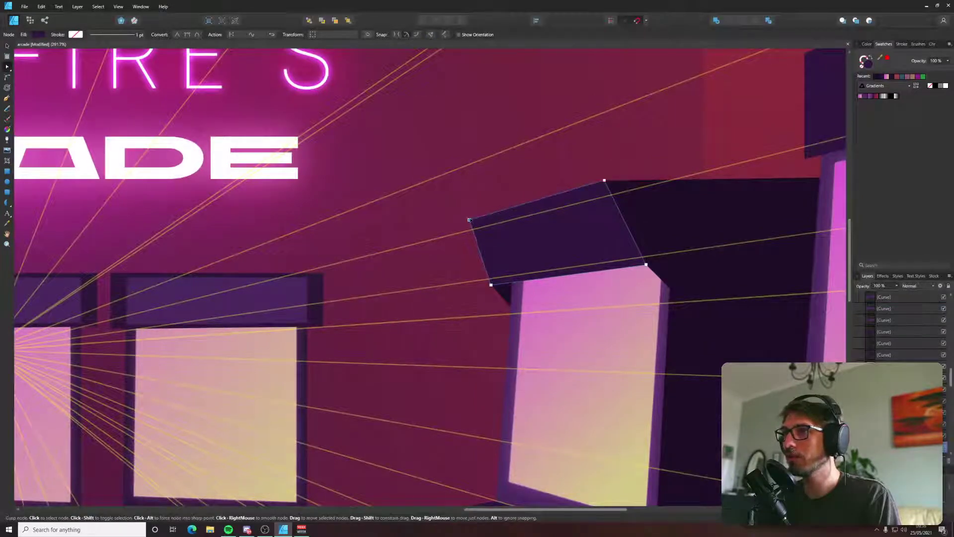
{"action": "scroll", "coordinate": [542, 198], "scroll_direction": "right", "scroll_amount": 6}
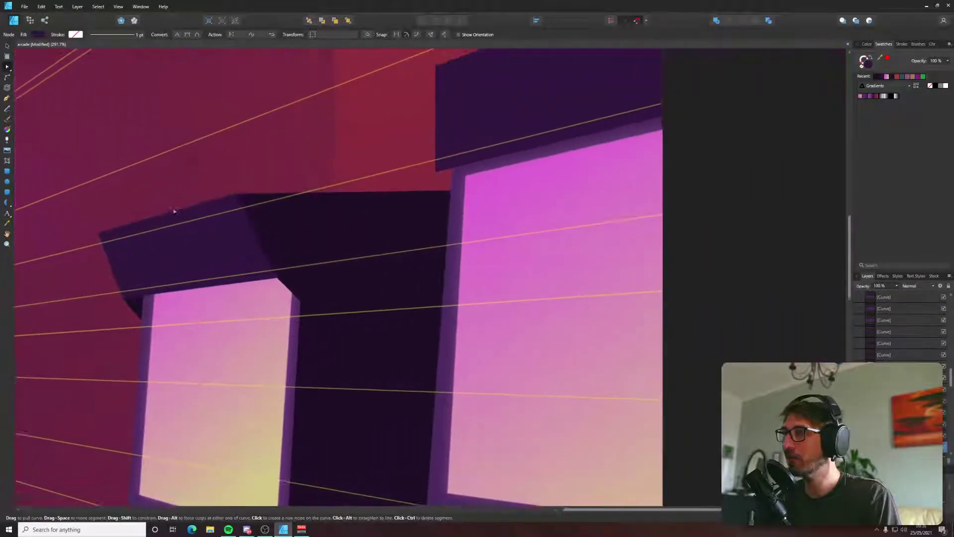
{"action": "scroll", "coordinate": [521, 180], "scroll_direction": "up", "scroll_amount": 4}
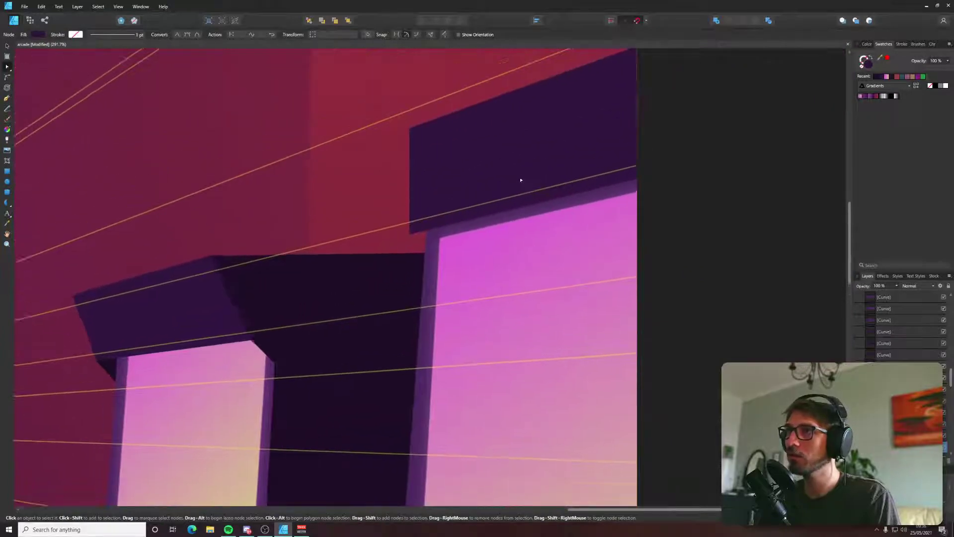
Move the lower-left corner of the nearest right-hand cabinet's base down onto the perspective guide along the baseboard.
{"action": "scroll", "coordinate": [521, 180], "scroll_direction": "down", "scroll_amount": 2}
{"action": "scroll", "coordinate": [520, 180], "scroll_direction": "down", "scroll_amount": 4}
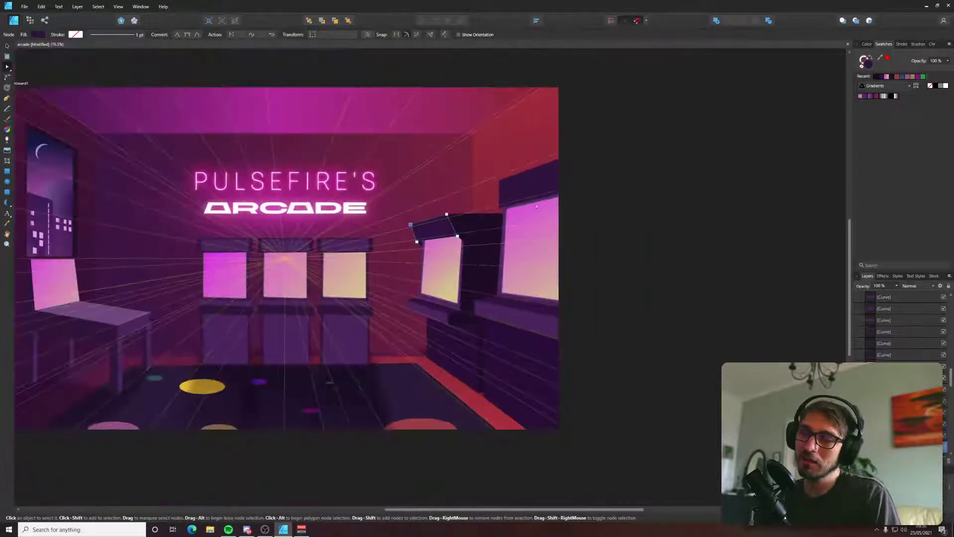
{"action": "scroll", "coordinate": [521, 293], "scroll_direction": "up", "scroll_amount": 6}
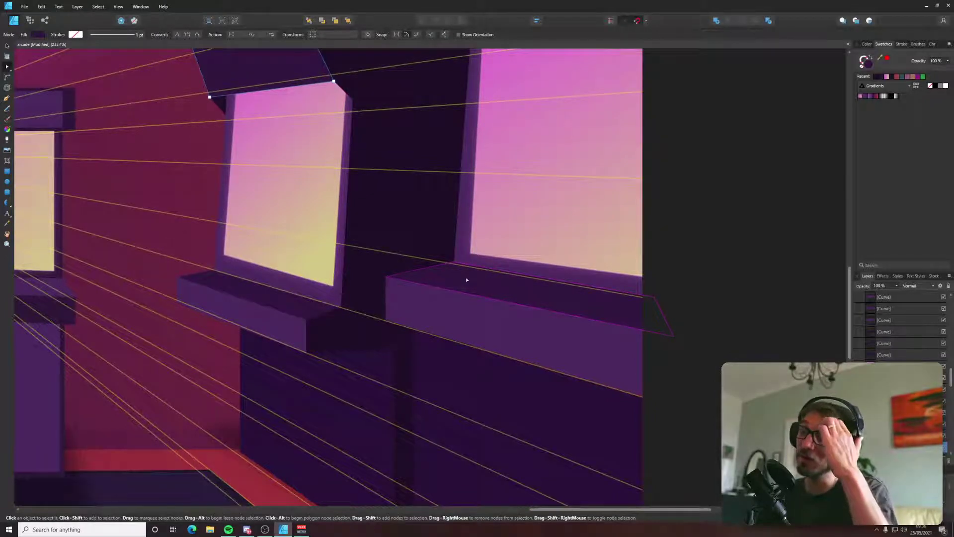
{"action": "left_click_drag", "start_coordinate": [390, 315], "coordinate": [496, 124]}
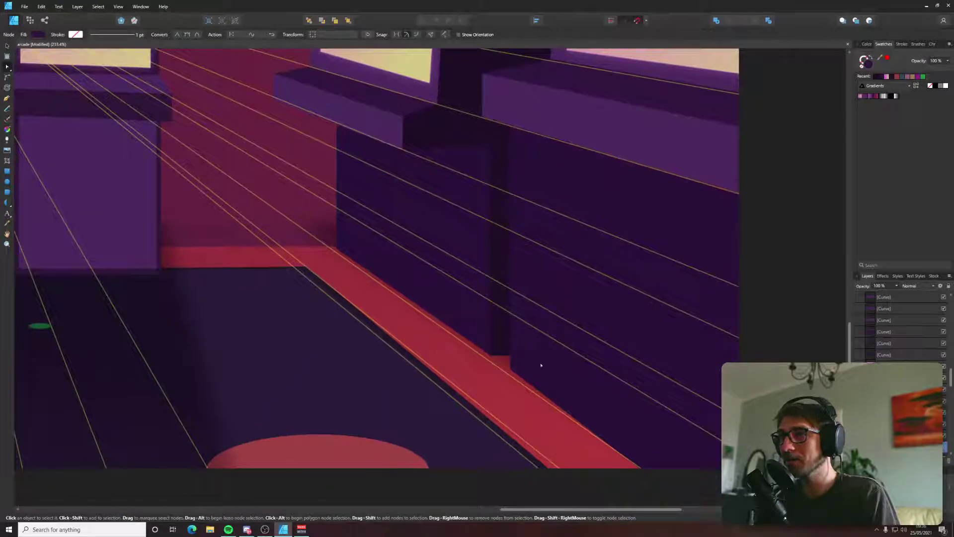
{"action": "left_click", "coordinate": [530, 380]}
{"action": "scroll", "coordinate": [517, 373], "scroll_direction": "up", "scroll_amount": 5}
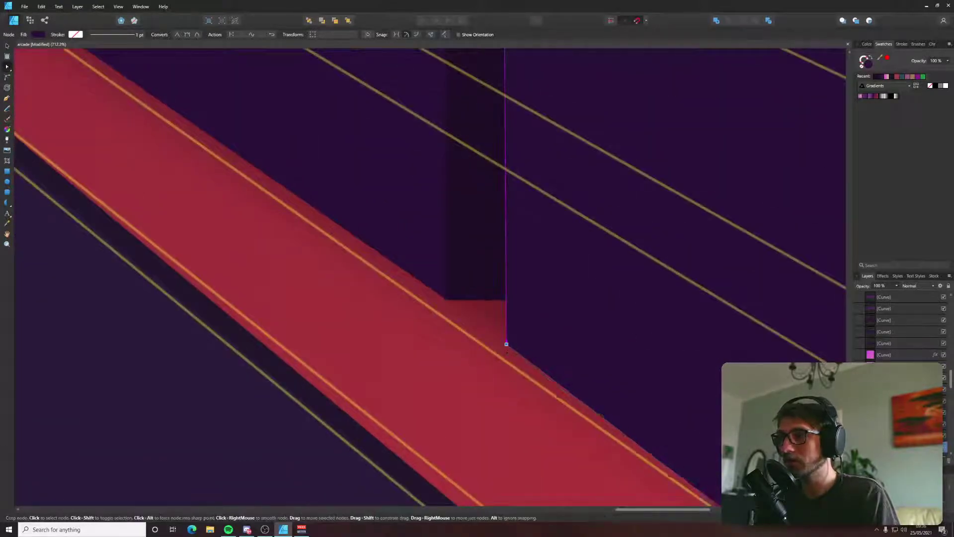
Adjust the bottom corner of the smaller right-hand cabinet's base to meet the foot of the dark gap beside it.
{"action": "scroll", "coordinate": [437, 288], "scroll_direction": "up", "scroll_amount": 3}
{"action": "scroll", "coordinate": [447, 279], "scroll_direction": "left", "scroll_amount": 4}
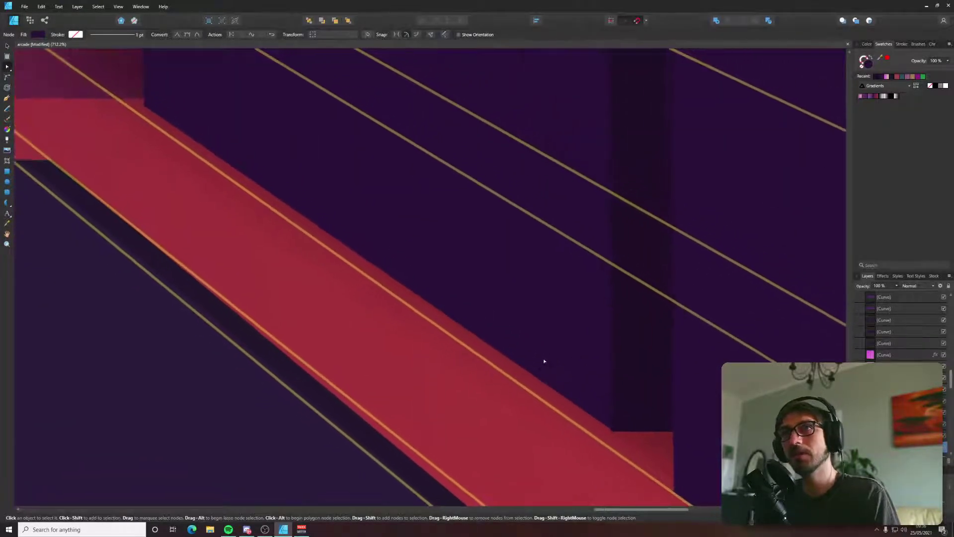
{"action": "scroll", "coordinate": [611, 416], "scroll_direction": "up", "scroll_amount": 10}
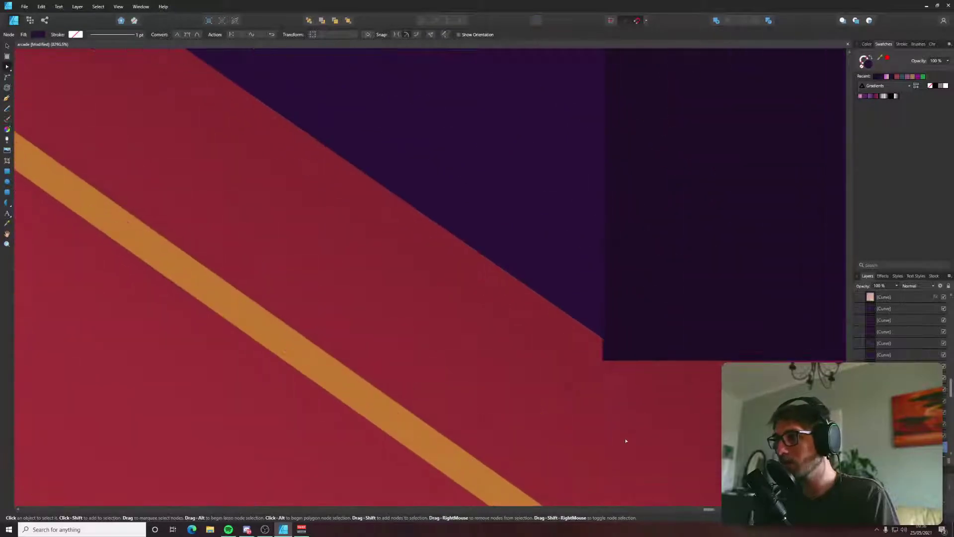
{"action": "left_click_drag", "start_coordinate": [635, 360], "coordinate": [603, 360]}
{"action": "scroll", "coordinate": [550, 373], "scroll_direction": "down", "scroll_amount": 7}
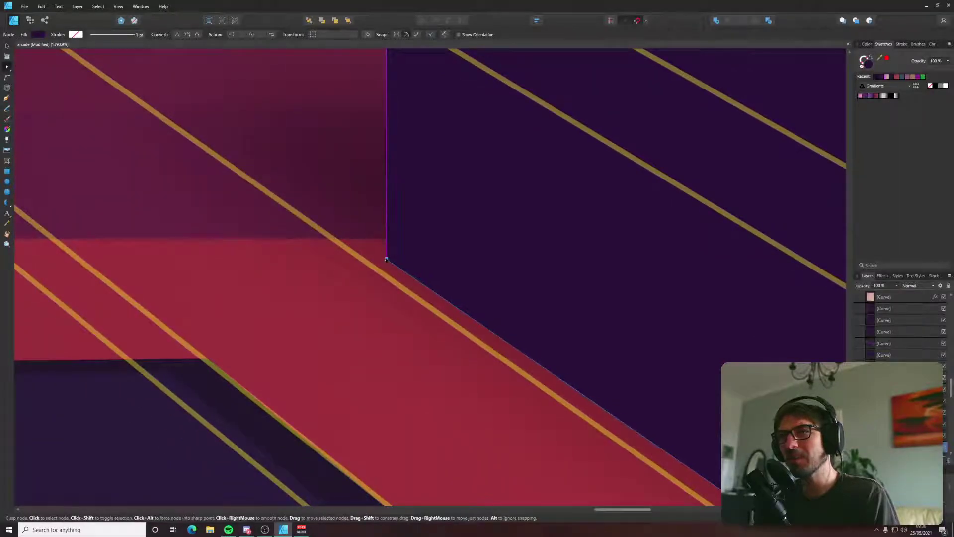
{"action": "scroll", "coordinate": [384, 263], "scroll_direction": "down", "scroll_amount": 8}
{"action": "scroll", "coordinate": [387, 264], "scroll_direction": "down", "scroll_amount": 2}
{"action": "left_click", "coordinate": [379, 380]}
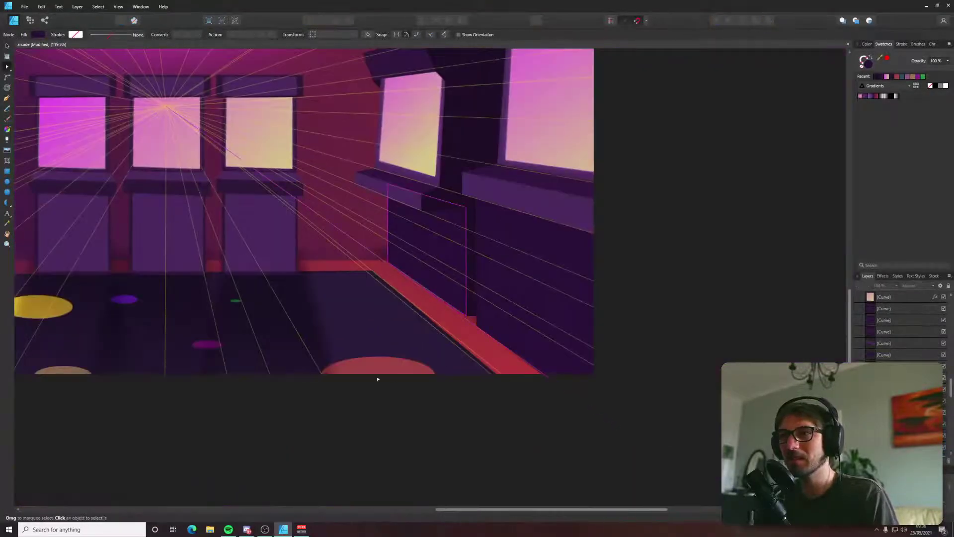
Shift the outer right nodes of the rug and its dark border right below the artboard so the edge follows the guide.
{"action": "scroll", "coordinate": [398, 385], "scroll_direction": "up", "scroll_amount": 5}
{"action": "scroll", "coordinate": [535, 340], "scroll_direction": "up", "scroll_amount": 1}
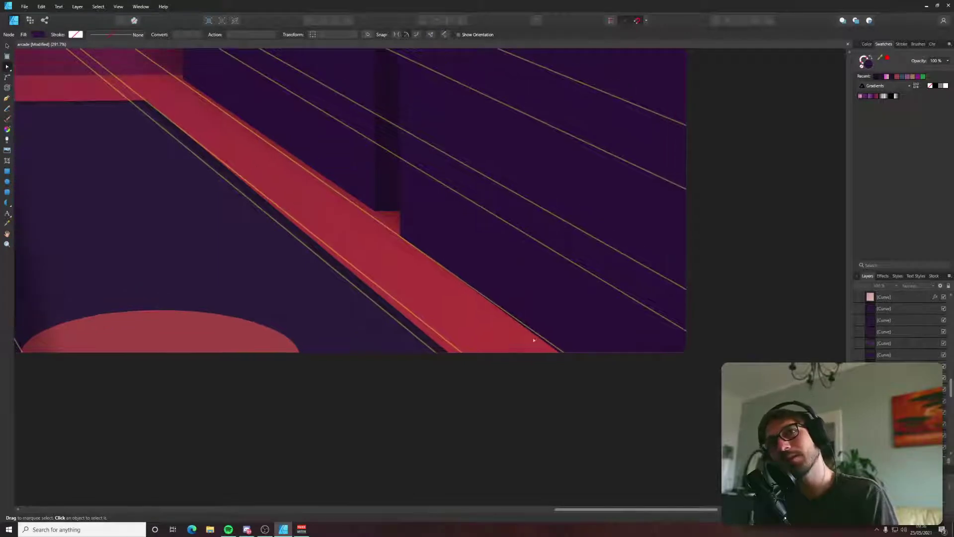
{"action": "left_click", "coordinate": [437, 352]}
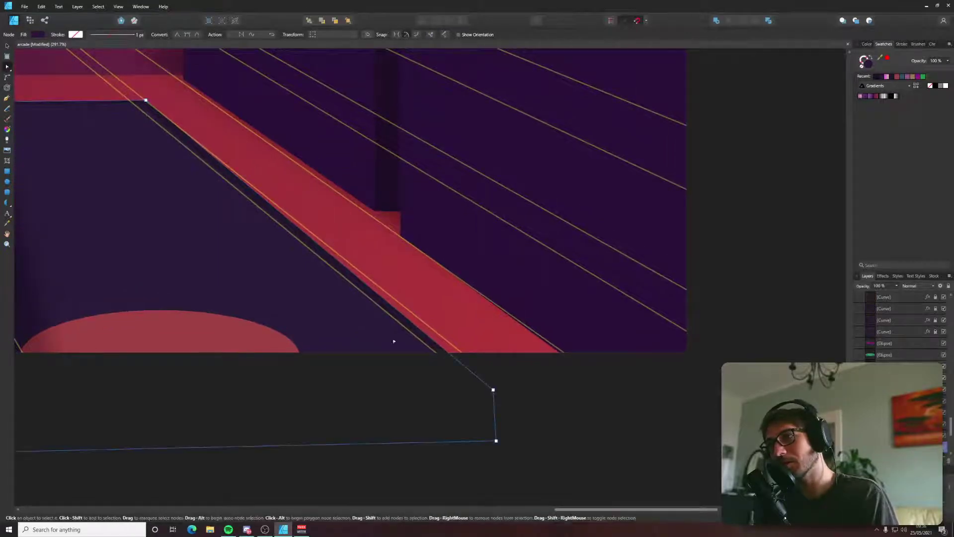
{"action": "left_click_drag", "start_coordinate": [540, 378], "coordinate": [461, 451]}
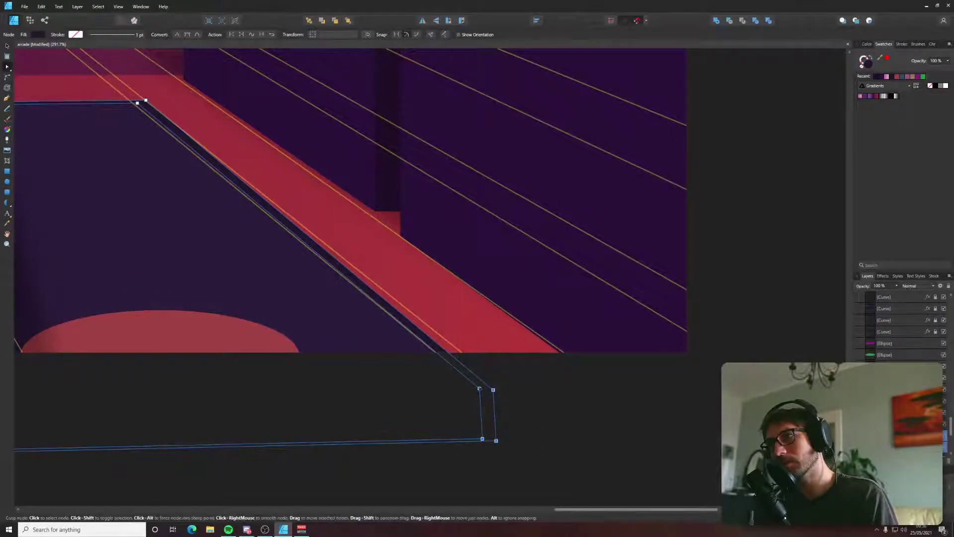
{"action": "left_click_drag", "start_coordinate": [479, 388], "coordinate": [494, 388]}
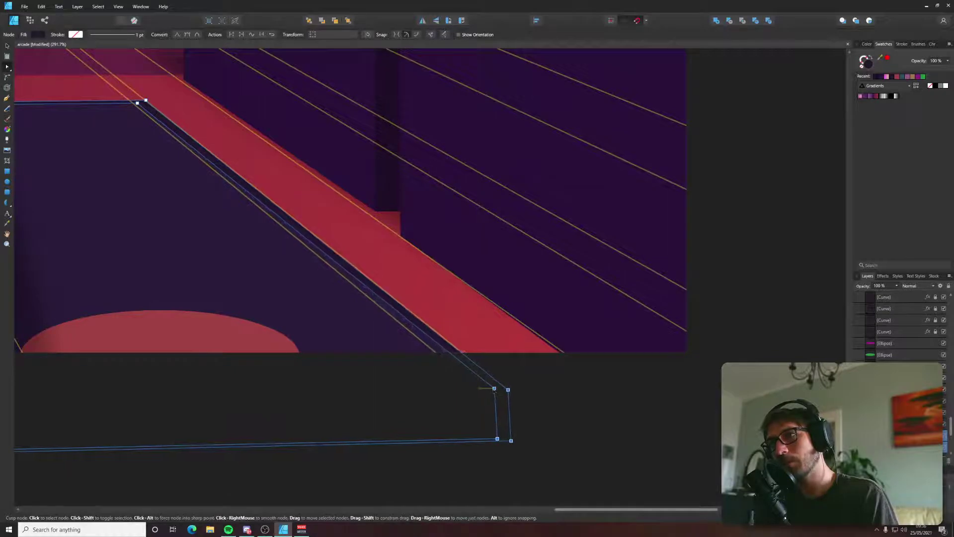
Unlock the Guides group and move the outer end of the lower-left guide line further left, onto the rug's left edge.
{"action": "left_click", "coordinate": [529, 386]}
{"action": "scroll", "coordinate": [549, 385], "scroll_direction": "down", "scroll_amount": 8}
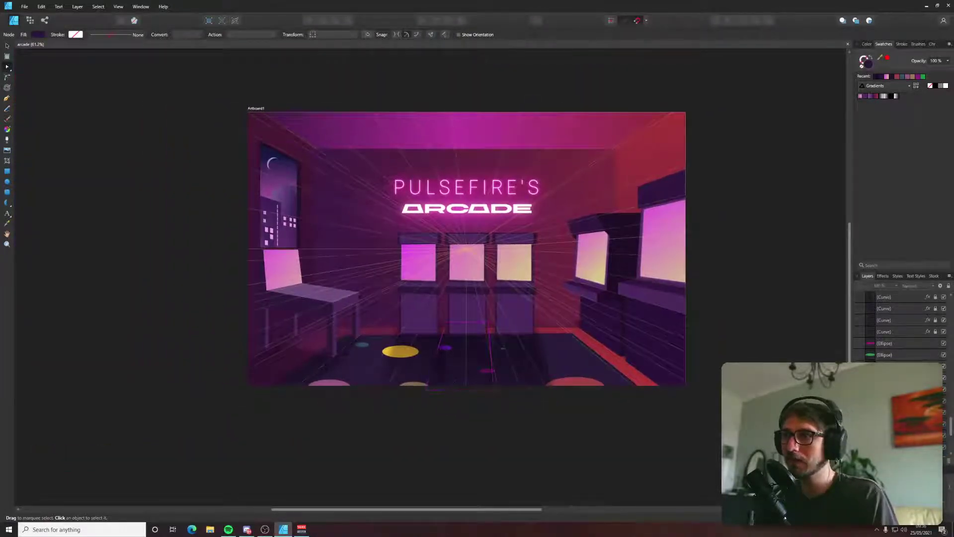
{"action": "scroll", "coordinate": [902, 323], "scroll_direction": "up", "scroll_amount": 5}
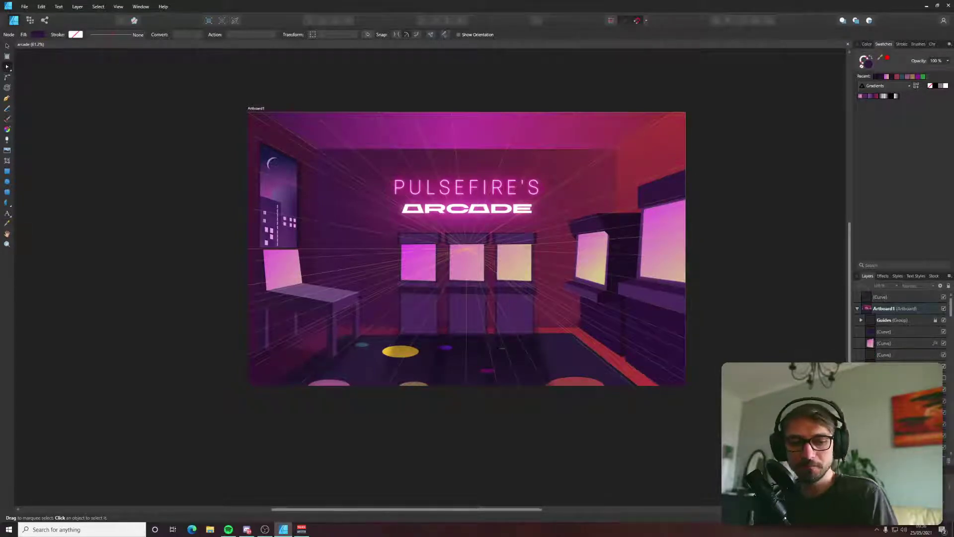
{"action": "left_click", "coordinate": [935, 320]}
{"action": "scroll", "coordinate": [263, 402], "scroll_direction": "up", "scroll_amount": 5}
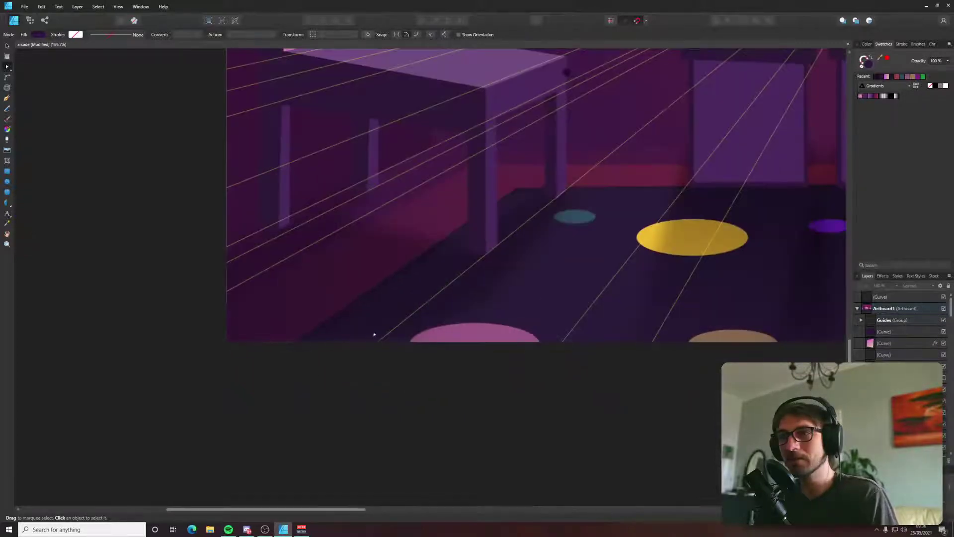
{"action": "left_click", "coordinate": [309, 396]}
{"action": "left_click", "coordinate": [309, 397]}
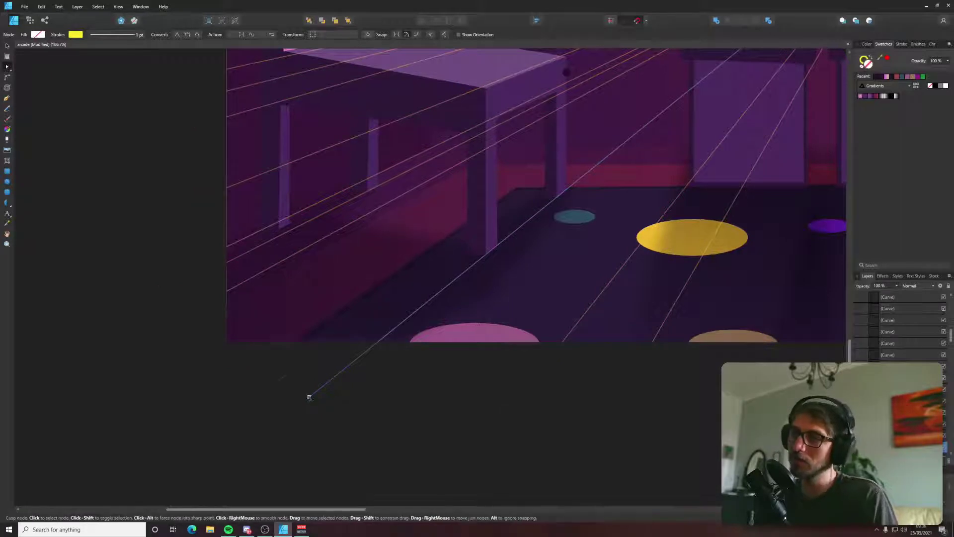
{"action": "left_click_drag", "start_coordinate": [309, 396], "coordinate": [234, 383]}
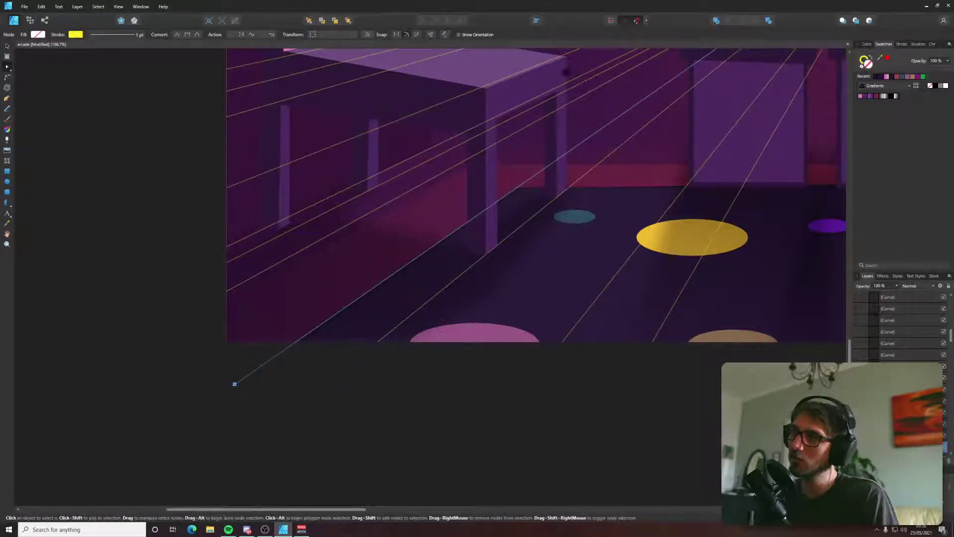
Lock and hide the Guides group, with its contents collapsed, and save the document.
{"action": "scroll", "coordinate": [895, 318], "scroll_direction": "up", "scroll_amount": 2}
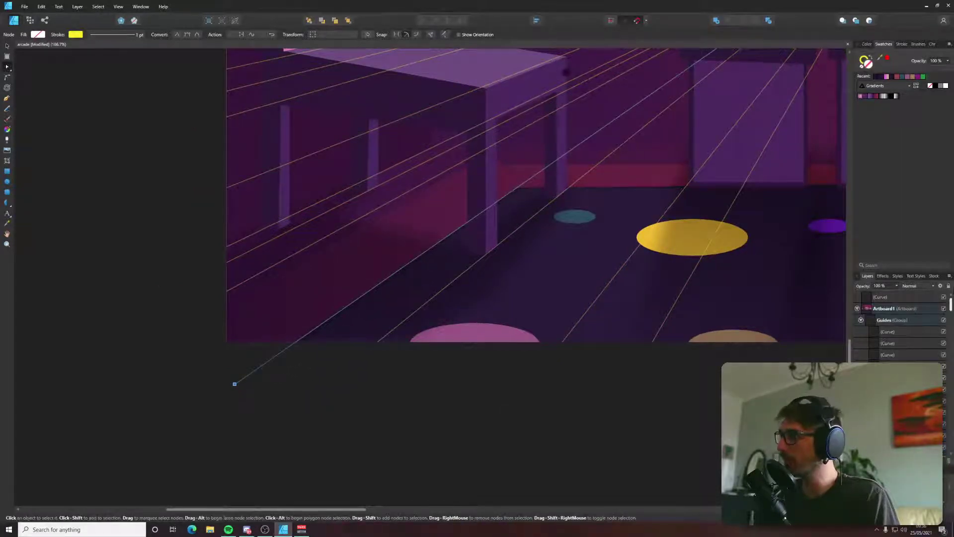
{"action": "left_click", "coordinate": [913, 325]}
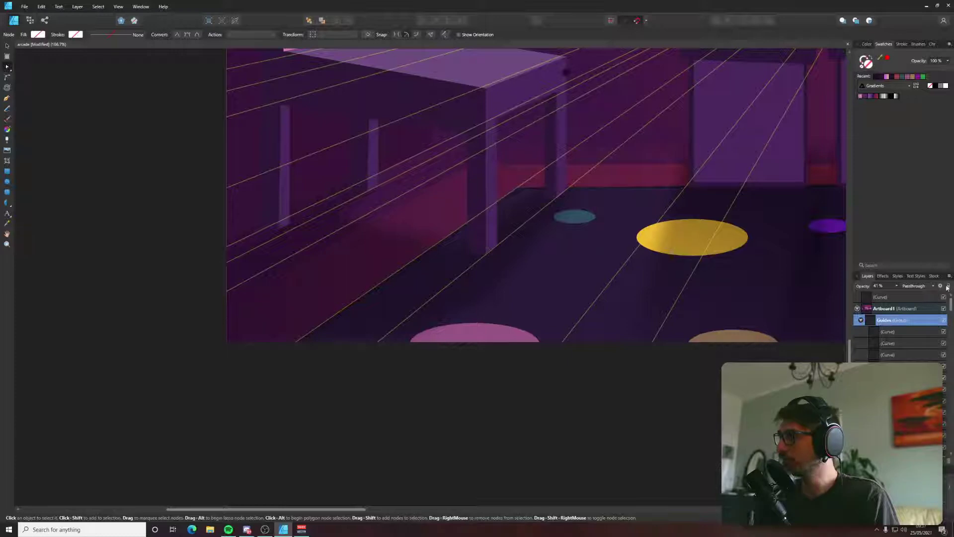
{"action": "left_click", "coordinate": [861, 319]}
{"action": "key", "text": "ctrl+0"}
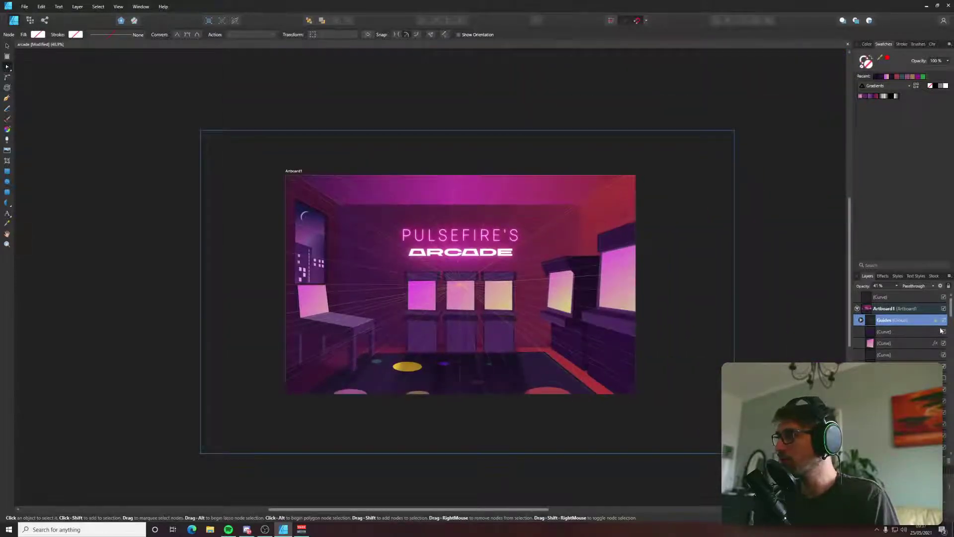
{"action": "left_click", "coordinate": [944, 320]}
{"action": "key", "text": "ctrl+s"}
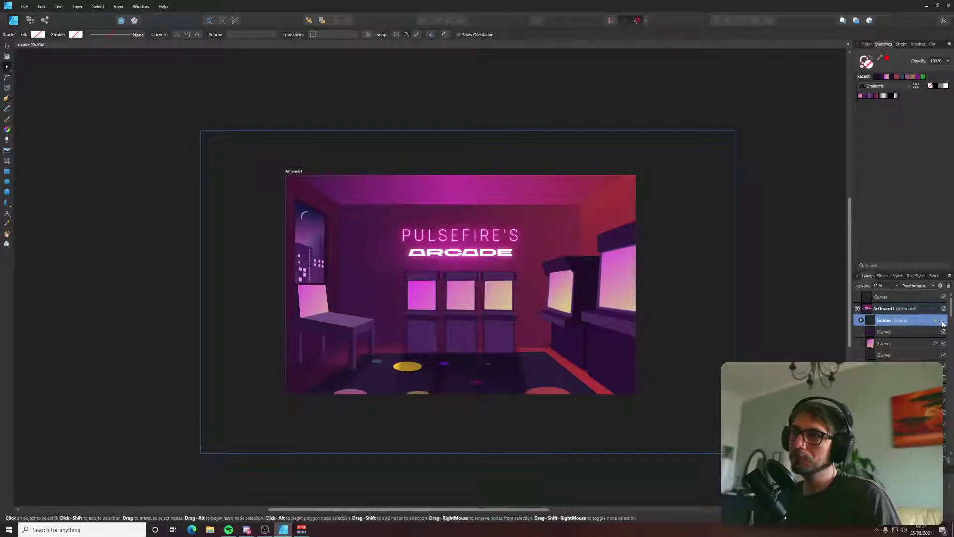
{"action": "scroll", "coordinate": [326, 164], "scroll_direction": "up", "scroll_amount": 5}
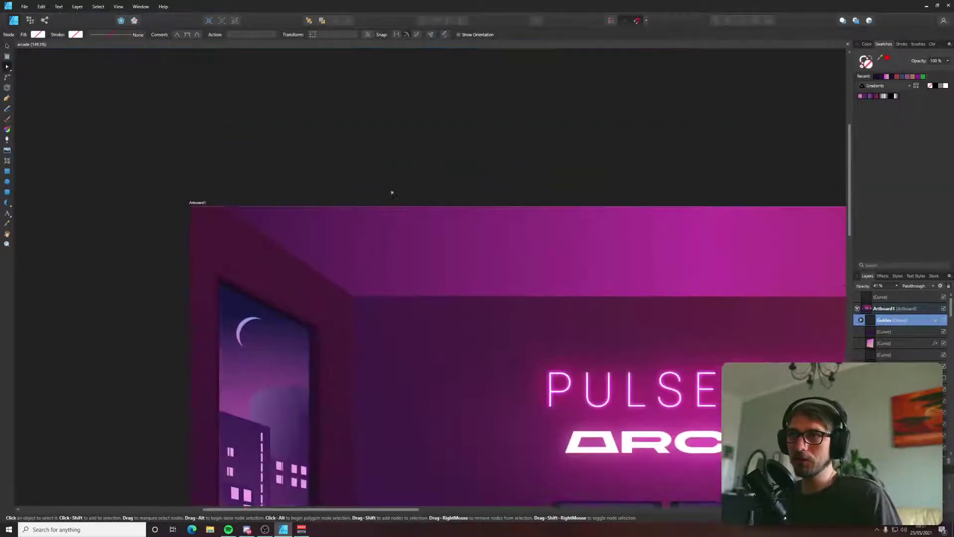
{"action": "scroll", "coordinate": [397, 160], "scroll_direction": "down", "scroll_amount": 1}
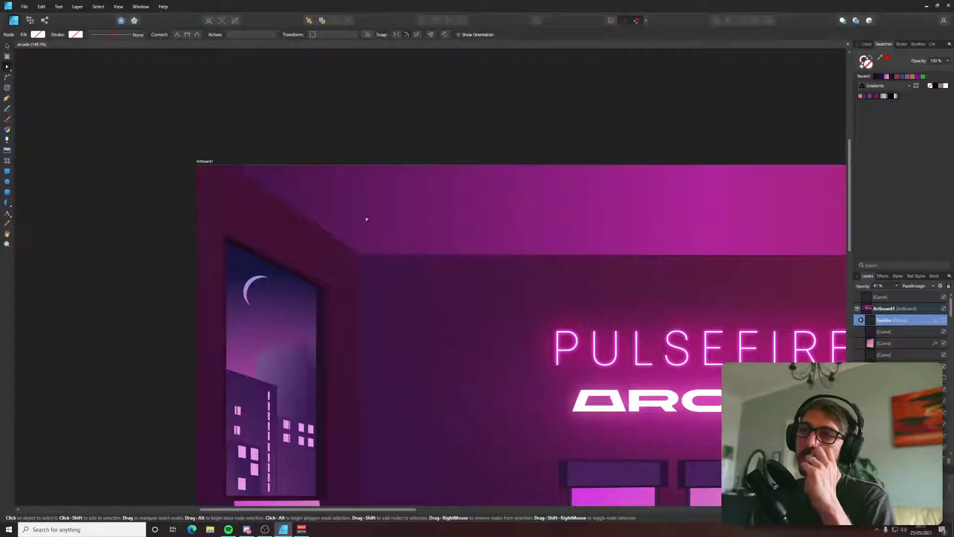
{"action": "scroll", "coordinate": [333, 343], "scroll_direction": "down", "scroll_amount": 3}
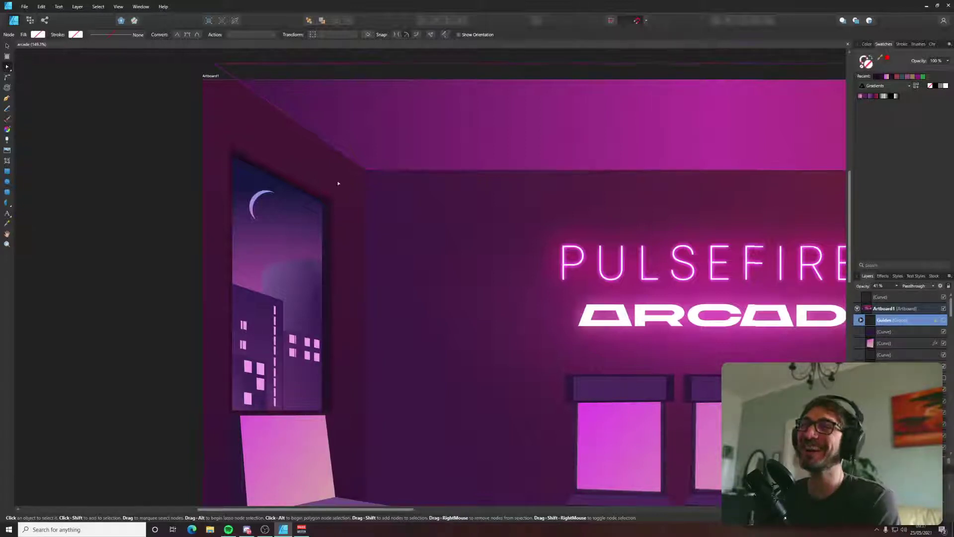
{"action": "left_click", "coordinate": [237, 158]}
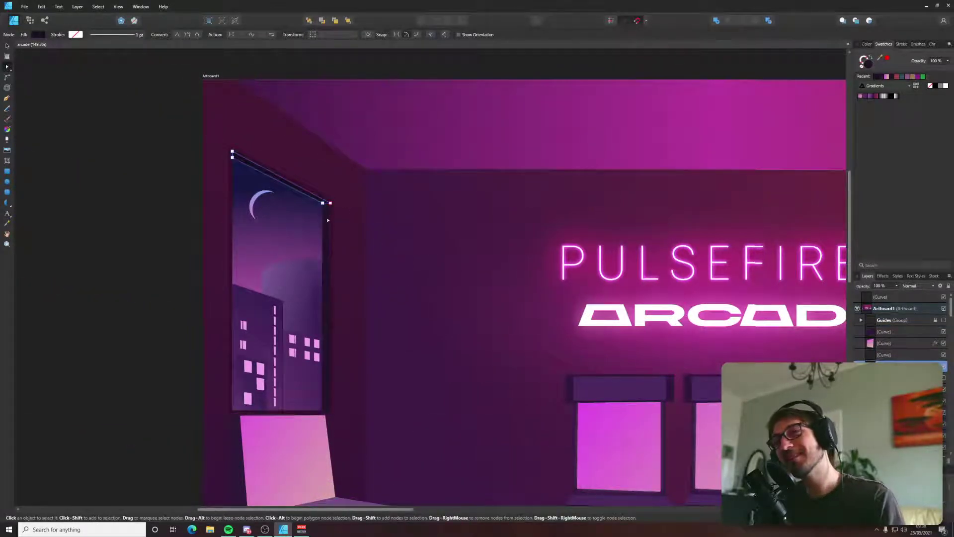
{"action": "left_click", "coordinate": [328, 220], "text": "shift"}
{"action": "key", "text": "ctrl+d"}
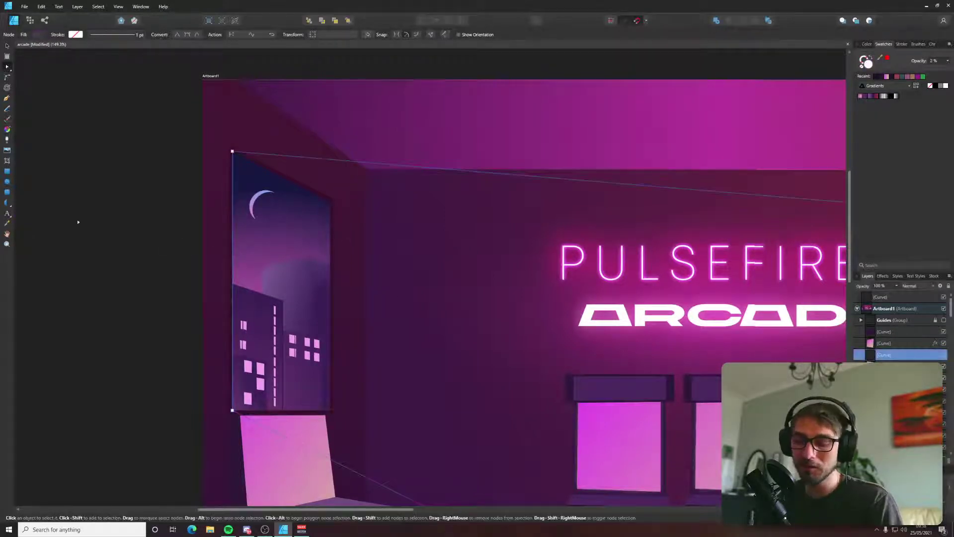
{"action": "key", "text": "ctrl+z"}
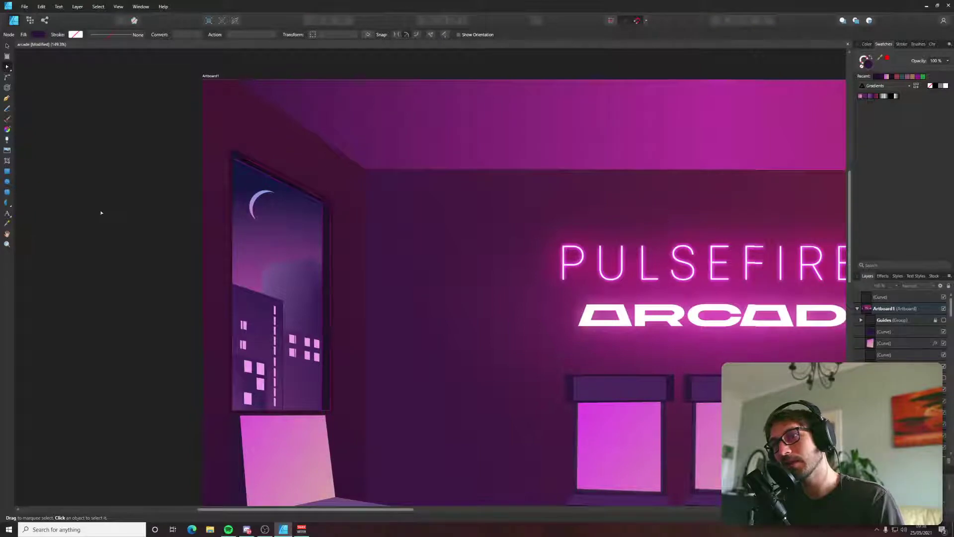
Save the document.
{"action": "scroll", "coordinate": [101, 213], "scroll_direction": "down", "scroll_amount": 3}
{"action": "key", "text": "ctrl+s"}
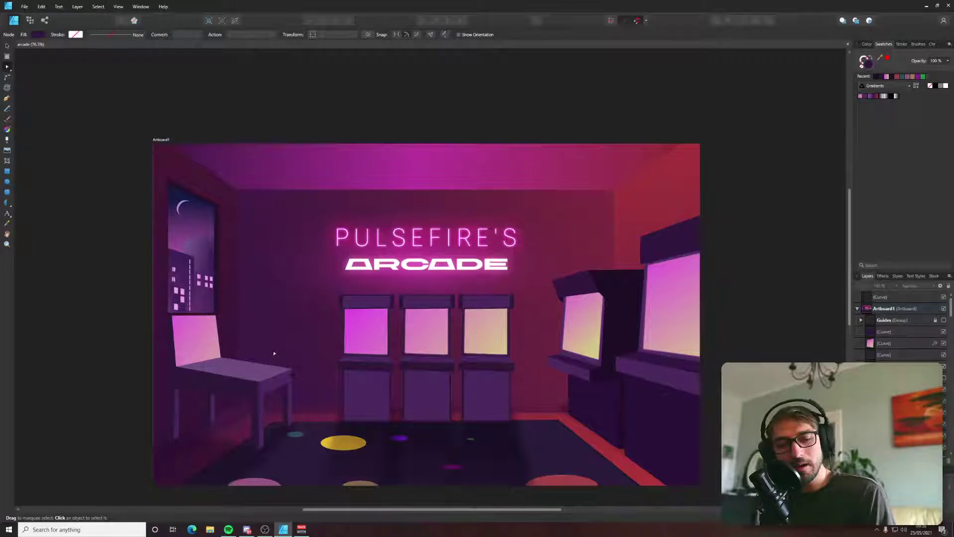
{"action": "scroll", "coordinate": [354, 353], "scroll_direction": "right", "scroll_amount": 1}
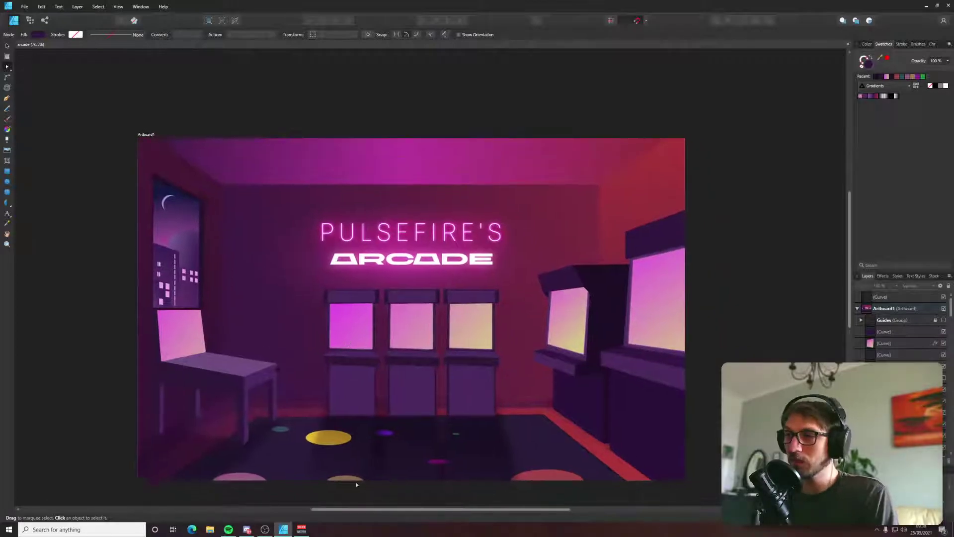
Move all parts of the three back-wall cabinets down slightly so their bases overlap the rug's back edge.
{"action": "scroll", "coordinate": [357, 485], "scroll_direction": "up", "scroll_amount": 3}
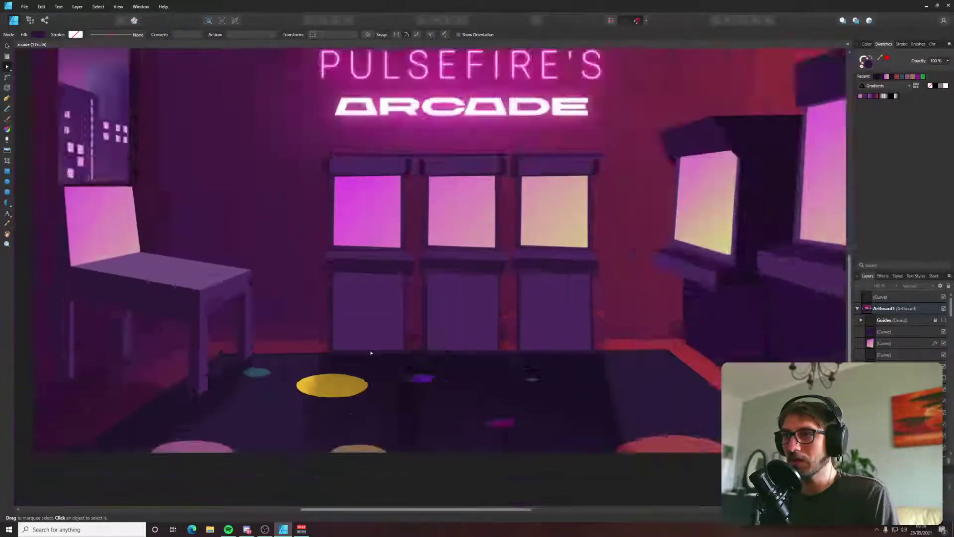
{"action": "scroll", "coordinate": [371, 353], "scroll_direction": "down", "scroll_amount": 3}
{"action": "left_click", "coordinate": [382, 328]}
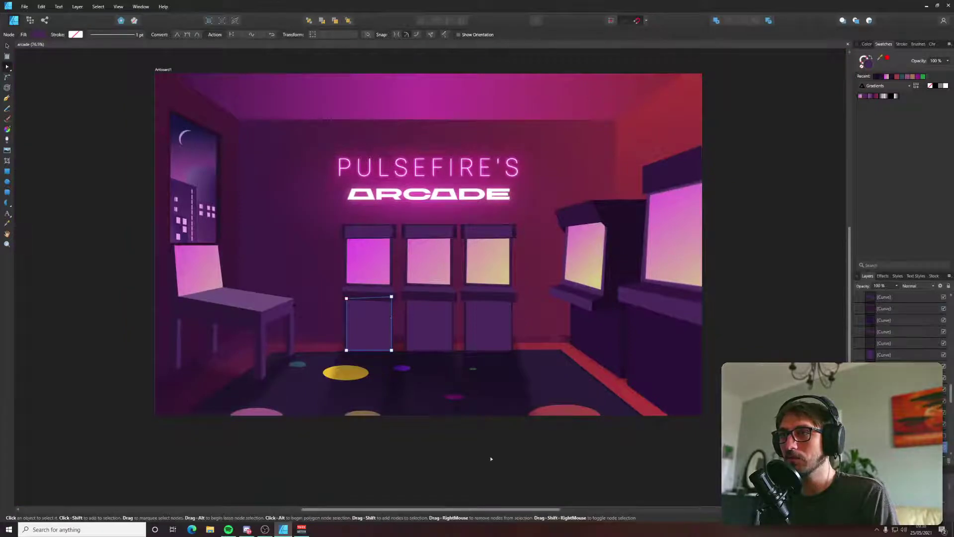
{"action": "left_click_drag", "start_coordinate": [528, 465], "coordinate": [333, 218]}
{"action": "left_click", "coordinate": [454, 396]}
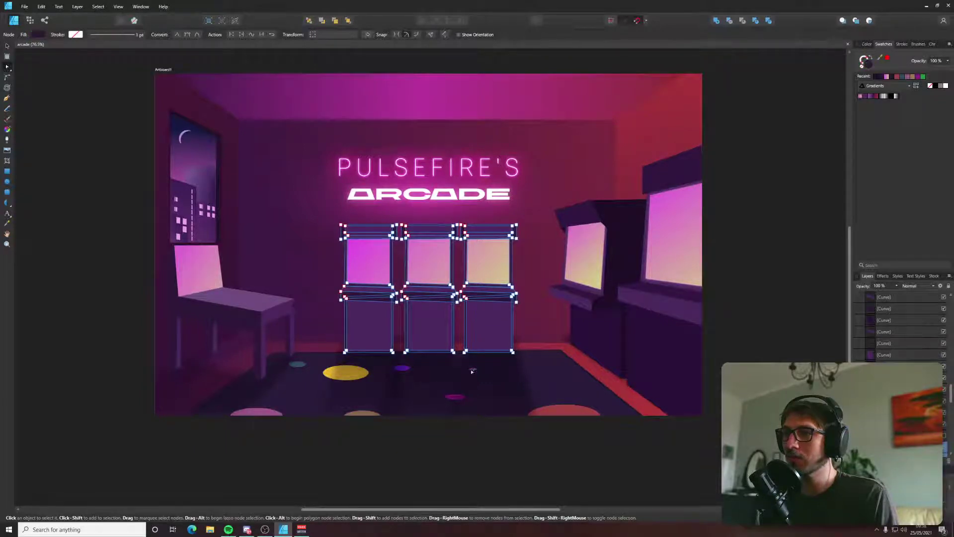
{"action": "scroll", "coordinate": [450, 373], "scroll_direction": "up", "scroll_amount": 1}
{"action": "key", "text": "v"}
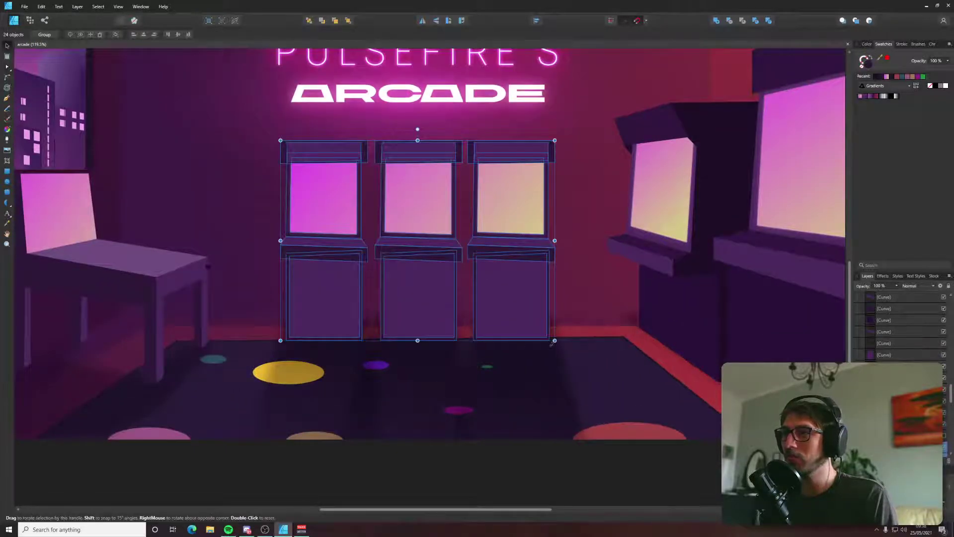
{"action": "left_click_drag", "start_coordinate": [434, 304], "coordinate": [437, 314]}
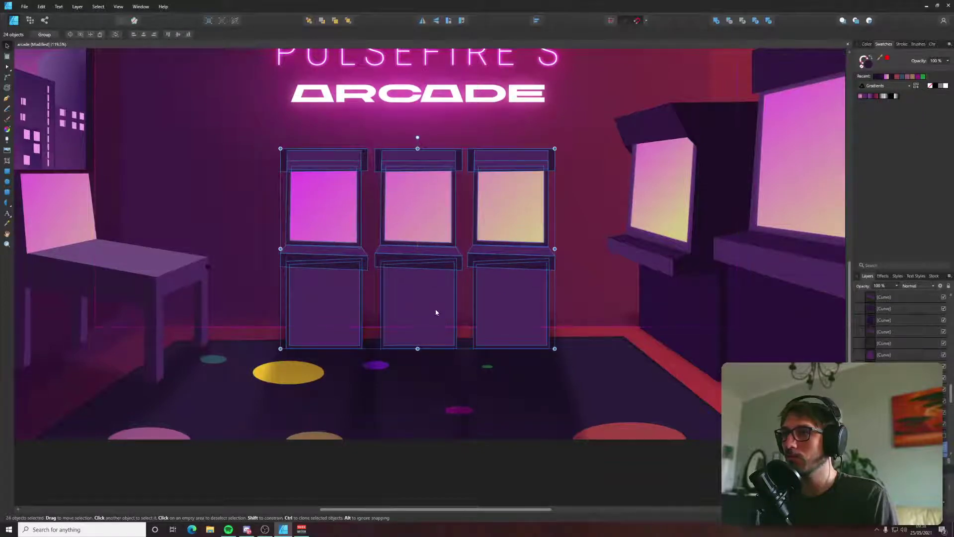
{"action": "scroll", "coordinate": [419, 319], "scroll_direction": "down", "scroll_amount": 4}
{"action": "left_click", "coordinate": [240, 416]}
Move the Multiply shadow from beneath the left-hand pinball table up over the left wall and delete its right-hand nodes.
{"action": "scroll", "coordinate": [234, 388], "scroll_direction": "up", "scroll_amount": 5}
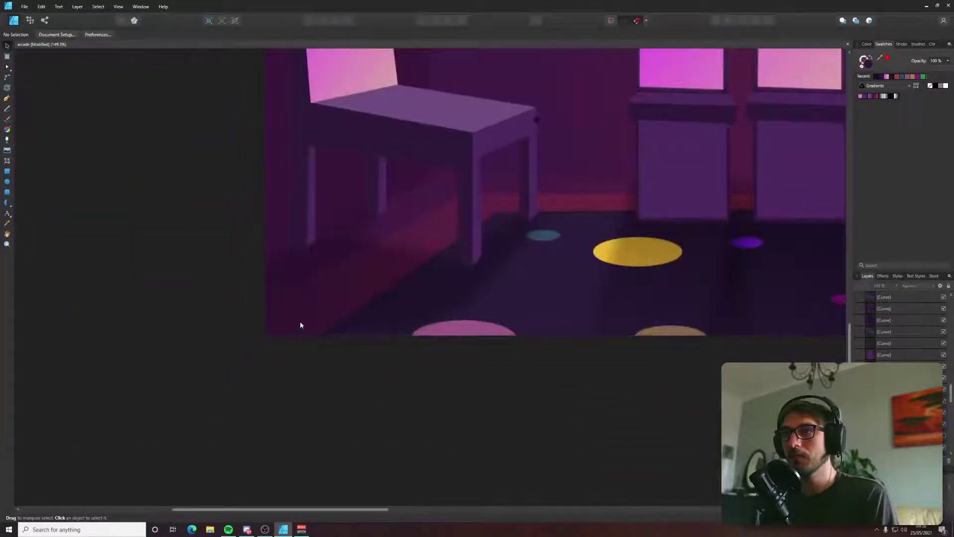
{"action": "scroll", "coordinate": [322, 271], "scroll_direction": "down", "scroll_amount": 3}
{"action": "scroll", "coordinate": [368, 347], "scroll_direction": "up", "scroll_amount": 2}
{"action": "scroll", "coordinate": [392, 370], "scroll_direction": "down", "scroll_amount": 2}
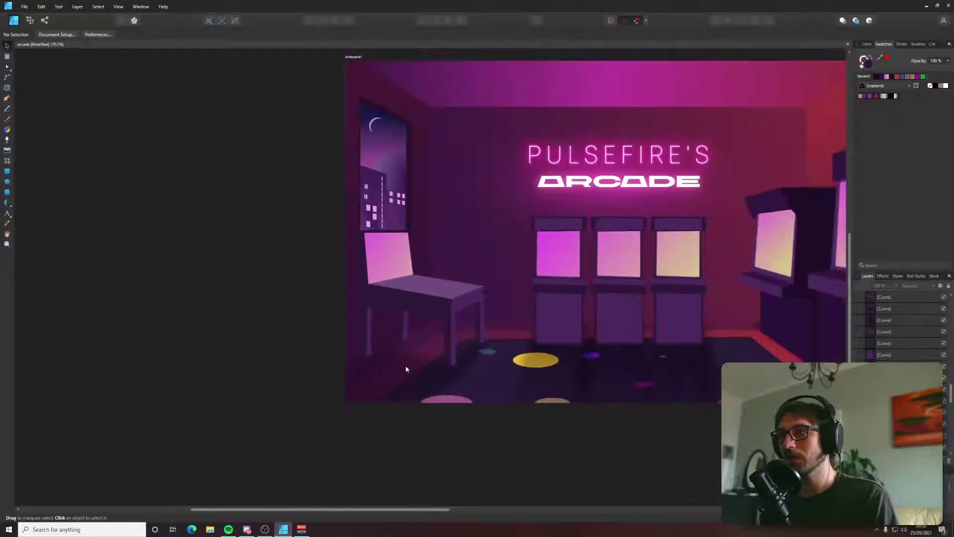
{"action": "left_click", "coordinate": [388, 379]}
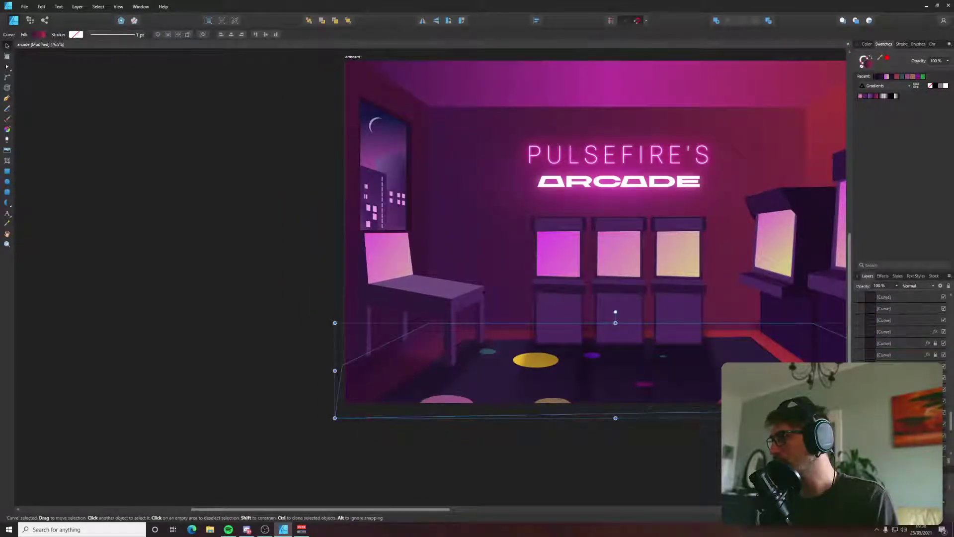
{"action": "left_click", "coordinate": [393, 375]}
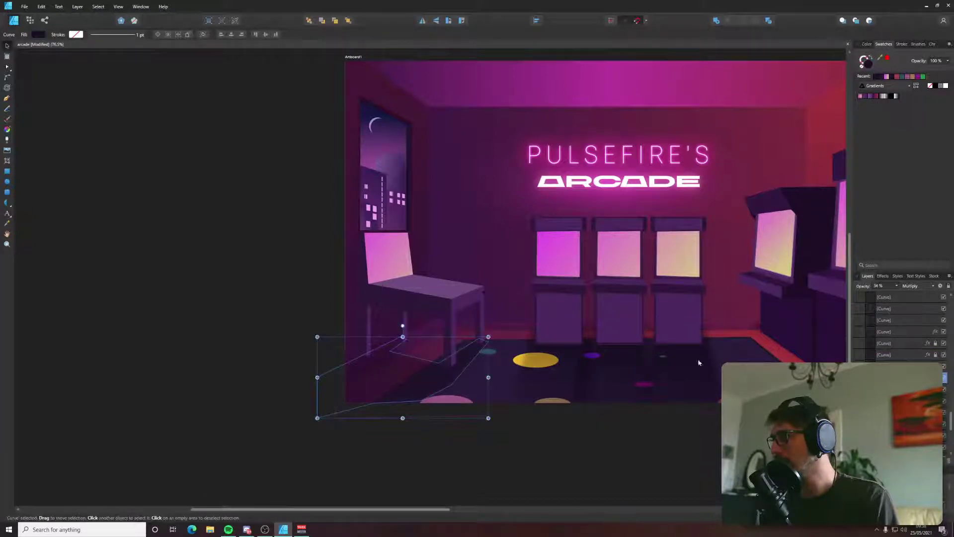
{"action": "left_click_drag", "start_coordinate": [385, 382], "coordinate": [344, 278]}
{"action": "key", "text": "a"}
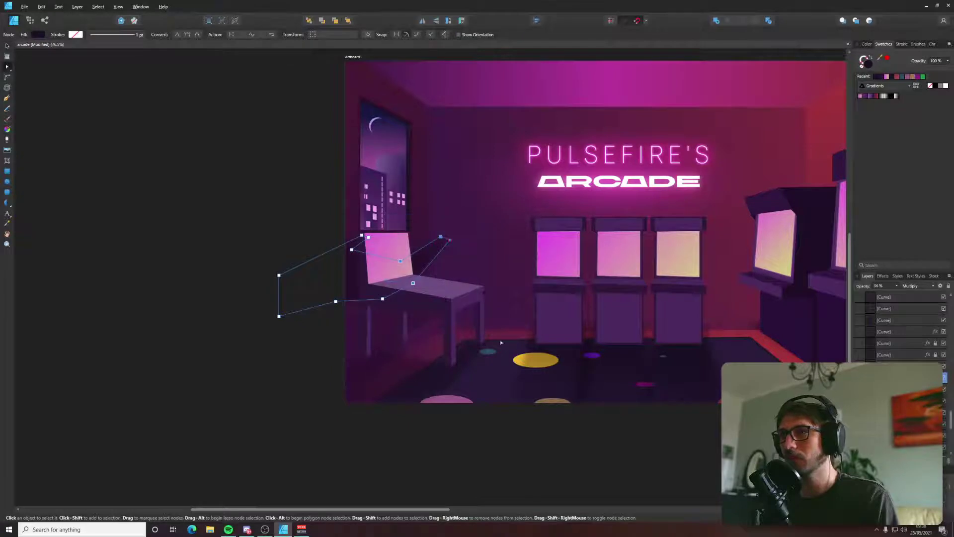
{"action": "key", "text": "Delete"}
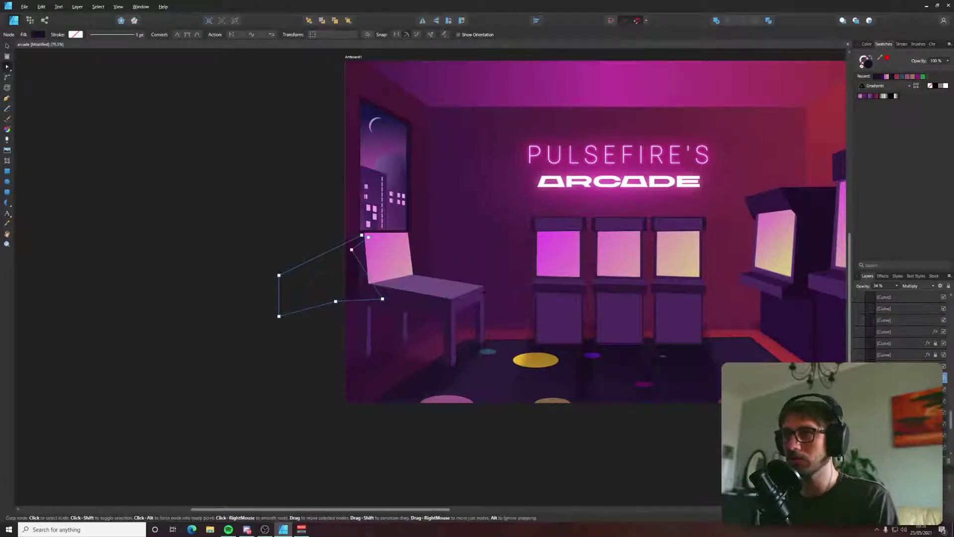
Reshape the shadow by moving its lower and right nodes so it covers the left wall behind the pinball table's legs.
{"action": "left_click_drag", "start_coordinate": [383, 299], "coordinate": [397, 337]}
{"action": "left_click_drag", "start_coordinate": [336, 301], "coordinate": [324, 370]}
{"action": "left_click_drag", "start_coordinate": [374, 293], "coordinate": [397, 259]}
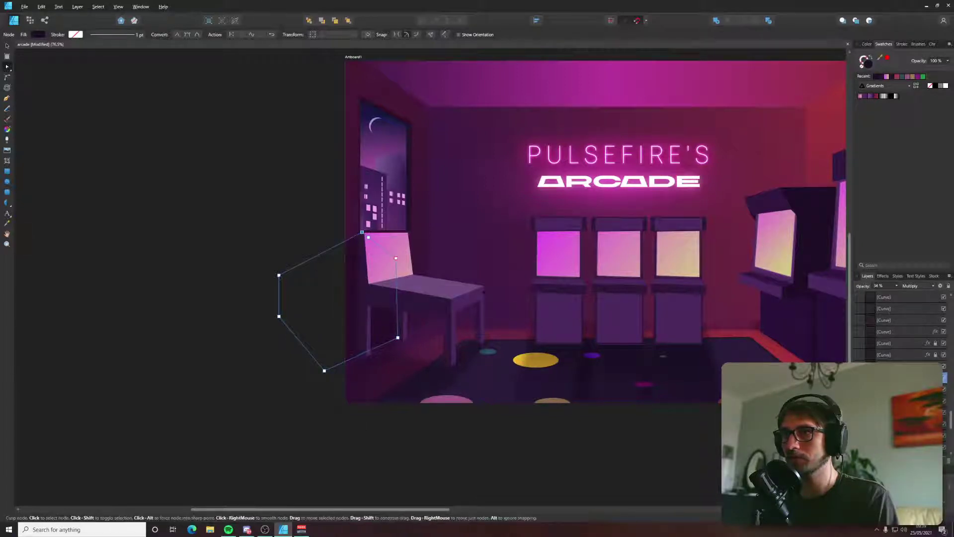
{"action": "left_click_drag", "start_coordinate": [362, 232], "coordinate": [359, 232]}
{"action": "left_click", "coordinate": [219, 294]}
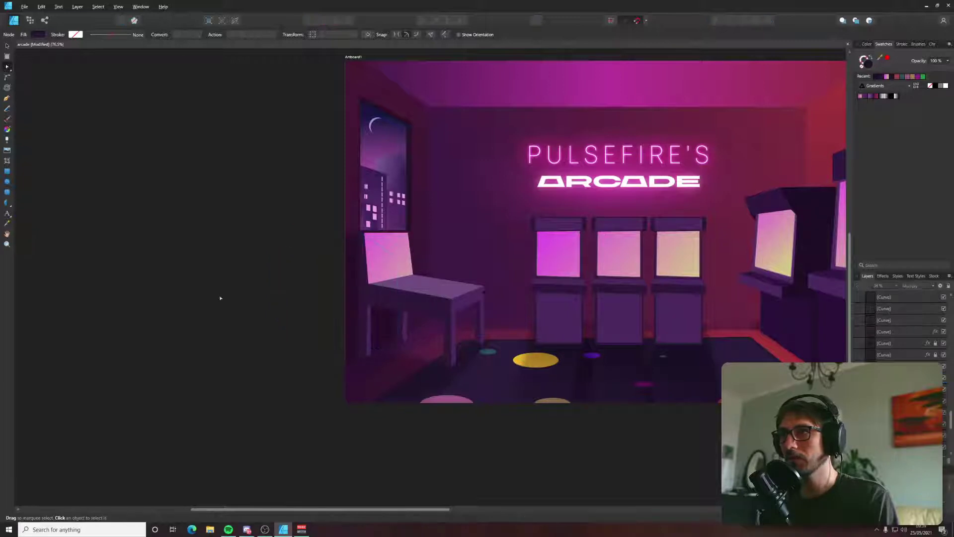
Move the reshaped shadow from the left wall across to the three back-wall cabinets.
{"action": "left_click", "coordinate": [349, 274]}
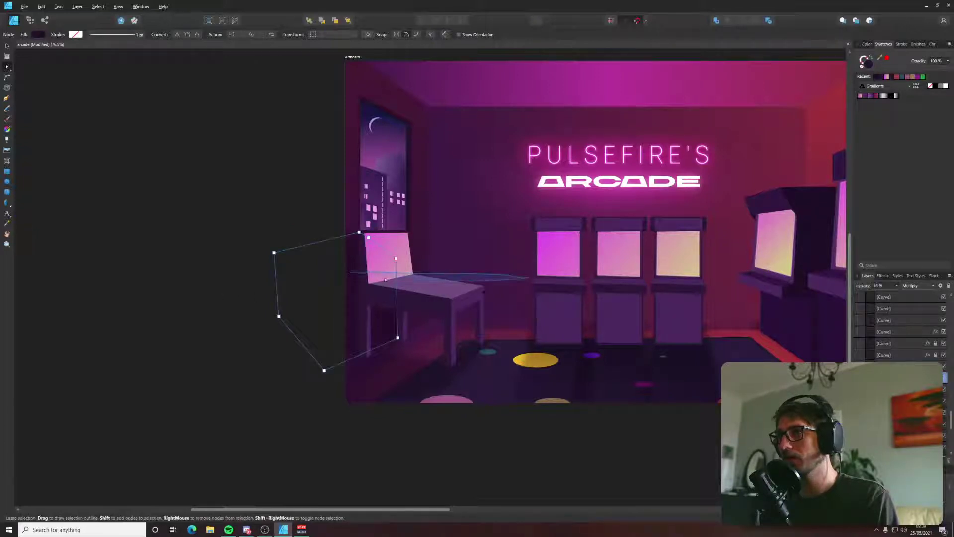
{"action": "key", "text": "v"}
{"action": "left_click_drag", "start_coordinate": [353, 275], "coordinate": [613, 263]}
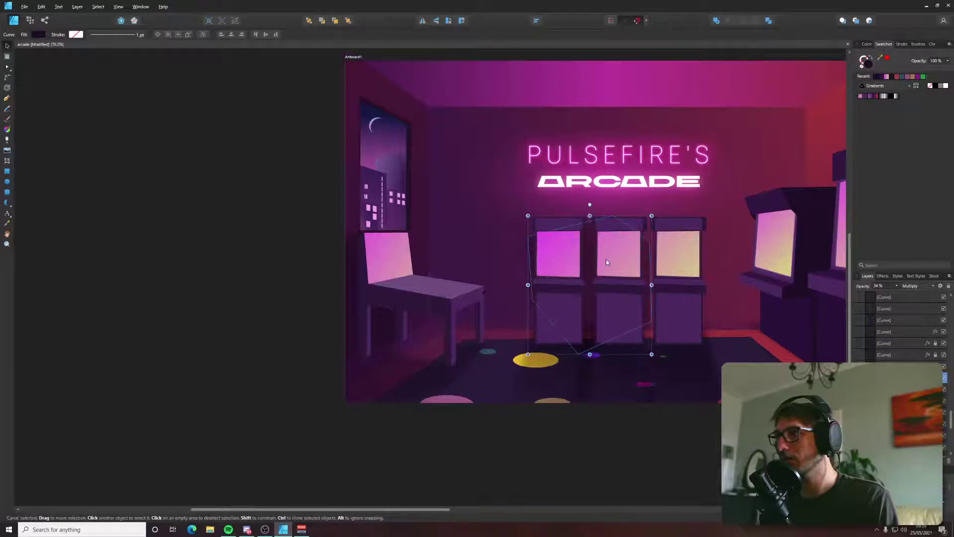
Move the lower nodes of the shadow over the back-wall cabinets into one level line spanning all three cabinet bases.
{"action": "key", "text": "a"}
{"action": "left_click_drag", "start_coordinate": [532, 300], "coordinate": [531, 330]}
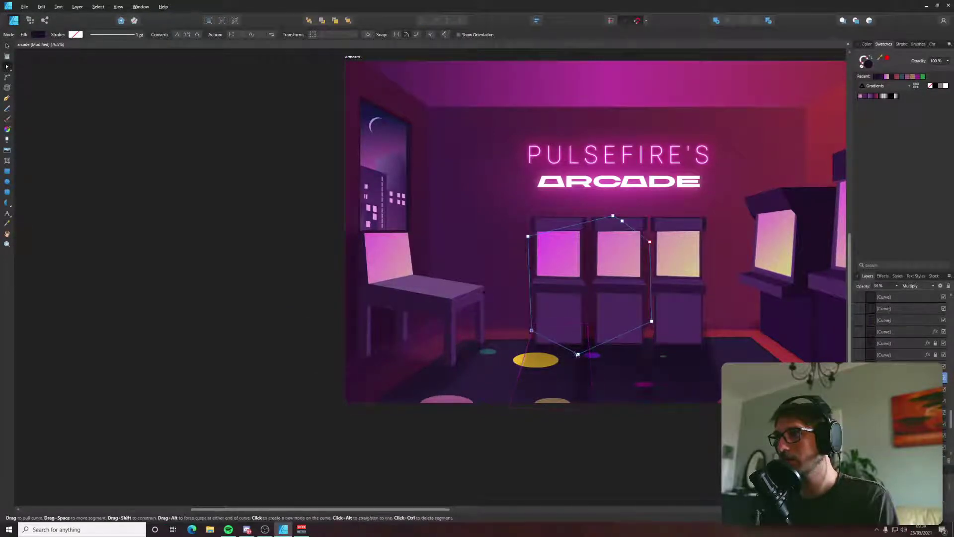
{"action": "left_click_drag", "start_coordinate": [578, 354], "coordinate": [587, 331]}
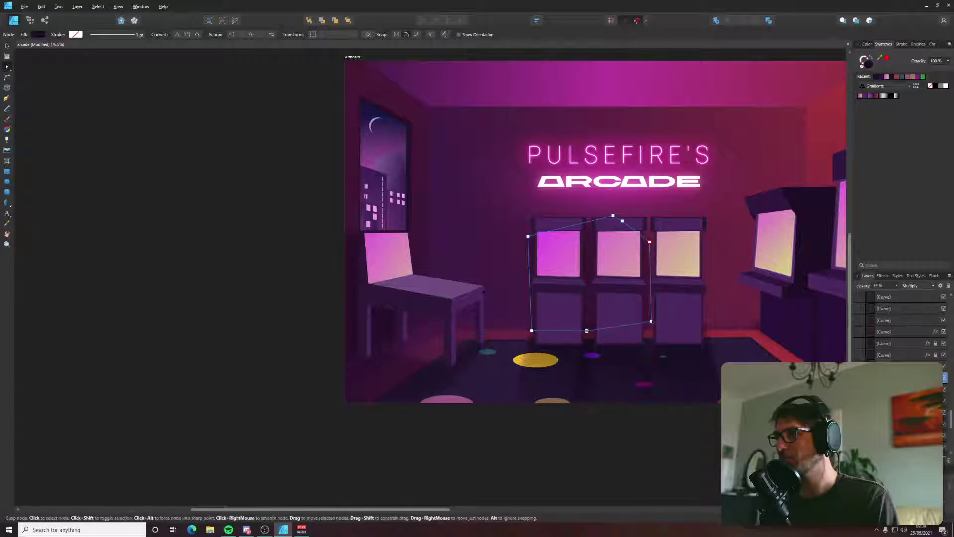
{"action": "left_click_drag", "start_coordinate": [651, 322], "coordinate": [703, 330]}
Delete the shadow's peak nodes and move its upper-right node out to the right-hand cabinet's edge.
{"action": "left_click", "coordinate": [612, 216]}
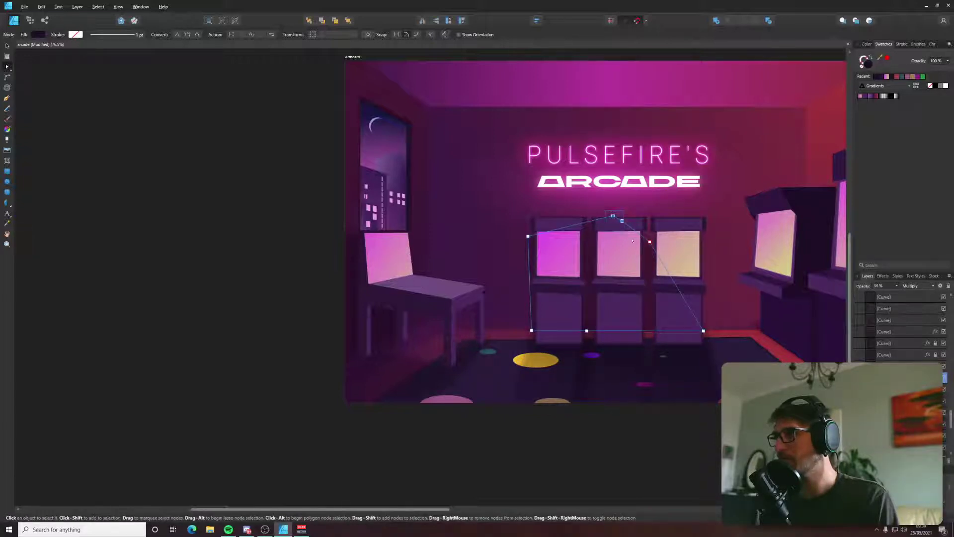
{"action": "key", "text": "Delete"}
{"action": "left_click_drag", "start_coordinate": [650, 242], "coordinate": [702, 231]}
{"action": "left_click", "coordinate": [605, 455]}
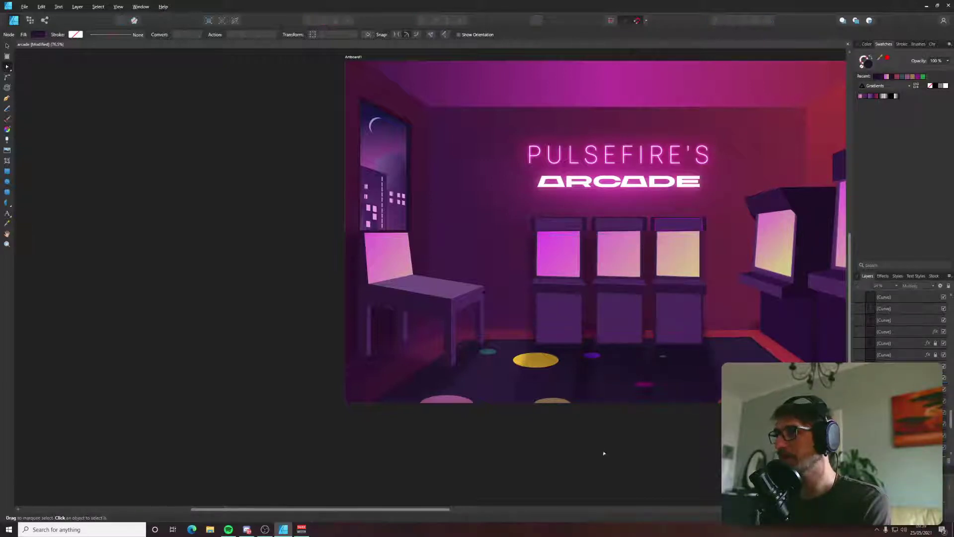
{"action": "scroll", "coordinate": [497, 397], "scroll_direction": "right", "scroll_amount": 3}
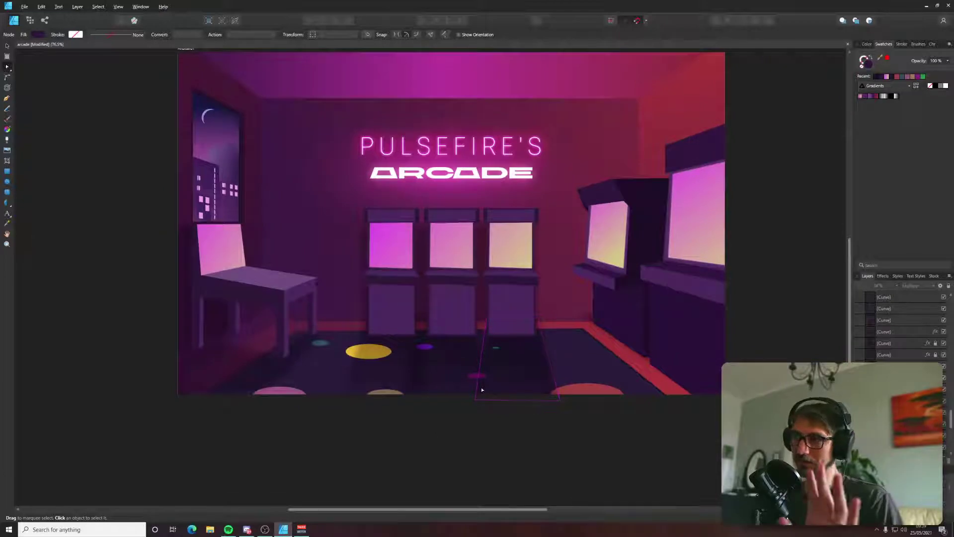
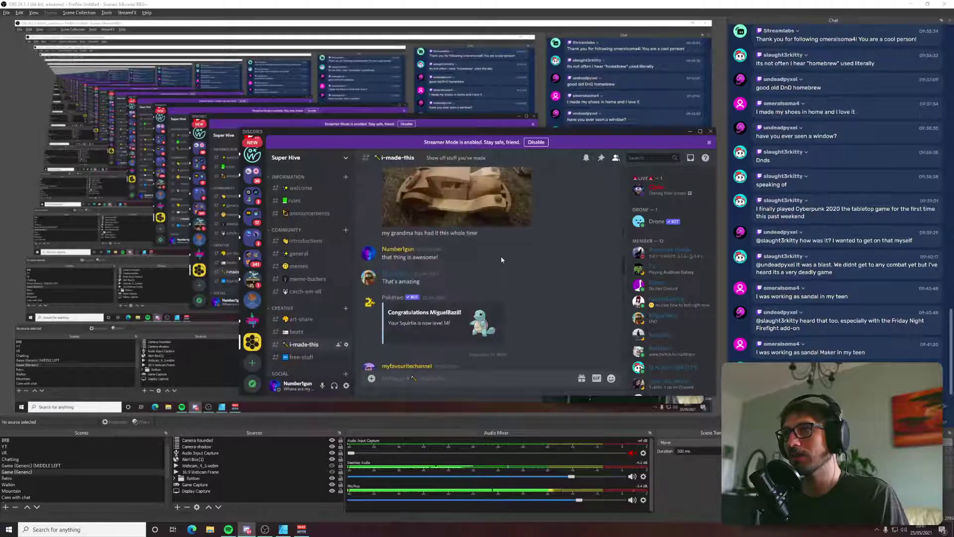
Browse the i-made-this channel in Discord, examining the photos of the wooden car and the handmade knives.
{"action": "scroll", "coordinate": [512, 258], "scroll_direction": "down", "scroll_amount": 3}
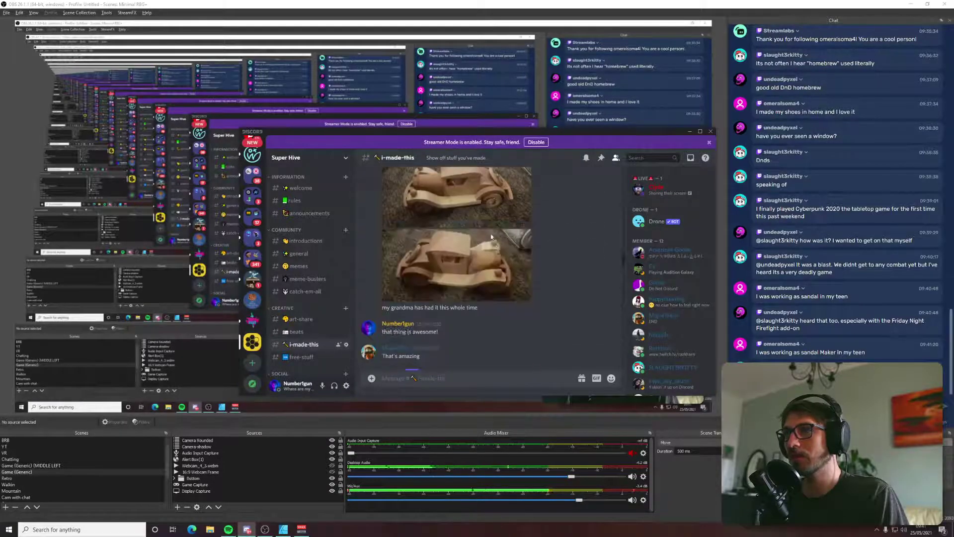
{"action": "left_click", "coordinate": [490, 211]}
{"action": "left_click", "coordinate": [565, 164]}
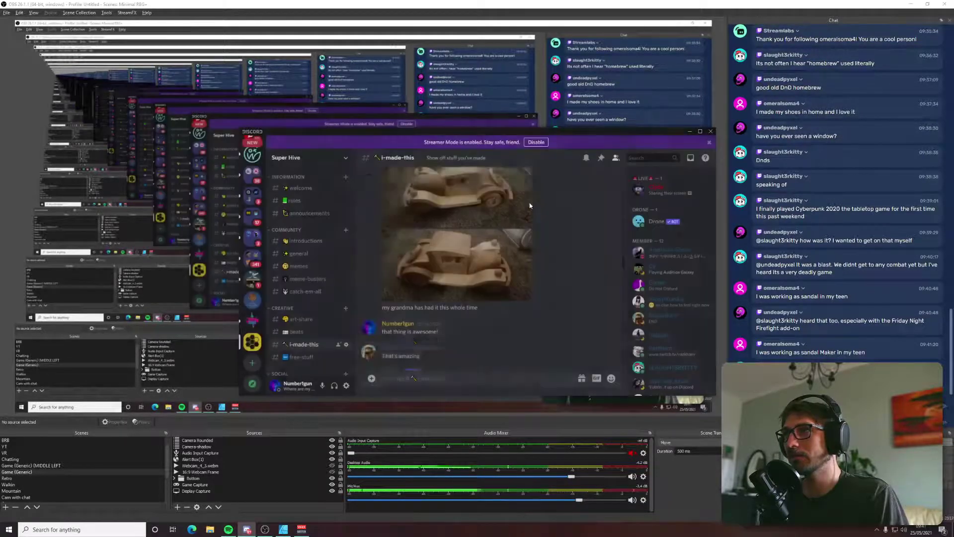
{"action": "scroll", "coordinate": [540, 249], "scroll_direction": "up", "scroll_amount": 10}
{"action": "scroll", "coordinate": [540, 249], "scroll_direction": "up", "scroll_amount": 15}
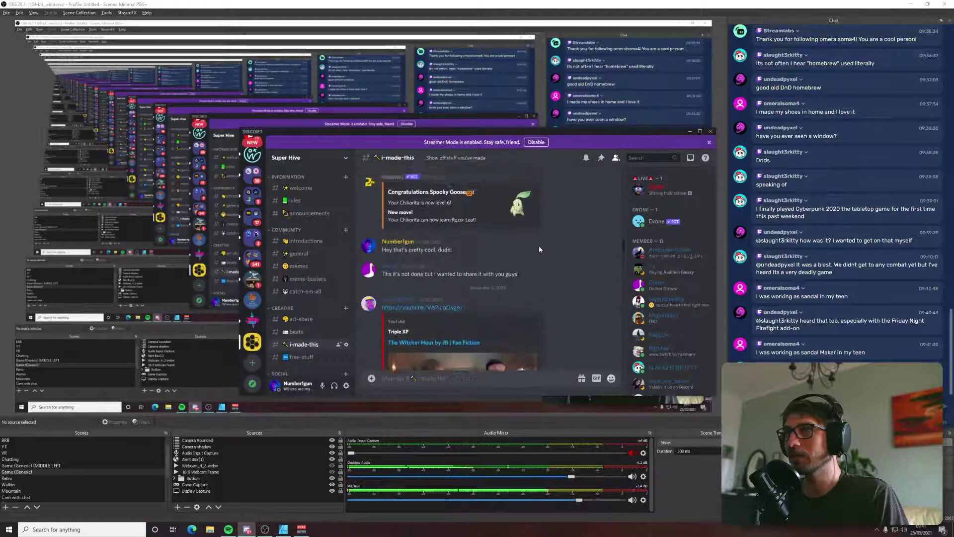
{"action": "scroll", "coordinate": [539, 245], "scroll_direction": "up", "scroll_amount": 5}
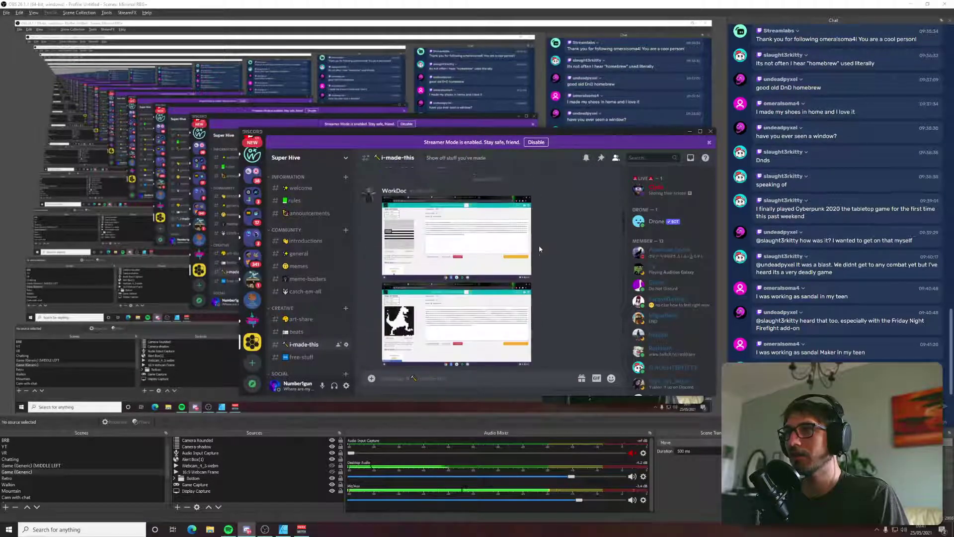
{"action": "scroll", "coordinate": [468, 230], "scroll_direction": "up", "scroll_amount": 2}
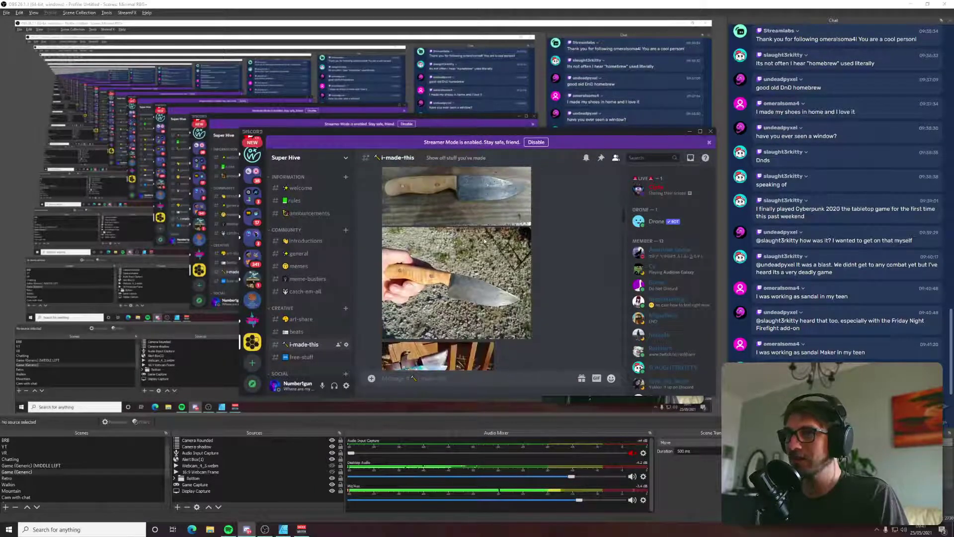
{"action": "left_click", "coordinate": [487, 199]}
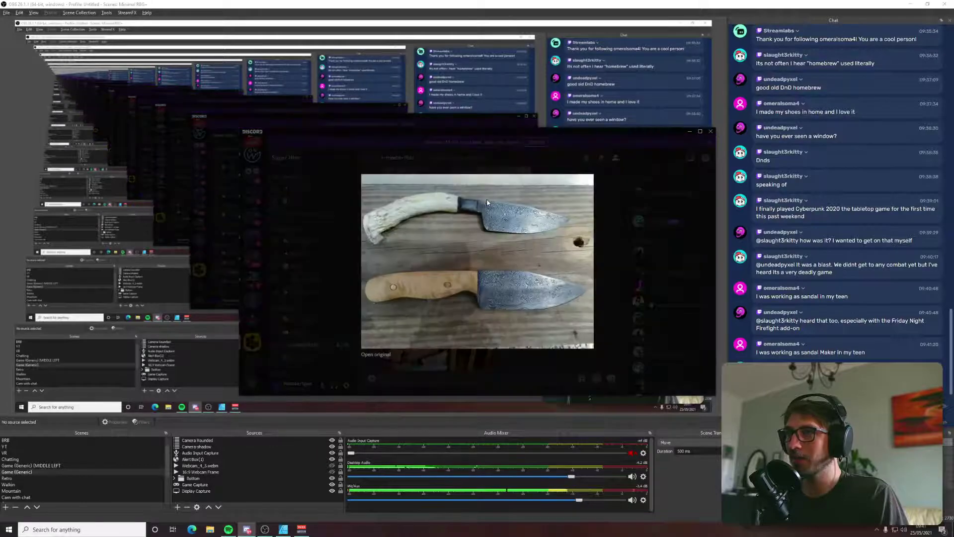
{"action": "left_click", "coordinate": [607, 220]}
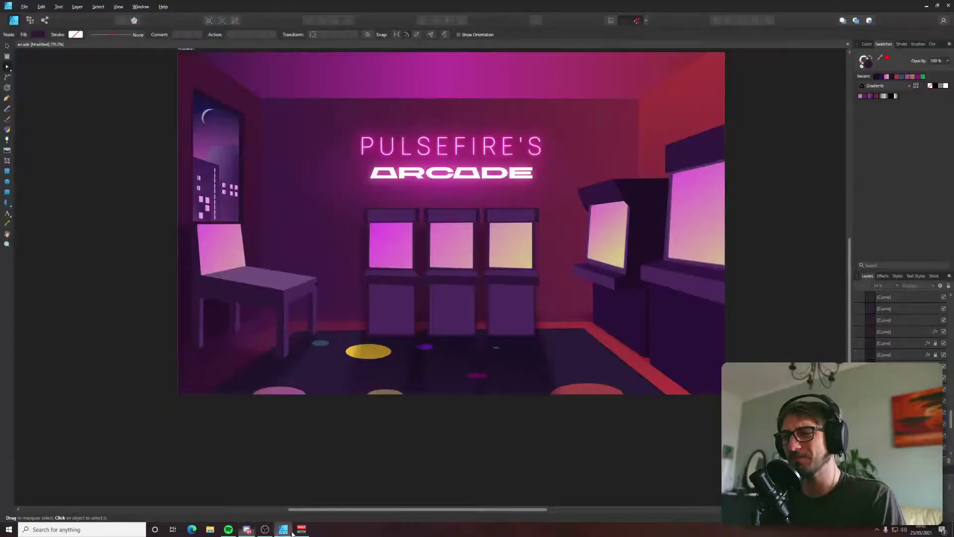
Switch back to Affinity Designer and lower the right-wall cabinets' shadow nodes to the top of the baseboard at the room corner.
{"action": "left_click", "coordinate": [283, 529]}
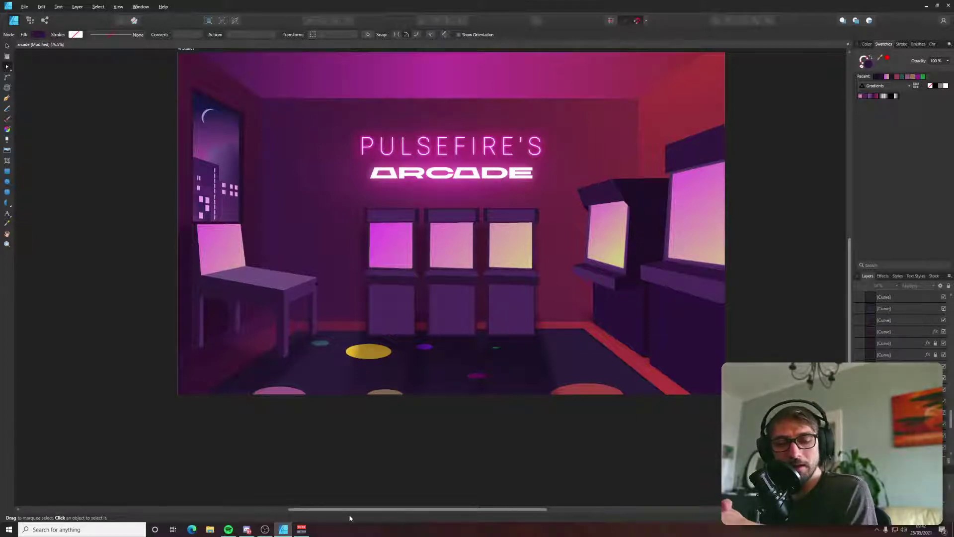
{"action": "scroll", "coordinate": [606, 325], "scroll_direction": "up", "scroll_amount": 3}
{"action": "scroll", "coordinate": [606, 324], "scroll_direction": "up", "scroll_amount": 2}
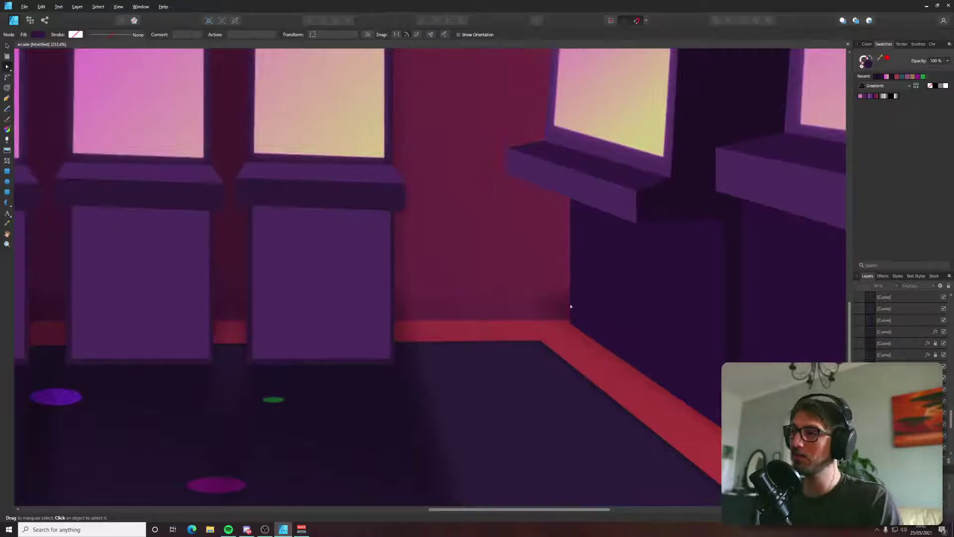
{"action": "left_click", "coordinate": [566, 305]}
{"action": "left_click_drag", "start_coordinate": [536, 298], "coordinate": [558, 320]}
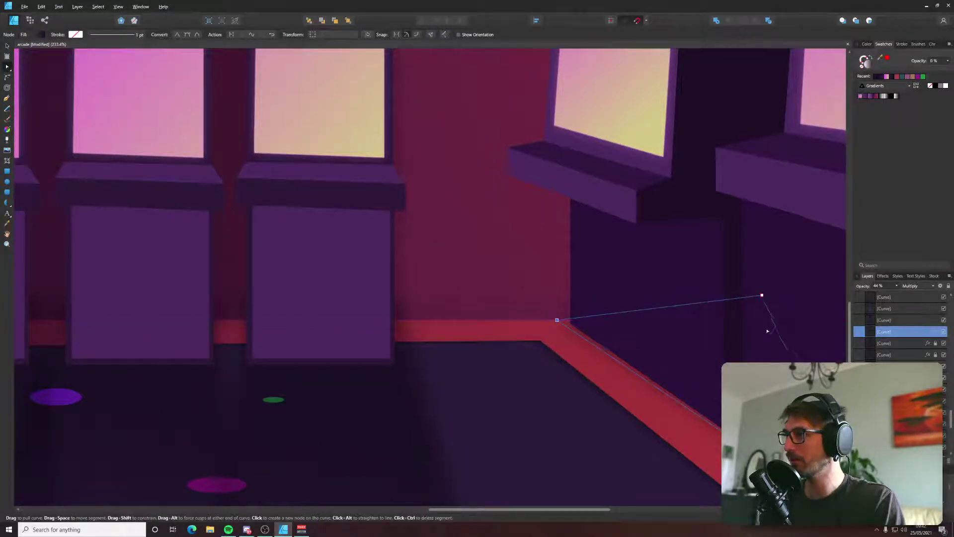
{"action": "left_click_drag", "start_coordinate": [762, 295], "coordinate": [772, 332]}
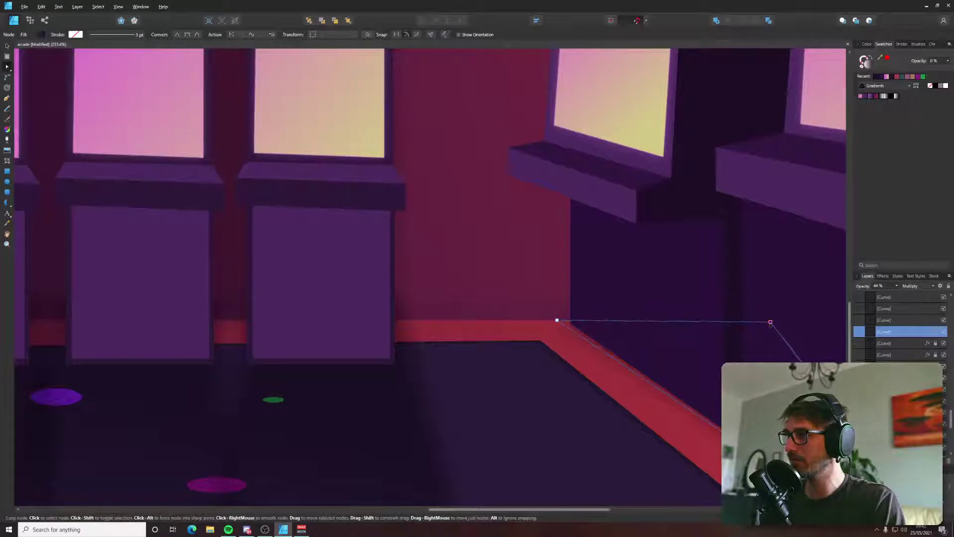
{"action": "scroll", "coordinate": [768, 326], "scroll_direction": "down", "scroll_amount": 4}
{"action": "key", "text": "ctrl+d"}
{"action": "scroll", "coordinate": [612, 340], "scroll_direction": "up", "scroll_amount": 3}
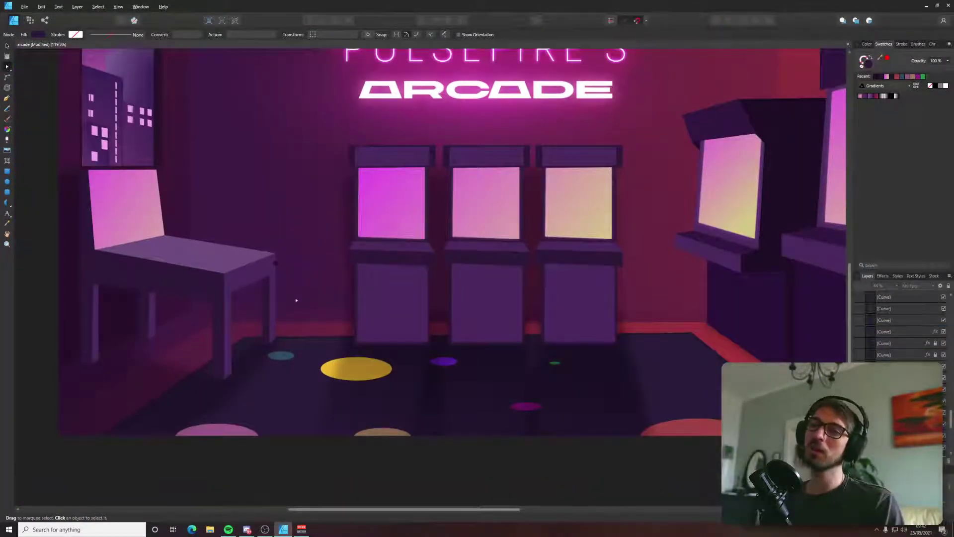
Nudge the inner corner node of the floor shadow beneath the left-hand pinball table slightly outward.
{"action": "left_click", "coordinate": [134, 344]}
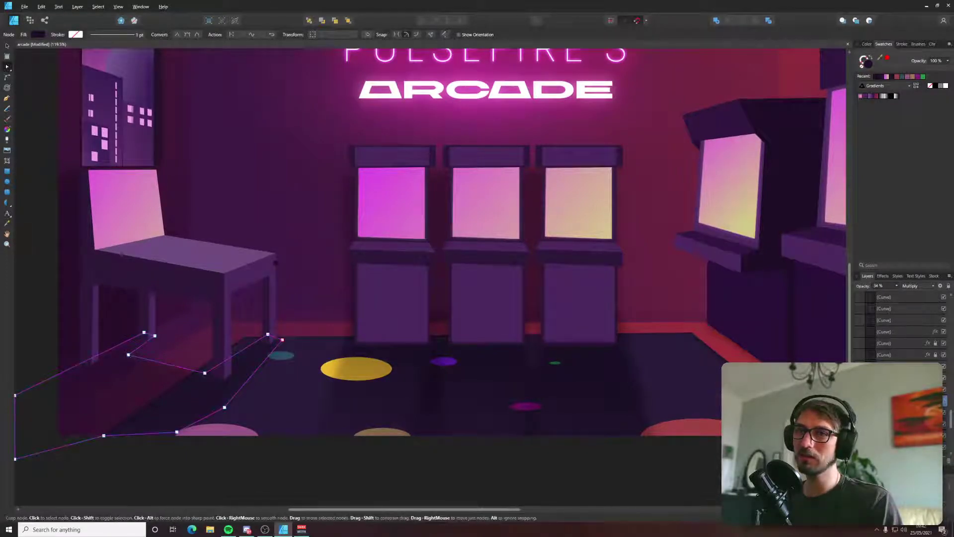
{"action": "left_click_drag", "start_coordinate": [128, 354], "coordinate": [126, 354]}
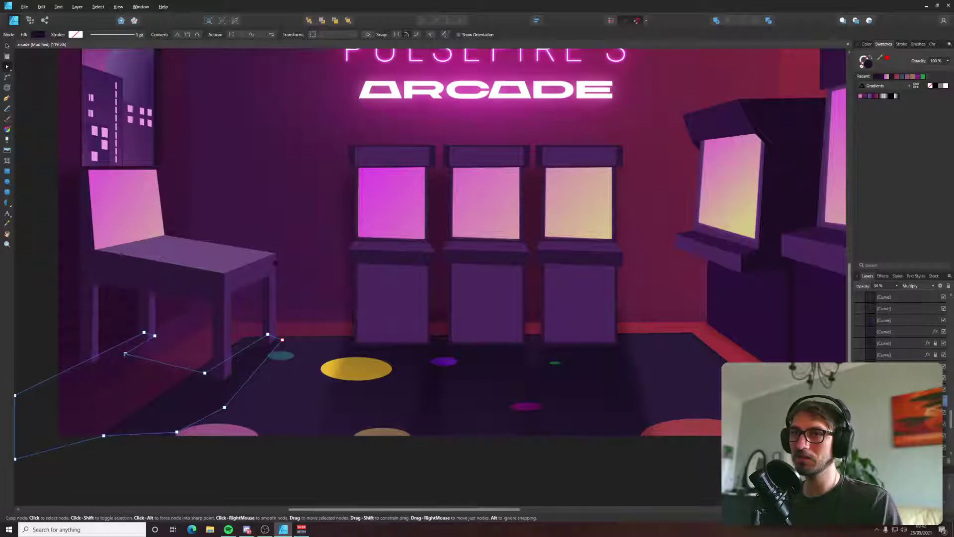
{"action": "key", "text": "Escape"}
{"action": "scroll", "coordinate": [181, 378], "scroll_direction": "left", "scroll_amount": 3}
{"action": "scroll", "coordinate": [181, 378], "scroll_direction": "up", "scroll_amount": 5}
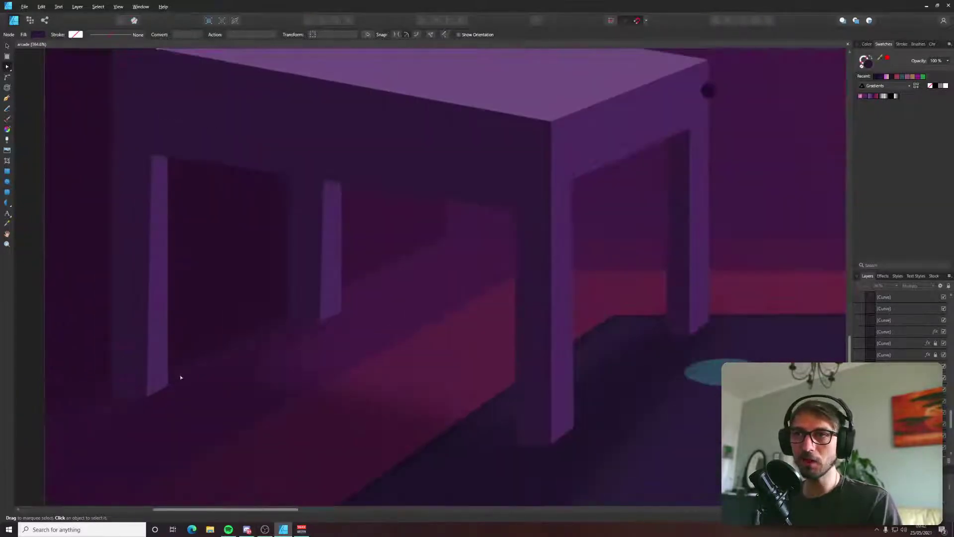
{"action": "left_click", "coordinate": [178, 379]}
{"action": "scroll", "coordinate": [178, 379], "scroll_direction": "down", "scroll_amount": 5}
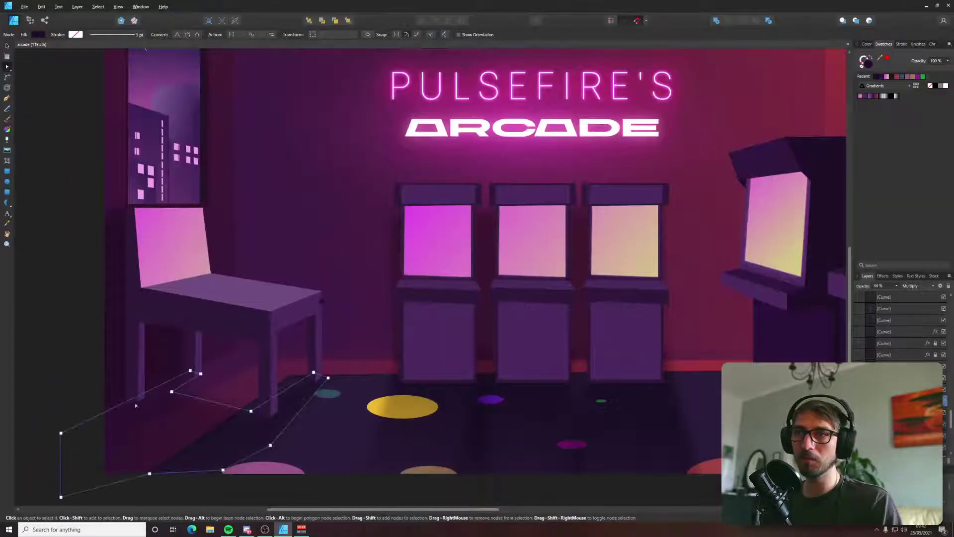
{"action": "scroll", "coordinate": [358, 353], "scroll_direction": "left", "scroll_amount": 2}
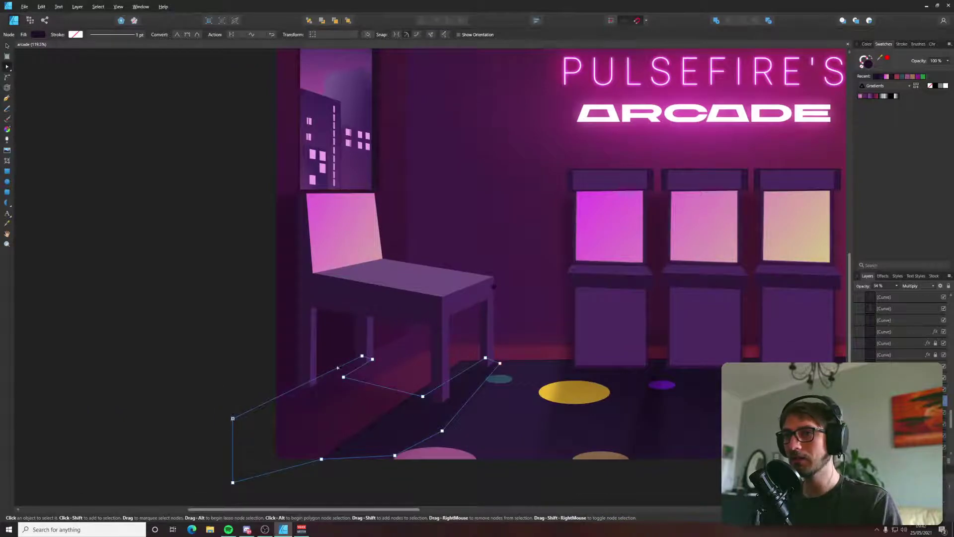
Shift the upper wall-side nodes of the table's floor shadow outward and restack the shadow above the rug's ellipses.
{"action": "mouse_move", "coordinate": [233, 418]}
{"action": "left_mouse_down"}
{"action": "mouse_move", "coordinate": [218, 417]}
{"action": "mouse_move", "coordinate": [227, 425]}
{"action": "mouse_move", "coordinate": [215, 373]}
{"action": "mouse_move", "coordinate": [221, 421]}
{"action": "left_mouse_up"}
{"action": "key", "text": "1"}
{"action": "key", "text": "4"}
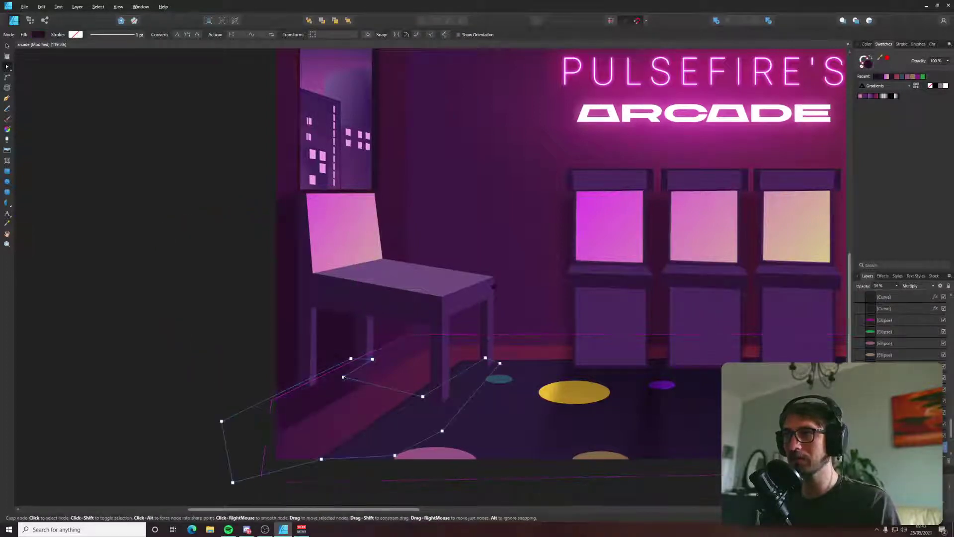
{"action": "left_click", "coordinate": [393, 391]}
{"action": "left_click", "coordinate": [381, 407]}
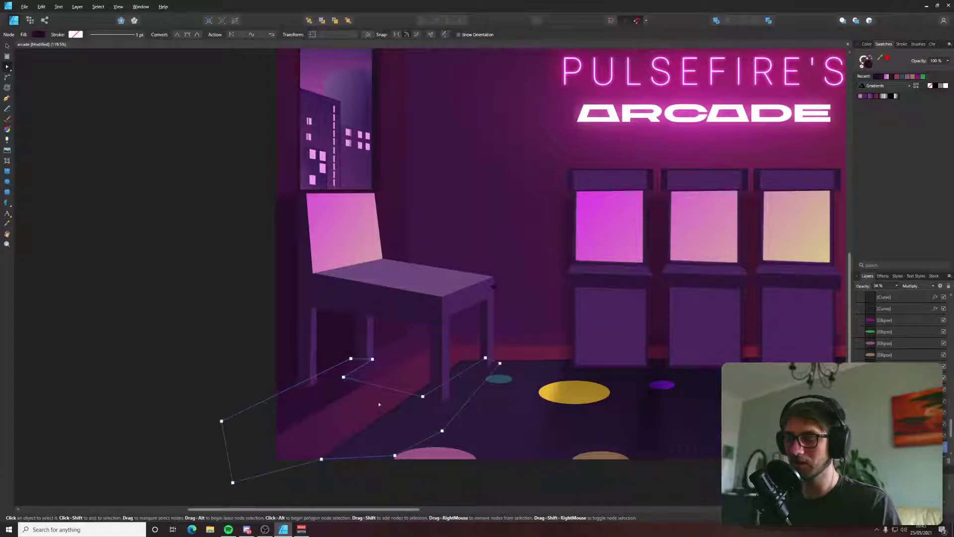
{"action": "left_click", "coordinate": [378, 404]}
{"action": "left_click", "coordinate": [377, 401]}
{"action": "key", "text": "ctrl+d"}
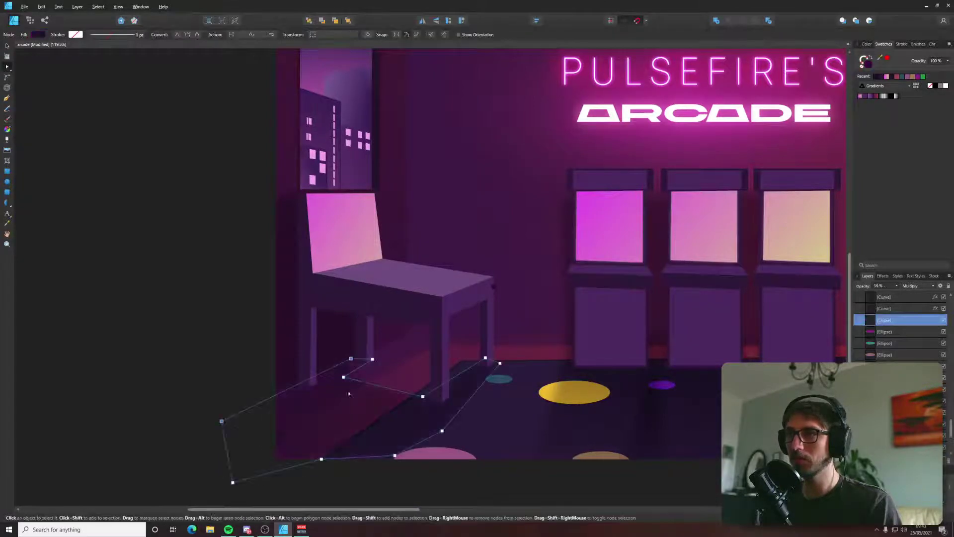
Lower the bottom edge of the pinball table's right rear leg's dark face to meet the lighter face's corner.
{"action": "scroll", "coordinate": [487, 369], "scroll_direction": "up", "scroll_amount": 5}
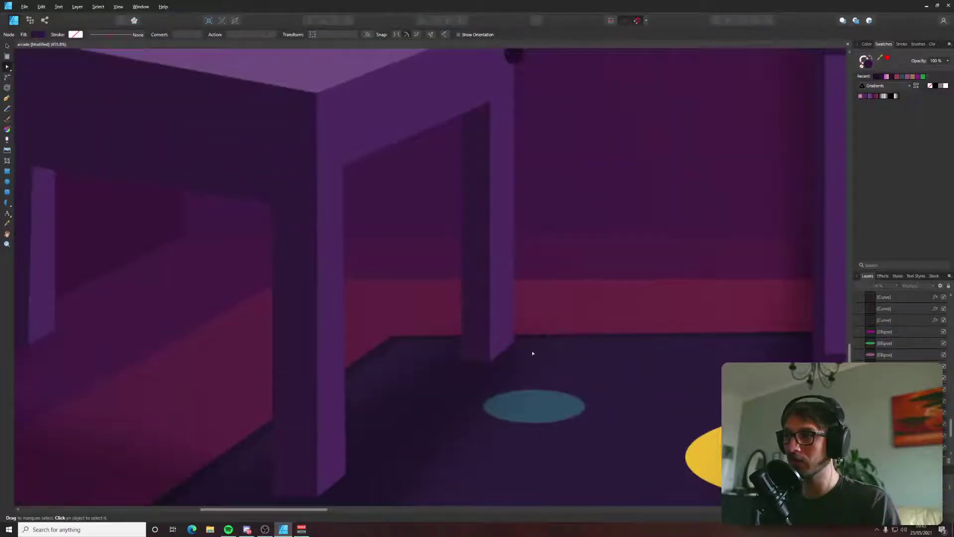
{"action": "scroll", "coordinate": [493, 356], "scroll_direction": "up", "scroll_amount": 7}
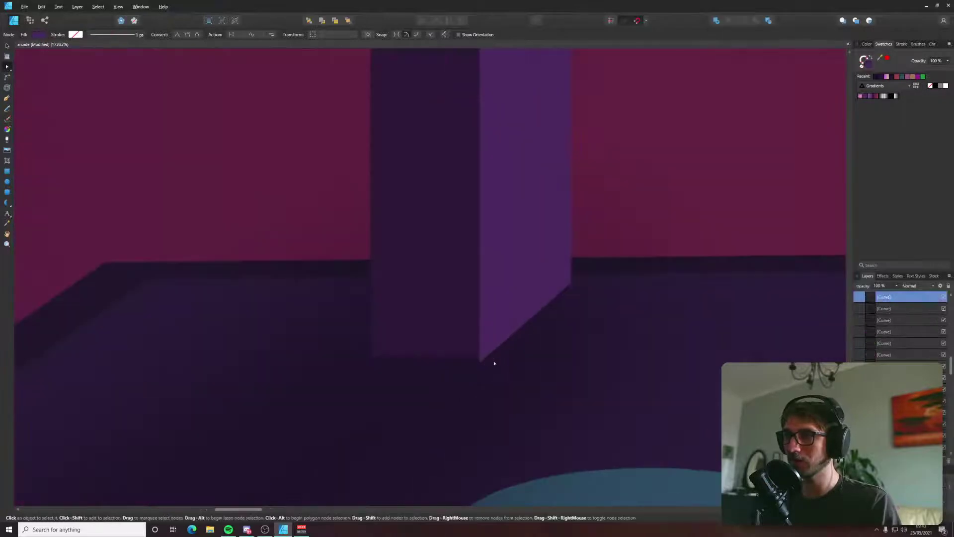
{"action": "left_click", "coordinate": [443, 336]}
{"action": "left_click_drag", "start_coordinate": [335, 328], "coordinate": [268, 354]}
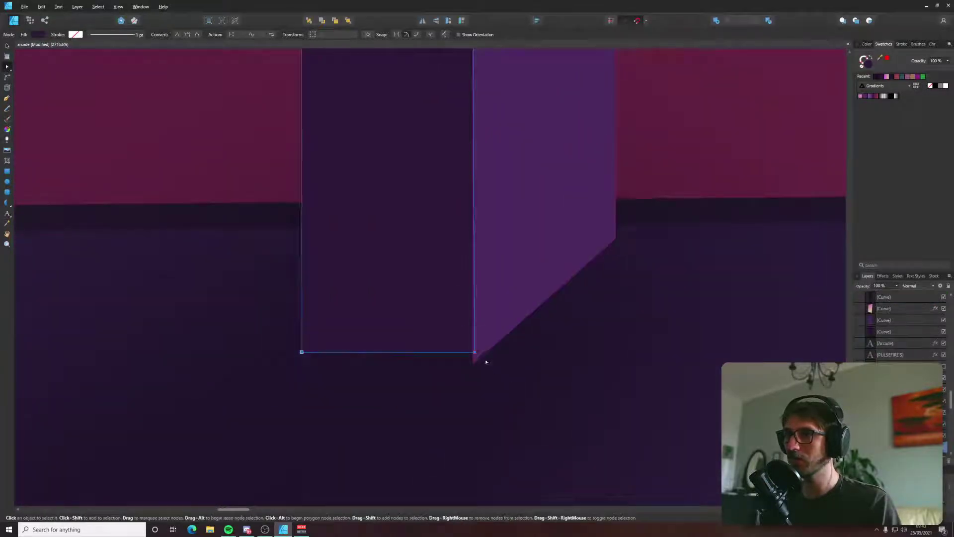
{"action": "left_click_drag", "start_coordinate": [474, 352], "coordinate": [473, 360]}
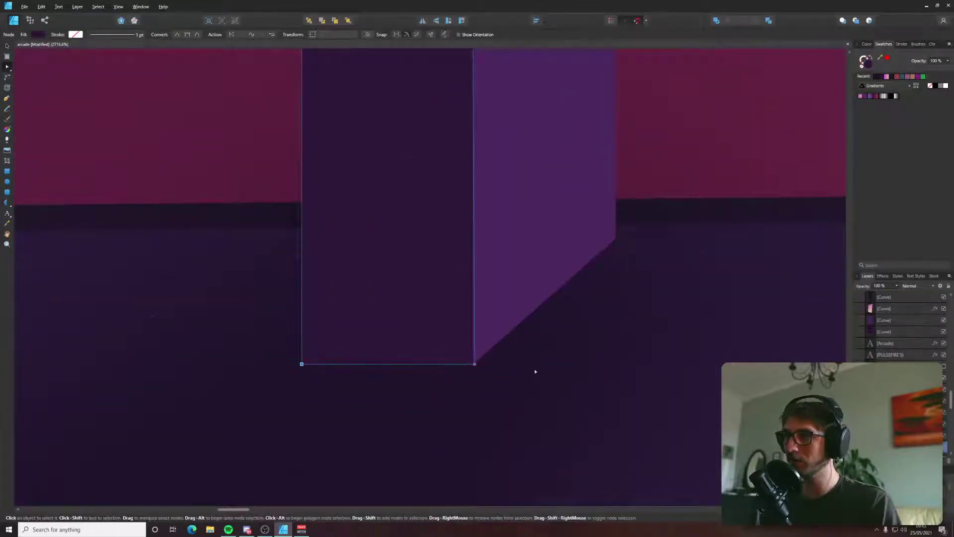
{"action": "scroll", "coordinate": [535, 370], "scroll_direction": "down", "scroll_amount": 8}
{"action": "scroll", "coordinate": [534, 368], "scroll_direction": "down", "scroll_amount": 2}
{"action": "left_click", "coordinate": [384, 260]}
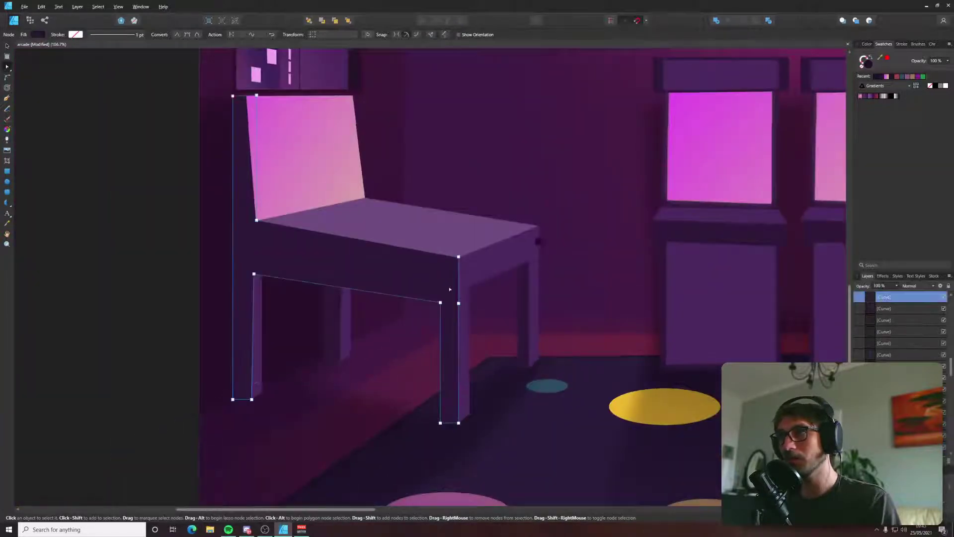
{"action": "scroll", "coordinate": [384, 261], "scroll_direction": "down", "scroll_amount": 5}
{"action": "scroll", "coordinate": [395, 265], "scroll_direction": "right", "scroll_amount": 2}
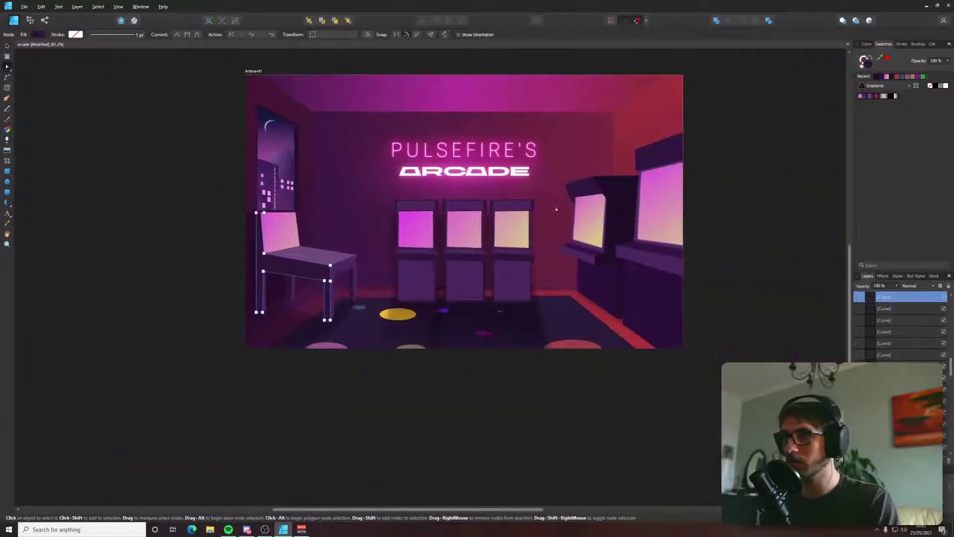
{"action": "left_click", "coordinate": [180, 241]}
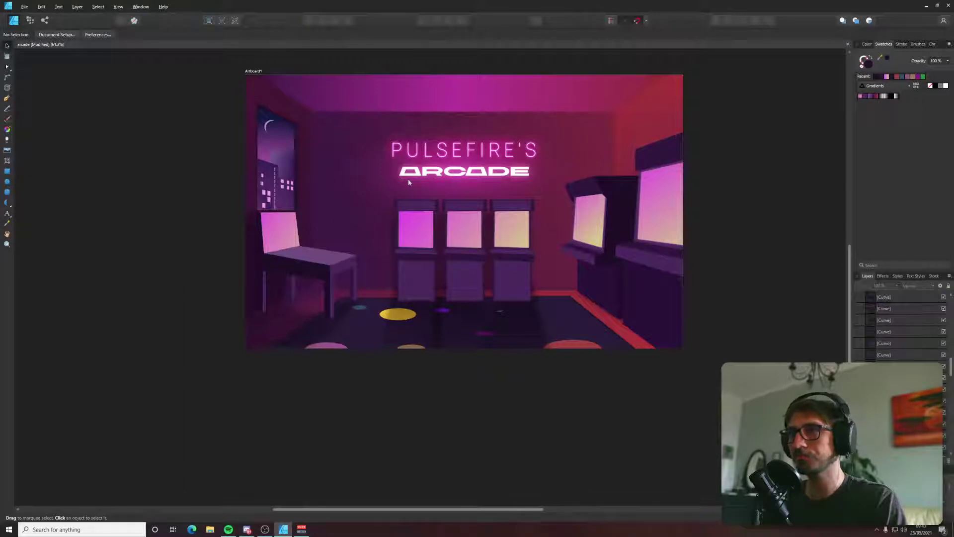
{"action": "scroll", "coordinate": [409, 182], "scroll_direction": "up", "scroll_amount": 1}
{"action": "scroll", "coordinate": [392, 189], "scroll_direction": "right", "scroll_amount": 1}
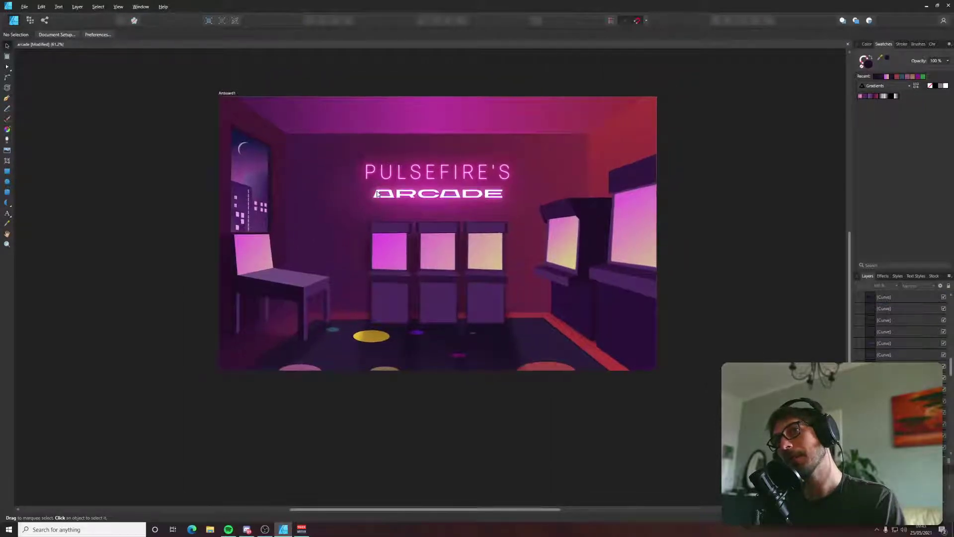
{"action": "scroll", "coordinate": [254, 334], "scroll_direction": "up", "scroll_amount": 4}
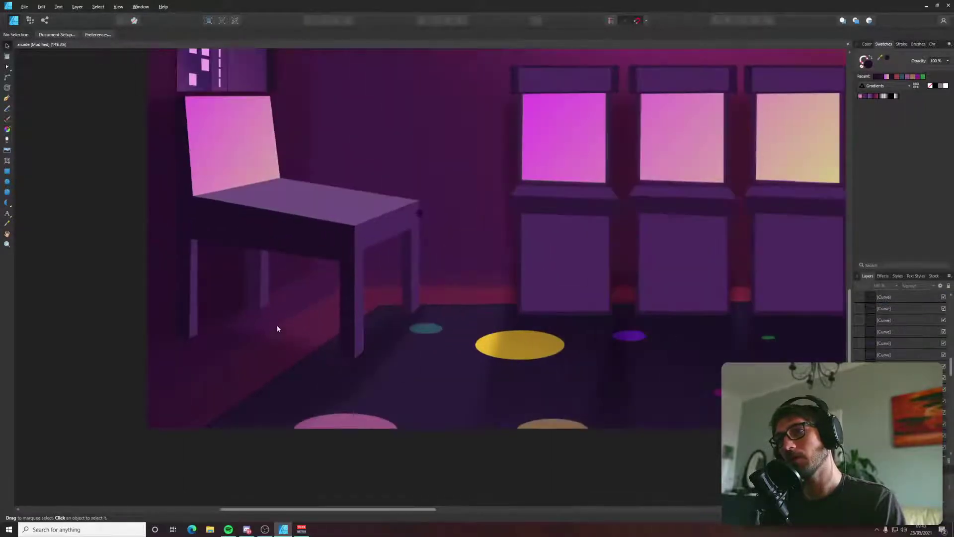
Darken the shaded faces of the pinball table's two rear legs.
{"action": "left_click", "coordinate": [257, 289]}
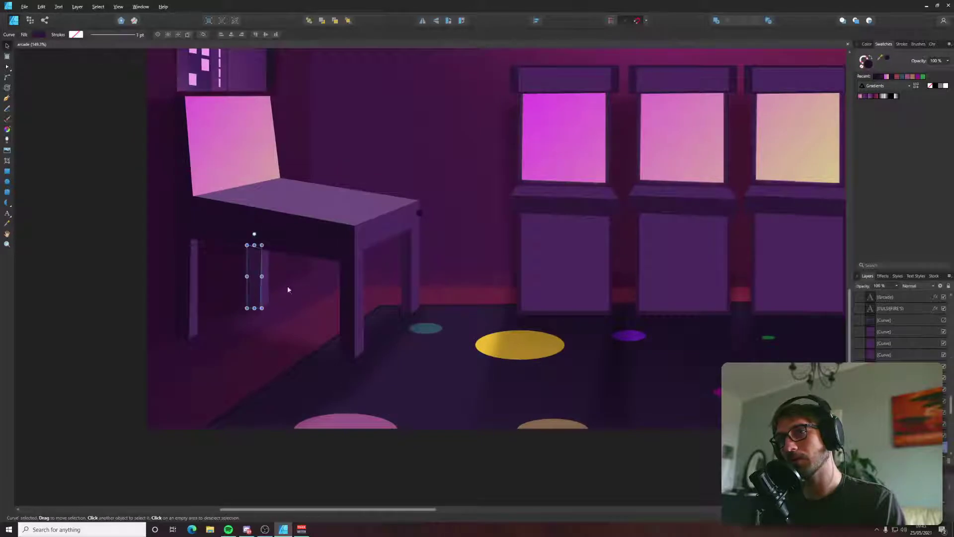
{"action": "left_click", "coordinate": [405, 284], "text": "shift"}
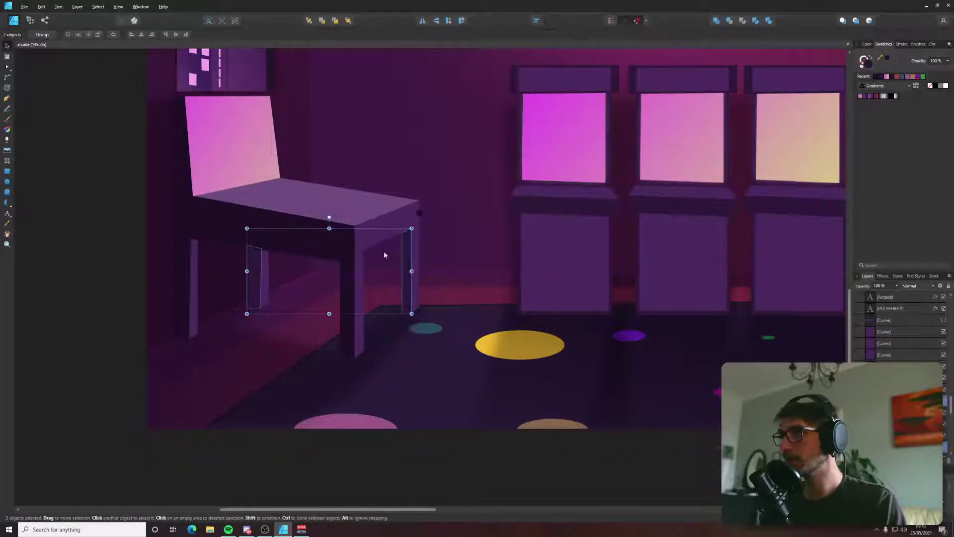
{"action": "key", "text": "ctrl+d"}
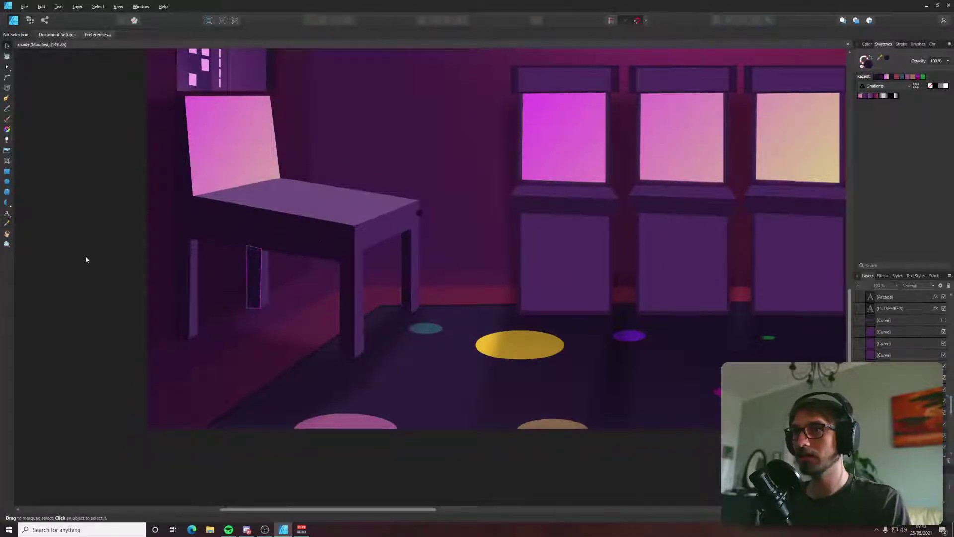
Raise the opacity of the pinball table's floor shadow to about 40%.
{"action": "scroll", "coordinate": [124, 259], "scroll_direction": "down", "scroll_amount": 4}
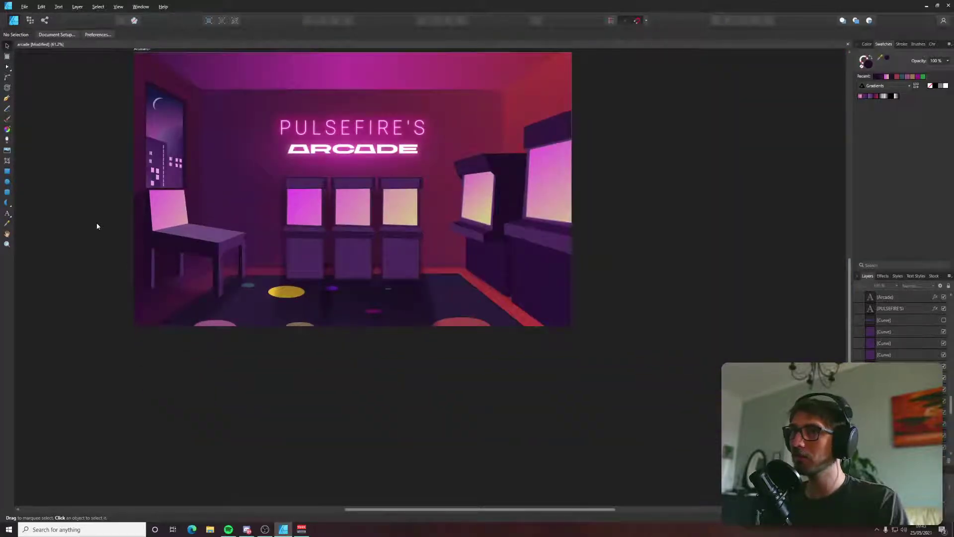
{"action": "left_click_drag", "start_coordinate": [96, 222], "coordinate": [171, 261]}
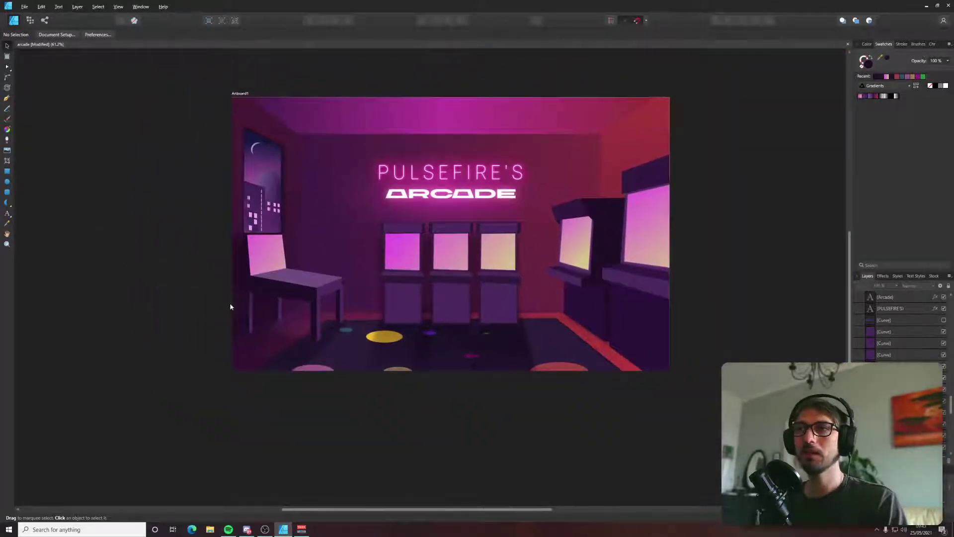
{"action": "scroll", "coordinate": [234, 313], "scroll_direction": "up", "scroll_amount": 5}
{"action": "left_click", "coordinate": [300, 367]}
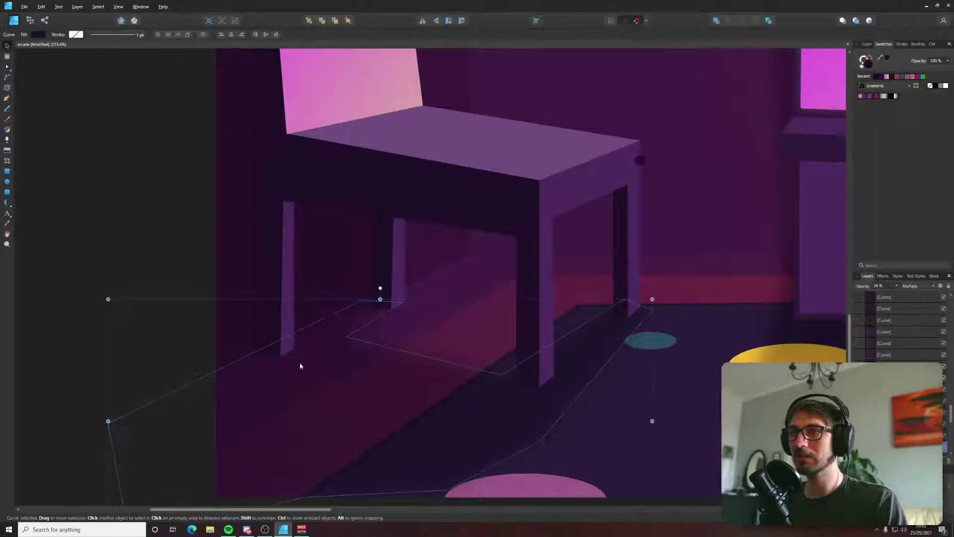
{"action": "left_click", "coordinate": [897, 286]}
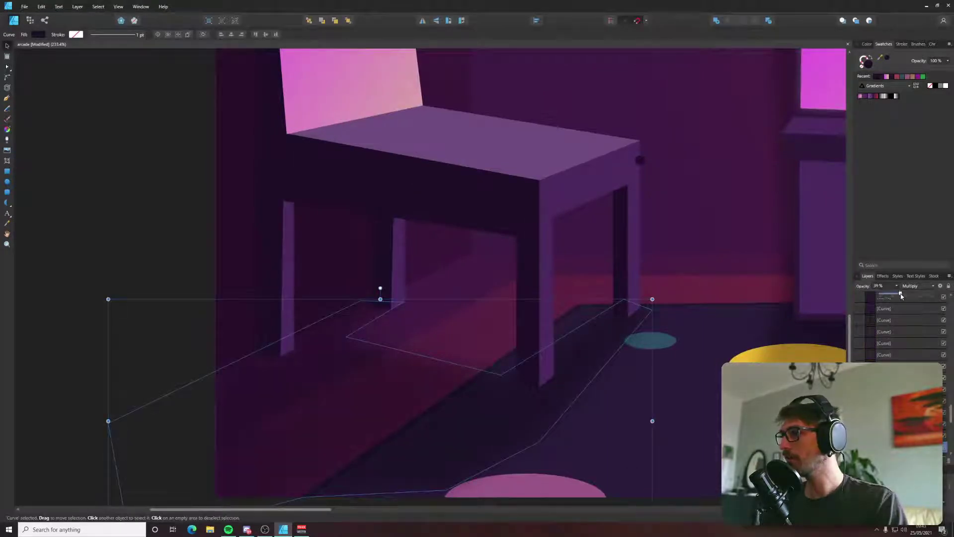
{"action": "left_click_drag", "start_coordinate": [901, 292], "coordinate": [901, 298]}
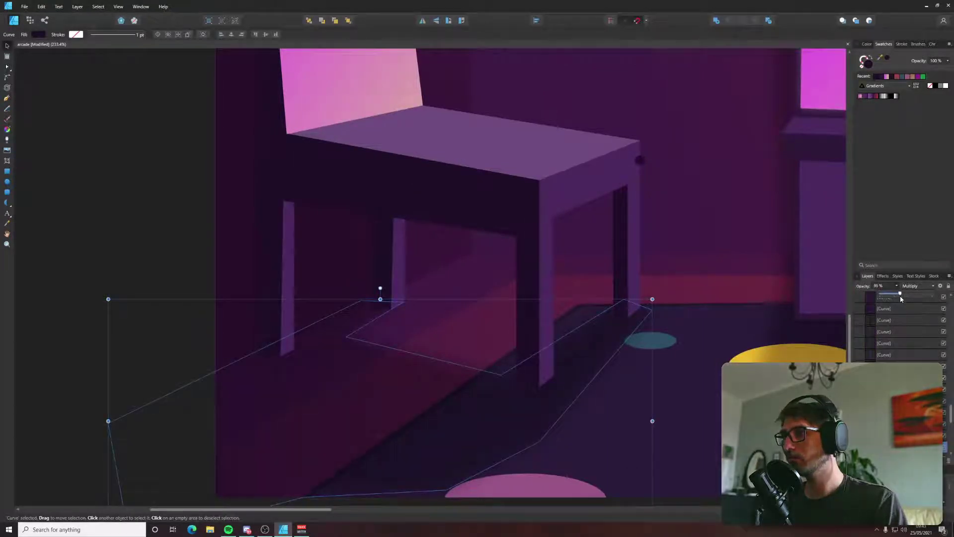
{"action": "left_click", "coordinate": [99, 253]}
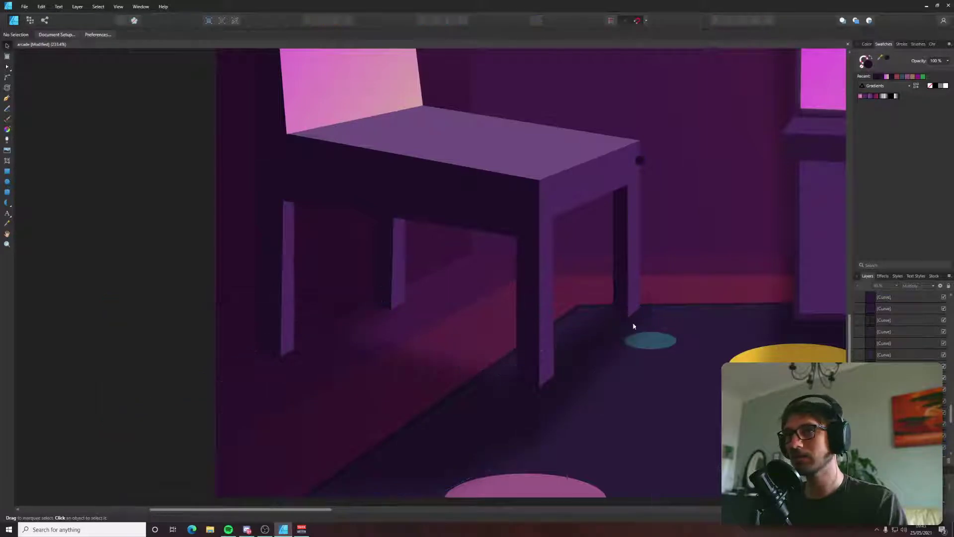
Select the right-hand nodes of the left back-wall cabinet's control panel faces and show the Guides group's perspective lines.
{"action": "scroll", "coordinate": [613, 322], "scroll_direction": "down", "scroll_amount": 6}
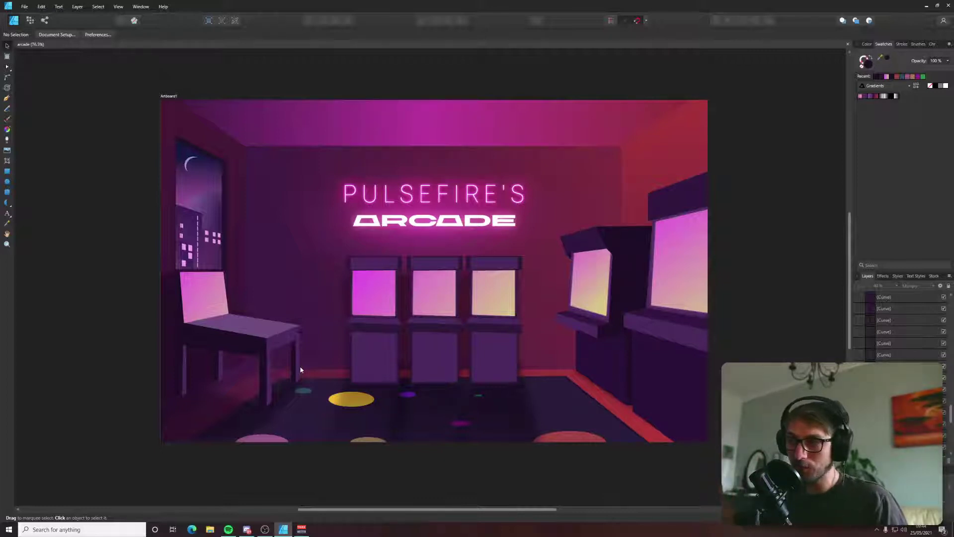
{"action": "scroll", "coordinate": [383, 368], "scroll_direction": "up", "scroll_amount": 8, "text": "ctrl"}
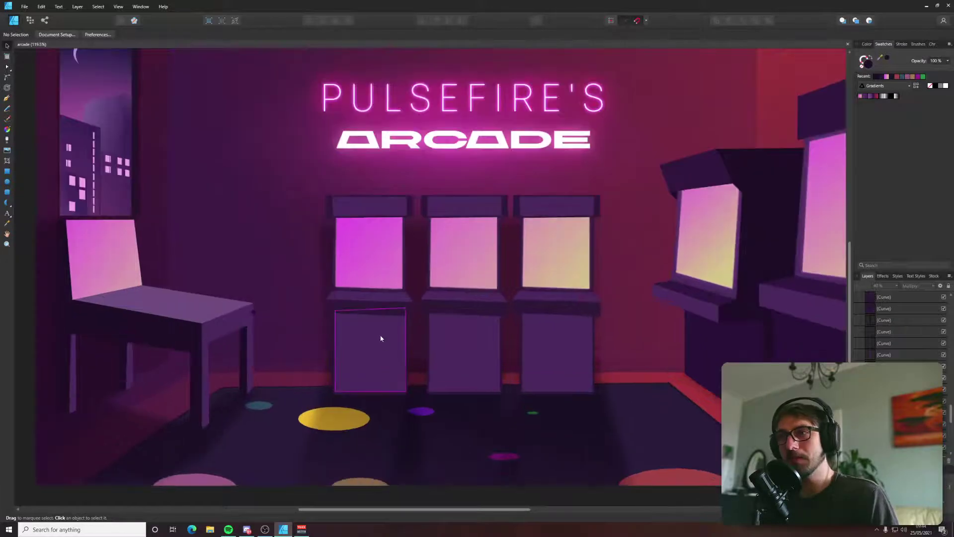
{"action": "left_click", "coordinate": [436, 292]}
{"action": "left_click", "coordinate": [428, 257], "text": "shift"}
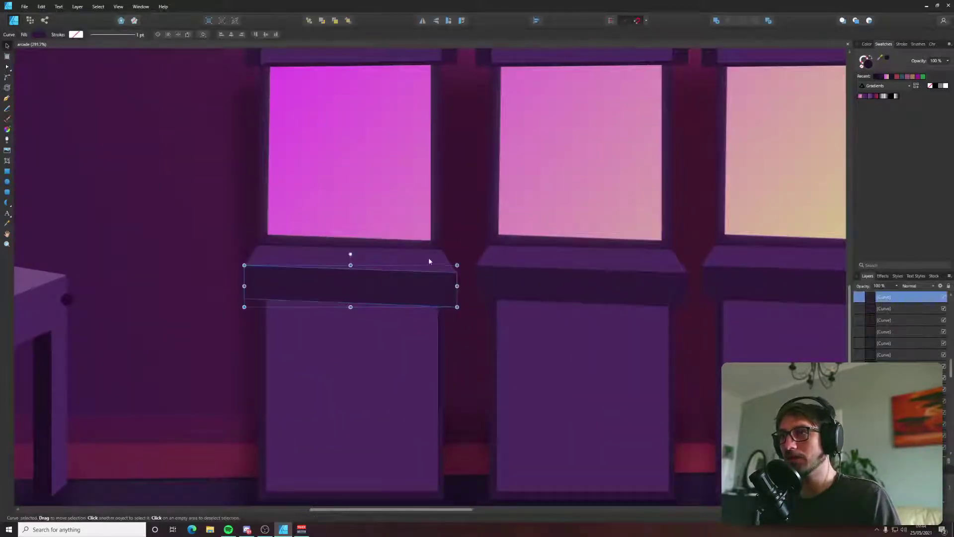
{"action": "key", "text": "a"}
{"action": "left_click_drag", "start_coordinate": [474, 232], "coordinate": [443, 315]}
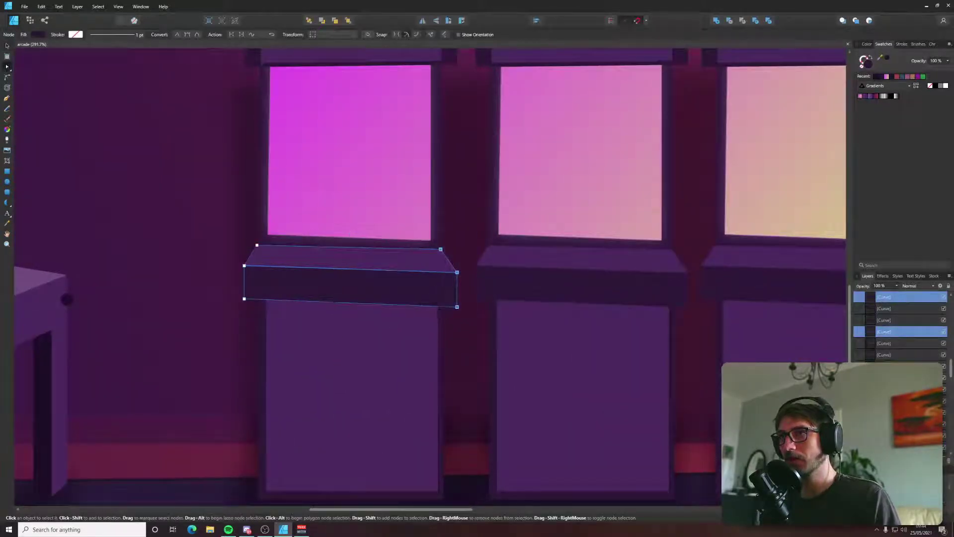
{"action": "scroll", "coordinate": [949, 348], "scroll_direction": "up", "scroll_amount": 5}
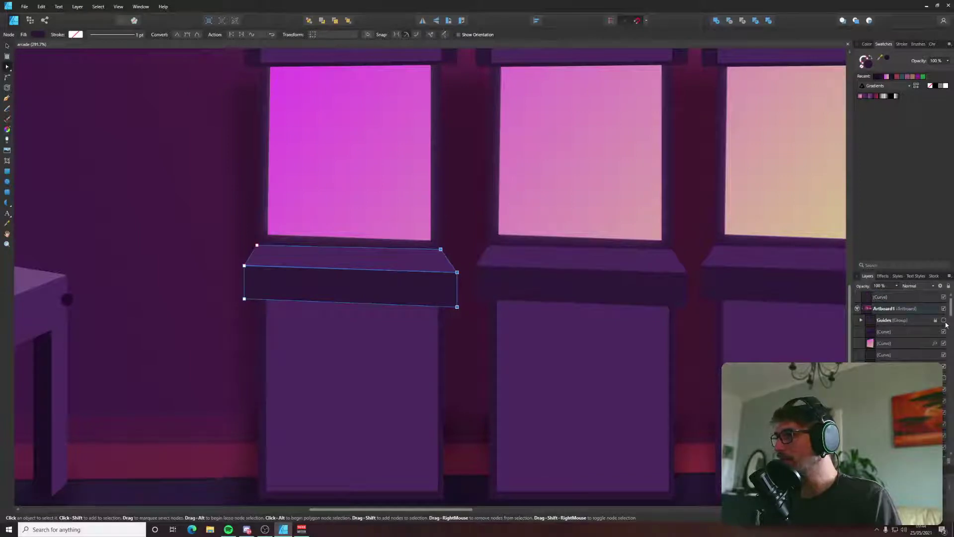
{"action": "left_click", "coordinate": [944, 320]}
{"action": "left_click_drag", "start_coordinate": [502, 282], "coordinate": [395, 323]}
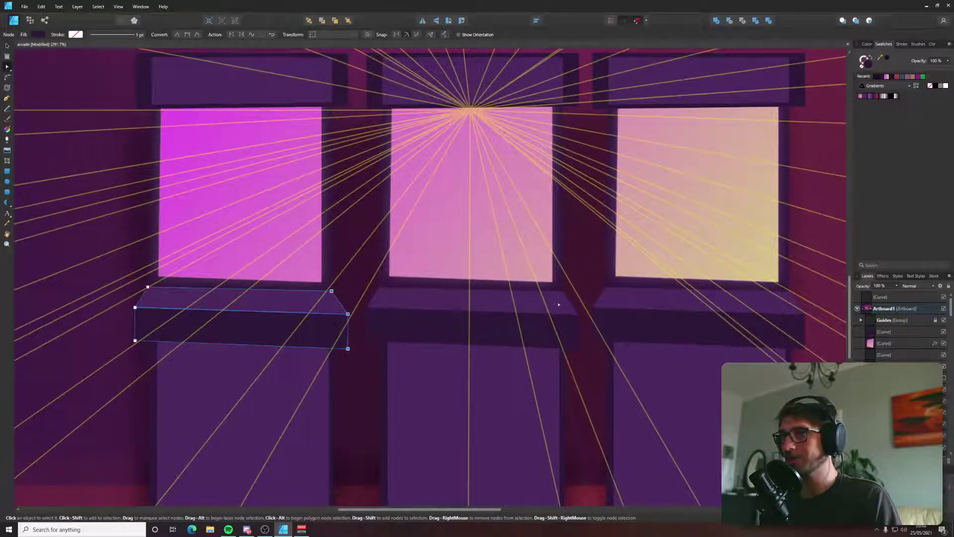
Raise the right-hand nodes of the middle cabinet's control panel top and front faces to flatten their slope.
{"action": "scroll", "coordinate": [558, 304], "scroll_direction": "up", "scroll_amount": 3}
{"action": "left_click", "coordinate": [536, 319]}
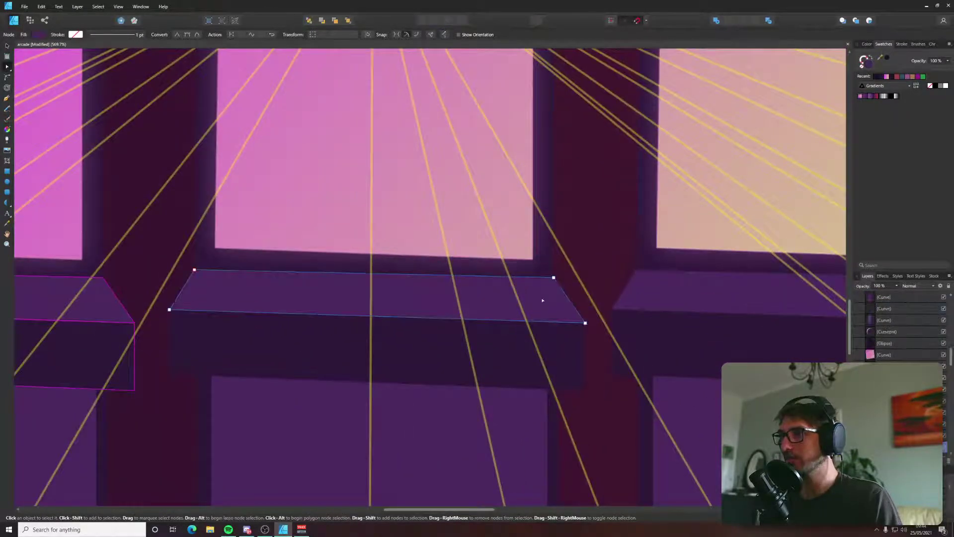
{"action": "left_click", "coordinate": [578, 356], "text": "shift"}
{"action": "left_click_drag", "start_coordinate": [617, 246], "coordinate": [537, 415]}
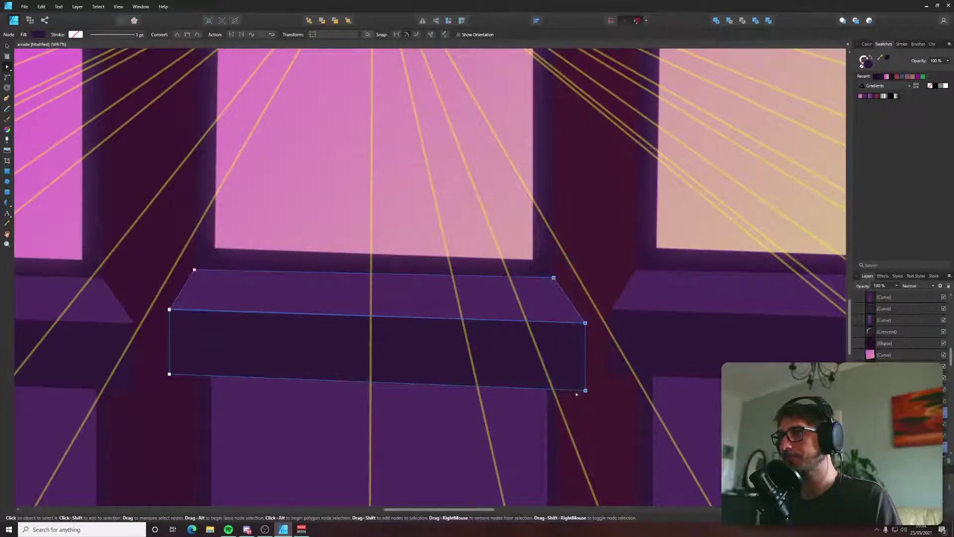
{"action": "left_click_drag", "start_coordinate": [586, 390], "coordinate": [585, 383]}
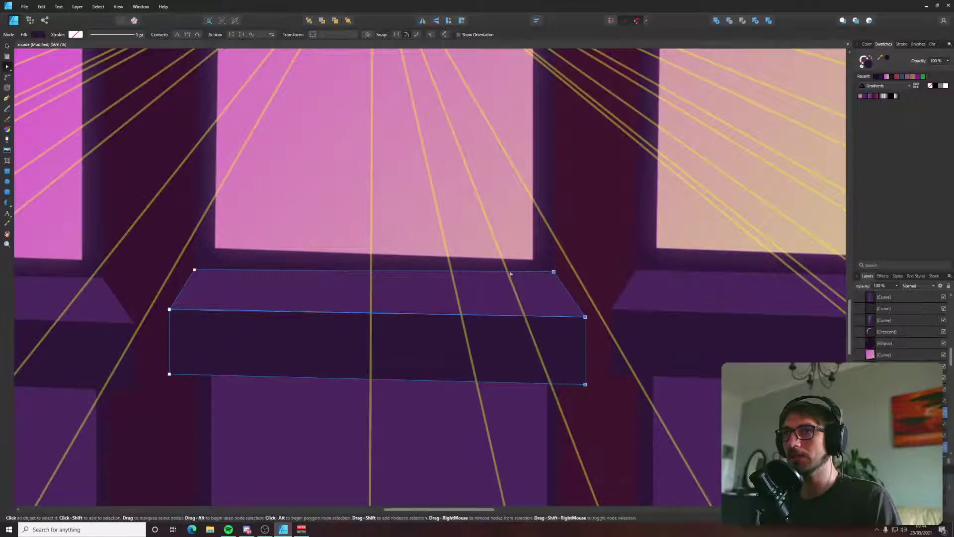
Raise the lower right corners of the middle cabinet's screen and control panel front face to straighten their bottom edges.
{"action": "left_click", "coordinate": [532, 258]}
{"action": "left_click_drag", "start_coordinate": [535, 261], "coordinate": [536, 253]}
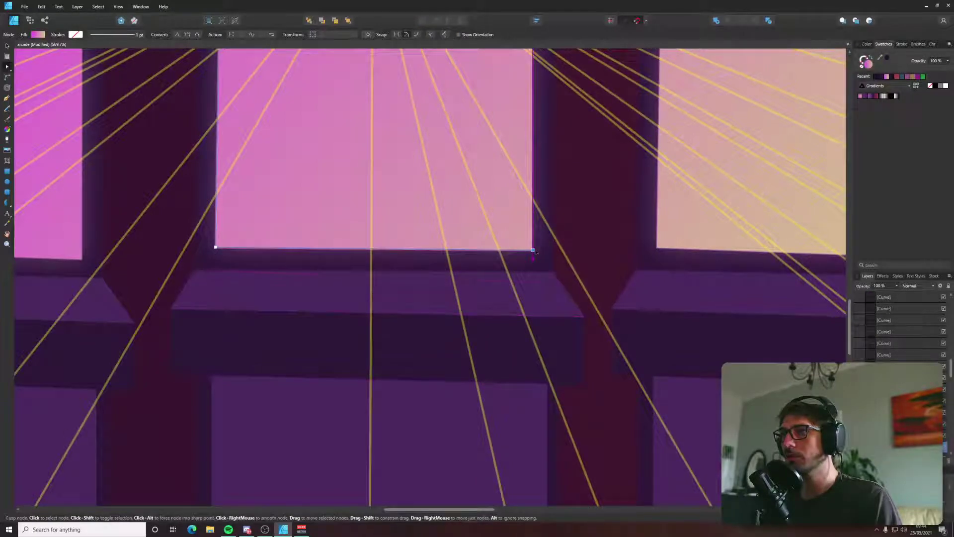
{"action": "left_click", "coordinate": [546, 276]}
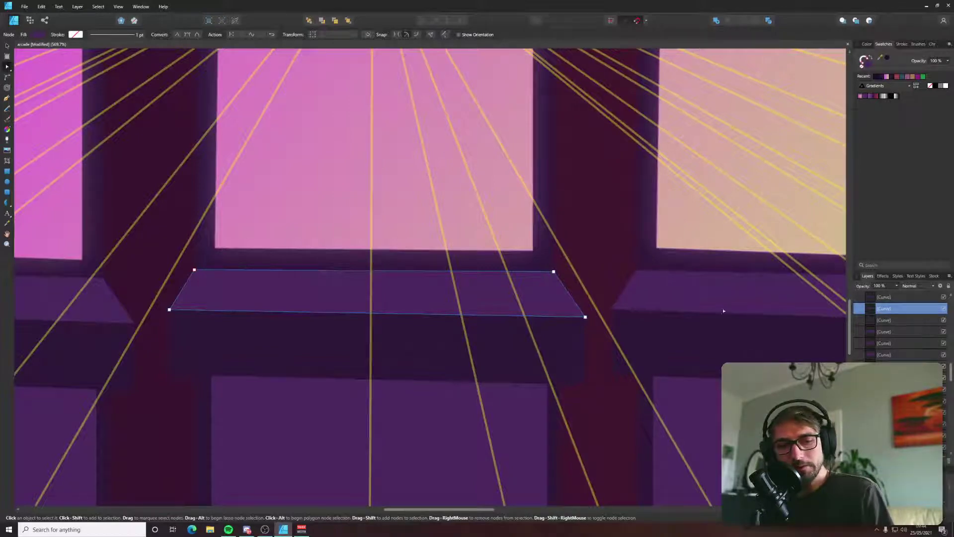
{"action": "left_click", "coordinate": [564, 338]}
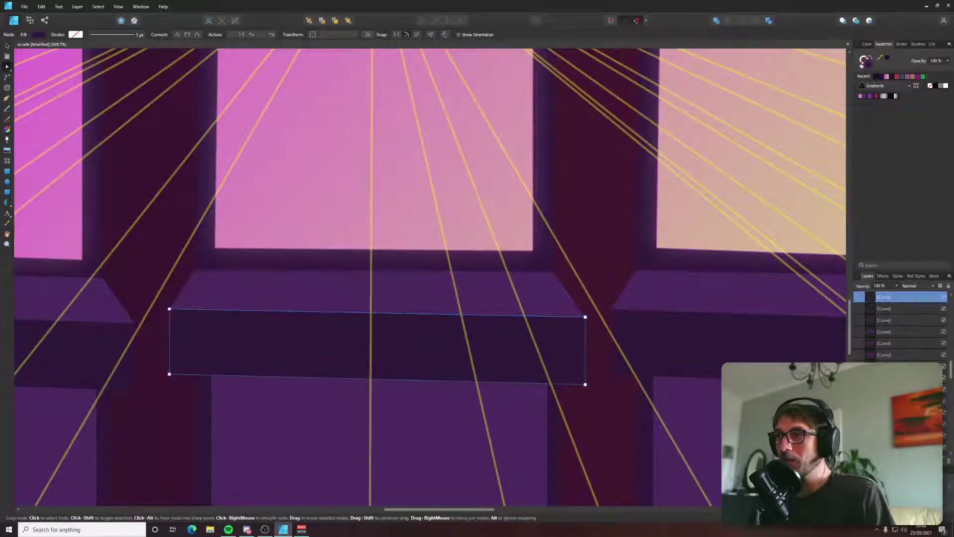
{"action": "left_click_drag", "start_coordinate": [585, 384], "coordinate": [586, 378]}
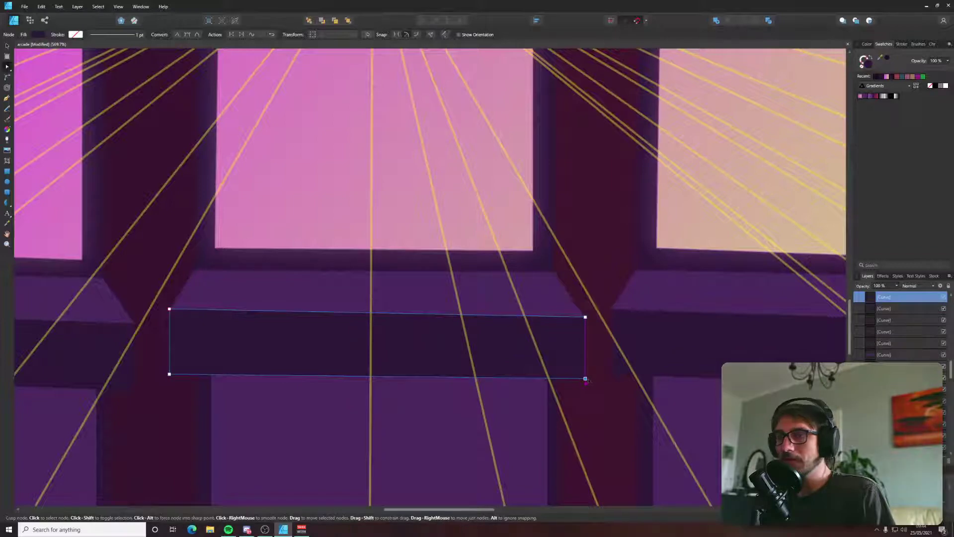
Raise the right-hand front nodes of the left cabinet's control panel so its front edges run nearly level.
{"action": "scroll", "coordinate": [586, 378], "scroll_direction": "down", "scroll_amount": 4}
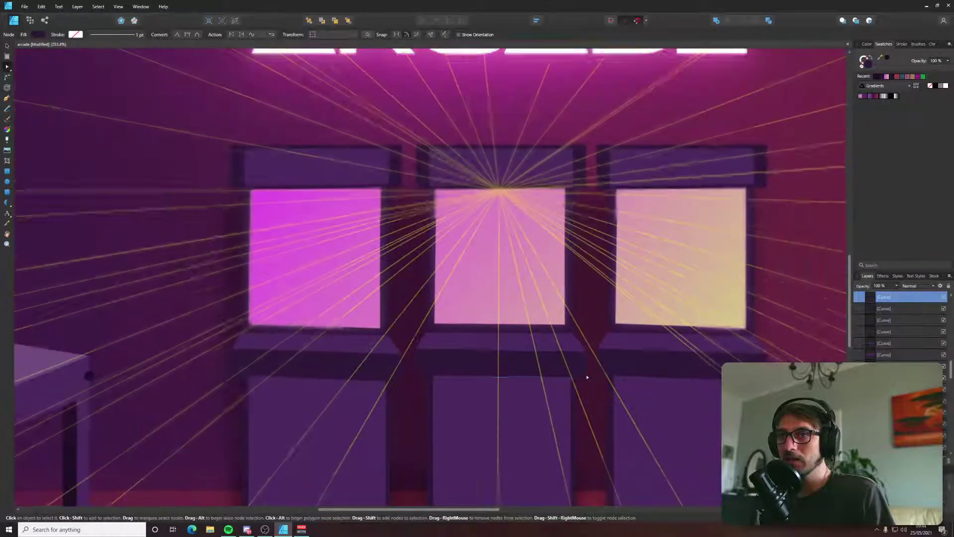
{"action": "left_click", "coordinate": [381, 352]}
{"action": "scroll", "coordinate": [385, 358], "scroll_direction": "up", "scroll_amount": 3}
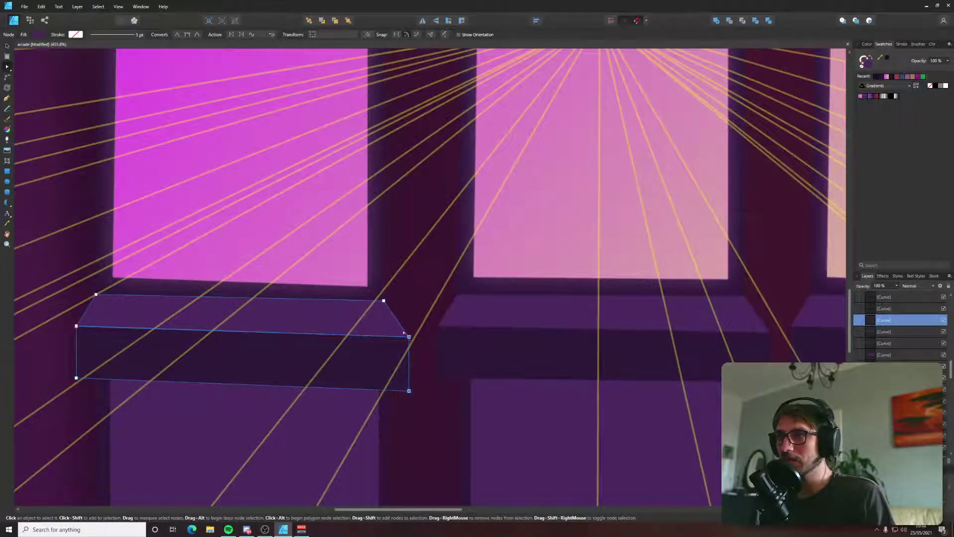
{"action": "left_click_drag", "start_coordinate": [409, 336], "coordinate": [454, 343]}
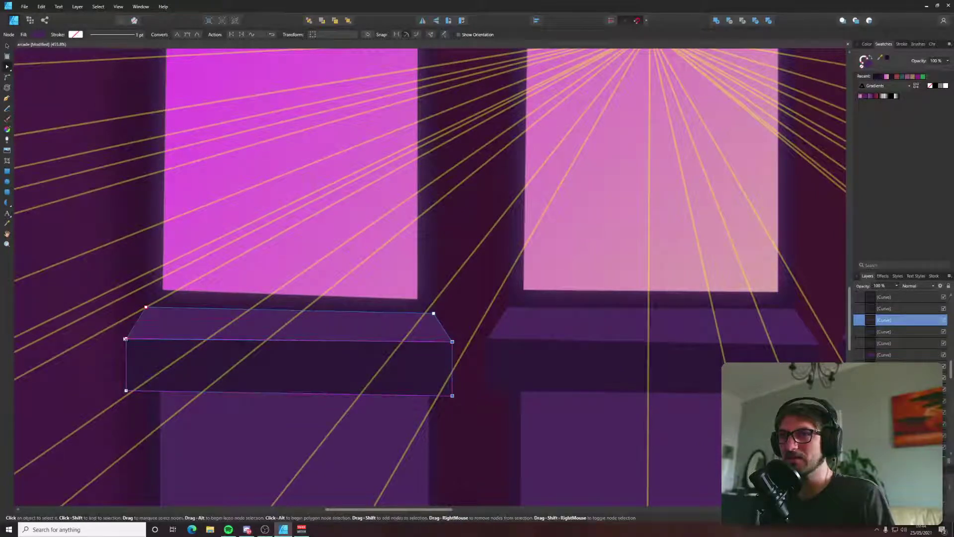
Raise the left cabinet's control panel front face, extend its left corners outward along the perspective guides and level its bottom edge.
{"action": "left_click_drag", "start_coordinate": [99, 325], "coordinate": [452, 377]}
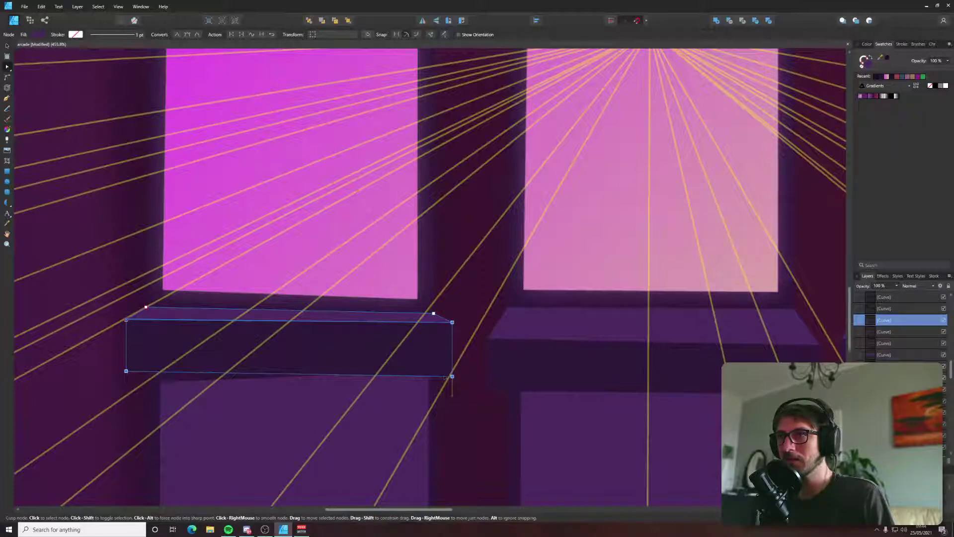
{"action": "mouse_move", "coordinate": [452, 376]}
{"action": "left_mouse_down"}
{"action": "mouse_move", "coordinate": [437, 384]}
{"action": "mouse_move", "coordinate": [449, 386]}
{"action": "left_mouse_up"}
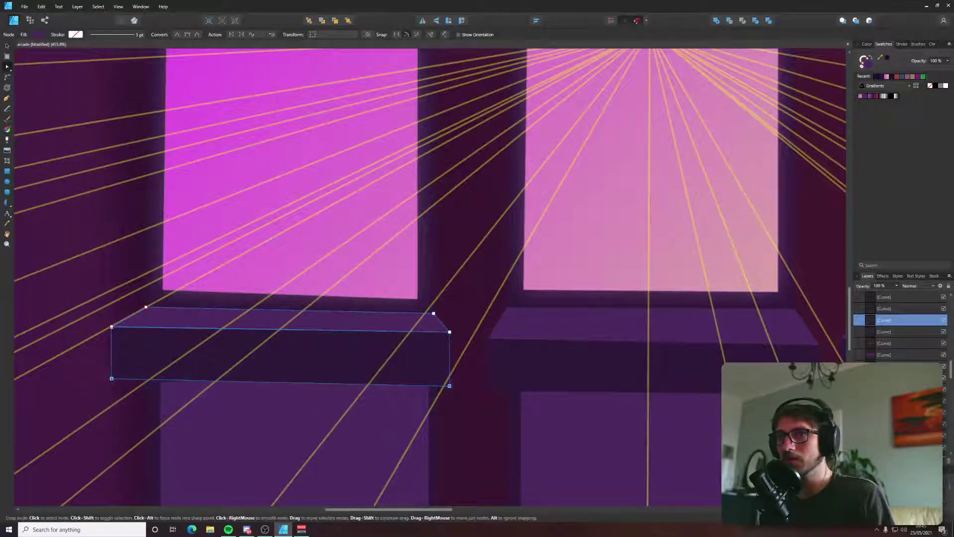
{"action": "left_click_drag", "start_coordinate": [111, 378], "coordinate": [111, 384]}
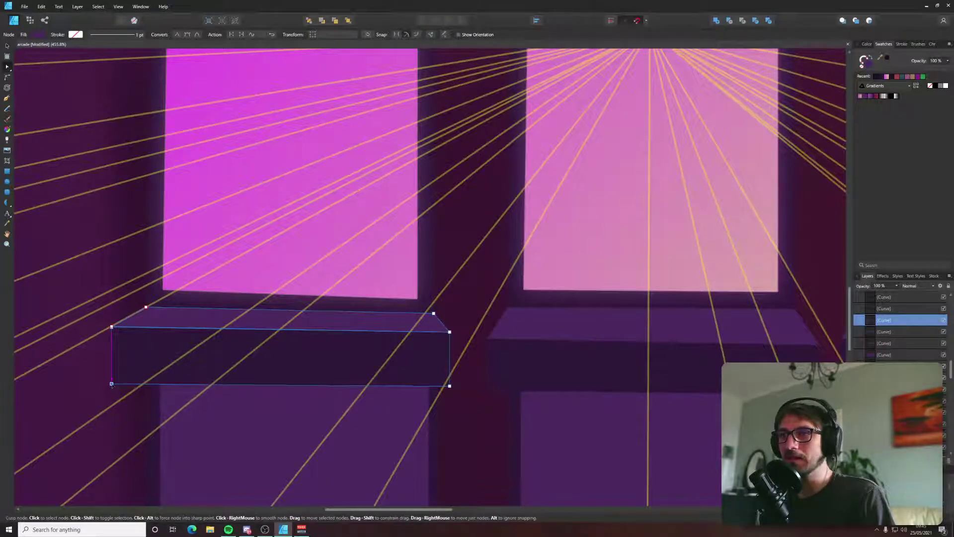
{"action": "key", "text": "ctrl+d"}
Move the right cabinet's control panel front right corners up and outward so the side edge follows the perspective guide.
{"action": "scroll", "coordinate": [122, 362], "scroll_direction": "down", "scroll_amount": 4}
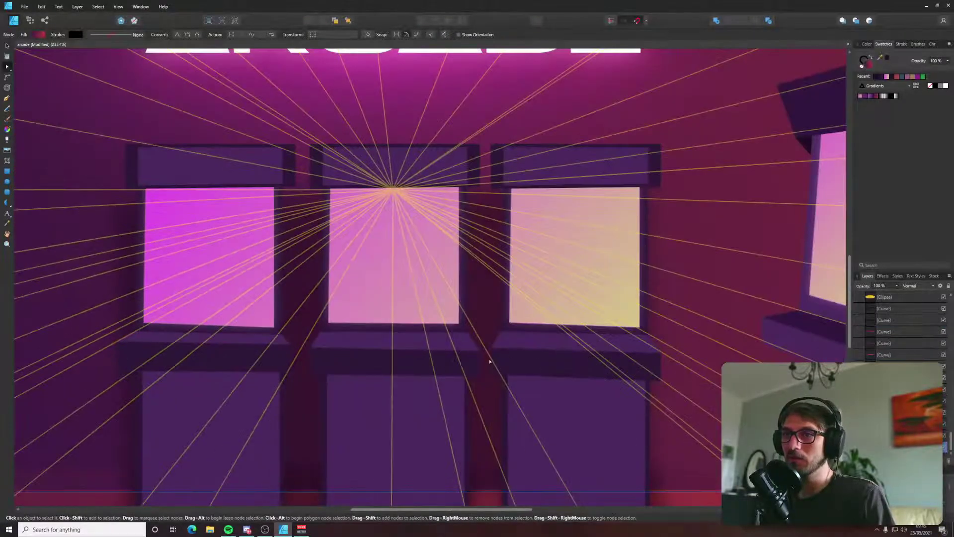
{"action": "scroll", "coordinate": [554, 366], "scroll_direction": "up", "scroll_amount": 6}
{"action": "left_click", "coordinate": [651, 343]}
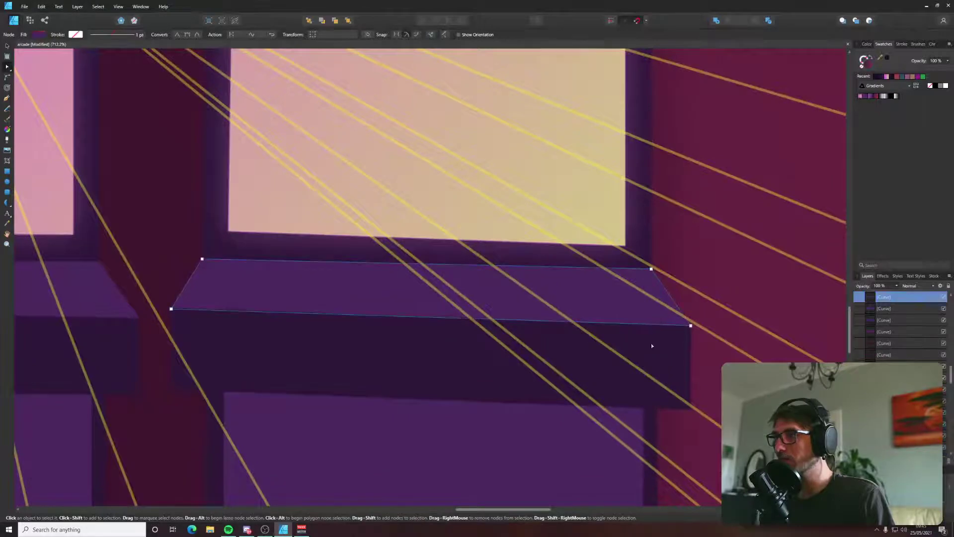
{"action": "left_click_drag", "start_coordinate": [718, 296], "coordinate": [656, 438]}
{"action": "left_click_drag", "start_coordinate": [691, 410], "coordinate": [725, 395]}
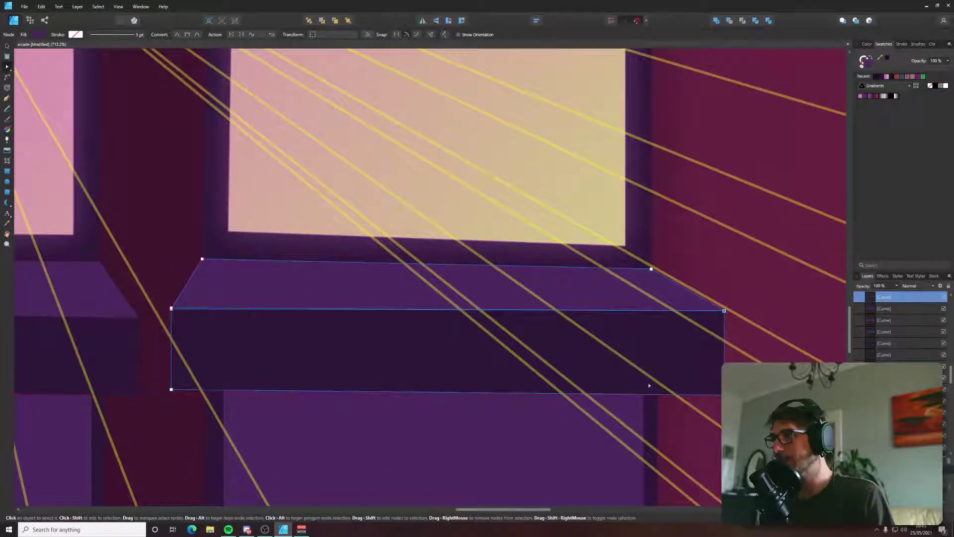
{"action": "left_click_drag", "start_coordinate": [126, 288], "coordinate": [163, 383]}
{"action": "scroll", "coordinate": [163, 383], "scroll_direction": "down", "scroll_amount": 12}
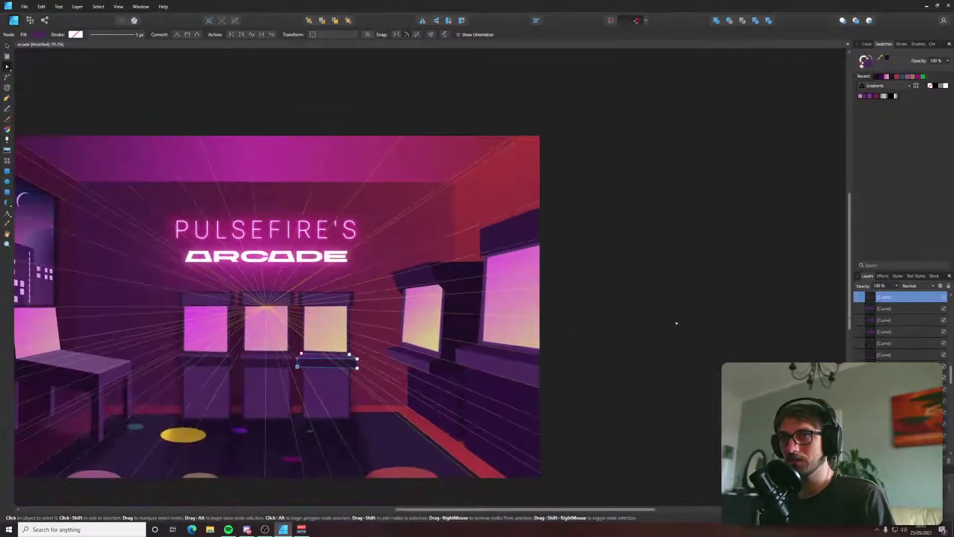
{"action": "left_click", "coordinate": [676, 323]}
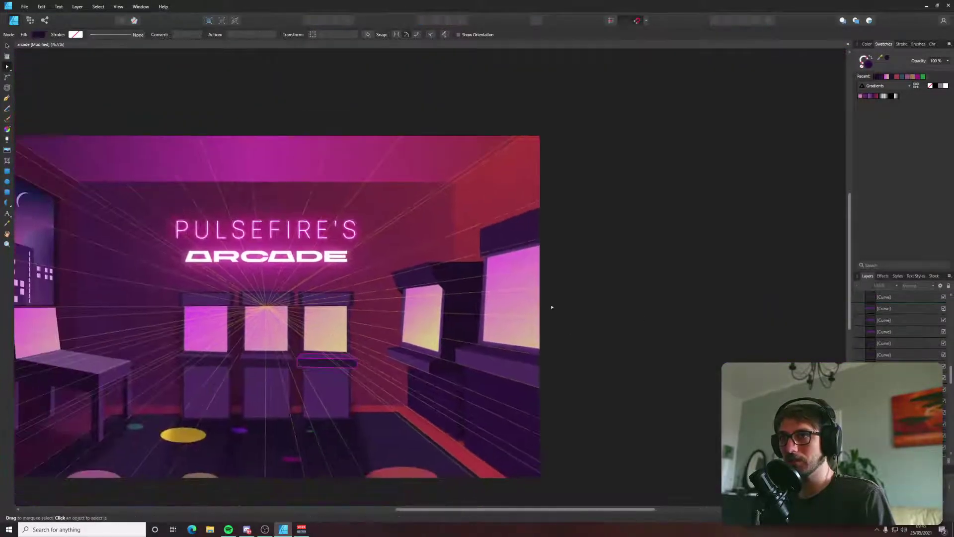
{"action": "scroll", "coordinate": [328, 369], "scroll_direction": "up", "scroll_amount": 5}
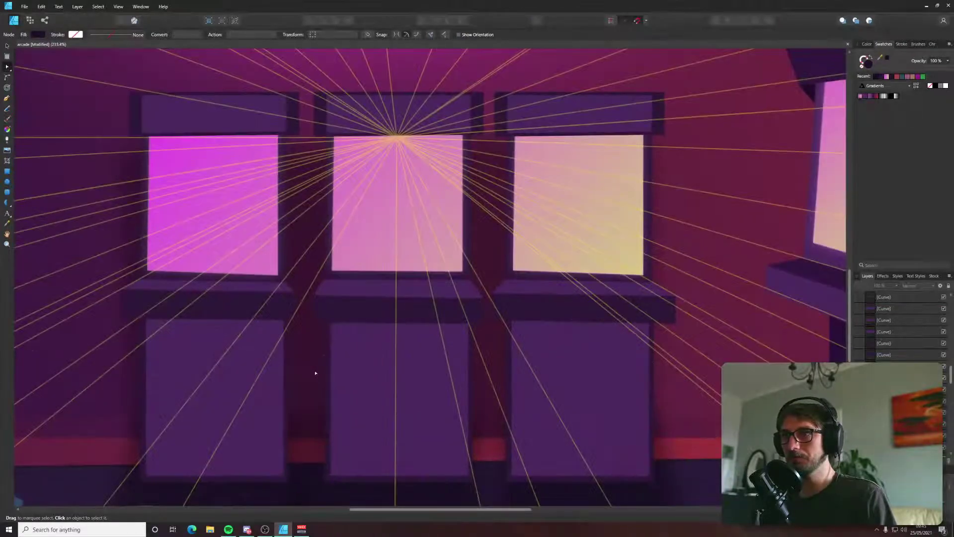
{"action": "scroll", "coordinate": [333, 368], "scroll_direction": "down", "scroll_amount": 3}
{"action": "scroll", "coordinate": [333, 368], "scroll_direction": "left", "scroll_amount": 2}
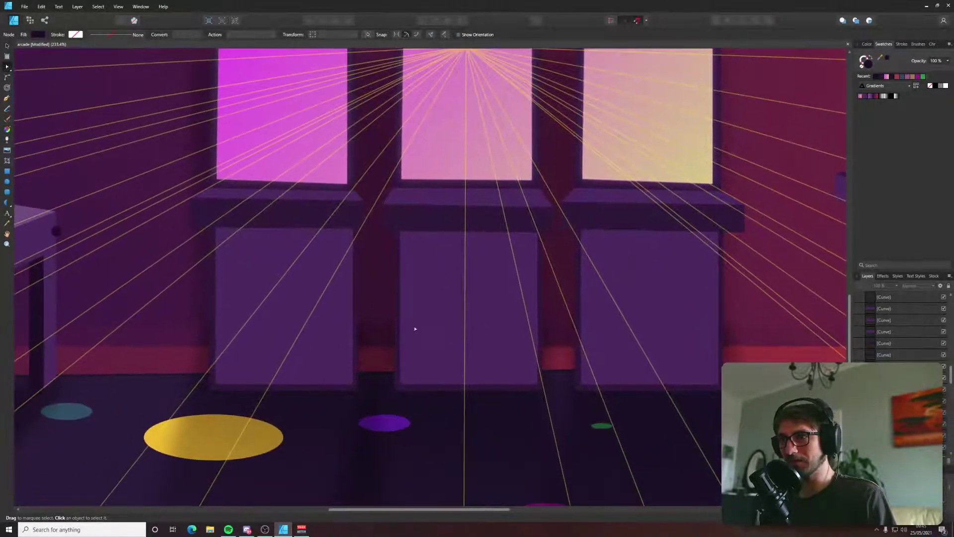
{"action": "scroll", "coordinate": [415, 329], "scroll_direction": "down", "scroll_amount": 3}
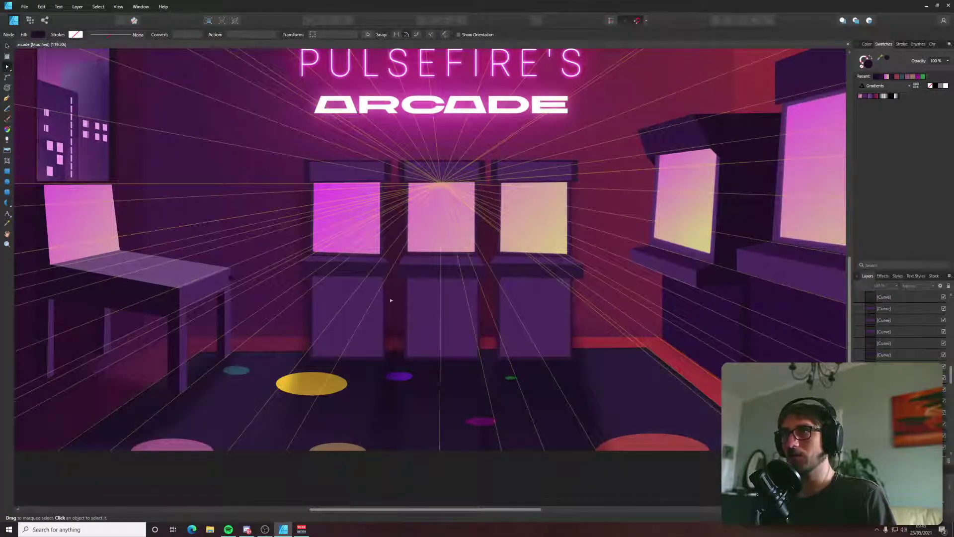
{"action": "scroll", "coordinate": [396, 337], "scroll_direction": "up", "scroll_amount": 4}
{"action": "key", "text": "p"}
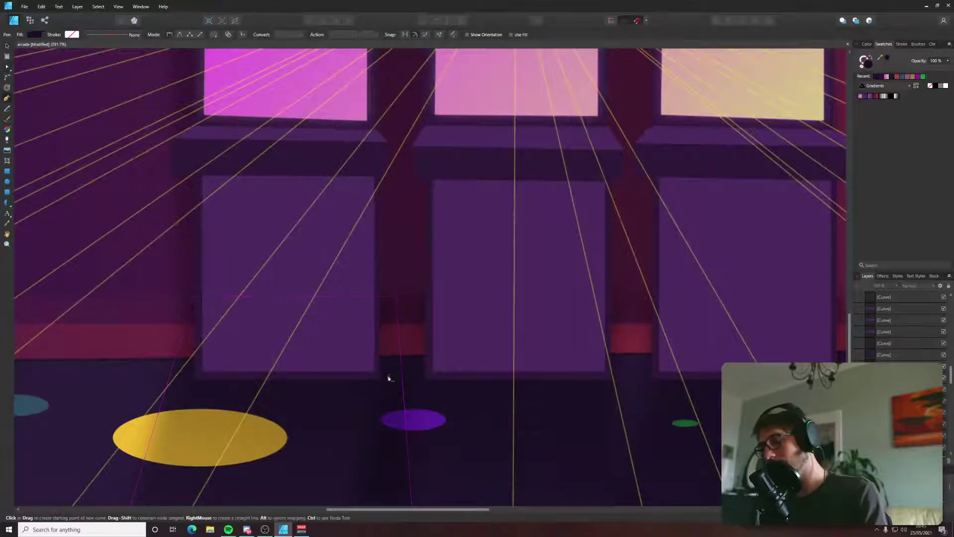
{"action": "left_click", "coordinate": [379, 379]}
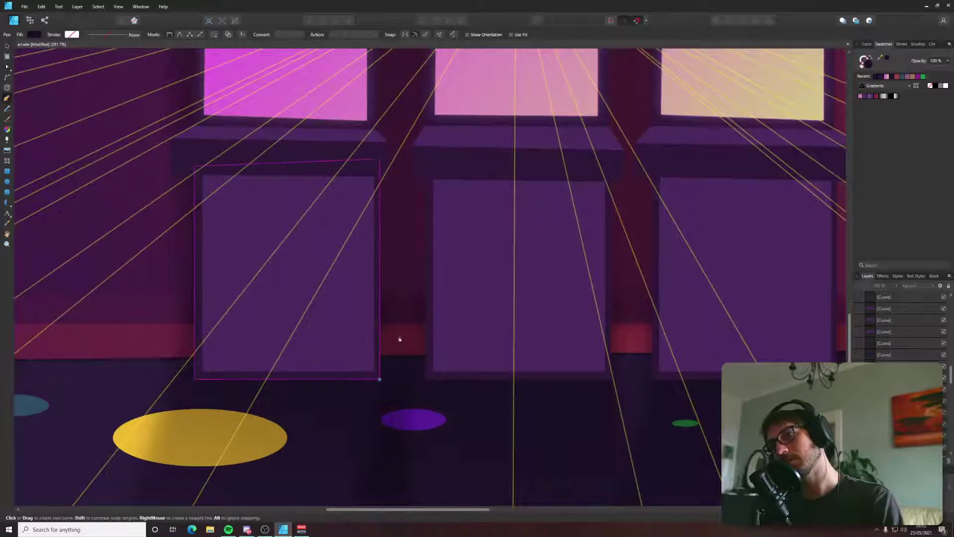
{"action": "key", "text": "v"}
Unlock the Guides group and add perspective guide lines from the vanishing point down past the cabinets' lower corners onto the floor.
{"action": "scroll", "coordinate": [396, 326], "scroll_direction": "down", "scroll_amount": 4}
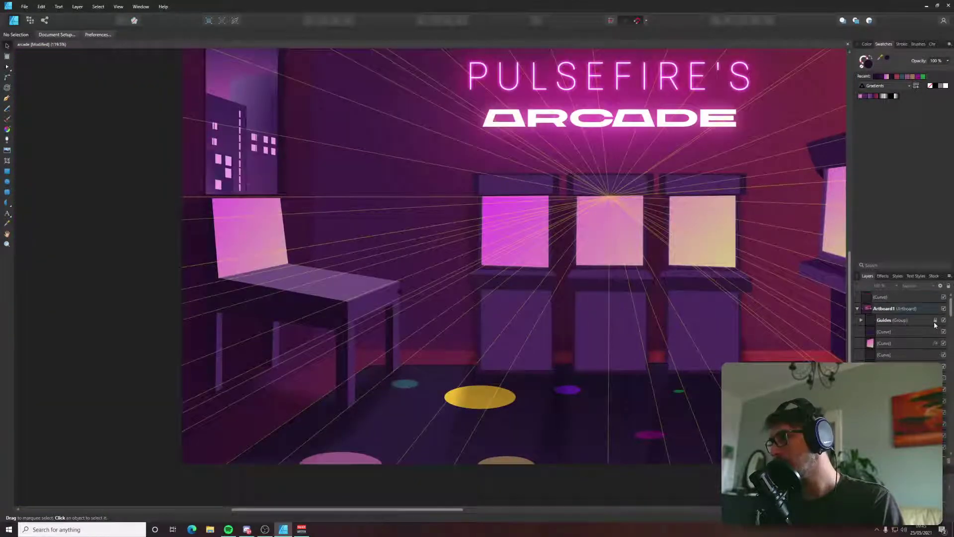
{"action": "scroll", "coordinate": [546, 340], "scroll_direction": "down", "scroll_amount": 2}
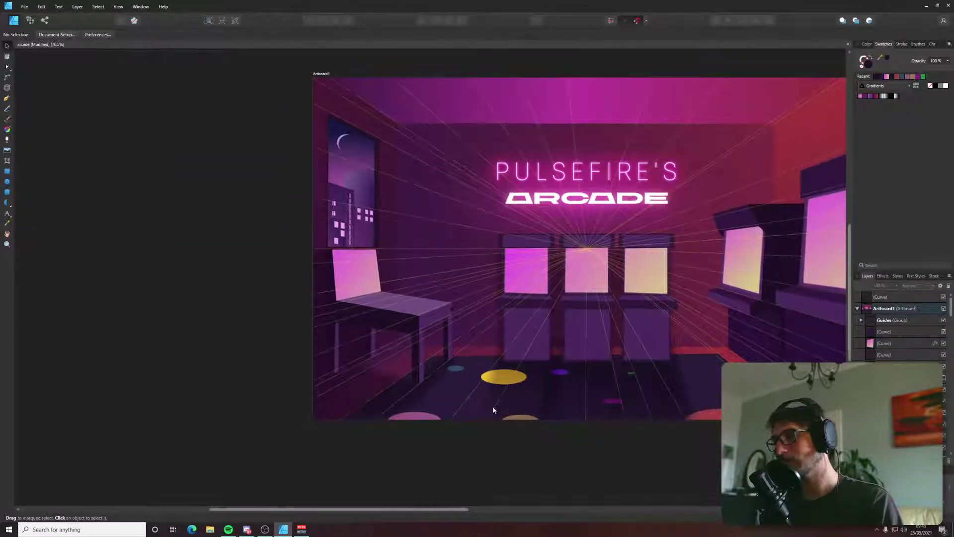
{"action": "left_click", "coordinate": [494, 410]}
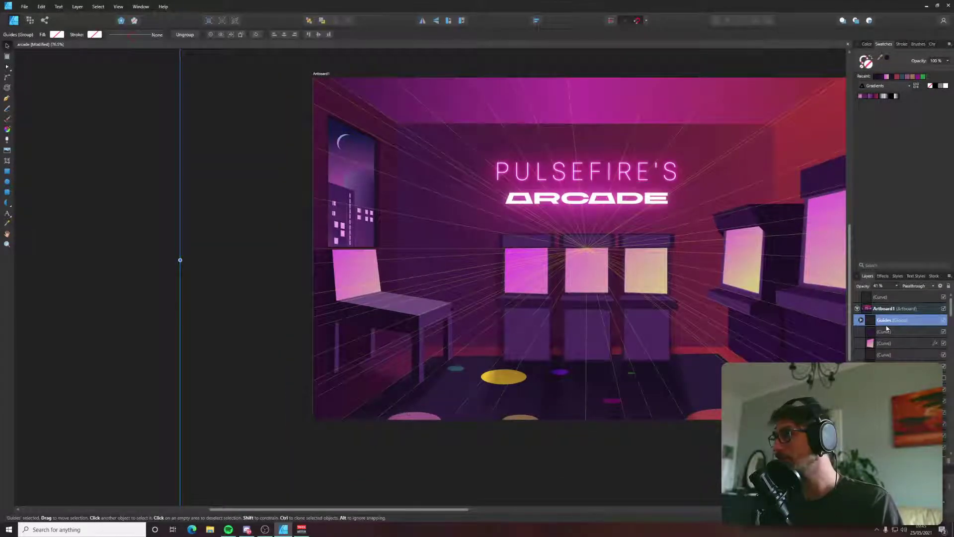
{"action": "left_click", "coordinate": [862, 320]}
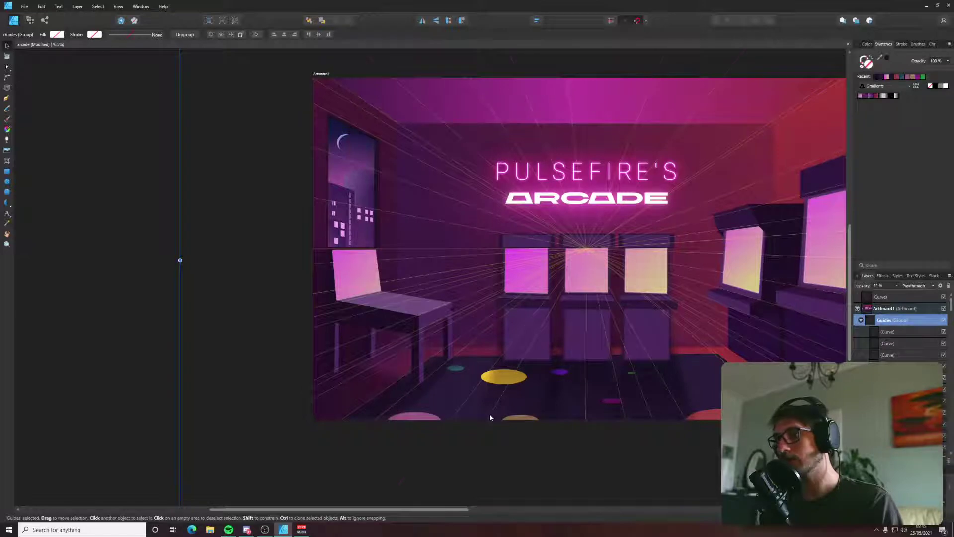
{"action": "double_click", "coordinate": [490, 413]}
{"action": "key", "text": "a"}
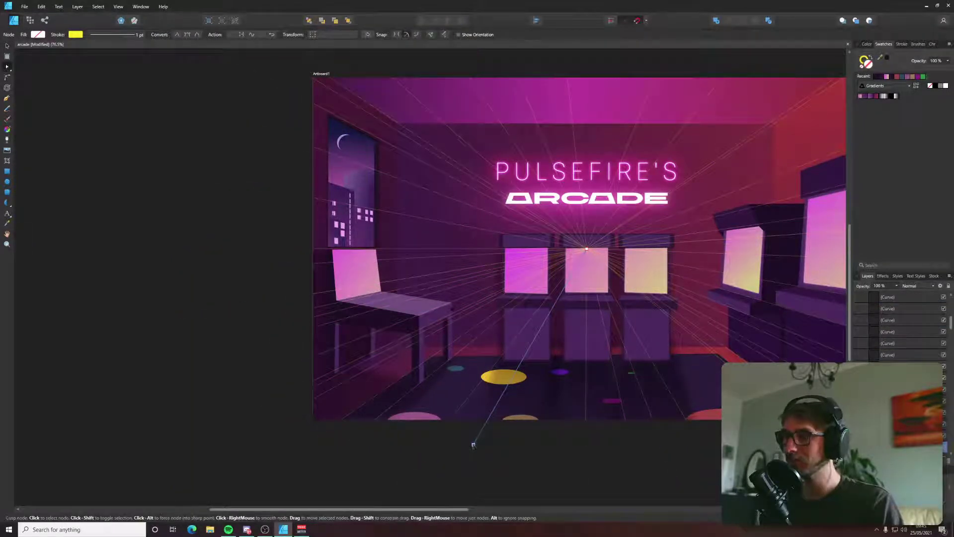
{"action": "left_click_drag", "start_coordinate": [473, 444], "coordinate": [658, 471]}
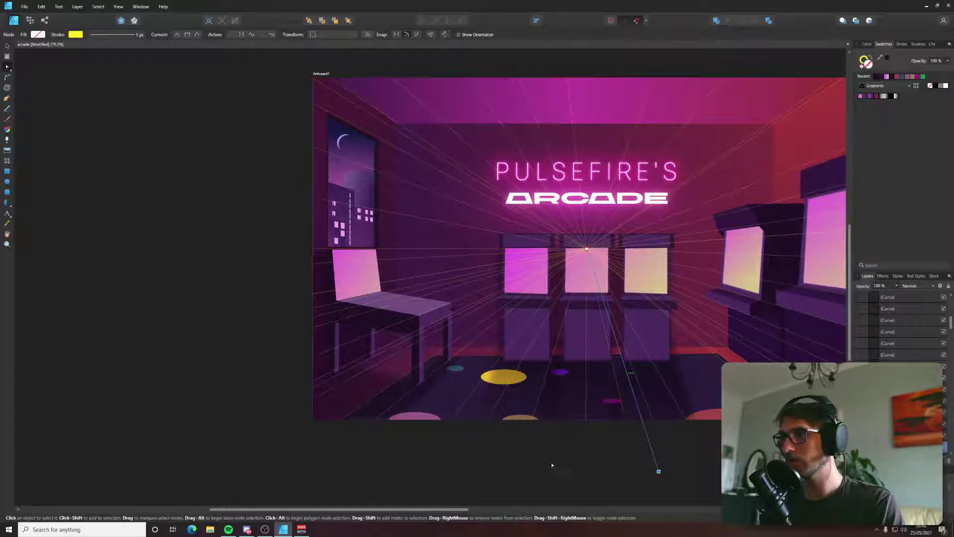
{"action": "left_click", "coordinate": [577, 446]}
Lock the Guides group again and hide it.
{"action": "scroll", "coordinate": [577, 365], "scroll_direction": "up", "scroll_amount": 5}
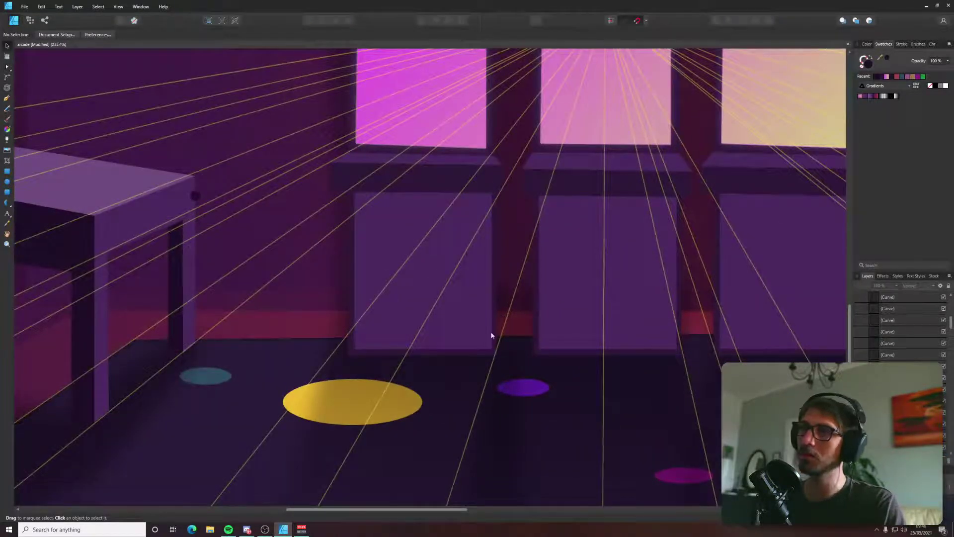
{"action": "scroll", "coordinate": [491, 335], "scroll_direction": "down", "scroll_amount": 2}
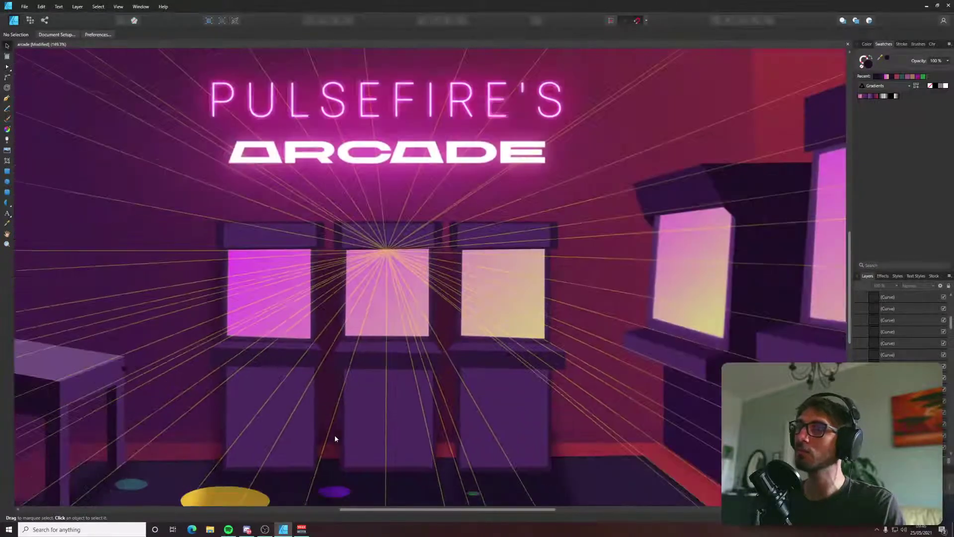
{"action": "scroll", "coordinate": [902, 348], "scroll_direction": "up", "scroll_amount": 2}
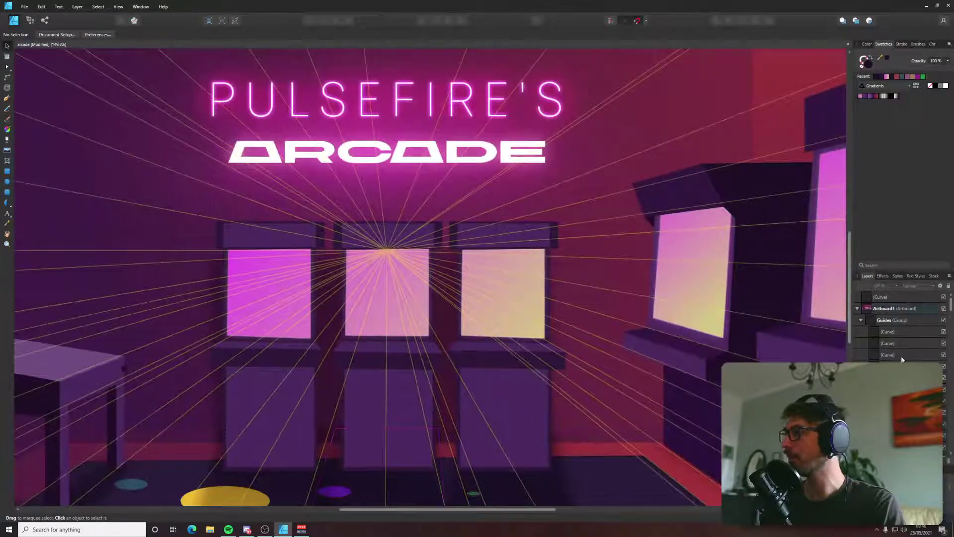
{"action": "left_click", "coordinate": [924, 321]}
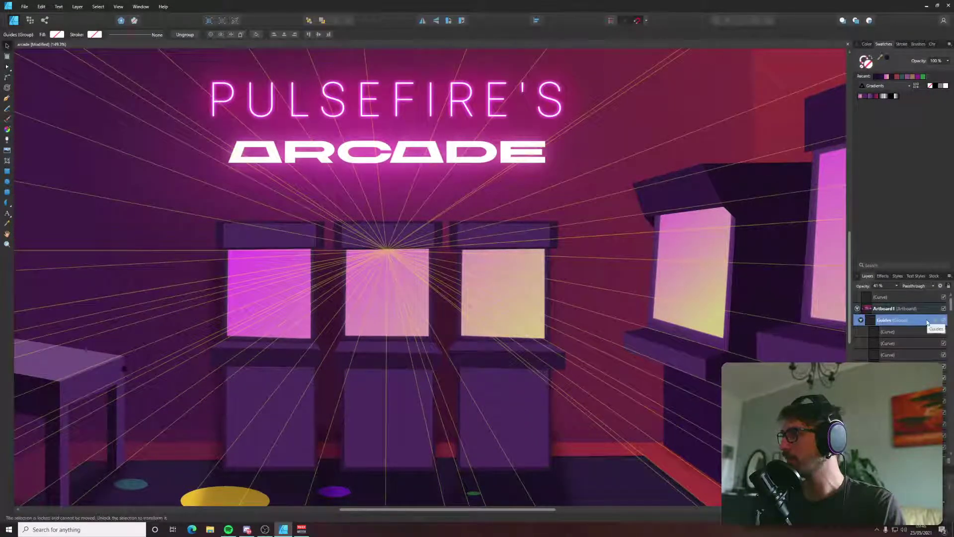
{"action": "left_click", "coordinate": [943, 320]}
{"action": "scroll", "coordinate": [485, 284], "scroll_direction": "down", "scroll_amount": 1}
{"action": "scroll", "coordinate": [485, 285], "scroll_direction": "left", "scroll_amount": 1}
{"action": "scroll", "coordinate": [485, 285], "scroll_direction": "down", "scroll_amount": 1}
{"action": "scroll", "coordinate": [485, 285], "scroll_direction": "left", "scroll_amount": 1}
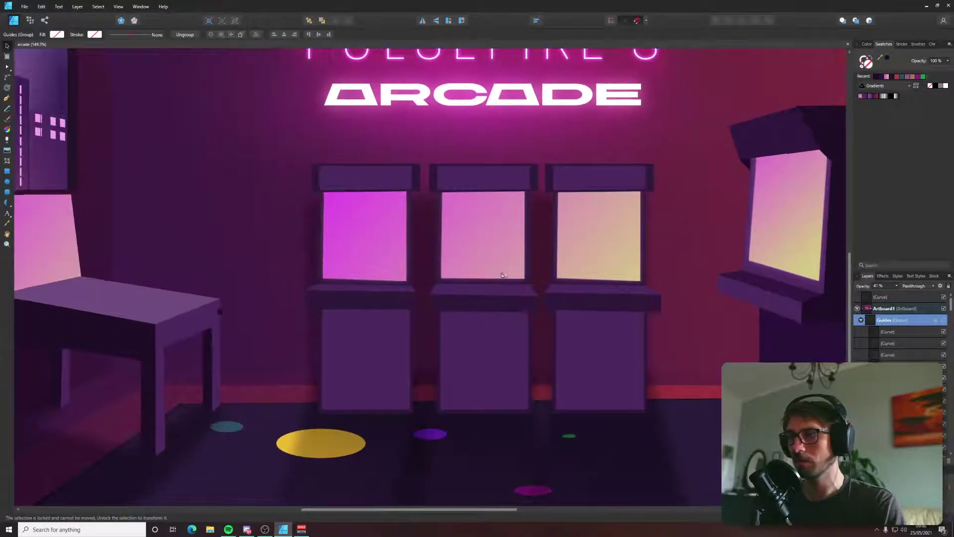
Start a Pen outline for the left cabinet's side face from its lower right corner, back along the perspective line and up to marquee height.
{"action": "key", "text": "p"}
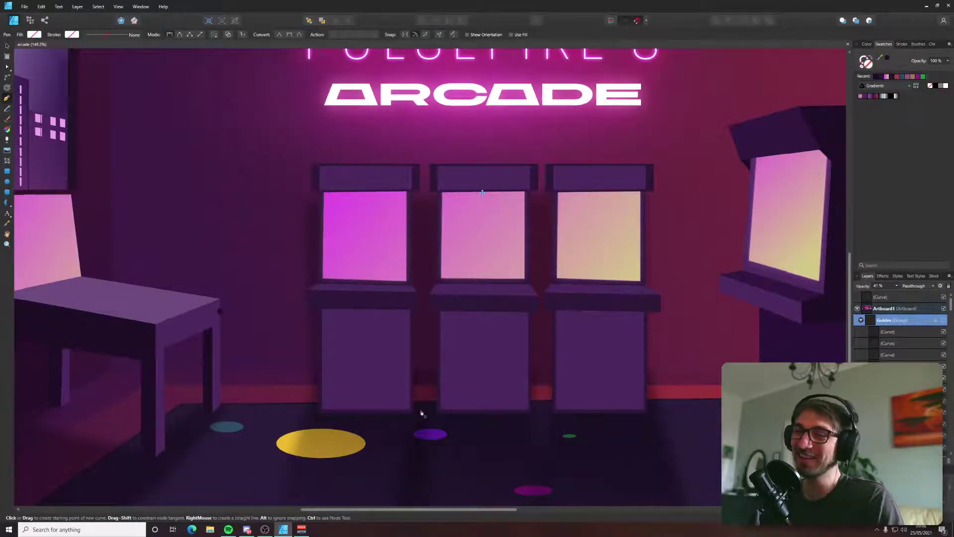
{"action": "scroll", "coordinate": [420, 413], "scroll_direction": "up", "scroll_amount": 5}
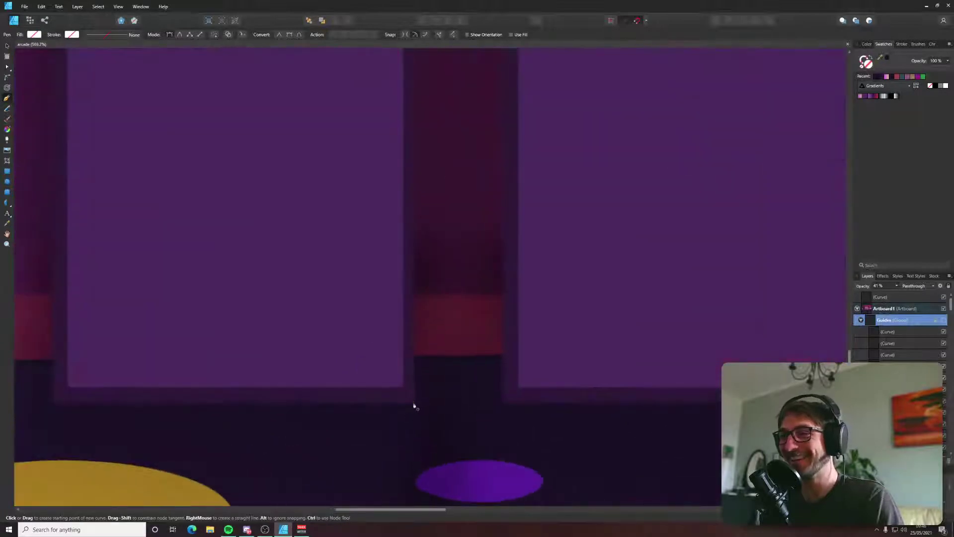
{"action": "left_click", "coordinate": [414, 401]}
{"action": "left_click", "coordinate": [444, 297]}
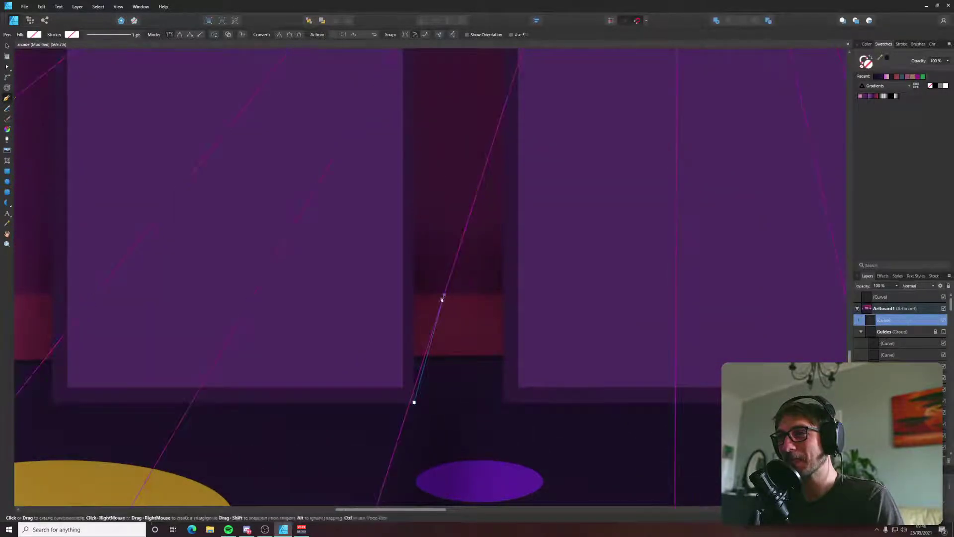
{"action": "scroll", "coordinate": [437, 288], "scroll_direction": "down", "scroll_amount": 5}
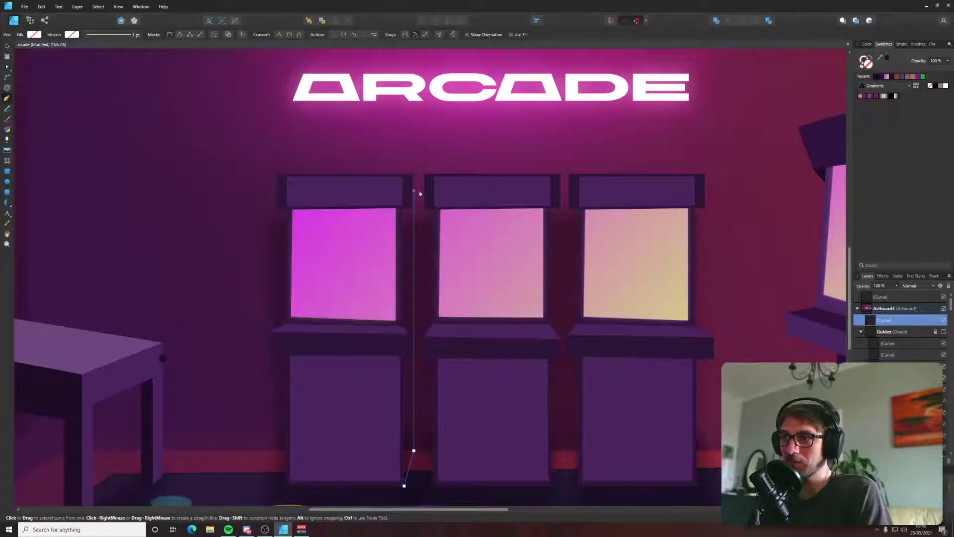
Show the perspective guides and complete the left cabinet's side face outline, following a guide at the upper edge.
{"action": "left_click", "coordinate": [943, 331]}
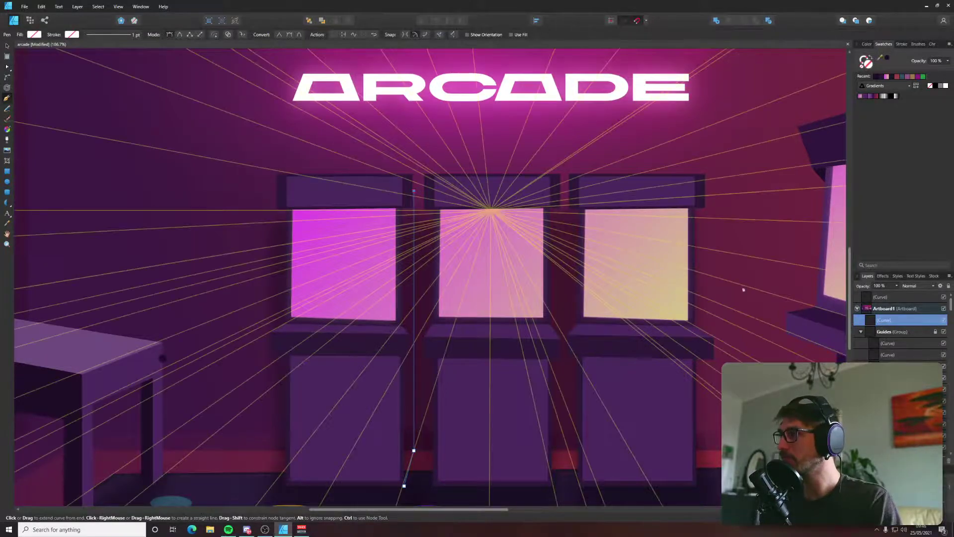
{"action": "scroll", "coordinate": [417, 172], "scroll_direction": "up", "scroll_amount": 5}
{"action": "key", "text": "a"}
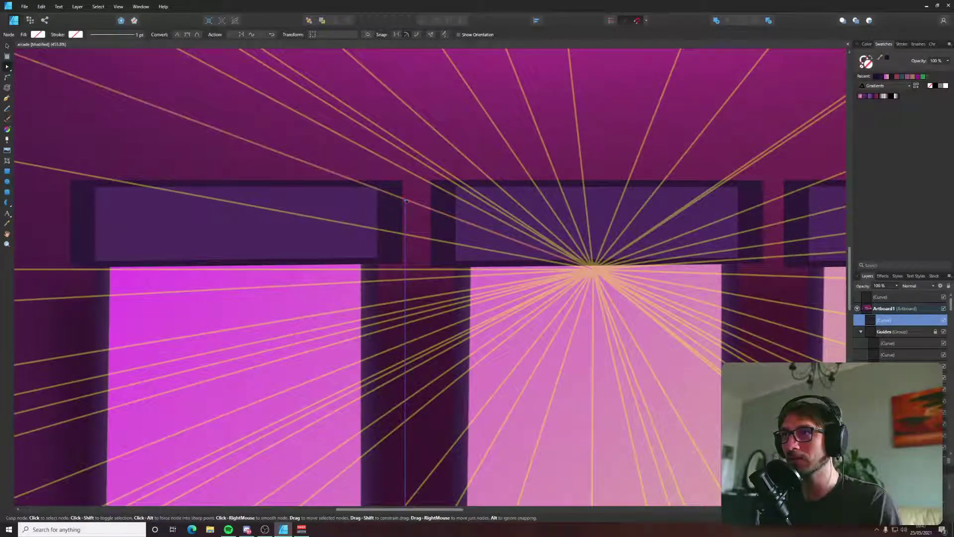
{"action": "key", "text": "p"}
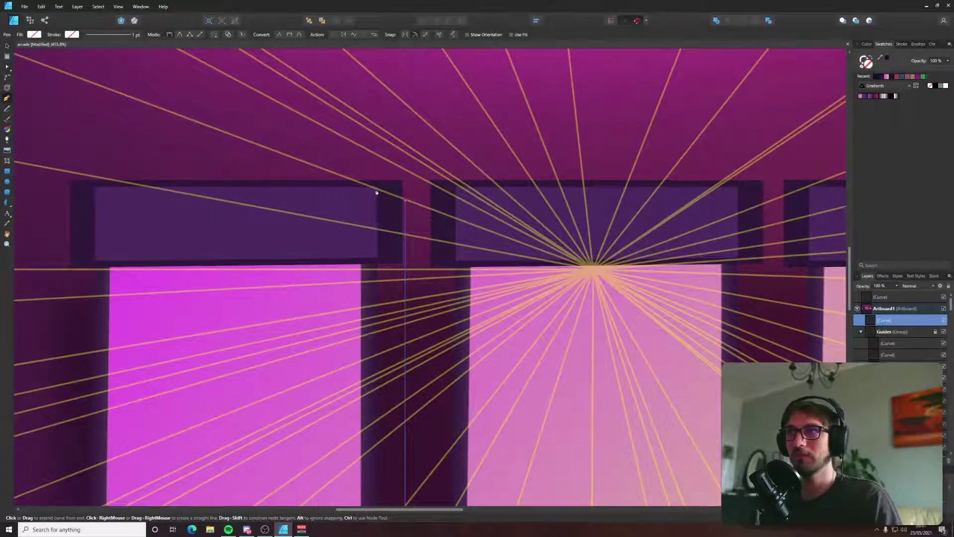
{"action": "scroll", "coordinate": [376, 193], "scroll_direction": "down", "scroll_amount": 5}
{"action": "scroll", "coordinate": [388, 443], "scroll_direction": "up", "scroll_amount": 5}
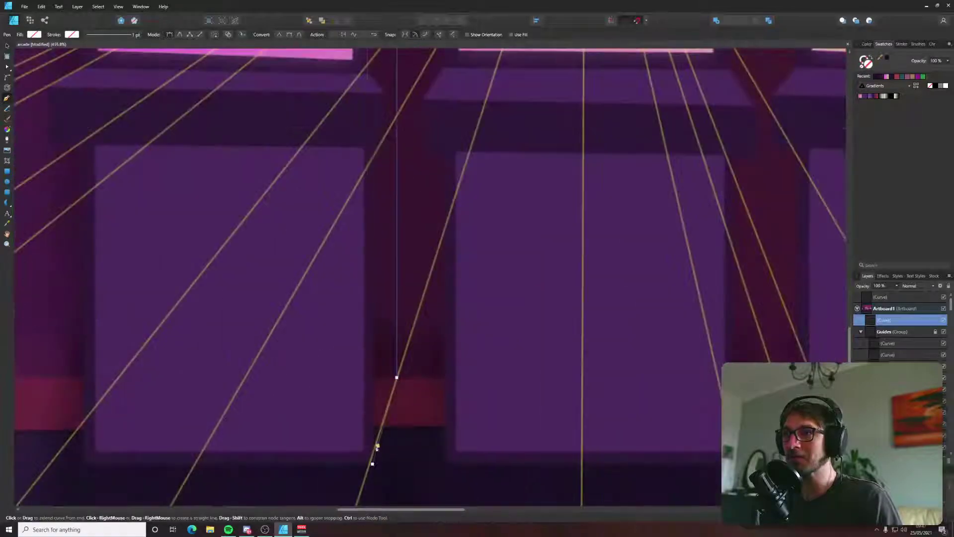
{"action": "scroll", "coordinate": [374, 392], "scroll_direction": "down", "scroll_amount": 4}
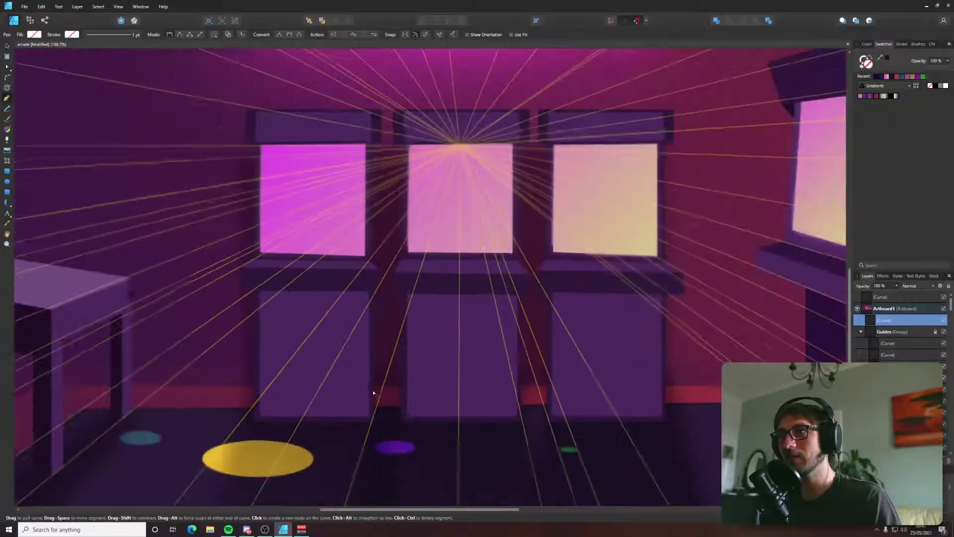
{"action": "scroll", "coordinate": [374, 393], "scroll_direction": "down", "scroll_amount": 3}
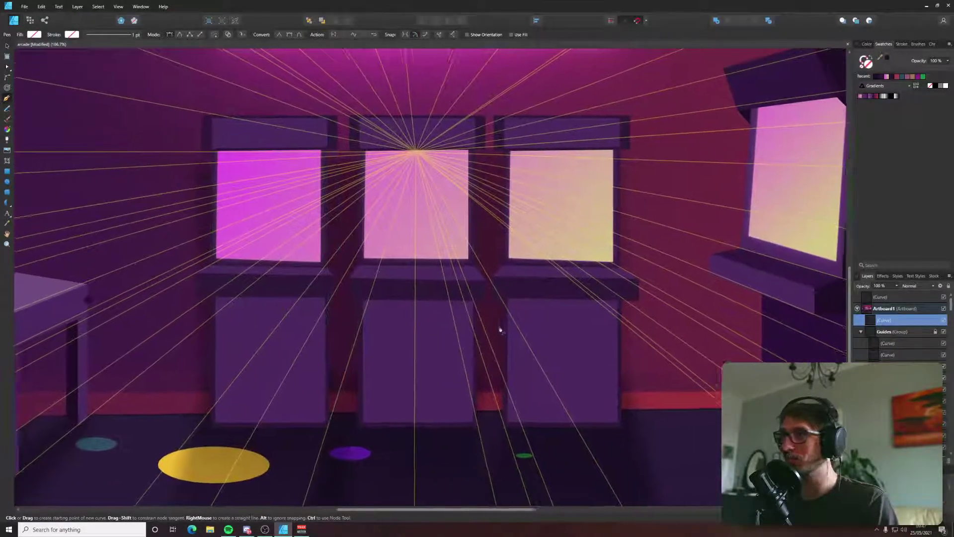
Fill the left cabinet's side face with the dark purple sampled from the pinball table's shaded side.
{"action": "key", "text": "i"}
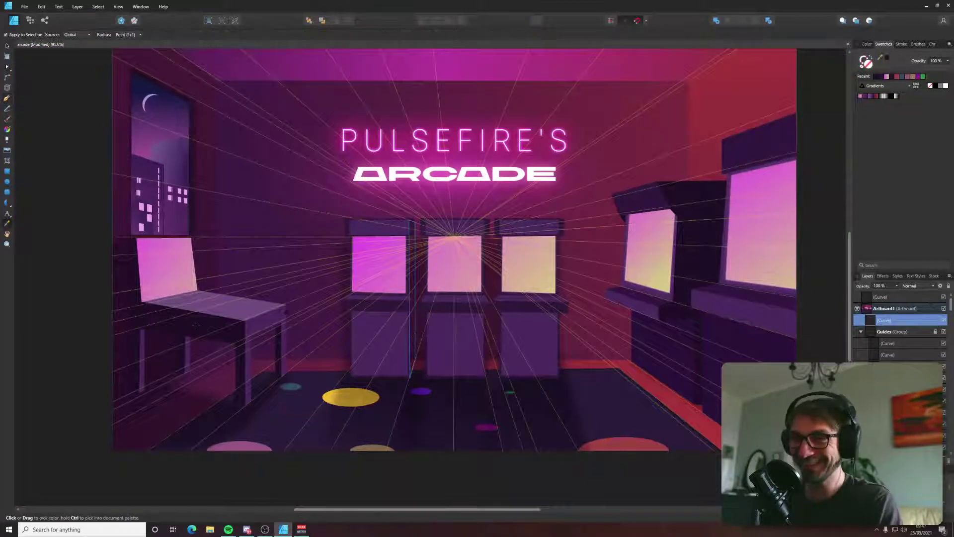
{"action": "left_click", "coordinate": [195, 325]}
{"action": "key", "text": "v"}
{"action": "scroll", "coordinate": [438, 259], "scroll_direction": "up", "scroll_amount": 4}
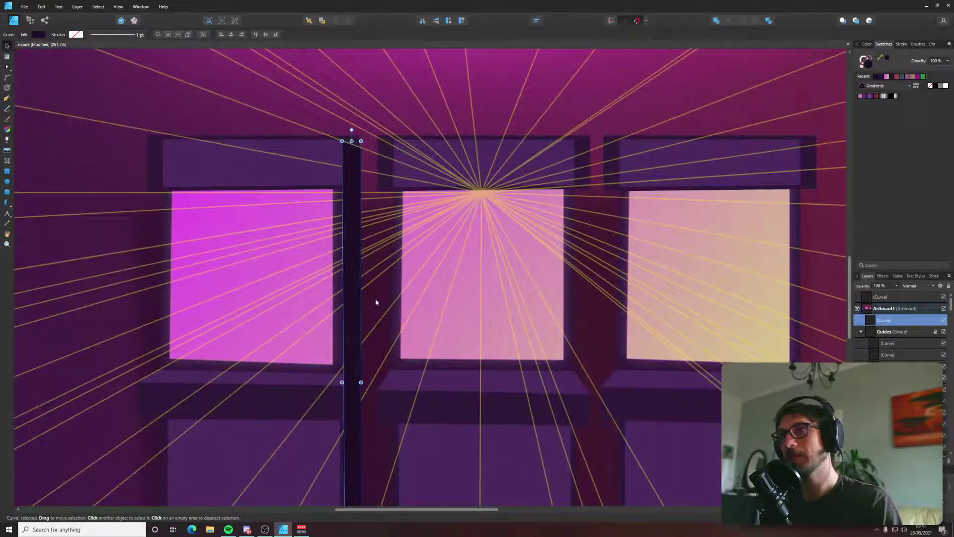
Place the dark side face behind the left cabinet's marquee, control panel and body in the stacking order, and deselect it.
{"action": "key", "text": "Delete"}
{"action": "left_click", "coordinate": [344, 458]}
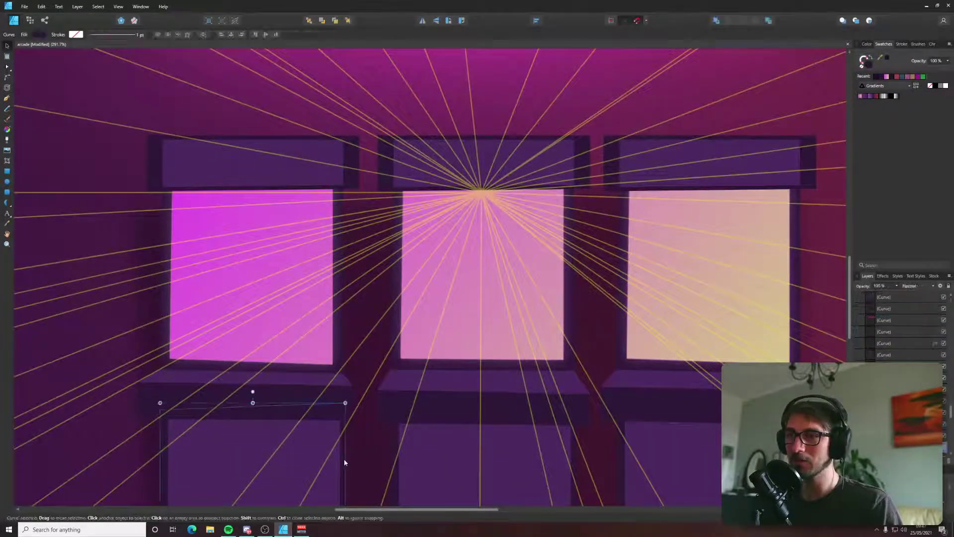
{"action": "key", "text": "ctrl+z"}
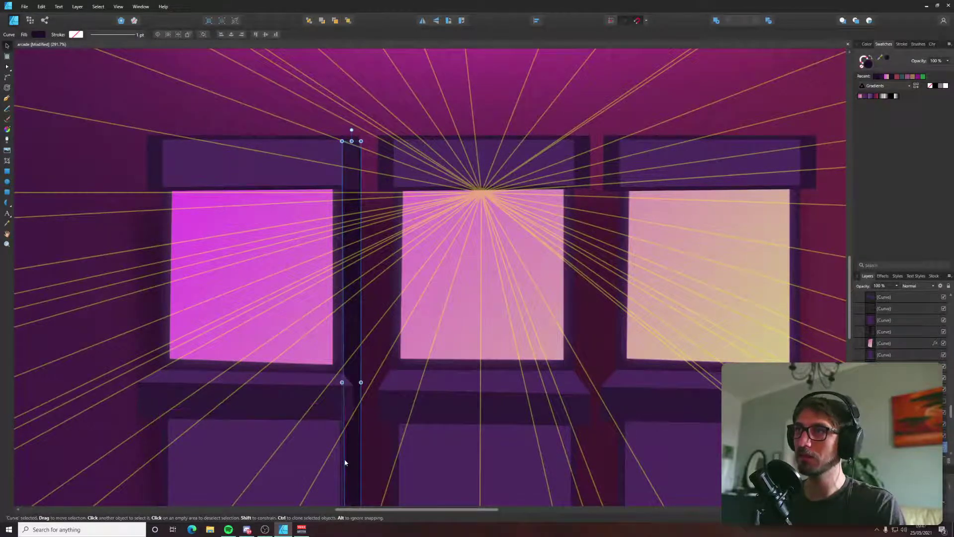
{"action": "scroll", "coordinate": [345, 462], "scroll_direction": "down", "scroll_amount": 4}
{"action": "key", "text": "ctrl+d"}
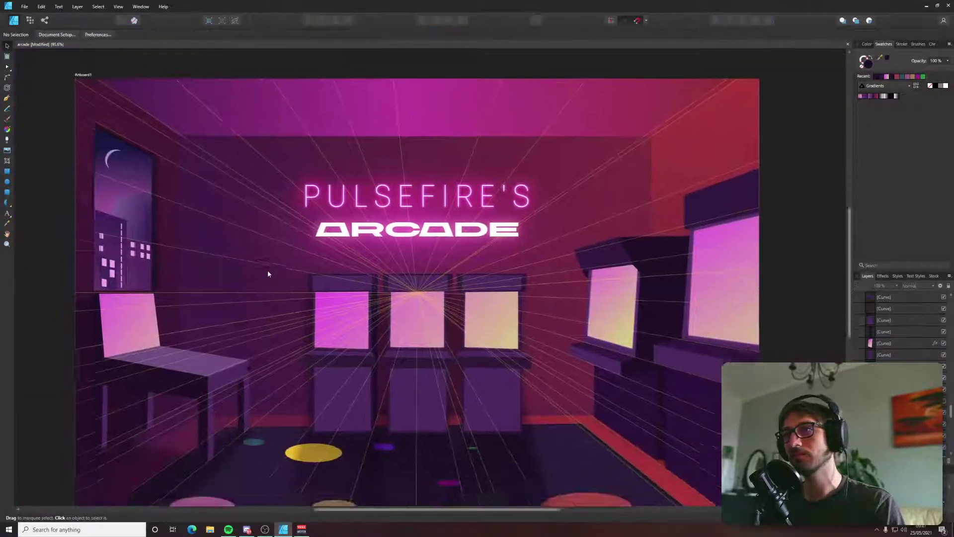
Narrow the left cabinet's marquee backing slightly from its right edge, uncovering more of the dark side face.
{"action": "scroll", "coordinate": [267, 273], "scroll_direction": "down", "scroll_amount": 1}
{"action": "scroll", "coordinate": [393, 377], "scroll_direction": "up", "scroll_amount": 3}
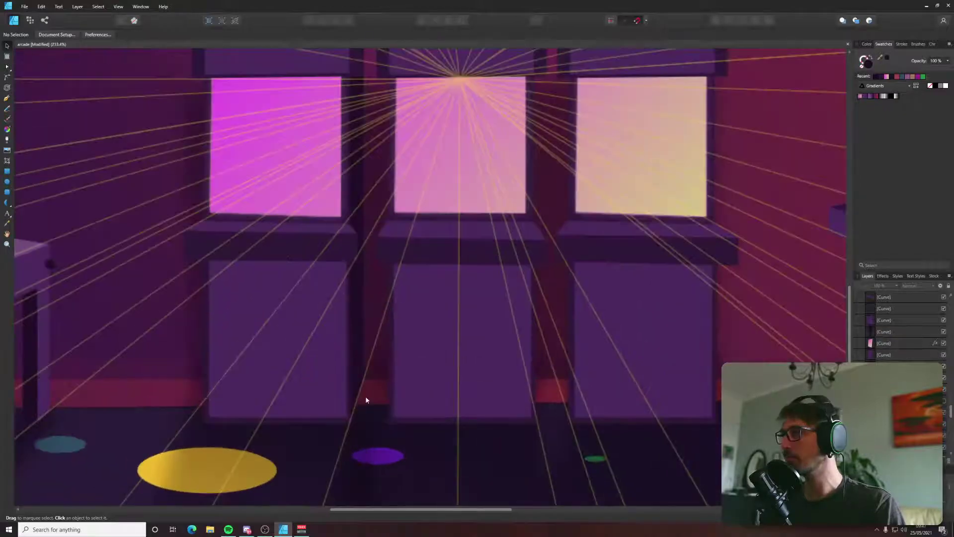
{"action": "scroll", "coordinate": [364, 199], "scroll_direction": "up", "scroll_amount": 4}
{"action": "scroll", "coordinate": [360, 218], "scroll_direction": "up", "scroll_amount": 3}
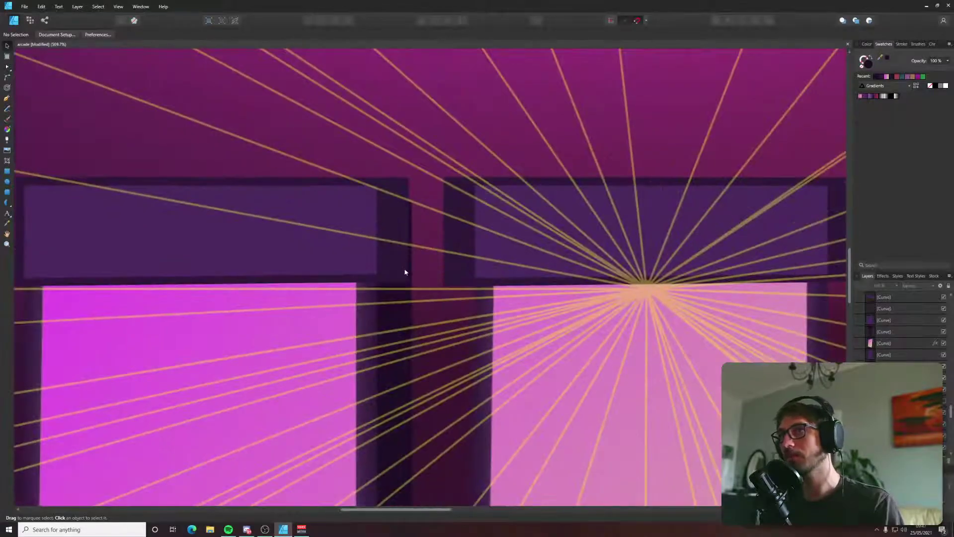
{"action": "left_click", "coordinate": [403, 273]}
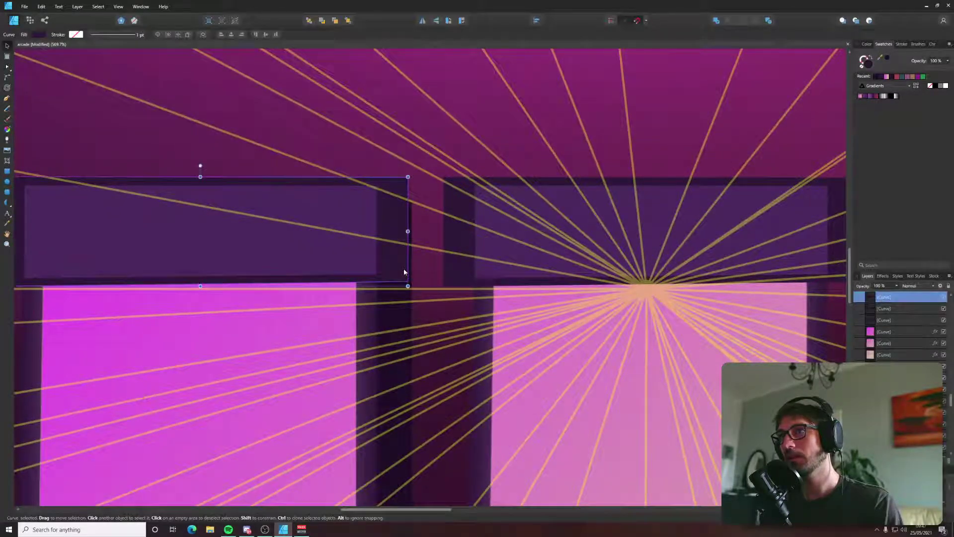
{"action": "scroll", "coordinate": [465, 231], "scroll_direction": "left", "scroll_amount": 2}
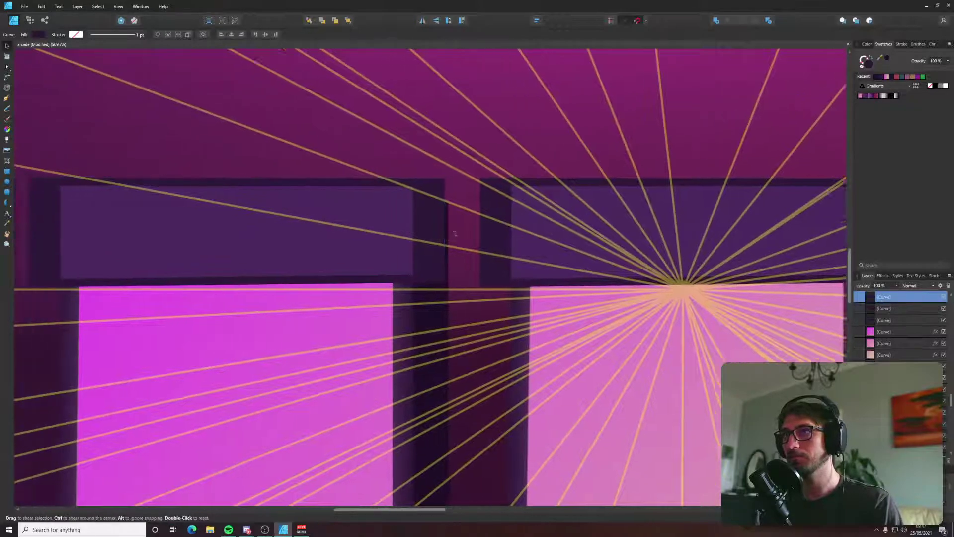
{"action": "left_click_drag", "start_coordinate": [465, 231], "coordinate": [457, 230]}
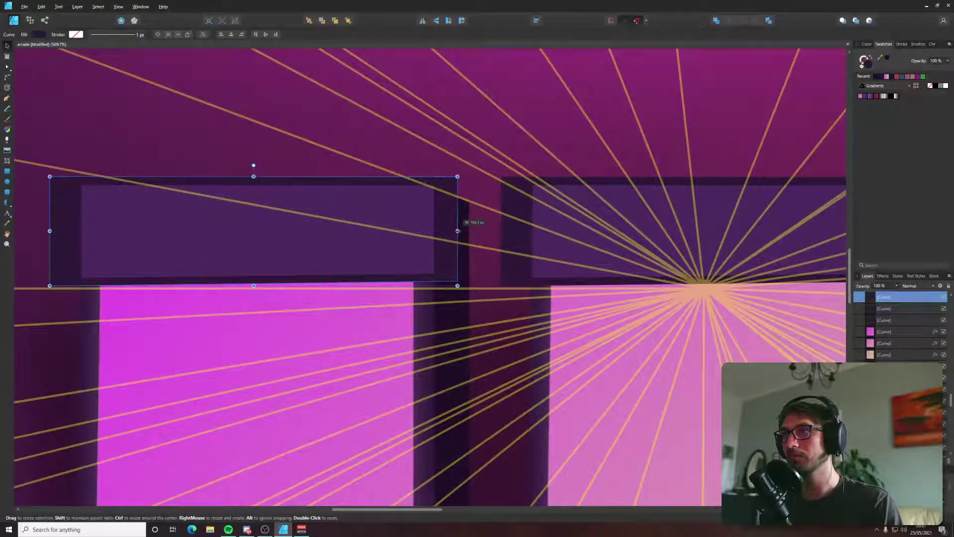
{"action": "key", "text": "p"}
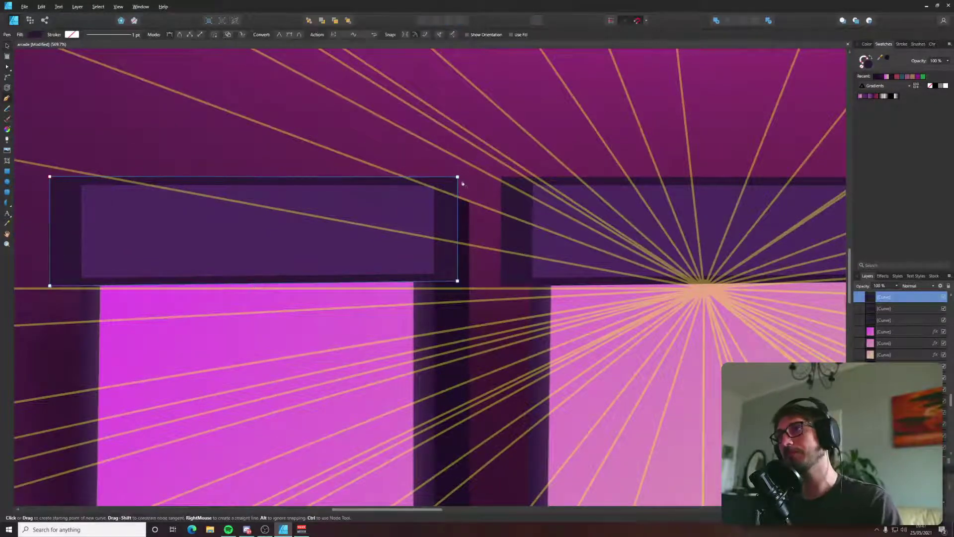
Duplicate the left cabinet's dark side face onto the inner side of the right cabinet and flip the copy horizontally.
{"action": "key", "text": "v"}
{"action": "scroll", "coordinate": [457, 198], "scroll_direction": "down", "scroll_amount": 10}
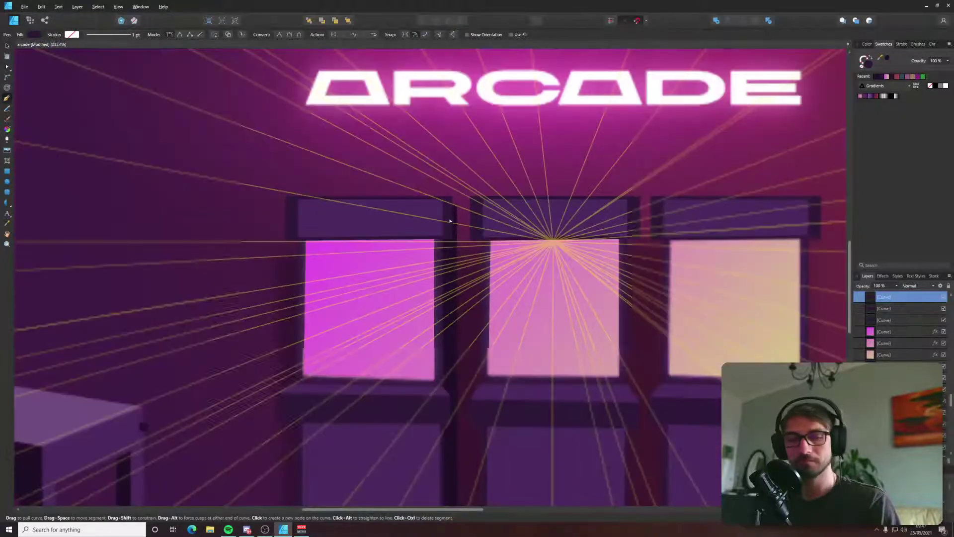
{"action": "left_click", "coordinate": [132, 274]}
{"action": "left_click_drag", "start_coordinate": [325, 234], "coordinate": [240, 255]}
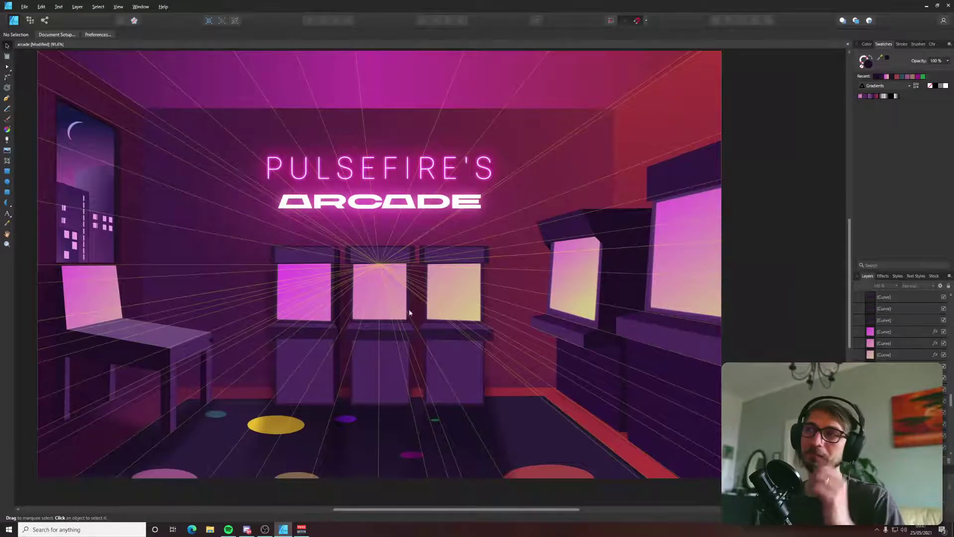
{"action": "scroll", "coordinate": [355, 365], "scroll_direction": "up", "scroll_amount": 7}
{"action": "scroll", "coordinate": [300, 370], "scroll_direction": "up", "scroll_amount": 4}
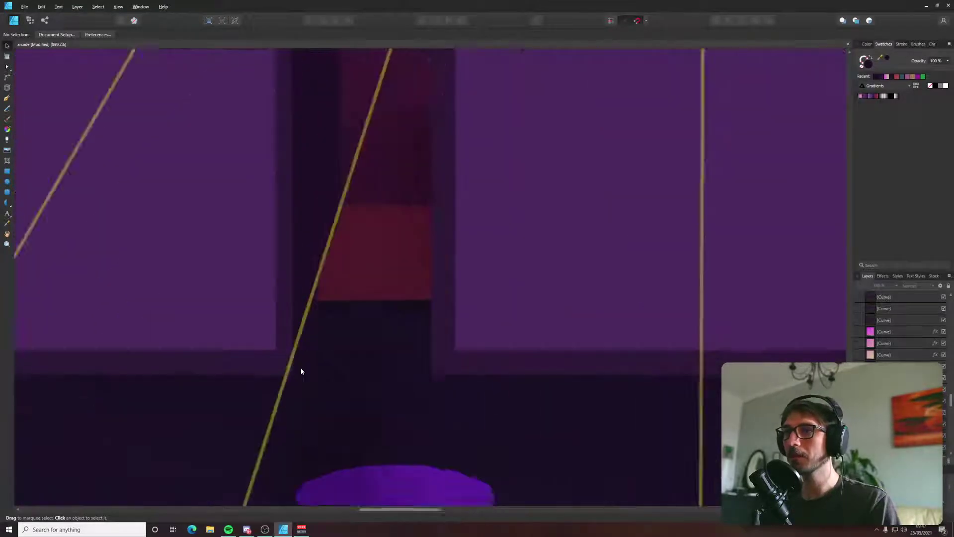
{"action": "scroll", "coordinate": [314, 339], "scroll_direction": "down", "scroll_amount": 6}
{"action": "scroll", "coordinate": [314, 338], "scroll_direction": "down", "scroll_amount": 5}
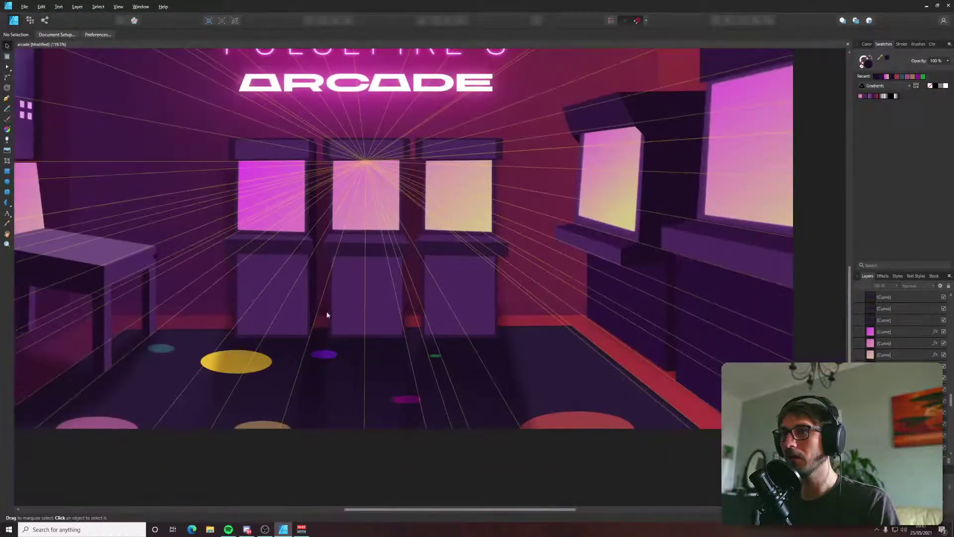
{"action": "left_click", "coordinate": [313, 287]}
{"action": "left_click", "coordinate": [420, 287]}
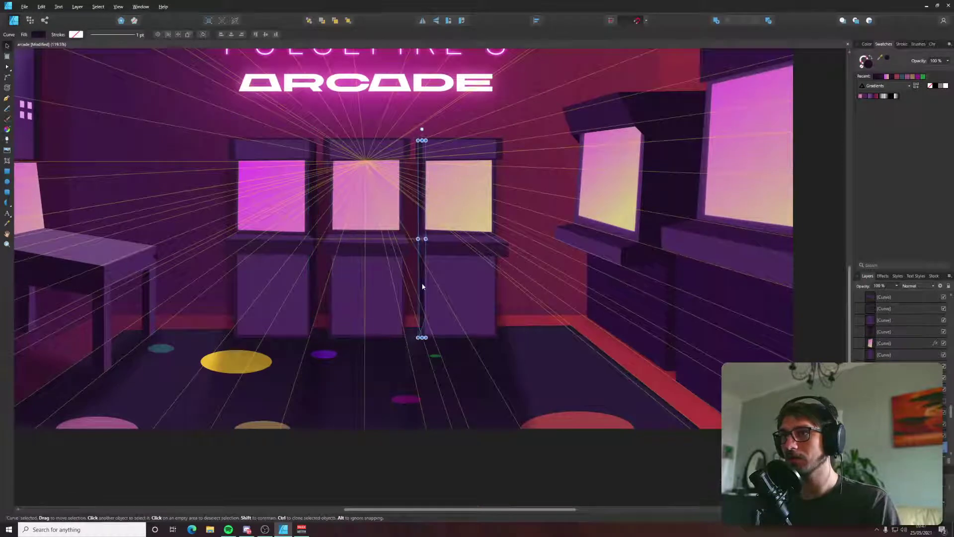
{"action": "right_click", "coordinate": [420, 286]}
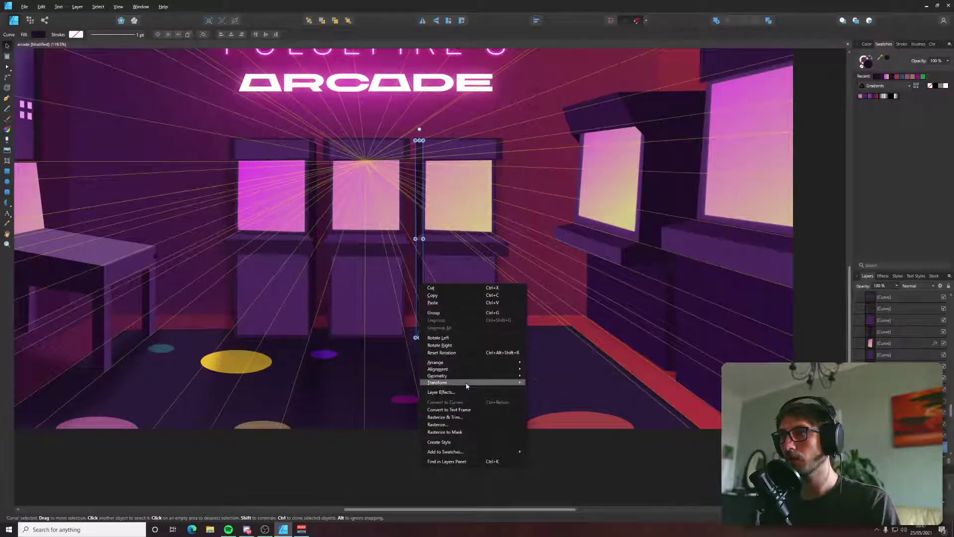
{"action": "mouse_move", "coordinate": [497, 383]}
{"action": "left_click", "coordinate": [549, 401]}
Adjust the lower back corner of the right cabinet's side face to follow the perspective guide, and check its upper edge.
{"action": "scroll", "coordinate": [428, 320], "scroll_direction": "up", "scroll_amount": 10}
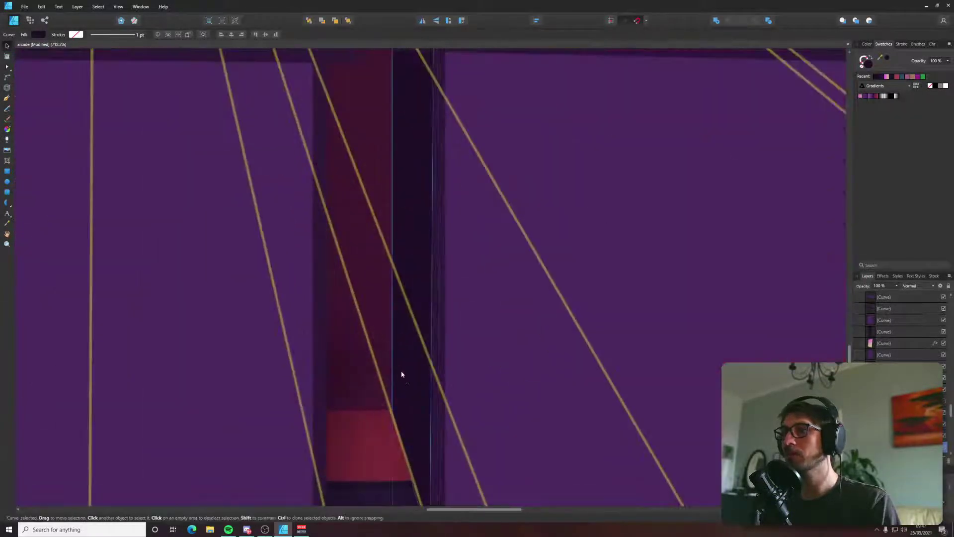
{"action": "left_click_drag", "start_coordinate": [415, 379], "coordinate": [425, 270]}
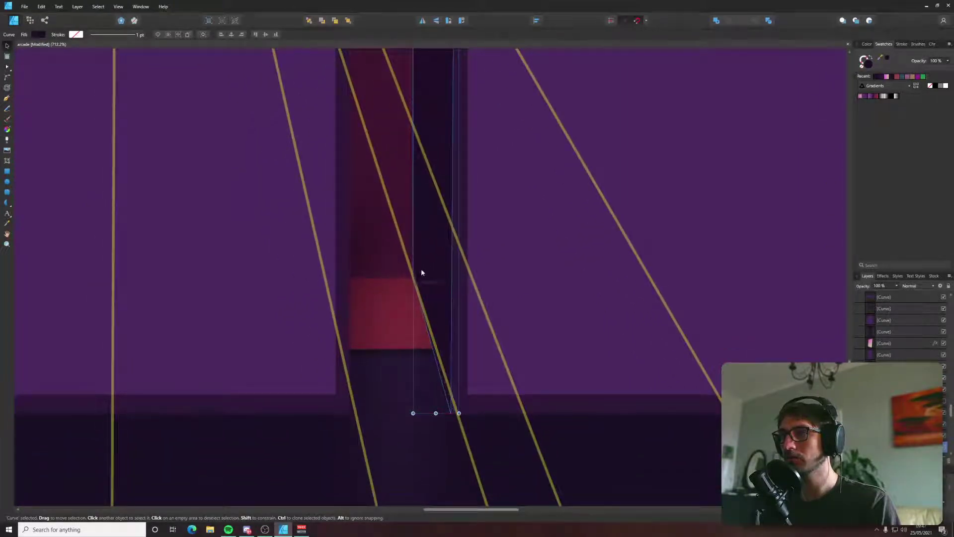
{"action": "key", "text": "a"}
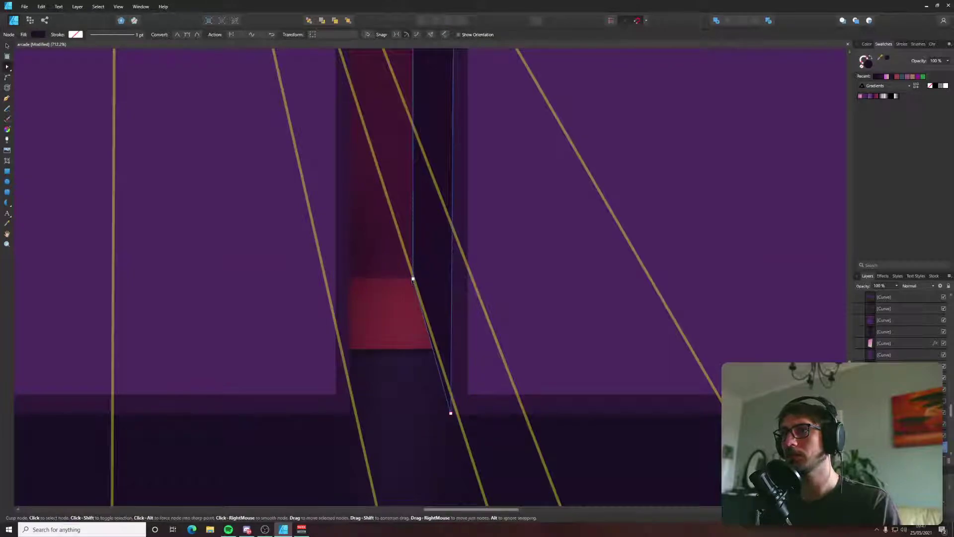
{"action": "mouse_move", "coordinate": [413, 280]}
{"action": "left_mouse_down"}
{"action": "mouse_move", "coordinate": [413, 289]}
{"action": "mouse_move", "coordinate": [409, 278]}
{"action": "left_mouse_up"}
{"action": "scroll", "coordinate": [409, 278], "scroll_direction": "down", "scroll_amount": 5}
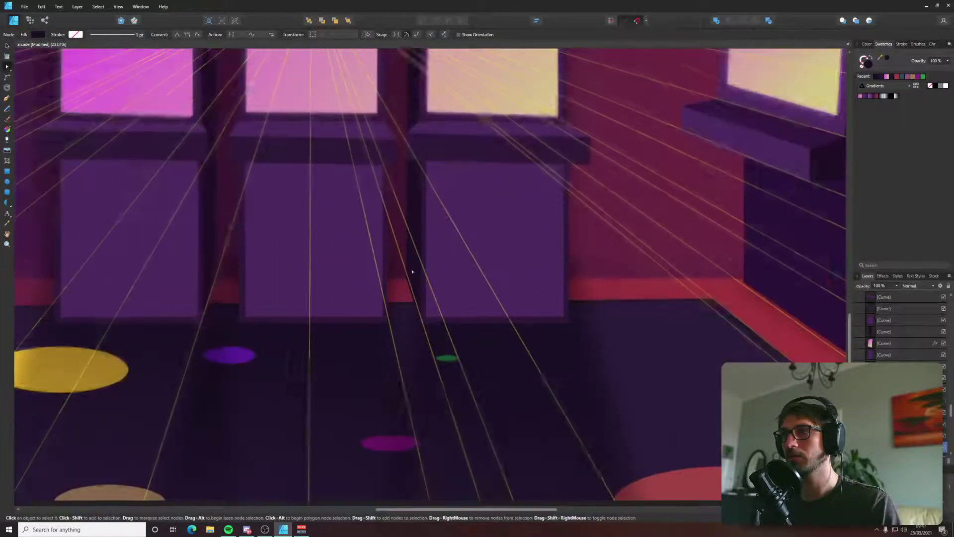
{"action": "left_click_drag", "start_coordinate": [443, 160], "coordinate": [532, 446]}
{"action": "scroll", "coordinate": [509, 314], "scroll_direction": "up", "scroll_amount": 3}
{"action": "left_click", "coordinate": [509, 314]}
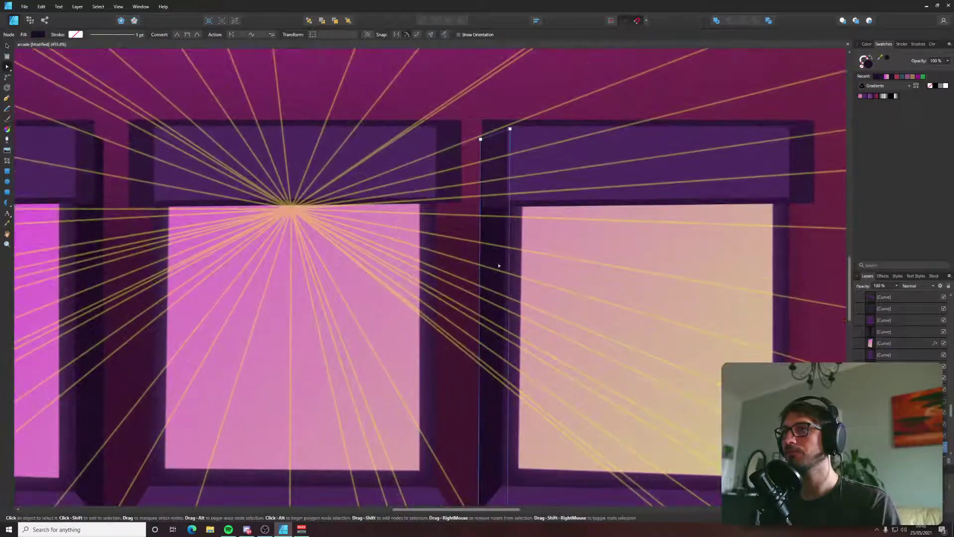
{"action": "scroll", "coordinate": [499, 265], "scroll_direction": "down", "scroll_amount": 3}
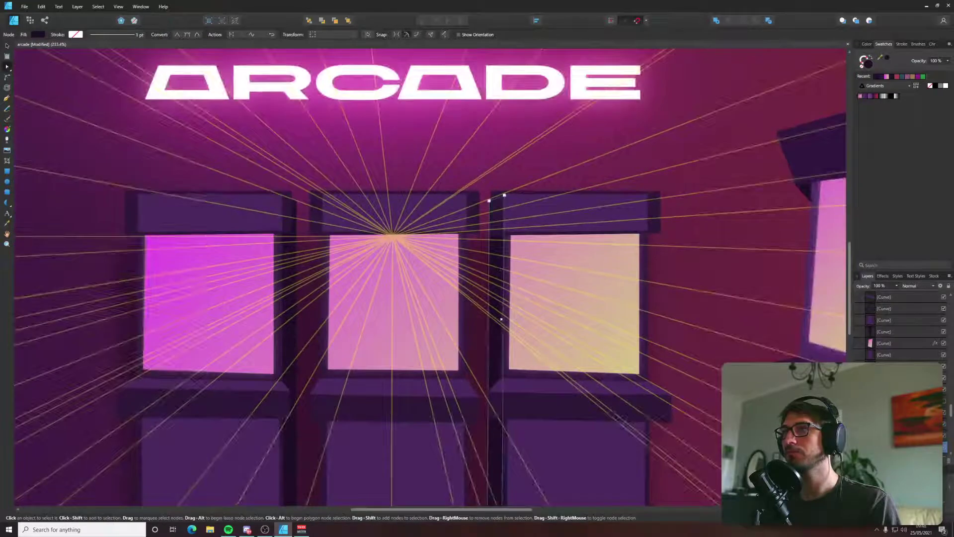
Pull the left edge of the right cabinet's control panel slightly inward and hide the Guides group.
{"action": "left_click", "coordinate": [488, 393], "text": "shift"}
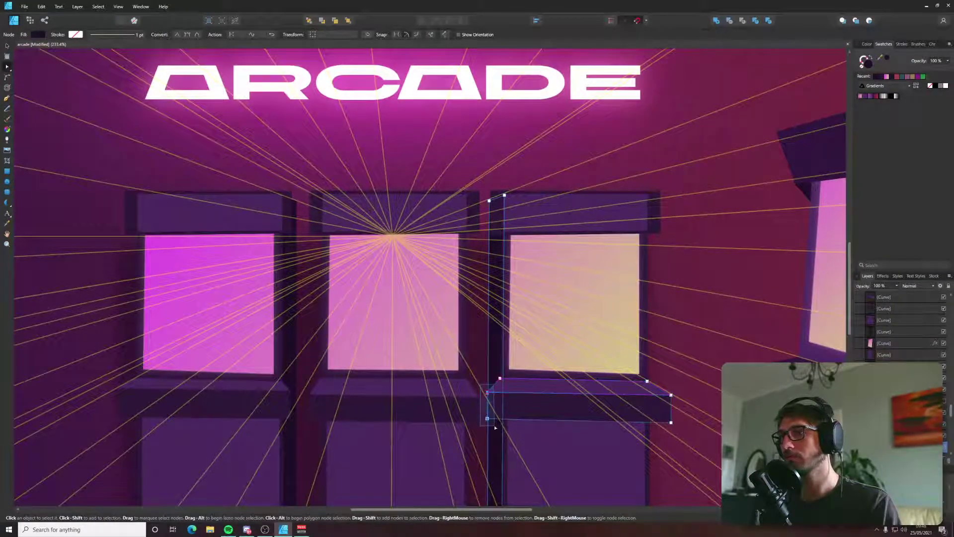
{"action": "left_click_drag", "start_coordinate": [487, 418], "coordinate": [492, 419]}
{"action": "scroll", "coordinate": [492, 419], "scroll_direction": "down", "scroll_amount": 6}
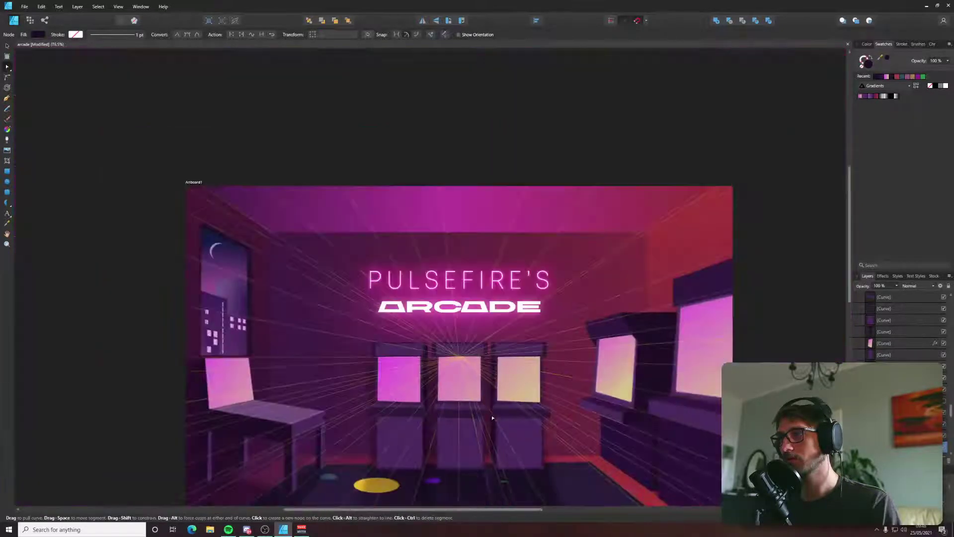
{"action": "key", "text": "Escape"}
{"action": "left_click_drag", "start_coordinate": [951, 389], "coordinate": [950, 302]}
{"action": "left_click", "coordinate": [944, 321]}
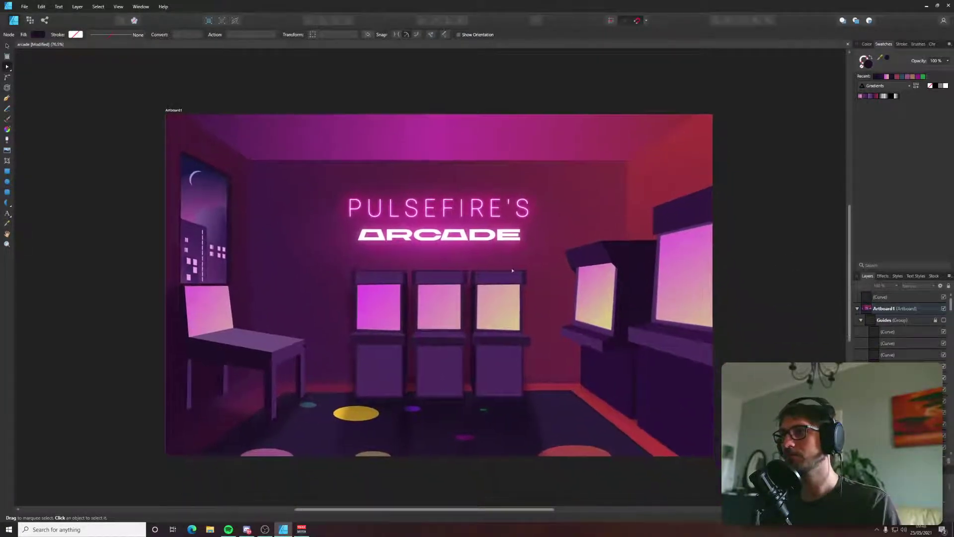
Narrow the right cabinet's marquee backing slightly from its left edge, uncovering more of the side face, and save the document.
{"action": "scroll", "coordinate": [448, 278], "scroll_direction": "up", "scroll_amount": 6}
{"action": "left_click", "coordinate": [414, 284]}
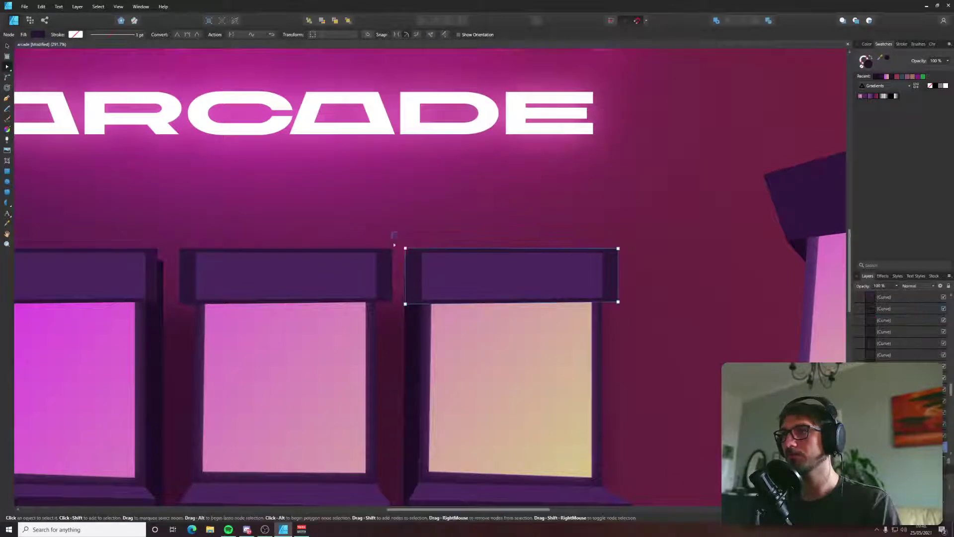
{"action": "left_click_drag", "start_coordinate": [394, 244], "coordinate": [420, 331]}
{"action": "key", "text": "Right"}
{"action": "key", "text": "Right"}
{"action": "key", "text": "Right"}
{"action": "key", "text": "Right"}
{"action": "key", "text": "Right"}
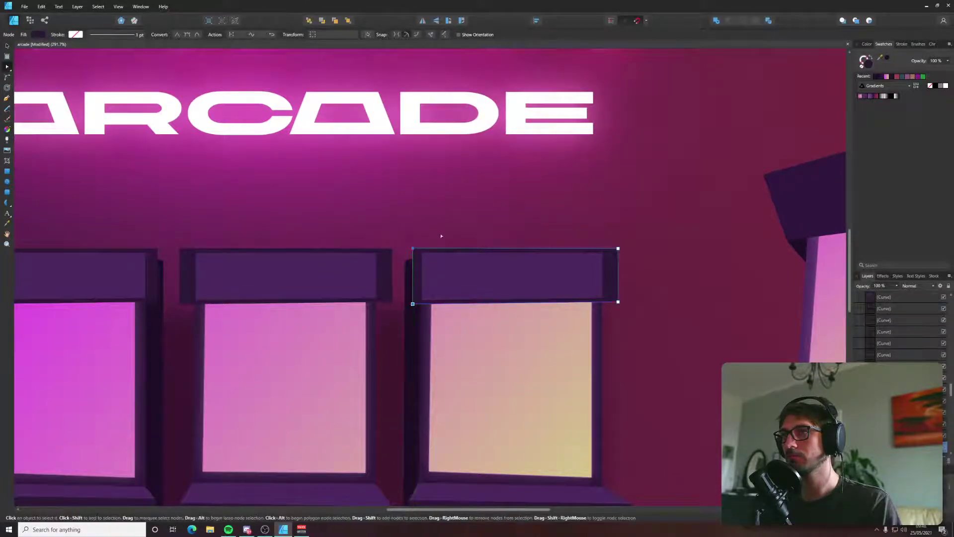
{"action": "scroll", "coordinate": [442, 236], "scroll_direction": "down", "scroll_amount": 5}
{"action": "left_click", "coordinate": [744, 271]}
{"action": "mouse_move", "coordinate": [744, 271]}
{"action": "left_mouse_down"}
{"action": "mouse_move", "coordinate": [752, 234]}
{"action": "mouse_move", "coordinate": [737, 293]}
{"action": "mouse_move", "coordinate": [750, 324]}
{"action": "left_mouse_up"}
{"action": "key", "text": "ctrl+s"}
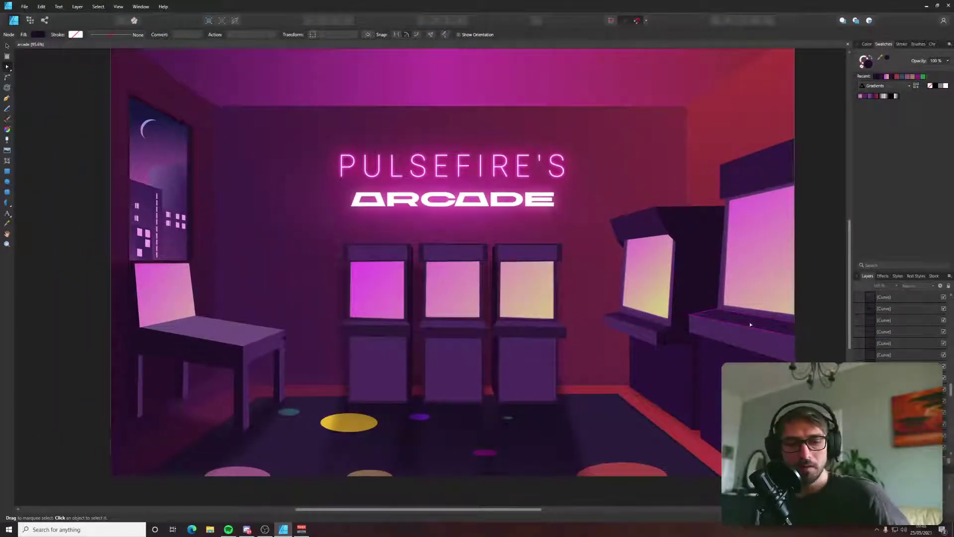
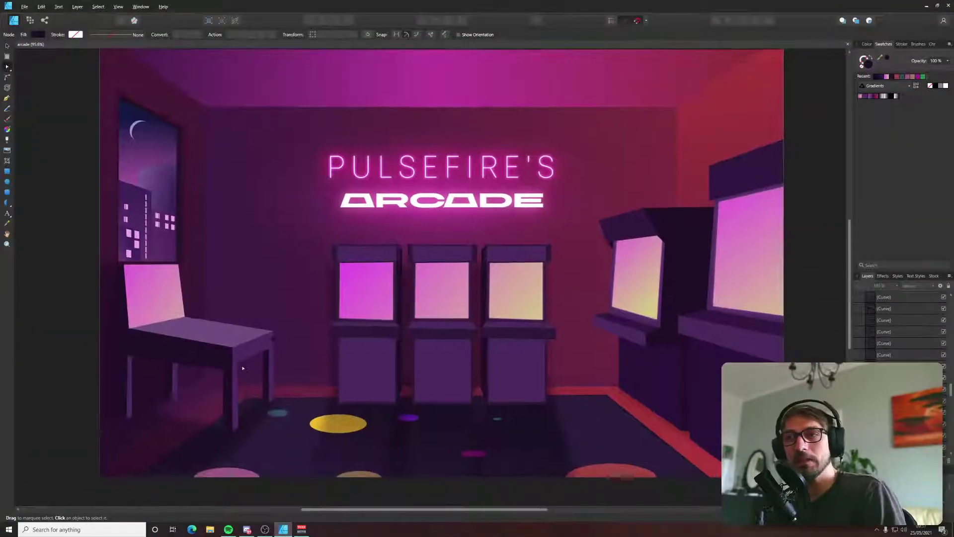
Raise the lower right corners of the left and right cabinets' screens to level the screens' bottom edges.
{"action": "scroll", "coordinate": [219, 341], "scroll_direction": "up", "scroll_amount": 3, "text": "ctrl"}
{"action": "scroll", "coordinate": [352, 315], "scroll_direction": "up", "scroll_amount": 1}
{"action": "left_click_drag", "start_coordinate": [352, 315], "coordinate": [200, 332]}
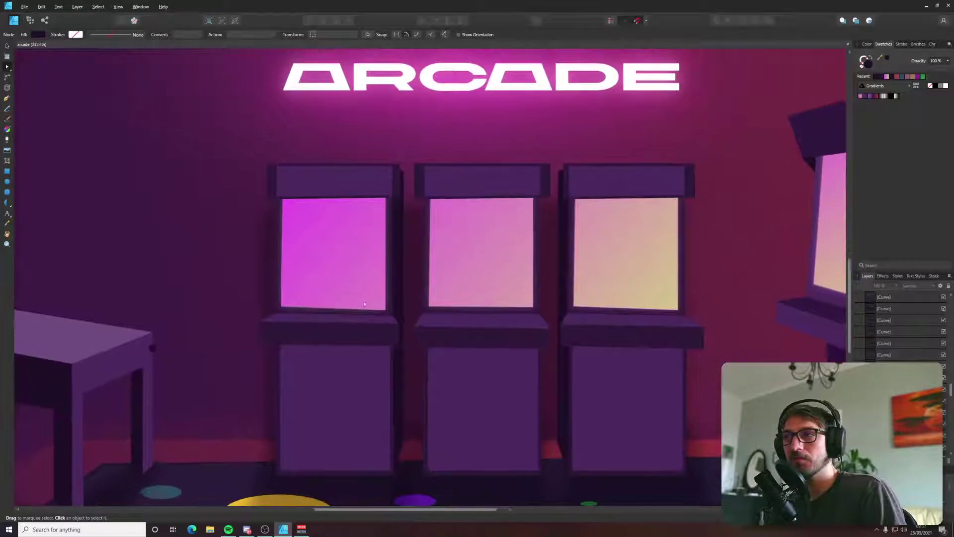
{"action": "scroll", "coordinate": [387, 306], "scroll_direction": "up", "scroll_amount": 1, "text": "ctrl"}
{"action": "left_click", "coordinate": [386, 311]}
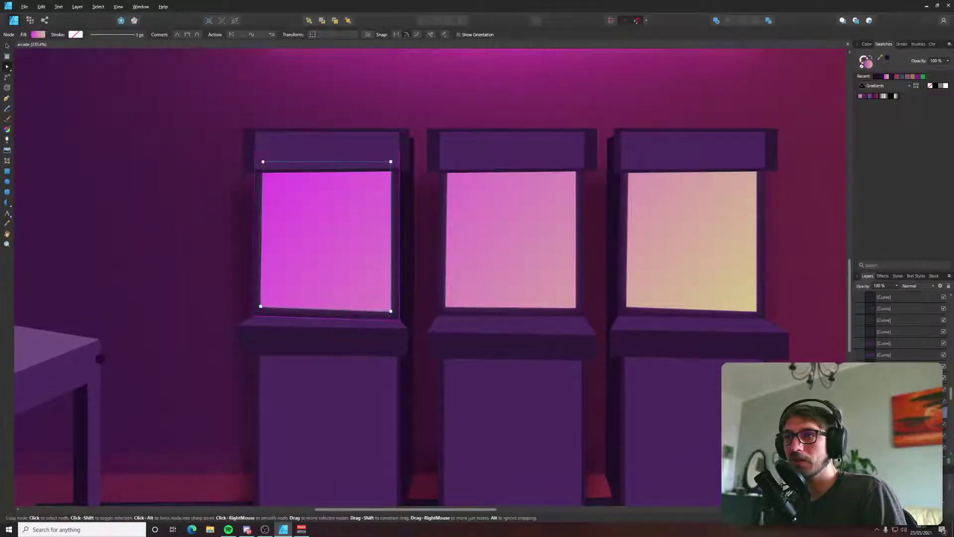
{"action": "left_click_drag", "start_coordinate": [390, 311], "coordinate": [391, 307]}
{"action": "left_click", "coordinate": [755, 311]}
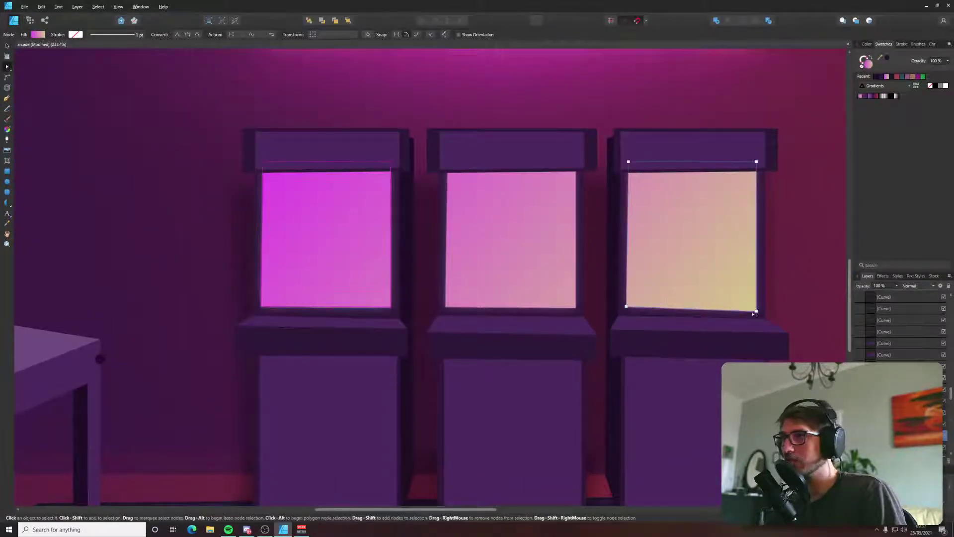
{"action": "left_click_drag", "start_coordinate": [757, 311], "coordinate": [756, 307]}
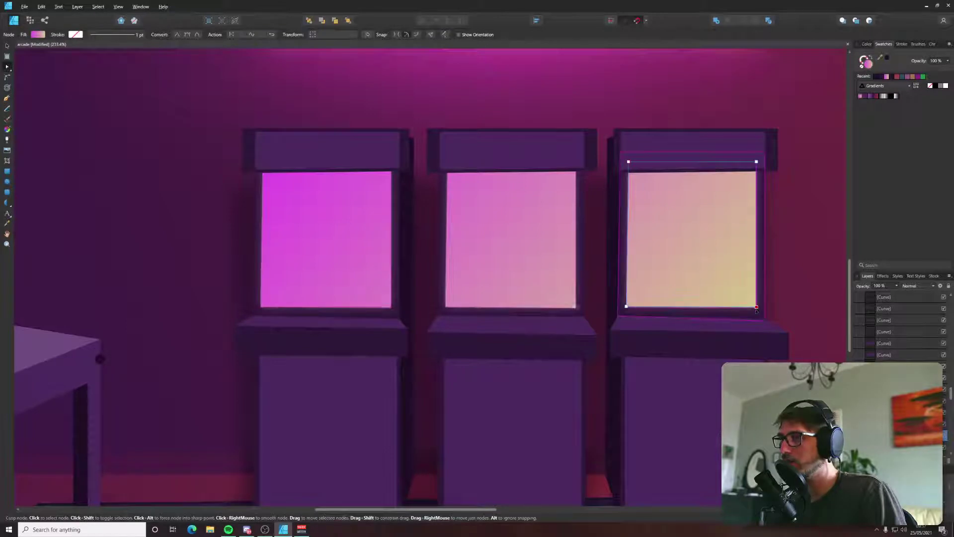
{"action": "key", "text": "Left"}
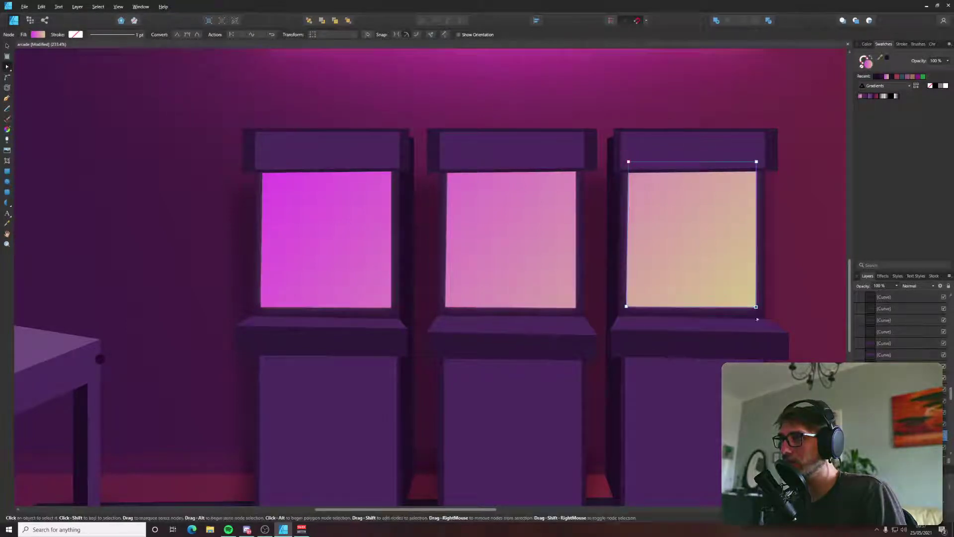
Raise the right-hand corners of the right cabinet's control panel to level its top and front faces, and deselect it.
{"action": "left_click", "coordinate": [768, 323]}
{"action": "left_click", "coordinate": [777, 352], "text": "shift"}
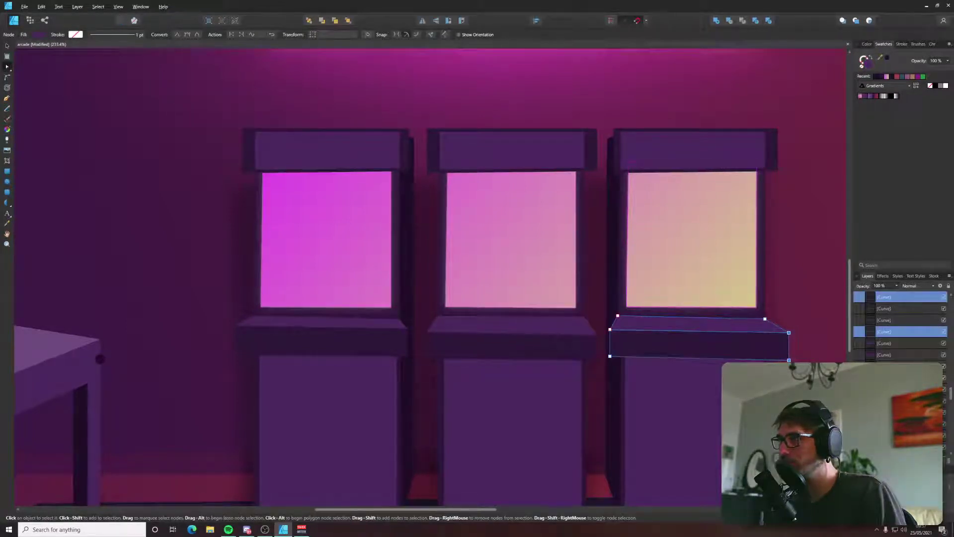
{"action": "left_click_drag", "start_coordinate": [776, 357], "coordinate": [788, 358]}
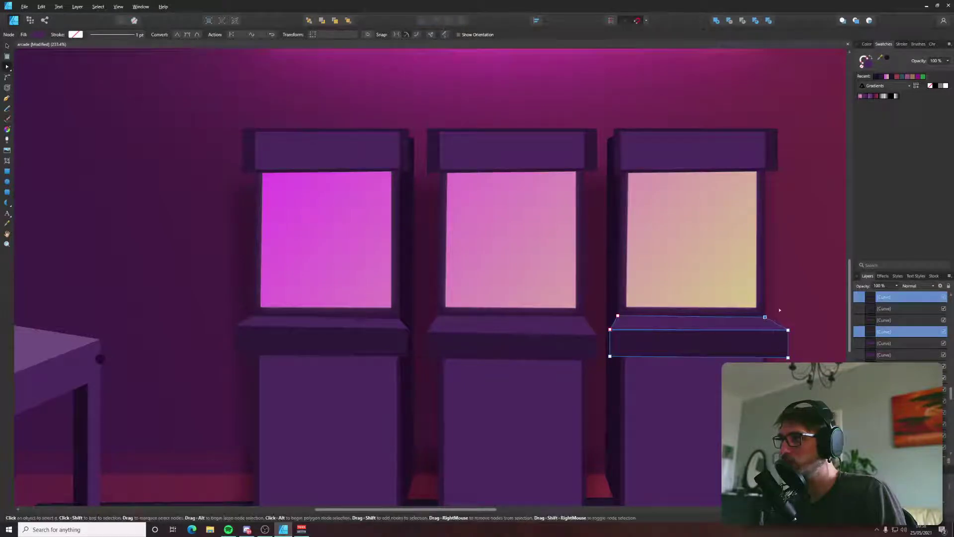
{"action": "scroll", "coordinate": [486, 361], "scroll_direction": "down", "scroll_amount": 3}
{"action": "left_click", "coordinate": [39, 354]}
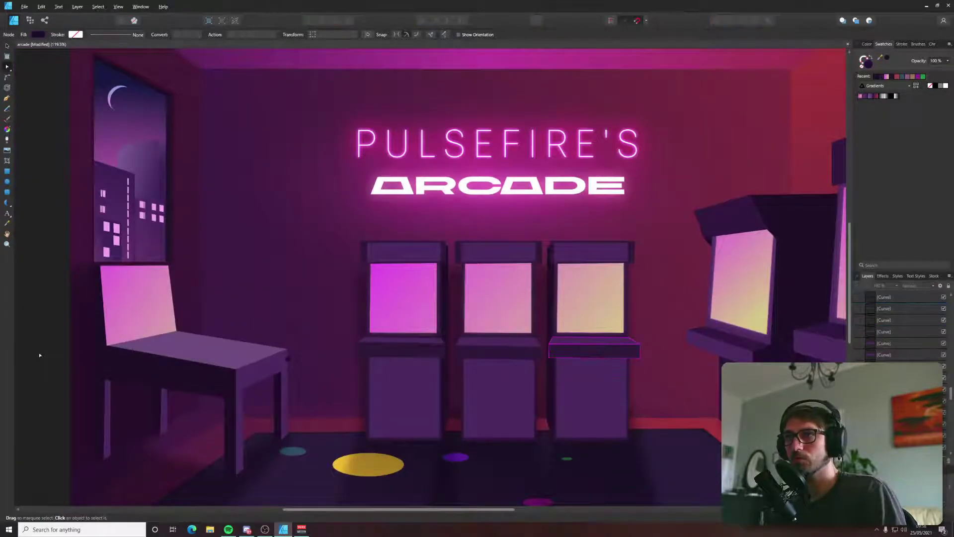
Duplicate the pinball table's top surface and scale the copy down slightly about its centre.
{"action": "scroll", "coordinate": [233, 323], "scroll_direction": "up", "scroll_amount": 3}
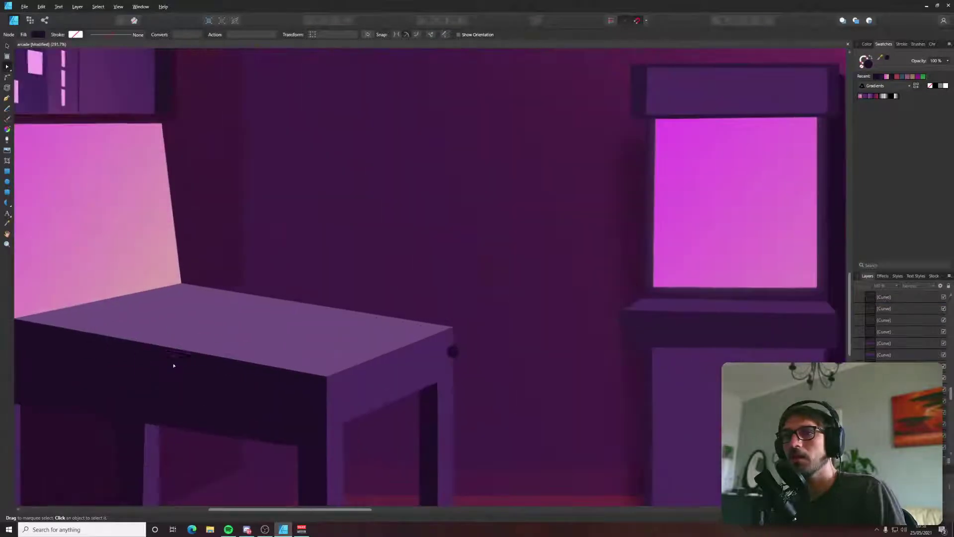
{"action": "left_click", "coordinate": [227, 331]}
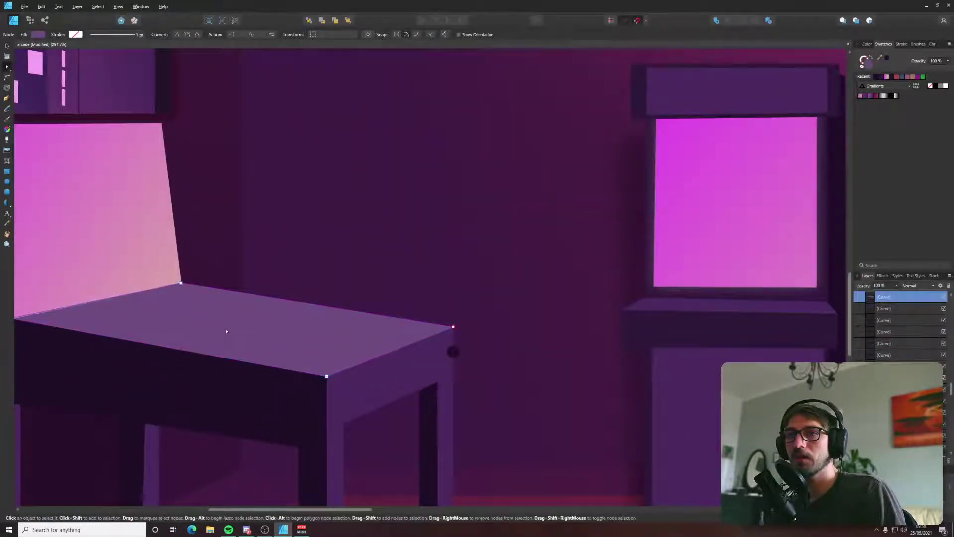
{"action": "left_click_drag", "start_coordinate": [226, 331], "coordinate": [387, 357]}
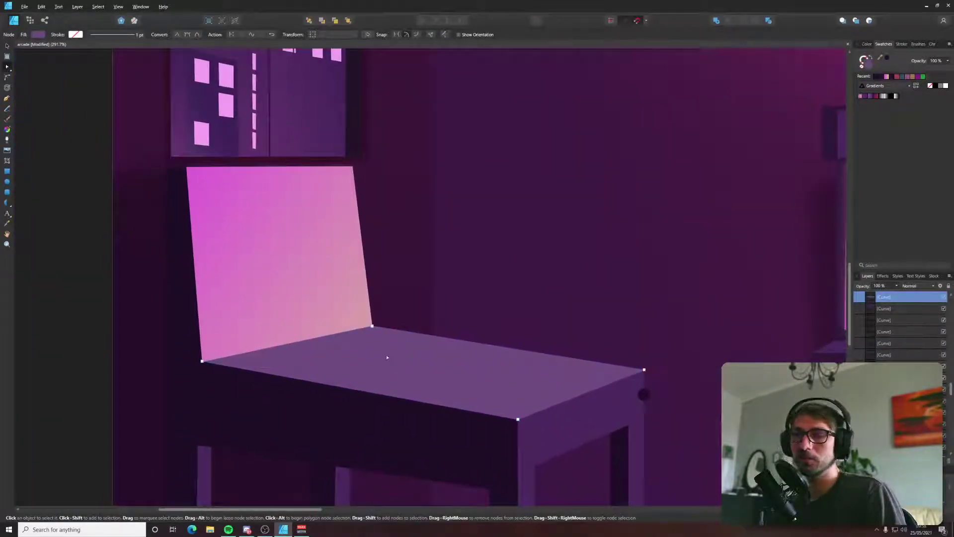
{"action": "key", "text": "v"}
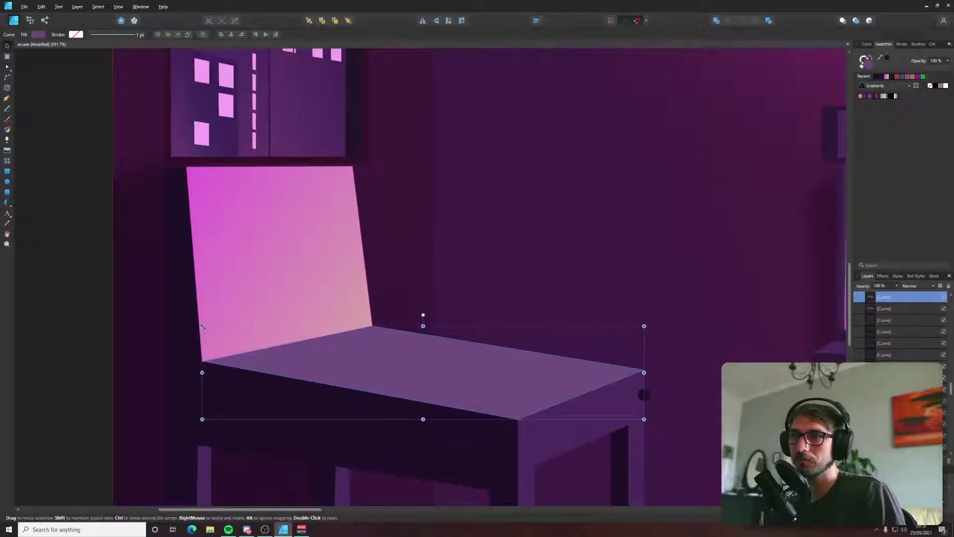
{"action": "left_click_drag", "start_coordinate": [203, 330], "coordinate": [220, 332]}
Fill the original tabletop beneath the smaller copy with a dark purple sampled from the table's shaded parts, forming a rim.
{"action": "left_click", "coordinate": [628, 379]}
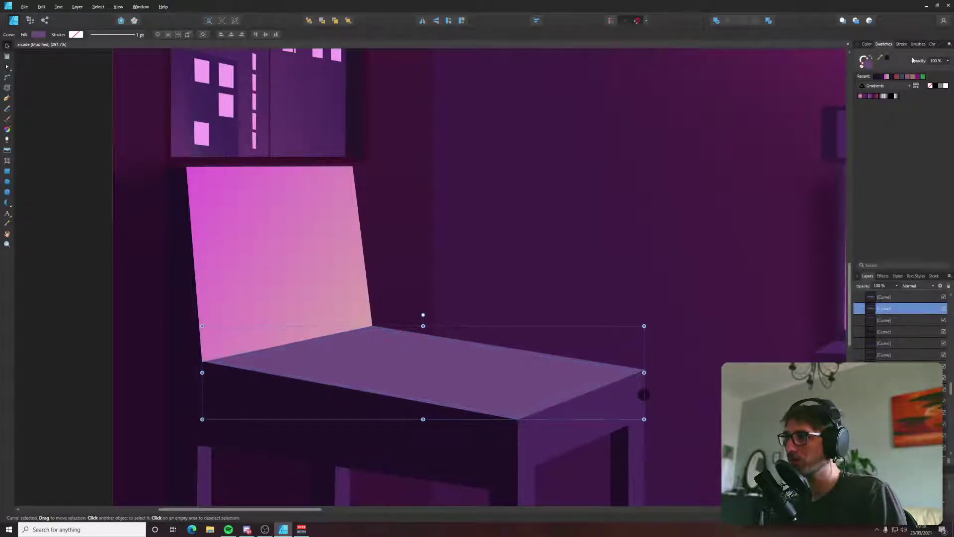
{"action": "left_click_drag", "start_coordinate": [888, 60], "coordinate": [622, 449]}
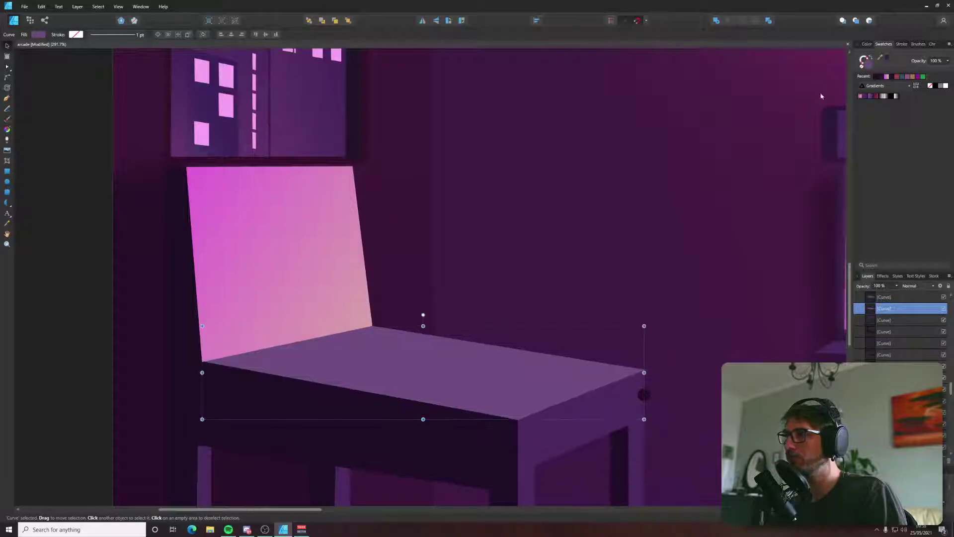
{"action": "left_click", "coordinate": [890, 60]}
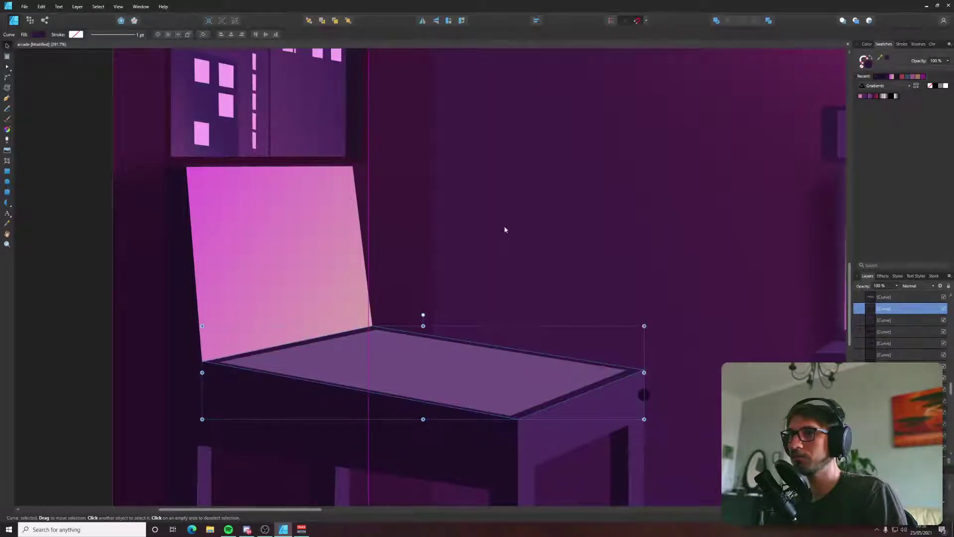
{"action": "scroll", "coordinate": [749, 151], "scroll_direction": "right", "scroll_amount": 2}
{"action": "scroll", "coordinate": [750, 151], "scroll_direction": "up", "scroll_amount": 1}
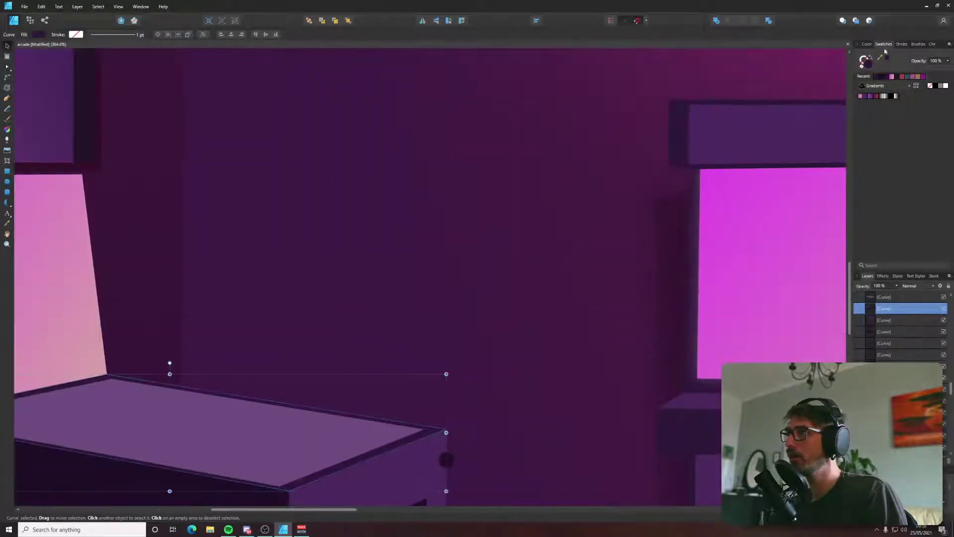
{"action": "left_click_drag", "start_coordinate": [880, 58], "coordinate": [673, 127]}
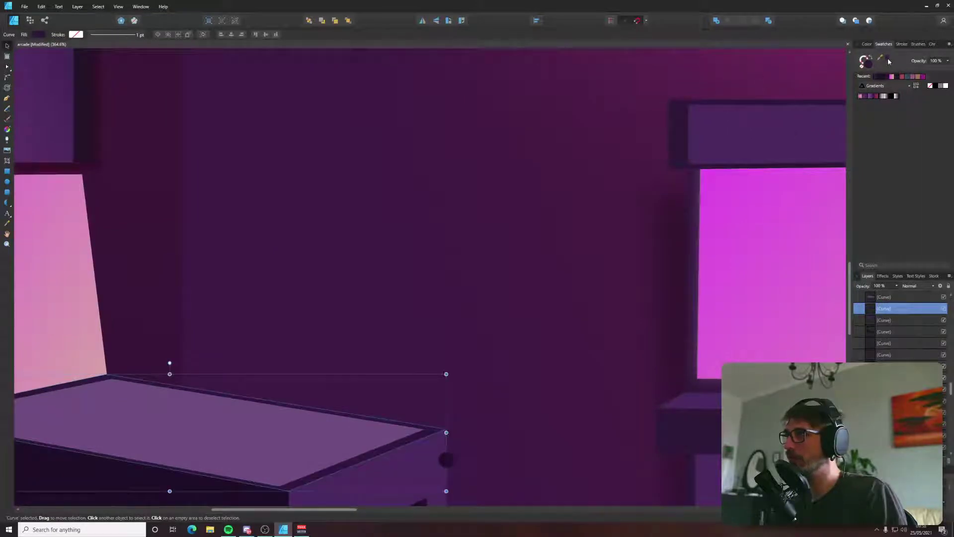
{"action": "scroll", "coordinate": [532, 308], "scroll_direction": "left", "scroll_amount": 3}
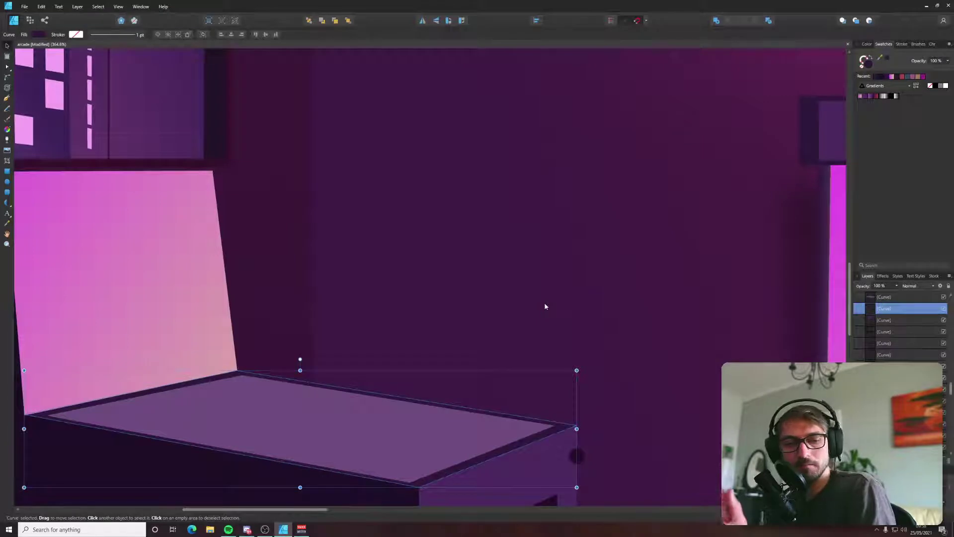
Switch to Spotify, skip ahead three tracks, and return to the arcade drawing.
{"action": "left_click", "coordinate": [228, 530]}
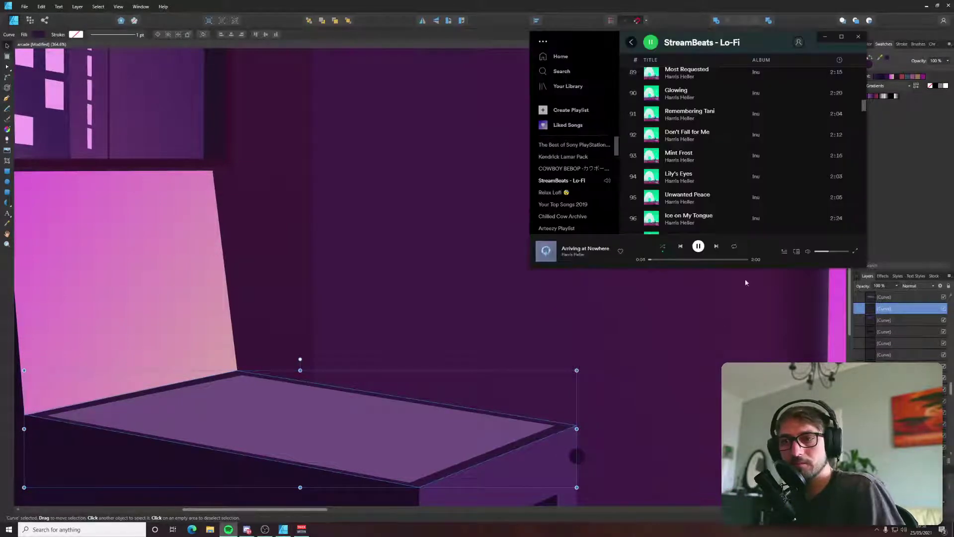
{"action": "left_click", "coordinate": [717, 247]}
{"action": "left_click", "coordinate": [718, 247]}
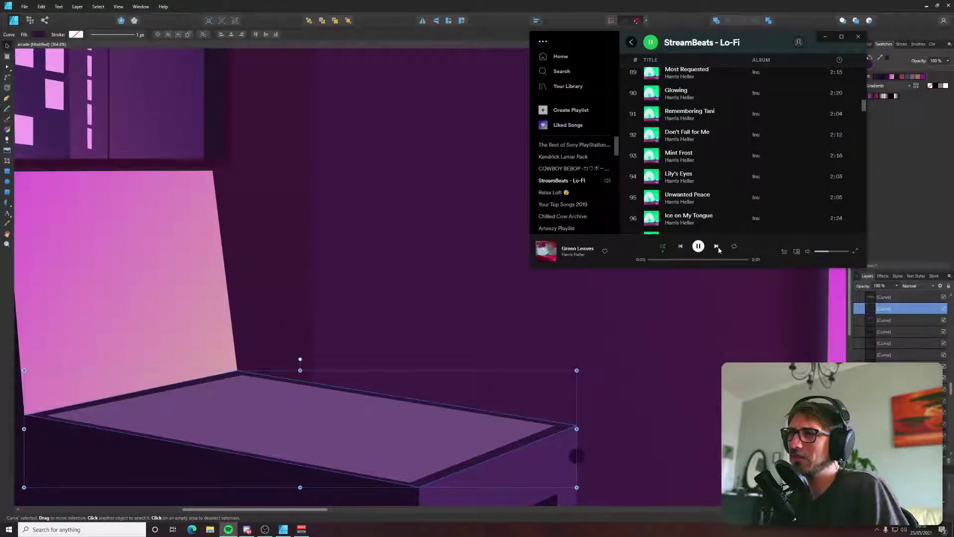
{"action": "left_click", "coordinate": [717, 248]}
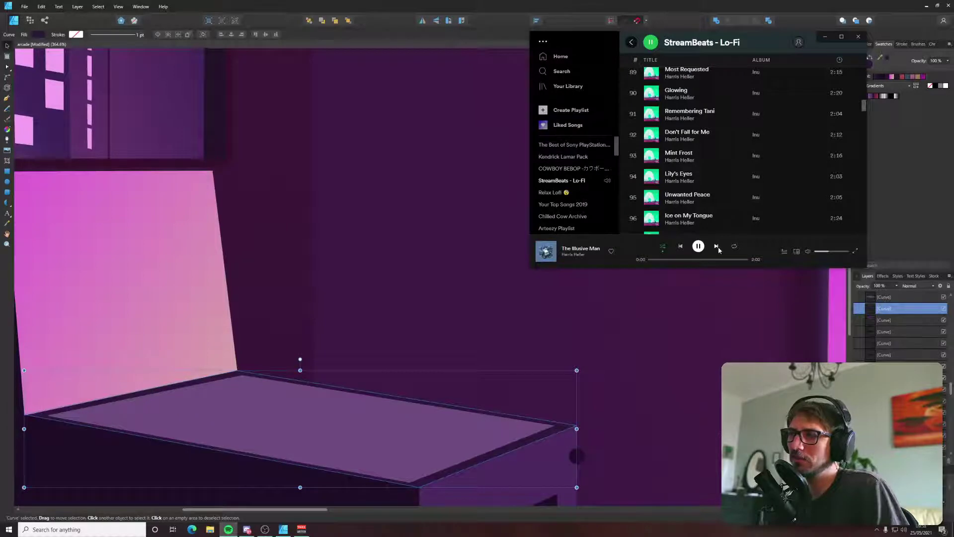
{"action": "left_click", "coordinate": [522, 4]}
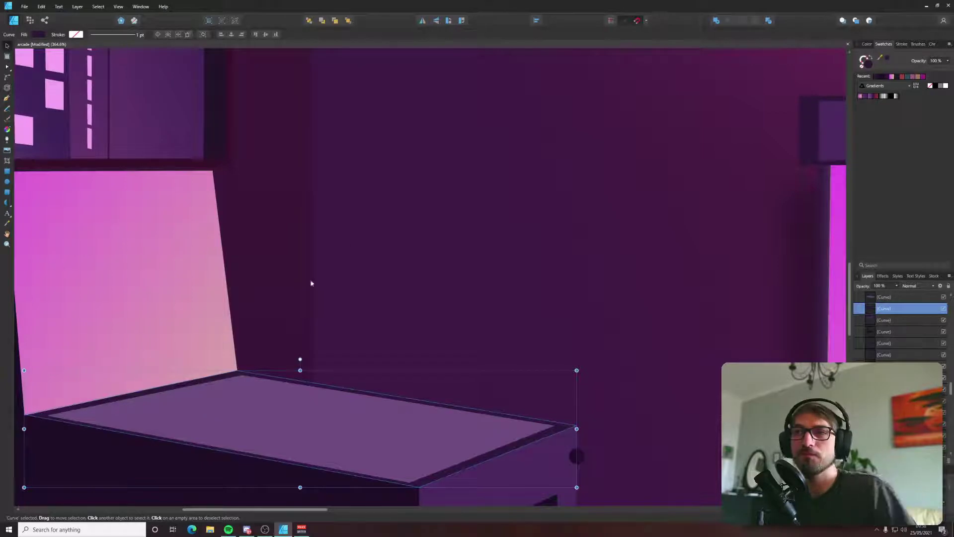
Move the left and right corner pairs of the pinball table's inner top surface slightly outward to narrow the dark rim at both ends.
{"action": "scroll", "coordinate": [323, 278], "scroll_direction": "down", "scroll_amount": 1}
{"action": "scroll", "coordinate": [323, 279], "scroll_direction": "left", "scroll_amount": 2}
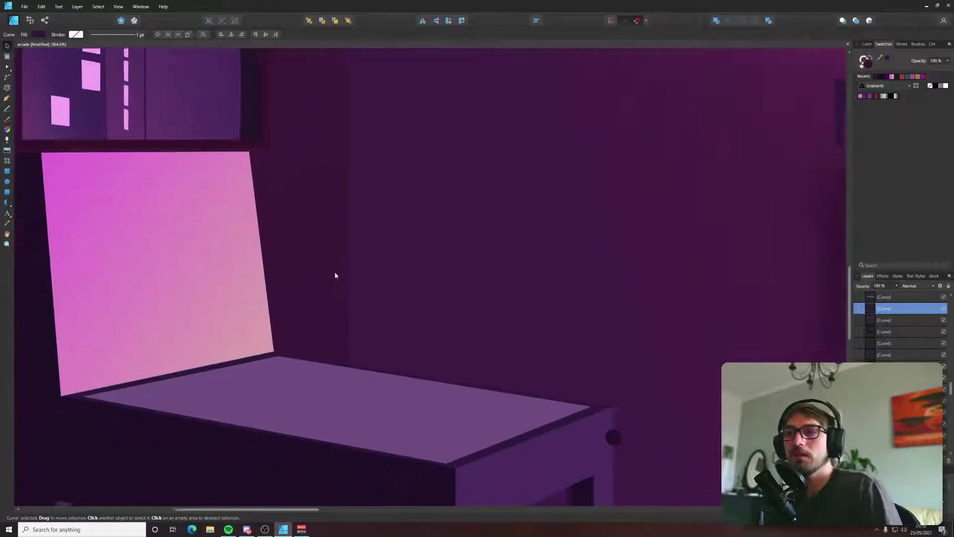
{"action": "left_click", "coordinate": [209, 386]}
{"action": "key", "text": "a"}
{"action": "left_click_drag", "start_coordinate": [37, 368], "coordinate": [366, 425]}
{"action": "left_click_drag", "start_coordinate": [288, 353], "coordinate": [284, 353]}
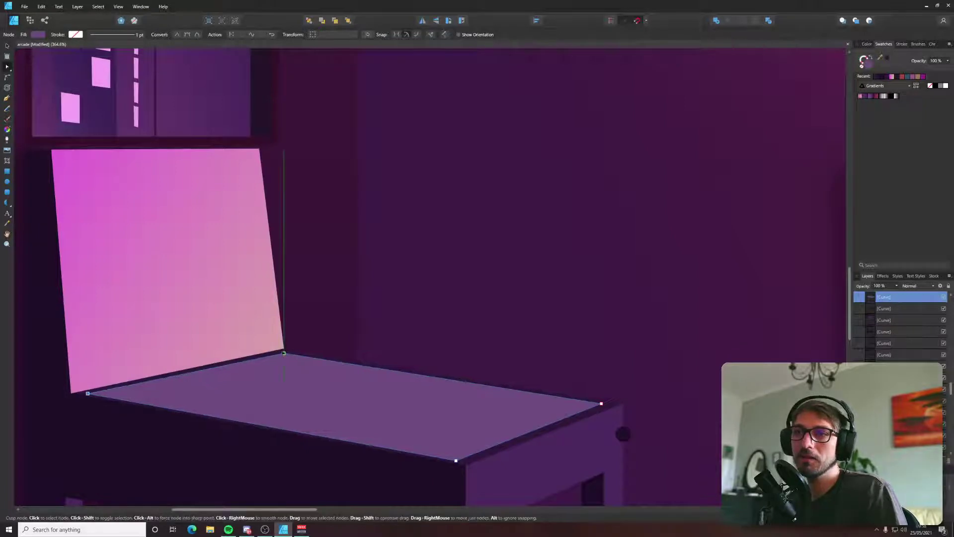
{"action": "left_click_drag", "start_coordinate": [662, 377], "coordinate": [464, 460]}
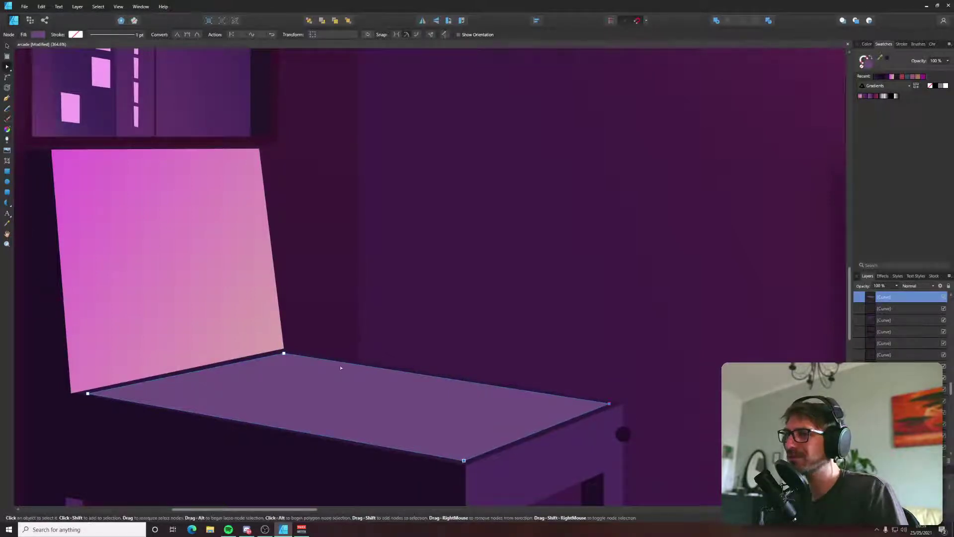
Show the perspective guides and draw a narrow four-sided inner wall on the tabletop below the pink screen, its lower edge following the guides.
{"action": "scroll", "coordinate": [380, 277], "scroll_direction": "left", "scroll_amount": 3}
{"action": "key", "text": "p"}
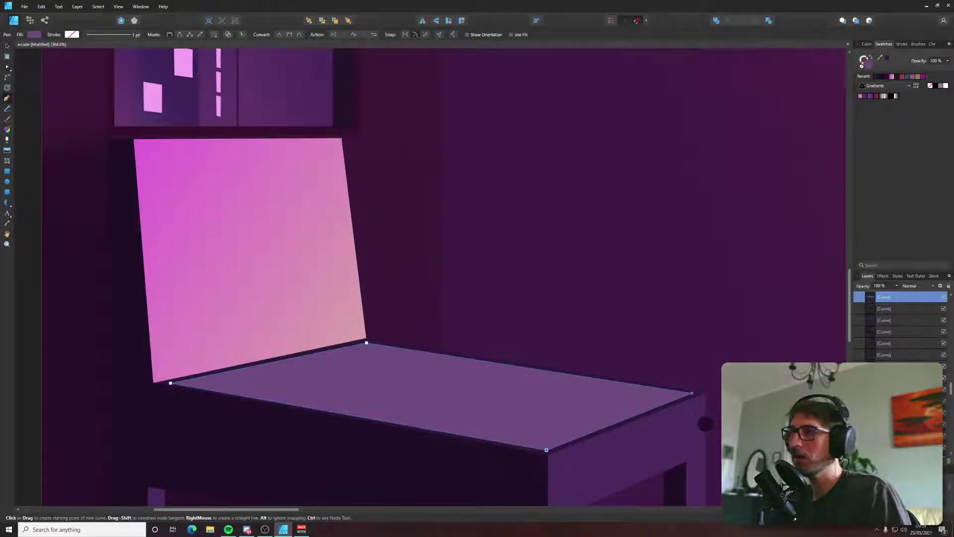
{"action": "scroll", "coordinate": [900, 325], "scroll_direction": "down", "scroll_amount": 3}
{"action": "left_click", "coordinate": [943, 321]}
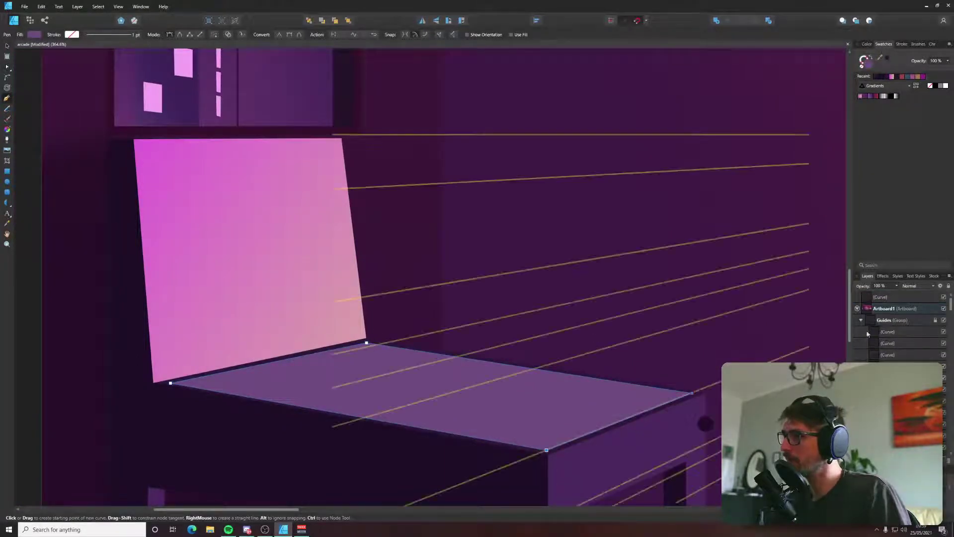
{"action": "left_click", "coordinate": [367, 369]}
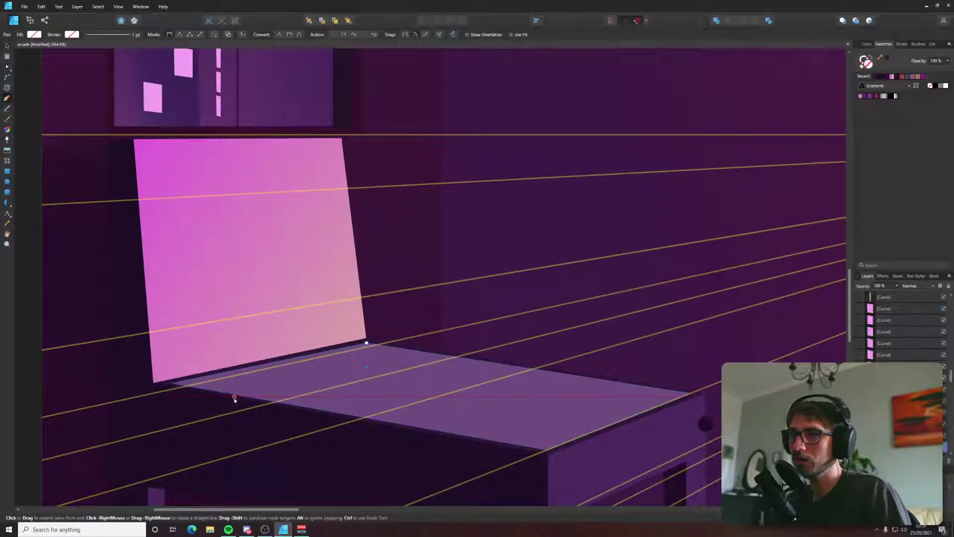
{"action": "left_click", "coordinate": [202, 388]}
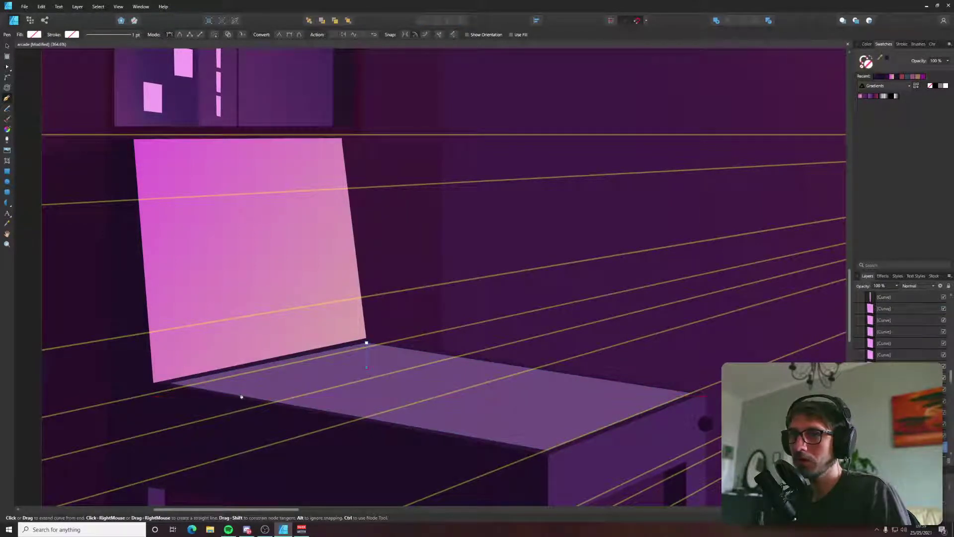
{"action": "left_click", "coordinate": [171, 384]}
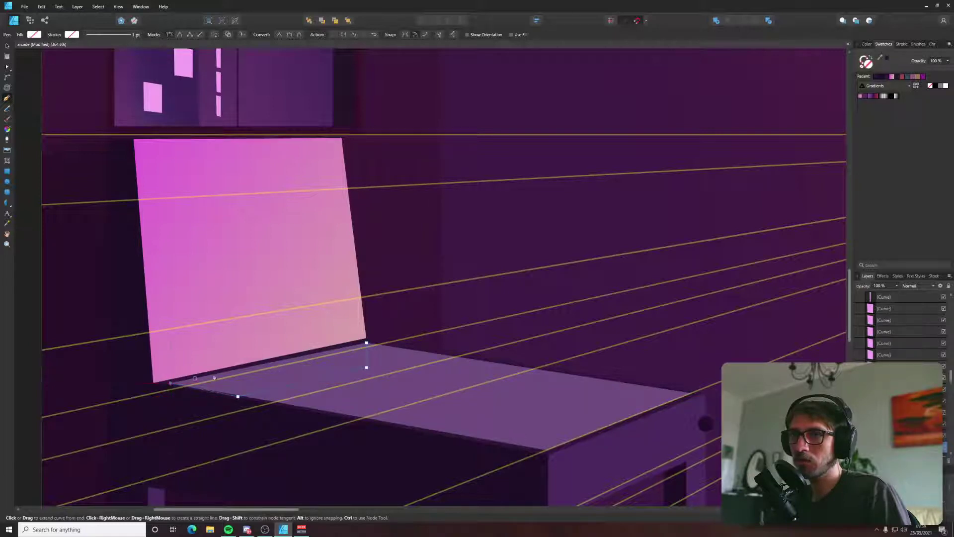
{"action": "key", "text": "a"}
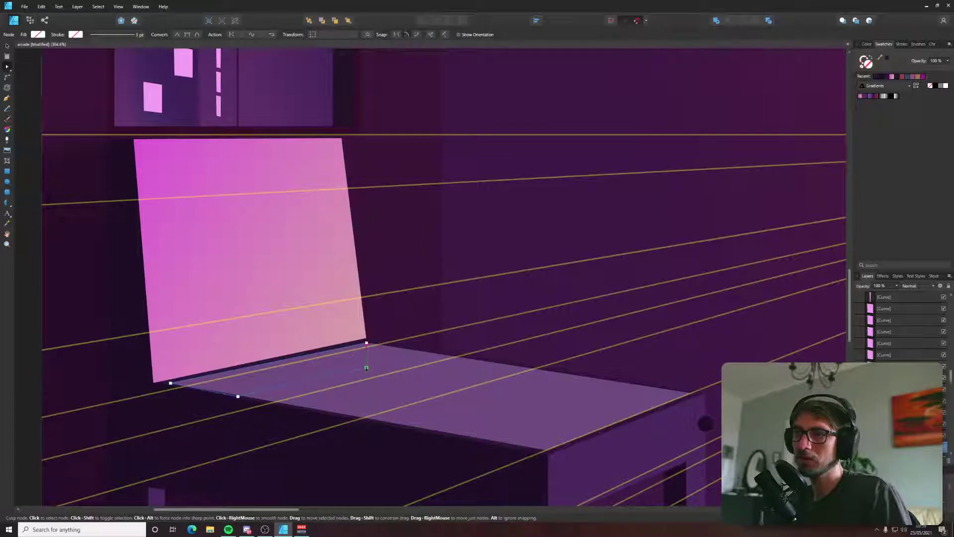
{"action": "left_click_drag", "start_coordinate": [366, 369], "coordinate": [366, 366]}
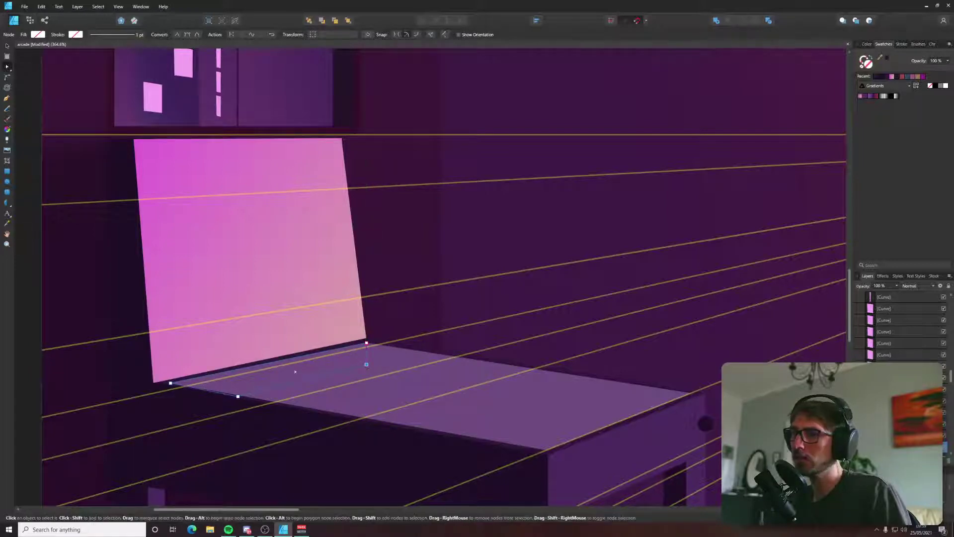
{"action": "scroll", "coordinate": [147, 395], "scroll_direction": "up", "scroll_amount": 4}
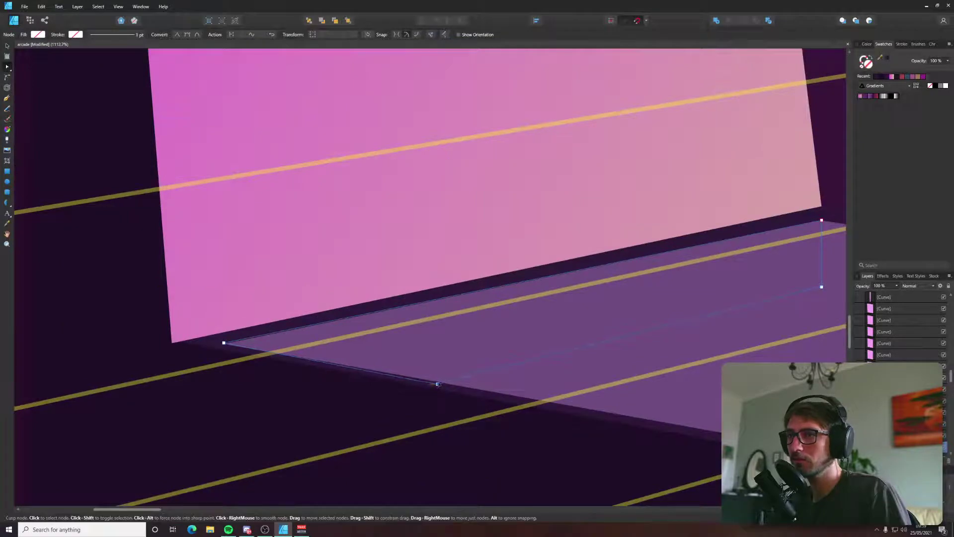
{"action": "left_click_drag", "start_coordinate": [722, 233], "coordinate": [506, 278]}
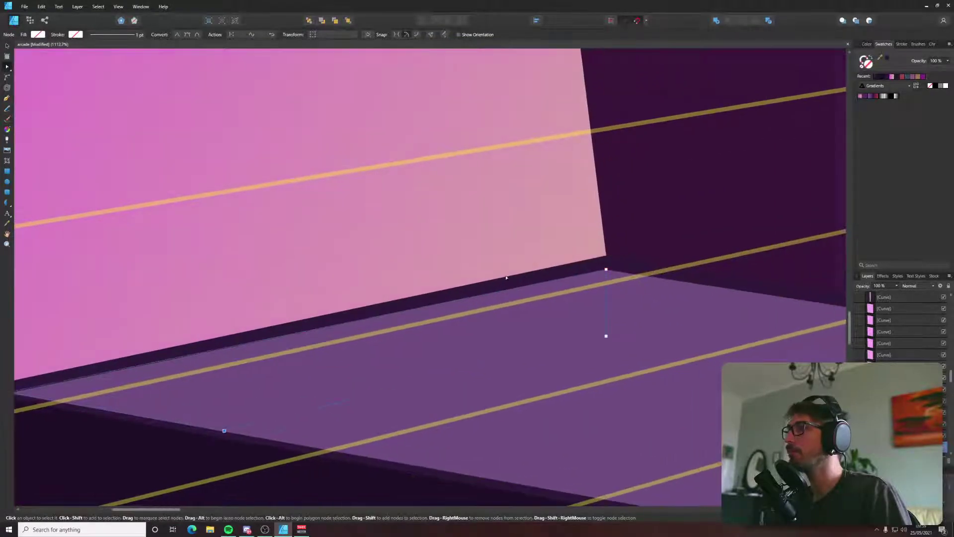
Fill the new wall strip below the pink screen with a light blue and deselect it.
{"action": "double_click", "coordinate": [871, 65]}
{"action": "left_click", "coordinate": [390, 254]}
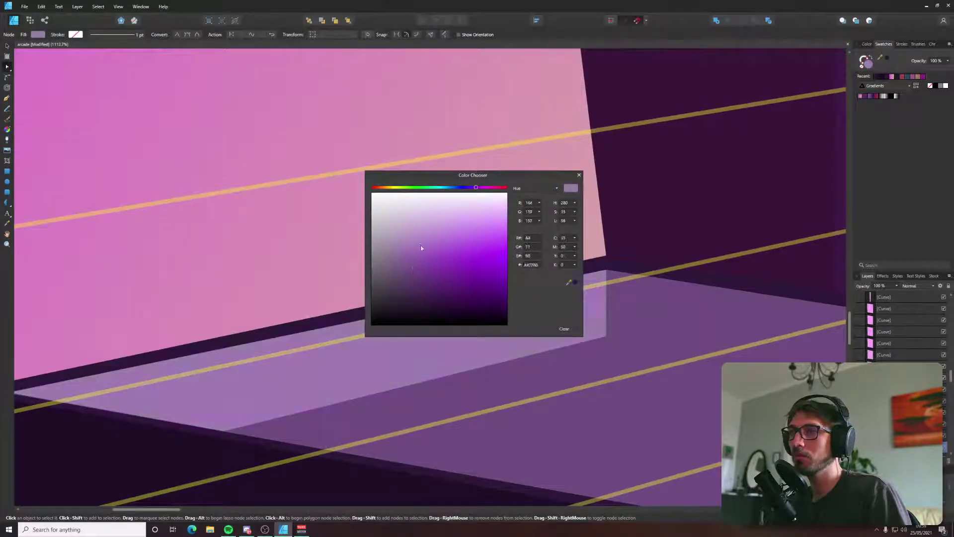
{"action": "left_click_drag", "start_coordinate": [420, 245], "coordinate": [448, 225]}
{"action": "left_click", "coordinate": [472, 188]}
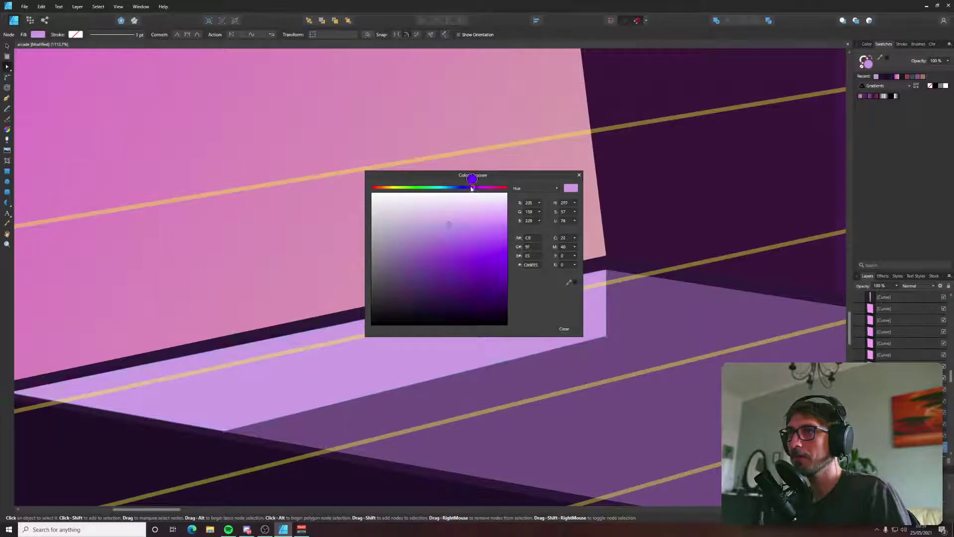
{"action": "mouse_move", "coordinate": [472, 189]}
{"action": "left_mouse_down"}
{"action": "mouse_move", "coordinate": [443, 188]}
{"action": "mouse_move", "coordinate": [454, 190]}
{"action": "left_mouse_up"}
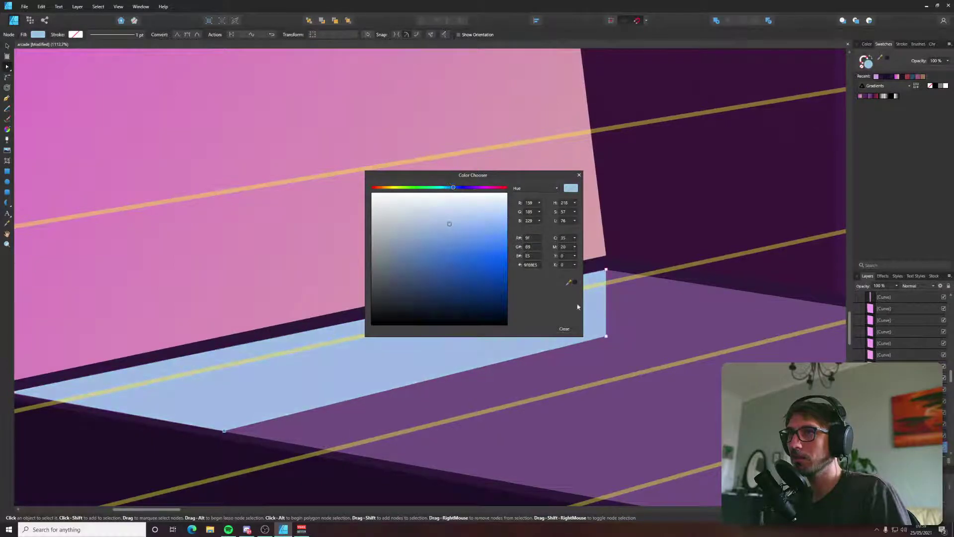
{"action": "left_click", "coordinate": [569, 331]}
{"action": "scroll", "coordinate": [443, 265], "scroll_direction": "down", "scroll_amount": 10}
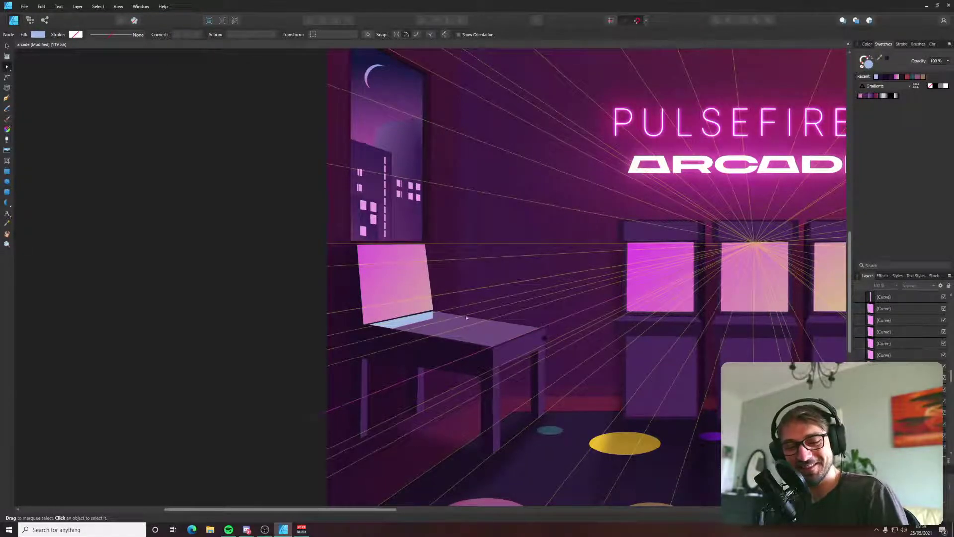
Draw a second inner wall along the tabletop's far long edge, starting from the light blue strip's right edge and tapering to the front corner.
{"action": "scroll", "coordinate": [462, 318], "scroll_direction": "up", "scroll_amount": 6}
{"action": "left_click", "coordinate": [378, 311]}
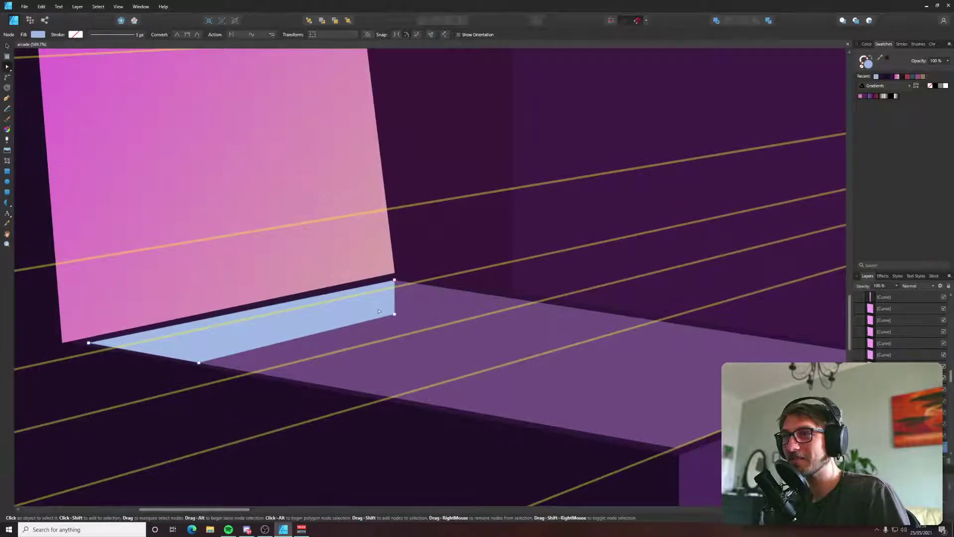
{"action": "key", "text": "p"}
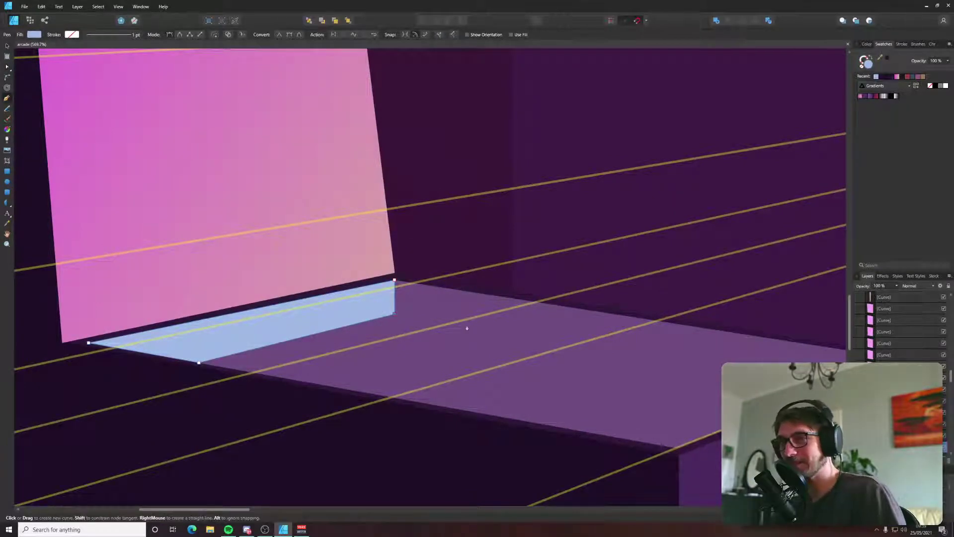
{"action": "scroll", "coordinate": [467, 330], "scroll_direction": "right", "scroll_amount": 5}
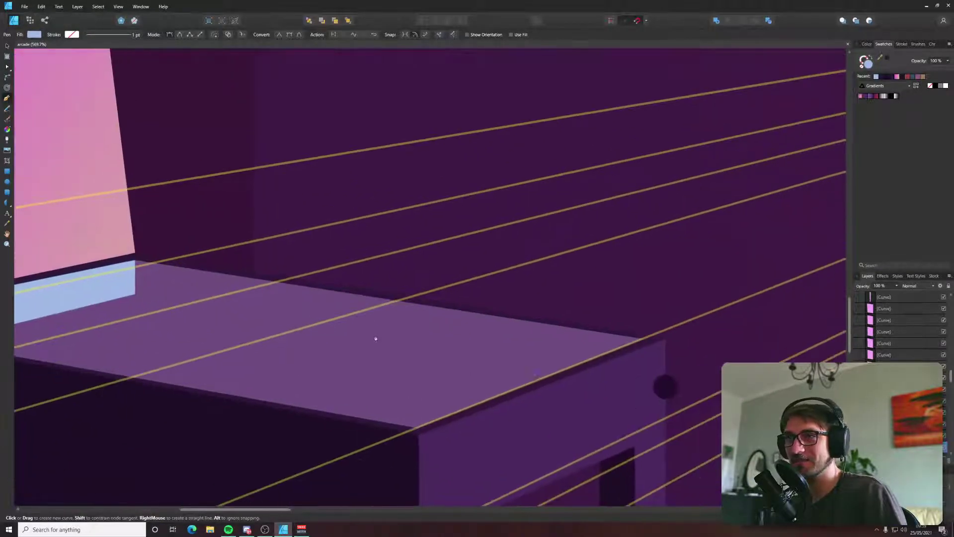
{"action": "left_click", "coordinate": [564, 370]}
{"action": "key", "text": "a"}
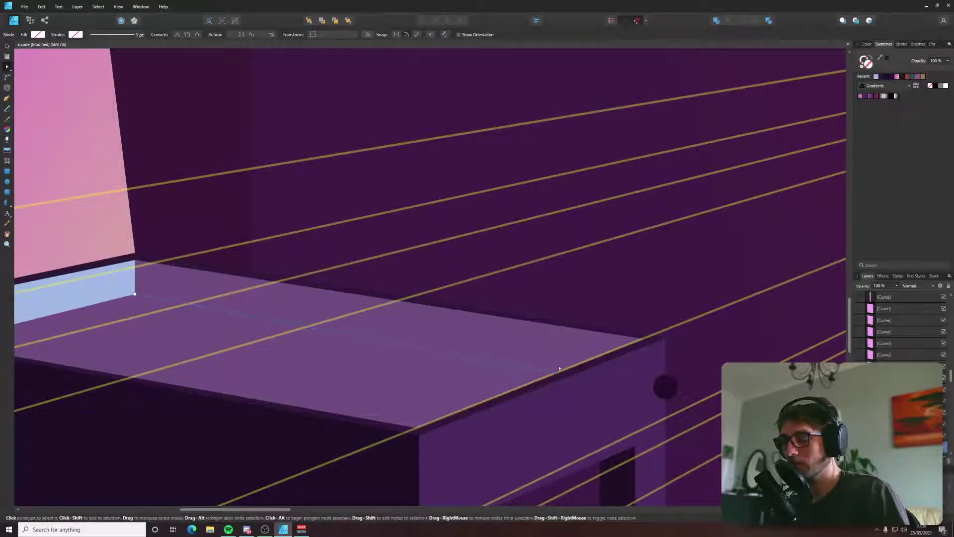
{"action": "key", "text": "p"}
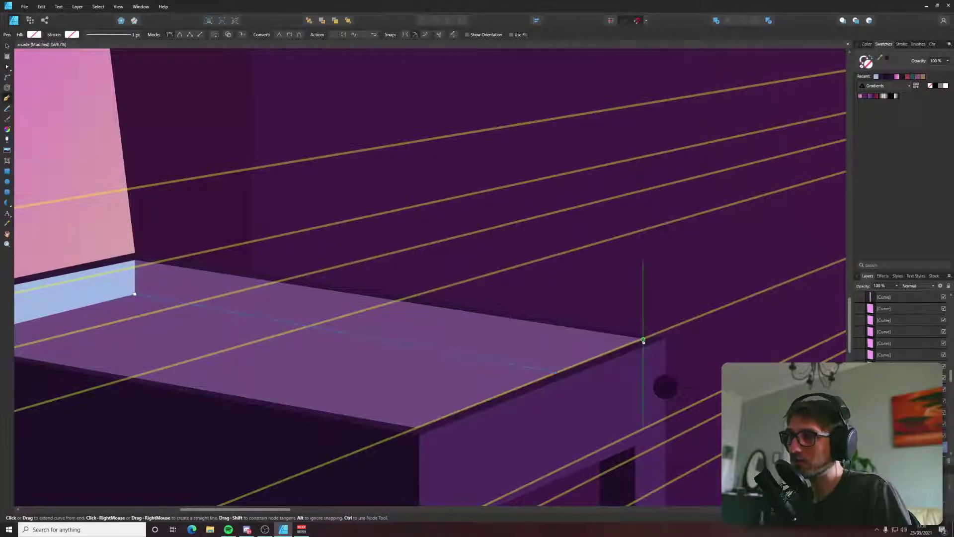
{"action": "scroll", "coordinate": [645, 341], "scroll_direction": "up", "scroll_amount": 5}
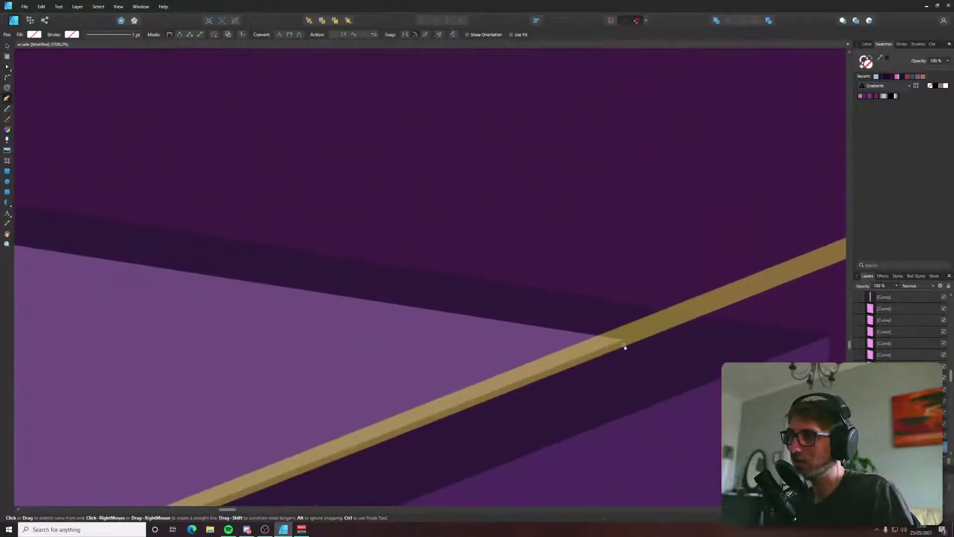
{"action": "scroll", "coordinate": [609, 343], "scroll_direction": "down", "scroll_amount": 3}
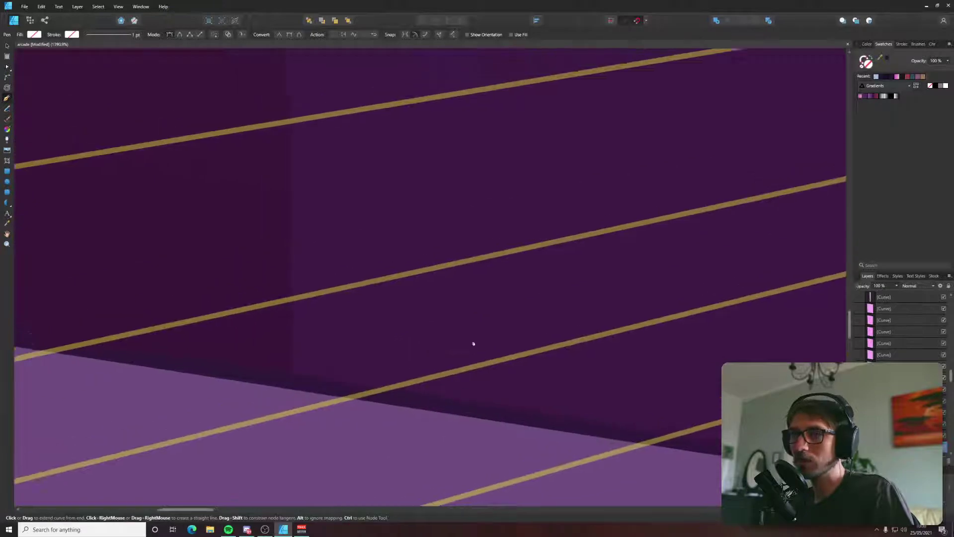
{"action": "scroll", "coordinate": [473, 346], "scroll_direction": "up", "scroll_amount": 6}
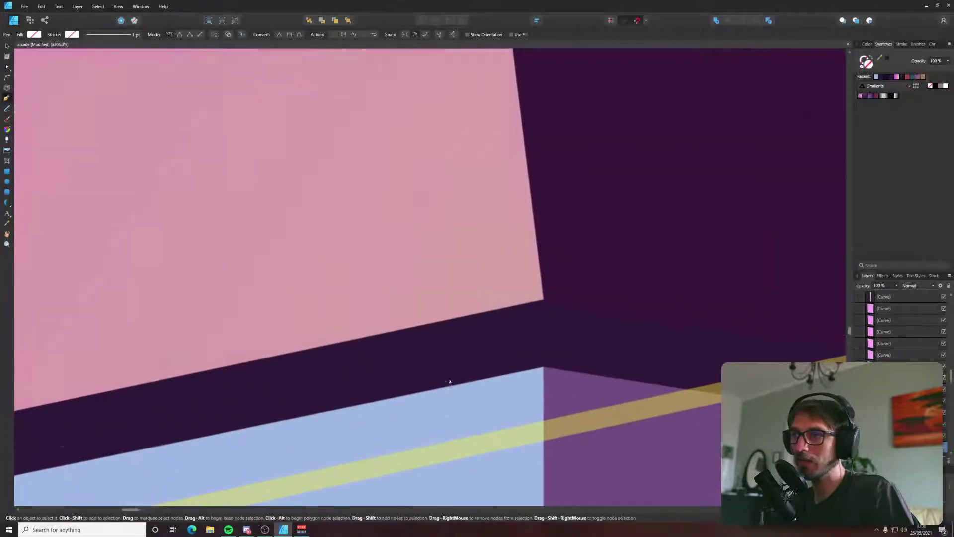
{"action": "left_click", "coordinate": [544, 368]}
{"action": "scroll", "coordinate": [561, 405], "scroll_direction": "down", "scroll_amount": 5}
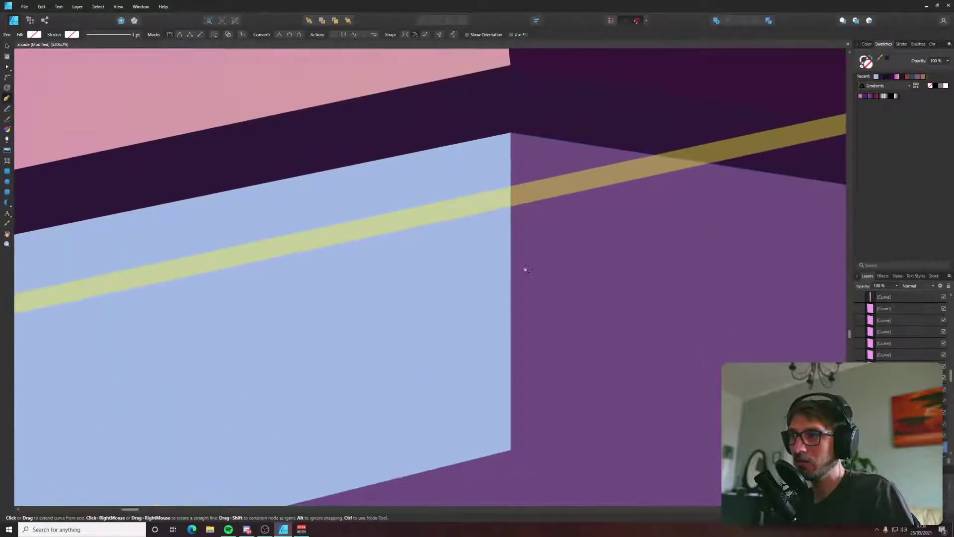
{"action": "left_click", "coordinate": [510, 450]}
{"action": "scroll", "coordinate": [510, 450], "scroll_direction": "down", "scroll_amount": 4}
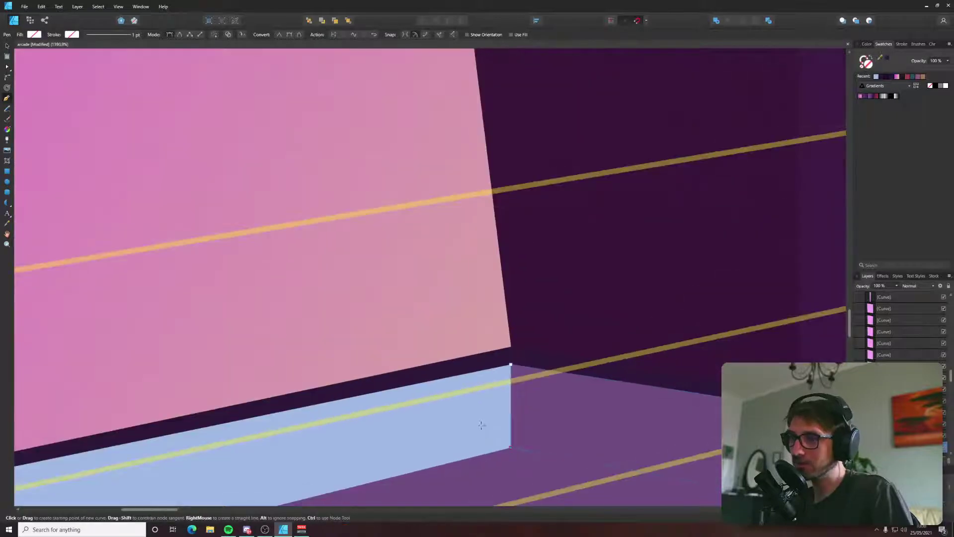
Fill the second inner wall with a slightly darker blue than the strip below the pink screen.
{"action": "key", "text": "v"}
{"action": "double_click", "coordinate": [870, 63]}
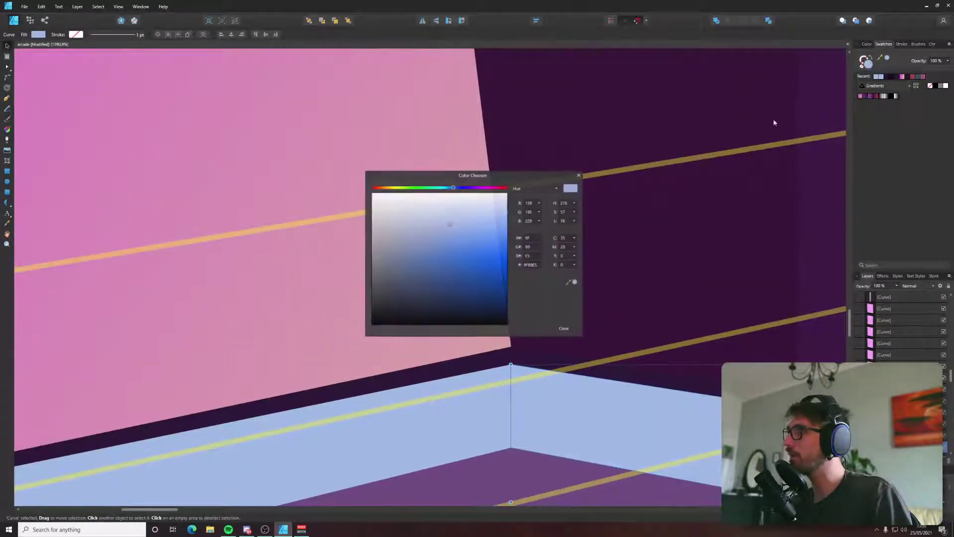
{"action": "left_click_drag", "start_coordinate": [448, 228], "coordinate": [442, 240]}
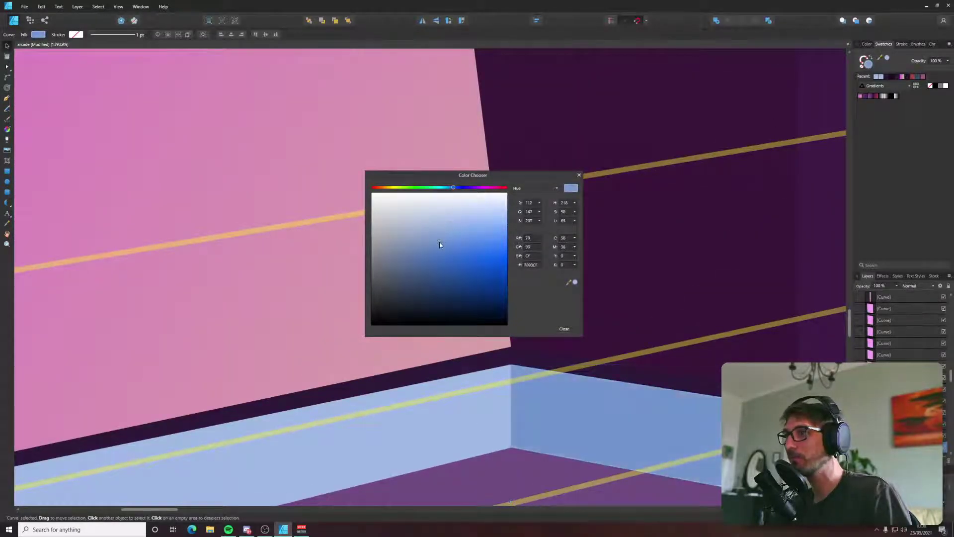
{"action": "left_click", "coordinate": [564, 329]}
{"action": "scroll", "coordinate": [556, 330], "scroll_direction": "down", "scroll_amount": 3}
{"action": "scroll", "coordinate": [556, 330], "scroll_direction": "down", "scroll_amount": 6}
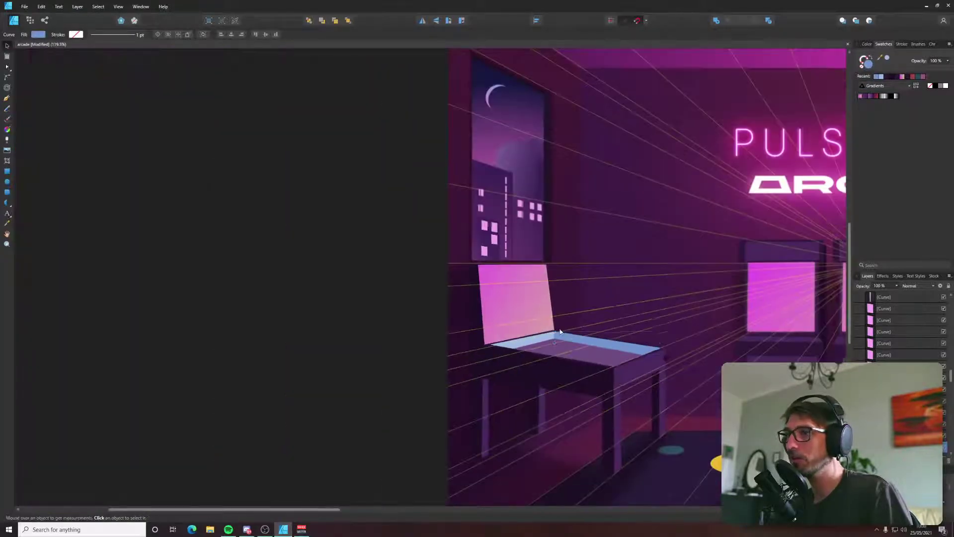
Recolour the tabletop's recessed floor between the blue inner walls with a brighter, more saturated purple and deselect it.
{"action": "left_click", "coordinate": [345, 304]}
{"action": "scroll", "coordinate": [504, 329], "scroll_direction": "up", "scroll_amount": 5}
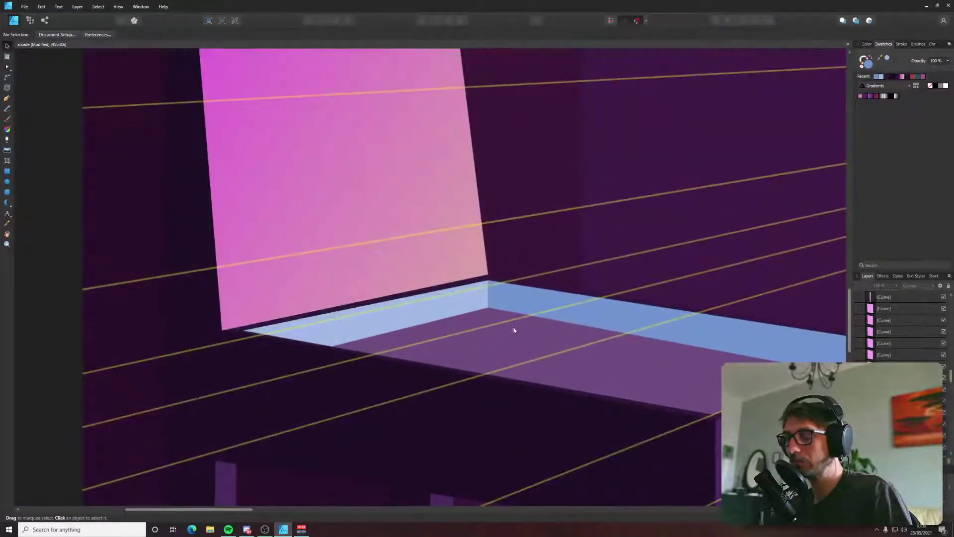
{"action": "left_click", "coordinate": [510, 344]}
{"action": "left_click_drag", "start_coordinate": [535, 322], "coordinate": [387, 307]}
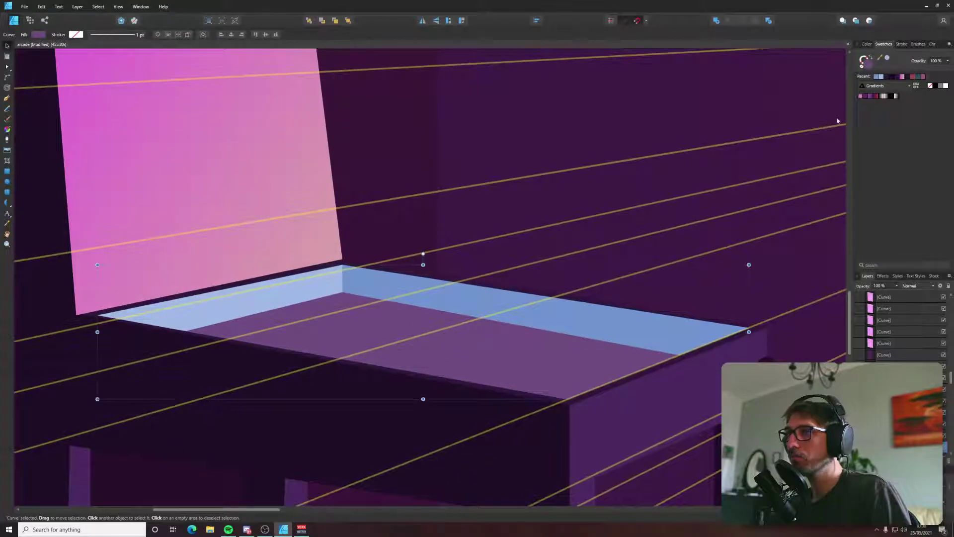
{"action": "double_click", "coordinate": [865, 63]}
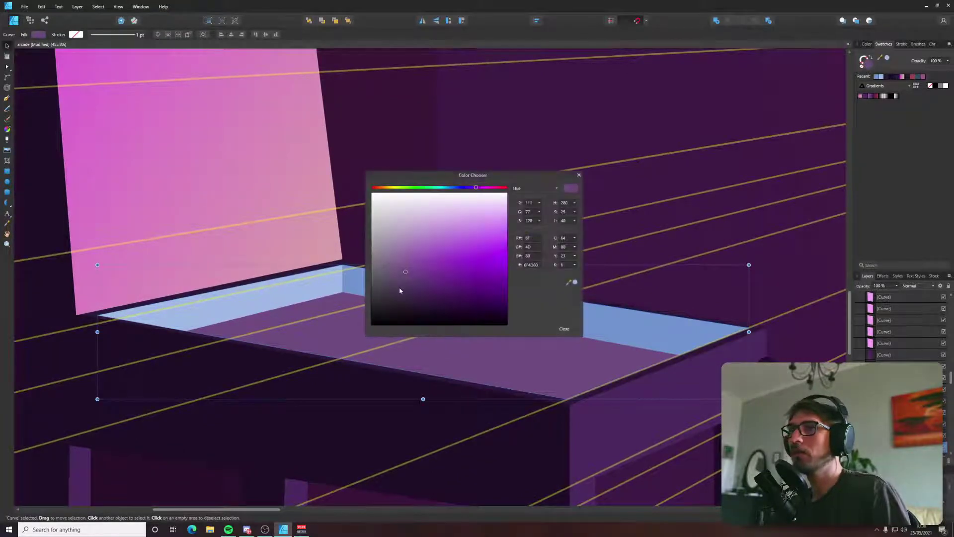
{"action": "left_click_drag", "start_coordinate": [400, 291], "coordinate": [449, 249]}
{"action": "left_click", "coordinate": [564, 328]}
{"action": "scroll", "coordinate": [567, 329], "scroll_direction": "down", "scroll_amount": 5}
{"action": "left_click", "coordinate": [357, 299]}
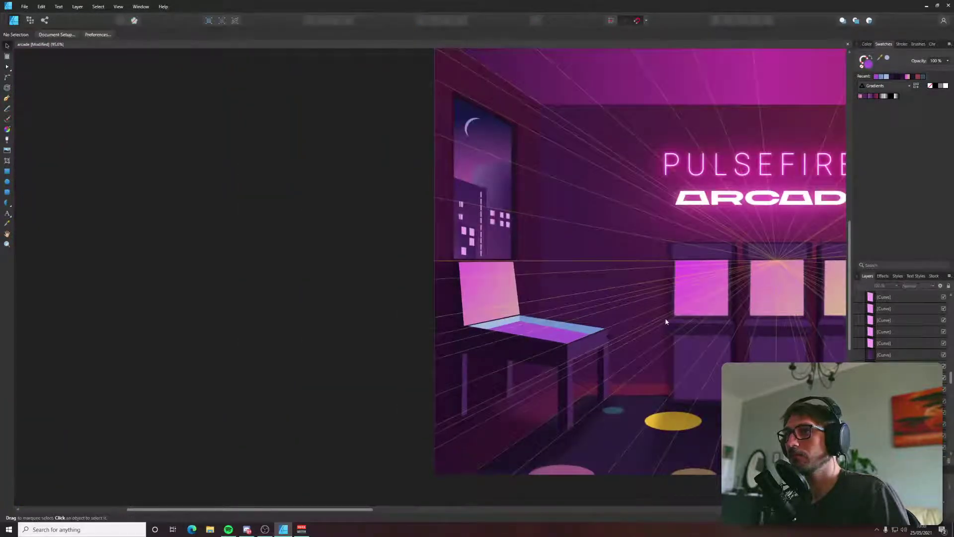
Draw a tall, narrow bright purple ellipse on the table's end panel near its far edge, beside the dark knob circle.
{"action": "scroll", "coordinate": [597, 333], "scroll_direction": "up", "scroll_amount": 3}
{"action": "scroll", "coordinate": [597, 337], "scroll_direction": "up", "scroll_amount": 3}
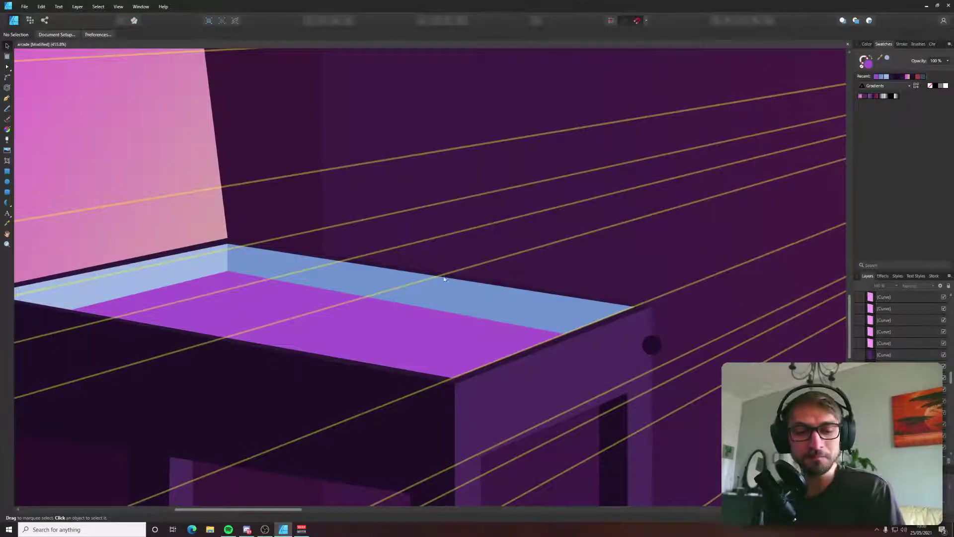
{"action": "scroll", "coordinate": [667, 343], "scroll_direction": "up", "scroll_amount": 4}
{"action": "left_click_drag", "start_coordinate": [638, 359], "coordinate": [660, 367]}
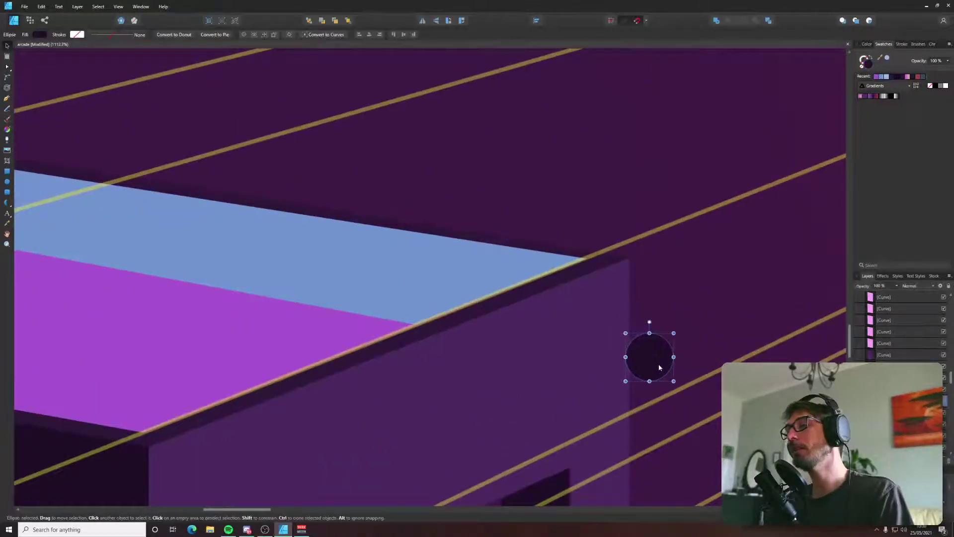
{"action": "left_click", "coordinate": [7, 183]}
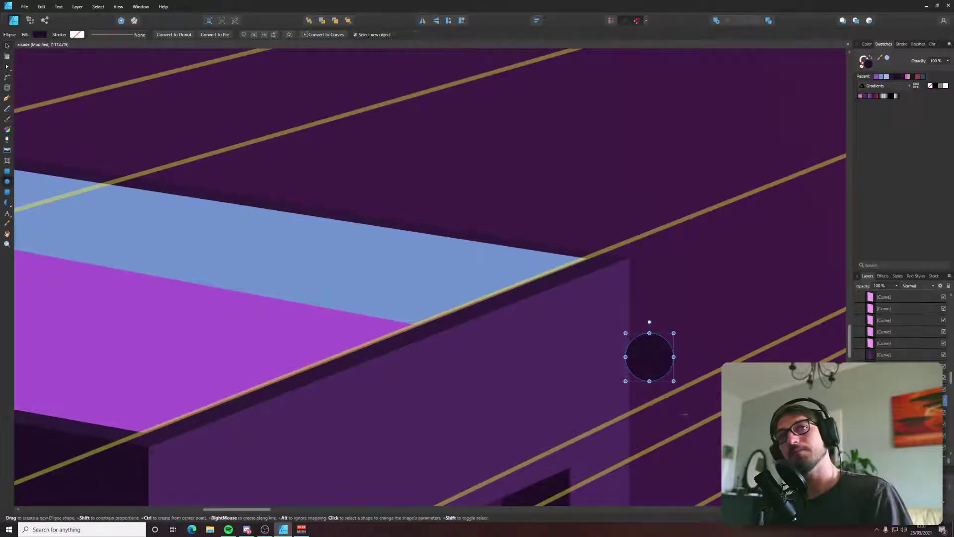
{"action": "left_click_drag", "start_coordinate": [587, 324], "coordinate": [617, 394]}
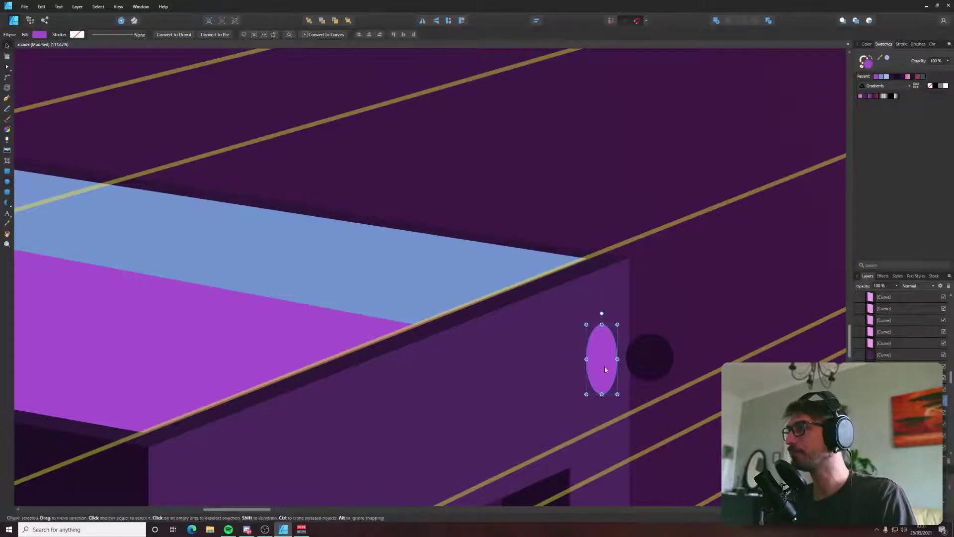
{"action": "scroll", "coordinate": [643, 373], "scroll_direction": "up", "scroll_amount": 3}
{"action": "scroll", "coordinate": [643, 374], "scroll_direction": "up", "scroll_amount": 3}
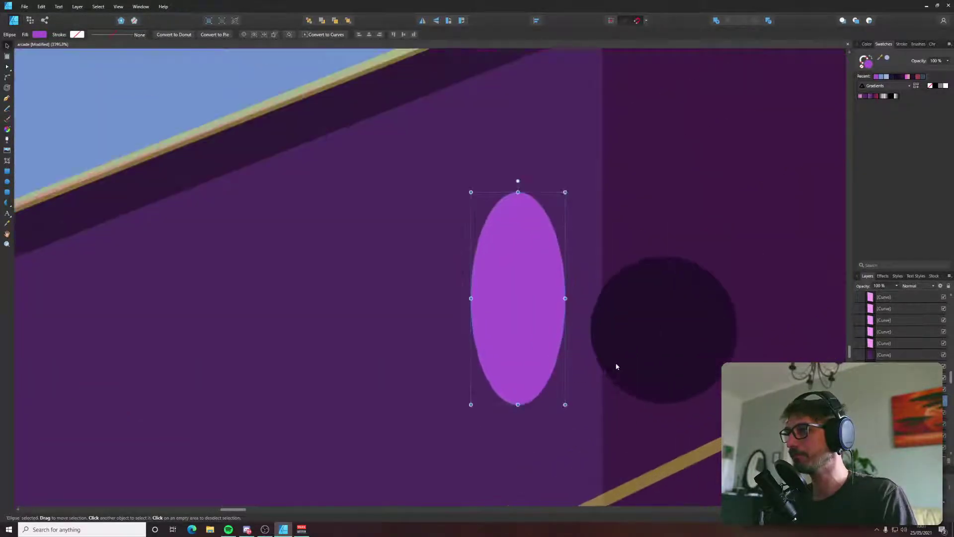
Add a slightly smaller concentric copy of the purple ellipse inside it and fill the copy with a darker purple.
{"action": "key", "text": "p"}
{"action": "key", "text": "m"}
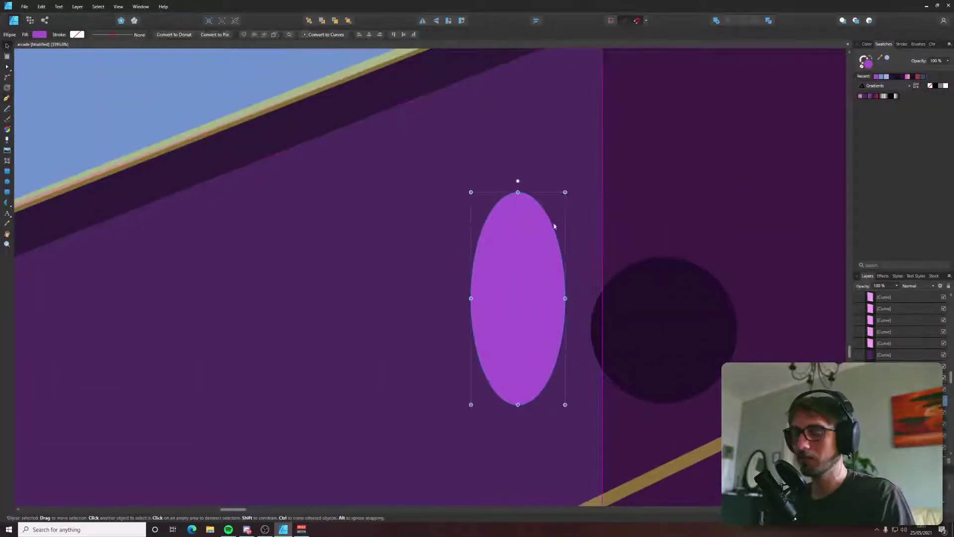
{"action": "left_click_drag", "start_coordinate": [560, 201], "coordinate": [557, 210]}
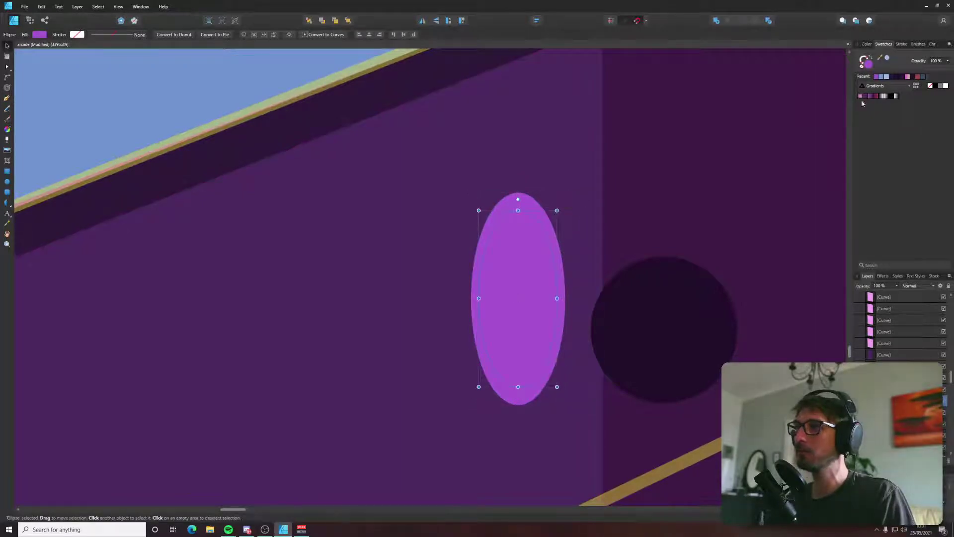
{"action": "double_click", "coordinate": [868, 65]}
{"action": "left_click", "coordinate": [434, 265]}
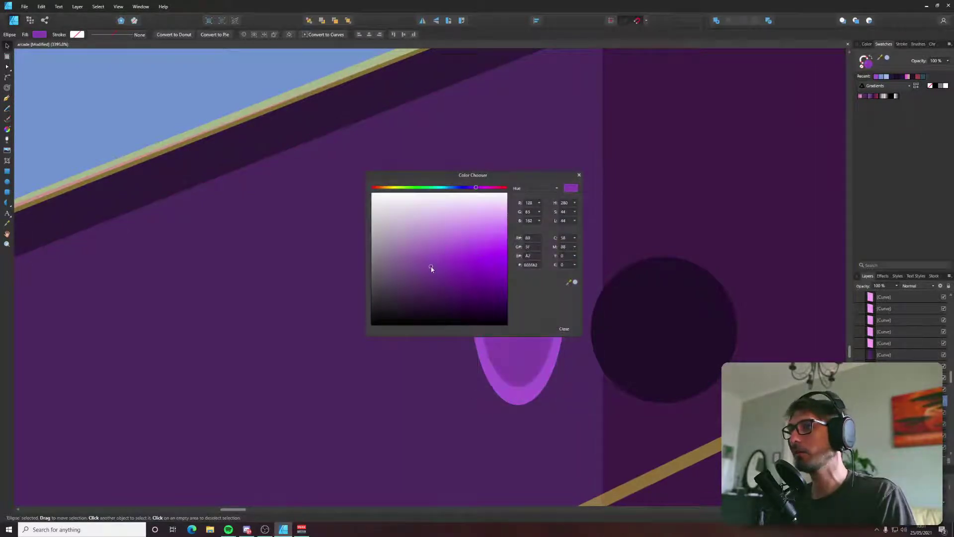
{"action": "left_click", "coordinate": [565, 329]}
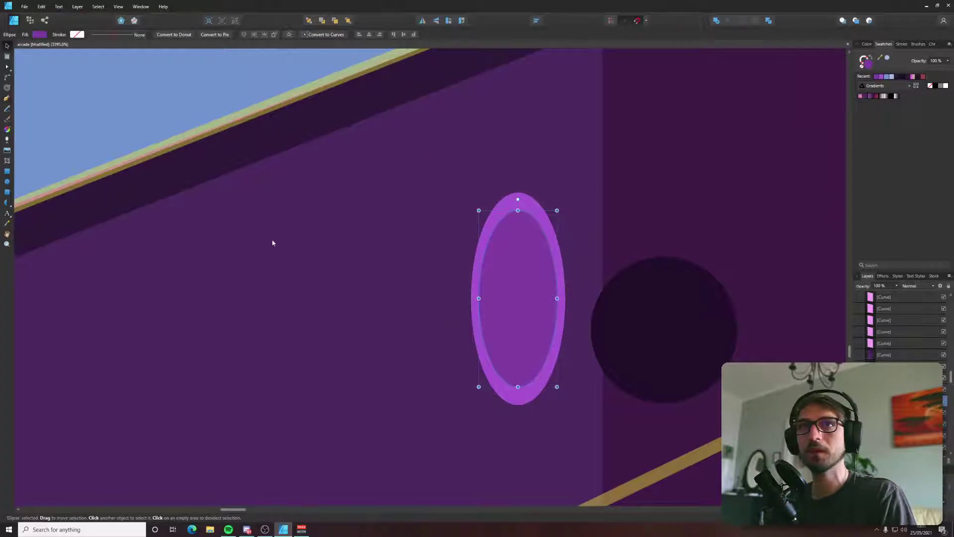
Draw a thin four-sided plunger rod from the ellipse's centre to the dark circle and fill it with the circle's dark purple.
{"action": "key", "text": "p"}
{"action": "left_click", "coordinate": [519, 312]}
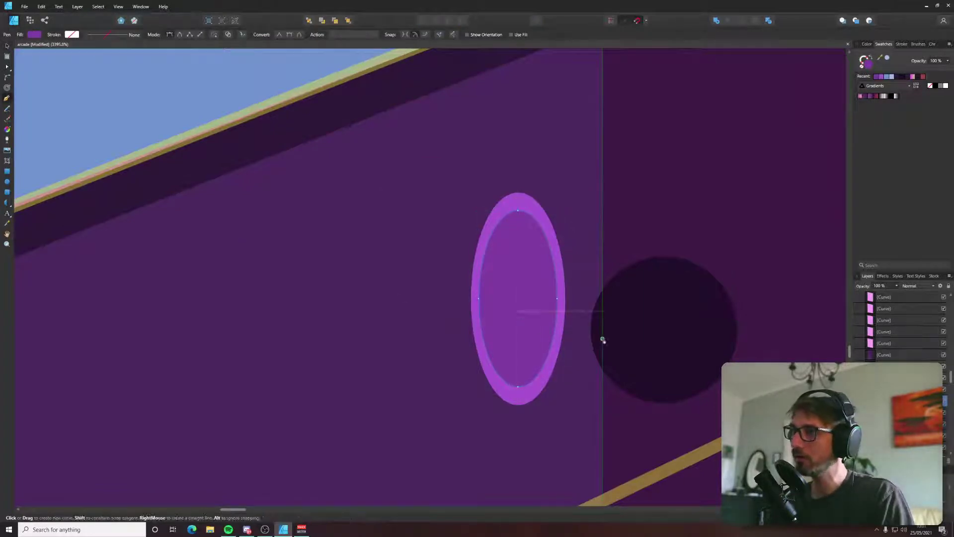
{"action": "left_click_drag", "start_coordinate": [595, 345], "coordinate": [609, 329]}
{"action": "left_click", "coordinate": [518, 287]}
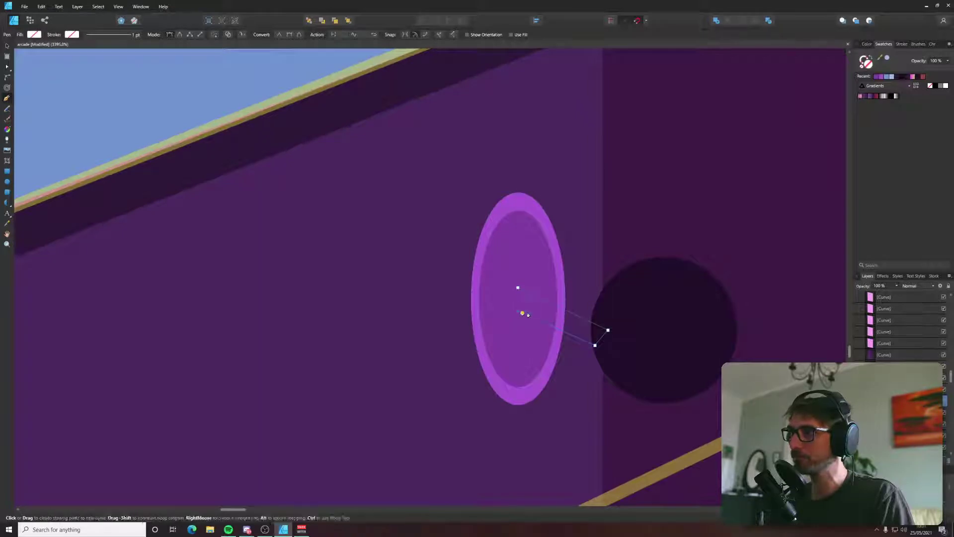
{"action": "key", "text": "a"}
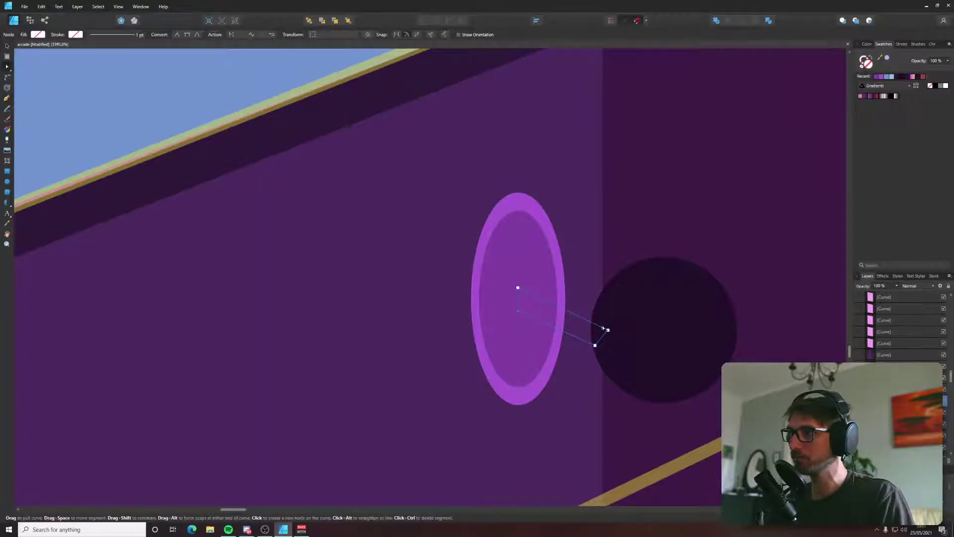
{"action": "left_click", "coordinate": [889, 58]}
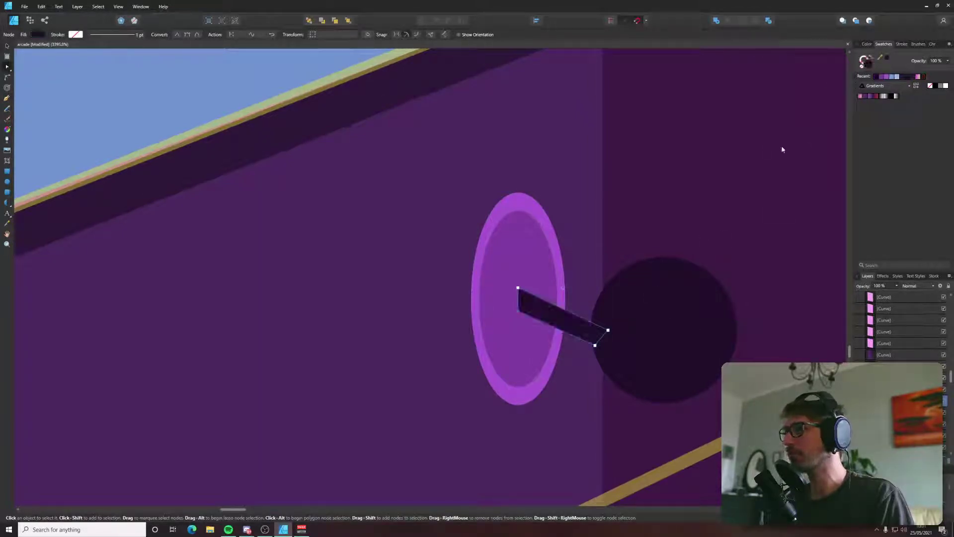
Move the dark knob circle closer to the ellipses and slightly lower, over the rod's outer end.
{"action": "key", "text": "v"}
{"action": "left_click_drag", "start_coordinate": [701, 305], "coordinate": [674, 336]}
{"action": "scroll", "coordinate": [661, 339], "scroll_direction": "down", "scroll_amount": 5}
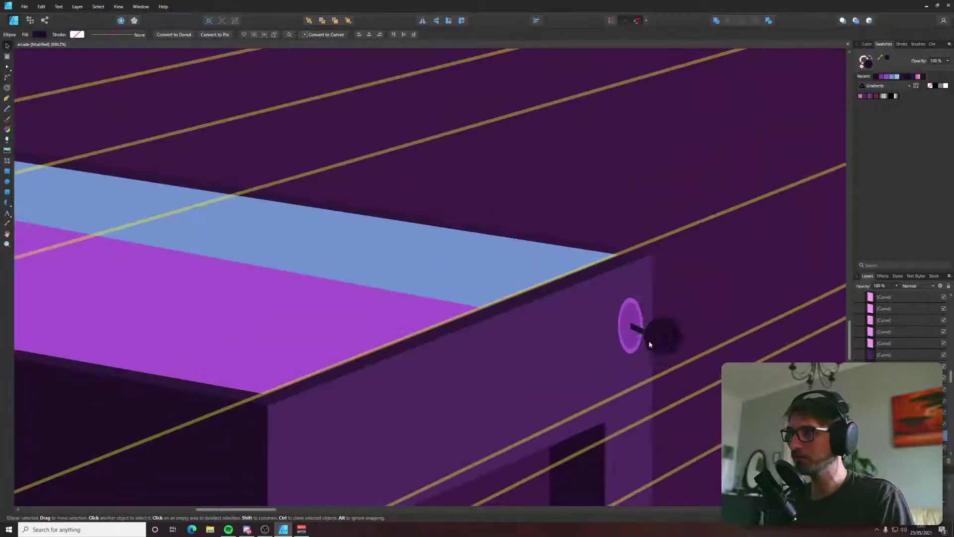
Shift the two corner points at the rod's knob end upward so the rod slopes less steeply.
{"action": "scroll", "coordinate": [642, 326], "scroll_direction": "up", "scroll_amount": 8}
{"action": "left_click", "coordinate": [577, 242]}
{"action": "key", "text": "a"}
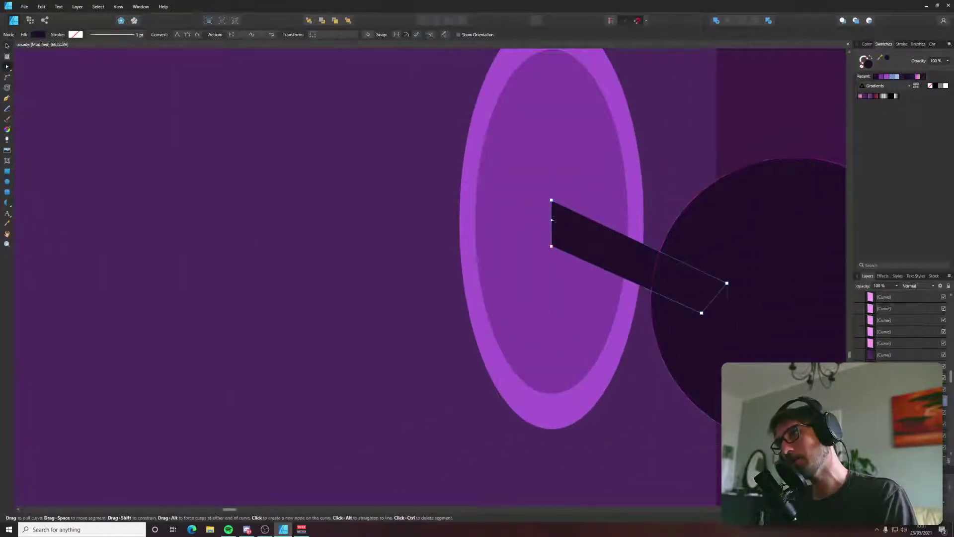
{"action": "scroll", "coordinate": [675, 261], "scroll_direction": "down", "scroll_amount": 5}
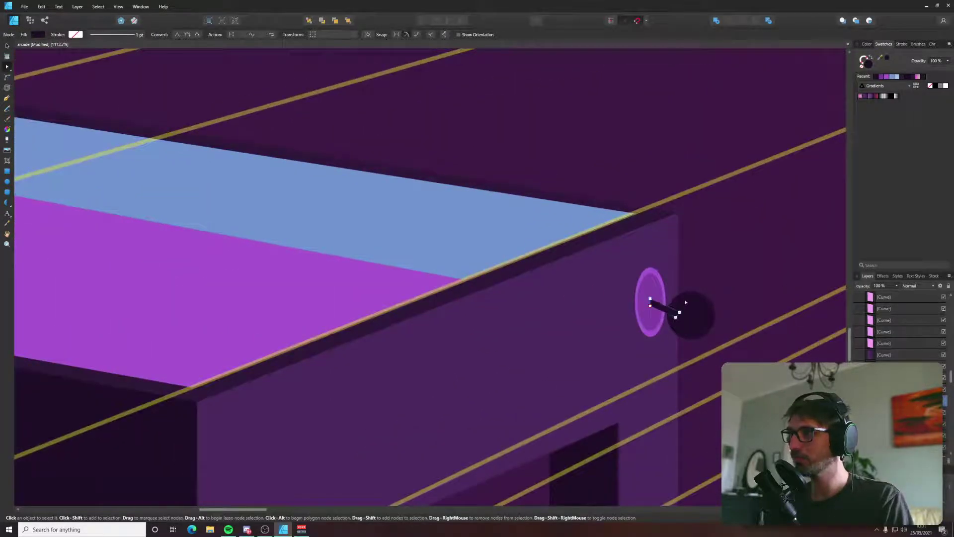
{"action": "mouse_move", "coordinate": [685, 302]}
{"action": "left_mouse_down"}
{"action": "mouse_move", "coordinate": [670, 319]}
{"action": "mouse_move", "coordinate": [678, 311]}
{"action": "left_mouse_up"}
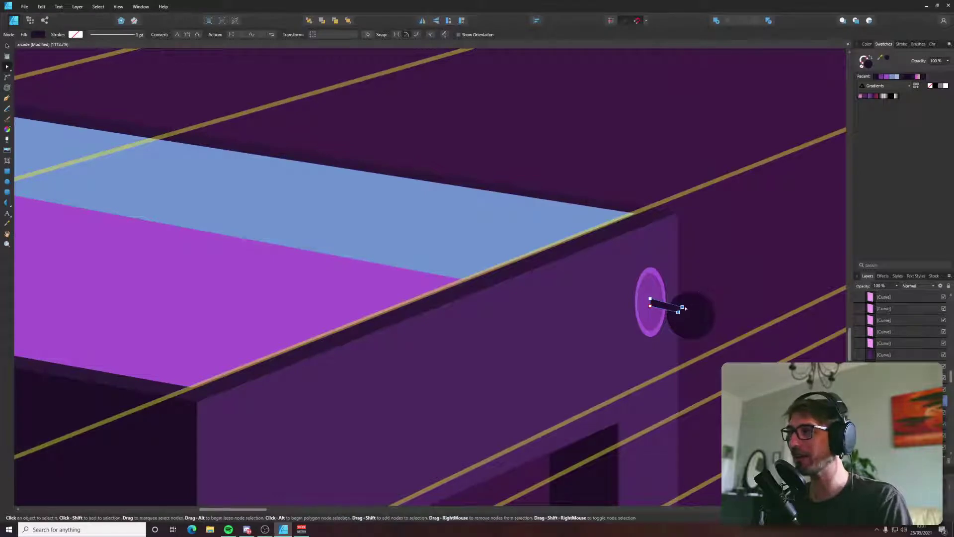
{"action": "left_click_drag", "start_coordinate": [682, 308], "coordinate": [682, 309]}
Bulge the rod's inner end outward into a curve and round its two corners with the Corner tool.
{"action": "scroll", "coordinate": [682, 309], "scroll_direction": "up", "scroll_amount": 6}
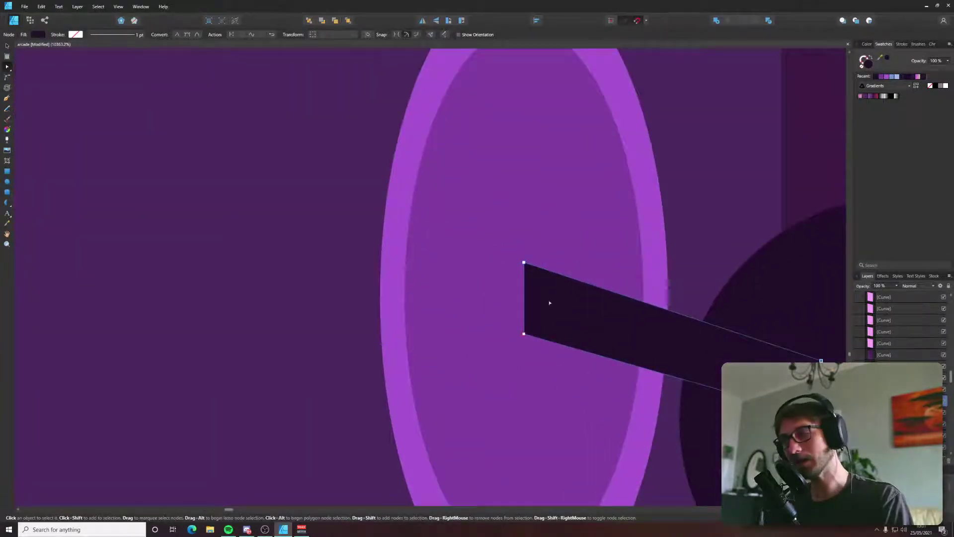
{"action": "left_click_drag", "start_coordinate": [523, 305], "coordinate": [504, 304]}
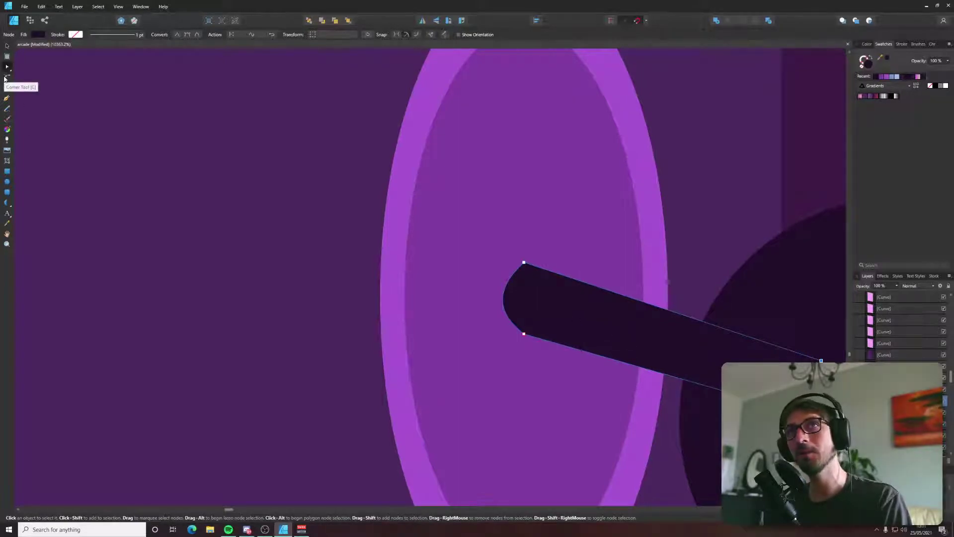
{"action": "left_click", "coordinate": [7, 77]}
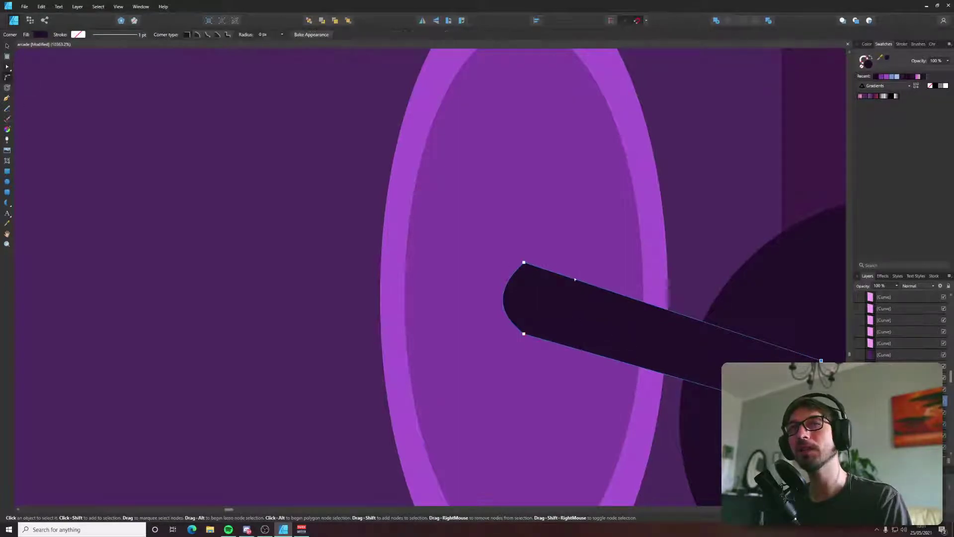
{"action": "left_click", "coordinate": [524, 267]}
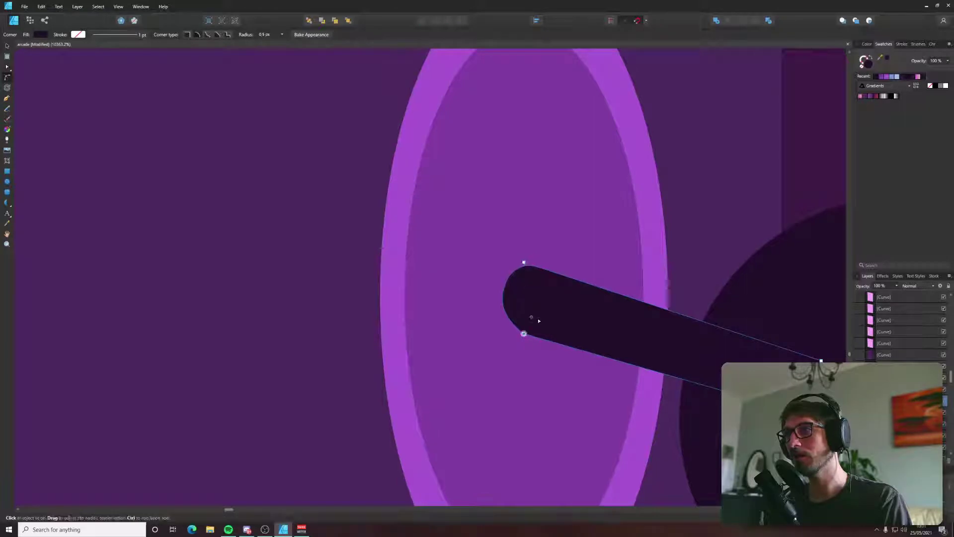
{"action": "left_click_drag", "start_coordinate": [531, 317], "coordinate": [533, 309]}
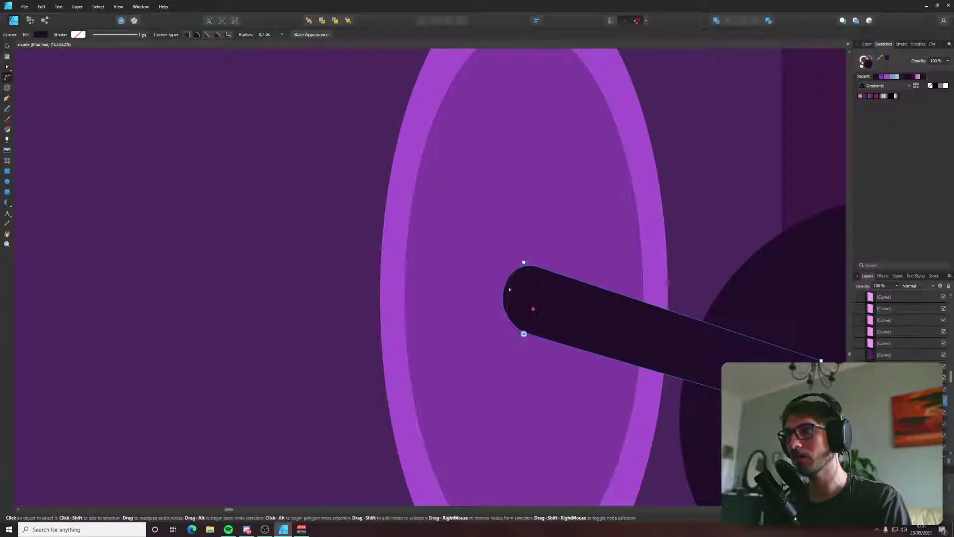
Nudge the dark knob circle up and closer to the ellipses to suit the rod's new slope, and deselect it.
{"action": "left_click", "coordinate": [8, 47]}
{"action": "scroll", "coordinate": [639, 308], "scroll_direction": "down", "scroll_amount": 8}
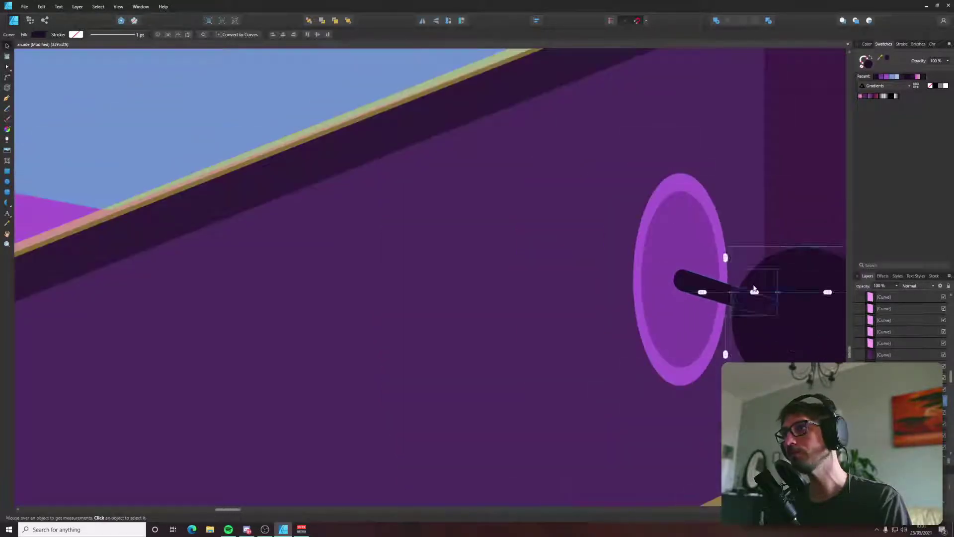
{"action": "left_click", "coordinate": [639, 308]}
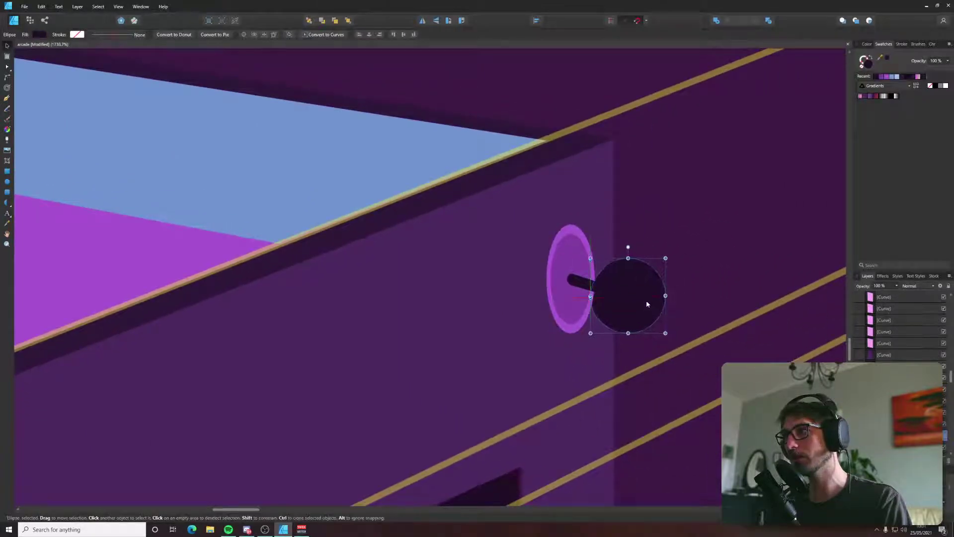
{"action": "scroll", "coordinate": [651, 296], "scroll_direction": "down", "scroll_amount": 3}
{"action": "scroll", "coordinate": [651, 296], "scroll_direction": "down", "scroll_amount": 10}
{"action": "left_click", "coordinate": [222, 292]}
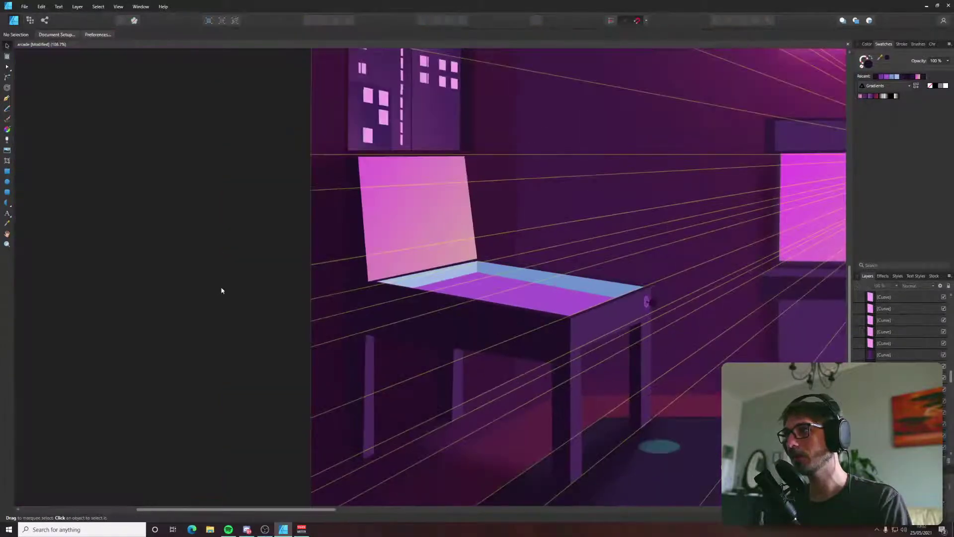
Raise the rod's outer end slightly, nudge the dark knob circle against the ellipse's edge to match, and deselect it.
{"action": "scroll", "coordinate": [740, 333], "scroll_direction": "up", "scroll_amount": 7}
{"action": "scroll", "coordinate": [600, 296], "scroll_direction": "up", "scroll_amount": 6}
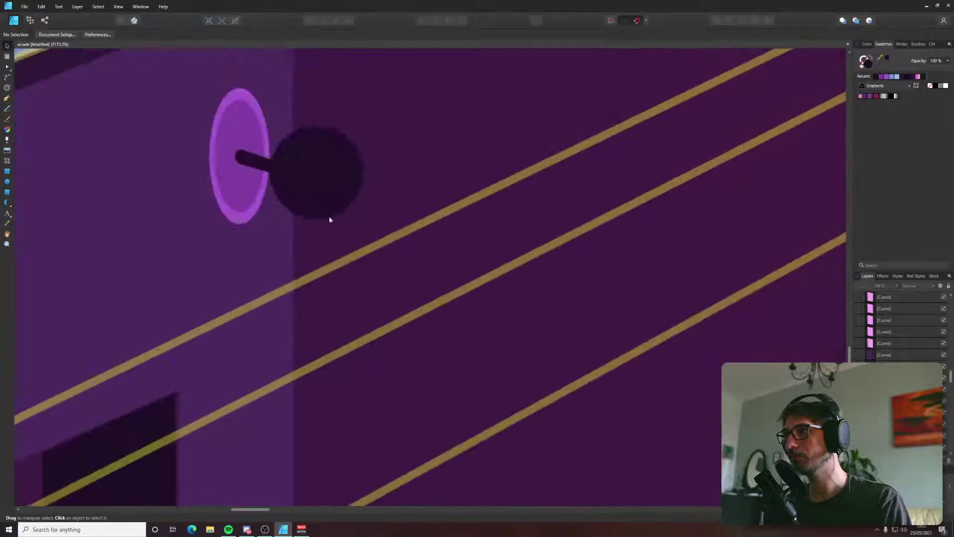
{"action": "key", "text": "a"}
{"action": "left_click", "coordinate": [255, 168]}
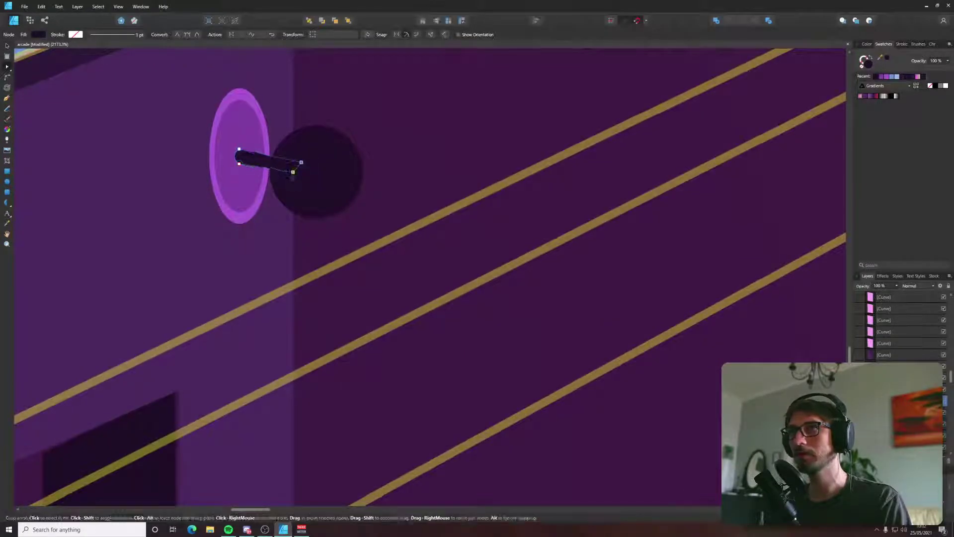
{"action": "key", "text": "v"}
{"action": "left_click", "coordinate": [336, 173]}
{"action": "mouse_move", "coordinate": [337, 177]}
{"action": "left_mouse_down"}
{"action": "mouse_move", "coordinate": [330, 185]}
{"action": "mouse_move", "coordinate": [333, 174]}
{"action": "left_mouse_up"}
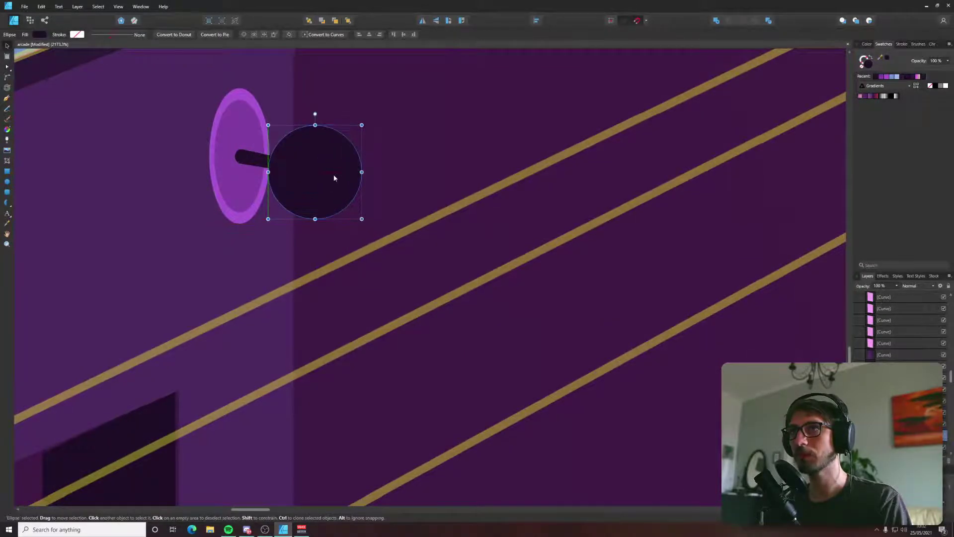
{"action": "scroll", "coordinate": [338, 185], "scroll_direction": "down", "scroll_amount": 10}
{"action": "left_click", "coordinate": [53, 233]}
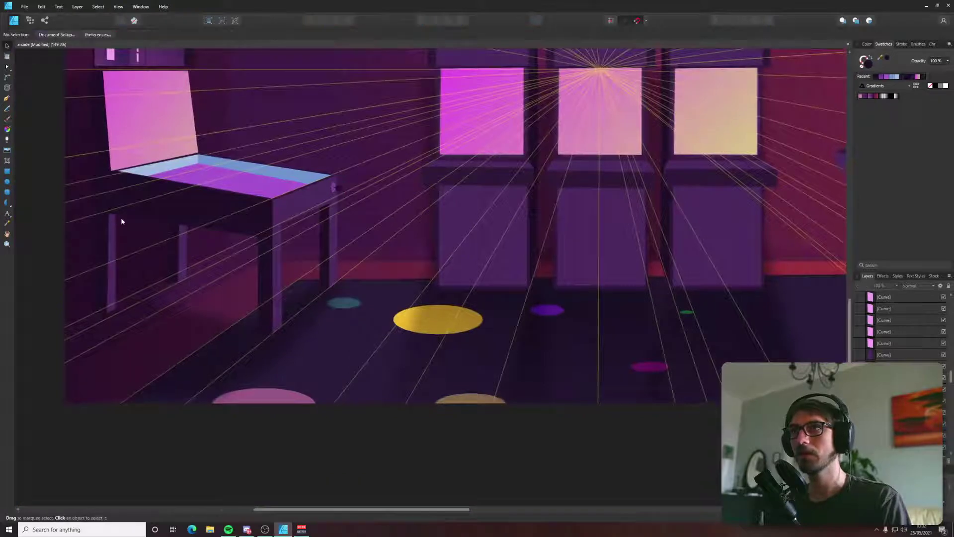
{"action": "scroll", "coordinate": [120, 217], "scroll_direction": "down", "scroll_amount": 5}
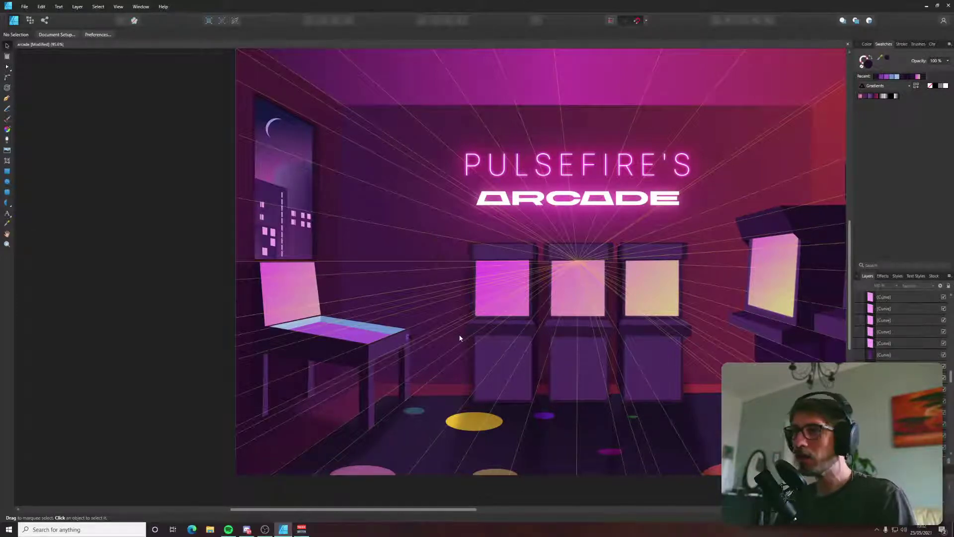
{"action": "scroll", "coordinate": [408, 337], "scroll_direction": "up", "scroll_amount": 6}
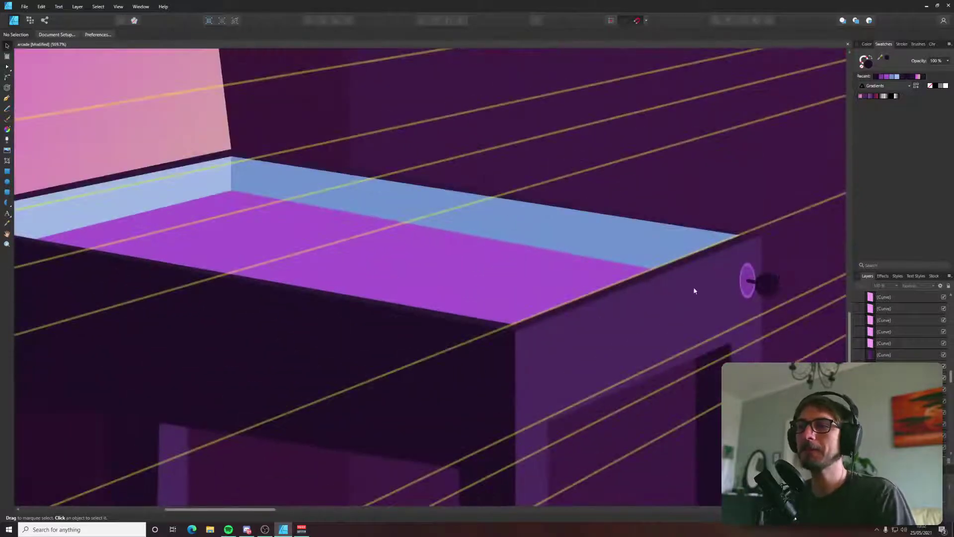
Lower the near bottom corner point of the table's end panel slightly to follow the perspective guide, and deselect the panel.
{"action": "scroll", "coordinate": [493, 284], "scroll_direction": "right", "scroll_amount": 2}
{"action": "scroll", "coordinate": [499, 269], "scroll_direction": "down", "scroll_amount": 2}
{"action": "scroll", "coordinate": [499, 269], "scroll_direction": "right", "scroll_amount": 2}
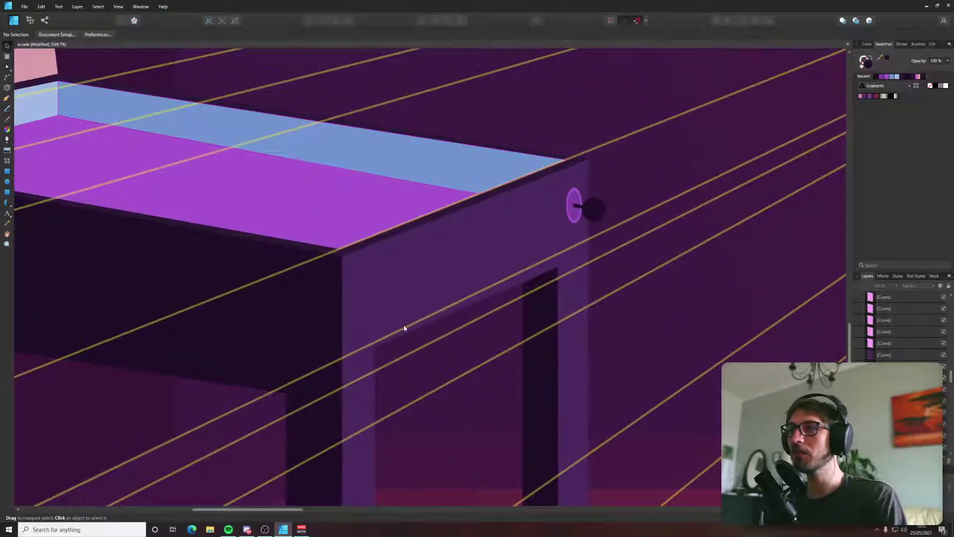
{"action": "scroll", "coordinate": [404, 328], "scroll_direction": "down", "scroll_amount": 1}
{"action": "left_click", "coordinate": [374, 275]}
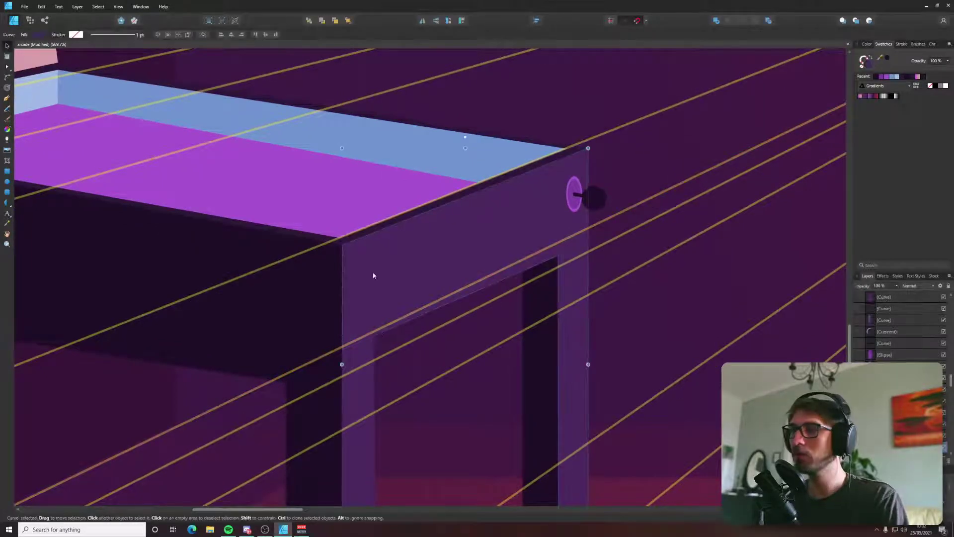
{"action": "key", "text": "a"}
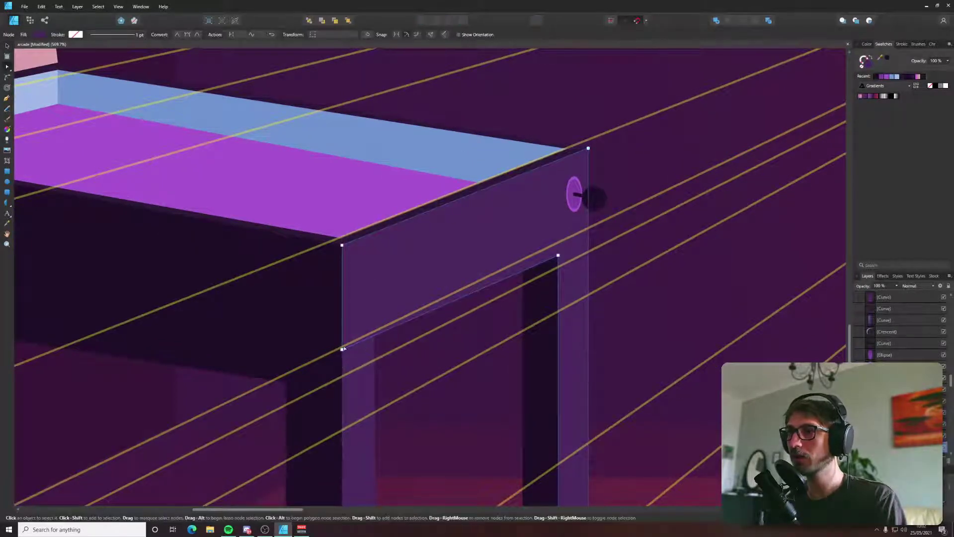
{"action": "left_click_drag", "start_coordinate": [342, 350], "coordinate": [342, 357]}
{"action": "scroll", "coordinate": [342, 360], "scroll_direction": "down", "scroll_amount": 6}
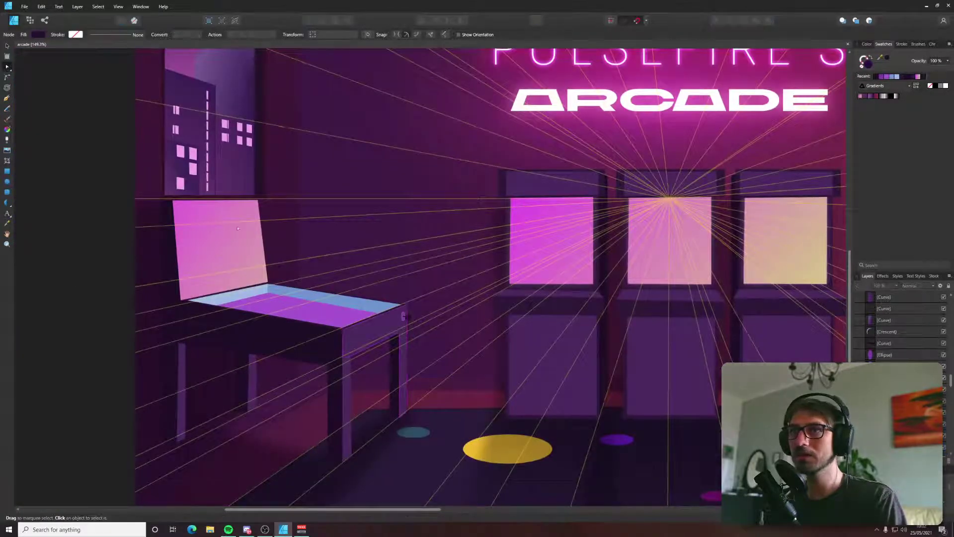
Draw a small ellipse near the far end of the purple playfield and flatten it to about half its height.
{"action": "scroll", "coordinate": [249, 311], "scroll_direction": "up", "scroll_amount": 6}
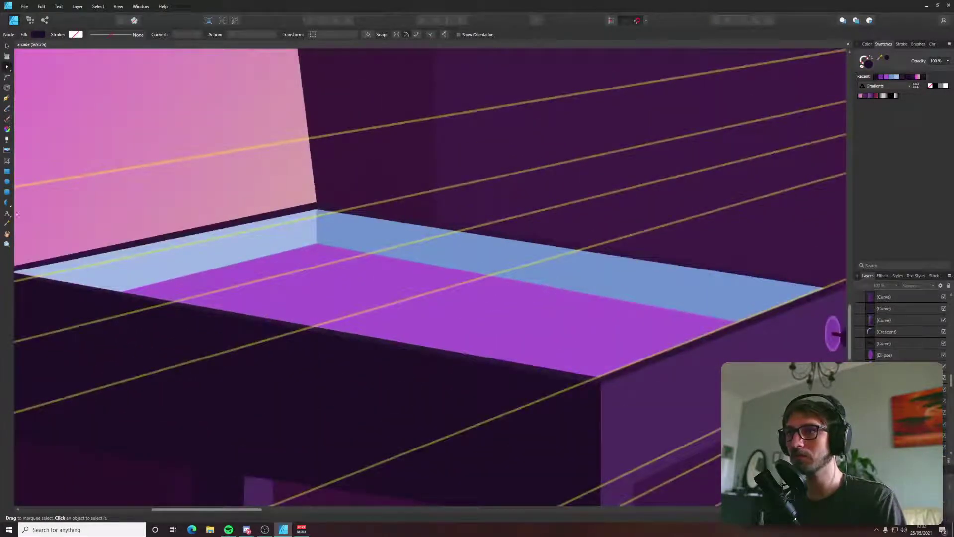
{"action": "left_click", "coordinate": [8, 182]}
{"action": "left_click_drag", "start_coordinate": [342, 266], "coordinate": [386, 311]}
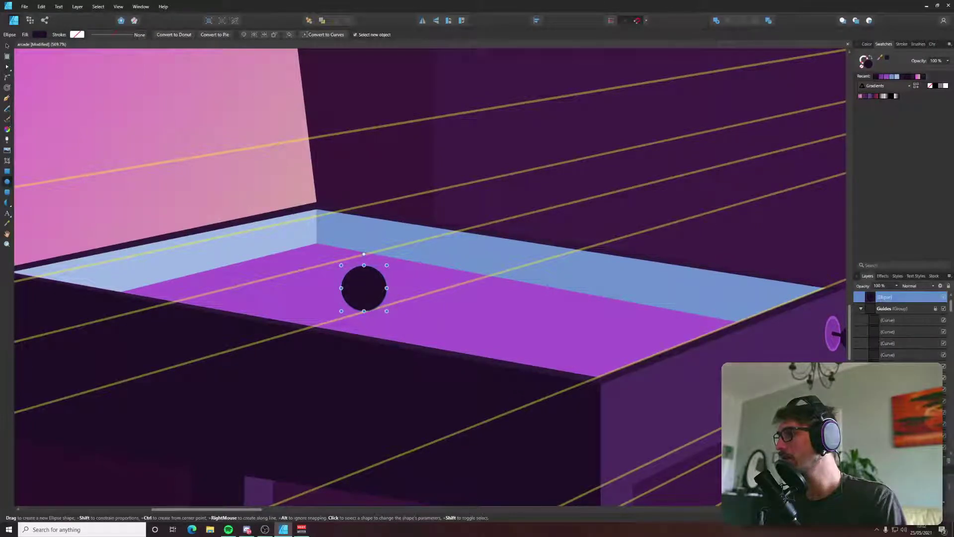
{"action": "left_click_drag", "start_coordinate": [364, 311], "coordinate": [353, 289]}
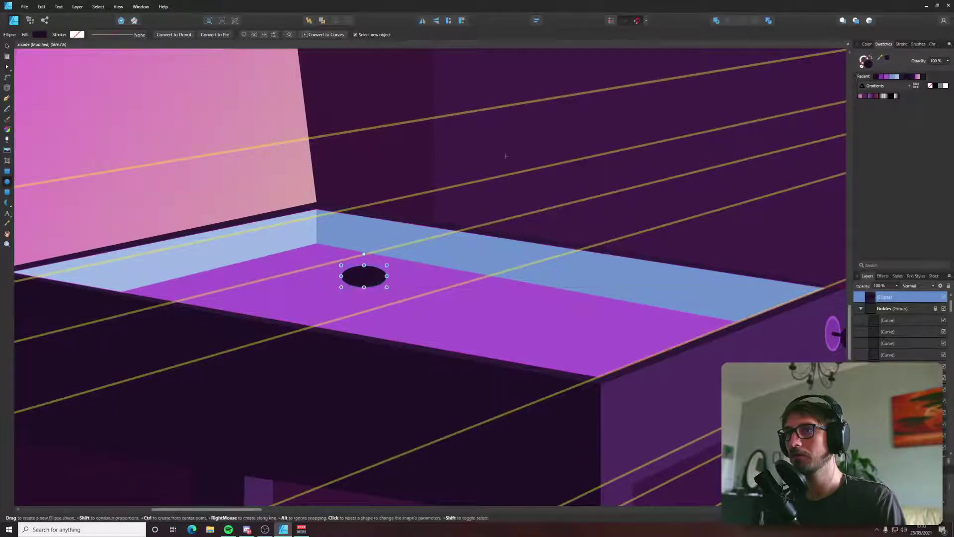
Recolour the small ellipse on the playfield to a bright turquoise.
{"action": "left_click", "coordinate": [39, 35]}
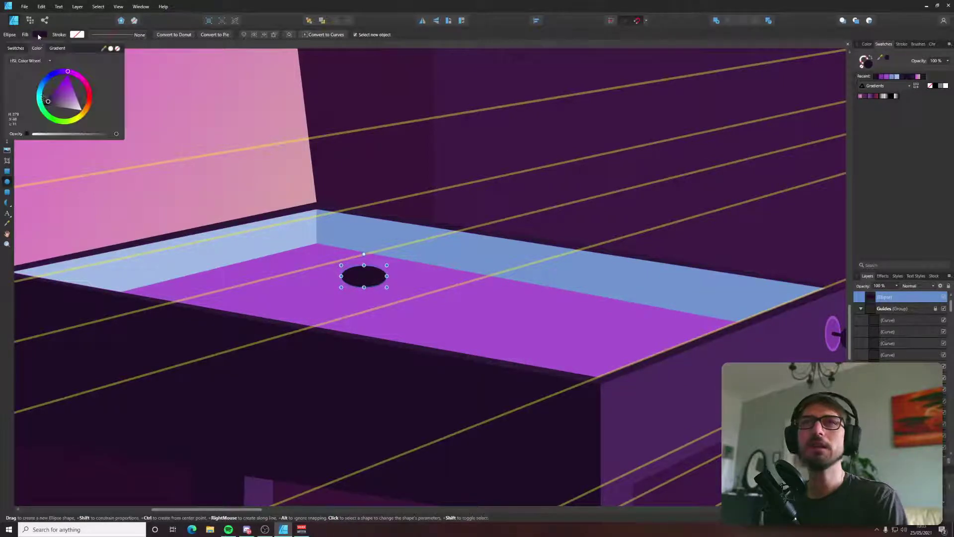
{"action": "left_click", "coordinate": [54, 73]}
{"action": "left_click", "coordinate": [63, 92]}
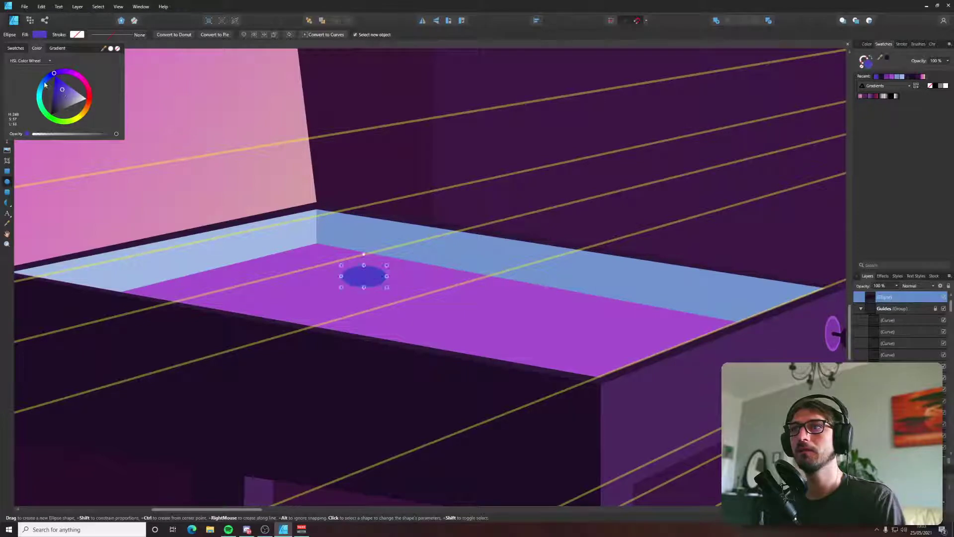
{"action": "left_click_drag", "start_coordinate": [44, 81], "coordinate": [44, 94]}
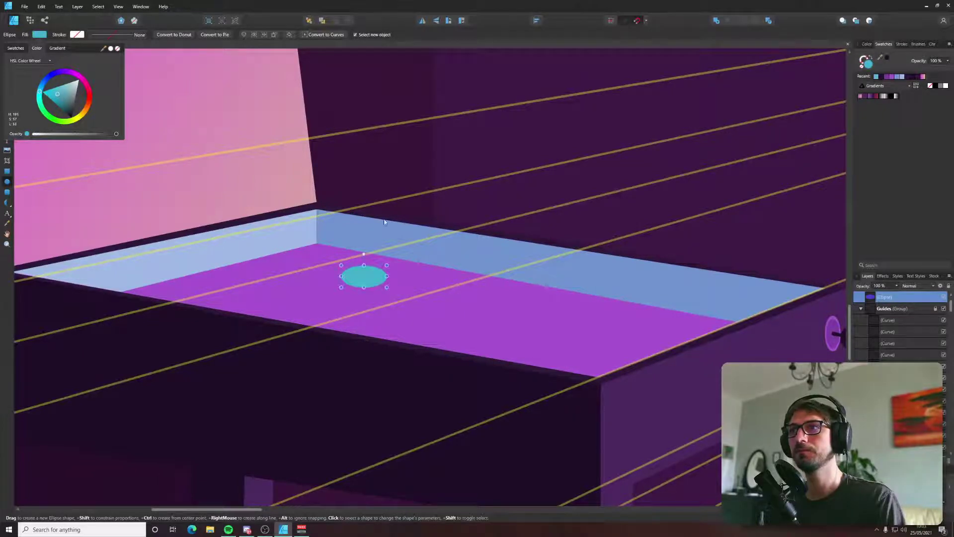
Draw a closed dome shape with the Pen tool, arching over the ellipse and spanning its two side points.
{"action": "scroll", "coordinate": [384, 222], "scroll_direction": "up", "scroll_amount": 3}
{"action": "key", "text": "p"}
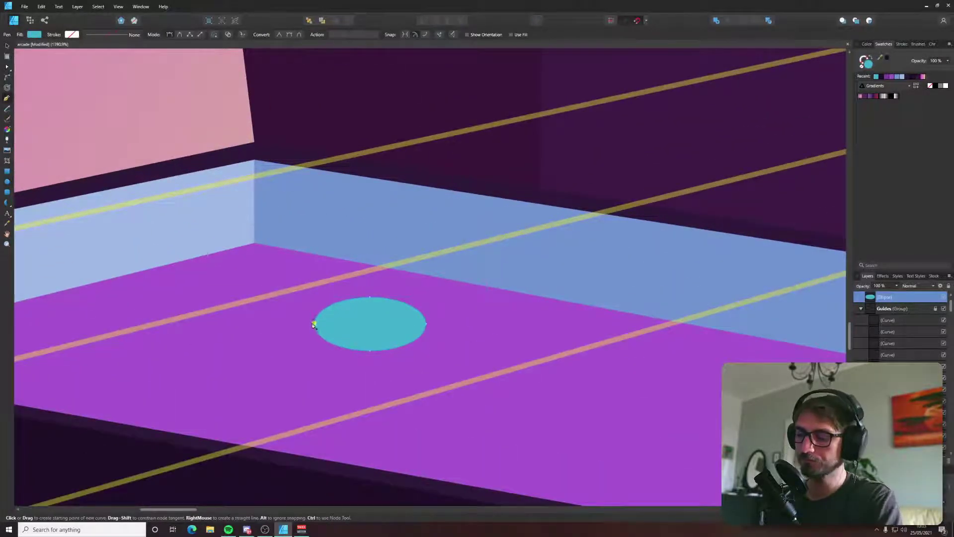
{"action": "left_click", "coordinate": [314, 325]}
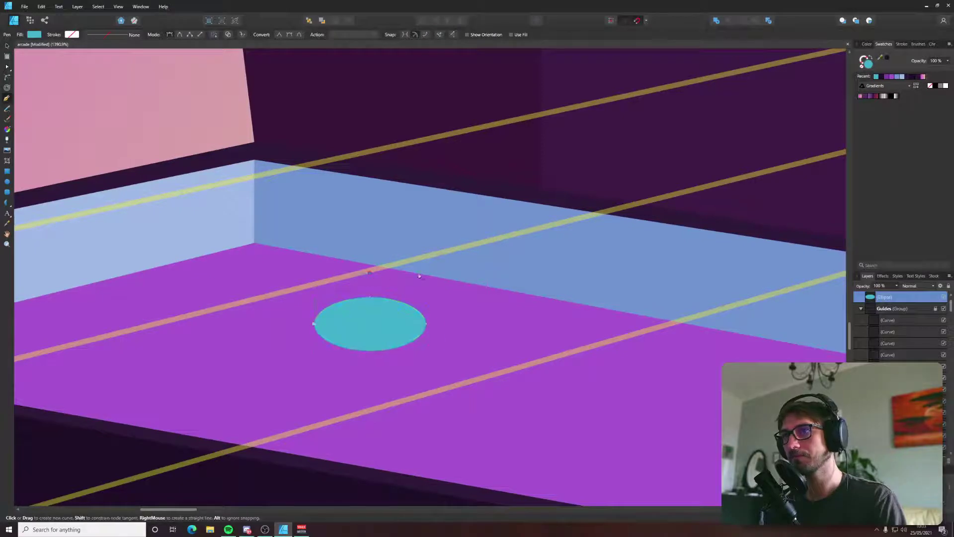
{"action": "left_click", "coordinate": [426, 323]}
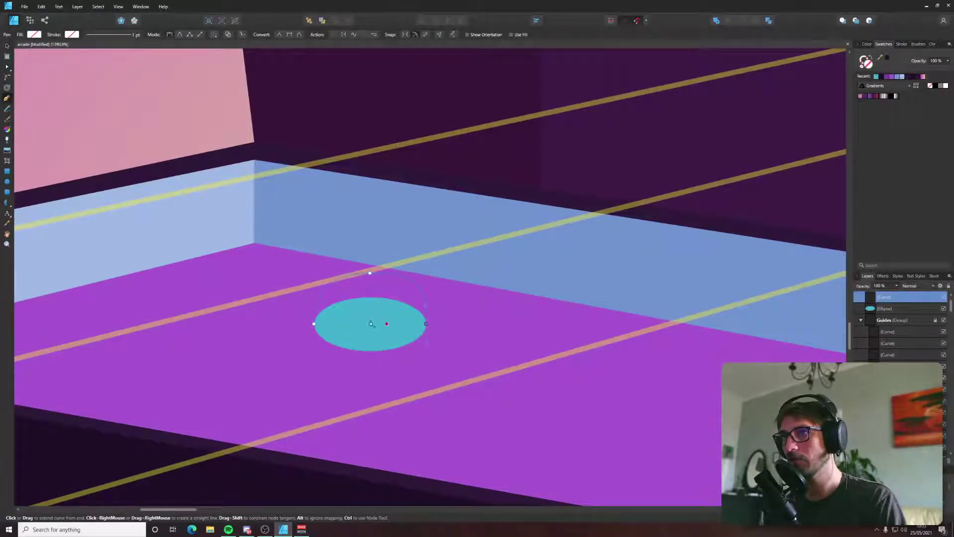
{"action": "left_click", "coordinate": [314, 323]}
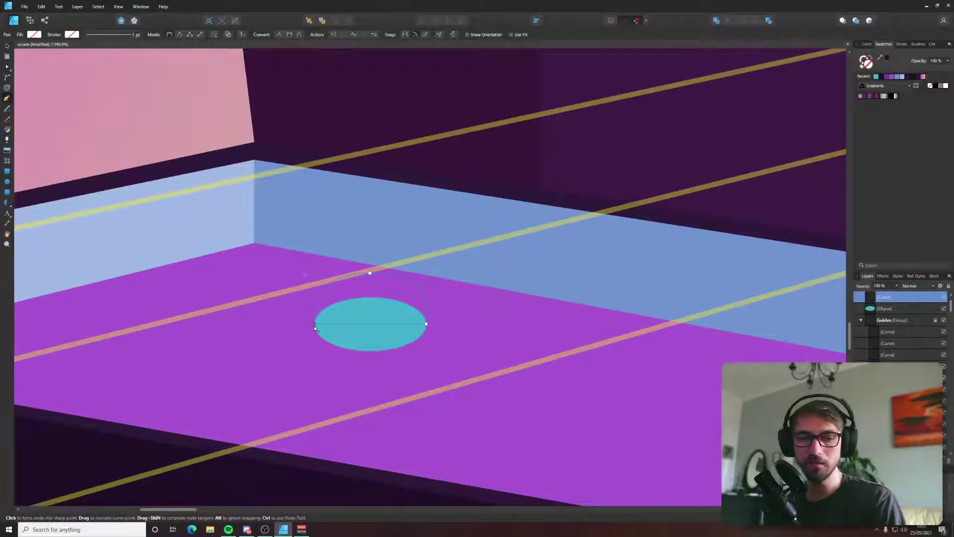
{"action": "scroll", "coordinate": [328, 318], "scroll_direction": "up", "scroll_amount": 6}
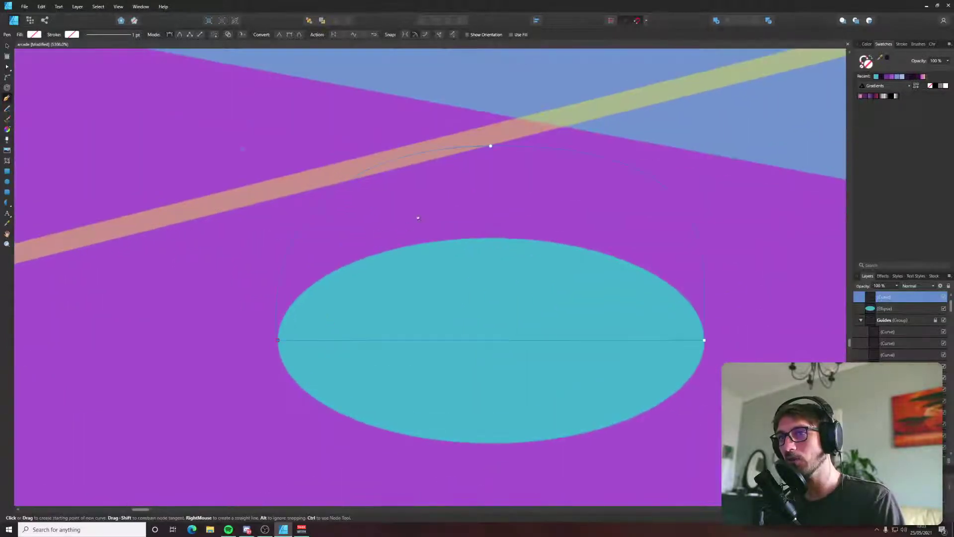
{"action": "key", "text": "a"}
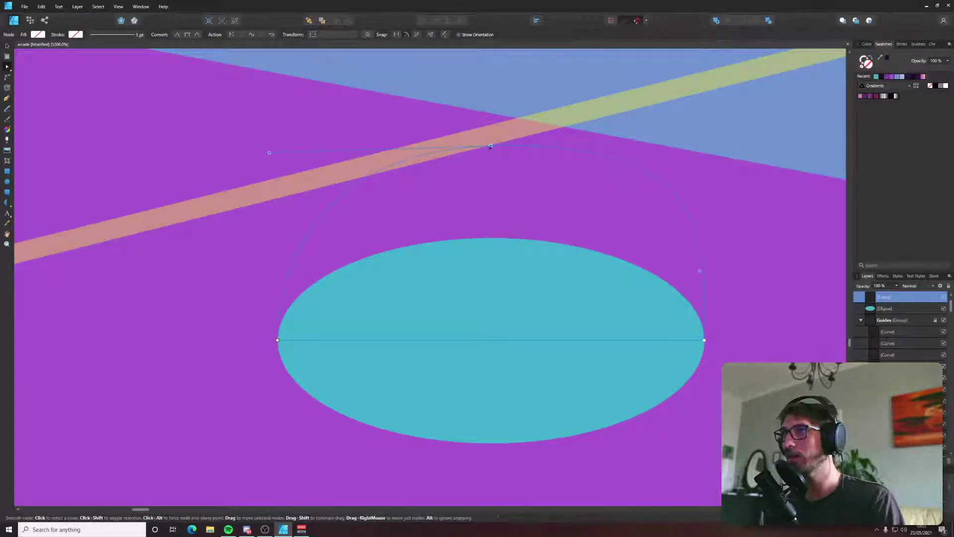
{"action": "left_click", "coordinate": [490, 147]}
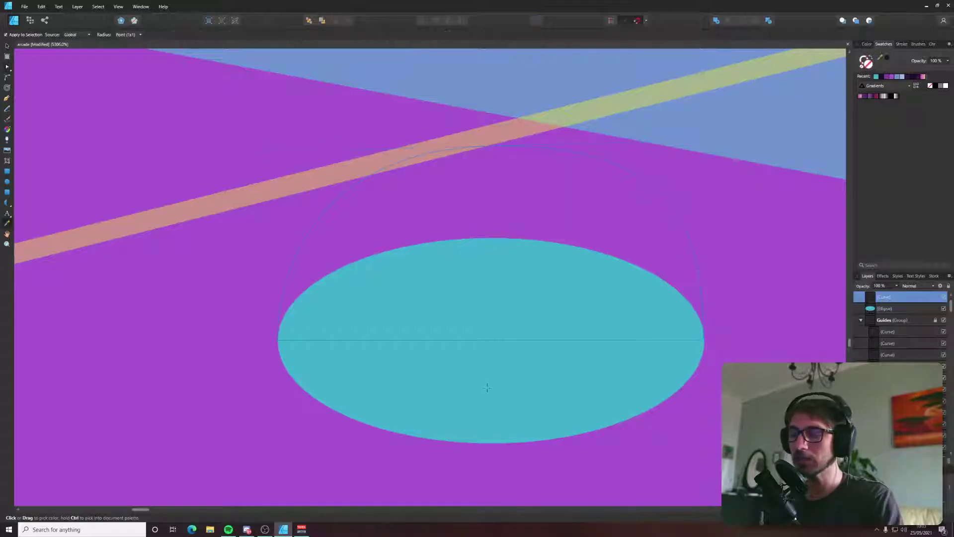
Fill the dome with the ellipse's turquoise and merge the two shapes into one curve with the Add operation.
{"action": "key", "text": "ctrl+shift+v"}
{"action": "key", "text": "v"}
{"action": "left_click", "coordinate": [433, 368], "text": "shift"}
{"action": "scroll", "coordinate": [445, 366], "scroll_direction": "down", "scroll_amount": 5}
{"action": "scroll", "coordinate": [444, 366], "scroll_direction": "down", "scroll_amount": 1}
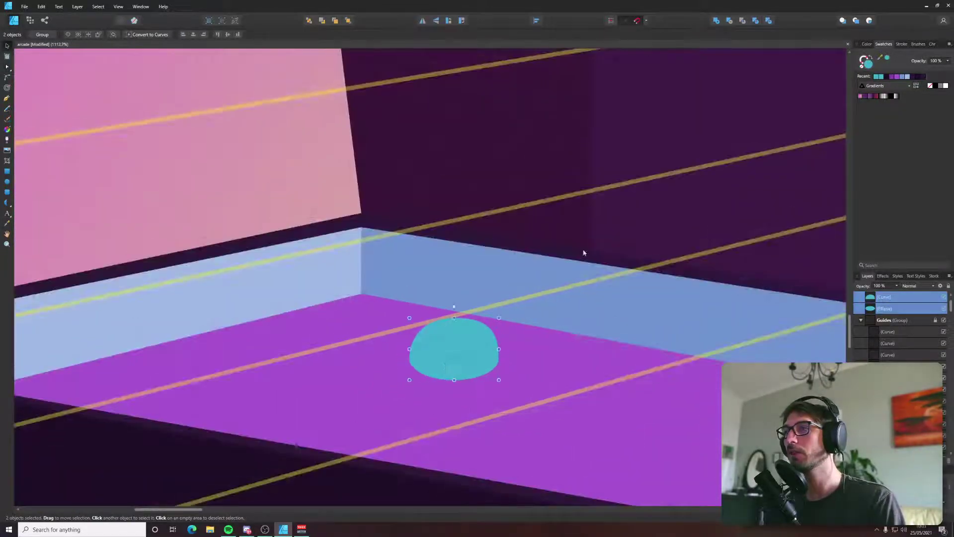
{"action": "left_click", "coordinate": [717, 21]}
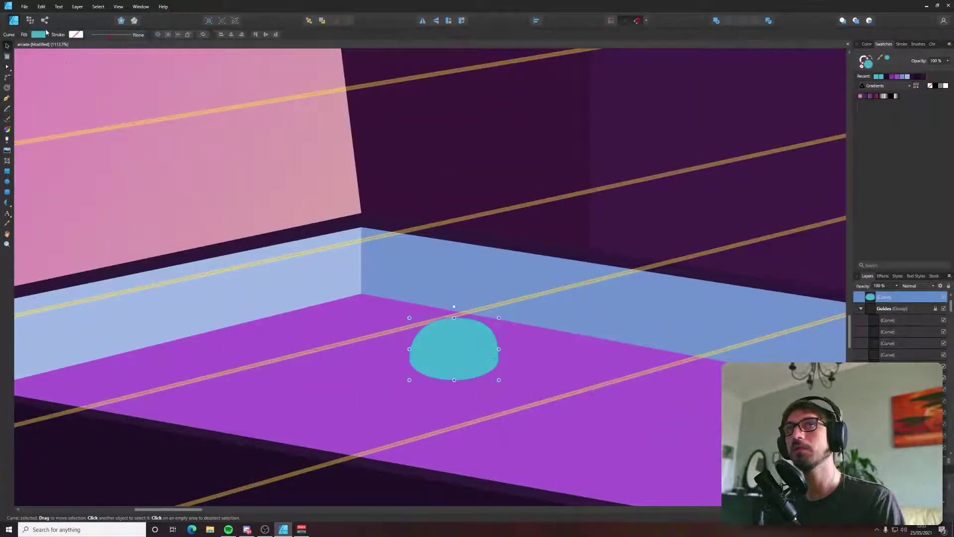
Give the merged dome a linear gradient running from saturated blue above to turquoise at its base.
{"action": "left_click", "coordinate": [42, 34]}
{"action": "left_click", "coordinate": [57, 48]}
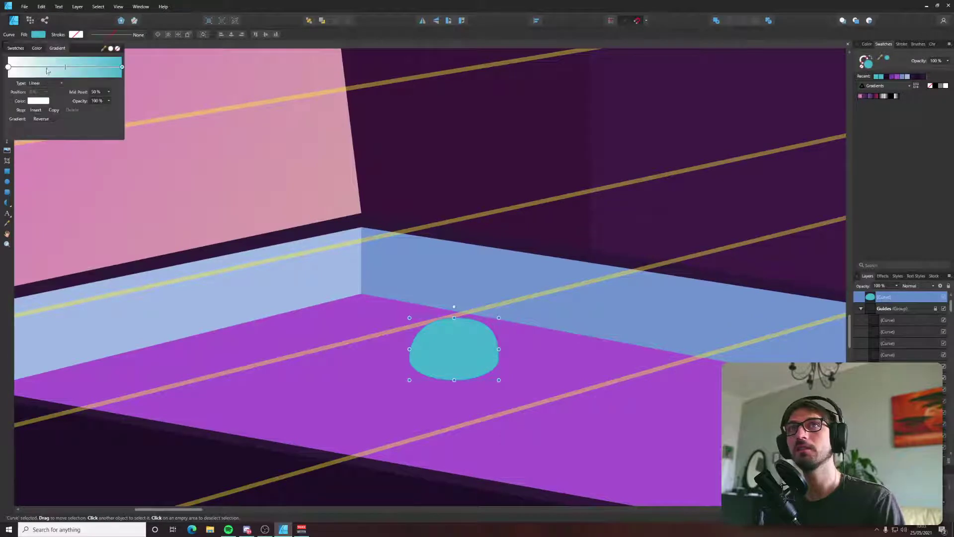
{"action": "left_click", "coordinate": [33, 101]}
{"action": "left_click_drag", "start_coordinate": [37, 133], "coordinate": [46, 127]}
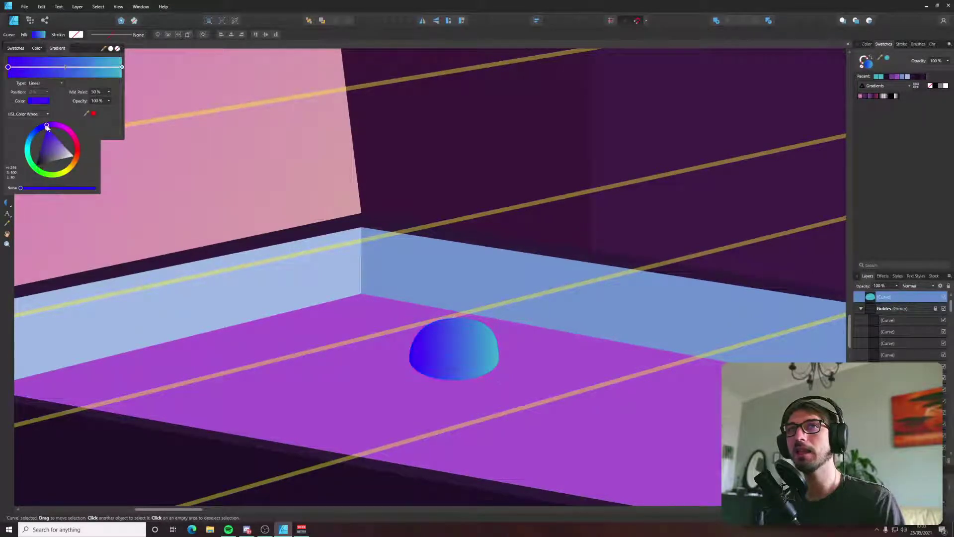
{"action": "key", "text": "g"}
{"action": "left_click_drag", "start_coordinate": [448, 283], "coordinate": [456, 372]}
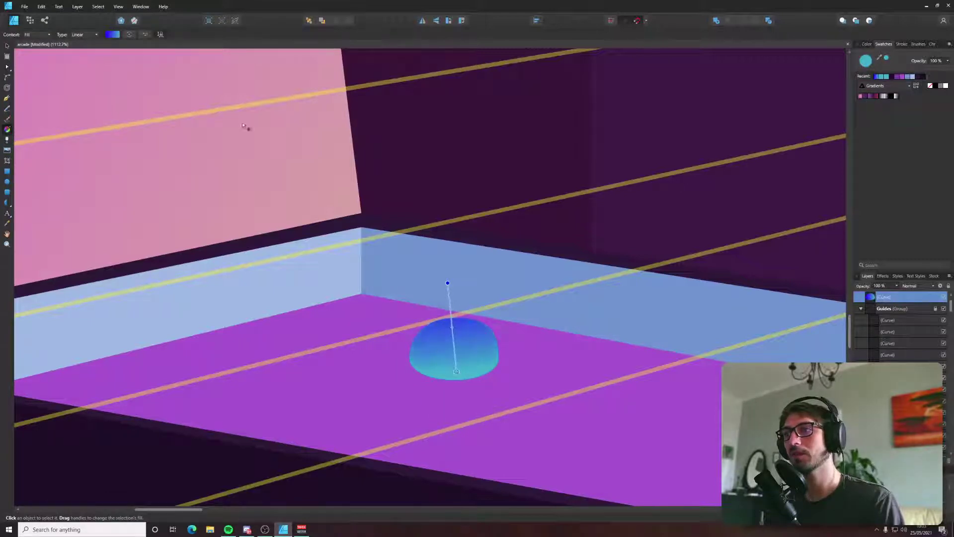
Change the dome's gradient type to Radial, extend its turquoise end to the bottom edge, and deselect the dome.
{"action": "left_click", "coordinate": [83, 36]}
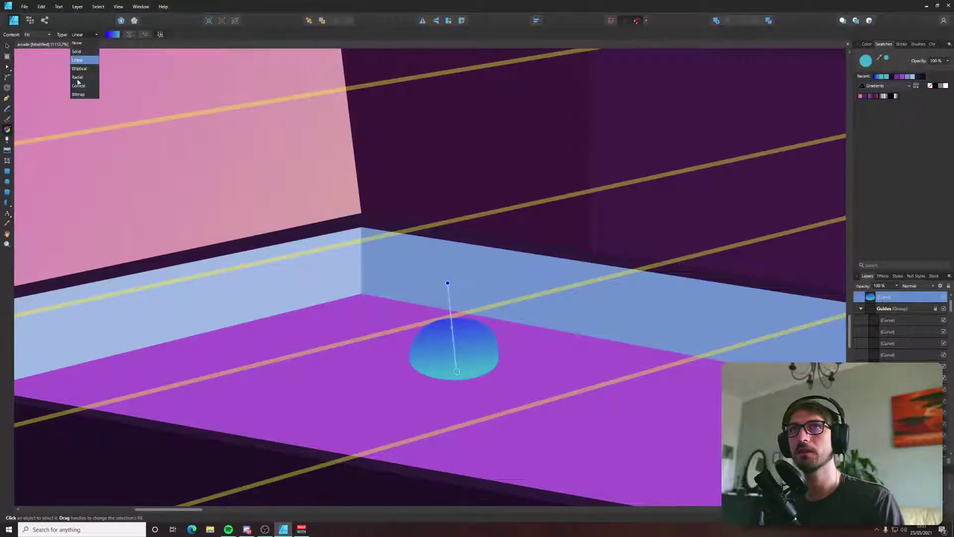
{"action": "left_click", "coordinate": [78, 77]}
{"action": "left_click_drag", "start_coordinate": [456, 371], "coordinate": [459, 381]}
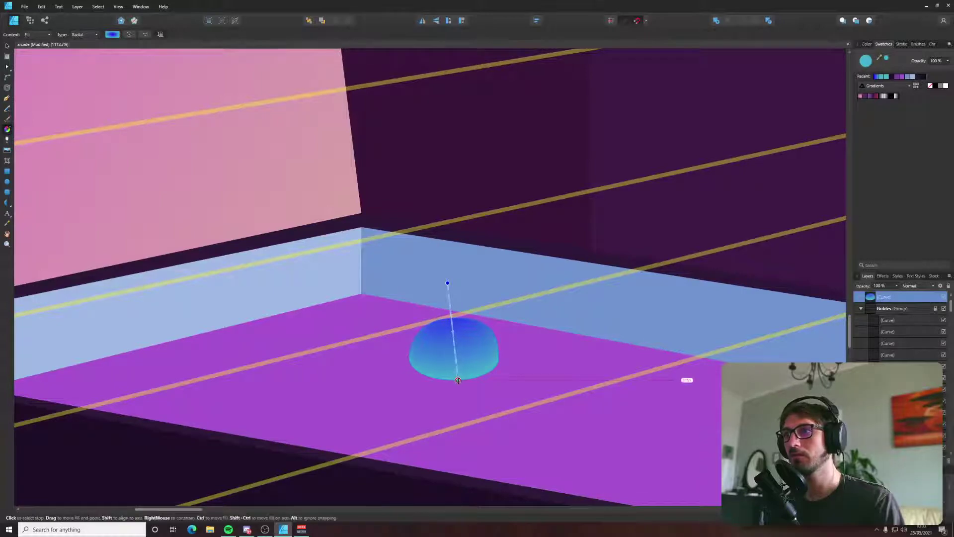
{"action": "scroll", "coordinate": [458, 380], "scroll_direction": "down", "scroll_amount": 5}
{"action": "left_click", "coordinate": [185, 378]}
Duplicate the blue dome bumper across the playfield to make a set of three.
{"action": "scroll", "coordinate": [439, 400], "scroll_direction": "up", "scroll_amount": 4}
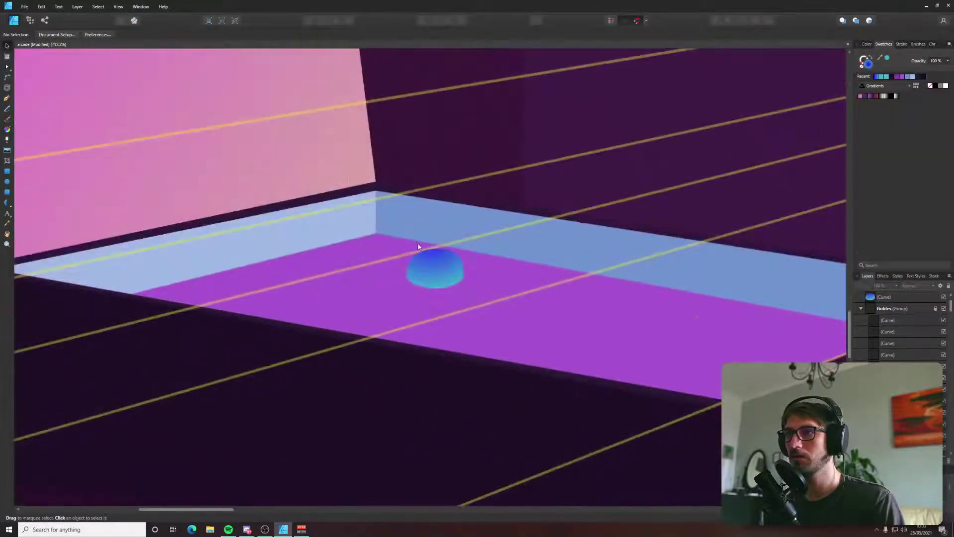
{"action": "left_click", "coordinate": [418, 247]}
{"action": "left_click_drag", "start_coordinate": [423, 253], "coordinate": [357, 297]}
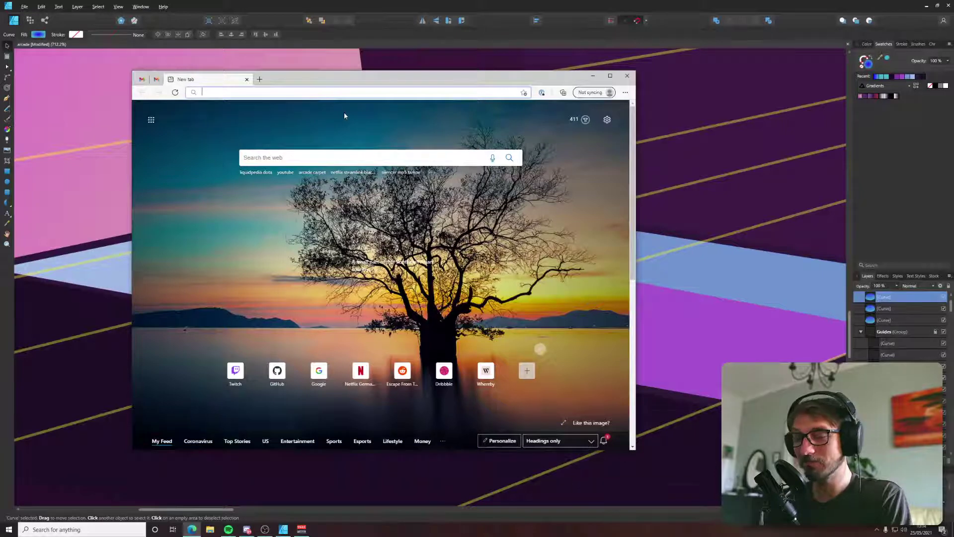
Switch to the Edge browser, search the web for "pinball" and show the image results.
{"action": "type", "text": "pinp"}
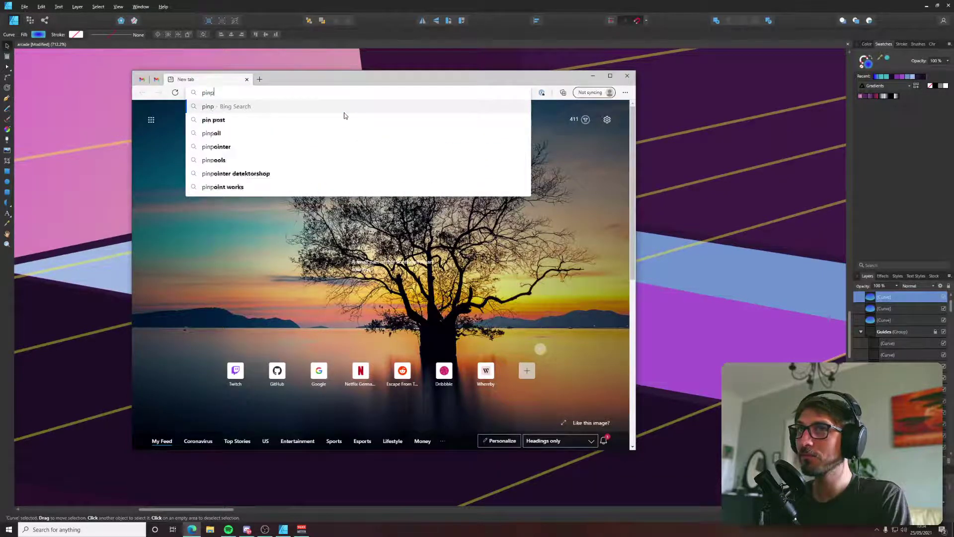
{"action": "key", "text": "BackSpace"}
{"action": "type", "text": "ball"}
{"action": "key", "text": "Return"}
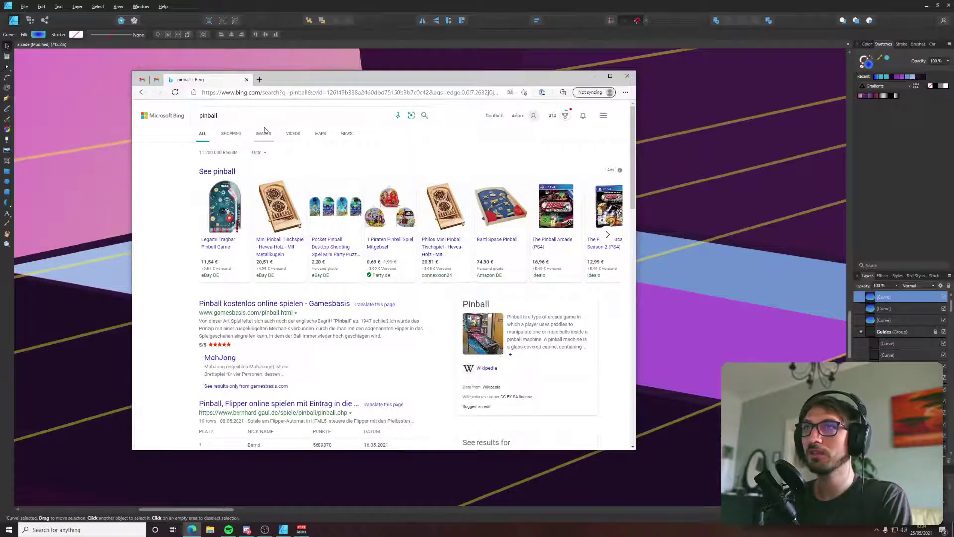
{"action": "left_click", "coordinate": [264, 133]}
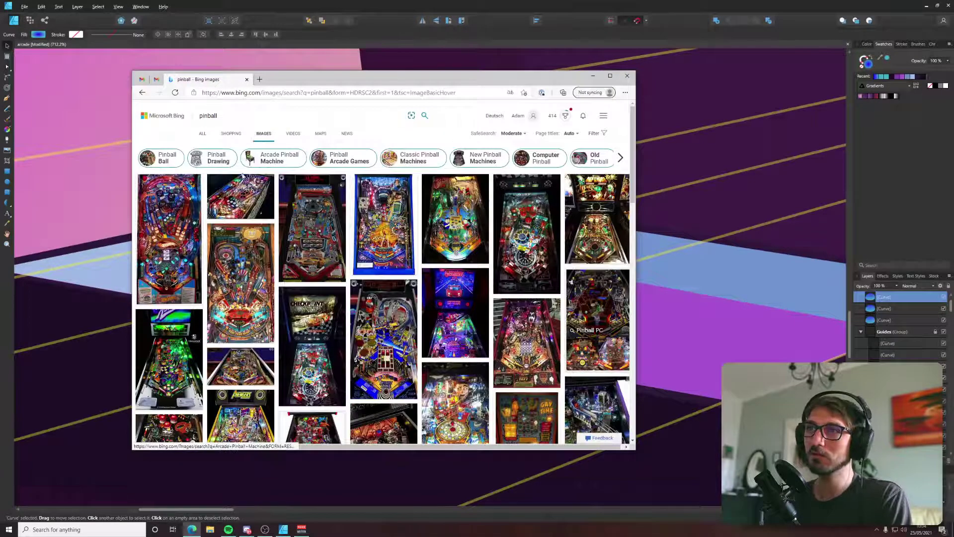
Examine several pinball machine pictures from the image results for their playfield layout, returning to the results after each.
{"action": "left_click", "coordinate": [174, 224]}
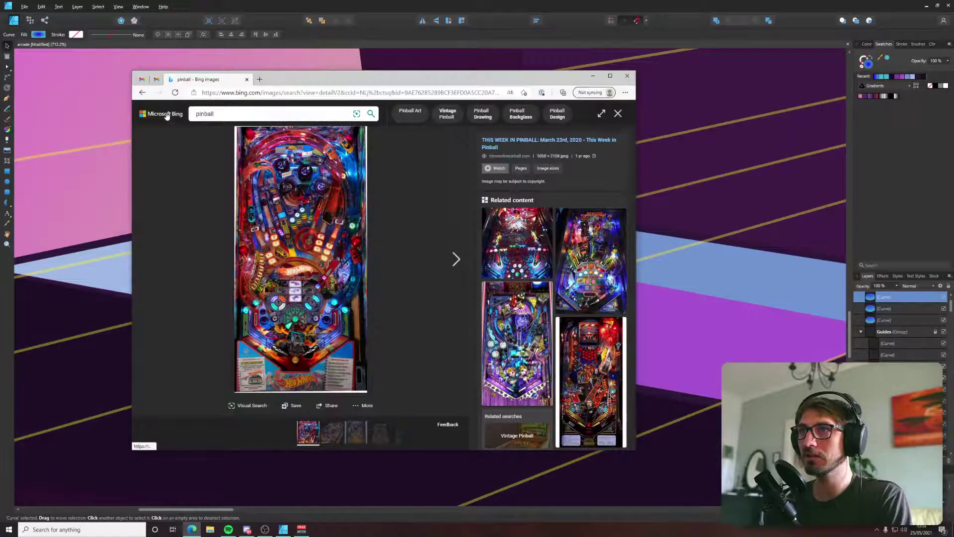
{"action": "left_click", "coordinate": [142, 93]}
{"action": "left_click", "coordinate": [249, 243]}
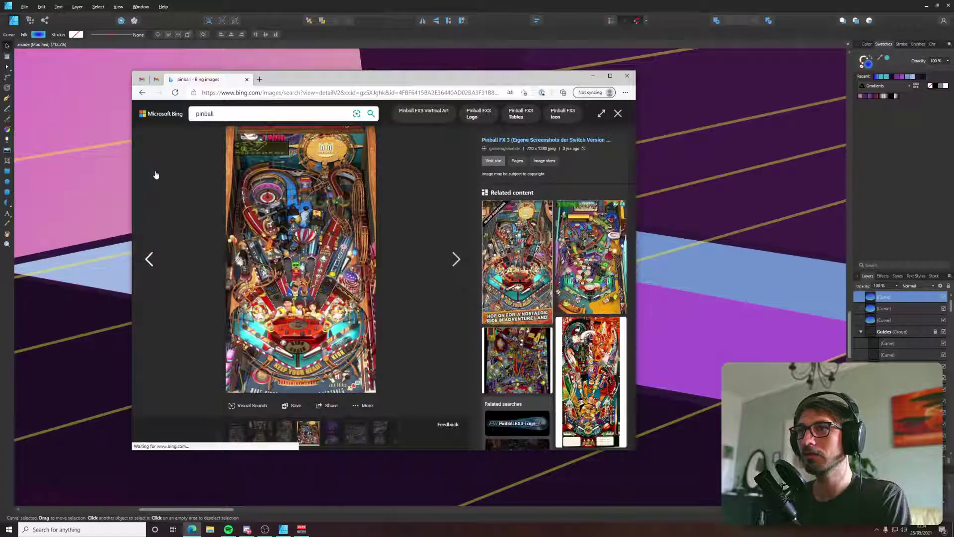
{"action": "left_click", "coordinate": [142, 92]}
{"action": "left_click", "coordinate": [325, 203]}
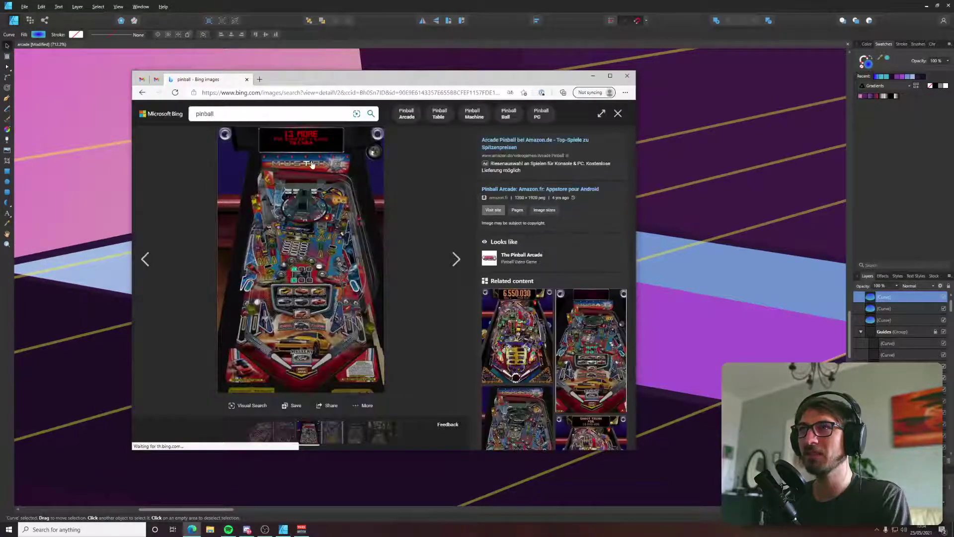
{"action": "left_click", "coordinate": [142, 93]}
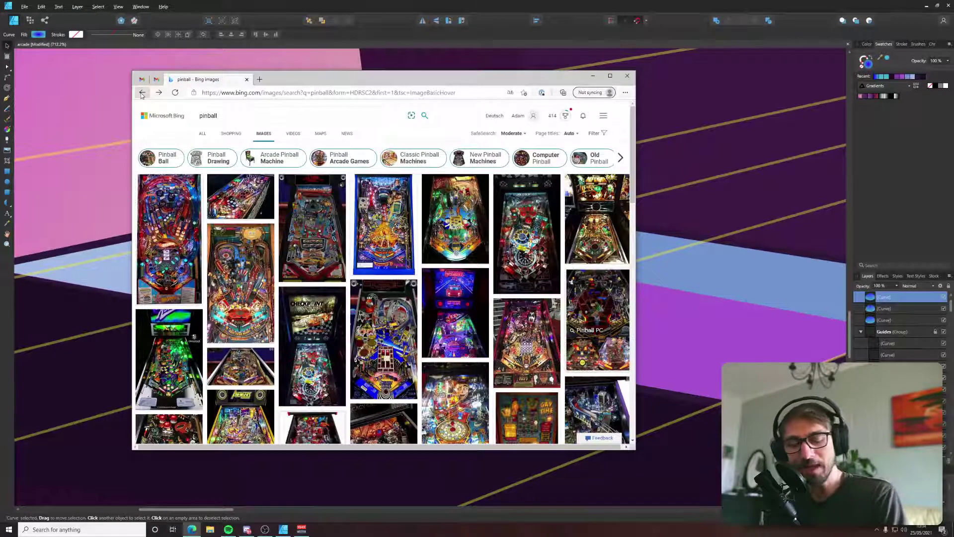
{"action": "left_click", "coordinate": [438, 213]}
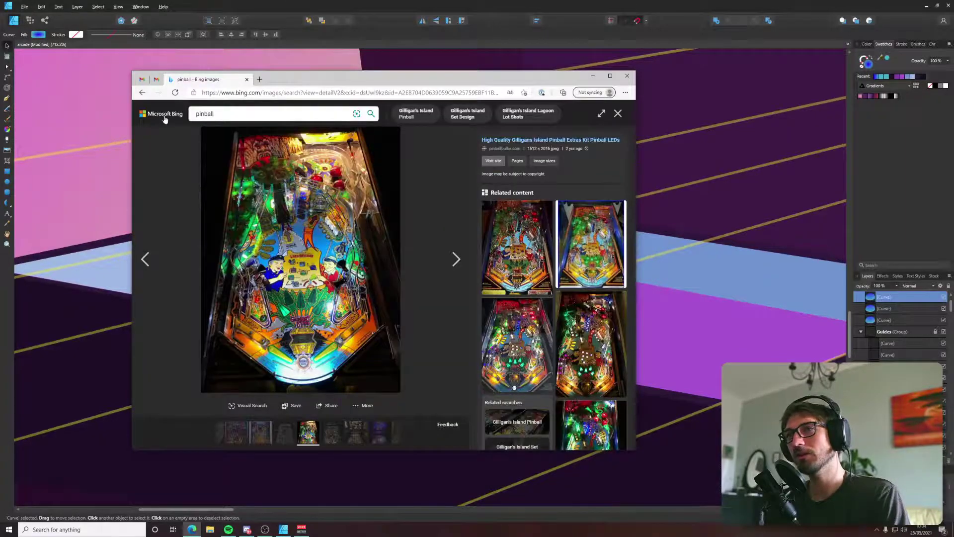
{"action": "left_click", "coordinate": [143, 94]}
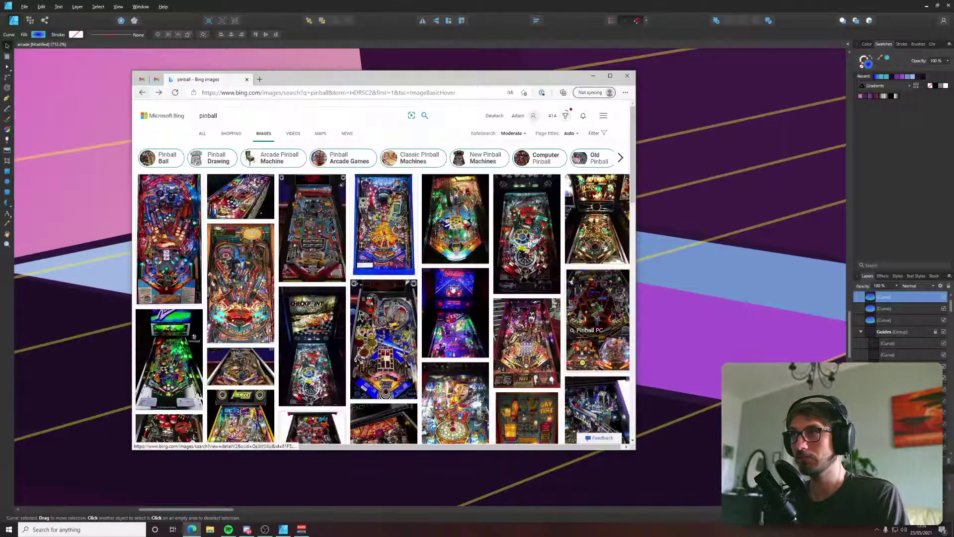
Browse the pinball image results for playfield references, view the blue-framed Dialed In machine's picture, and return to the results.
{"action": "scroll", "coordinate": [346, 303], "scroll_direction": "down", "scroll_amount": 2}
{"action": "scroll", "coordinate": [346, 302], "scroll_direction": "down", "scroll_amount": 5}
{"action": "scroll", "coordinate": [347, 303], "scroll_direction": "down", "scroll_amount": 2}
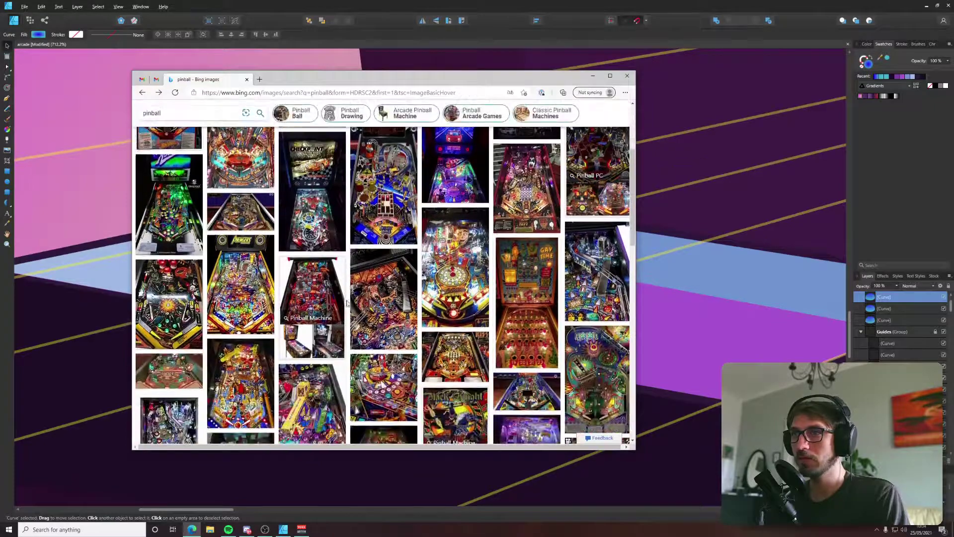
{"action": "scroll", "coordinate": [512, 289], "scroll_direction": "down", "scroll_amount": 5}
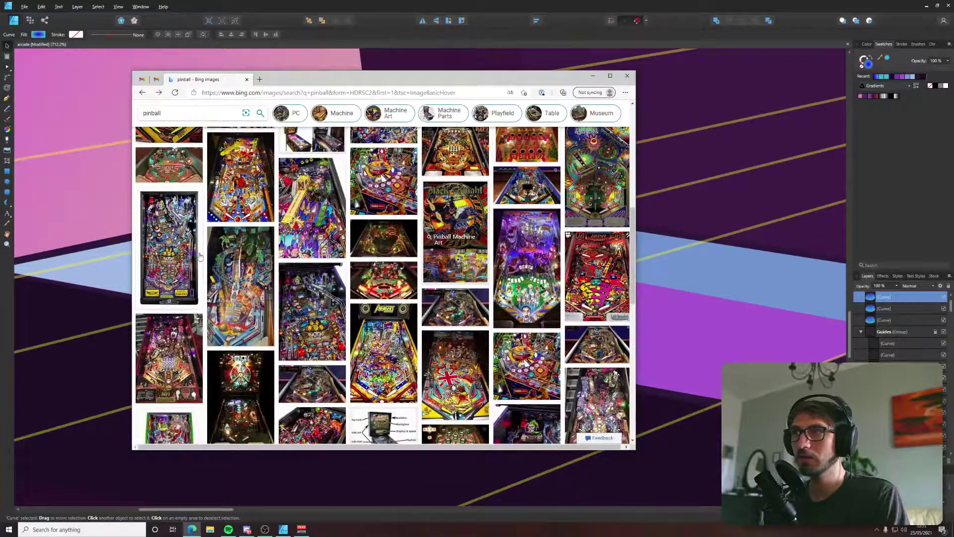
{"action": "scroll", "coordinate": [179, 339], "scroll_direction": "up", "scroll_amount": 5}
{"action": "scroll", "coordinate": [180, 340], "scroll_direction": "up", "scroll_amount": 2}
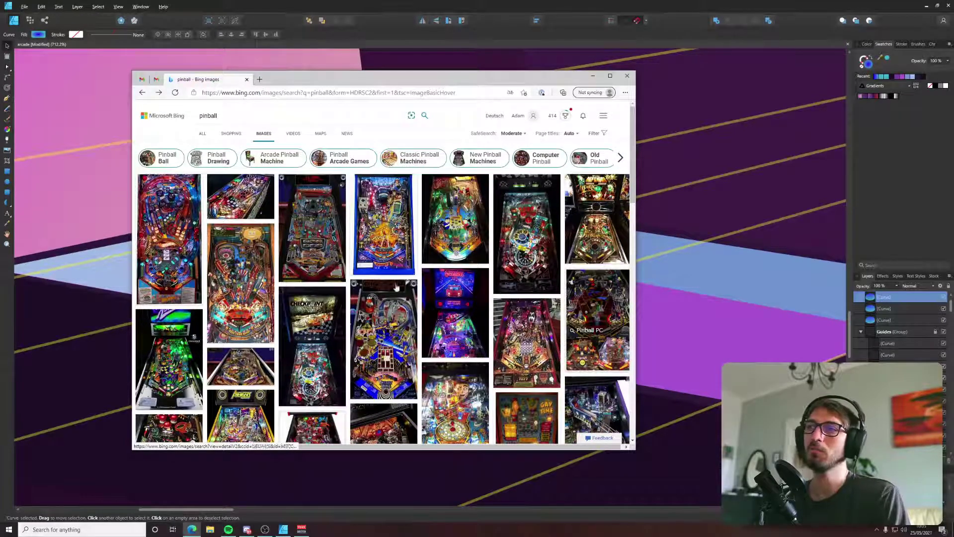
{"action": "left_click", "coordinate": [392, 219]}
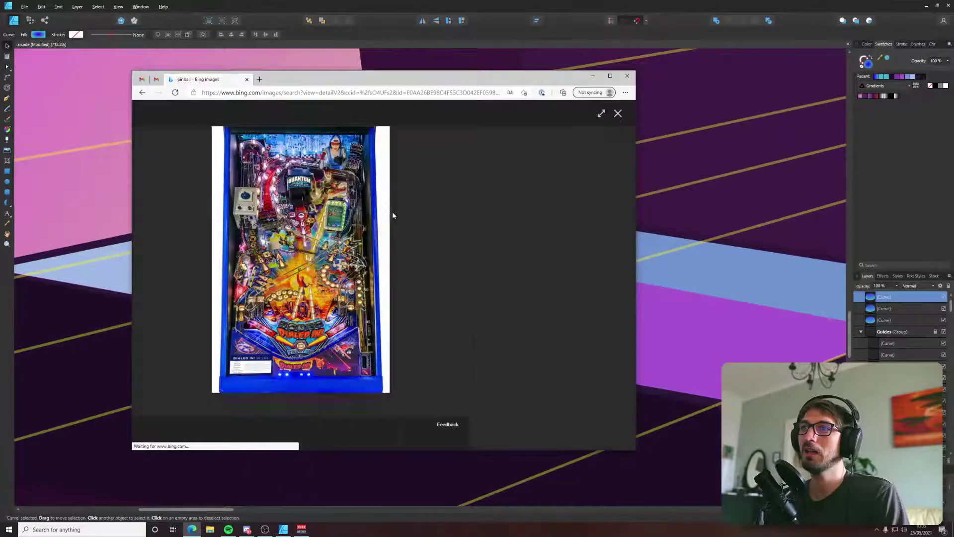
{"action": "left_click", "coordinate": [142, 93]}
Look further through the pinball image results for bumper and playfield details, and open the picture of the Blackout playfield.
{"action": "scroll", "coordinate": [383, 271], "scroll_direction": "down", "scroll_amount": 3}
{"action": "scroll", "coordinate": [384, 271], "scroll_direction": "down", "scroll_amount": 5}
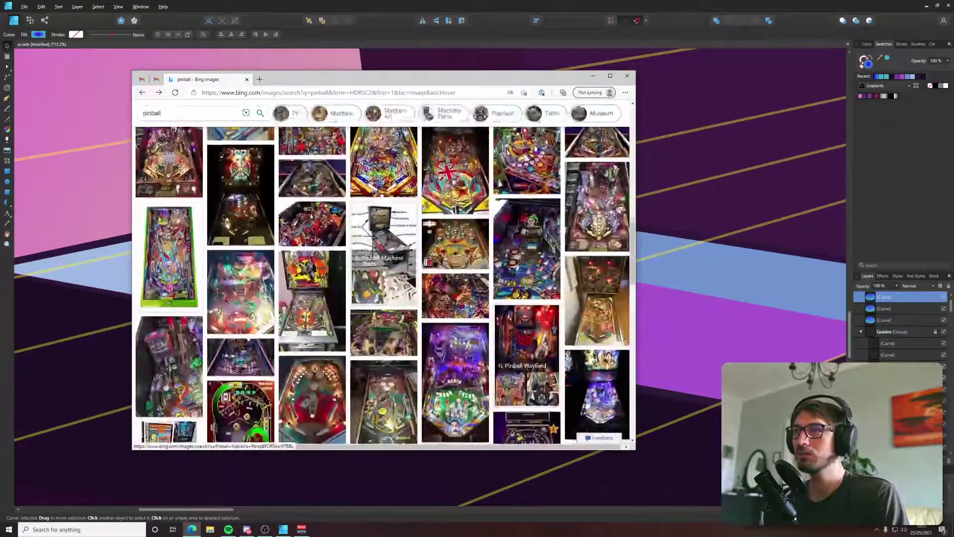
{"action": "scroll", "coordinate": [295, 290], "scroll_direction": "down", "scroll_amount": 3}
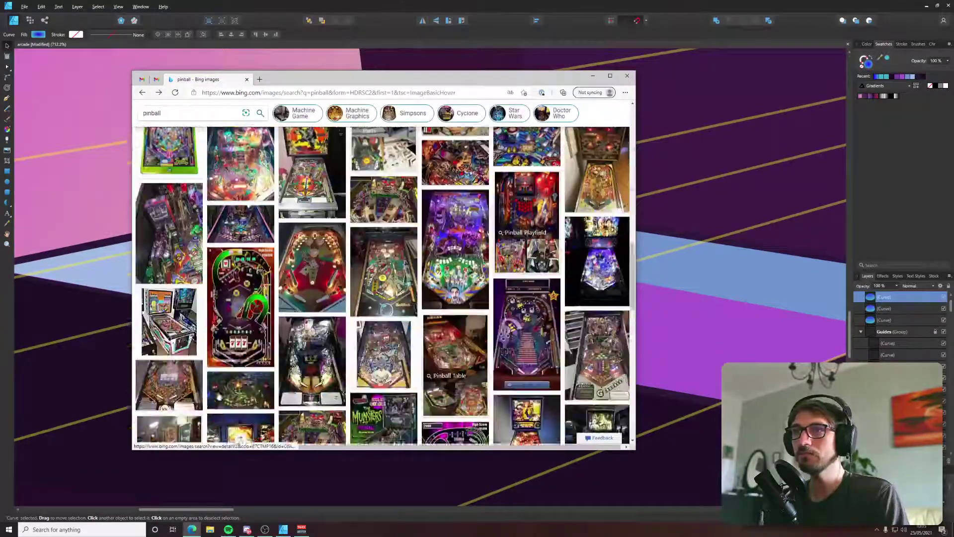
{"action": "scroll", "coordinate": [450, 325], "scroll_direction": "down", "scroll_amount": 4}
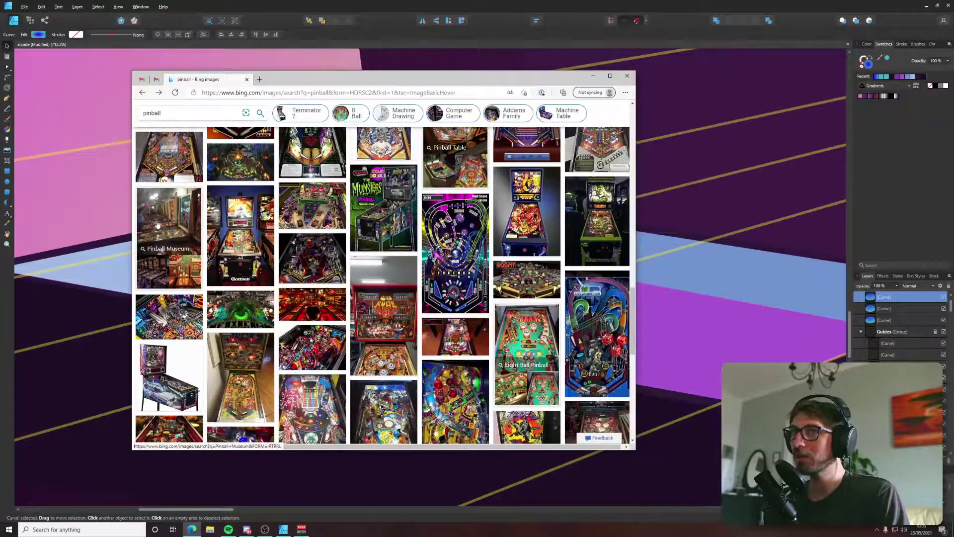
{"action": "scroll", "coordinate": [526, 312], "scroll_direction": "down", "scroll_amount": 3}
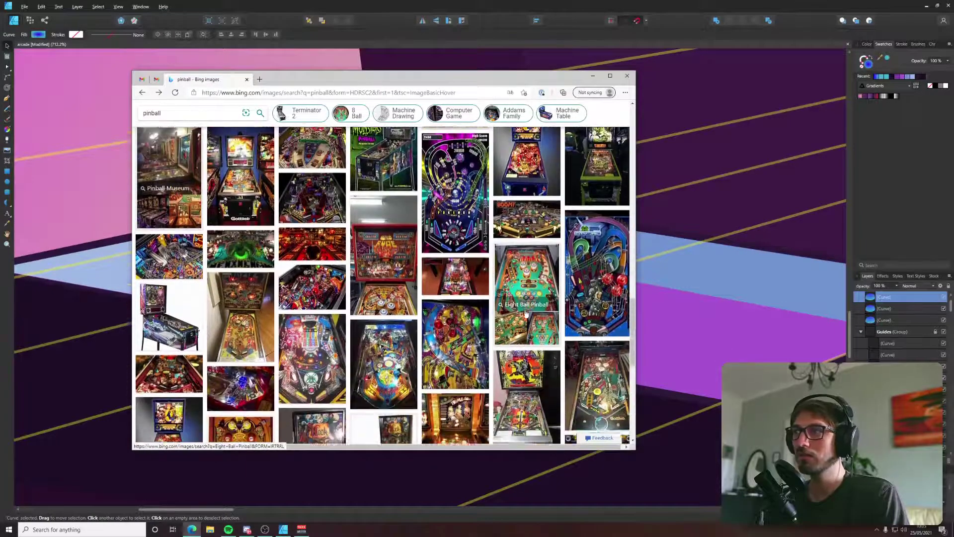
{"action": "scroll", "coordinate": [400, 344], "scroll_direction": "down", "scroll_amount": 10}
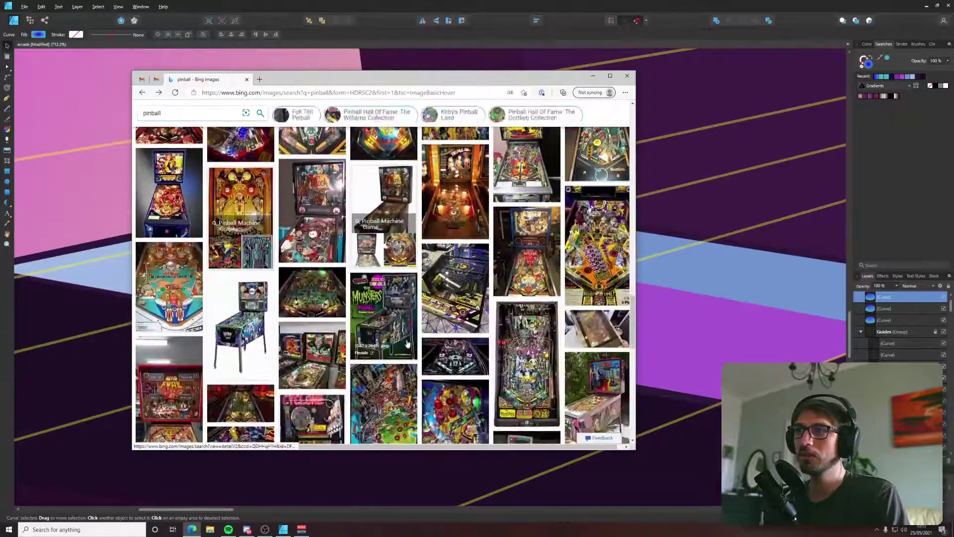
{"action": "scroll", "coordinate": [427, 353], "scroll_direction": "up", "scroll_amount": 15}
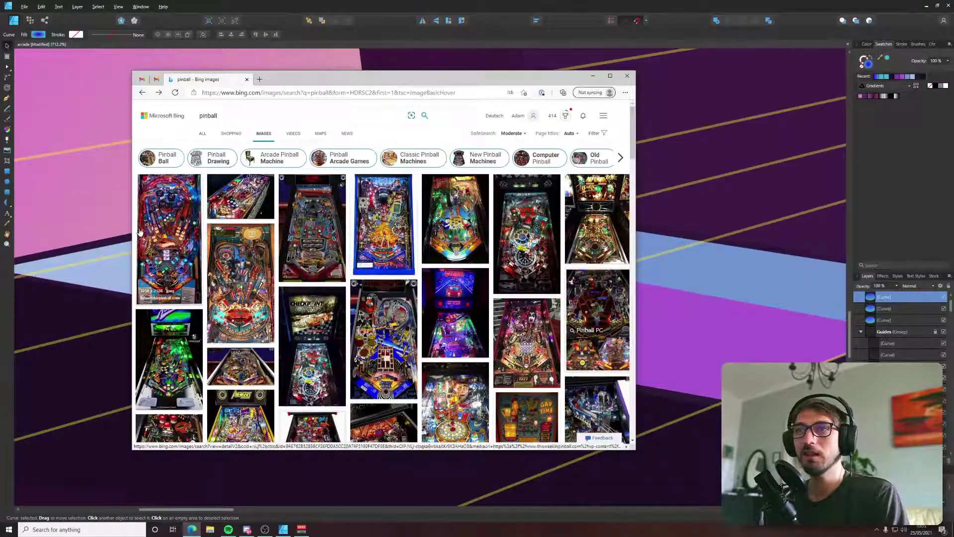
{"action": "scroll", "coordinate": [185, 247], "scroll_direction": "down", "scroll_amount": 3}
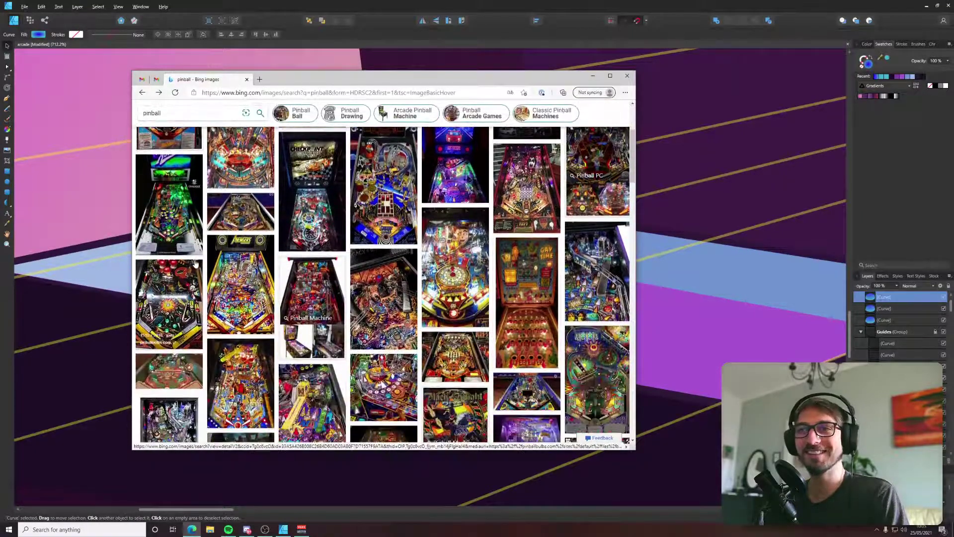
{"action": "left_click", "coordinate": [195, 264]}
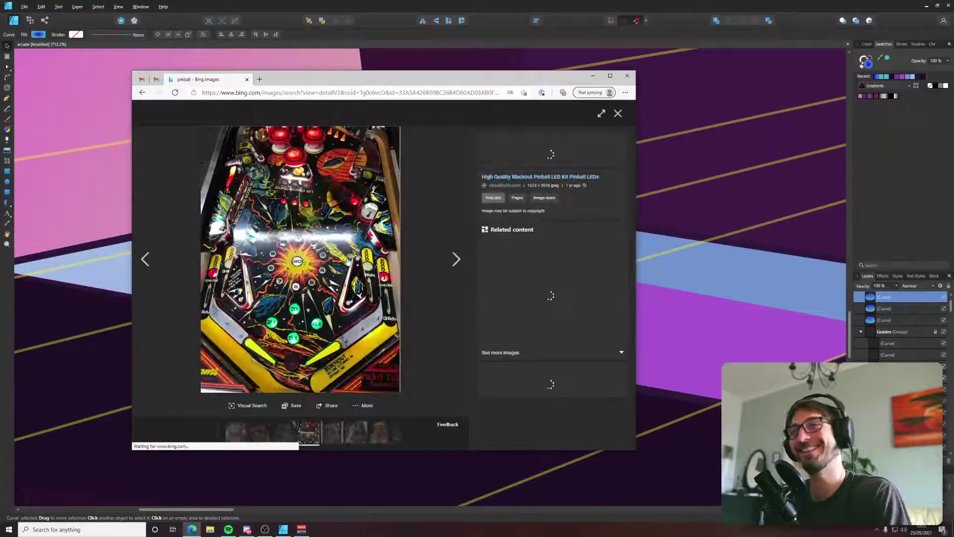
Browse the pinball image results for reference and reopen the Blackout pinball playfield image.
{"action": "left_click", "coordinate": [142, 93]}
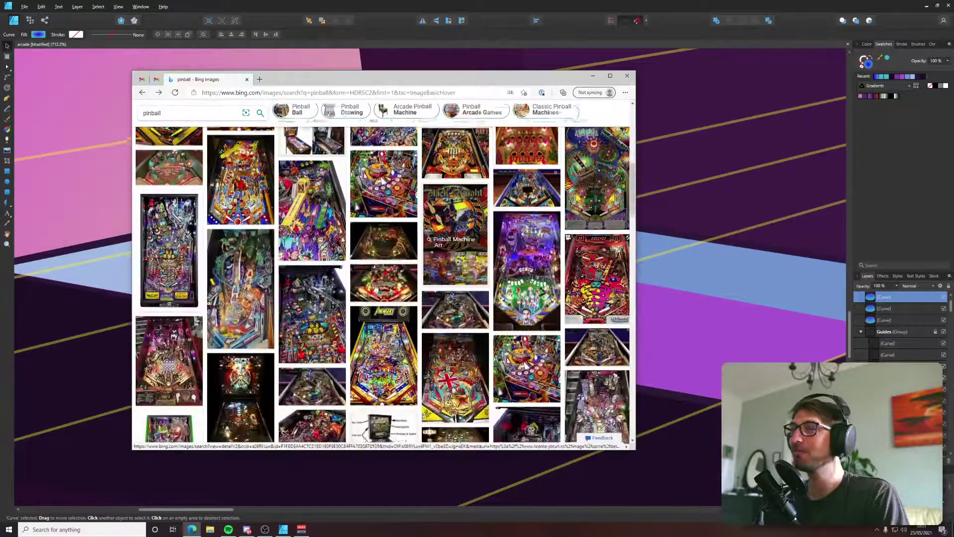
{"action": "scroll", "coordinate": [377, 283], "scroll_direction": "down", "scroll_amount": 5}
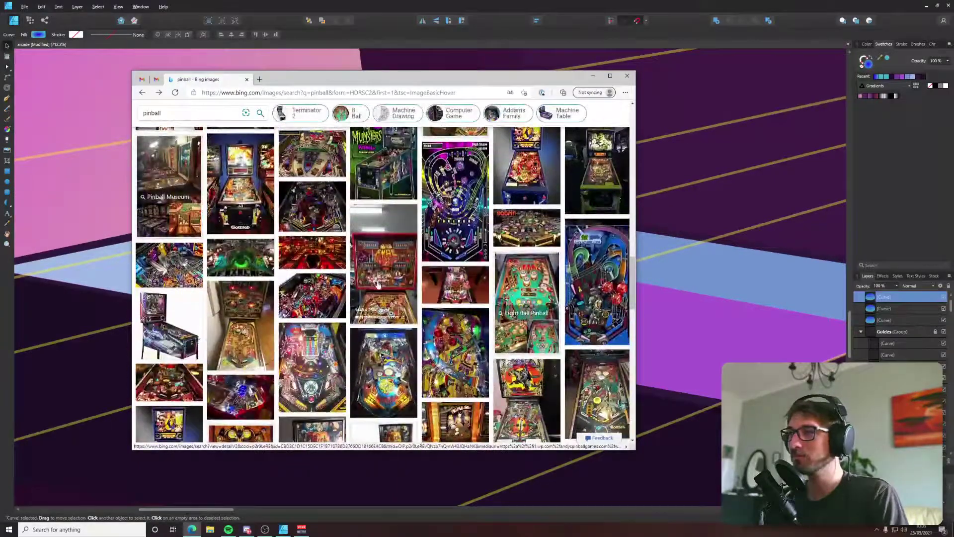
{"action": "scroll", "coordinate": [377, 284], "scroll_direction": "down", "scroll_amount": 4}
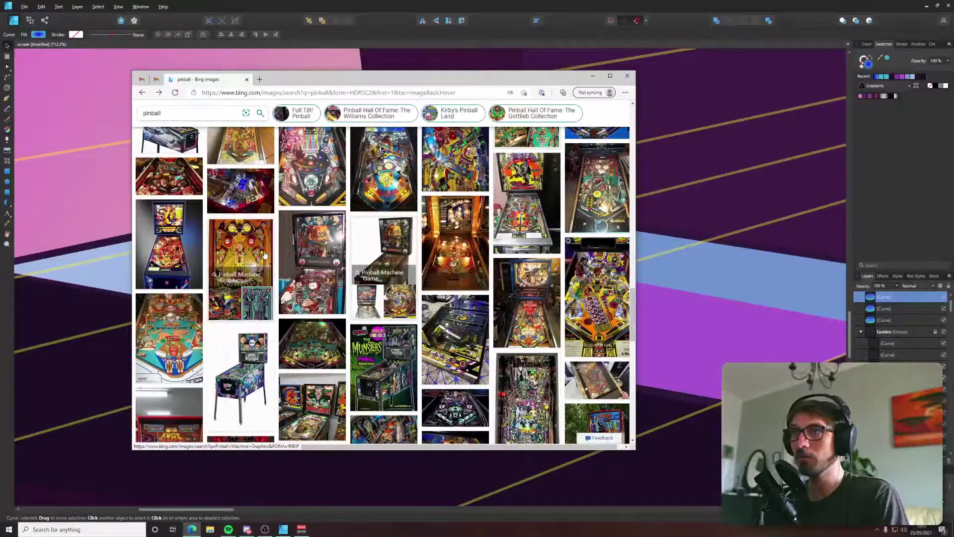
{"action": "scroll", "coordinate": [265, 255], "scroll_direction": "down", "scroll_amount": 10}
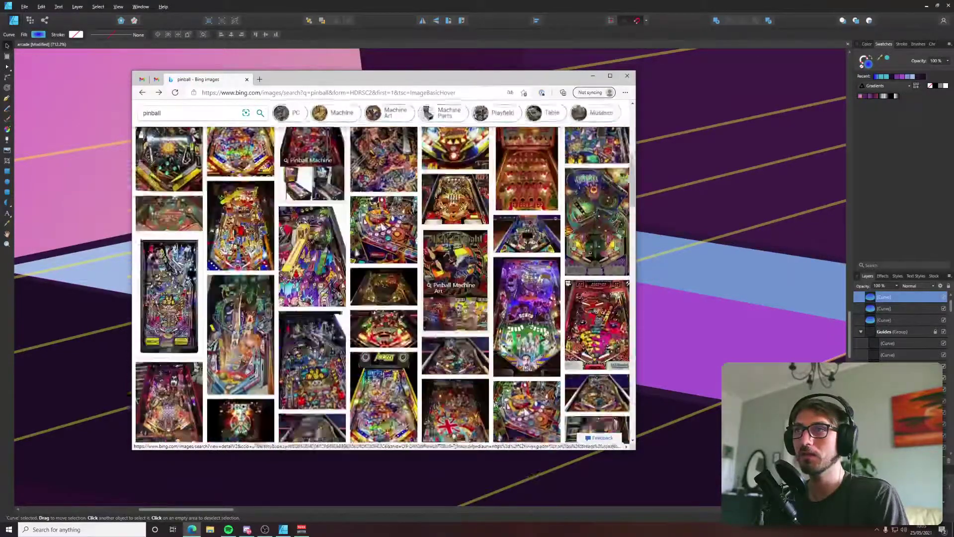
{"action": "scroll", "coordinate": [160, 395], "scroll_direction": "down", "scroll_amount": 5}
{"action": "left_click", "coordinate": [160, 395]}
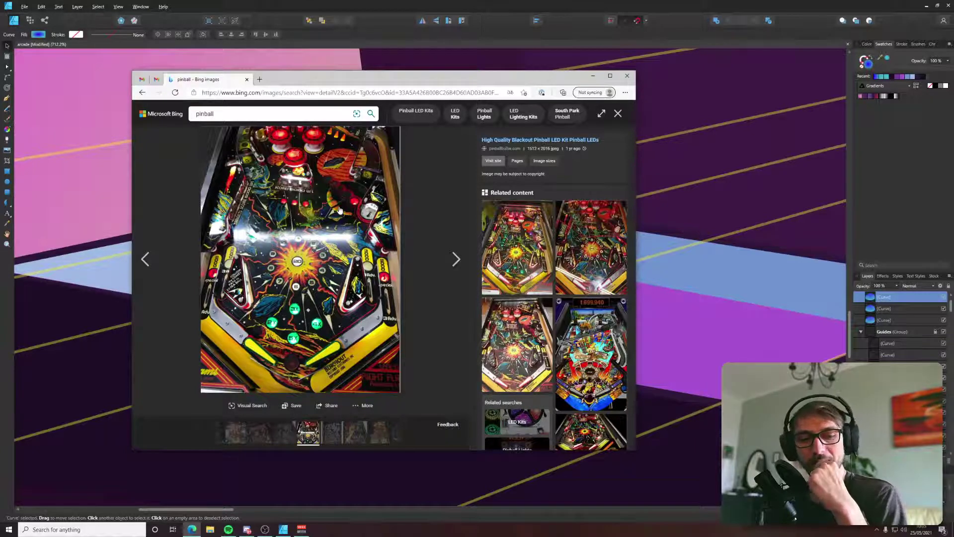
Search for pachinko in a new browser tab and show the image results.
{"action": "left_click", "coordinate": [259, 79]}
{"action": "type", "text": "pin"}
{"action": "key", "text": "BackSpace"}
{"action": "key", "text": "BackSpace"}
{"action": "key", "text": "BackSpace"}
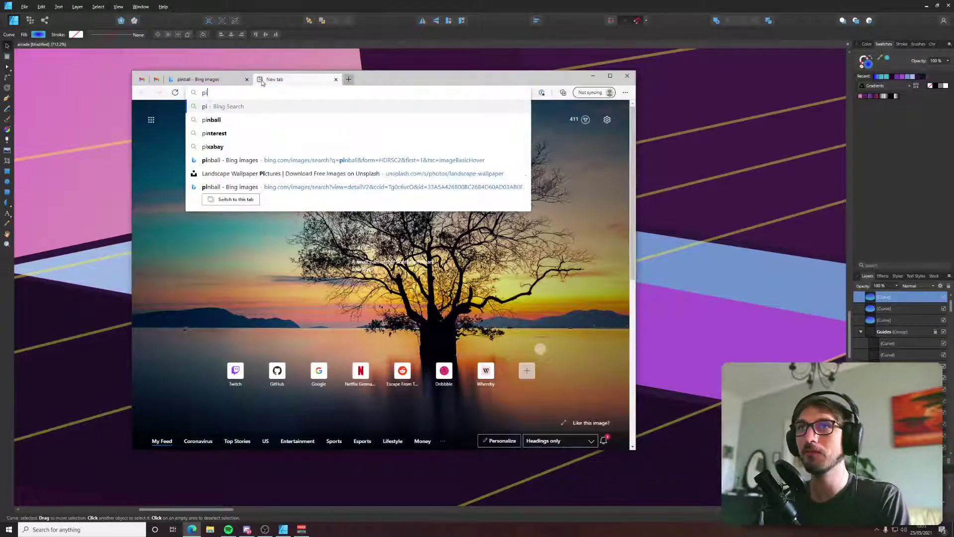
{"action": "type", "text": "achinko"}
{"action": "key", "text": "Return"}
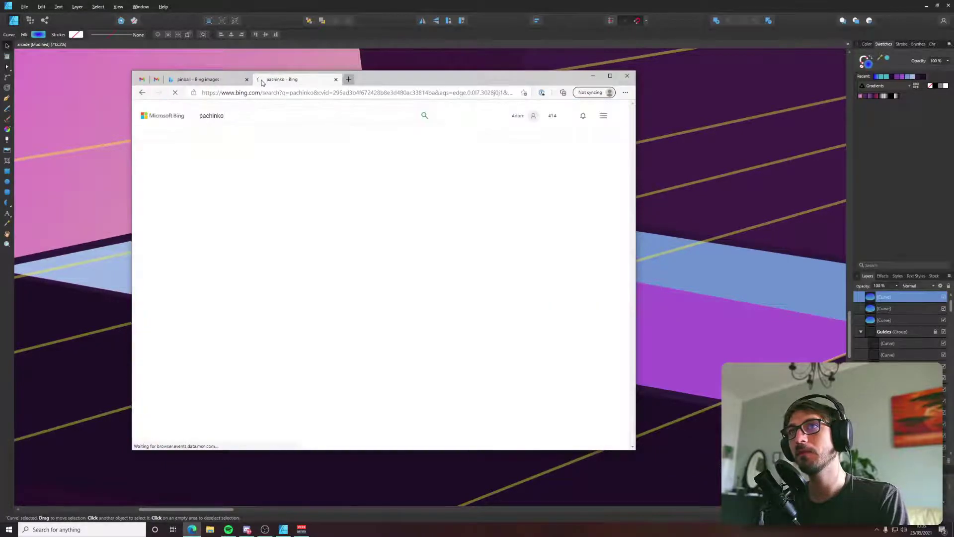
{"action": "left_click", "coordinate": [228, 135]}
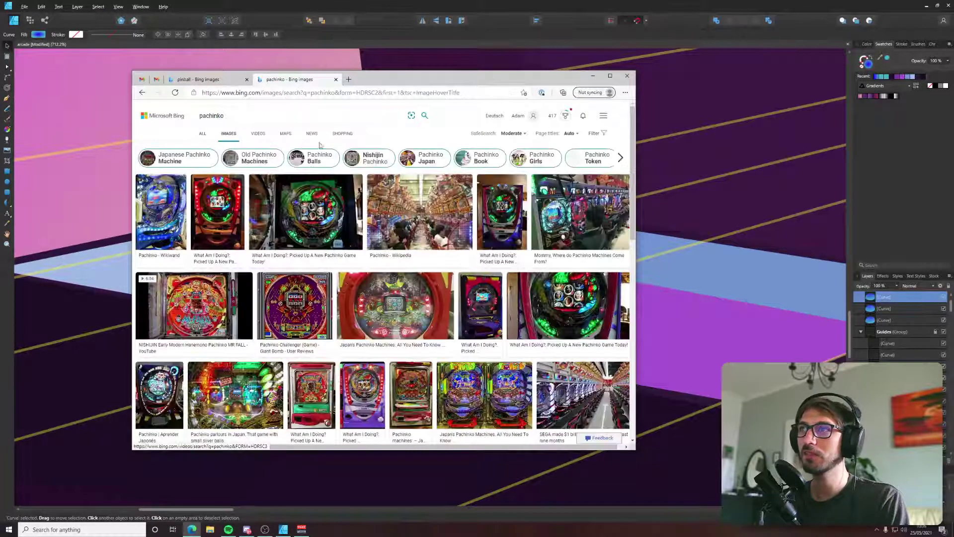
Examine the pachinko image results, including the enlarged Nishijin Mr Fall machine, and close the pachinko tab.
{"action": "scroll", "coordinate": [358, 180], "scroll_direction": "down", "scroll_amount": 1}
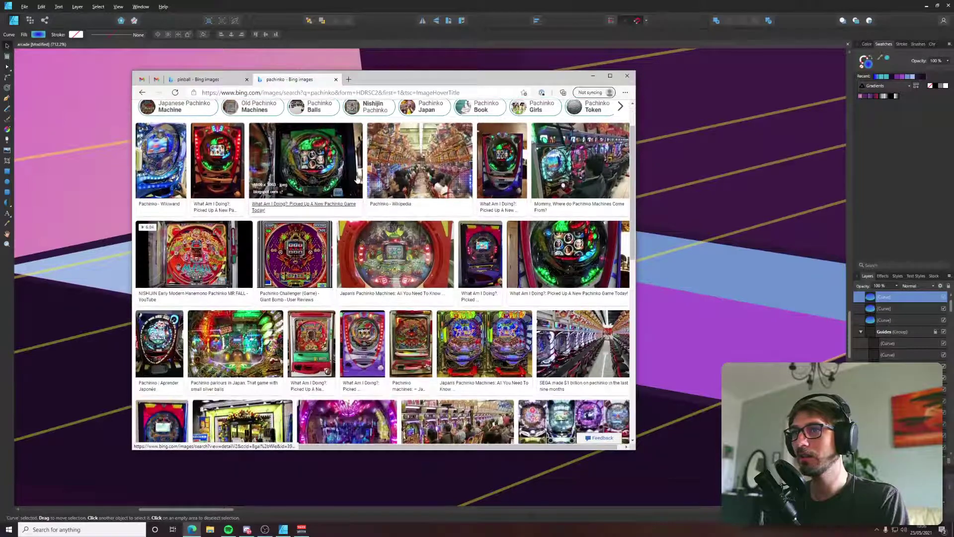
{"action": "left_click", "coordinate": [206, 251]}
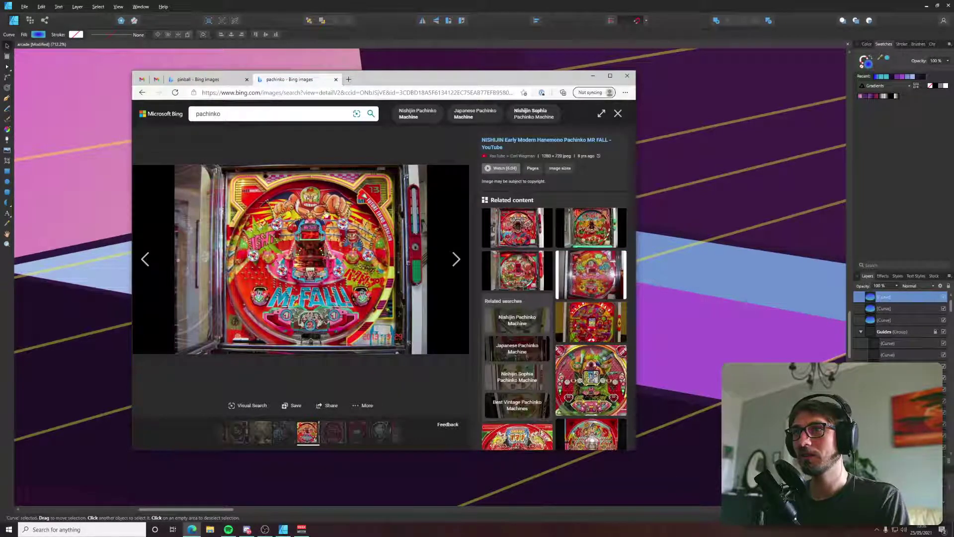
{"action": "left_click", "coordinate": [142, 92]}
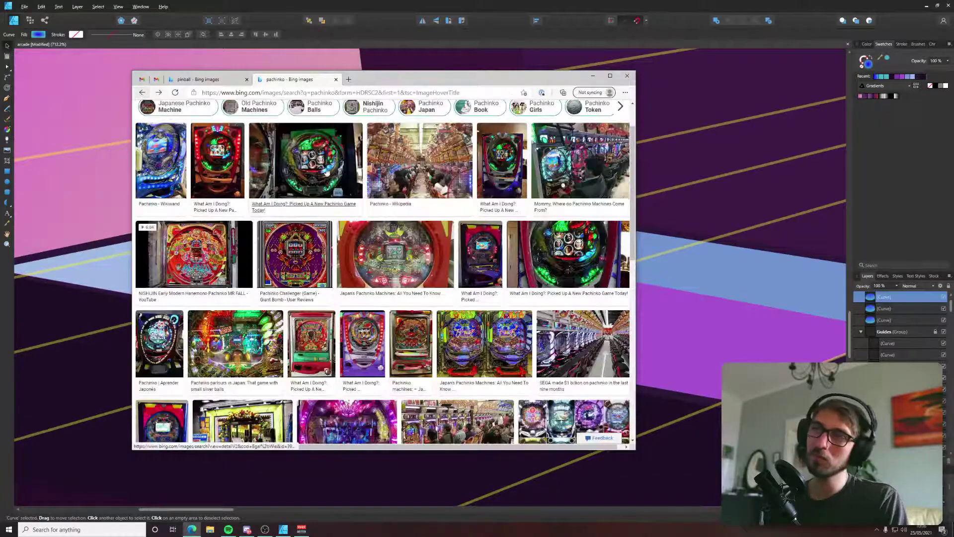
{"action": "scroll", "coordinate": [373, 196], "scroll_direction": "down", "scroll_amount": 3}
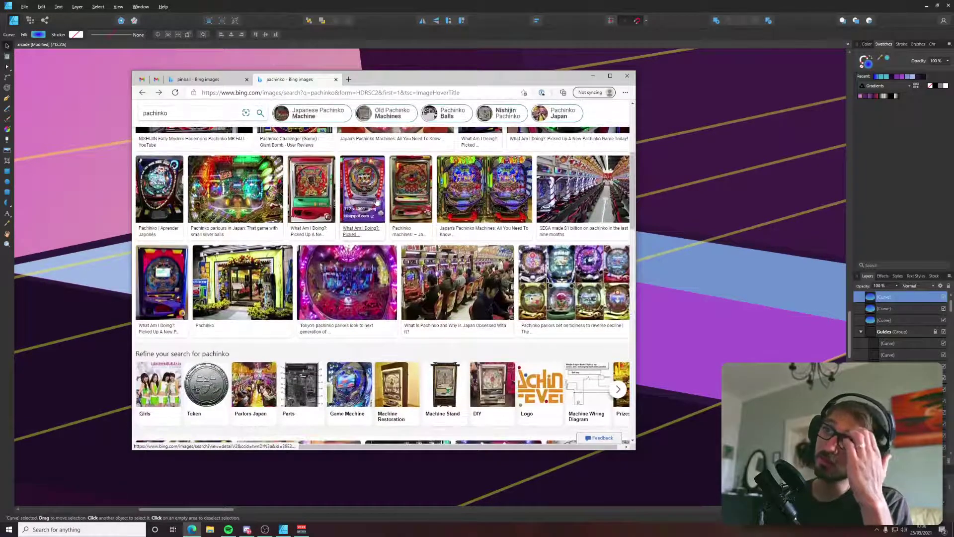
{"action": "scroll", "coordinate": [376, 202], "scroll_direction": "down", "scroll_amount": 4}
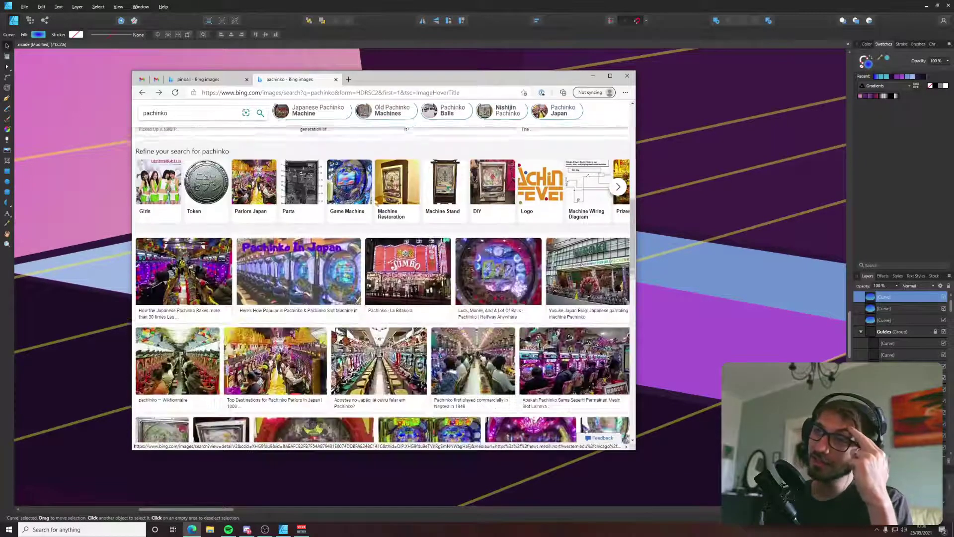
{"action": "scroll", "coordinate": [376, 201], "scroll_direction": "down", "scroll_amount": 5}
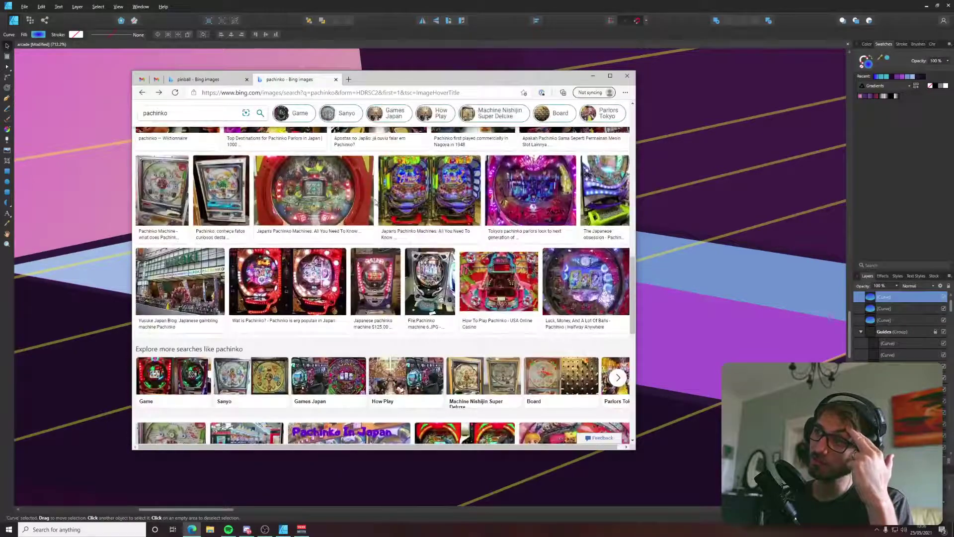
{"action": "left_click", "coordinate": [335, 79]}
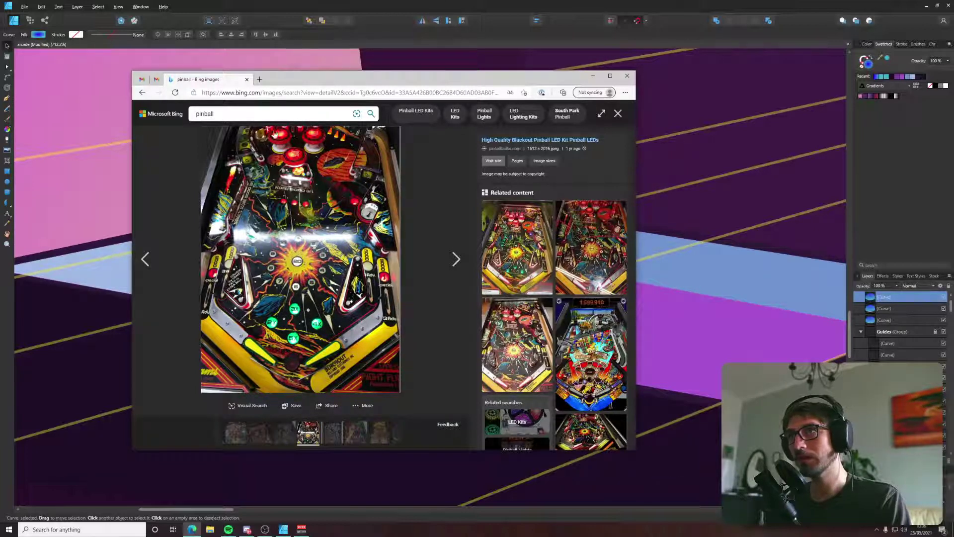
Switch to Affinity Designer and draw a closed five-sided shape with the Pen tool near the front end of the purple playfield.
{"action": "key", "text": "alt+Tab"}
{"action": "scroll", "coordinate": [404, 306], "scroll_direction": "down", "scroll_amount": 5}
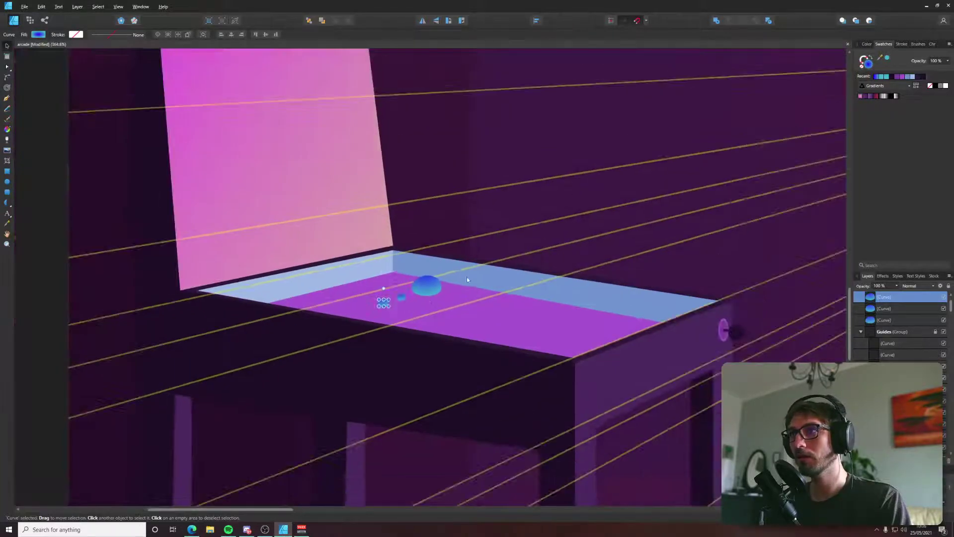
{"action": "scroll", "coordinate": [467, 276], "scroll_direction": "up", "scroll_amount": 3}
{"action": "scroll", "coordinate": [321, 270], "scroll_direction": "up", "scroll_amount": 3}
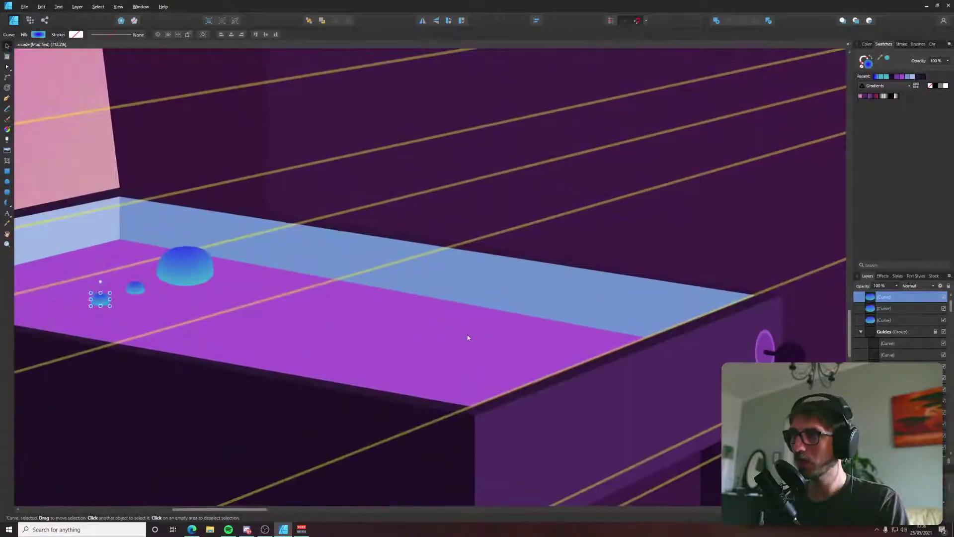
{"action": "key", "text": "p"}
{"action": "left_click", "coordinate": [481, 296]}
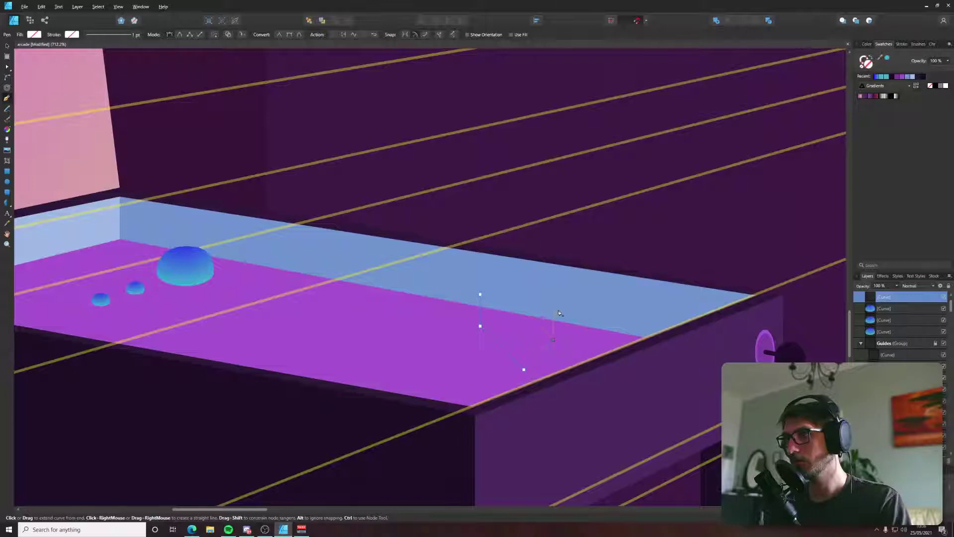
Fill the five-sided shape with a blue-to-teal linear gradient and shorten the gradient across its left half.
{"action": "key", "text": "a"}
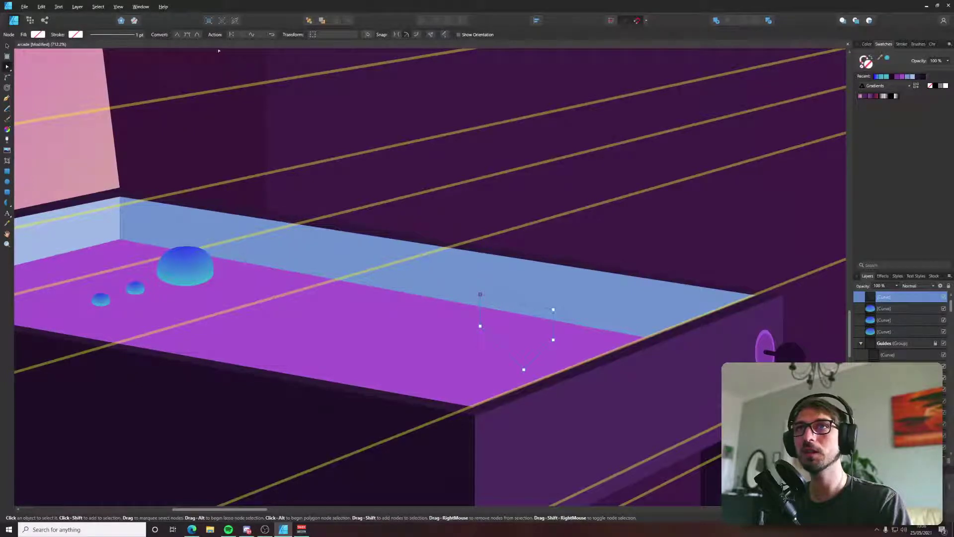
{"action": "left_click", "coordinate": [876, 76]}
{"action": "key", "text": "g"}
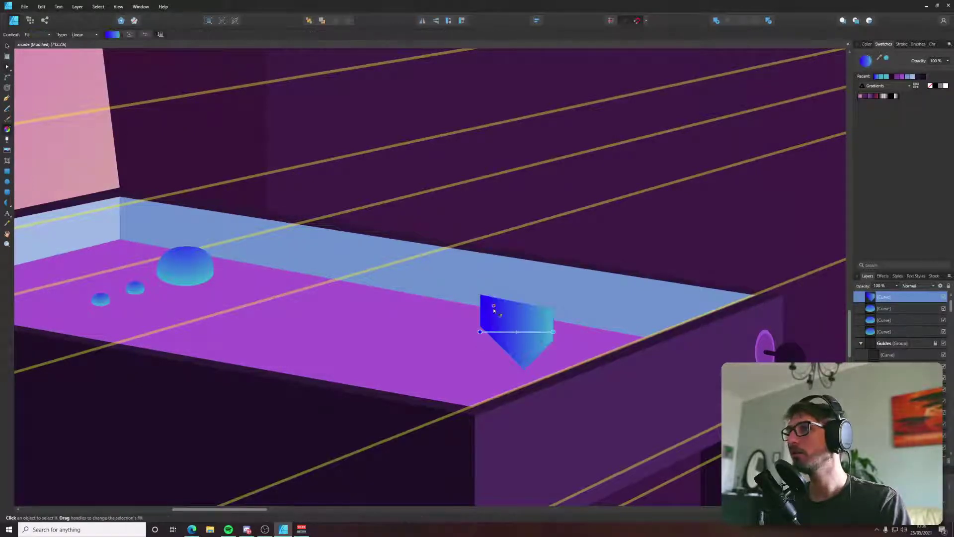
{"action": "left_click_drag", "start_coordinate": [486, 318], "coordinate": [527, 322]}
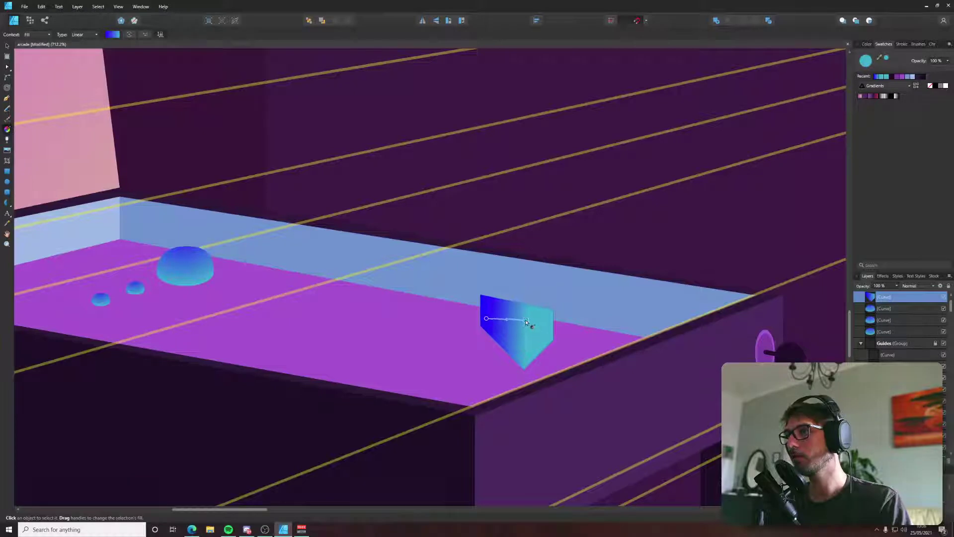
{"action": "key", "text": "v"}
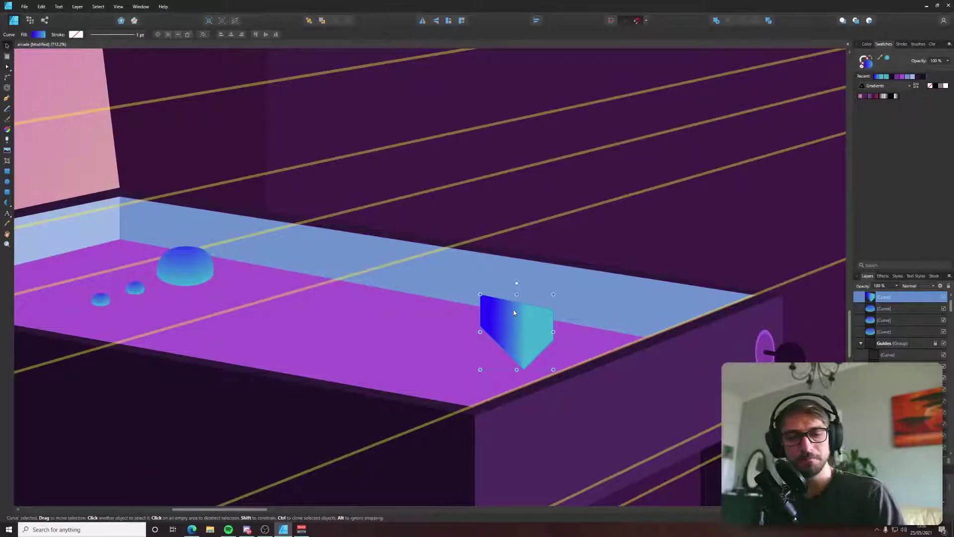
Round the lowest point of the five-sided shape with the Corner tool.
{"action": "key", "text": "p"}
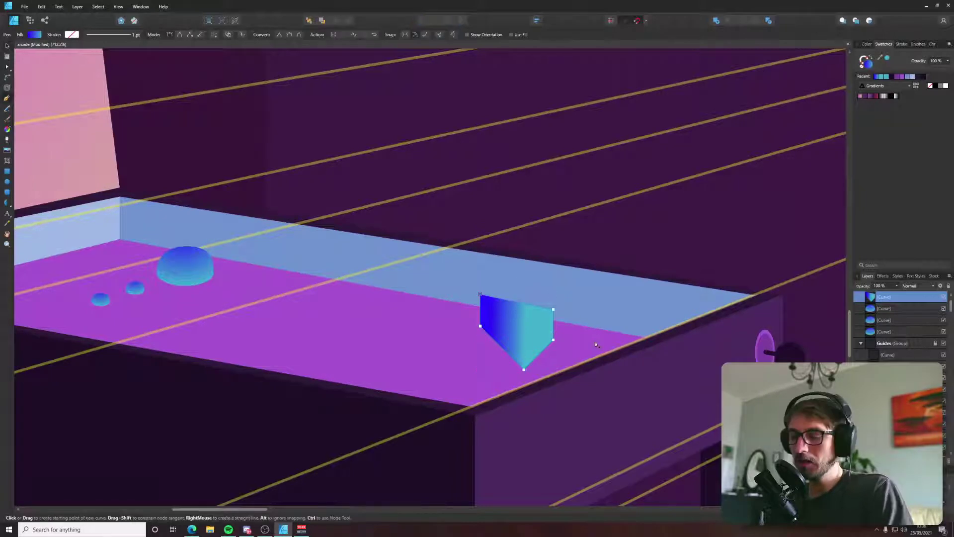
{"action": "left_click", "coordinate": [7, 45]}
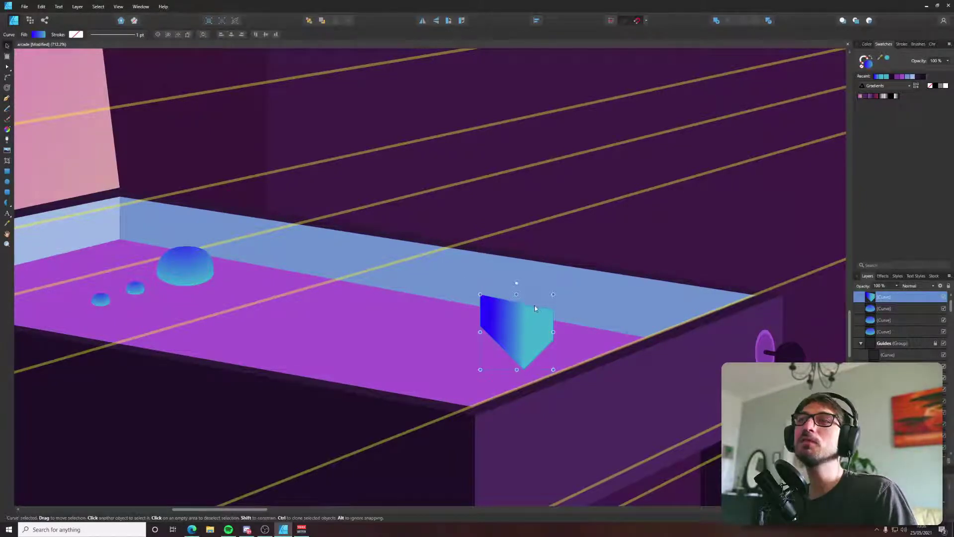
{"action": "left_click", "coordinate": [7, 88]}
{"action": "scroll", "coordinate": [596, 301], "scroll_direction": "up", "scroll_amount": 4}
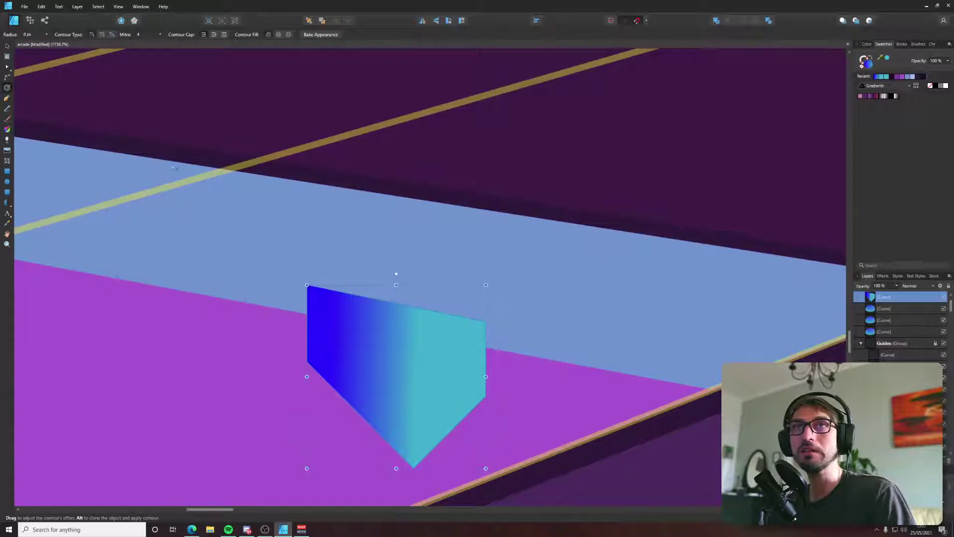
{"action": "key", "text": "a"}
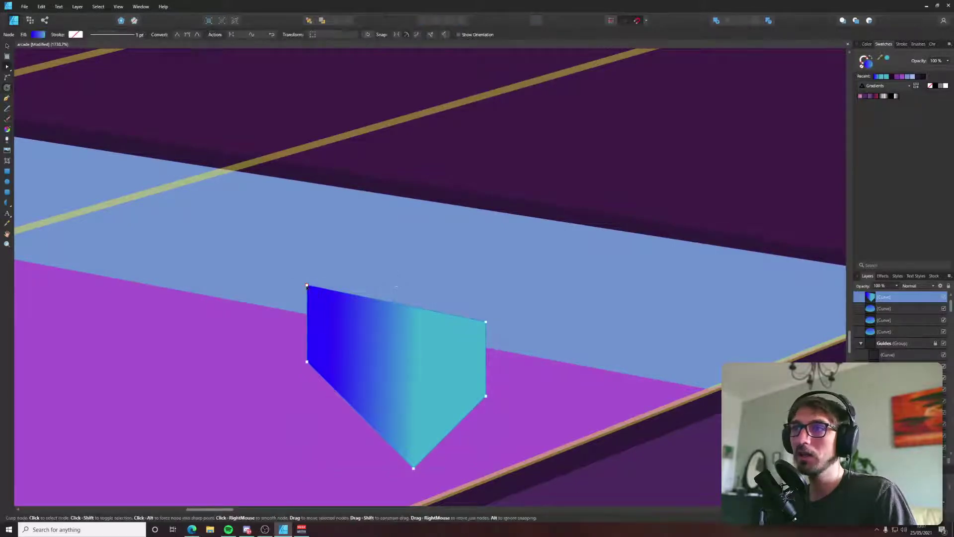
{"action": "left_click", "coordinate": [7, 77]}
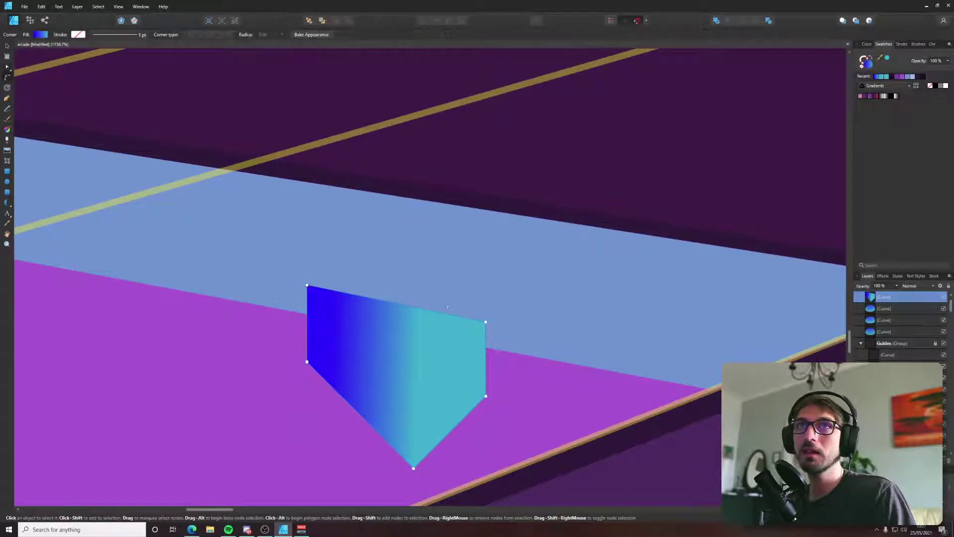
{"action": "left_click", "coordinate": [413, 468]}
{"action": "mouse_move", "coordinate": [419, 440]}
{"action": "left_mouse_down"}
{"action": "mouse_move", "coordinate": [418, 428]}
{"action": "mouse_move", "coordinate": [415, 436]}
{"action": "left_mouse_up"}
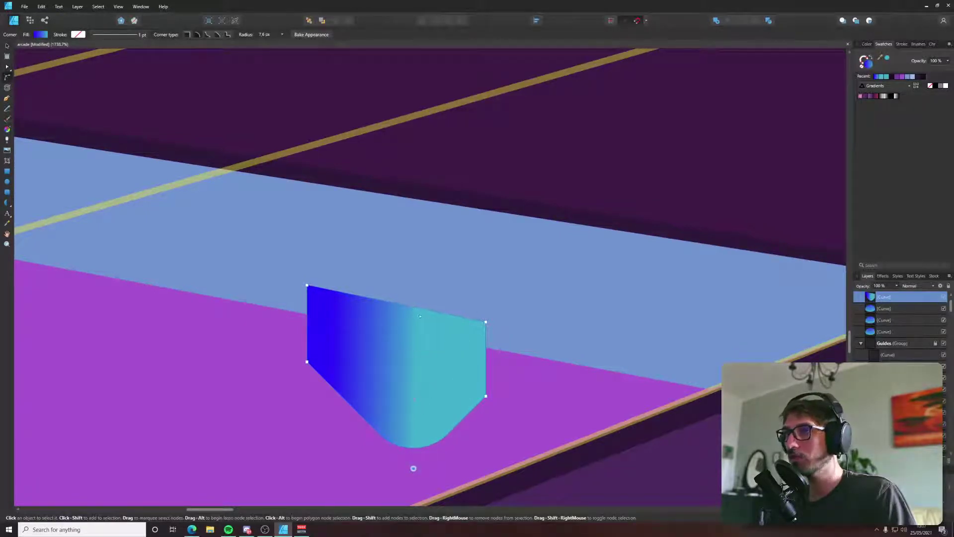
{"action": "key", "text": "a"}
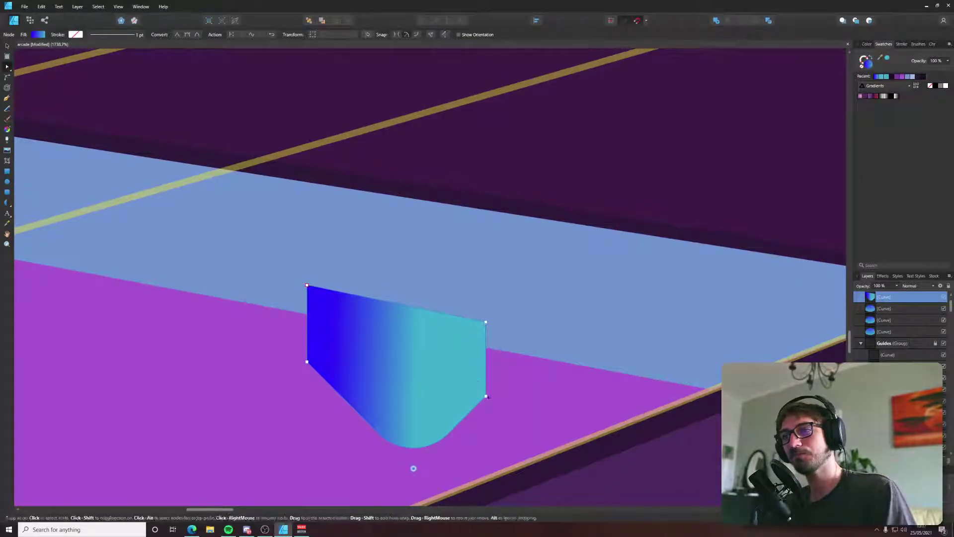
{"action": "left_click_drag", "start_coordinate": [485, 322], "coordinate": [487, 298]}
{"action": "key", "text": "ctrl+z"}
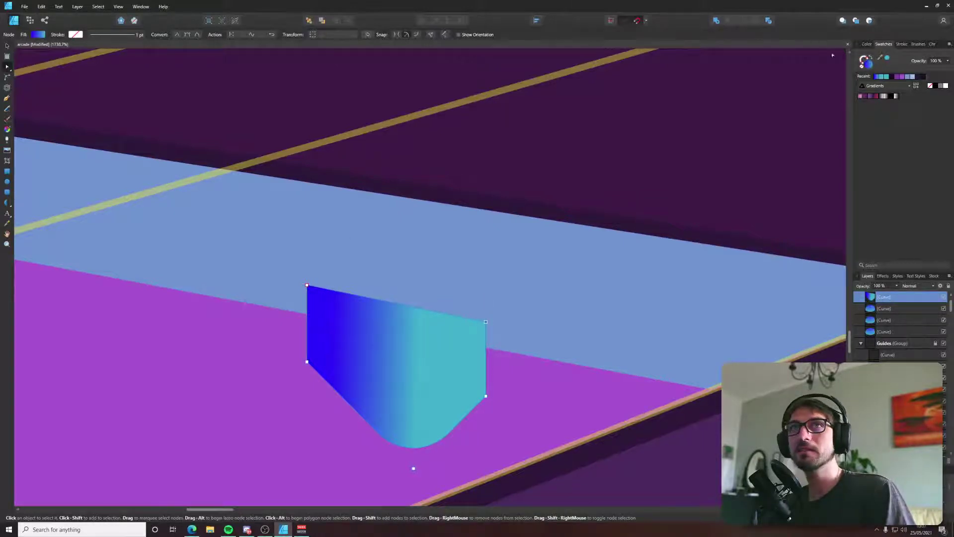
Replace the shape's gradient fill with a solid dark blue.
{"action": "left_click", "coordinate": [883, 77]}
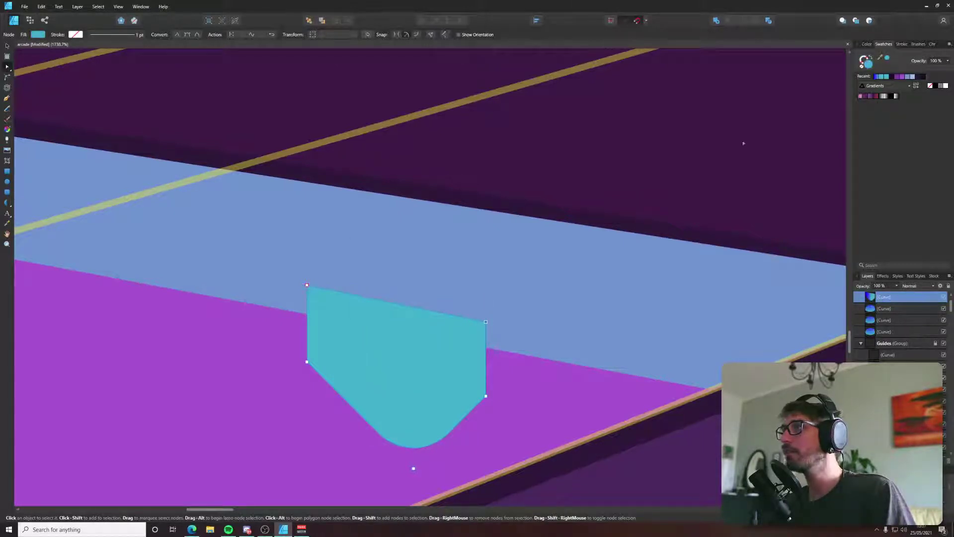
{"action": "left_click", "coordinate": [40, 36]}
{"action": "mouse_move", "coordinate": [54, 78]}
{"action": "left_mouse_down"}
{"action": "mouse_move", "coordinate": [21, 89]}
{"action": "mouse_move", "coordinate": [59, 106]}
{"action": "mouse_move", "coordinate": [58, 93]}
{"action": "left_mouse_up"}
{"action": "left_click", "coordinate": [50, 76]}
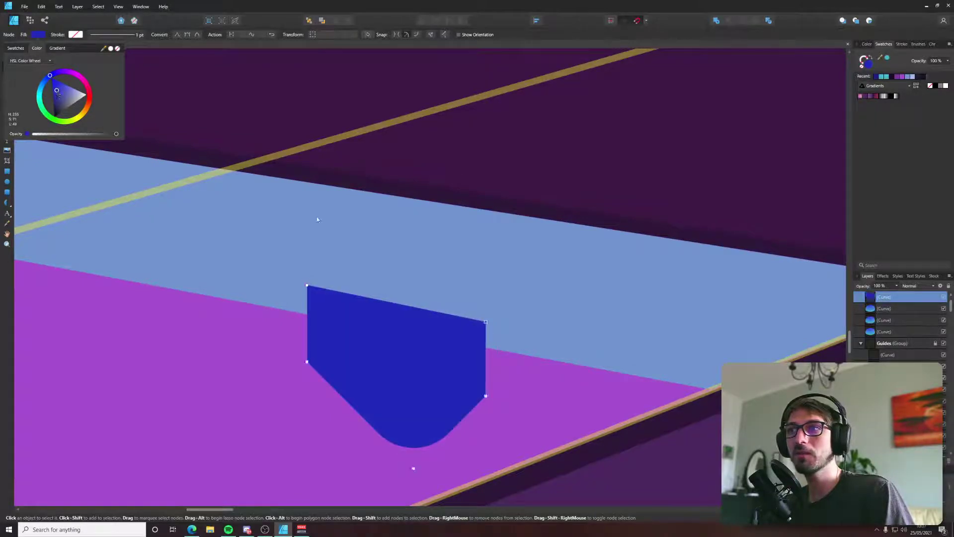
Draw a straight vertical line through the dark blue shape, from its upper edge to the rounded bottom, with the Pen tool.
{"action": "scroll", "coordinate": [322, 292], "scroll_direction": "down", "scroll_amount": 4}
{"action": "scroll", "coordinate": [323, 292], "scroll_direction": "up", "scroll_amount": 4}
{"action": "scroll", "coordinate": [322, 291], "scroll_direction": "up", "scroll_amount": 2}
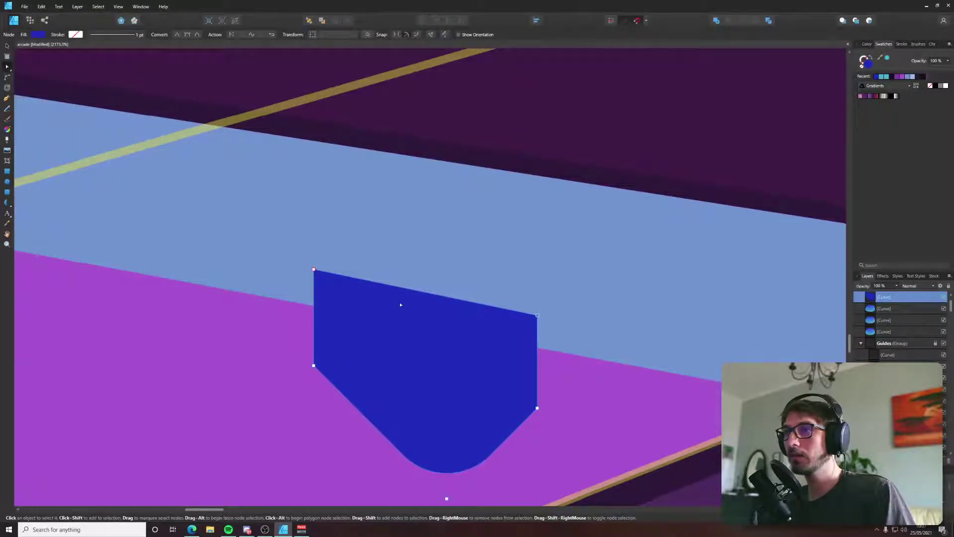
{"action": "key", "text": "p"}
{"action": "left_click", "coordinate": [431, 296]}
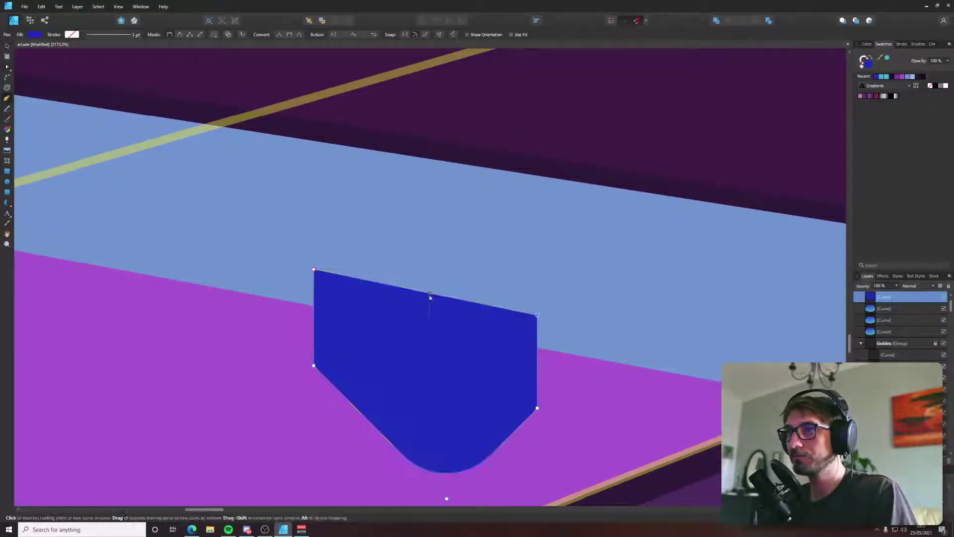
{"action": "left_click", "coordinate": [431, 470]}
{"action": "scroll", "coordinate": [462, 470], "scroll_direction": "down", "scroll_amount": 3}
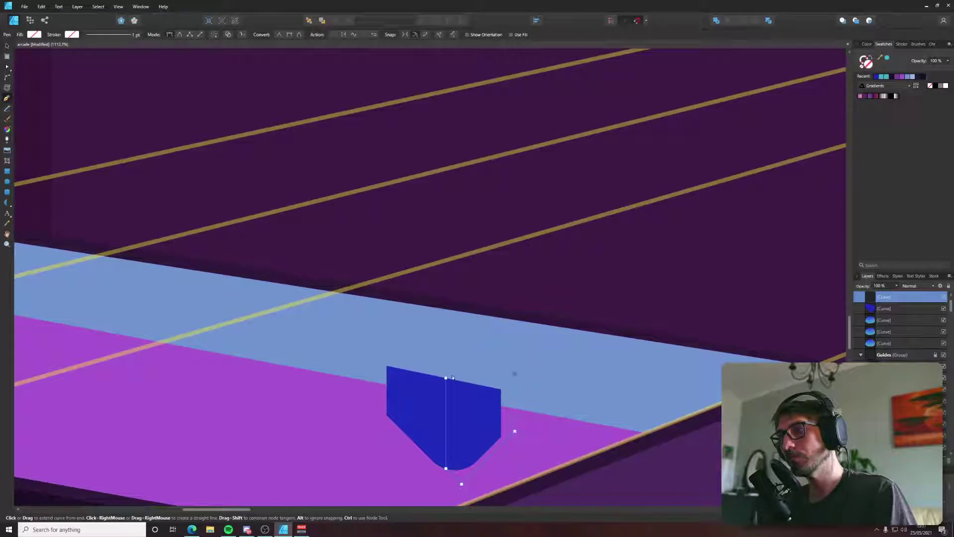
Select the line together with the dark blue shape and split the shape in two with the Divide operation.
{"action": "key", "text": "v"}
{"action": "left_click", "coordinate": [482, 393], "text": "shift"}
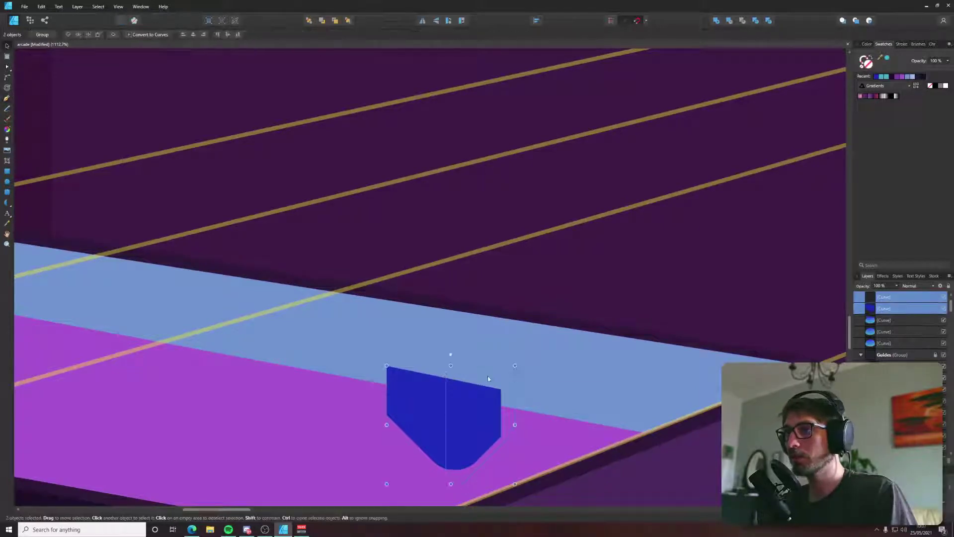
{"action": "left_click", "coordinate": [755, 22]}
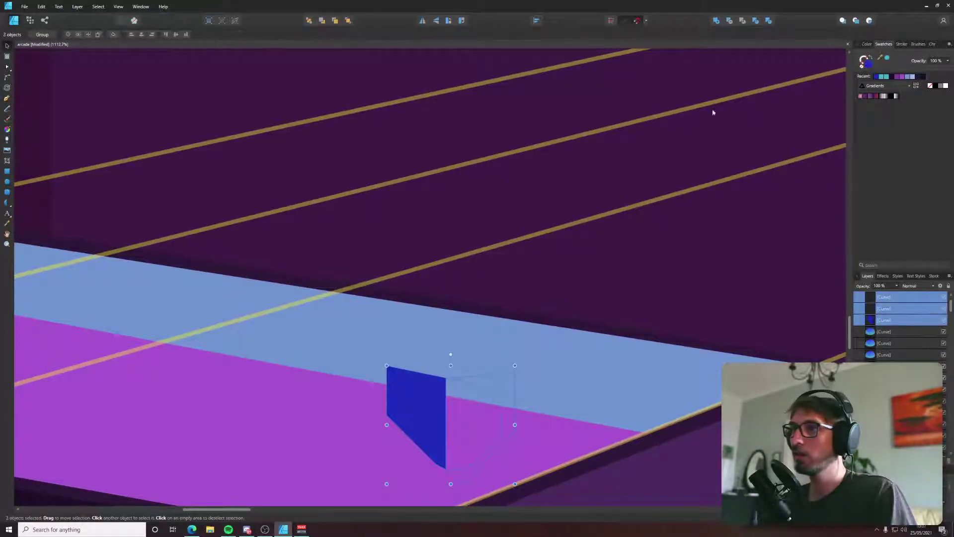
Fill the right half of the divided shape with the recent teal colour and deselect it.
{"action": "left_click", "coordinate": [484, 390]}
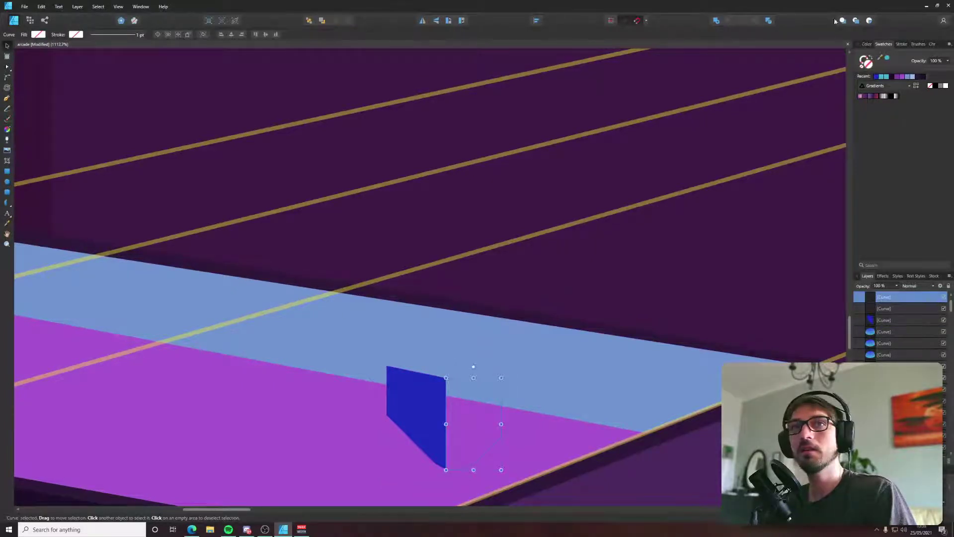
{"action": "left_click", "coordinate": [882, 77]}
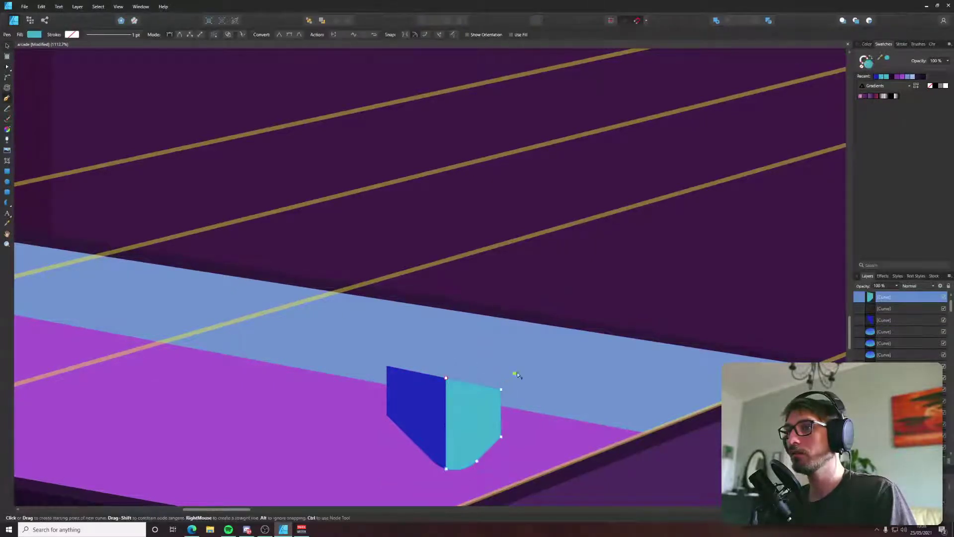
{"action": "scroll", "coordinate": [528, 362], "scroll_direction": "down", "scroll_amount": 5}
{"action": "left_click", "coordinate": [105, 325]}
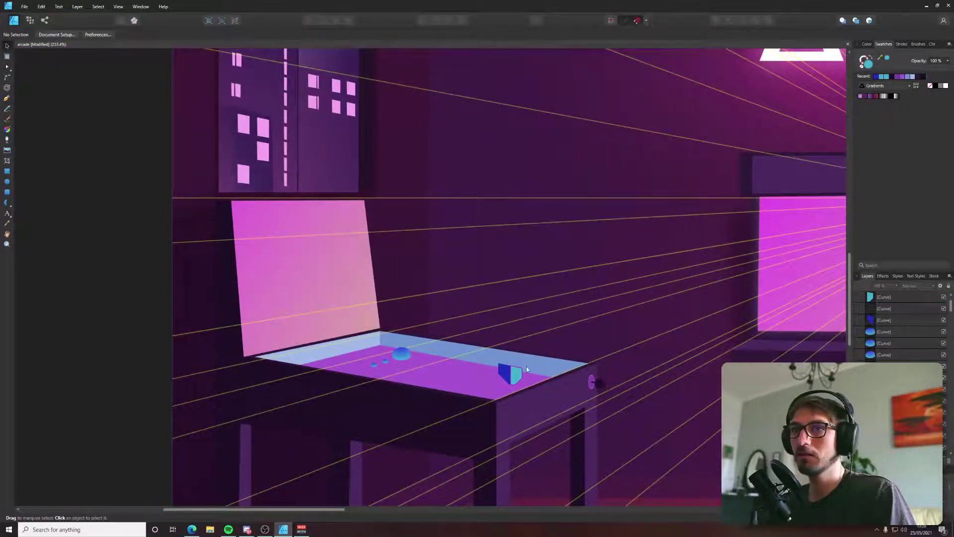
Recolour the left half from dark blue to teal, and brighten it to a light cyan on the colour wheel.
{"action": "scroll", "coordinate": [522, 368], "scroll_direction": "up", "scroll_amount": 5}
{"action": "left_click", "coordinate": [463, 360]}
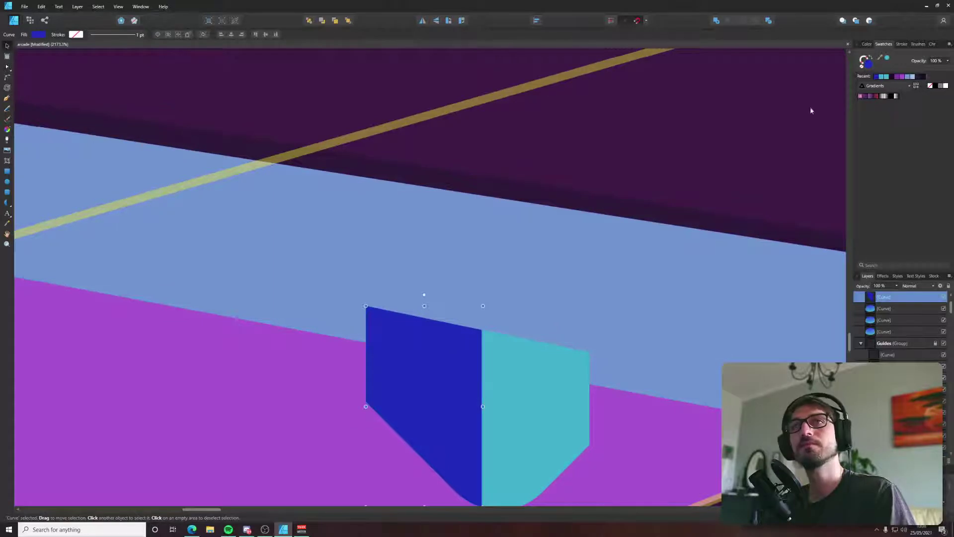
{"action": "left_click", "coordinate": [888, 77]}
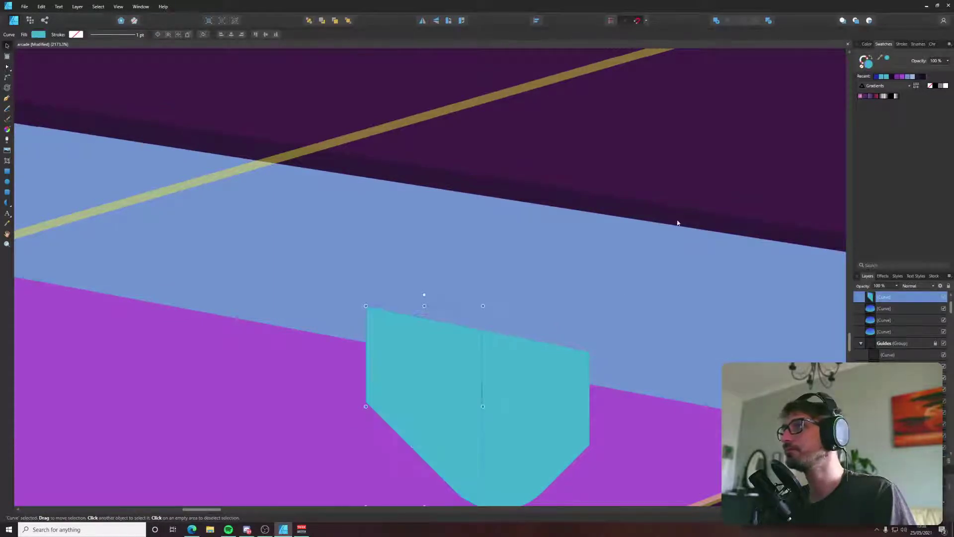
{"action": "left_click", "coordinate": [38, 35]}
{"action": "left_click", "coordinate": [51, 91]}
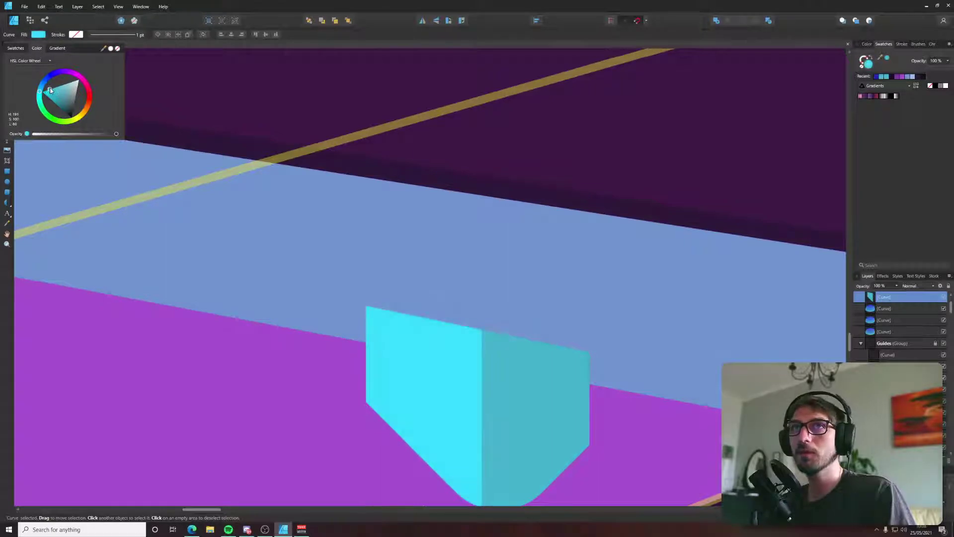
{"action": "scroll", "coordinate": [324, 226], "scroll_direction": "down", "scroll_amount": 10}
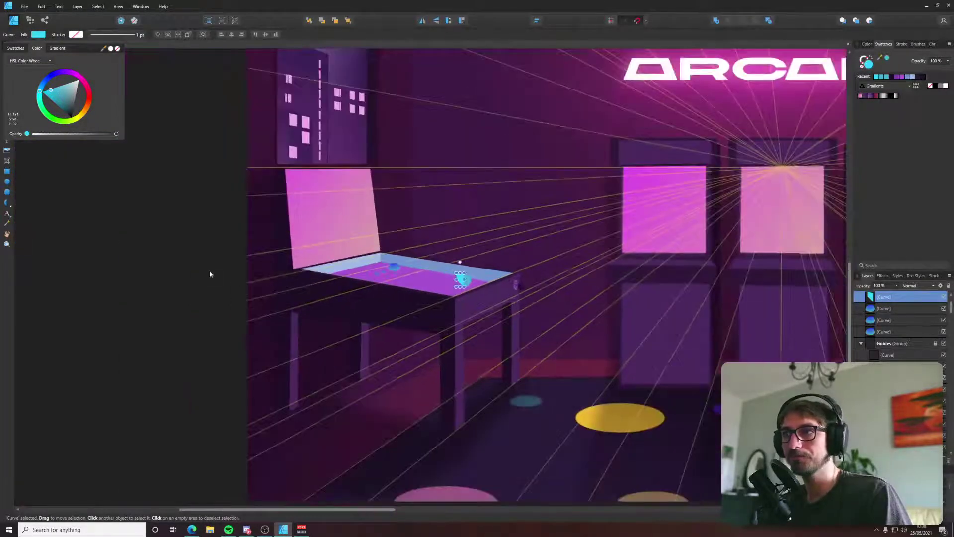
{"action": "left_click", "coordinate": [210, 274]}
Raise the teal face's outer top corner with the Node tool and nudge the top corner shared by both faces slightly upward.
{"action": "scroll", "coordinate": [461, 276], "scroll_direction": "up", "scroll_amount": 15}
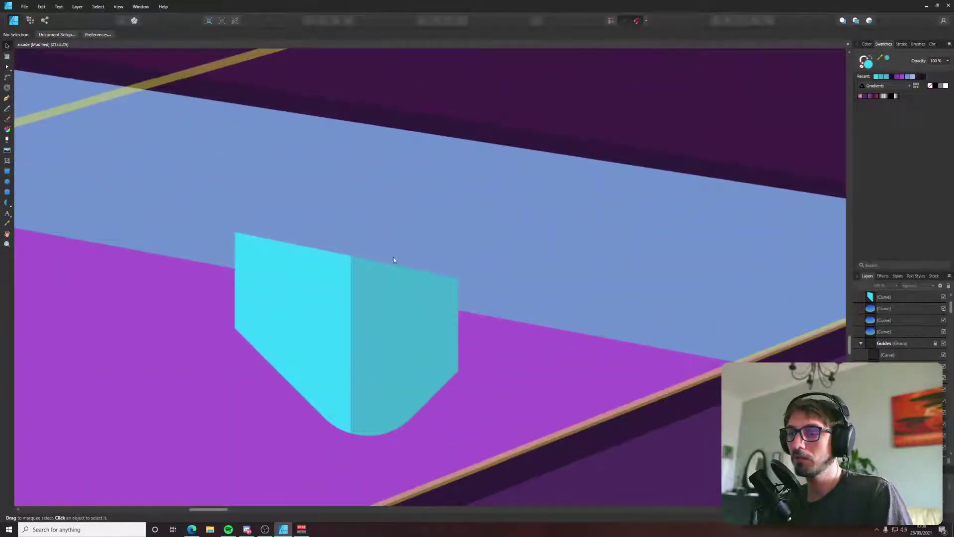
{"action": "key", "text": "a"}
{"action": "left_click", "coordinate": [417, 283]}
{"action": "left_click_drag", "start_coordinate": [458, 278], "coordinate": [458, 227]}
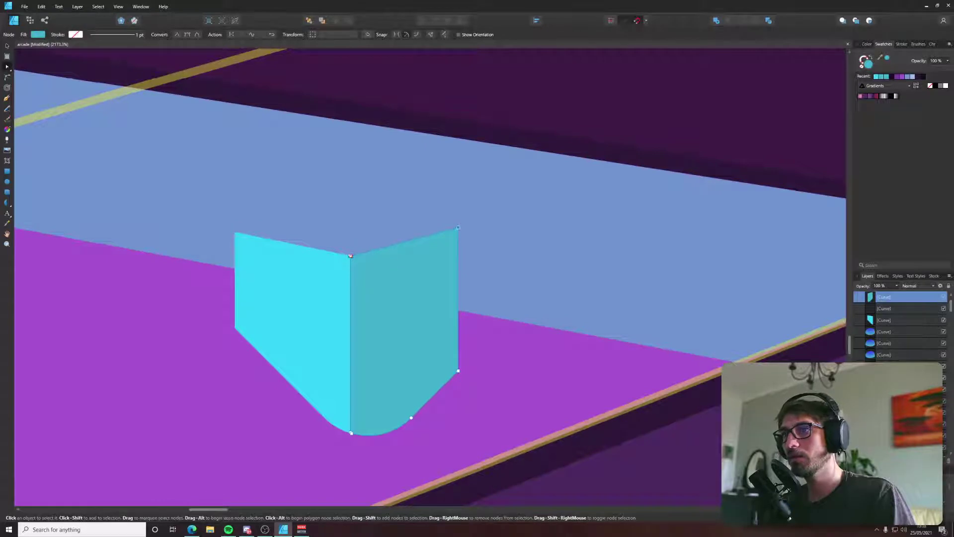
{"action": "left_click", "coordinate": [343, 261], "text": "shift"}
{"action": "left_click_drag", "start_coordinate": [350, 256], "coordinate": [353, 253]}
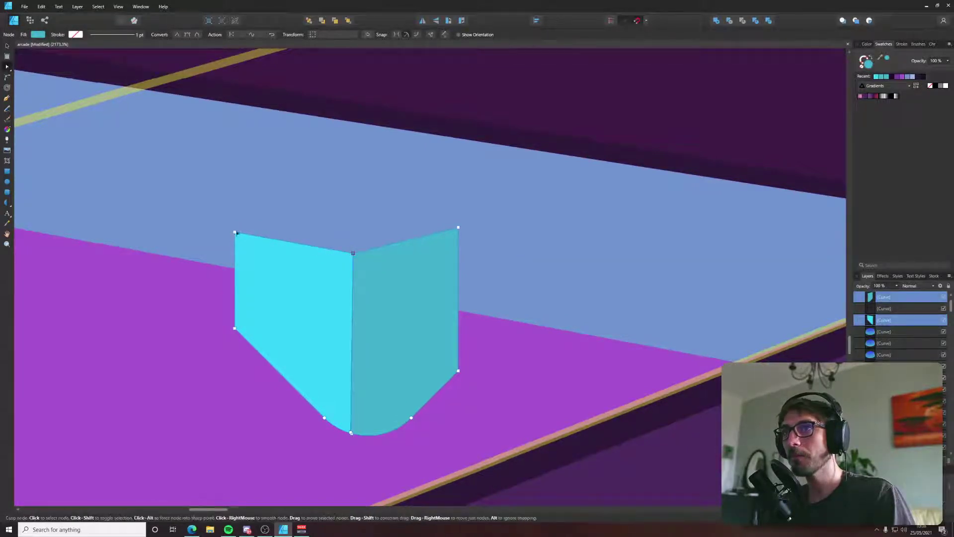
{"action": "mouse_move", "coordinate": [458, 228]}
{"action": "left_mouse_down"}
{"action": "mouse_move", "coordinate": [459, 239]}
{"action": "mouse_move", "coordinate": [458, 228]}
{"action": "left_mouse_up"}
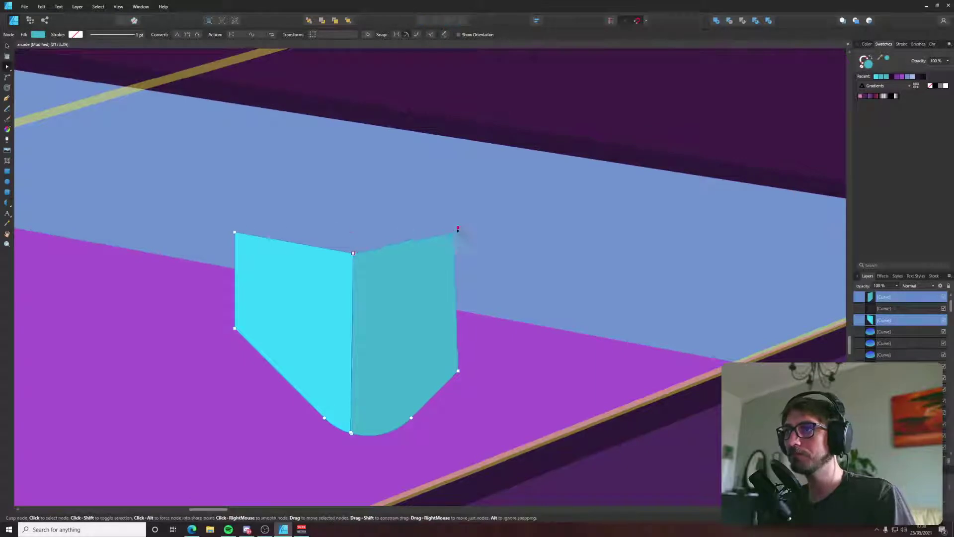
Stretch the cyan face outward, lower the top corners of both faces, and raise the cyan face's outer top corner slightly.
{"action": "scroll", "coordinate": [256, 264], "scroll_direction": "down", "scroll_amount": 5}
{"action": "left_click_drag", "start_coordinate": [232, 237], "coordinate": [288, 273]}
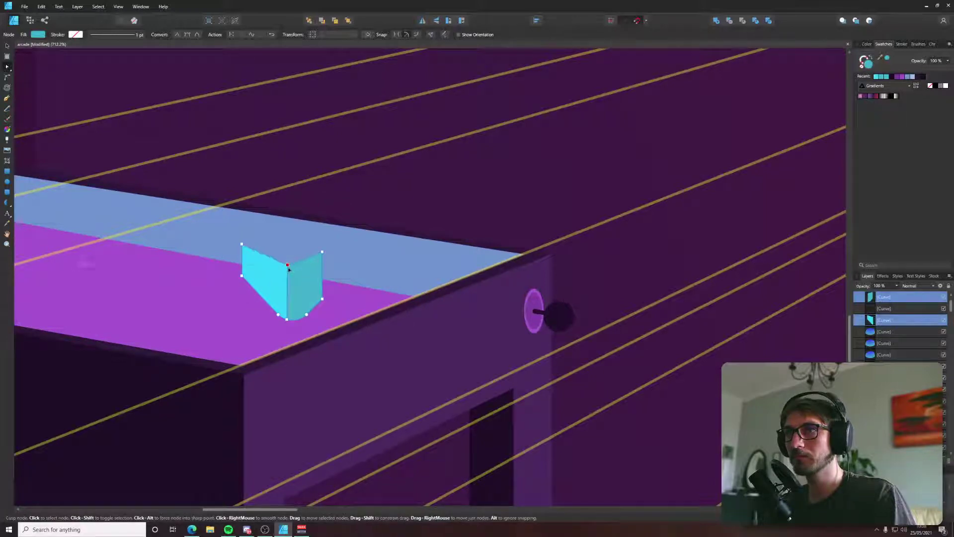
{"action": "scroll", "coordinate": [288, 273], "scroll_direction": "down", "scroll_amount": 6}
{"action": "scroll", "coordinate": [580, 288], "scroll_direction": "up", "scroll_amount": 4}
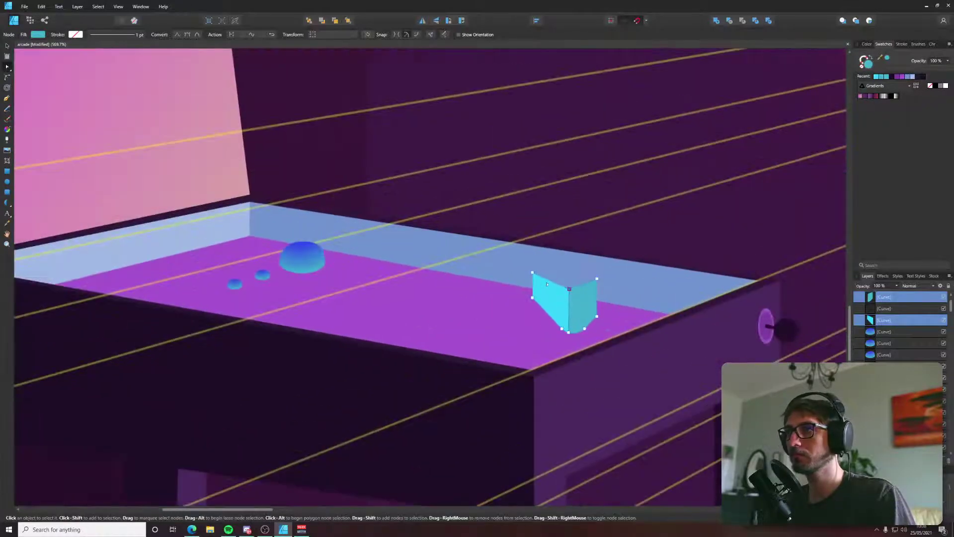
{"action": "left_click_drag", "start_coordinate": [524, 267], "coordinate": [600, 296]}
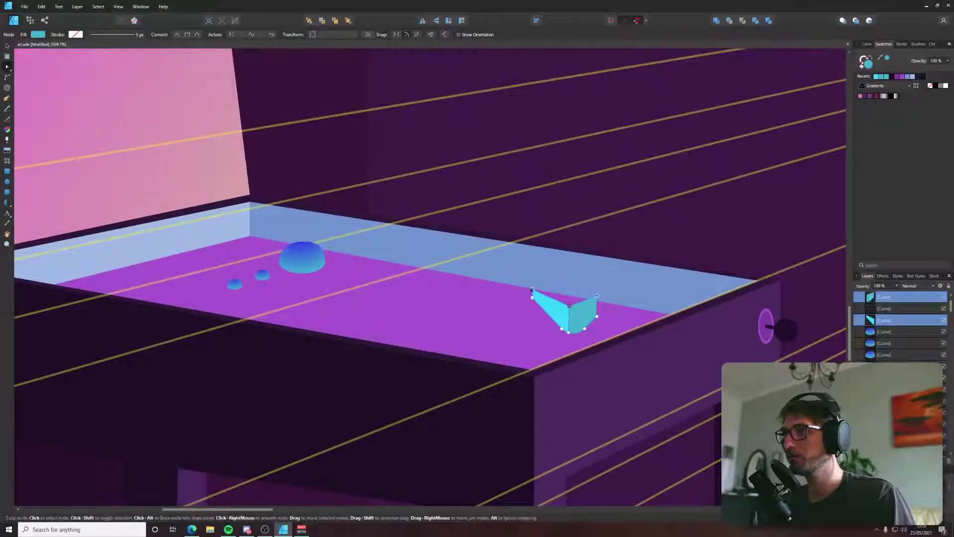
{"action": "left_click_drag", "start_coordinate": [533, 287], "coordinate": [532, 279]}
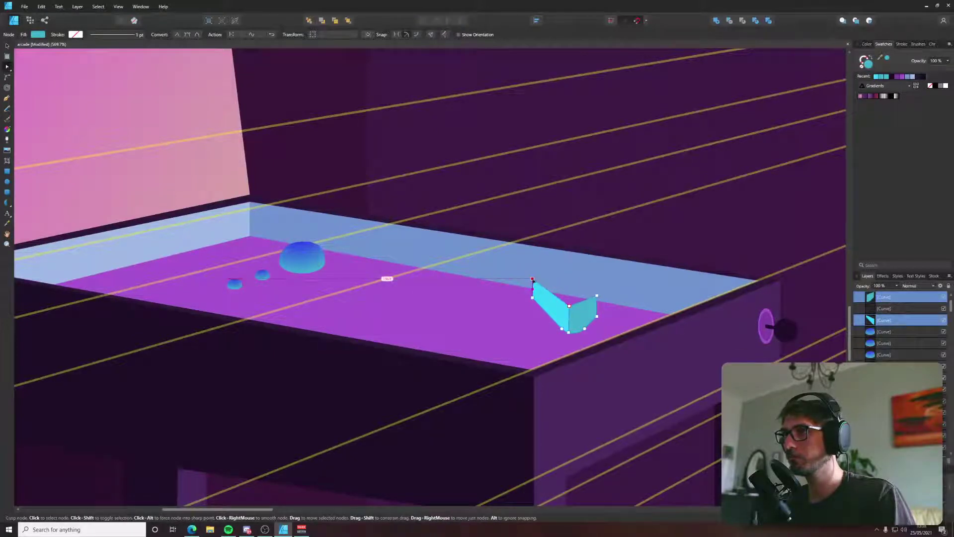
{"action": "scroll", "coordinate": [547, 282], "scroll_direction": "right", "scroll_amount": 3}
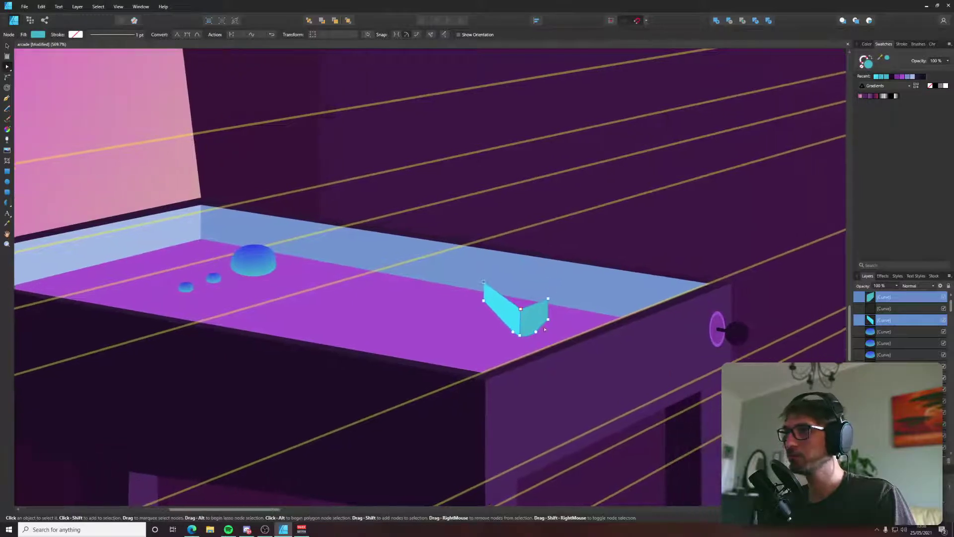
{"action": "scroll", "coordinate": [544, 329], "scroll_direction": "up", "scroll_amount": 4}
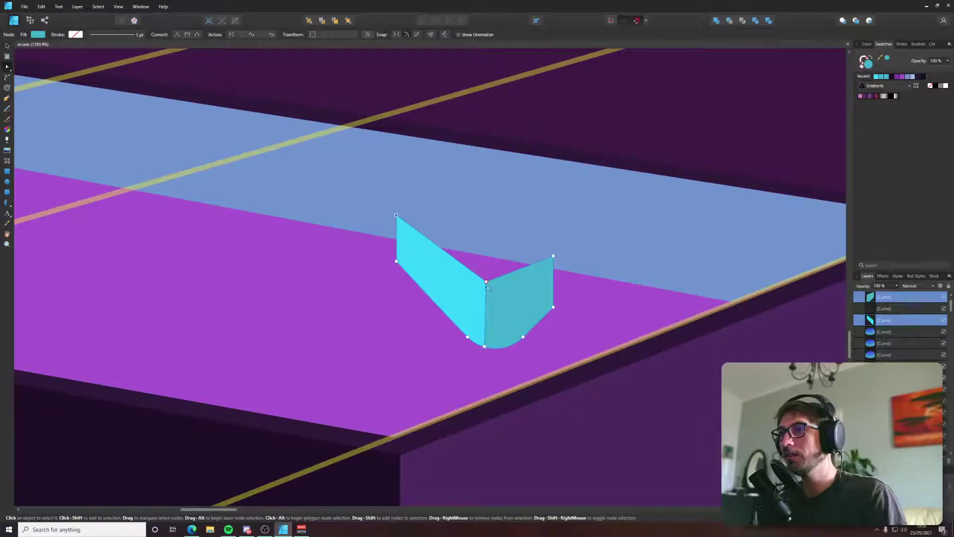
Switch to the web browser, search for "ecosia" in a new tab, and open and browse the Ecosia home page.
{"action": "left_click", "coordinate": [192, 530]}
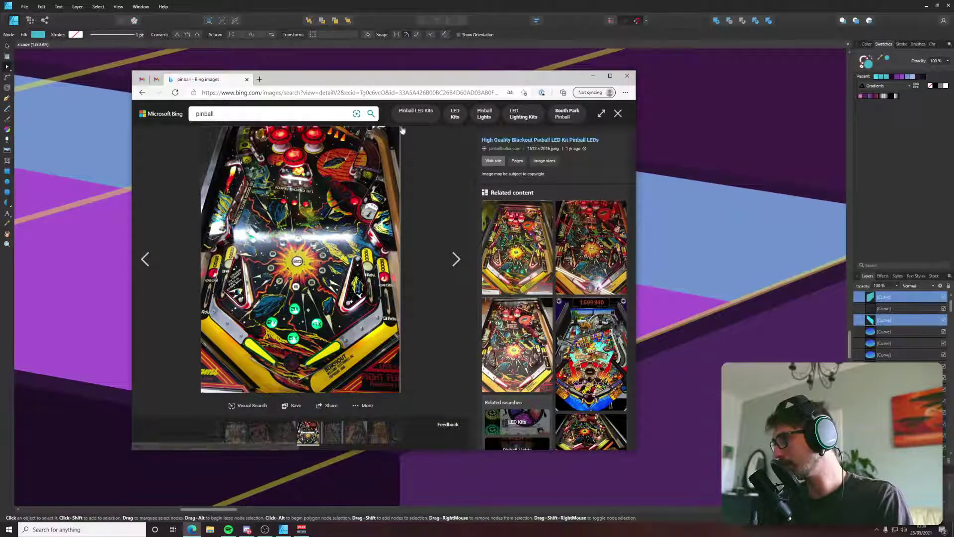
{"action": "left_click", "coordinate": [260, 80]}
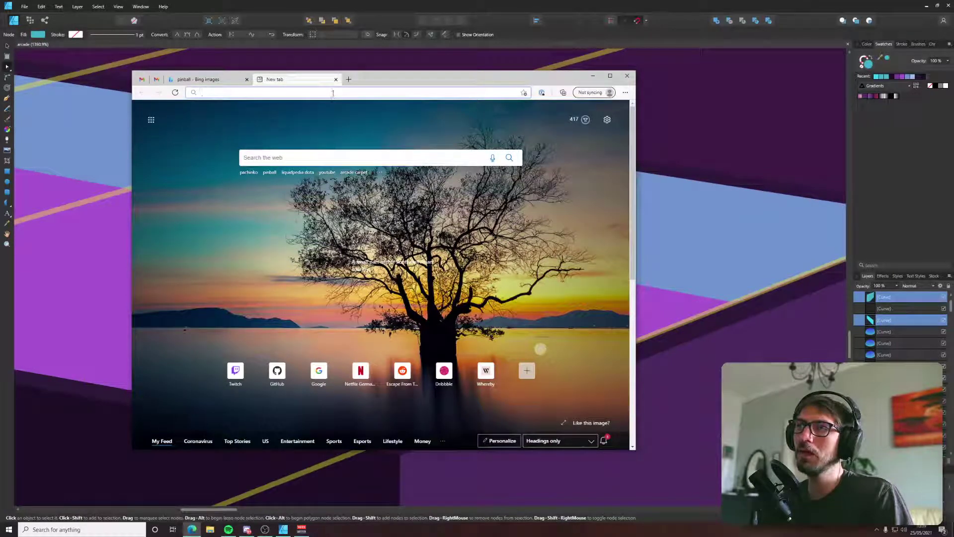
{"action": "type", "text": "ecosia"}
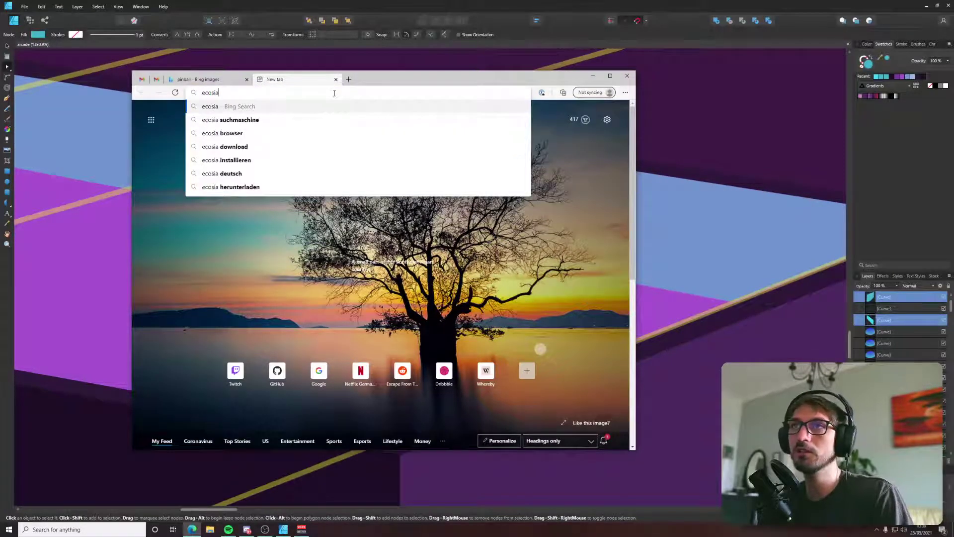
{"action": "key", "text": "Return"}
{"action": "left_click", "coordinate": [268, 166]}
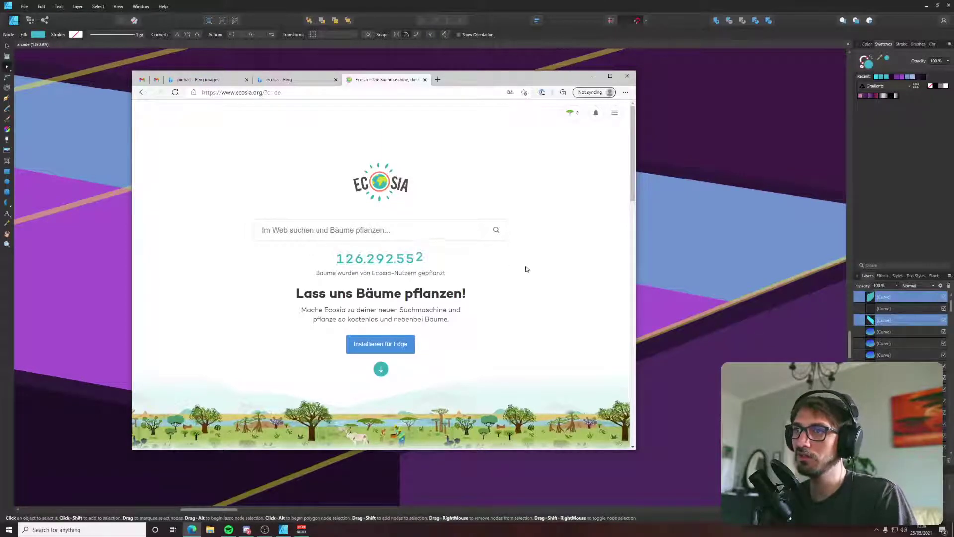
{"action": "scroll", "coordinate": [523, 261], "scroll_direction": "down", "scroll_amount": 10}
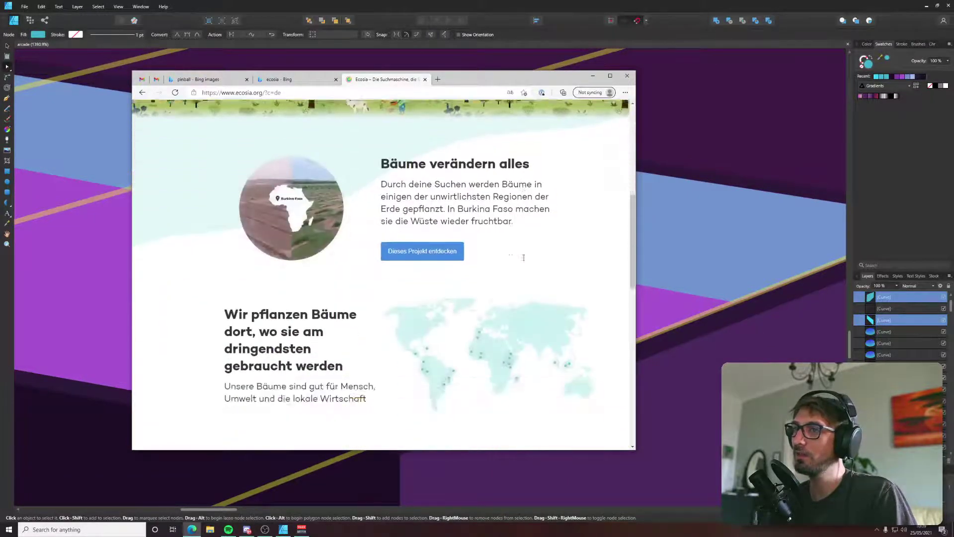
{"action": "scroll", "coordinate": [523, 257], "scroll_direction": "up", "scroll_amount": 7}
{"action": "scroll", "coordinate": [523, 257], "scroll_direction": "up", "scroll_amount": 4}
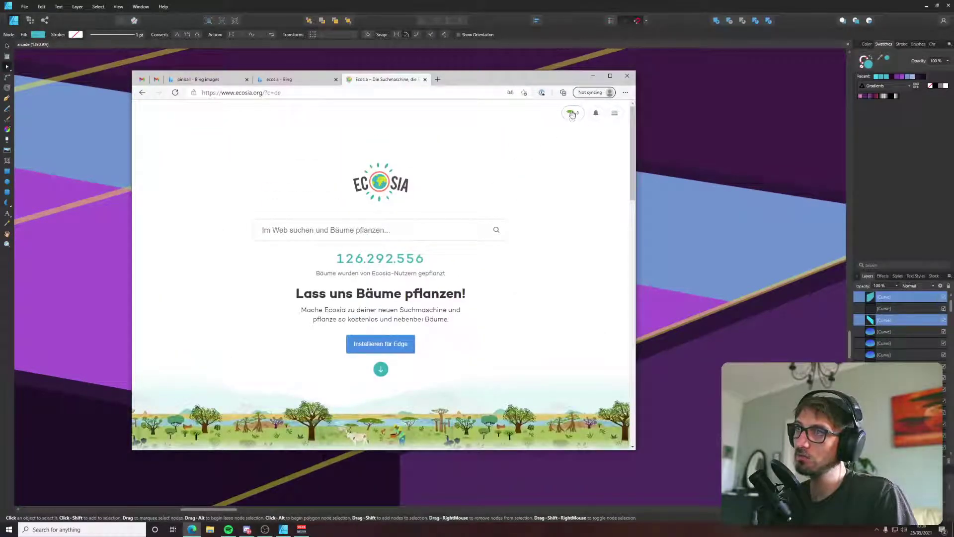
Search Ecosia for "pinball".
{"action": "left_click", "coordinate": [449, 230]}
{"action": "type", "text": "pinball"}
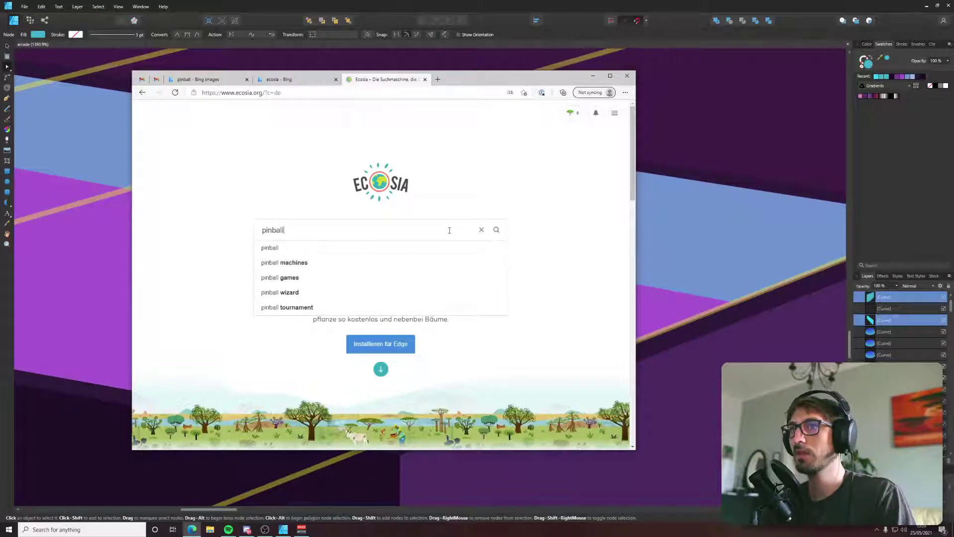
{"action": "key", "text": "Return"}
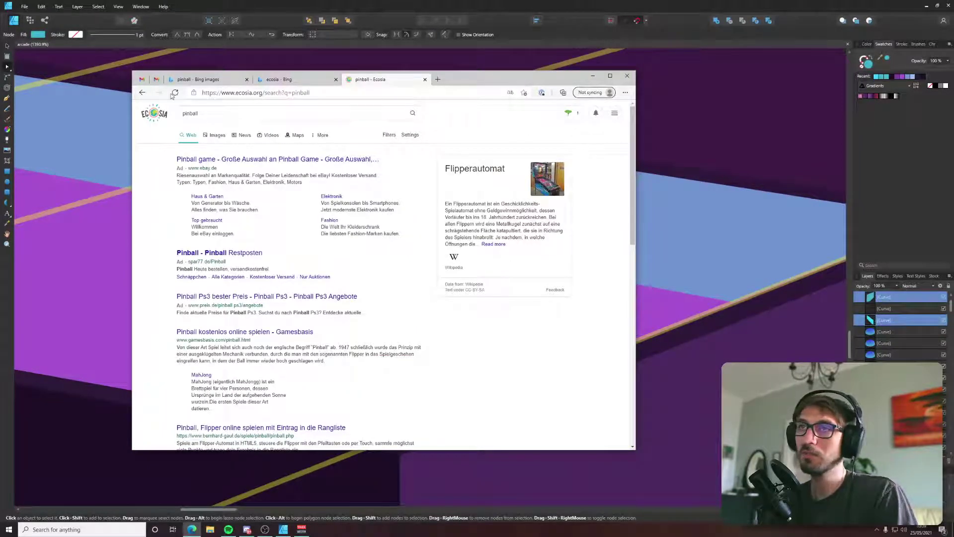
Switch back to Affinity Designer and try to round the top corner shared by the cyan and teal faces with the Corner tool.
{"action": "left_click", "coordinate": [430, 3]}
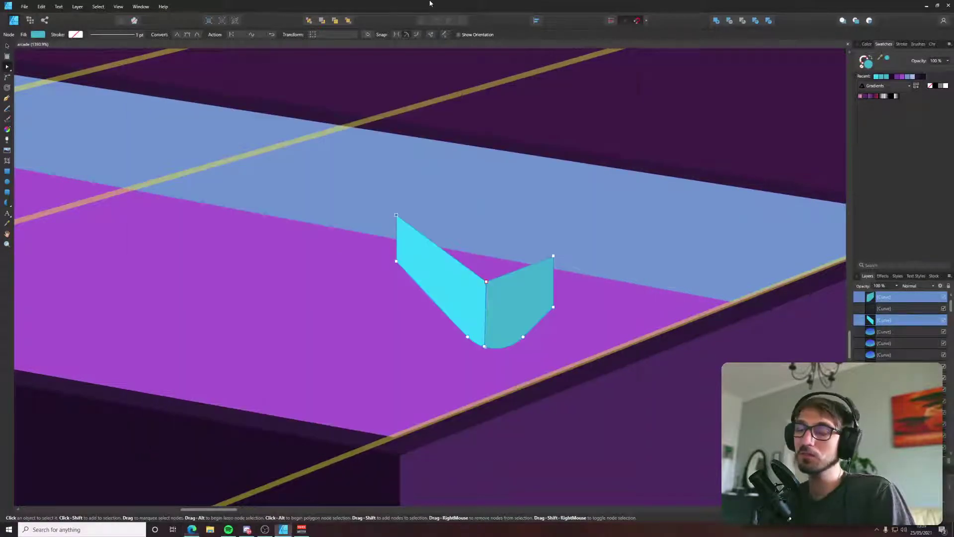
{"action": "scroll", "coordinate": [483, 211], "scroll_direction": "down", "scroll_amount": 3}
{"action": "scroll", "coordinate": [497, 224], "scroll_direction": "up", "scroll_amount": 6}
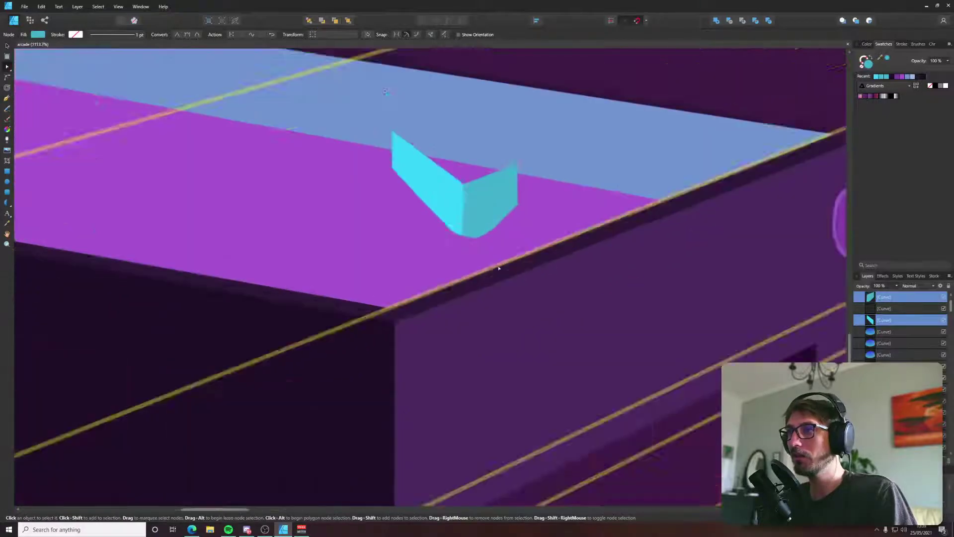
{"action": "scroll", "coordinate": [511, 210], "scroll_direction": "up", "scroll_amount": 3}
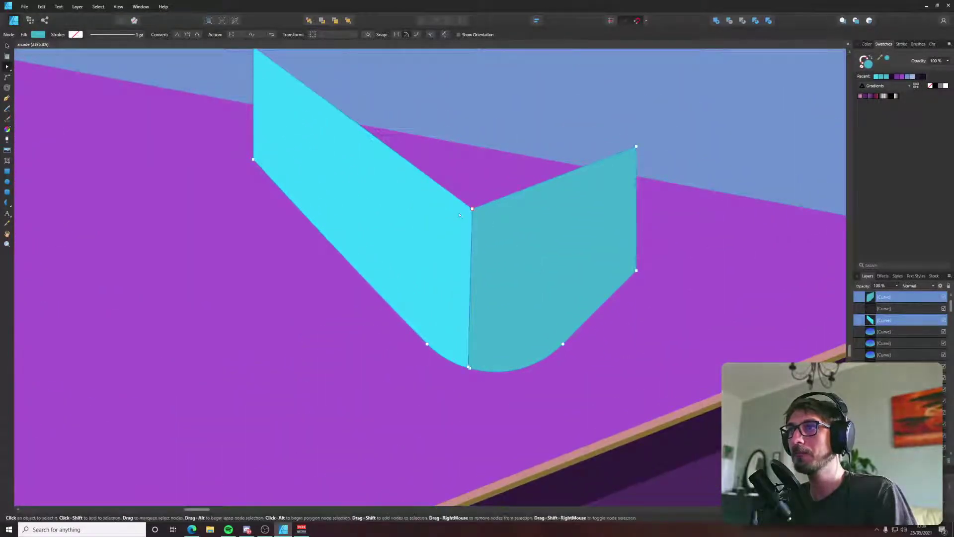
{"action": "left_click", "coordinate": [8, 78]}
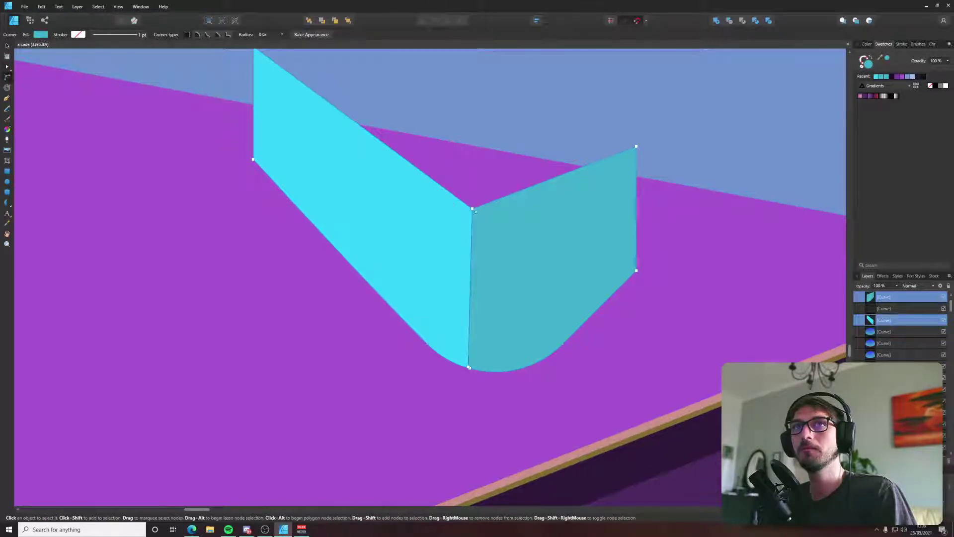
{"action": "mouse_move", "coordinate": [469, 231]}
{"action": "left_mouse_down"}
{"action": "mouse_move", "coordinate": [450, 300]}
{"action": "mouse_move", "coordinate": [471, 215]}
{"action": "left_mouse_up"}
{"action": "scroll", "coordinate": [332, 135], "scroll_direction": "up", "scroll_amount": 4}
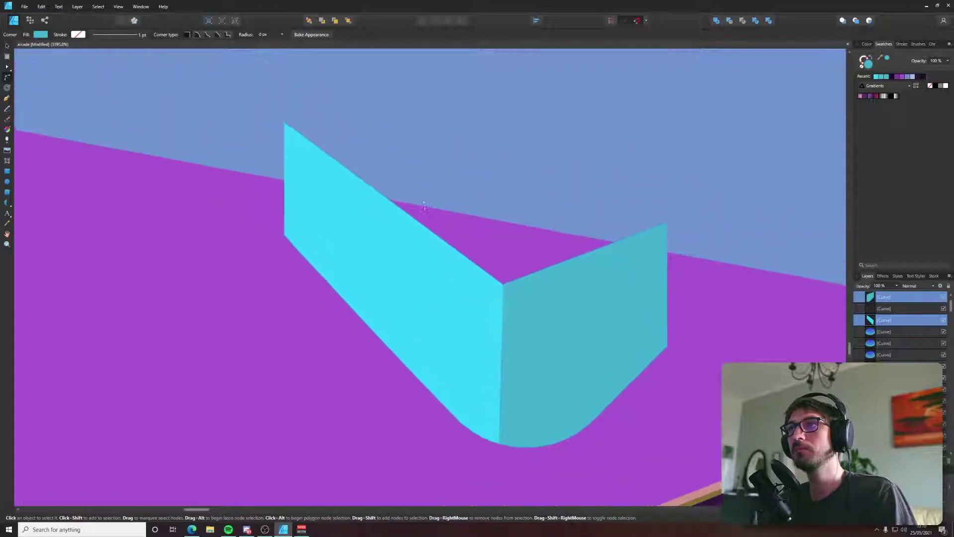
Draw a closed Pen shape for the block's top face, joining the upper corners of the cyan and teal faces.
{"action": "key", "text": "p"}
{"action": "left_click", "coordinate": [290, 143]}
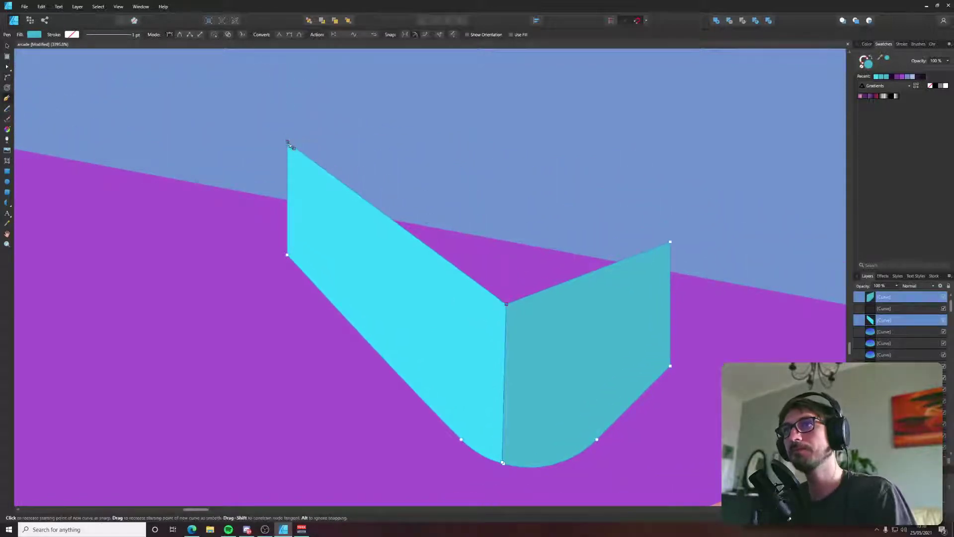
{"action": "left_click", "coordinate": [670, 242]}
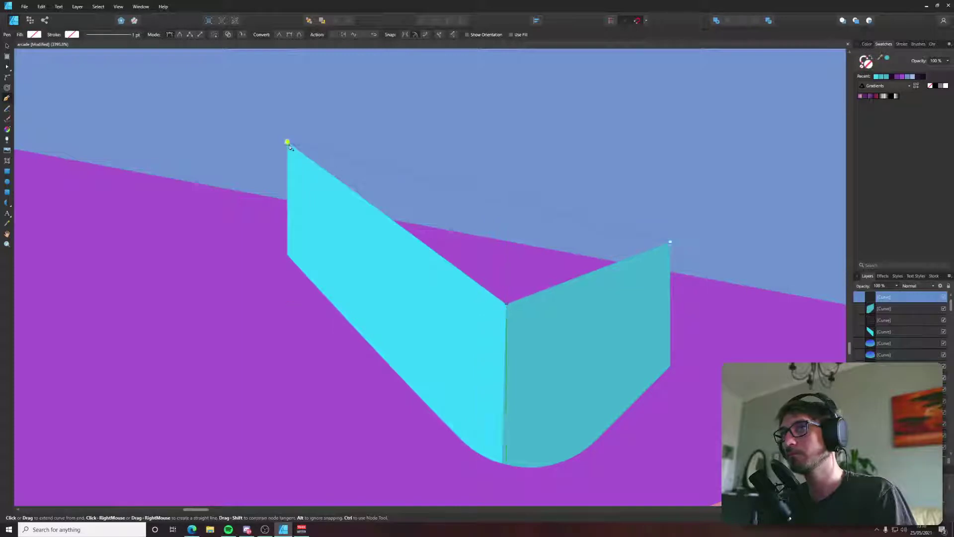
{"action": "scroll", "coordinate": [374, 188], "scroll_direction": "down", "scroll_amount": 3}
{"action": "scroll", "coordinate": [404, 216], "scroll_direction": "up", "scroll_amount": 5}
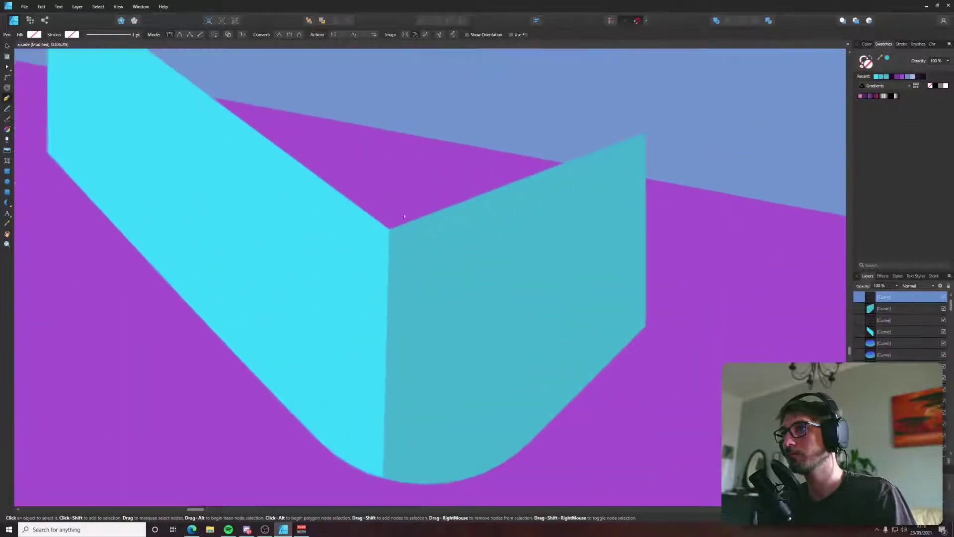
{"action": "scroll", "coordinate": [404, 216], "scroll_direction": "up", "scroll_amount": 3}
{"action": "key", "text": "a"}
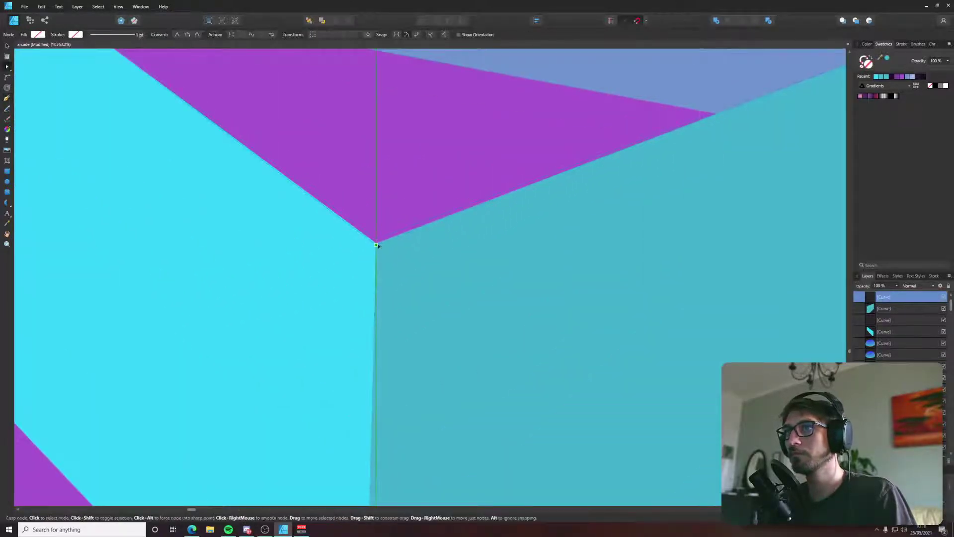
{"action": "scroll", "coordinate": [376, 244], "scroll_direction": "down", "scroll_amount": 12}
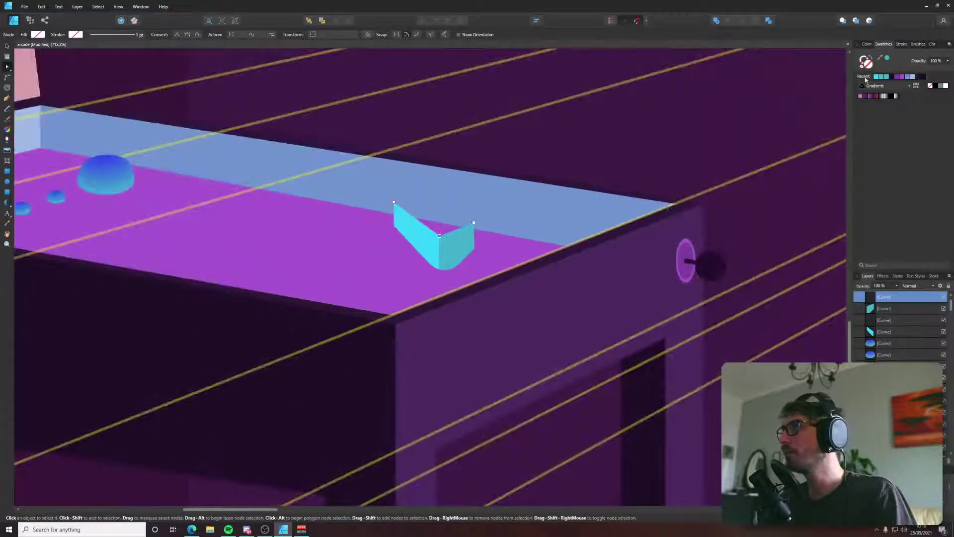
Fill the new top face with a light turquoise, brighter than the teal side face.
{"action": "left_click", "coordinate": [881, 78]}
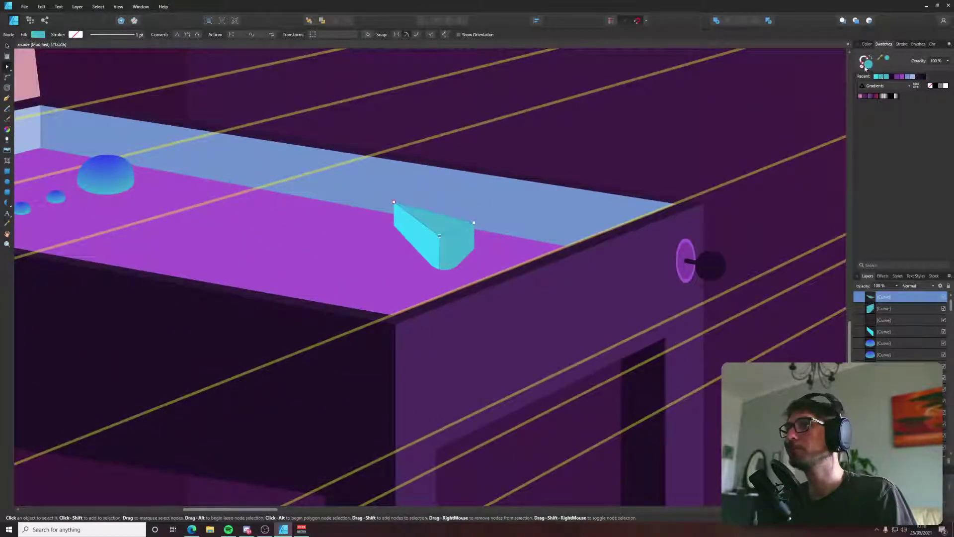
{"action": "double_click", "coordinate": [865, 67]}
{"action": "mouse_move", "coordinate": [458, 243]}
{"action": "left_mouse_down"}
{"action": "mouse_move", "coordinate": [426, 239]}
{"action": "mouse_move", "coordinate": [437, 219]}
{"action": "mouse_move", "coordinate": [462, 217]}
{"action": "mouse_move", "coordinate": [411, 256]}
{"action": "left_mouse_up"}
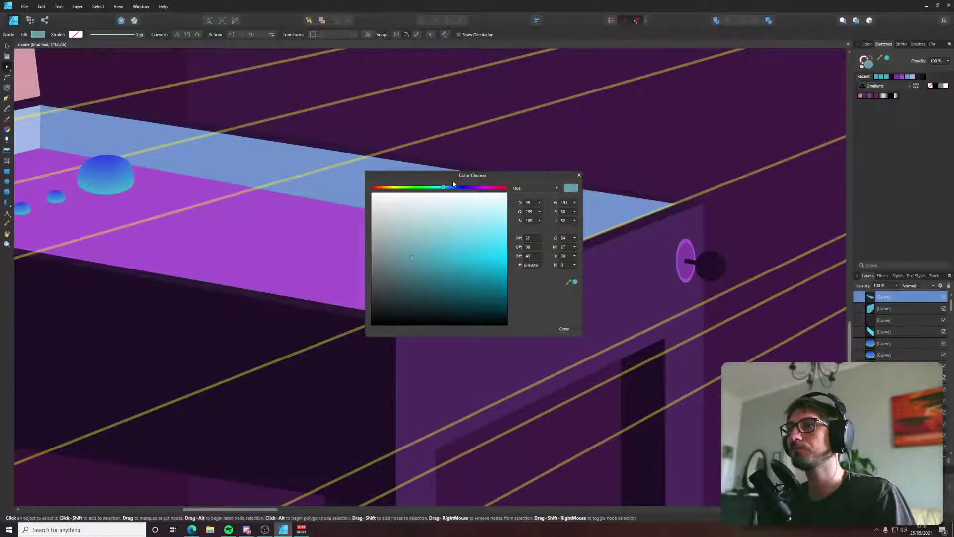
{"action": "left_click_drag", "start_coordinate": [444, 187], "coordinate": [441, 187]}
{"action": "left_click_drag", "start_coordinate": [477, 244], "coordinate": [484, 237]}
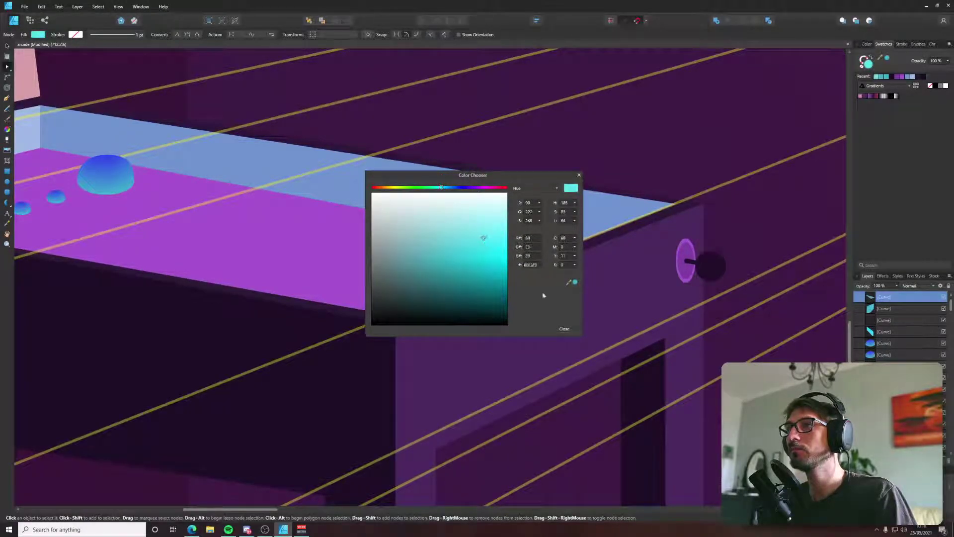
{"action": "left_click", "coordinate": [564, 328]}
{"action": "left_click", "coordinate": [502, 330]}
{"action": "scroll", "coordinate": [503, 330], "scroll_direction": "down", "scroll_amount": 5}
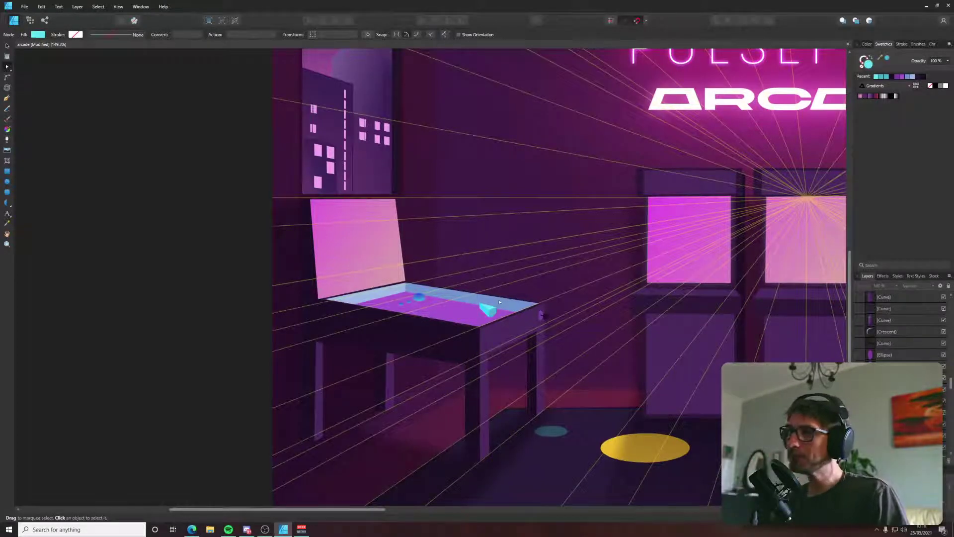
Select all three faces of the block and duplicate them near the front corner of the purple playfield.
{"action": "scroll", "coordinate": [499, 301], "scroll_direction": "up", "scroll_amount": 8}
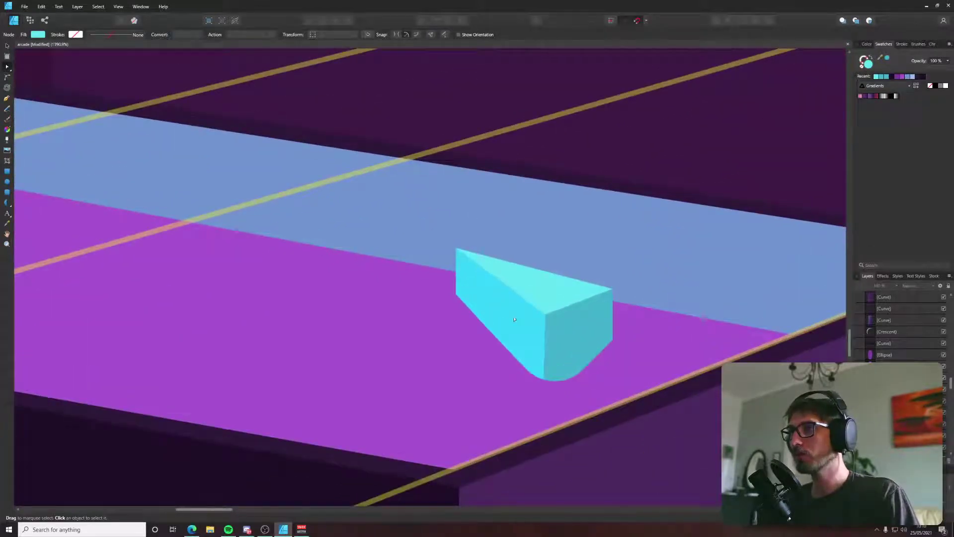
{"action": "left_click", "coordinate": [514, 319]}
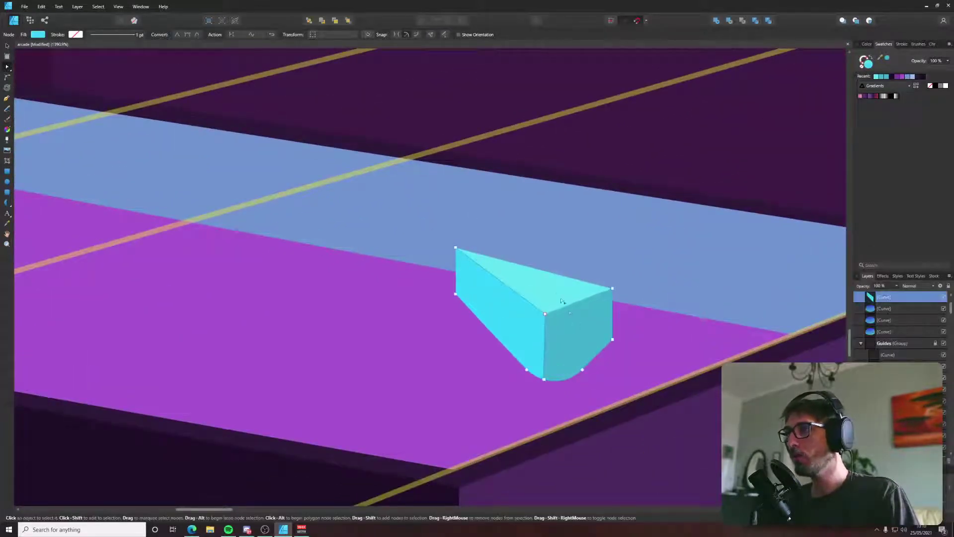
{"action": "key", "text": "v"}
{"action": "left_click_drag", "start_coordinate": [563, 297], "coordinate": [404, 407]}
Try flipping the duplicated block horizontally and vertically.
{"action": "right_click", "coordinate": [404, 408]}
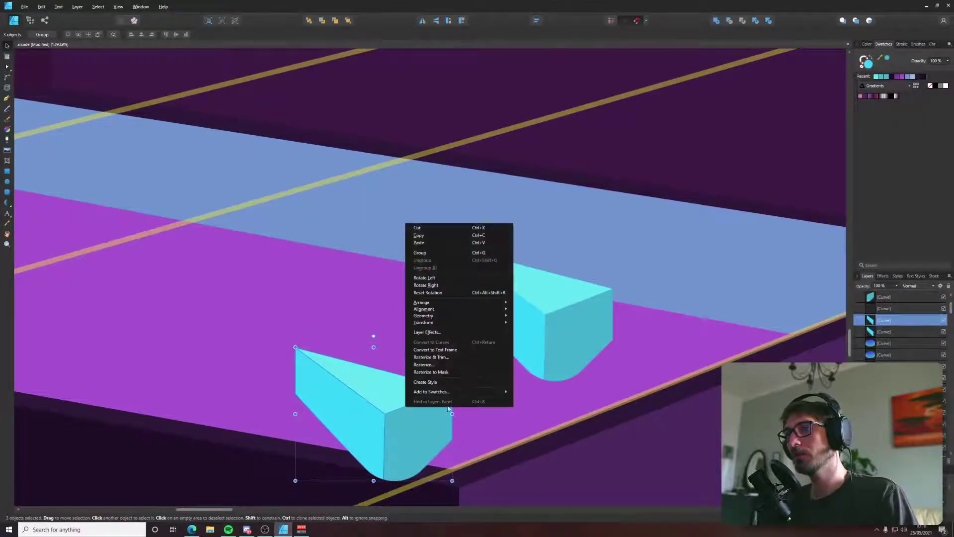
{"action": "mouse_move", "coordinate": [474, 323]}
{"action": "left_click", "coordinate": [531, 341]}
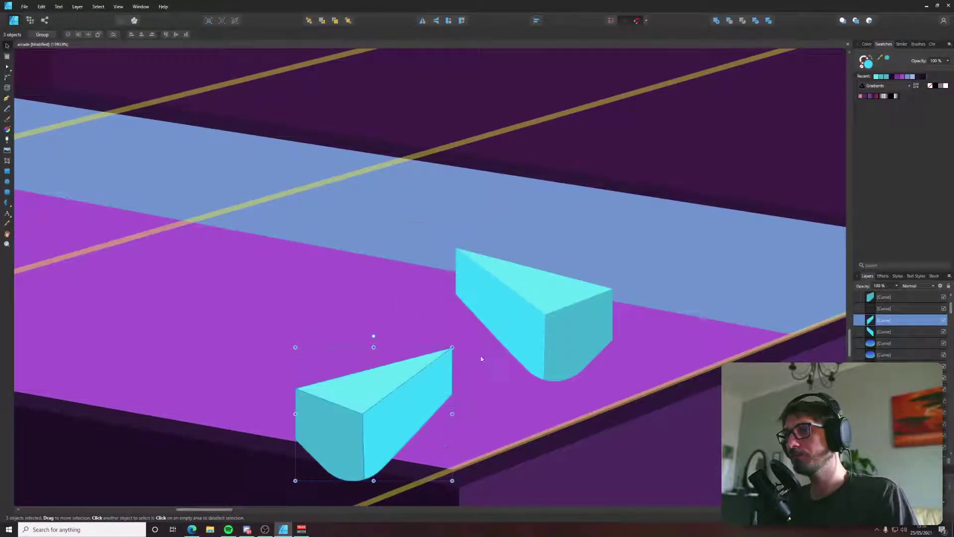
{"action": "right_click", "coordinate": [424, 390]}
{"action": "mouse_move", "coordinate": [492, 303]}
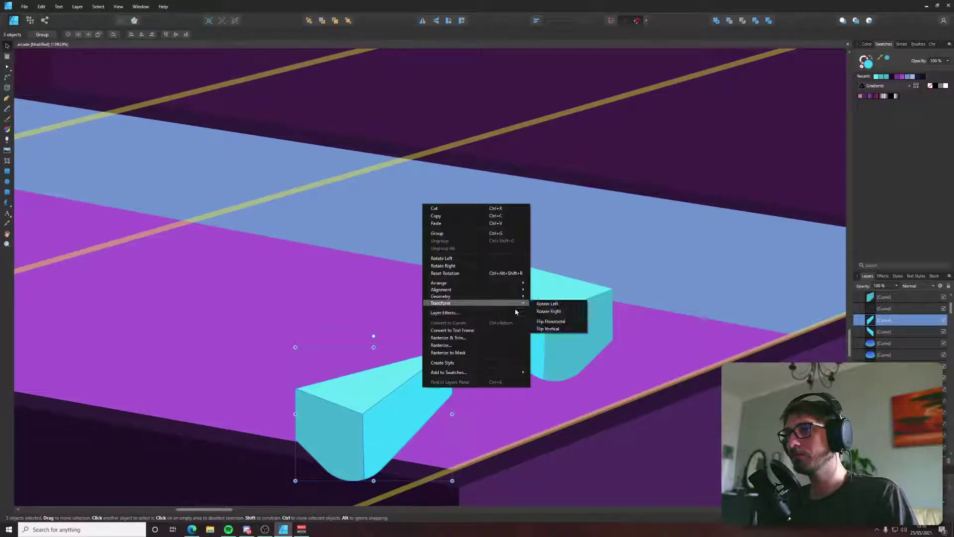
{"action": "left_click", "coordinate": [548, 329]}
Undo the vertical flip and flip the duplicated block horizontally back to its original orientation.
{"action": "right_click", "coordinate": [407, 419]}
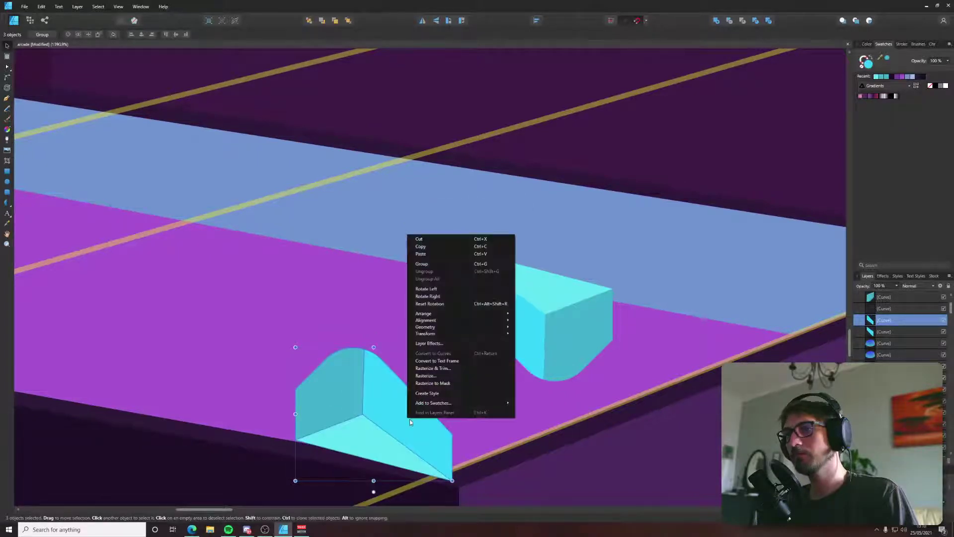
{"action": "key", "text": "Escape"}
{"action": "key", "text": "ctrl+z"}
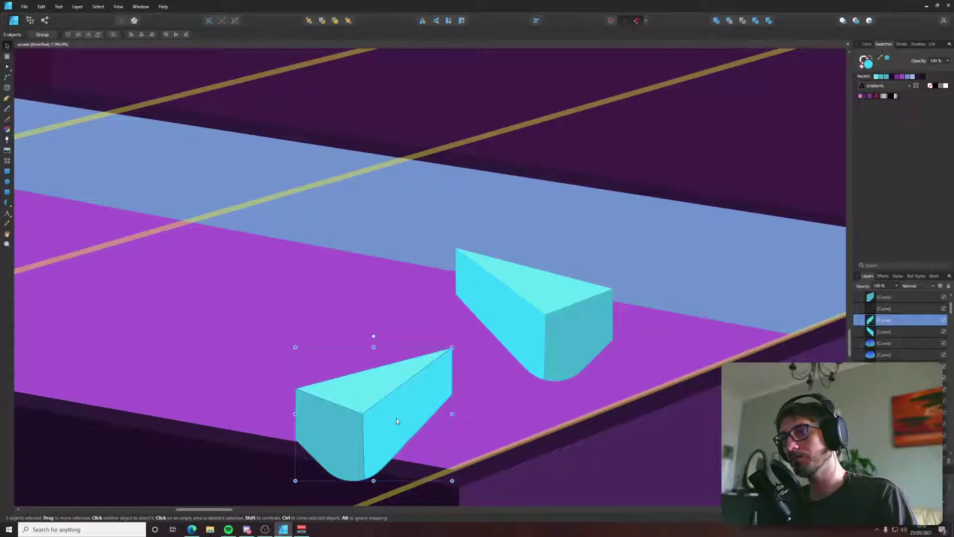
{"action": "right_click", "coordinate": [396, 421]}
{"action": "mouse_move", "coordinate": [477, 331]}
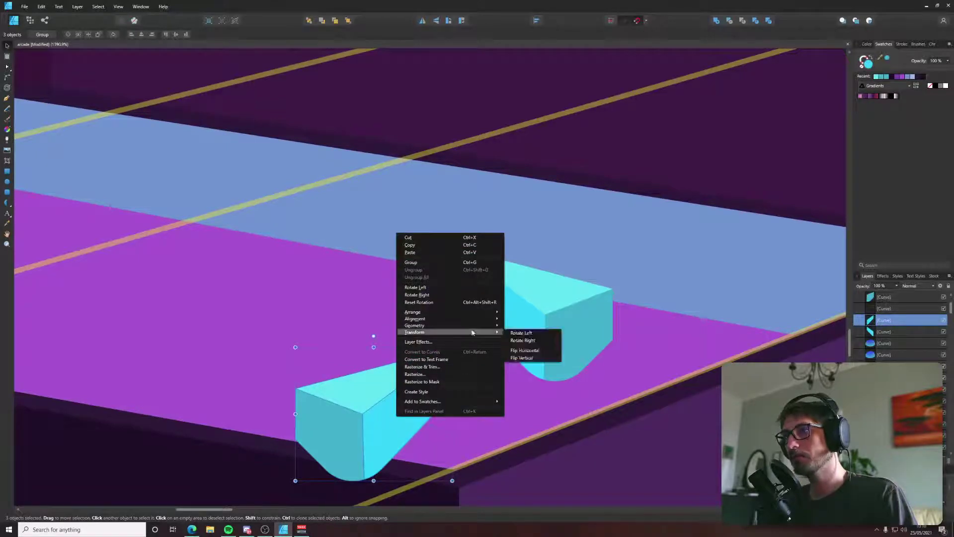
{"action": "left_click", "coordinate": [540, 352]}
Nudge the duplicated block and stretch its cyan face's outer edge outward and down toward the playfield's front edge.
{"action": "left_click_drag", "start_coordinate": [407, 417], "coordinate": [413, 416]}
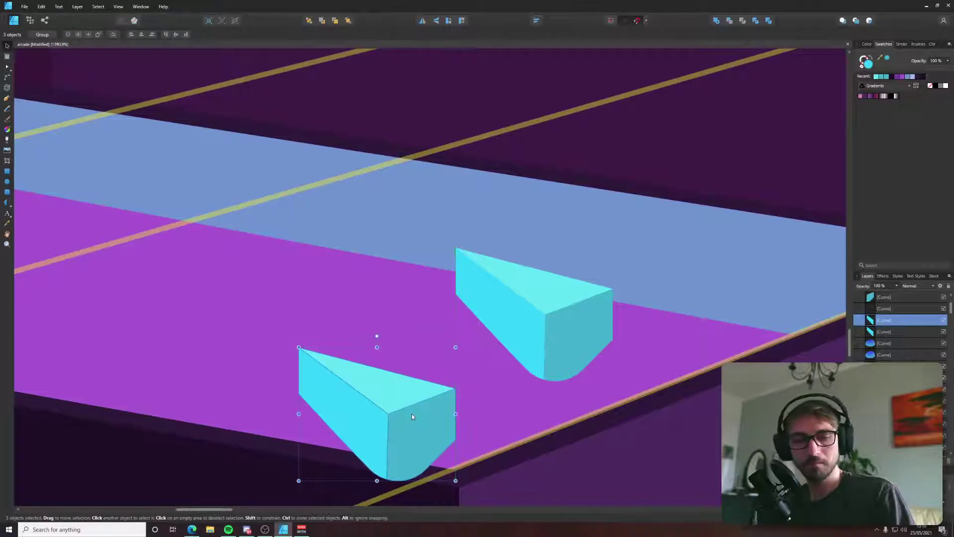
{"action": "left_click_drag", "start_coordinate": [404, 419], "coordinate": [377, 400]}
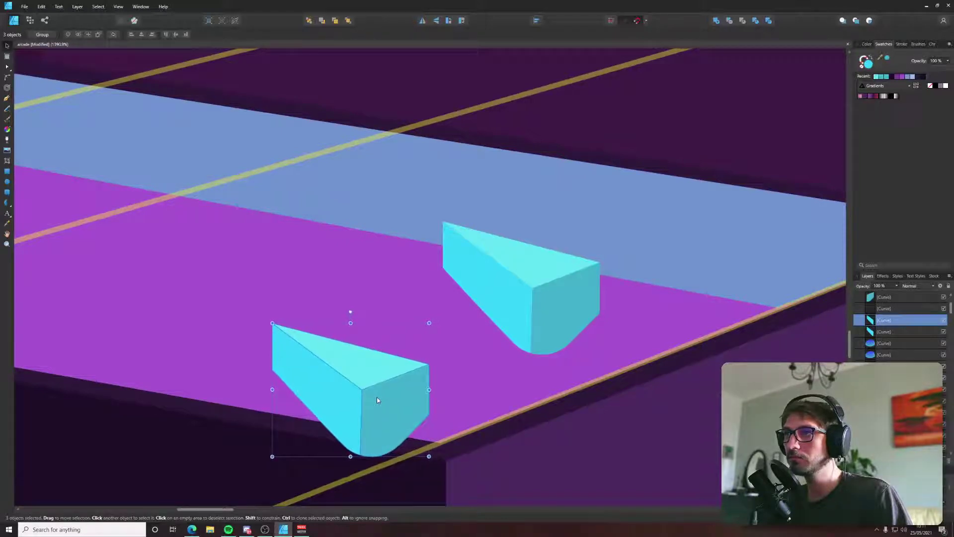
{"action": "key", "text": "a"}
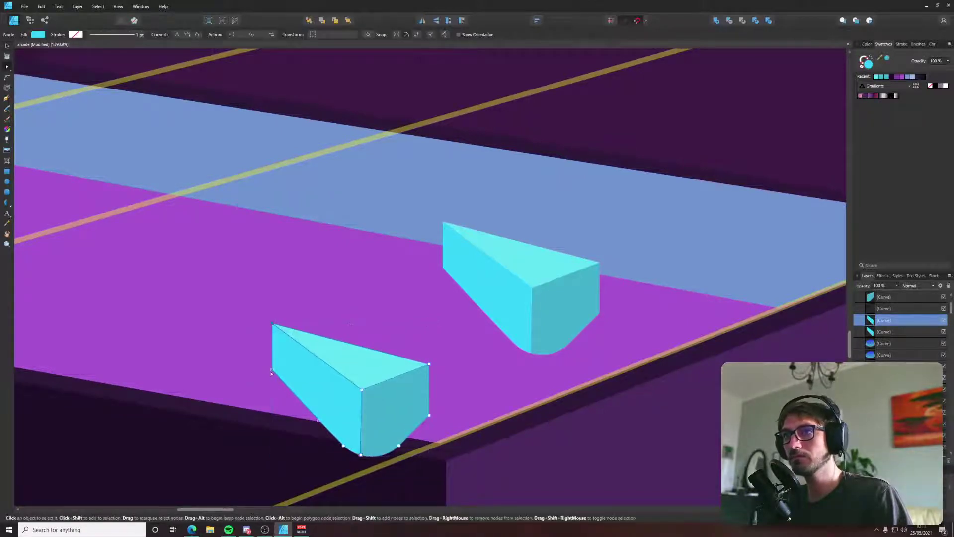
{"action": "left_click_drag", "start_coordinate": [272, 377], "coordinate": [232, 392]}
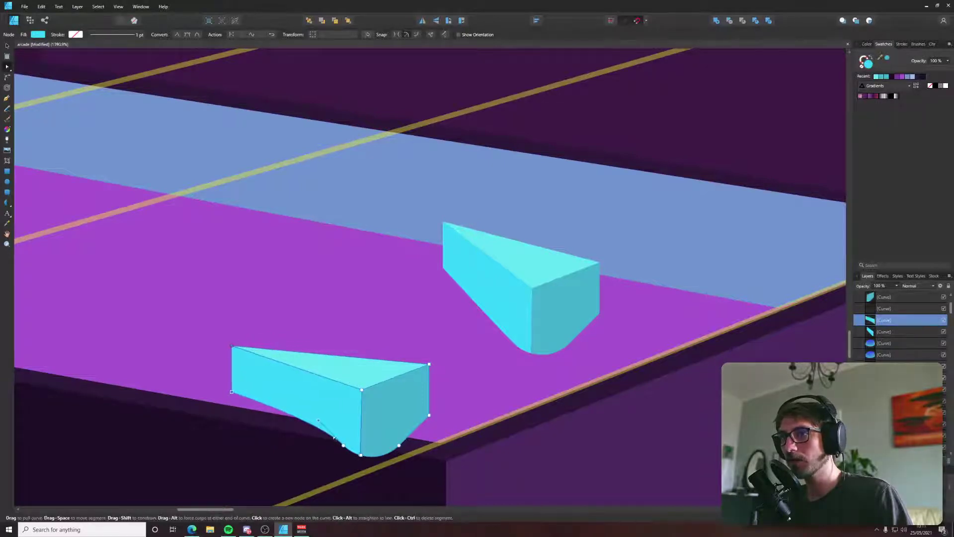
Raise the duplicated block's rounded bottom nodes onto the playfield and move the teal face's top corners up and outward.
{"action": "left_click_drag", "start_coordinate": [319, 423], "coordinate": [367, 452]}
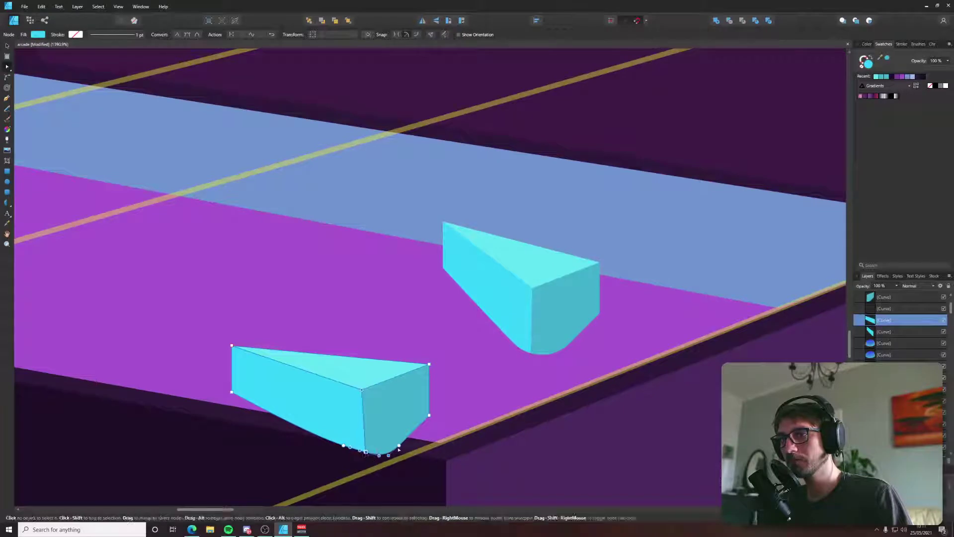
{"action": "left_click", "coordinate": [398, 448]}
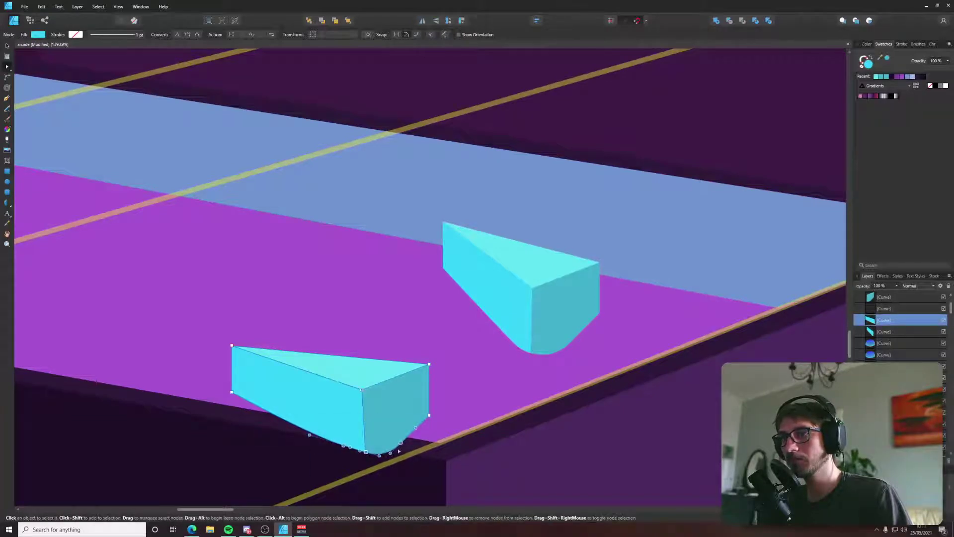
{"action": "left_click_drag", "start_coordinate": [399, 450], "coordinate": [393, 432]}
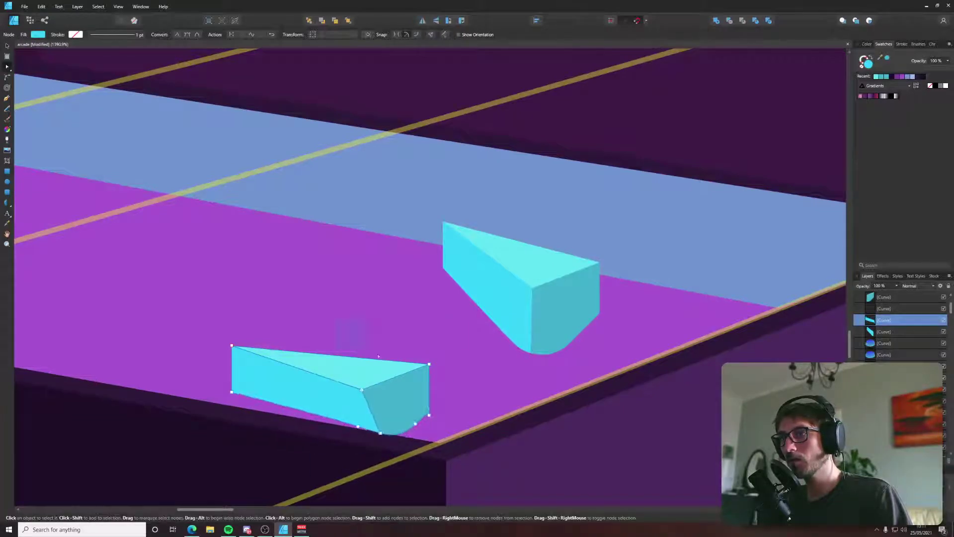
{"action": "left_click_drag", "start_coordinate": [429, 364], "coordinate": [439, 352]}
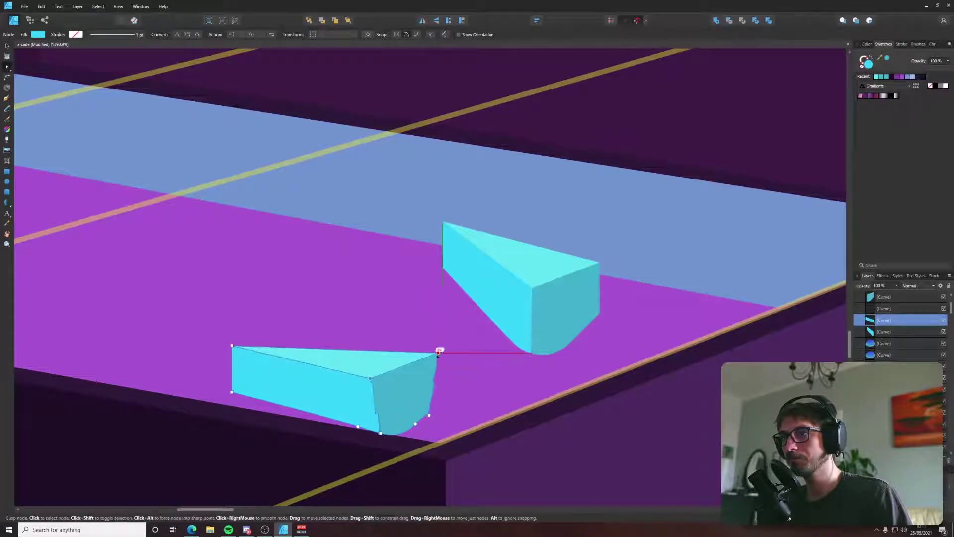
{"action": "left_click_drag", "start_coordinate": [361, 425], "coordinate": [386, 436]}
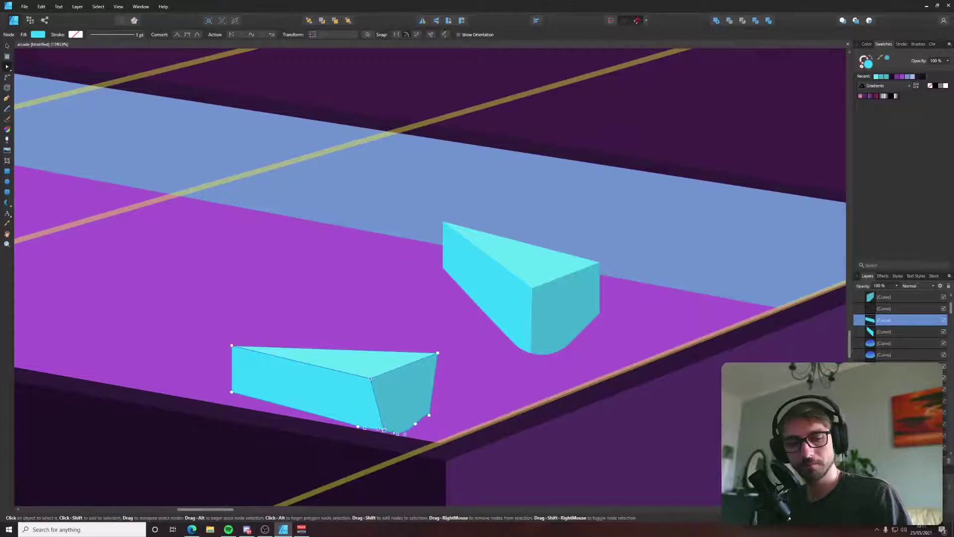
{"action": "scroll", "coordinate": [384, 430], "scroll_direction": "up", "scroll_amount": 2}
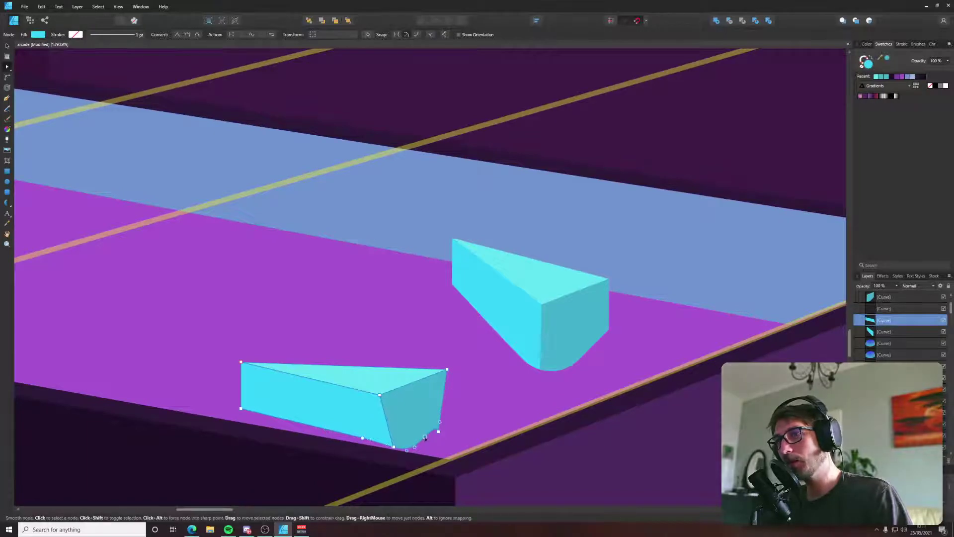
Square up the duplicated block's teal face by aligning its outer and shared vertical edges, and remove the extra bottom node.
{"action": "mouse_move", "coordinate": [438, 431]}
{"action": "left_mouse_down"}
{"action": "mouse_move", "coordinate": [443, 425]}
{"action": "mouse_move", "coordinate": [440, 432]}
{"action": "left_mouse_up"}
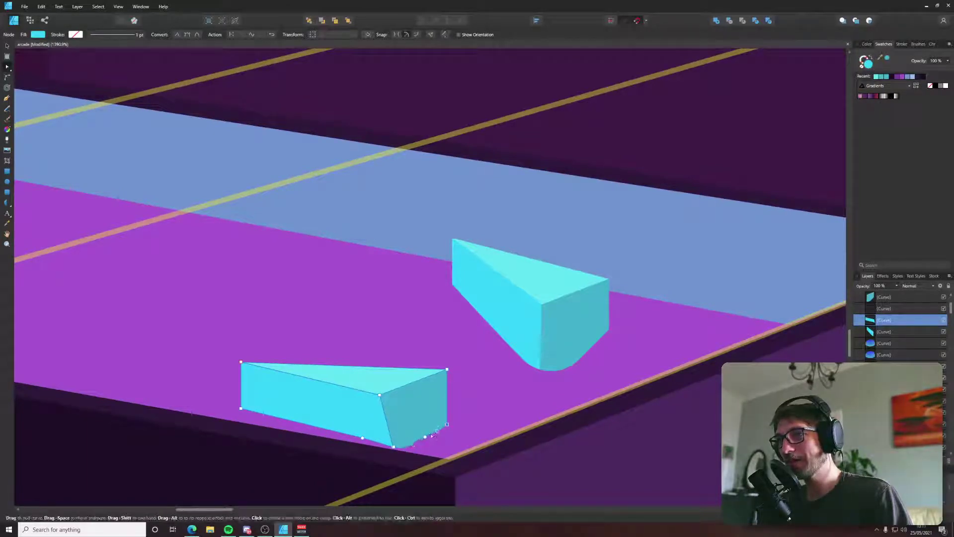
{"action": "left_click", "coordinate": [426, 439]}
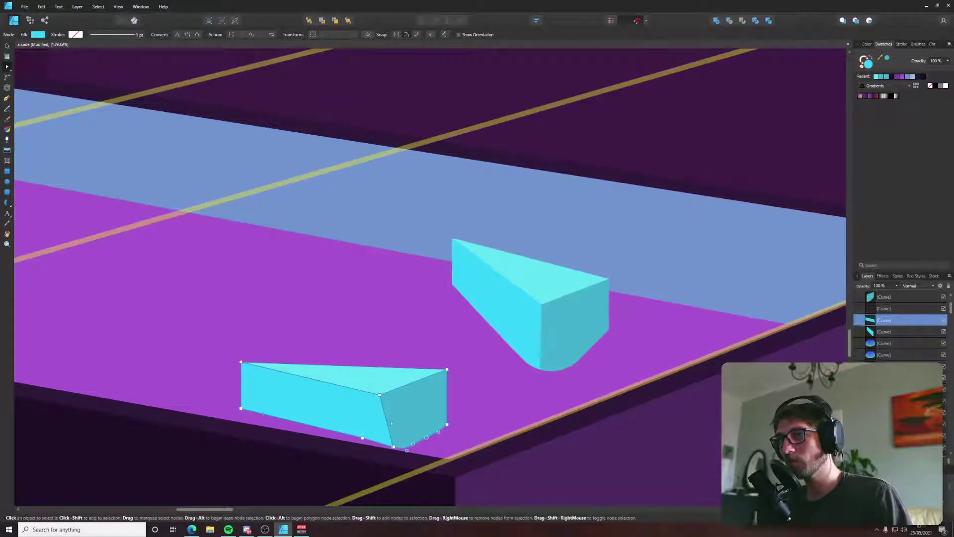
{"action": "left_click", "coordinate": [446, 370]}
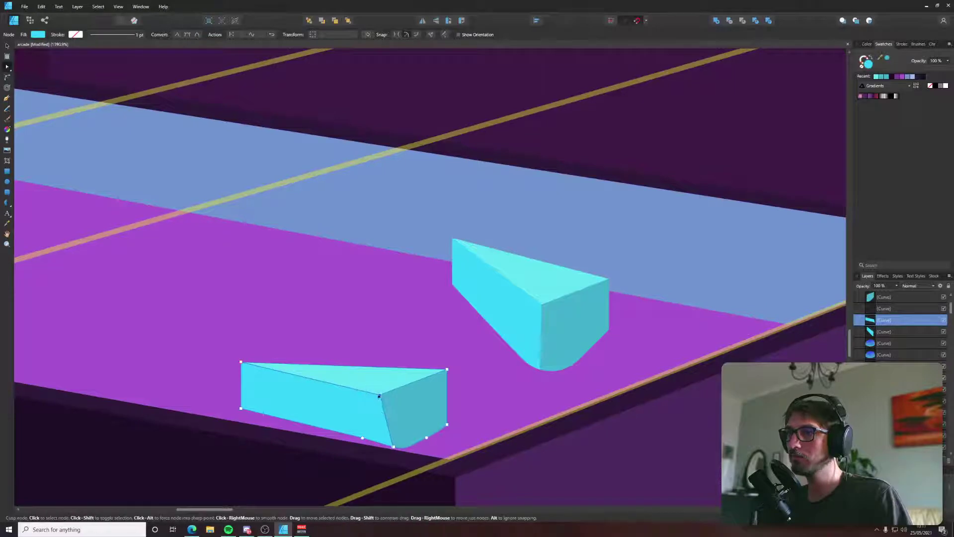
{"action": "left_click_drag", "start_coordinate": [380, 395], "coordinate": [391, 396]}
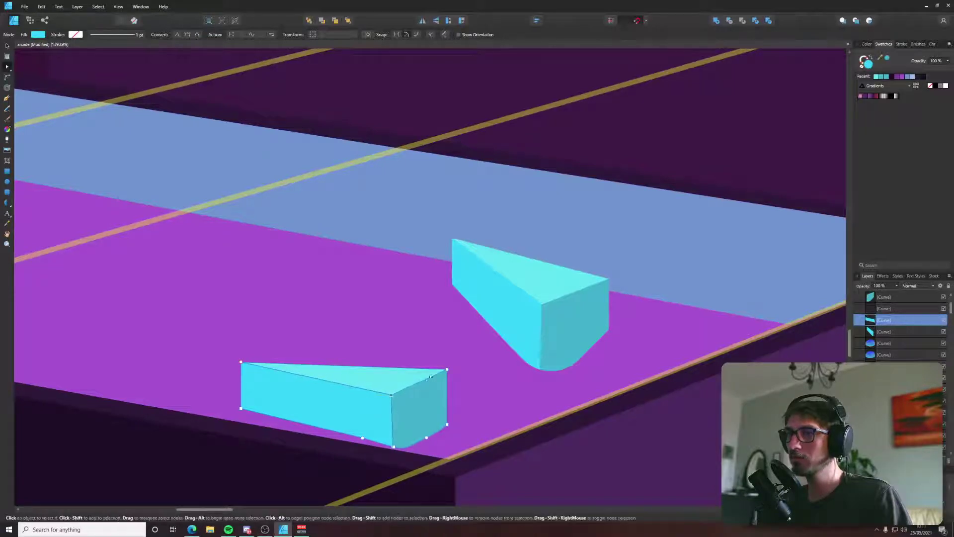
{"action": "left_click_drag", "start_coordinate": [447, 369], "coordinate": [447, 369]}
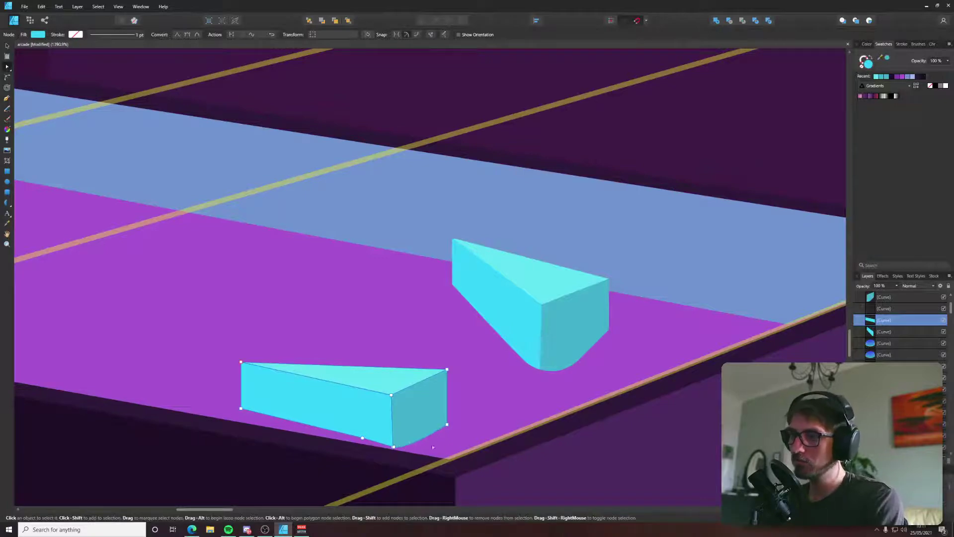
Round the lower outer corner of the front block's teal face with the Corner tool, keeping its upper corner sharp.
{"action": "left_click", "coordinate": [454, 443]}
{"action": "scroll", "coordinate": [454, 443], "scroll_direction": "down", "scroll_amount": 5}
{"action": "scroll", "coordinate": [547, 358], "scroll_direction": "up", "scroll_amount": 6}
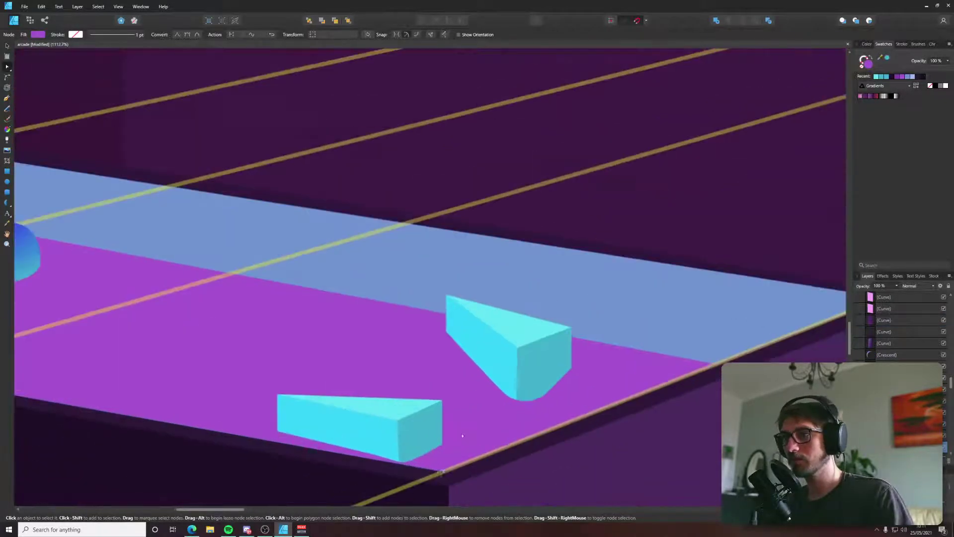
{"action": "left_click", "coordinate": [598, 347]}
{"action": "scroll", "coordinate": [547, 348], "scroll_direction": "down", "scroll_amount": 3}
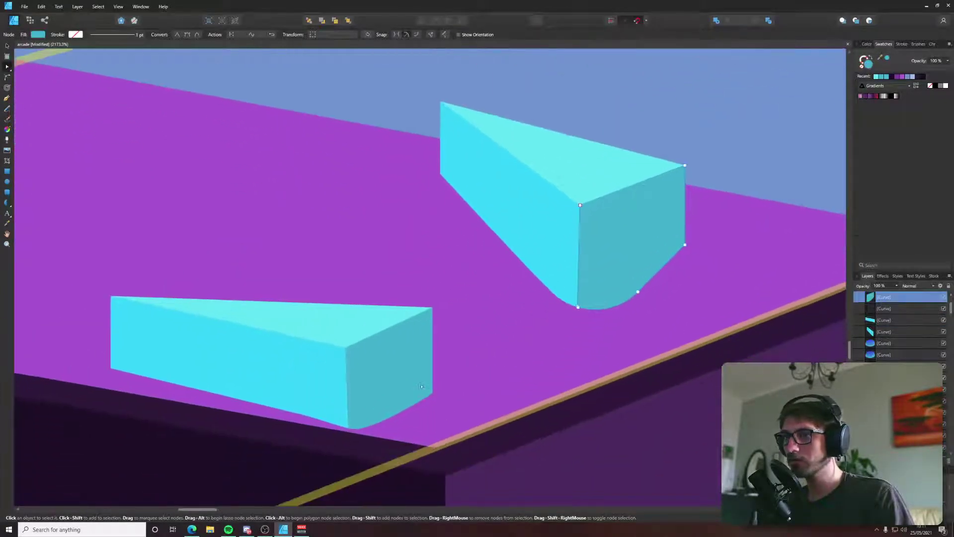
{"action": "left_click", "coordinate": [390, 368]}
{"action": "key", "text": "c"}
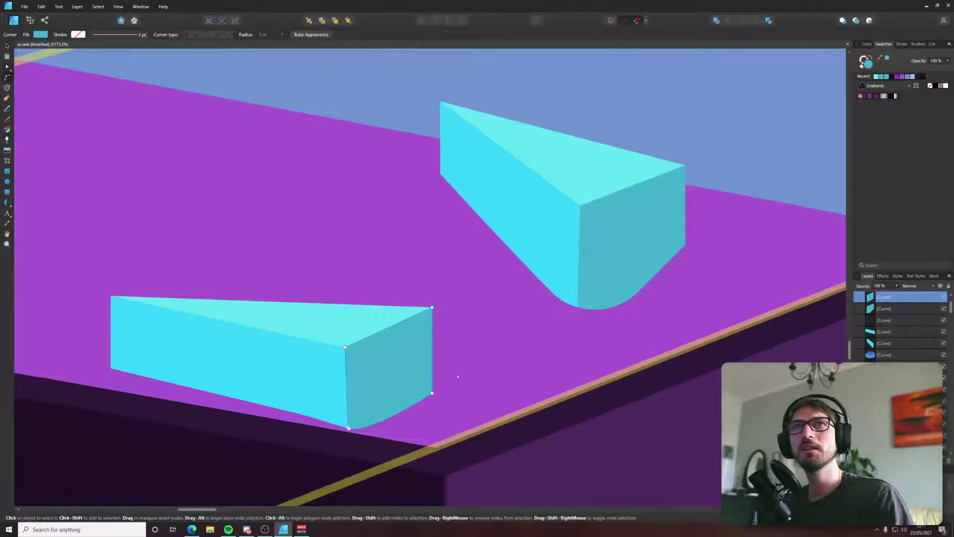
{"action": "left_click_drag", "start_coordinate": [433, 393], "coordinate": [429, 387]}
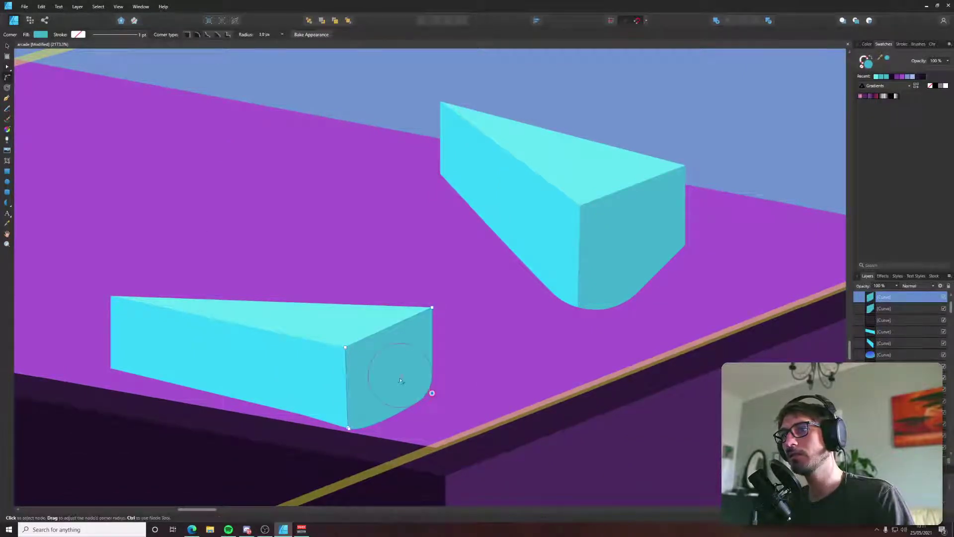
{"action": "left_click_drag", "start_coordinate": [431, 307], "coordinate": [448, 320]}
{"action": "left_click", "coordinate": [418, 317]}
{"action": "left_click", "coordinate": [431, 328]}
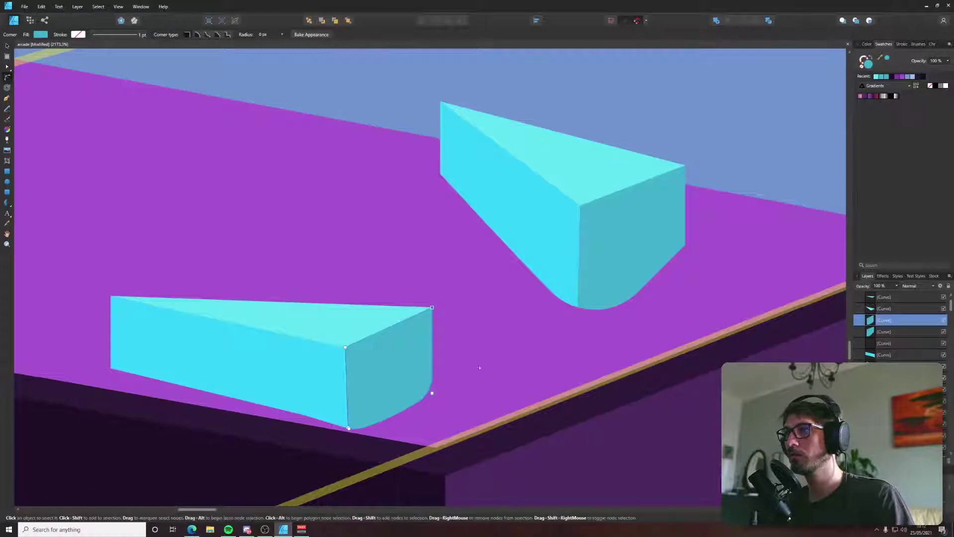
{"action": "left_click", "coordinate": [432, 394]}
Lengthen the front block by pulling the outer edge shared by its cyan side and top faces outward along the playfield.
{"action": "scroll", "coordinate": [488, 372], "scroll_direction": "down", "scroll_amount": 10}
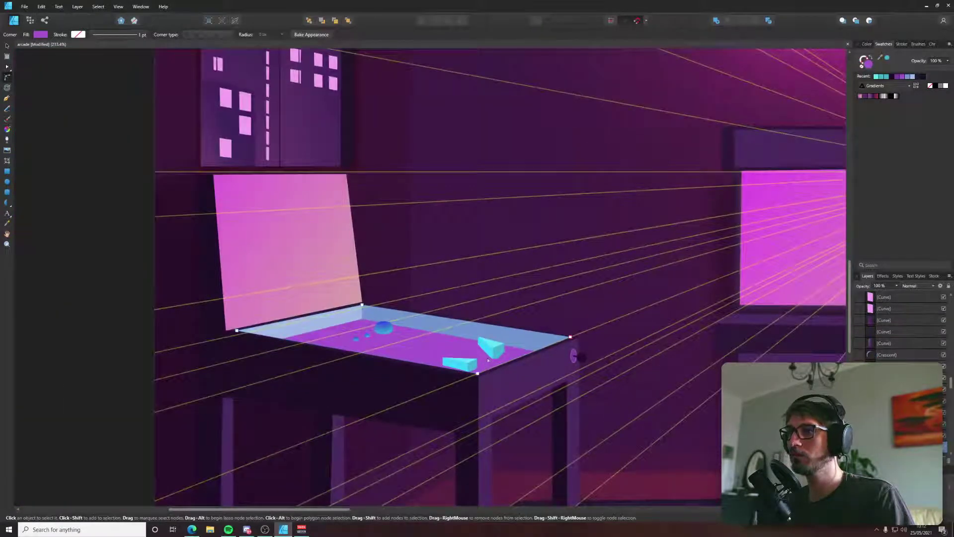
{"action": "scroll", "coordinate": [488, 360], "scroll_direction": "down", "scroll_amount": 3}
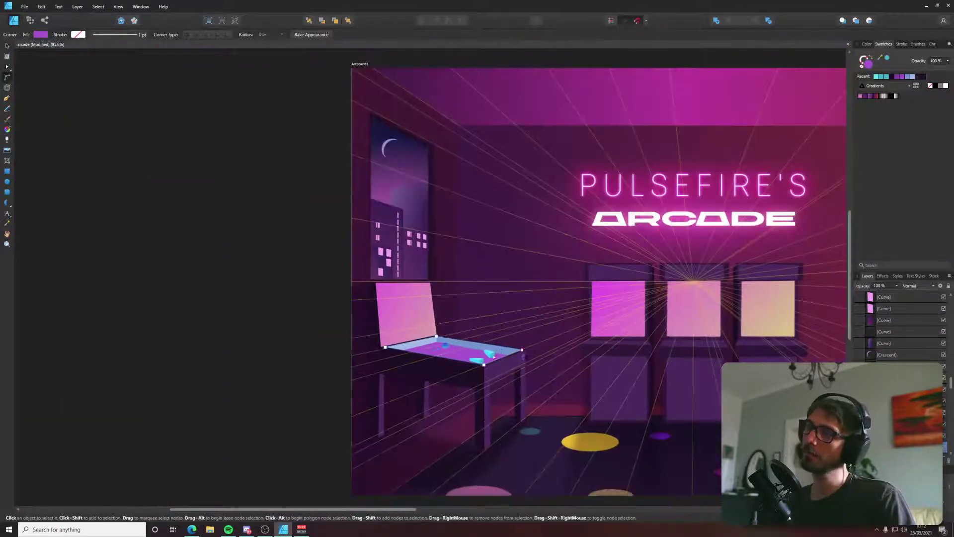
{"action": "left_click_drag", "start_coordinate": [235, 320], "coordinate": [141, 318]}
{"action": "scroll", "coordinate": [299, 348], "scroll_direction": "up", "scroll_amount": 9}
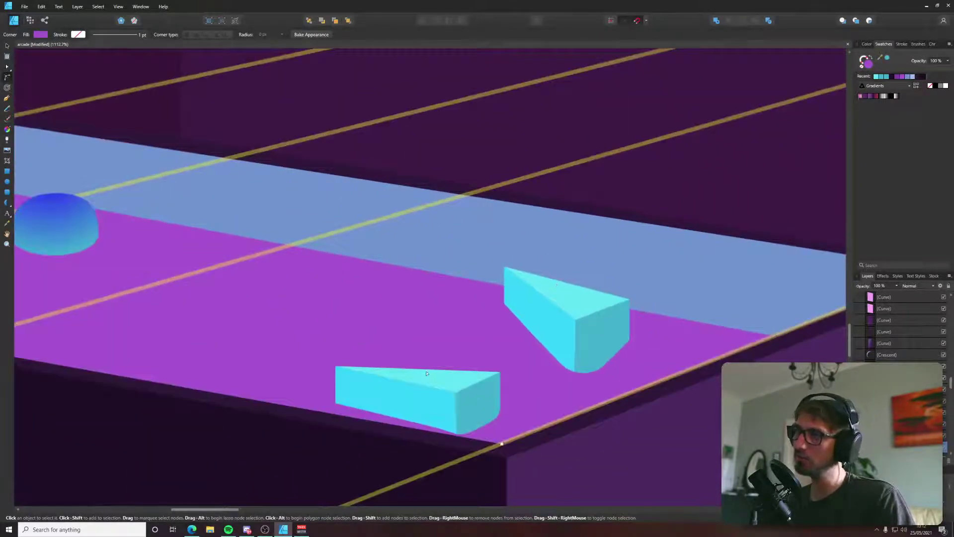
{"action": "key", "text": "a"}
{"action": "left_click", "coordinate": [393, 379]}
{"action": "left_click", "coordinate": [343, 400], "text": "shift"}
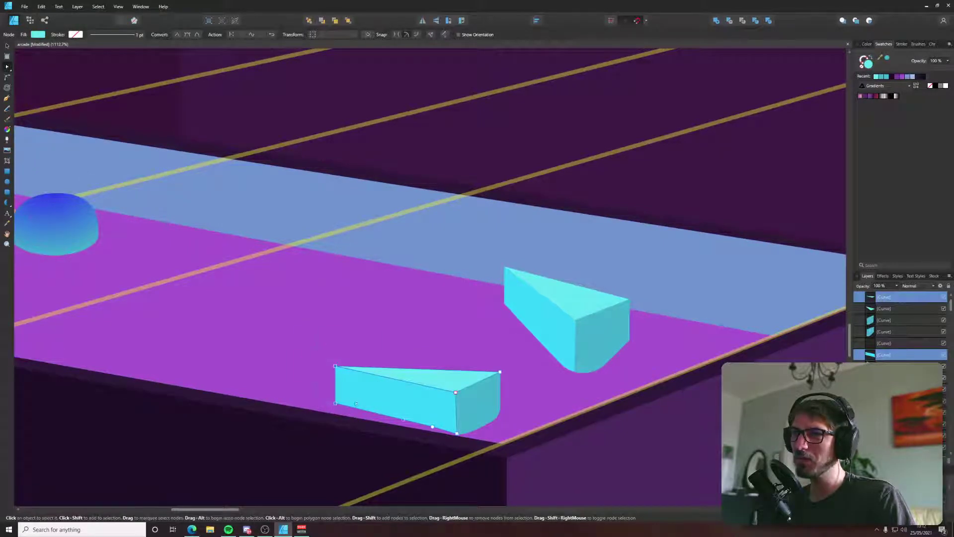
{"action": "left_click_drag", "start_coordinate": [339, 402], "coordinate": [326, 404]}
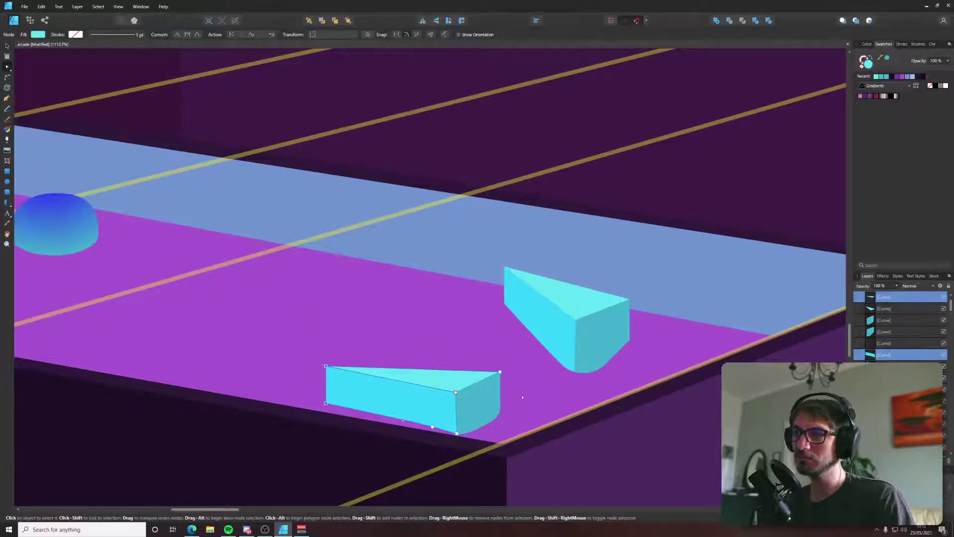
Draw a closed shape with a curved upper edge where the back wall meets the table's near rim, fitting its bottom nodes to the playfield edge.
{"action": "left_click_drag", "start_coordinate": [531, 398], "coordinate": [485, 409]}
{"action": "key", "text": "p"}
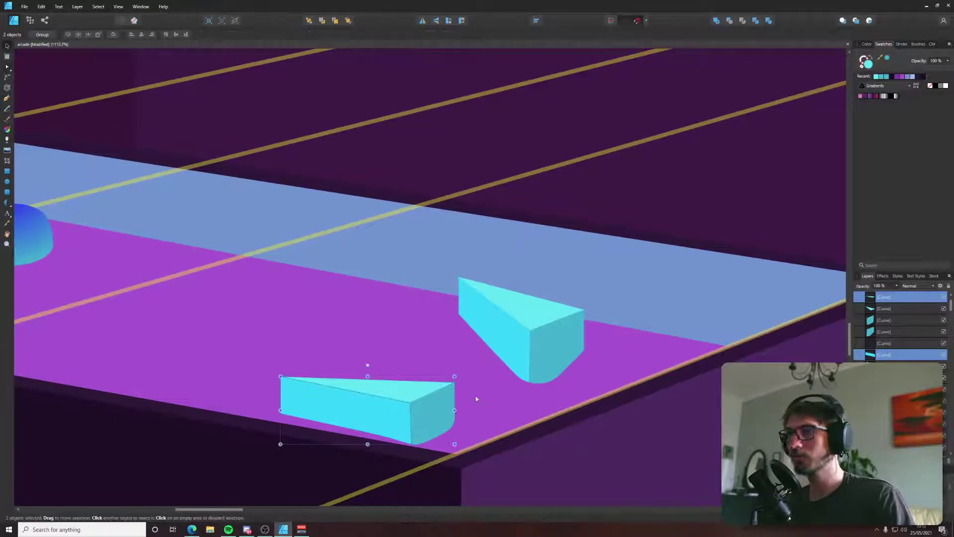
{"action": "scroll", "coordinate": [476, 399], "scroll_direction": "down", "scroll_amount": 5}
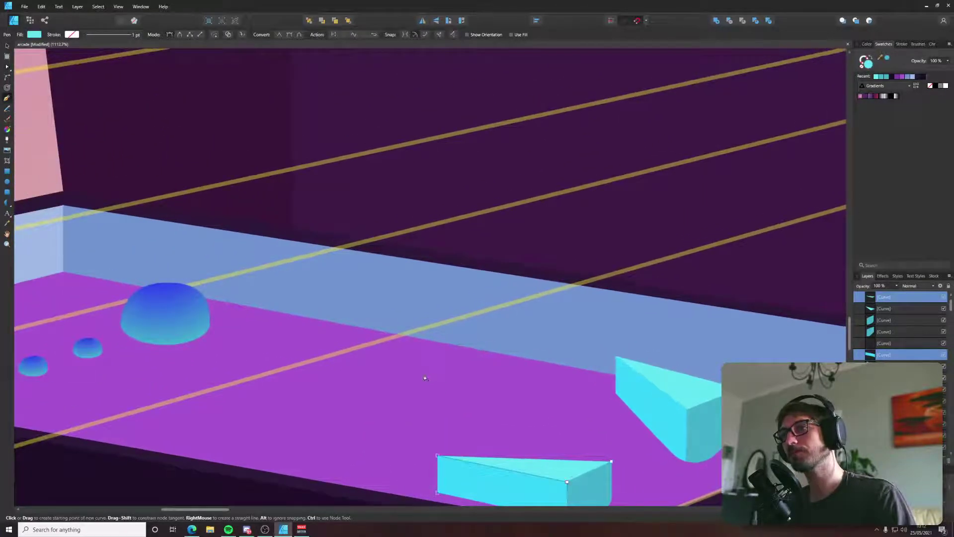
{"action": "scroll", "coordinate": [506, 381], "scroll_direction": "down", "scroll_amount": 3}
{"action": "scroll", "coordinate": [542, 396], "scroll_direction": "up", "scroll_amount": 5}
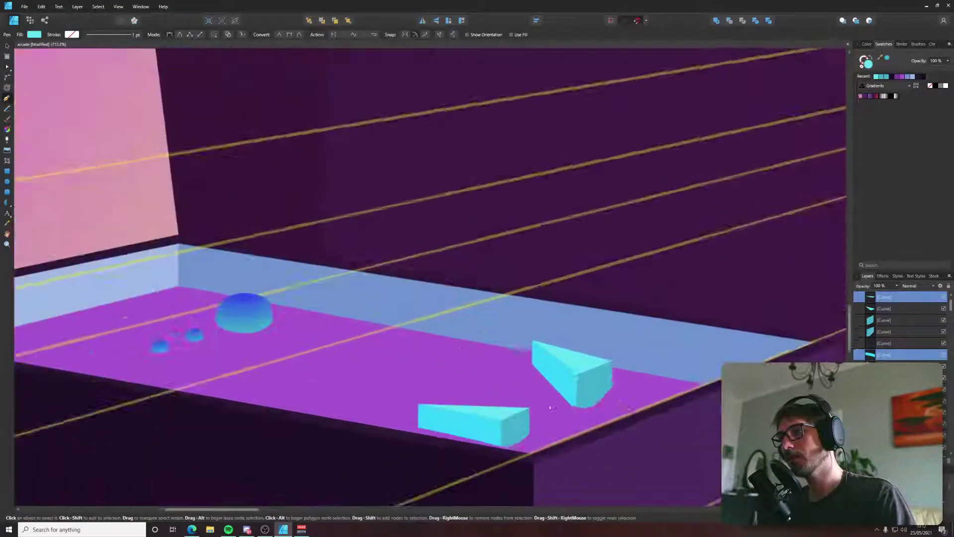
{"action": "scroll", "coordinate": [669, 366], "scroll_direction": "right", "scroll_amount": 2}
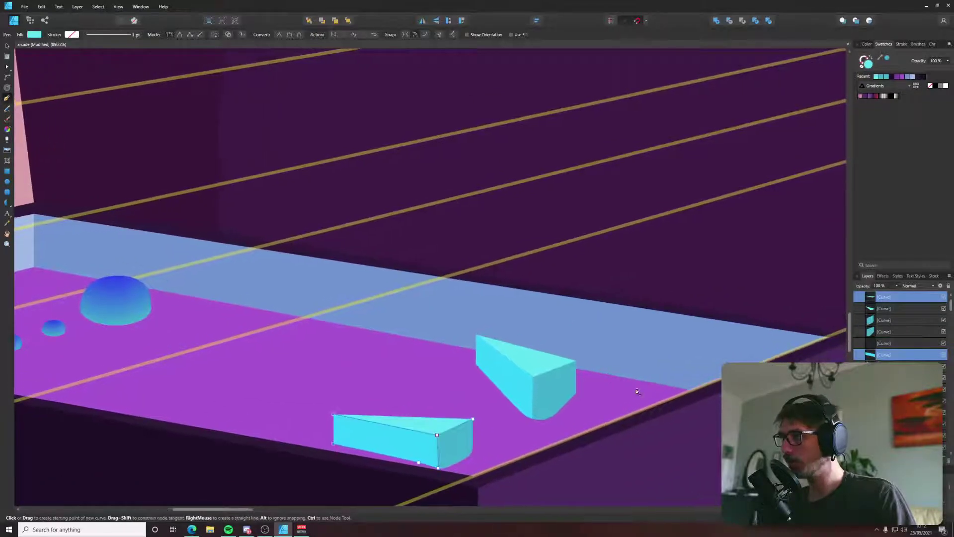
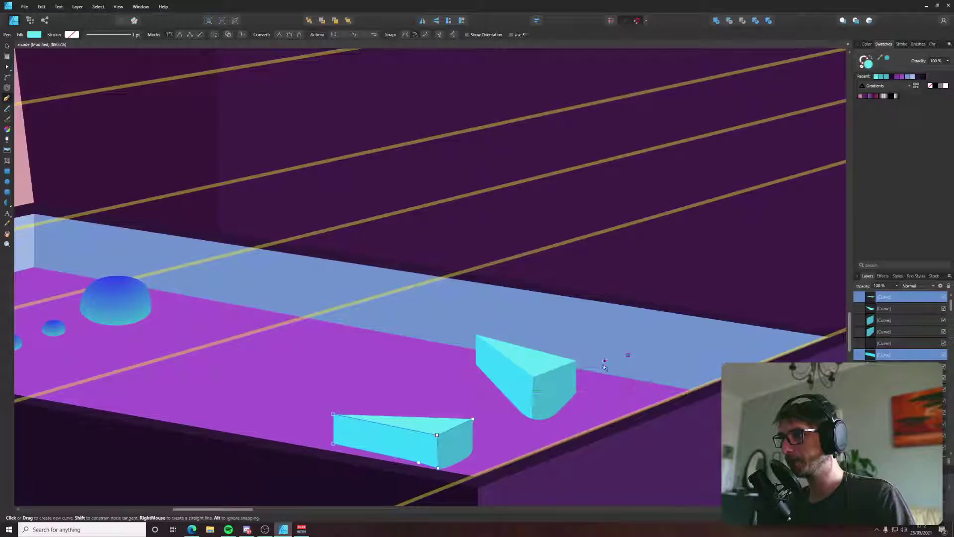
{"action": "key", "text": "ctrl+s"}
{"action": "left_click", "coordinate": [623, 342]}
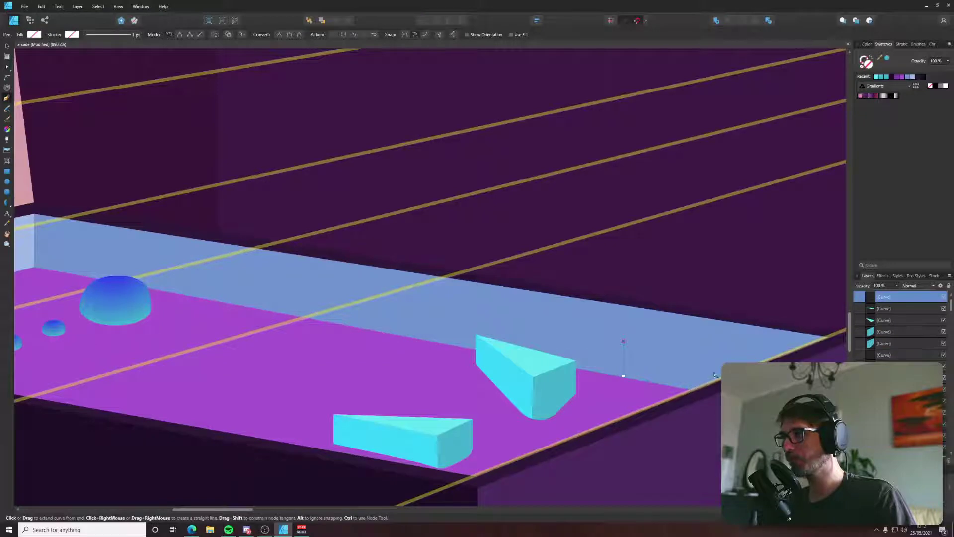
{"action": "key", "text": "a"}
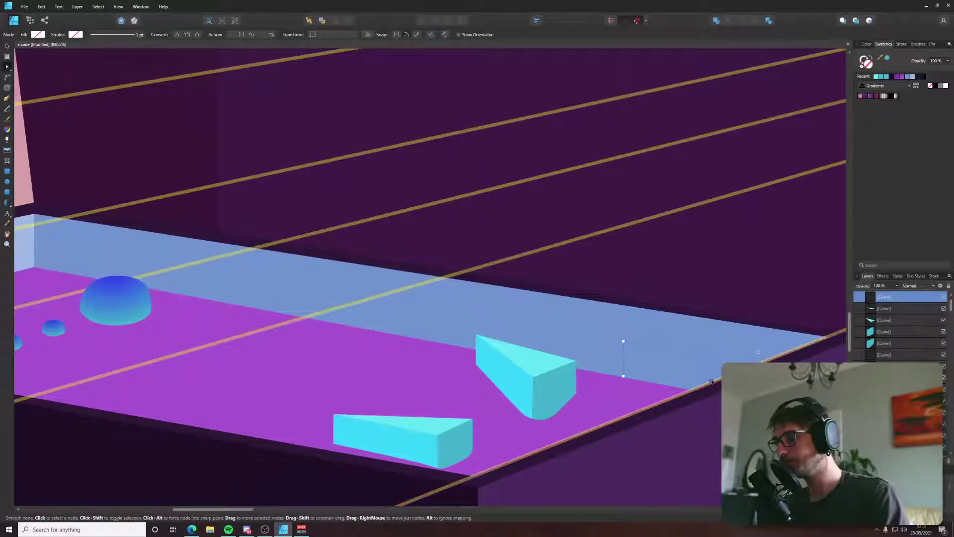
{"action": "key", "text": "p"}
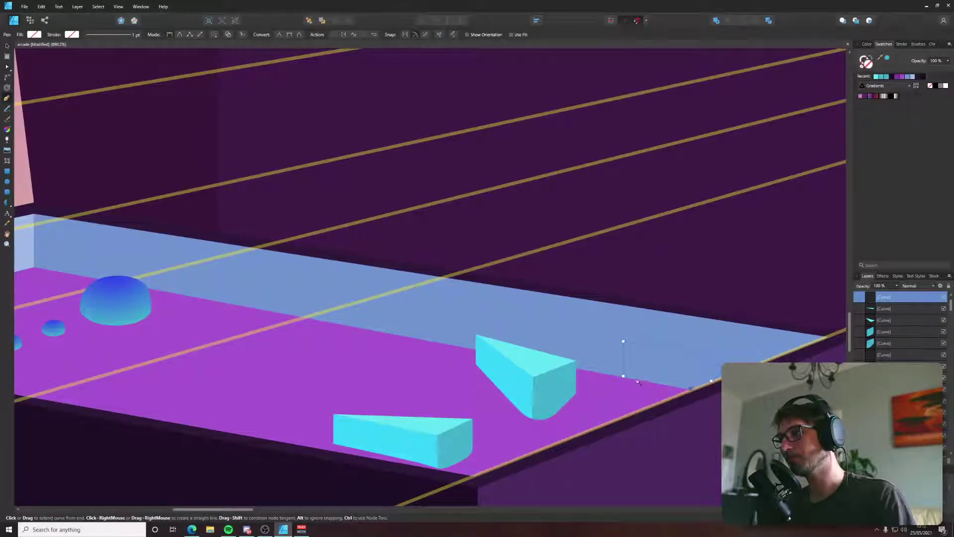
{"action": "key", "text": "a"}
{"action": "left_click", "coordinate": [691, 389]}
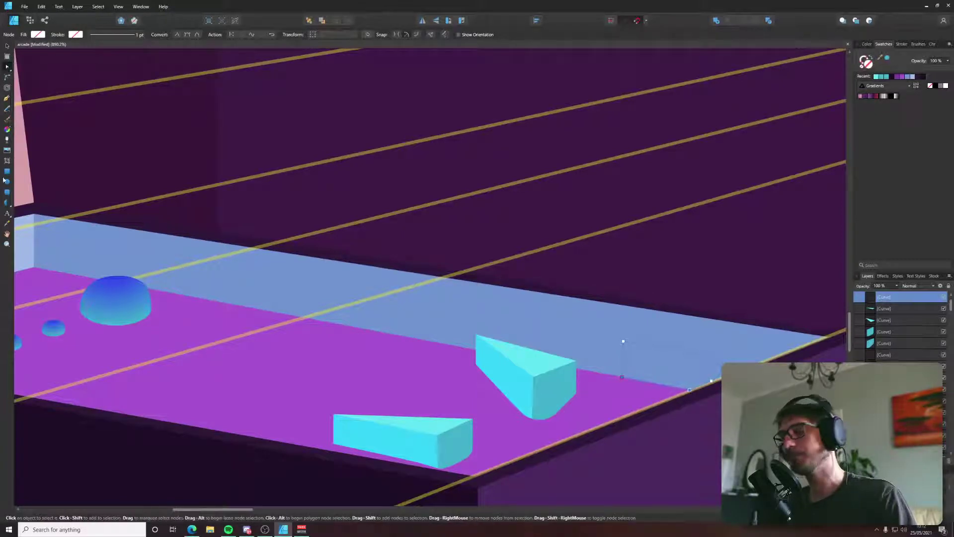
Give the curved shape a linear gradient fill whose start stop is the cyan sampled from the rear block's side face.
{"action": "left_click", "coordinate": [37, 35]}
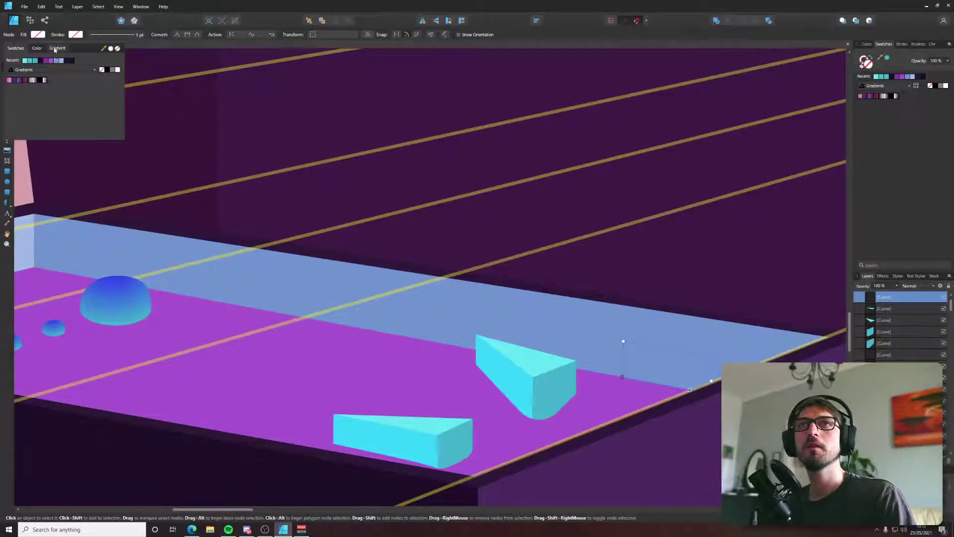
{"action": "left_click", "coordinate": [57, 48]}
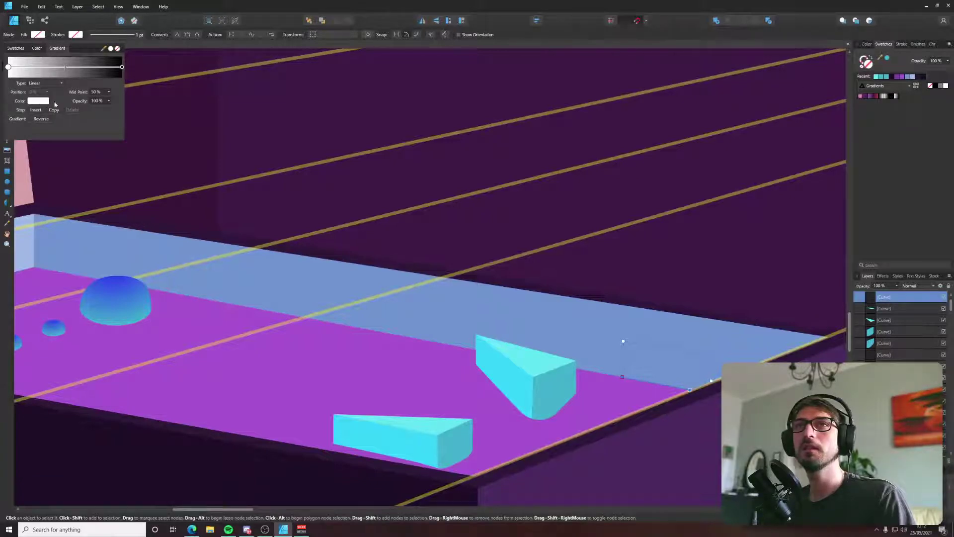
{"action": "left_click", "coordinate": [39, 101]}
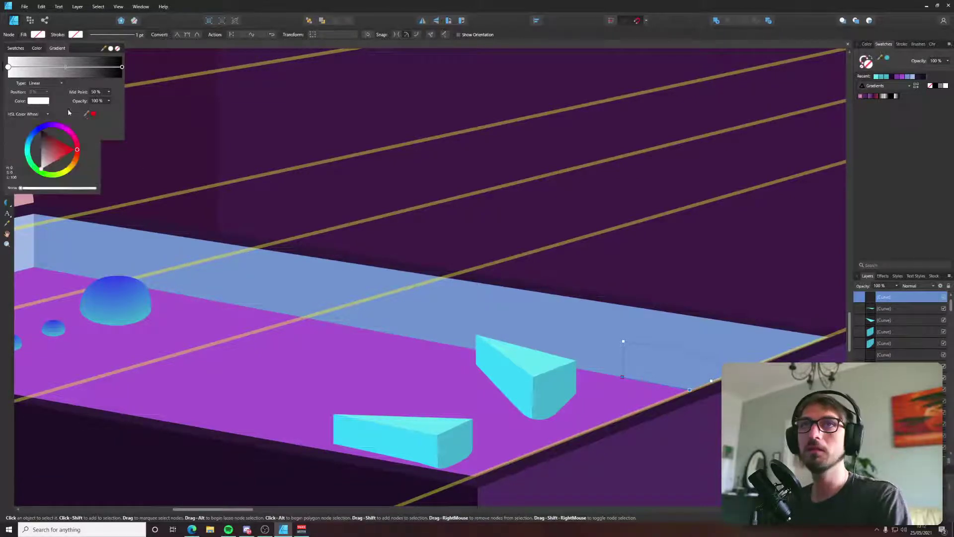
{"action": "left_click_drag", "start_coordinate": [95, 115], "coordinate": [515, 376]}
{"action": "left_click", "coordinate": [93, 113]}
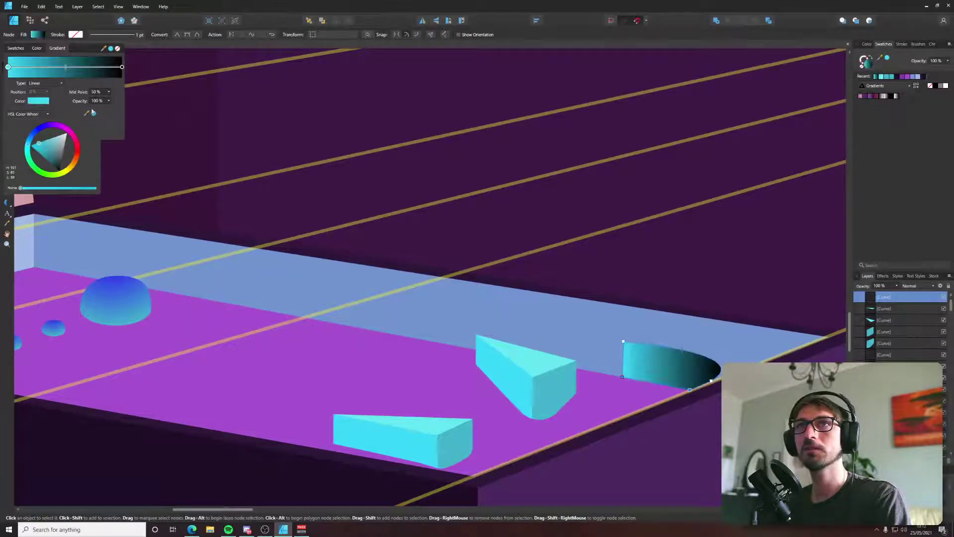
Set the gradient's end stop to the teal sampled from the front block's side face and adjust the gradient across the curved shape.
{"action": "left_click", "coordinate": [36, 35]}
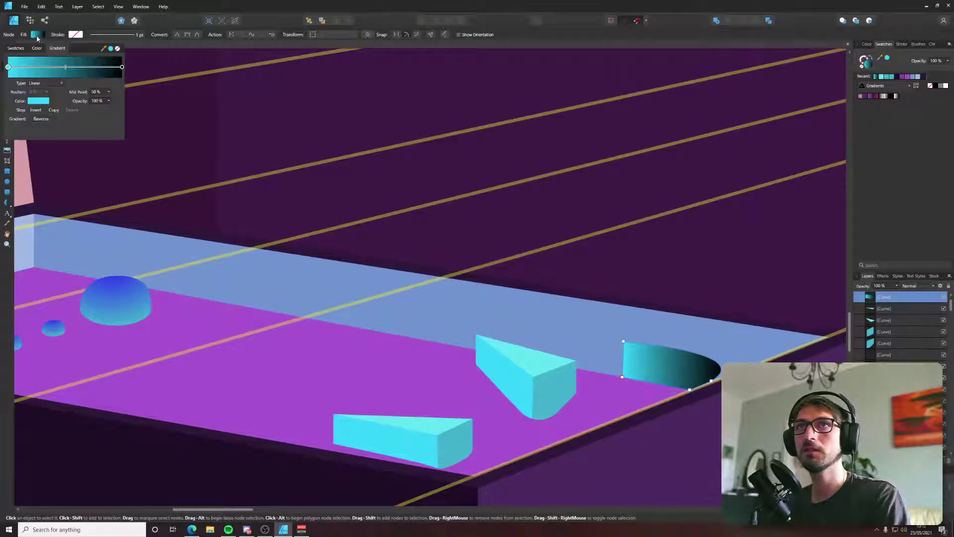
{"action": "left_click", "coordinate": [122, 67]}
{"action": "left_click", "coordinate": [43, 101]}
{"action": "left_click_drag", "start_coordinate": [87, 114], "coordinate": [505, 366]}
{"action": "left_click", "coordinate": [94, 113]}
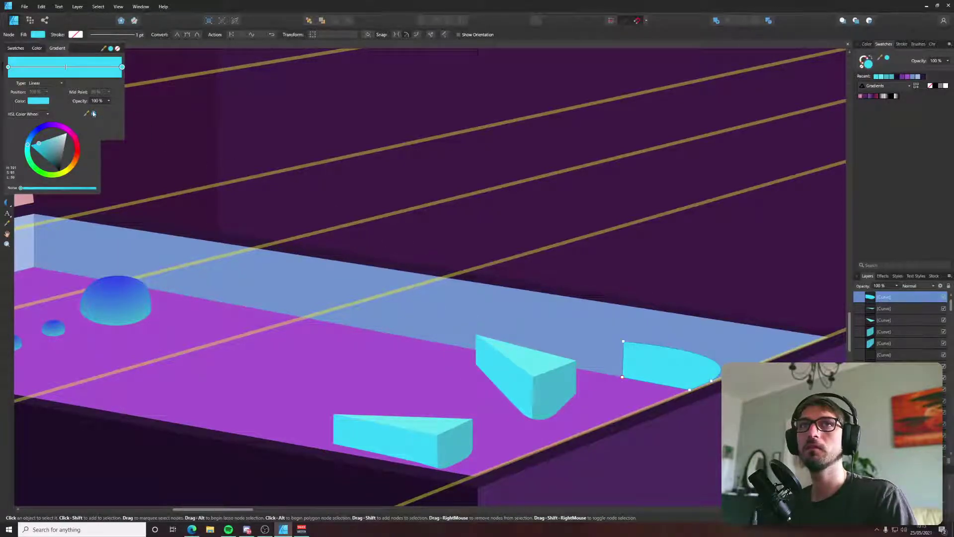
{"action": "left_click_drag", "start_coordinate": [94, 113], "coordinate": [447, 443]}
{"action": "key", "text": "g"}
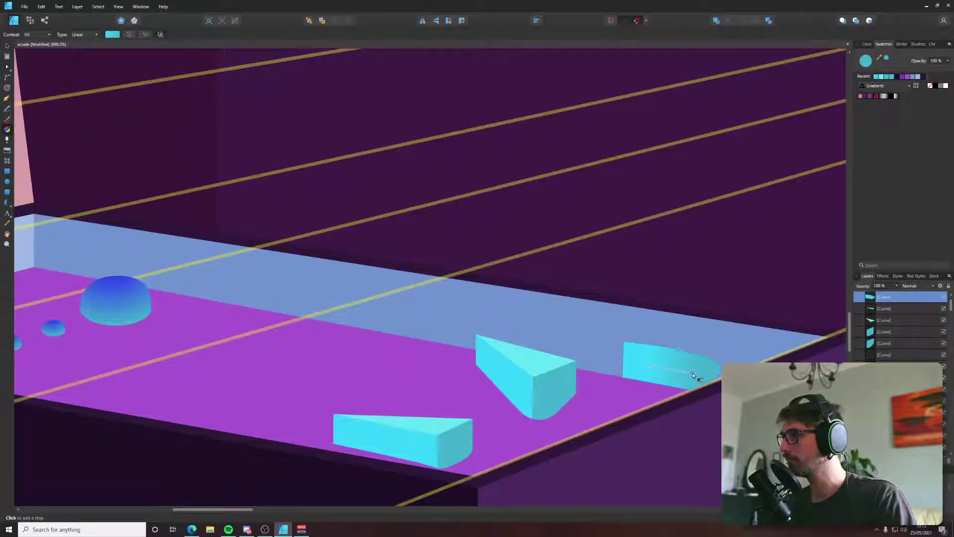
{"action": "key", "text": "v"}
Draw a top face from the curved shape's upper corner to the table rim and fill it with light cyan sampled from the rear block's top.
{"action": "scroll", "coordinate": [511, 358], "scroll_direction": "down", "scroll_amount": 4}
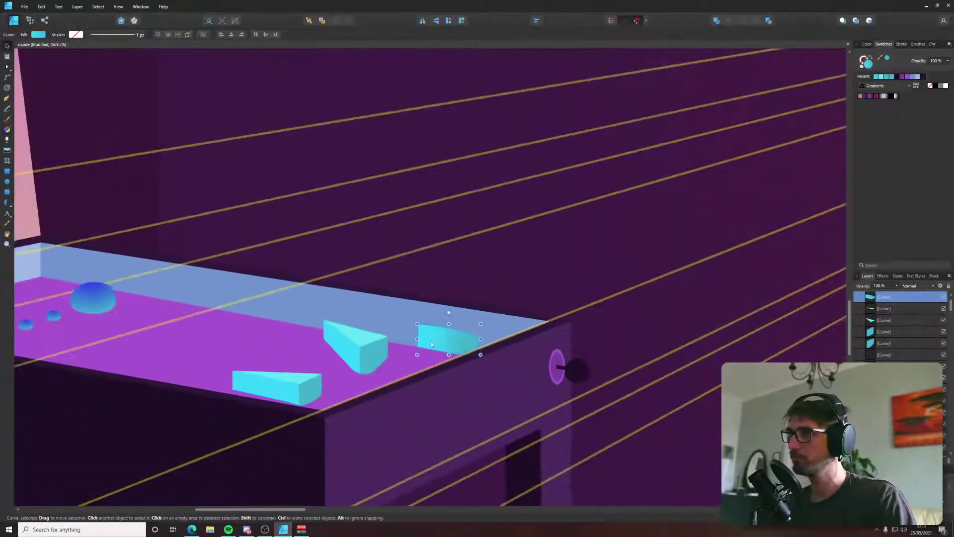
{"action": "key", "text": "p"}
{"action": "scroll", "coordinate": [412, 322], "scroll_direction": "up", "scroll_amount": 6}
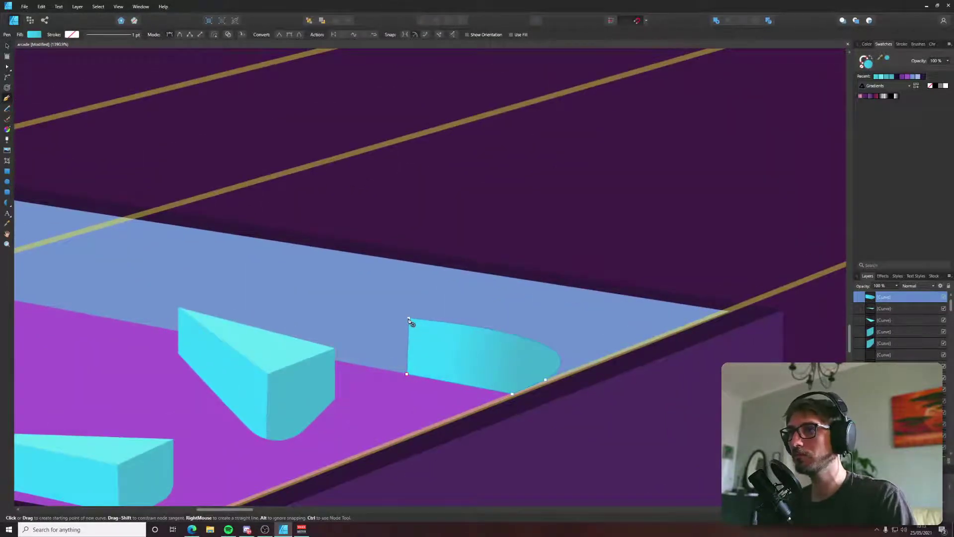
{"action": "left_click", "coordinate": [410, 319]}
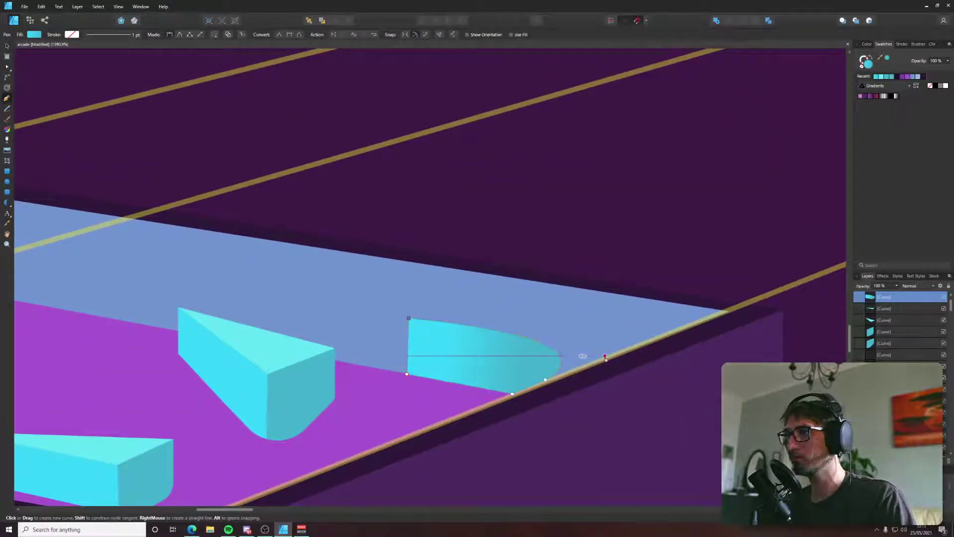
{"action": "left_click", "coordinate": [615, 354]}
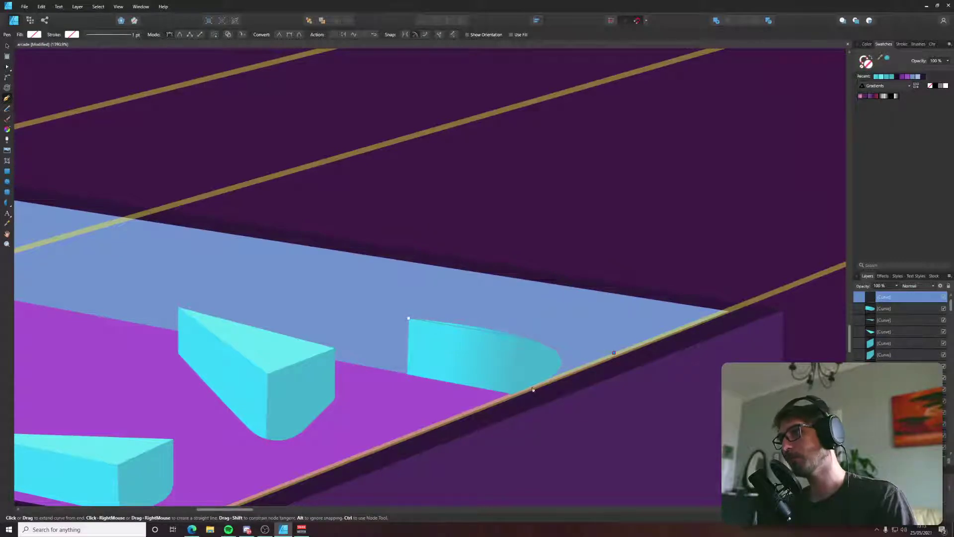
{"action": "left_click", "coordinate": [548, 379]}
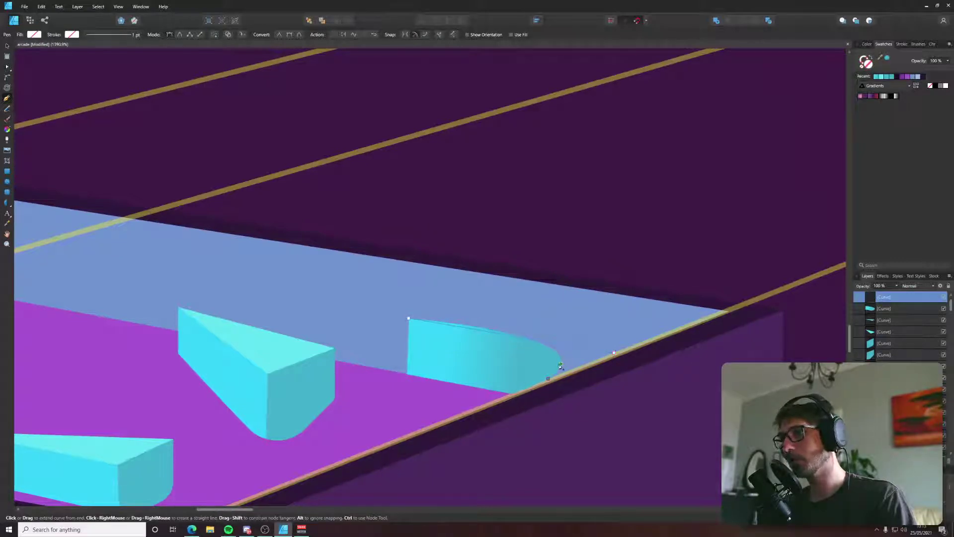
{"action": "left_click", "coordinate": [407, 318]}
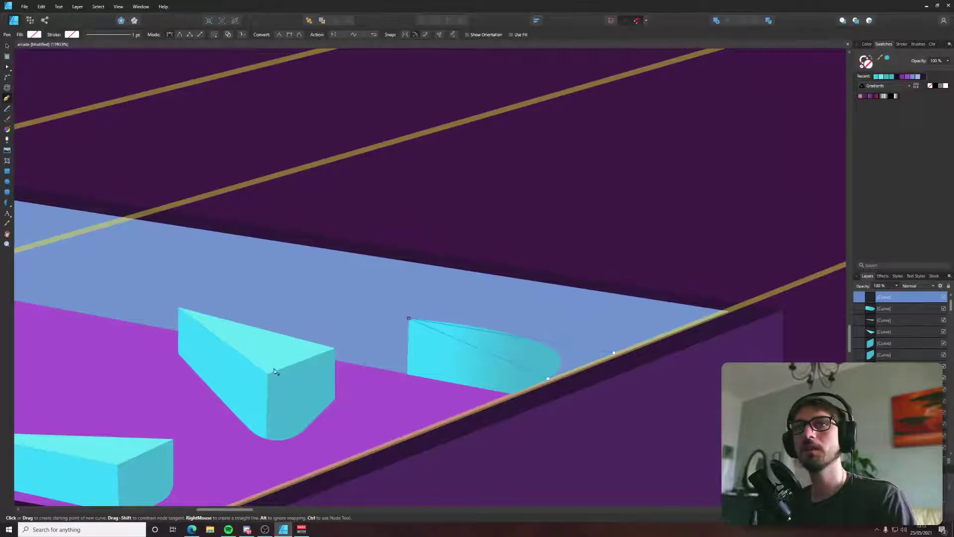
{"action": "key", "text": "i"}
{"action": "left_click", "coordinate": [285, 398]}
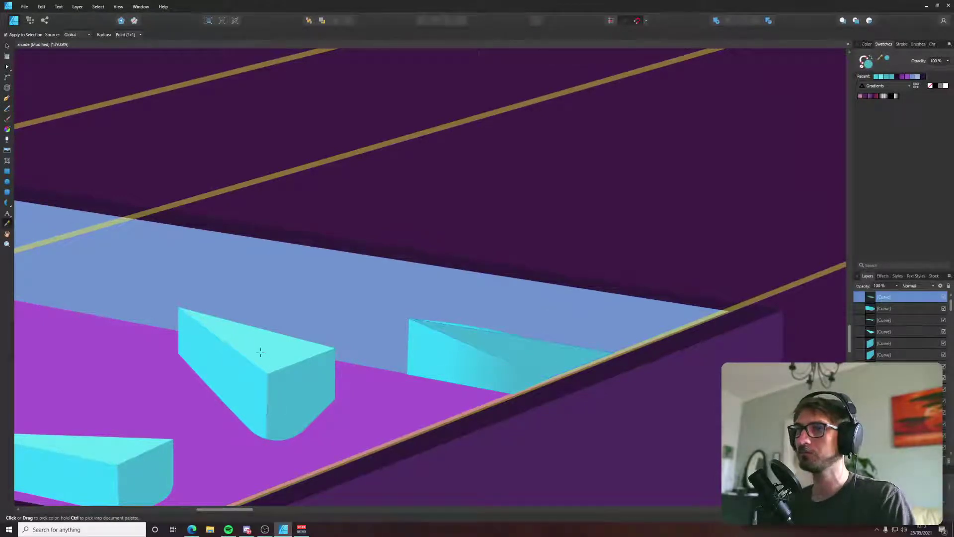
Bring the gradient-filled curved face forward, in front of the new light cyan top face.
{"action": "key", "text": "v"}
{"action": "left_click", "coordinate": [500, 370]}
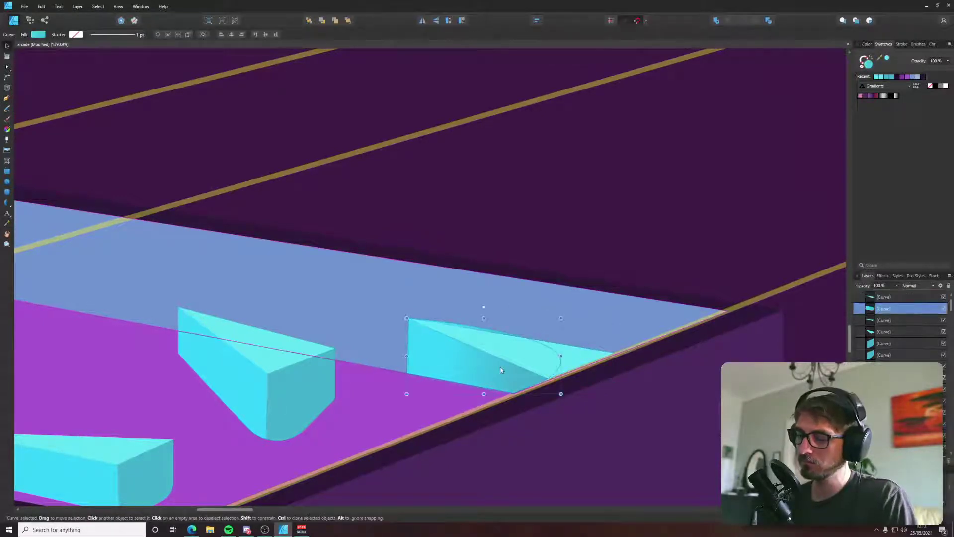
{"action": "key", "text": "ctrl+]"}
{"action": "scroll", "coordinate": [502, 368], "scroll_direction": "up", "scroll_amount": 2}
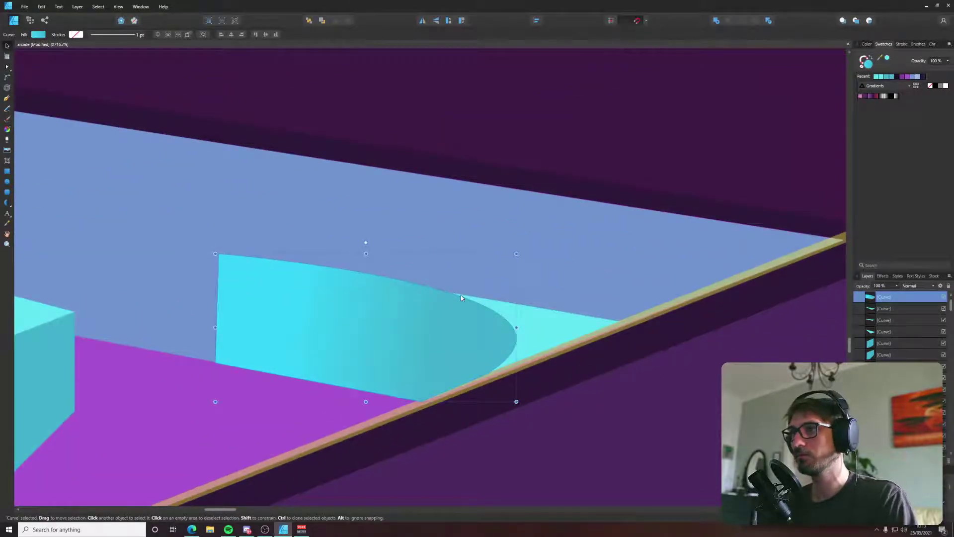
Reshape the gradient-filled curved face by pulling its upper corner's curve handle to the top face's far corner on the table rim.
{"action": "key", "text": "a"}
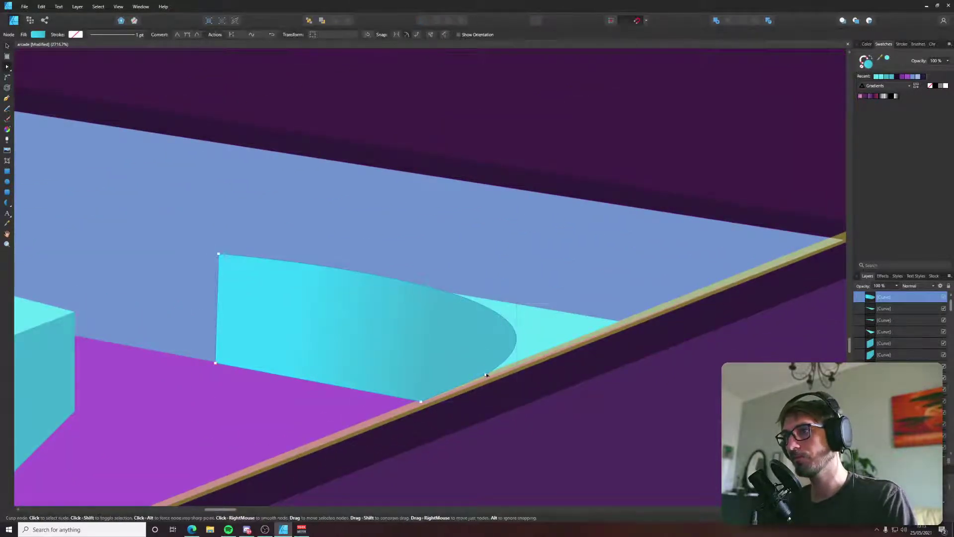
{"action": "left_click", "coordinate": [500, 367]}
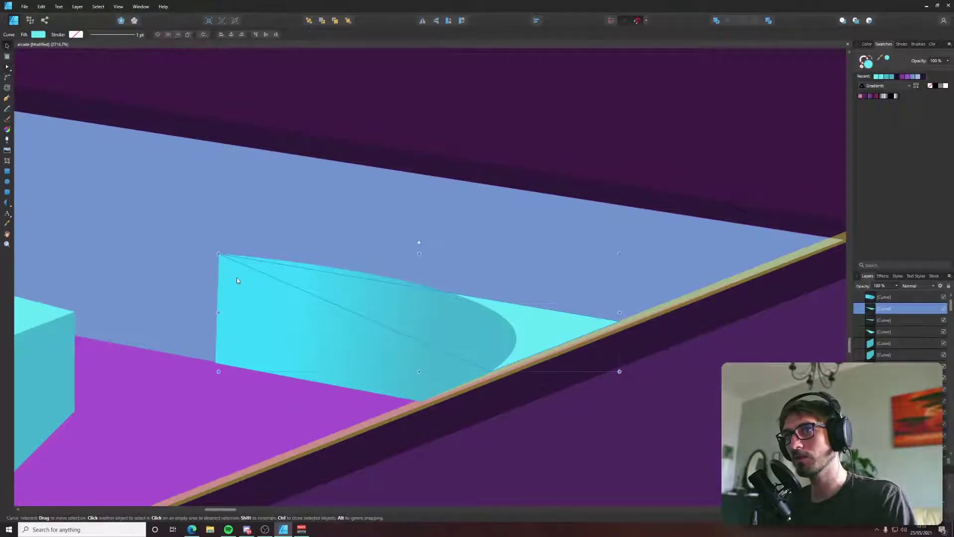
{"action": "left_click", "coordinate": [219, 256]}
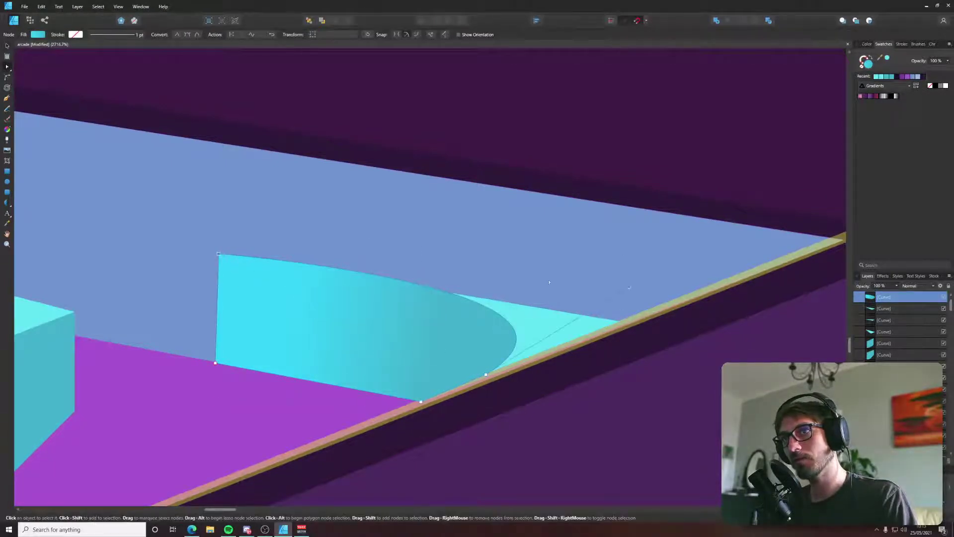
{"action": "left_click_drag", "start_coordinate": [628, 290], "coordinate": [618, 323]}
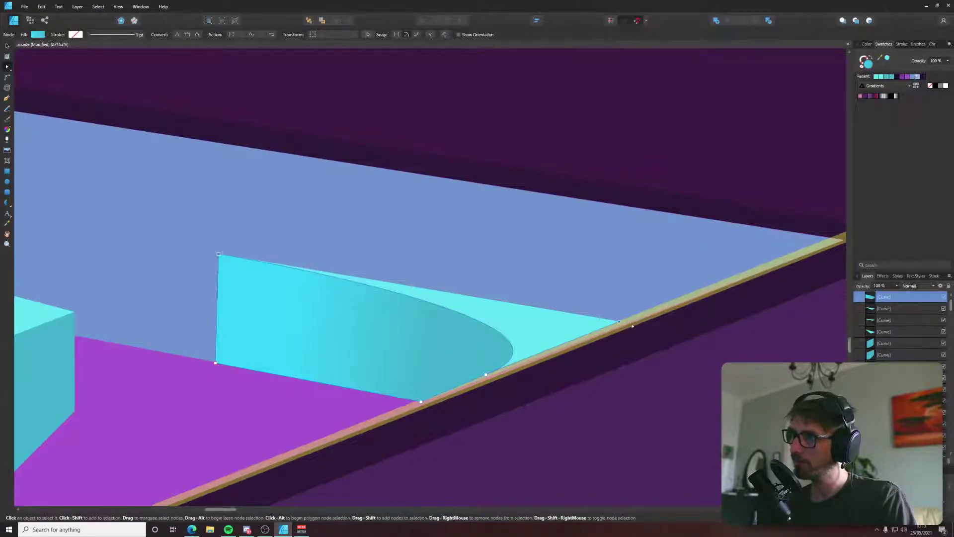
{"action": "left_click_drag", "start_coordinate": [619, 325], "coordinate": [679, 296]}
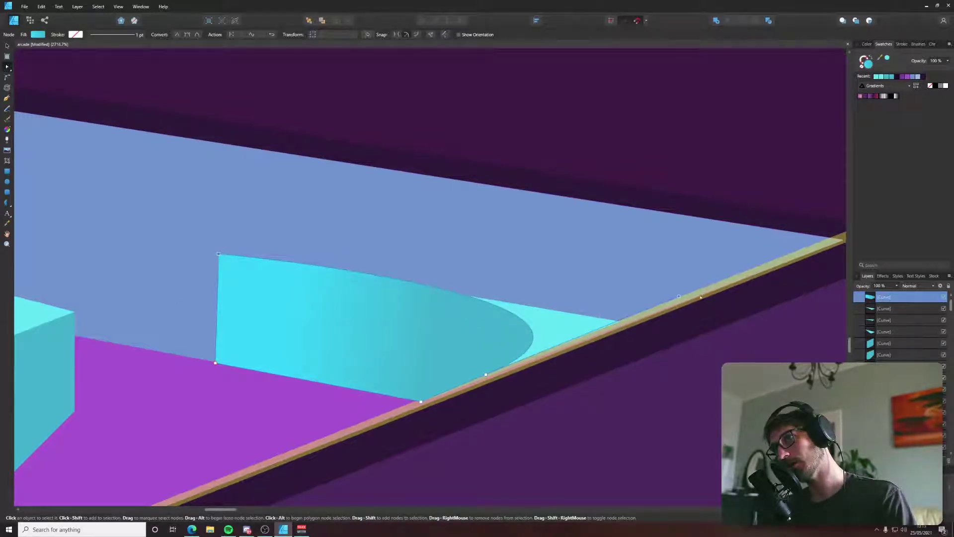
{"action": "left_click_drag", "start_coordinate": [701, 296], "coordinate": [620, 322]}
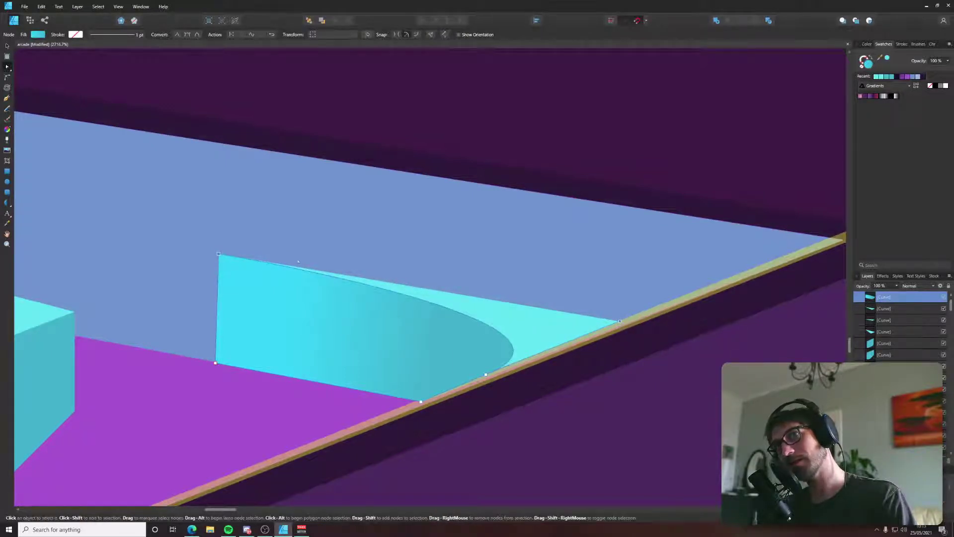
Draw a low four-sided strip along the base of the long blue wall, from the rear corner to the curved block's vertical edge.
{"action": "scroll", "coordinate": [493, 355], "scroll_direction": "down", "scroll_amount": 10}
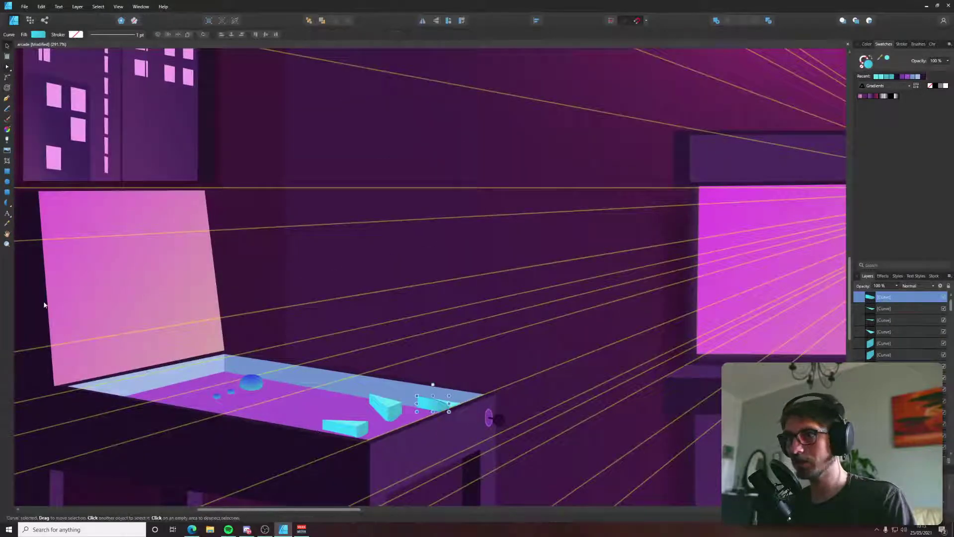
{"action": "key", "text": "v"}
{"action": "left_click", "coordinate": [27, 318]}
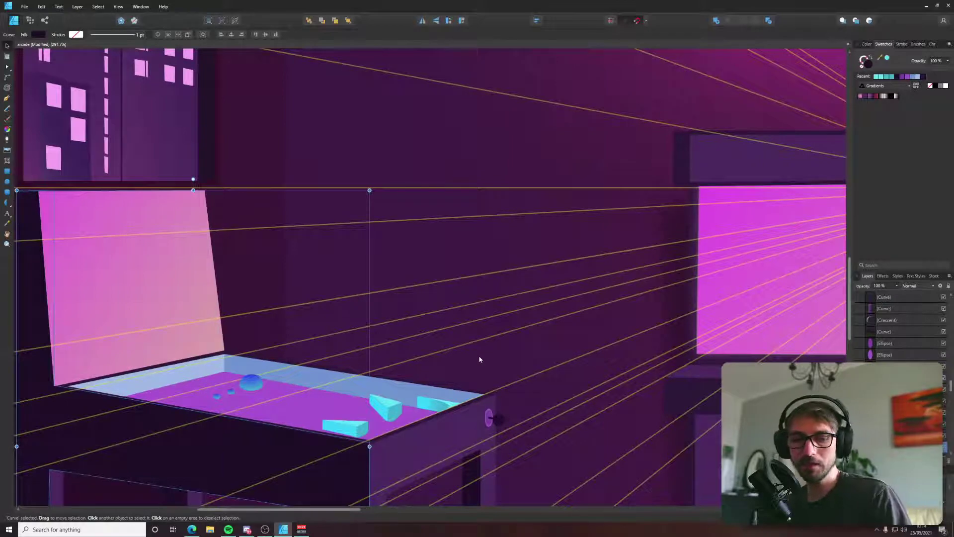
{"action": "key", "text": "p"}
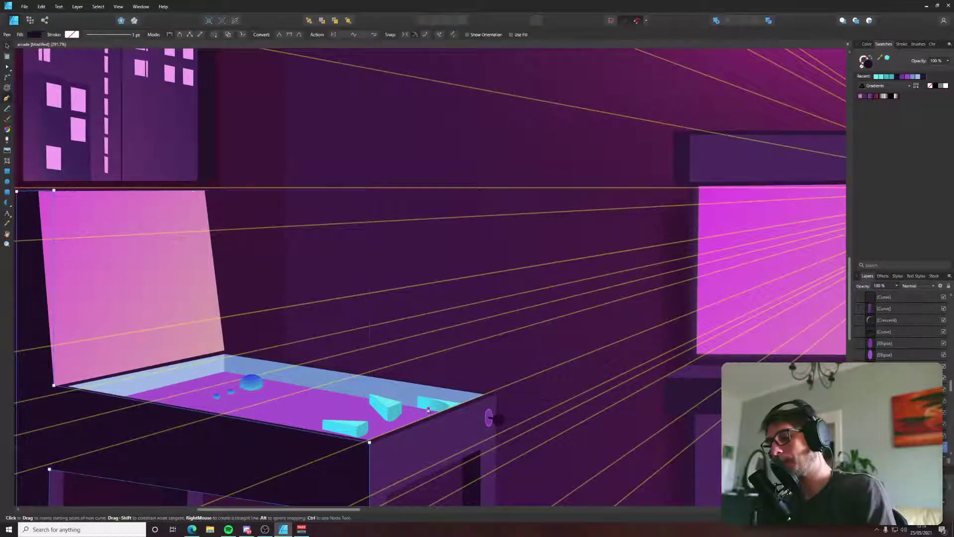
{"action": "scroll", "coordinate": [427, 412], "scroll_direction": "up", "scroll_amount": 6}
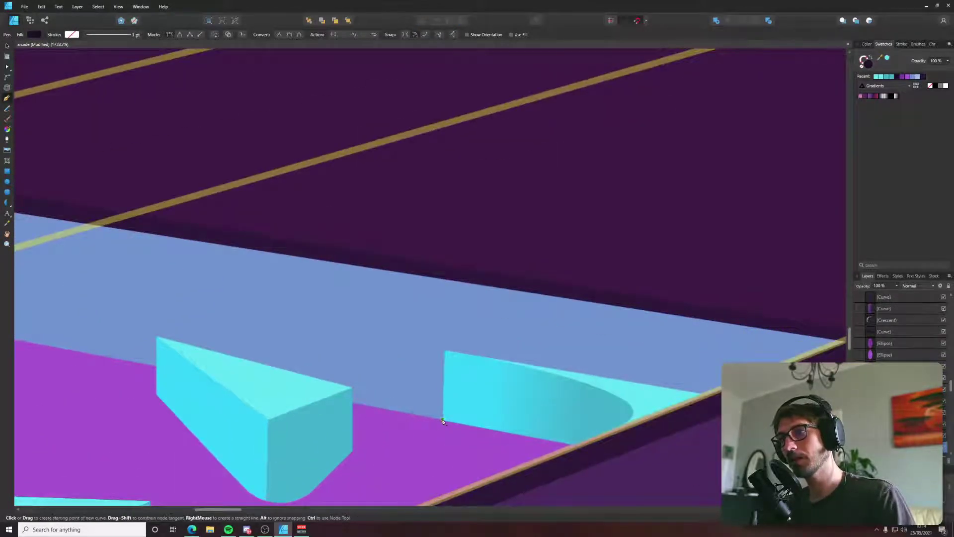
{"action": "scroll", "coordinate": [443, 423], "scroll_direction": "left", "scroll_amount": 10}
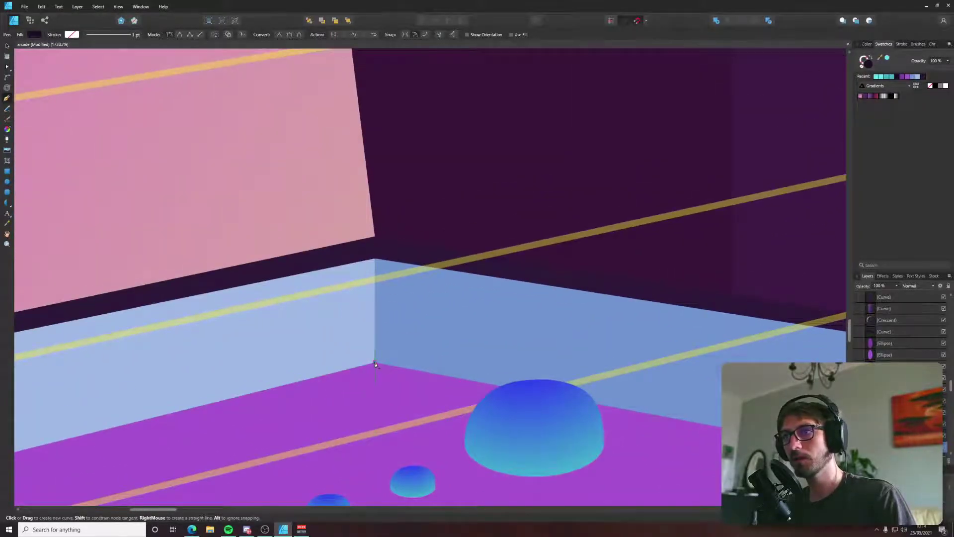
{"action": "left_click", "coordinate": [375, 366]}
{"action": "scroll", "coordinate": [376, 319], "scroll_direction": "right", "scroll_amount": 10}
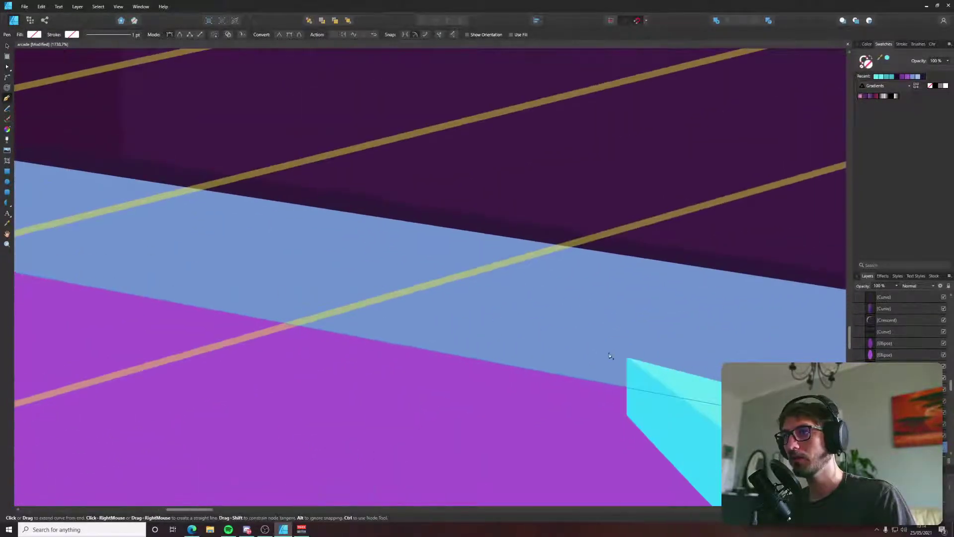
{"action": "scroll", "coordinate": [638, 359], "scroll_direction": "right", "scroll_amount": 5}
{"action": "left_click", "coordinate": [470, 290]}
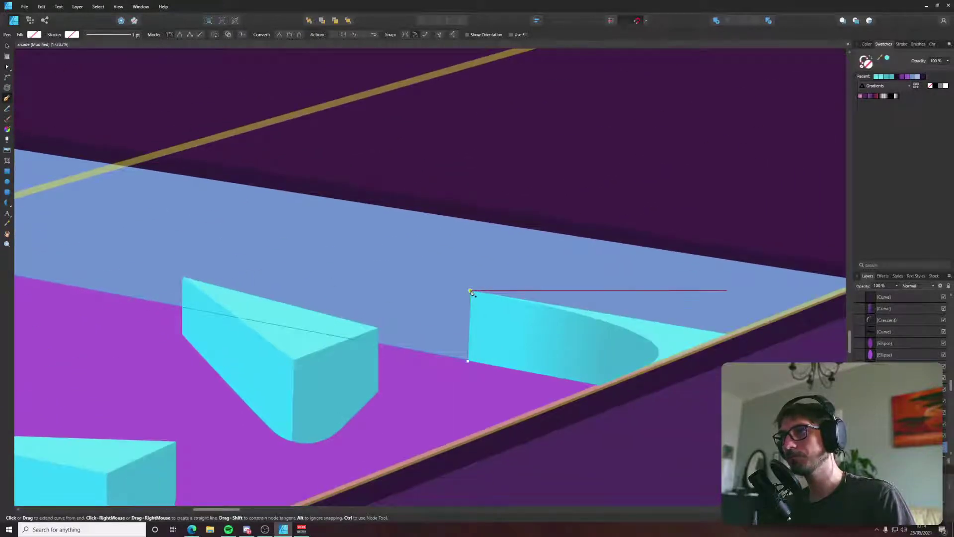
{"action": "left_click", "coordinate": [468, 362]}
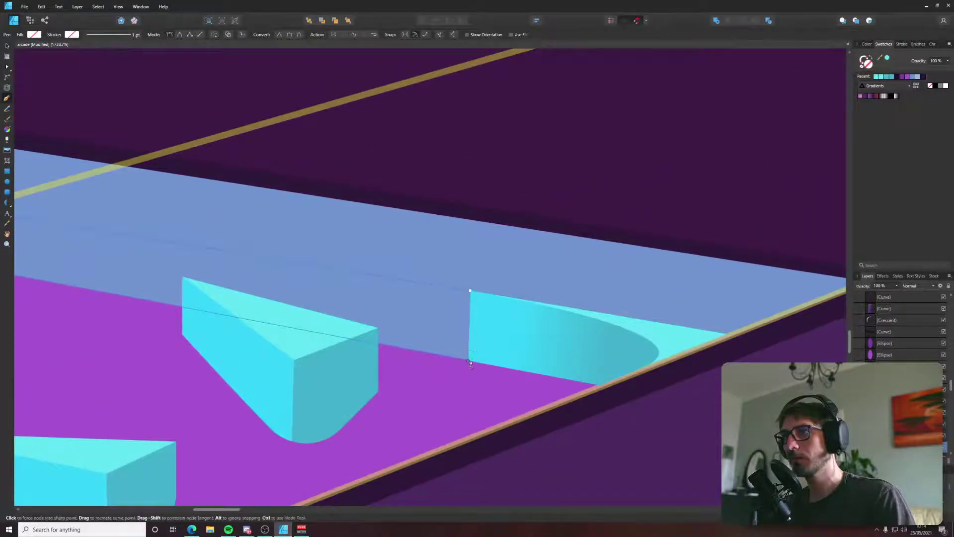
Fill the wall strip with the cyan sampled from the adjoining edge of the curved block.
{"action": "key", "text": "i"}
{"action": "left_click", "coordinate": [468, 326]}
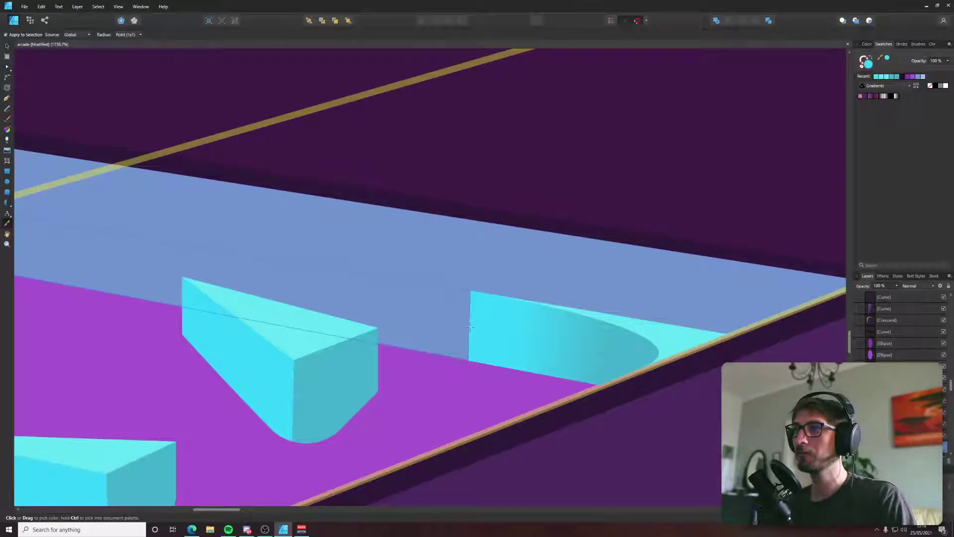
{"action": "key", "text": "v"}
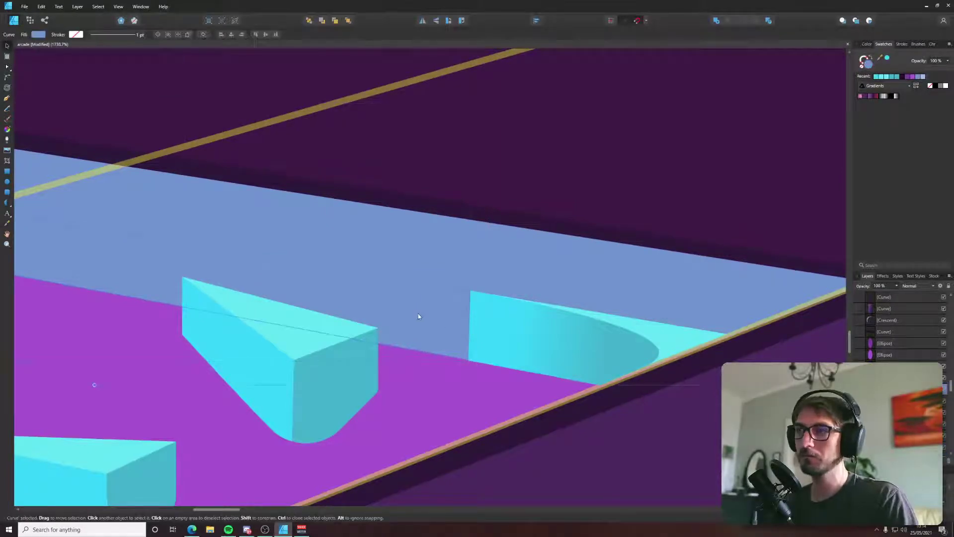
{"action": "scroll", "coordinate": [419, 316], "scroll_direction": "down", "scroll_amount": 10}
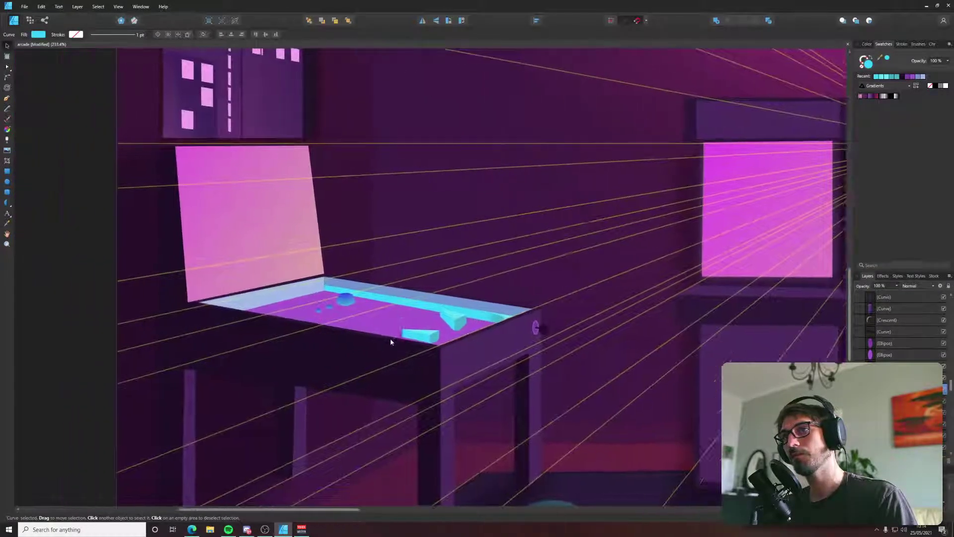
{"action": "left_click", "coordinate": [124, 306]}
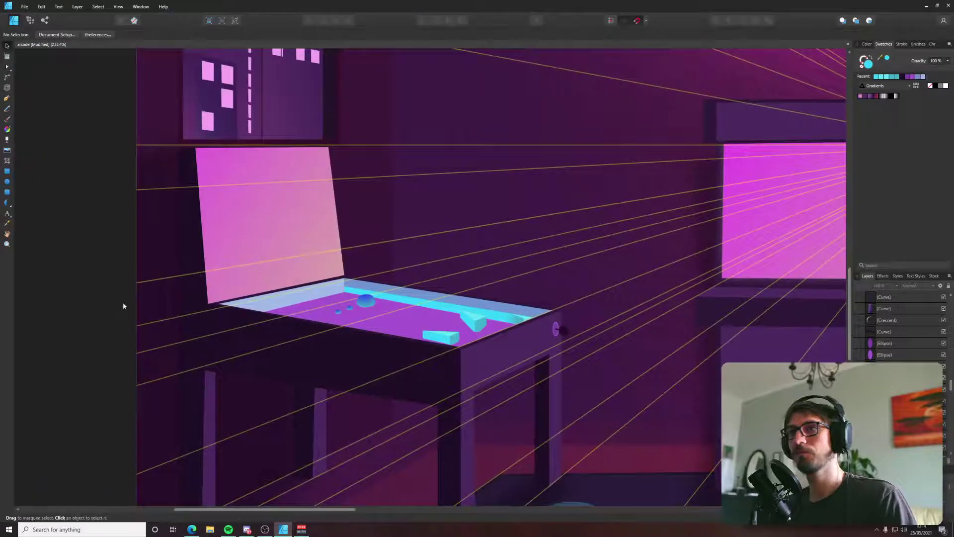
{"action": "scroll", "coordinate": [474, 318], "scroll_direction": "up", "scroll_amount": 5}
{"action": "left_click", "coordinate": [484, 317]}
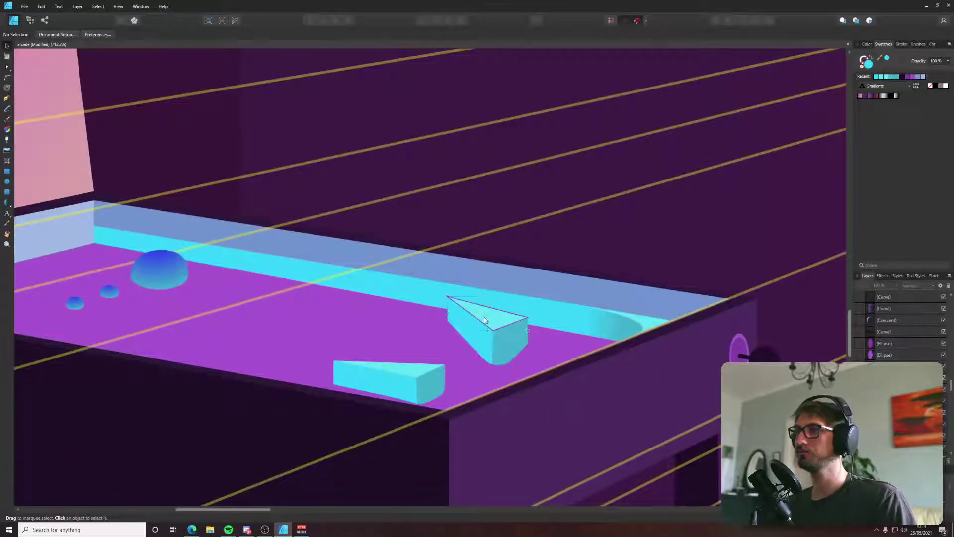
{"action": "scroll", "coordinate": [476, 327], "scroll_direction": "down", "scroll_amount": 4}
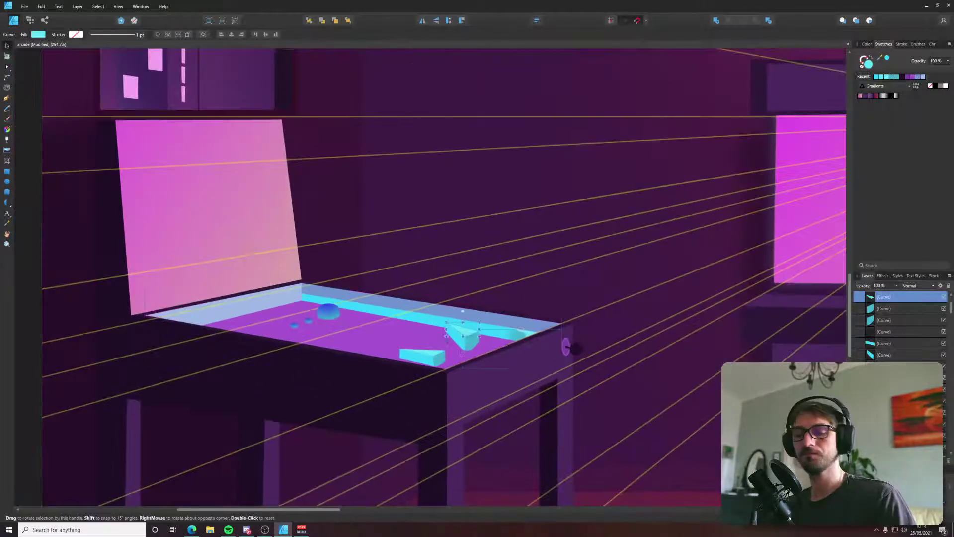
{"action": "left_click", "coordinate": [29, 273]}
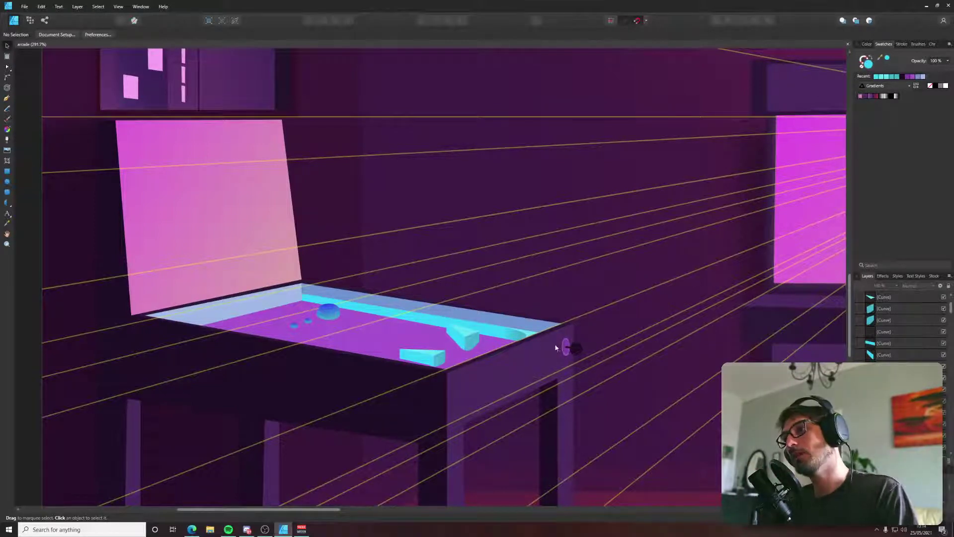
Select the wall strip with the curved block's side and top faces and nudge them slightly along the playfield edge.
{"action": "scroll", "coordinate": [555, 348], "scroll_direction": "up", "scroll_amount": 5}
{"action": "left_click", "coordinate": [531, 312]}
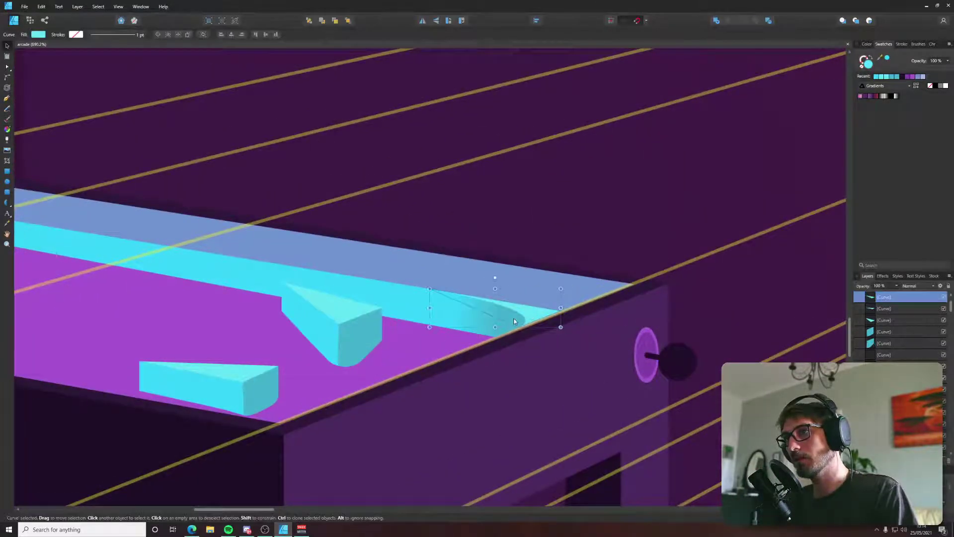
{"action": "left_click_drag", "start_coordinate": [463, 321], "coordinate": [448, 325]}
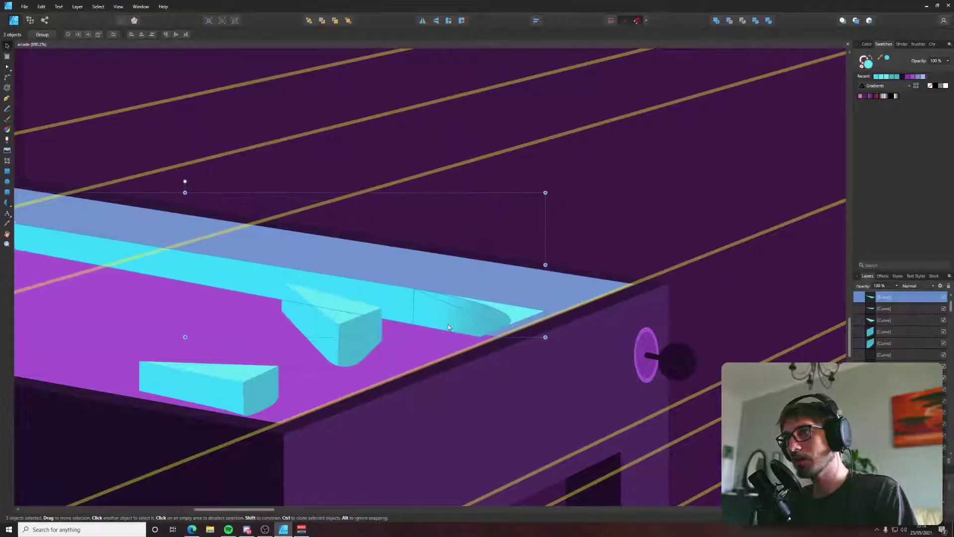
{"action": "key", "text": "ctrl+z"}
{"action": "scroll", "coordinate": [525, 318], "scroll_direction": "up", "scroll_amount": 5}
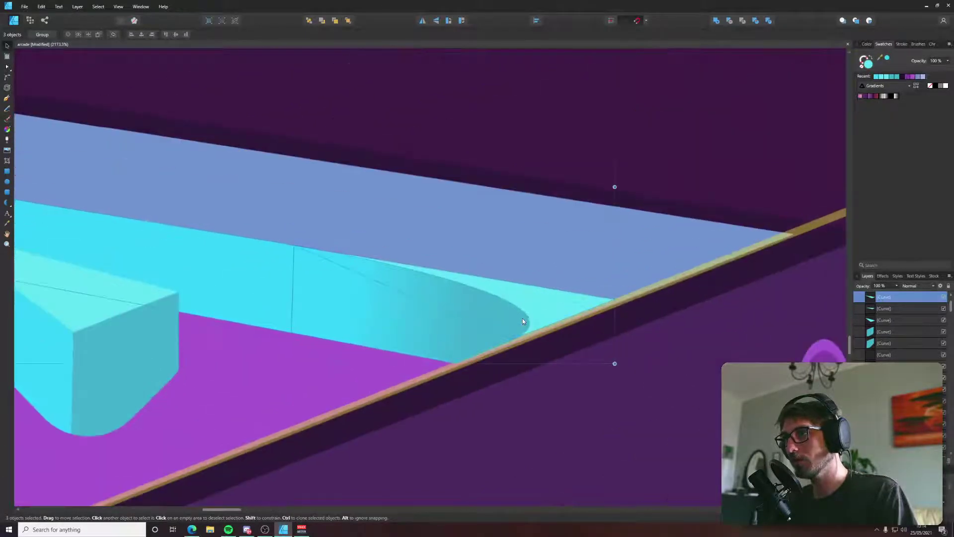
{"action": "left_click_drag", "start_coordinate": [526, 314], "coordinate": [529, 316]}
Hide the Guides group and nudge the strip and curved block together to sit flush against the table rim.
{"action": "scroll", "coordinate": [930, 326], "scroll_direction": "up", "scroll_amount": 1}
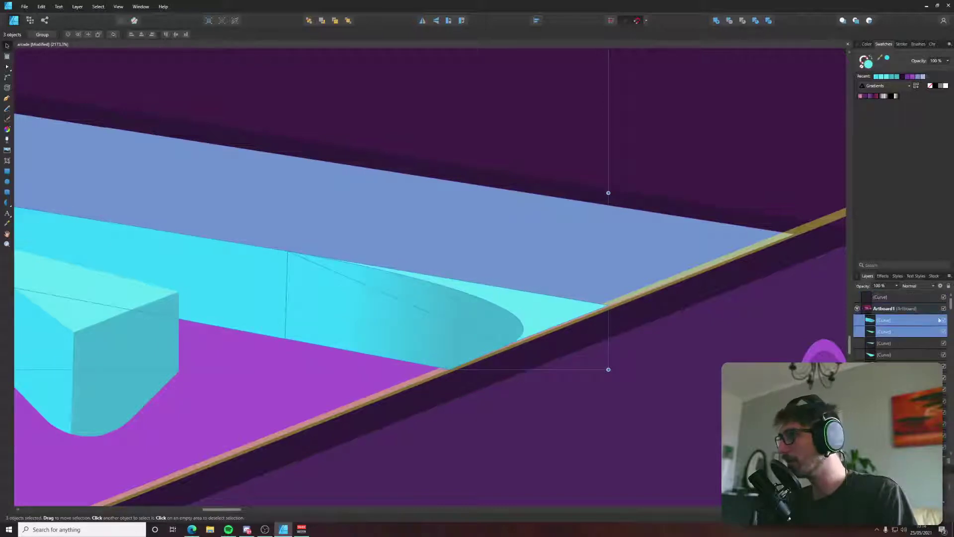
{"action": "scroll", "coordinate": [935, 327], "scroll_direction": "down", "scroll_amount": 2}
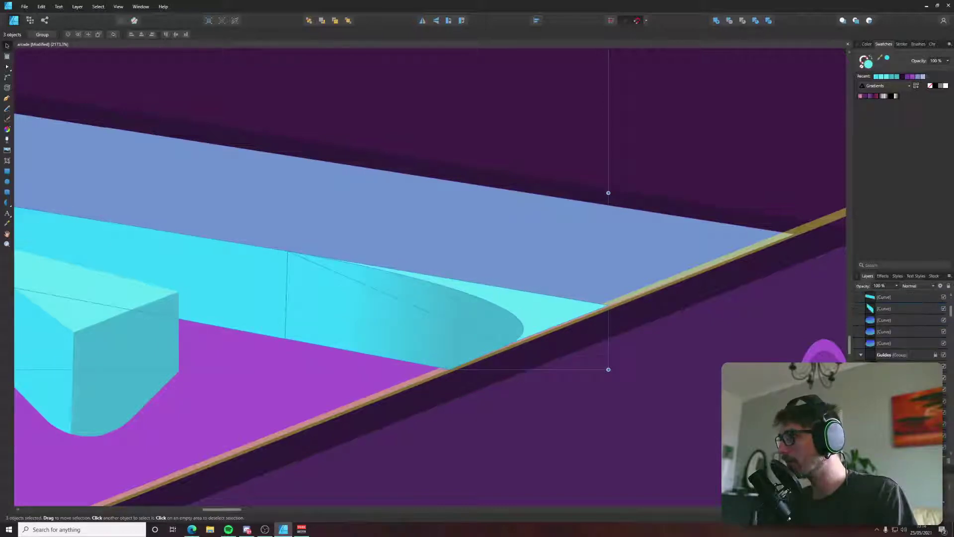
{"action": "left_click", "coordinate": [944, 355]}
{"action": "left_click_drag", "start_coordinate": [545, 308], "coordinate": [547, 308]}
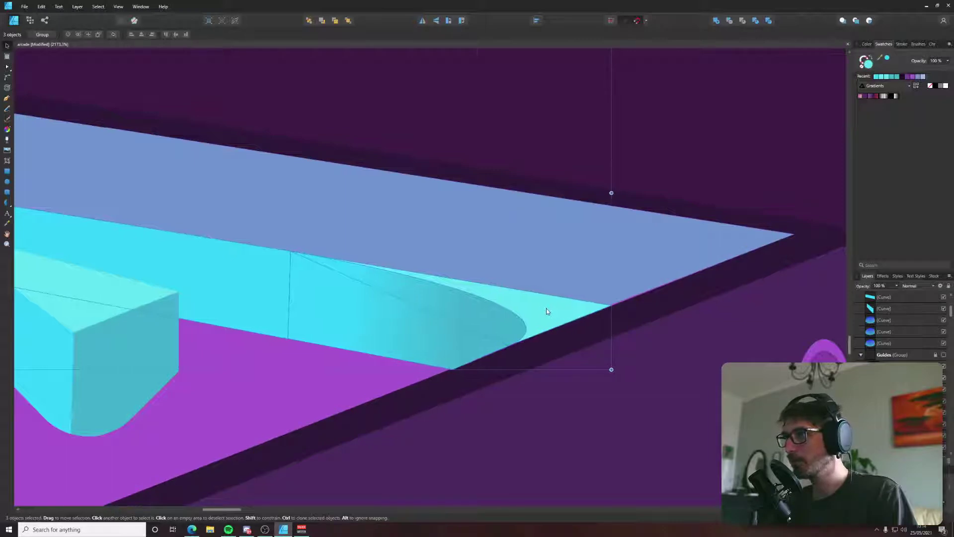
{"action": "left_click", "coordinate": [638, 277]}
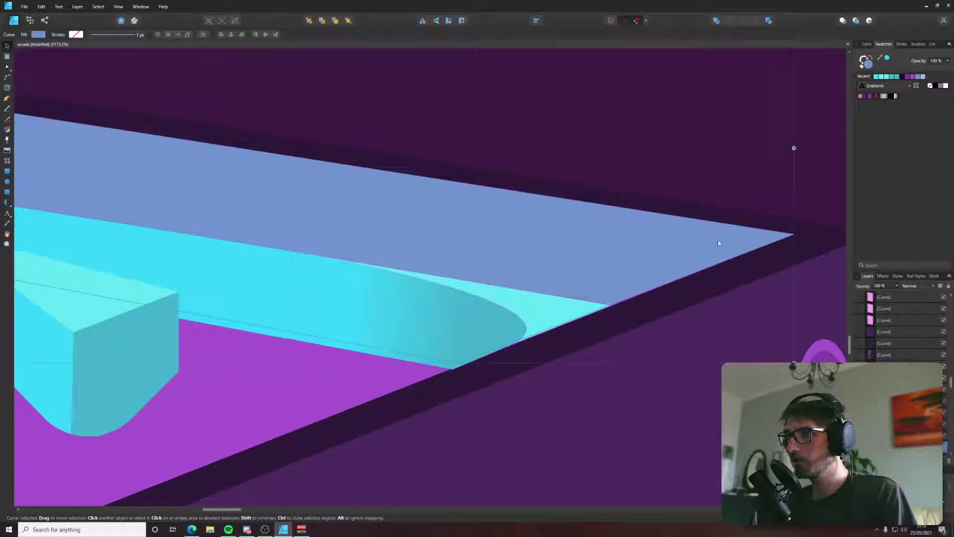
{"action": "key", "text": "a"}
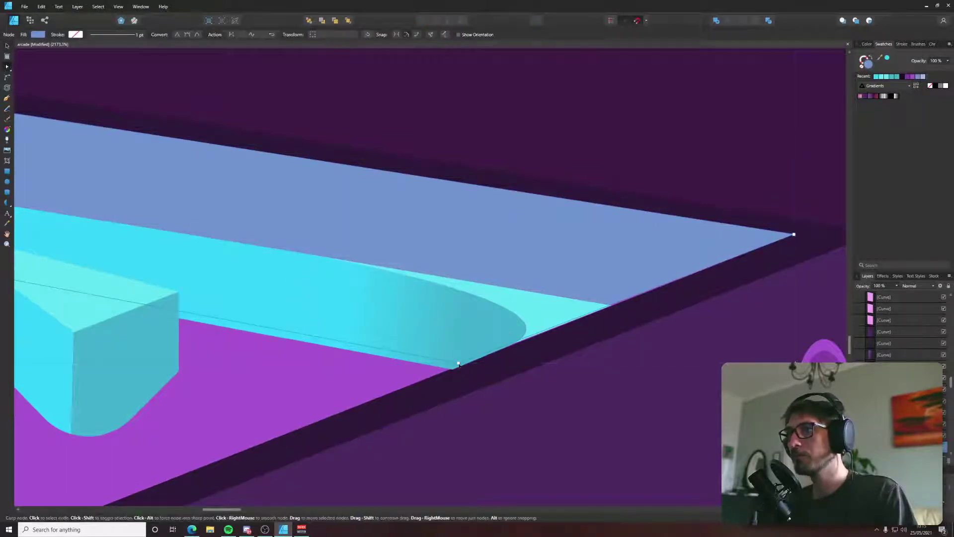
{"action": "scroll", "coordinate": [470, 357], "scroll_direction": "down", "scroll_amount": 10}
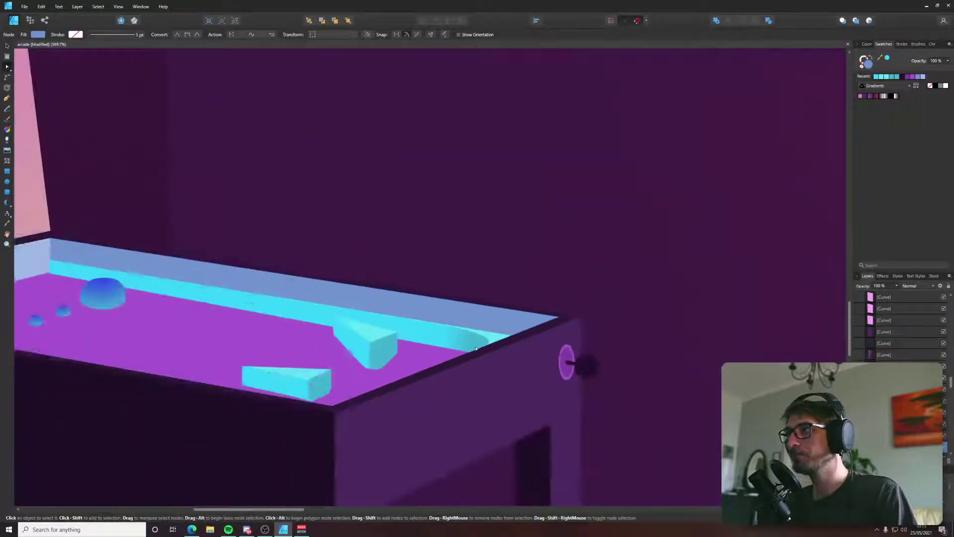
{"action": "scroll", "coordinate": [516, 327], "scroll_direction": "up", "scroll_amount": 5}
{"action": "key", "text": "p"}
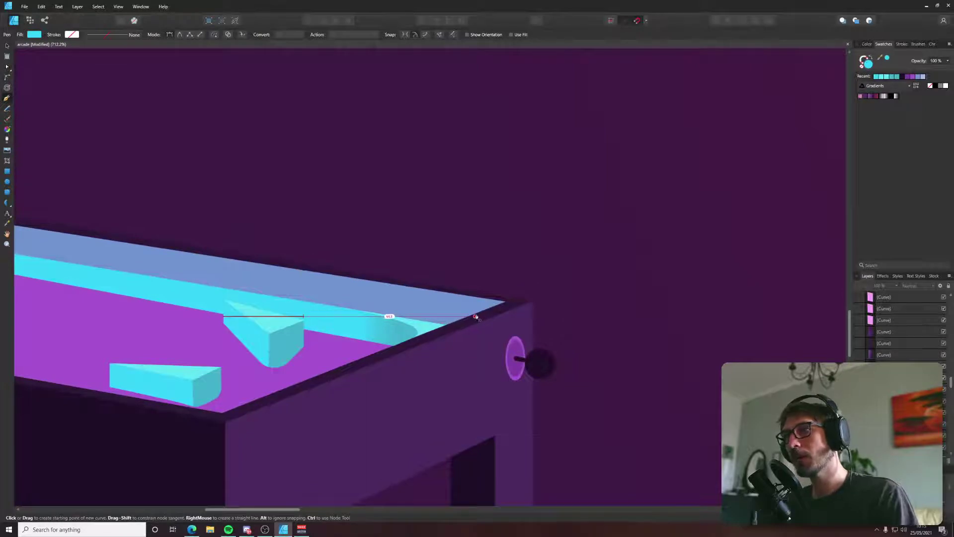
{"action": "key", "text": "Escape"}
{"action": "key", "text": "v"}
{"action": "left_click", "coordinate": [449, 305]}
{"action": "scroll", "coordinate": [564, 296], "scroll_direction": "down", "scroll_amount": 3}
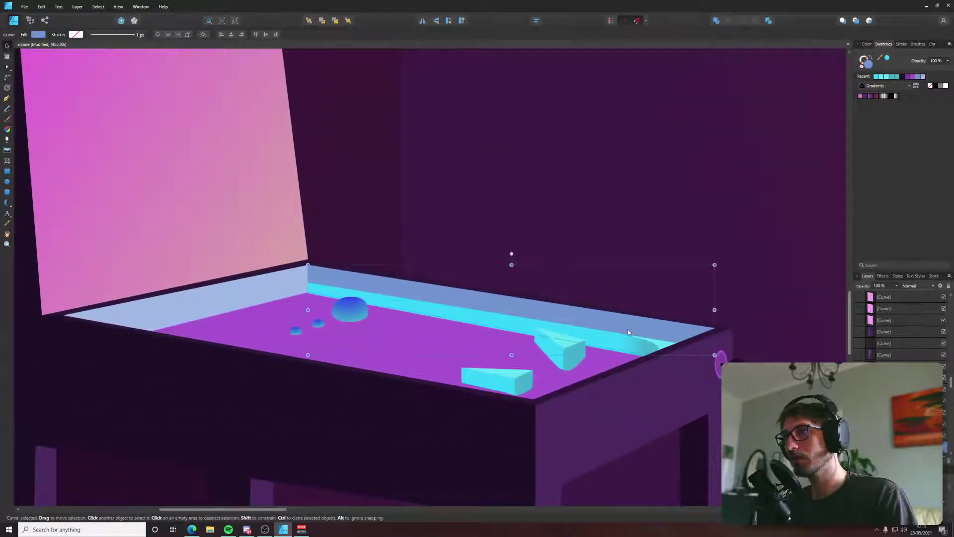
{"action": "key", "text": "p"}
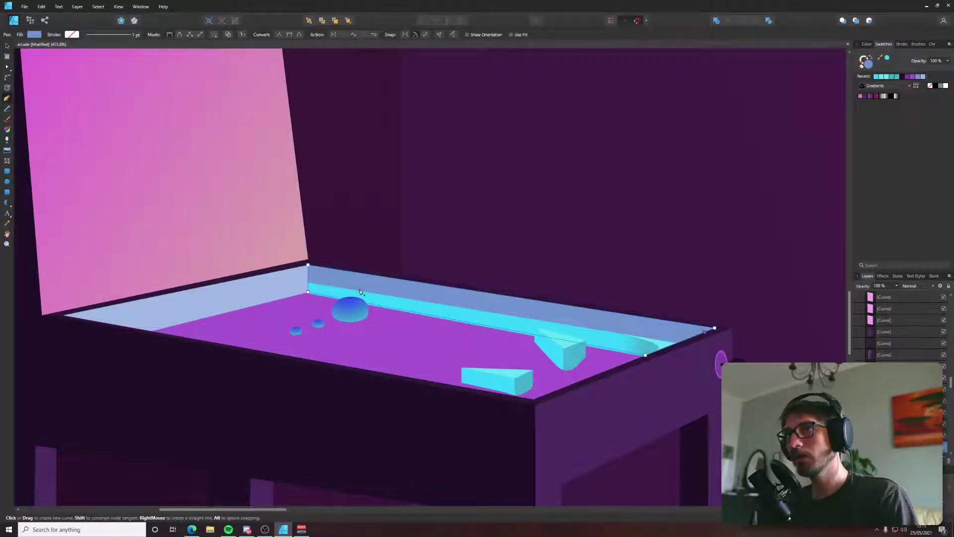
Shorten the cyan wall strip by moving its rear end nodes along the wall, away from the table's rear corner.
{"action": "key", "text": "a"}
{"action": "left_click", "coordinate": [319, 288]}
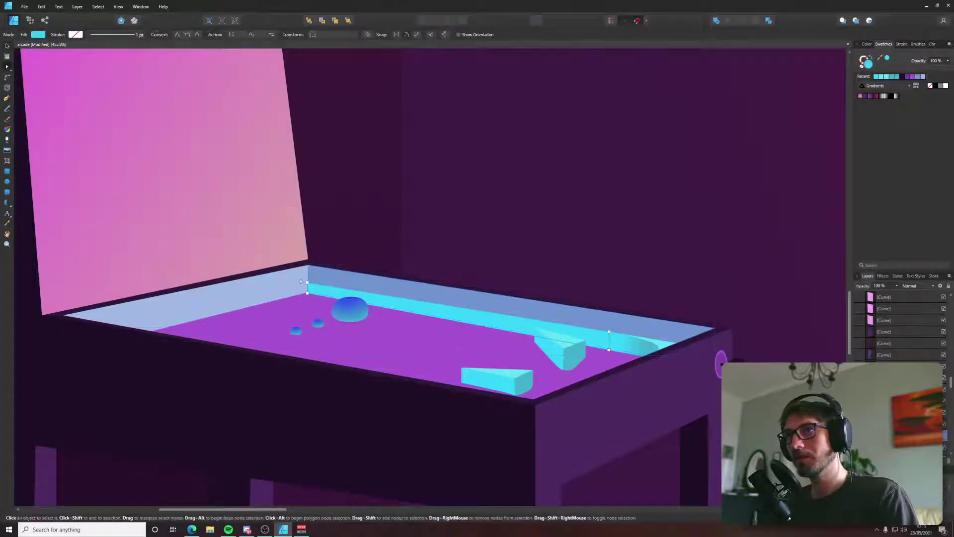
{"action": "left_click_drag", "start_coordinate": [301, 280], "coordinate": [330, 291]}
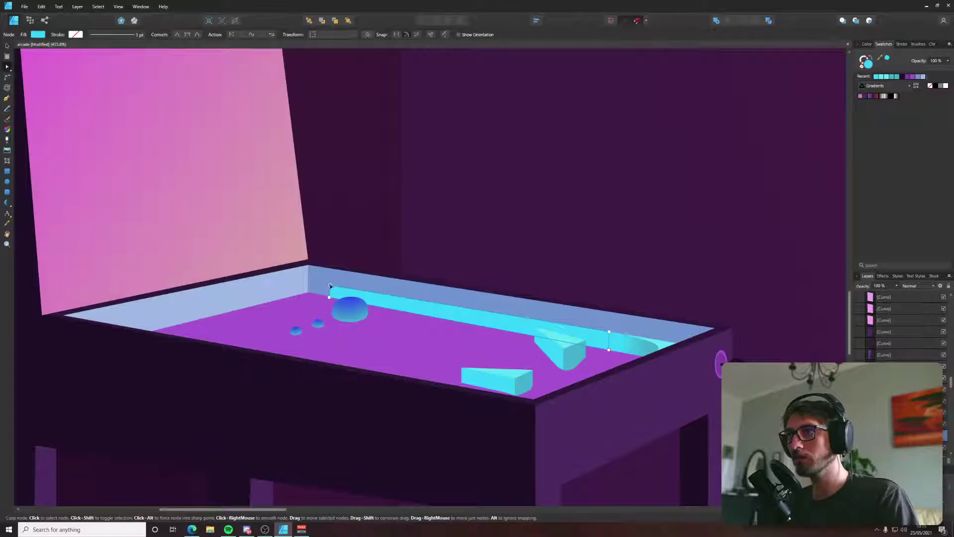
{"action": "scroll", "coordinate": [329, 285], "scroll_direction": "down", "scroll_amount": 5}
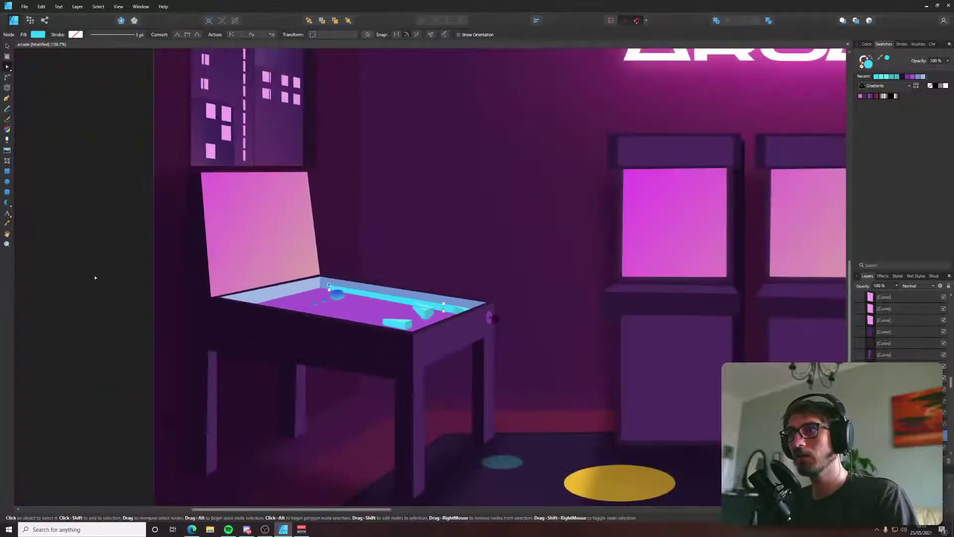
{"action": "scroll", "coordinate": [433, 332], "scroll_direction": "up", "scroll_amount": 1}
{"action": "scroll", "coordinate": [433, 332], "scroll_direction": "up", "scroll_amount": 4}
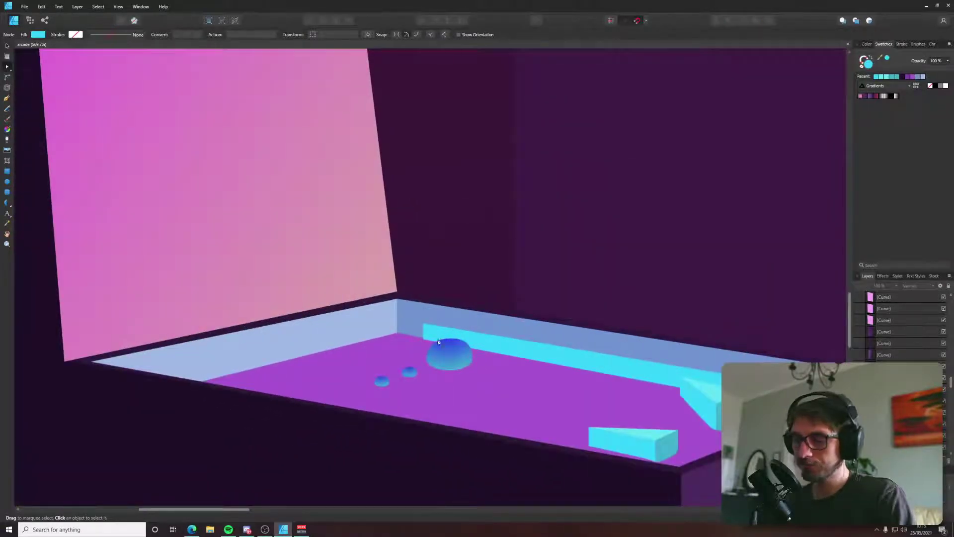
{"action": "key", "text": "p"}
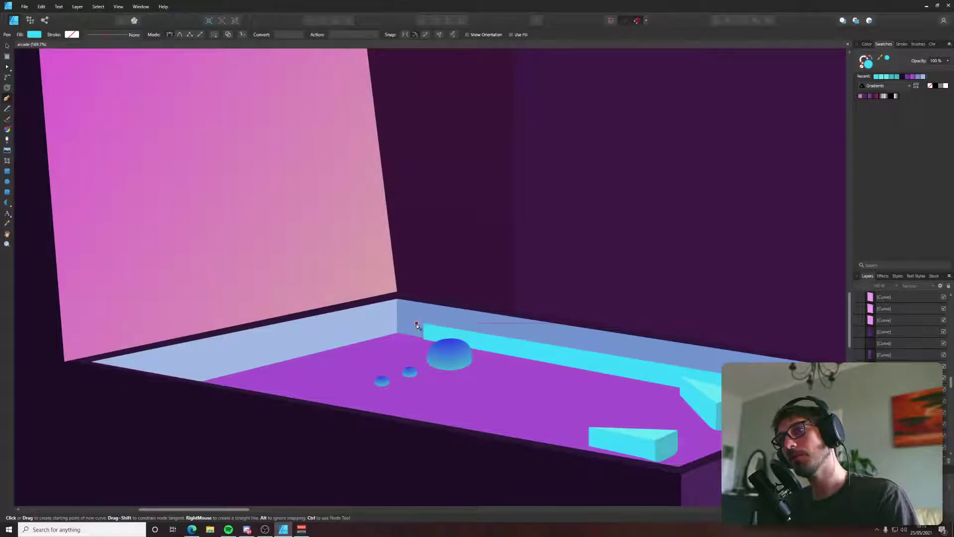
{"action": "scroll", "coordinate": [417, 324], "scroll_direction": "up", "scroll_amount": 4}
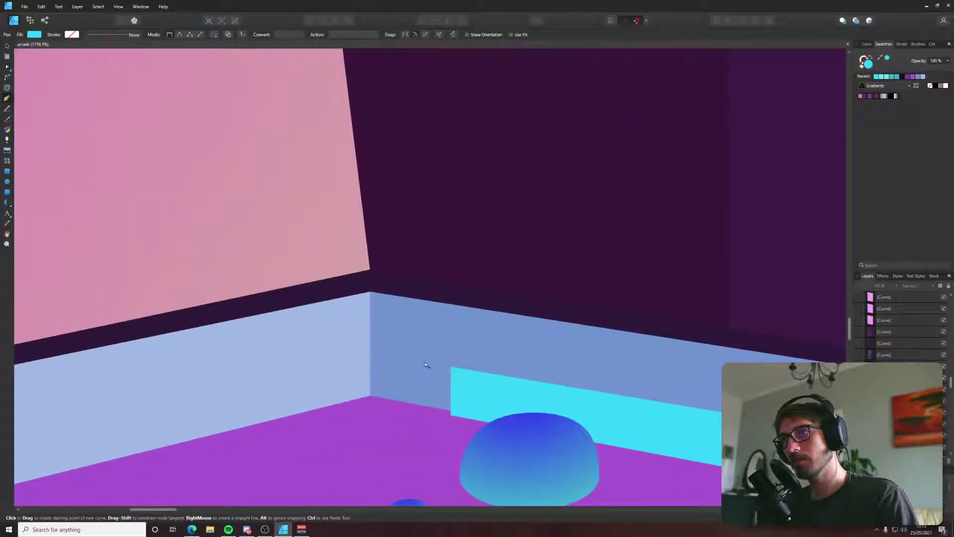
{"action": "key", "text": "ctrl"}
{"action": "scroll", "coordinate": [431, 363], "scroll_direction": "down", "scroll_amount": 4}
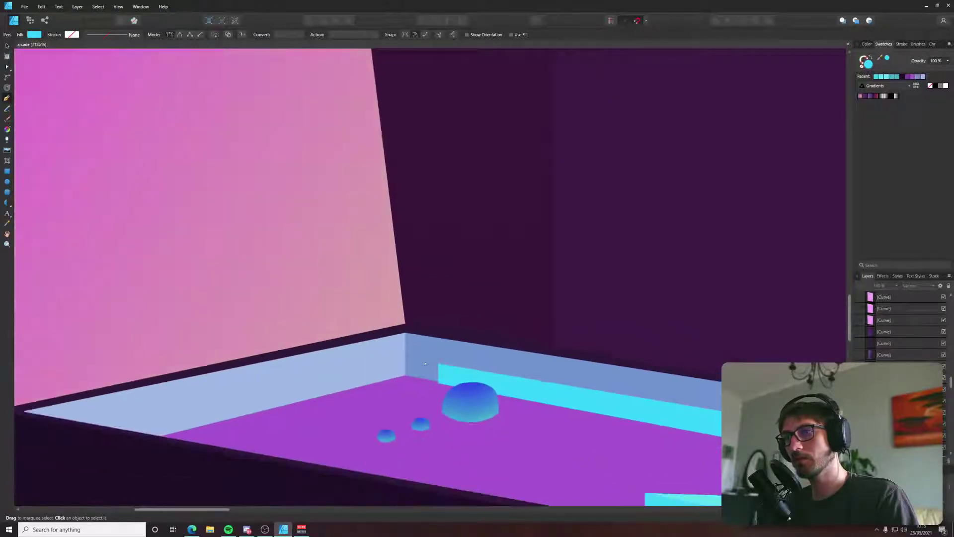
Give the long blue inner wall behind the cyan strip a linear gradient from a darker shade of its blue to the sampled wall blue.
{"action": "left_click", "coordinate": [462, 354]}
{"action": "left_click", "coordinate": [37, 34]}
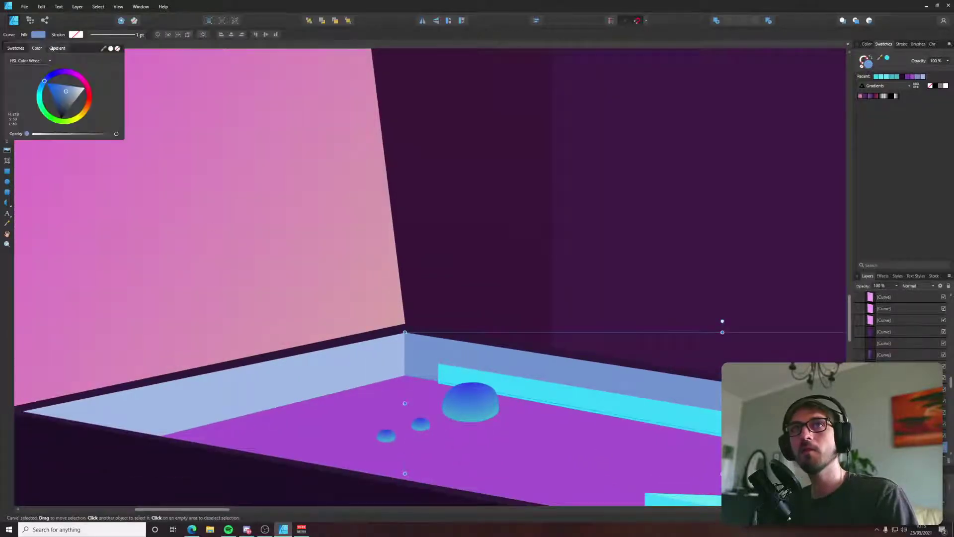
{"action": "left_click", "coordinate": [57, 48]}
{"action": "left_click", "coordinate": [8, 67]}
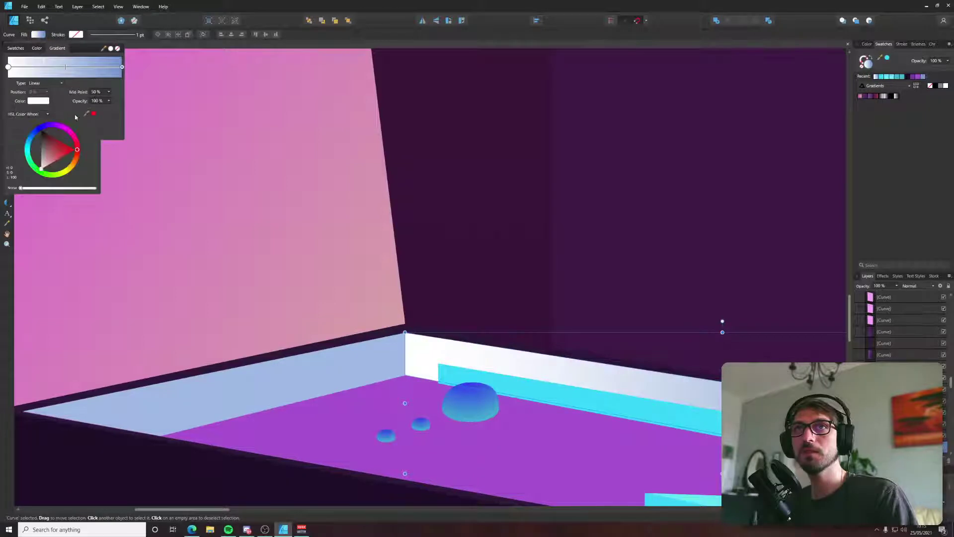
{"action": "left_click_drag", "start_coordinate": [93, 115], "coordinate": [124, 68]}
{"action": "left_click", "coordinate": [94, 115]}
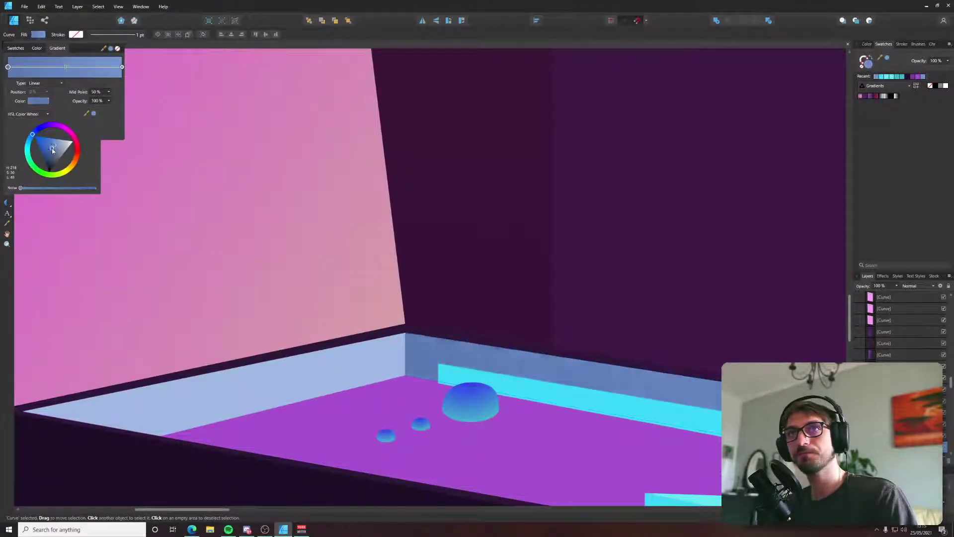
{"action": "left_click", "coordinate": [415, 205]}
Reorient the long inner wall's gradient to run across its height, with the darker blue toward the playfield and the lighter blue above.
{"action": "scroll", "coordinate": [415, 205], "scroll_direction": "right", "scroll_amount": 3}
{"action": "key", "text": "g"}
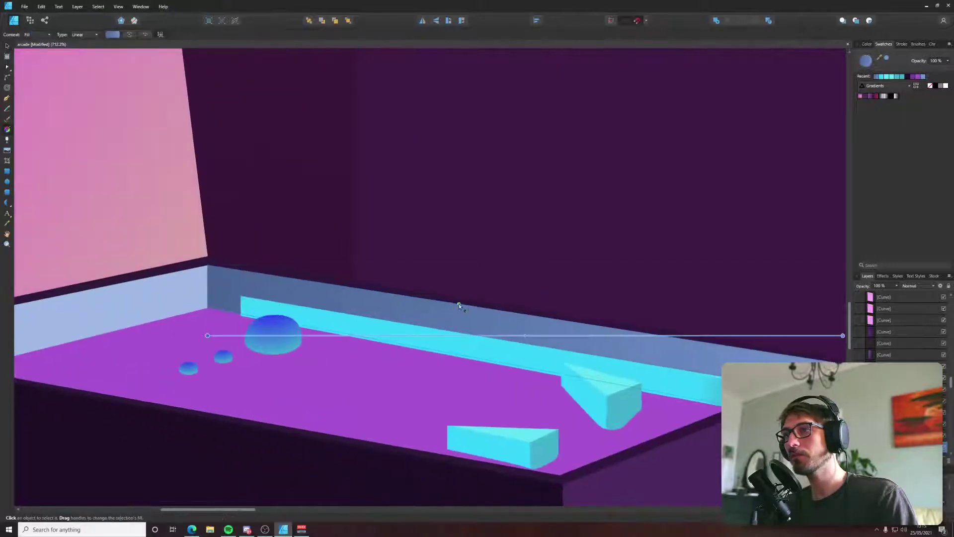
{"action": "mouse_move", "coordinate": [459, 305]}
{"action": "left_mouse_down"}
{"action": "mouse_move", "coordinate": [453, 340]}
{"action": "mouse_move", "coordinate": [464, 318]}
{"action": "left_mouse_up"}
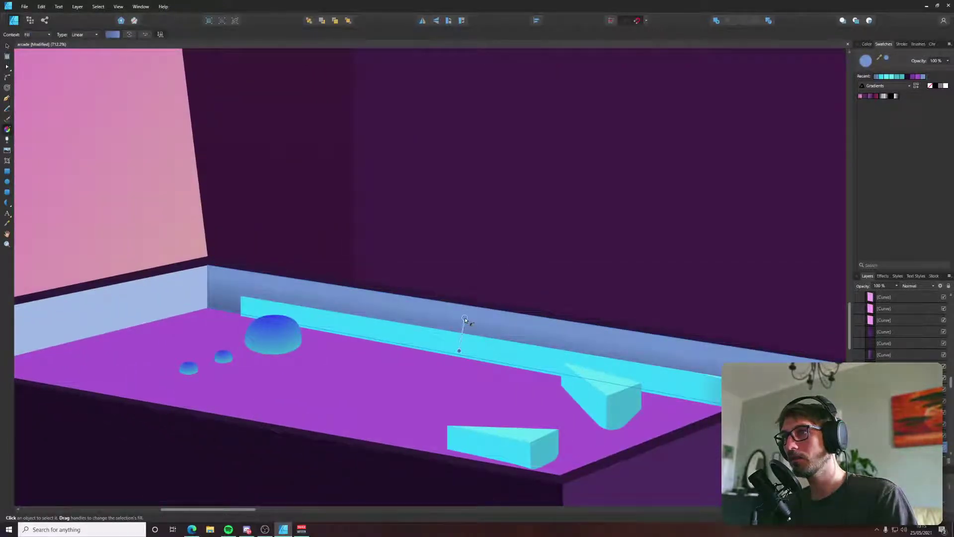
{"action": "scroll", "coordinate": [464, 318], "scroll_direction": "down", "scroll_amount": 8}
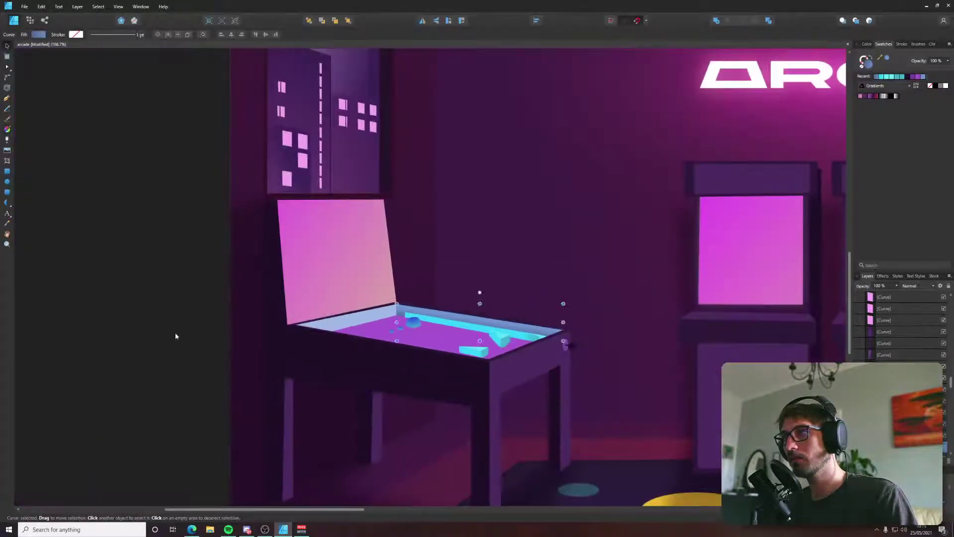
{"action": "key", "text": "v"}
{"action": "left_click", "coordinate": [175, 332]}
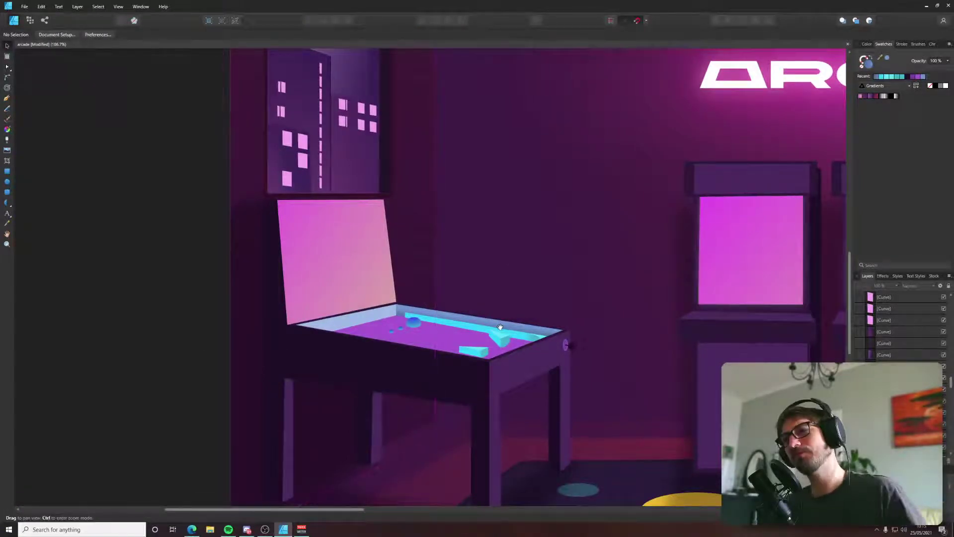
Align the front end nodes of the cyan wall strip with the adjoining edge and top corner of the curved block.
{"action": "scroll", "coordinate": [499, 329], "scroll_direction": "up", "scroll_amount": 12}
{"action": "double_click", "coordinate": [542, 388]}
{"action": "scroll", "coordinate": [537, 390], "scroll_direction": "down", "scroll_amount": 5}
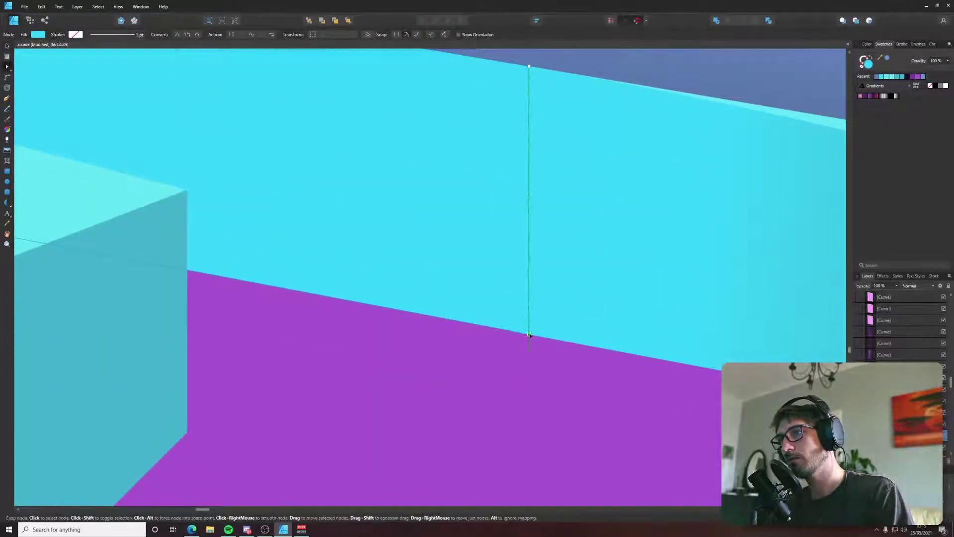
{"action": "scroll", "coordinate": [562, 209], "scroll_direction": "up", "scroll_amount": 2}
{"action": "left_click_drag", "start_coordinate": [543, 176], "coordinate": [552, 178]}
{"action": "scroll", "coordinate": [552, 177], "scroll_direction": "up", "scroll_amount": 10}
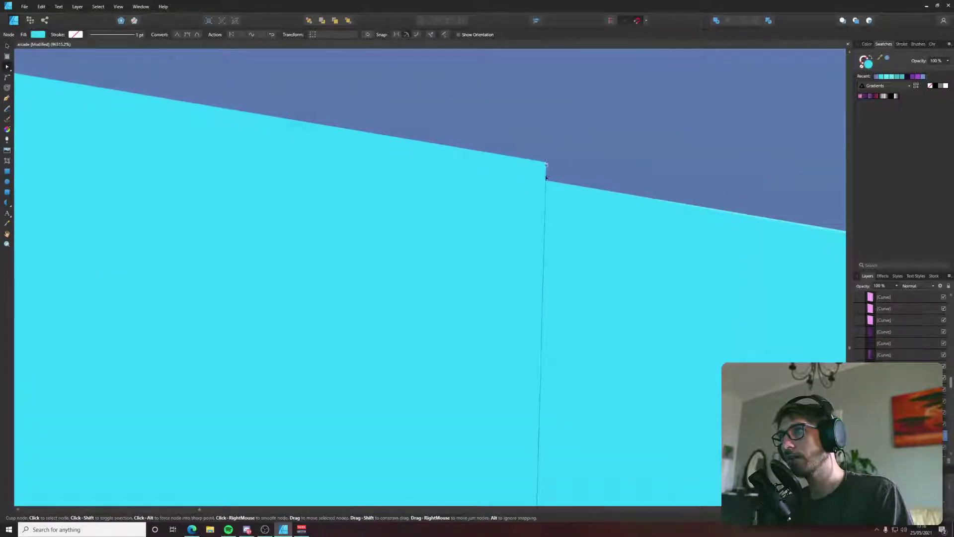
{"action": "left_click_drag", "start_coordinate": [544, 165], "coordinate": [544, 181]}
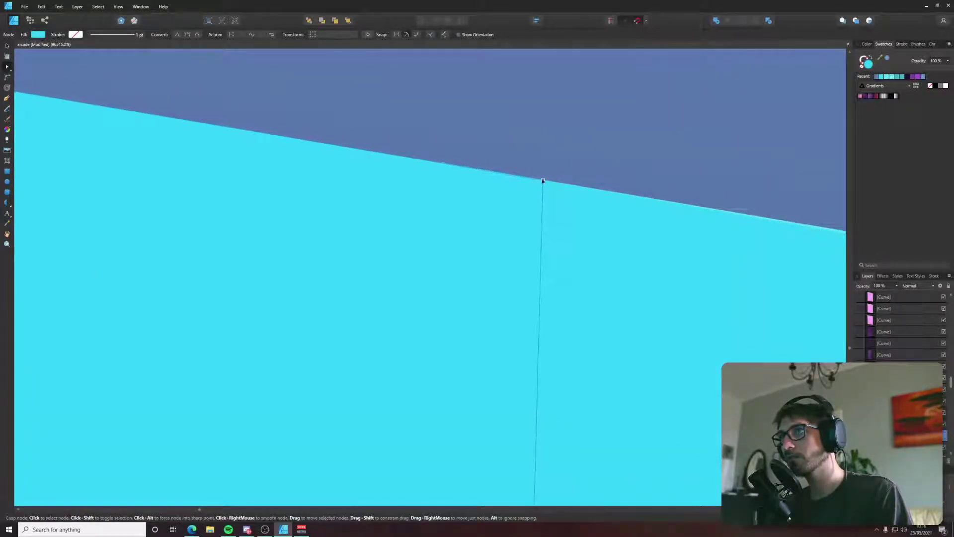
{"action": "scroll", "coordinate": [544, 182], "scroll_direction": "down", "scroll_amount": 12}
{"action": "scroll", "coordinate": [542, 182], "scroll_direction": "down", "scroll_amount": 4}
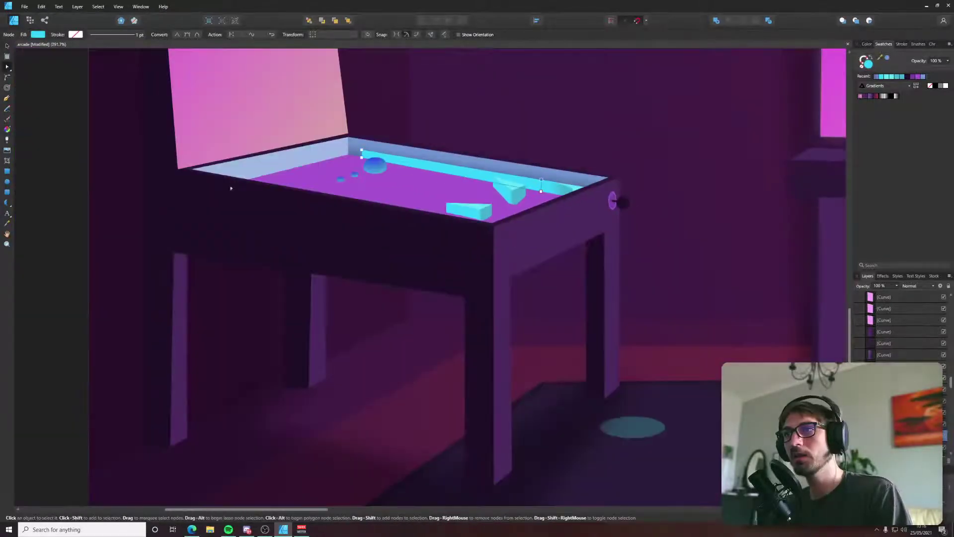
Draw an open curve with the Pen tool from the cyan strip's upper rear end, around the table's rear, to the playfield's near side.
{"action": "left_click_drag", "start_coordinate": [374, 120], "coordinate": [542, 349]}
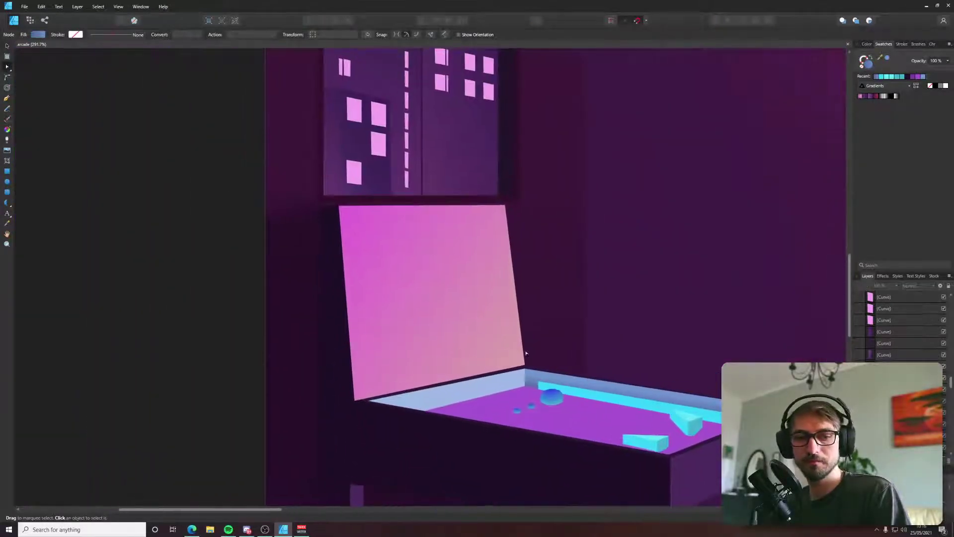
{"action": "key", "text": "p"}
{"action": "scroll", "coordinate": [479, 349], "scroll_direction": "up", "scroll_amount": 4}
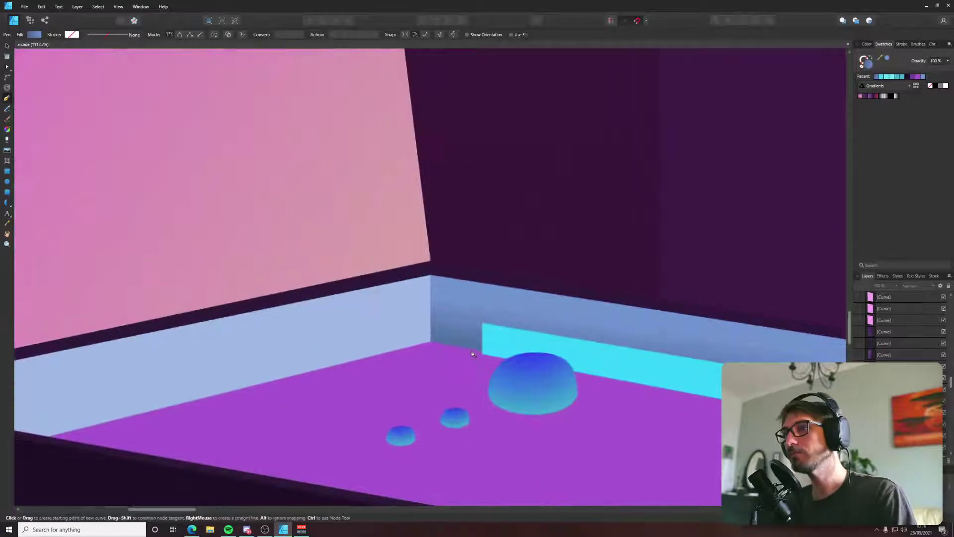
{"action": "left_click", "coordinate": [482, 329]}
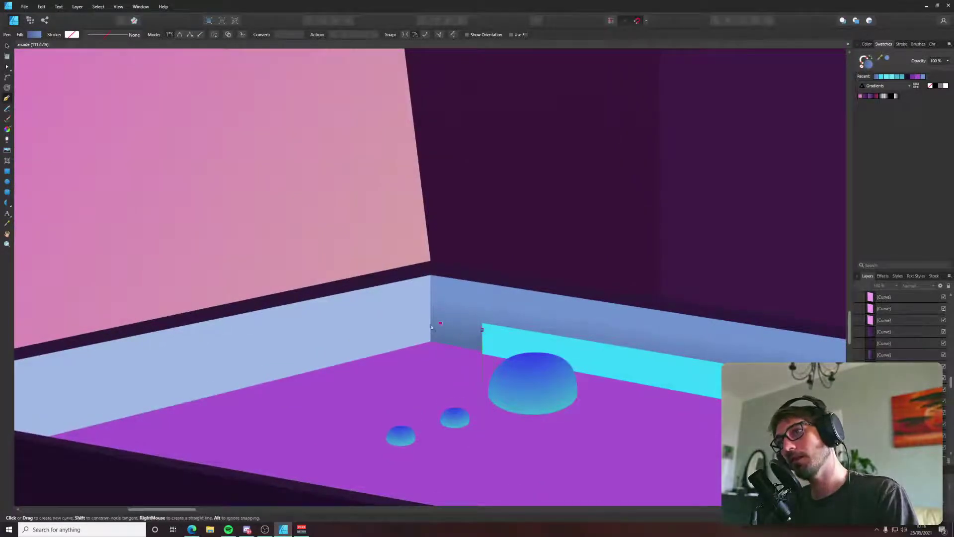
{"action": "left_click_drag", "start_coordinate": [185, 365], "coordinate": [47, 427]}
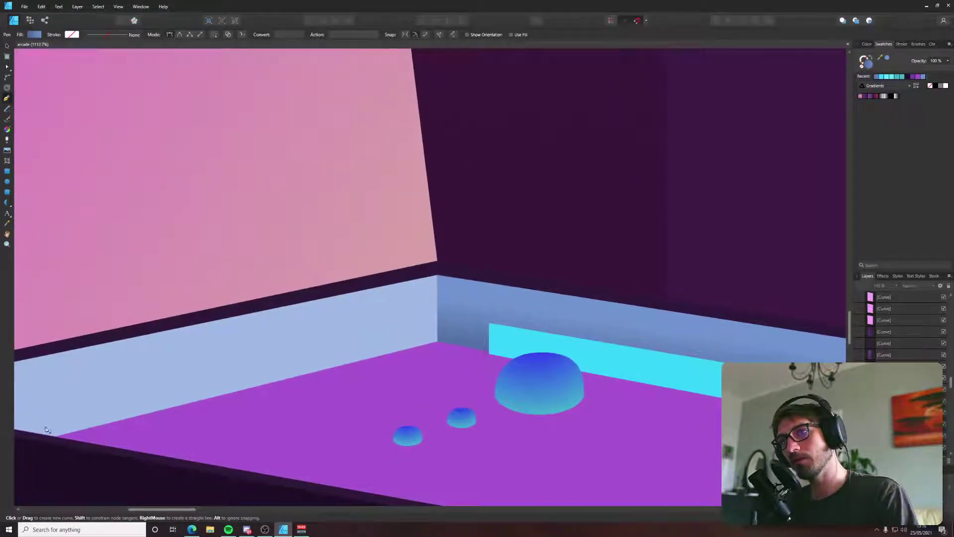
{"action": "scroll", "coordinate": [182, 412], "scroll_direction": "down", "scroll_amount": 2}
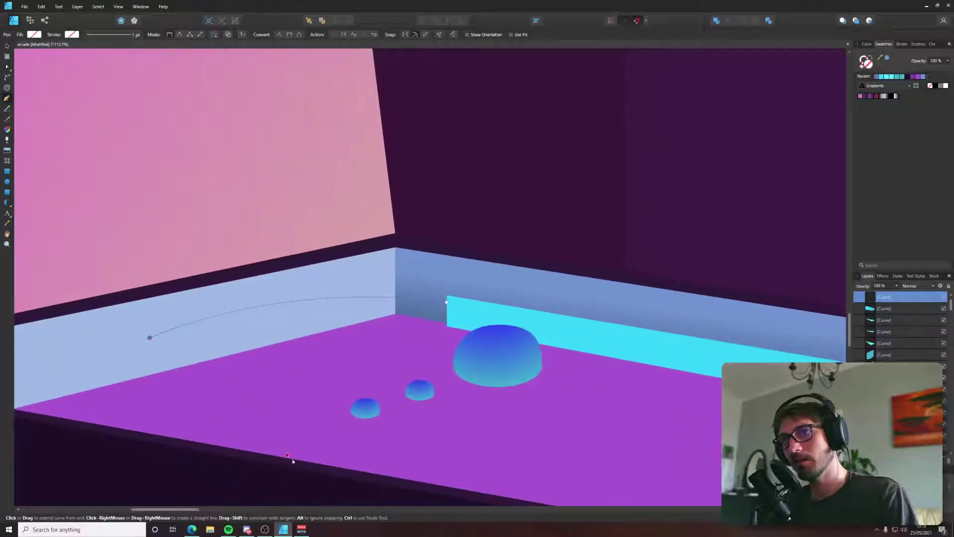
{"action": "scroll", "coordinate": [230, 449], "scroll_direction": "down", "scroll_amount": 3}
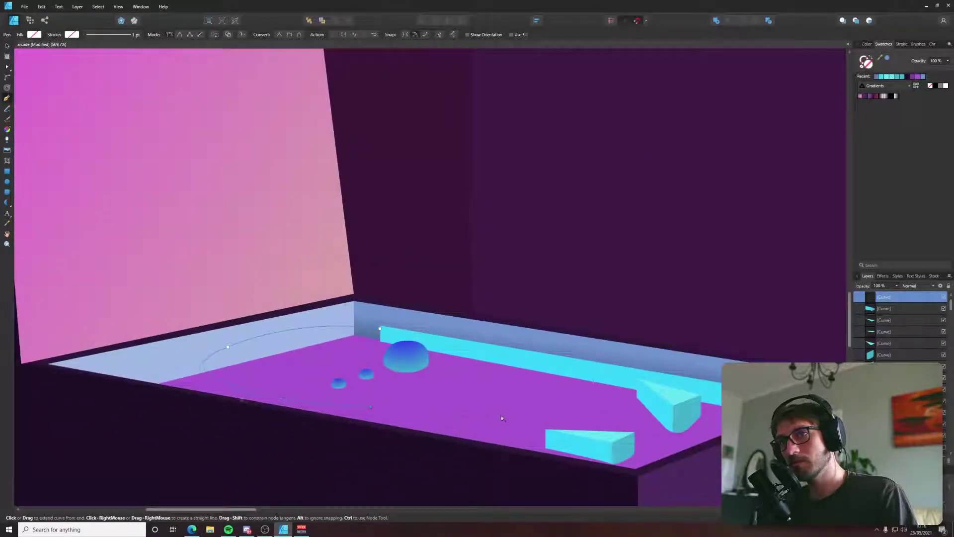
Widen the curve's bend at the rear of the playfield by adjusting its middle node and handles.
{"action": "key", "text": "a"}
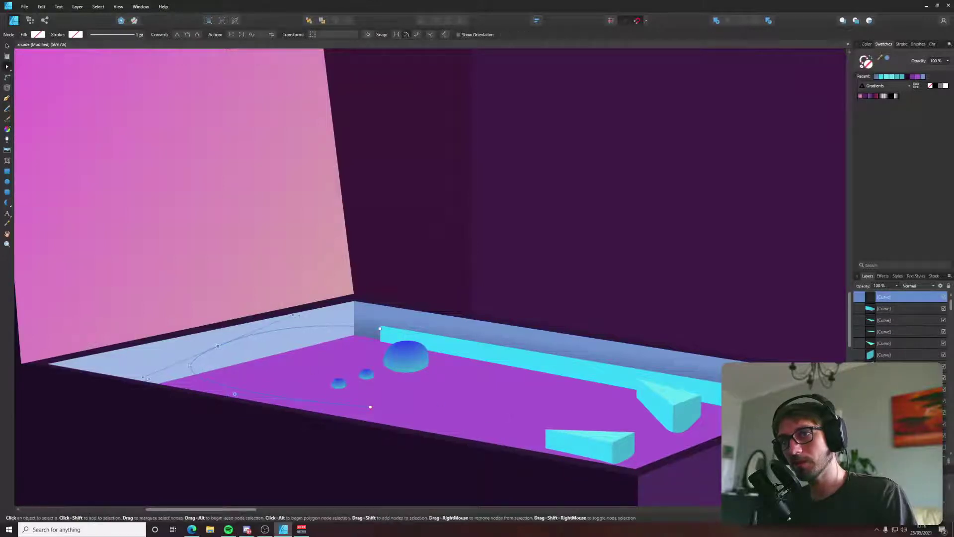
{"action": "left_click_drag", "start_coordinate": [143, 377], "coordinate": [120, 367]}
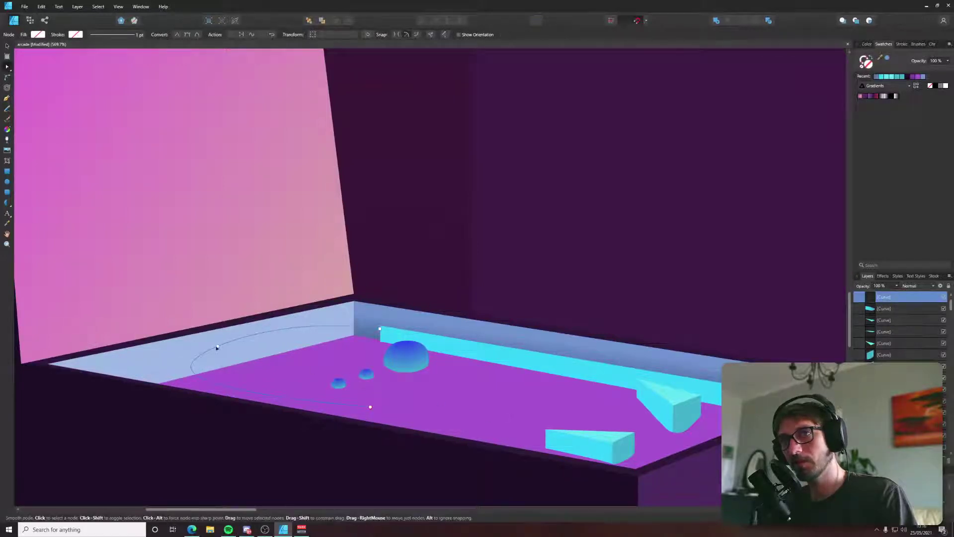
{"action": "left_click", "coordinate": [217, 345]}
{"action": "left_click_drag", "start_coordinate": [199, 350], "coordinate": [114, 370]}
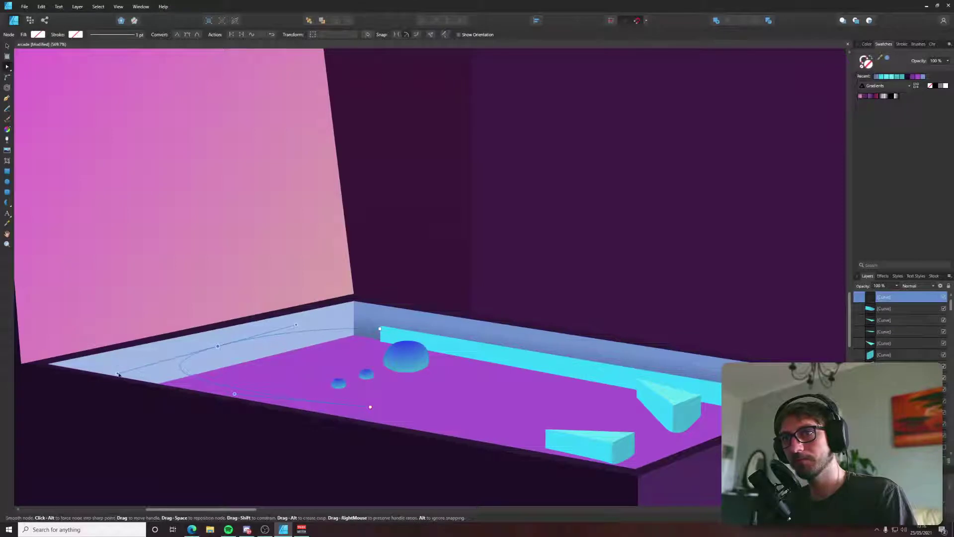
{"action": "left_click_drag", "start_coordinate": [218, 346], "coordinate": [214, 343]}
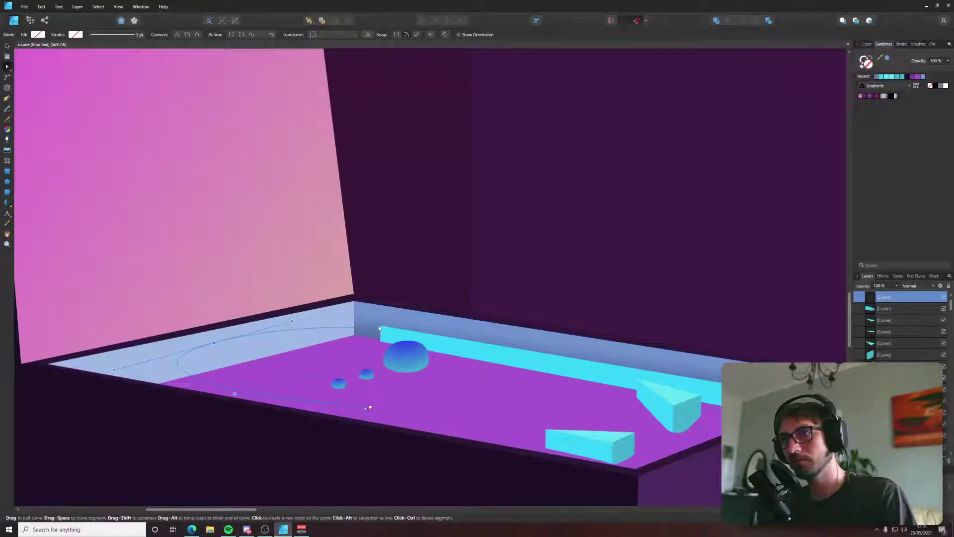
Give the open curve no fill and a very light grey stroke.
{"action": "key", "text": "p"}
{"action": "scroll", "coordinate": [372, 408], "scroll_direction": "up", "scroll_amount": 5}
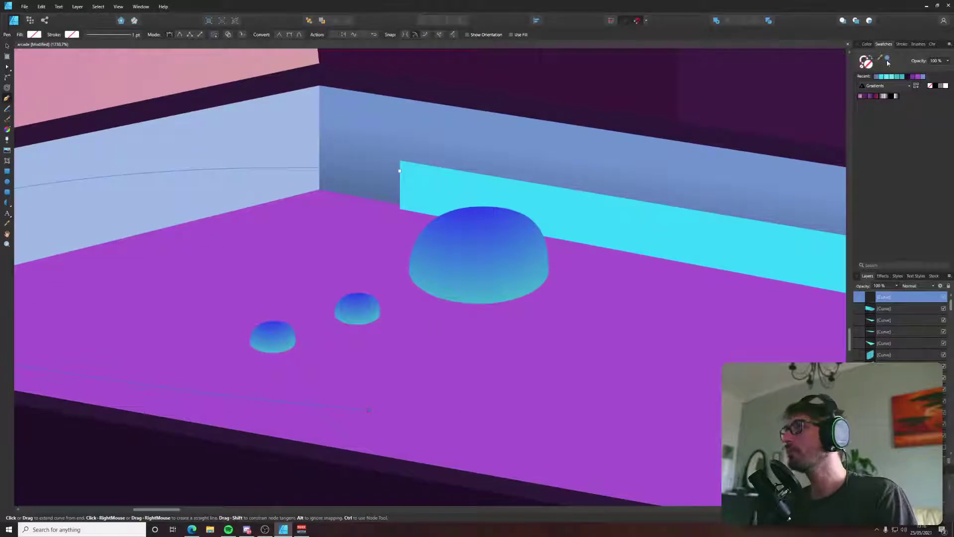
{"action": "left_click", "coordinate": [942, 87]}
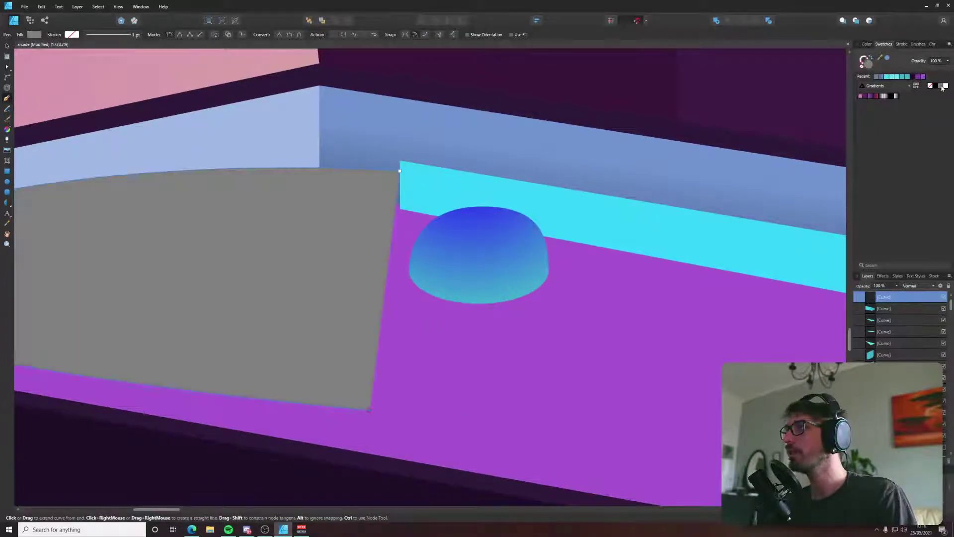
{"action": "left_click", "coordinate": [871, 61]}
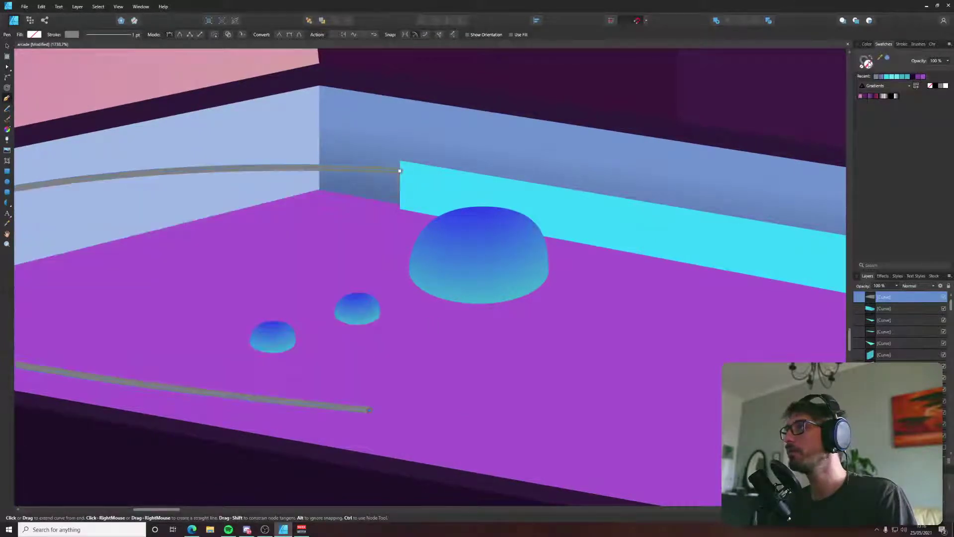
{"action": "double_click", "coordinate": [863, 61]}
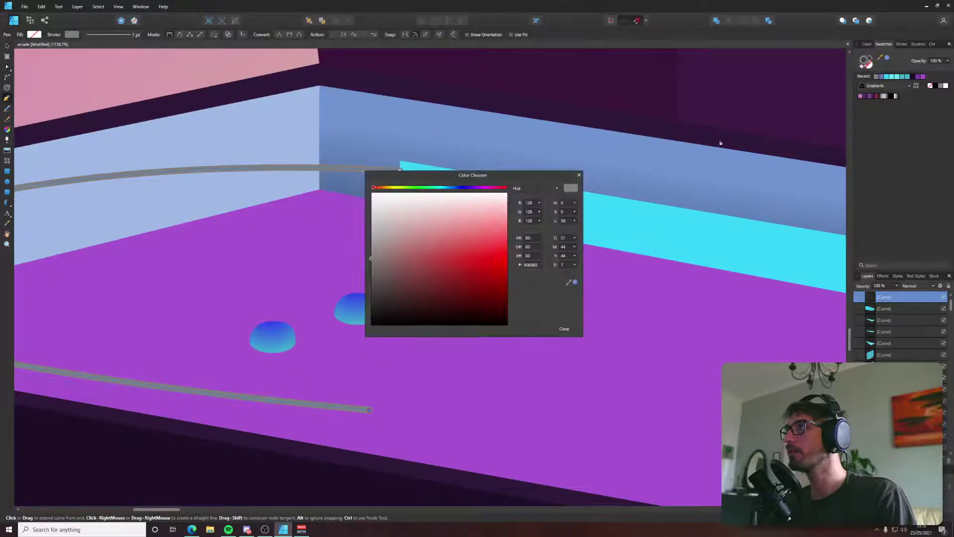
{"action": "mouse_move", "coordinate": [375, 264]}
{"action": "left_mouse_down"}
{"action": "mouse_move", "coordinate": [371, 215]}
{"action": "mouse_move", "coordinate": [359, 210]}
{"action": "left_mouse_up"}
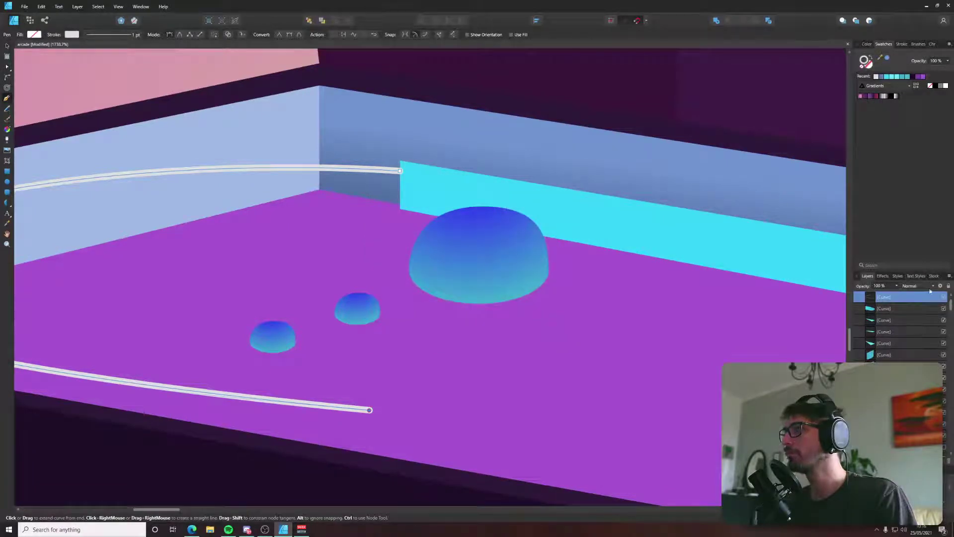
Set the curve's stroke width to 0.3 pt and keep the curve selected for moving.
{"action": "left_click", "coordinate": [901, 44]}
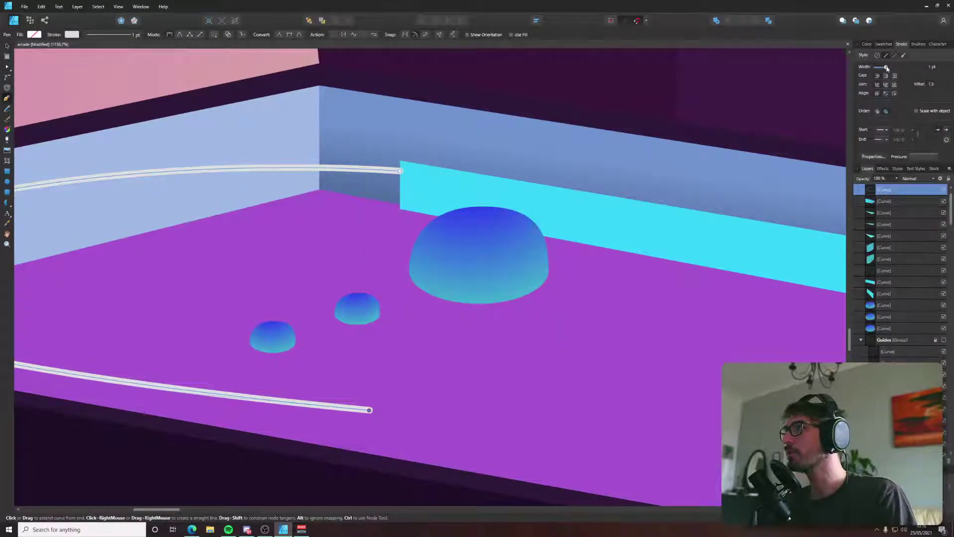
{"action": "left_click_drag", "start_coordinate": [887, 68], "coordinate": [878, 68]}
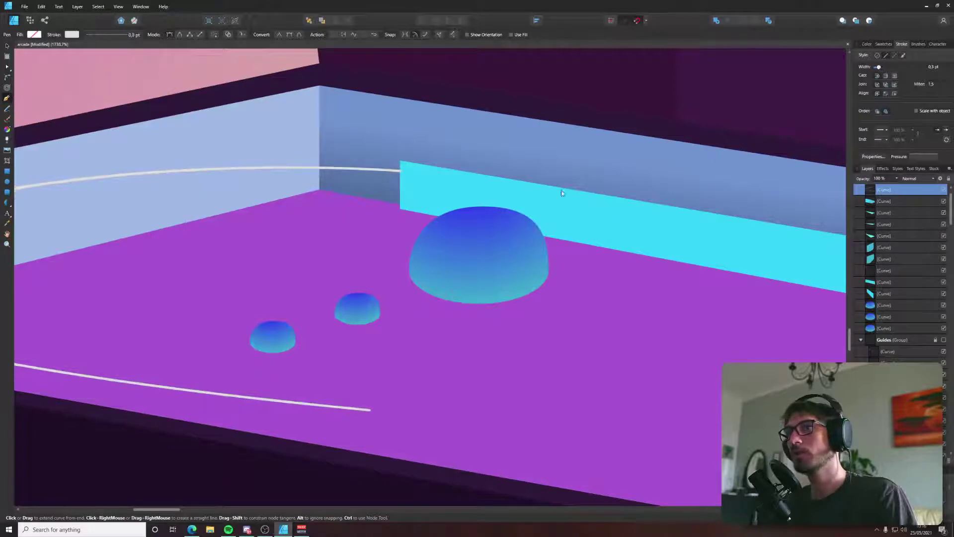
{"action": "scroll", "coordinate": [562, 193], "scroll_direction": "down", "scroll_amount": 5}
{"action": "scroll", "coordinate": [298, 236], "scroll_direction": "up", "scroll_amount": 5}
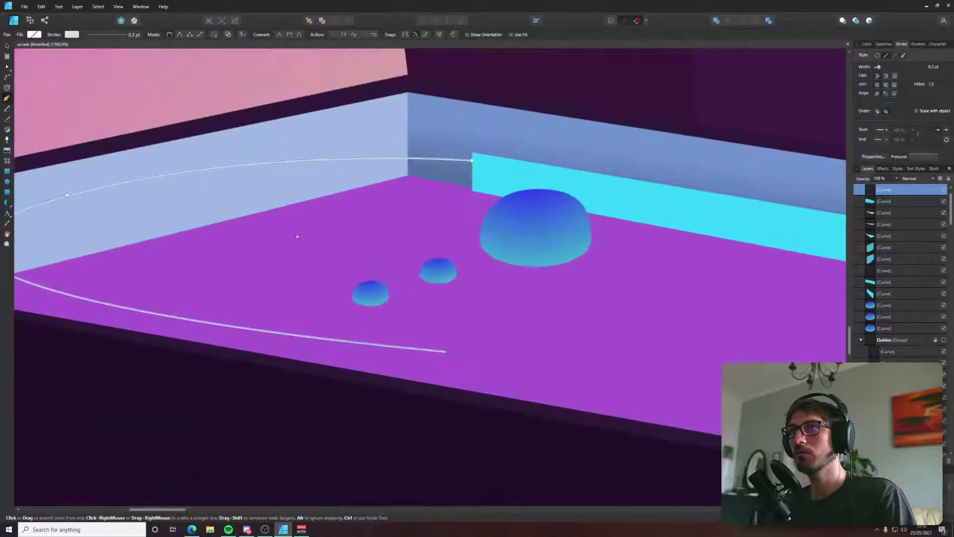
{"action": "key", "text": "v"}
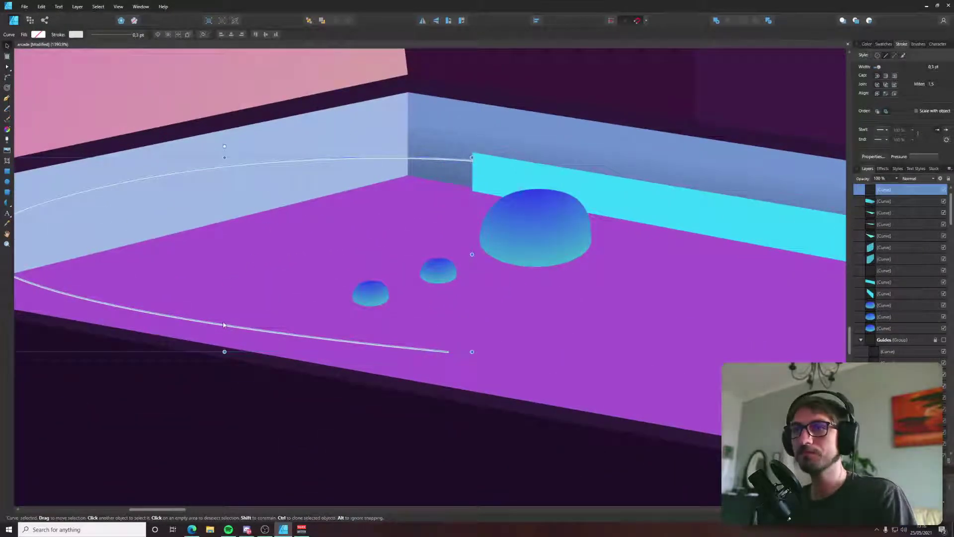
Duplicate the open rail curve and place the copy slightly inside the original as a second rail.
{"action": "left_click_drag", "start_coordinate": [222, 324], "coordinate": [258, 331]}
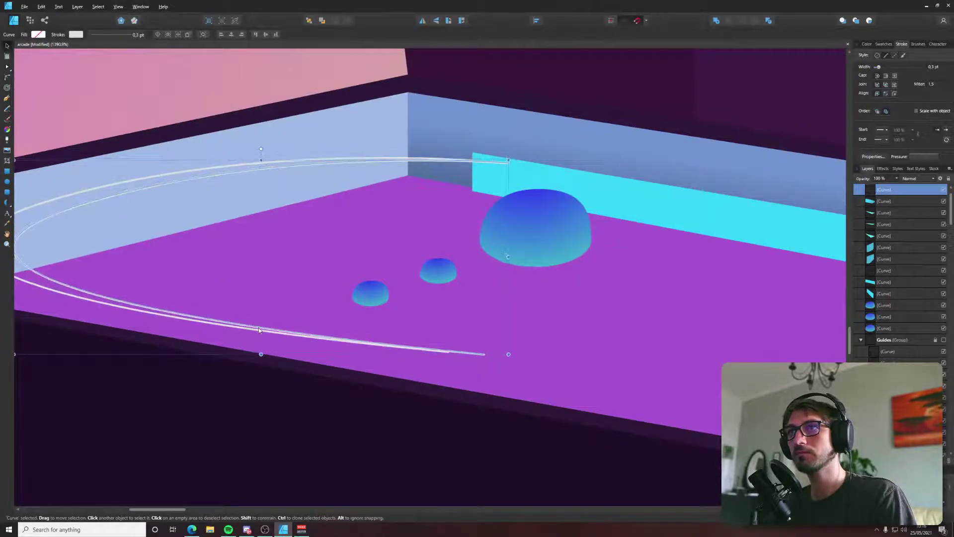
{"action": "scroll", "coordinate": [259, 329], "scroll_direction": "down", "scroll_amount": 10}
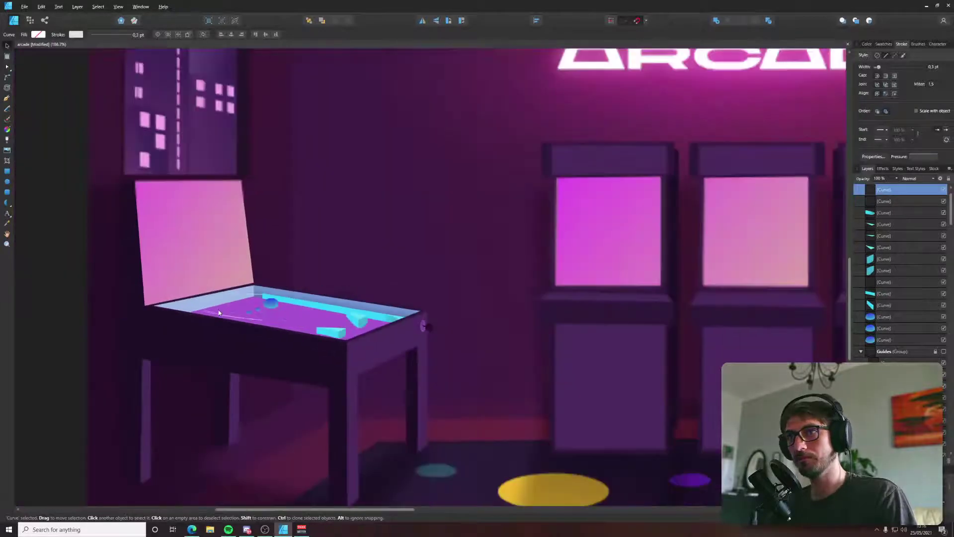
{"action": "scroll", "coordinate": [219, 312], "scroll_direction": "down", "scroll_amount": 1}
{"action": "left_click", "coordinate": [60, 284]}
{"action": "scroll", "coordinate": [165, 299], "scroll_direction": "up", "scroll_amount": 10}
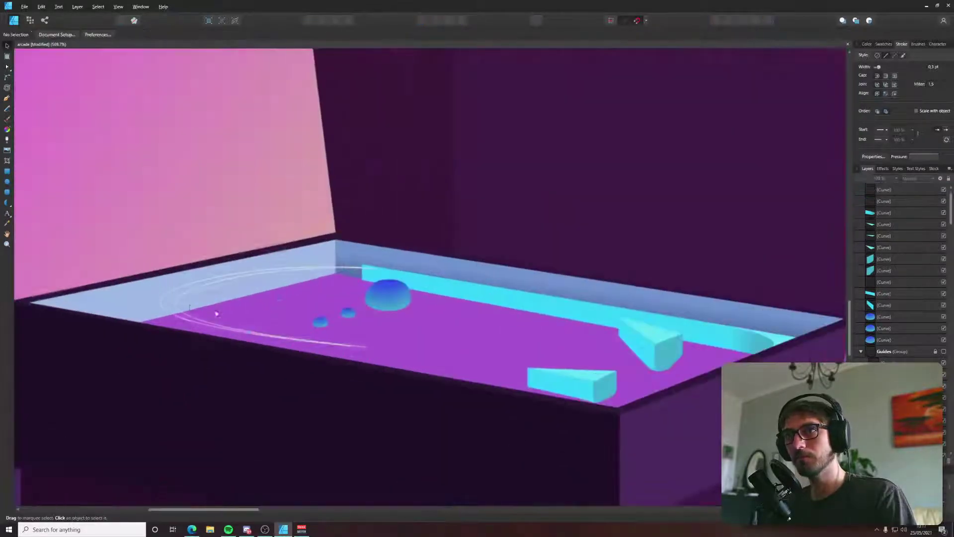
{"action": "left_click", "coordinate": [166, 299]}
{"action": "left_click_drag", "start_coordinate": [158, 300], "coordinate": [144, 305]}
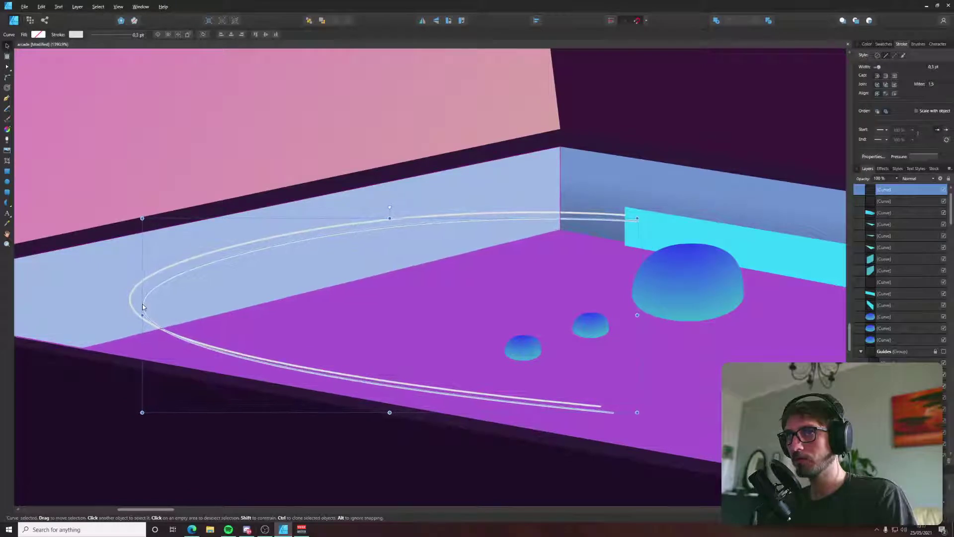
Move the inner rail's near-side end node up and slightly back so the rail runs alongside the outer one.
{"action": "key", "text": "a"}
{"action": "left_click_drag", "start_coordinate": [613, 412], "coordinate": [604, 387]}
{"action": "scroll", "coordinate": [95, 321], "scroll_direction": "down", "scroll_amount": 3}
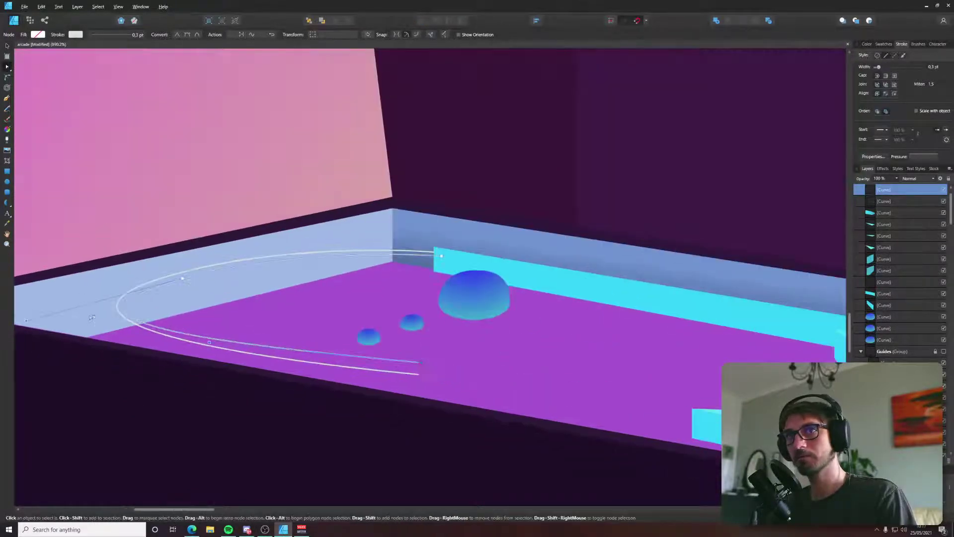
{"action": "scroll", "coordinate": [107, 314], "scroll_direction": "up", "scroll_amount": 1}
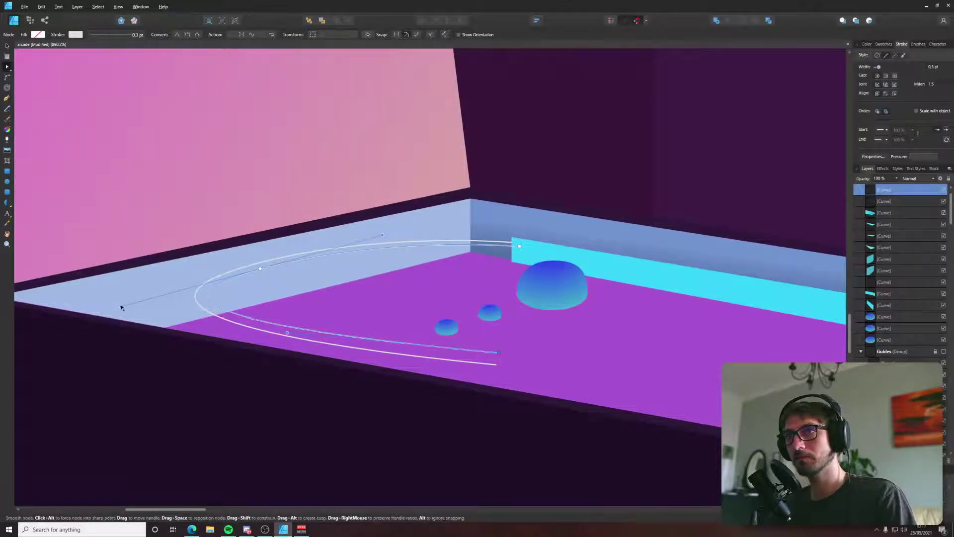
{"action": "left_click_drag", "start_coordinate": [498, 353], "coordinate": [492, 354]}
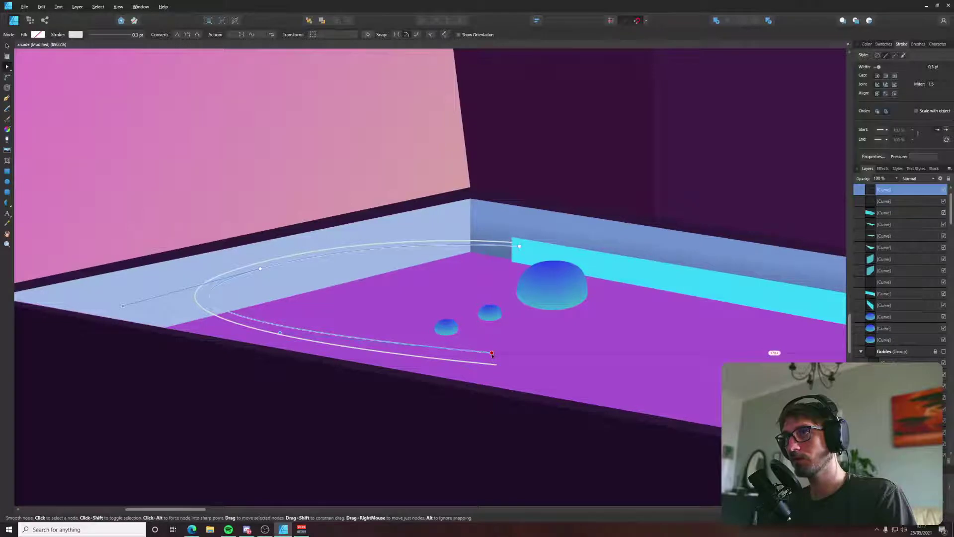
{"action": "scroll", "coordinate": [147, 323], "scroll_direction": "down", "scroll_amount": 4}
{"action": "left_click", "coordinate": [147, 323]}
Move the rear end nodes of both rails onto the cyan strip's rear edge, one just above the other.
{"action": "scroll", "coordinate": [305, 322], "scroll_direction": "up", "scroll_amount": 1}
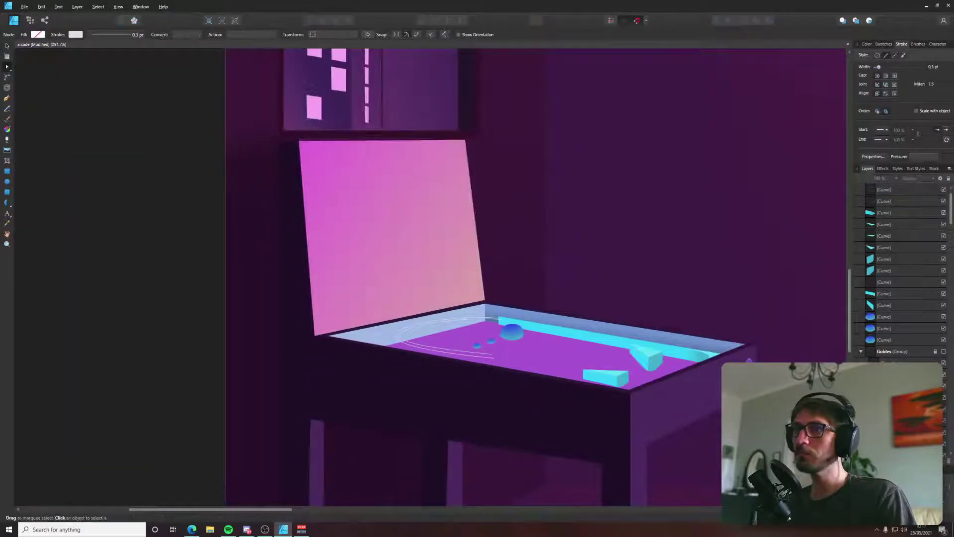
{"action": "scroll", "coordinate": [451, 317], "scroll_direction": "up", "scroll_amount": 5}
{"action": "left_click", "coordinate": [710, 312]}
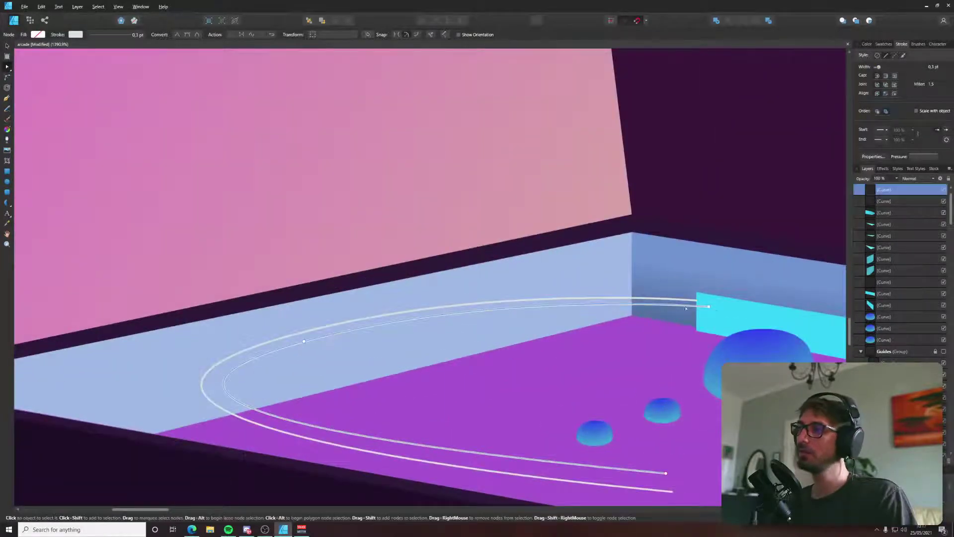
{"action": "key", "text": "a"}
{"action": "left_click_drag", "start_coordinate": [709, 303], "coordinate": [695, 319]}
{"action": "left_click", "coordinate": [695, 314]}
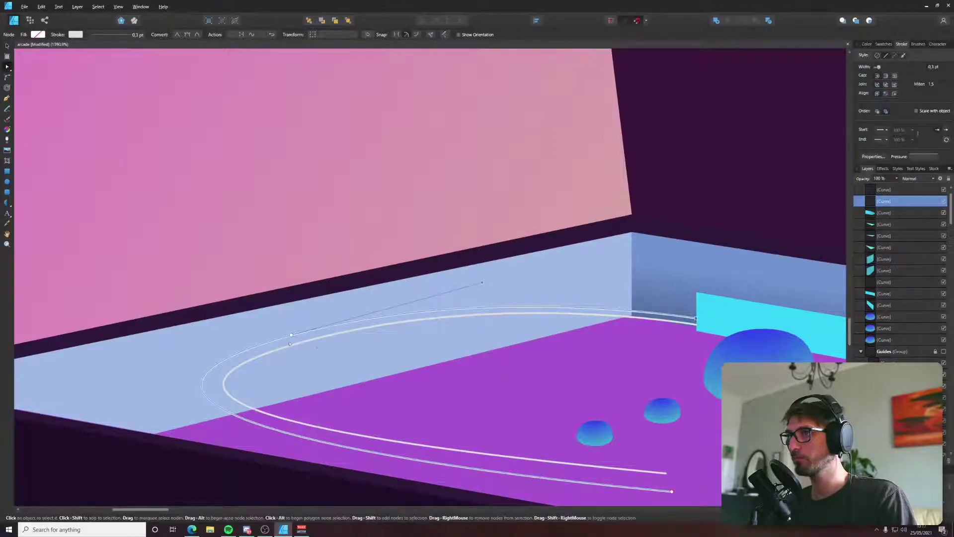
Reshape the rear bends of both rails by adjusting their middle nodes and handles so they curve evenly side by side.
{"action": "left_click_drag", "start_coordinate": [290, 336], "coordinate": [294, 322]}
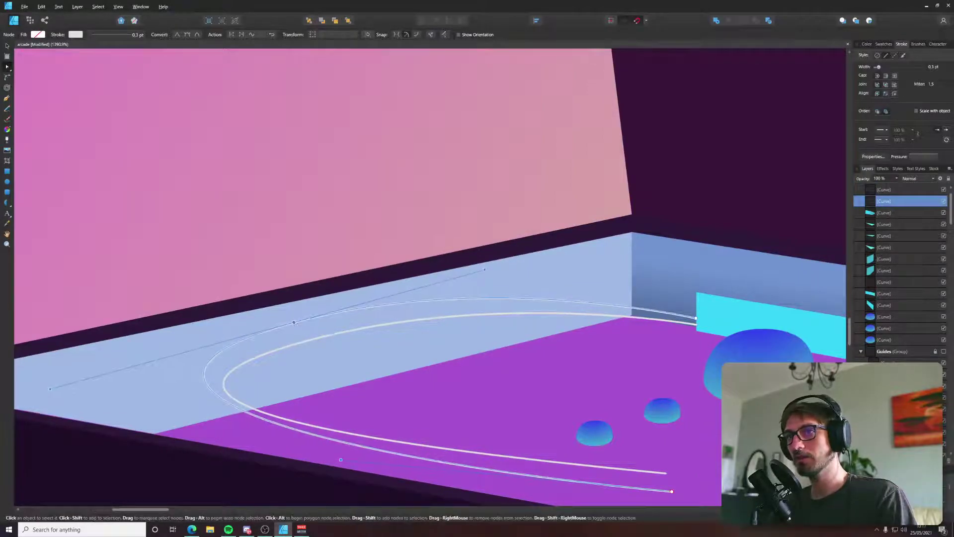
{"action": "left_click_drag", "start_coordinate": [489, 270], "coordinate": [495, 296]}
{"action": "left_click", "coordinate": [492, 309]}
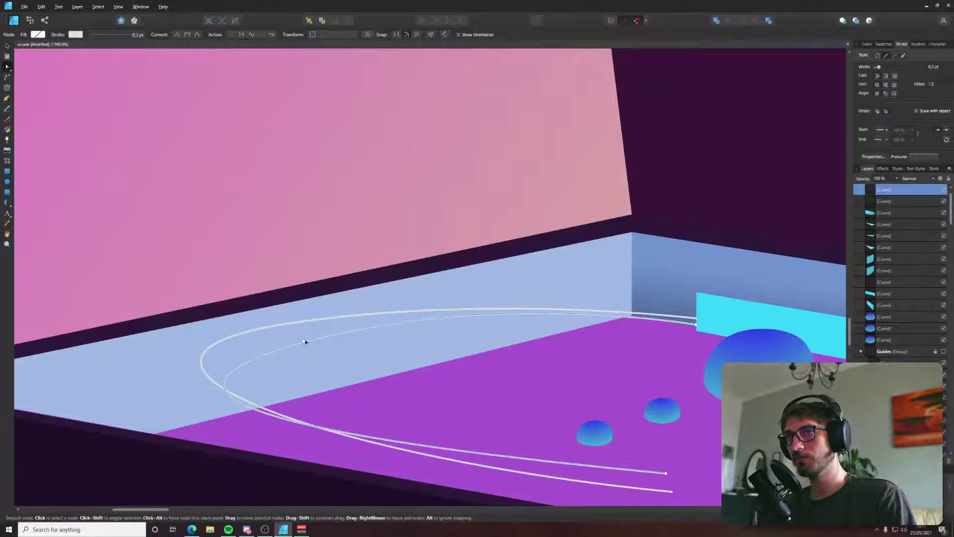
{"action": "left_click_drag", "start_coordinate": [496, 289], "coordinate": [509, 322]}
{"action": "left_click_drag", "start_coordinate": [303, 341], "coordinate": [305, 332]}
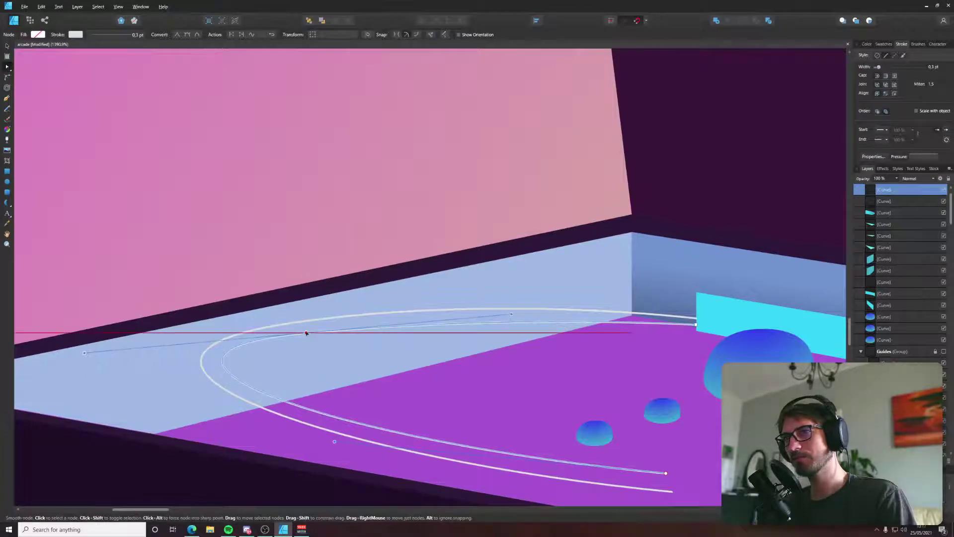
{"action": "scroll", "coordinate": [306, 333], "scroll_direction": "down", "scroll_amount": 5}
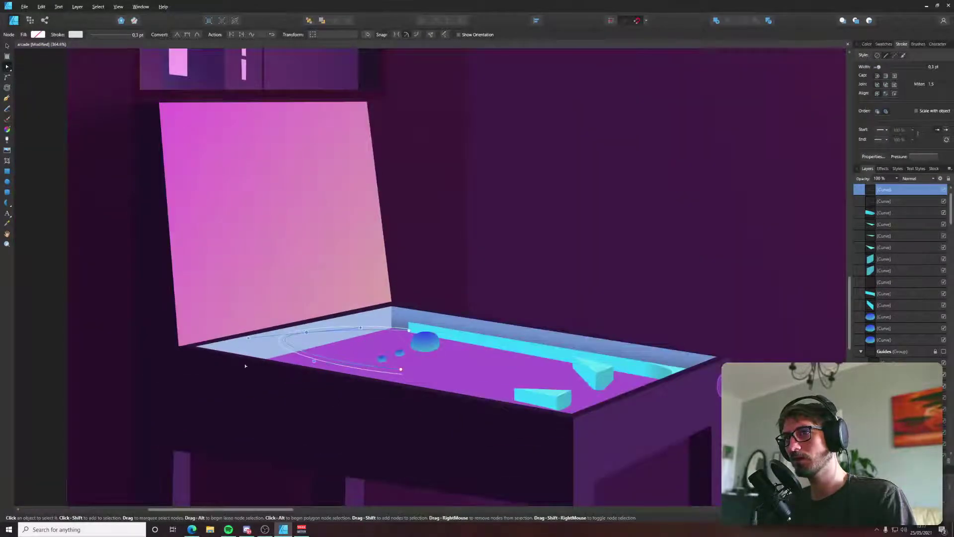
{"action": "left_click", "coordinate": [91, 303]}
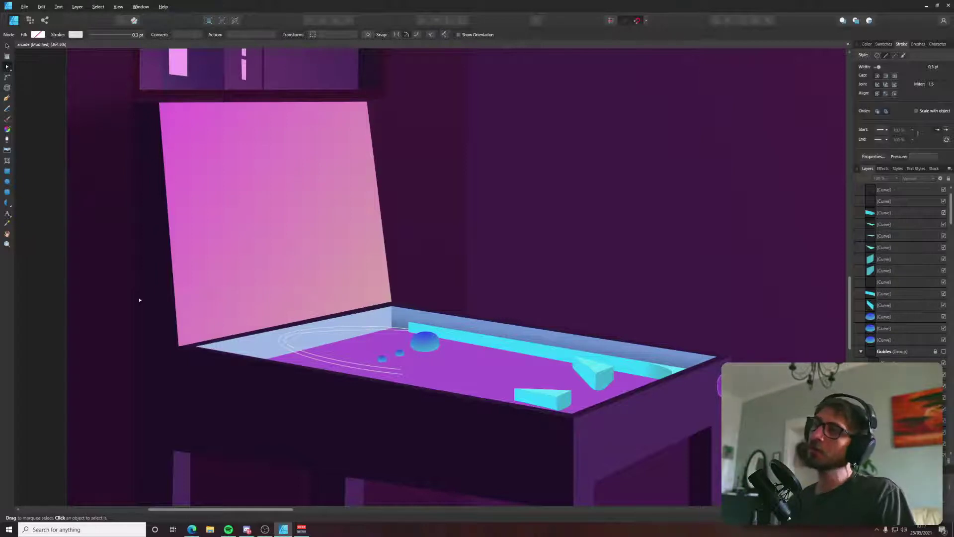
Draw a short straight crossbar with the Pen tool between the two rails near their near-side ends.
{"action": "scroll", "coordinate": [385, 370], "scroll_direction": "up", "scroll_amount": 10}
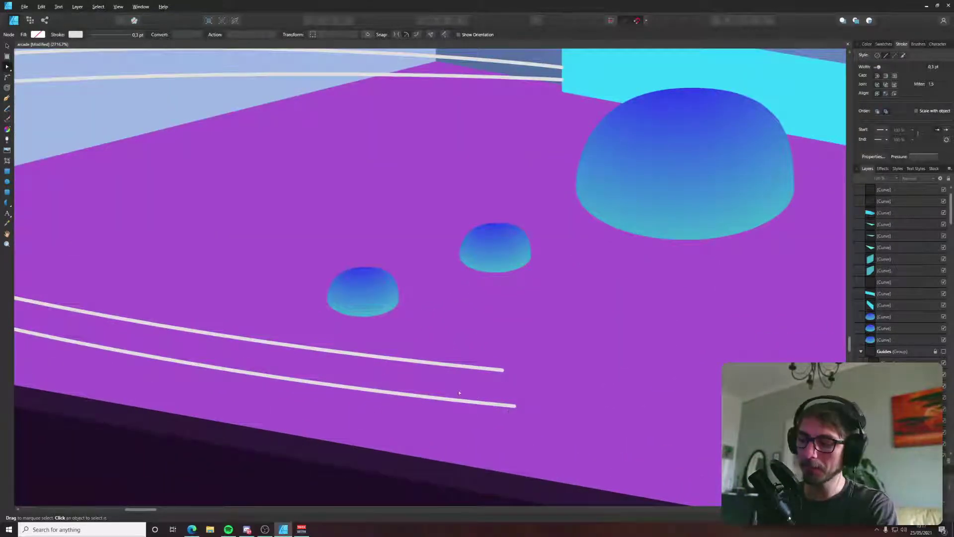
{"action": "key", "text": "j"}
{"action": "key", "text": "p"}
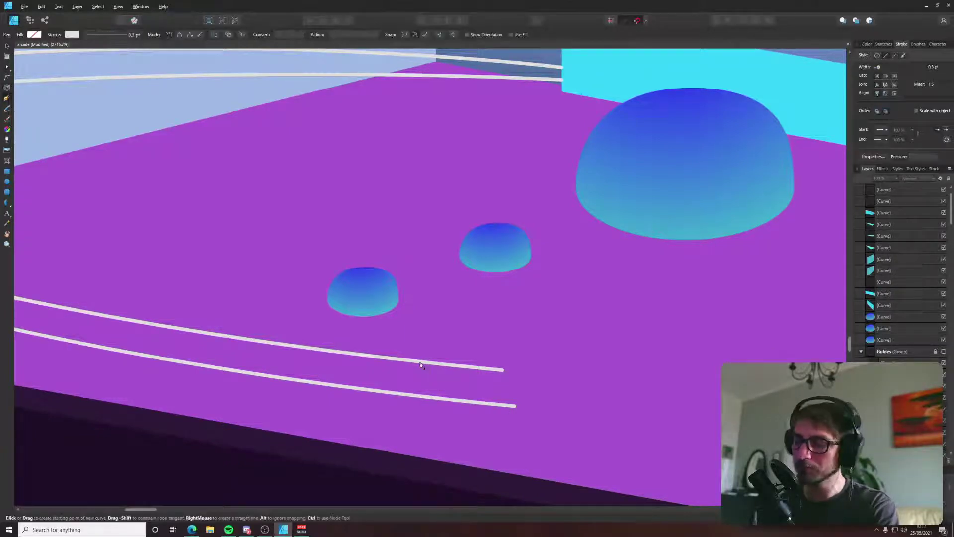
{"action": "left_click", "coordinate": [393, 394]}
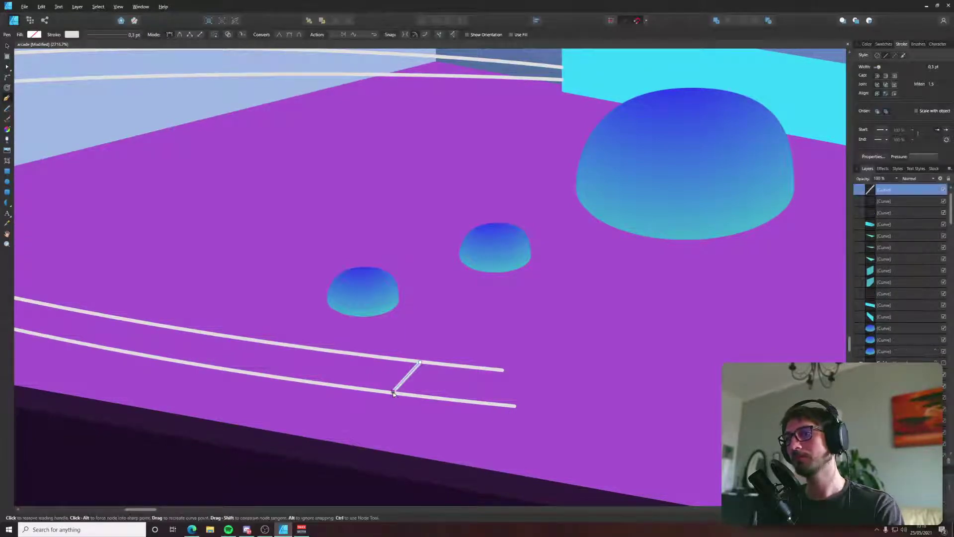
{"action": "scroll", "coordinate": [393, 392], "scroll_direction": "down", "scroll_amount": 3}
{"action": "left_click_drag", "start_coordinate": [366, 389], "coordinate": [518, 401]}
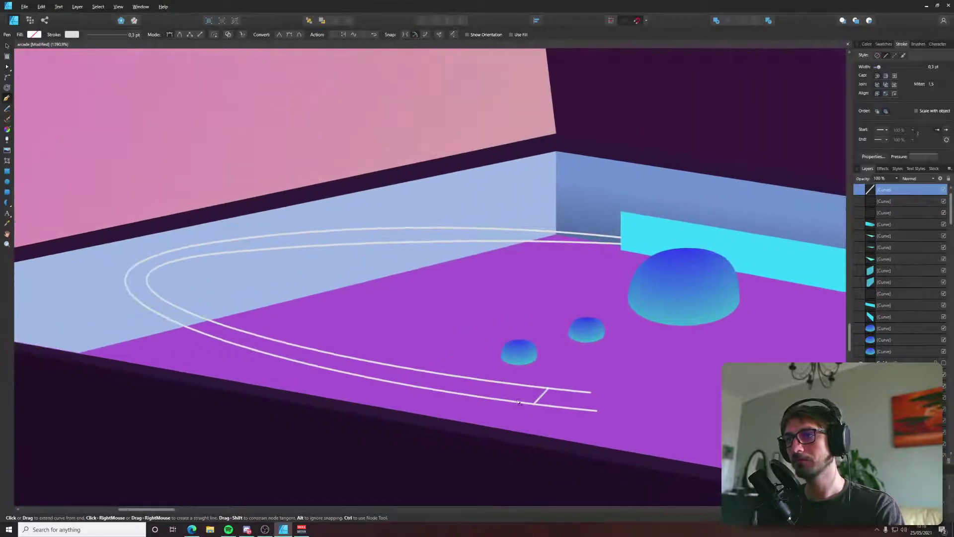
{"action": "key", "text": "Escape"}
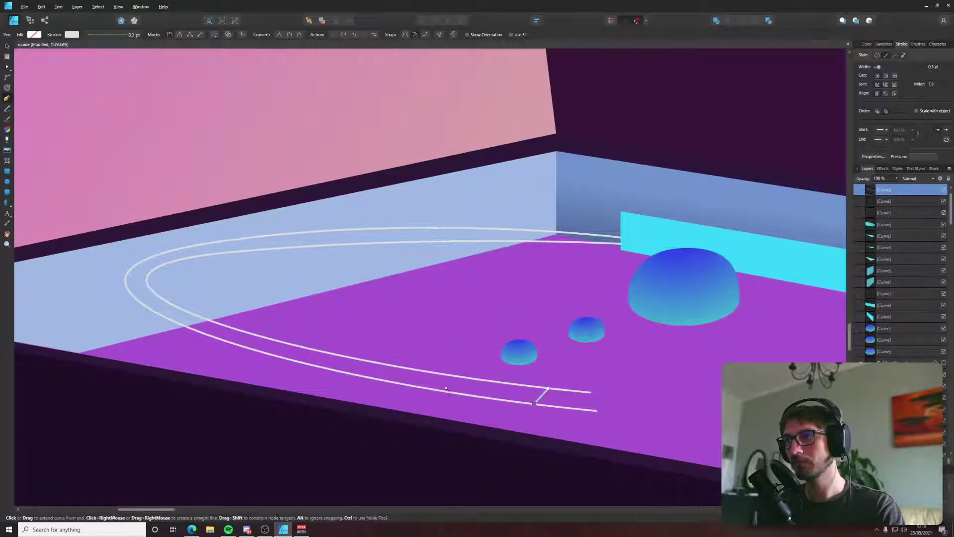
Draw a second crossbar between the rails further toward the bend and shift its end nodes to slant it more.
{"action": "left_click", "coordinate": [453, 379]}
{"action": "left_click", "coordinate": [441, 389]}
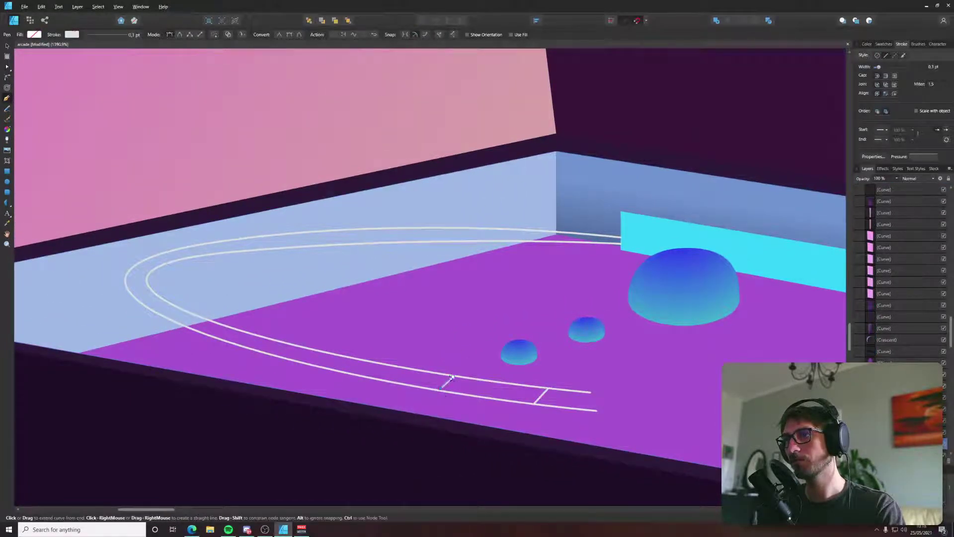
{"action": "scroll", "coordinate": [462, 397], "scroll_direction": "up", "scroll_amount": 4}
{"action": "key", "text": "a"}
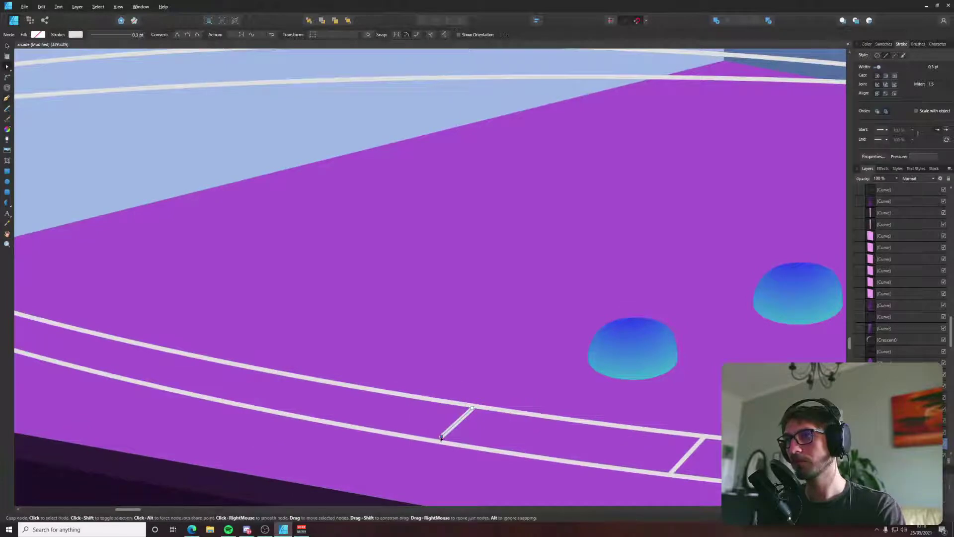
{"action": "left_click_drag", "start_coordinate": [442, 436], "coordinate": [435, 437]}
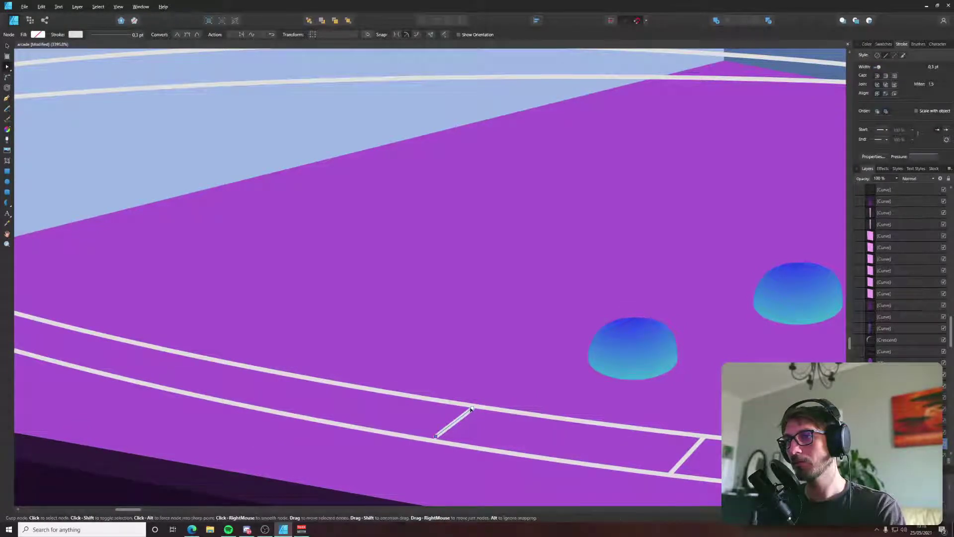
{"action": "key", "text": "Escape"}
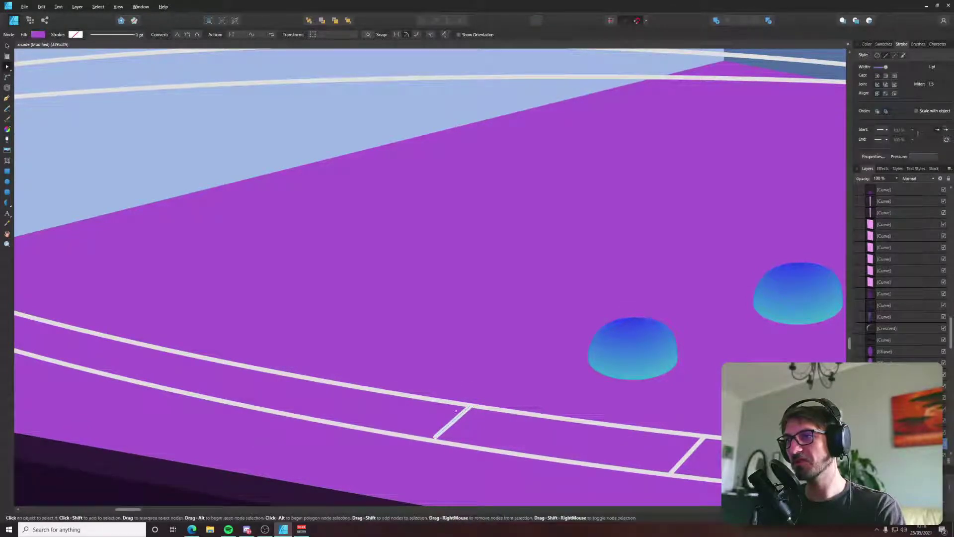
{"action": "left_click", "coordinate": [438, 436]}
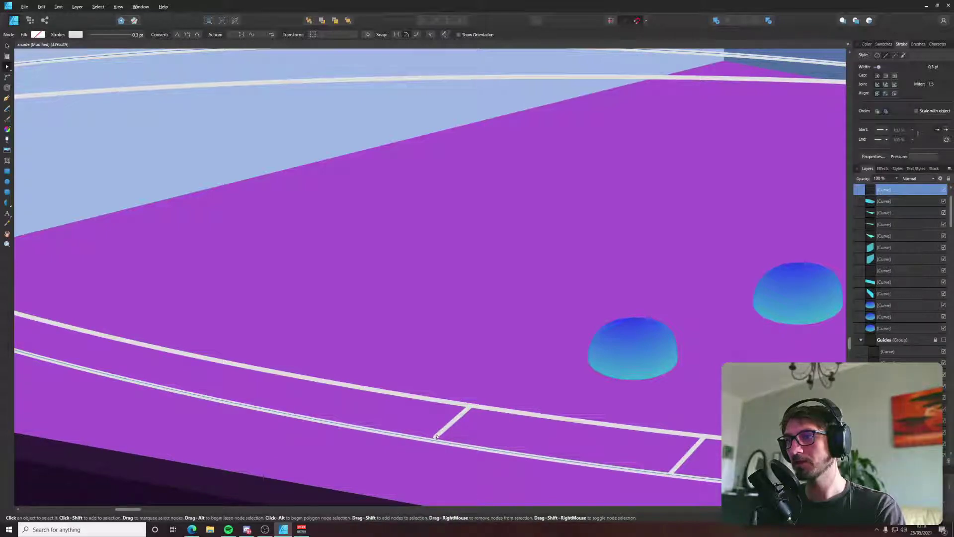
{"action": "key", "text": "Escape"}
{"action": "left_click", "coordinate": [436, 434]}
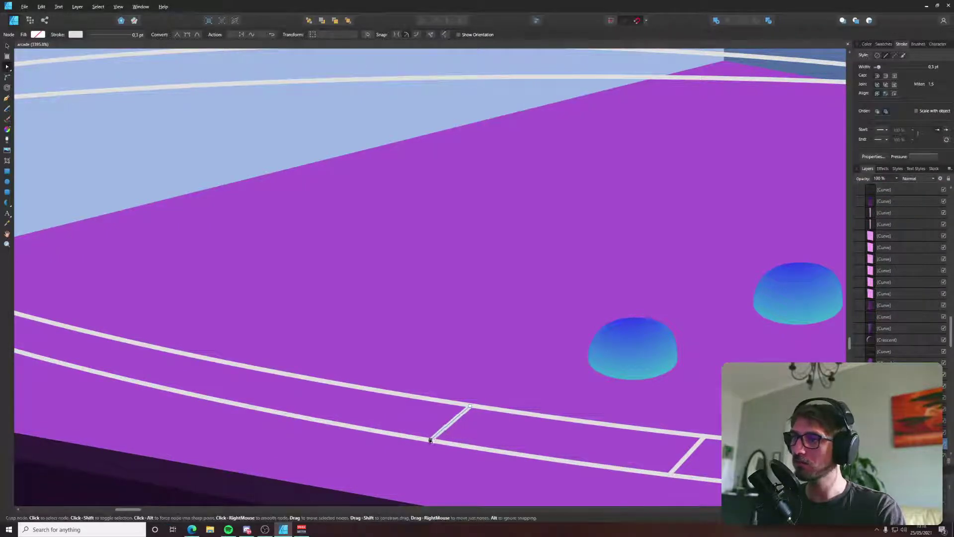
Draw two more slanted crossbars between the rails along the near side leading up to the bend.
{"action": "scroll", "coordinate": [408, 351], "scroll_direction": "left", "scroll_amount": 5}
{"action": "key", "text": "p"}
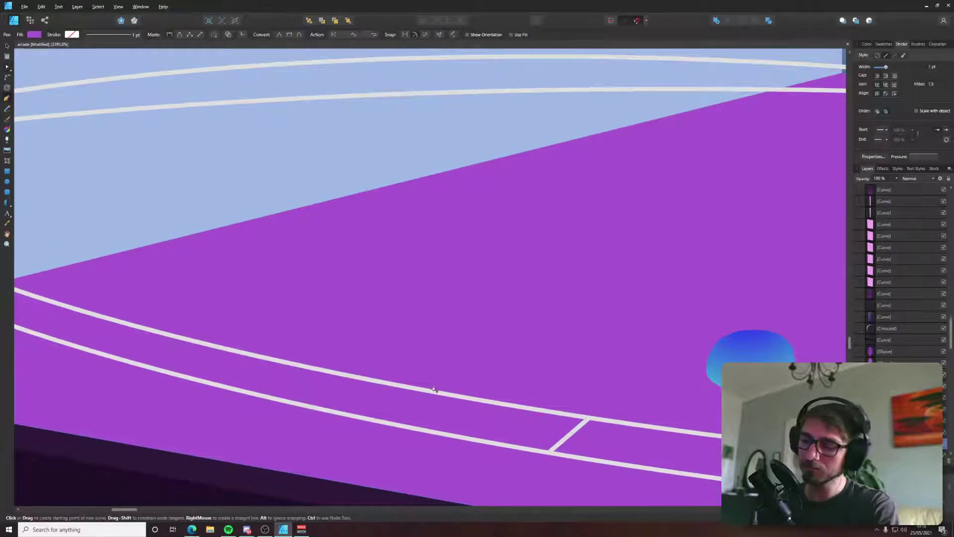
{"action": "left_click", "coordinate": [391, 385]}
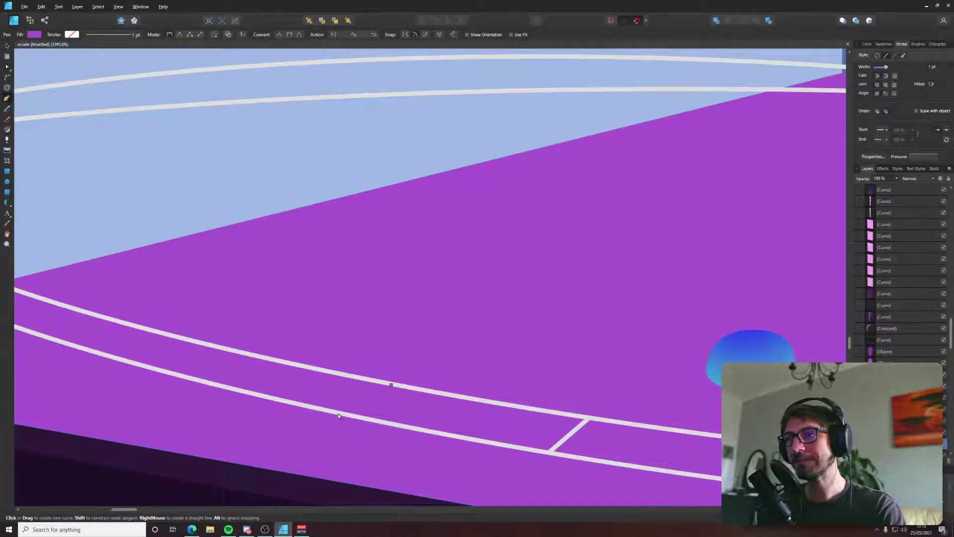
{"action": "key", "text": "Escape"}
{"action": "scroll", "coordinate": [341, 284], "scroll_direction": "up", "scroll_amount": 4}
{"action": "scroll", "coordinate": [340, 284], "scroll_direction": "left", "scroll_amount": 4}
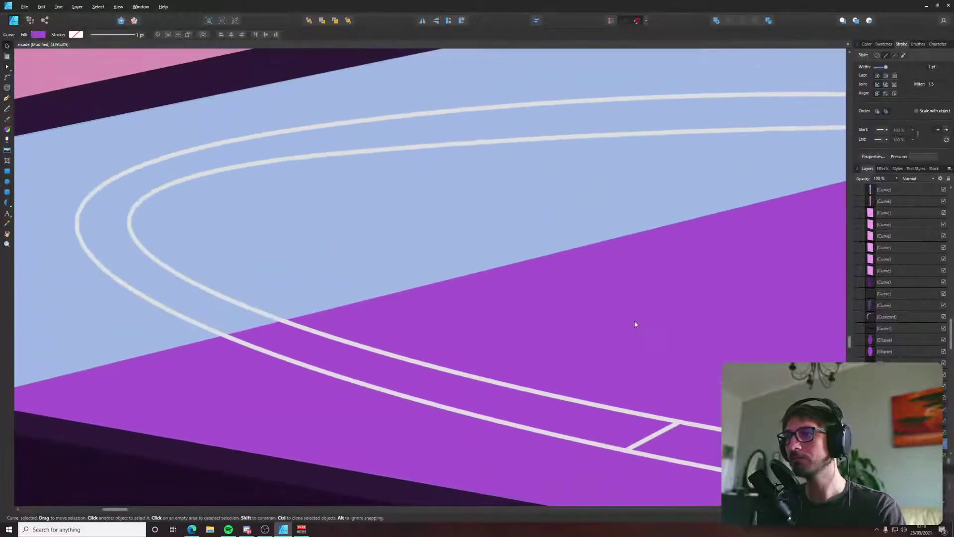
{"action": "left_click", "coordinate": [427, 366]}
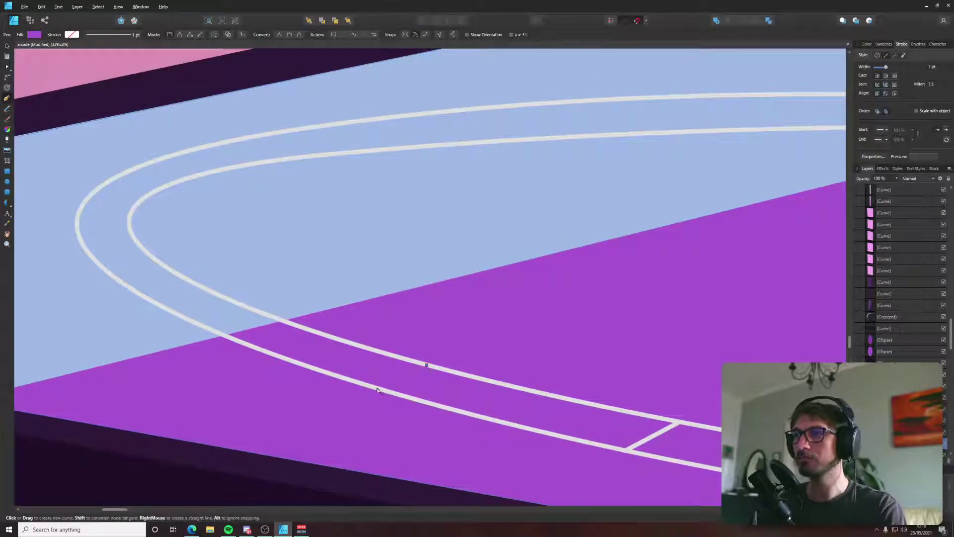
{"action": "left_click", "coordinate": [378, 388]}
{"action": "key", "text": "Escape"}
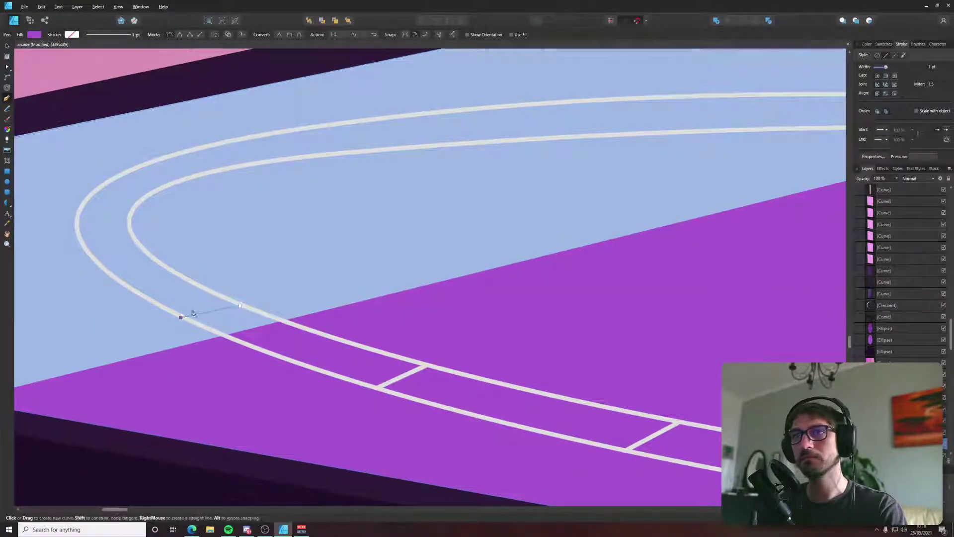
{"action": "left_click", "coordinate": [261, 263], "text": "ctrl"}
{"action": "key", "text": "ctrl+z"}
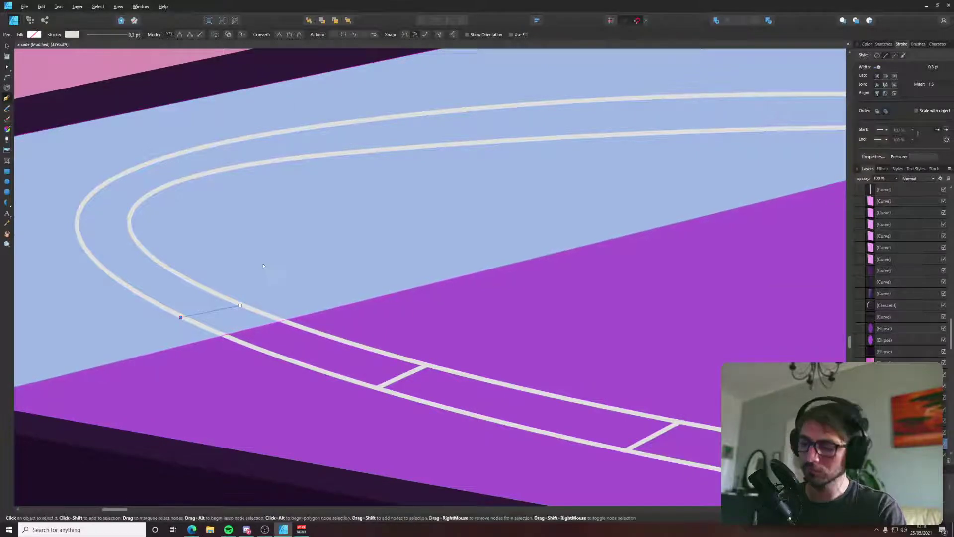
Draw crossbars between the rails at the bend's outermost point and just past it on the rear section.
{"action": "left_click", "coordinate": [130, 223]}
{"action": "left_click", "coordinate": [78, 221]}
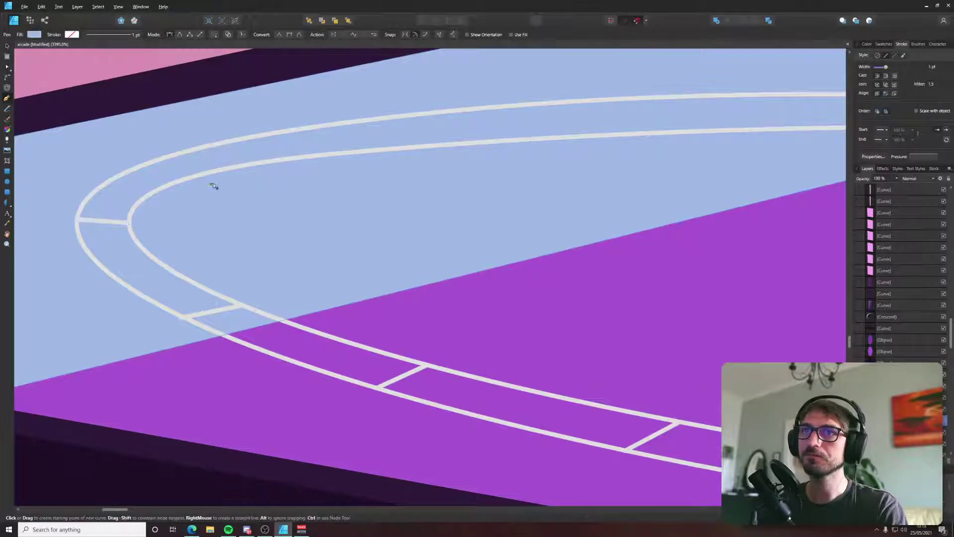
{"action": "left_click", "coordinate": [253, 164]}
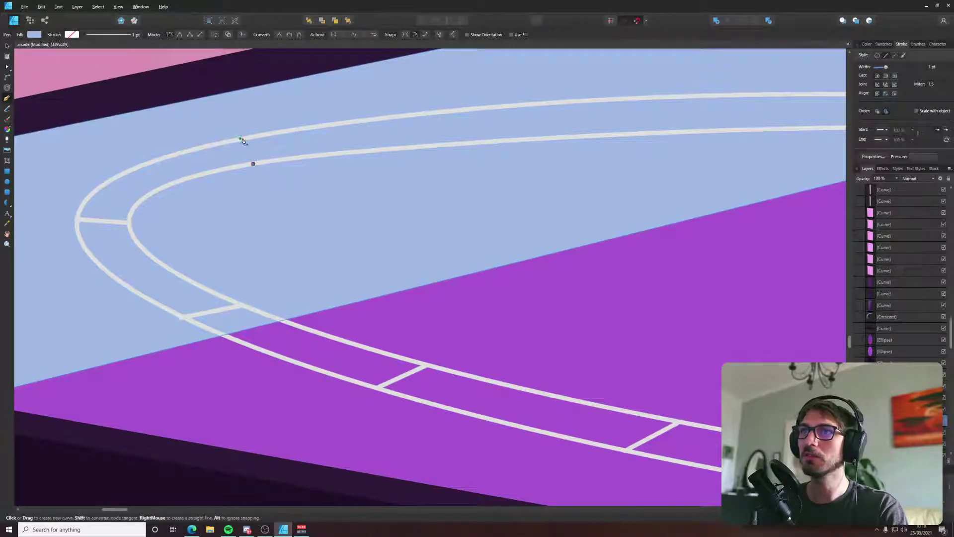
{"action": "left_click", "coordinate": [222, 144]}
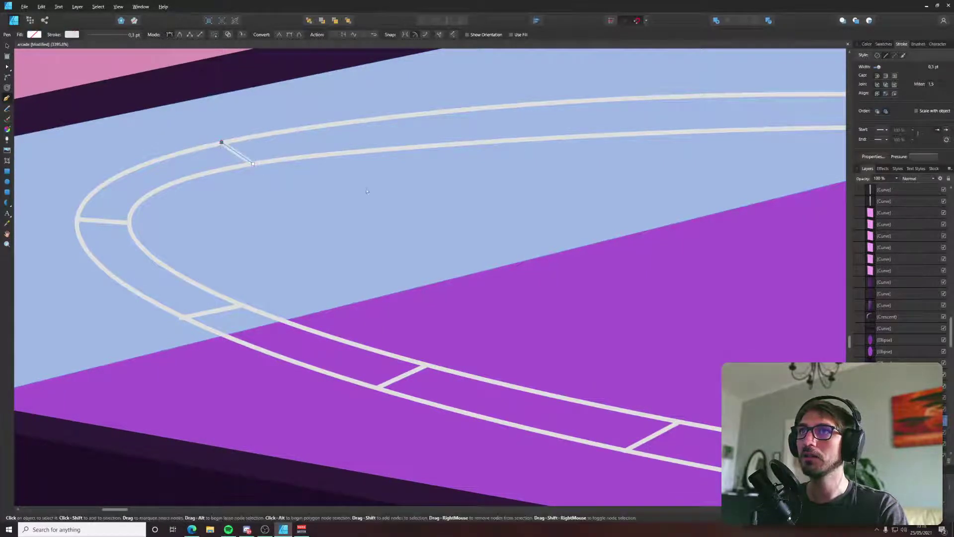
Draw three more crossbars with the Pen tool between the two rails, spaced along the rear section past the bend.
{"action": "left_click", "coordinate": [395, 148]}
{"action": "left_click", "coordinate": [366, 122]}
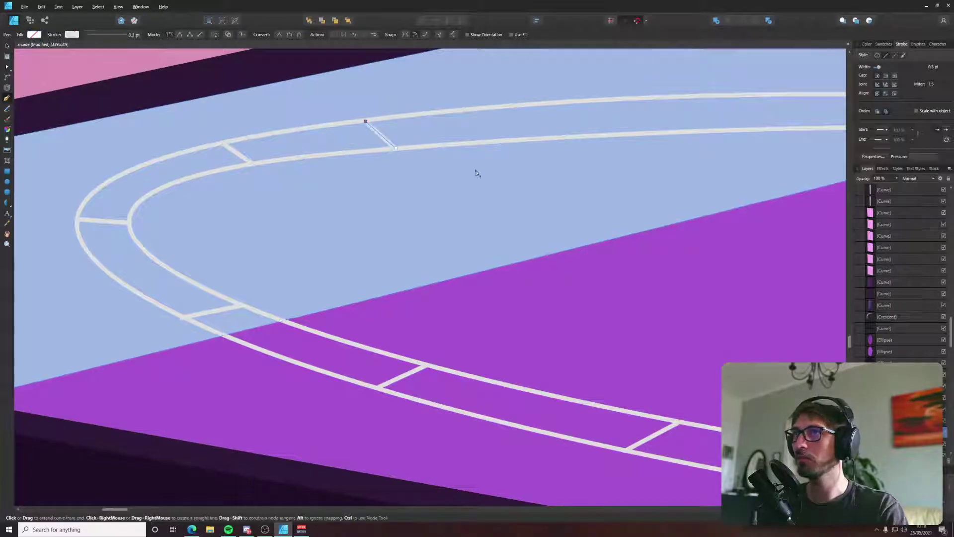
{"action": "left_click", "coordinate": [573, 134]}
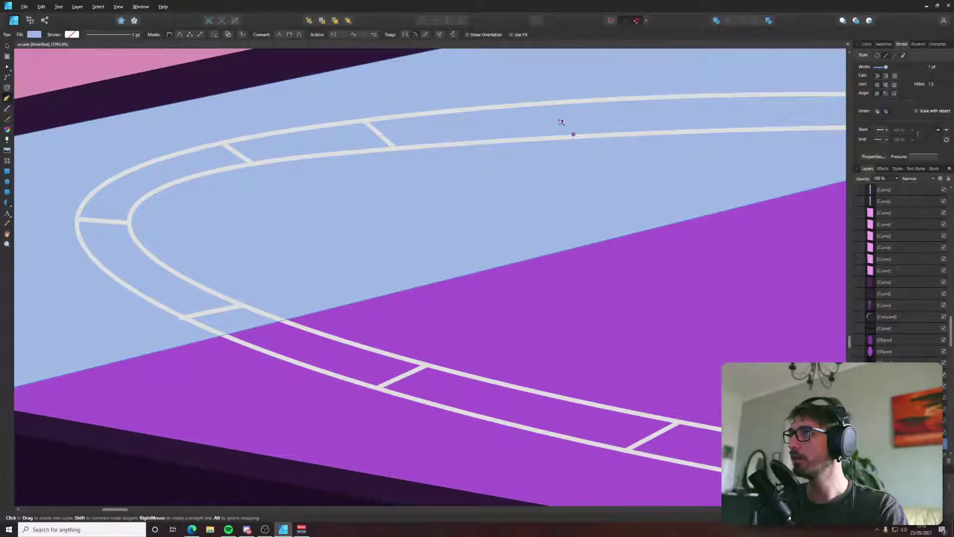
{"action": "left_click", "coordinate": [547, 104]}
{"action": "left_click_drag", "start_coordinate": [614, 122], "coordinate": [367, 171]}
{"action": "scroll", "coordinate": [442, 196], "scroll_direction": "up", "scroll_amount": 1}
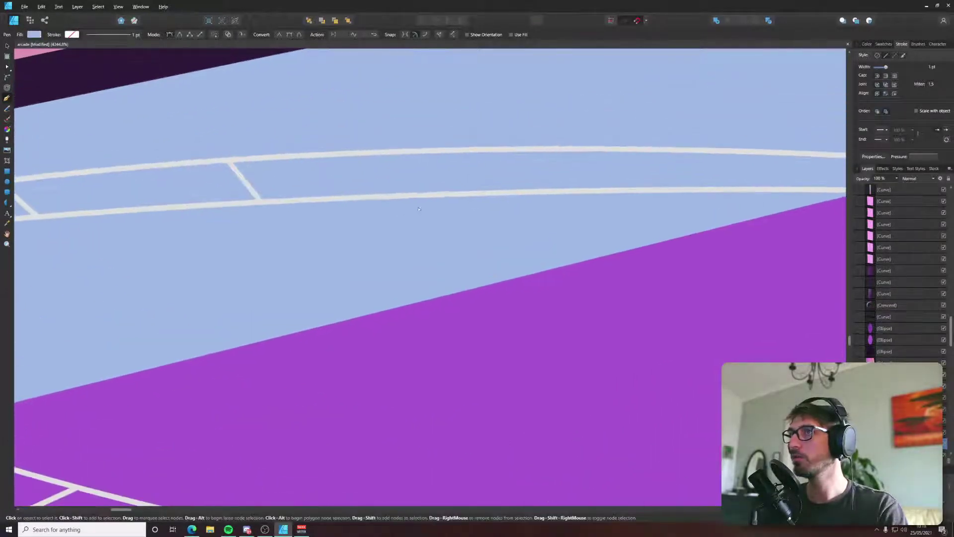
{"action": "left_click", "coordinate": [442, 194]}
{"action": "left_click", "coordinate": [437, 151]}
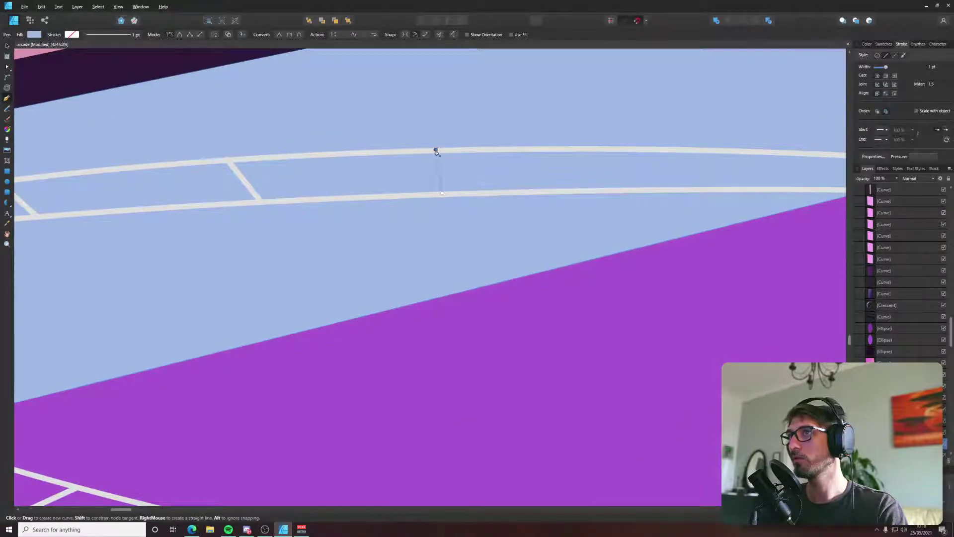
Draw two further crossbars along the rear rails, an upright one and a slanted one just before the wall corner.
{"action": "scroll", "coordinate": [438, 152], "scroll_direction": "down", "scroll_amount": 10}
{"action": "scroll", "coordinate": [464, 169], "scroll_direction": "up", "scroll_amount": 5}
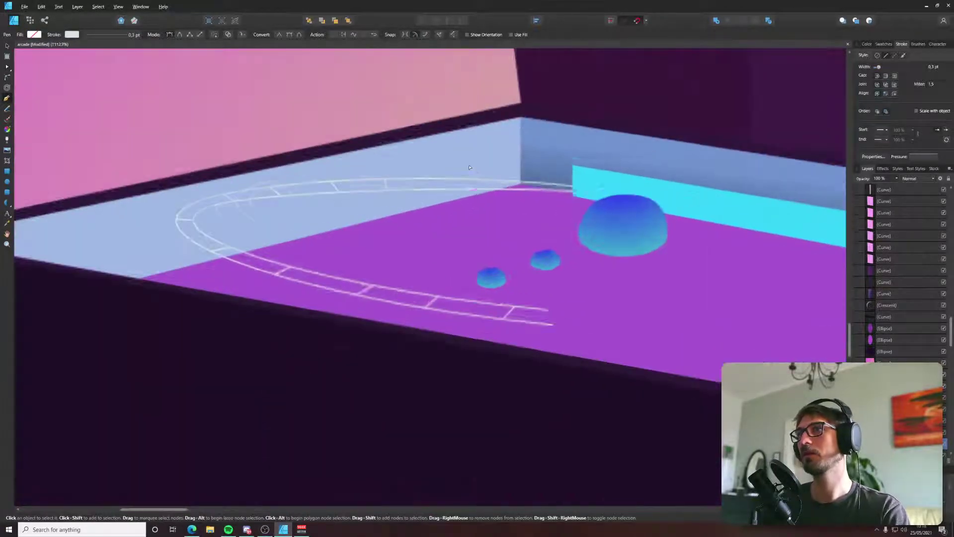
{"action": "scroll", "coordinate": [430, 189], "scroll_direction": "up", "scroll_amount": 3}
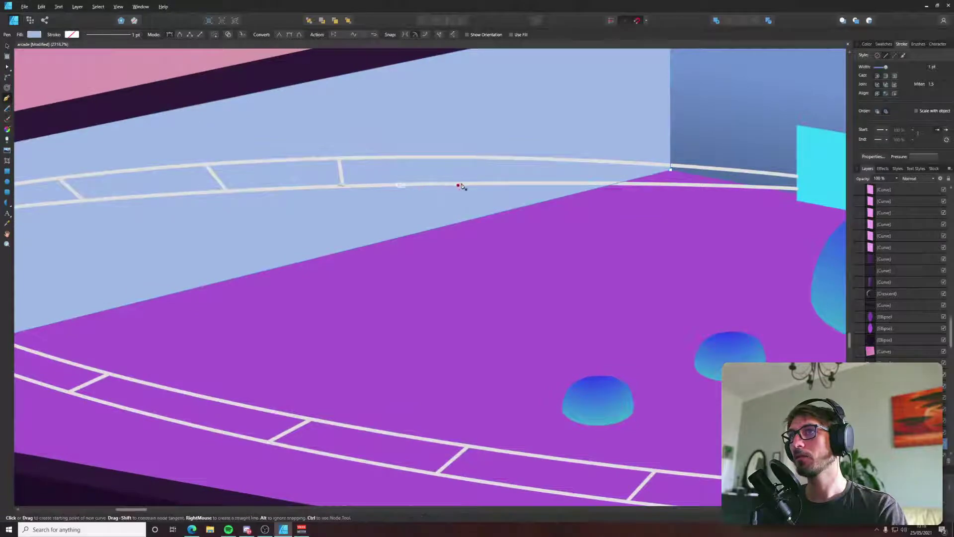
{"action": "left_click", "coordinate": [522, 186]}
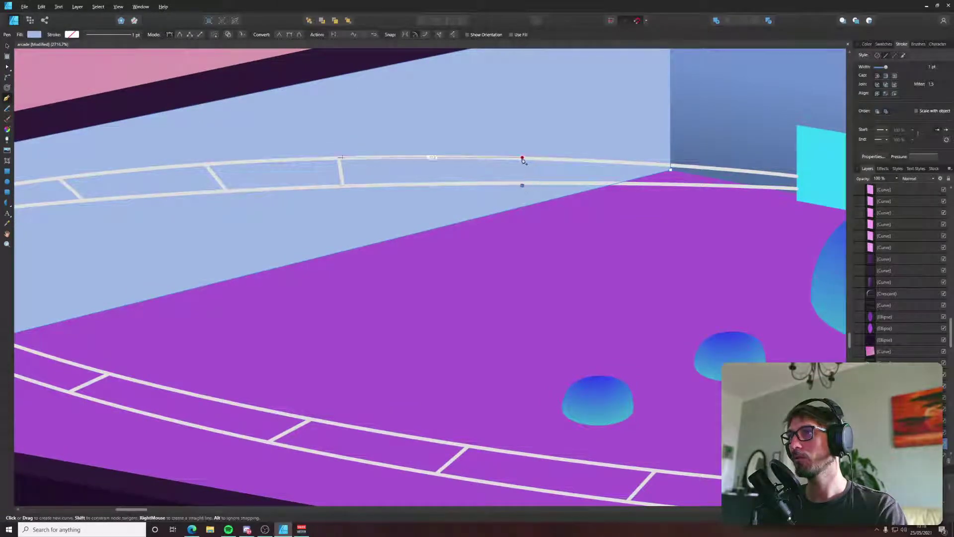
{"action": "left_click", "coordinate": [522, 158]}
{"action": "key", "text": "Escape"}
{"action": "left_click", "coordinate": [601, 182]}
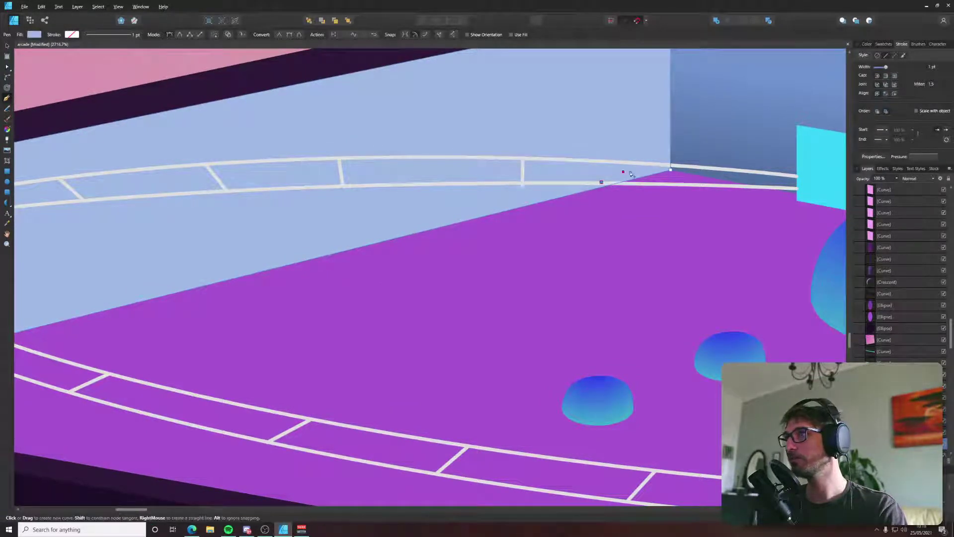
{"action": "left_click", "coordinate": [641, 164]}
Shift the end nodes of the upright rear crossbar away from the wall corner so that it slants slightly.
{"action": "key", "text": "a"}
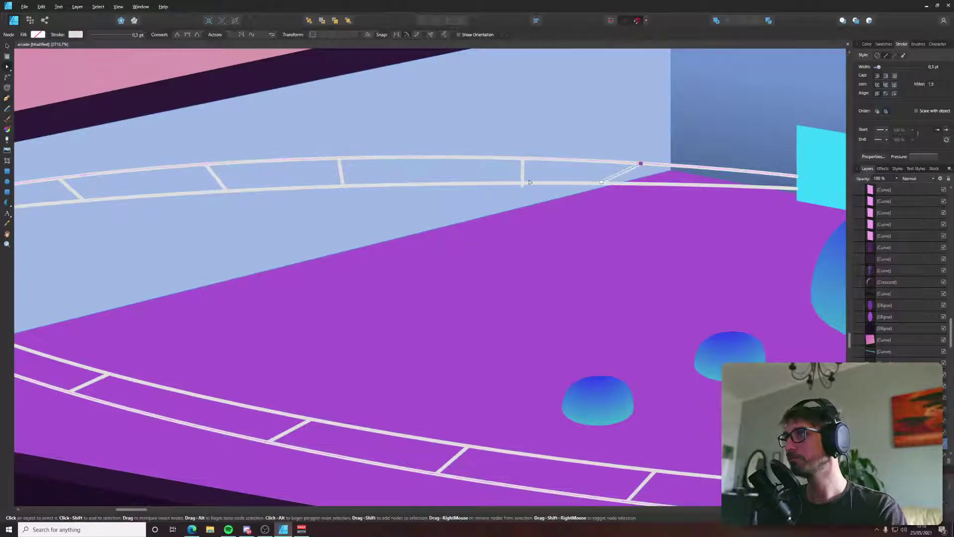
{"action": "left_click", "coordinate": [522, 171]}
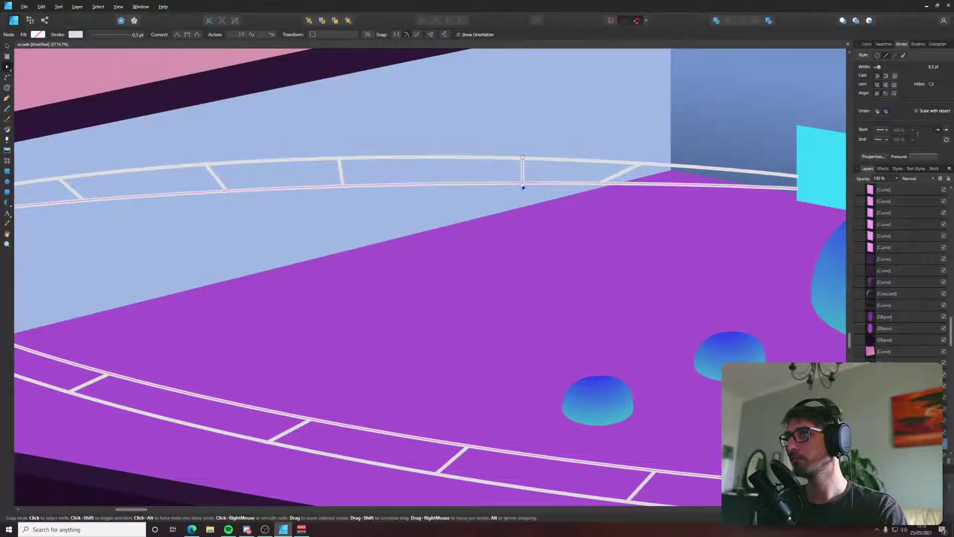
{"action": "left_click_drag", "start_coordinate": [522, 184], "coordinate": [507, 170]}
Move the last slanted crossbar past the wall corner and fit both its end nodes onto the rails.
{"action": "key", "text": "v"}
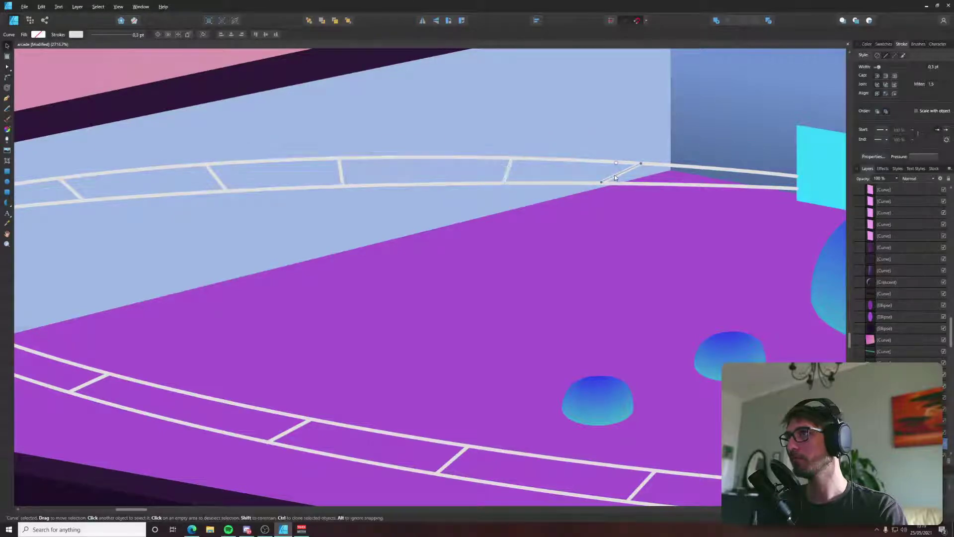
{"action": "left_click_drag", "start_coordinate": [616, 179], "coordinate": [705, 182]}
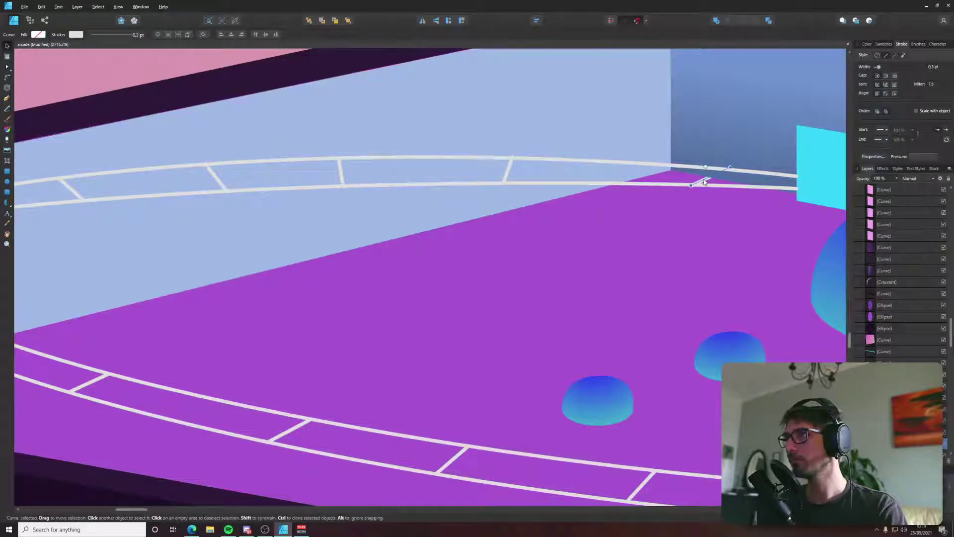
{"action": "scroll", "coordinate": [704, 182], "scroll_direction": "up", "scroll_amount": 5}
{"action": "key", "text": "a"}
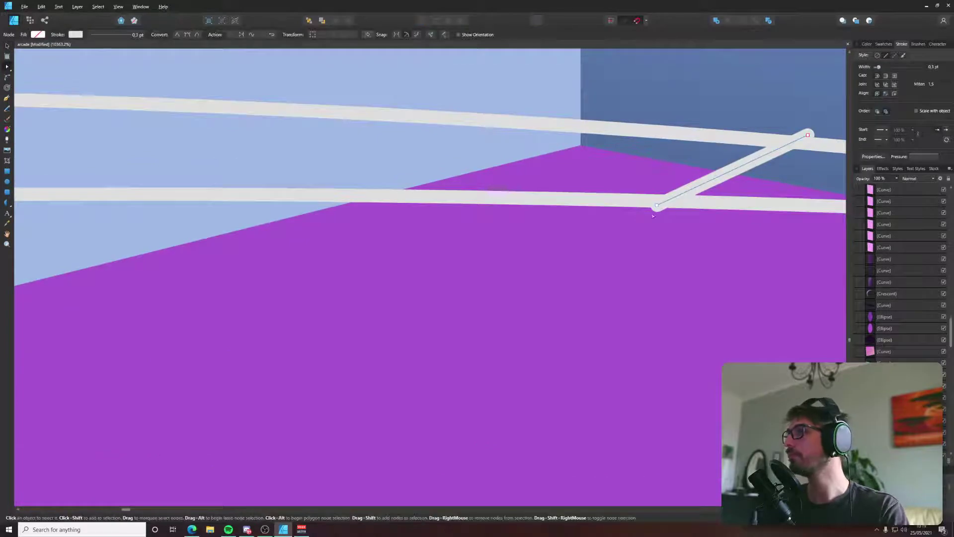
{"action": "left_click_drag", "start_coordinate": [657, 205], "coordinate": [677, 201]}
{"action": "left_click_drag", "start_coordinate": [808, 135], "coordinate": [738, 141]}
{"action": "scroll", "coordinate": [737, 145], "scroll_direction": "down", "scroll_amount": 10}
{"action": "scroll", "coordinate": [386, 145], "scroll_direction": "down", "scroll_amount": 4}
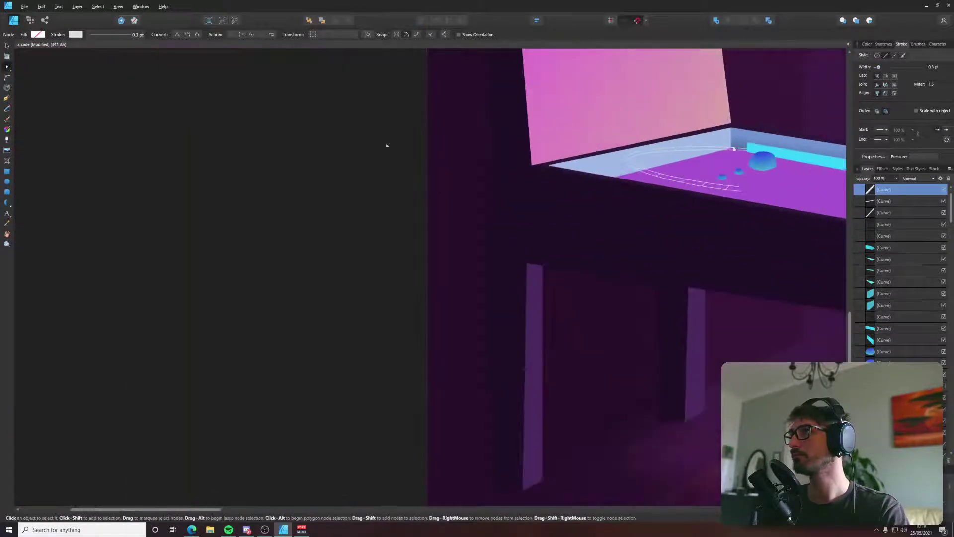
{"action": "scroll", "coordinate": [104, 192], "scroll_direction": "down", "scroll_amount": 5}
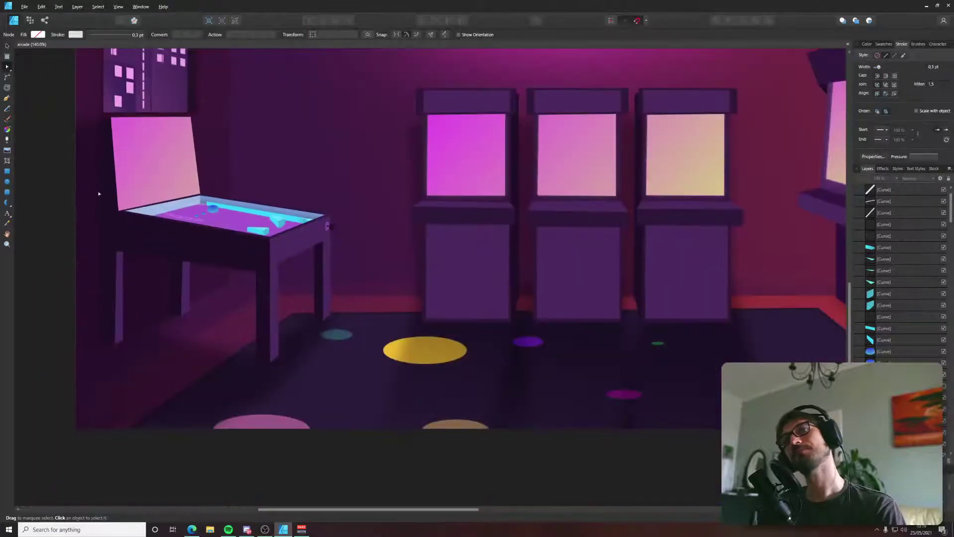
Draw a vertical support post from the outer rail's outermost point down to the playfield and nudge it into line with the rail.
{"action": "scroll", "coordinate": [107, 197], "scroll_direction": "up", "scroll_amount": 10}
{"action": "key", "text": "p"}
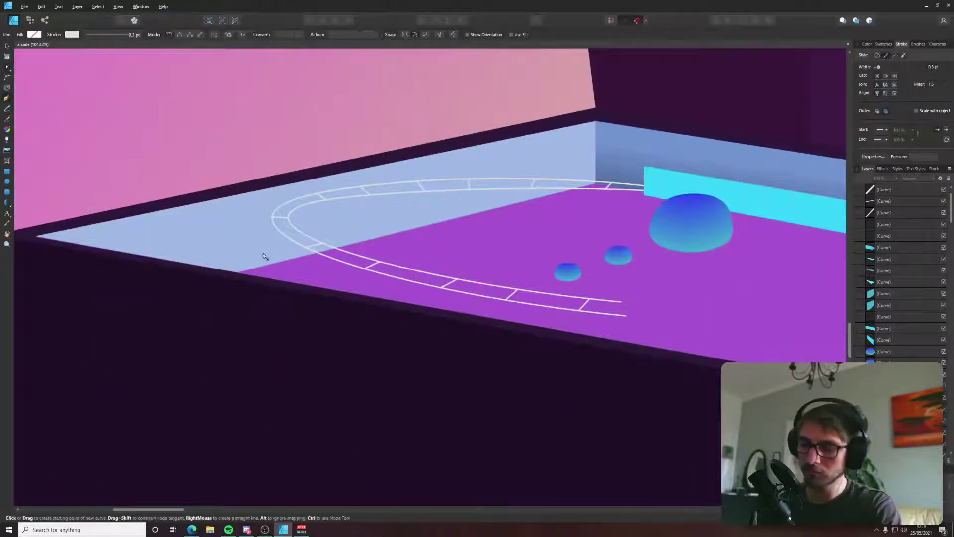
{"action": "scroll", "coordinate": [268, 253], "scroll_direction": "up", "scroll_amount": 3}
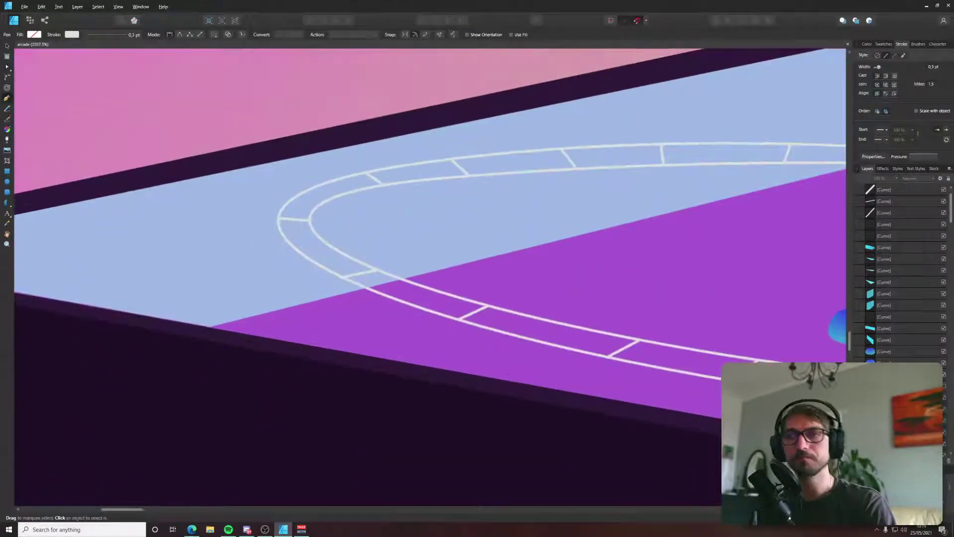
{"action": "left_click", "coordinate": [278, 220]}
{"action": "left_click", "coordinate": [283, 328]}
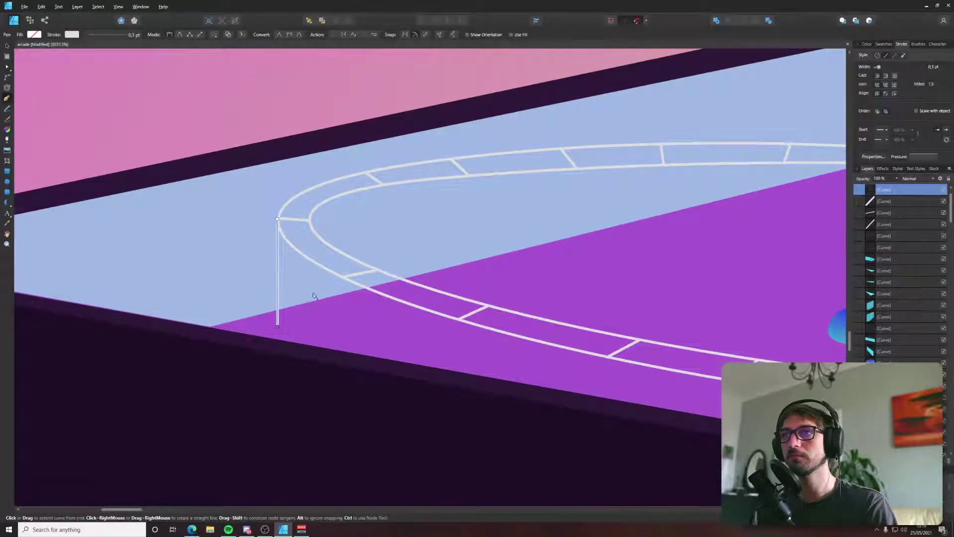
{"action": "key", "text": "Escape"}
{"action": "scroll", "coordinate": [268, 277], "scroll_direction": "up", "scroll_amount": 3}
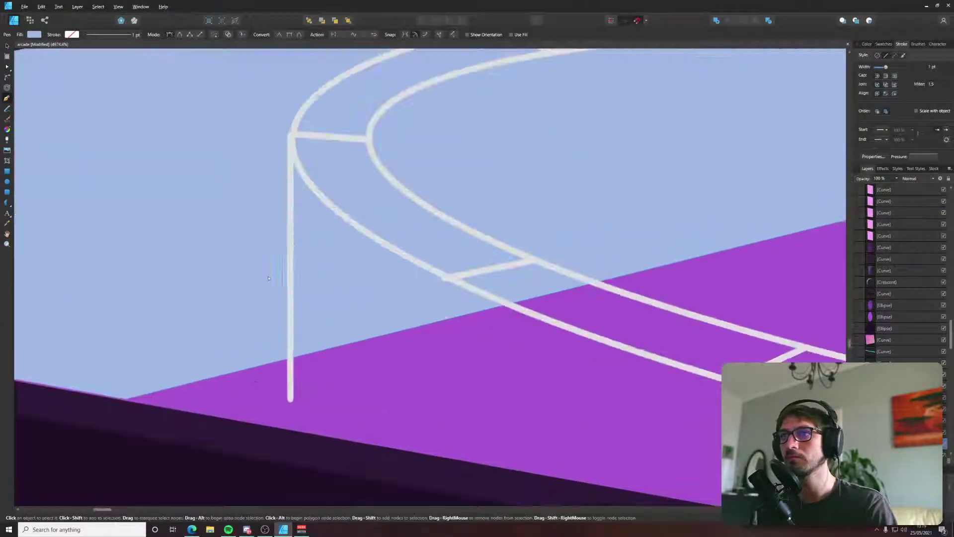
{"action": "key", "text": "v"}
{"action": "left_click", "coordinate": [291, 277]}
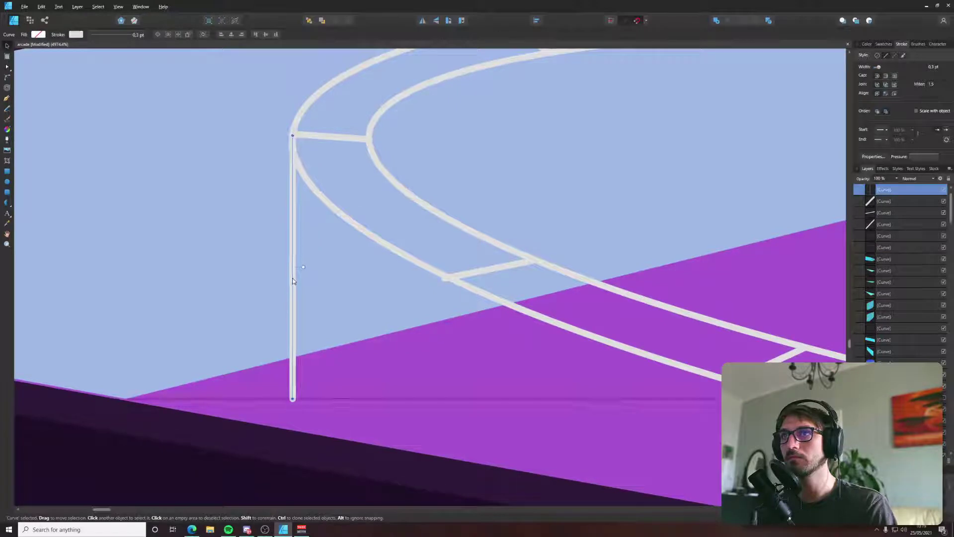
{"action": "scroll", "coordinate": [294, 280], "scroll_direction": "down", "scroll_amount": 3}
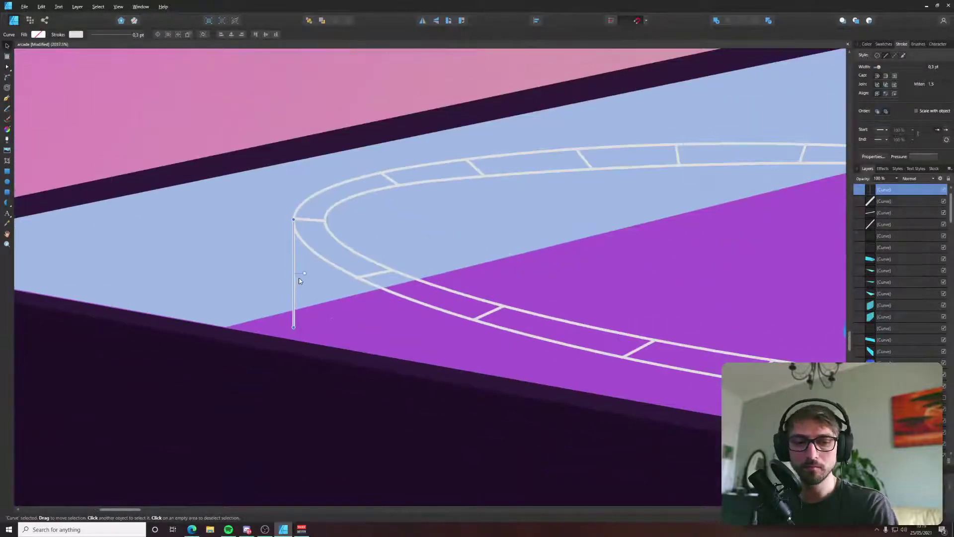
Pull the overhanging end node of the near-side crossbar closest to the bend back onto the outer rail.
{"action": "key", "text": "p"}
{"action": "scroll", "coordinate": [355, 277], "scroll_direction": "up", "scroll_amount": 3}
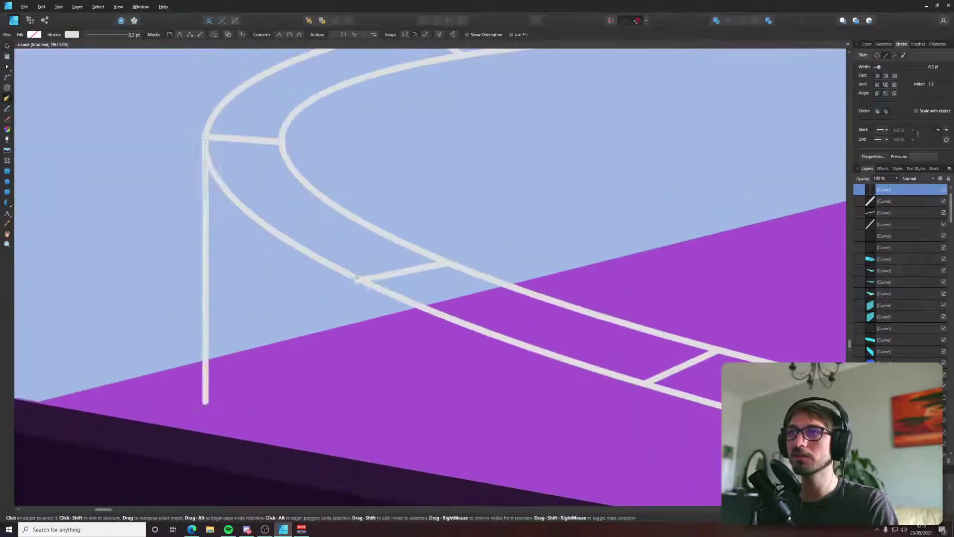
{"action": "key", "text": "a"}
{"action": "left_click", "coordinate": [358, 281]}
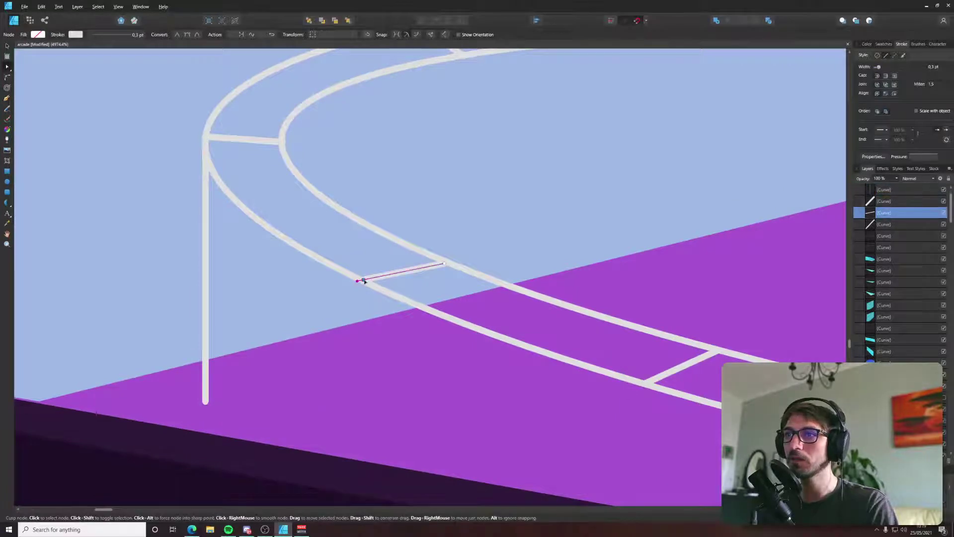
Draw a second vertical support post from the inner rail at the bend's outermost crossbar down to the playfield.
{"action": "key", "text": "p"}
{"action": "key", "text": "ctrl+d"}
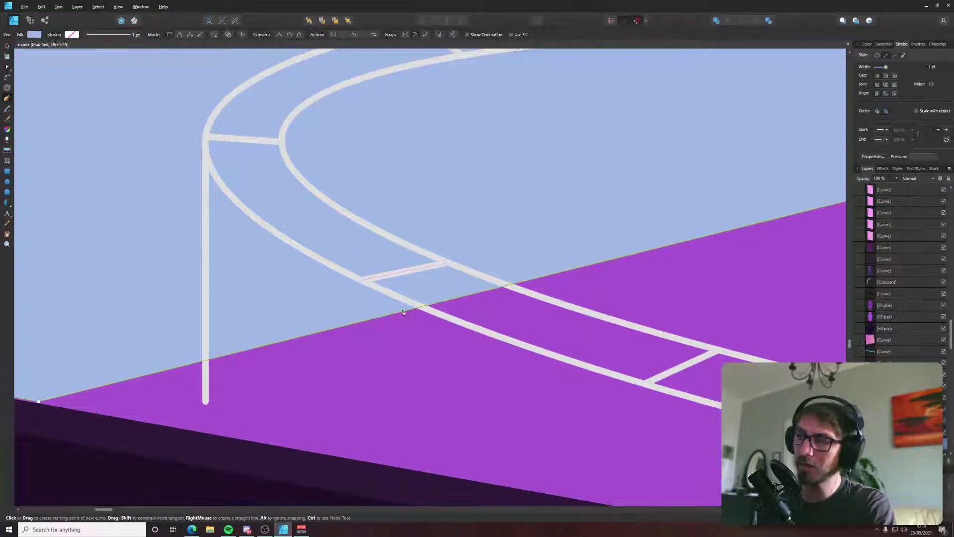
{"action": "scroll", "coordinate": [281, 305], "scroll_direction": "right", "scroll_amount": 3}
{"action": "left_click", "coordinate": [147, 130]}
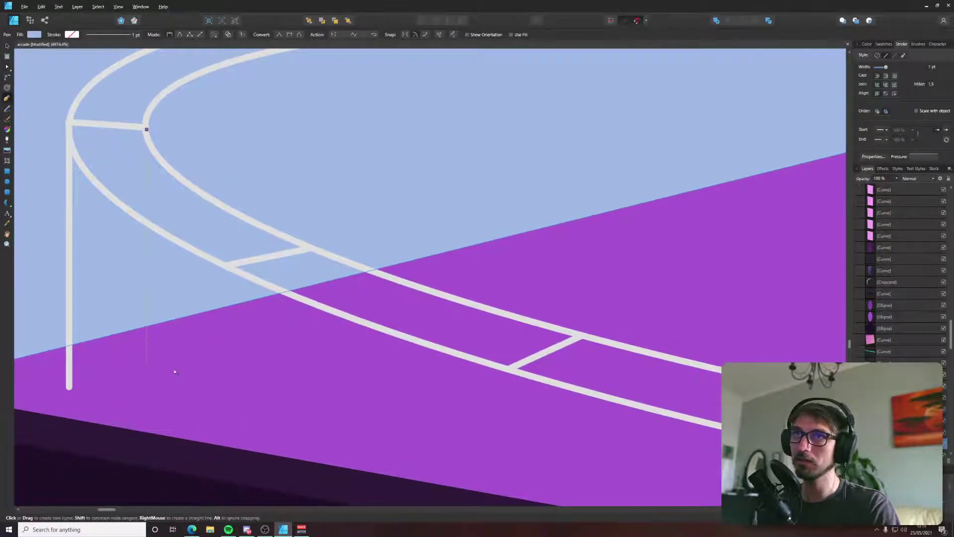
{"action": "left_click", "coordinate": [175, 372]}
{"action": "key", "text": "Escape"}
{"action": "scroll", "coordinate": [177, 367], "scroll_direction": "down", "scroll_amount": 5}
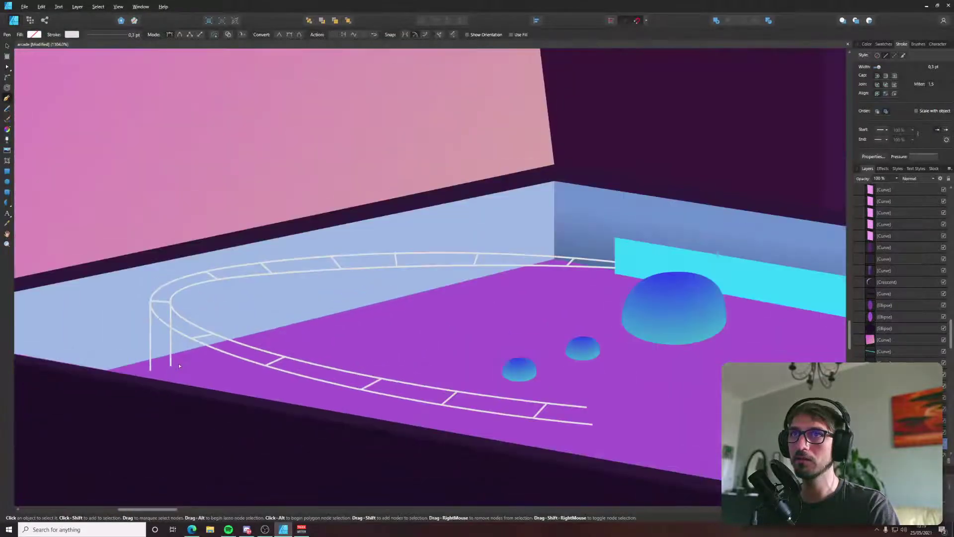
{"action": "scroll", "coordinate": [201, 372], "scroll_direction": "up", "scroll_amount": 2}
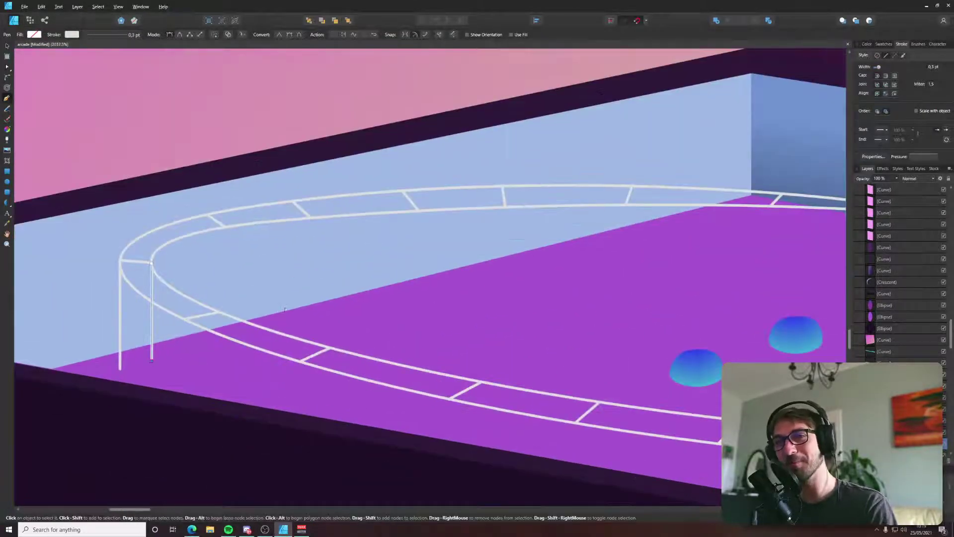
Draw a support post from the outer rail end of the second rear crossbar past the bend down to the playfield.
{"action": "key", "text": "ctrl+d"}
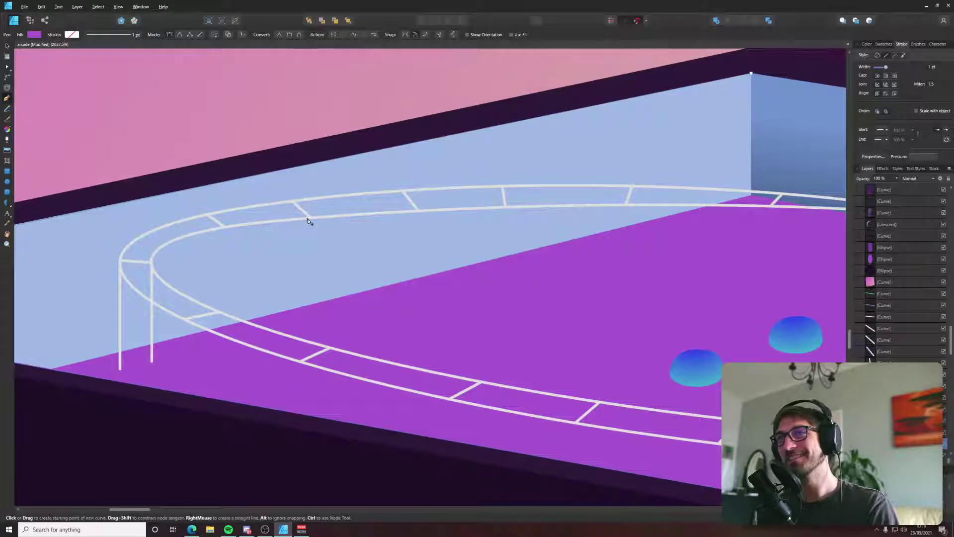
{"action": "left_click", "coordinate": [294, 201]}
{"action": "left_click", "coordinate": [300, 314]}
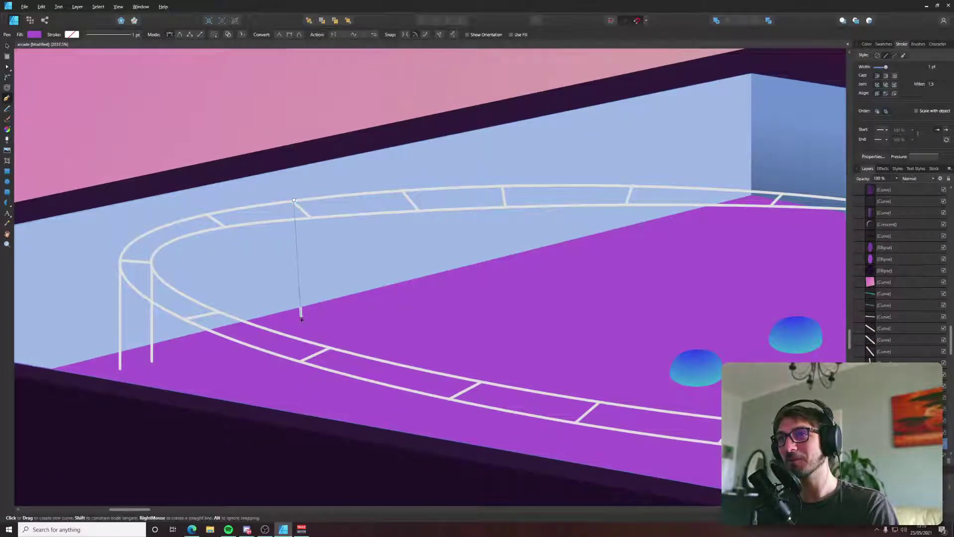
{"action": "key", "text": "Escape"}
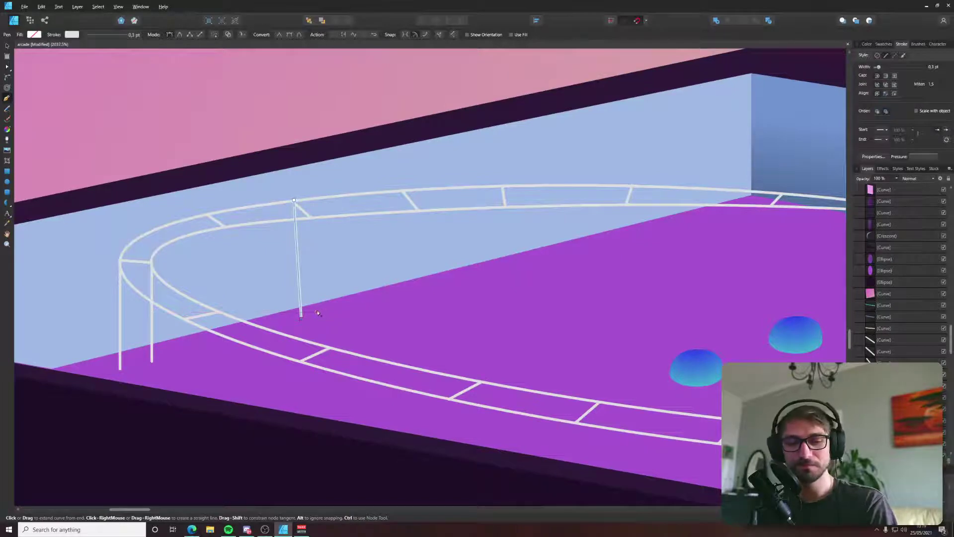
{"action": "key", "text": "v"}
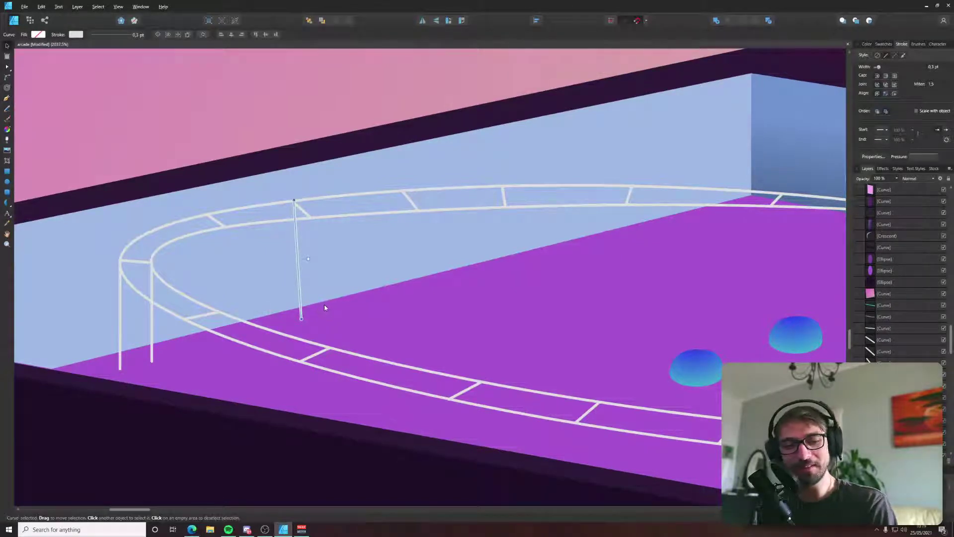
{"action": "key", "text": "p"}
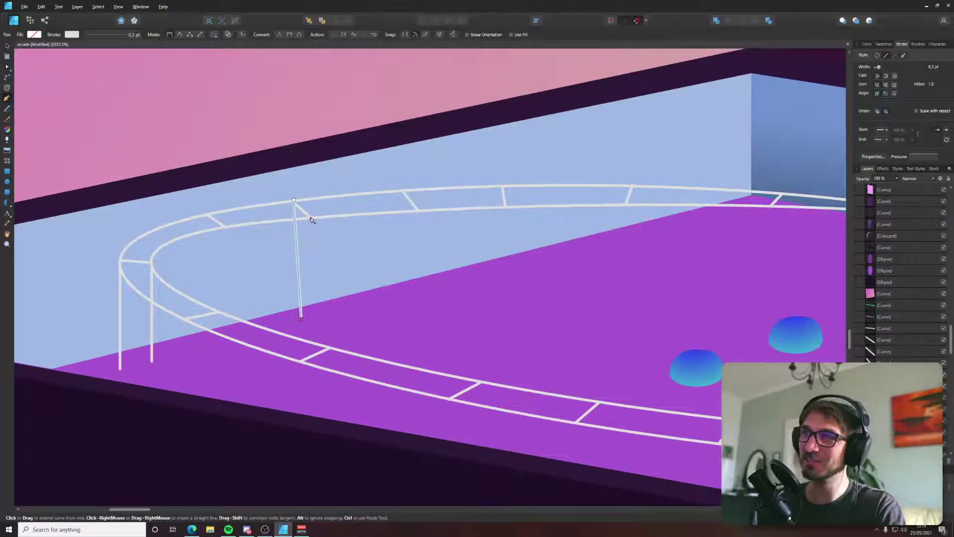
Draw a vertical support post from the inner rail end of the second rear crossbar past the bend down to the playfield.
{"action": "key", "text": "Escape"}
{"action": "left_click", "coordinate": [313, 243], "text": "ctrl"}
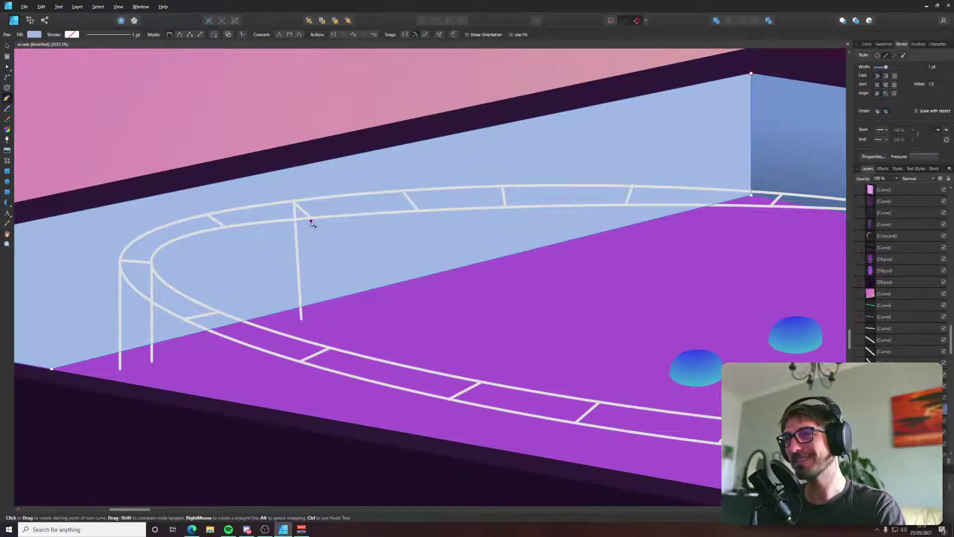
{"action": "scroll", "coordinate": [311, 222], "scroll_direction": "up", "scroll_amount": 5}
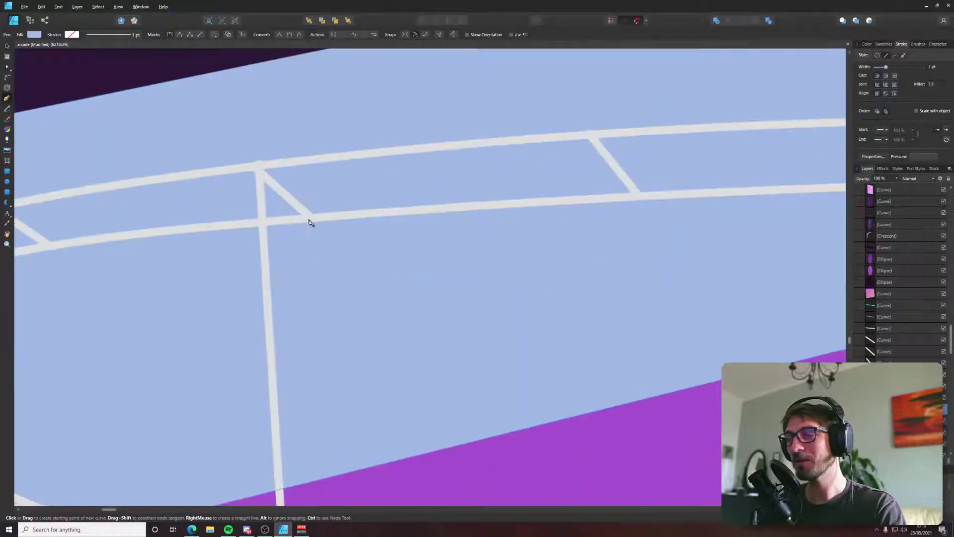
{"action": "left_click", "coordinate": [308, 219]}
{"action": "scroll", "coordinate": [309, 219], "scroll_direction": "down", "scroll_amount": 5}
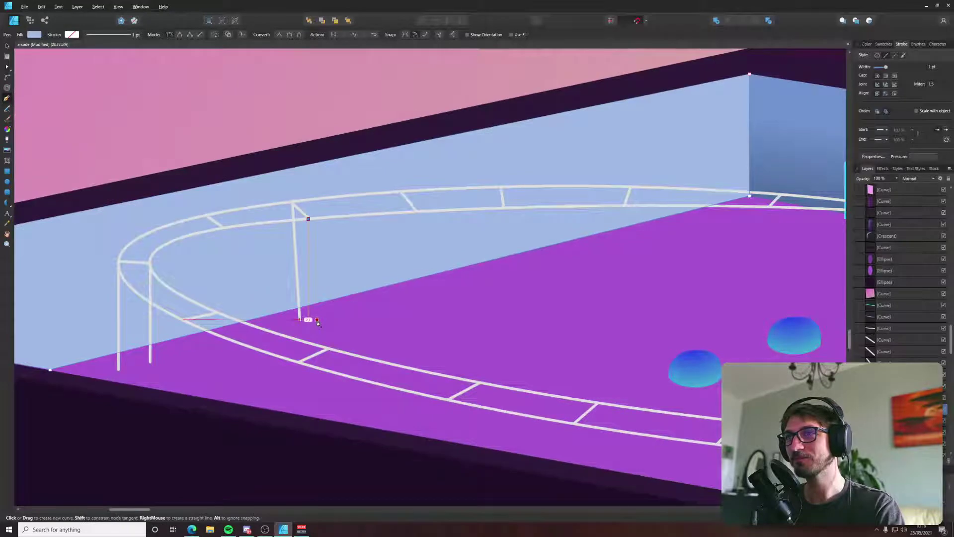
{"action": "left_click", "coordinate": [308, 321]}
Move the bottom node of the neighbouring outer-rail post so the post stands vertical, and save the document.
{"action": "key", "text": "a"}
{"action": "left_click", "coordinate": [300, 320]}
{"action": "left_click_drag", "start_coordinate": [300, 321], "coordinate": [294, 314]}
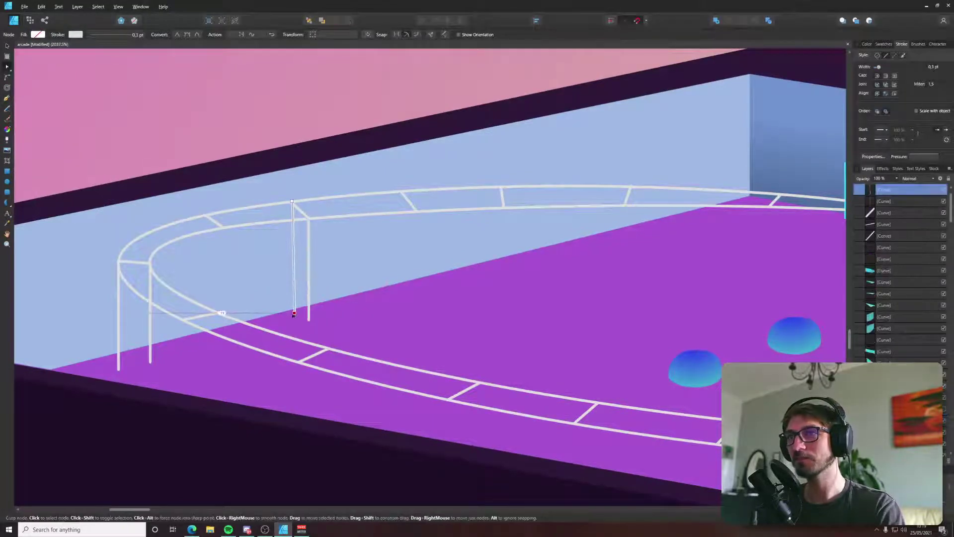
{"action": "scroll", "coordinate": [346, 265], "scroll_direction": "down", "scroll_amount": 7}
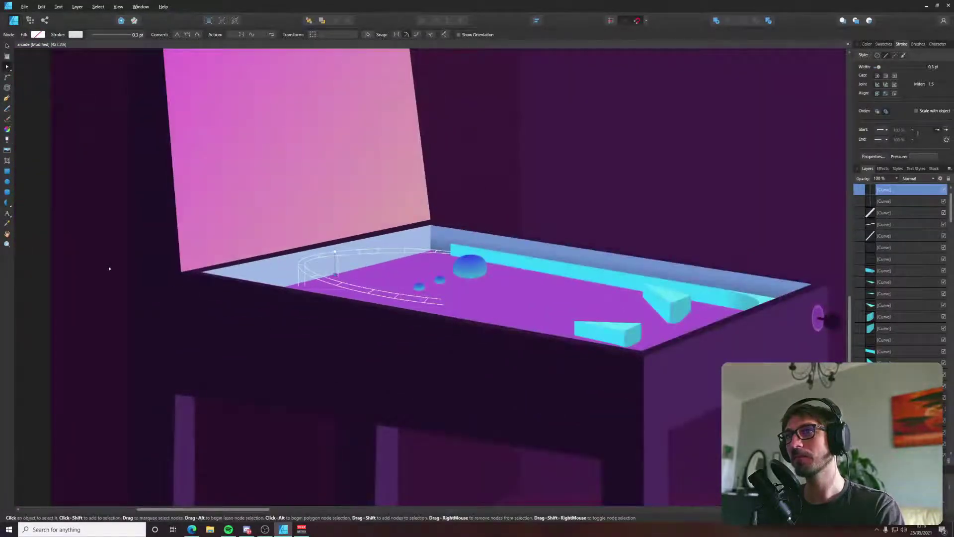
{"action": "left_click", "coordinate": [107, 269]}
{"action": "scroll", "coordinate": [426, 238], "scroll_direction": "down", "scroll_amount": 3}
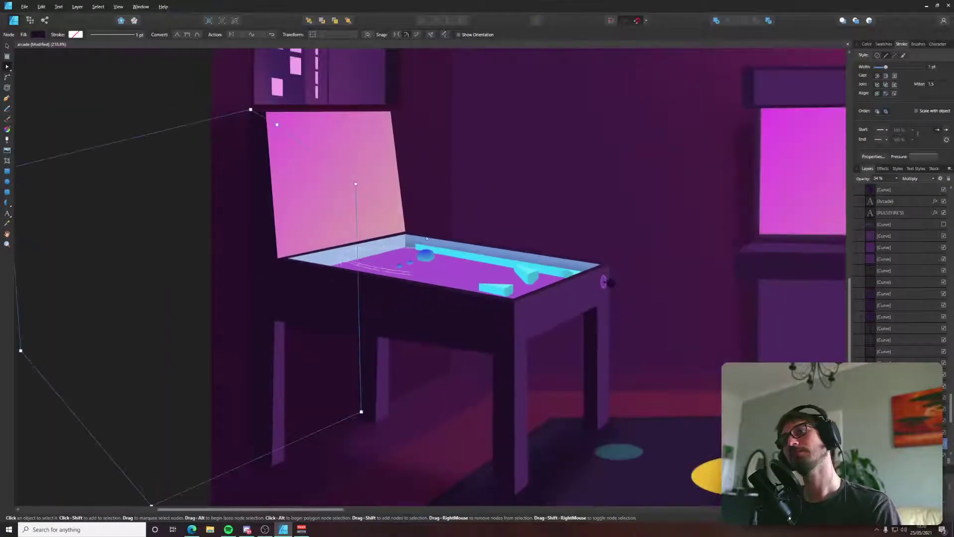
{"action": "key", "text": "ctrl+s"}
{"action": "scroll", "coordinate": [390, 244], "scroll_direction": "down", "scroll_amount": 3}
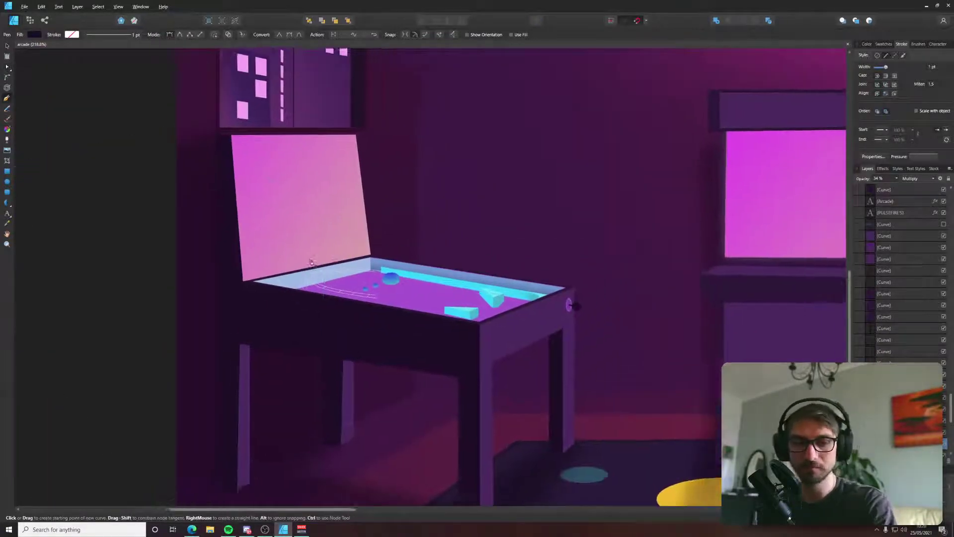
Draw a vertical support post from the inner rail at the middle rear crossbar down to the playfield.
{"action": "scroll", "coordinate": [481, 334], "scroll_direction": "up", "scroll_amount": 10}
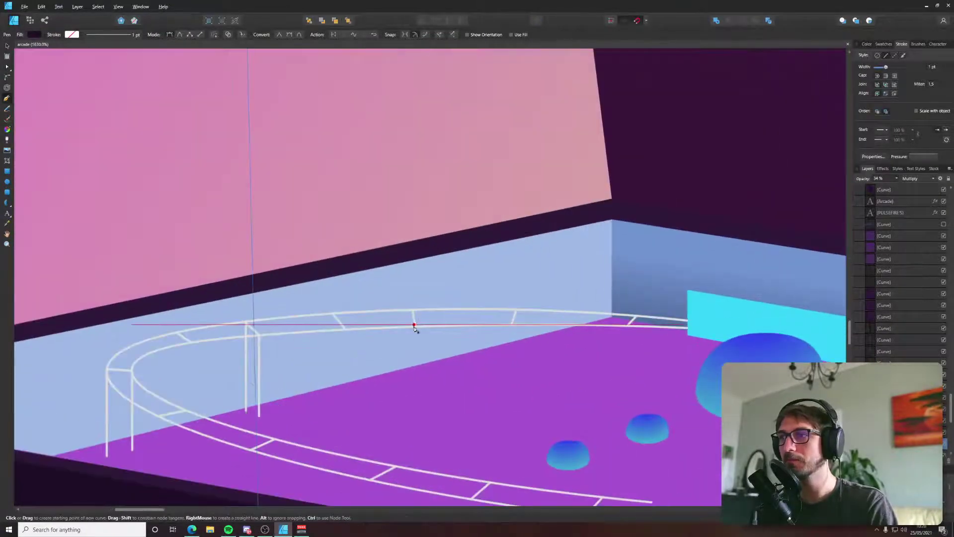
{"action": "left_click", "coordinate": [415, 325]}
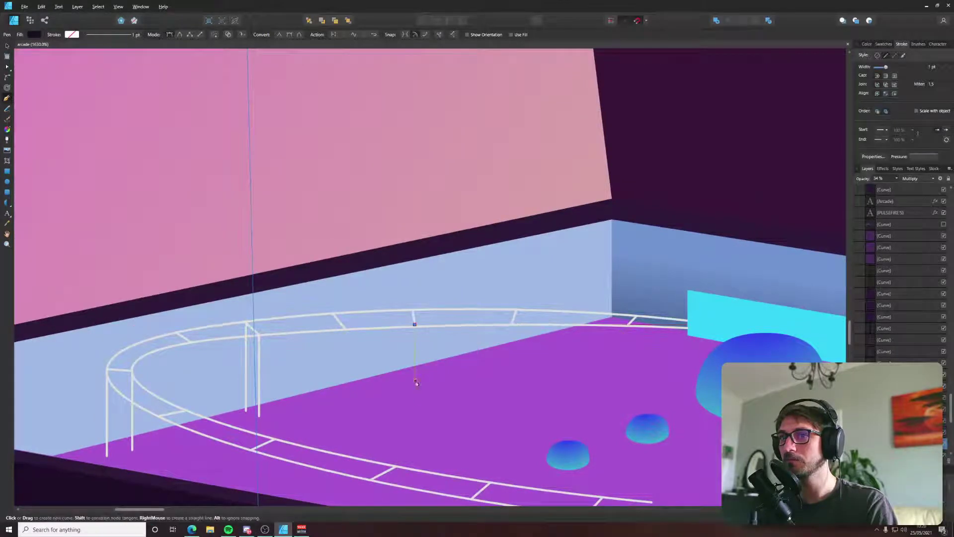
{"action": "left_click", "coordinate": [415, 388]}
{"action": "key", "text": "Escape"}
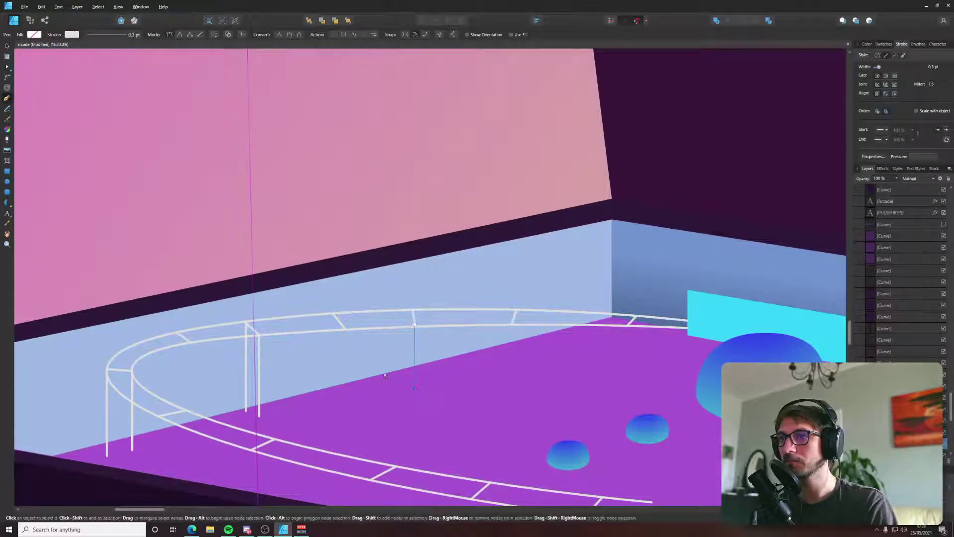
{"action": "scroll", "coordinate": [392, 371], "scroll_direction": "up", "scroll_amount": 3}
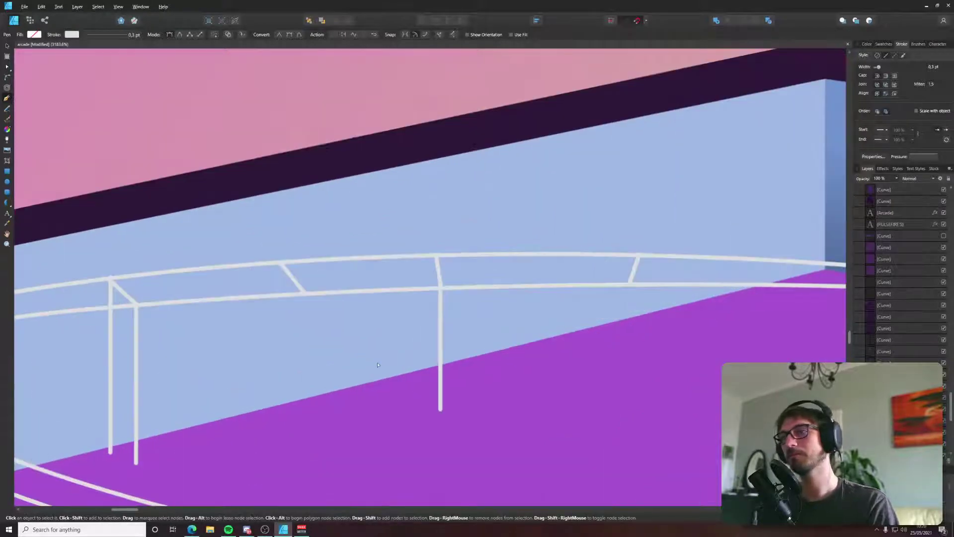
Draw a short vertical support post from the inner rail end of the crossbar nearest the table's far corner.
{"action": "scroll", "coordinate": [422, 348], "scroll_direction": "right", "scroll_amount": 5}
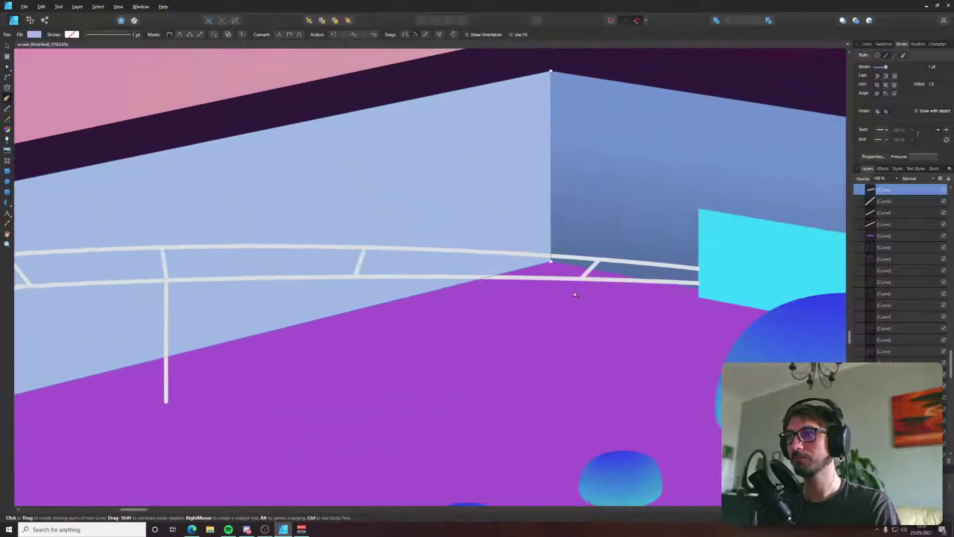
{"action": "left_click", "coordinate": [580, 277]}
{"action": "left_click", "coordinate": [573, 323], "text": "shift"}
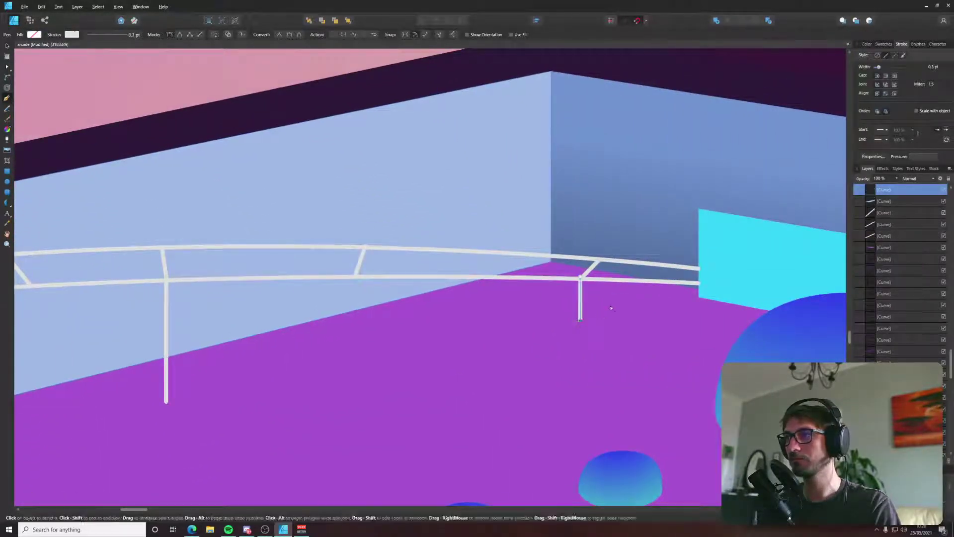
{"action": "left_click", "coordinate": [604, 305], "text": "ctrl"}
Add a matching short post under the outer rail end of the far-corner crossbar, reaching up to the rail.
{"action": "left_click", "coordinate": [600, 298]}
{"action": "left_click", "coordinate": [600, 271]}
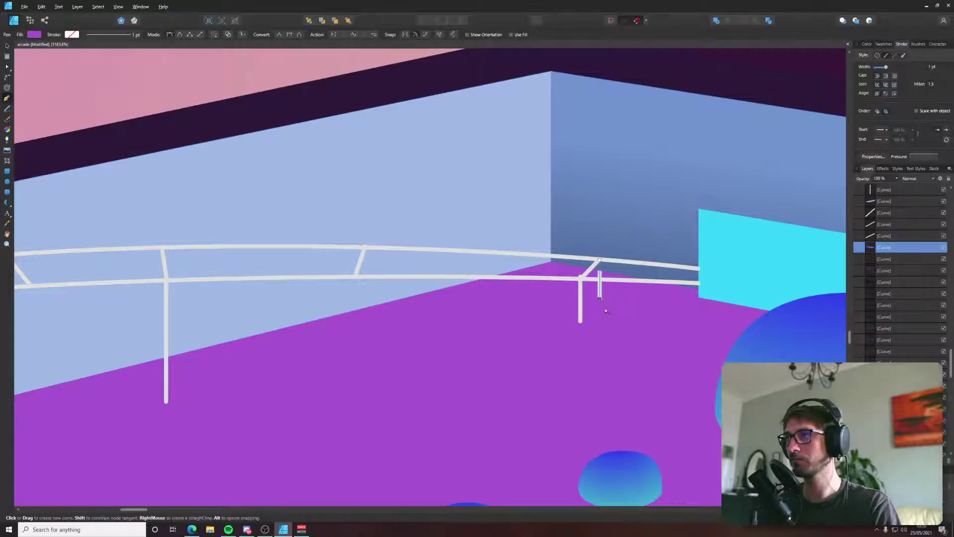
{"action": "key", "text": "v"}
{"action": "key", "text": "a"}
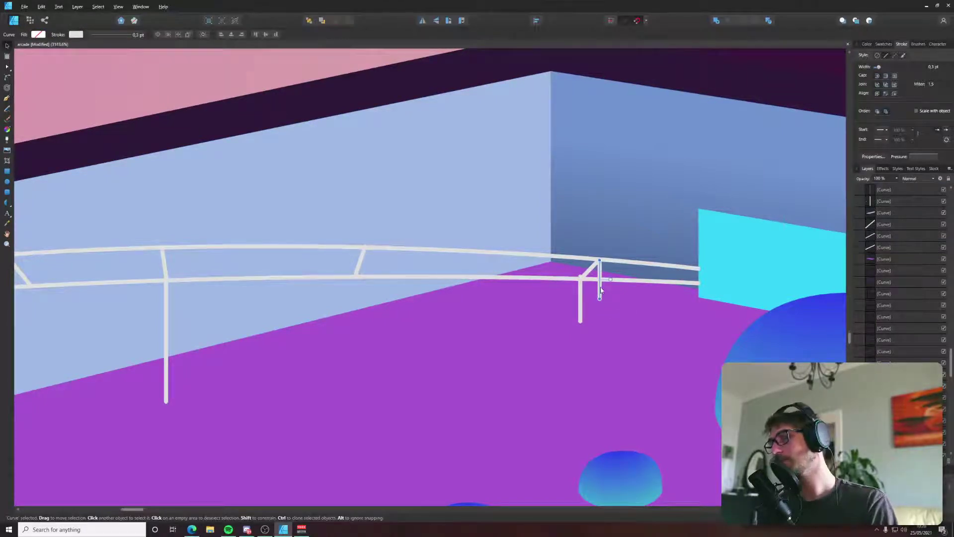
Lower the top node of the inner-rail post at the far-corner crossbar to sit within the rail, and deselect it.
{"action": "scroll", "coordinate": [602, 291], "scroll_direction": "up", "scroll_amount": 5}
{"action": "left_click", "coordinate": [539, 256]}
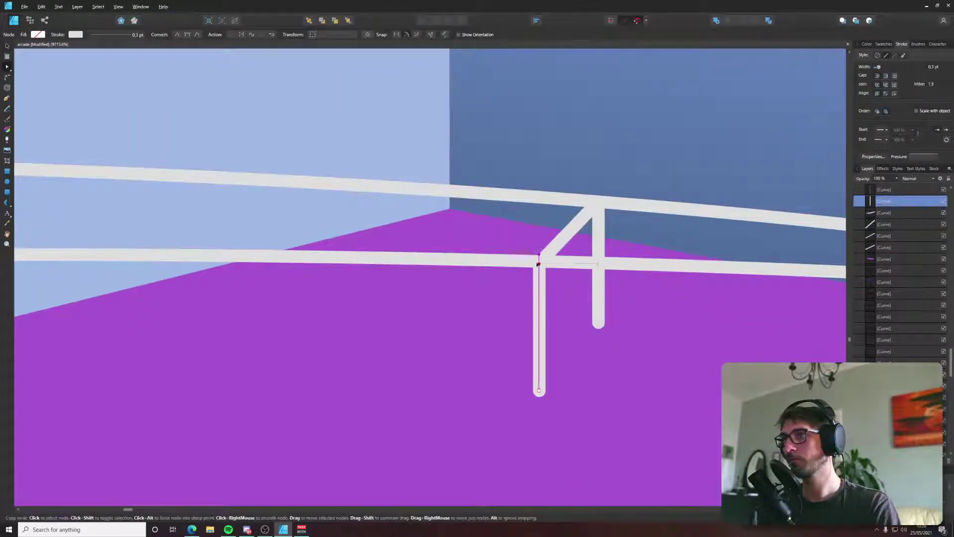
{"action": "scroll", "coordinate": [538, 264], "scroll_direction": "down", "scroll_amount": 15}
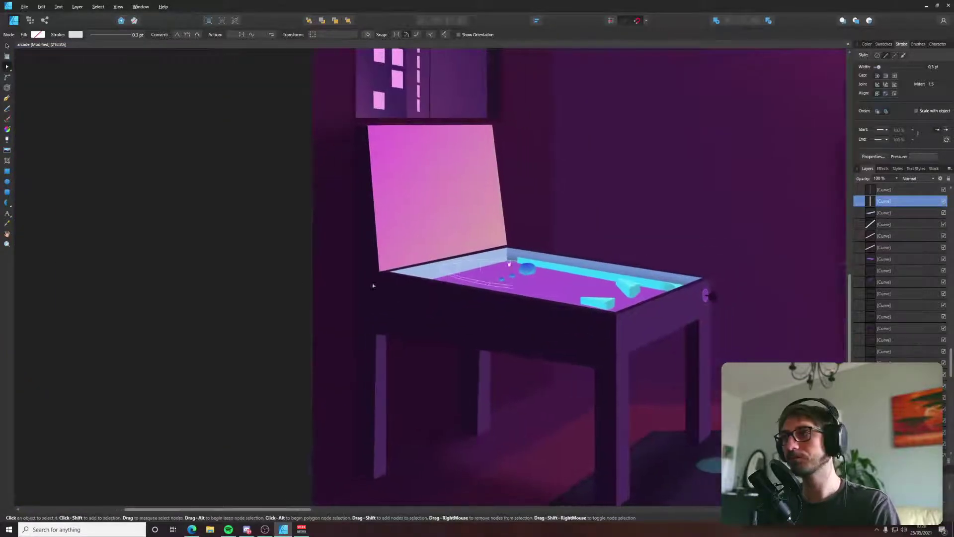
{"action": "key", "text": "ctrl+d"}
Draw a short vertical support post from the outer rail at the near-side rail's third crossbar from its open end.
{"action": "scroll", "coordinate": [378, 279], "scroll_direction": "up", "scroll_amount": 10}
{"action": "key", "text": "p"}
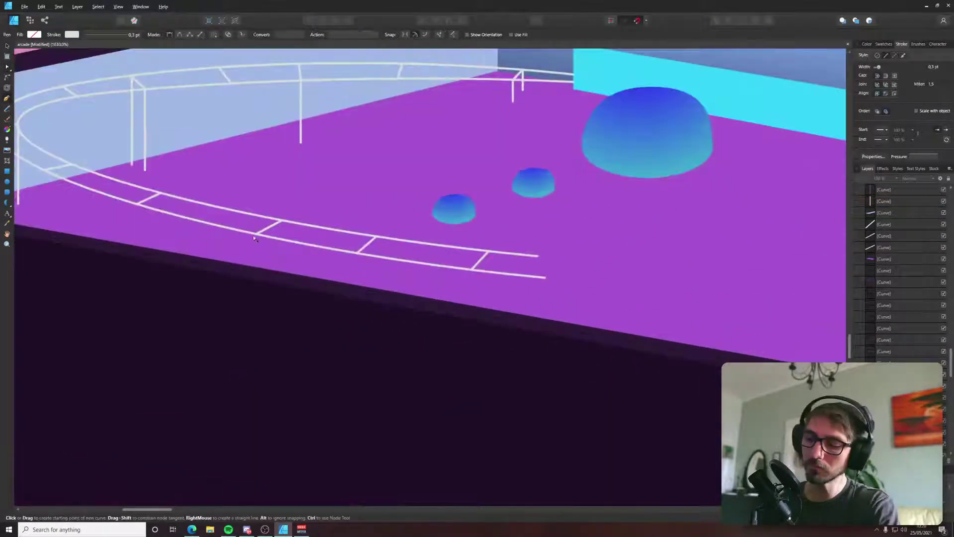
{"action": "left_click", "coordinate": [257, 233]}
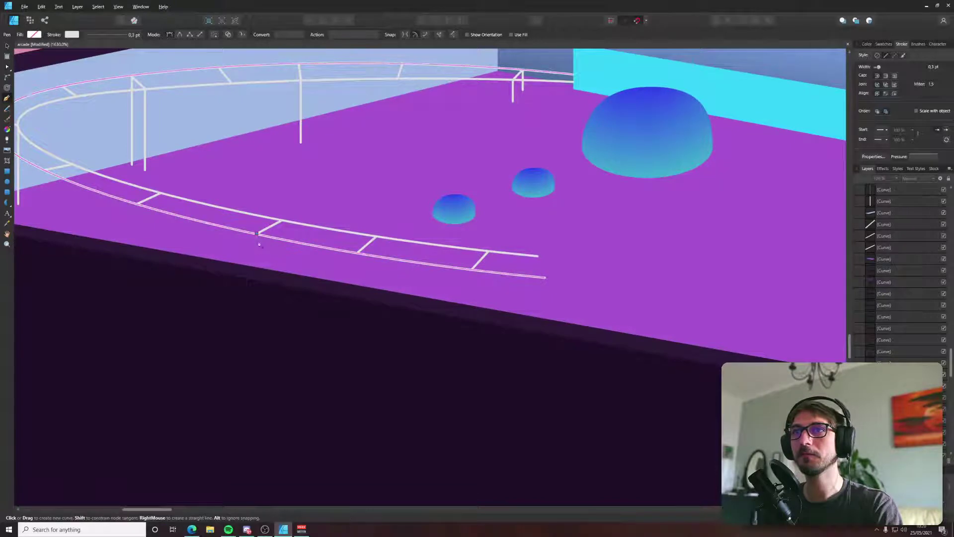
{"action": "left_click", "coordinate": [257, 255]}
{"action": "key", "text": "Escape"}
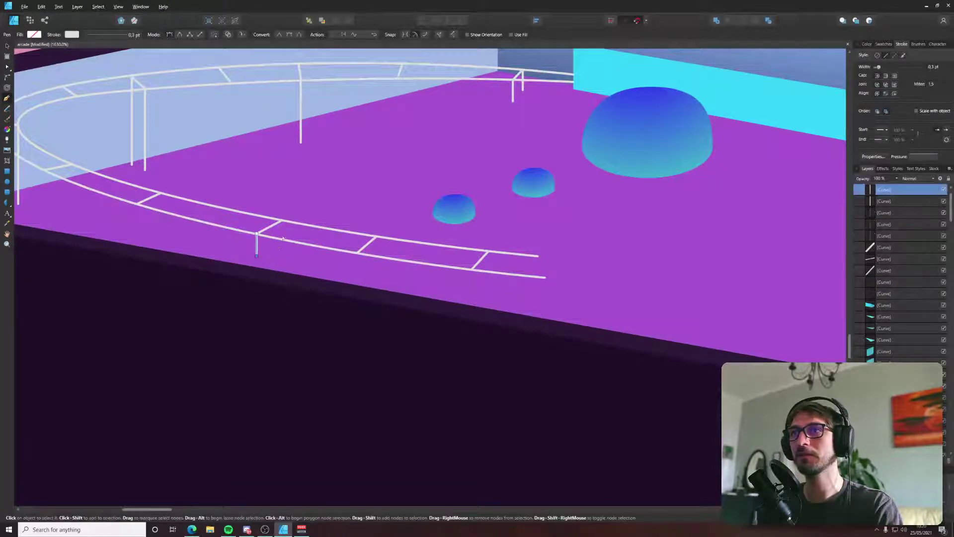
Draw a second short post from the inner rail end of the same near-side crossbar down to the playfield.
{"action": "left_click", "coordinate": [283, 239], "text": "ctrl"}
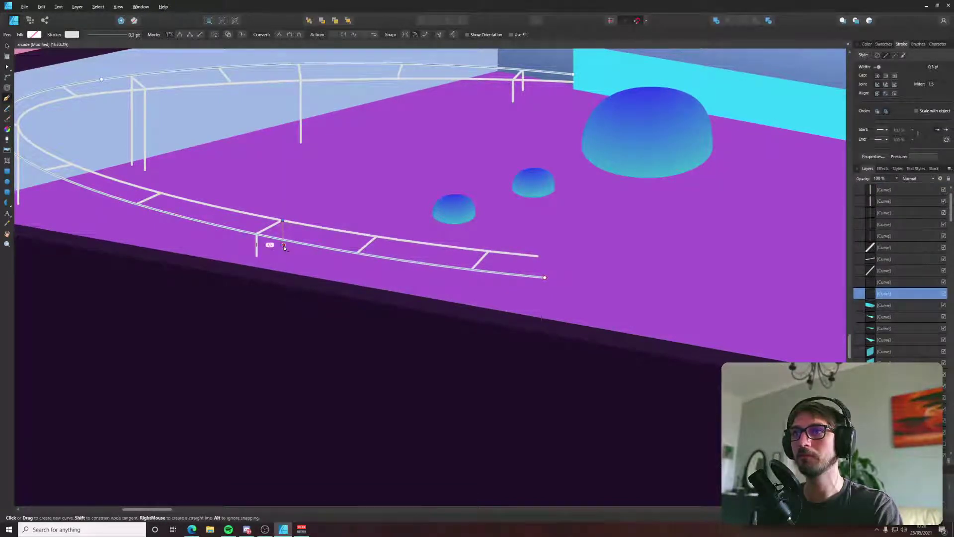
{"action": "scroll", "coordinate": [284, 247], "scroll_direction": "down", "scroll_amount": 10}
{"action": "key", "text": "Escape"}
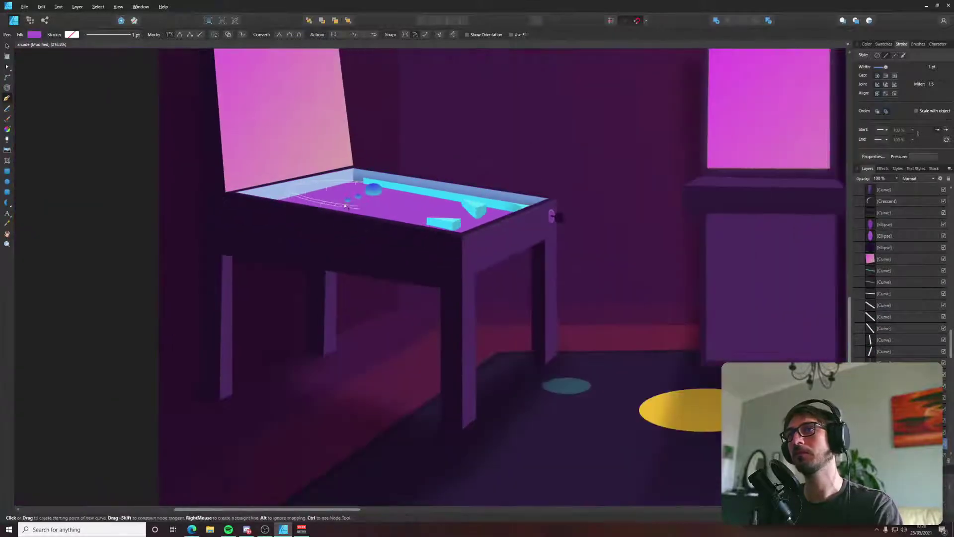
{"action": "left_click", "coordinate": [366, 216], "text": "ctrl"}
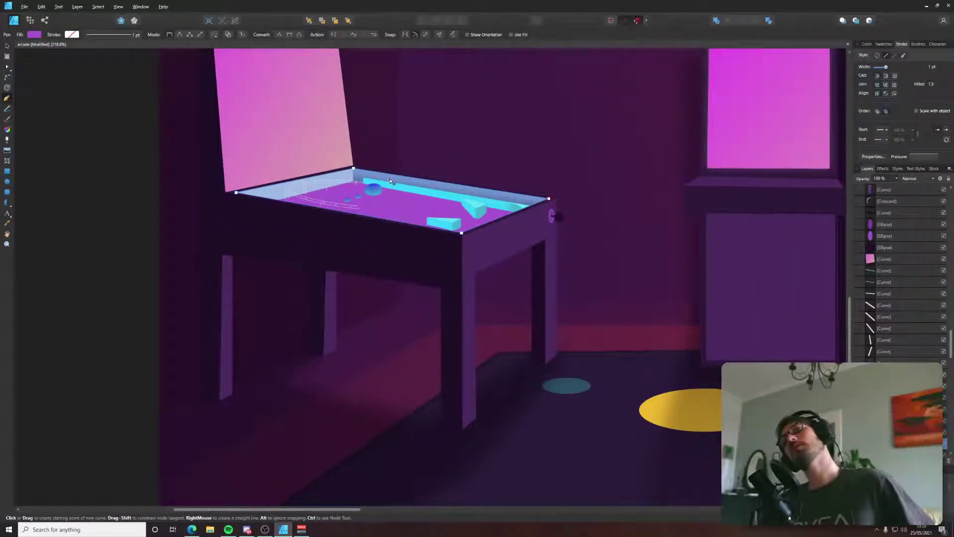
Duplicate one of the small blue dome bumpers and place the copy behind the two small bumpers, inside the rail curve.
{"action": "scroll", "coordinate": [370, 248], "scroll_direction": "up", "scroll_amount": 10}
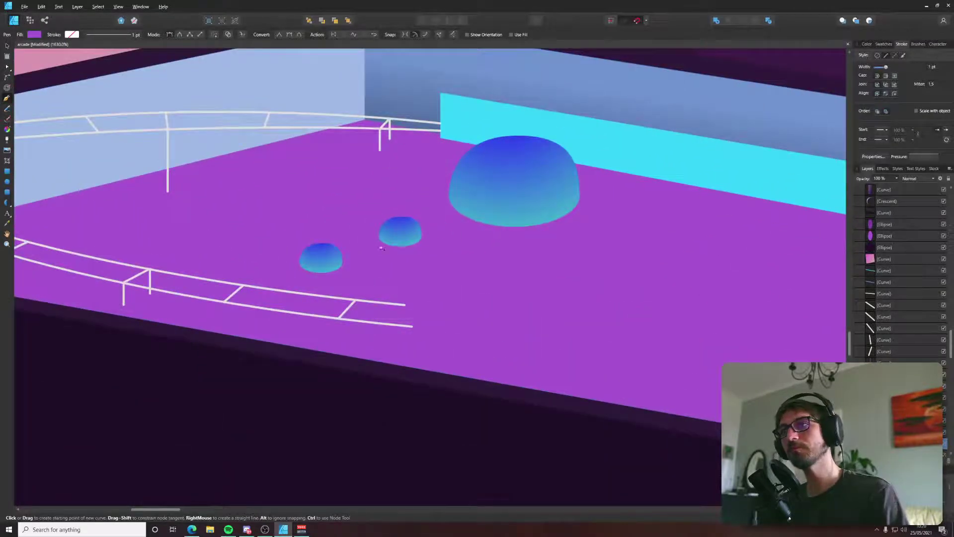
{"action": "key", "text": "v"}
{"action": "left_click", "coordinate": [400, 232]}
{"action": "mouse_move", "coordinate": [400, 233]}
{"action": "left_mouse_down"}
{"action": "mouse_move", "coordinate": [320, 246]}
{"action": "mouse_move", "coordinate": [300, 215]}
{"action": "left_mouse_up"}
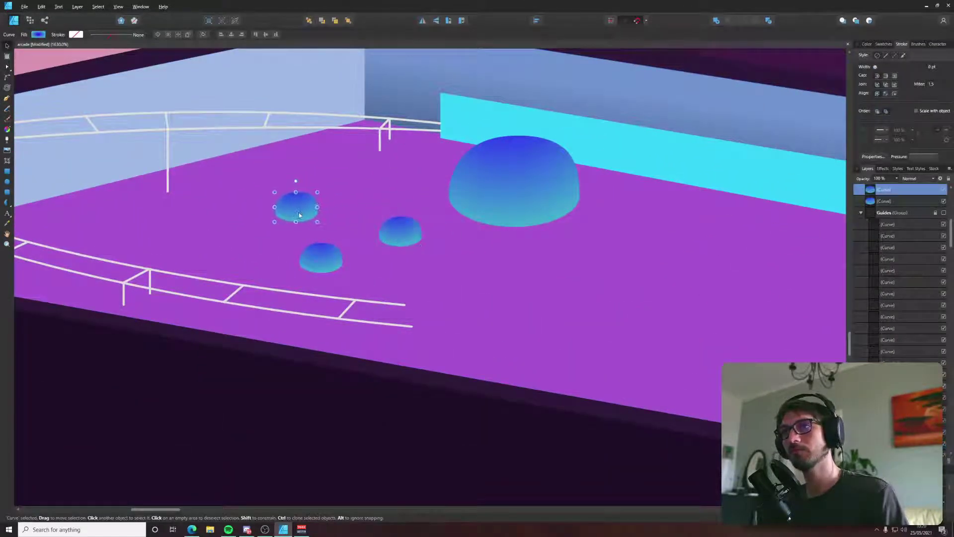
{"action": "scroll", "coordinate": [328, 231], "scroll_direction": "down", "scroll_amount": 5}
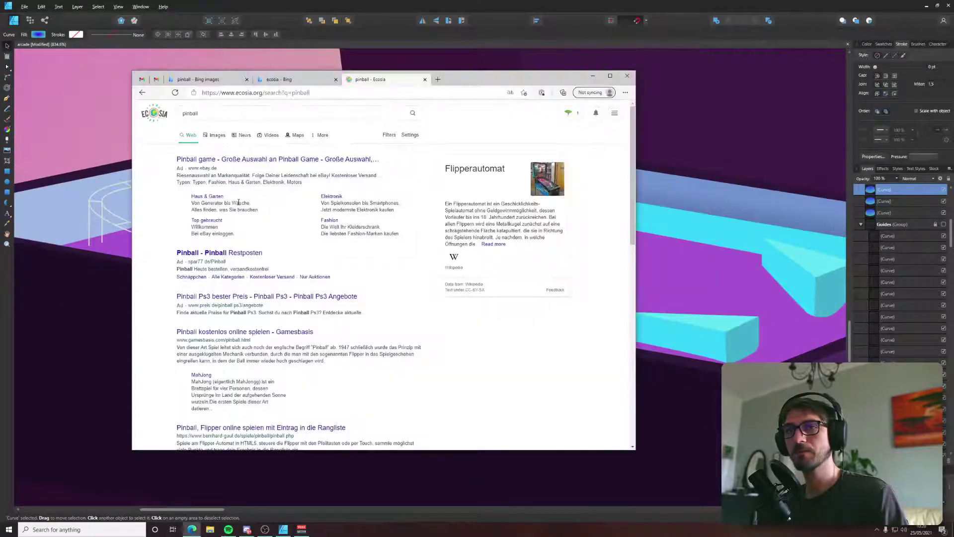
Draw a small flat ellipse on the playfield just past the open near-side end of the double rail.
{"action": "scroll", "coordinate": [281, 298], "scroll_direction": "up", "scroll_amount": 2}
{"action": "scroll", "coordinate": [282, 298], "scroll_direction": "left", "scroll_amount": 4}
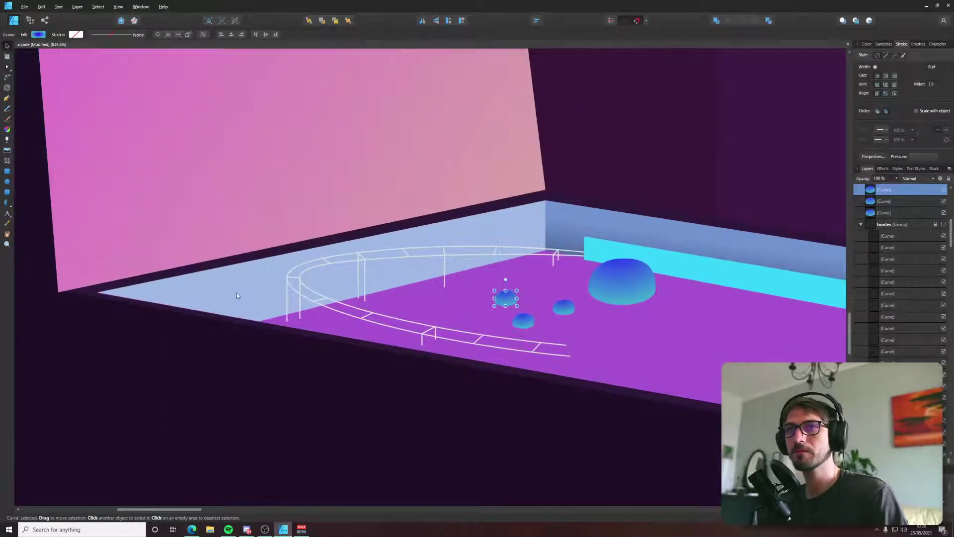
{"action": "scroll", "coordinate": [85, 293], "scroll_direction": "right", "scroll_amount": 5}
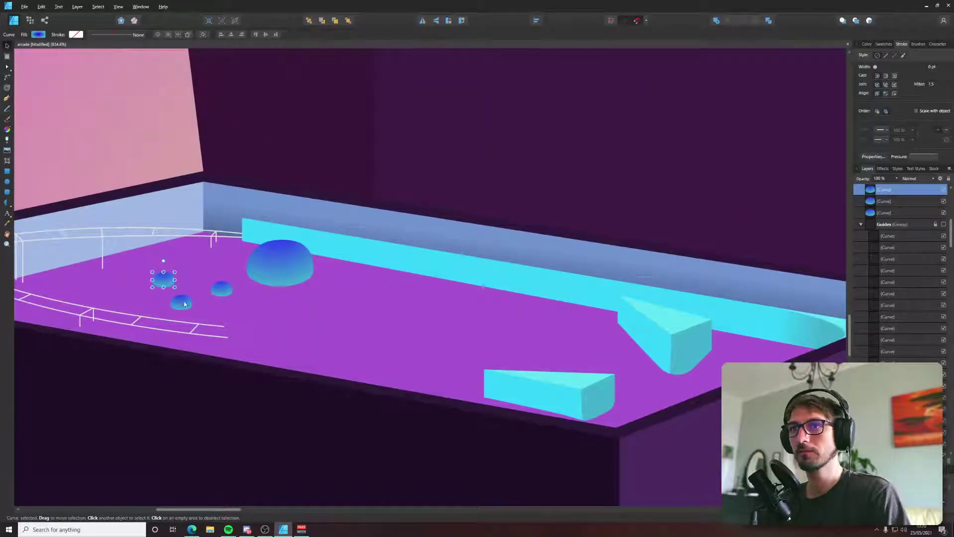
{"action": "left_click", "coordinate": [6, 182]}
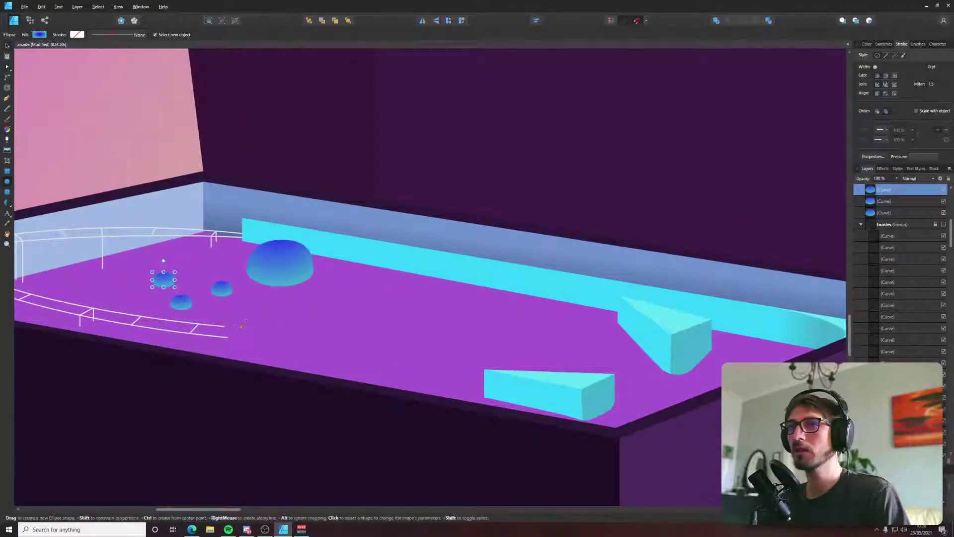
{"action": "left_click_drag", "start_coordinate": [234, 326], "coordinate": [263, 336]}
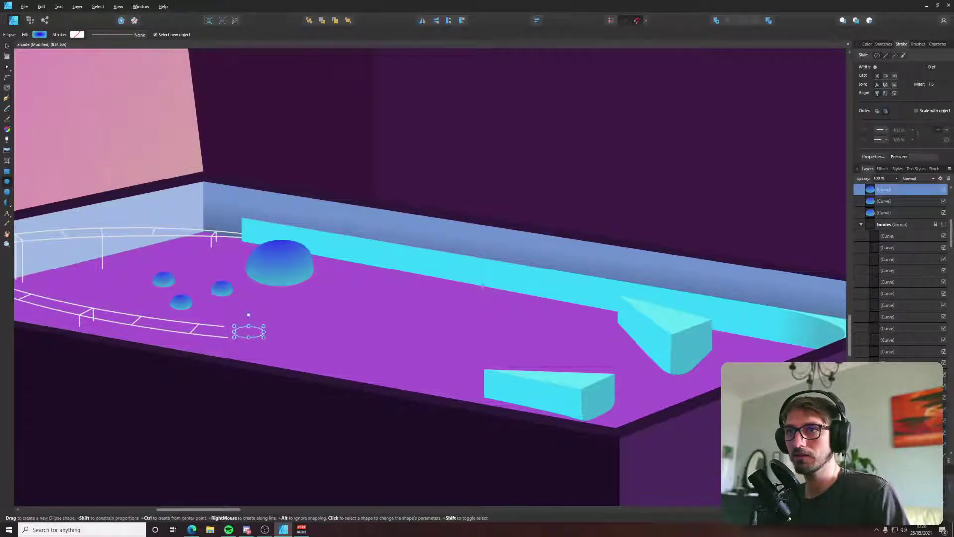
Give the new ellipse a bright magenta fill and remove its stroke.
{"action": "left_click", "coordinate": [878, 67]}
{"action": "left_click", "coordinate": [868, 45]}
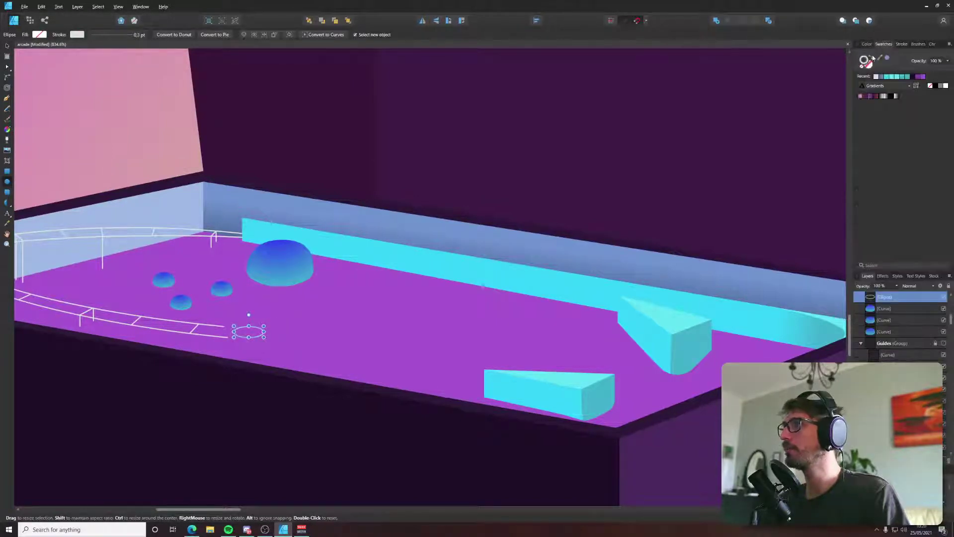
{"action": "left_click", "coordinate": [39, 35]}
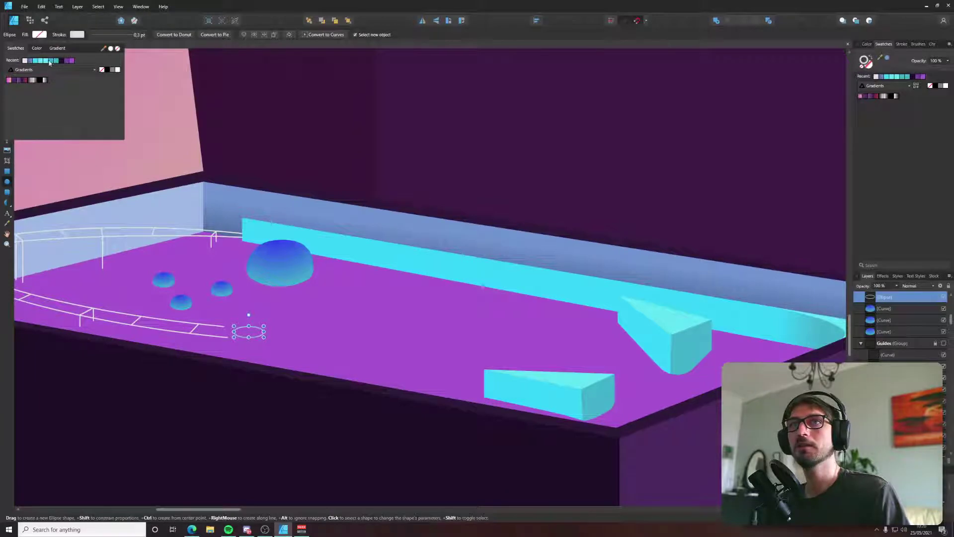
{"action": "left_click", "coordinate": [37, 49]}
{"action": "left_click", "coordinate": [77, 77]}
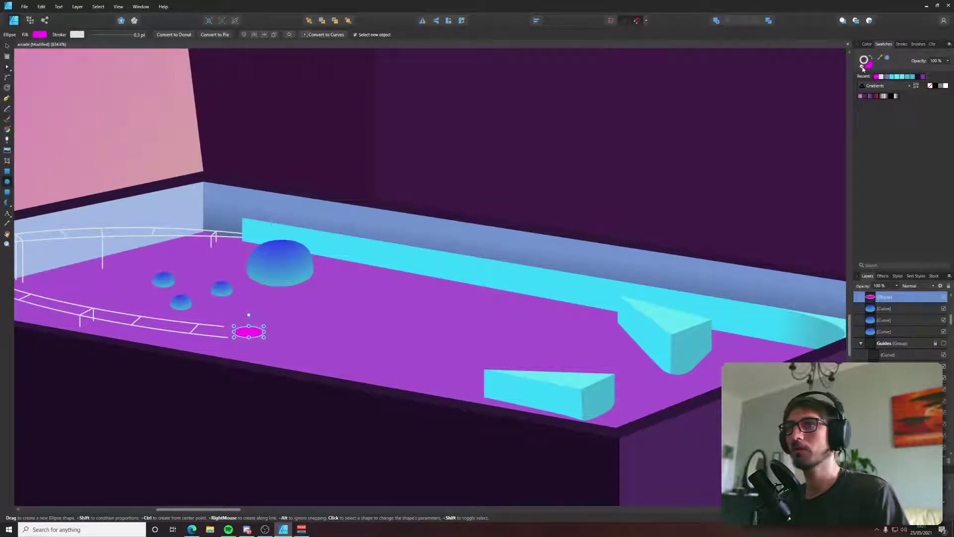
{"action": "scroll", "coordinate": [271, 341], "scroll_direction": "up", "scroll_amount": 5}
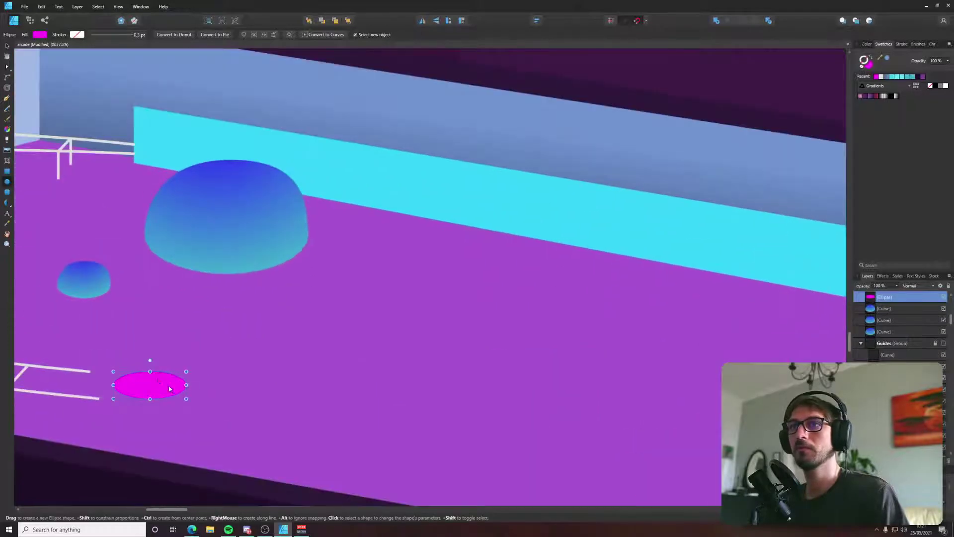
Place three progressively smaller copies of the magenta ellipse in a row leading away from the rail's open end.
{"action": "key", "text": "v"}
{"action": "left_click_drag", "start_coordinate": [225, 322], "coordinate": [377, 315]}
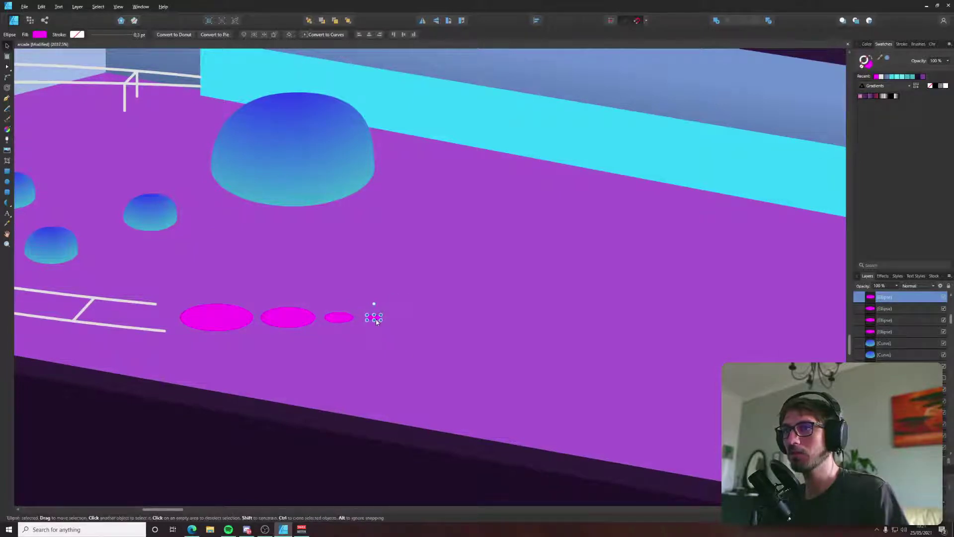
Replace the two smallest magenta ellipses with two slightly larger duplicates that shrink more gradually along the row.
{"action": "scroll", "coordinate": [371, 319], "scroll_direction": "up", "scroll_amount": 3}
{"action": "scroll", "coordinate": [370, 319], "scroll_direction": "down", "scroll_amount": 10}
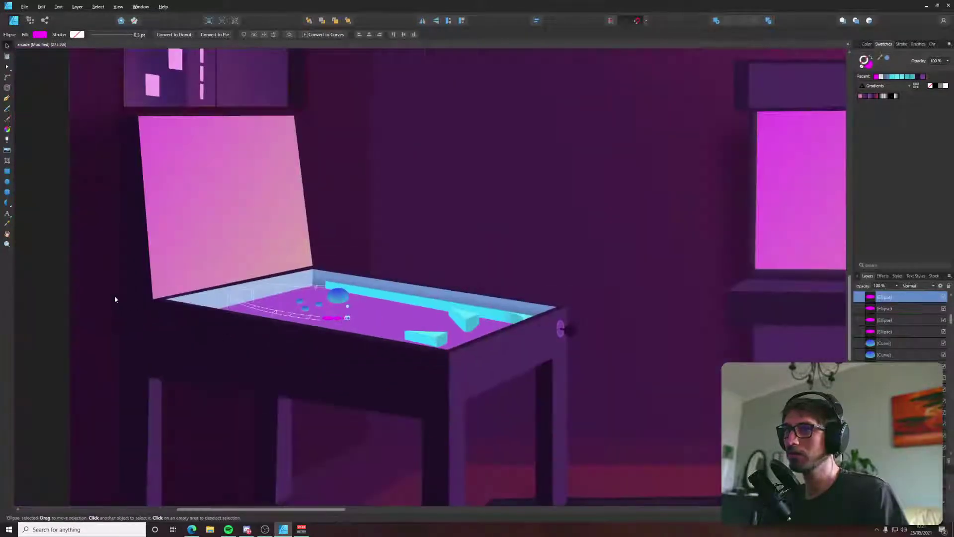
{"action": "left_click", "coordinate": [101, 296]}
{"action": "scroll", "coordinate": [341, 313], "scroll_direction": "up", "scroll_amount": 8}
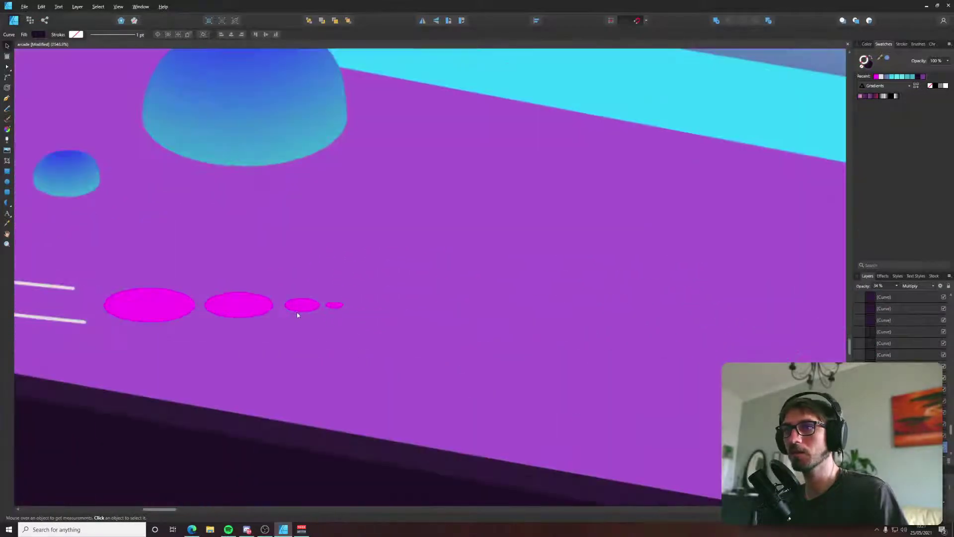
{"action": "left_click", "coordinate": [341, 305]}
{"action": "key", "text": "Delete"}
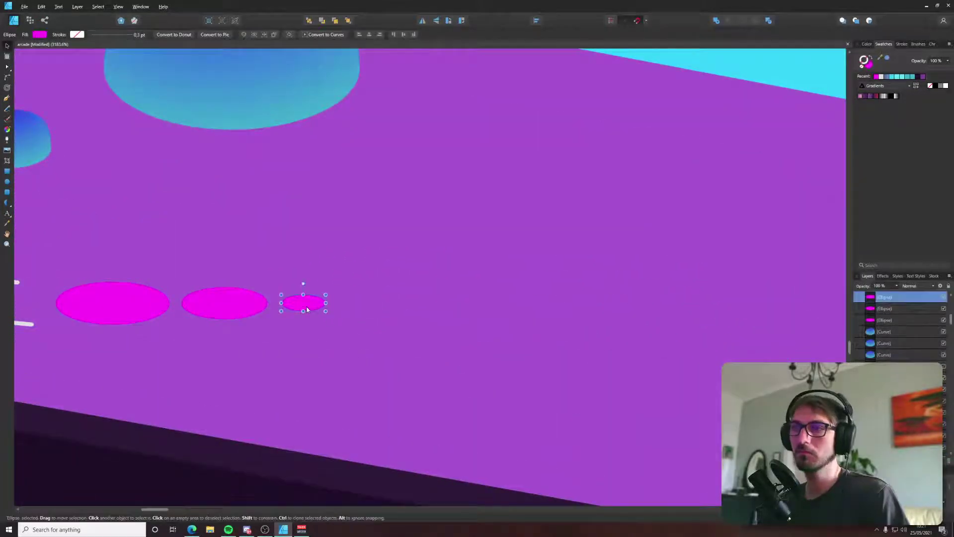
{"action": "key", "text": "Delete"}
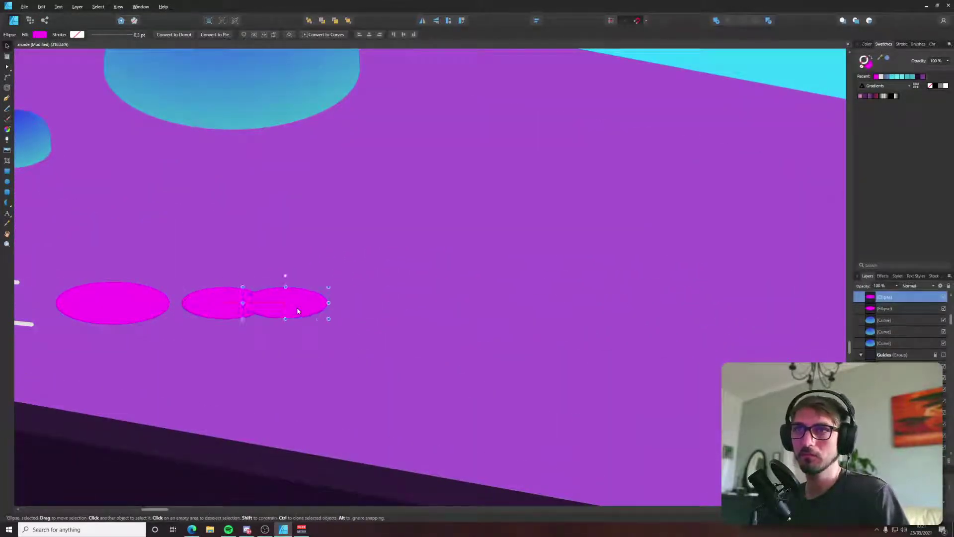
{"action": "left_click_drag", "start_coordinate": [297, 310], "coordinate": [390, 304]}
{"action": "scroll", "coordinate": [389, 305], "scroll_direction": "down", "scroll_amount": 10}
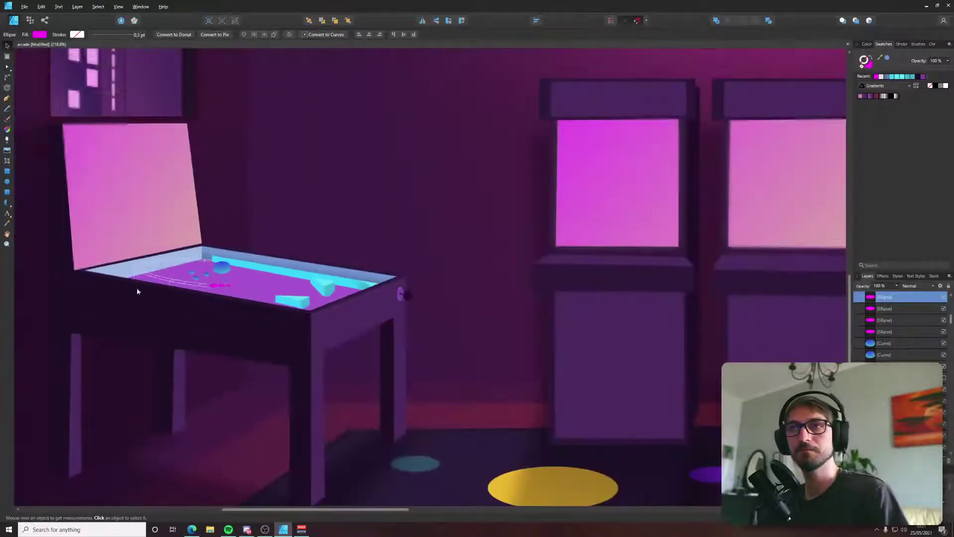
{"action": "left_click", "coordinate": [171, 251]}
Draw a closed bent band on the playfield alongside the cyan wall, angling down between the two cyan blocks.
{"action": "scroll", "coordinate": [250, 269], "scroll_direction": "up", "scroll_amount": 4}
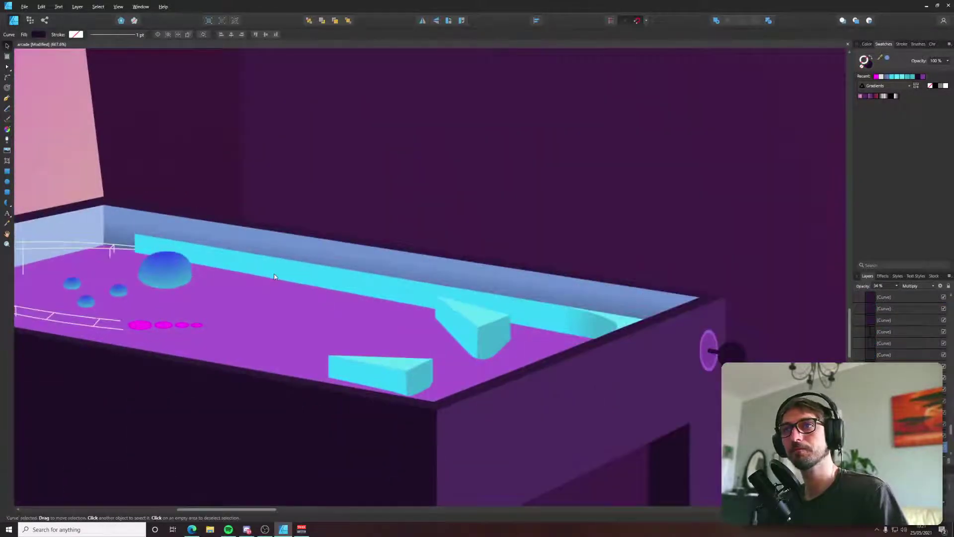
{"action": "key", "text": "p"}
{"action": "scroll", "coordinate": [285, 307], "scroll_direction": "up", "scroll_amount": 3}
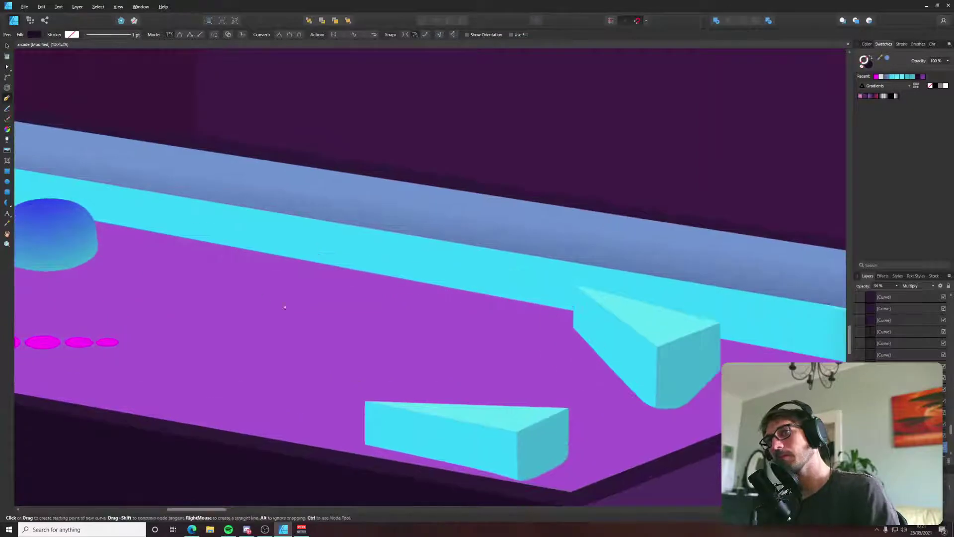
{"action": "left_click", "coordinate": [164, 251]}
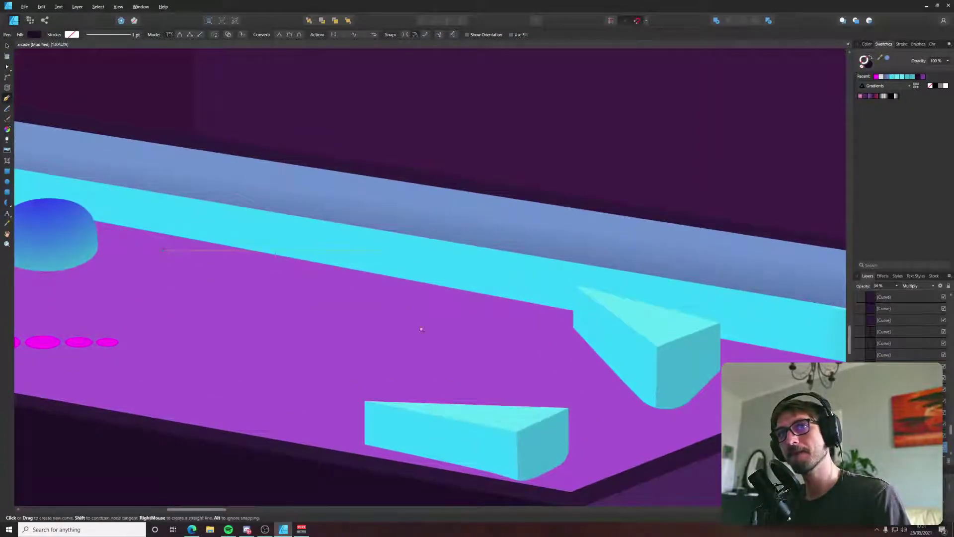
{"action": "left_click", "coordinate": [499, 321]}
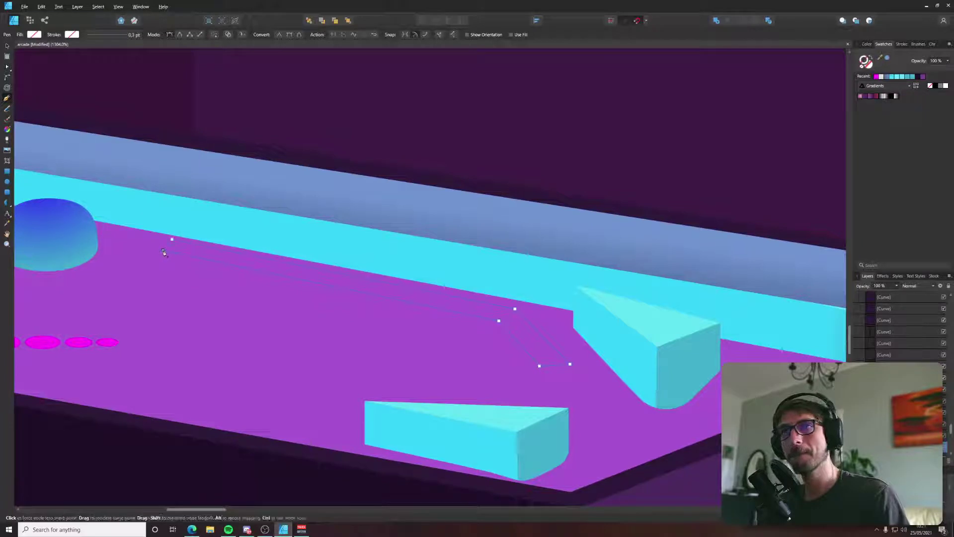
{"action": "key", "text": "a"}
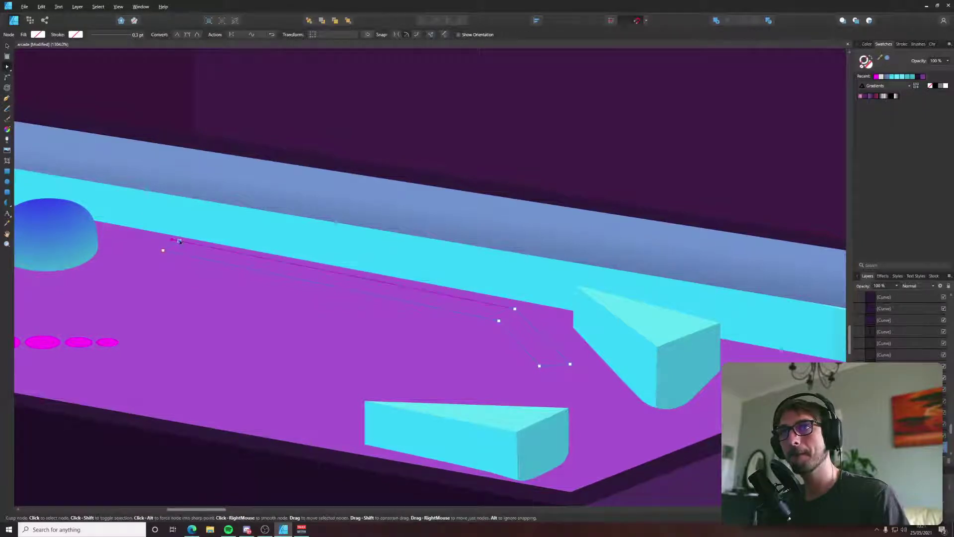
Fill the bent band with the recent bright magenta and leave it without a stroke.
{"action": "key", "text": "v"}
{"action": "left_click", "coordinate": [877, 78]}
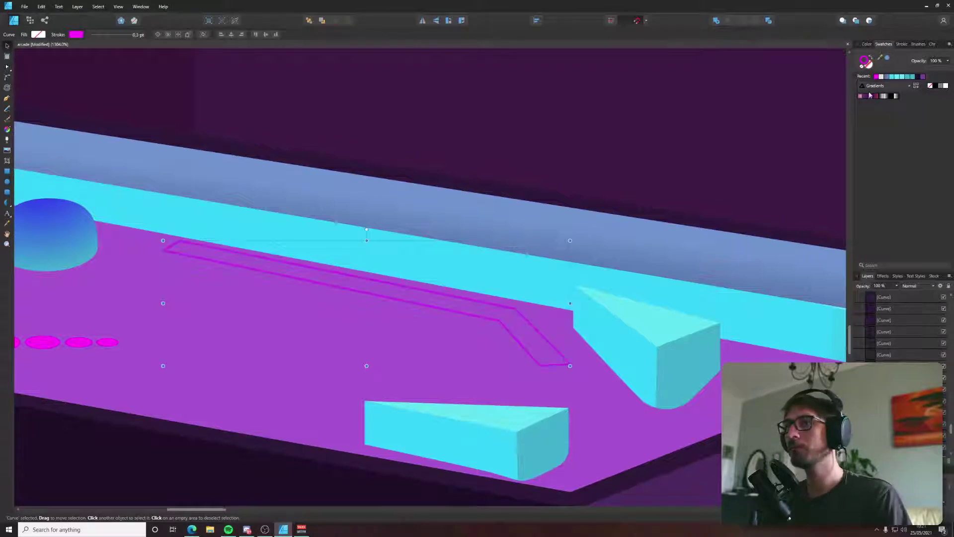
{"action": "left_click", "coordinate": [874, 59]}
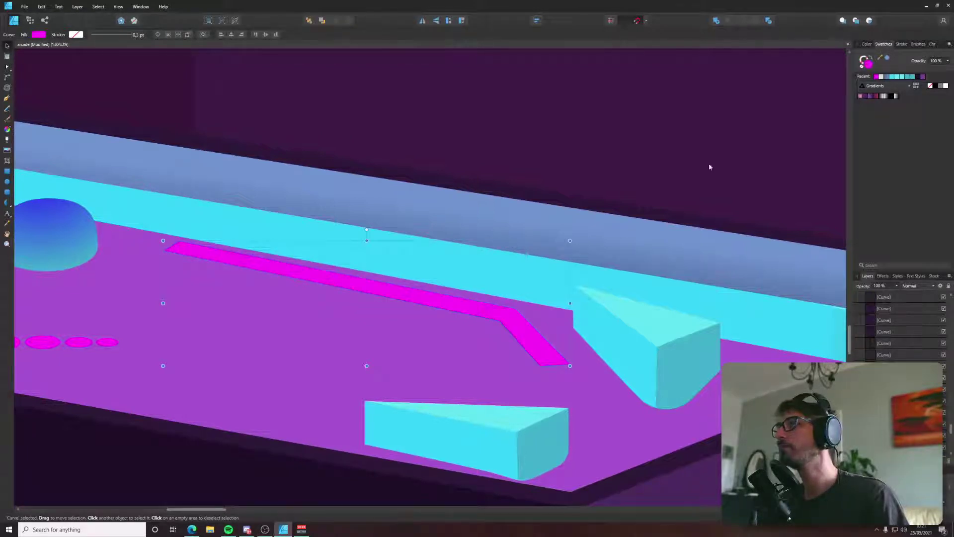
Draw a magenta shape with the Arrow tool near the band's angled end, set its tail end to None and rotate it downward.
{"action": "left_click", "coordinate": [11, 206]}
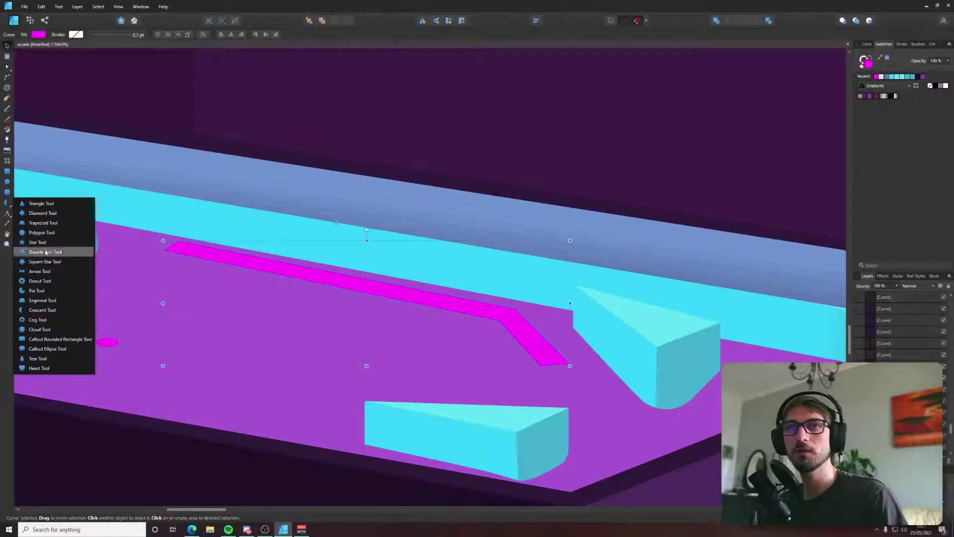
{"action": "left_click", "coordinate": [41, 272]}
{"action": "left_click_drag", "start_coordinate": [506, 359], "coordinate": [575, 388]}
{"action": "left_click", "coordinate": [251, 35]}
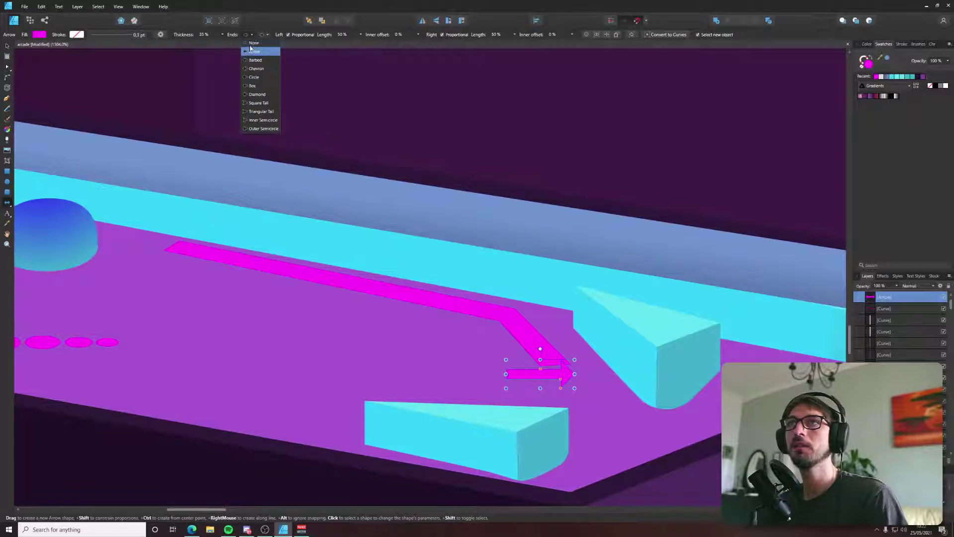
{"action": "left_click", "coordinate": [253, 43]}
{"action": "left_click_drag", "start_coordinate": [541, 348], "coordinate": [570, 362]}
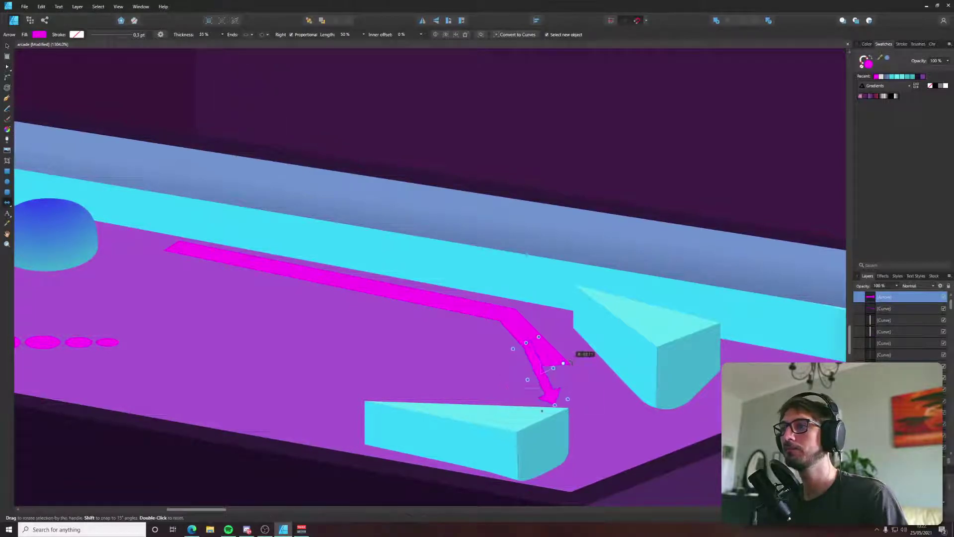
Shorten, widen and skew the arrow, then position it over the band's angled end so both read as one bent arrow.
{"action": "scroll", "coordinate": [572, 382], "scroll_direction": "up", "scroll_amount": 5}
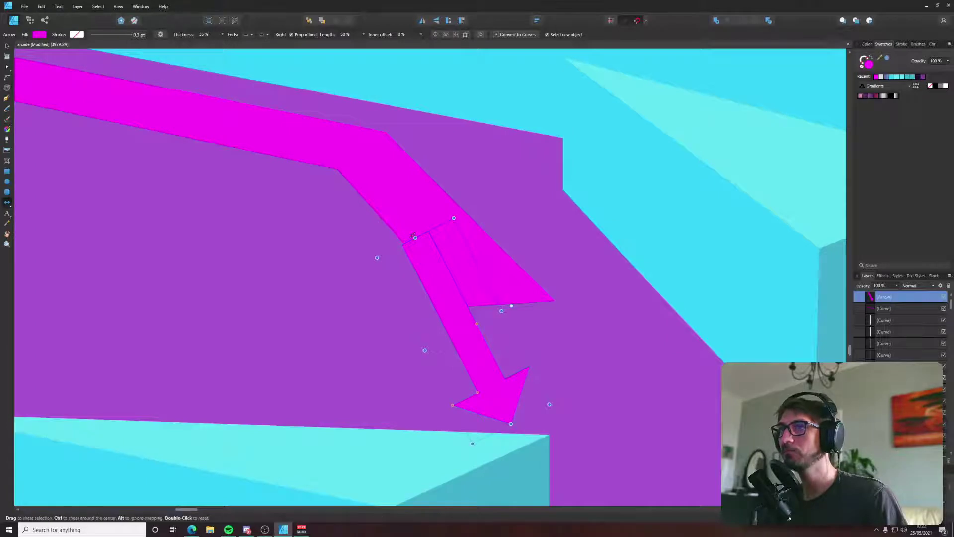
{"action": "mouse_move", "coordinate": [434, 228]}
{"action": "left_mouse_down"}
{"action": "mouse_move", "coordinate": [471, 227]}
{"action": "mouse_move", "coordinate": [432, 228]}
{"action": "left_mouse_up"}
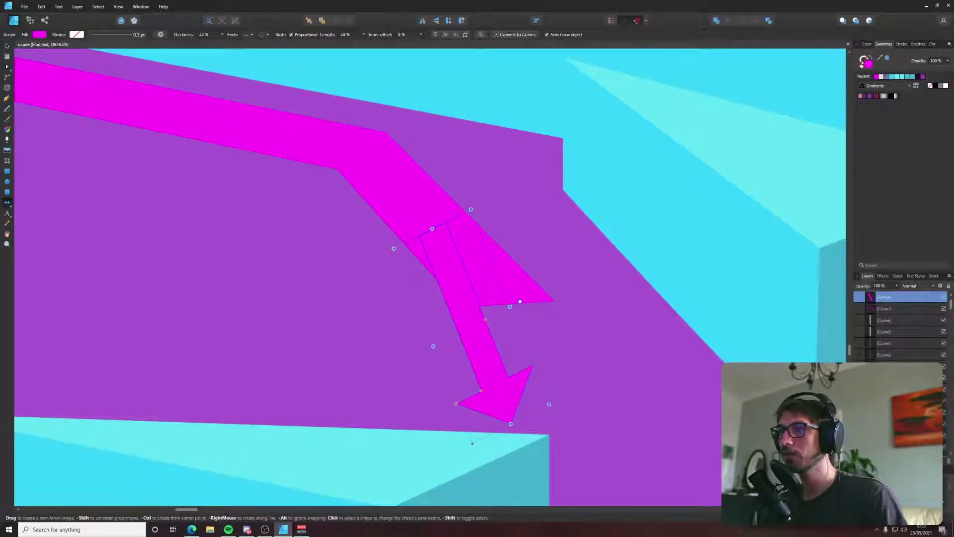
{"action": "left_click_drag", "start_coordinate": [512, 306], "coordinate": [597, 268]}
{"action": "left_click_drag", "start_coordinate": [474, 211], "coordinate": [522, 347]}
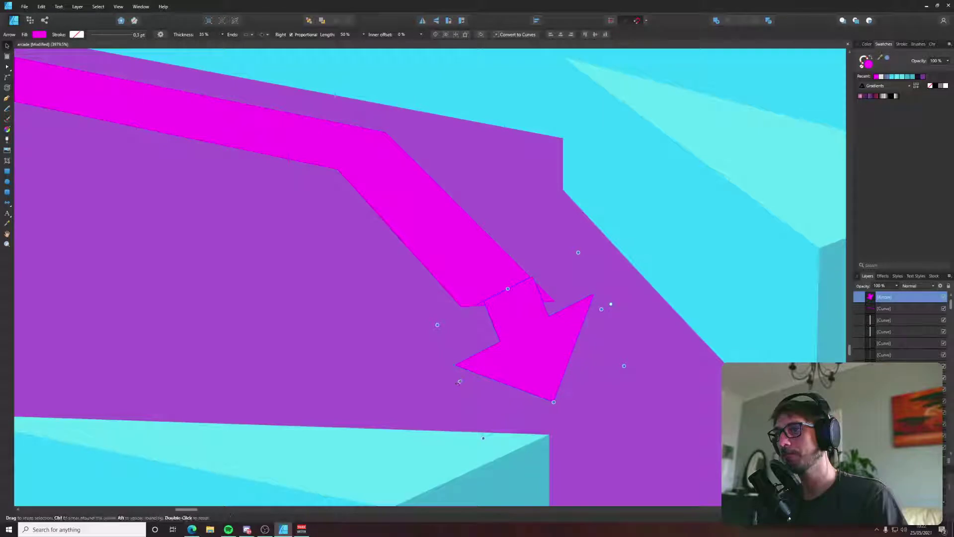
{"action": "left_click_drag", "start_coordinate": [458, 381], "coordinate": [429, 335]}
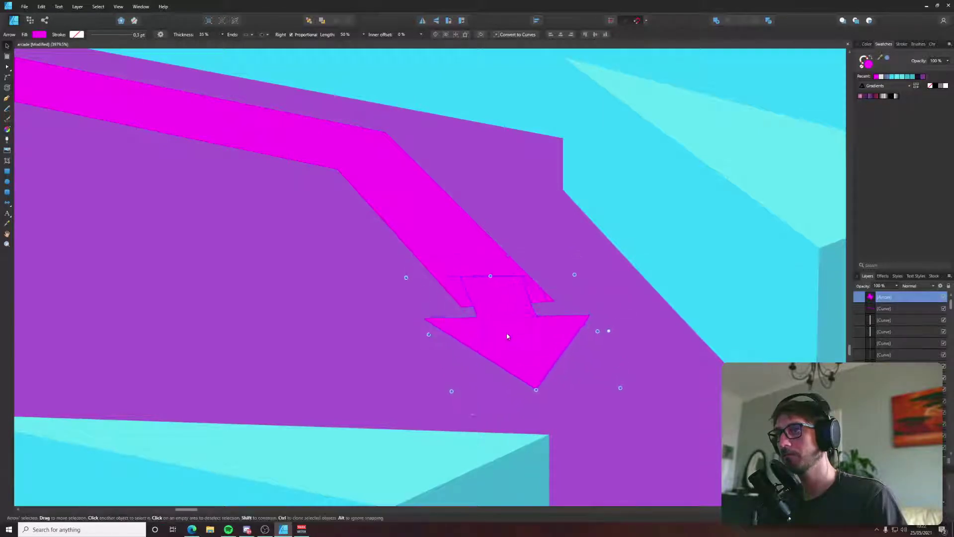
{"action": "left_click_drag", "start_coordinate": [507, 336], "coordinate": [503, 317]}
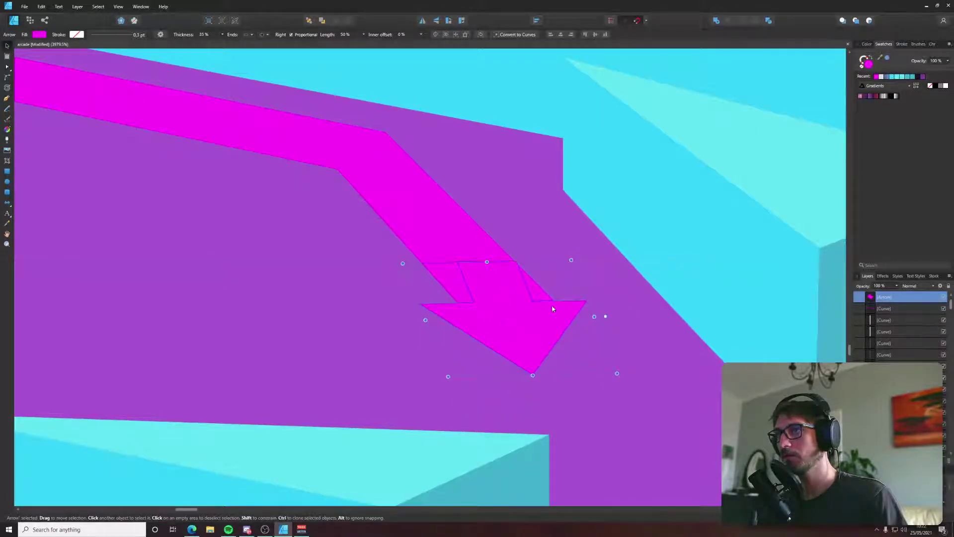
{"action": "left_click", "coordinate": [622, 298]}
{"action": "scroll", "coordinate": [622, 298], "scroll_direction": "down", "scroll_amount": 5}
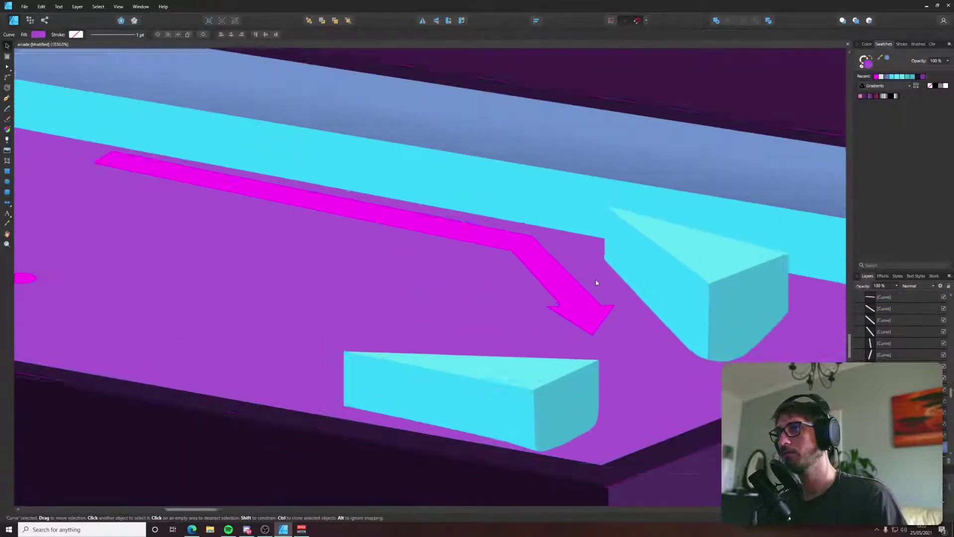
{"action": "scroll", "coordinate": [597, 282], "scroll_direction": "up", "scroll_amount": 5}
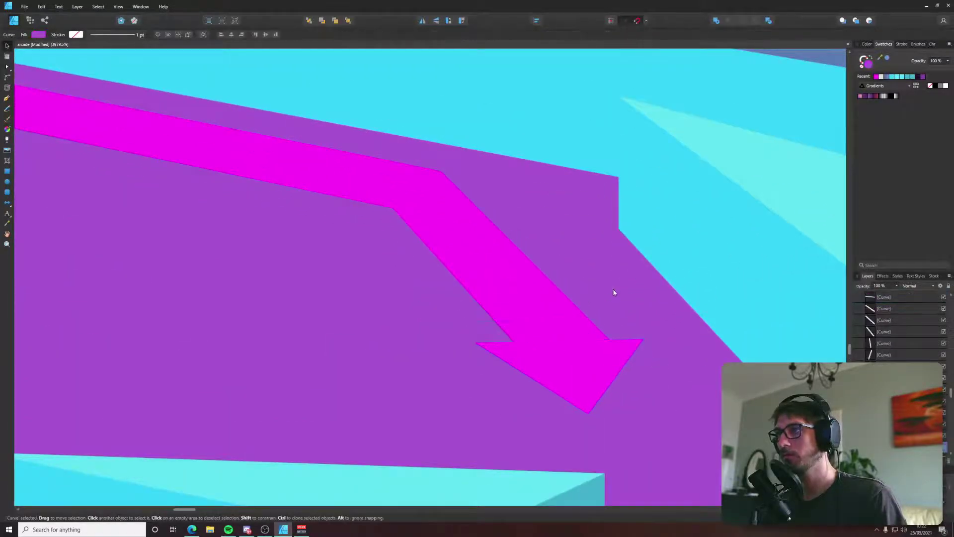
{"action": "scroll", "coordinate": [614, 293], "scroll_direction": "down", "scroll_amount": 10}
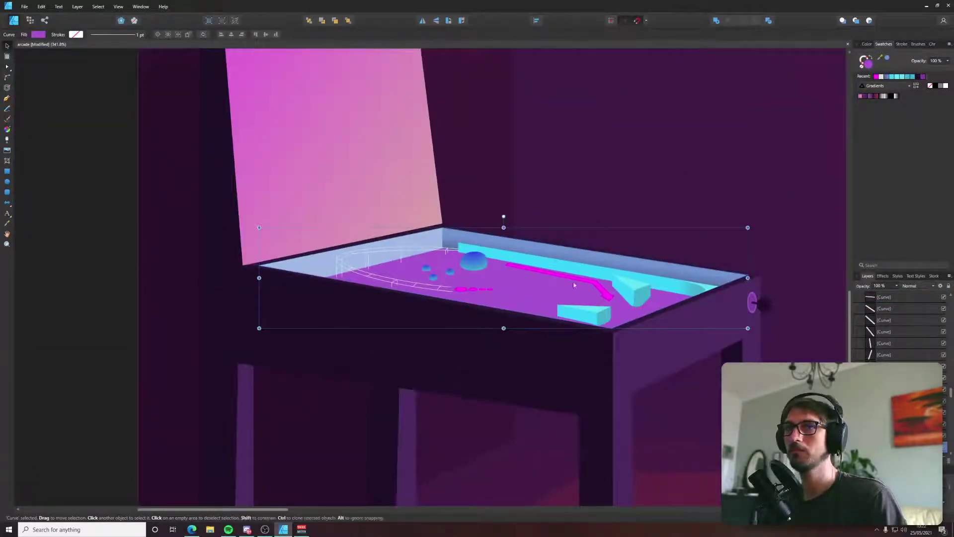
Round the corners at the magenta band's starting end near the large dome bumper with the Corner tool.
{"action": "scroll", "coordinate": [506, 273], "scroll_direction": "up", "scroll_amount": 8}
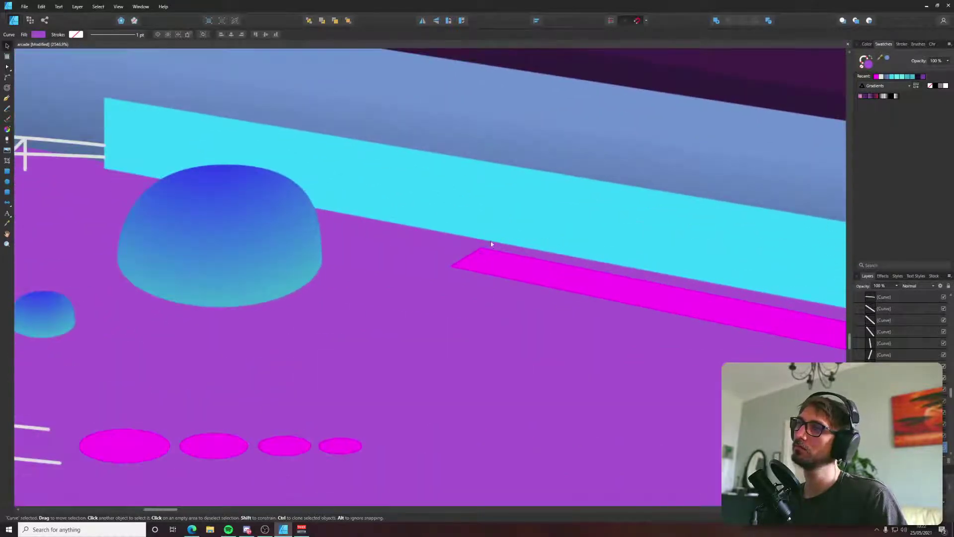
{"action": "left_click", "coordinate": [485, 259]}
{"action": "scroll", "coordinate": [467, 266], "scroll_direction": "down", "scroll_amount": 4}
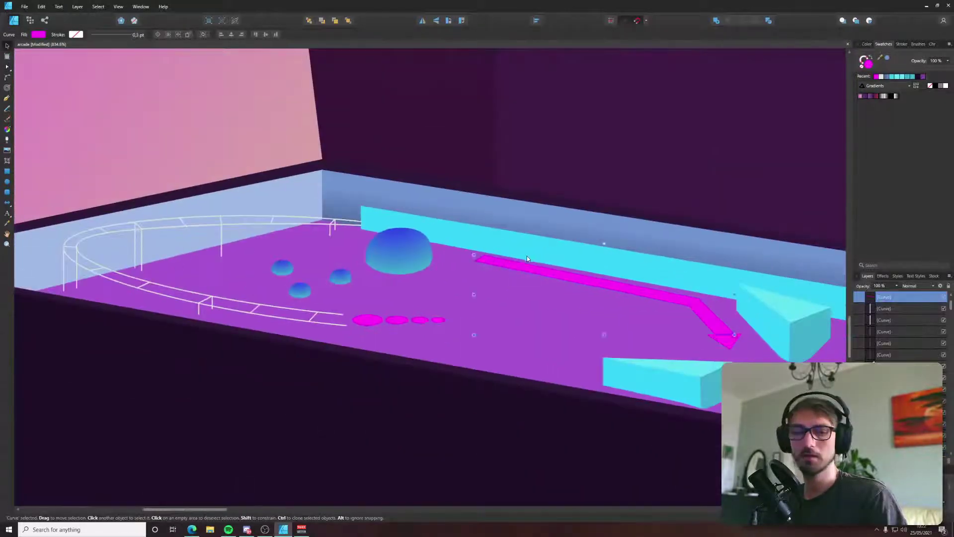
{"action": "scroll", "coordinate": [414, 272], "scroll_direction": "up", "scroll_amount": 5}
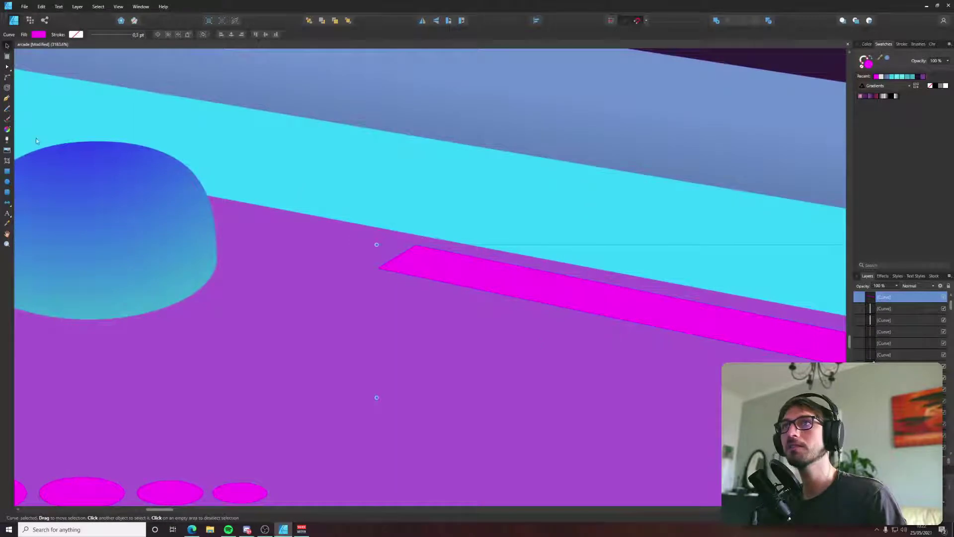
{"action": "left_click", "coordinate": [7, 89]}
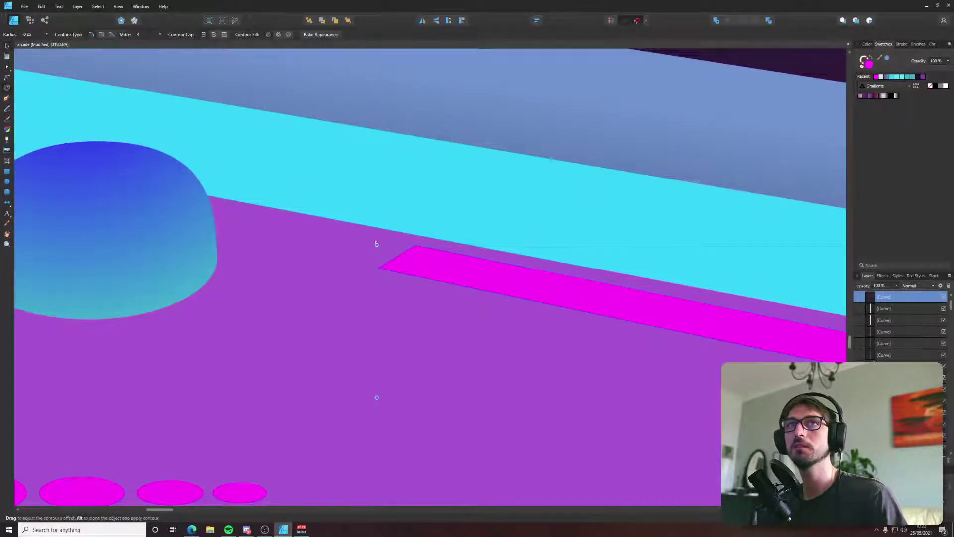
{"action": "key", "text": "a"}
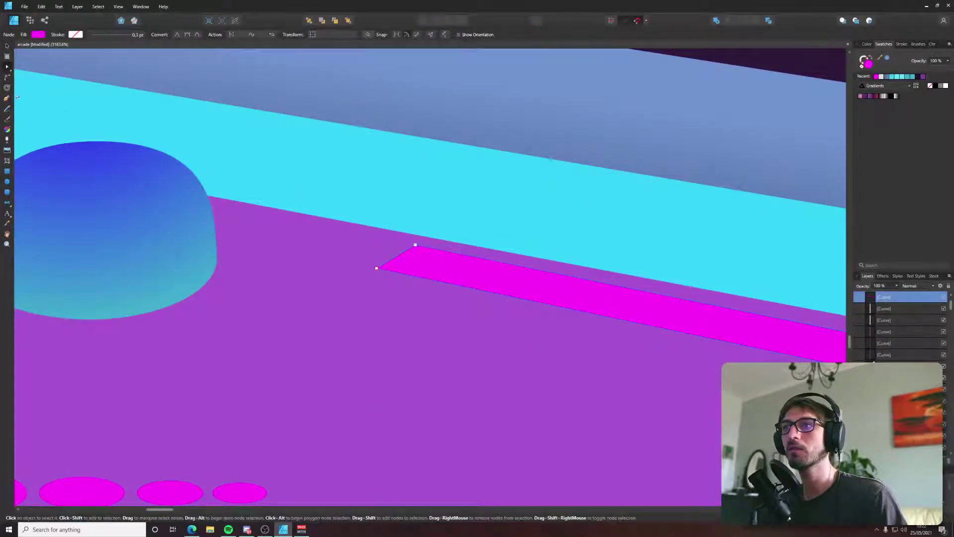
{"action": "left_click", "coordinate": [7, 77]}
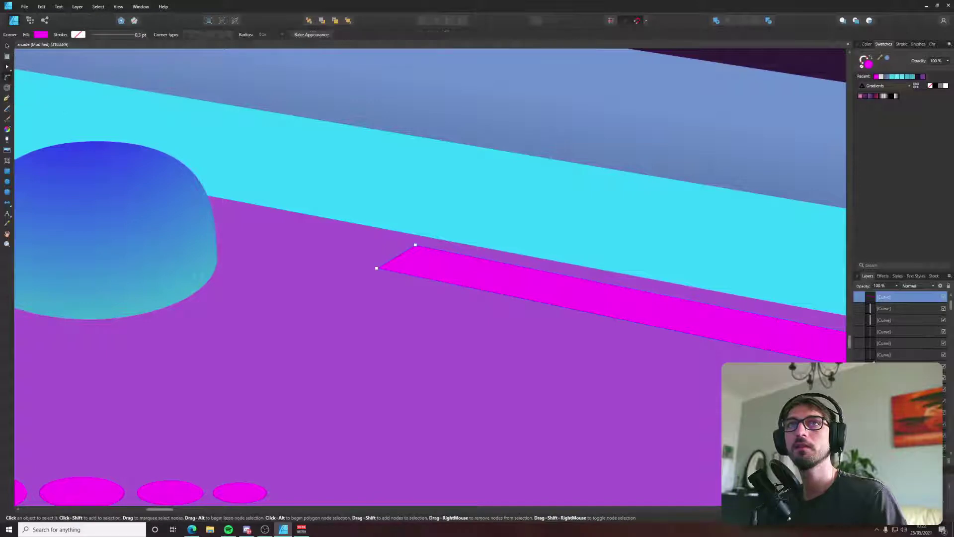
{"action": "left_click_drag", "start_coordinate": [376, 269], "coordinate": [422, 263]}
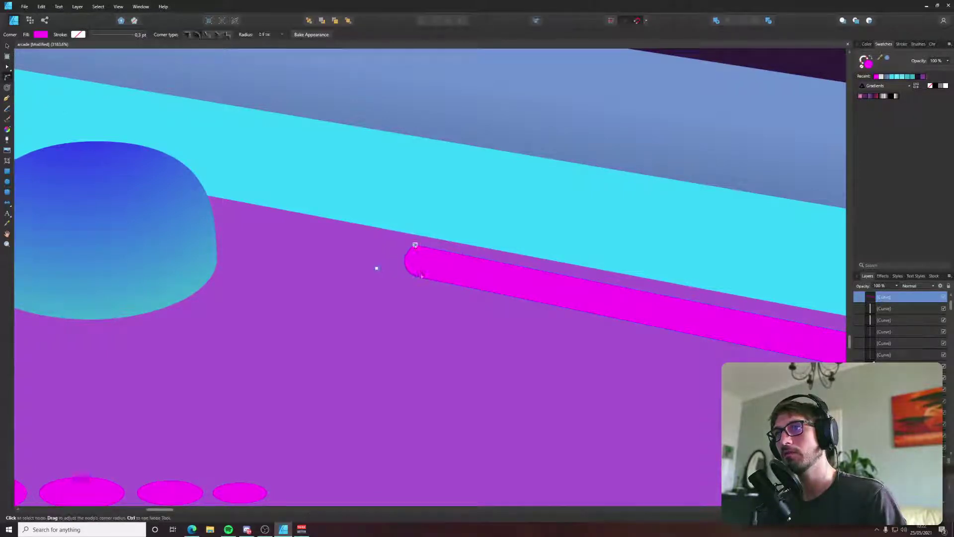
{"action": "scroll", "coordinate": [422, 276], "scroll_direction": "down", "scroll_amount": 10}
{"action": "left_click", "coordinate": [178, 275]}
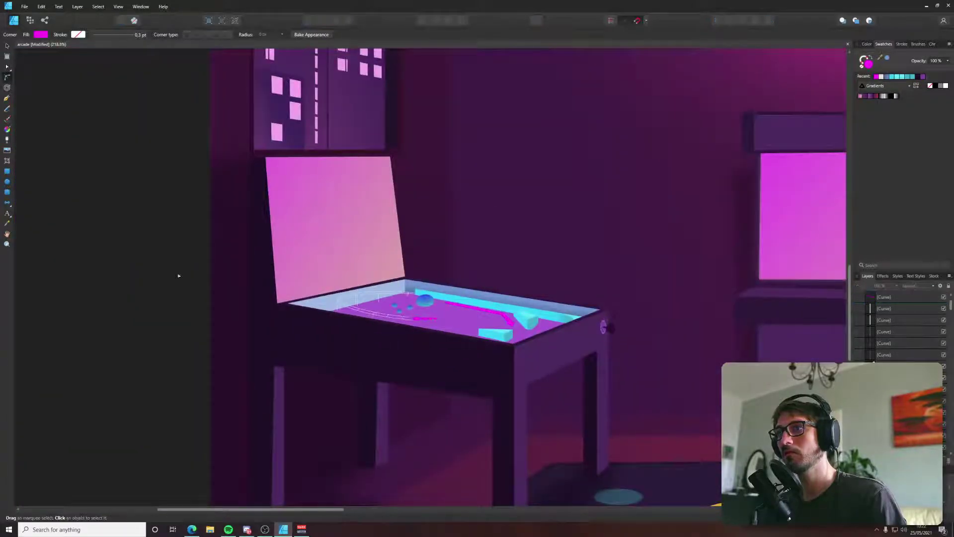
Give the playfield surface a linear gradient fill, changing its white starting stop to a vivid violet.
{"action": "scroll", "coordinate": [507, 308], "scroll_direction": "up", "scroll_amount": 4}
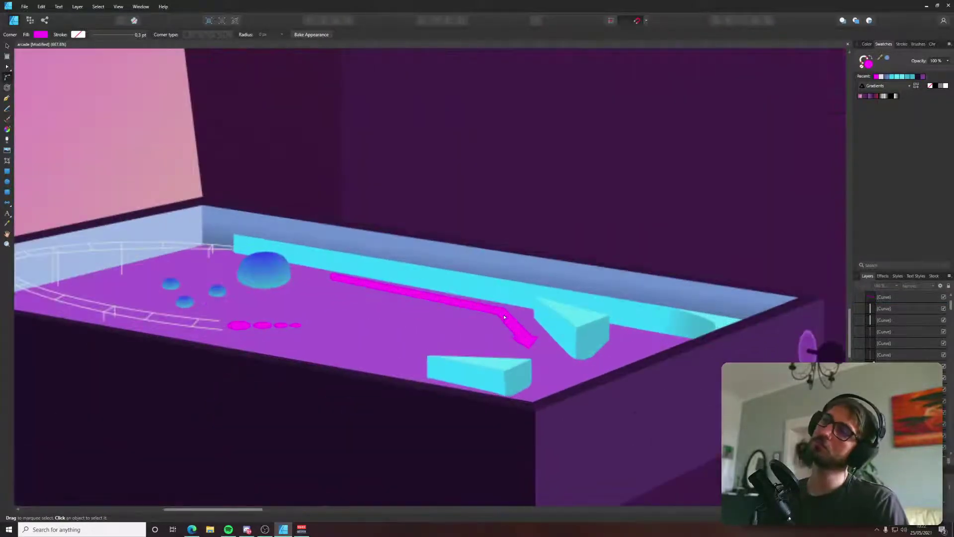
{"action": "left_click", "coordinate": [375, 300]}
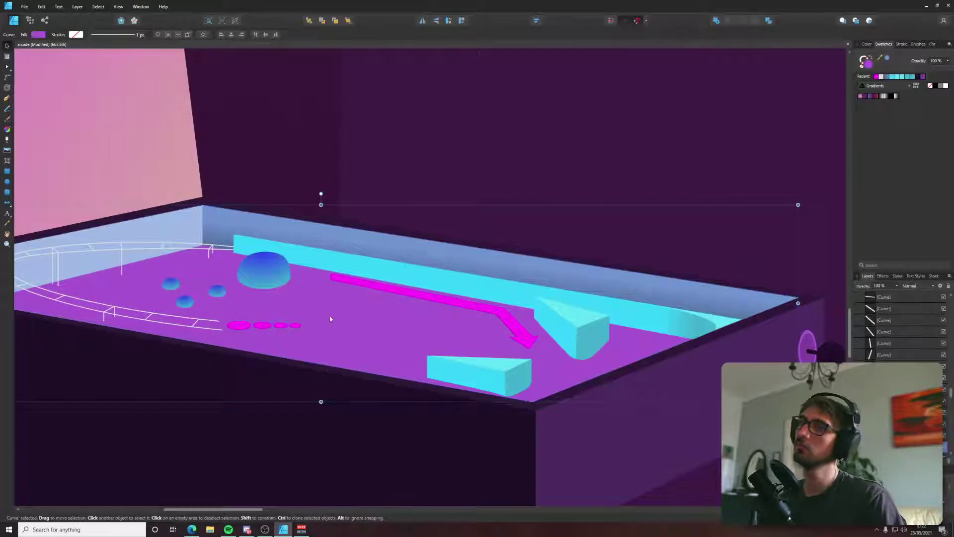
{"action": "left_click", "coordinate": [39, 34]}
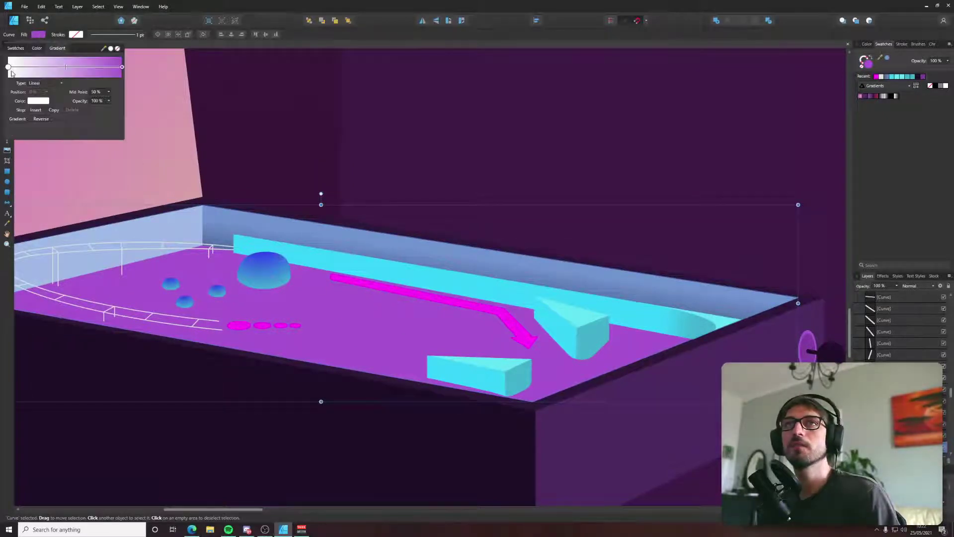
{"action": "left_click", "coordinate": [39, 101]}
{"action": "left_click_drag", "start_coordinate": [60, 130], "coordinate": [51, 128]}
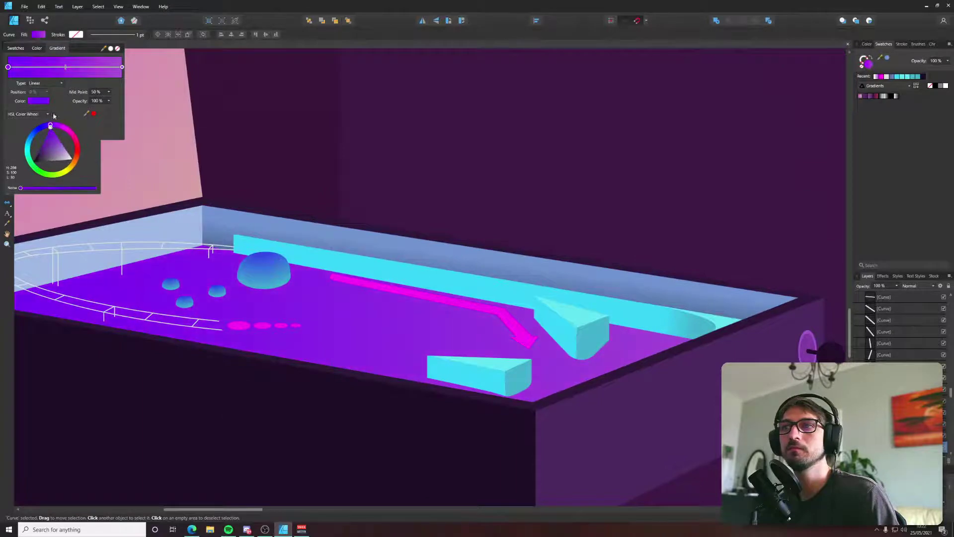
Redirect the playfield's gradient along the table's length, from violet at the backboard end to purple around mid-table, and deselect the surface.
{"action": "key", "text": "g"}
{"action": "left_click_drag", "start_coordinate": [176, 273], "coordinate": [416, 319]}
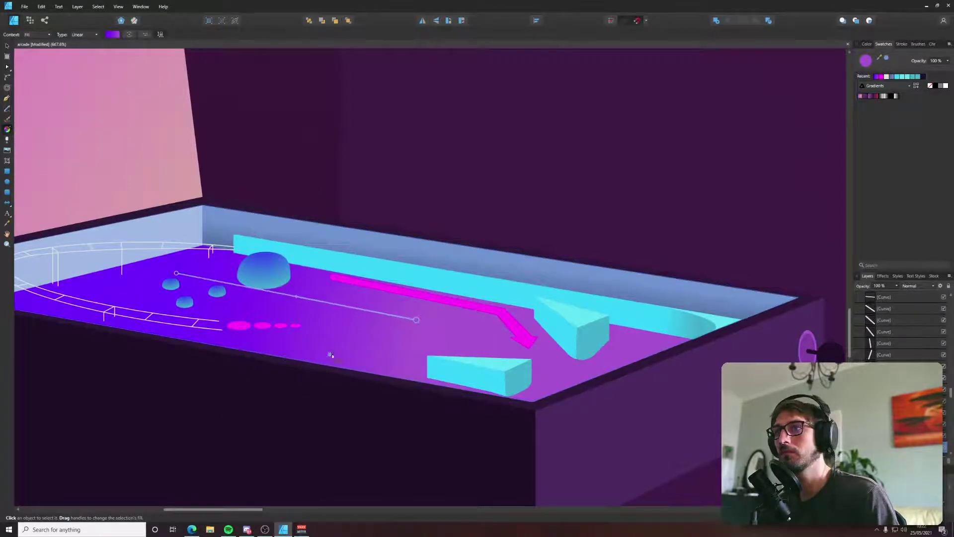
{"action": "left_click_drag", "start_coordinate": [330, 355], "coordinate": [344, 311]}
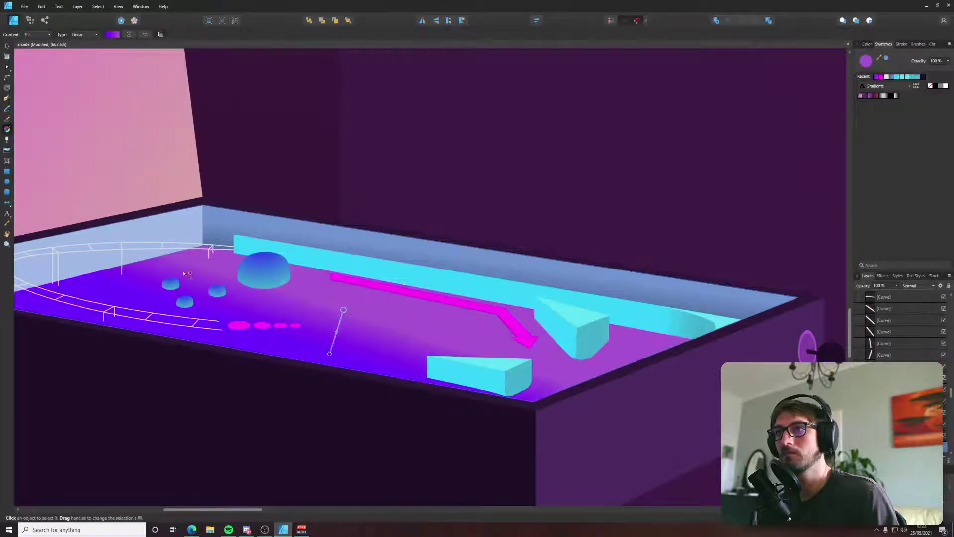
{"action": "left_click_drag", "start_coordinate": [138, 256], "coordinate": [419, 328]}
{"action": "key", "text": "v"}
{"action": "scroll", "coordinate": [419, 328], "scroll_direction": "down", "scroll_amount": 7}
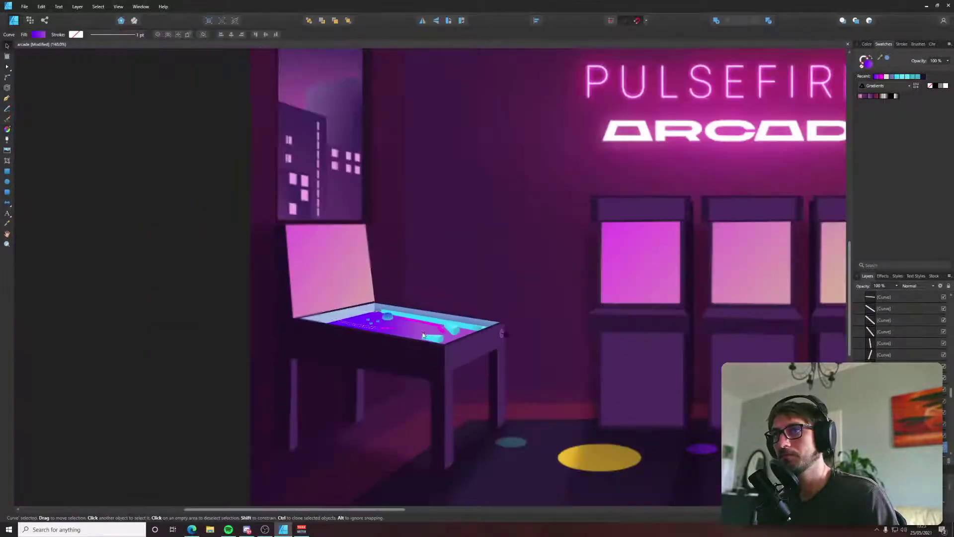
{"action": "left_click", "coordinate": [103, 273]}
{"action": "scroll", "coordinate": [268, 288], "scroll_direction": "down", "scroll_amount": 4}
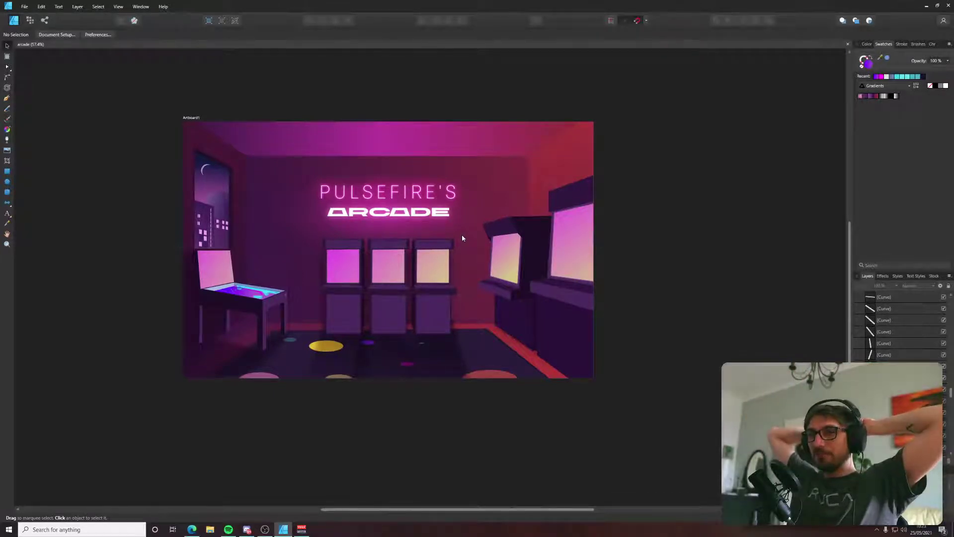
Round the upper corner of the cyan side wall's end behind the large dome bumper with the Corner tool.
{"action": "scroll", "coordinate": [255, 341], "scroll_direction": "up", "scroll_amount": 8}
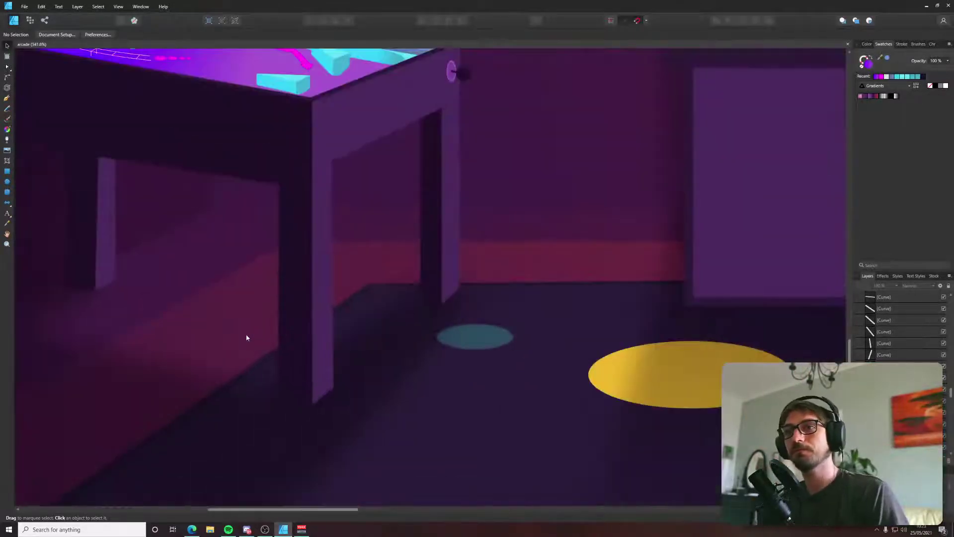
{"action": "scroll", "coordinate": [236, 345], "scroll_direction": "up", "scroll_amount": 3}
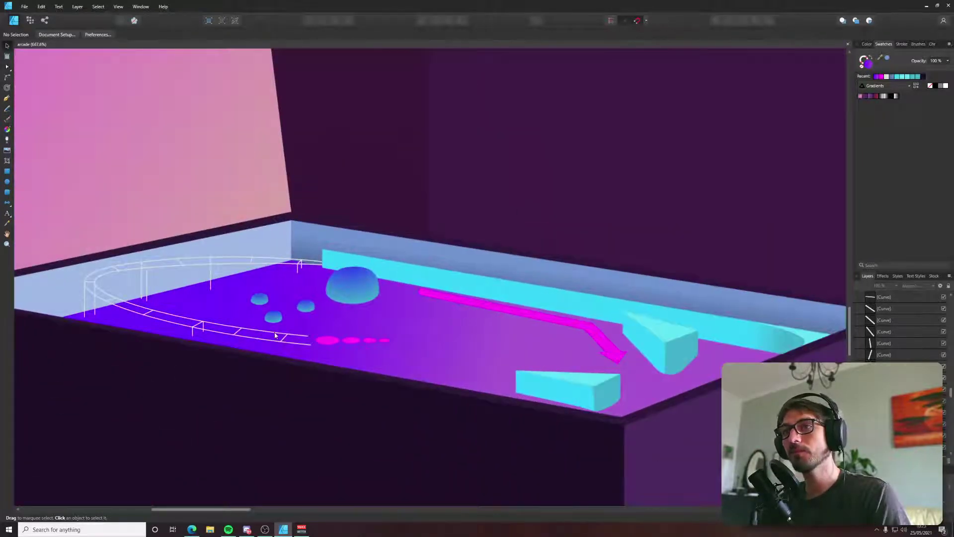
{"action": "key", "text": "p"}
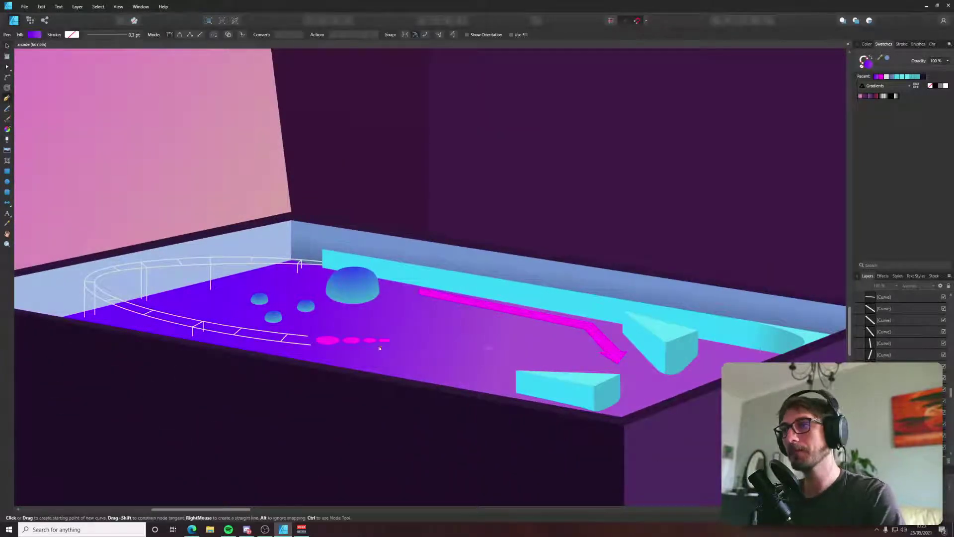
{"action": "scroll", "coordinate": [578, 319], "scroll_direction": "right", "scroll_amount": 3}
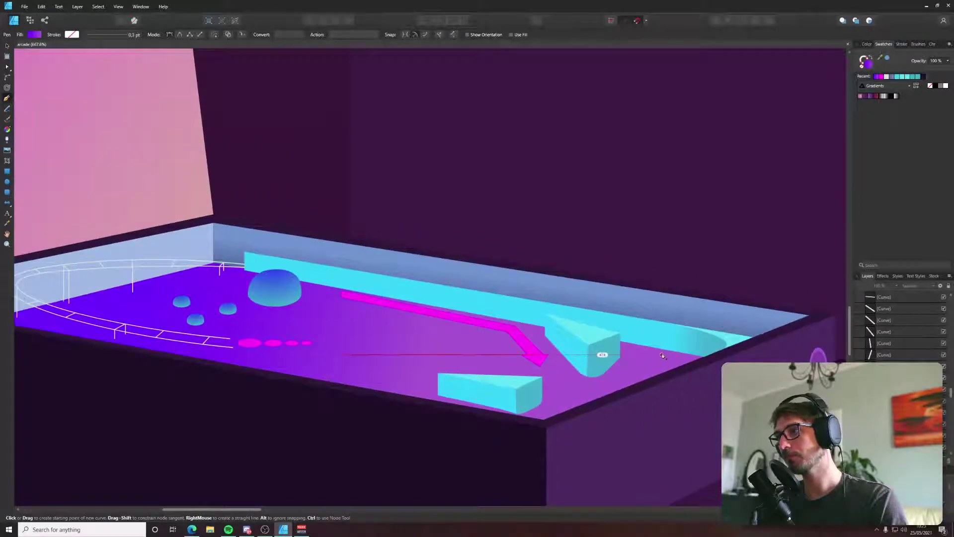
{"action": "scroll", "coordinate": [250, 257], "scroll_direction": "up", "scroll_amount": 4}
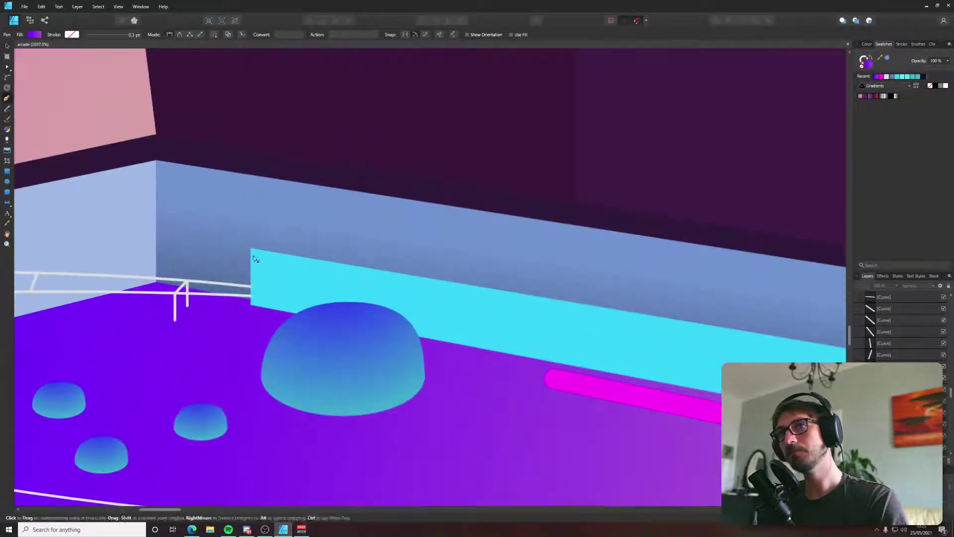
{"action": "key", "text": "a"}
{"action": "left_click", "coordinate": [252, 252]}
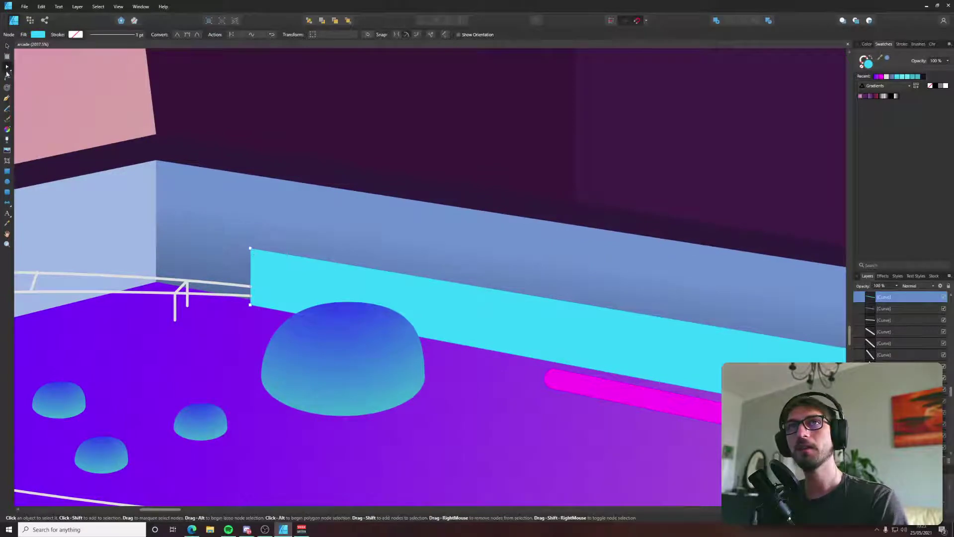
{"action": "left_click", "coordinate": [7, 77]}
{"action": "left_click_drag", "start_coordinate": [250, 248], "coordinate": [267, 269]}
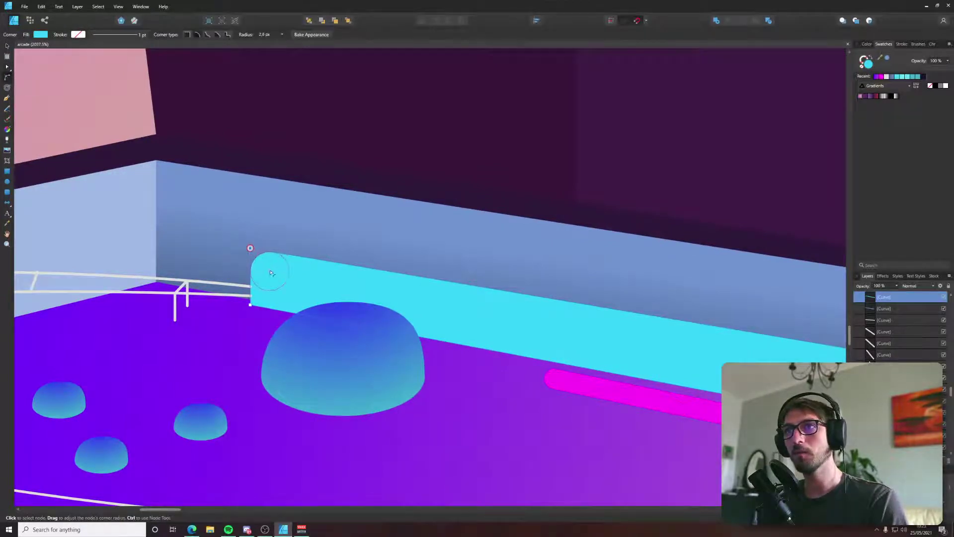
Draw a small flat ellipse on the light blue inner wall beside the white rail's outer bend and give it the recent blue fill.
{"action": "scroll", "coordinate": [270, 273], "scroll_direction": "down", "scroll_amount": 6}
{"action": "left_click", "coordinate": [162, 189]}
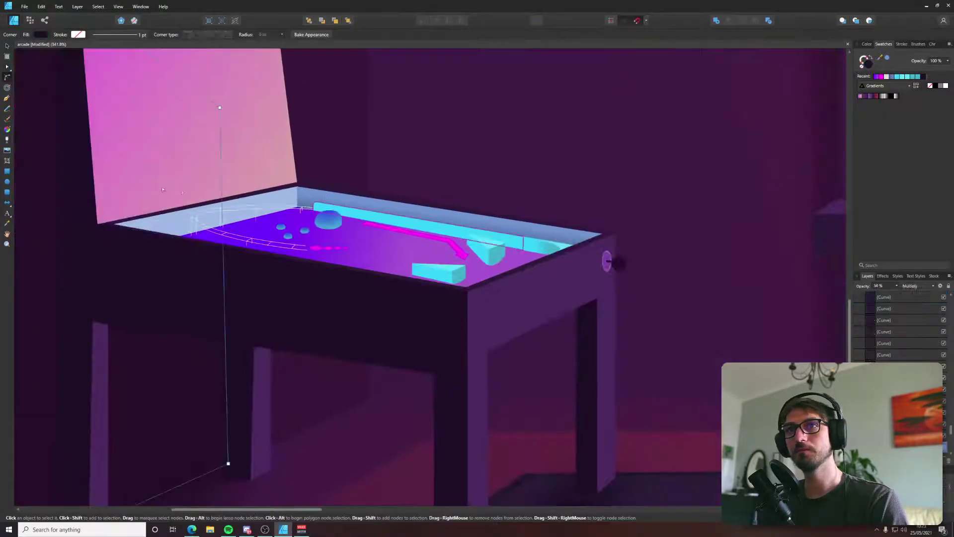
{"action": "left_click_drag", "start_coordinate": [162, 190], "coordinate": [366, 324]}
{"action": "key", "text": "p"}
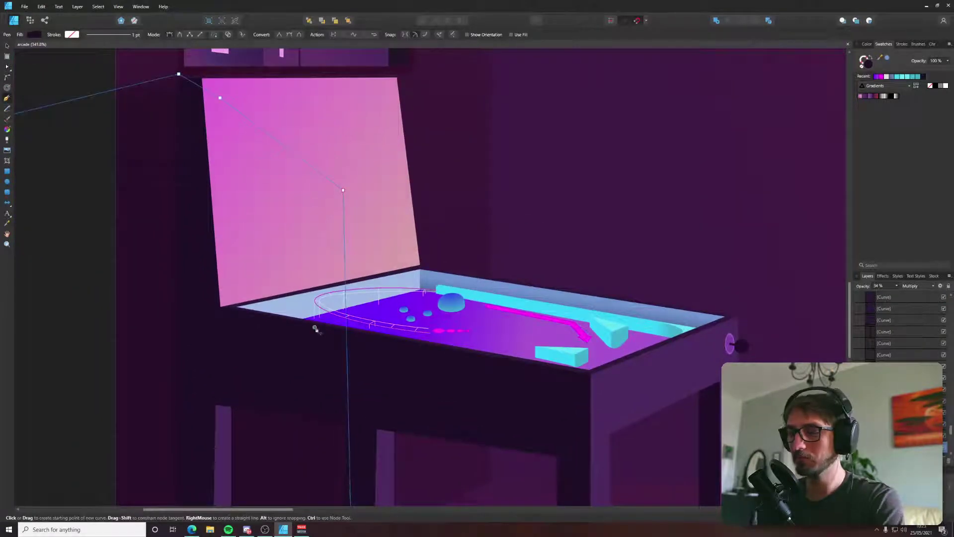
{"action": "scroll", "coordinate": [331, 320], "scroll_direction": "up", "scroll_amount": 4}
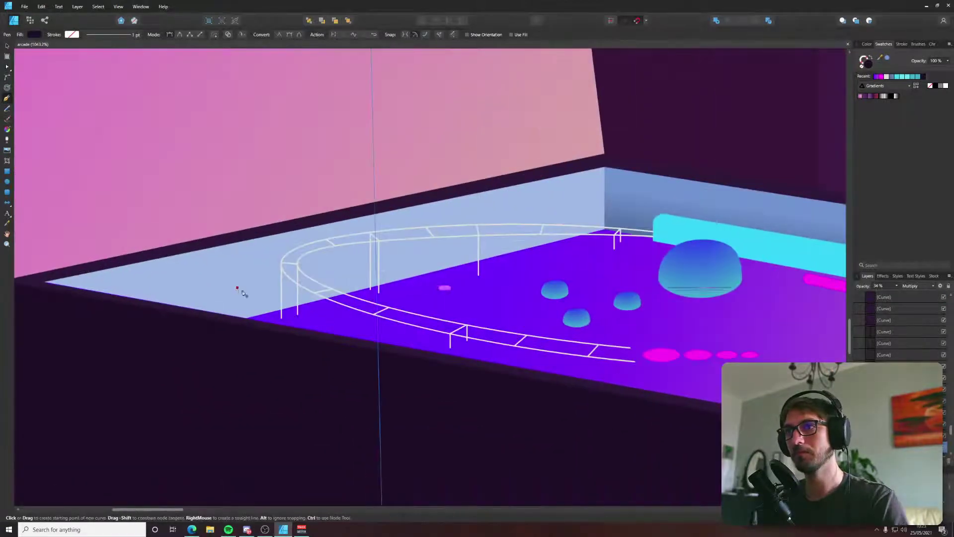
{"action": "left_click", "coordinate": [7, 181]}
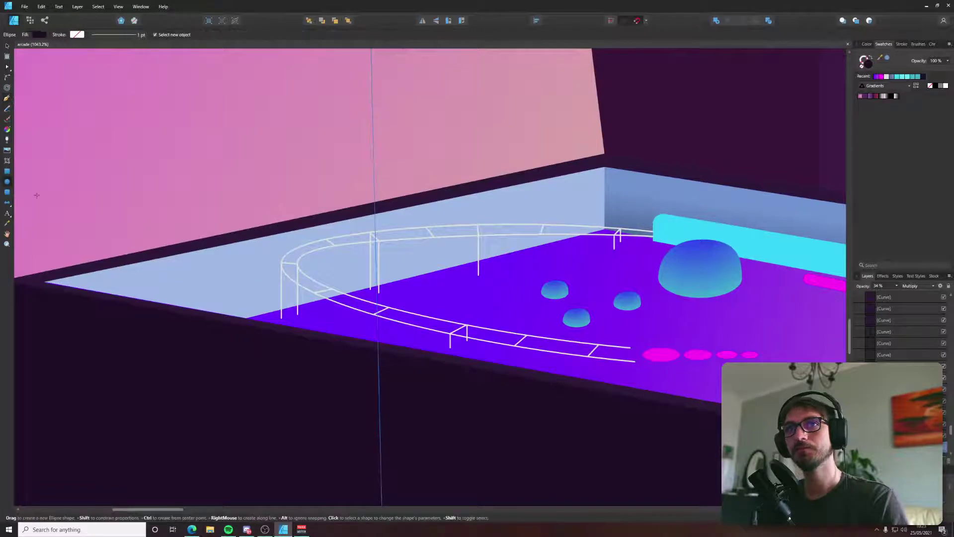
{"action": "left_click_drag", "start_coordinate": [215, 287], "coordinate": [273, 308]}
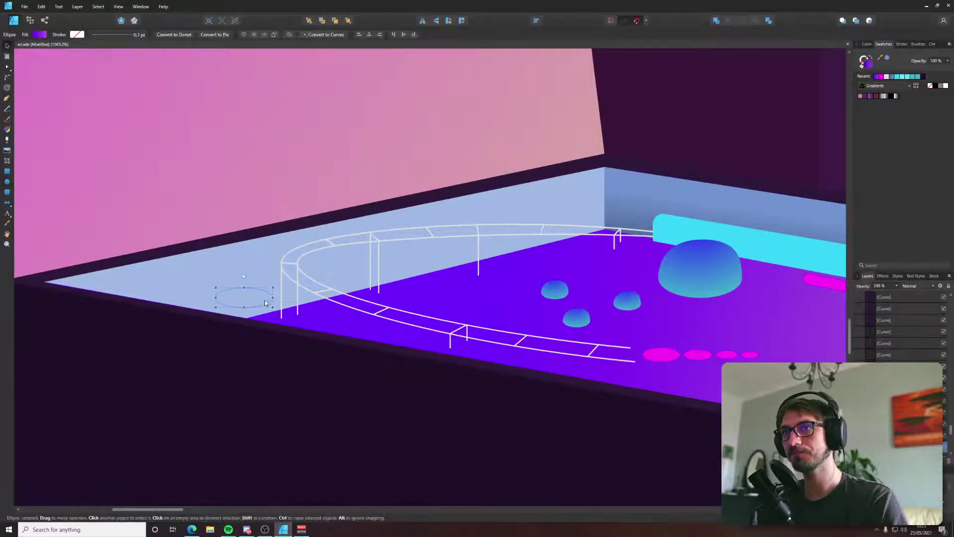
{"action": "left_click", "coordinate": [894, 77]}
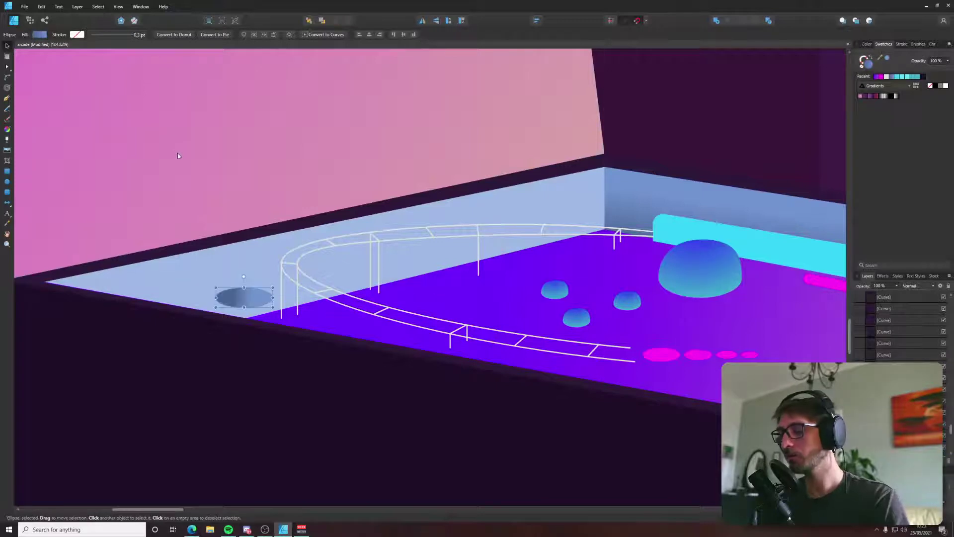
Save the large dome's blue-teal gradient as a swatch, apply it to the flat ellipse, and angle it diagonally downward across the shape.
{"action": "key", "text": "m"}
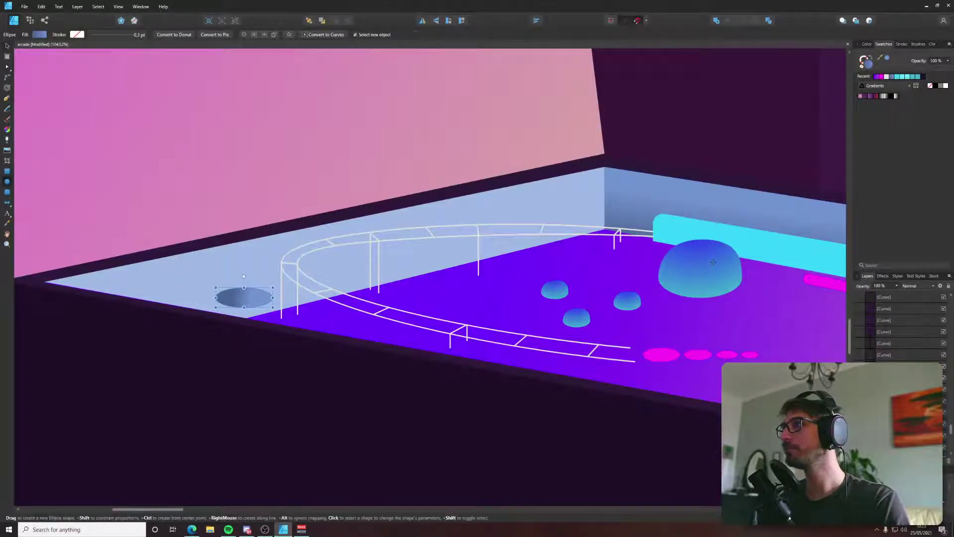
{"action": "key", "text": "v"}
{"action": "left_click", "coordinate": [708, 261]}
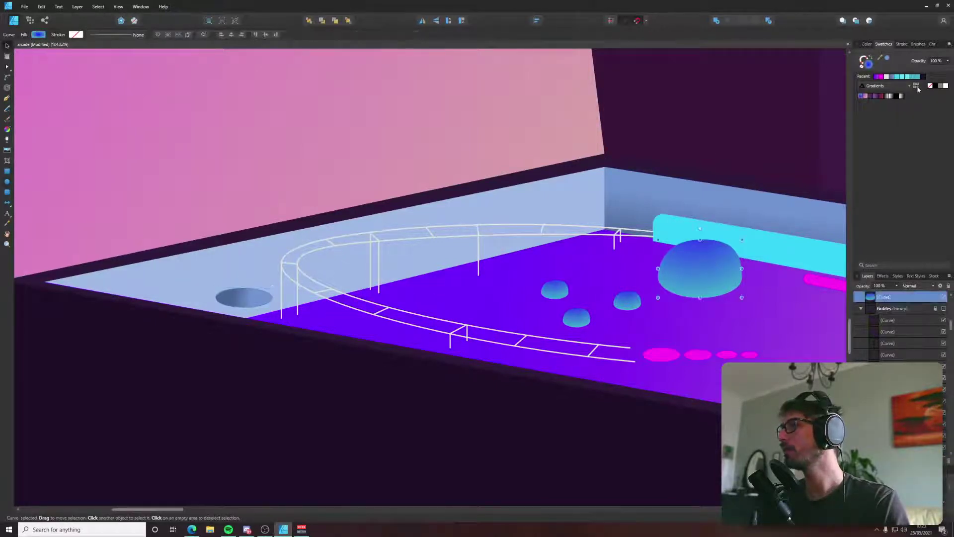
{"action": "left_click", "coordinate": [243, 298]}
{"action": "left_click", "coordinate": [866, 98]}
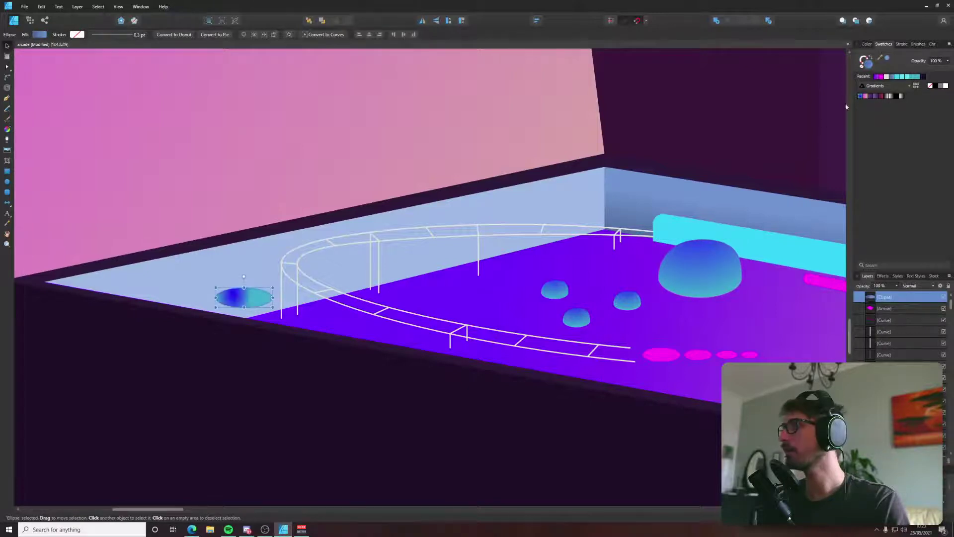
{"action": "key", "text": "g"}
{"action": "left_click_drag", "start_coordinate": [232, 278], "coordinate": [247, 308]}
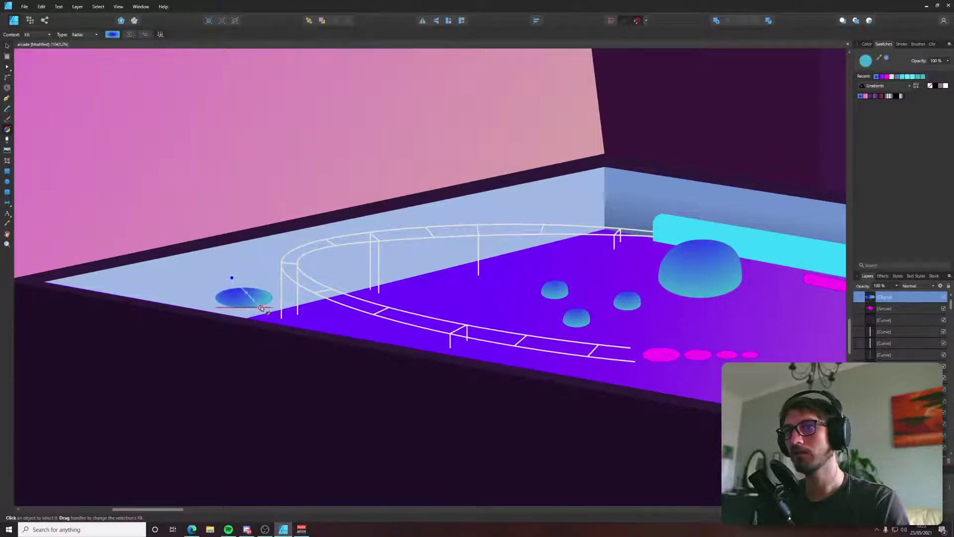
{"action": "key", "text": "v"}
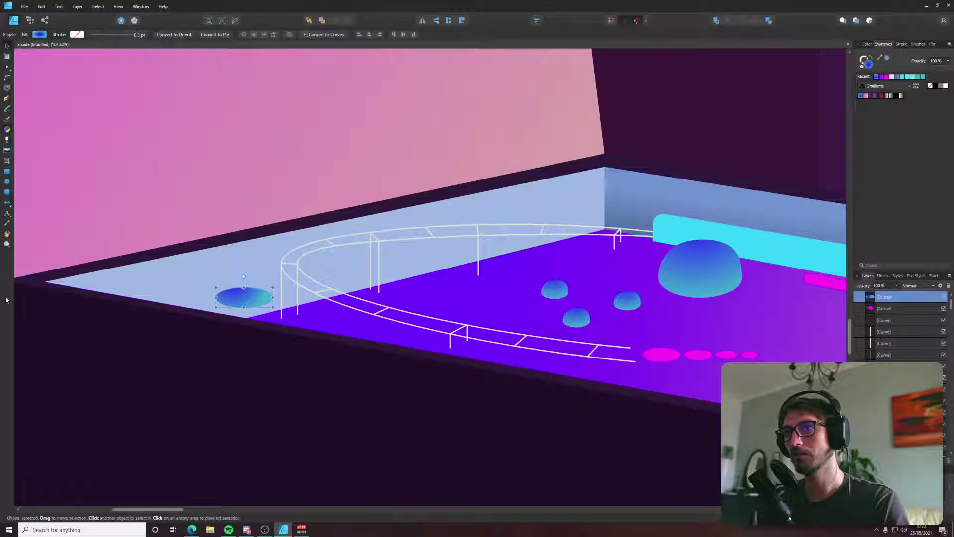
Draw an open, straight-sided stem with the Pen tool, running down from the middle of the ellipse past the wall.
{"action": "left_click", "coordinate": [263, 317]}
{"action": "key", "text": "p"}
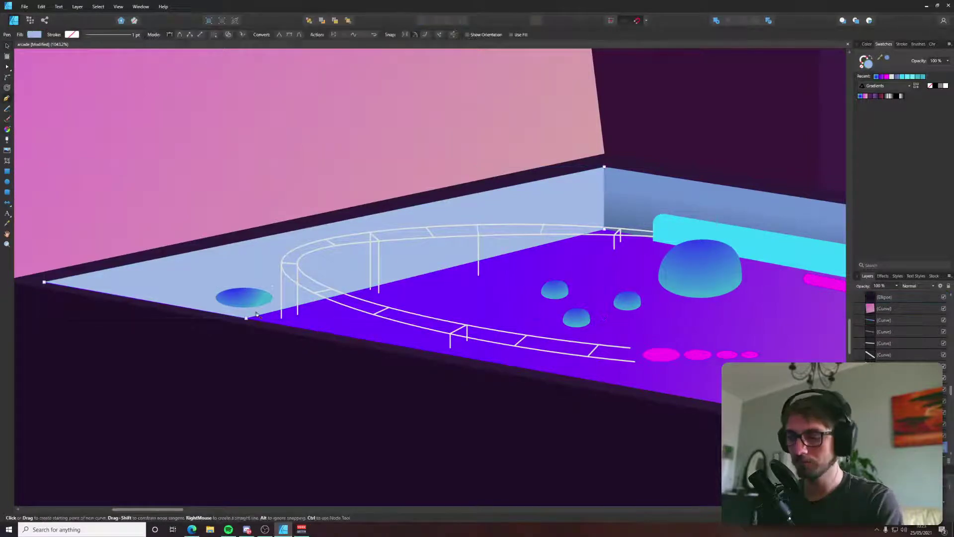
{"action": "scroll", "coordinate": [258, 313], "scroll_direction": "up", "scroll_amount": 3}
{"action": "left_click_drag", "start_coordinate": [208, 279], "coordinate": [208, 375]}
{"action": "left_click_drag", "start_coordinate": [208, 376], "coordinate": [255, 380]}
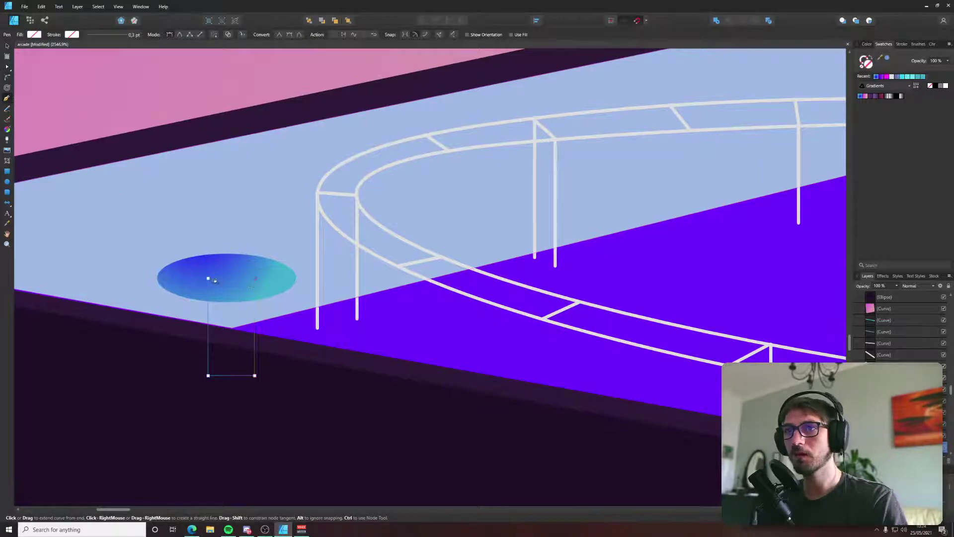
Shorten the stem by raising its two lower nodes to the slanted edge where the wall meets the cabinet.
{"action": "key", "text": "v"}
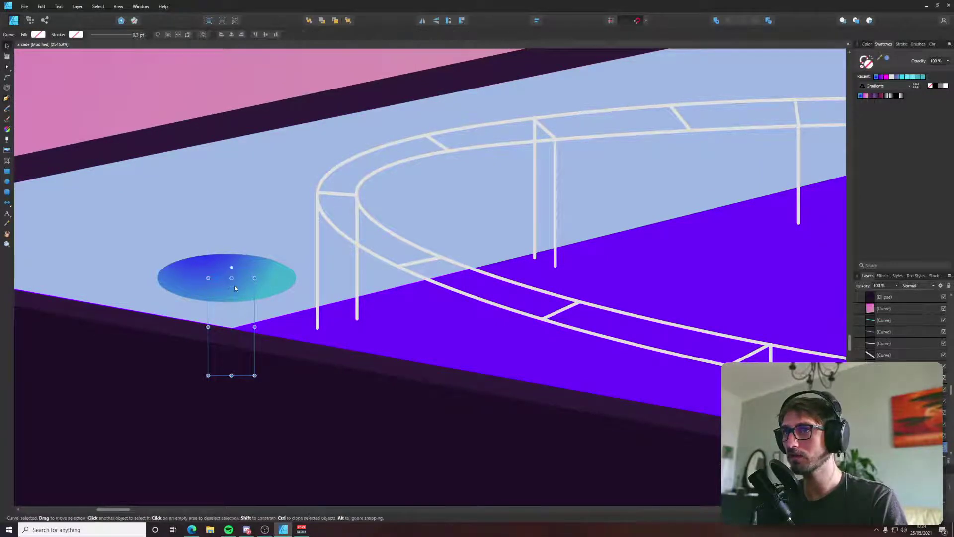
{"action": "left_click_drag", "start_coordinate": [234, 285], "coordinate": [256, 301]}
{"action": "left_click", "coordinate": [251, 333]}
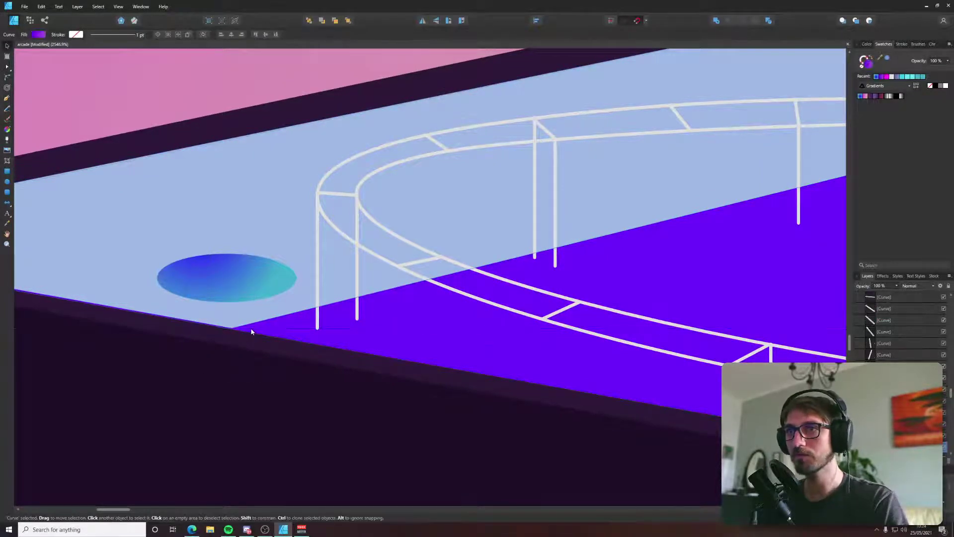
{"action": "key", "text": "a"}
{"action": "left_click_drag", "start_coordinate": [207, 376], "coordinate": [213, 354]}
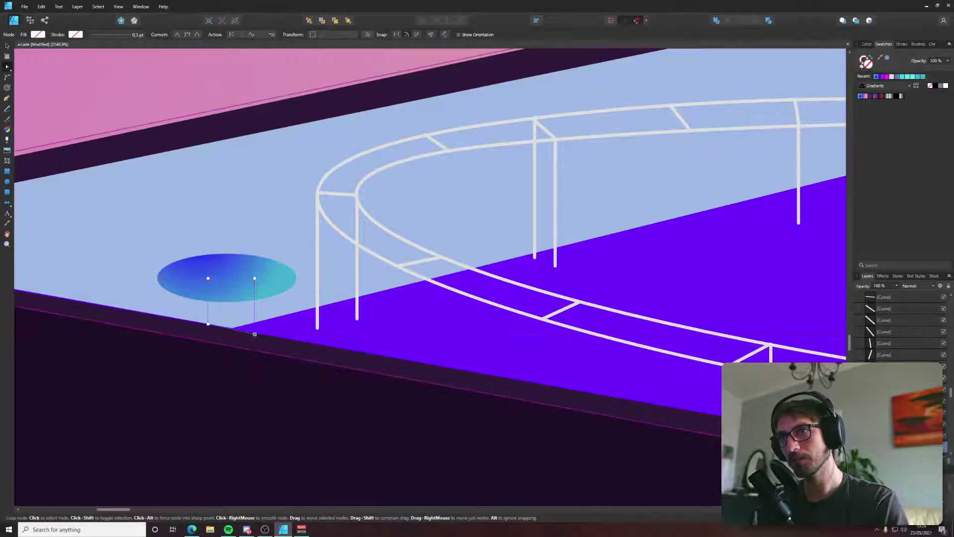
Fill the stem with the purple-to-pink linear gradient and bring it in front of the wall.
{"action": "left_click", "coordinate": [880, 77]}
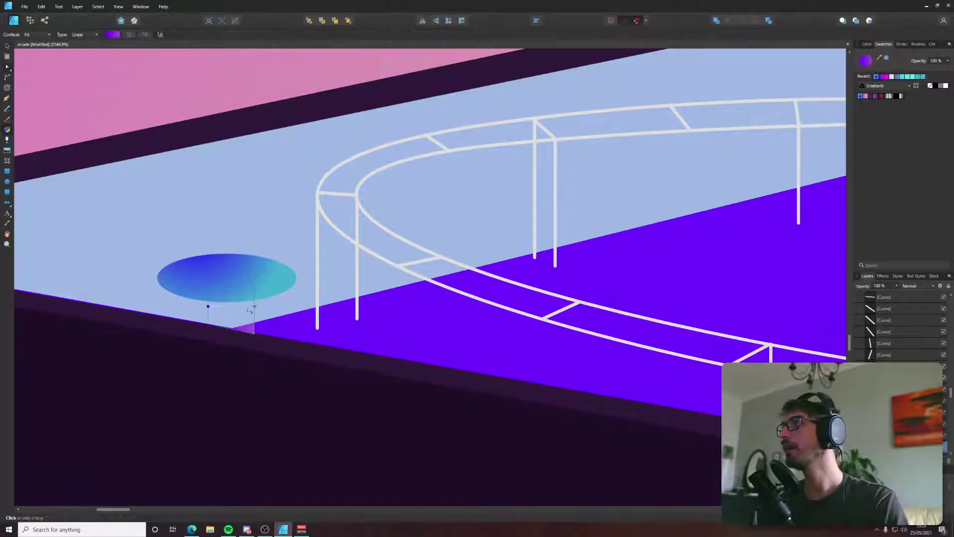
{"action": "key", "text": "g"}
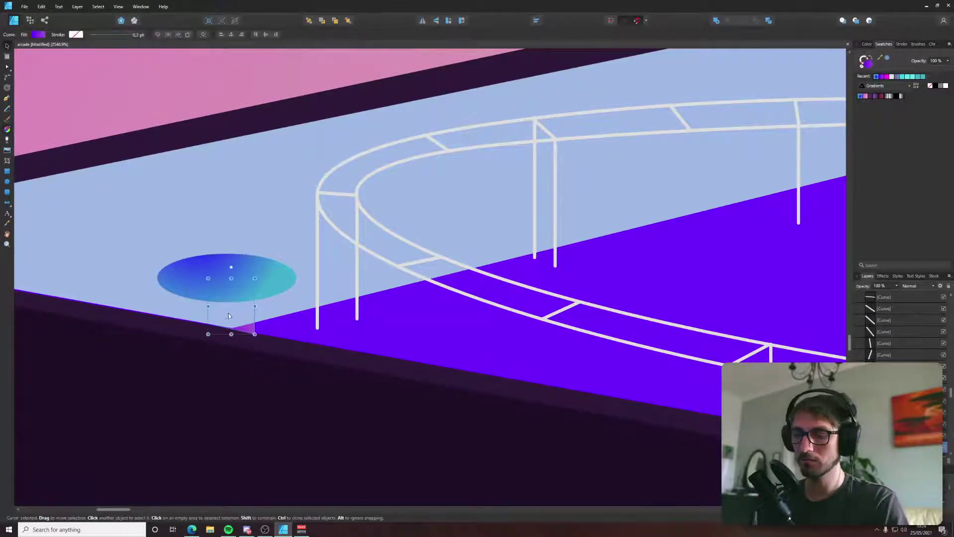
{"action": "key", "text": "v"}
{"action": "left_click", "coordinate": [234, 314]}
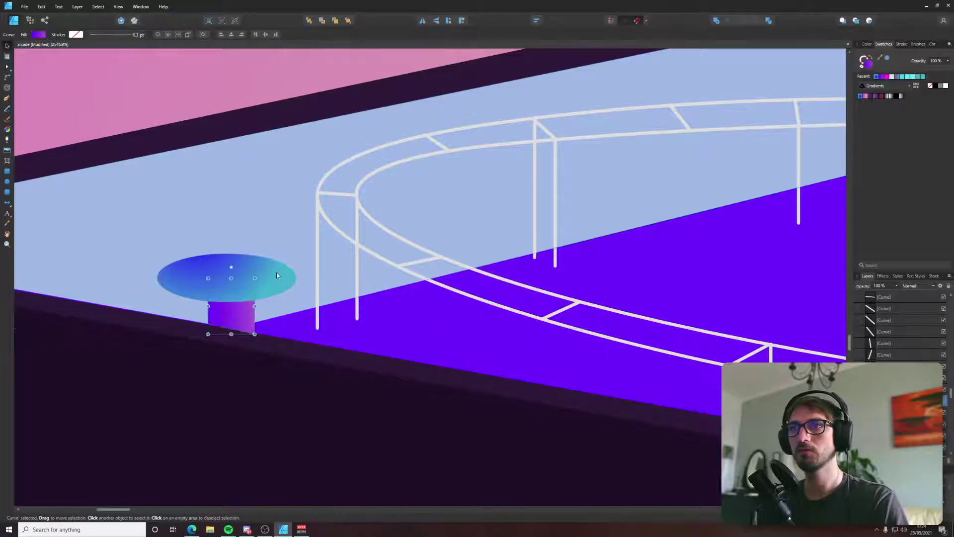
Duplicate the cap ellipse slightly lower and put the copy behind the original to give the cap thickness.
{"action": "left_click", "coordinate": [257, 290]}
{"action": "left_click_drag", "start_coordinate": [258, 290], "coordinate": [259, 305]}
{"action": "key", "text": "ctrl+j"}
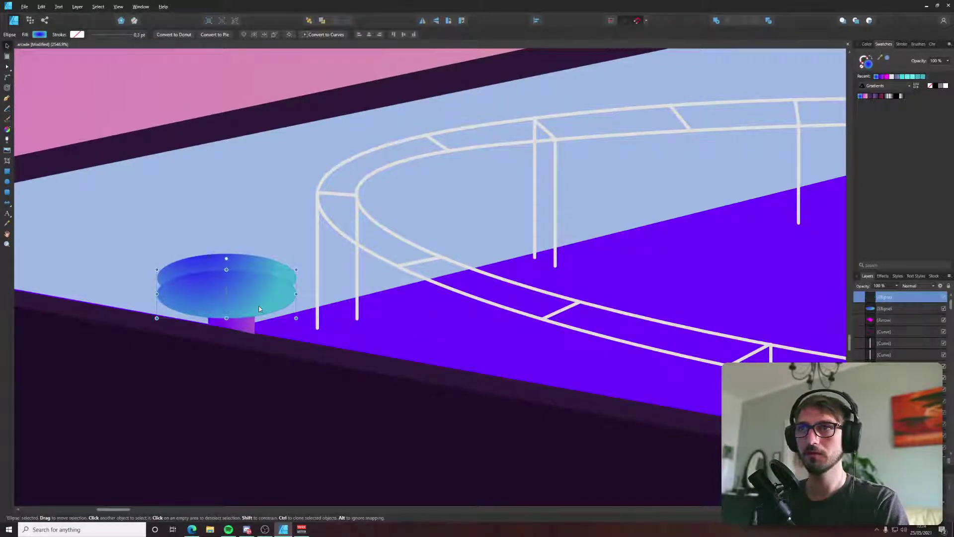
{"action": "scroll", "coordinate": [258, 306], "scroll_direction": "down", "scroll_amount": 5}
{"action": "scroll", "coordinate": [251, 309], "scroll_direction": "down", "scroll_amount": 3}
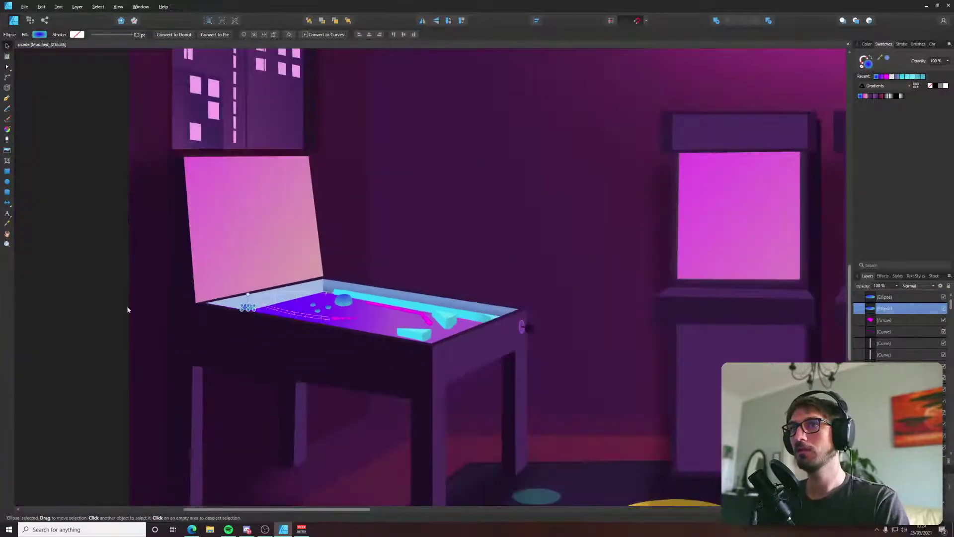
{"action": "key", "text": "ctrl+d"}
{"action": "scroll", "coordinate": [348, 328], "scroll_direction": "up", "scroll_amount": 6}
Select the stem with both cap ellipses and place two copies of the bumper on the purple playfield inside the rail loop.
{"action": "left_click", "coordinate": [362, 340]}
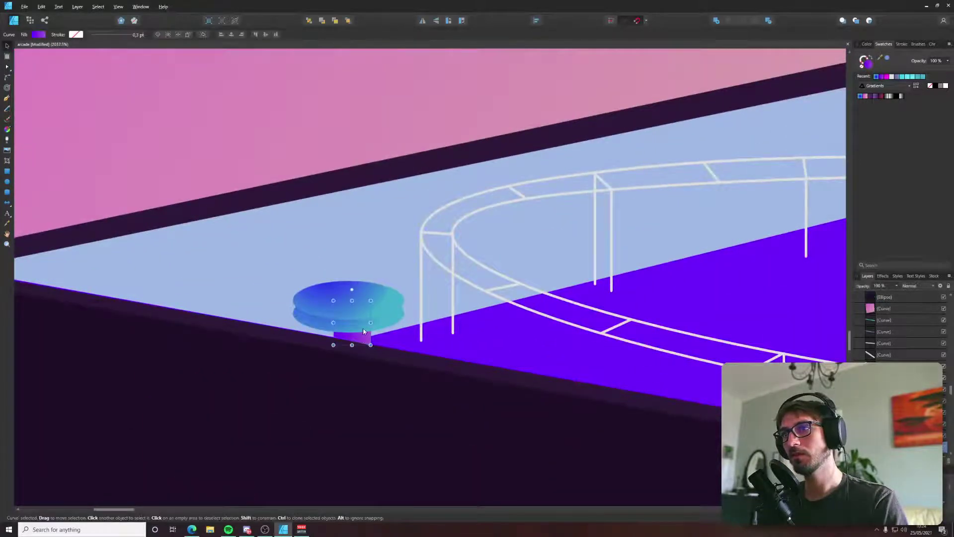
{"action": "left_click", "coordinate": [348, 323], "text": "shift"}
{"action": "scroll", "coordinate": [348, 328], "scroll_direction": "down", "scroll_amount": 4}
{"action": "mouse_move", "coordinate": [242, 327]}
{"action": "left_mouse_down"}
{"action": "mouse_move", "coordinate": [374, 327]}
{"action": "mouse_move", "coordinate": [333, 346]}
{"action": "mouse_move", "coordinate": [482, 307]}
{"action": "mouse_move", "coordinate": [387, 331]}
{"action": "mouse_move", "coordinate": [617, 242]}
{"action": "left_mouse_up"}
{"action": "scroll", "coordinate": [387, 331], "scroll_direction": "up", "scroll_amount": 5}
{"action": "scroll", "coordinate": [765, 231], "scroll_direction": "up", "scroll_amount": 3}
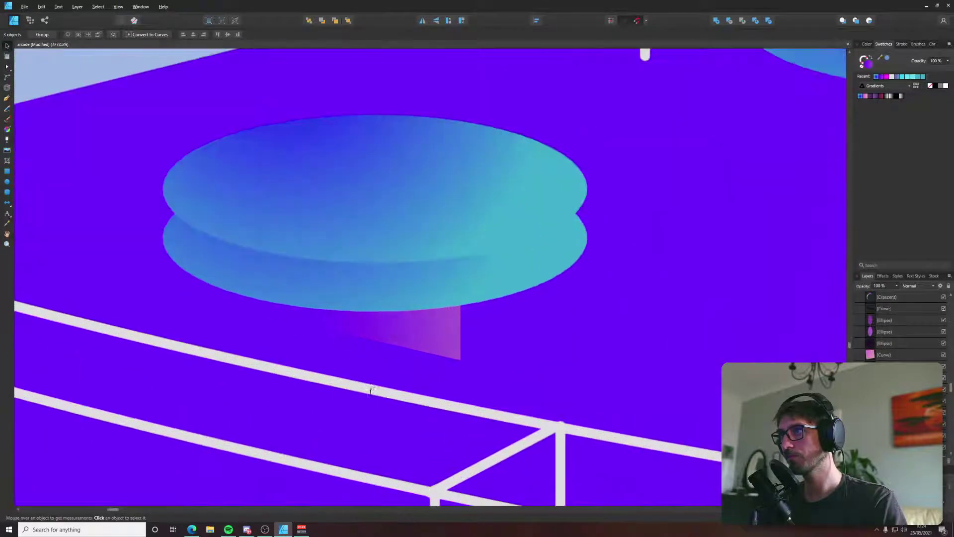
Curve the bottom of the front bumper copy's stem into a rounded base and readjust its horizontal purple-to-pink gradient.
{"action": "key", "text": "a"}
{"action": "left_click", "coordinate": [388, 331]}
{"action": "left_click_drag", "start_coordinate": [319, 346], "coordinate": [377, 389]}
{"action": "key", "text": "g"}
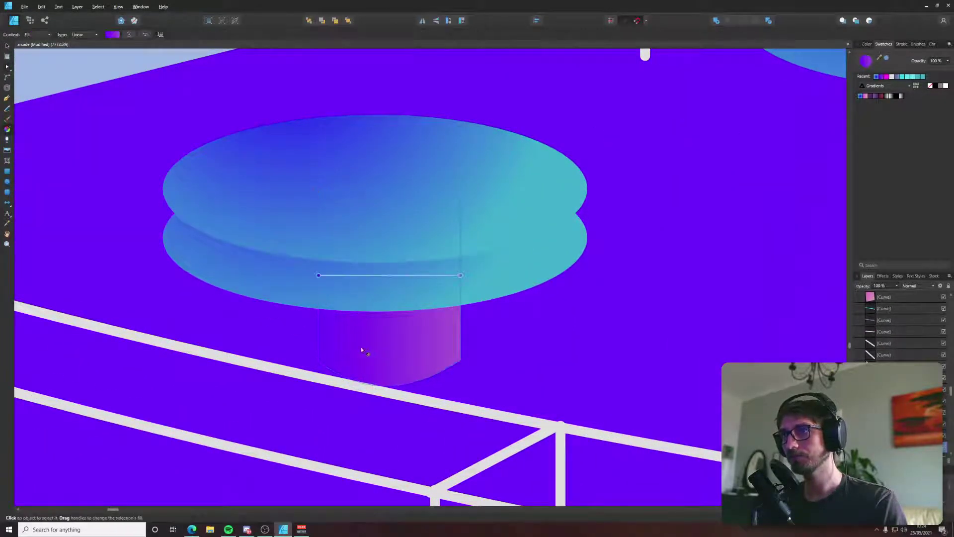
{"action": "left_click_drag", "start_coordinate": [350, 346], "coordinate": [442, 343]}
{"action": "left_click_drag", "start_coordinate": [225, 347], "coordinate": [423, 352]}
{"action": "scroll", "coordinate": [423, 352], "scroll_direction": "down", "scroll_amount": 5}
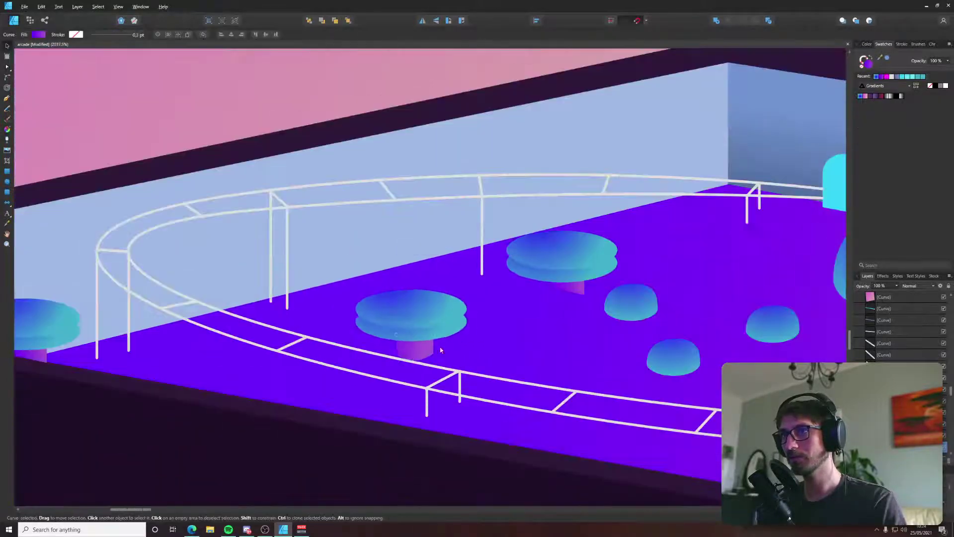
Round the stem base of the rear bumper copy and run its purple-to-pink gradient horizontally across the stem.
{"action": "scroll", "coordinate": [493, 319], "scroll_direction": "up", "scroll_amount": 2}
{"action": "key", "text": "a"}
{"action": "left_click_drag", "start_coordinate": [543, 291], "coordinate": [562, 311]}
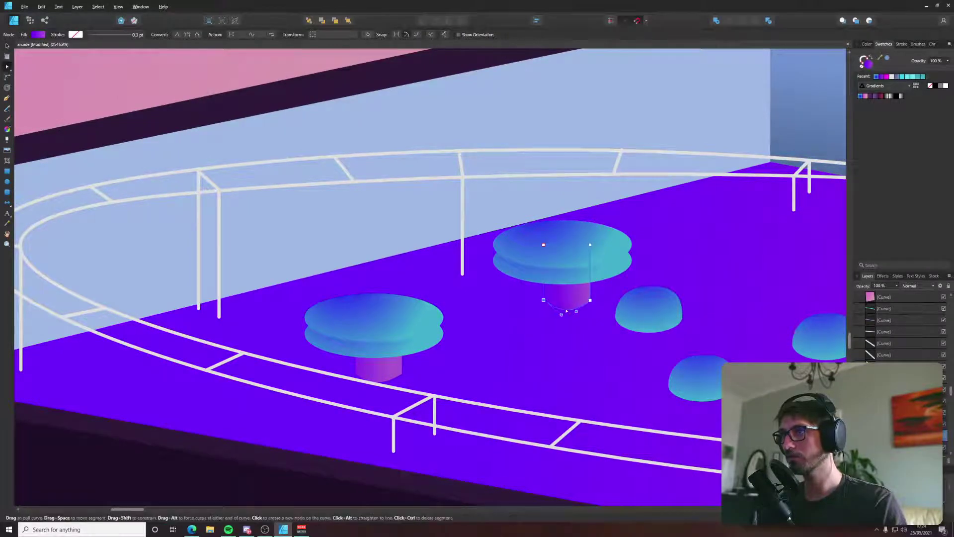
{"action": "key", "text": "g"}
{"action": "left_click_drag", "start_coordinate": [517, 289], "coordinate": [603, 290]}
{"action": "key", "text": "v"}
Deselect everything and save the arcade document.
{"action": "scroll", "coordinate": [572, 308], "scroll_direction": "down", "scroll_amount": 5}
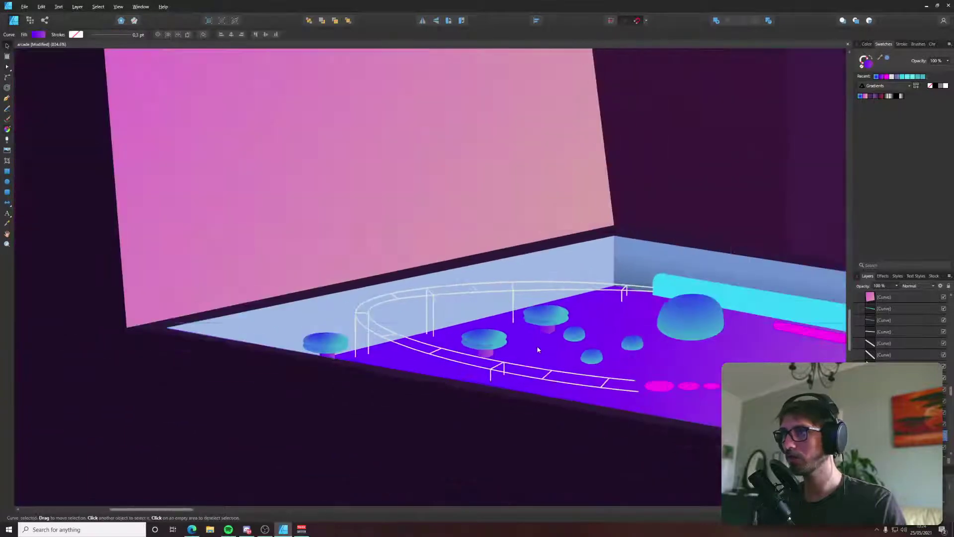
{"action": "left_click", "coordinate": [535, 344]}
{"action": "scroll", "coordinate": [535, 344], "scroll_direction": "down", "scroll_amount": 3}
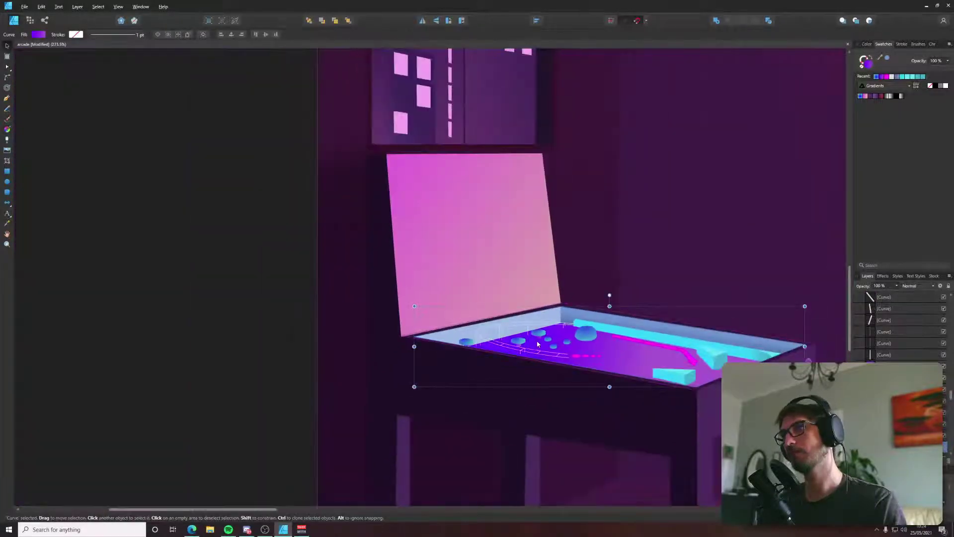
{"action": "scroll", "coordinate": [543, 344], "scroll_direction": "right", "scroll_amount": 5}
{"action": "left_click", "coordinate": [73, 351]}
{"action": "key", "text": "ctrl+s"}
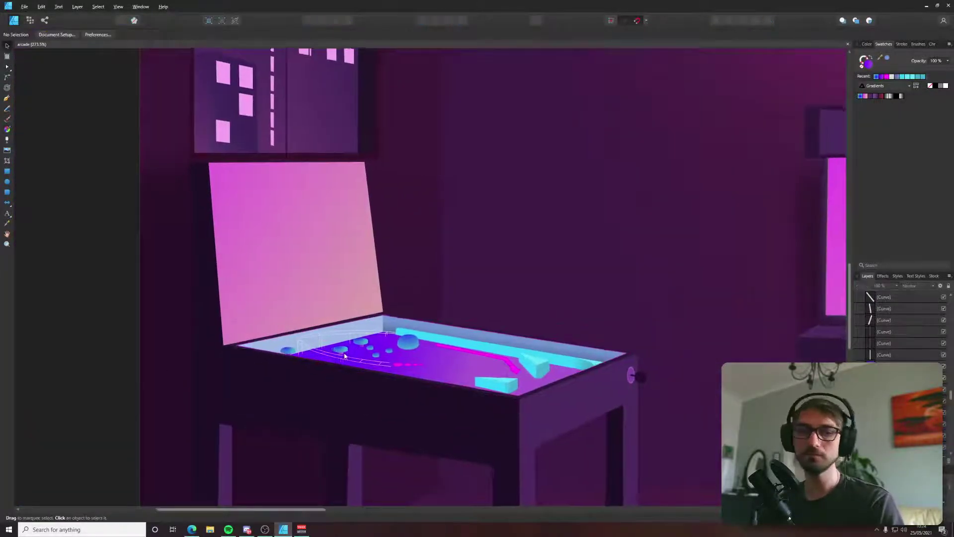
{"action": "scroll", "coordinate": [302, 338], "scroll_direction": "right", "scroll_amount": 2}
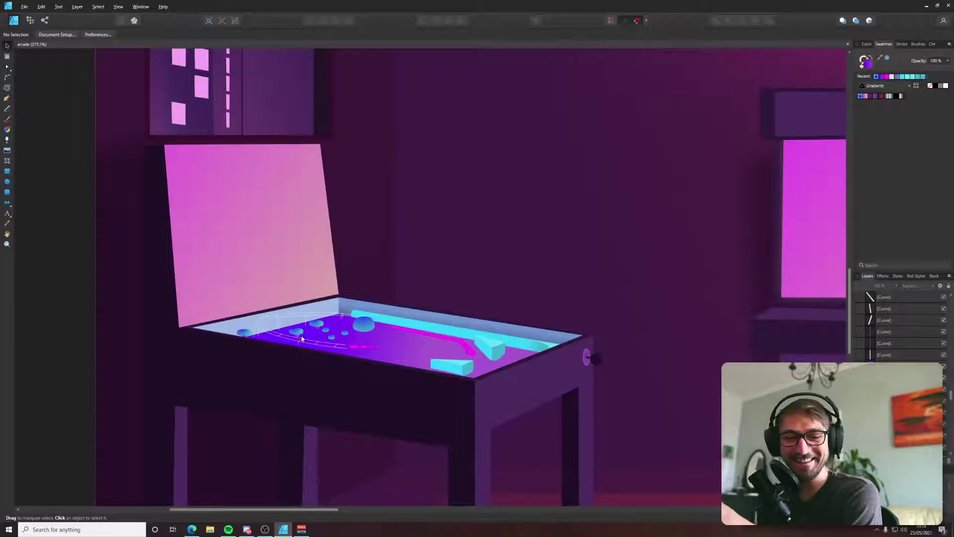
Draw a small circle for the pinball on the playfield between the large dome and the start of the pink arrow.
{"action": "scroll", "coordinate": [387, 351], "scroll_direction": "up", "scroll_amount": 3}
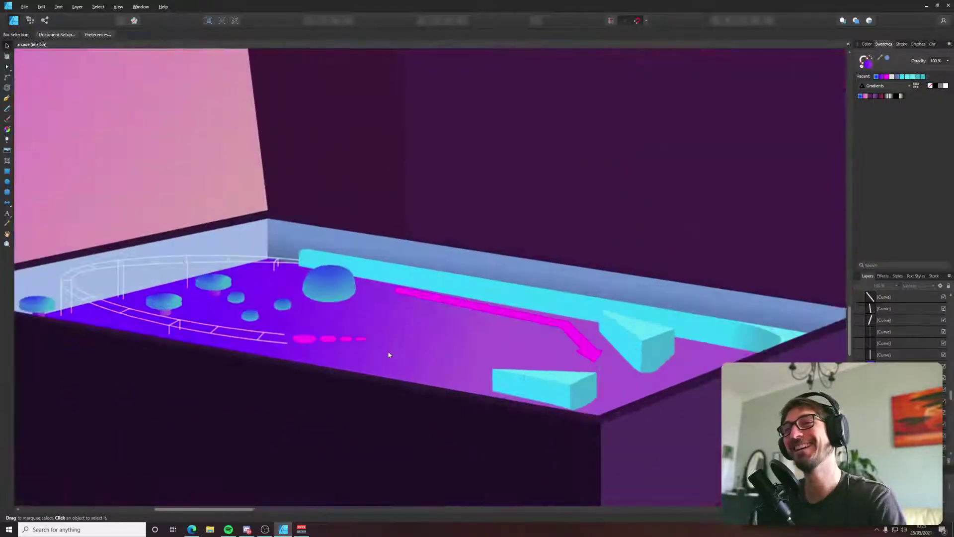
{"action": "left_click", "coordinate": [6, 184]}
{"action": "scroll", "coordinate": [351, 281], "scroll_direction": "up", "scroll_amount": 3}
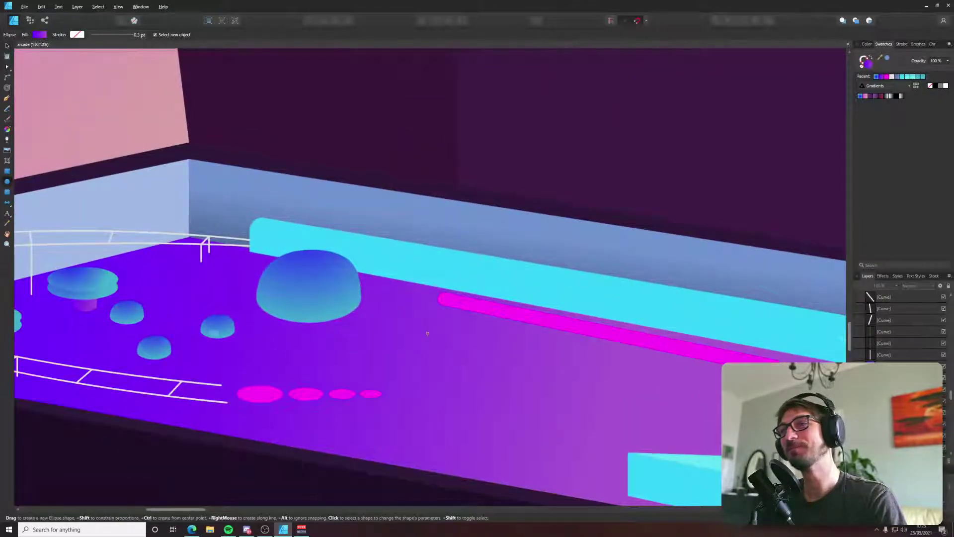
{"action": "left_click_drag", "start_coordinate": [431, 337], "coordinate": [449, 350]}
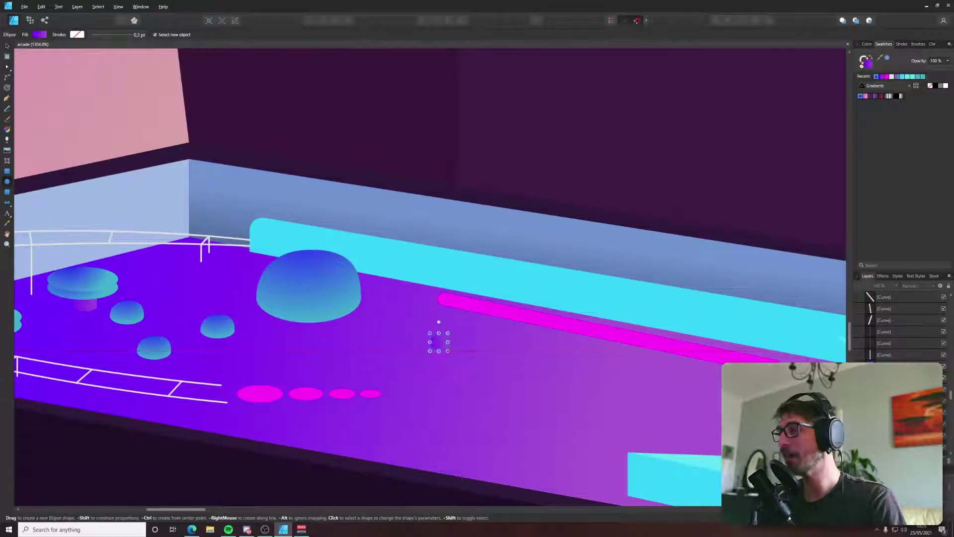
{"action": "left_click", "coordinate": [247, 529]}
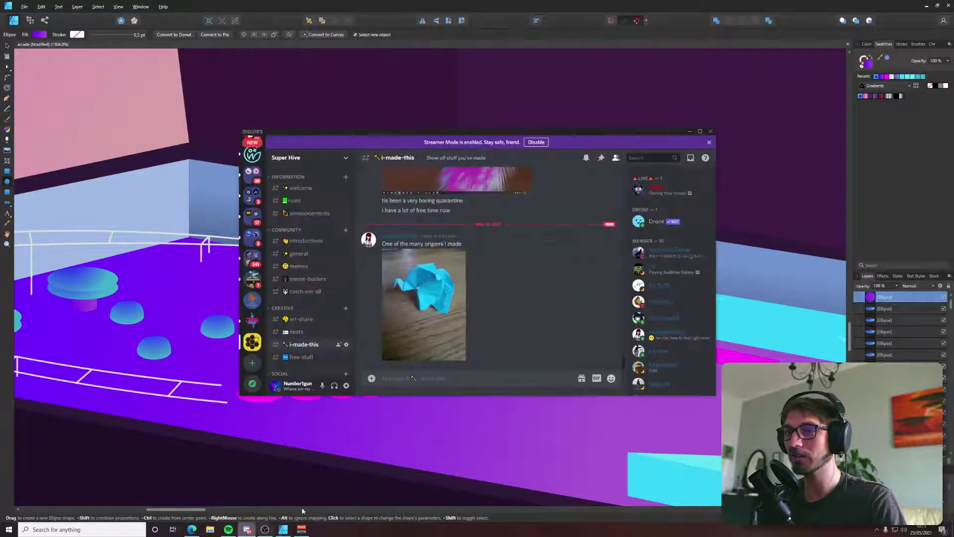
{"action": "left_click", "coordinate": [611, 379]}
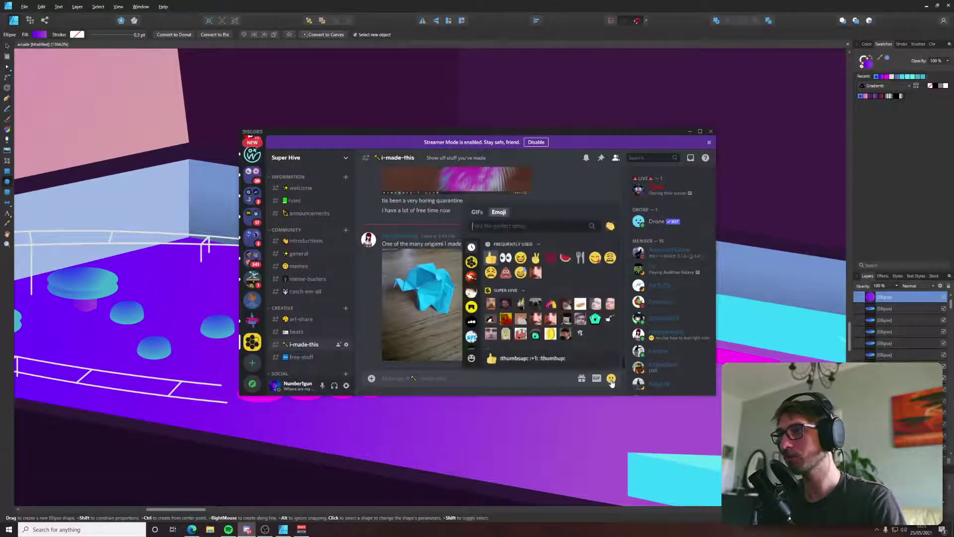
{"action": "left_click", "coordinate": [428, 4]}
{"action": "left_click", "coordinate": [7, 45]}
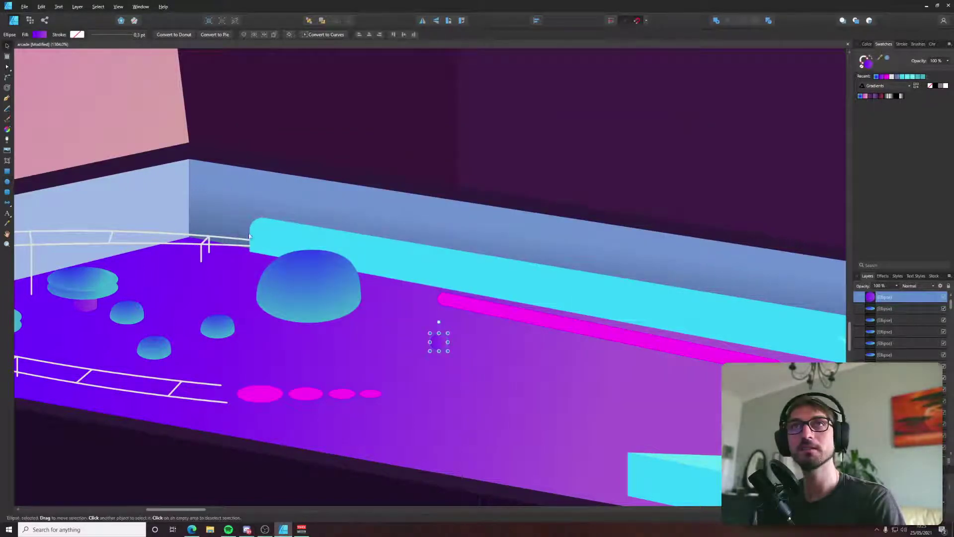
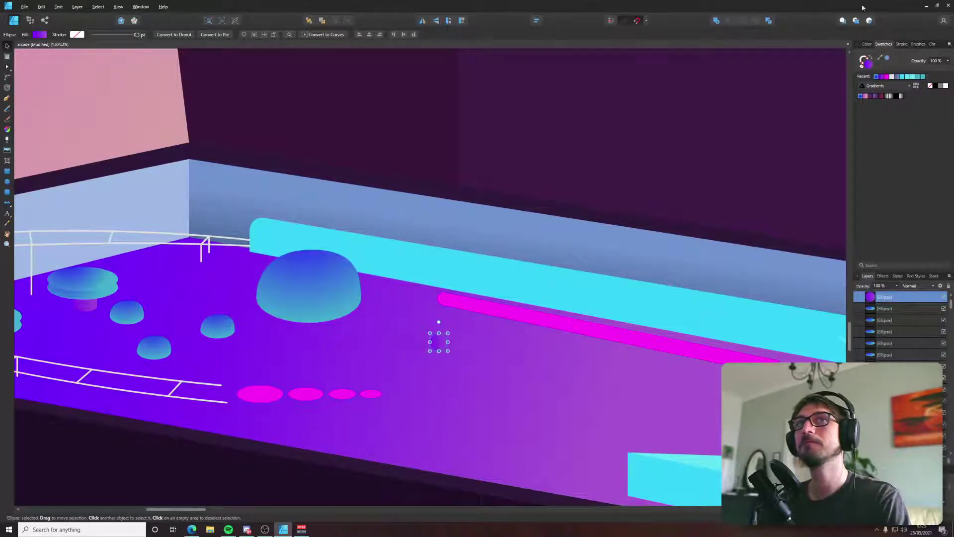
Fill the small ball with the white-to-black gradient swatch and change the gradient type to Radial.
{"action": "left_click", "coordinate": [889, 96]}
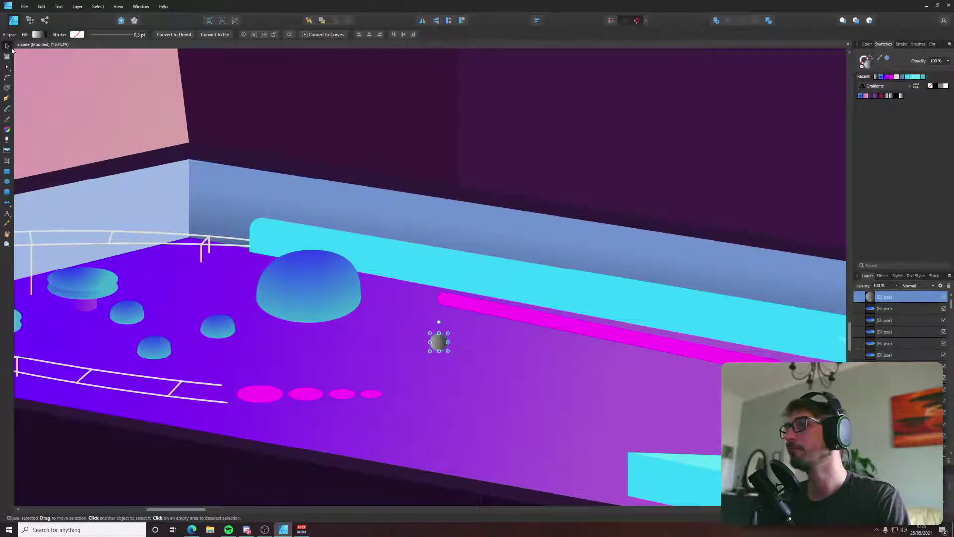
{"action": "left_click", "coordinate": [37, 35]}
{"action": "left_click", "coordinate": [42, 83]}
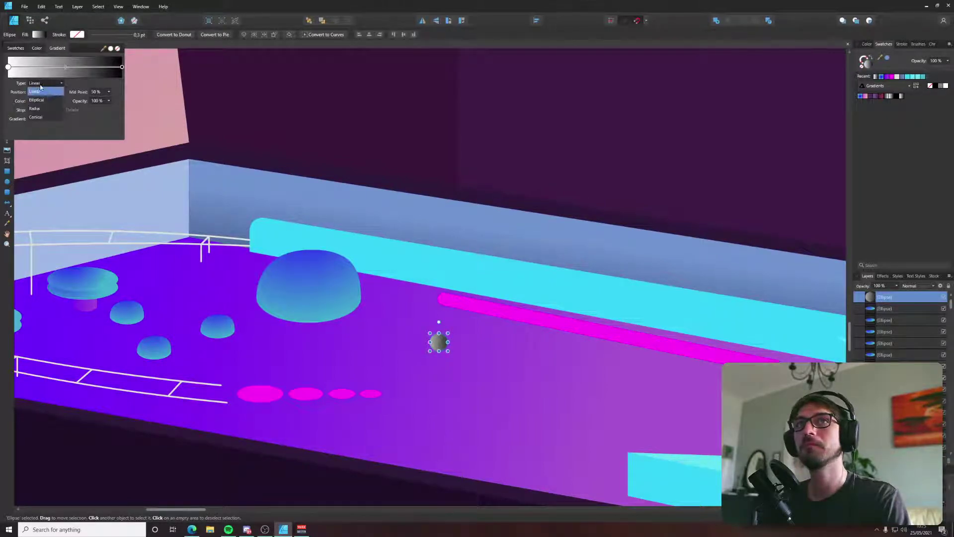
{"action": "left_click", "coordinate": [46, 110]}
Reposition and stretch the ball's radial gradient so the white highlight sits near its lower part and shades to grey toward the upper right.
{"action": "key", "text": "g"}
{"action": "scroll", "coordinate": [438, 343], "scroll_direction": "up", "scroll_amount": 5}
{"action": "left_click_drag", "start_coordinate": [432, 287], "coordinate": [482, 260]}
{"action": "left_click_drag", "start_coordinate": [421, 300], "coordinate": [514, 259]}
{"action": "key", "text": "v"}
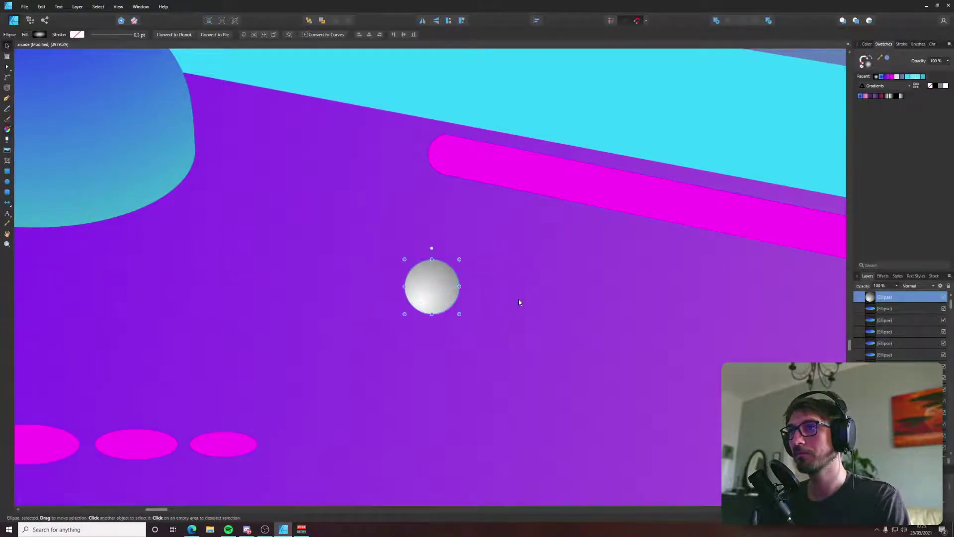
{"action": "left_click", "coordinate": [519, 299]}
{"action": "scroll", "coordinate": [518, 299], "scroll_direction": "down", "scroll_amount": 6}
{"action": "scroll", "coordinate": [519, 300], "scroll_direction": "up", "scroll_amount": 3}
{"action": "left_click", "coordinate": [497, 297]}
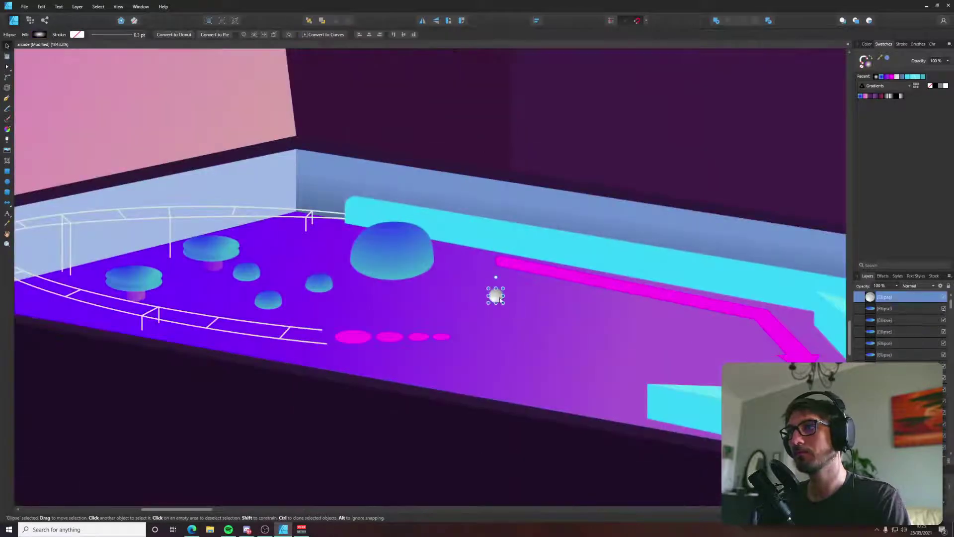
Move the metal ball across the playfield to just above the front cyan flipper.
{"action": "scroll", "coordinate": [522, 301], "scroll_direction": "down", "scroll_amount": 5}
{"action": "left_click", "coordinate": [175, 312]}
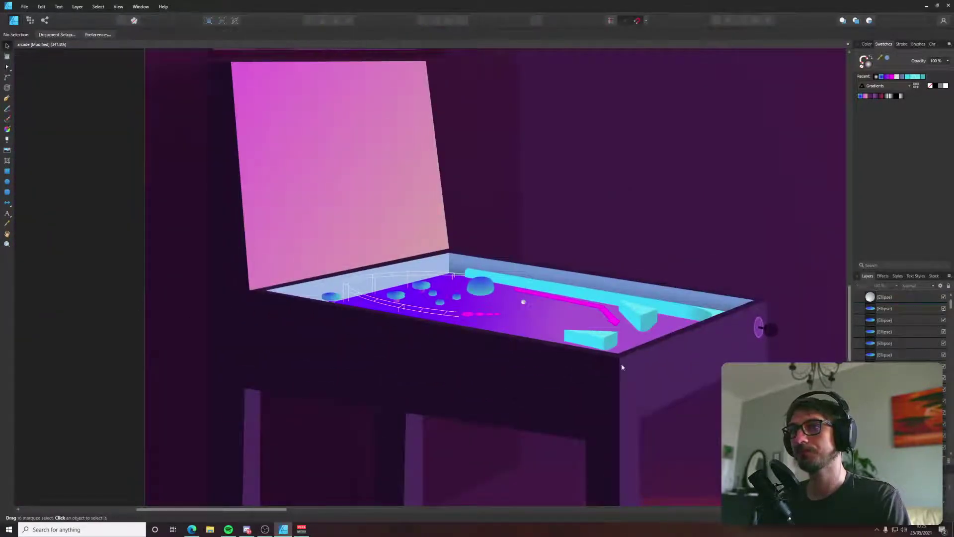
{"action": "scroll", "coordinate": [465, 262], "scroll_direction": "up", "scroll_amount": 4}
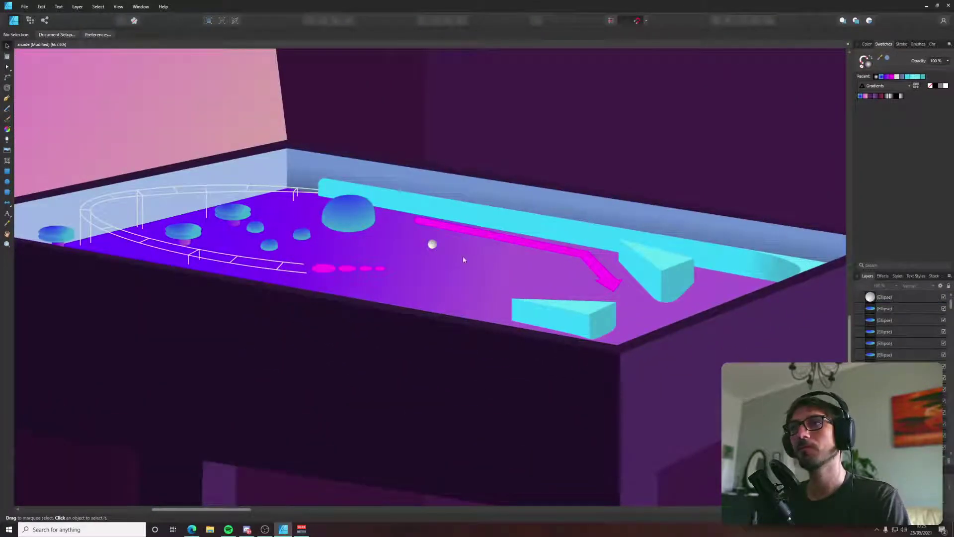
{"action": "left_click", "coordinate": [433, 243]}
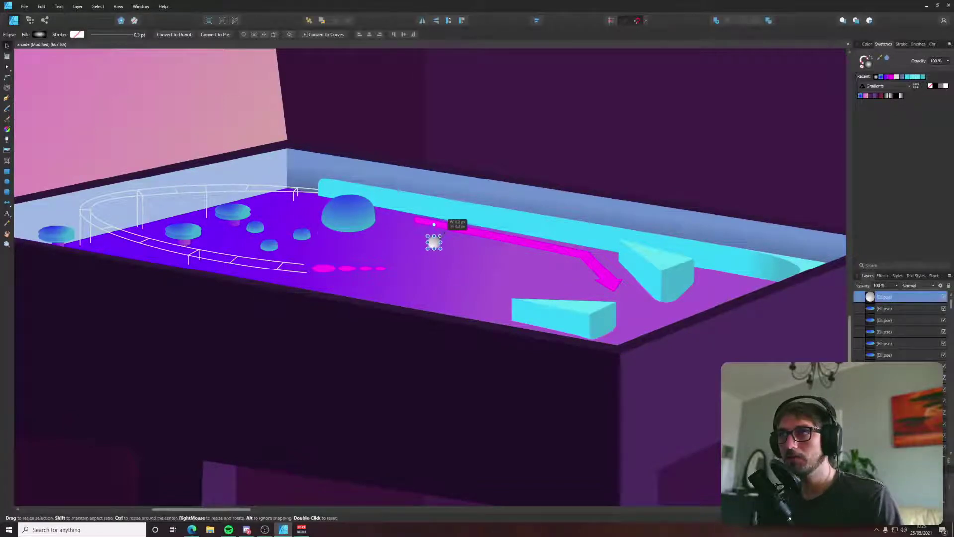
{"action": "left_click_drag", "start_coordinate": [434, 235], "coordinate": [523, 273]}
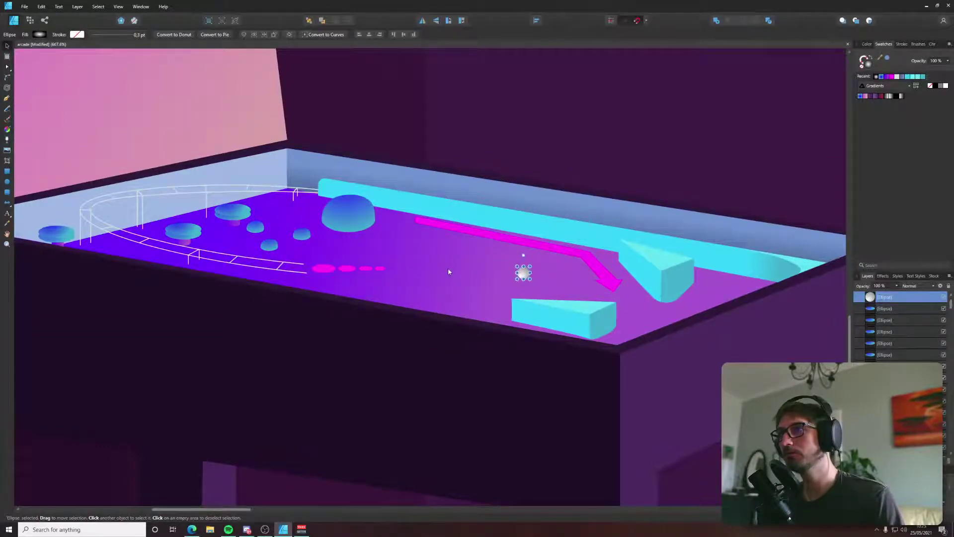
Adjust the corner radii at the starting end of the pink arrow to reshape its rounded tip, and save the document.
{"action": "scroll", "coordinate": [451, 269], "scroll_direction": "up", "scroll_amount": 5}
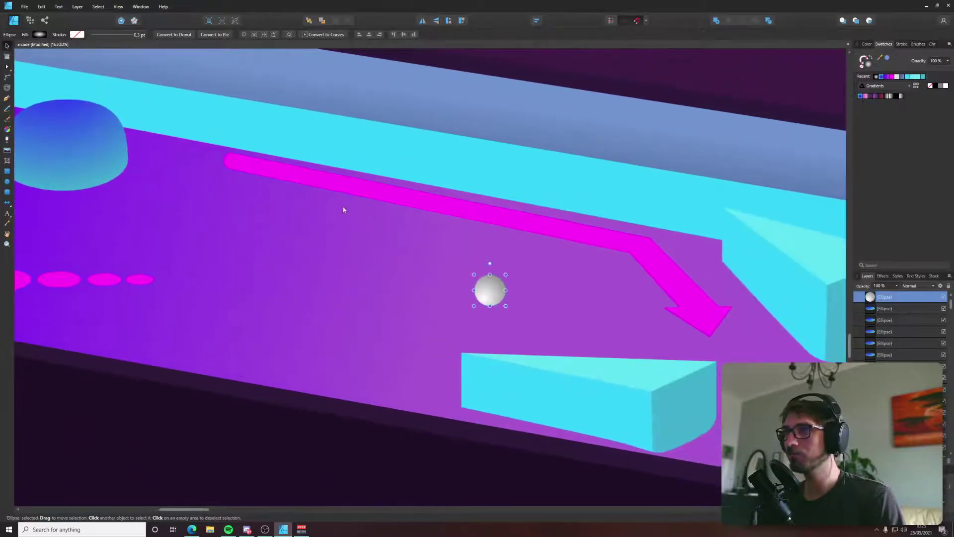
{"action": "double_click", "coordinate": [256, 165]}
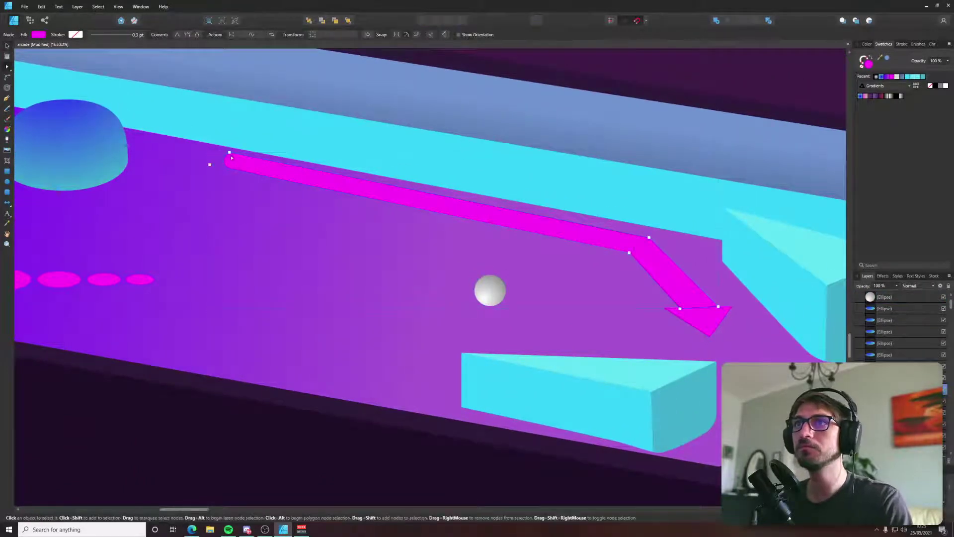
{"action": "scroll", "coordinate": [220, 146], "scroll_direction": "up", "scroll_amount": 8}
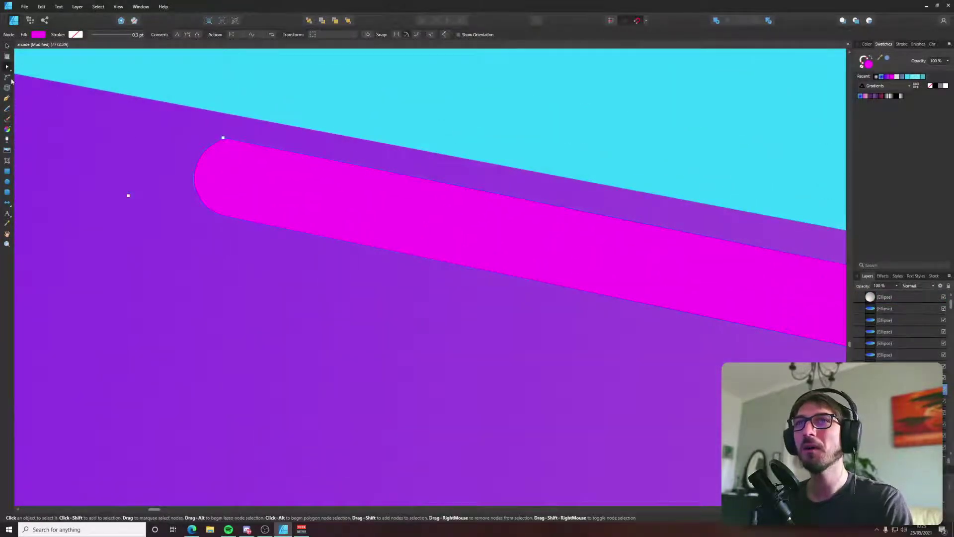
{"action": "left_click", "coordinate": [7, 78]}
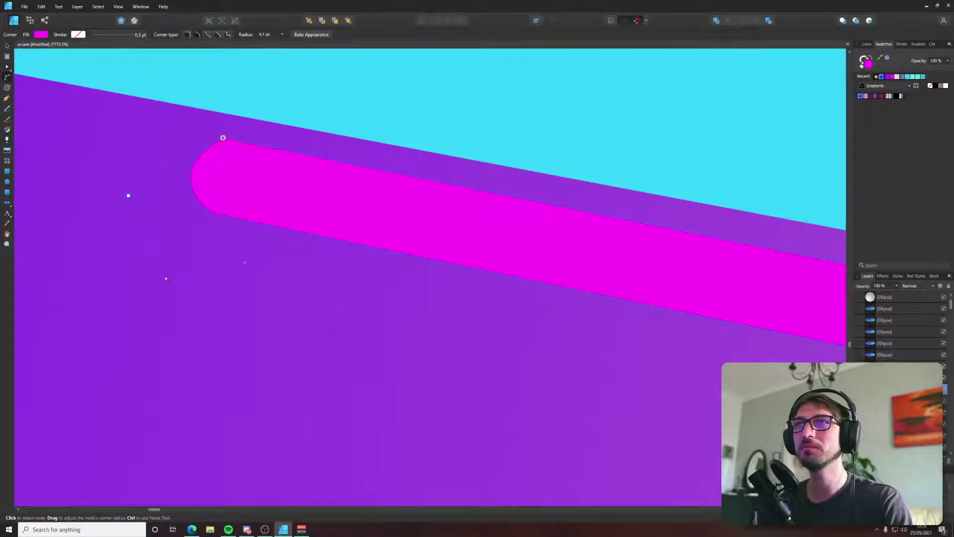
{"action": "left_click_drag", "start_coordinate": [128, 195], "coordinate": [215, 216]}
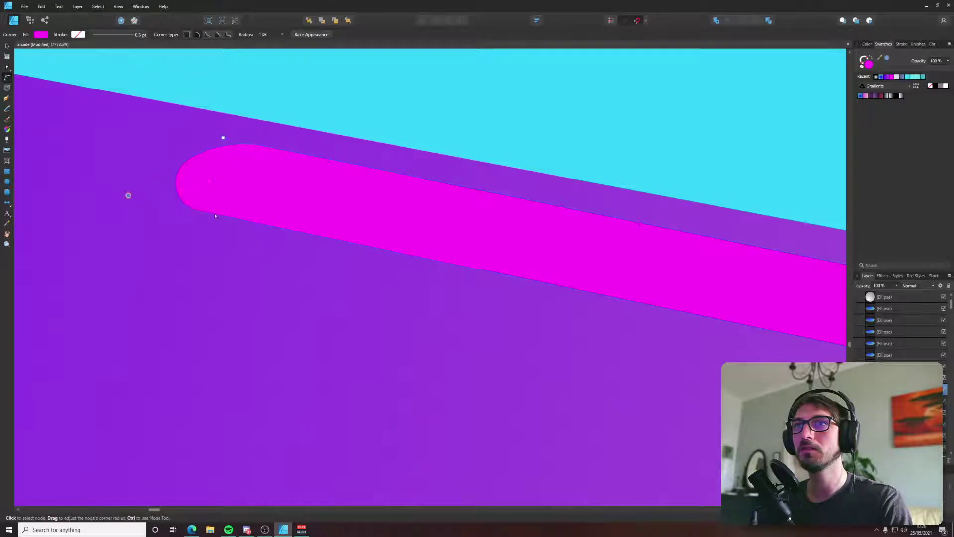
{"action": "scroll", "coordinate": [279, 249], "scroll_direction": "down", "scroll_amount": 15}
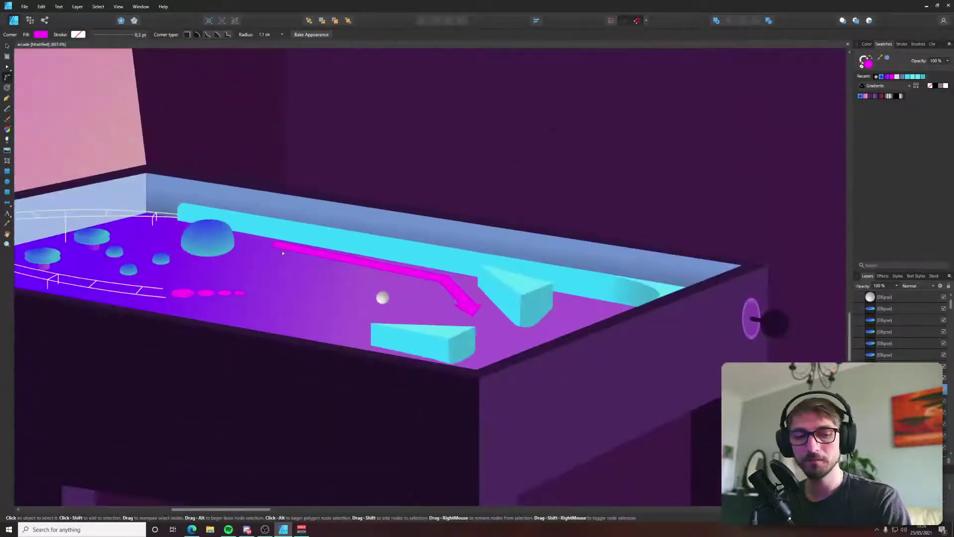
{"action": "key", "text": "v"}
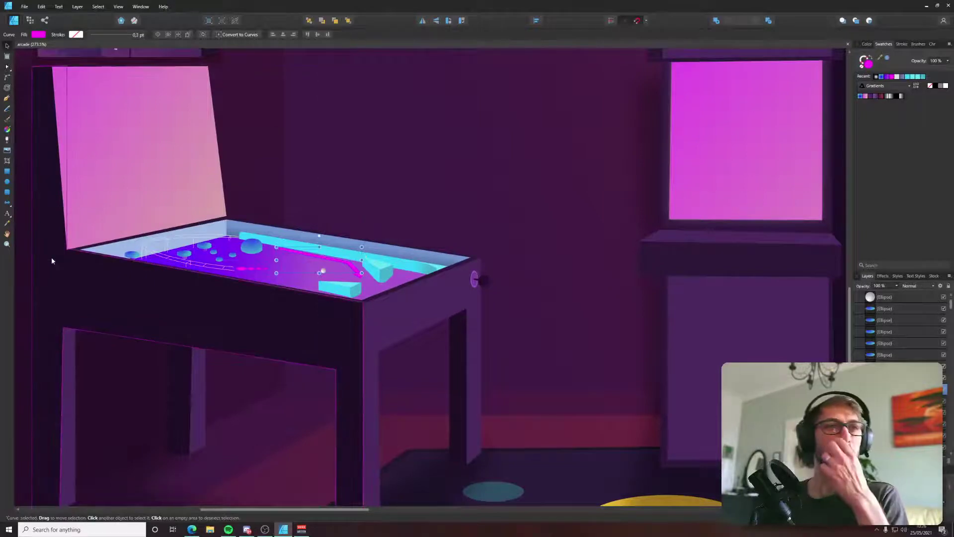
Examine the pinball table's playfield, legs and front panel for details still missing.
{"action": "scroll", "coordinate": [246, 315], "scroll_direction": "up", "scroll_amount": 2}
{"action": "scroll", "coordinate": [246, 315], "scroll_direction": "left", "scroll_amount": 2}
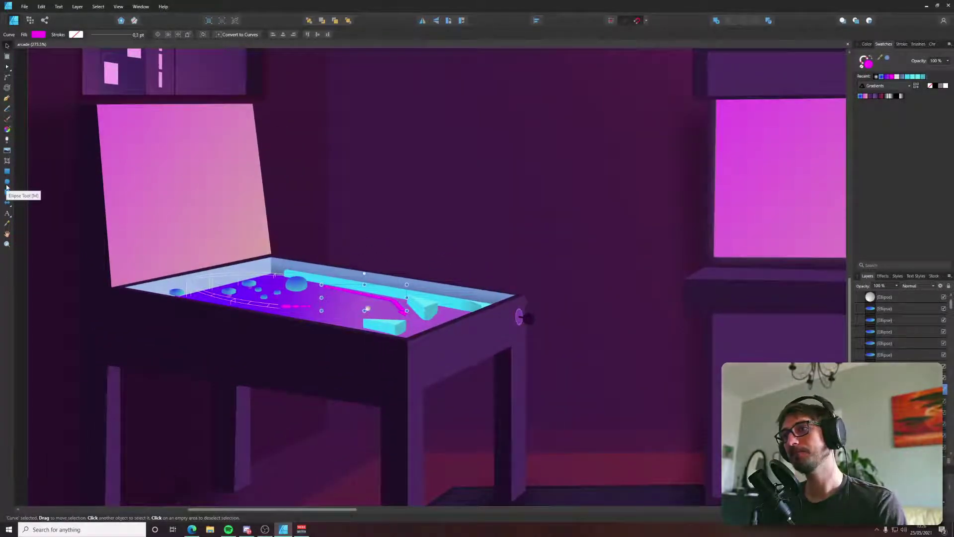
{"action": "scroll", "coordinate": [241, 150], "scroll_direction": "down", "scroll_amount": 6}
{"action": "scroll", "coordinate": [241, 150], "scroll_direction": "right", "scroll_amount": 1}
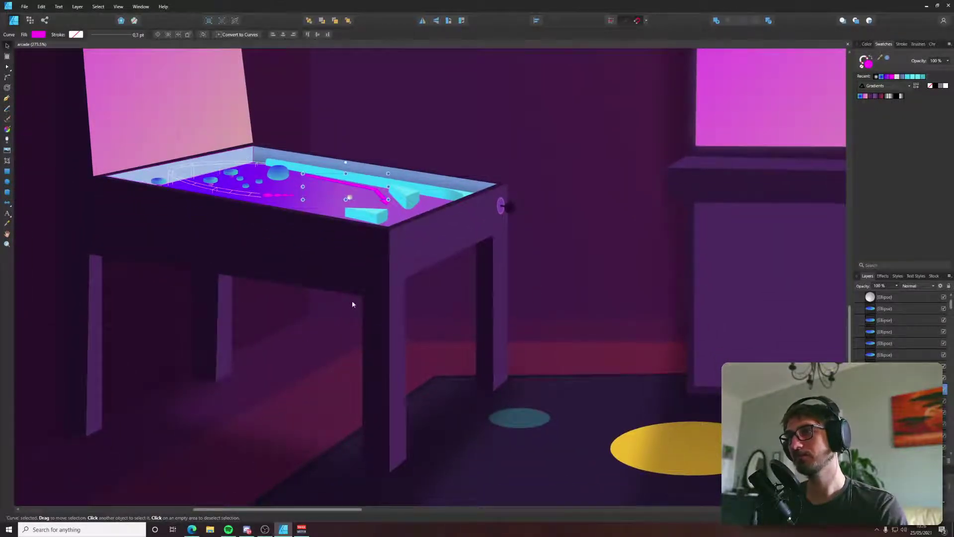
{"action": "scroll", "coordinate": [353, 259], "scroll_direction": "up", "scroll_amount": 3}
{"action": "scroll", "coordinate": [419, 250], "scroll_direction": "up", "scroll_amount": 4}
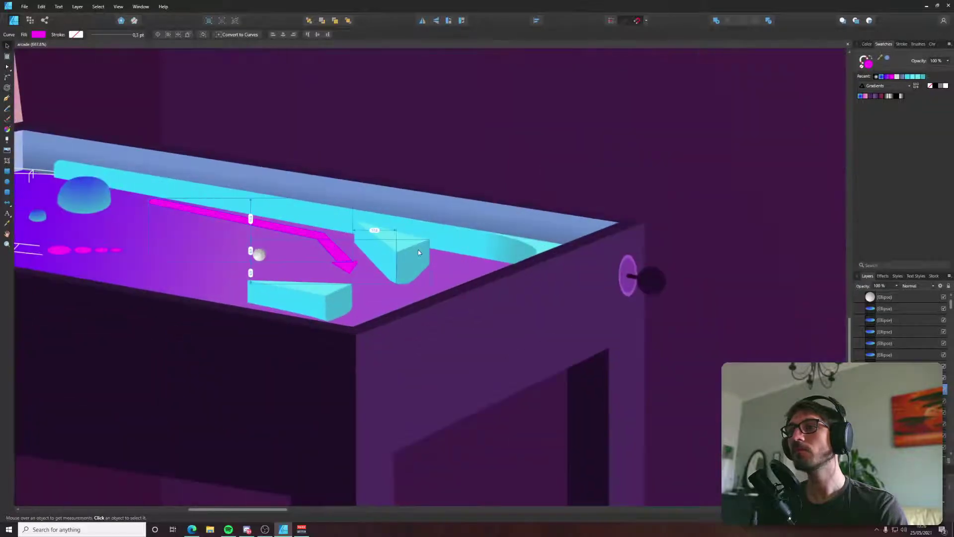
{"action": "scroll", "coordinate": [509, 297], "scroll_direction": "down", "scroll_amount": 5}
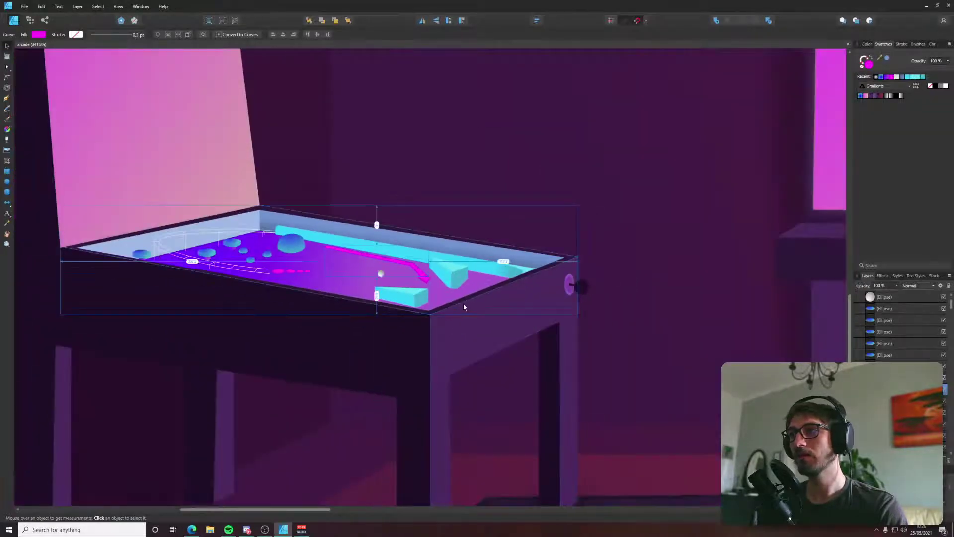
{"action": "scroll", "coordinate": [496, 335], "scroll_direction": "up", "scroll_amount": 5}
{"action": "left_click", "coordinate": [7, 174]}
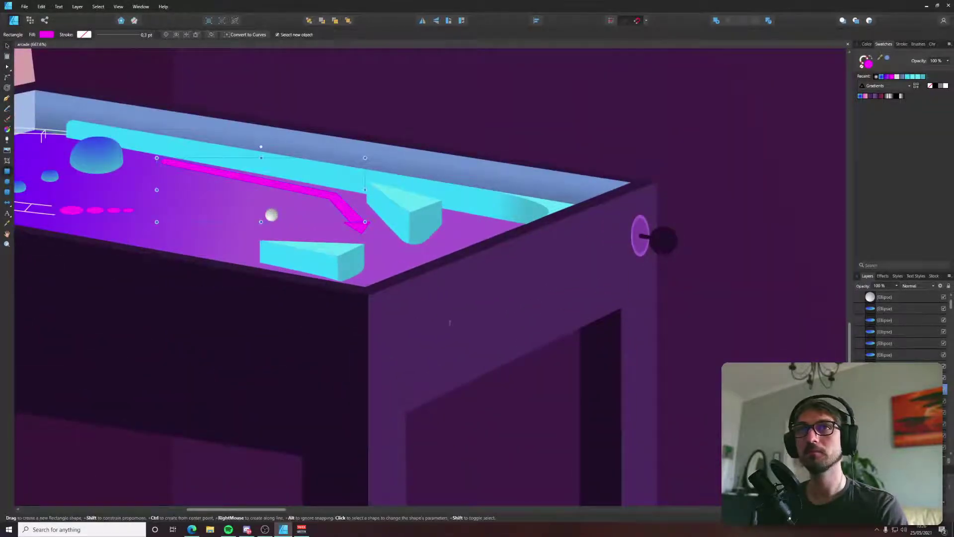
{"action": "scroll", "coordinate": [461, 344], "scroll_direction": "up", "scroll_amount": 2}
{"action": "left_click_drag", "start_coordinate": [439, 315], "coordinate": [474, 365]}
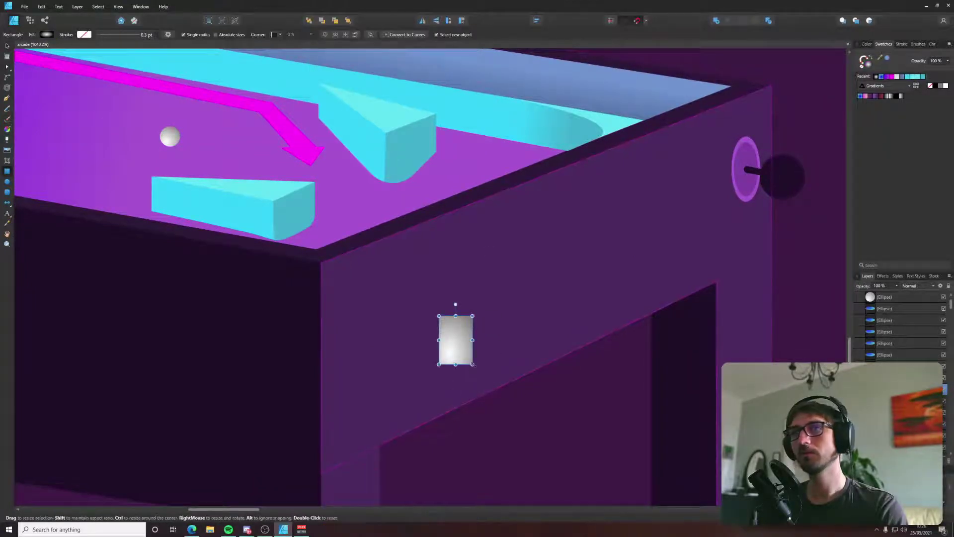
{"action": "key", "text": "ctrl+z"}
Bring the Guides group to the top of Artboard1's layer order and make its perspective lines visible.
{"action": "key", "text": "p"}
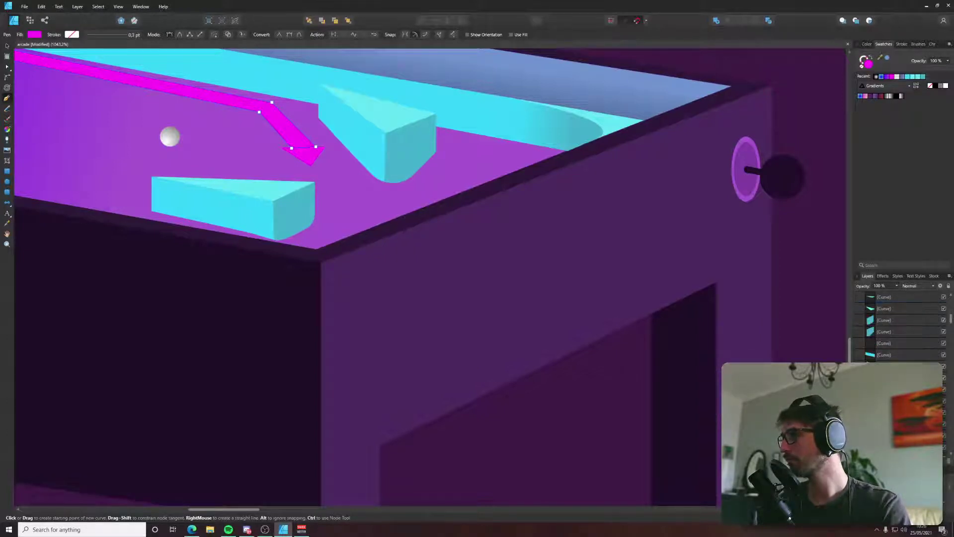
{"action": "left_click", "coordinate": [920, 332]}
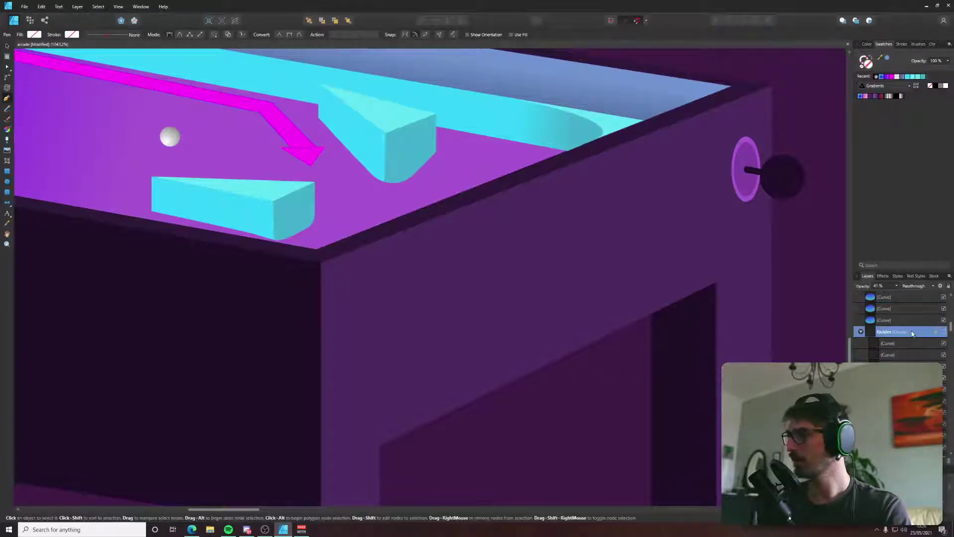
{"action": "scroll", "coordinate": [913, 334], "scroll_direction": "down", "scroll_amount": 2}
{"action": "scroll", "coordinate": [913, 334], "scroll_direction": "up", "scroll_amount": 2}
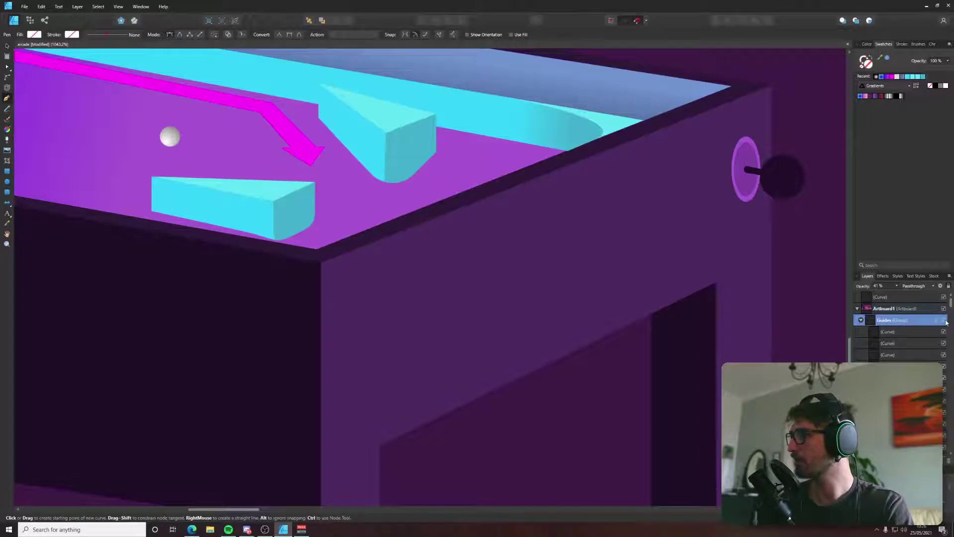
{"action": "left_click", "coordinate": [925, 320]}
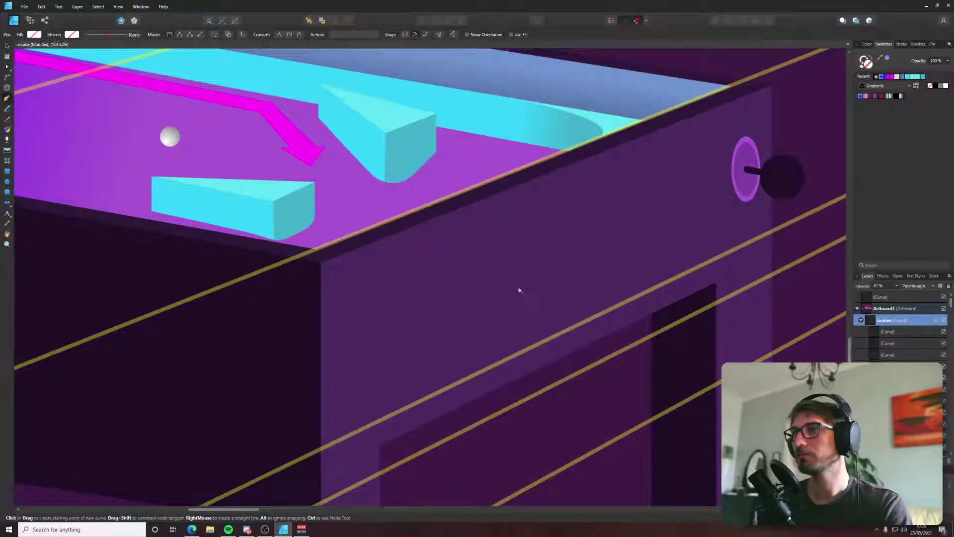
Draw a closed four-sided coin-door shape with the Pen tool on the table's front panel, following the perspective guides with vertical sides.
{"action": "left_click", "coordinate": [491, 294]}
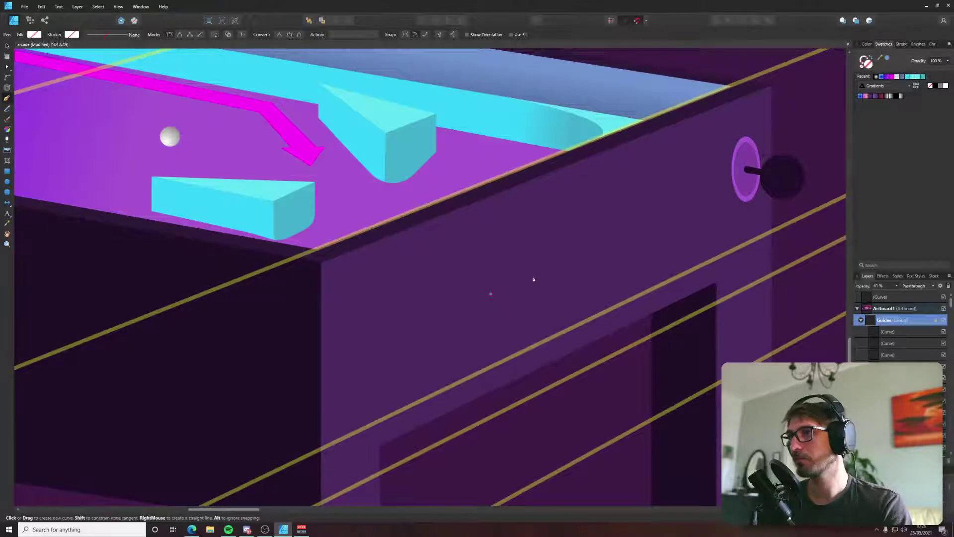
{"action": "left_click_drag", "start_coordinate": [533, 278], "coordinate": [534, 348]}
{"action": "left_click", "coordinate": [533, 346]}
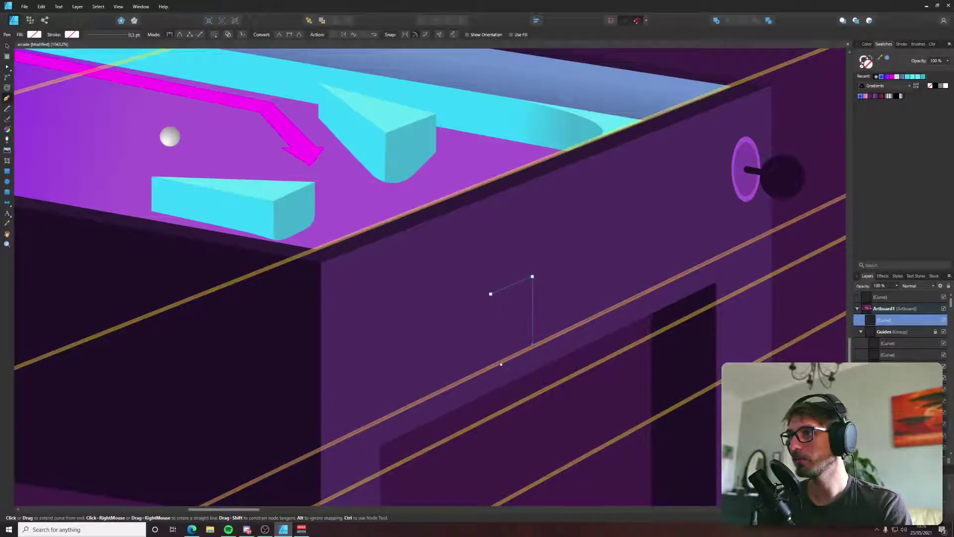
{"action": "left_click", "coordinate": [500, 361]}
{"action": "key", "text": "a"}
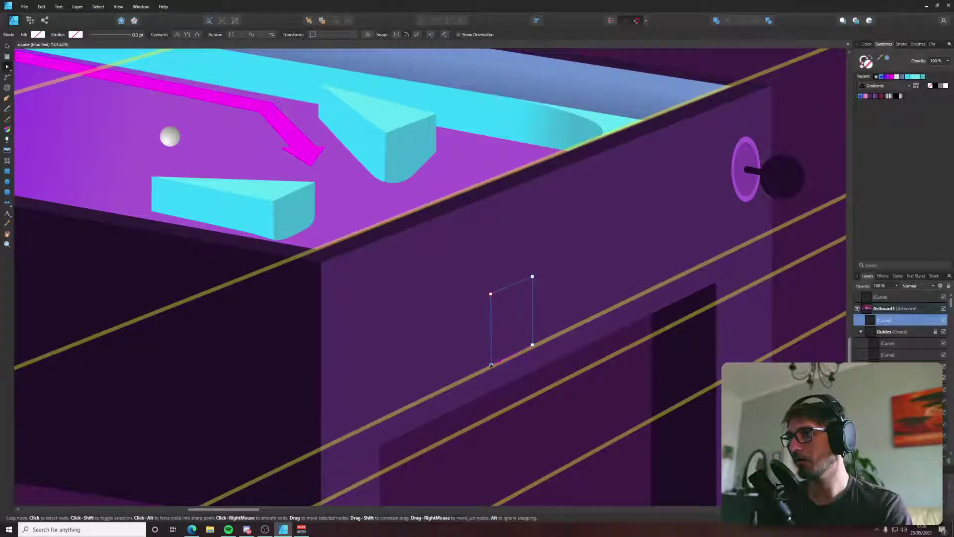
{"action": "key", "text": "v"}
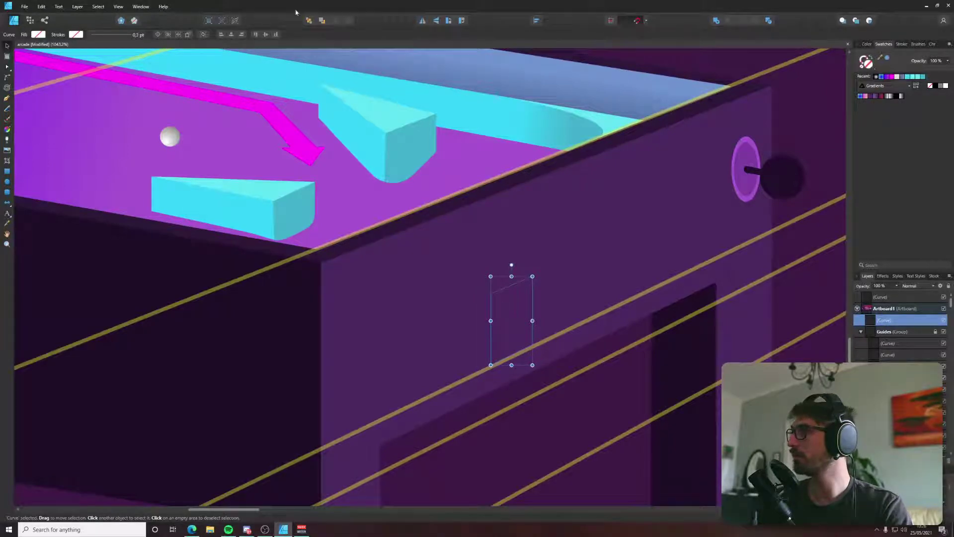
Fill the four-sided shape on the front panel with a dark red.
{"action": "left_click", "coordinate": [37, 36]}
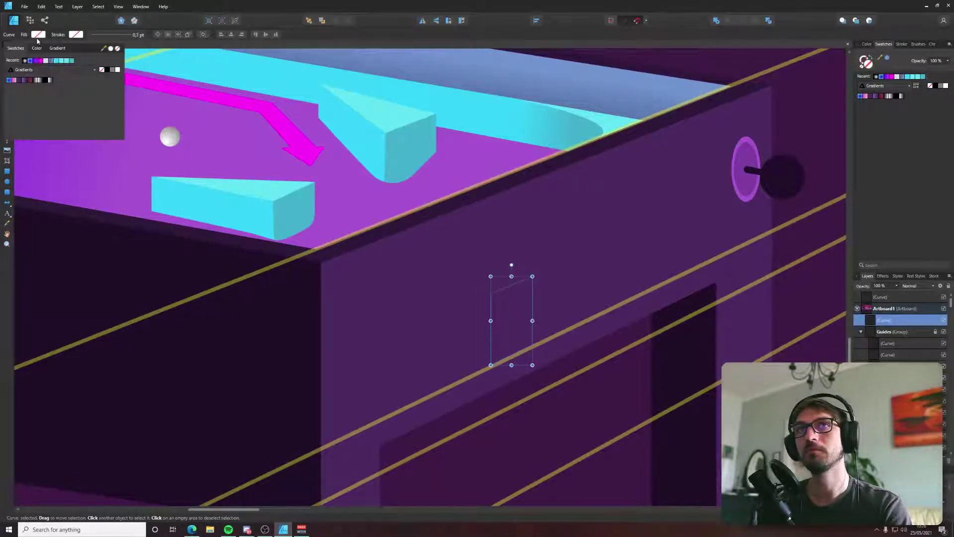
{"action": "left_click", "coordinate": [36, 48]}
{"action": "mouse_move", "coordinate": [56, 91]}
{"action": "left_mouse_down"}
{"action": "mouse_move", "coordinate": [78, 87]}
{"action": "mouse_move", "coordinate": [68, 95]}
{"action": "left_mouse_up"}
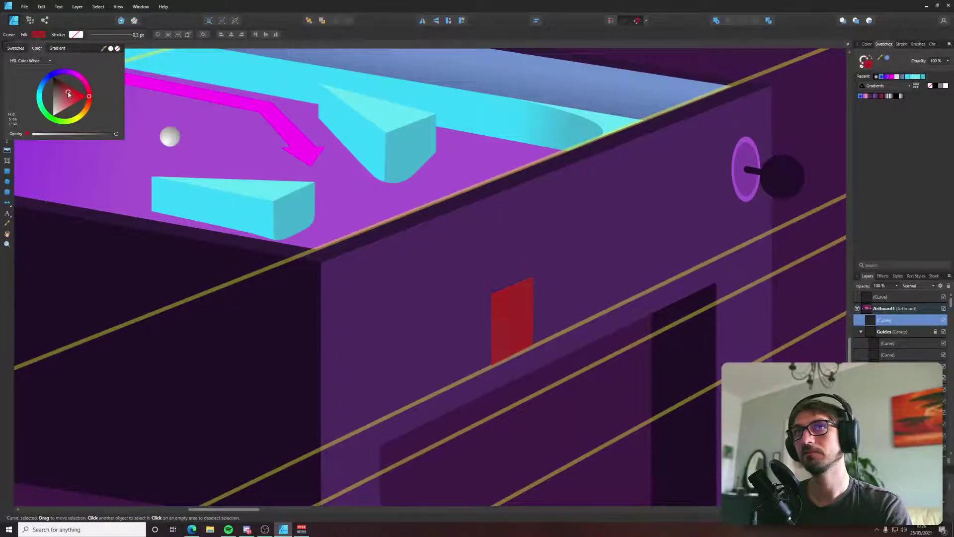
Narrow the red shape by moving its right-hand nodes inward, and place a duplicate beside it, up along the panel's perspective.
{"action": "key", "text": "a"}
{"action": "scroll", "coordinate": [539, 332], "scroll_direction": "up", "scroll_amount": 2}
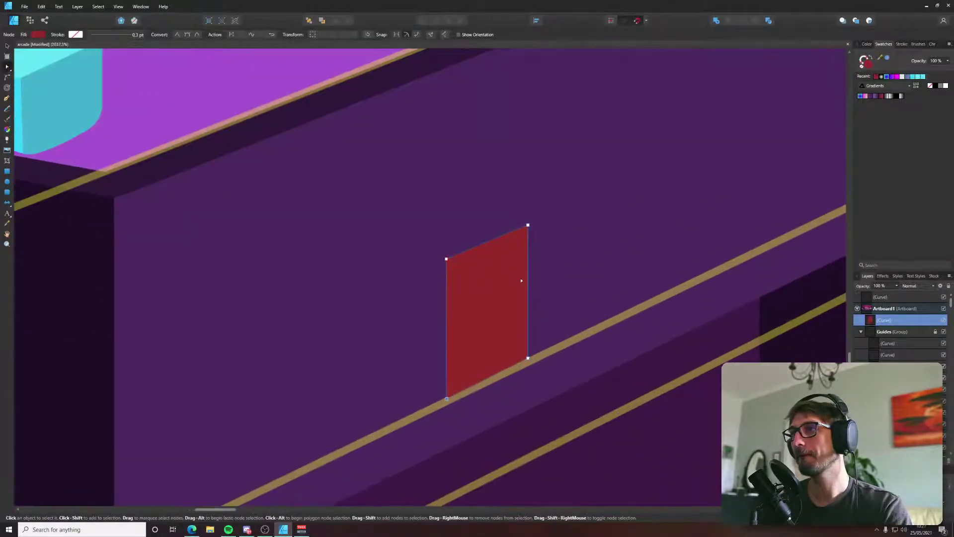
{"action": "left_click_drag", "start_coordinate": [520, 207], "coordinate": [507, 370]}
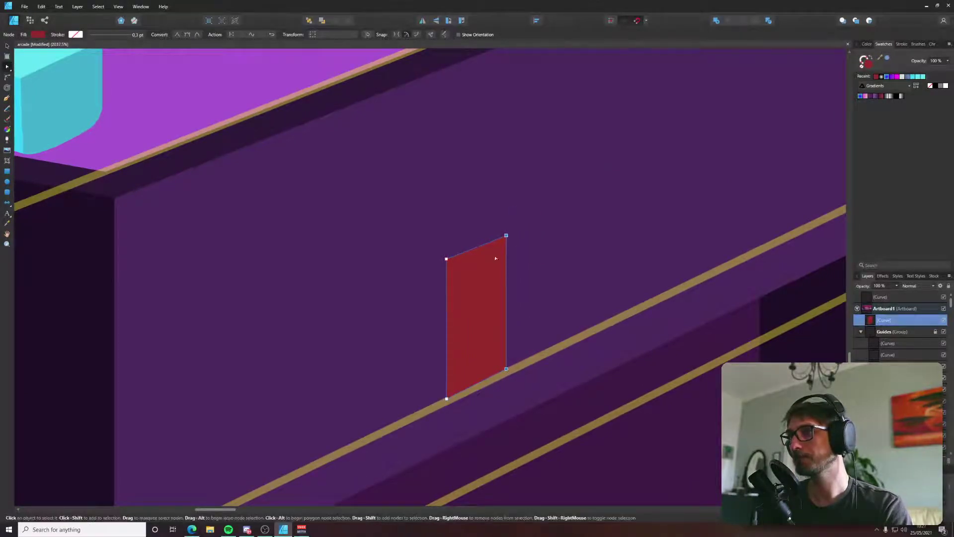
{"action": "key", "text": "v"}
{"action": "mouse_move", "coordinate": [481, 290]}
{"action": "left_mouse_down"}
{"action": "mouse_move", "coordinate": [572, 266]}
{"action": "mouse_move", "coordinate": [562, 248]}
{"action": "left_mouse_up"}
Deselect the red shape and hide the Guides group.
{"action": "scroll", "coordinate": [562, 248], "scroll_direction": "down", "scroll_amount": 10}
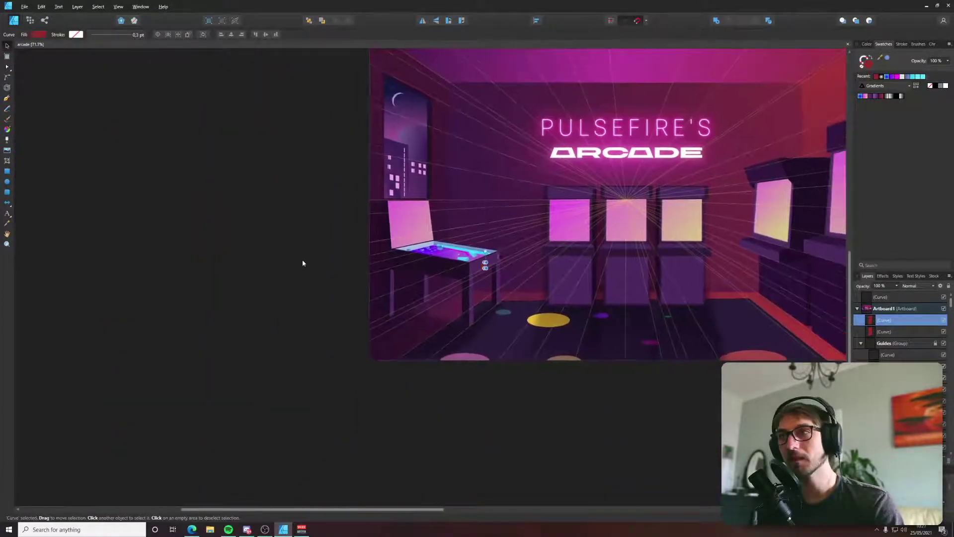
{"action": "left_click", "coordinate": [302, 259]}
{"action": "left_click_drag", "start_coordinate": [524, 188], "coordinate": [325, 280]}
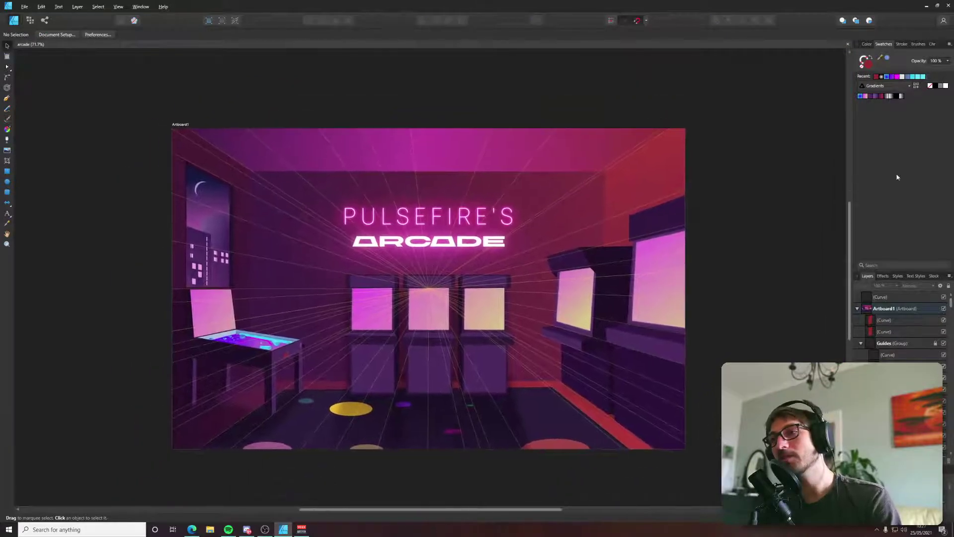
{"action": "left_click", "coordinate": [944, 343]}
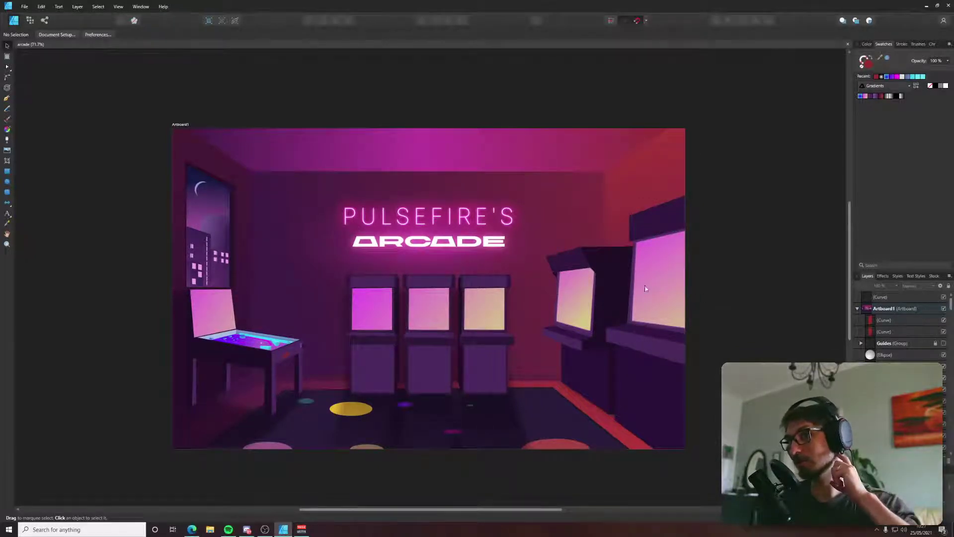
Select both red shapes, shift them slightly up and right along the front panel, and deselect them.
{"action": "scroll", "coordinate": [271, 364], "scroll_direction": "up", "scroll_amount": 10}
{"action": "left_click", "coordinate": [326, 293]}
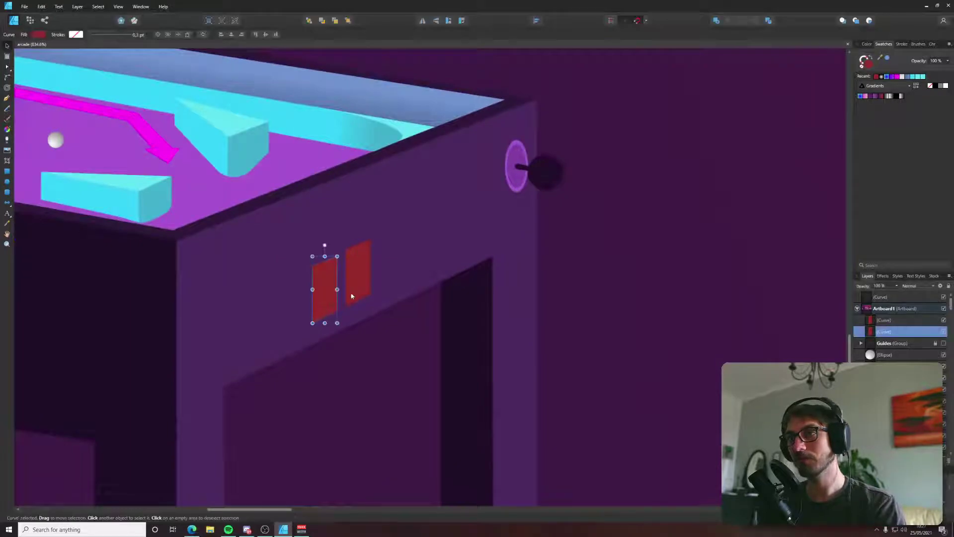
{"action": "left_click", "coordinate": [356, 292], "text": "shift"}
{"action": "left_click_drag", "start_coordinate": [356, 291], "coordinate": [371, 282]}
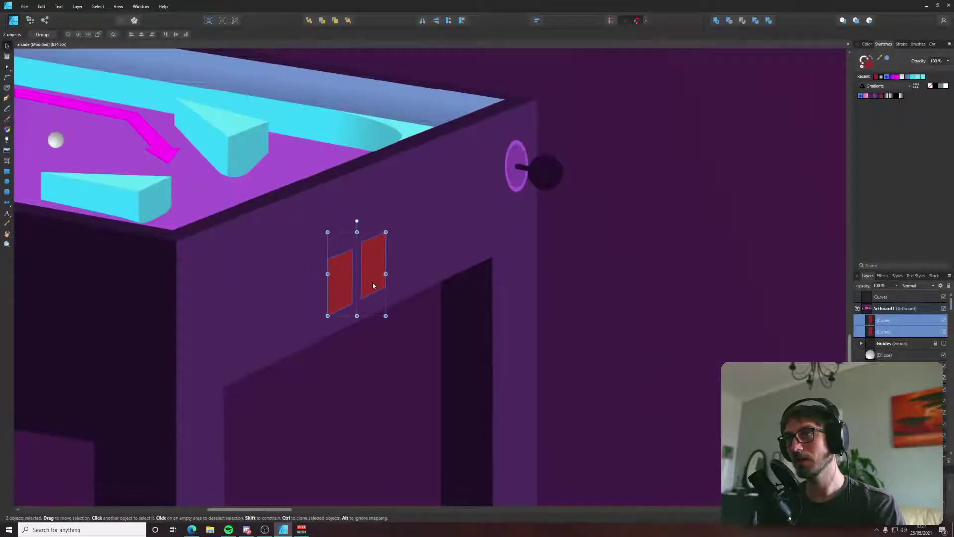
{"action": "scroll", "coordinate": [372, 282], "scroll_direction": "down", "scroll_amount": 5}
{"action": "scroll", "coordinate": [371, 285], "scroll_direction": "down", "scroll_amount": 4}
{"action": "left_click", "coordinate": [224, 282]}
{"action": "scroll", "coordinate": [320, 277], "scroll_direction": "up", "scroll_amount": 8}
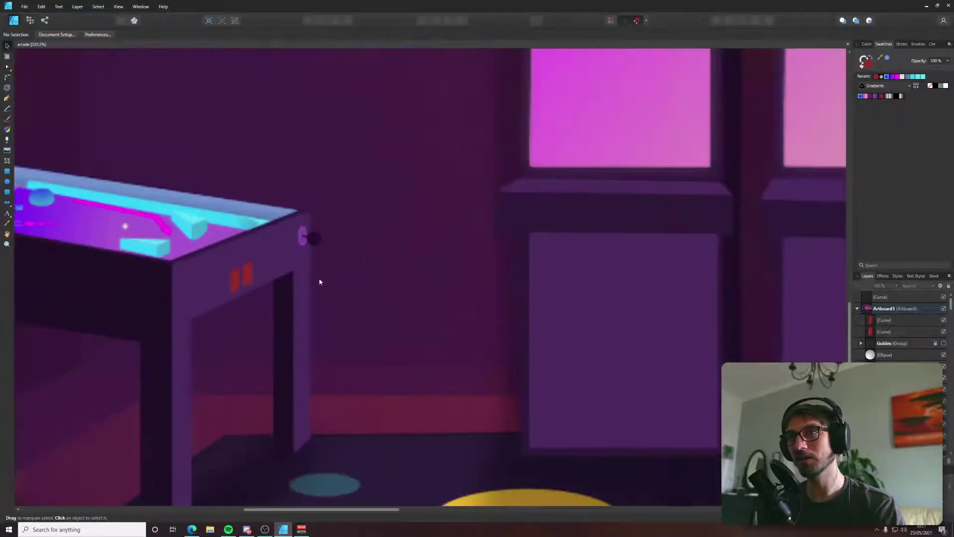
Select both red shapes on the front panel and lower the upper two nodes of the right-hand shape slightly.
{"action": "scroll", "coordinate": [188, 276], "scroll_direction": "up", "scroll_amount": 4}
{"action": "left_click", "coordinate": [253, 303]}
{"action": "left_click", "coordinate": [358, 262], "text": "shift"}
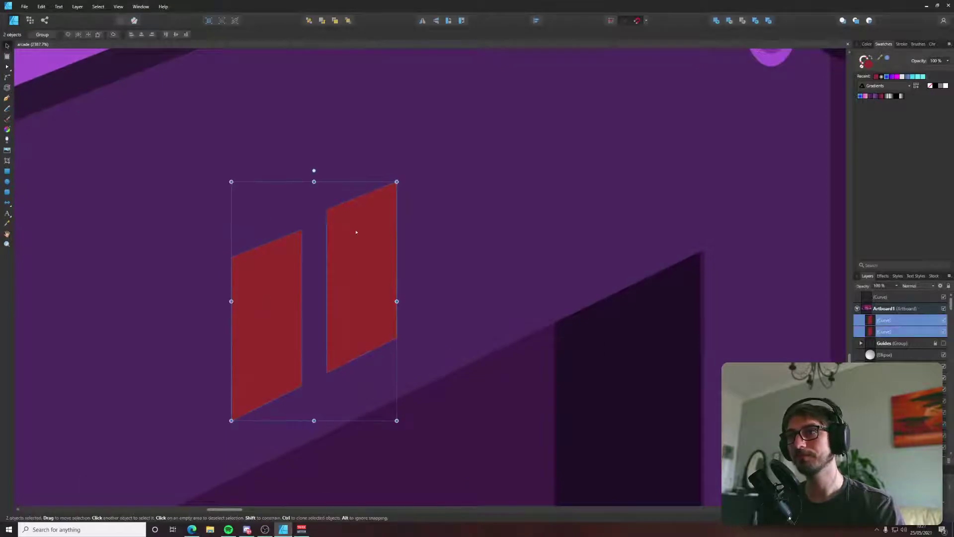
{"action": "key", "text": "a"}
{"action": "left_click_drag", "start_coordinate": [314, 166], "coordinate": [415, 213]}
{"action": "key", "text": "Down"}
{"action": "key", "text": "Down"}
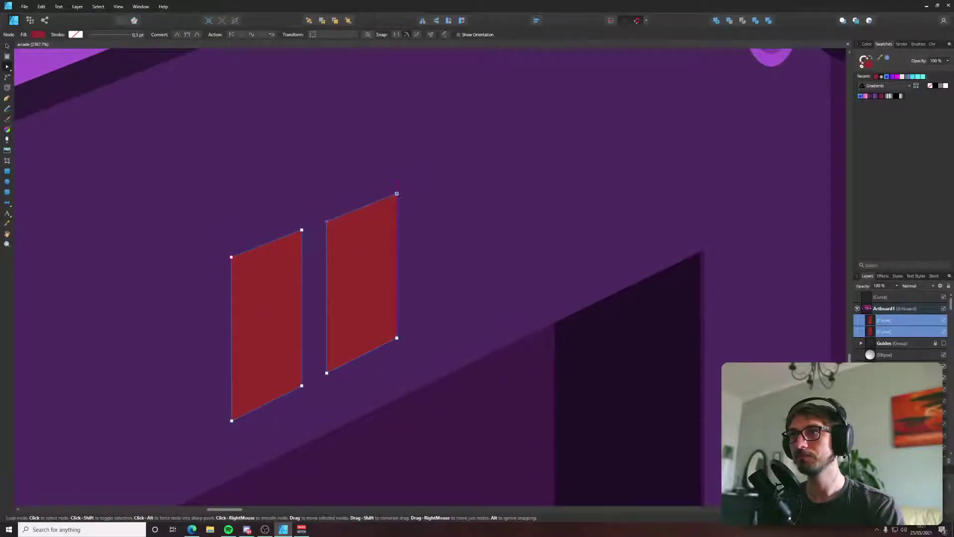
{"action": "left_click", "coordinate": [379, 272]}
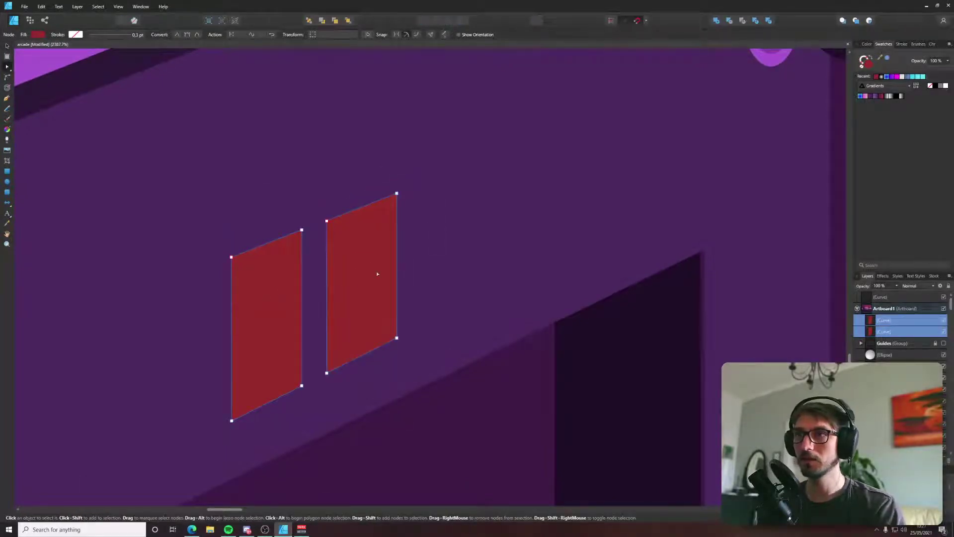
Duplicate both red shapes, shrink the copies slightly about their centre, and align each copy inside its original.
{"action": "key", "text": "v"}
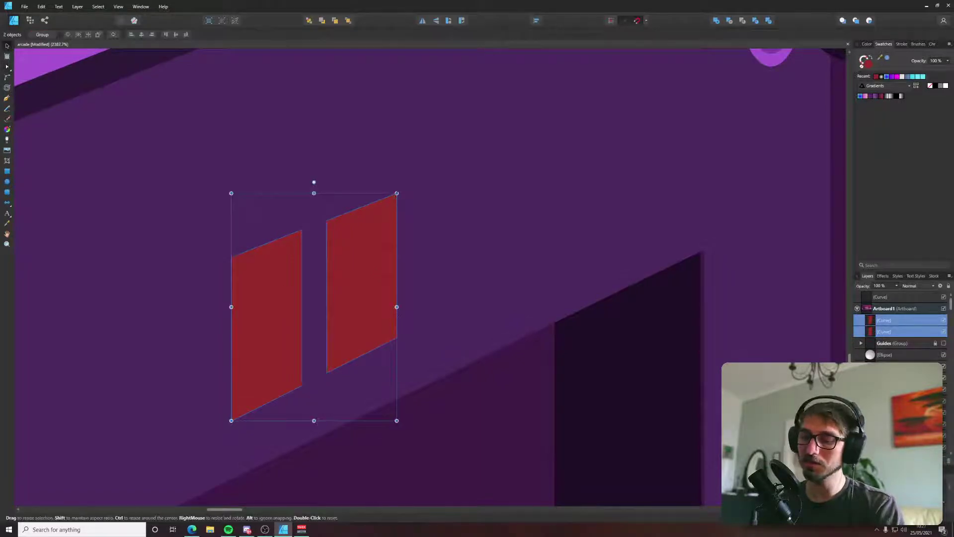
{"action": "mouse_move", "coordinate": [396, 193]}
{"action": "left_mouse_down"}
{"action": "mouse_move", "coordinate": [391, 200]}
{"action": "mouse_move", "coordinate": [396, 194]}
{"action": "left_mouse_up"}
{"action": "key", "text": "ctrl+z"}
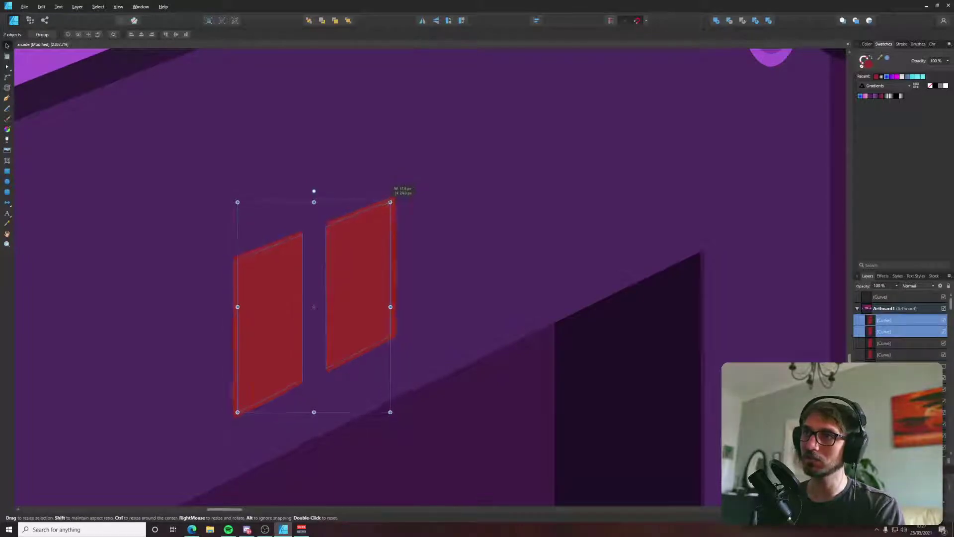
{"action": "left_click", "coordinate": [289, 292]}
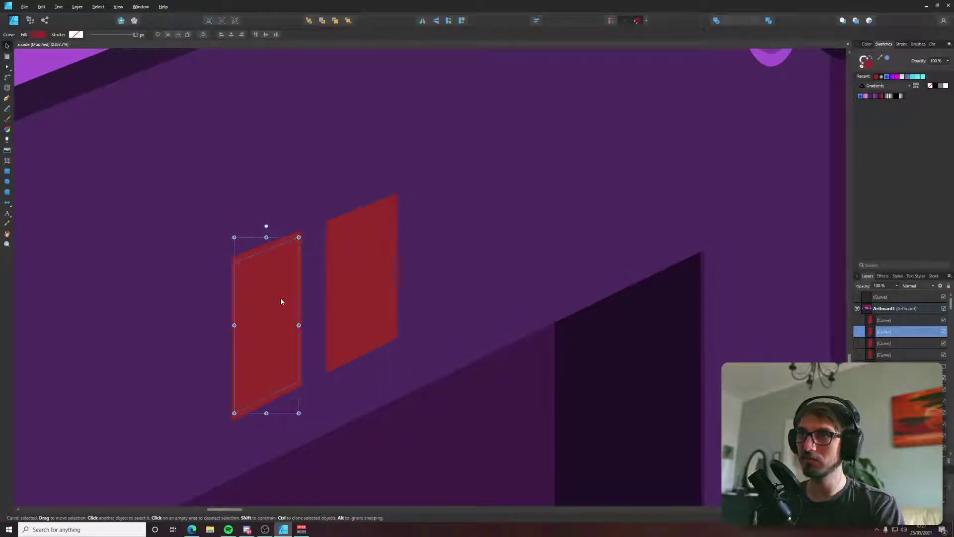
{"action": "left_click_drag", "start_coordinate": [280, 303], "coordinate": [281, 304]}
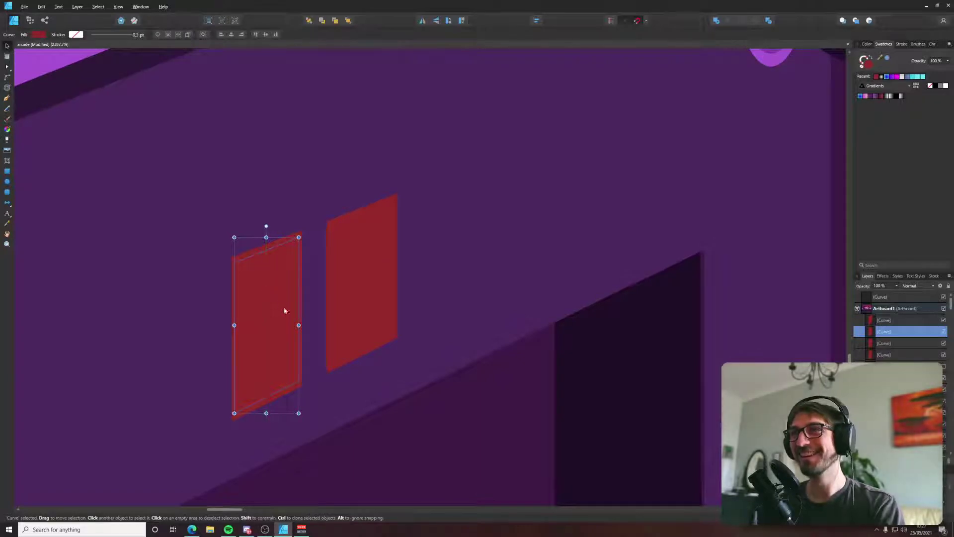
{"action": "left_click_drag", "start_coordinate": [348, 248], "coordinate": [350, 246]}
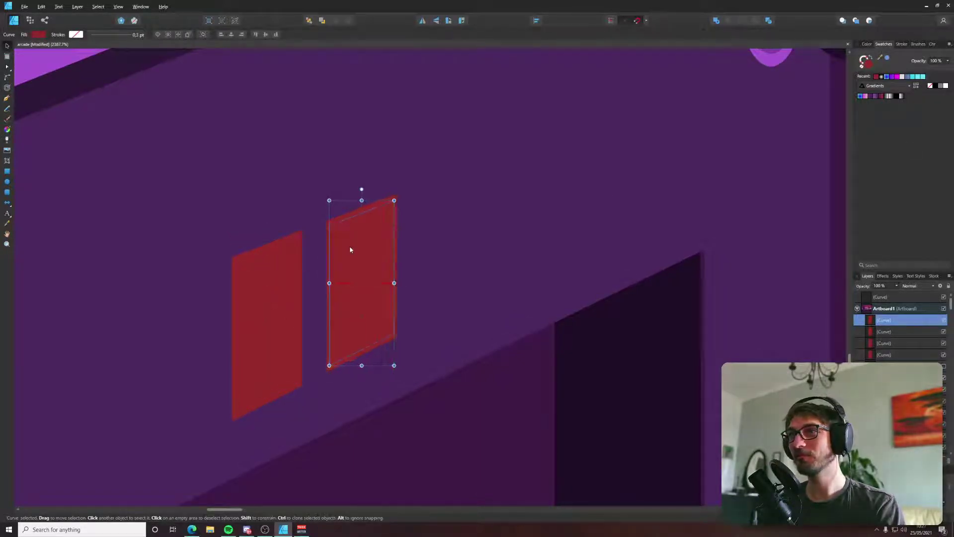
Fill the two larger original shapes behind the copies with a very dark red, and deselect them.
{"action": "left_click", "coordinate": [294, 246]}
{"action": "left_click", "coordinate": [329, 233], "text": "shift"}
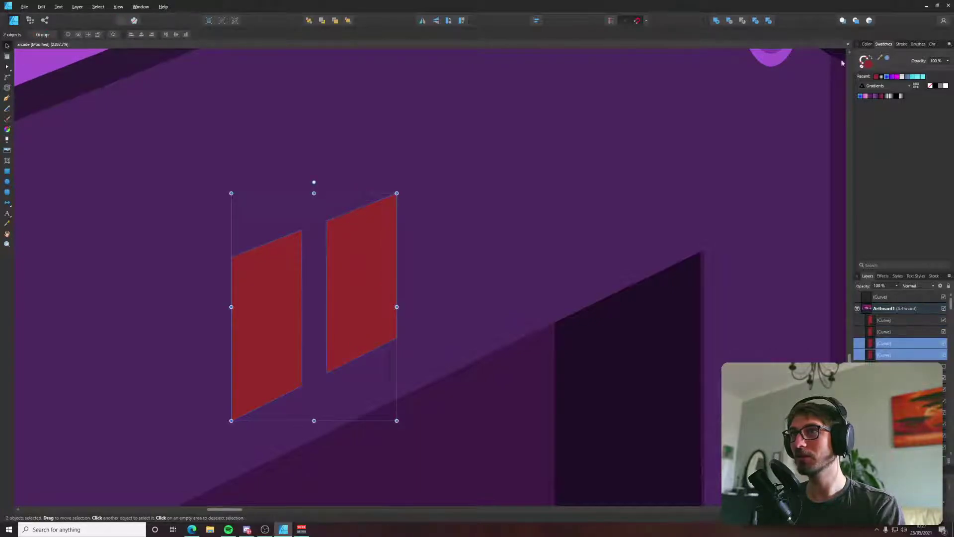
{"action": "double_click", "coordinate": [867, 62]}
{"action": "left_click_drag", "start_coordinate": [452, 279], "coordinate": [425, 302]}
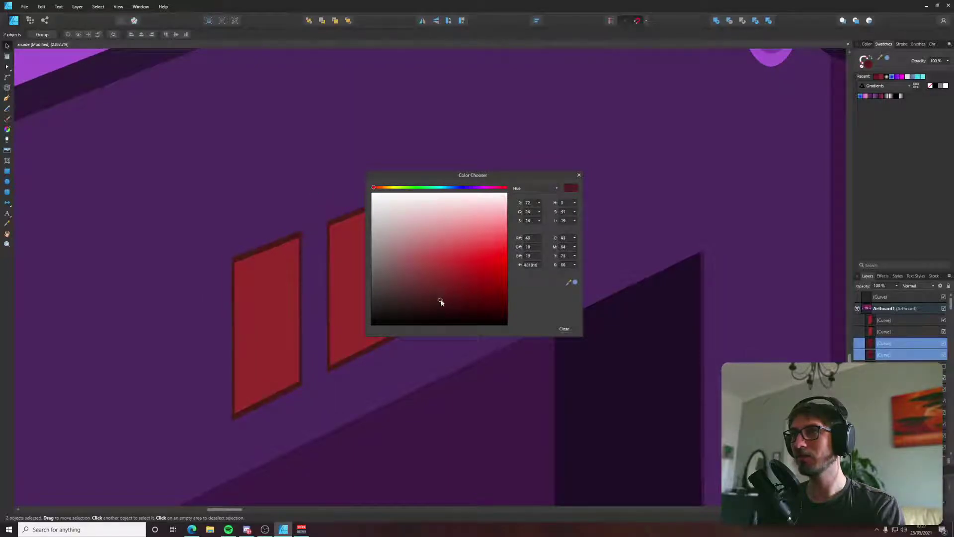
{"action": "left_click", "coordinate": [564, 329]}
{"action": "scroll", "coordinate": [508, 313], "scroll_direction": "down", "scroll_amount": 5}
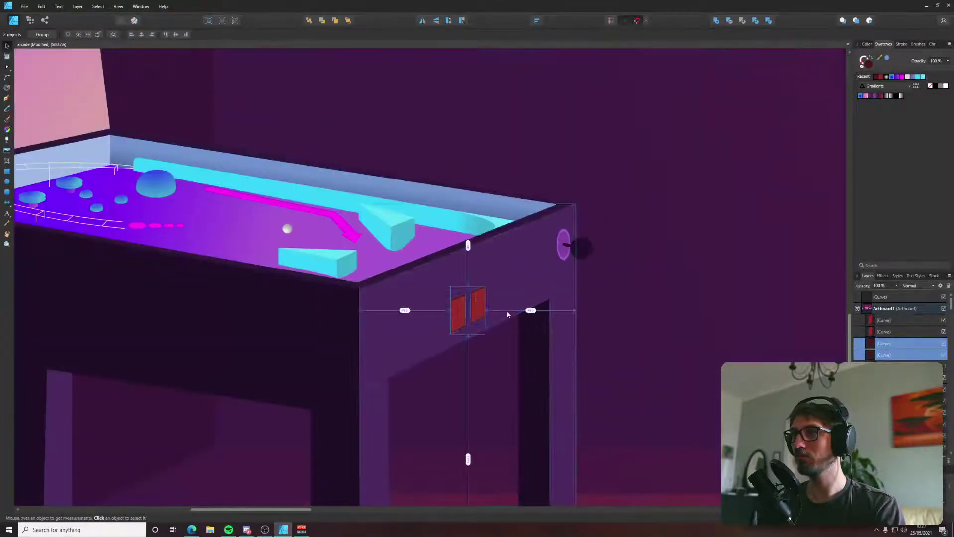
{"action": "scroll", "coordinate": [508, 314], "scroll_direction": "down", "scroll_amount": 3}
{"action": "left_click", "coordinate": [207, 279]}
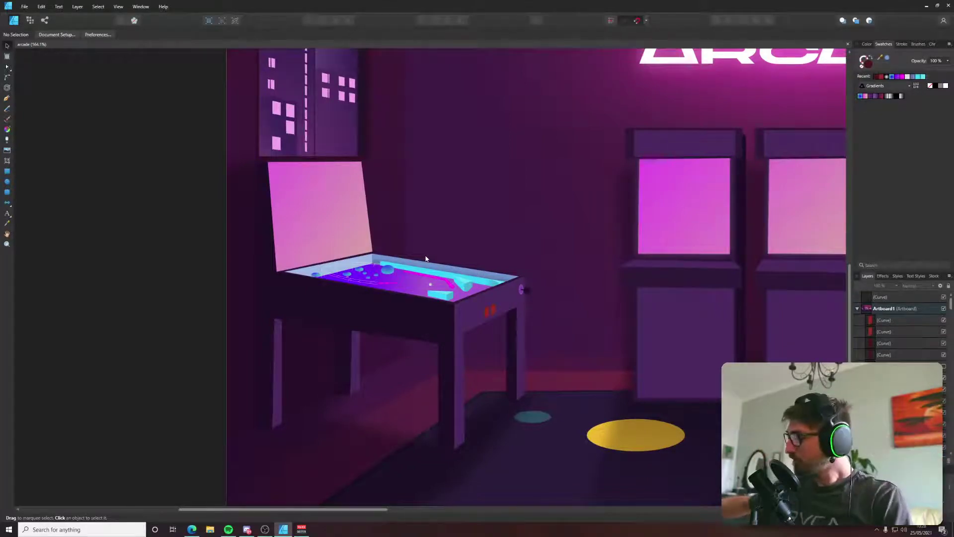
{"action": "scroll", "coordinate": [394, 266], "scroll_direction": "up", "scroll_amount": 5}
{"action": "scroll", "coordinate": [469, 268], "scroll_direction": "up", "scroll_amount": 1}
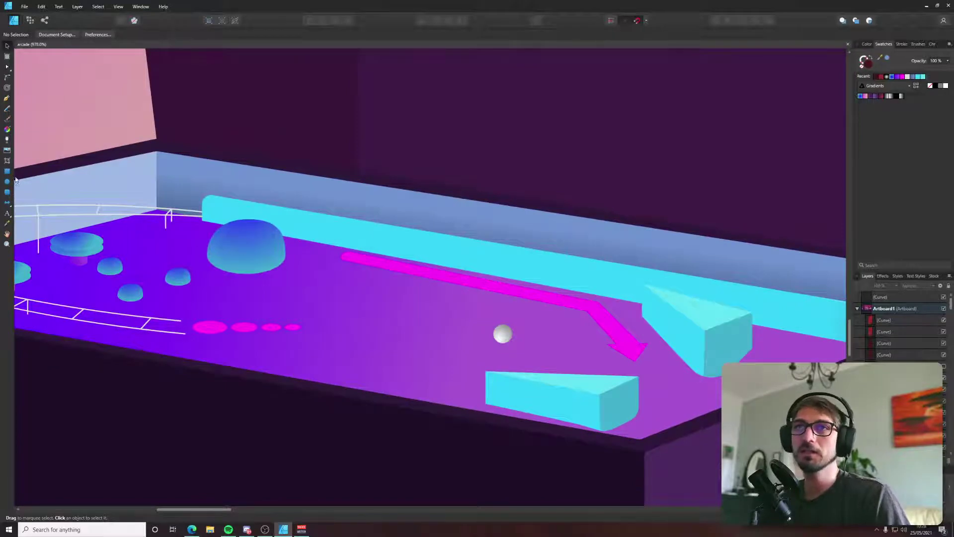
{"action": "left_click", "coordinate": [6, 203]}
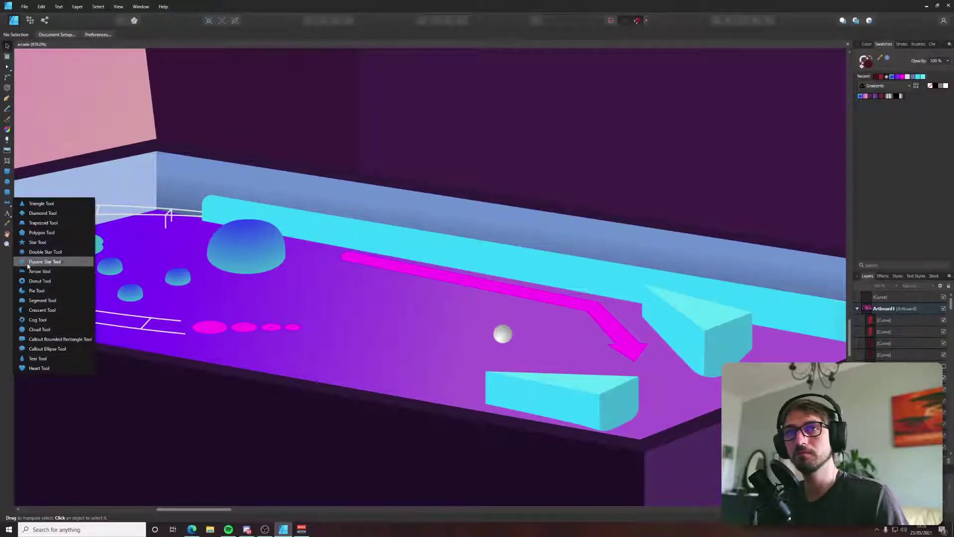
{"action": "left_click", "coordinate": [30, 242]}
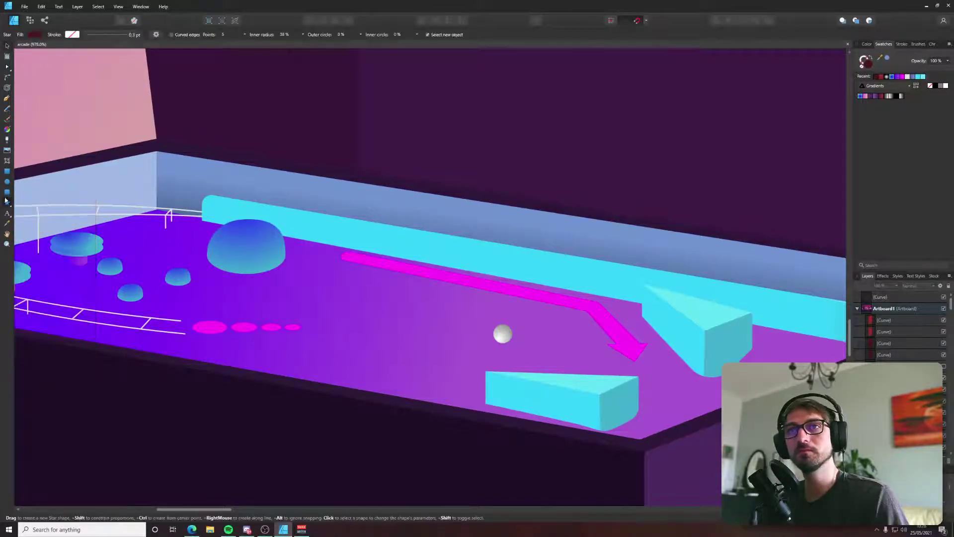
{"action": "key", "text": "p"}
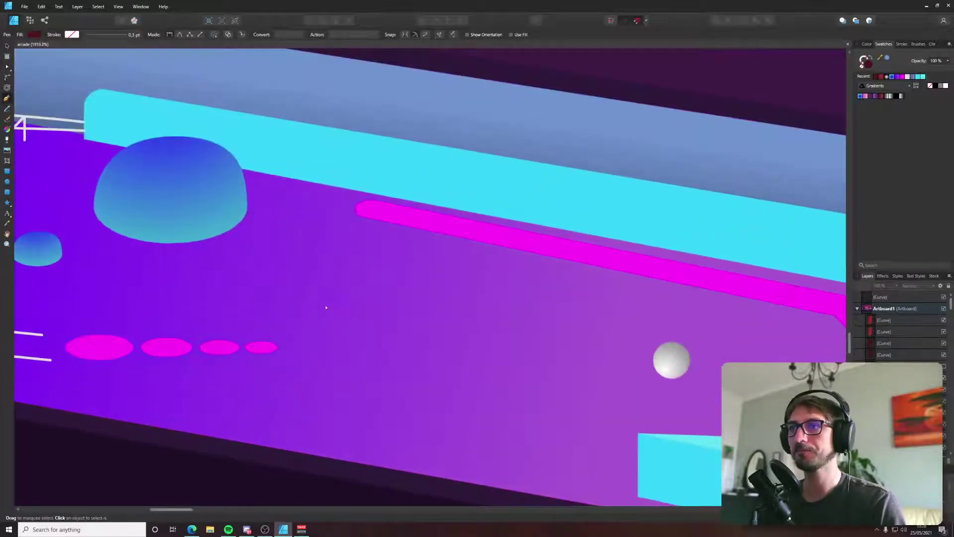
{"action": "scroll", "coordinate": [325, 306], "scroll_direction": "up", "scroll_amount": 3}
{"action": "left_click_drag", "start_coordinate": [491, 302], "coordinate": [426, 294]}
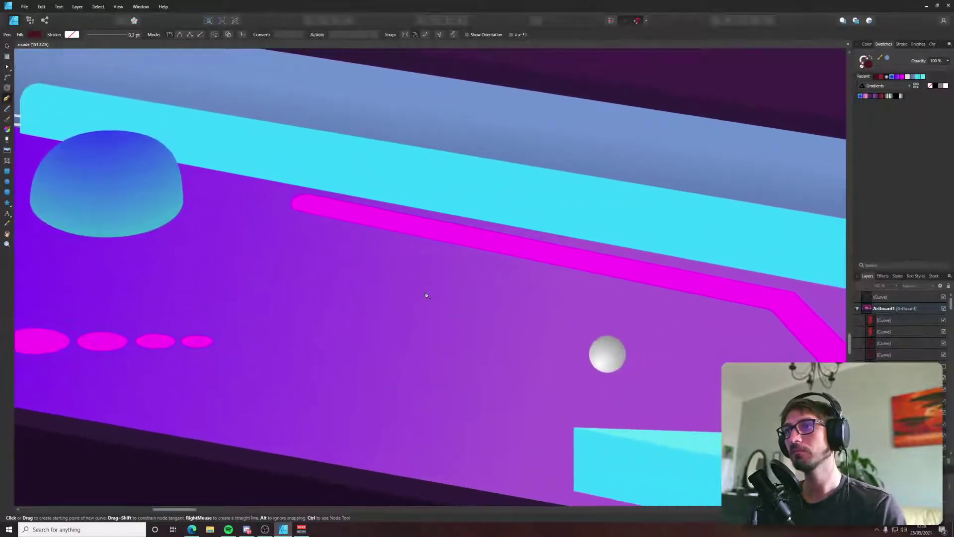
Draw a wide, flat ellipse on the pinball playfield and position it just left of the metal ball.
{"action": "left_click", "coordinate": [7, 181]}
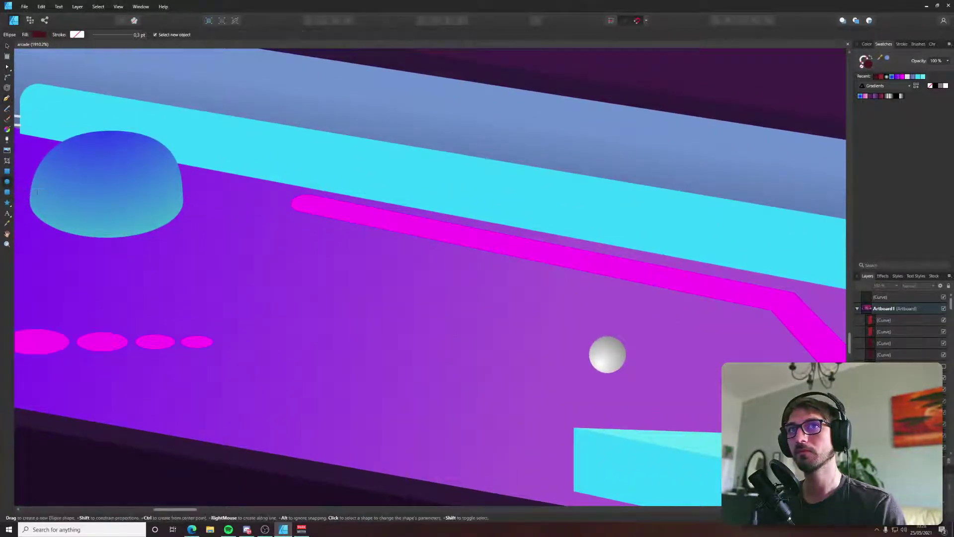
{"action": "scroll", "coordinate": [433, 327], "scroll_direction": "down", "scroll_amount": 7}
{"action": "scroll", "coordinate": [433, 327], "scroll_direction": "up", "scroll_amount": 4}
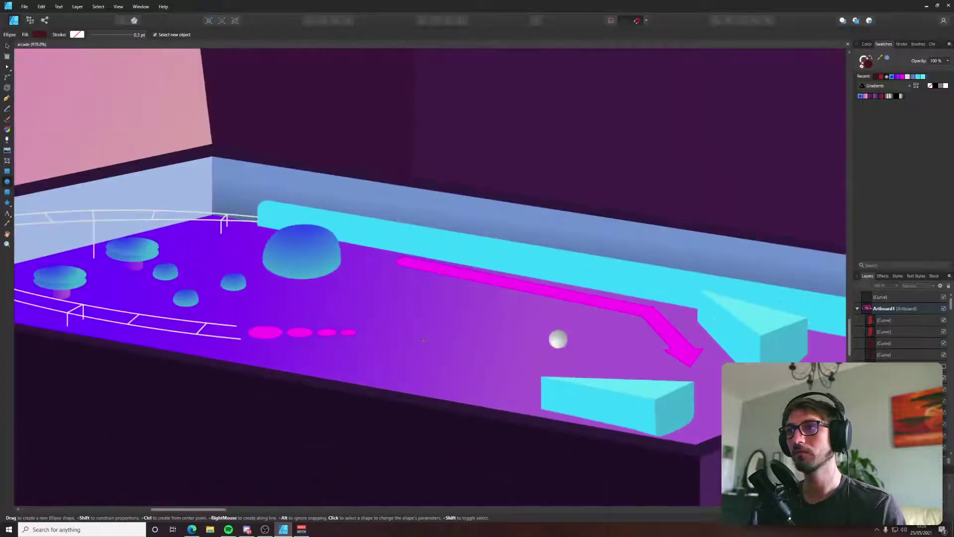
{"action": "left_click_drag", "start_coordinate": [413, 344], "coordinate": [529, 386]}
{"action": "left_click_drag", "start_coordinate": [502, 378], "coordinate": [510, 354]}
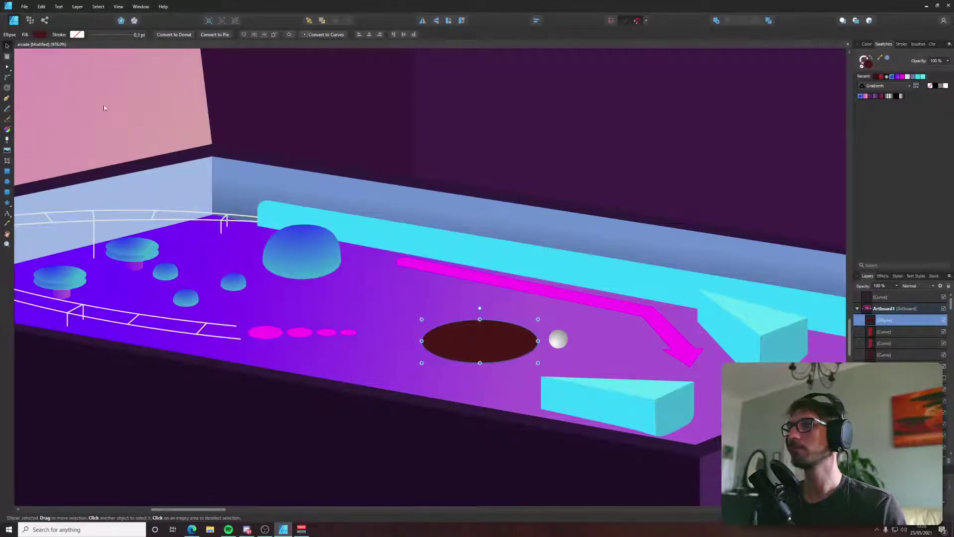
Fill the playfield ellipse with a light yellow.
{"action": "left_click", "coordinate": [39, 35]}
{"action": "left_click", "coordinate": [51, 119]}
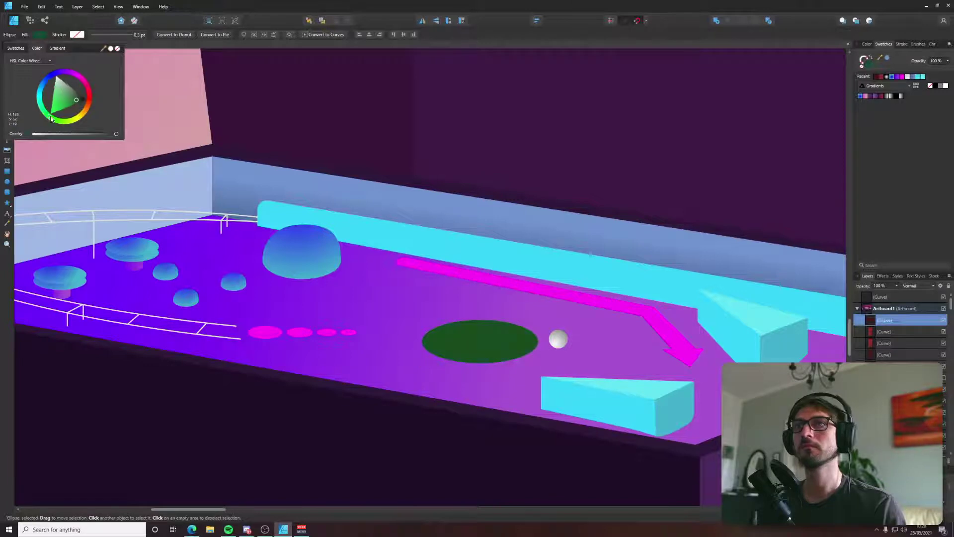
{"action": "left_click", "coordinate": [52, 96]}
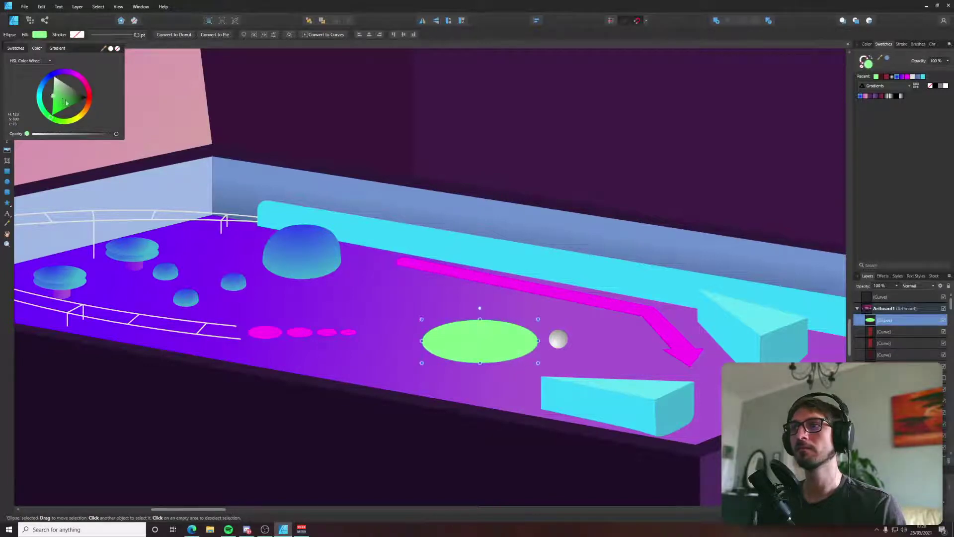
{"action": "left_click_drag", "start_coordinate": [38, 102], "coordinate": [75, 118]}
Duplicate the yellow ellipse, shrink the copy concentrically inside it, and fill the copy with a light orange.
{"action": "scroll", "coordinate": [570, 330], "scroll_direction": "up", "scroll_amount": 3}
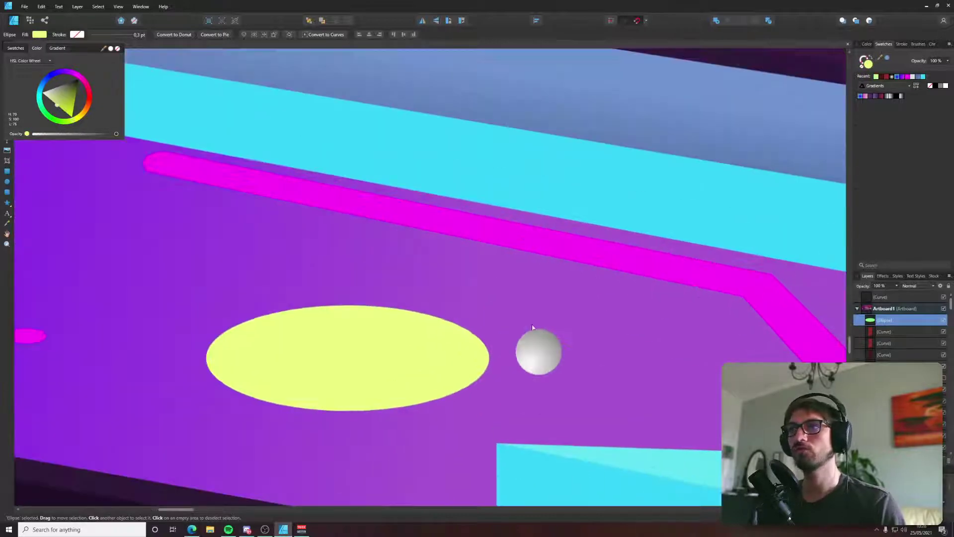
{"action": "key", "text": "ctrl+j"}
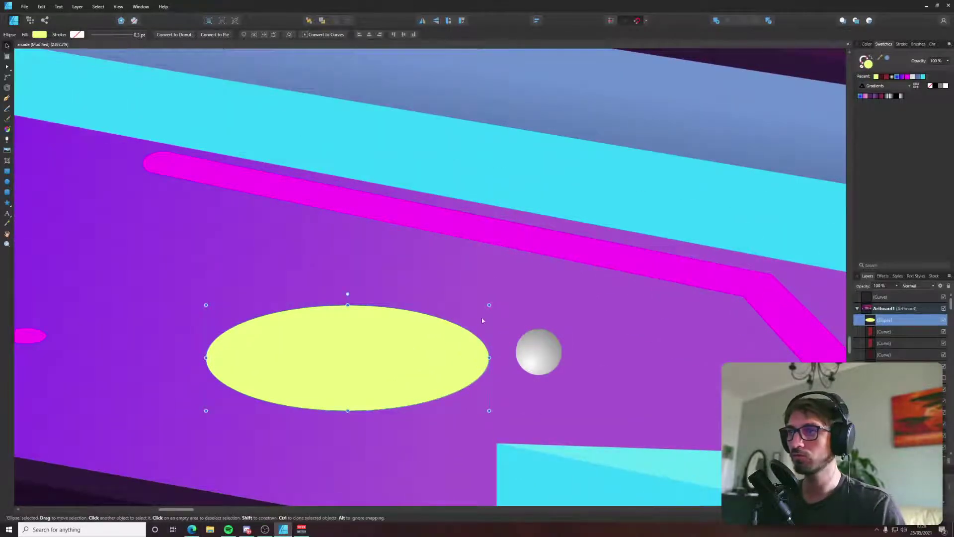
{"action": "left_click_drag", "start_coordinate": [489, 304], "coordinate": [413, 333]}
{"action": "left_click_drag", "start_coordinate": [339, 379], "coordinate": [378, 365]}
{"action": "left_click", "coordinate": [40, 35]}
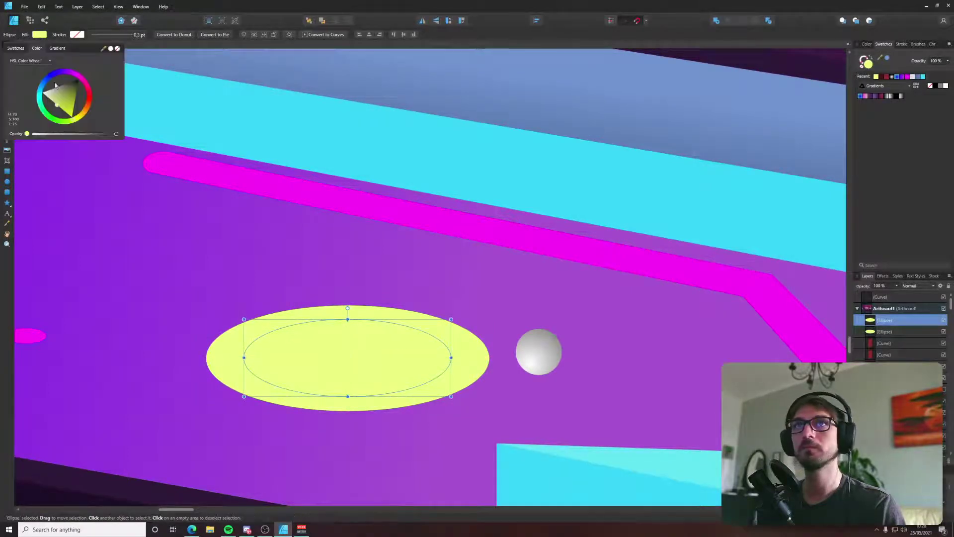
{"action": "mouse_move", "coordinate": [47, 104]}
{"action": "left_mouse_down"}
{"action": "mouse_move", "coordinate": [43, 85]}
{"action": "mouse_move", "coordinate": [55, 115]}
{"action": "mouse_move", "coordinate": [82, 131]}
{"action": "mouse_move", "coordinate": [110, 125]}
{"action": "left_mouse_up"}
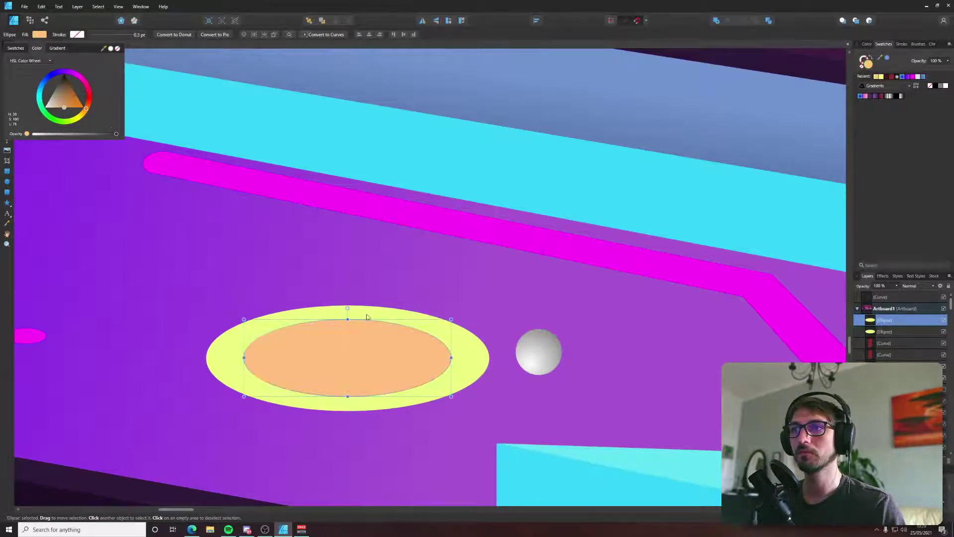
Duplicate the orange ellipse, shrink the copy concentrically inside it, fill it with pink, and deselect it.
{"action": "key", "text": "ctrl+j"}
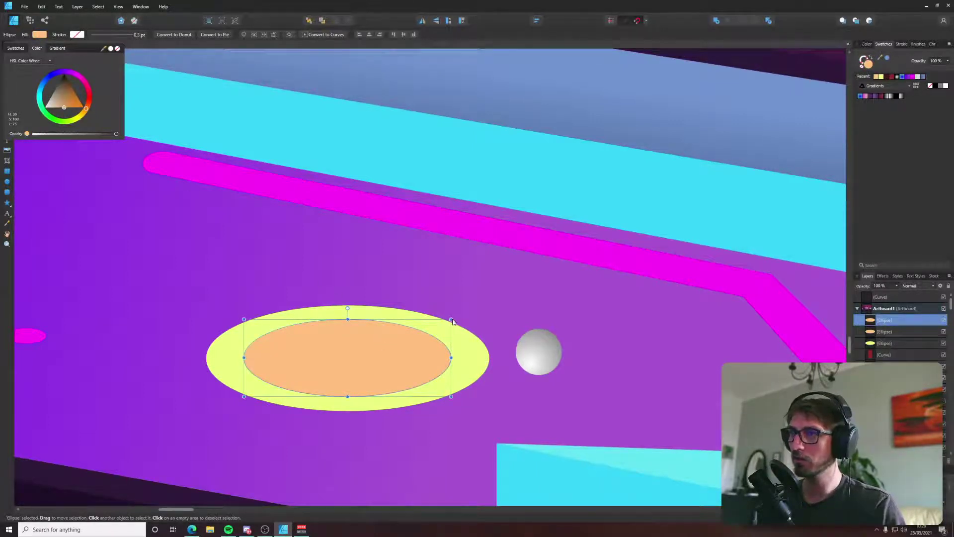
{"action": "left_click_drag", "start_coordinate": [452, 321], "coordinate": [412, 333]}
{"action": "left_click", "coordinate": [40, 34]}
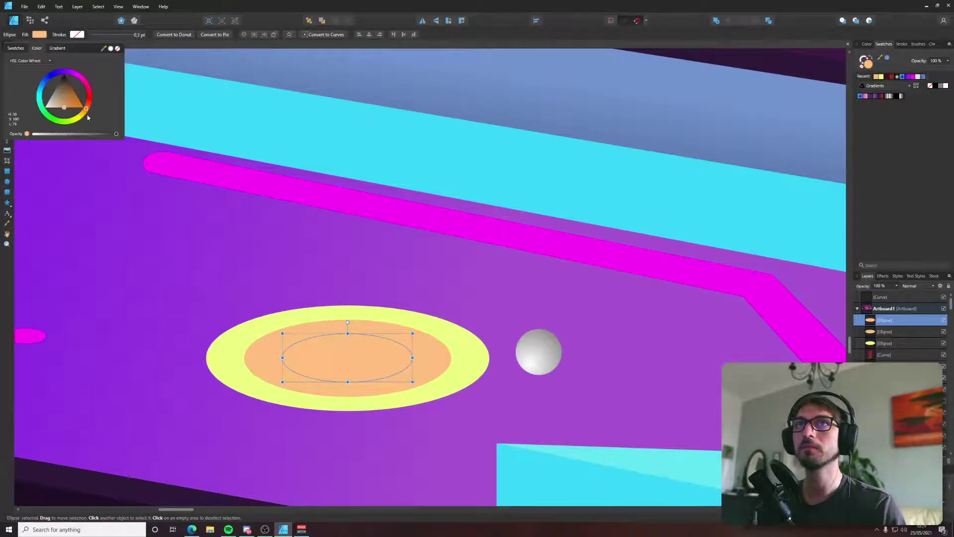
{"action": "left_click_drag", "start_coordinate": [90, 107], "coordinate": [86, 71]}
{"action": "key", "text": "ctrl+0"}
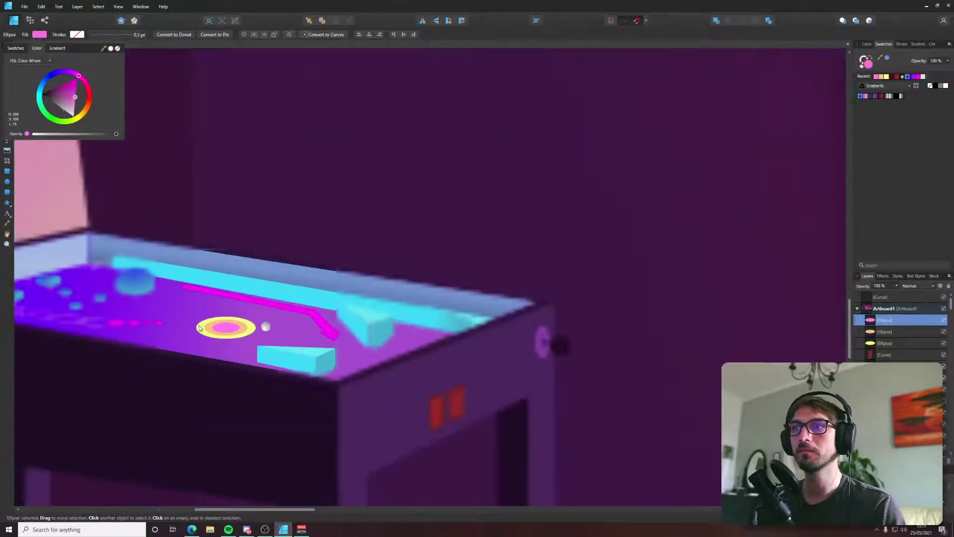
{"action": "left_click", "coordinate": [59, 316]}
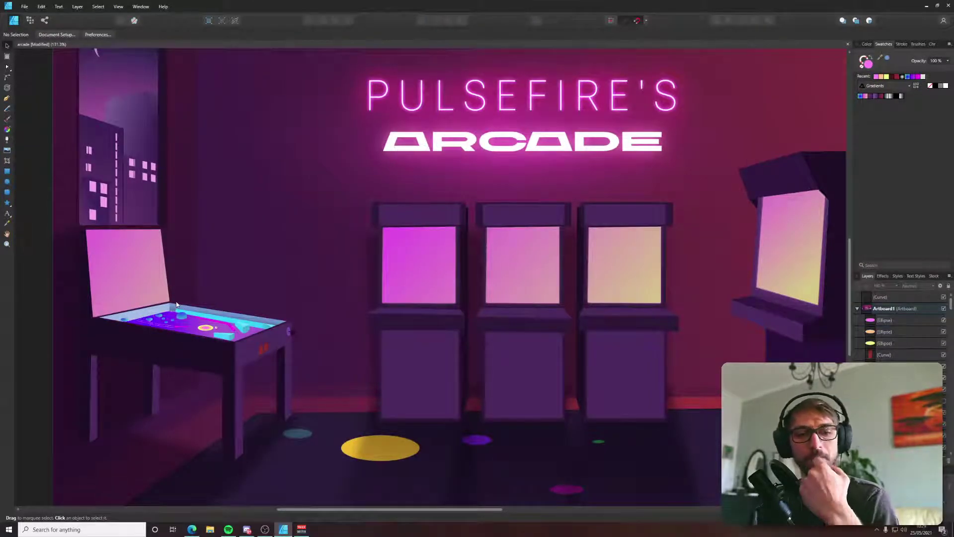
Nudge the orange and pink ellipses slightly up inside the yellow one, nudge the pink one up further, and deselect.
{"action": "scroll", "coordinate": [77, 315], "scroll_direction": "up", "scroll_amount": 3}
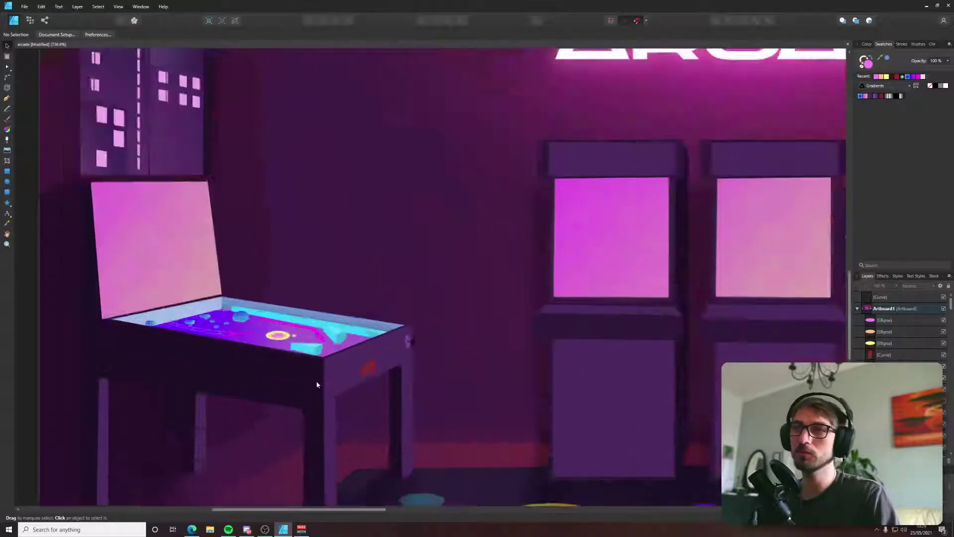
{"action": "scroll", "coordinate": [276, 335], "scroll_direction": "up", "scroll_amount": 6}
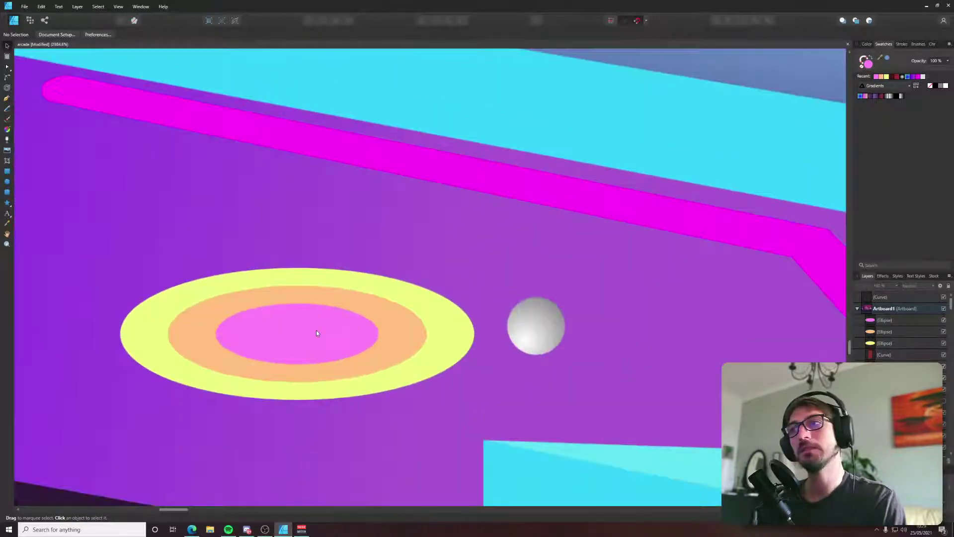
{"action": "left_click", "coordinate": [317, 332]}
{"action": "left_click", "coordinate": [347, 299], "text": "shift"}
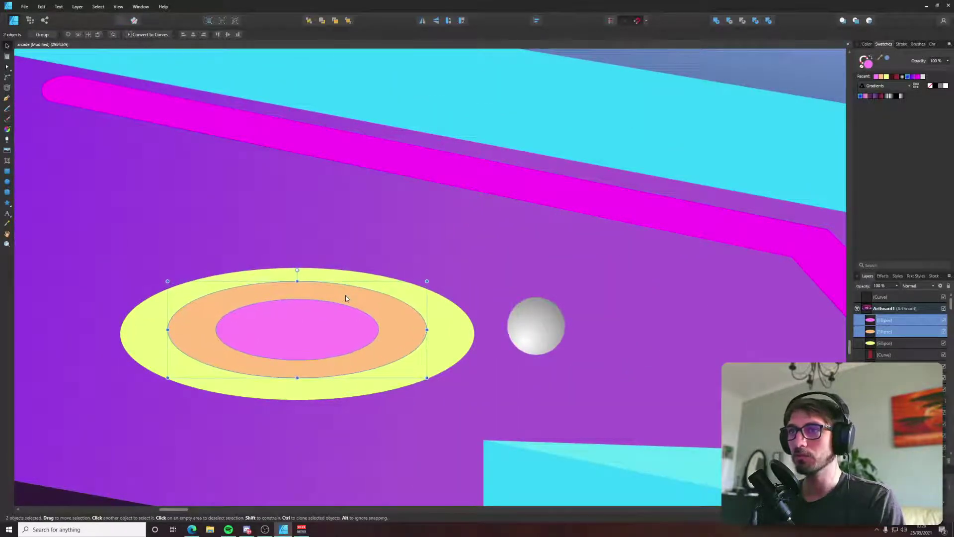
{"action": "left_click", "coordinate": [317, 338]}
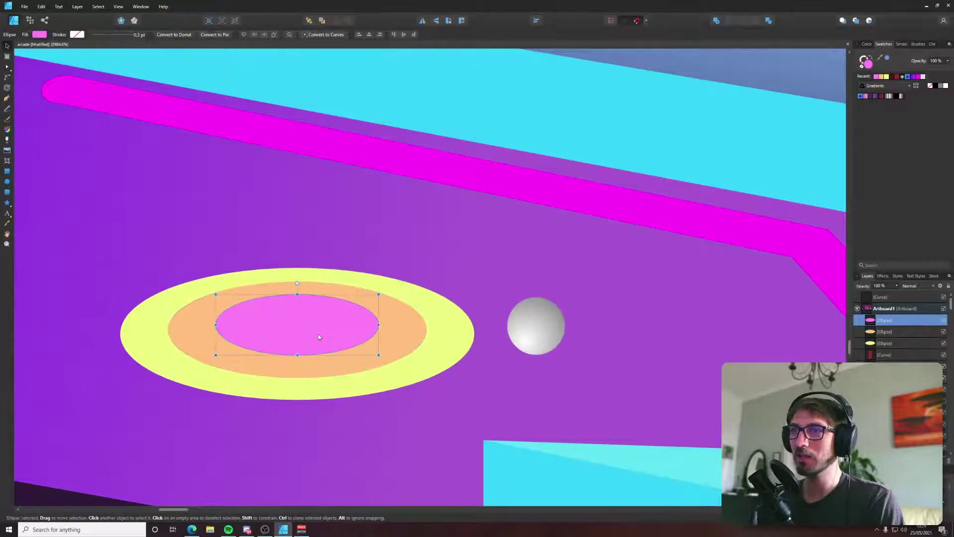
{"action": "scroll", "coordinate": [318, 334], "scroll_direction": "down", "scroll_amount": 8}
{"action": "left_click", "coordinate": [75, 282]}
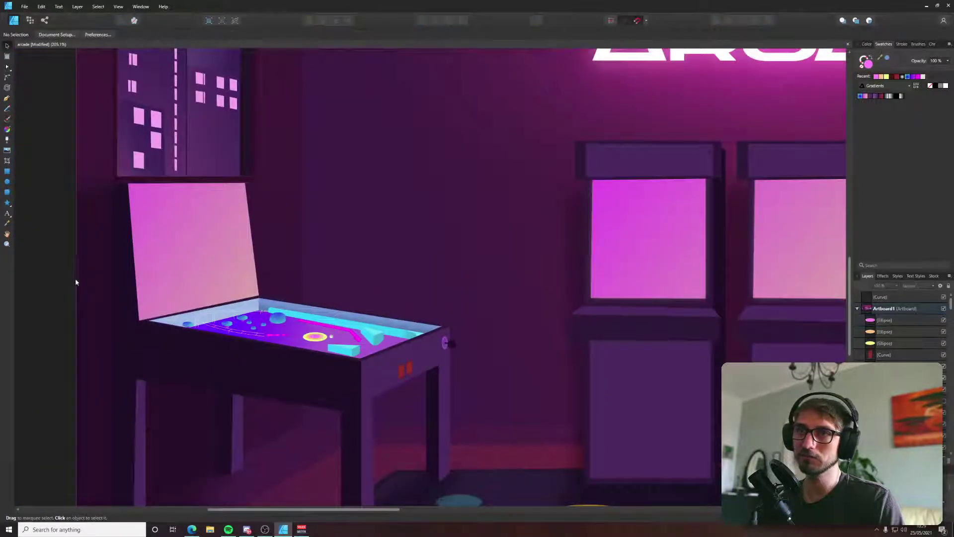
Copy the magenta playfield ellipse behind the bases of the two mushroom bumpers and the nearest small dome, enlarging it to surround them.
{"action": "scroll", "coordinate": [298, 323], "scroll_direction": "up", "scroll_amount": 6}
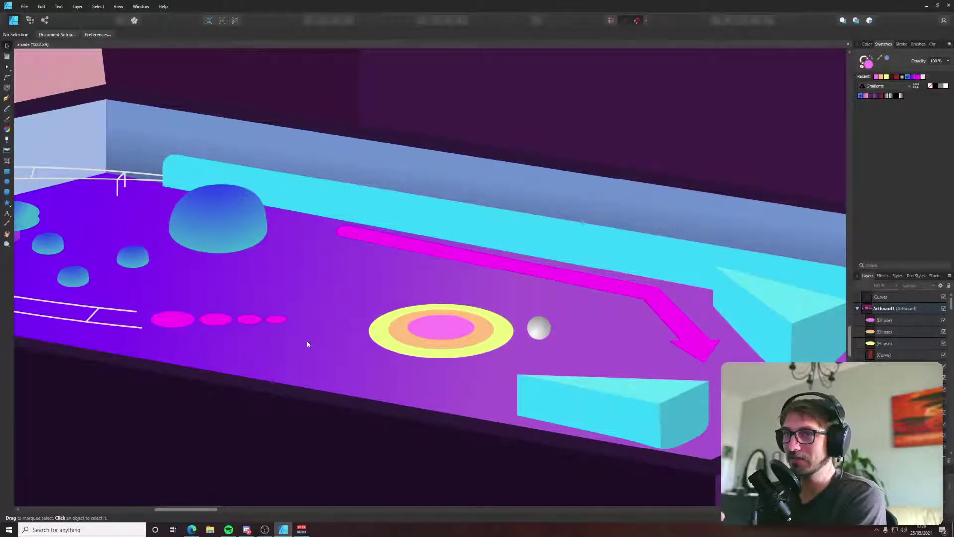
{"action": "scroll", "coordinate": [497, 328], "scroll_direction": "up", "scroll_amount": 1}
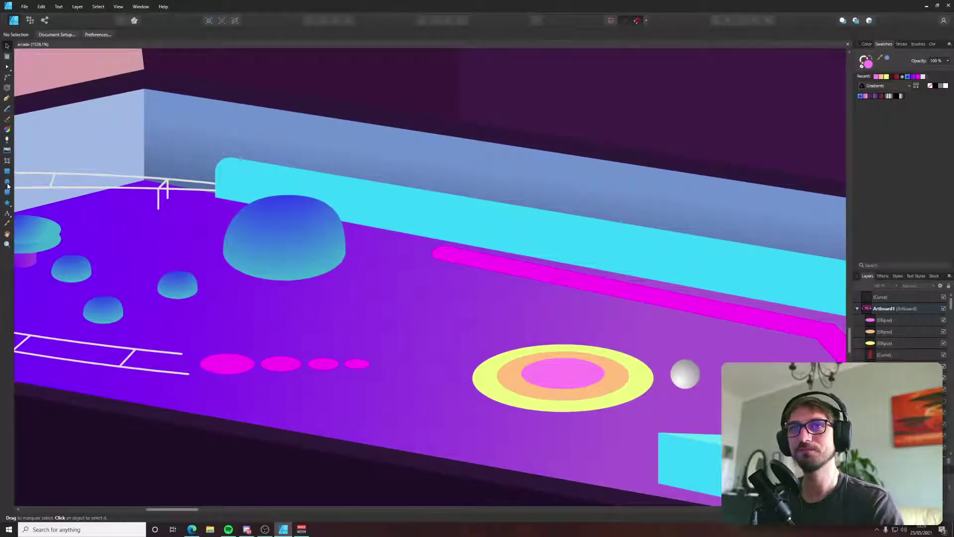
{"action": "key", "text": "p"}
{"action": "scroll", "coordinate": [397, 396], "scroll_direction": "down", "scroll_amount": 1}
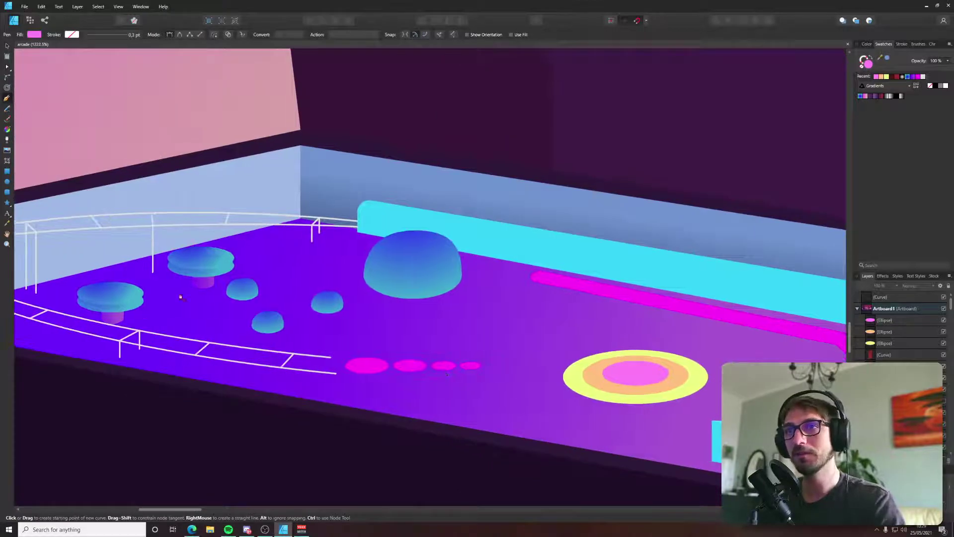
{"action": "left_click", "coordinate": [7, 181]}
{"action": "mouse_move", "coordinate": [95, 321]}
{"action": "left_mouse_down"}
{"action": "mouse_move", "coordinate": [140, 338]}
{"action": "mouse_move", "coordinate": [124, 331]}
{"action": "left_mouse_up"}
{"action": "key", "text": "ctrl+["}
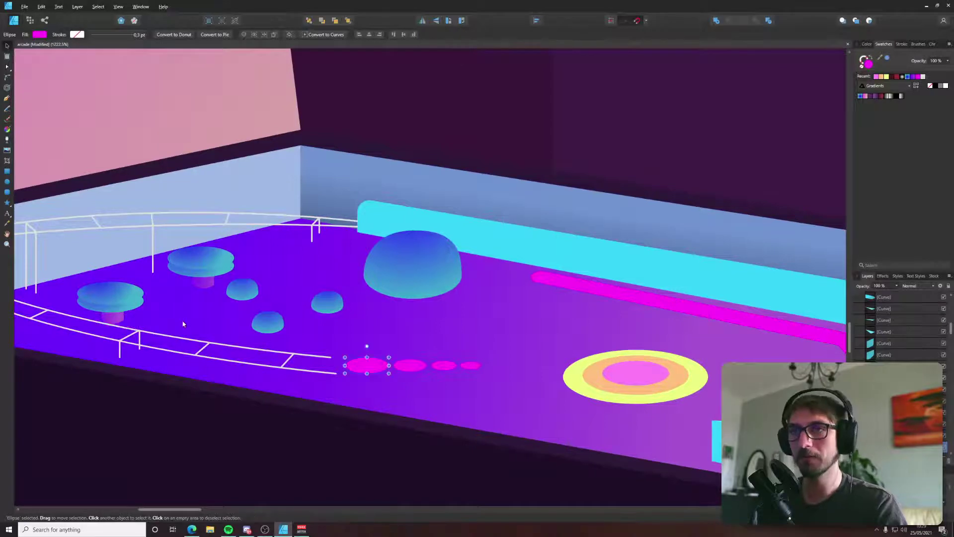
{"action": "mouse_move", "coordinate": [136, 320]}
{"action": "left_mouse_down"}
{"action": "mouse_move", "coordinate": [165, 326]}
{"action": "mouse_move", "coordinate": [155, 313]}
{"action": "mouse_move", "coordinate": [229, 280]}
{"action": "mouse_move", "coordinate": [263, 309]}
{"action": "mouse_move", "coordinate": [251, 302]}
{"action": "left_mouse_up"}
Fill the ellipse under the small dome with bright cyan.
{"action": "left_click", "coordinate": [40, 34]}
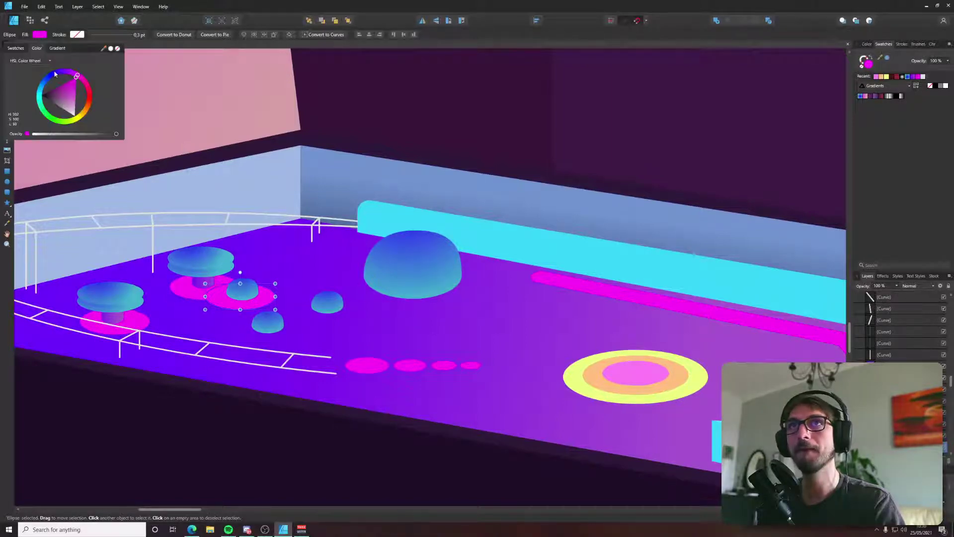
{"action": "left_click_drag", "start_coordinate": [55, 74], "coordinate": [40, 80]}
{"action": "left_click_drag", "start_coordinate": [31, 87], "coordinate": [29, 103]}
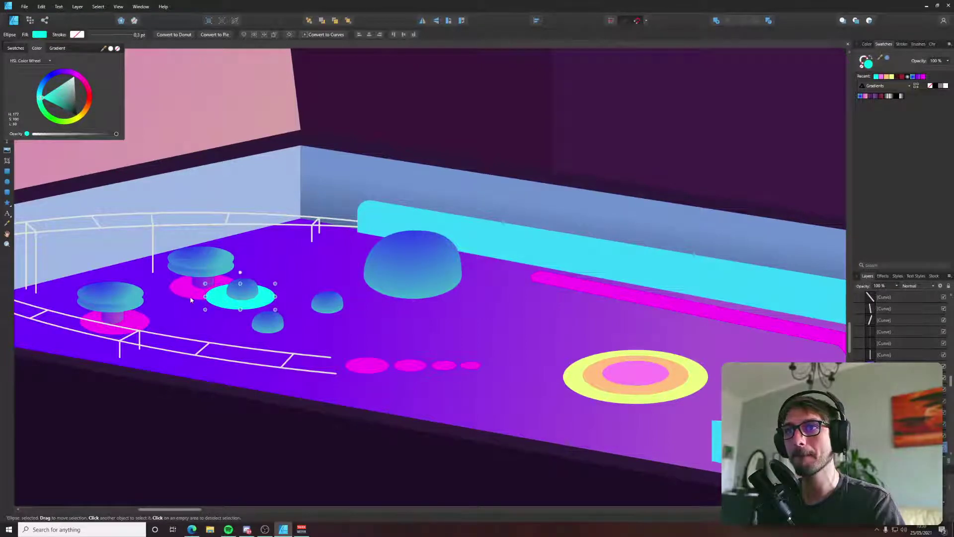
Set the blend mode of the small dome's ellipse and the neighbouring magenta ellipse to Overlay.
{"action": "left_click", "coordinate": [190, 300], "text": "shift"}
{"action": "left_click", "coordinate": [918, 286]}
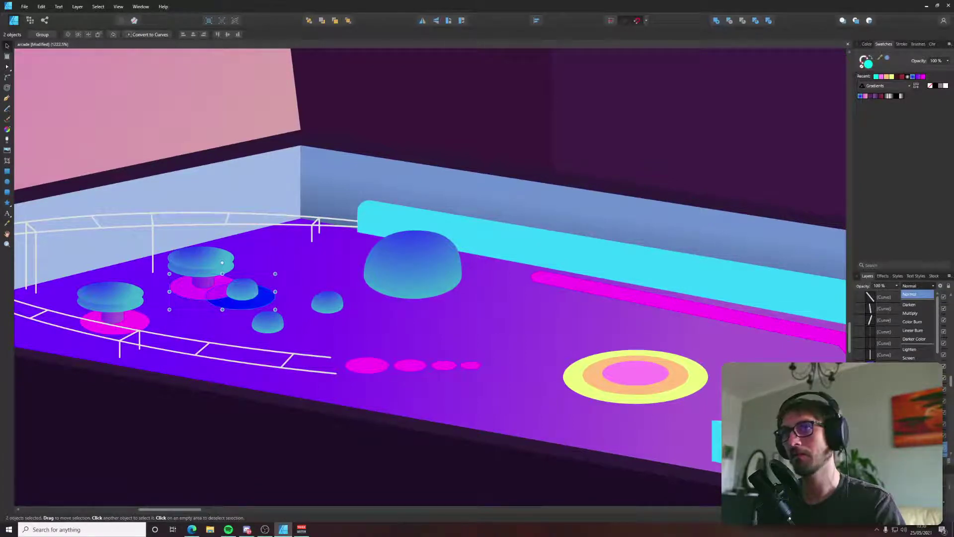
{"action": "scroll", "coordinate": [917, 323], "scroll_direction": "down", "scroll_amount": 4}
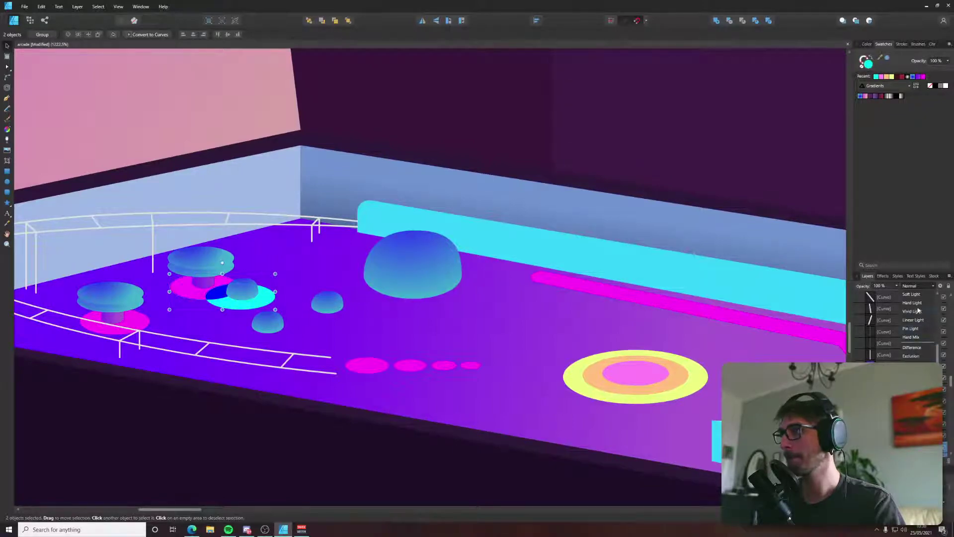
{"action": "scroll", "coordinate": [919, 298], "scroll_direction": "up", "scroll_amount": 2}
{"action": "scroll", "coordinate": [926, 314], "scroll_direction": "up", "scroll_amount": 2}
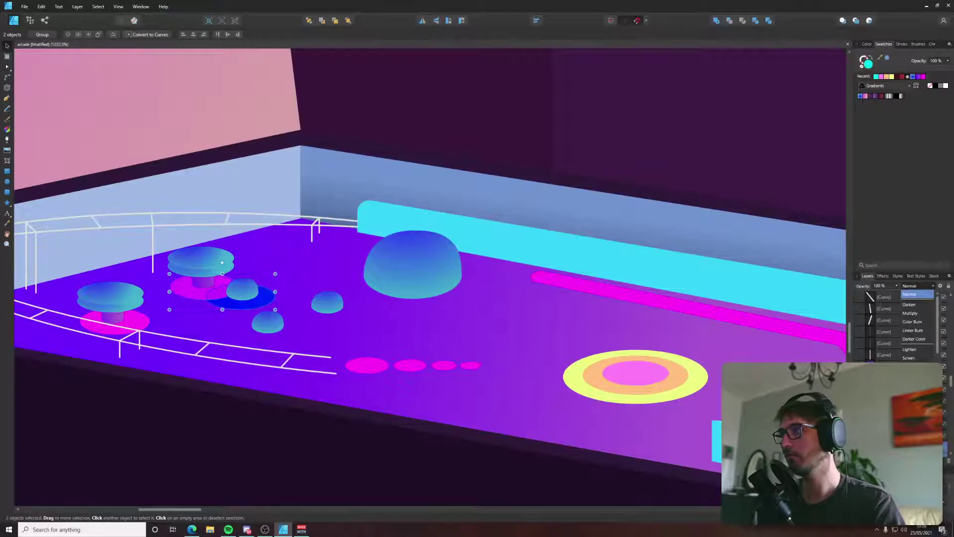
{"action": "left_click", "coordinate": [911, 394]}
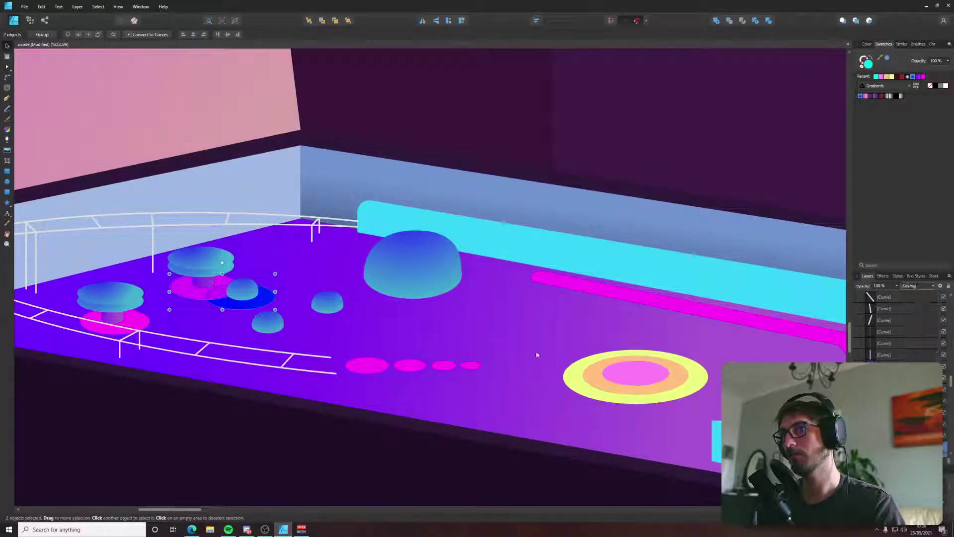
Fill the small dome's ellipse with blue and place copies of it under the other two small domes.
{"action": "left_click", "coordinate": [264, 300]}
{"action": "left_click", "coordinate": [39, 34]}
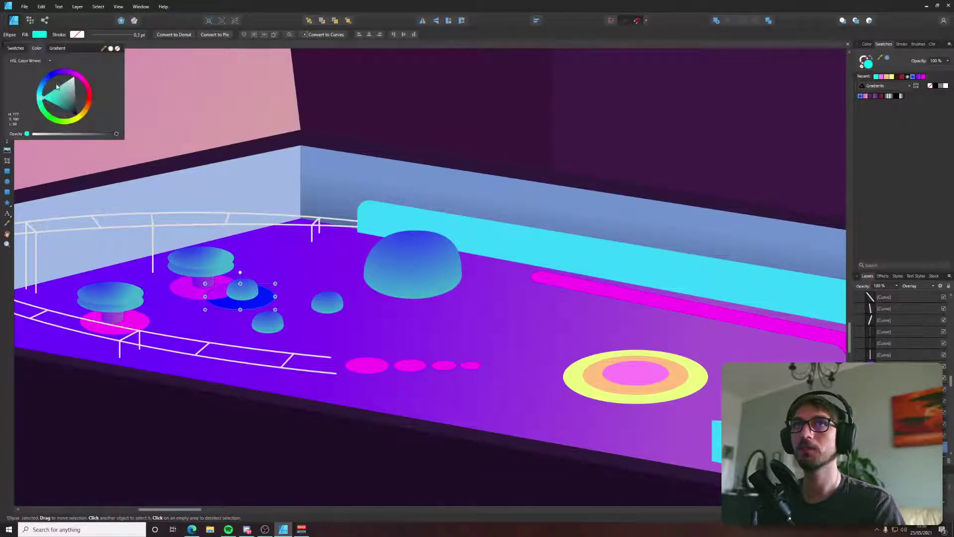
{"action": "mouse_move", "coordinate": [44, 80]}
{"action": "left_mouse_down"}
{"action": "mouse_move", "coordinate": [90, 61]}
{"action": "mouse_move", "coordinate": [112, 106]}
{"action": "mouse_move", "coordinate": [67, 124]}
{"action": "mouse_move", "coordinate": [53, 99]}
{"action": "mouse_move", "coordinate": [39, 106]}
{"action": "mouse_move", "coordinate": [30, 95]}
{"action": "mouse_move", "coordinate": [51, 97]}
{"action": "mouse_move", "coordinate": [39, 87]}
{"action": "mouse_move", "coordinate": [49, 76]}
{"action": "mouse_move", "coordinate": [38, 96]}
{"action": "mouse_move", "coordinate": [50, 116]}
{"action": "mouse_move", "coordinate": [38, 92]}
{"action": "mouse_move", "coordinate": [46, 80]}
{"action": "left_mouse_up"}
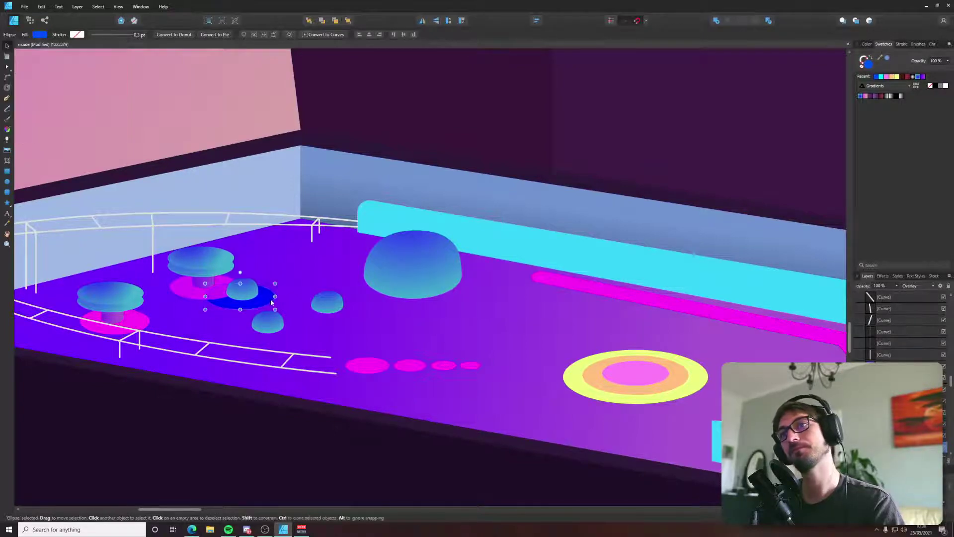
{"action": "mouse_move", "coordinate": [264, 301]}
{"action": "left_mouse_down"}
{"action": "mouse_move", "coordinate": [350, 313]}
{"action": "mouse_move", "coordinate": [289, 332]}
{"action": "left_mouse_up"}
Copy the magenta bumper ellipse under the large dome, enlarge it so it surrounds the dome's base, and save the document.
{"action": "left_click", "coordinate": [178, 294]}
{"action": "left_click_drag", "start_coordinate": [178, 294], "coordinate": [363, 286]}
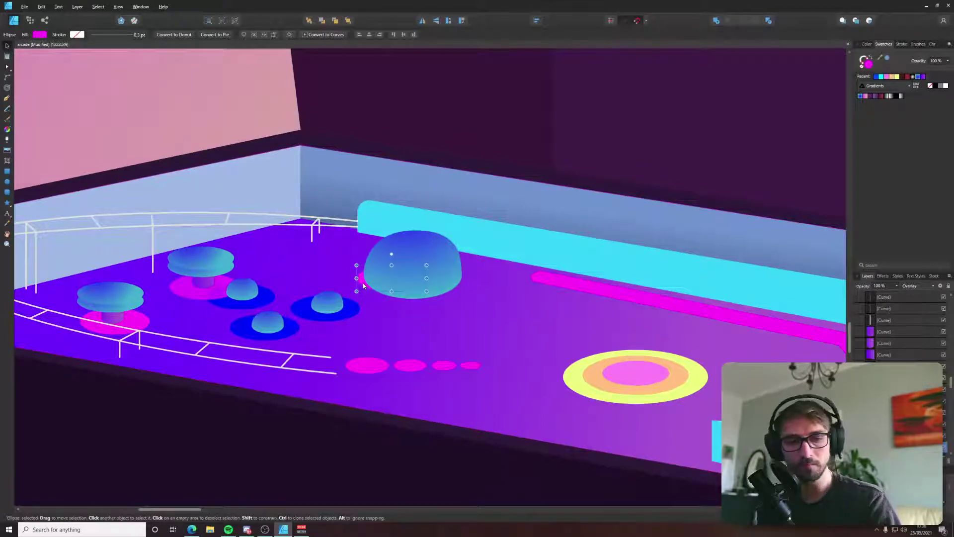
{"action": "scroll", "coordinate": [363, 282], "scroll_direction": "down", "scroll_amount": 5}
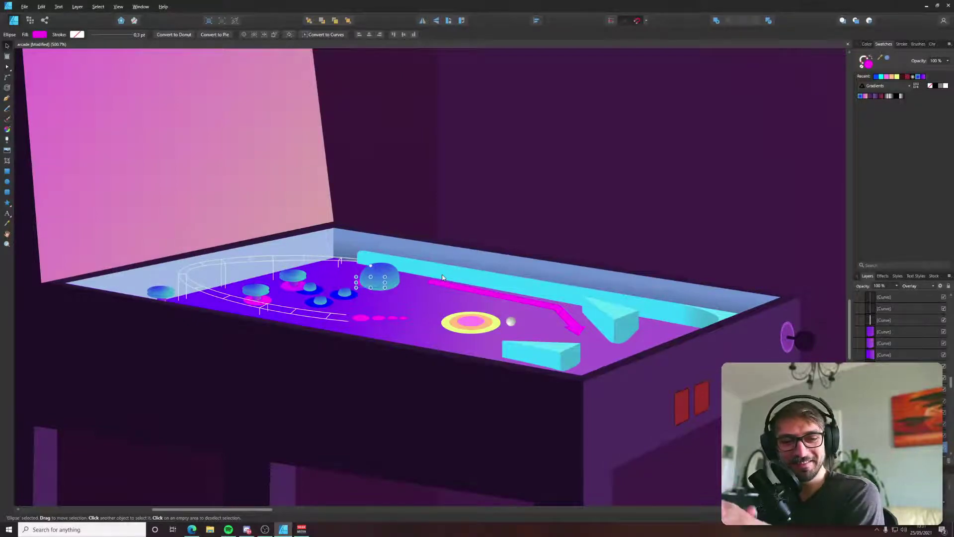
{"action": "scroll", "coordinate": [388, 291], "scroll_direction": "up", "scroll_amount": 5}
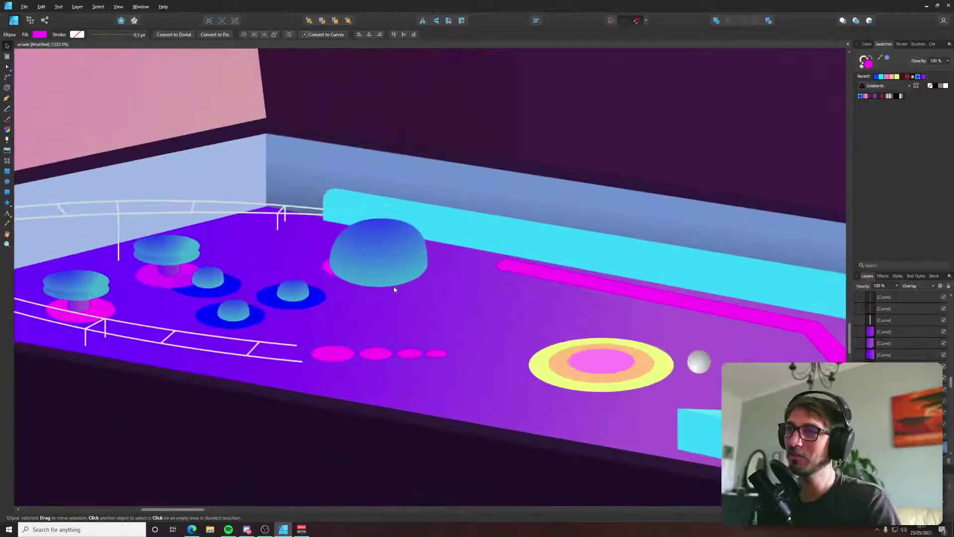
{"action": "left_click_drag", "start_coordinate": [392, 279], "coordinate": [443, 292]}
{"action": "scroll", "coordinate": [419, 281], "scroll_direction": "down", "scroll_amount": 7}
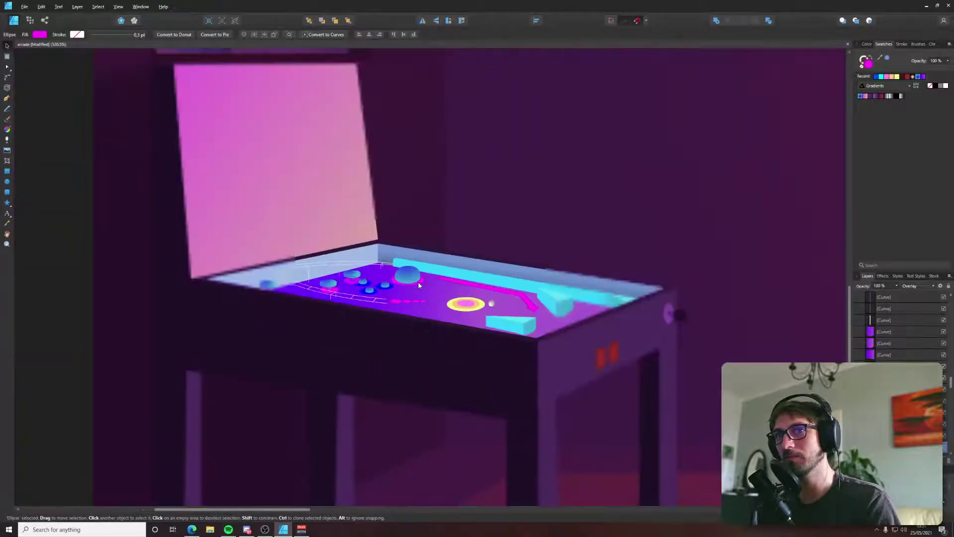
{"action": "left_click", "coordinate": [32, 263]}
{"action": "scroll", "coordinate": [402, 265], "scroll_direction": "up", "scroll_amount": 5}
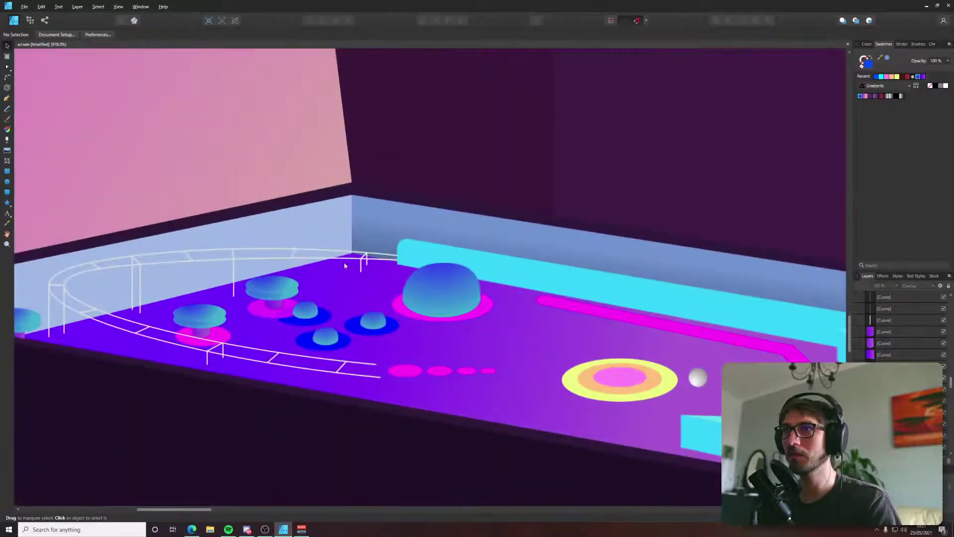
{"action": "key", "text": "ctrl+s"}
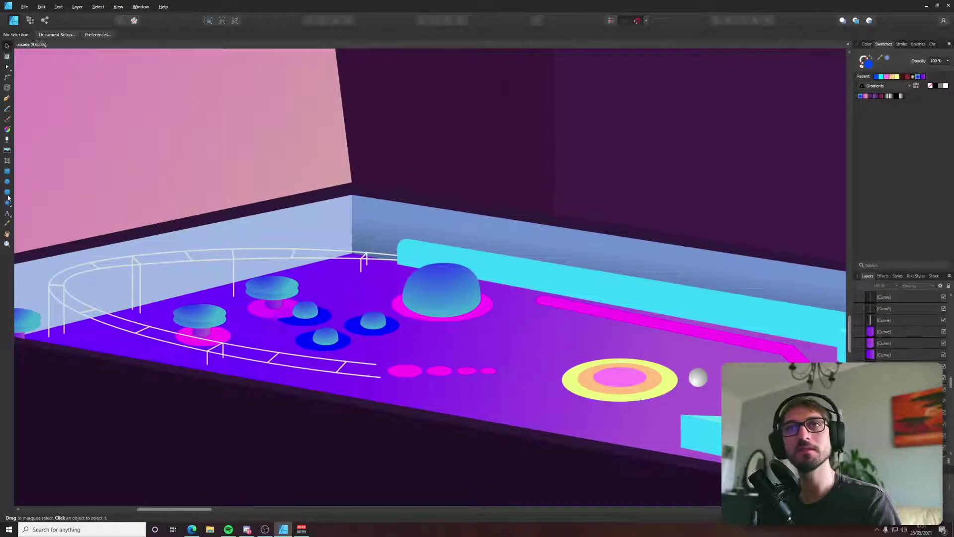
Spread the ends of the two white rails slightly apart at the cyan wall and adjust the inner rail's curve handle.
{"action": "key", "text": "p"}
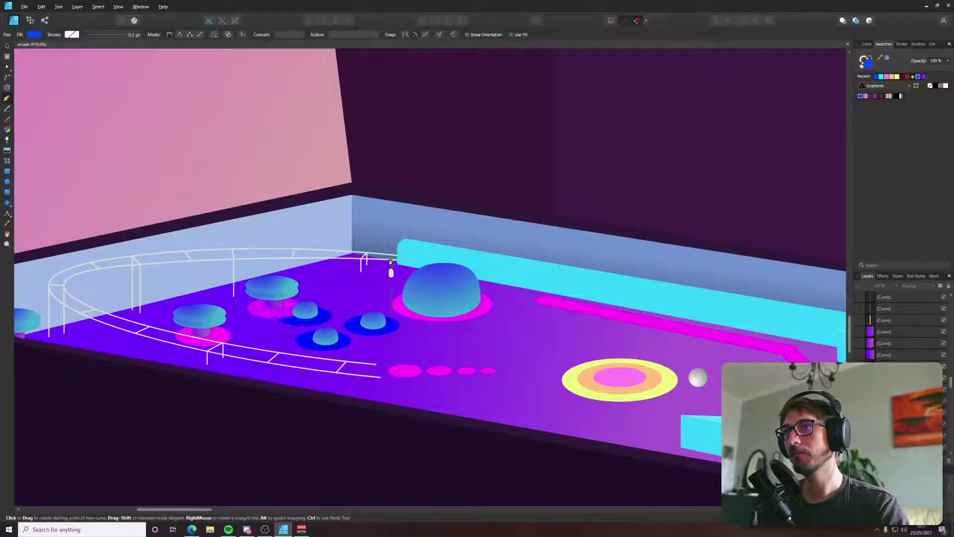
{"action": "key", "text": "a"}
{"action": "left_click", "coordinate": [397, 255]}
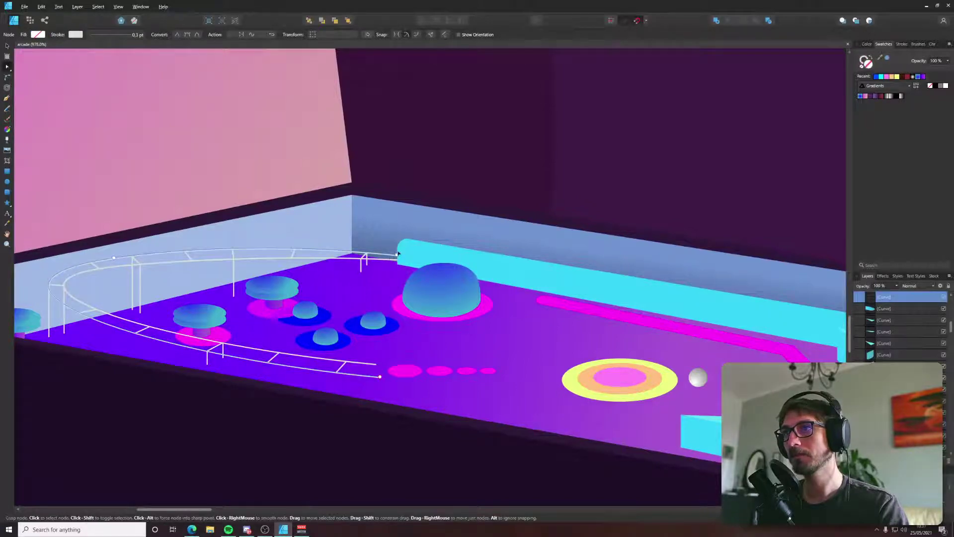
{"action": "left_click_drag", "start_coordinate": [397, 255], "coordinate": [397, 253]}
{"action": "left_click", "coordinate": [397, 260]}
{"action": "key", "text": "ctrl+z"}
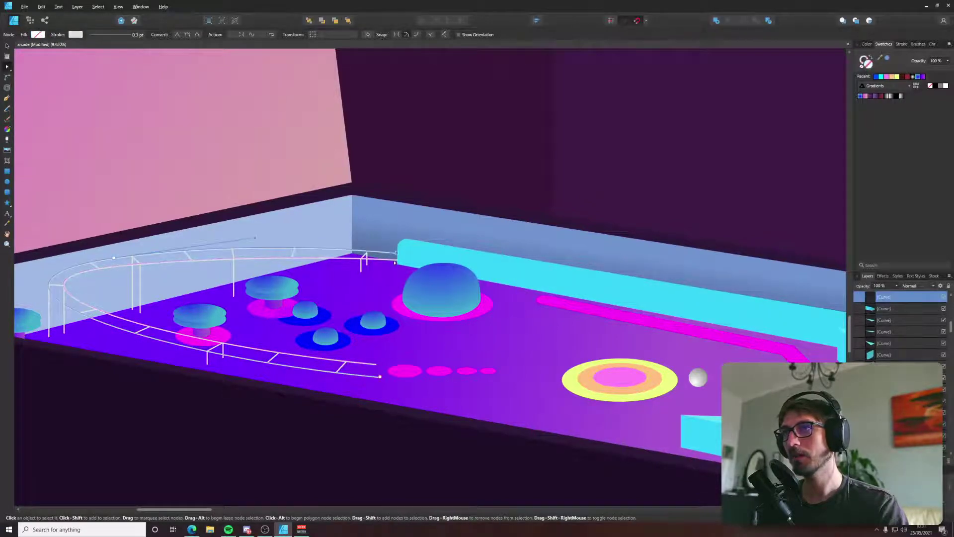
{"action": "left_click", "coordinate": [364, 259]}
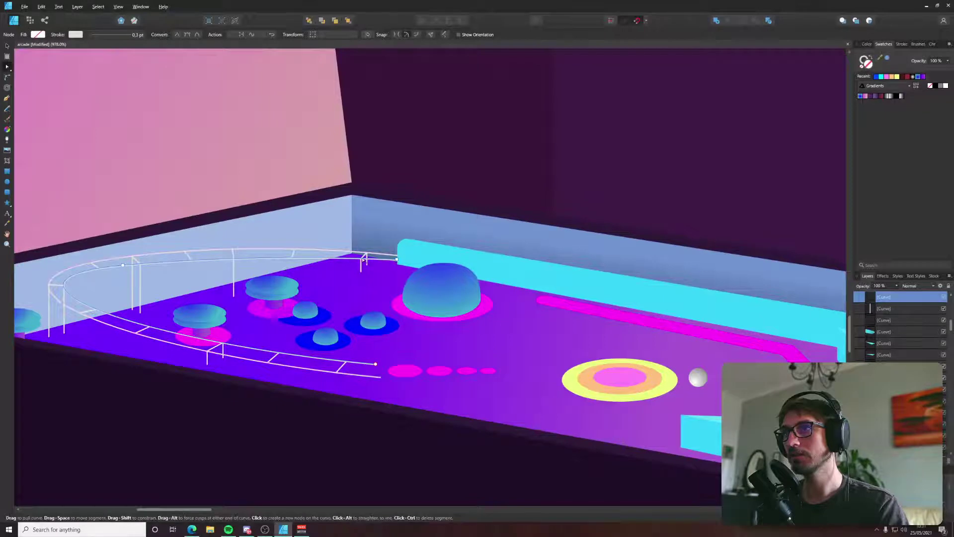
{"action": "left_click", "coordinate": [397, 260]}
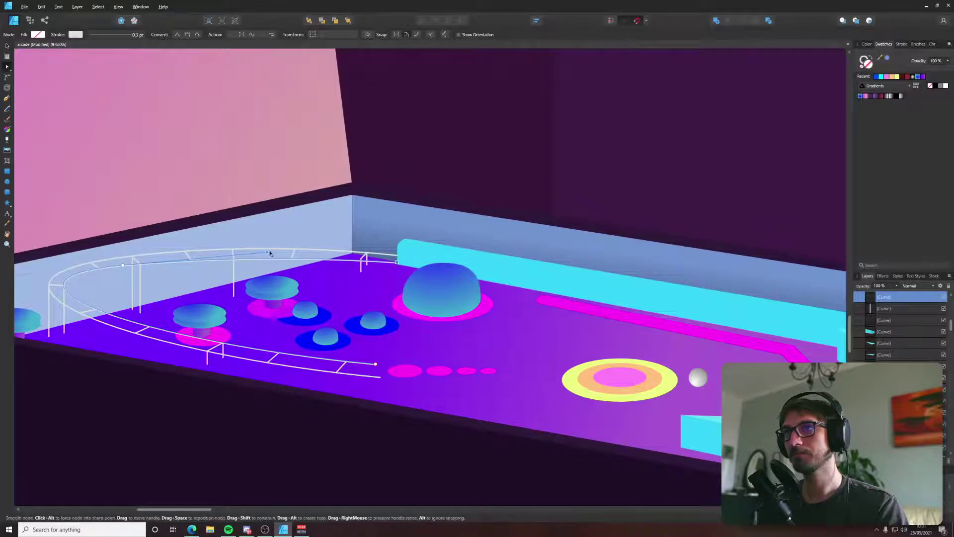
{"action": "left_click_drag", "start_coordinate": [268, 253], "coordinate": [282, 250]}
{"action": "left_click", "coordinate": [644, 183]}
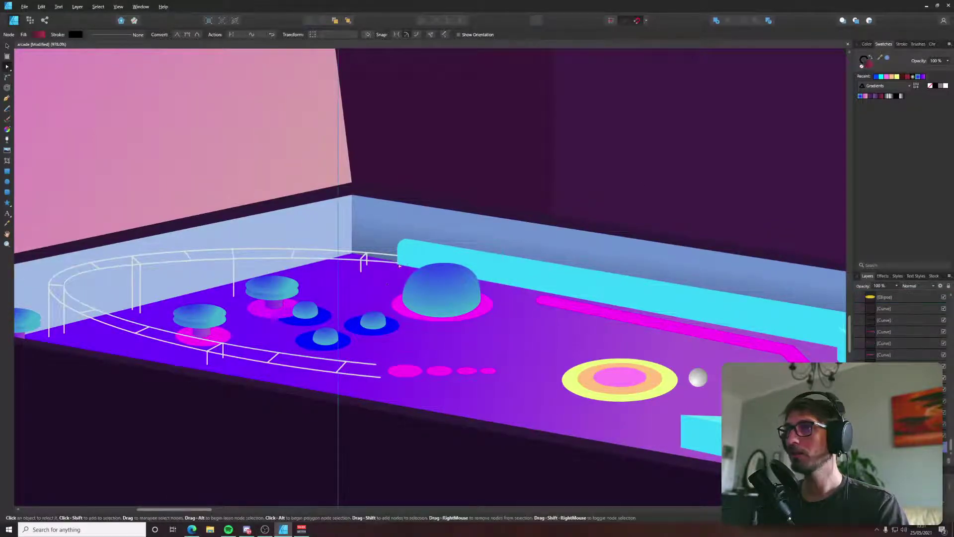
Move the small dome beside the mushroom bumper, together with its blue ellipse, slightly away from the bumper.
{"action": "scroll", "coordinate": [396, 262], "scroll_direction": "up", "scroll_amount": 4}
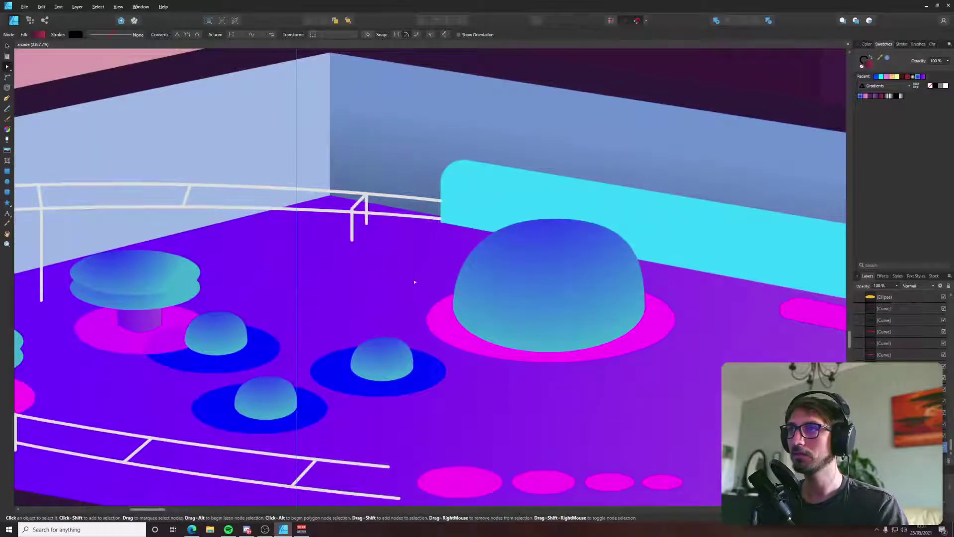
{"action": "key", "text": "v"}
{"action": "left_click", "coordinate": [217, 347]}
{"action": "left_click", "coordinate": [254, 354], "text": "shift"}
{"action": "left_click_drag", "start_coordinate": [254, 354], "coordinate": [292, 342]}
Shift the small dome nearest the large dome and its blue ellipse slightly right, and centre the two front small domes on their ellipses.
{"action": "left_click", "coordinate": [376, 376]}
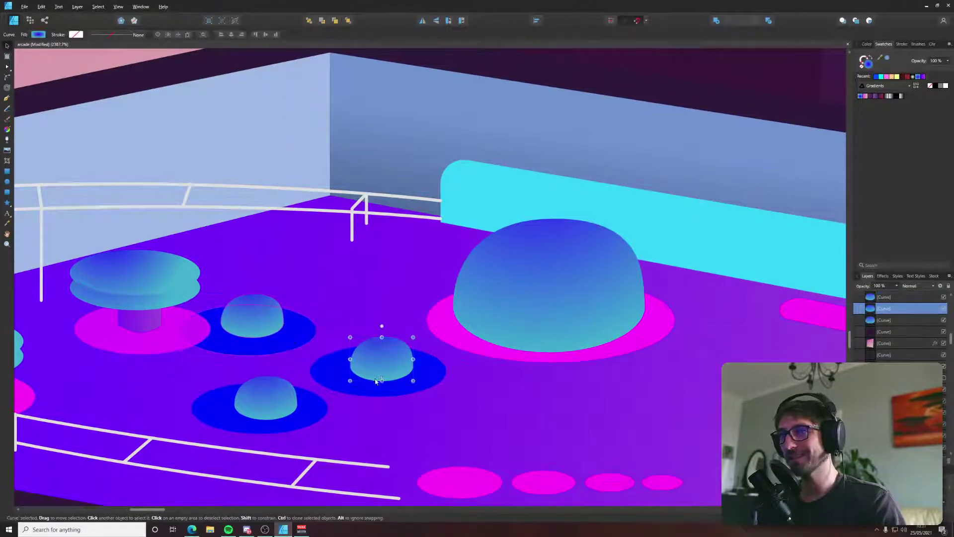
{"action": "left_click", "coordinate": [357, 391], "text": "shift"}
{"action": "left_click_drag", "start_coordinate": [357, 391], "coordinate": [368, 393]}
{"action": "left_click", "coordinate": [372, 362]}
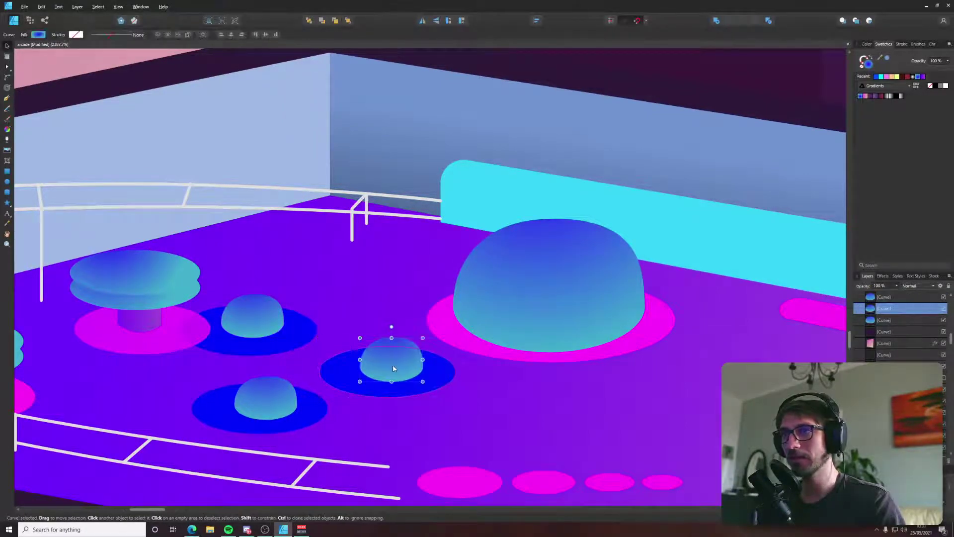
{"action": "left_click", "coordinate": [272, 395]}
{"action": "left_click_drag", "start_coordinate": [273, 395], "coordinate": [268, 396]}
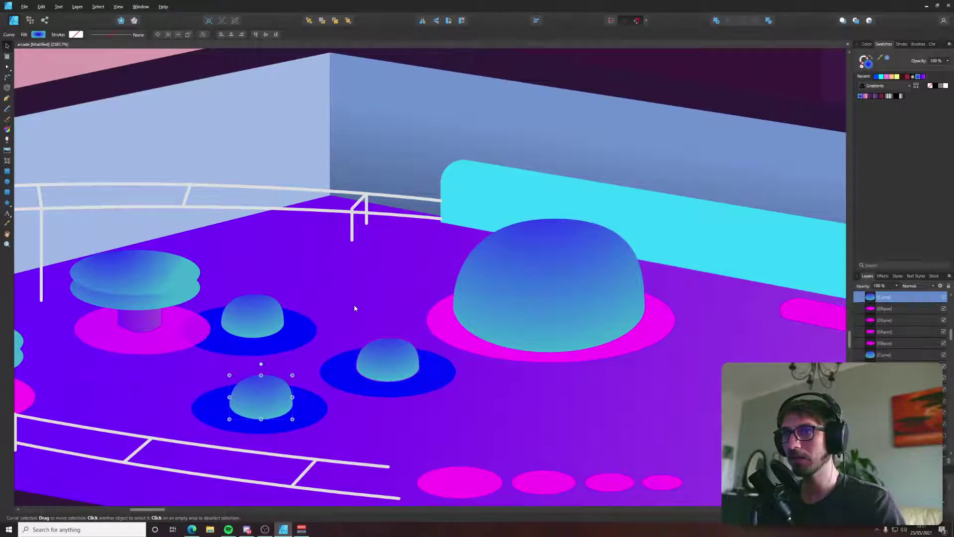
{"action": "left_click", "coordinate": [354, 304]}
Stretch the magenta ellipse under the large dome downward to make it taller, and deselect it.
{"action": "left_click", "coordinate": [634, 348]}
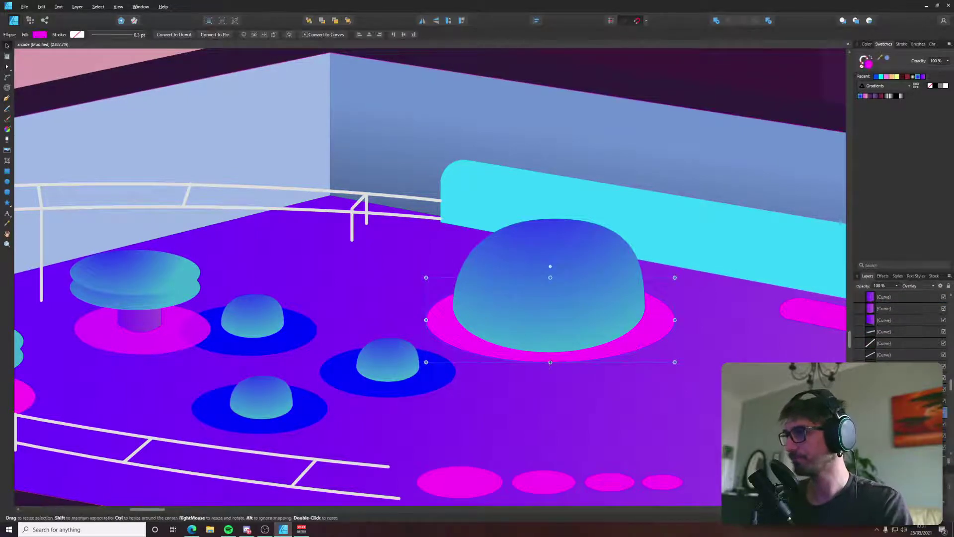
{"action": "left_click_drag", "start_coordinate": [550, 362], "coordinate": [550, 376]}
{"action": "scroll", "coordinate": [310, 359], "scroll_direction": "down", "scroll_amount": 10}
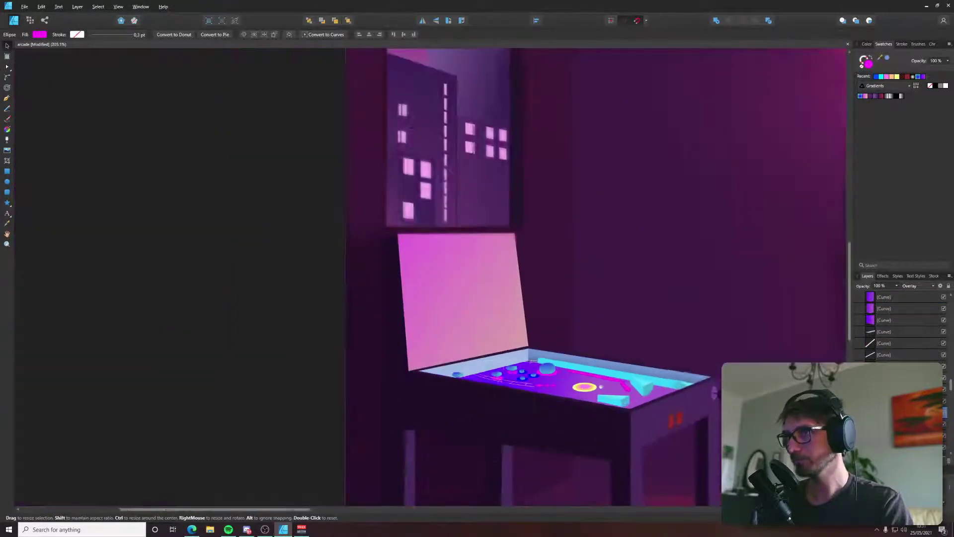
{"action": "left_click", "coordinate": [310, 359]}
Draw a new curve on the playfield from the cyan wall's end to the left rail post and bend it below the rear rails.
{"action": "scroll", "coordinate": [464, 377], "scroll_direction": "up", "scroll_amount": 5}
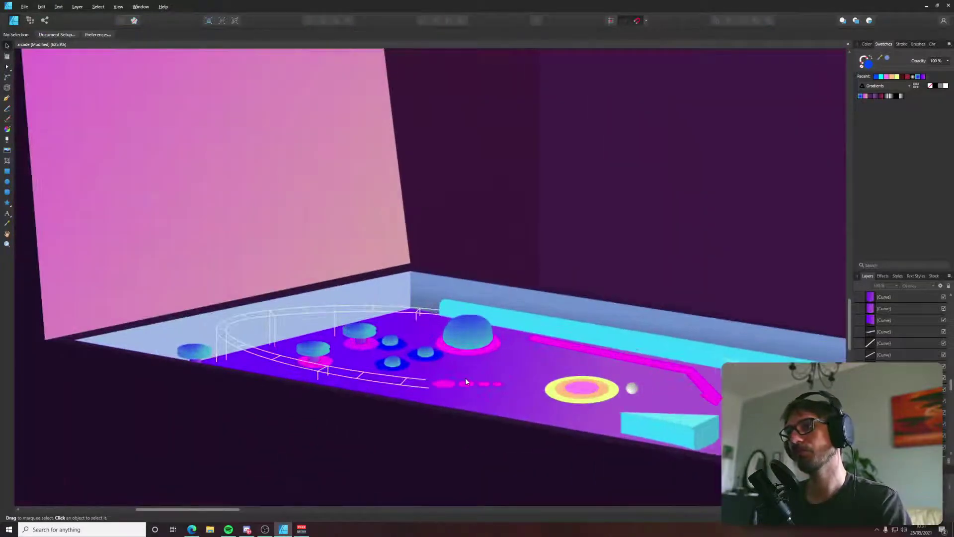
{"action": "key", "text": "p"}
{"action": "scroll", "coordinate": [474, 363], "scroll_direction": "up", "scroll_amount": 4}
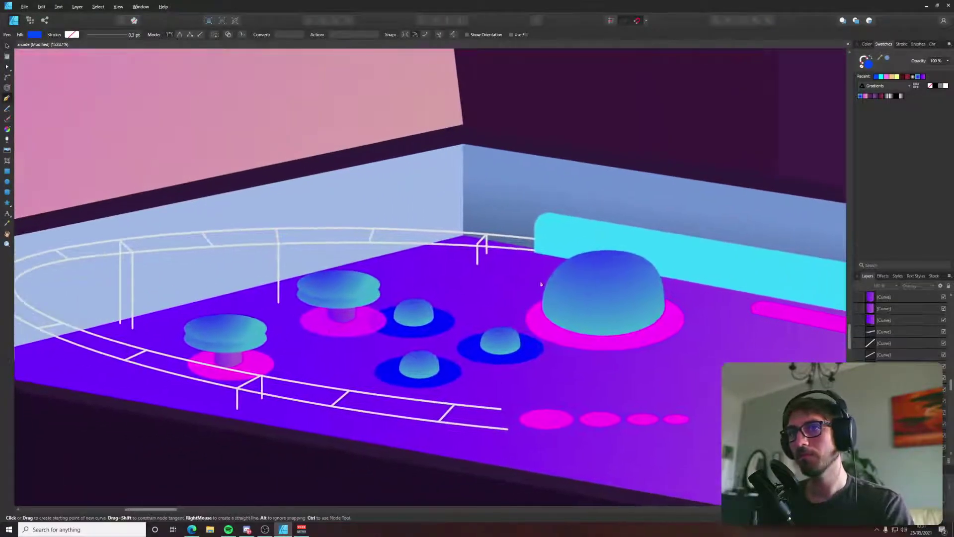
{"action": "left_click", "coordinate": [535, 262]}
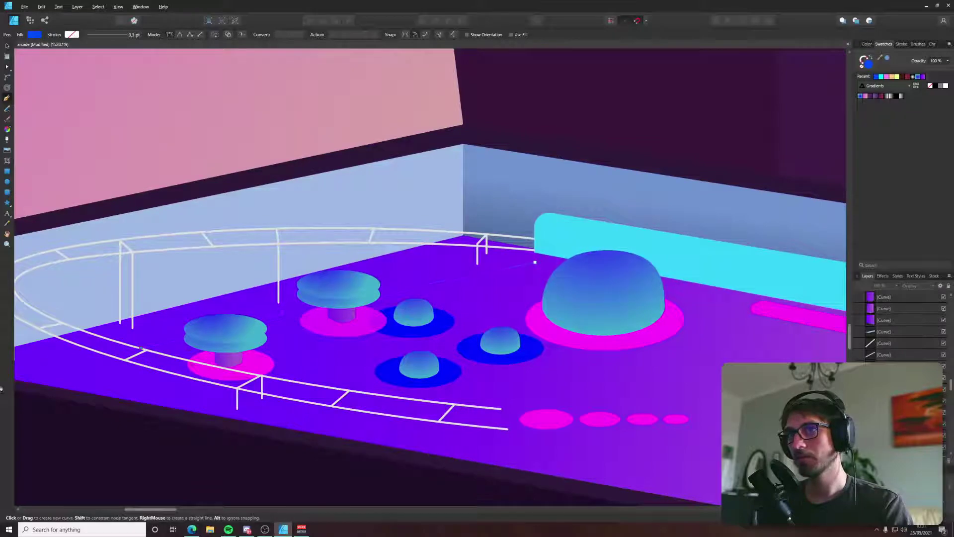
{"action": "scroll", "coordinate": [169, 368], "scroll_direction": "left", "scroll_amount": 1}
{"action": "left_click", "coordinate": [151, 378]}
{"action": "key", "text": "a"}
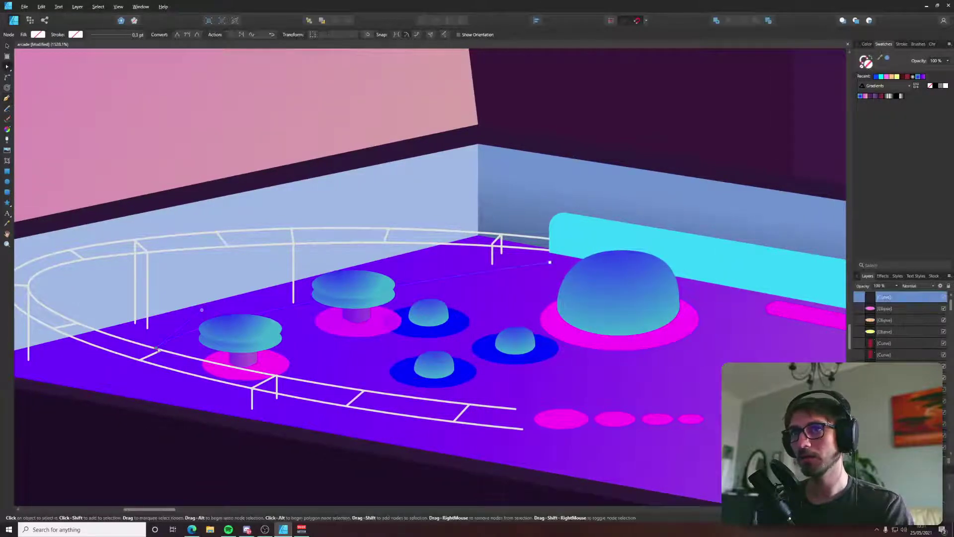
{"action": "left_click_drag", "start_coordinate": [199, 332], "coordinate": [147, 330]}
{"action": "left_click_drag", "start_coordinate": [273, 311], "coordinate": [486, 250]}
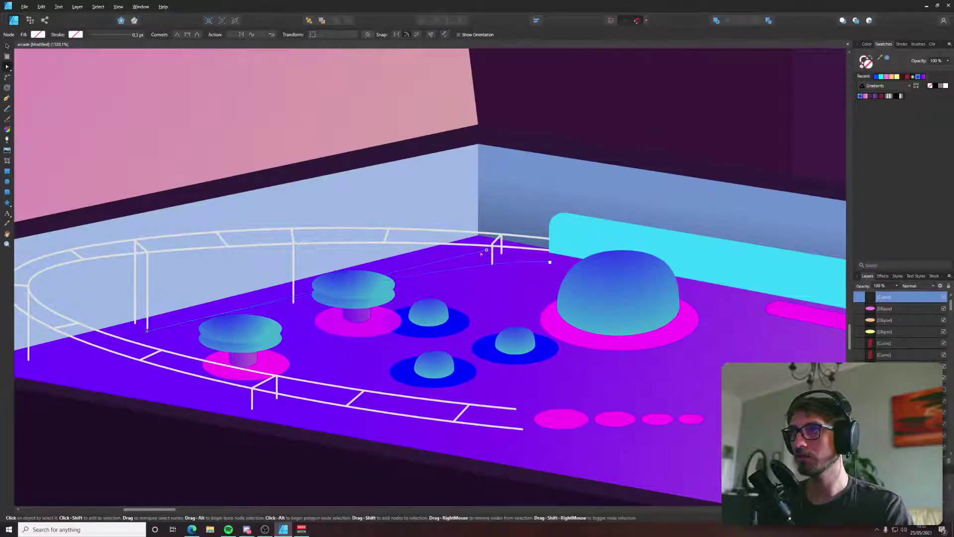
Extend the curve along the front rail and around the playfield's front and rear edges into a closed outline, refining its nodes at the cyan wall.
{"action": "key", "text": "p"}
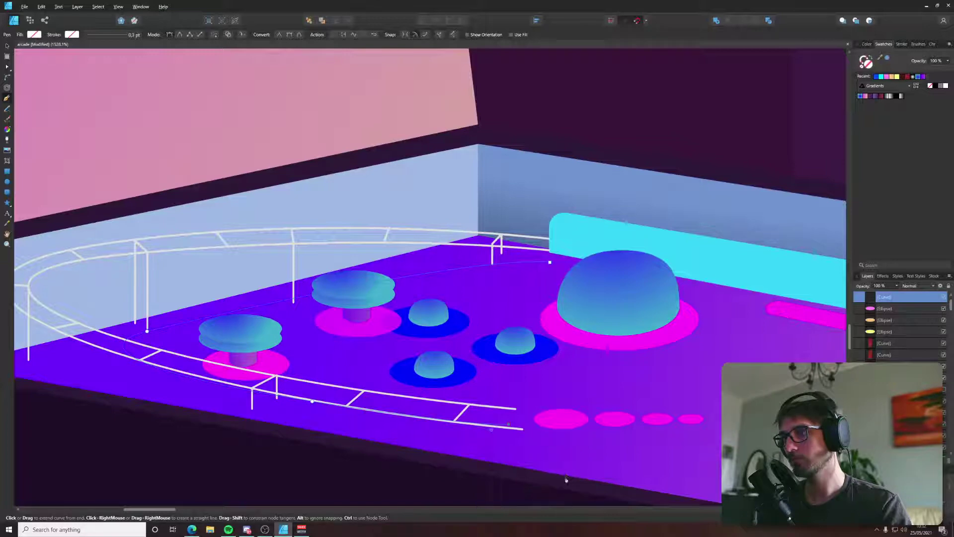
{"action": "left_click_drag", "start_coordinate": [8, 383], "coordinate": [274, 412]}
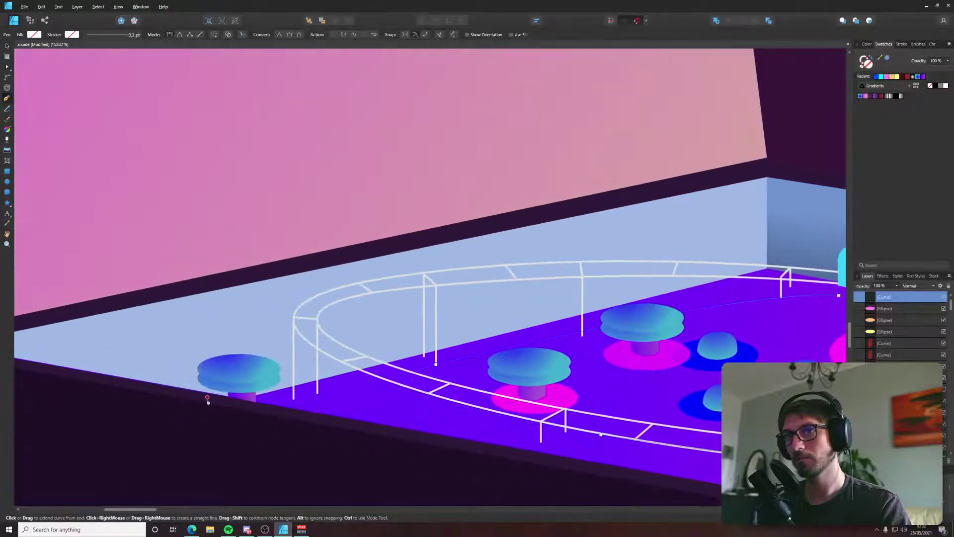
{"action": "scroll", "coordinate": [454, 373], "scroll_direction": "right", "scroll_amount": 5}
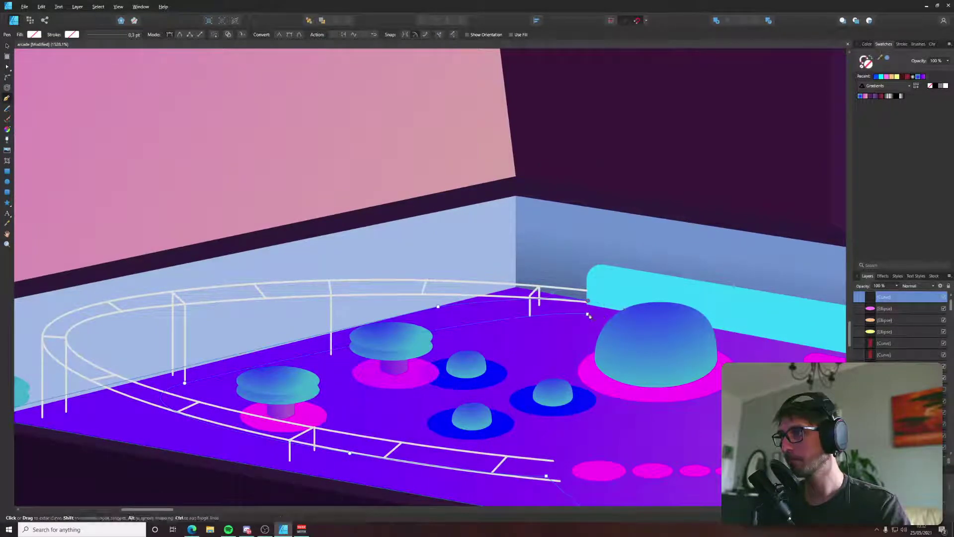
{"action": "key", "text": "a"}
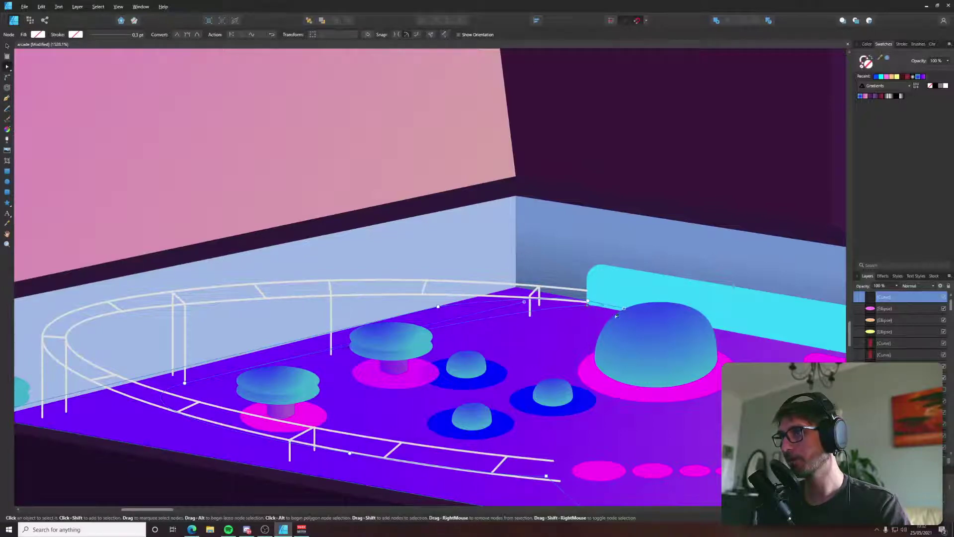
{"action": "key", "text": "Delete"}
{"action": "left_click", "coordinate": [520, 328]}
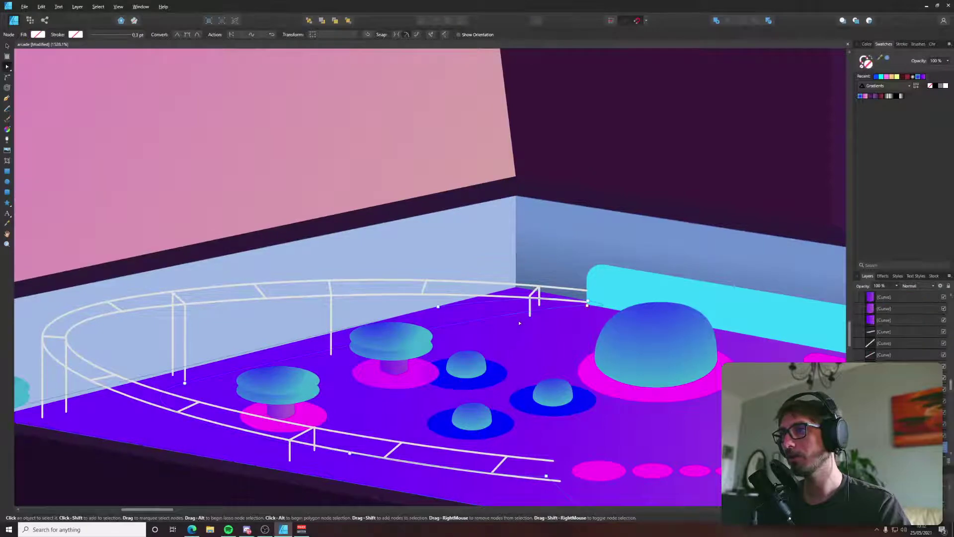
Fill the closed outline around the playfield's rails with the recent bright blue and deselect the shape.
{"action": "left_click", "coordinate": [38, 34]}
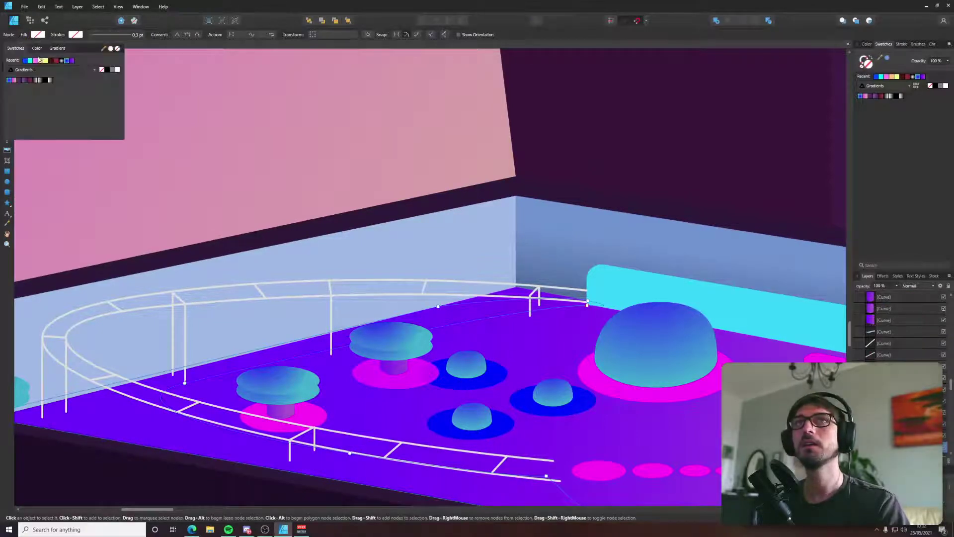
{"action": "left_click", "coordinate": [25, 61]}
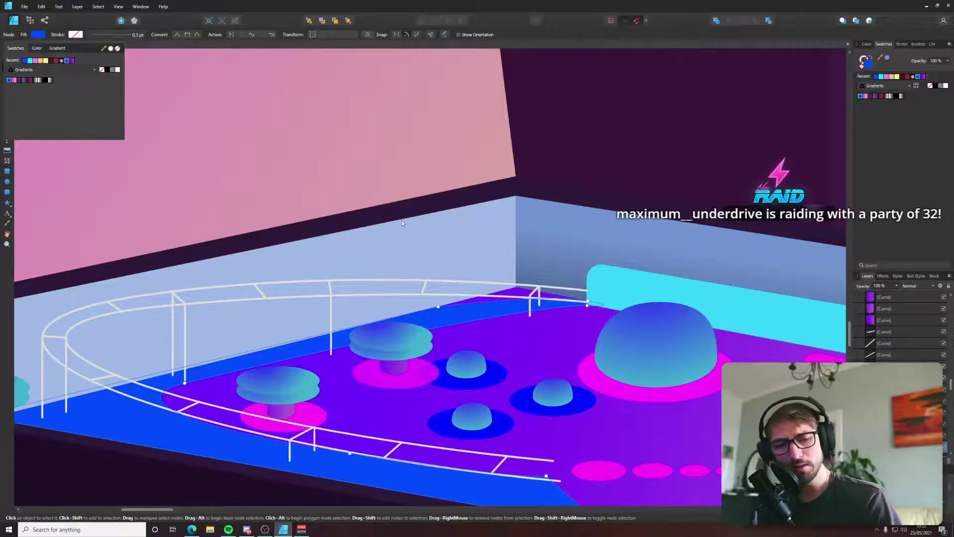
{"action": "left_click", "coordinate": [517, 335]}
Examine the coloured pinball playfield both up close and within the whole arcade scene.
{"action": "scroll", "coordinate": [528, 329], "scroll_direction": "down", "scroll_amount": 5}
{"action": "scroll", "coordinate": [528, 329], "scroll_direction": "down", "scroll_amount": 6}
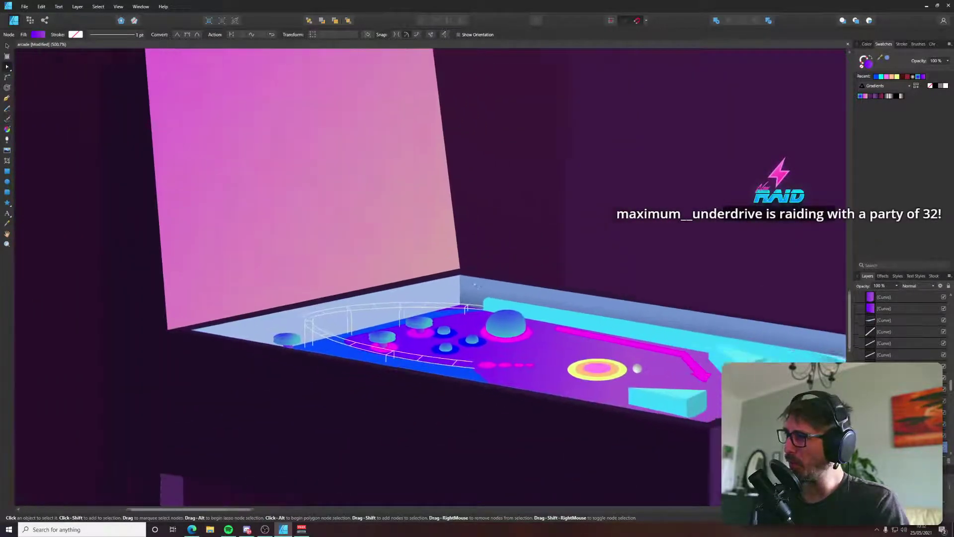
{"action": "scroll", "coordinate": [443, 297], "scroll_direction": "down", "scroll_amount": 4}
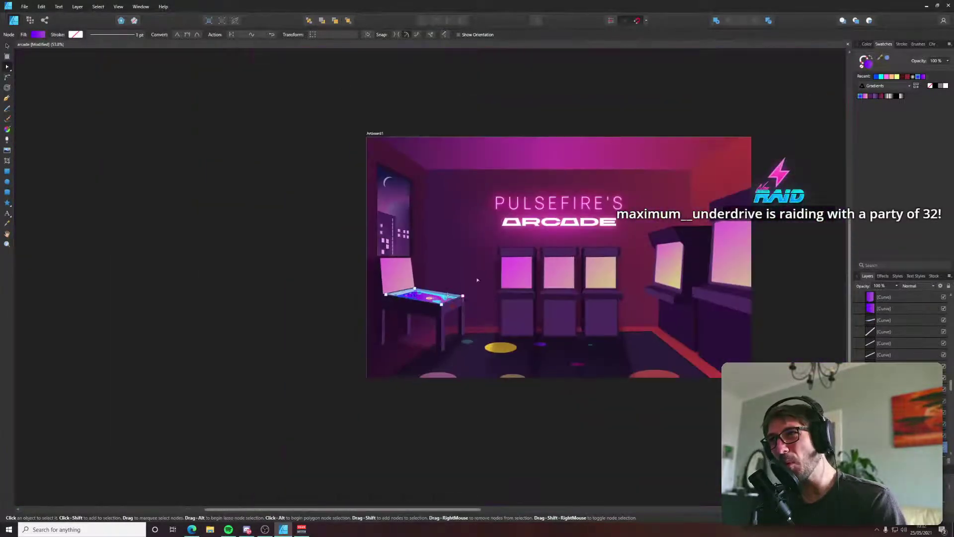
{"action": "scroll", "coordinate": [403, 317], "scroll_direction": "up", "scroll_amount": 5}
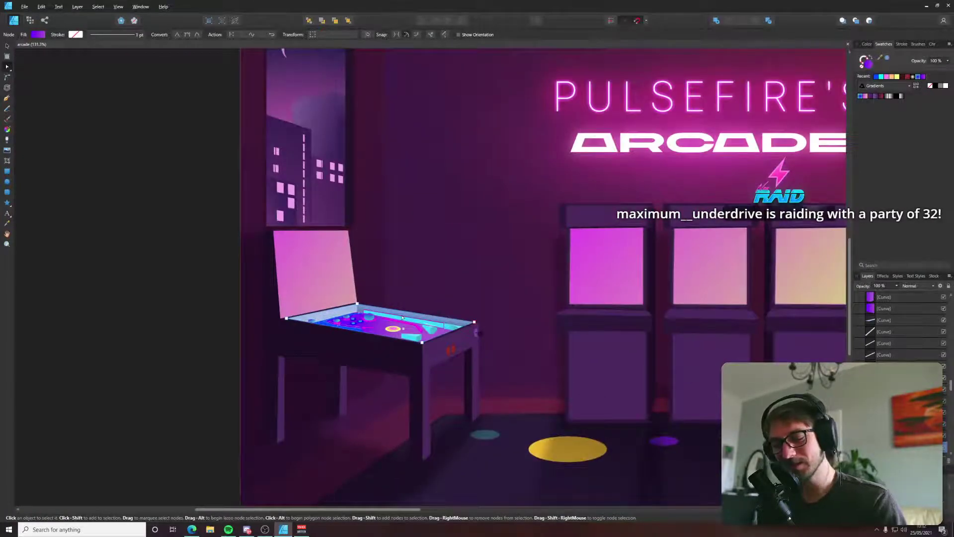
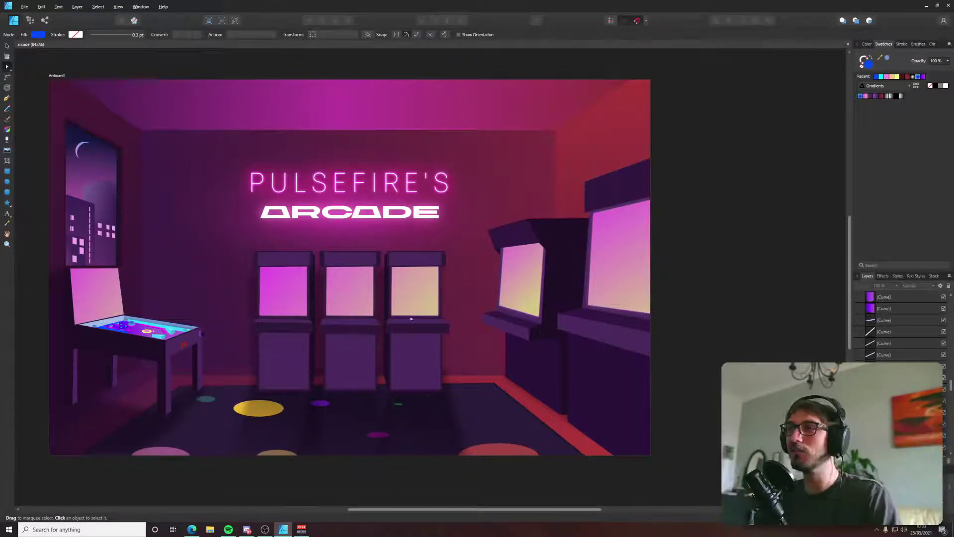
{"action": "key", "text": "ctrl+d"}
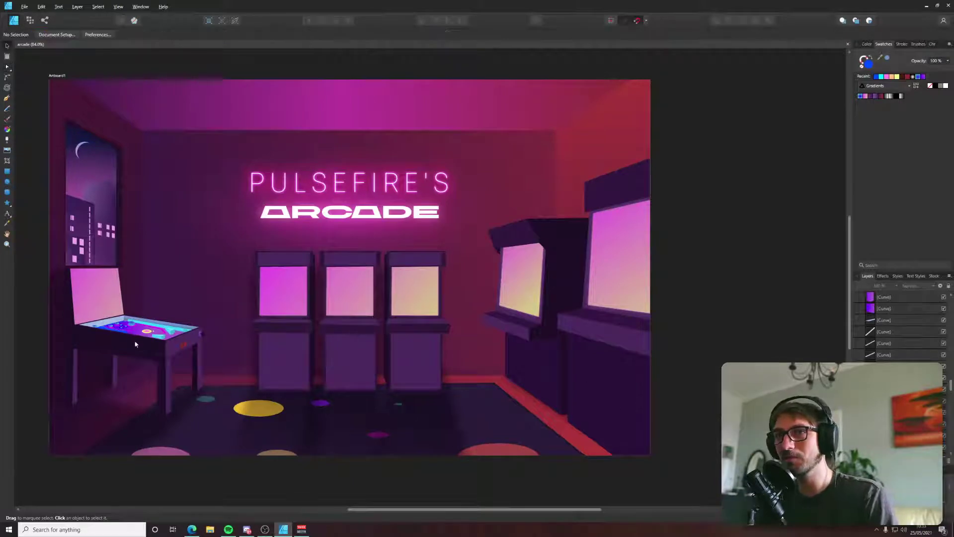
{"action": "scroll", "coordinate": [123, 335], "scroll_direction": "up", "scroll_amount": 10}
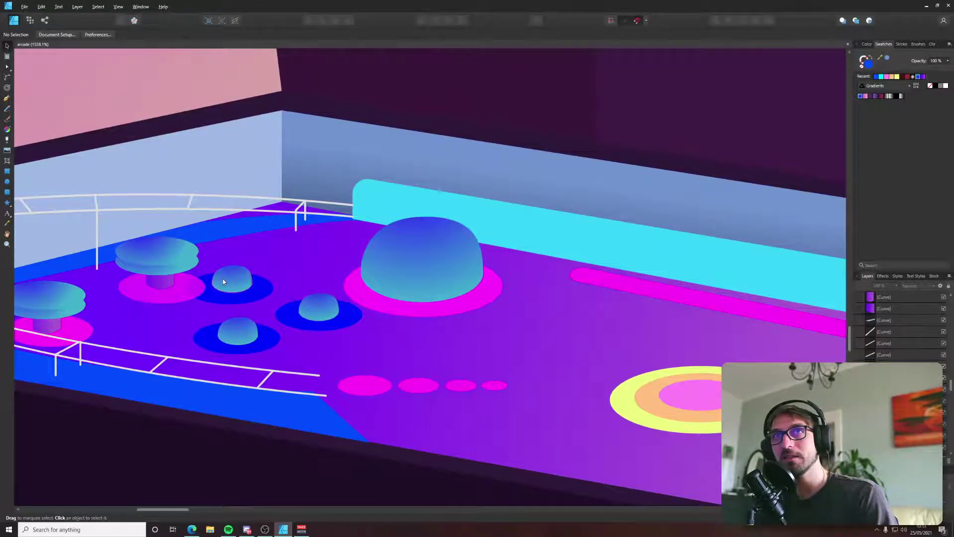
{"action": "left_click_drag", "start_coordinate": [398, 334], "coordinate": [253, 327]}
{"action": "scroll", "coordinate": [253, 326], "scroll_direction": "down", "scroll_amount": 10}
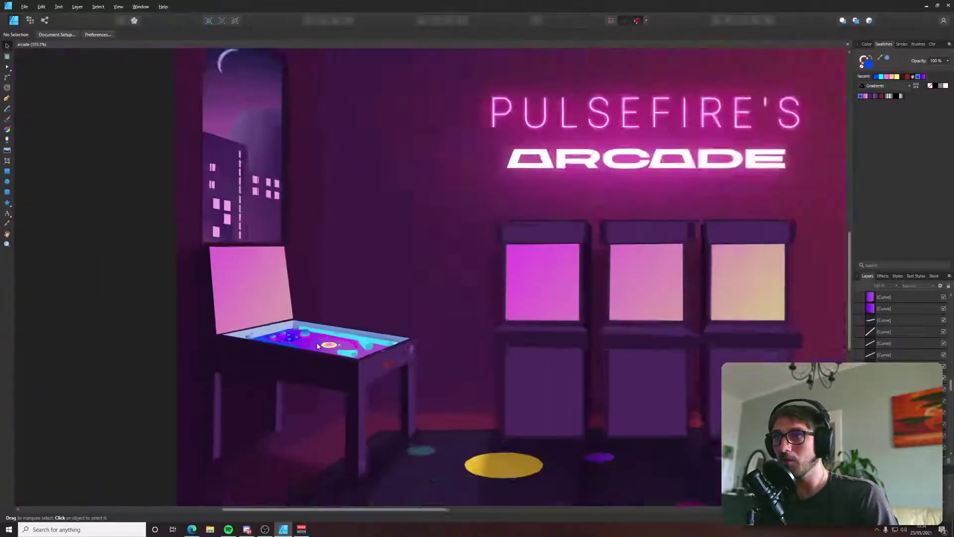
{"action": "scroll", "coordinate": [392, 337], "scroll_direction": "up", "scroll_amount": 4}
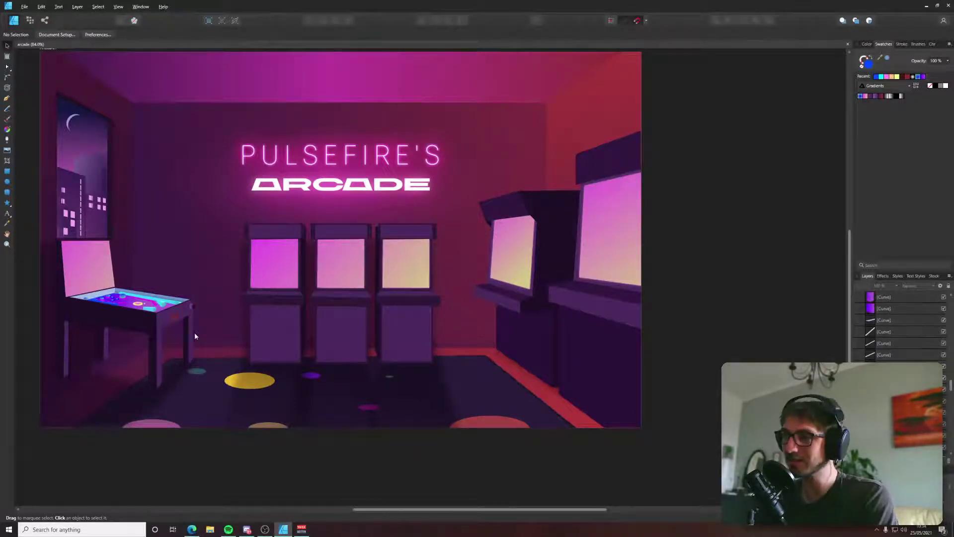
Raise the off-canvas upper corner node of the rightmost cabinet's dark lower body slightly towards the ledge, and save the document.
{"action": "scroll", "coordinate": [329, 297], "scroll_direction": "up", "scroll_amount": 5}
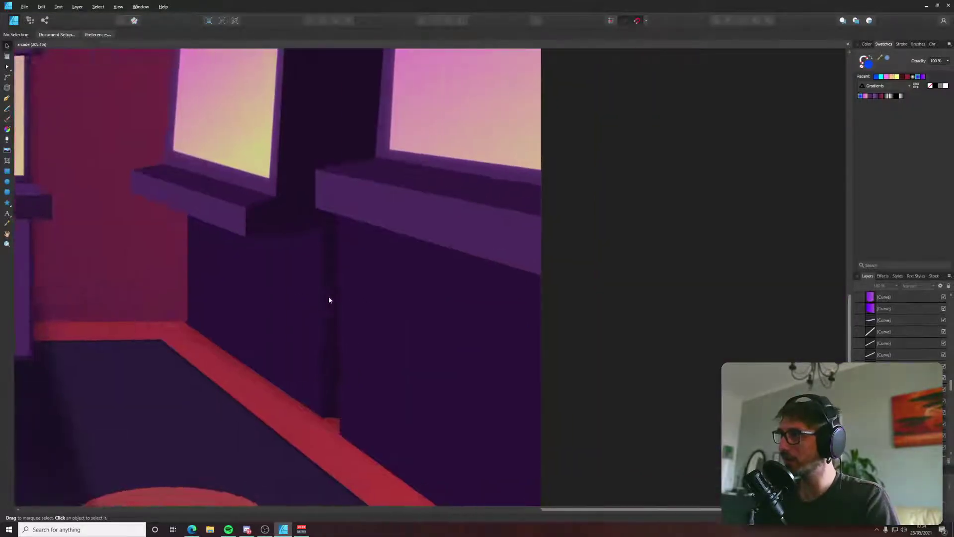
{"action": "scroll", "coordinate": [329, 300], "scroll_direction": "up", "scroll_amount": 4}
{"action": "key", "text": "a"}
{"action": "left_click", "coordinate": [543, 294]}
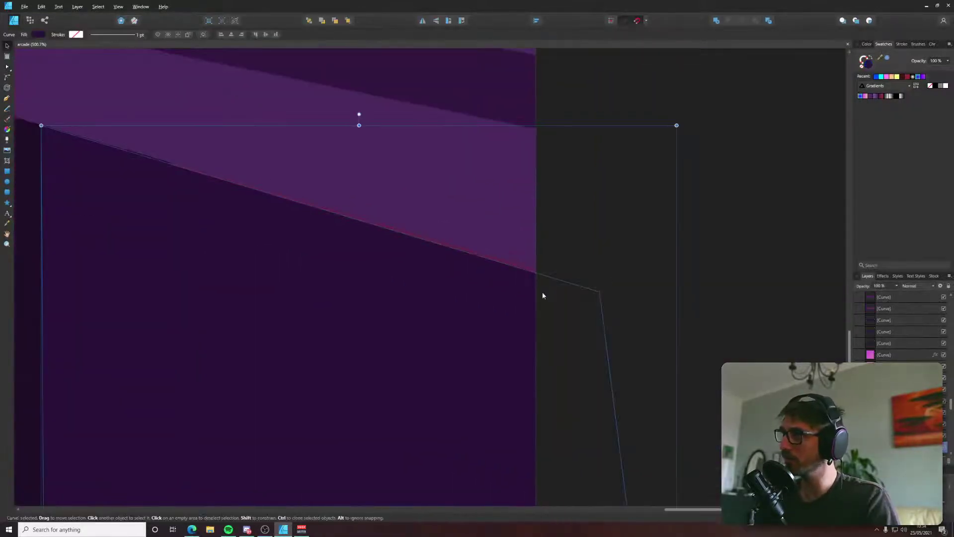
{"action": "left_click_drag", "start_coordinate": [543, 294], "coordinate": [599, 292]}
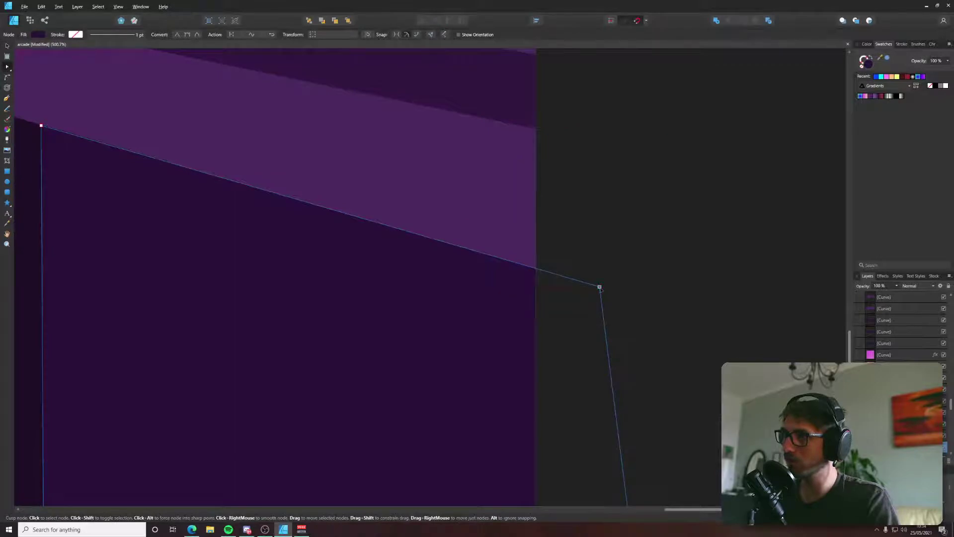
{"action": "scroll", "coordinate": [599, 291], "scroll_direction": "down", "scroll_amount": 8}
{"action": "left_click", "coordinate": [624, 255]}
{"action": "key", "text": "ctrl+s"}
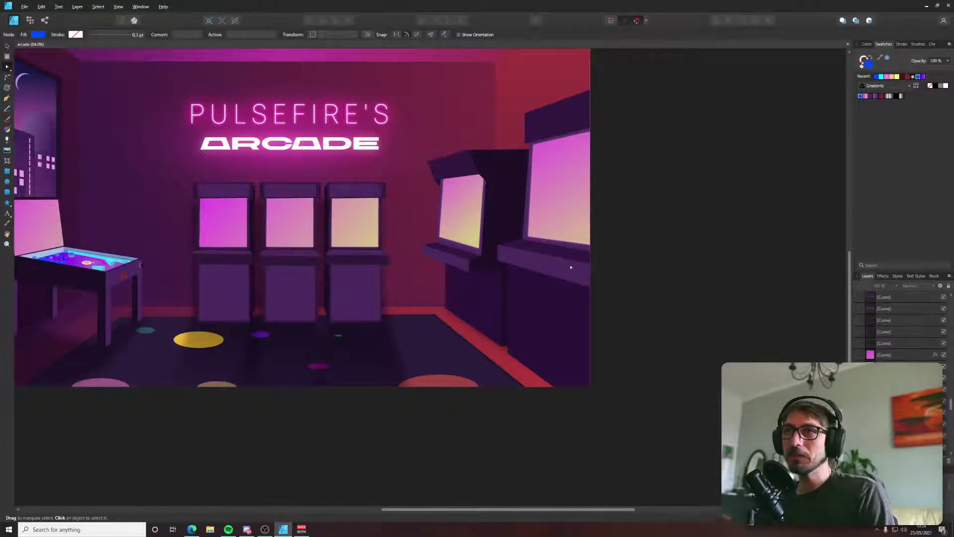
Move the blue shape's lower front corner slightly along the playfield edge and reposition its upper node at the front rail's end.
{"action": "left_click_drag", "start_coordinate": [571, 267], "coordinate": [615, 295]}
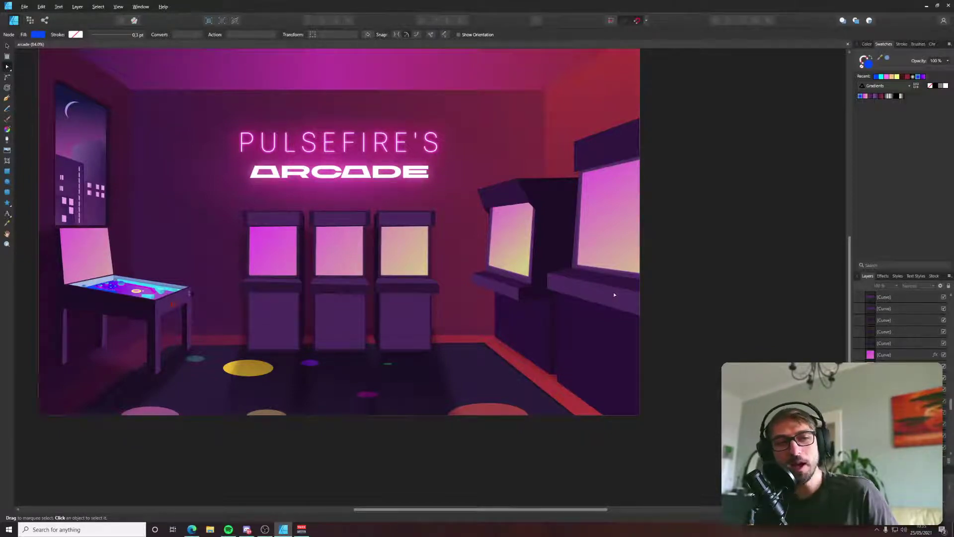
{"action": "scroll", "coordinate": [560, 294], "scroll_direction": "left", "scroll_amount": 3}
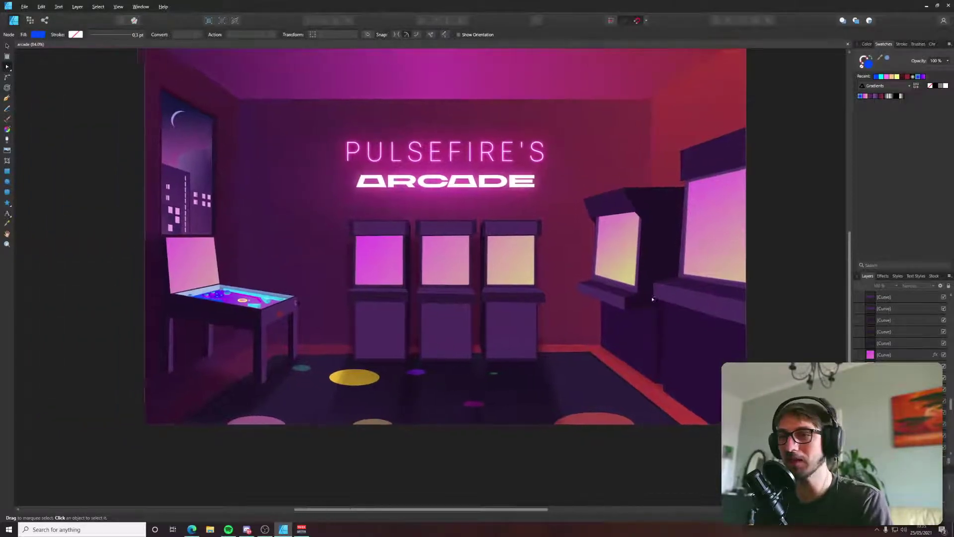
{"action": "scroll", "coordinate": [279, 322], "scroll_direction": "up", "scroll_amount": 6}
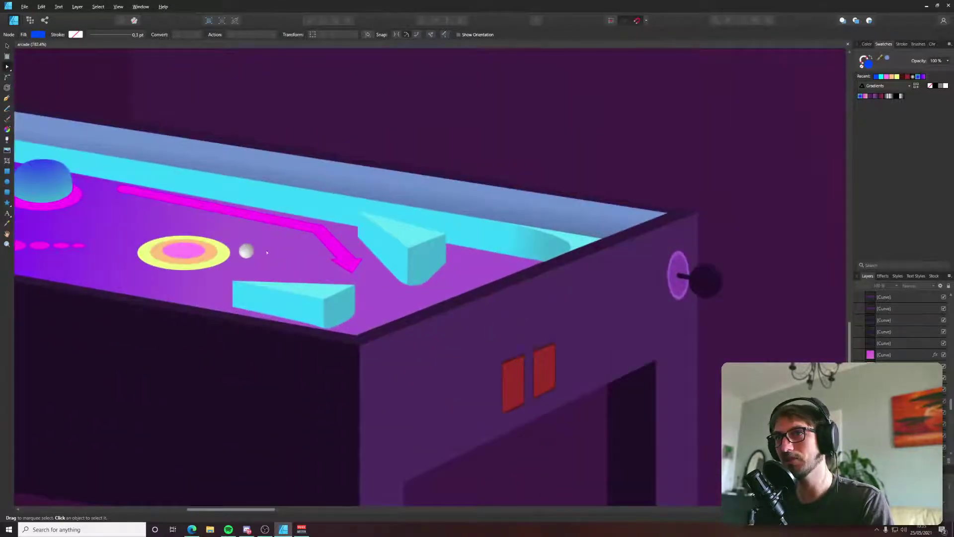
{"action": "scroll", "coordinate": [550, 317], "scroll_direction": "left", "scroll_amount": 5}
{"action": "scroll", "coordinate": [550, 317], "scroll_direction": "up", "scroll_amount": 2}
{"action": "scroll", "coordinate": [261, 298], "scroll_direction": "up", "scroll_amount": 3}
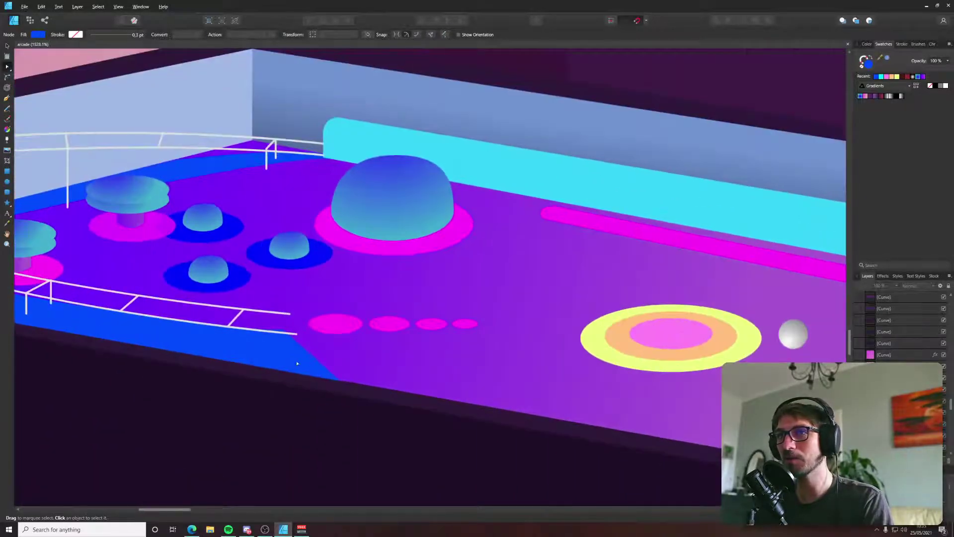
{"action": "left_click", "coordinate": [340, 380]}
{"action": "left_click_drag", "start_coordinate": [340, 380], "coordinate": [344, 380]}
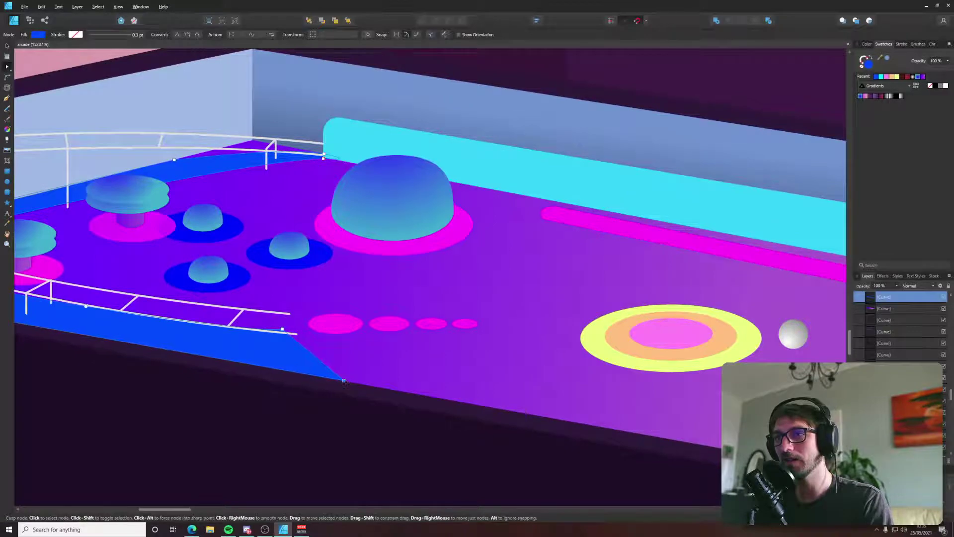
{"action": "left_click", "coordinate": [287, 328]}
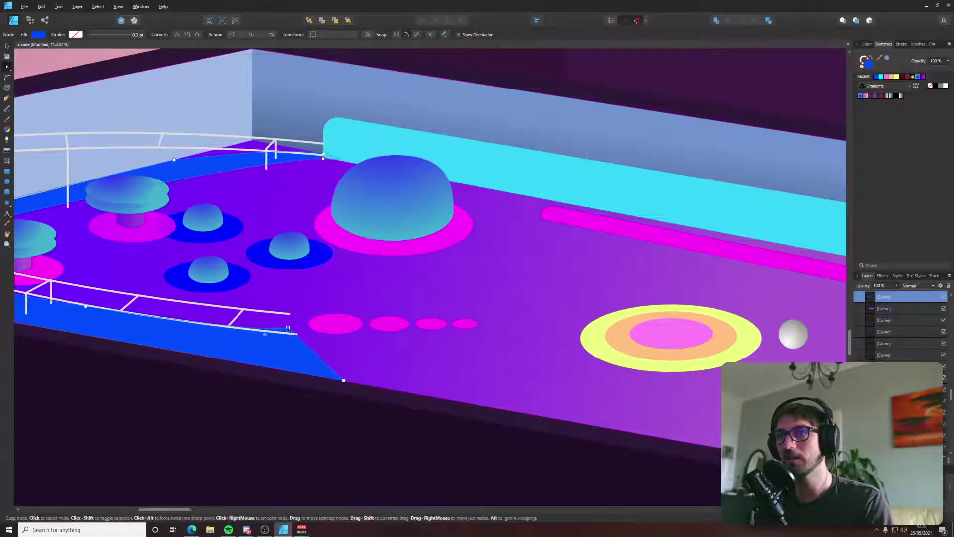
{"action": "left_click_drag", "start_coordinate": [288, 328], "coordinate": [444, 374]}
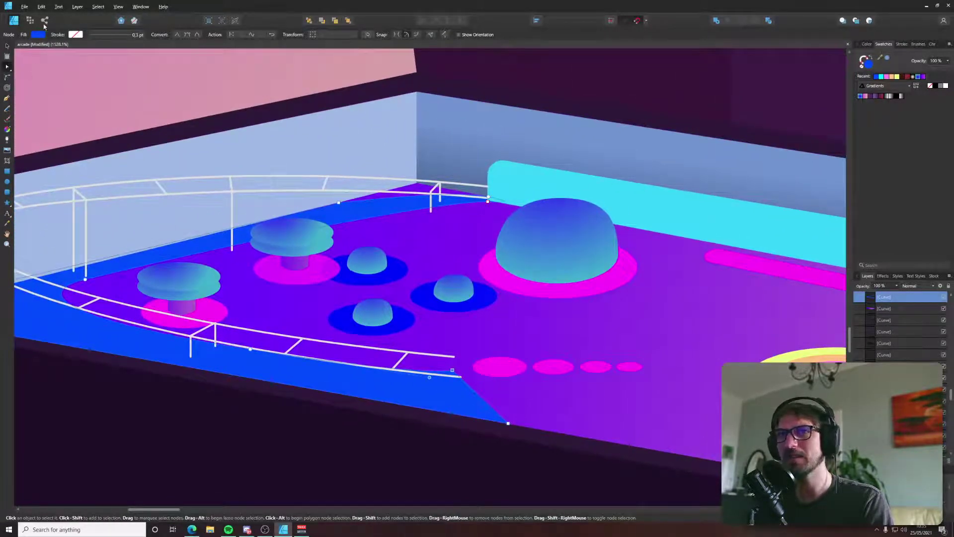
Round the blue shape's upper corner at the front rail's end with the Corner tool and reselect the shape for node editing.
{"action": "left_click", "coordinate": [8, 85]}
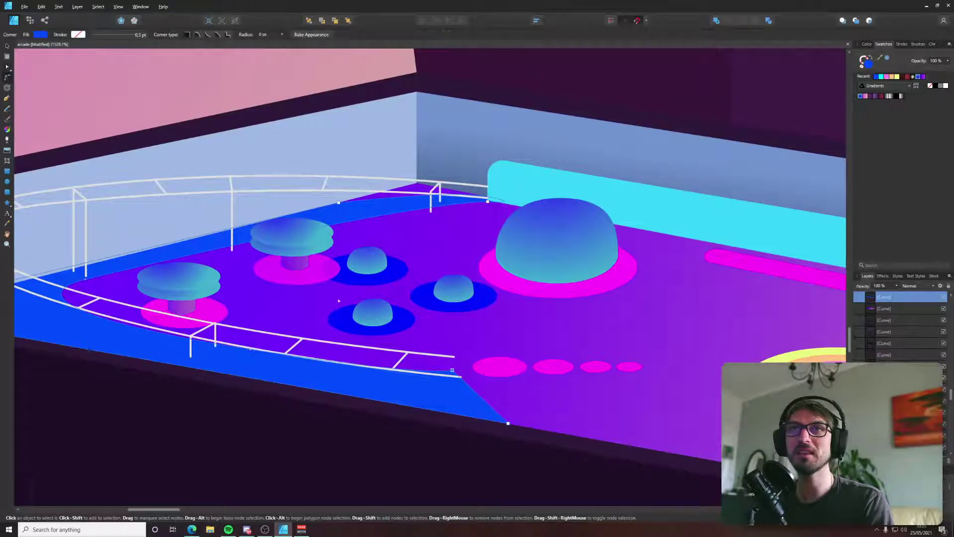
{"action": "left_click", "coordinate": [452, 370]}
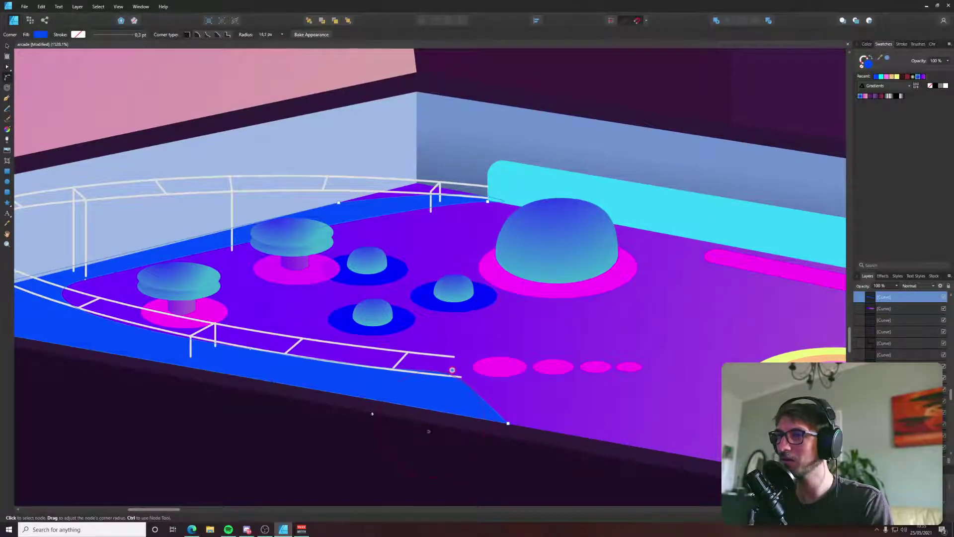
{"action": "key", "text": "v"}
{"action": "left_click", "coordinate": [244, 423]}
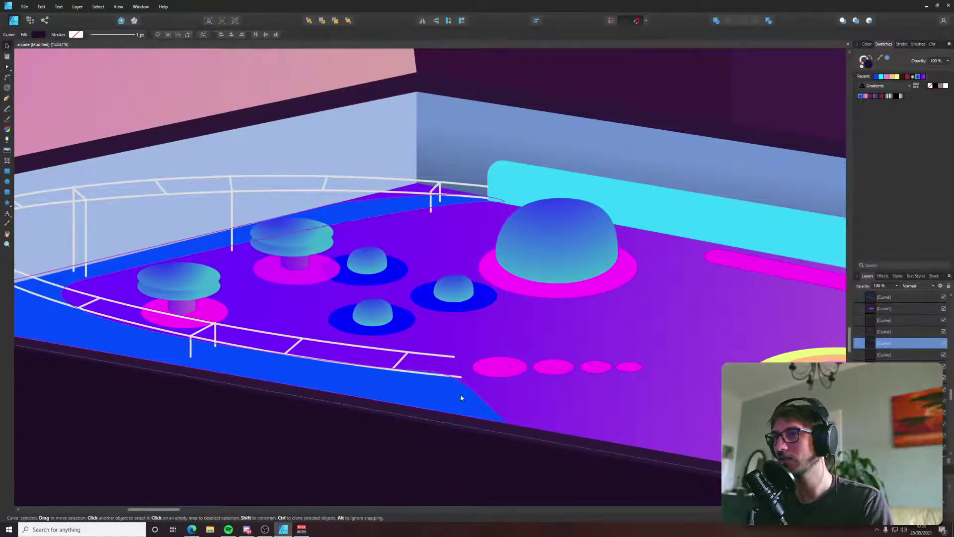
{"action": "left_click", "coordinate": [461, 397]}
{"action": "key", "text": "a"}
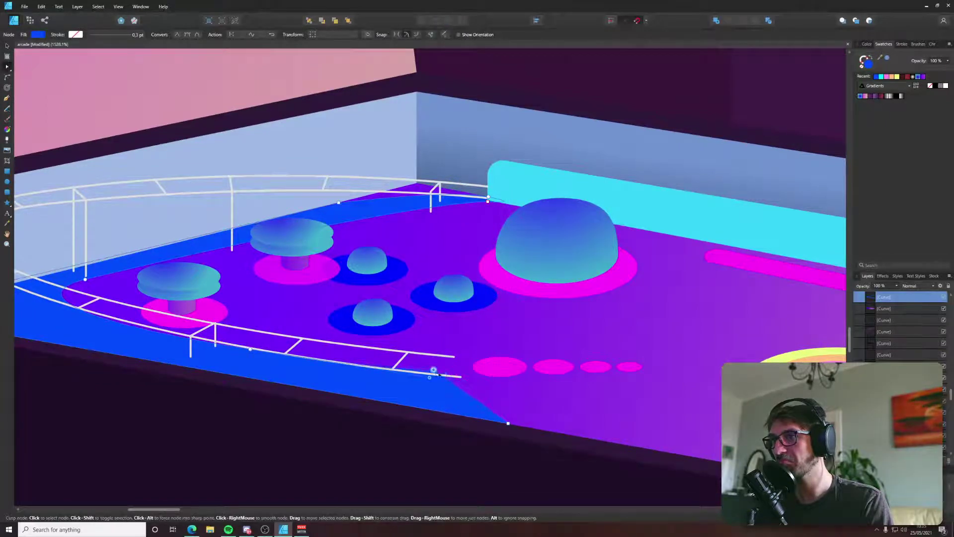
Shorten the blue shape's front end by pulling its lower corner back along the playfield edge and aligning the upper node with the rail.
{"action": "left_click_drag", "start_coordinate": [433, 370], "coordinate": [460, 380]}
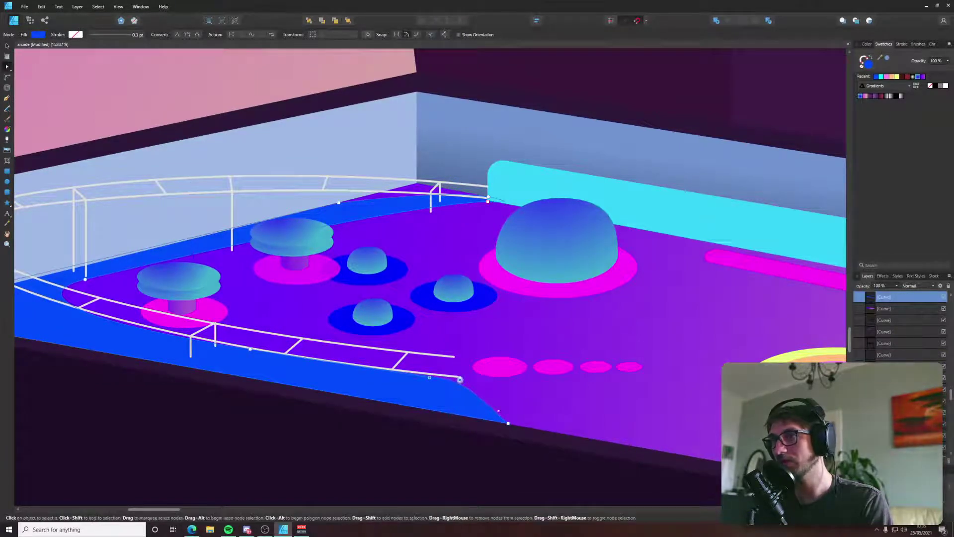
{"action": "left_click_drag", "start_coordinate": [508, 423], "coordinate": [468, 416]}
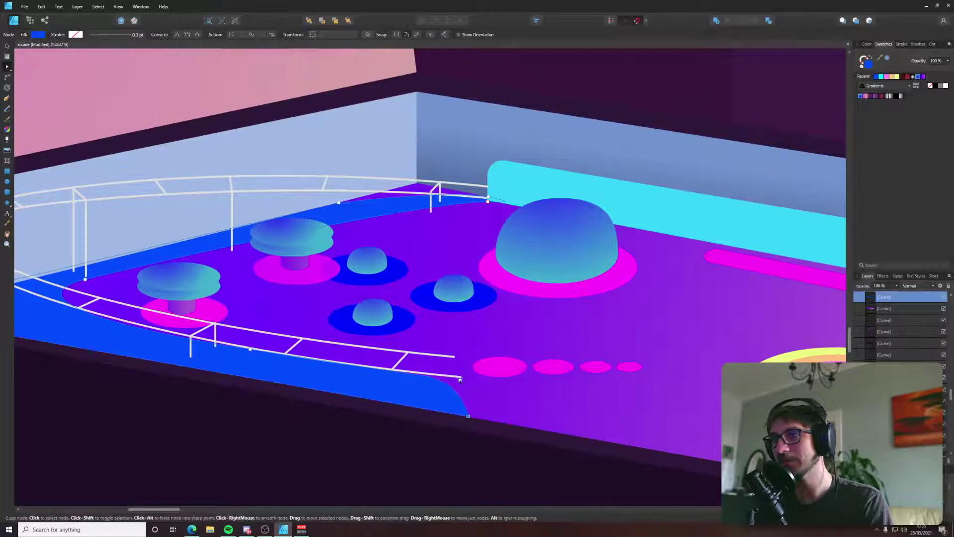
{"action": "left_click_drag", "start_coordinate": [456, 371], "coordinate": [444, 373]}
{"action": "scroll", "coordinate": [477, 393], "scroll_direction": "down", "scroll_amount": 6}
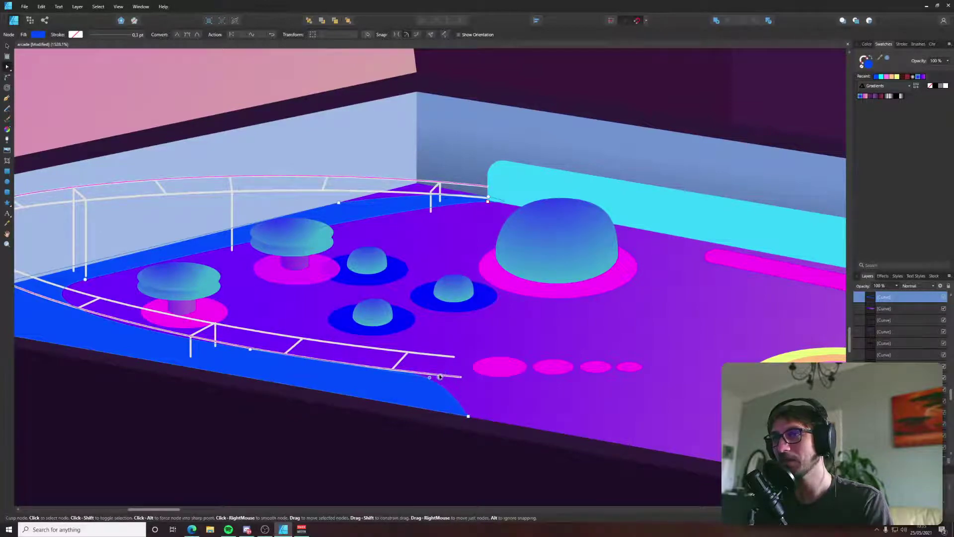
Recolour the blue floor shape around the rails bright green and save the document.
{"action": "key", "text": "v"}
{"action": "scroll", "coordinate": [286, 313], "scroll_direction": "up", "scroll_amount": 2}
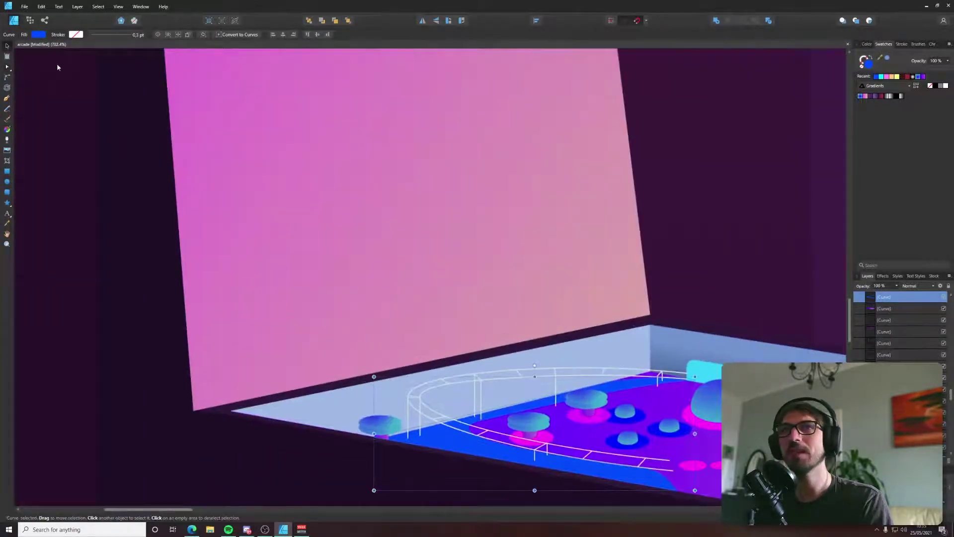
{"action": "left_click", "coordinate": [38, 35]}
{"action": "left_click_drag", "start_coordinate": [45, 83], "coordinate": [52, 106]}
{"action": "scroll", "coordinate": [330, 260], "scroll_direction": "down", "scroll_amount": 6}
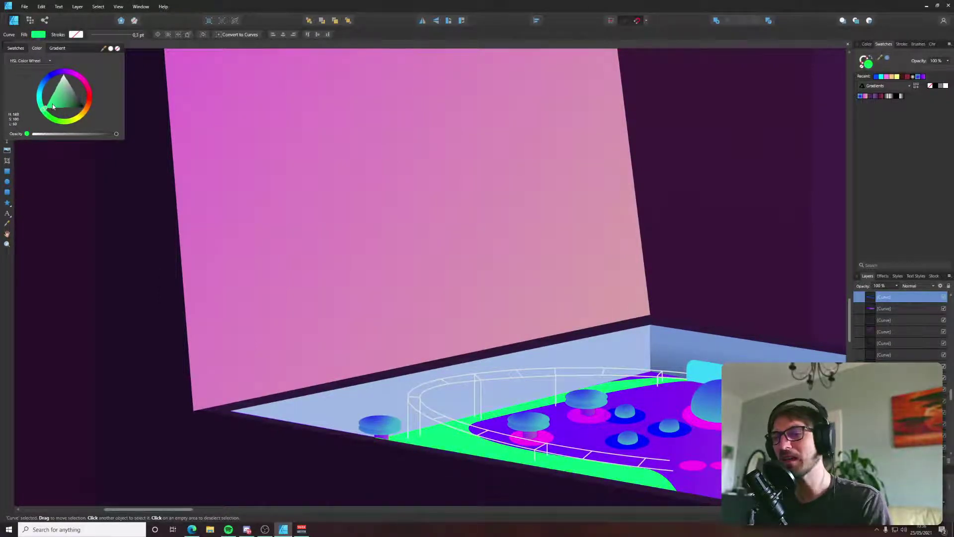
{"action": "left_click", "coordinate": [128, 319]}
{"action": "scroll", "coordinate": [452, 294], "scroll_direction": "down", "scroll_amount": 4}
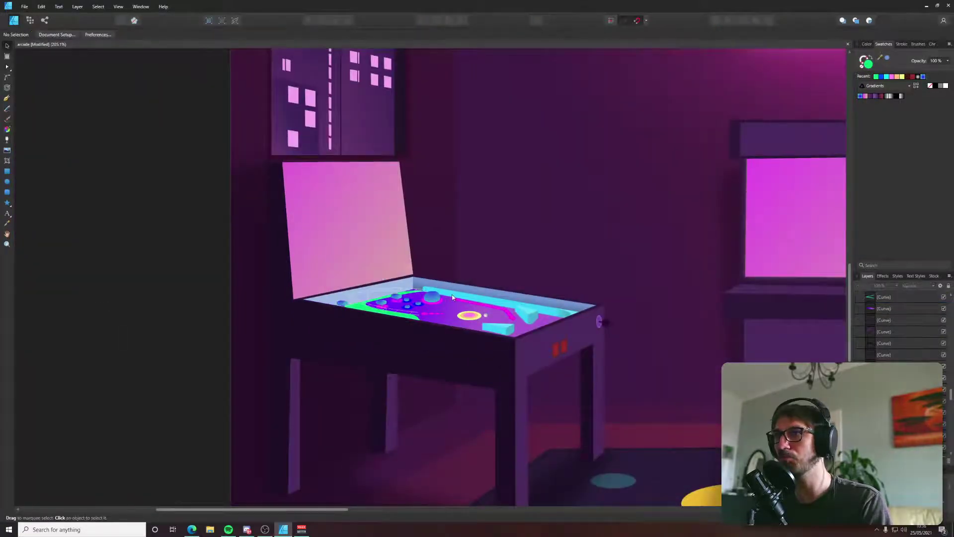
{"action": "key", "text": "ctrl+s"}
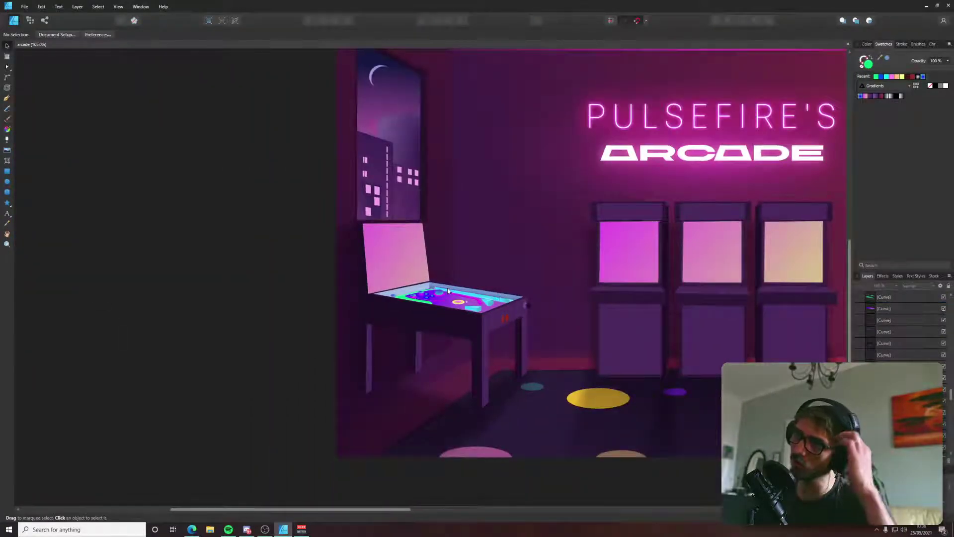
Select the two long curved rails together with the posts and connector at their rear end beside the cyan wall.
{"action": "scroll", "coordinate": [461, 294], "scroll_direction": "up", "scroll_amount": 5}
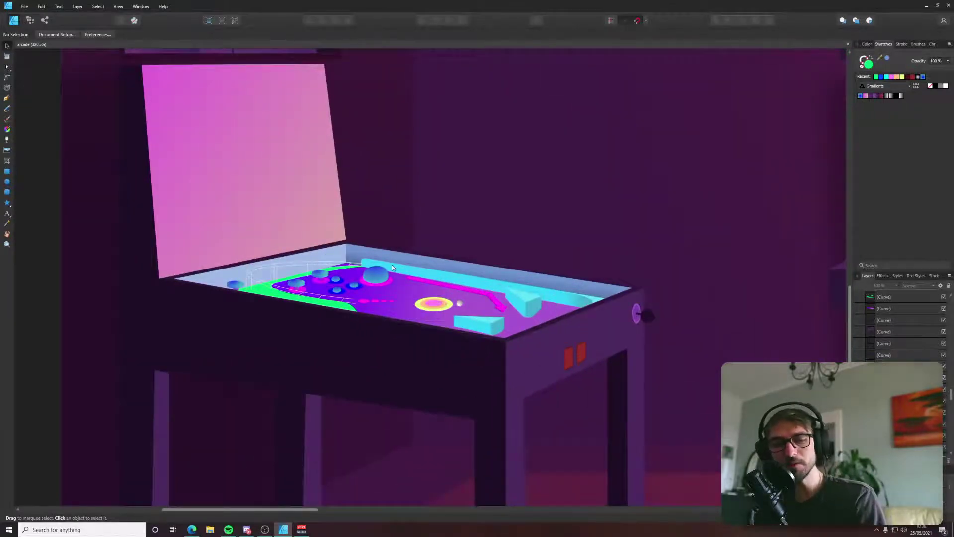
{"action": "scroll", "coordinate": [349, 287], "scroll_direction": "up", "scroll_amount": 5}
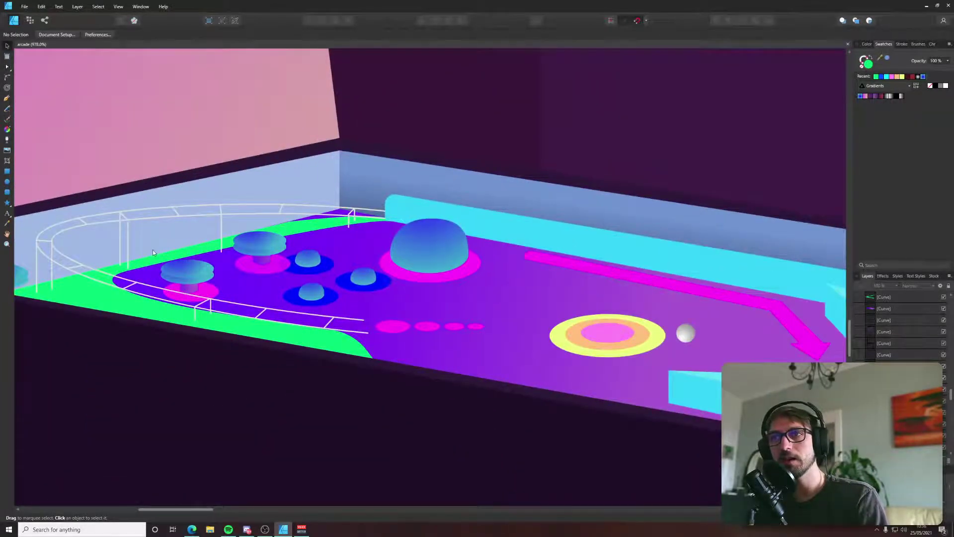
{"action": "left_click_drag", "start_coordinate": [153, 253], "coordinate": [269, 264]}
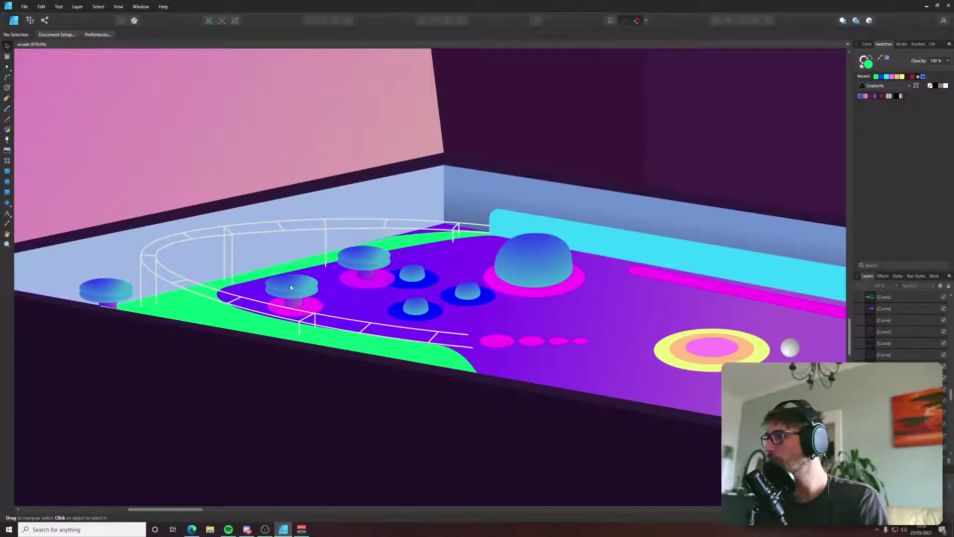
{"action": "left_click", "coordinate": [351, 230]}
{"action": "left_click", "coordinate": [459, 229], "text": "shift"}
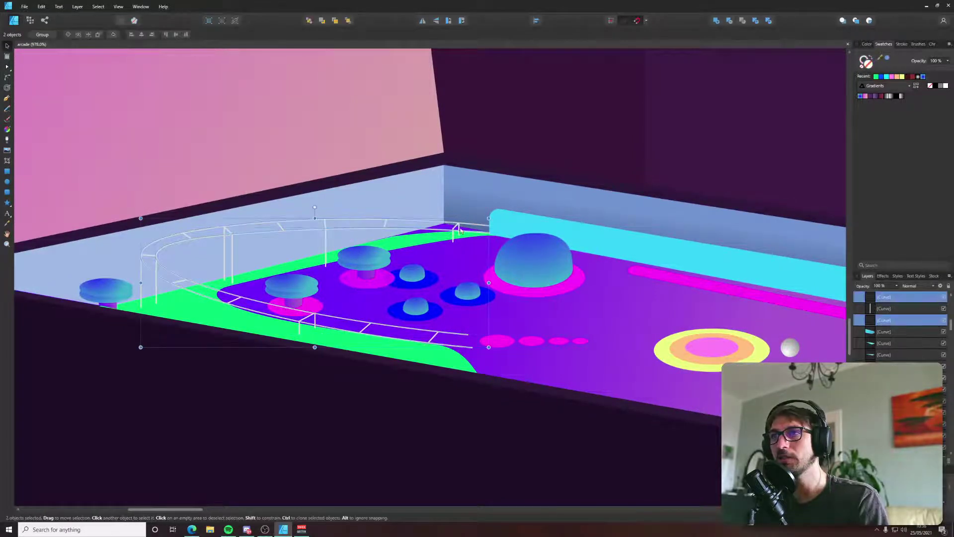
{"action": "left_click", "coordinate": [459, 229], "text": "shift"}
{"action": "scroll", "coordinate": [459, 230], "scroll_direction": "up", "scroll_amount": 5}
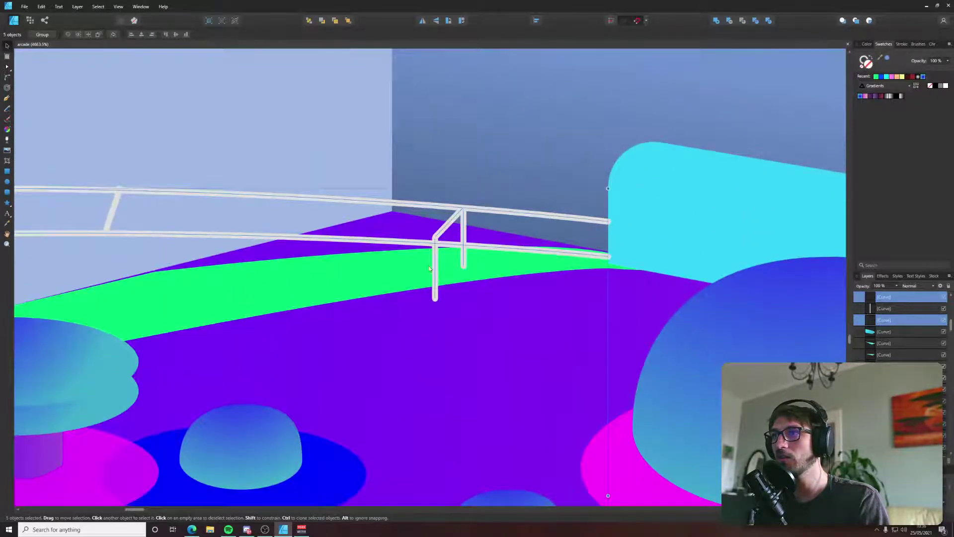
{"action": "scroll", "coordinate": [430, 269], "scroll_direction": "down", "scroll_amount": 2}
{"action": "scroll", "coordinate": [380, 244], "scroll_direction": "up", "scroll_amount": 2}
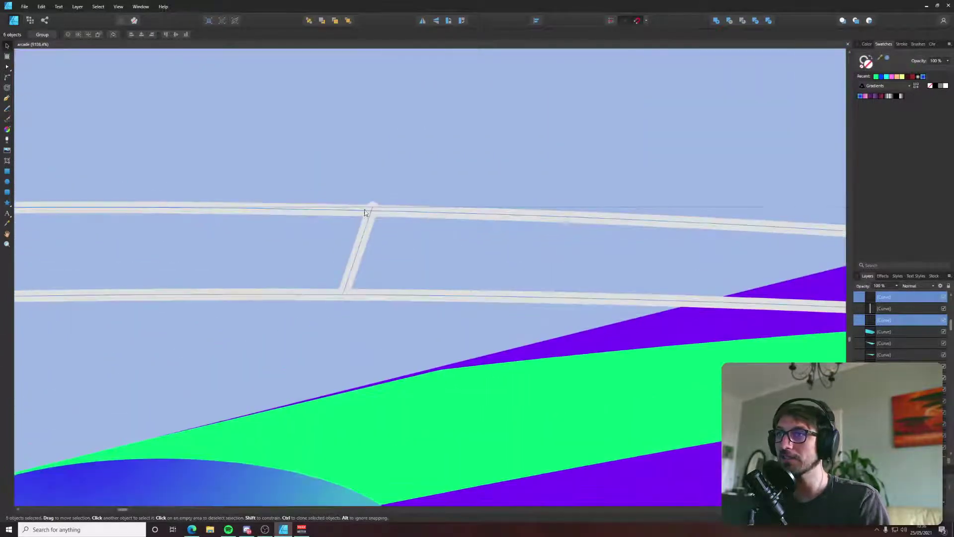
Add the cross struts and support posts along the rear stretch of the rails to the selection.
{"action": "key", "text": "a"}
{"action": "scroll", "coordinate": [504, 265], "scroll_direction": "down", "scroll_amount": 3}
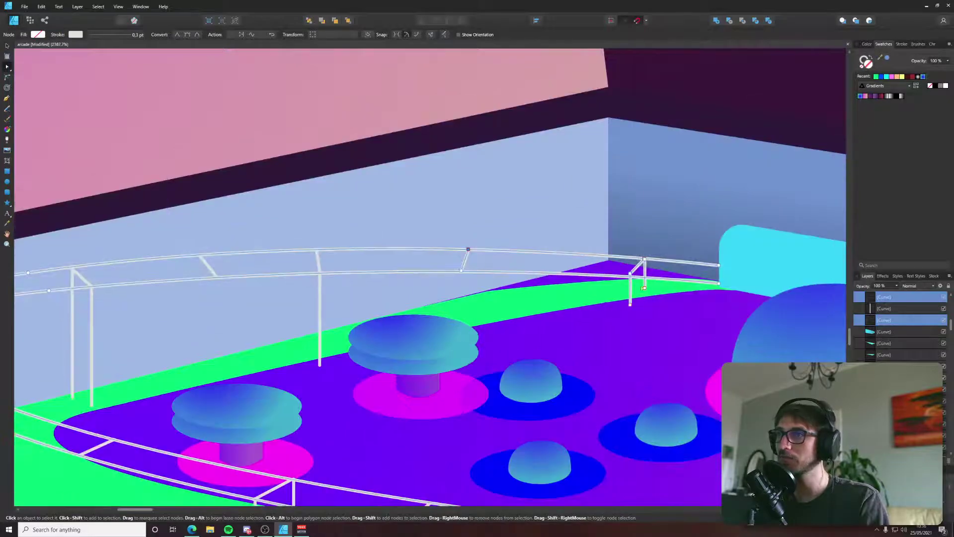
{"action": "left_click", "coordinate": [320, 298]}
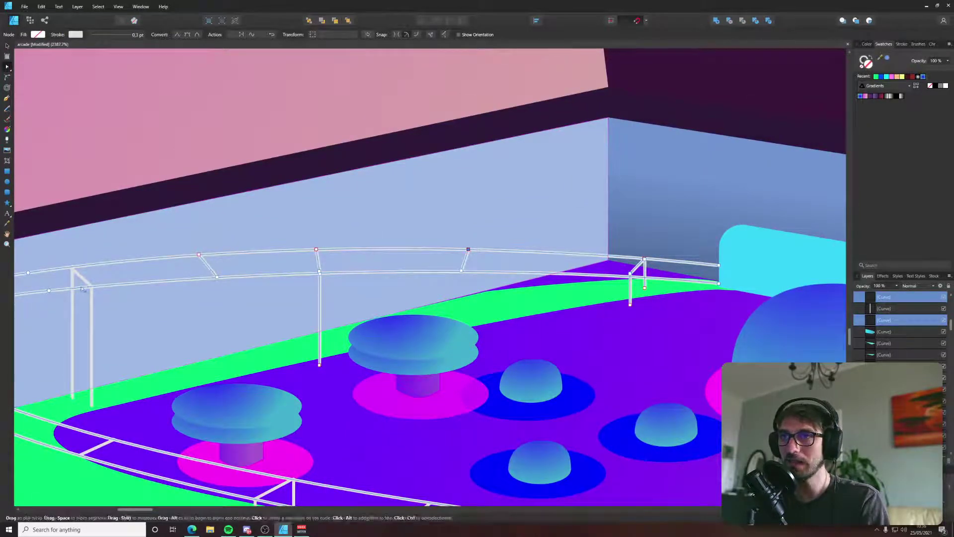
{"action": "left_click", "coordinate": [92, 312], "text": "shift"}
{"action": "left_click_drag", "start_coordinate": [93, 312], "coordinate": [482, 239]}
{"action": "scroll", "coordinate": [483, 239], "scroll_direction": "down", "scroll_amount": 1}
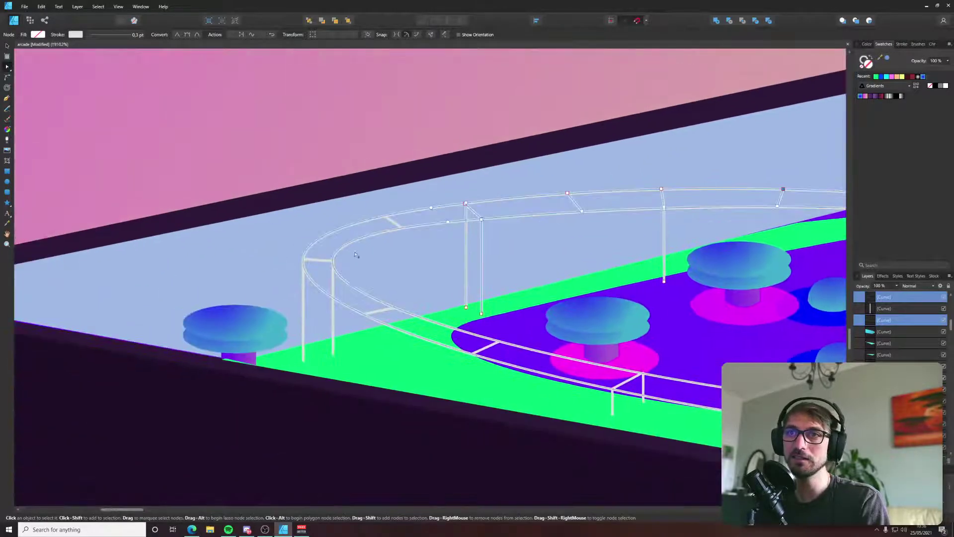
Extend the selection with the remaining struts and posts around the rails' curved end and along the front stretch.
{"action": "left_click", "coordinate": [392, 223], "text": "shift"}
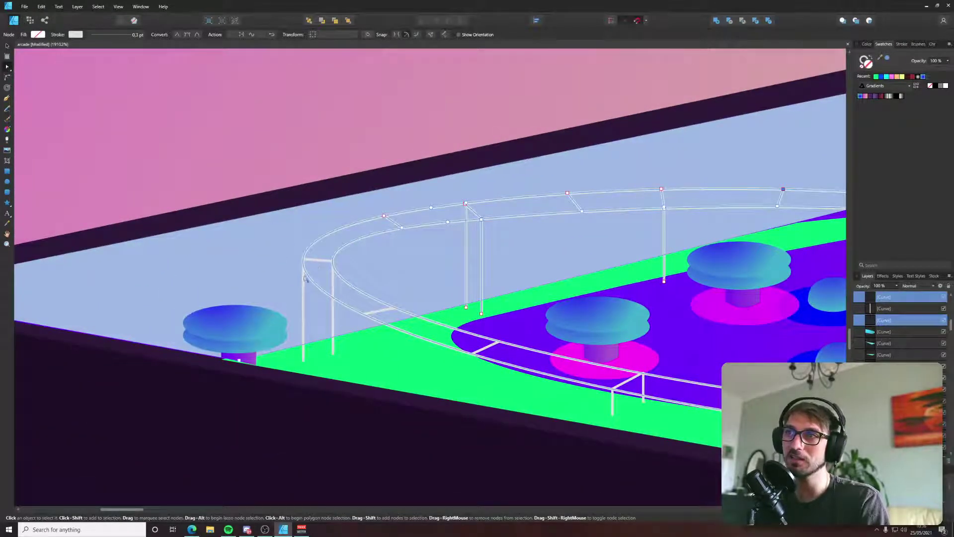
{"action": "left_click", "coordinate": [305, 276], "text": "shift"}
{"action": "left_click", "coordinate": [334, 276], "text": "shift"}
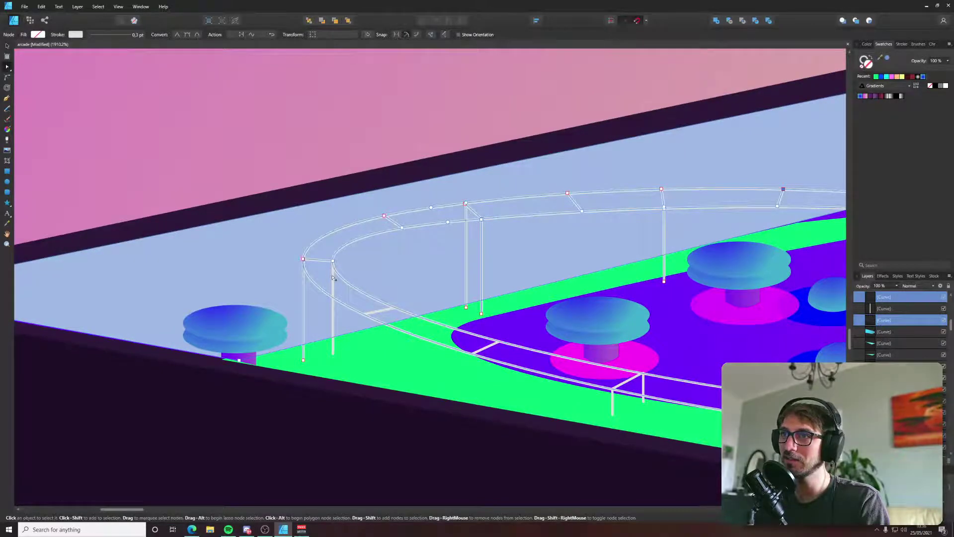
{"action": "left_click", "coordinate": [378, 314], "text": "shift"}
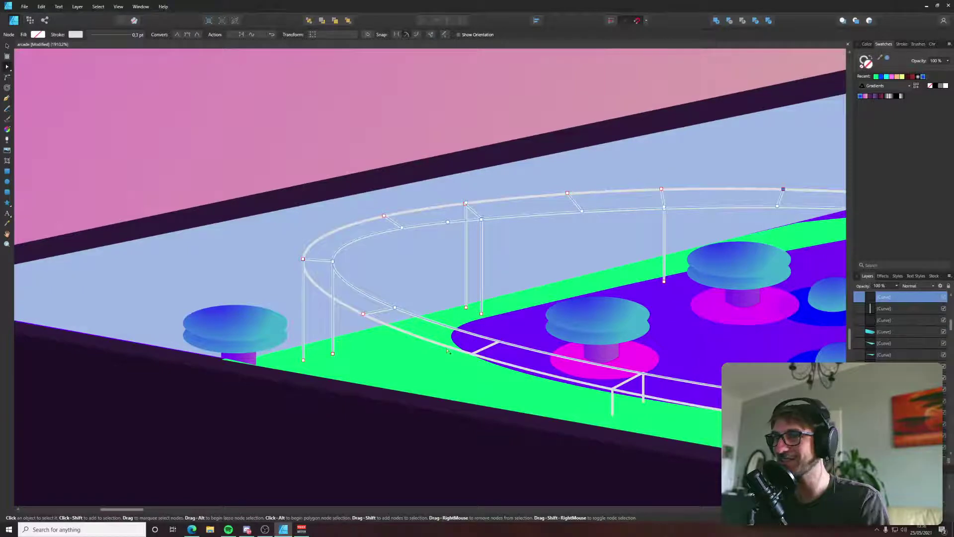
{"action": "left_click", "coordinate": [484, 347], "text": "shift"}
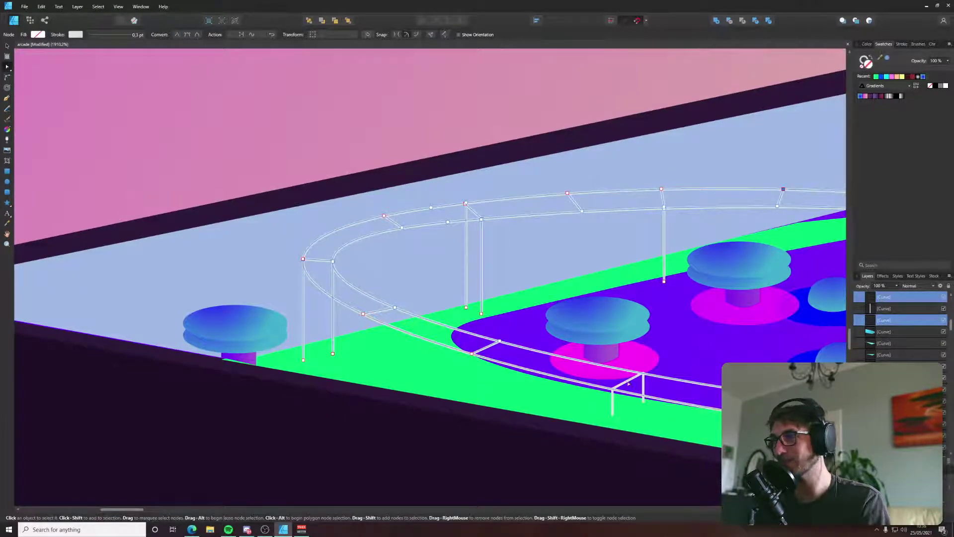
{"action": "left_click", "coordinate": [628, 382], "text": "shift"}
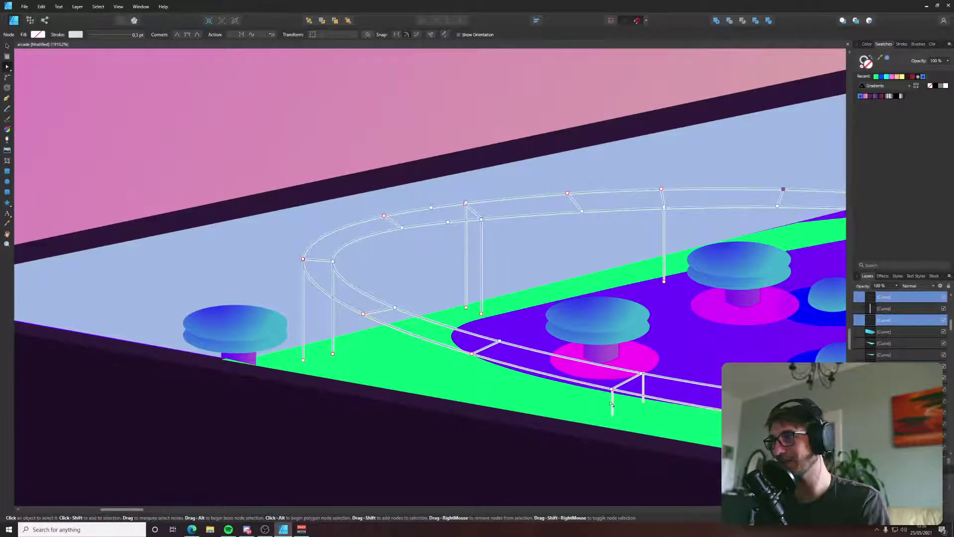
{"action": "left_click", "coordinate": [644, 388], "text": "shift"}
{"action": "scroll", "coordinate": [641, 387], "scroll_direction": "right", "scroll_amount": 5}
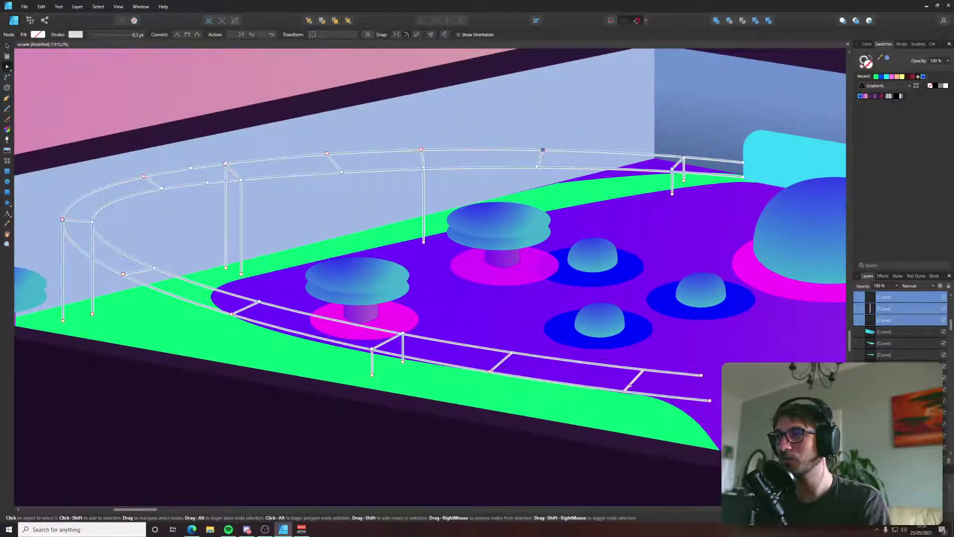
Change the stroke colour of all selected rail pieces to bright cyan and end the rail selection.
{"action": "left_click", "coordinate": [76, 34]}
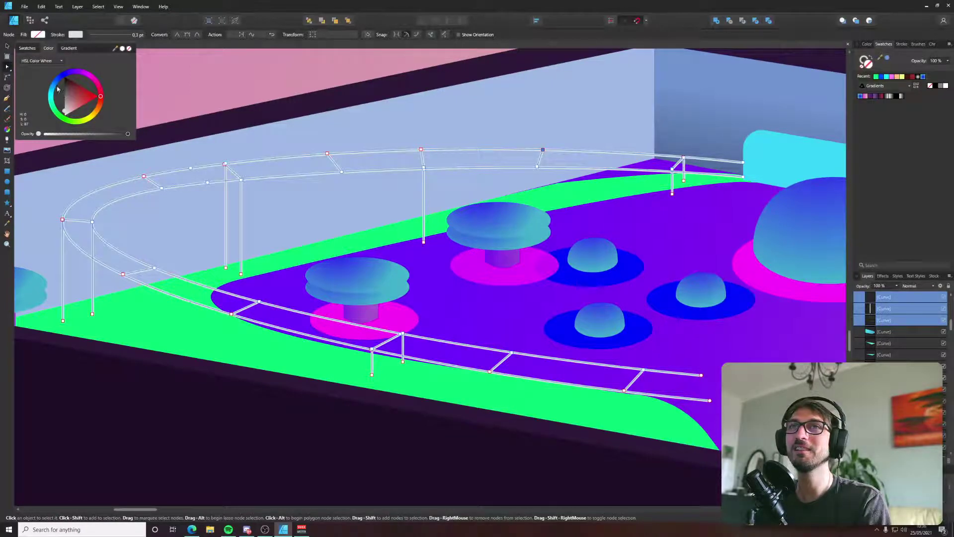
{"action": "left_click_drag", "start_coordinate": [54, 93], "coordinate": [51, 96]}
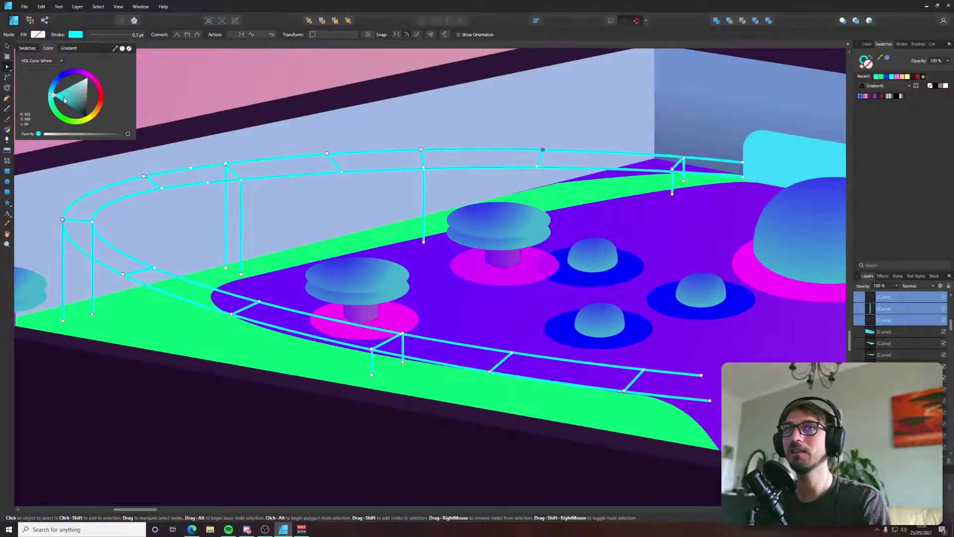
{"action": "scroll", "coordinate": [157, 205], "scroll_direction": "down", "scroll_amount": 5}
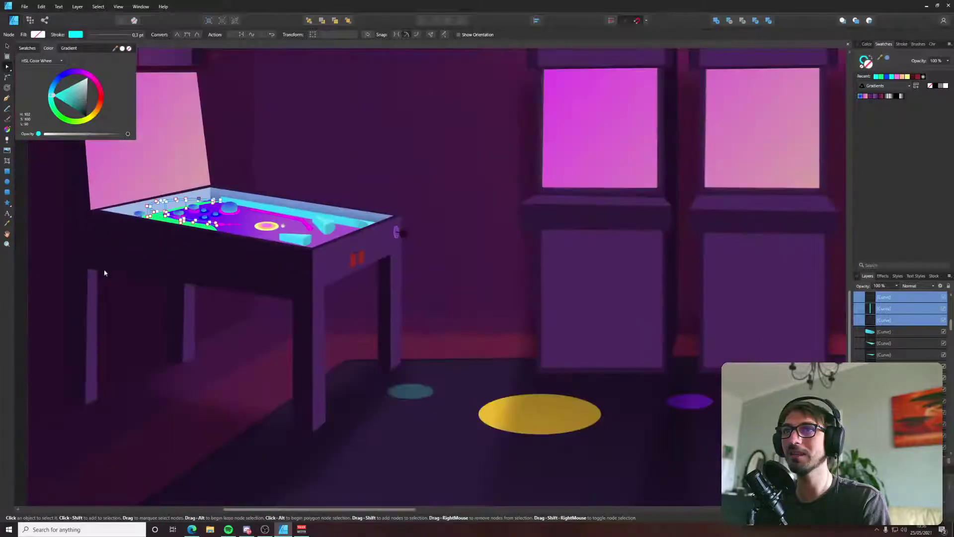
{"action": "left_click", "coordinate": [253, 273]}
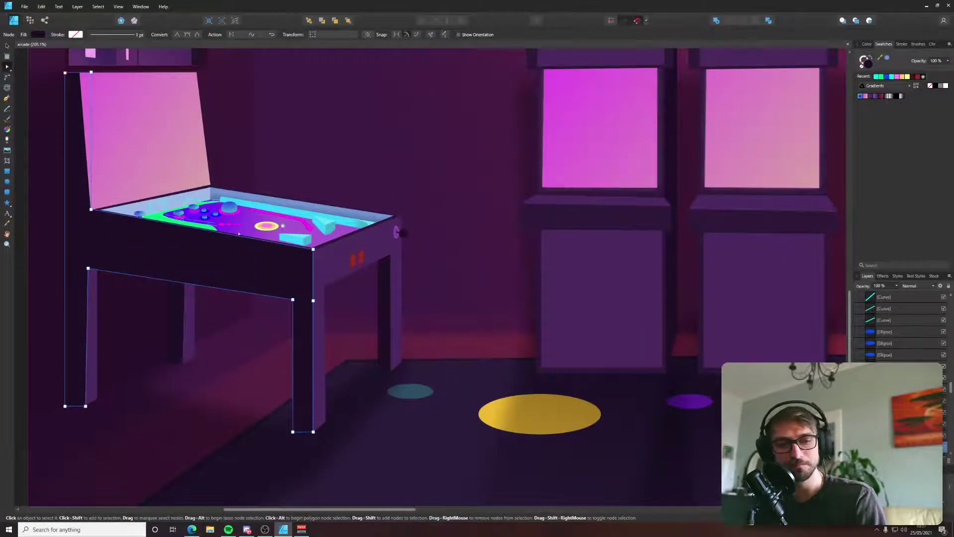
Move both parts of the cyan wedge beside the pink arrow slightly towards the playfield's front edge.
{"action": "left_click_drag", "start_coordinate": [239, 234], "coordinate": [349, 283]}
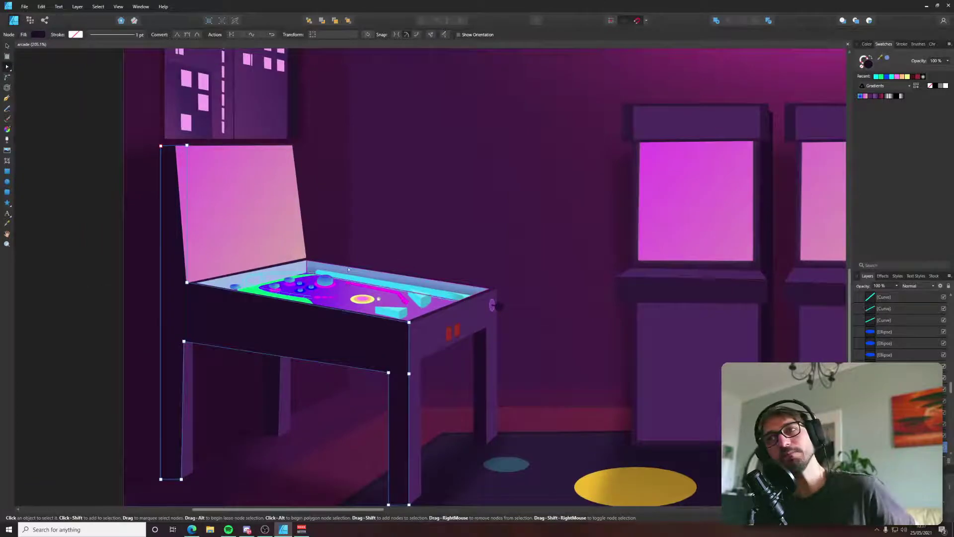
{"action": "scroll", "coordinate": [379, 299], "scroll_direction": "up", "scroll_amount": 4}
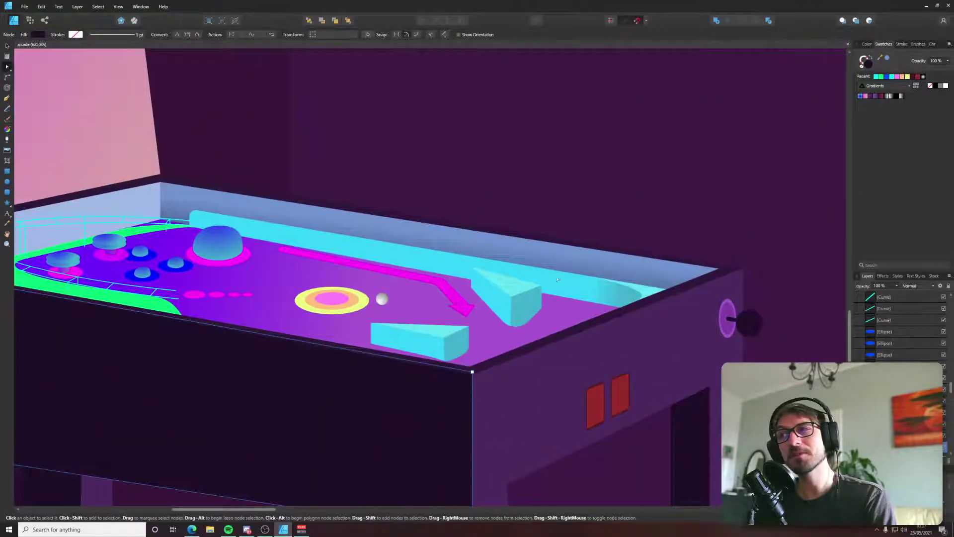
{"action": "key", "text": "p"}
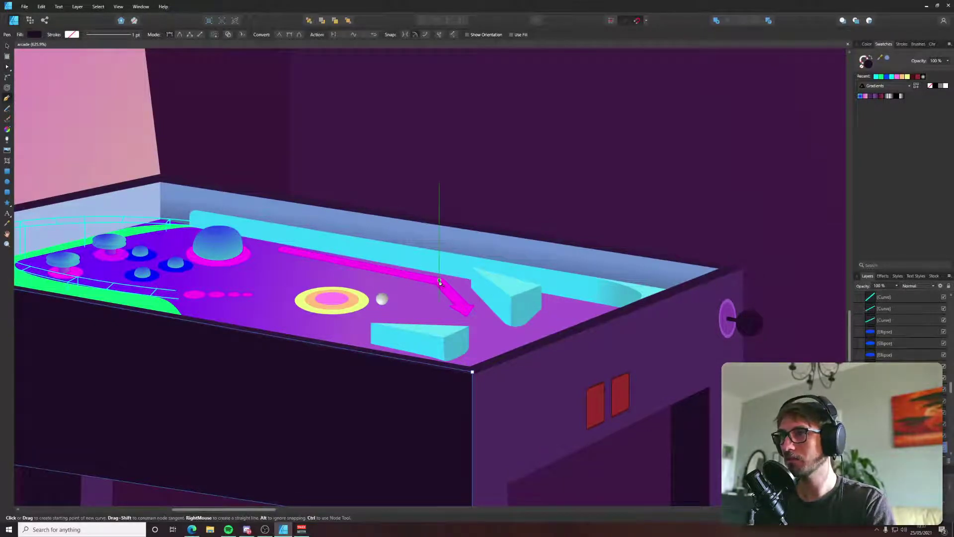
{"action": "key", "text": "v"}
{"action": "left_click", "coordinate": [483, 287]}
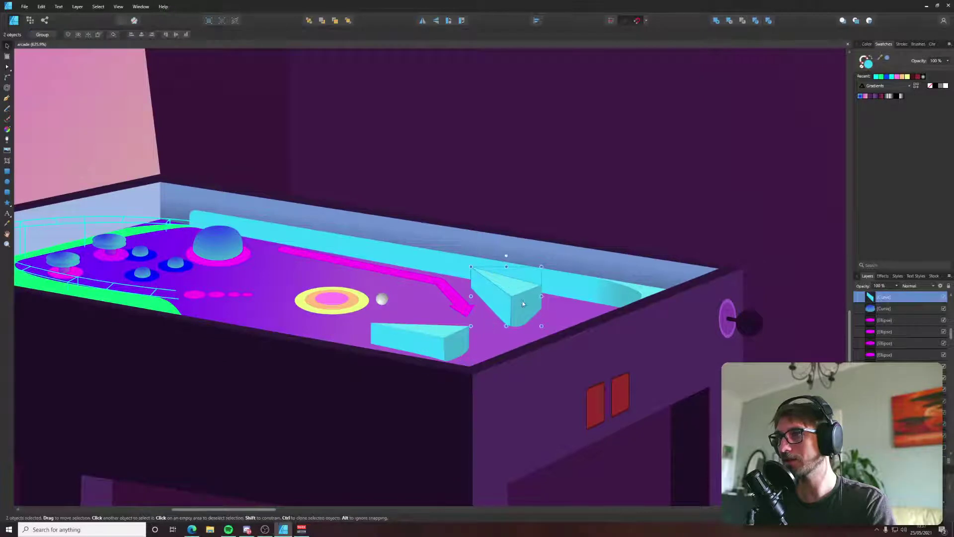
{"action": "left_click_drag", "start_coordinate": [523, 303], "coordinate": [521, 313]}
{"action": "key", "text": "p"}
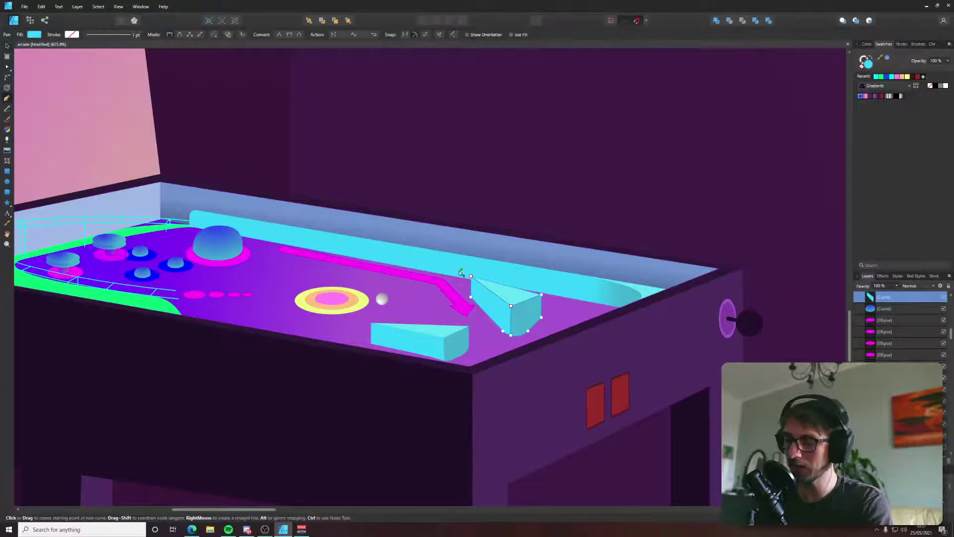
Draw the outer edge of a lane outline from the pink arrow's bend to the playfield's front rim, curving it near the rim.
{"action": "left_click_drag", "start_coordinate": [462, 273], "coordinate": [400, 270]}
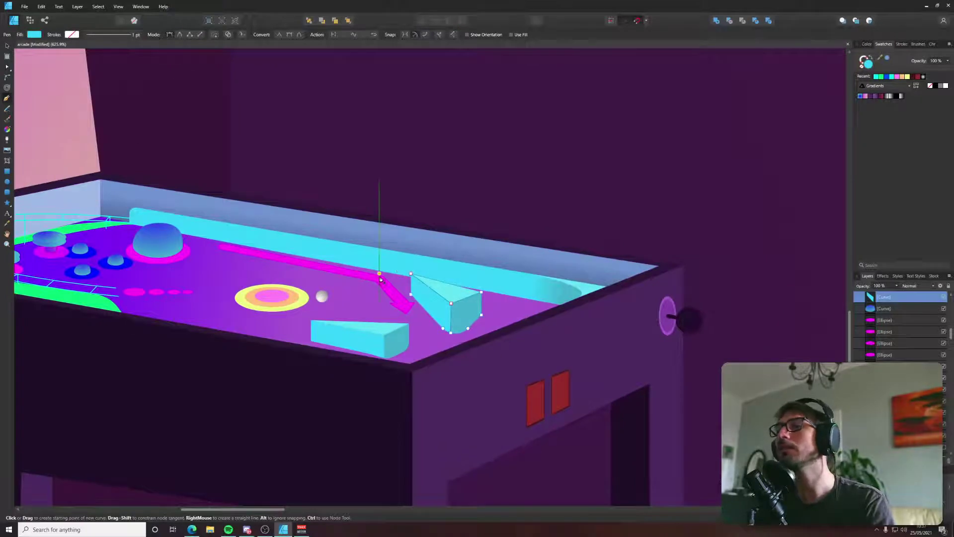
{"action": "left_click", "coordinate": [537, 307]}
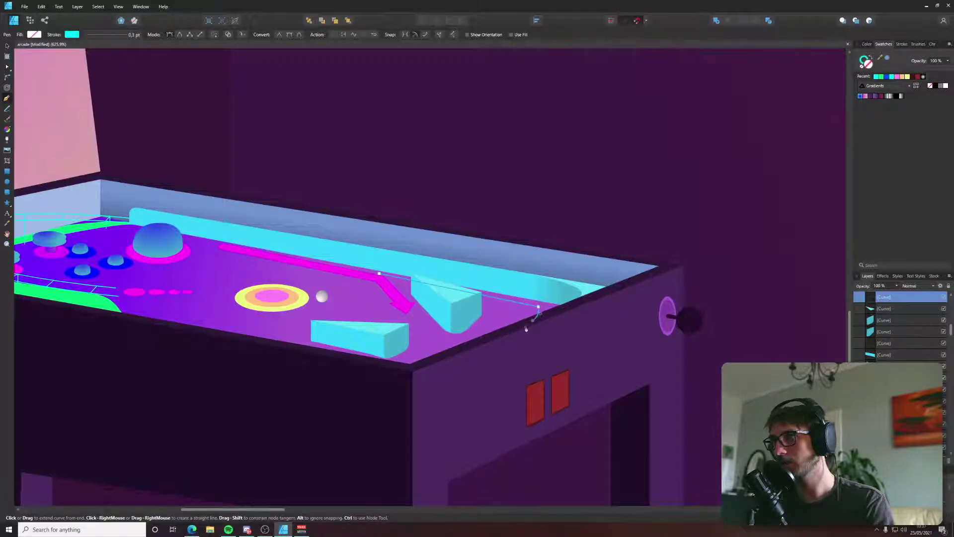
{"action": "key", "text": "a"}
{"action": "left_click_drag", "start_coordinate": [506, 300], "coordinate": [506, 300]}
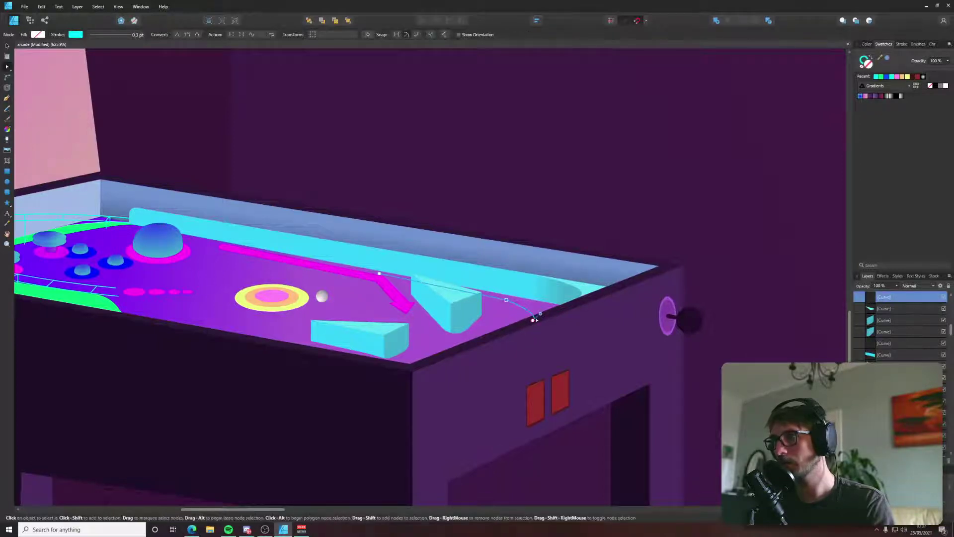
Complete the lane outline along the front rim and back behind the cyan wedge to the arrow's bend, refining its outer curve.
{"action": "key", "text": "p"}
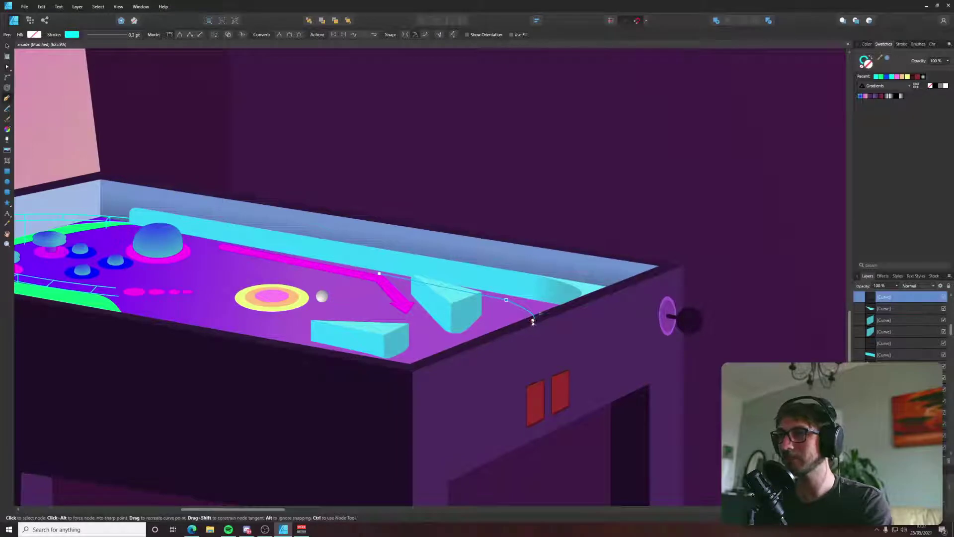
{"action": "left_click", "coordinate": [532, 321]}
{"action": "left_click", "coordinate": [499, 332]}
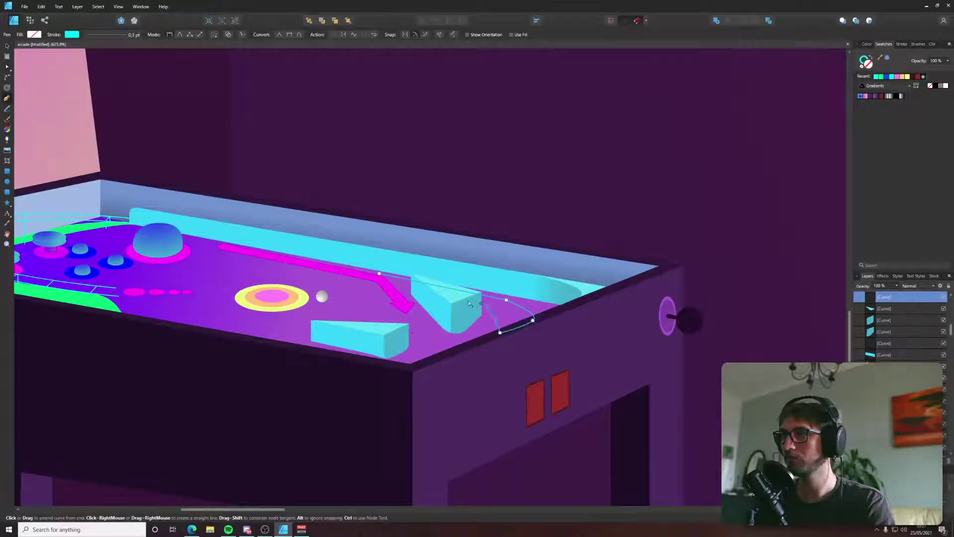
{"action": "left_click_drag", "start_coordinate": [470, 303], "coordinate": [441, 299]}
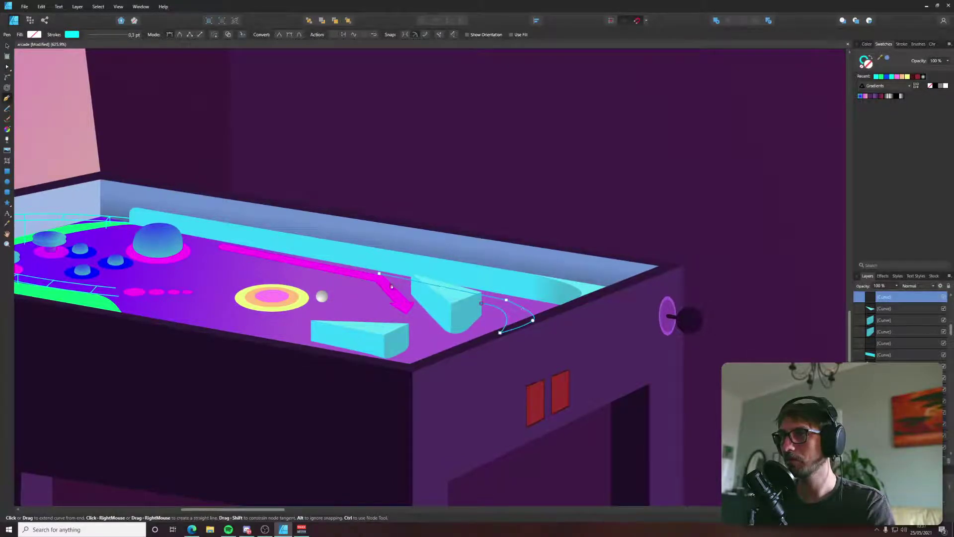
{"action": "scroll", "coordinate": [379, 274], "scroll_direction": "up", "scroll_amount": 8}
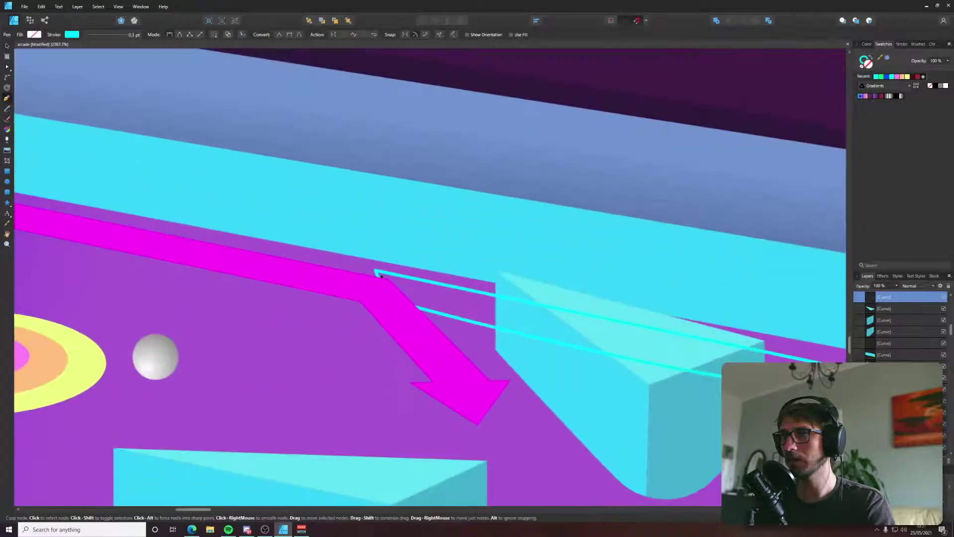
{"action": "key", "text": "a"}
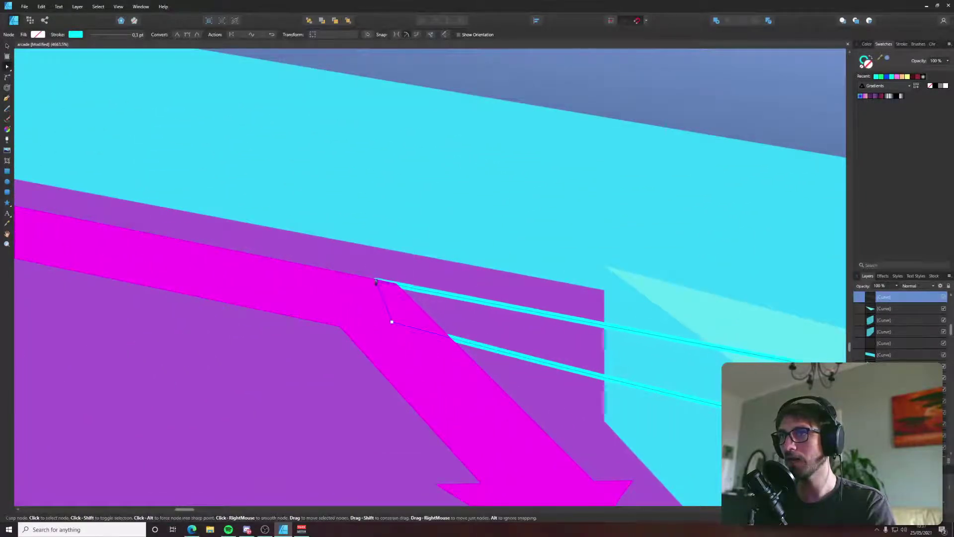
{"action": "scroll", "coordinate": [375, 289], "scroll_direction": "down", "scroll_amount": 6}
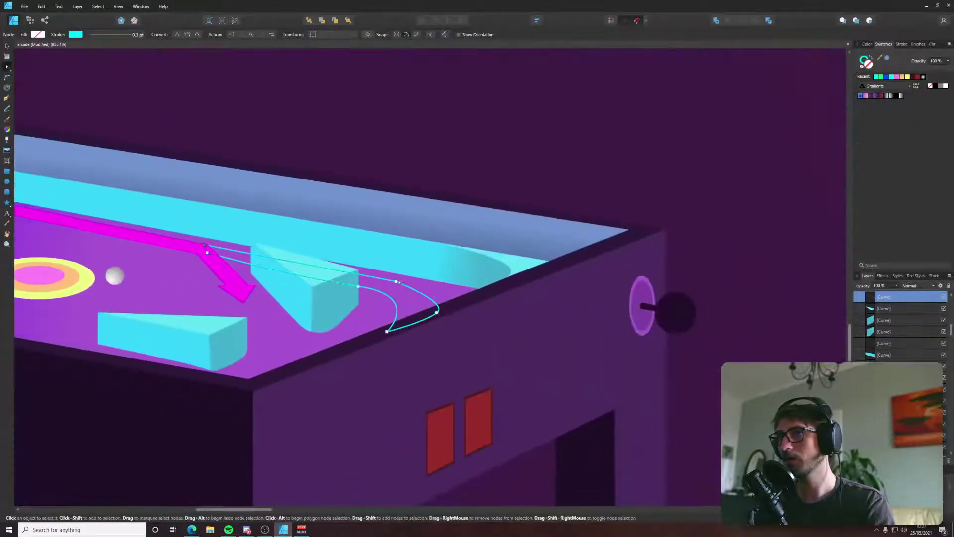
{"action": "left_click", "coordinate": [399, 282]}
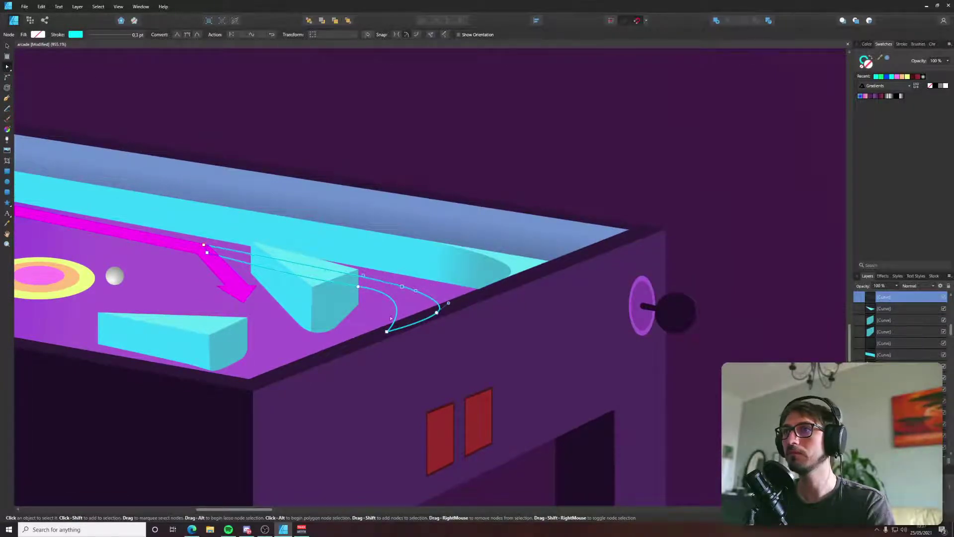
Give the curved lane shape the pink arrow's magenta as its fill and remove its stroke.
{"action": "left_click", "coordinate": [868, 60]}
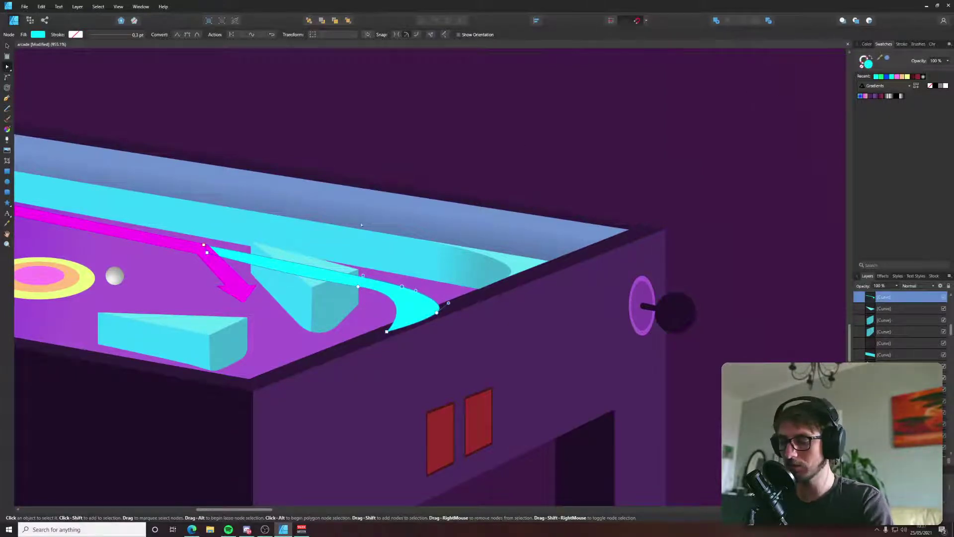
{"action": "key", "text": "v"}
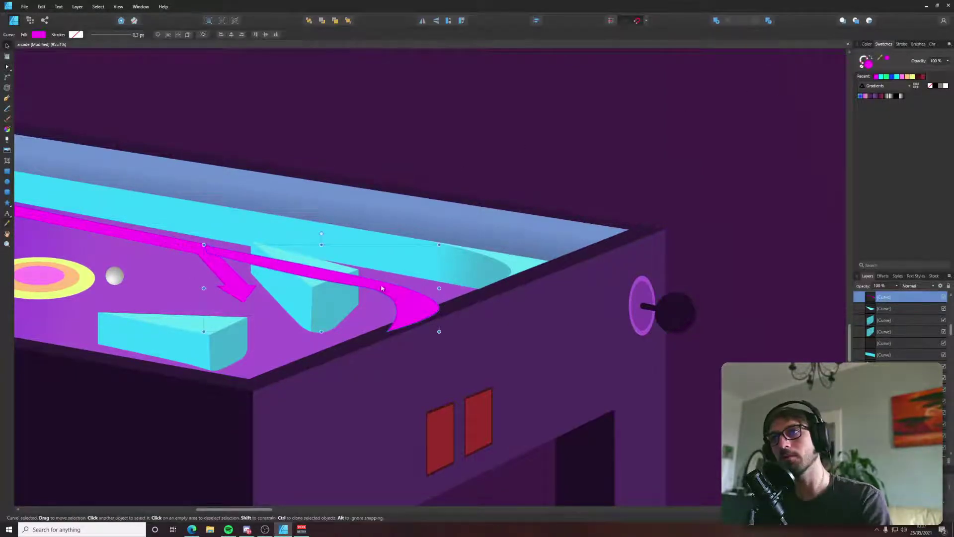
{"action": "key", "text": "shift+x"}
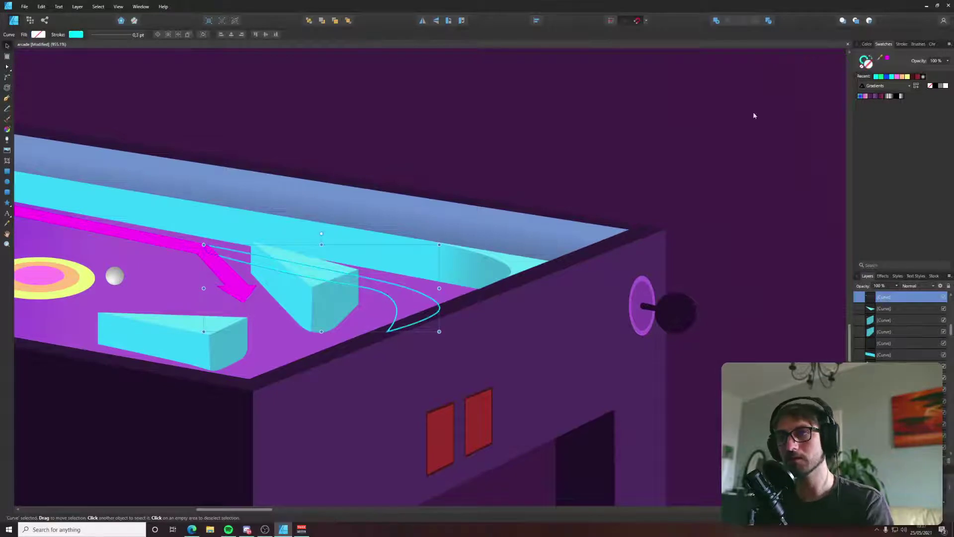
{"action": "left_click", "coordinate": [886, 59]}
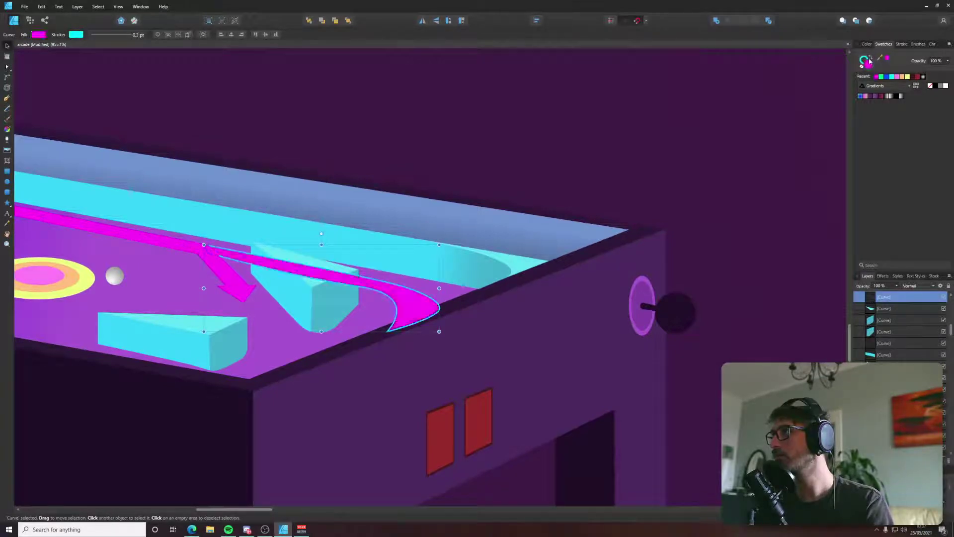
{"action": "left_click", "coordinate": [863, 66]}
{"action": "key", "text": "i"}
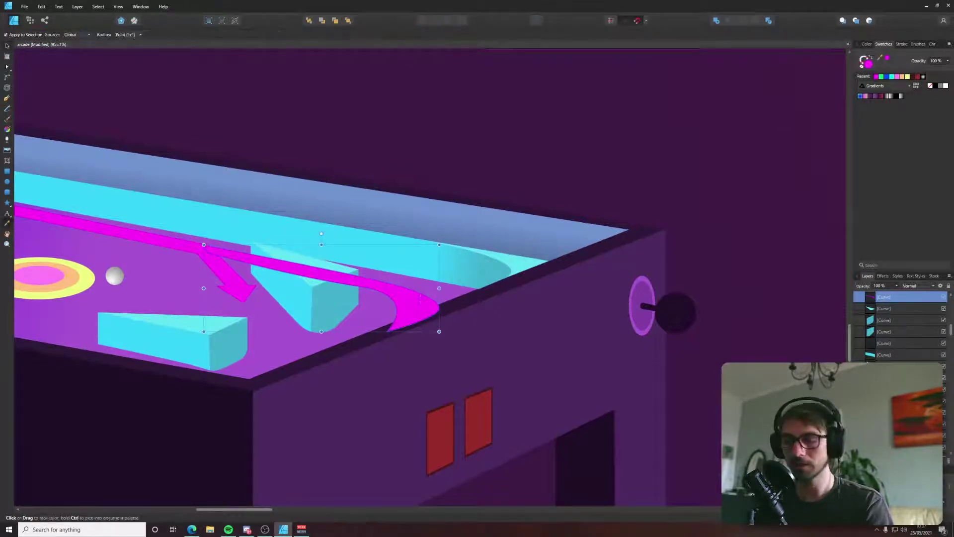
{"action": "key", "text": "v"}
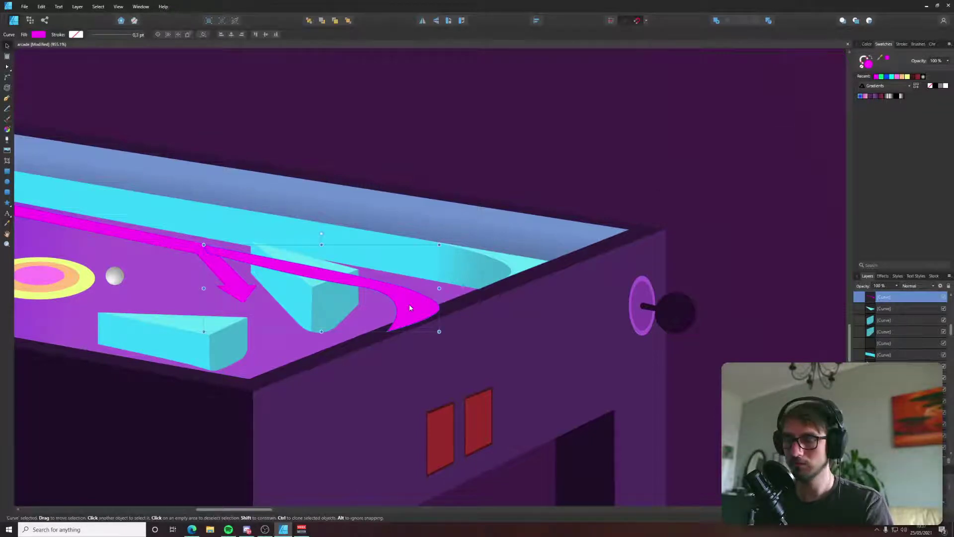
Send the magenta lane backward in the stacking order so it lies behind the cyan wedge, keeping the lane selected.
{"action": "key", "text": "ctrl+bracketleft"}
{"action": "key", "text": "ctrl+bracketleft"}
{"action": "key", "text": "ctrl+bracketleft"}
{"action": "key", "text": "ctrl+0"}
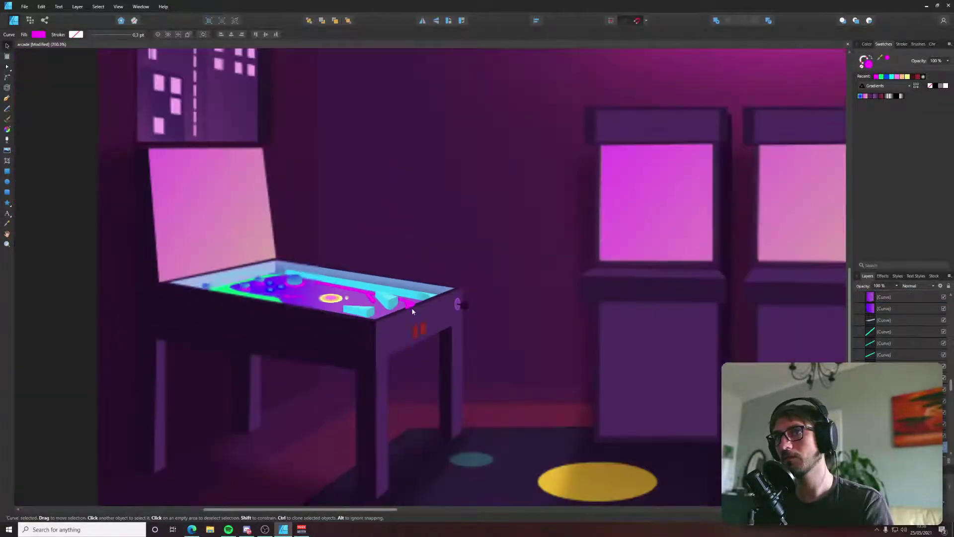
{"action": "key", "text": "ctrl+d"}
{"action": "scroll", "coordinate": [408, 312], "scroll_direction": "up", "scroll_amount": 5}
{"action": "left_click", "coordinate": [409, 308]}
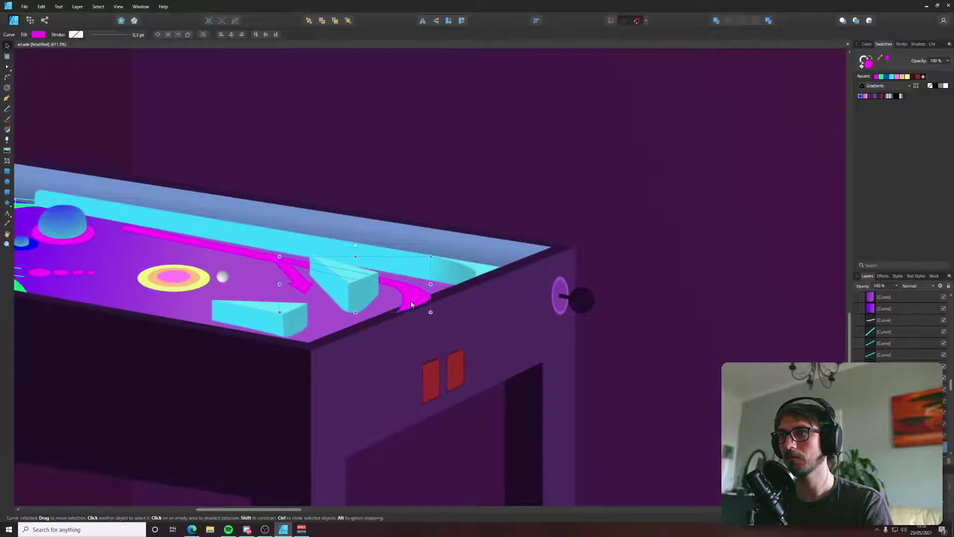
Align the lane's two front corner nodes with the inner edge of the front rim and convert the outer one to sharp.
{"action": "scroll", "coordinate": [409, 304], "scroll_direction": "up", "scroll_amount": 4}
{"action": "key", "text": "a"}
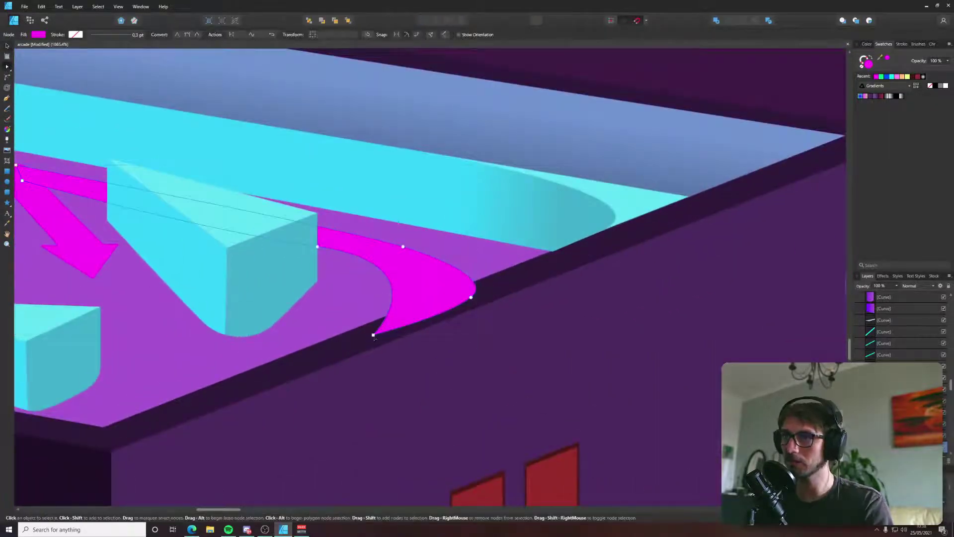
{"action": "left_click_drag", "start_coordinate": [373, 336], "coordinate": [363, 324]}
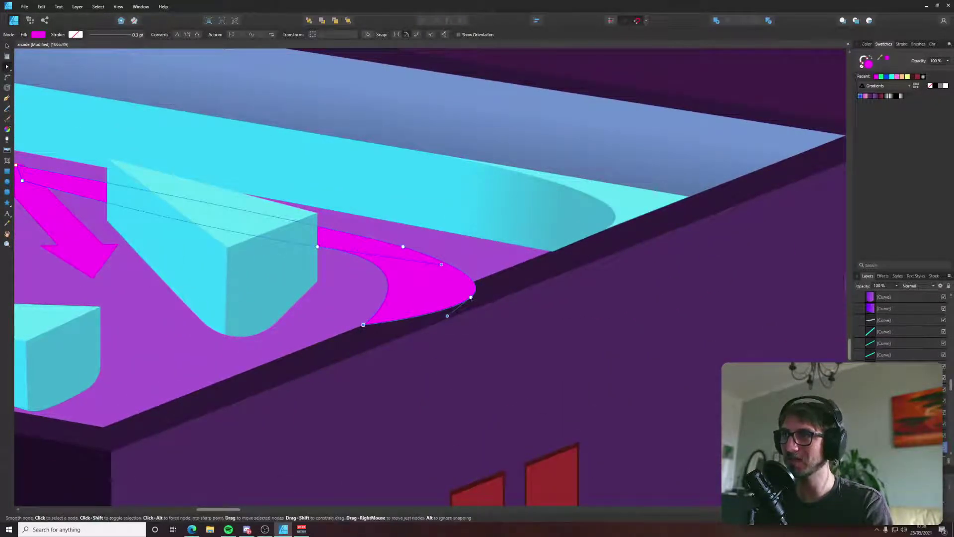
{"action": "left_click_drag", "start_coordinate": [471, 297], "coordinate": [465, 288]}
{"action": "left_click", "coordinate": [177, 35]}
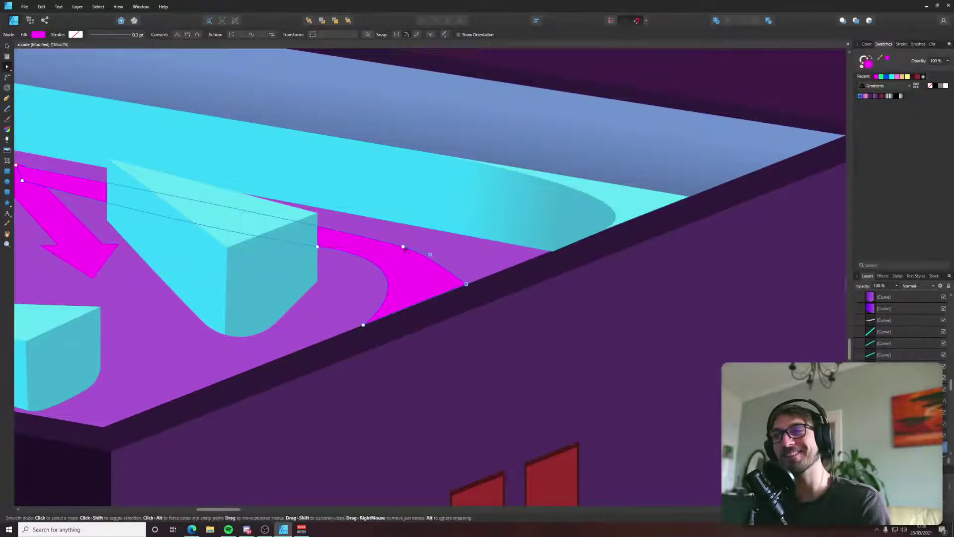
Reshape the lane's outer curve so it bows smoothly into the front rim, and select its end nodes at the arrow's bend.
{"action": "left_click_drag", "start_coordinate": [403, 246], "coordinate": [390, 246]}
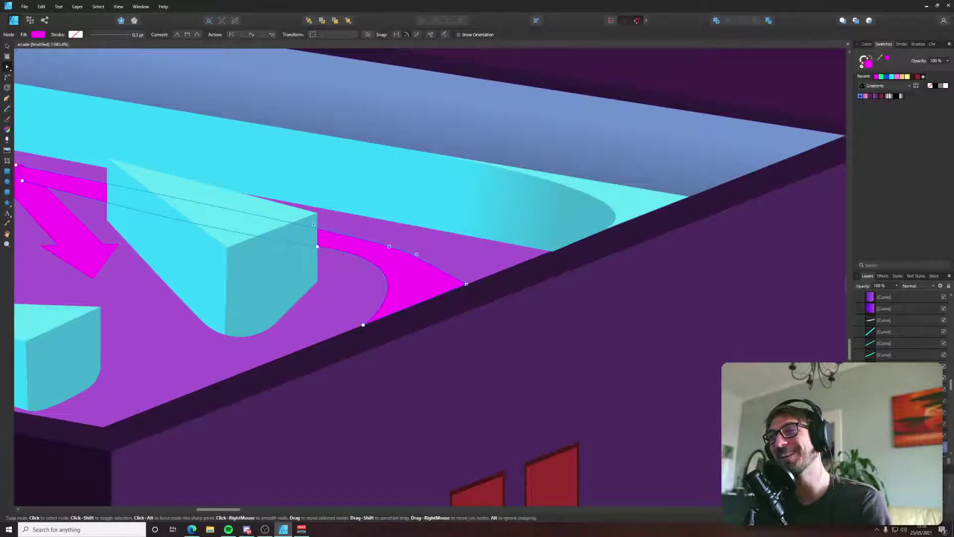
{"action": "left_click", "coordinate": [446, 268]}
{"action": "left_click_drag", "start_coordinate": [433, 260], "coordinate": [504, 274]}
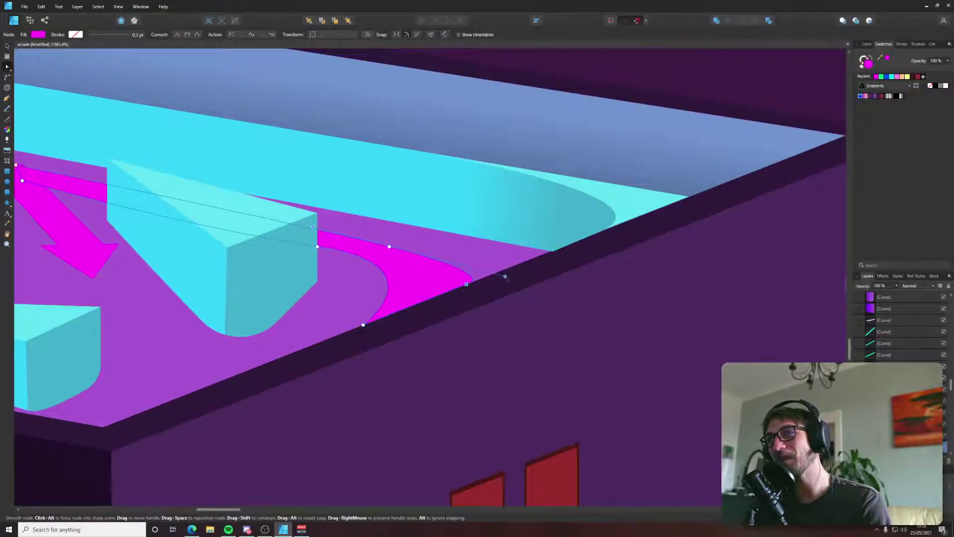
{"action": "scroll", "coordinate": [261, 300], "scroll_direction": "up", "scroll_amount": 5}
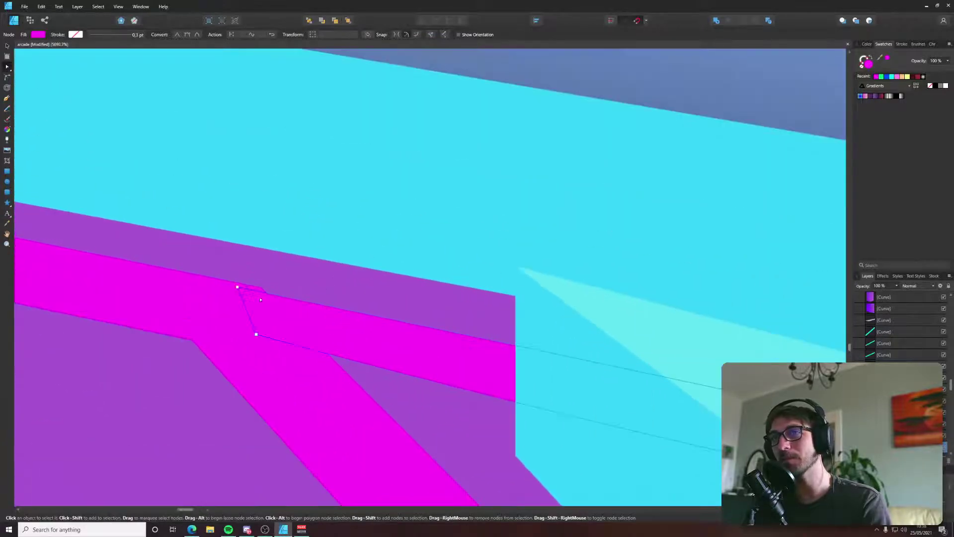
{"action": "left_click_drag", "start_coordinate": [213, 279], "coordinate": [264, 357]}
{"action": "scroll", "coordinate": [276, 358], "scroll_direction": "down", "scroll_amount": 9}
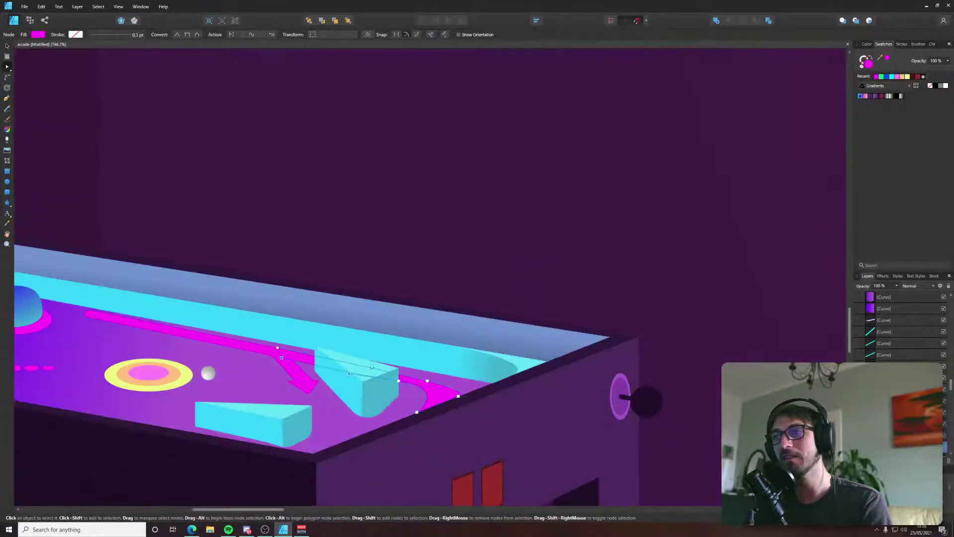
Examine the pinball table's playfield up close and within the complete arcade scene.
{"action": "scroll", "coordinate": [277, 358], "scroll_direction": "down", "scroll_amount": 5}
{"action": "left_click", "coordinate": [201, 354]}
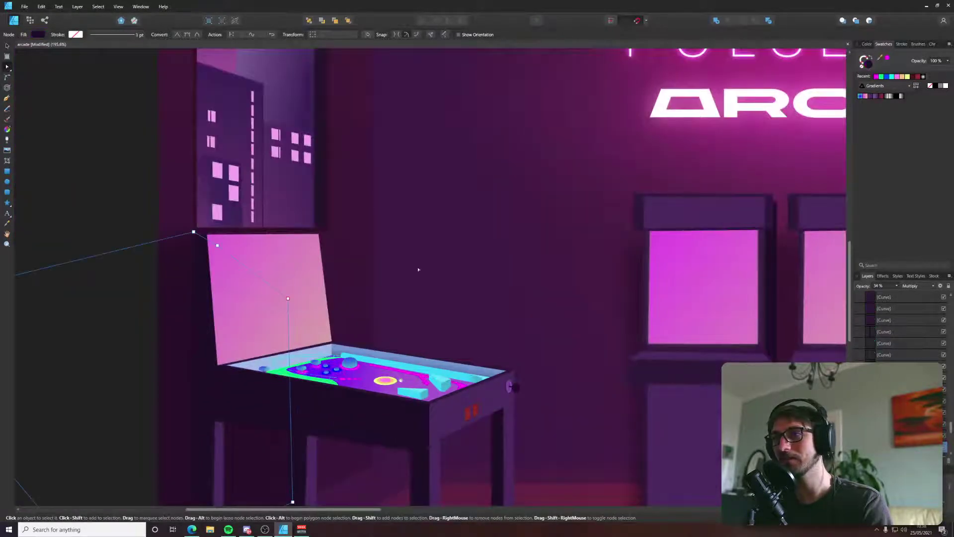
{"action": "scroll", "coordinate": [419, 269], "scroll_direction": "up", "scroll_amount": 2}
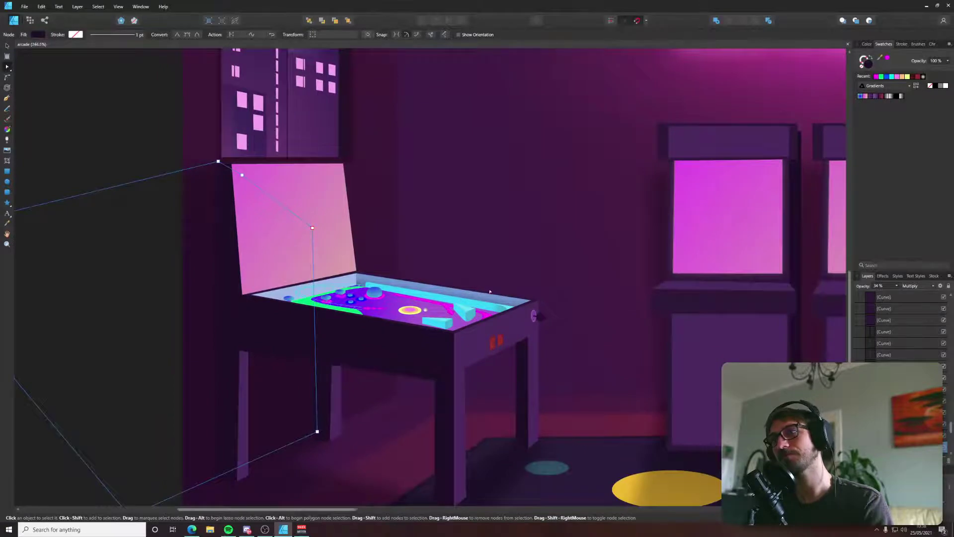
{"action": "scroll", "coordinate": [489, 292], "scroll_direction": "up", "scroll_amount": 4}
{"action": "scroll", "coordinate": [474, 341], "scroll_direction": "down", "scroll_amount": 4}
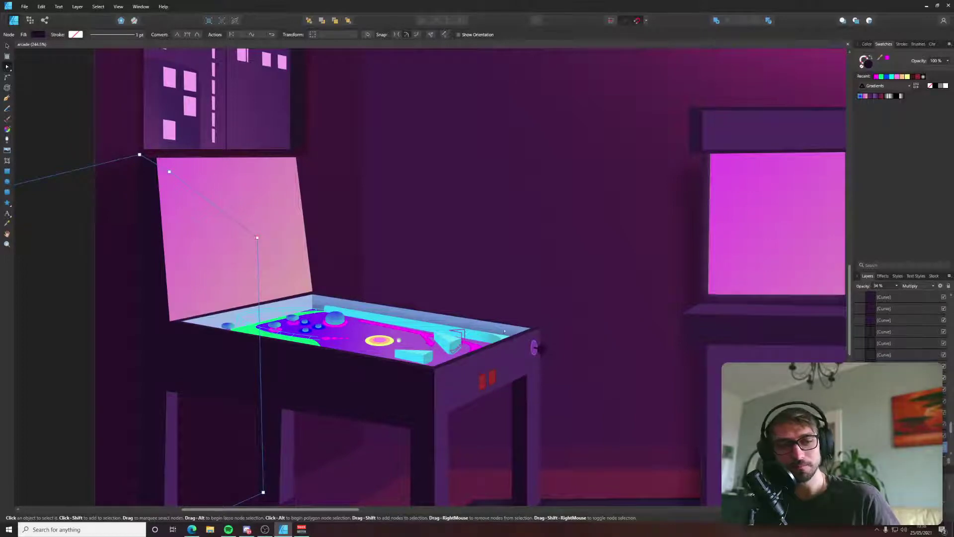
{"action": "left_click", "coordinate": [462, 273]}
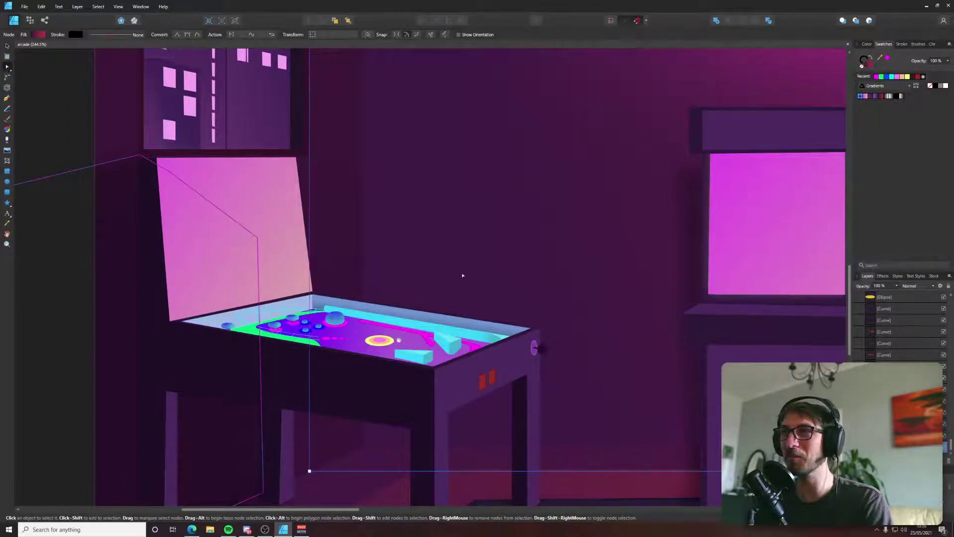
{"action": "scroll", "coordinate": [462, 273], "scroll_direction": "down", "scroll_amount": 6}
{"action": "left_click", "coordinate": [275, 242]}
{"action": "scroll", "coordinate": [274, 242], "scroll_direction": "right", "scroll_amount": 5}
{"action": "scroll", "coordinate": [234, 226], "scroll_direction": "up", "scroll_amount": 2}
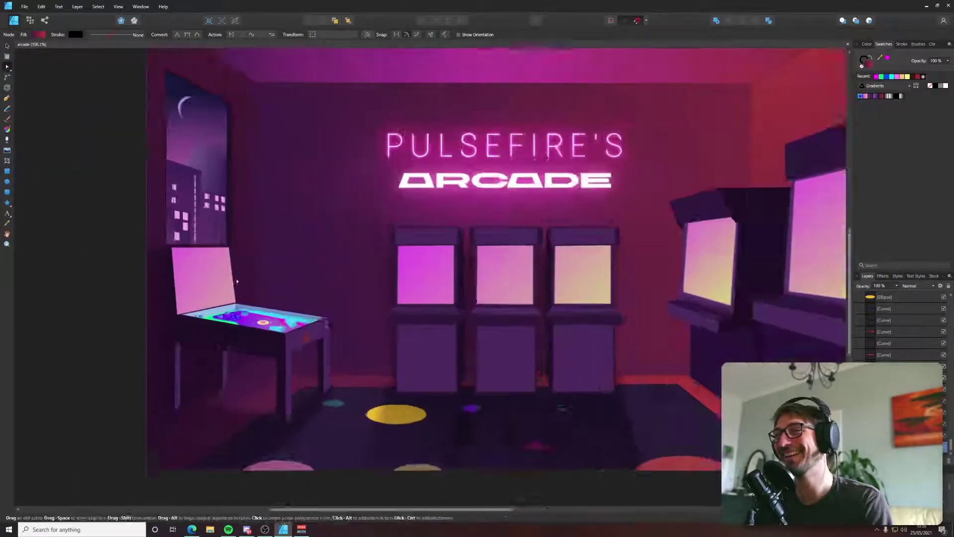
{"action": "scroll", "coordinate": [407, 242], "scroll_direction": "down", "scroll_amount": 2}
{"action": "scroll", "coordinate": [407, 242], "scroll_direction": "right", "scroll_amount": 3}
{"action": "scroll", "coordinate": [408, 242], "scroll_direction": "up", "scroll_amount": 1}
{"action": "left_click", "coordinate": [401, 272]}
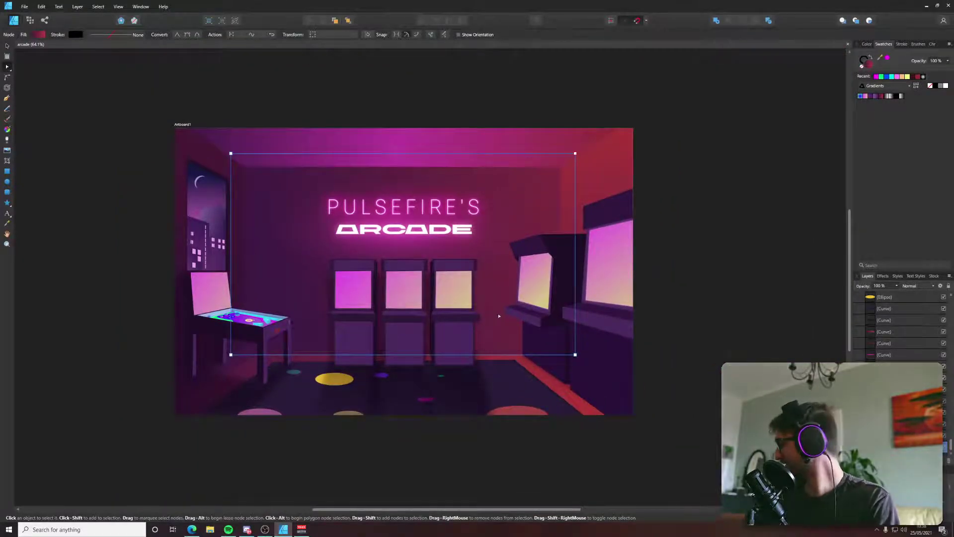
{"action": "scroll", "coordinate": [233, 318], "scroll_direction": "up", "scroll_amount": 10}
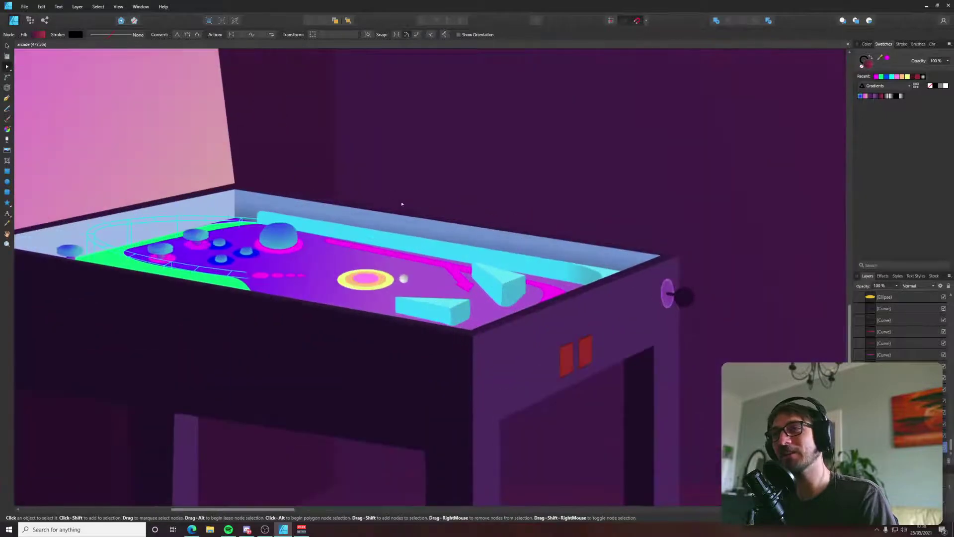
{"action": "scroll", "coordinate": [278, 197], "scroll_direction": "up", "scroll_amount": 1}
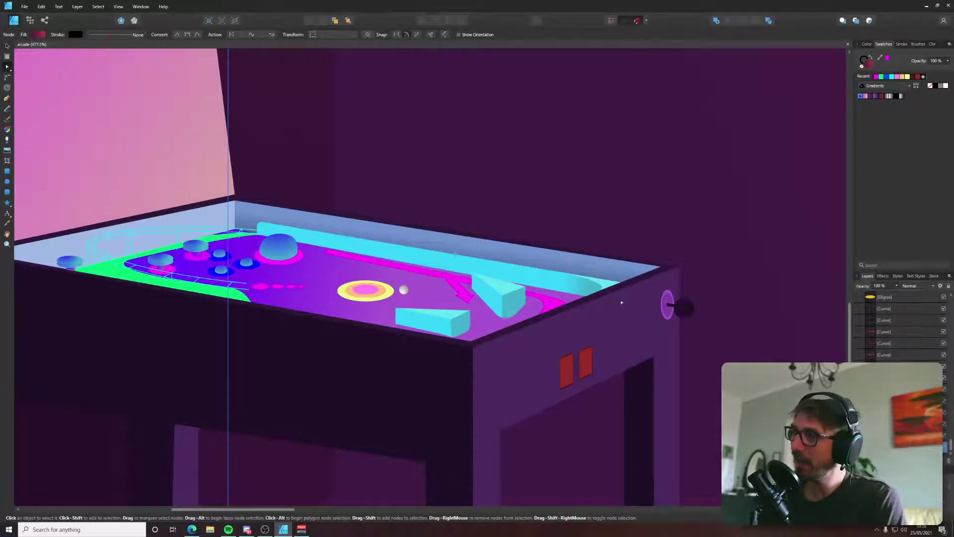
{"action": "scroll", "coordinate": [541, 303], "scroll_direction": "down", "scroll_amount": 6}
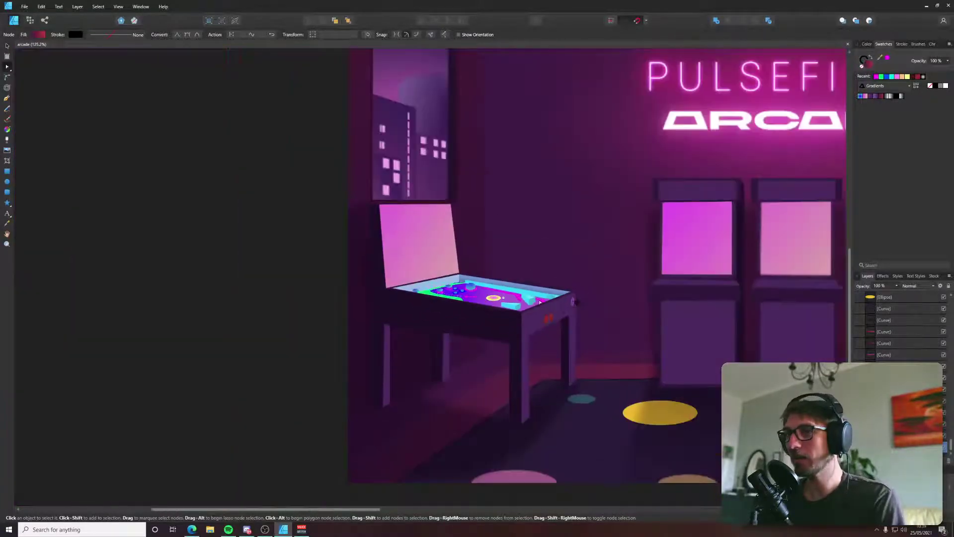
{"action": "left_click", "coordinate": [293, 270]}
{"action": "scroll", "coordinate": [258, 268], "scroll_direction": "right", "scroll_amount": 8}
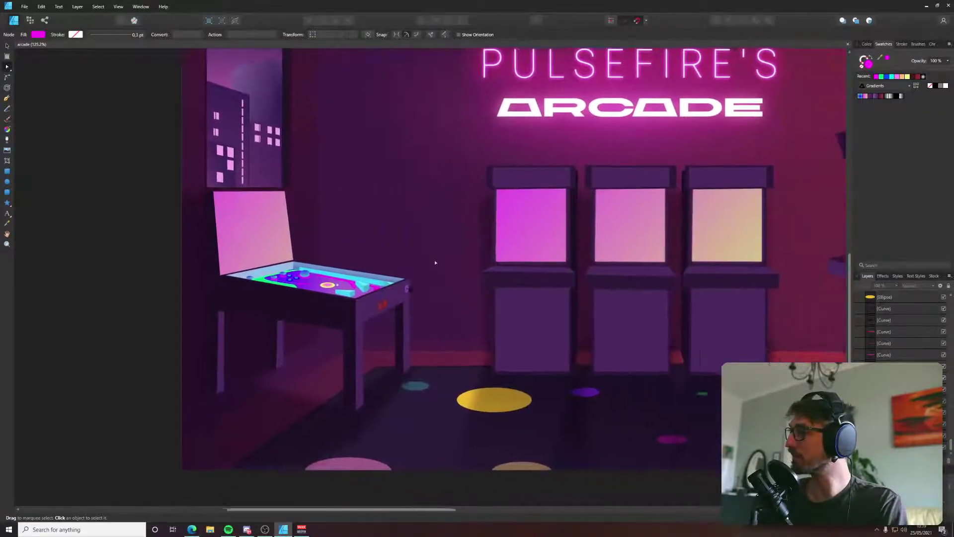
{"action": "scroll", "coordinate": [224, 268], "scroll_direction": "right", "scroll_amount": 3}
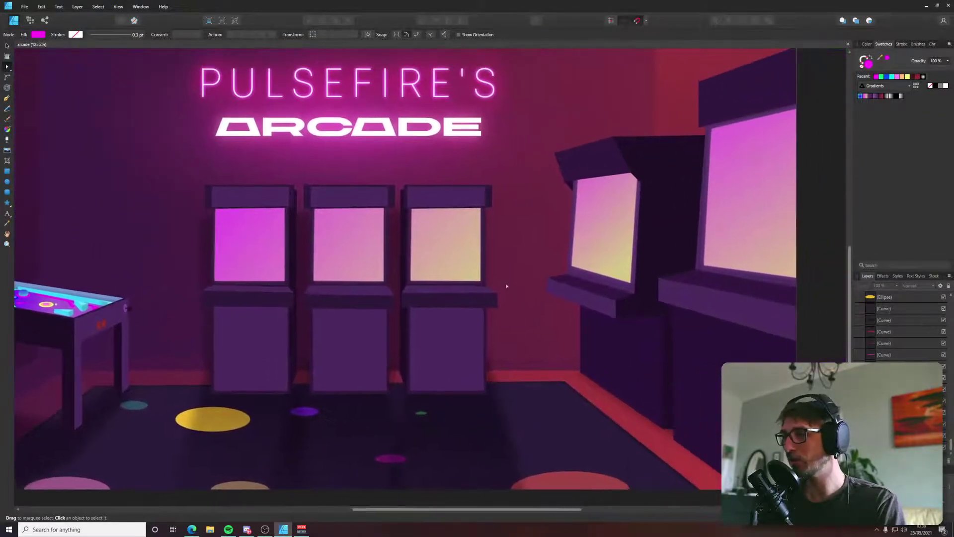
{"action": "scroll", "coordinate": [513, 284], "scroll_direction": "down", "scroll_amount": 2}
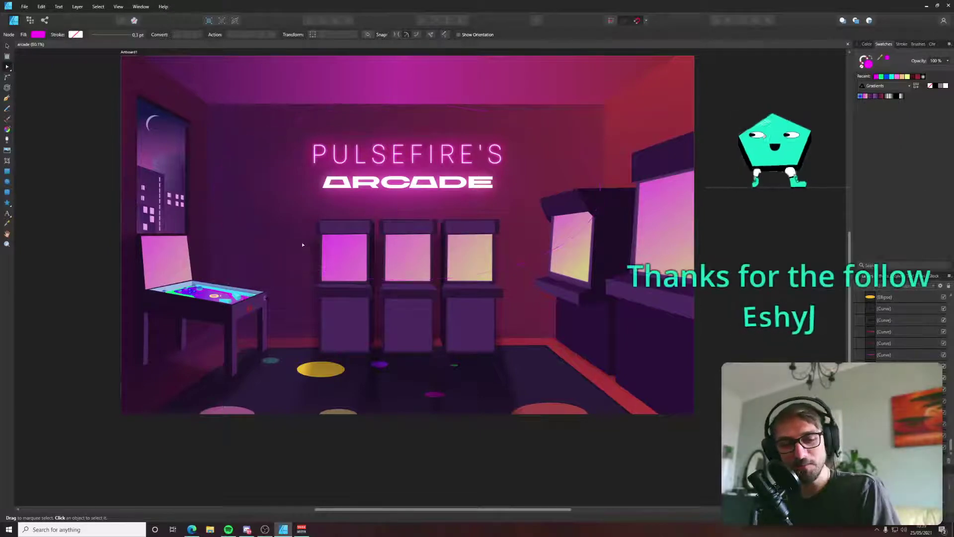
{"action": "key", "text": "p"}
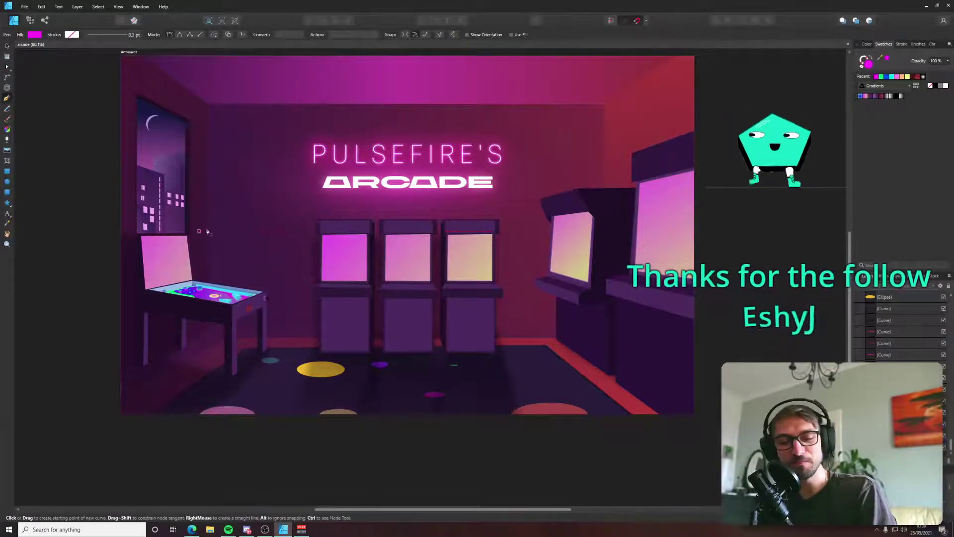
{"action": "scroll", "coordinate": [228, 223], "scroll_direction": "up", "scroll_amount": 3}
{"action": "scroll", "coordinate": [149, 213], "scroll_direction": "down", "scroll_amount": 2}
{"action": "scroll", "coordinate": [181, 273], "scroll_direction": "up", "scroll_amount": 2}
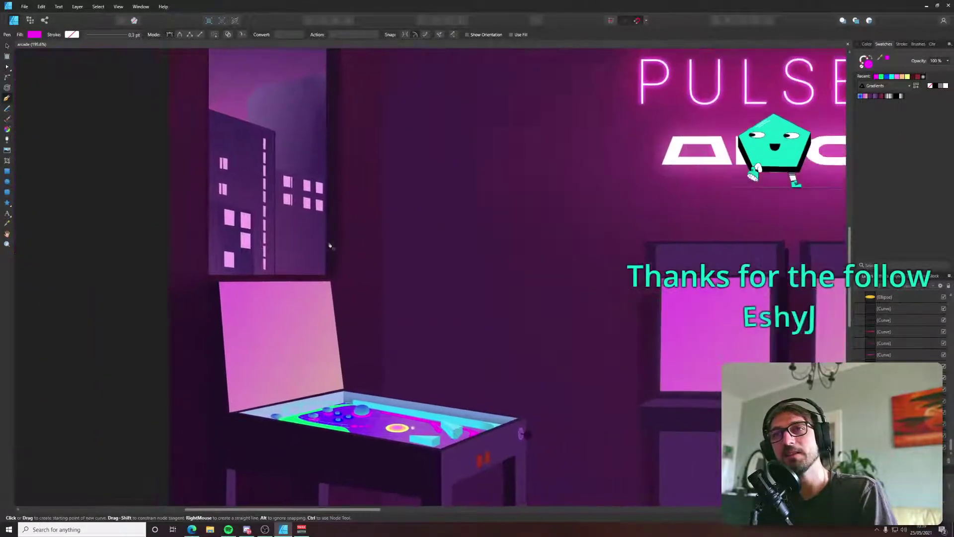
{"action": "scroll", "coordinate": [181, 273], "scroll_direction": "down", "scroll_amount": 2}
{"action": "scroll", "coordinate": [138, 268], "scroll_direction": "up", "scroll_amount": 2}
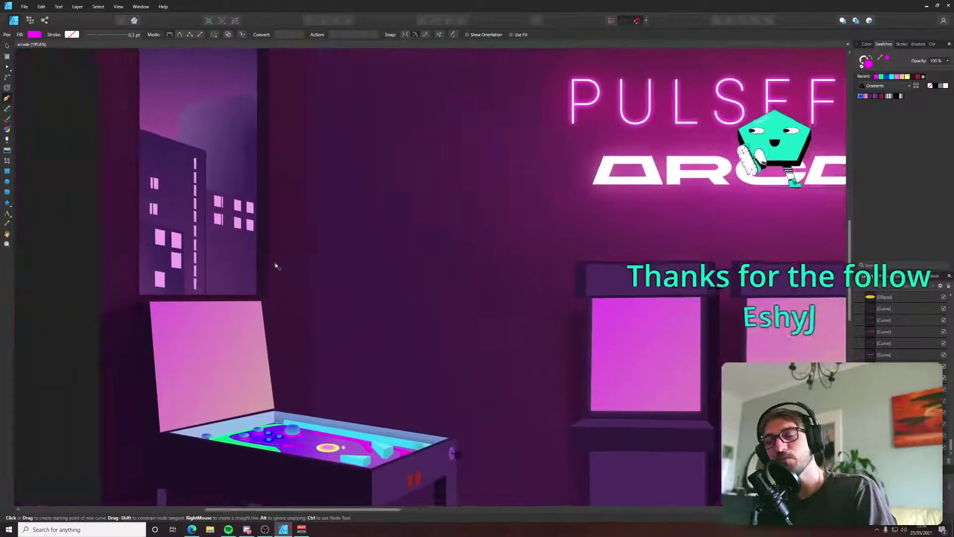
{"action": "left_click", "coordinate": [167, 230]}
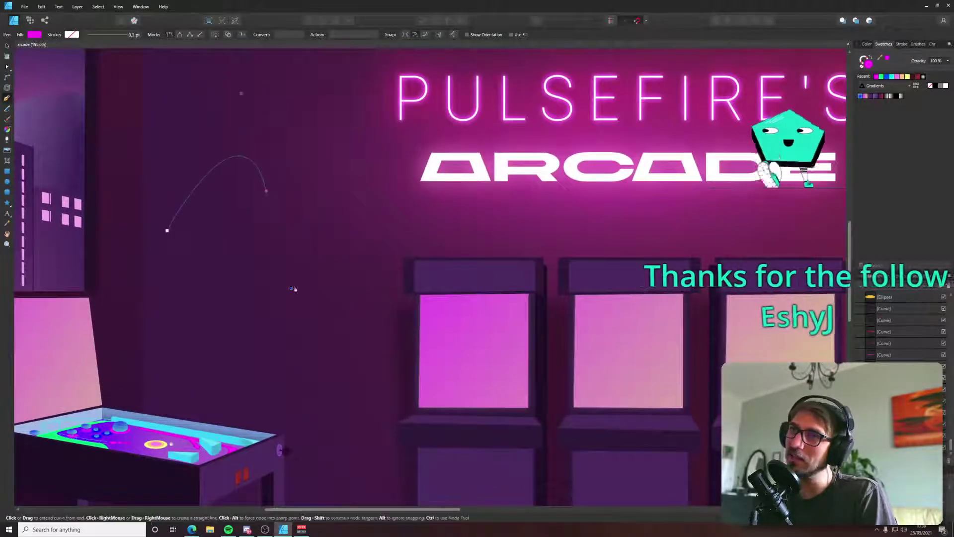
{"action": "left_click_drag", "start_coordinate": [266, 190], "coordinate": [286, 238]}
{"action": "left_click_drag", "start_coordinate": [319, 238], "coordinate": [336, 164]}
{"action": "left_click", "coordinate": [354, 241]}
{"action": "left_click_drag", "start_coordinate": [208, 279], "coordinate": [205, 251]}
{"action": "left_click_drag", "start_coordinate": [214, 234], "coordinate": [192, 248]}
{"action": "left_click_drag", "start_coordinate": [148, 296], "coordinate": [192, 256]}
{"action": "left_click_drag", "start_coordinate": [154, 191], "coordinate": [155, 118]}
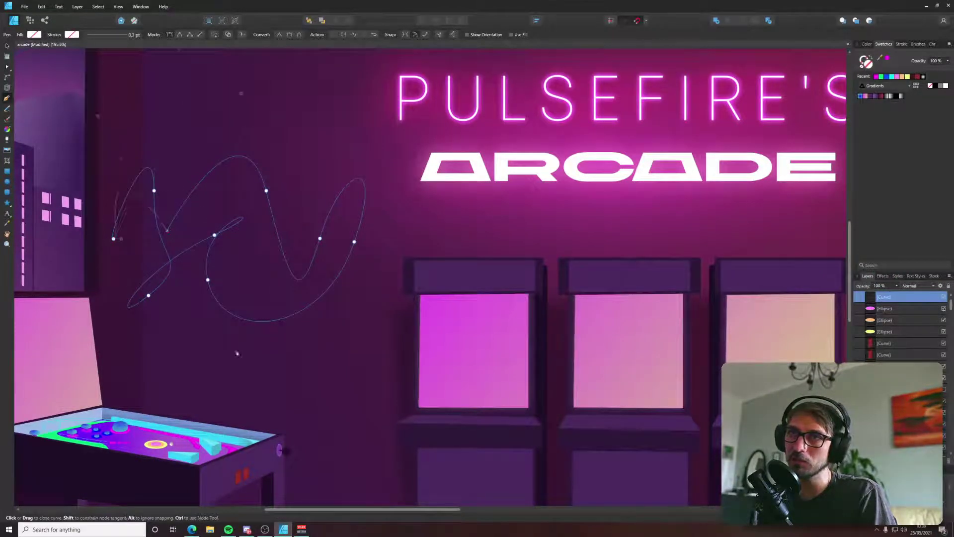
{"action": "left_click_drag", "start_coordinate": [113, 238], "coordinate": [310, 219]}
{"action": "key", "text": "Escape"}
{"action": "key", "text": "v"}
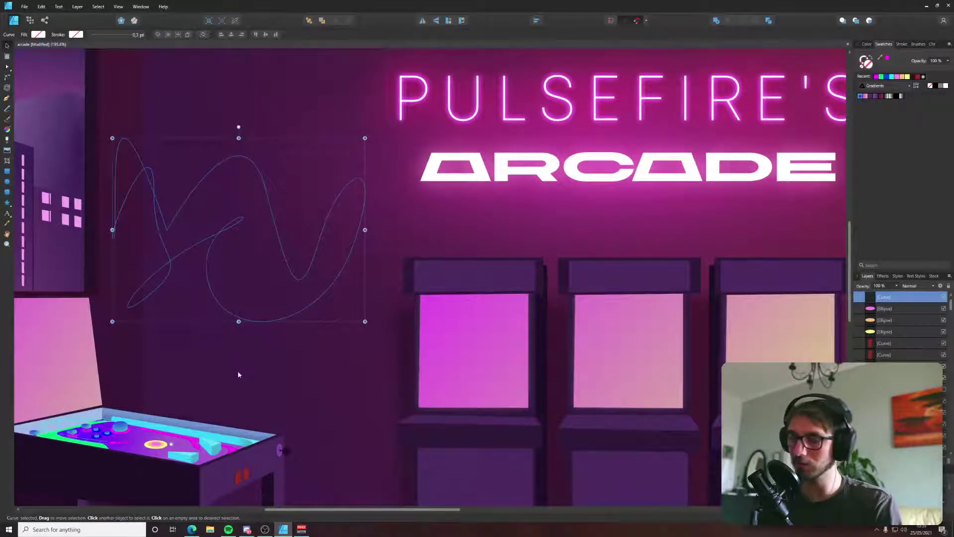
{"action": "key", "text": "Delete"}
{"action": "scroll", "coordinate": [234, 360], "scroll_direction": "down", "scroll_amount": 5}
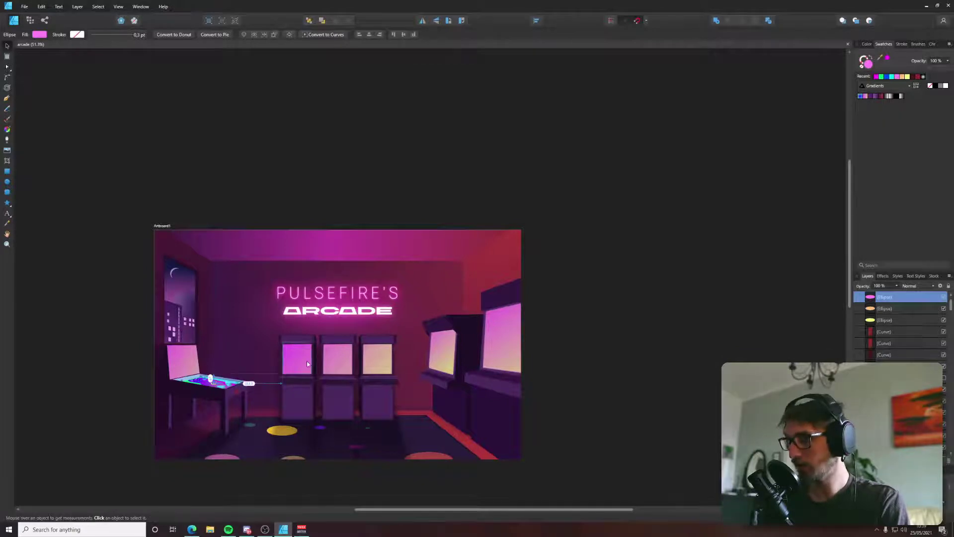
{"action": "scroll", "coordinate": [306, 361], "scroll_direction": "up", "scroll_amount": 6}
{"action": "scroll", "coordinate": [377, 285], "scroll_direction": "up", "scroll_amount": 3}
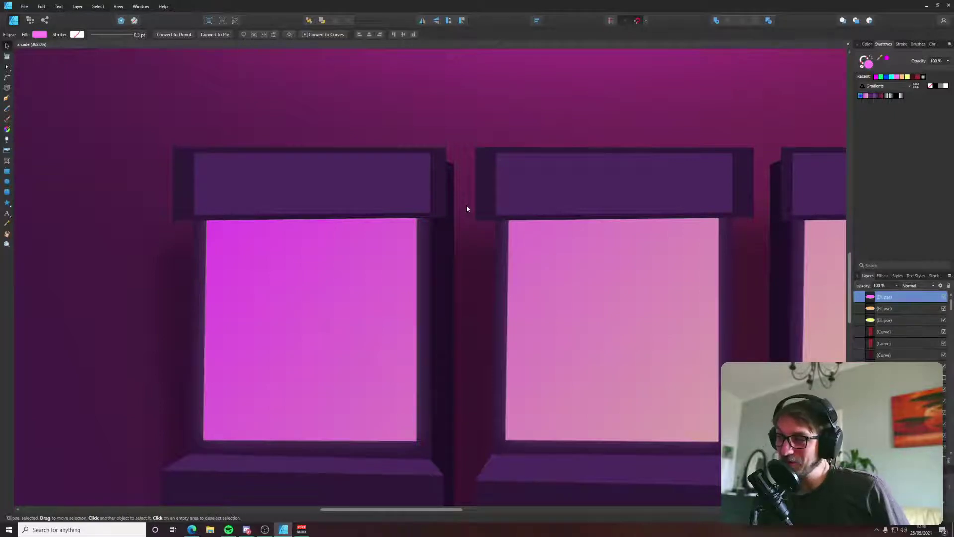
{"action": "key", "text": "ctrl+1"}
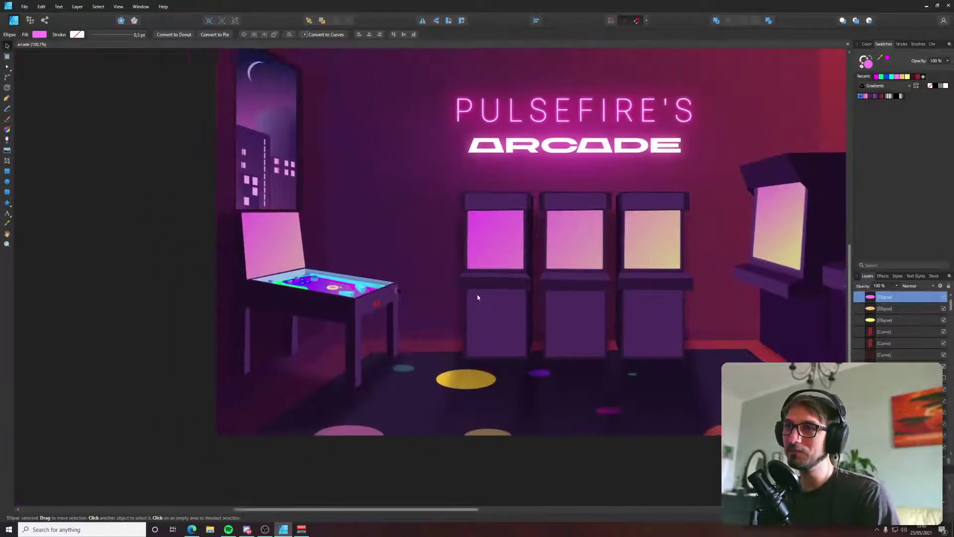
{"action": "left_click", "coordinate": [194, 311]}
{"action": "key", "text": "ctrl+0"}
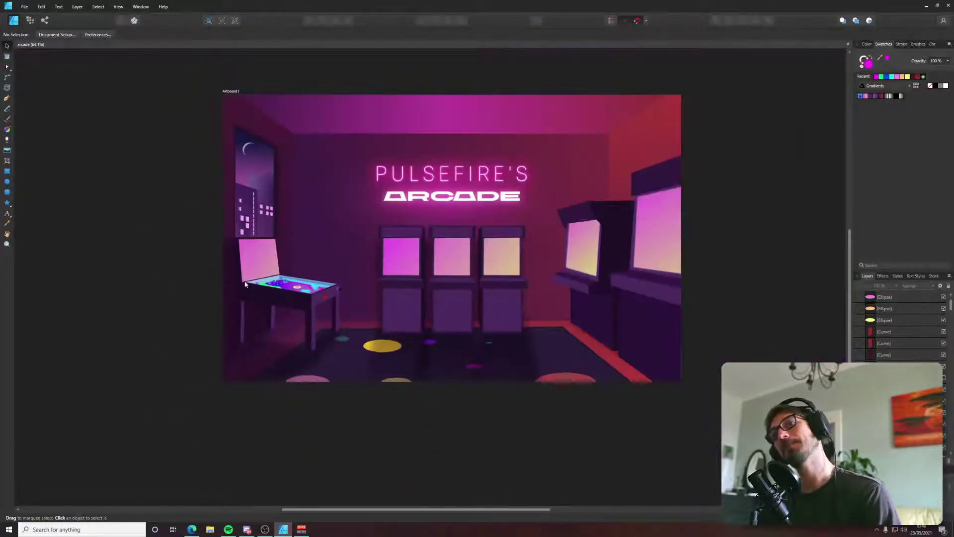
Draw a closed, bent band outline with the Pen tool between the magenta lane and the concentric ellipses, its short end turning toward the front.
{"action": "scroll", "coordinate": [245, 284], "scroll_direction": "up", "scroll_amount": 10}
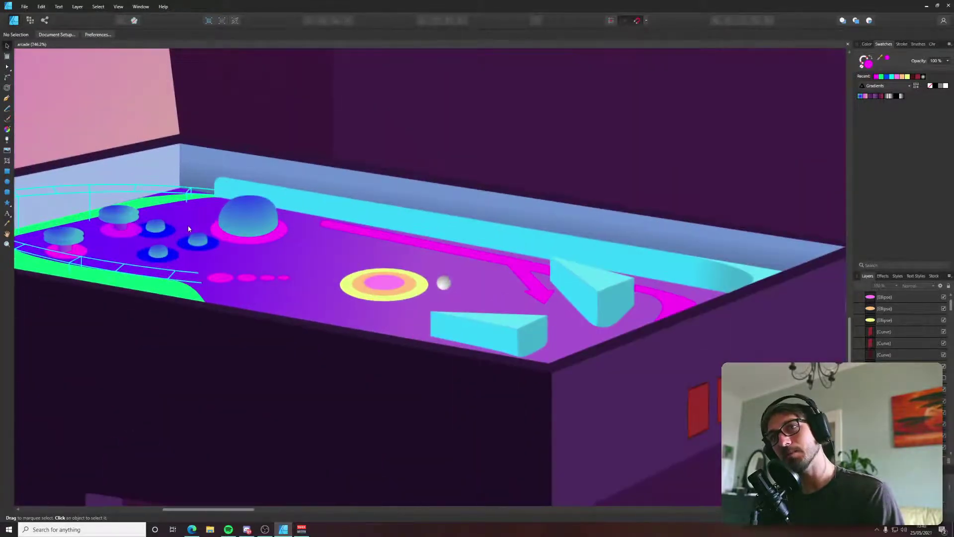
{"action": "key", "text": "p"}
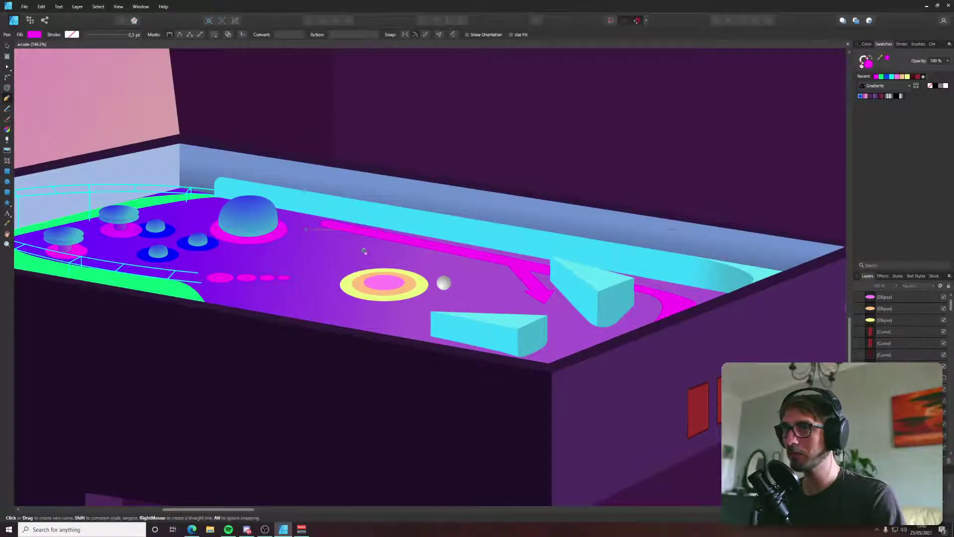
{"action": "left_click", "coordinate": [306, 230]}
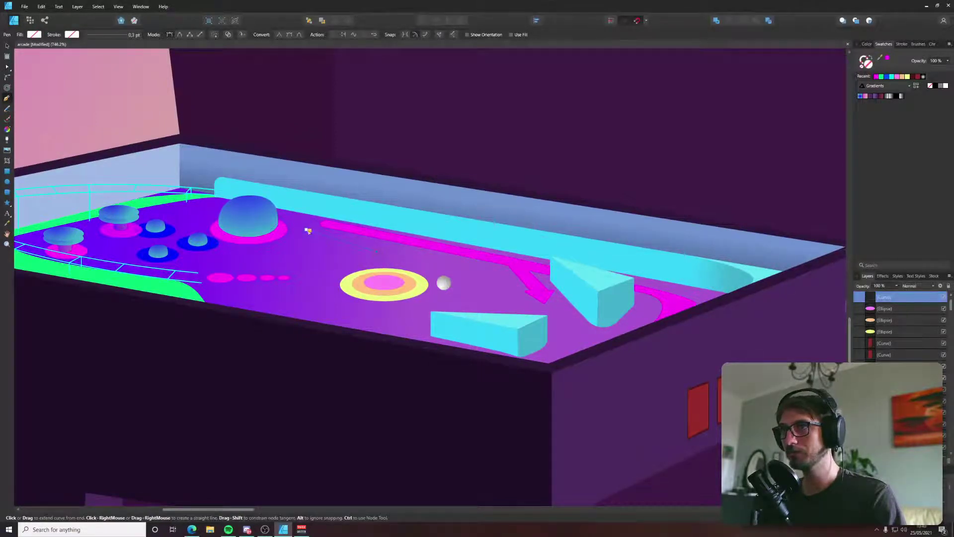
{"action": "key", "text": "a"}
{"action": "key", "text": "p"}
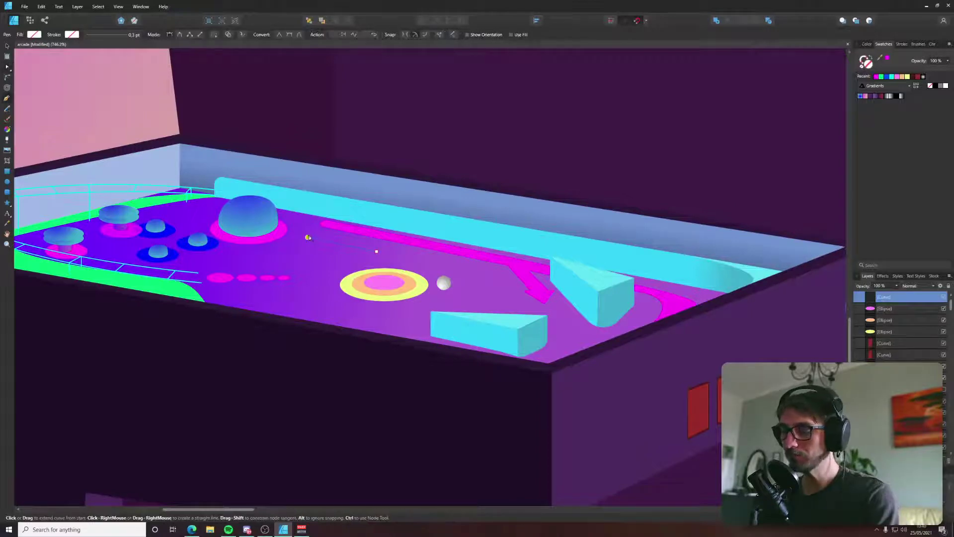
{"action": "scroll", "coordinate": [312, 236], "scroll_direction": "up", "scroll_amount": 3}
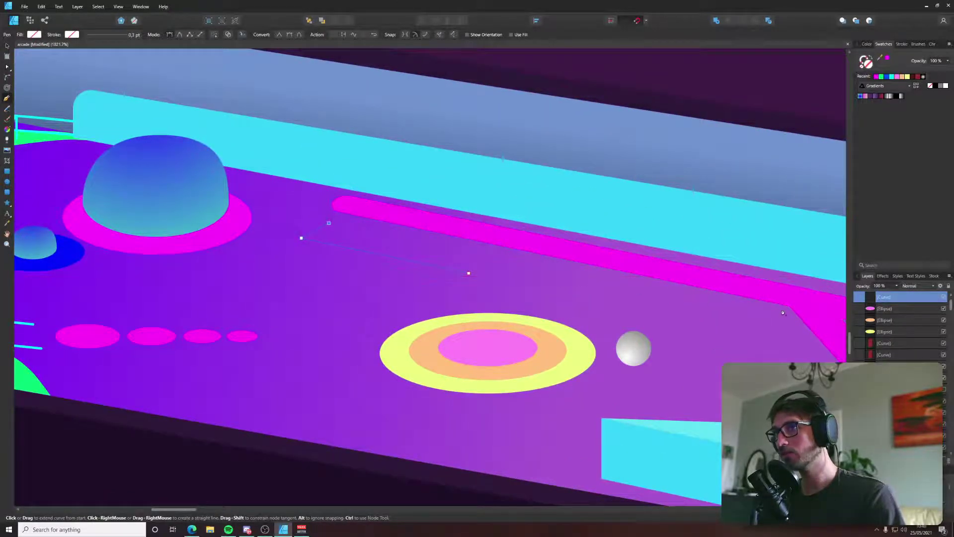
{"action": "left_click_drag", "start_coordinate": [779, 317], "coordinate": [601, 328]}
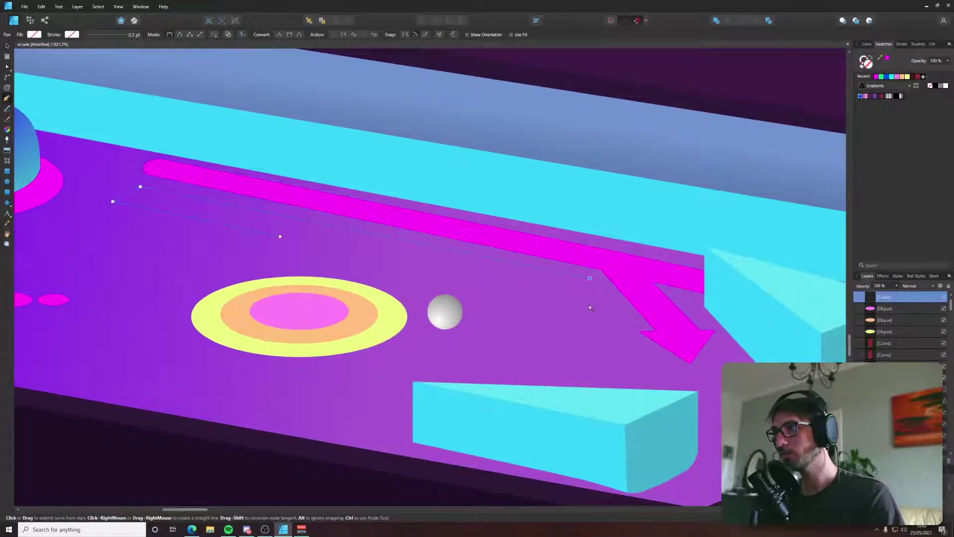
{"action": "left_click", "coordinate": [604, 318]}
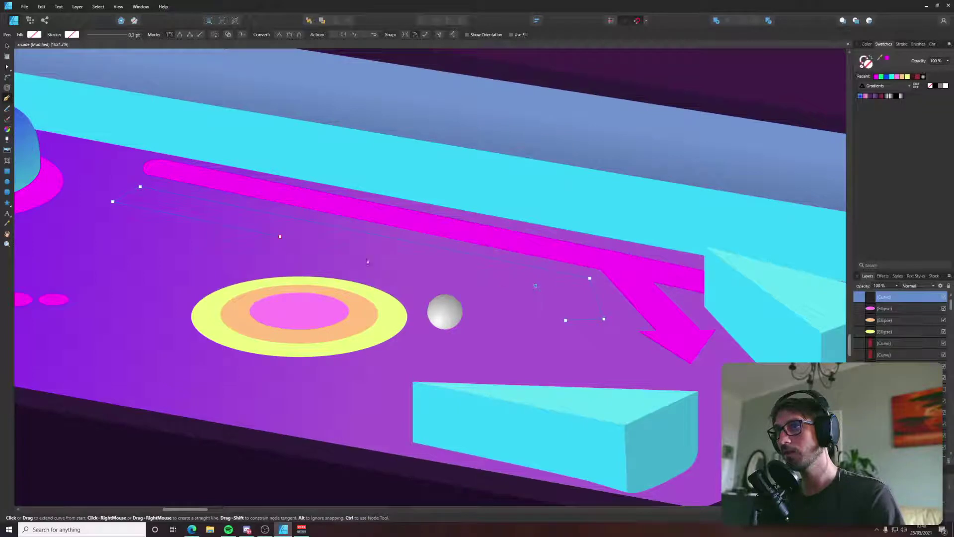
Move the band's inner bend node to even out its width and fill the band with the outer ellipse's yellow.
{"action": "key", "text": "a"}
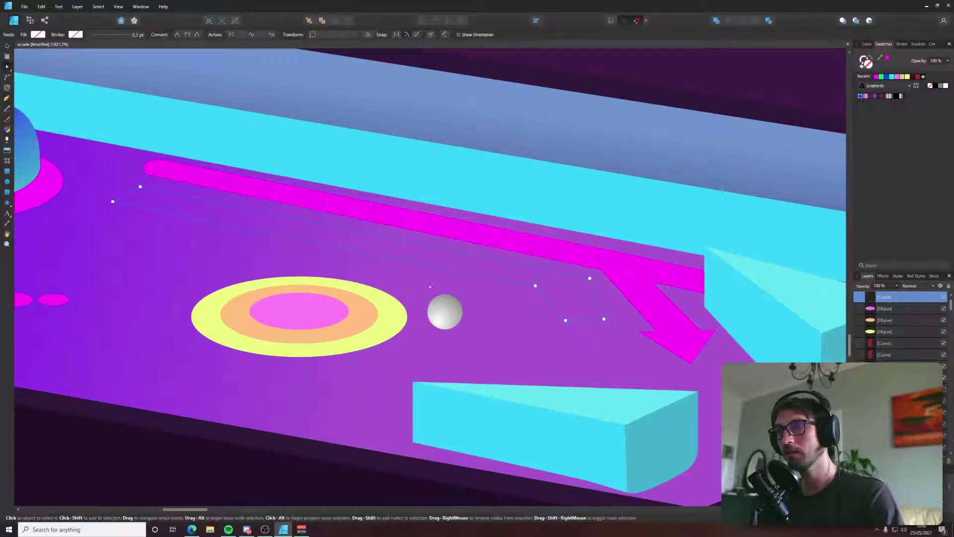
{"action": "left_click_drag", "start_coordinate": [536, 285], "coordinate": [556, 292]}
{"action": "key", "text": "i"}
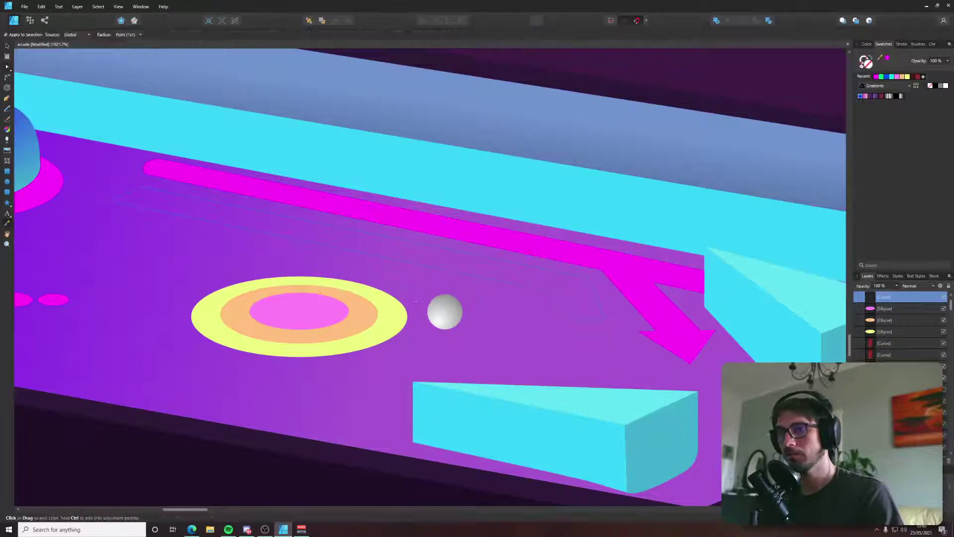
{"action": "left_click", "coordinate": [379, 309]}
{"action": "key", "text": "v"}
{"action": "scroll", "coordinate": [506, 287], "scroll_direction": "down", "scroll_amount": 8}
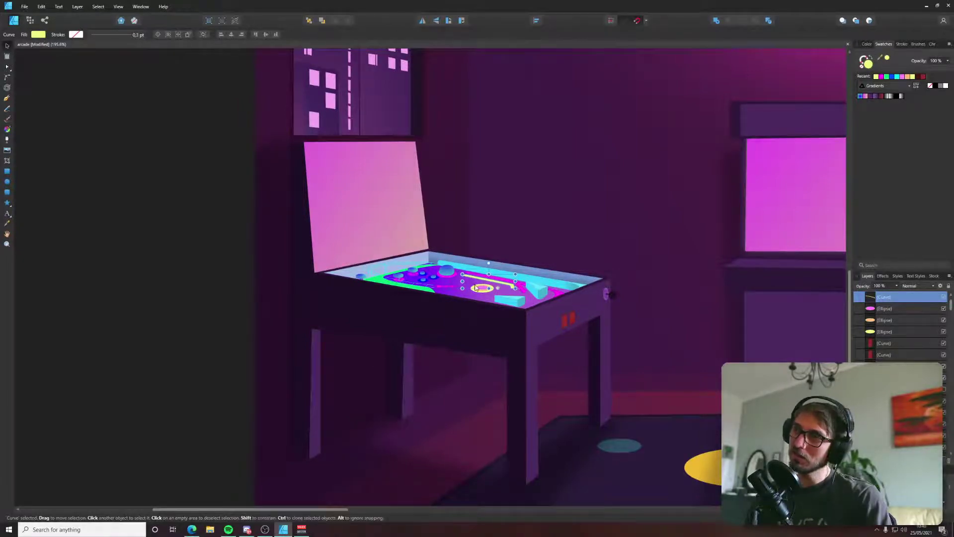
{"action": "scroll", "coordinate": [427, 267], "scroll_direction": "up", "scroll_amount": 9}
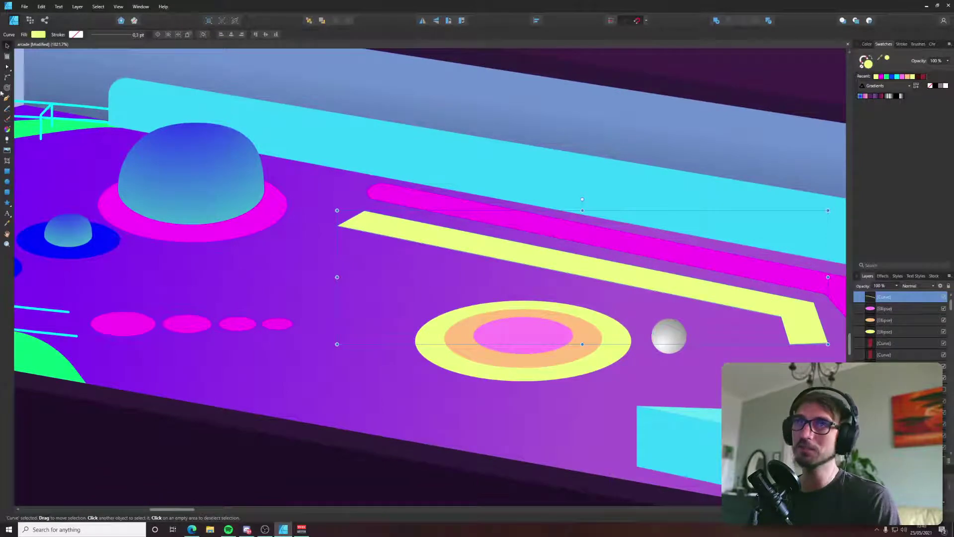
Round the yellow band's end corners and its bend with the Corner tool, and nudge the band slightly toward the magenta arrow.
{"action": "left_click", "coordinate": [6, 81]}
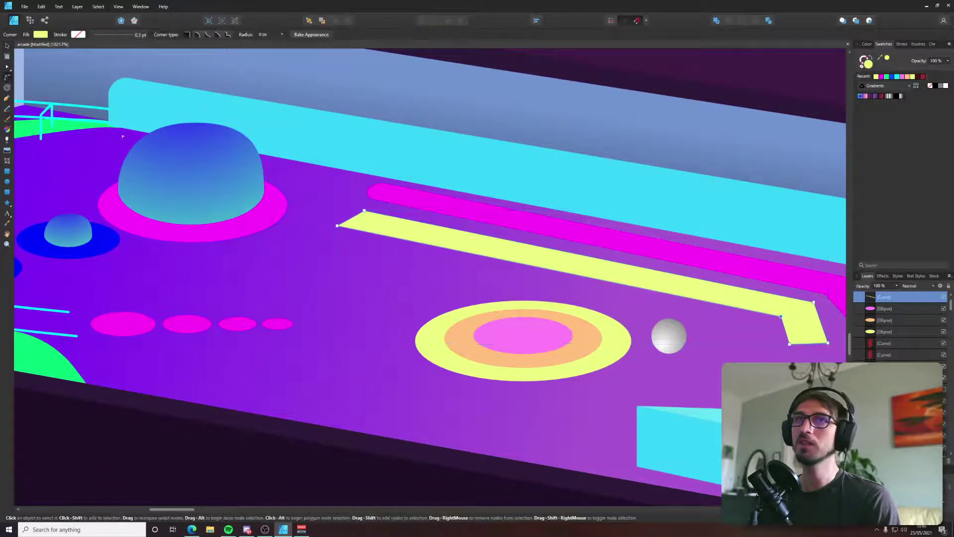
{"action": "left_click_drag", "start_coordinate": [337, 226], "coordinate": [371, 229]}
{"action": "scroll", "coordinate": [517, 264], "scroll_direction": "right", "scroll_amount": 3}
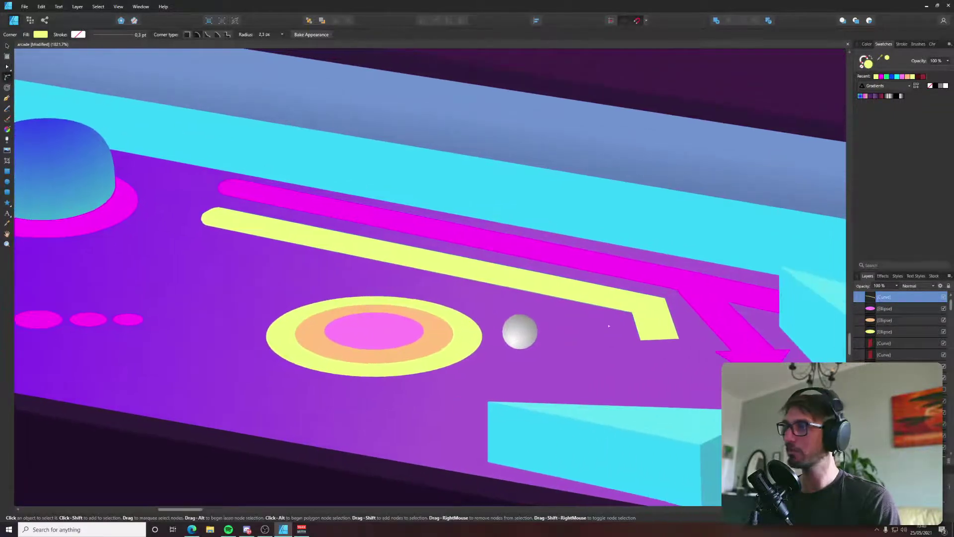
{"action": "left_click", "coordinate": [665, 299]}
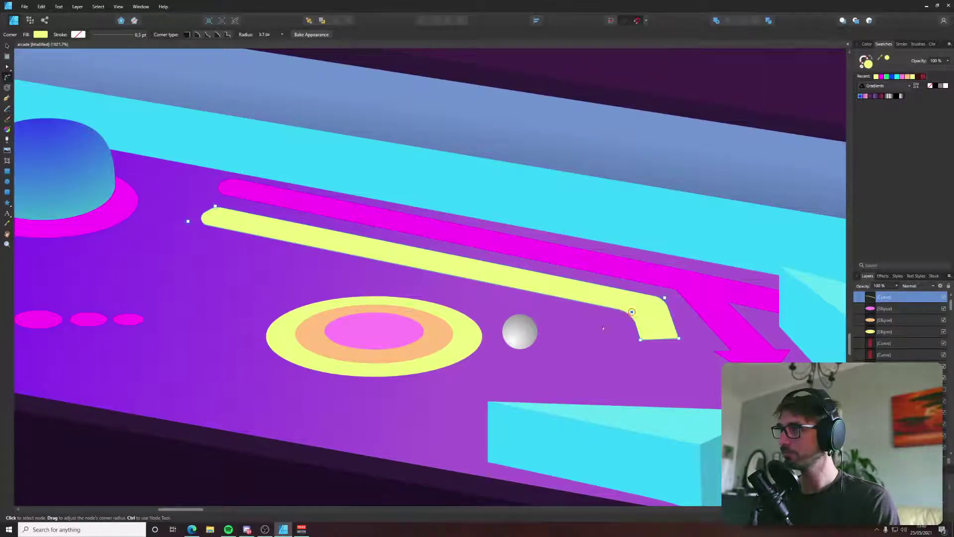
{"action": "left_click_drag", "start_coordinate": [641, 340], "coordinate": [640, 330]}
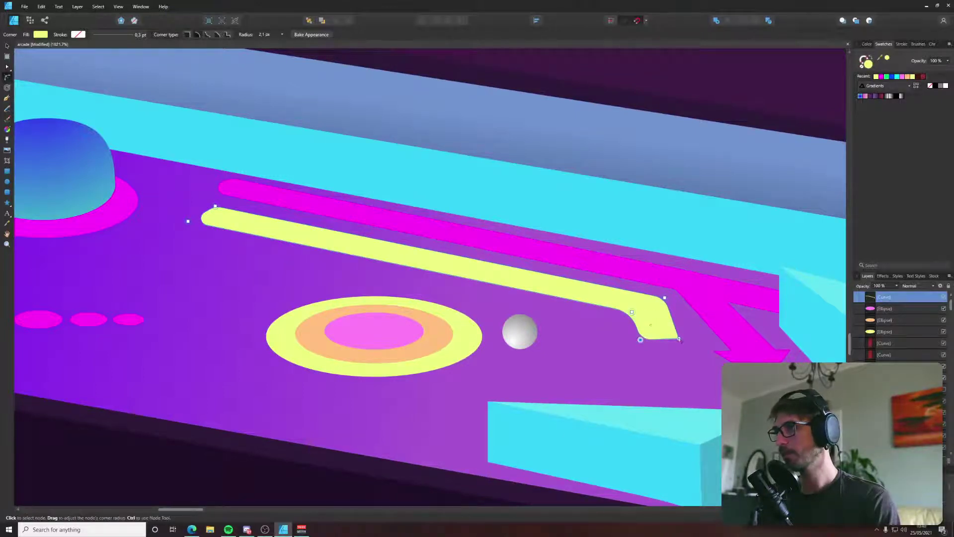
{"action": "key", "text": "v"}
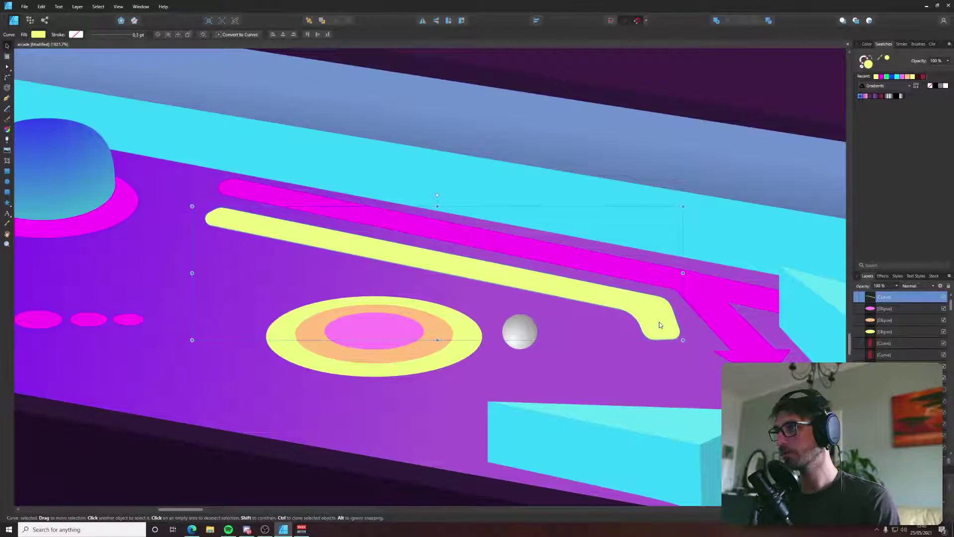
{"action": "left_click_drag", "start_coordinate": [660, 325], "coordinate": [662, 325]}
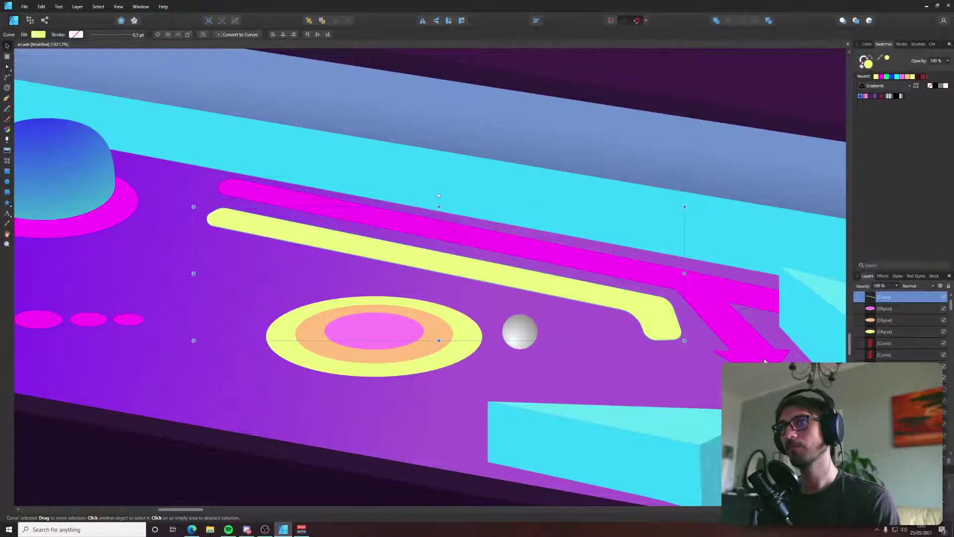
Copy the magenta arrowhead onto the yellow band's short end, recolour it yellow, and shift band and arrowhead together toward the dome bumper.
{"action": "left_click_drag", "start_coordinate": [765, 360], "coordinate": [717, 352]}
{"action": "key", "text": "i"}
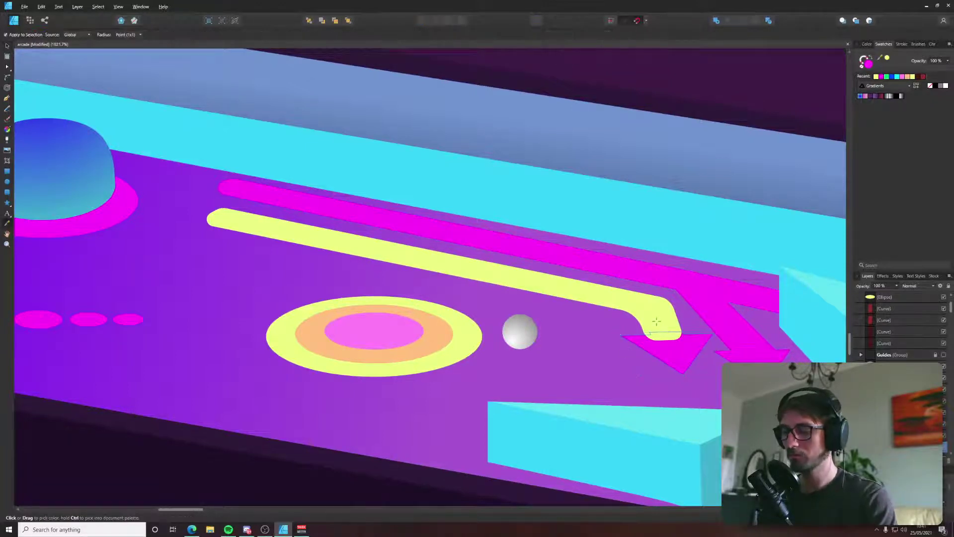
{"action": "left_click", "coordinate": [657, 321]}
{"action": "key", "text": "v"}
{"action": "left_click", "coordinate": [667, 326], "text": "shift"}
{"action": "left_click_drag", "start_coordinate": [667, 326], "coordinate": [638, 321]}
{"action": "scroll", "coordinate": [637, 318], "scroll_direction": "down", "scroll_amount": 10}
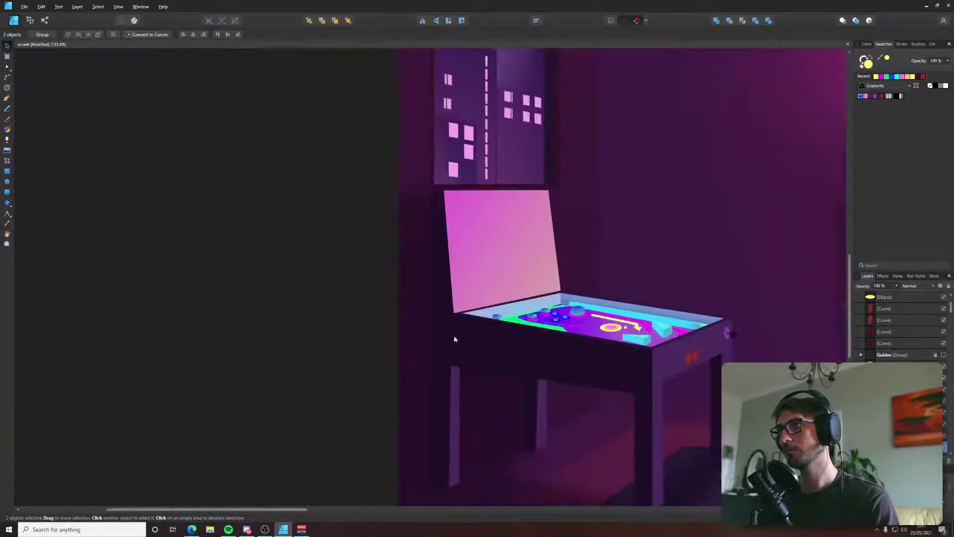
{"action": "key", "text": "ctrl+d"}
{"action": "key", "text": "ctrl+0"}
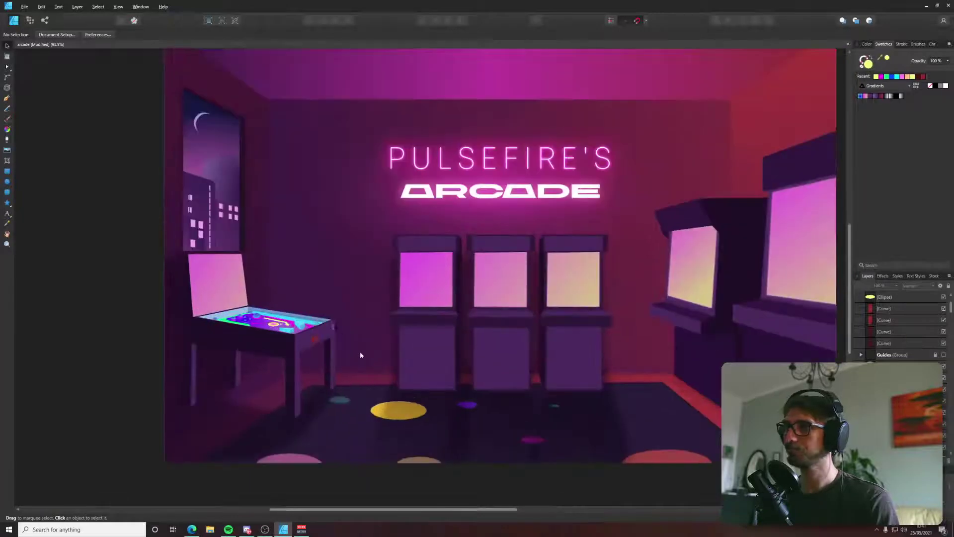
{"action": "scroll", "coordinate": [373, 352], "scroll_direction": "right", "scroll_amount": 3}
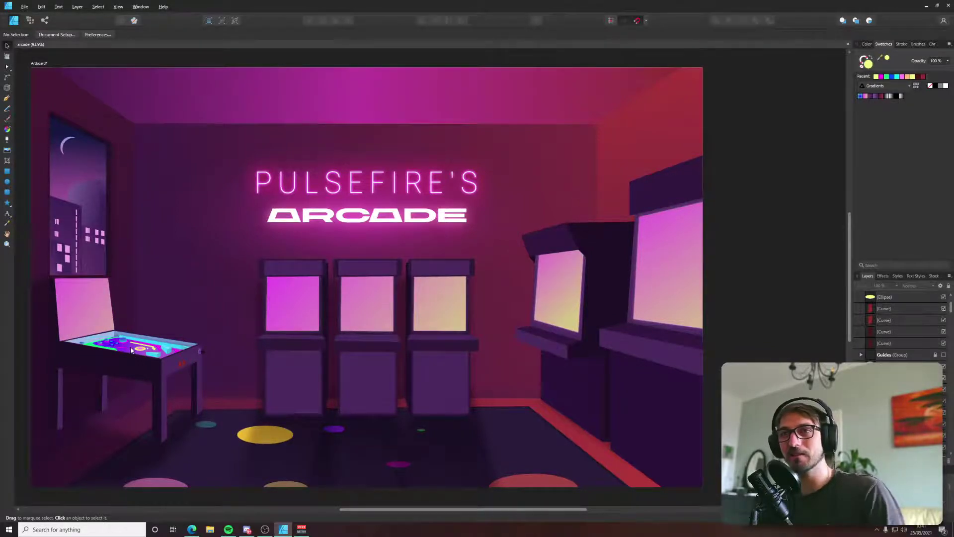
Delete the pink centre ellipse of the playfield's concentric target.
{"action": "scroll", "coordinate": [132, 350], "scroll_direction": "up", "scroll_amount": 10}
{"action": "left_click", "coordinate": [280, 367]}
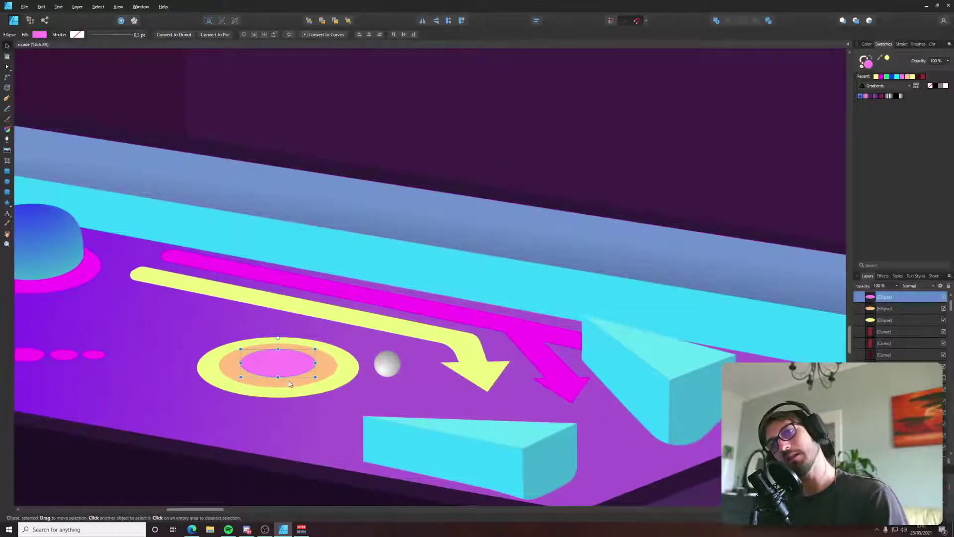
{"action": "key", "text": "Delete"}
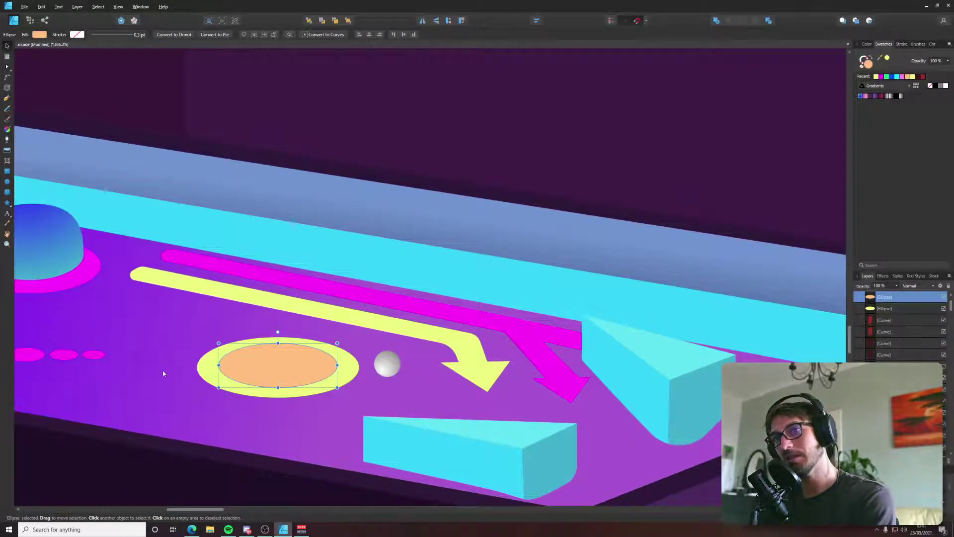
Draw a planet-style ring outline around the yellow and orange ellipses with the Pen tool, anchoring its ends on the outer ellipse's edge.
{"action": "left_click", "coordinate": [249, 405]}
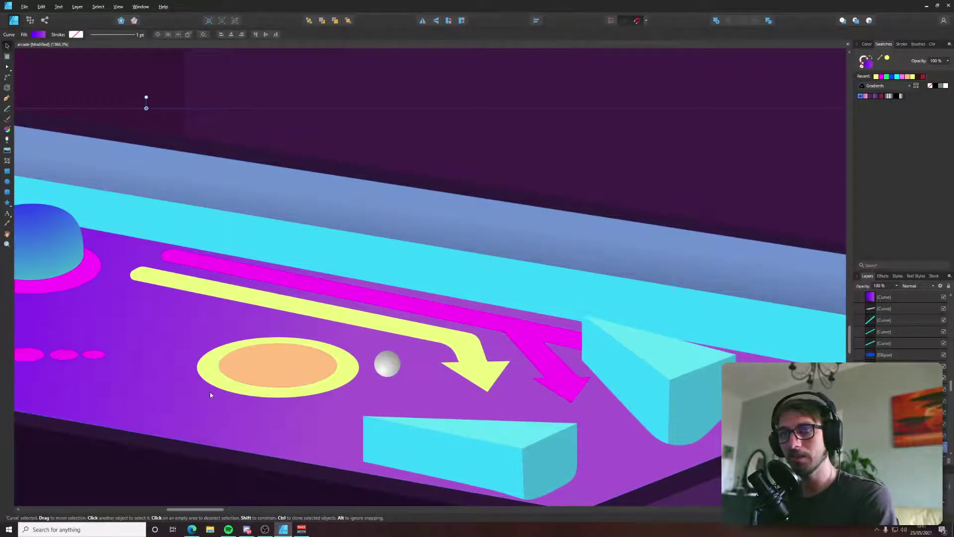
{"action": "key", "text": "p"}
{"action": "left_click", "coordinate": [200, 377]}
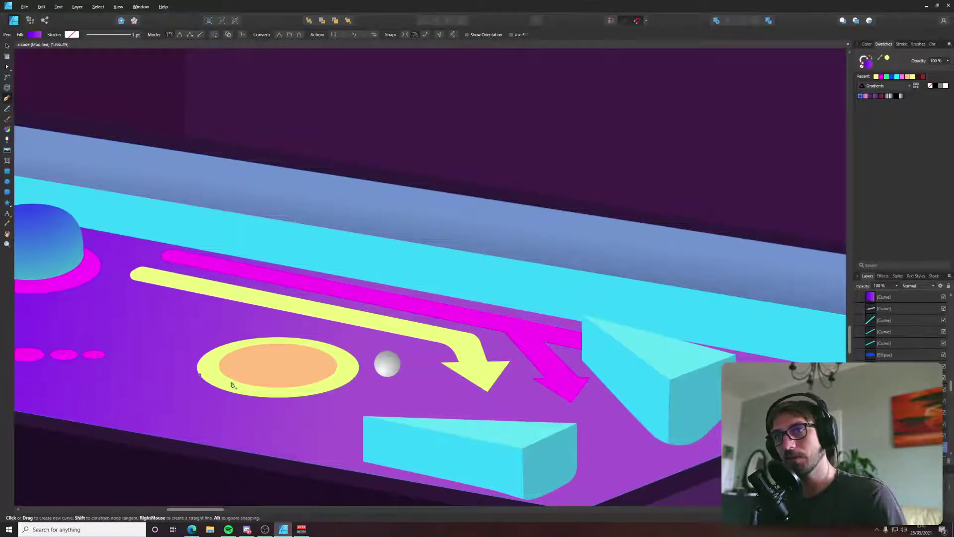
{"action": "mouse_move", "coordinate": [326, 379]}
{"action": "left_mouse_down"}
{"action": "mouse_move", "coordinate": [482, 318]}
{"action": "mouse_move", "coordinate": [519, 347]}
{"action": "mouse_move", "coordinate": [325, 377]}
{"action": "mouse_move", "coordinate": [348, 374]}
{"action": "mouse_move", "coordinate": [348, 348]}
{"action": "mouse_move", "coordinate": [342, 365]}
{"action": "left_mouse_up"}
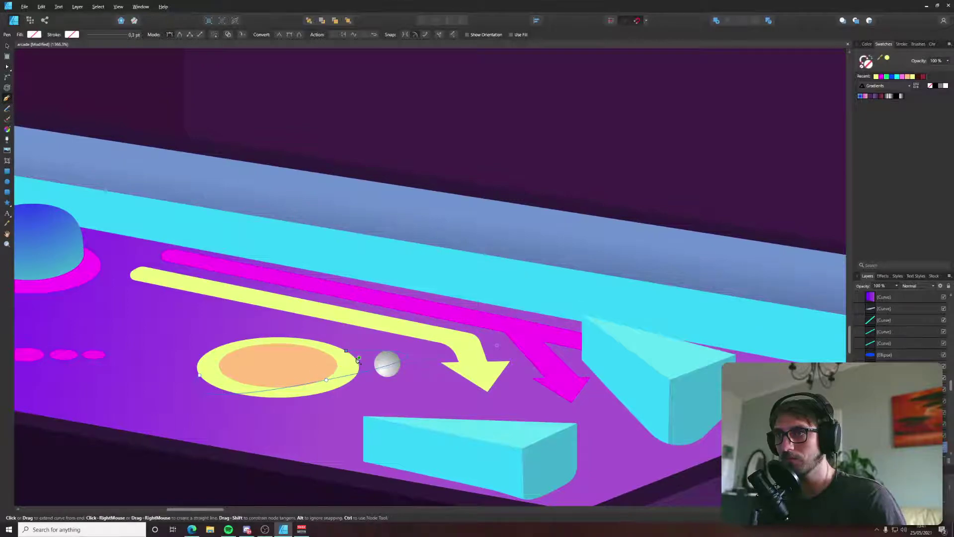
{"action": "scroll", "coordinate": [362, 365], "scroll_direction": "up", "scroll_amount": 5}
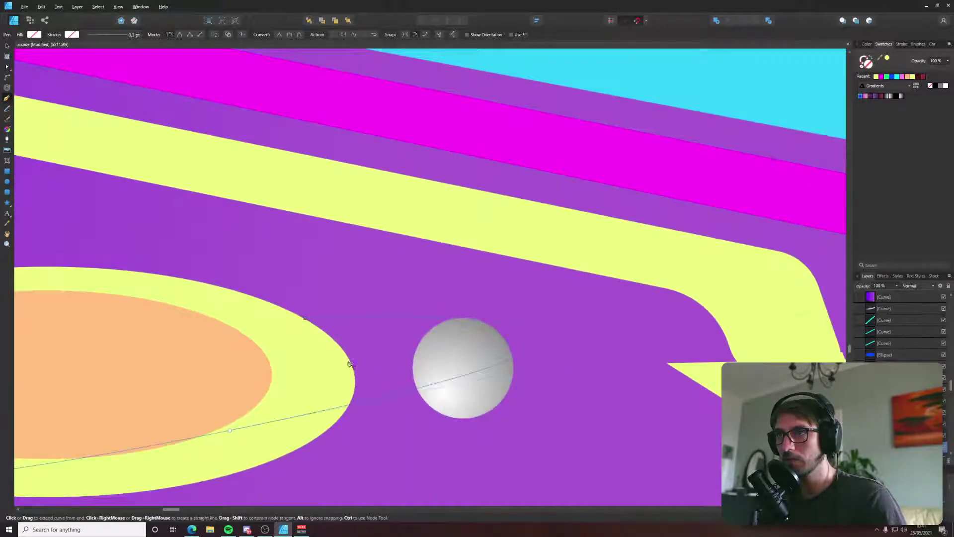
{"action": "left_click_drag", "start_coordinate": [350, 363], "coordinate": [351, 375]}
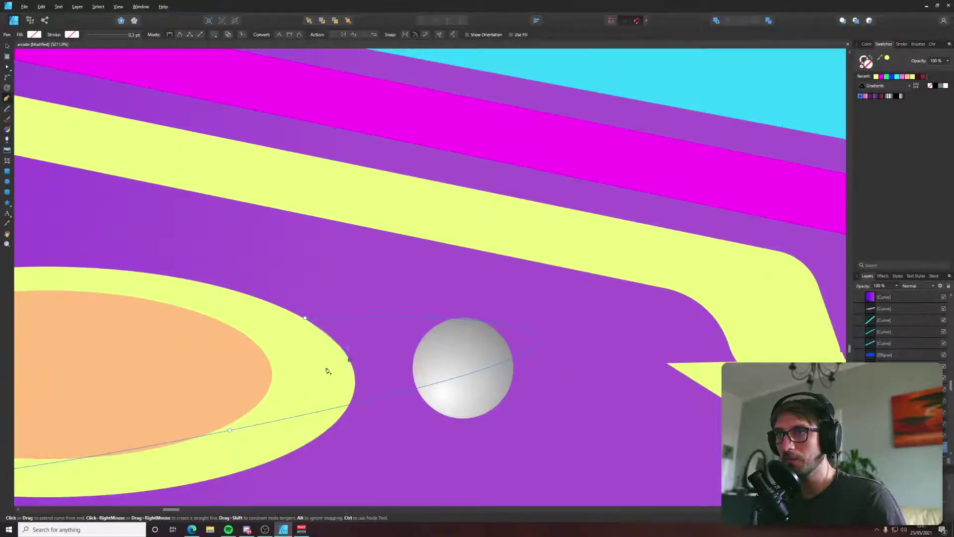
{"action": "scroll", "coordinate": [326, 369], "scroll_direction": "down", "scroll_amount": 4}
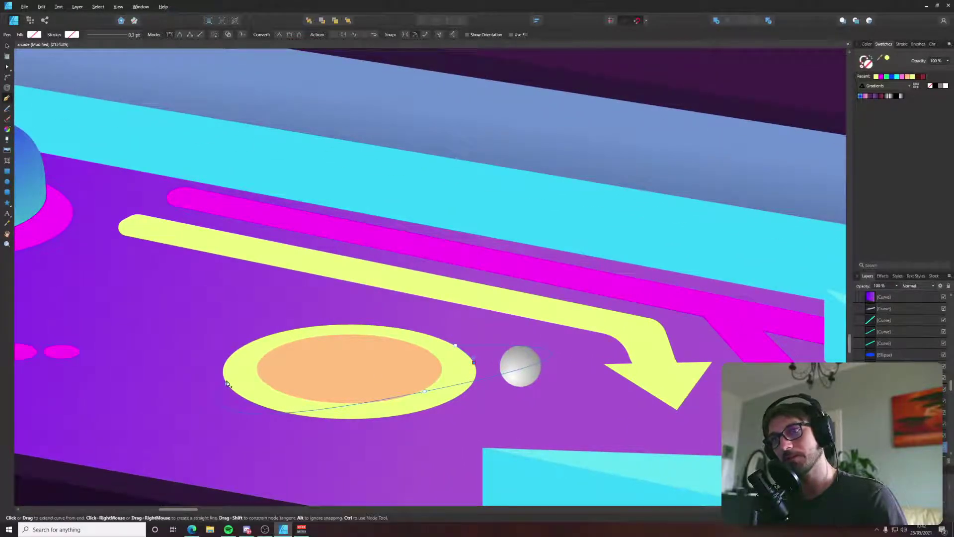
{"action": "left_click_drag", "start_coordinate": [228, 386], "coordinate": [167, 369]}
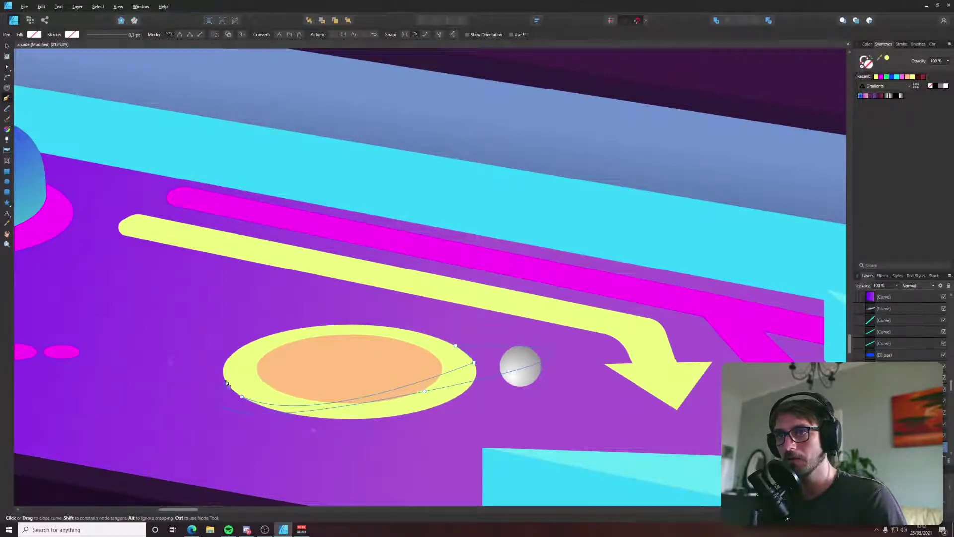
Move the ring outline's left end onto the outer ellipse's edge and adjust the handle of its lower sweep.
{"action": "key", "text": "a"}
{"action": "scroll", "coordinate": [225, 384], "scroll_direction": "up", "scroll_amount": 3}
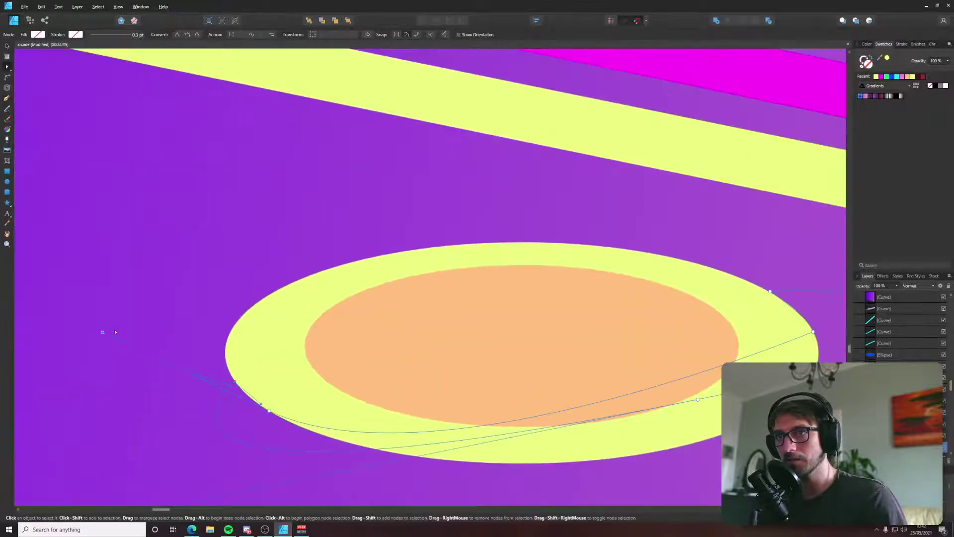
{"action": "left_click_drag", "start_coordinate": [104, 334], "coordinate": [226, 359]}
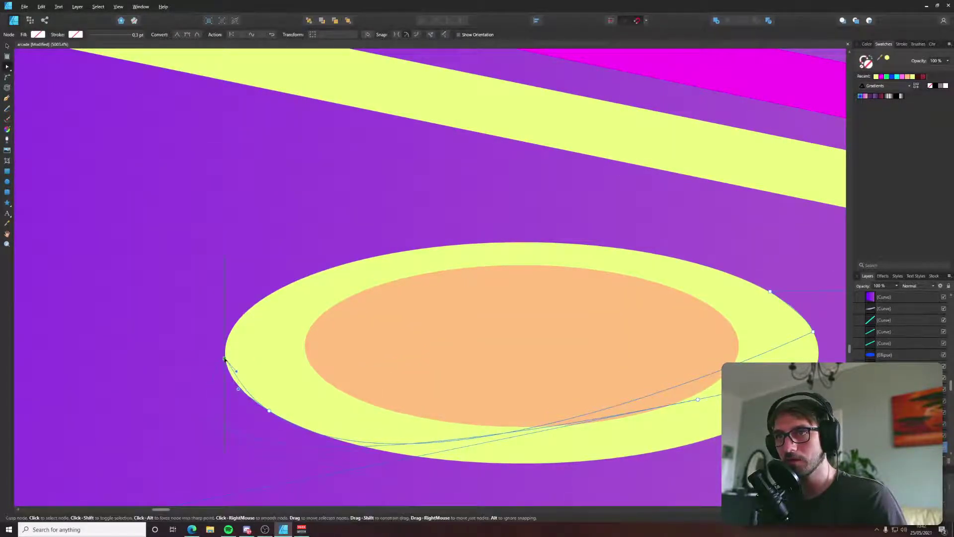
{"action": "scroll", "coordinate": [248, 449], "scroll_direction": "down", "scroll_amount": 2}
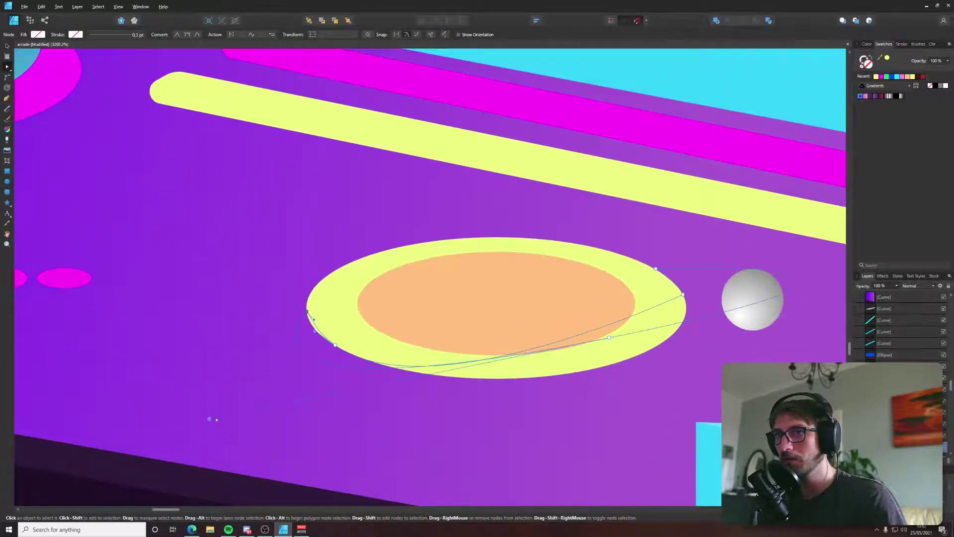
{"action": "left_click_drag", "start_coordinate": [209, 420], "coordinate": [183, 415]}
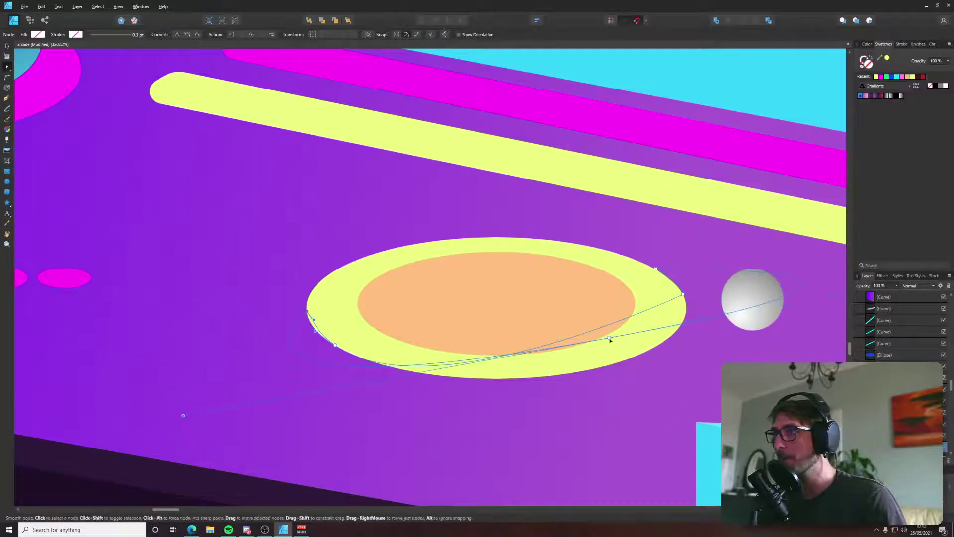
Shift the ring's lower node to even out its sweep, then fill the ring magenta and bring it in front of the ellipses.
{"action": "left_click_drag", "start_coordinate": [609, 338], "coordinate": [545, 355]}
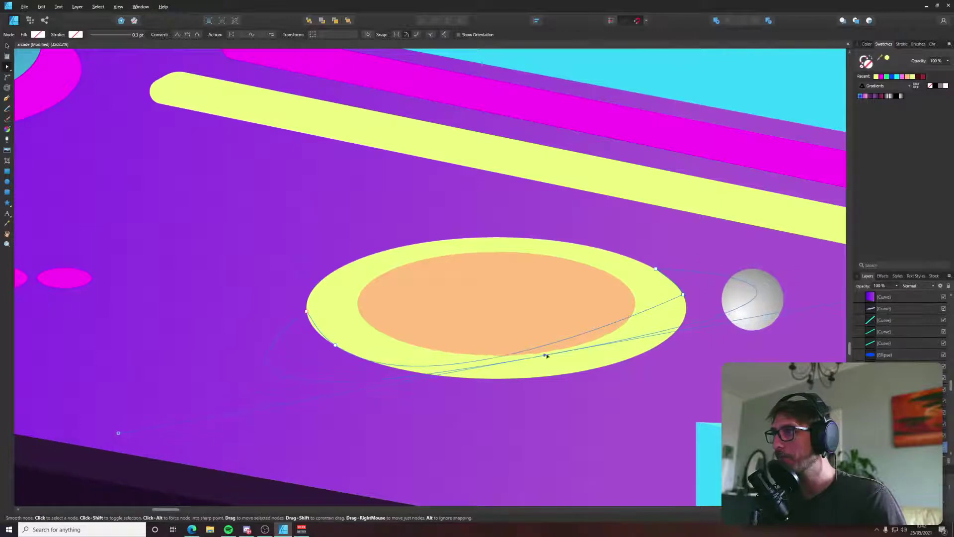
{"action": "scroll", "coordinate": [544, 355], "scroll_direction": "right", "scroll_amount": 2}
{"action": "left_click_drag", "start_coordinate": [842, 291], "coordinate": [764, 296]}
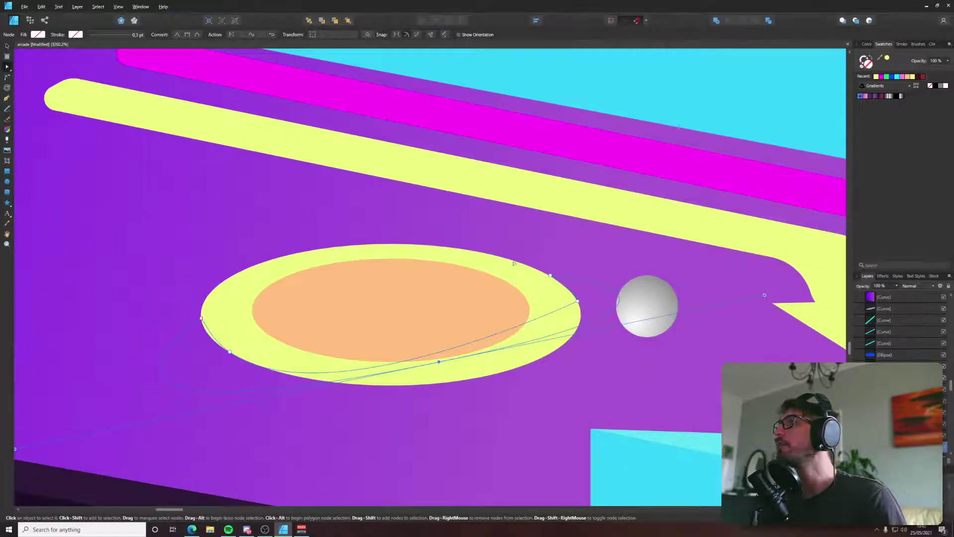
{"action": "left_click", "coordinate": [881, 77]}
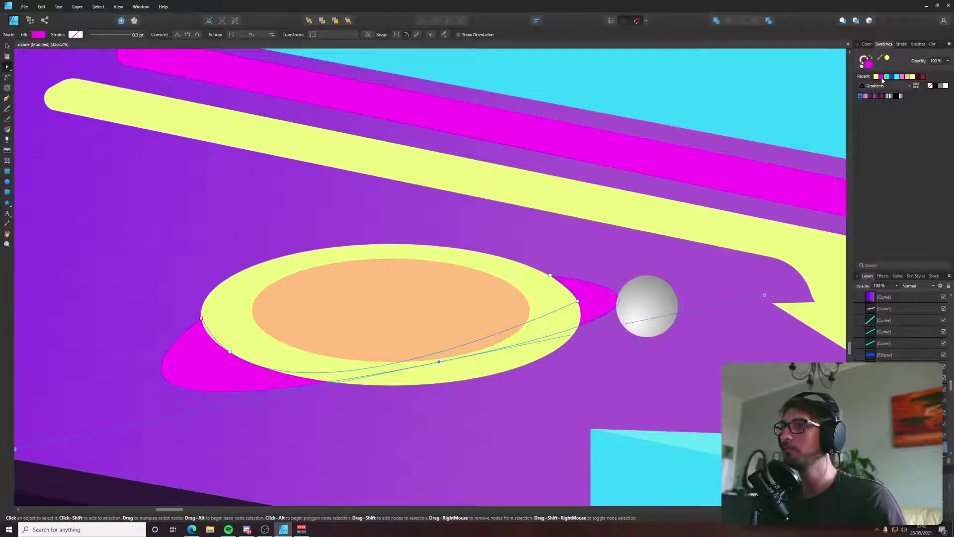
{"action": "key", "text": "ctrl+]"}
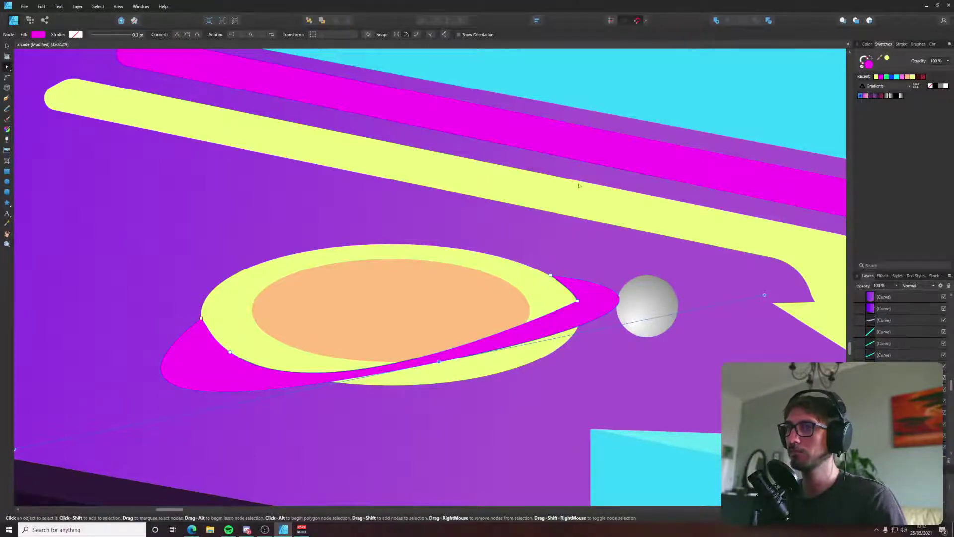
Shorten the handle of the ring's left inner bend and nudge its node to straighten the inner edge.
{"action": "left_click", "coordinate": [230, 352]}
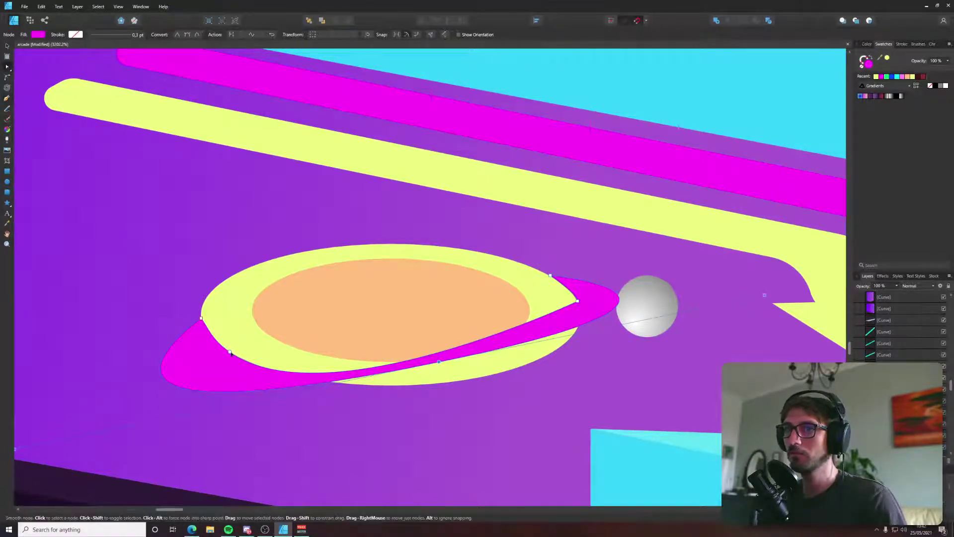
{"action": "left_click_drag", "start_coordinate": [326, 419], "coordinate": [259, 381]}
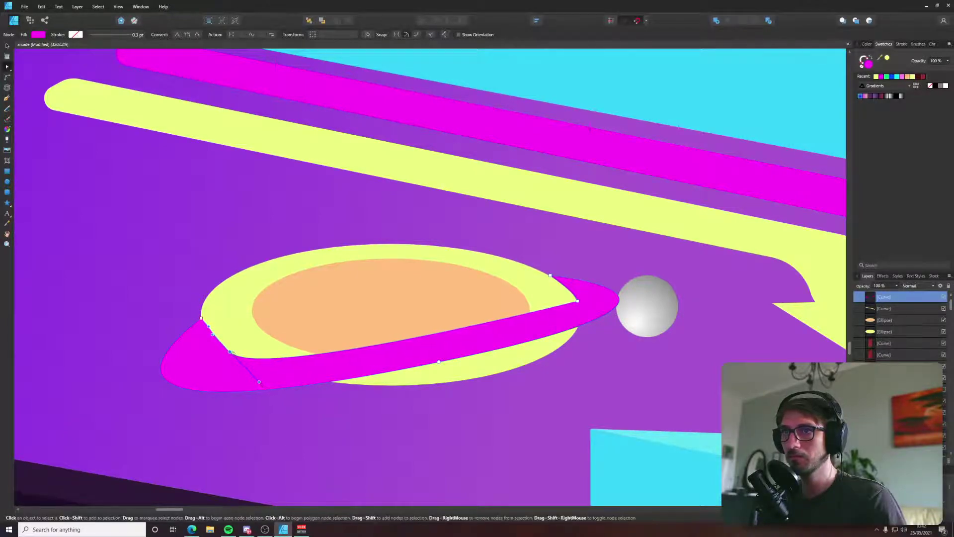
{"action": "left_click_drag", "start_coordinate": [230, 352], "coordinate": [223, 347]}
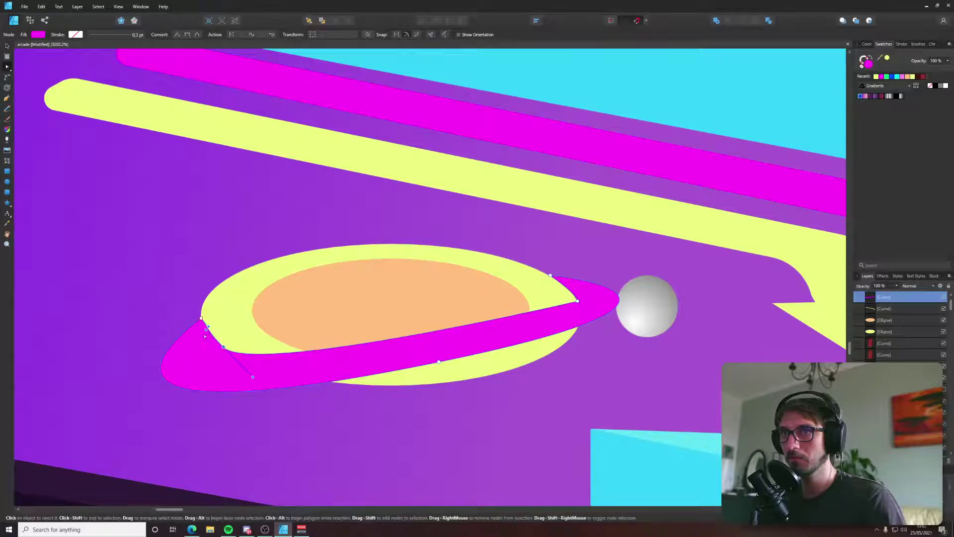
{"action": "scroll", "coordinate": [205, 336], "scroll_direction": "up", "scroll_amount": 3}
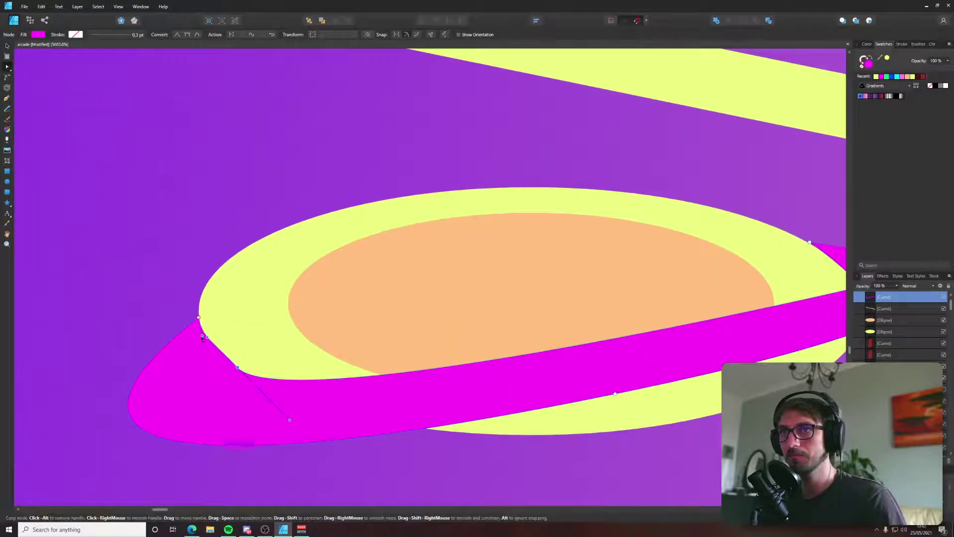
{"action": "left_click_drag", "start_coordinate": [237, 369], "coordinate": [235, 367]}
Round the ring's sharp inner corner beside the ball with the Corner tool.
{"action": "scroll", "coordinate": [542, 340], "scroll_direction": "right", "scroll_amount": 6}
{"action": "scroll", "coordinate": [542, 339], "scroll_direction": "up", "scroll_amount": 1}
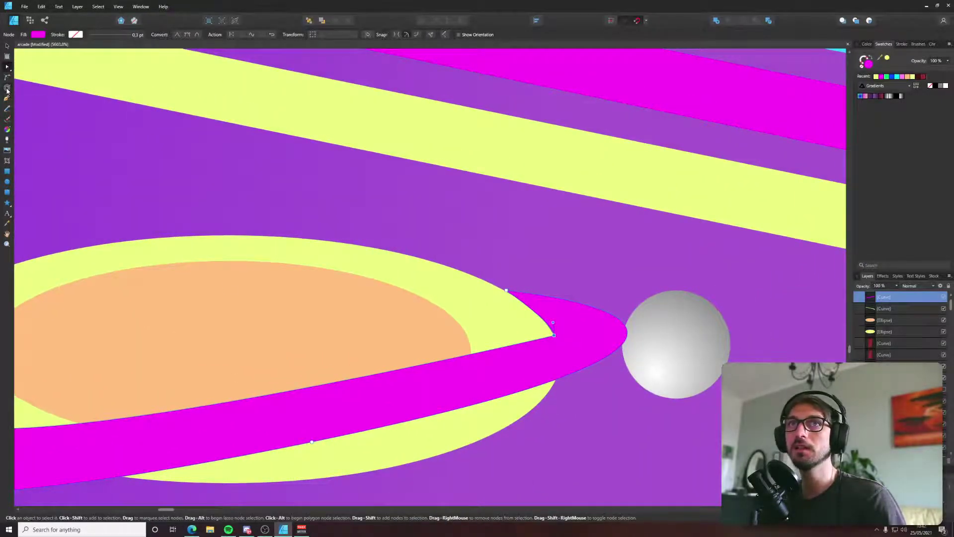
{"action": "left_click", "coordinate": [7, 77]}
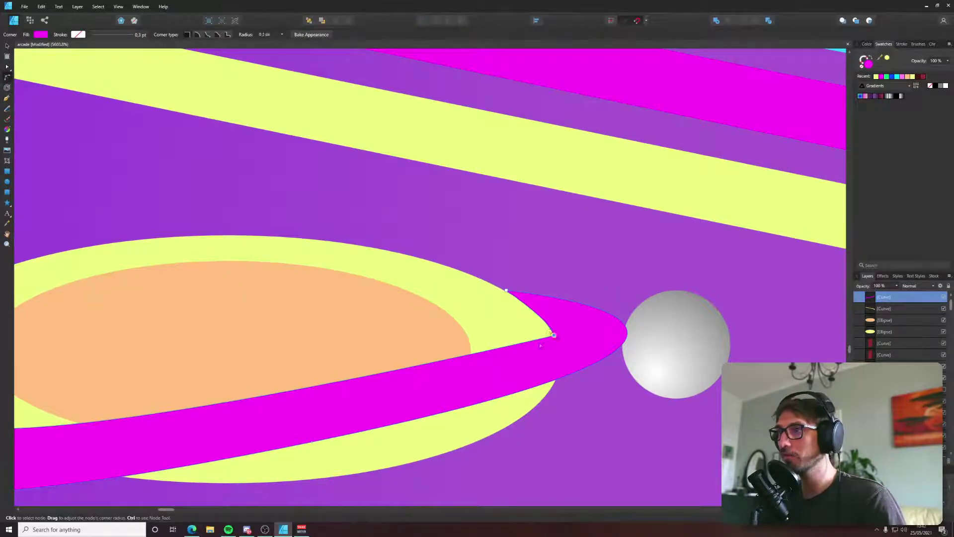
{"action": "left_click_drag", "start_coordinate": [554, 336], "coordinate": [492, 347]}
{"action": "scroll", "coordinate": [497, 346], "scroll_direction": "down", "scroll_amount": 5}
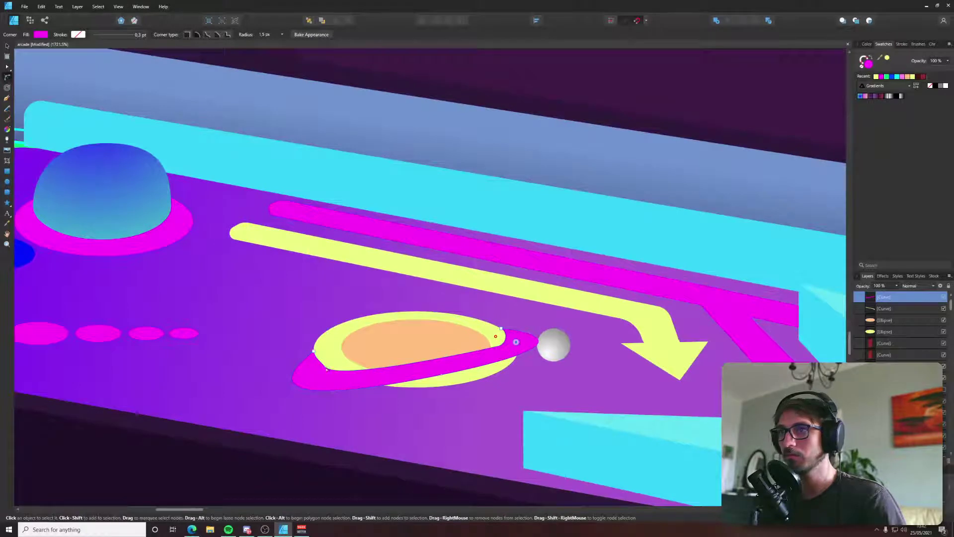
Convert the ring's left inner bend to a sharp node and round it with the Corner tool.
{"action": "left_click", "coordinate": [313, 351]}
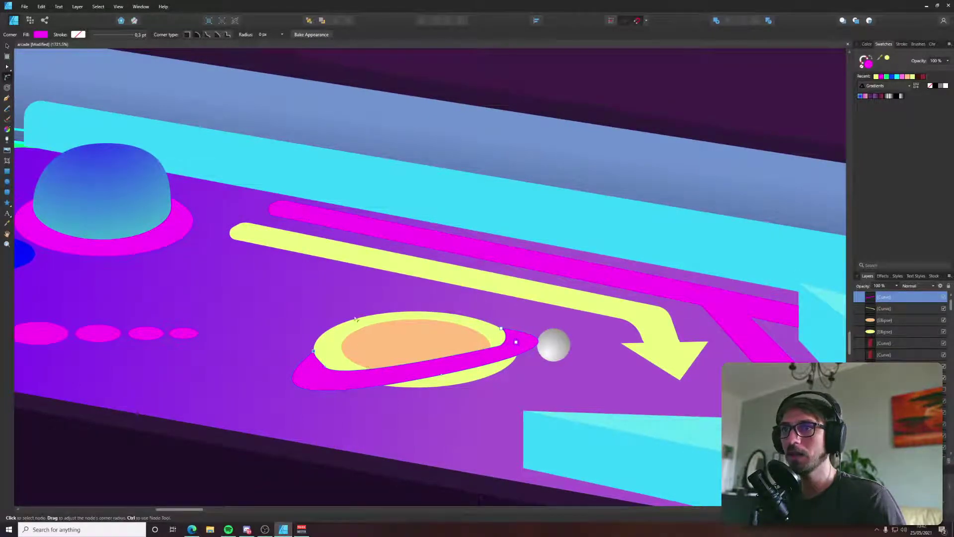
{"action": "scroll", "coordinate": [323, 366], "scroll_direction": "up", "scroll_amount": 4}
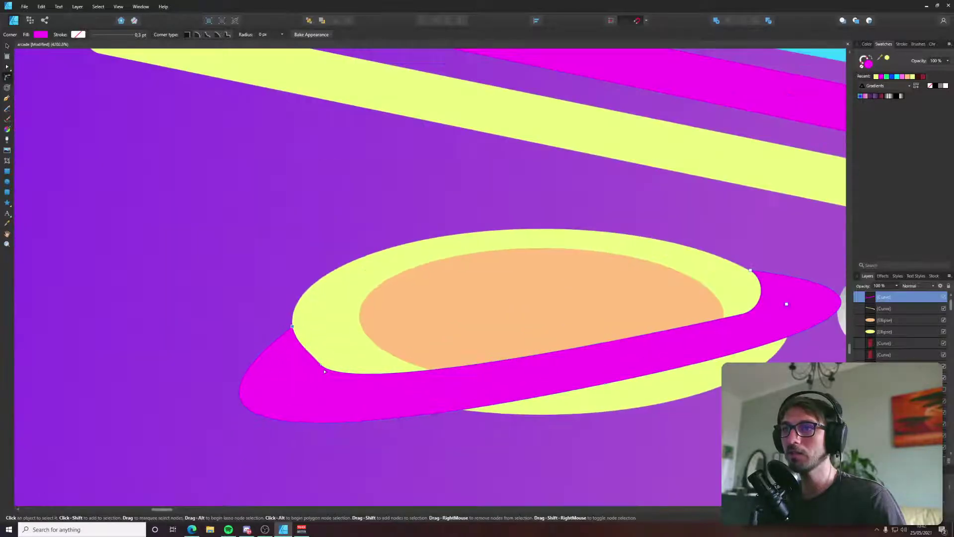
{"action": "key", "text": "a"}
{"action": "left_click", "coordinate": [178, 35]}
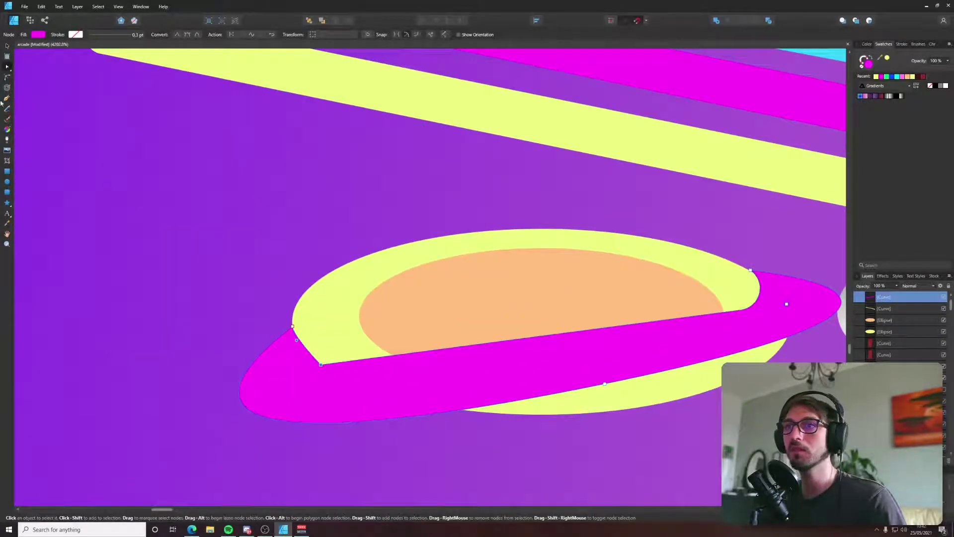
{"action": "left_click", "coordinate": [7, 79]}
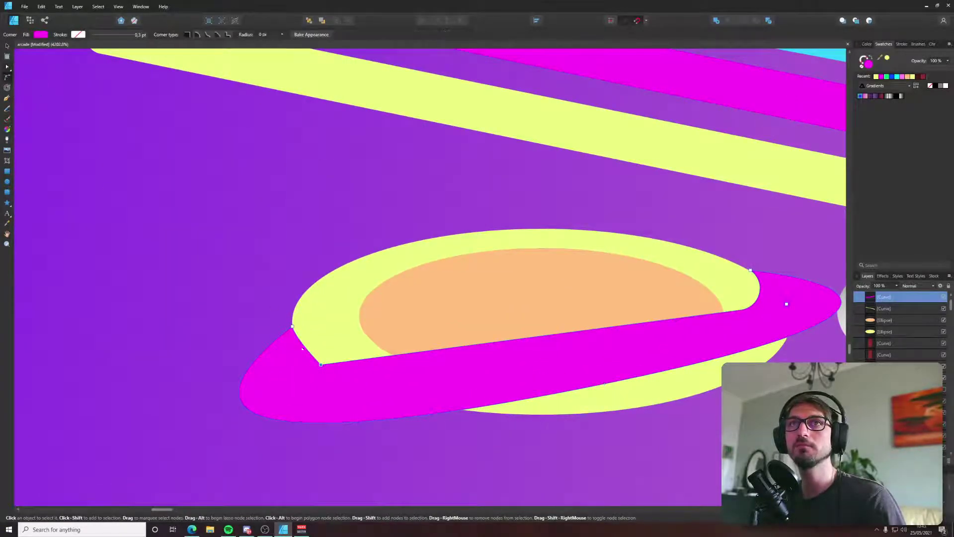
{"action": "left_click_drag", "start_coordinate": [320, 364], "coordinate": [320, 365]}
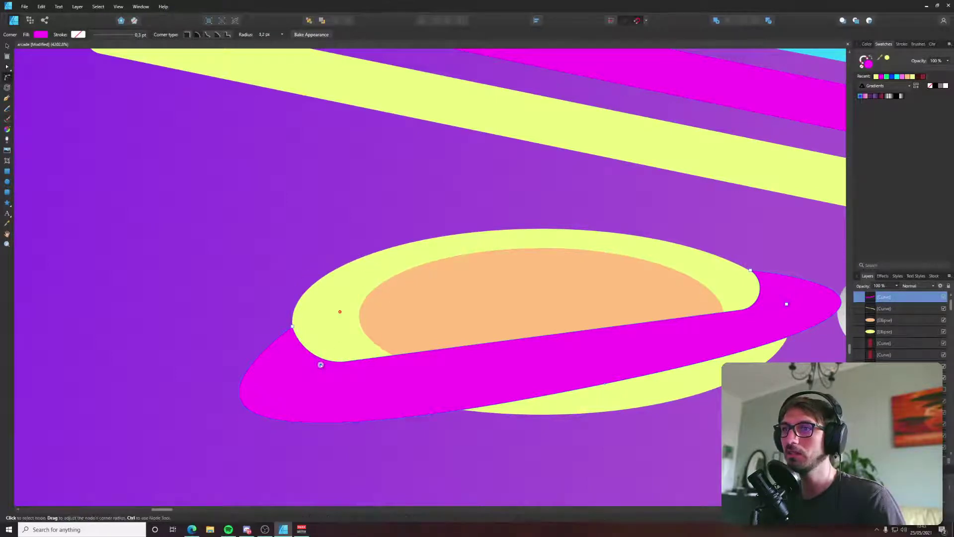
Lower the ring's rounded left inner corner and bow its long inner edge downward across the ellipses.
{"action": "key", "text": "a"}
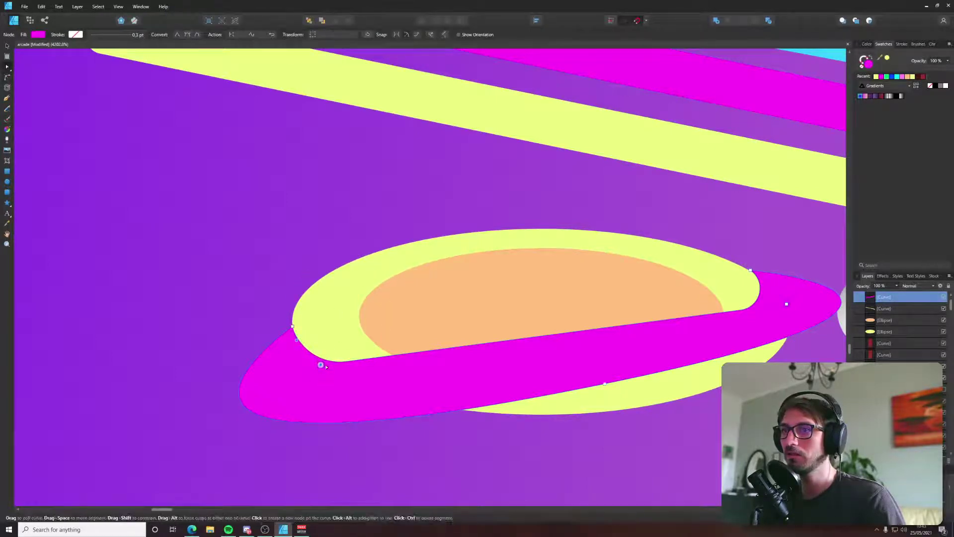
{"action": "mouse_move", "coordinate": [320, 364]}
{"action": "left_mouse_down"}
{"action": "mouse_move", "coordinate": [318, 376]}
{"action": "mouse_move", "coordinate": [327, 376]}
{"action": "left_mouse_up"}
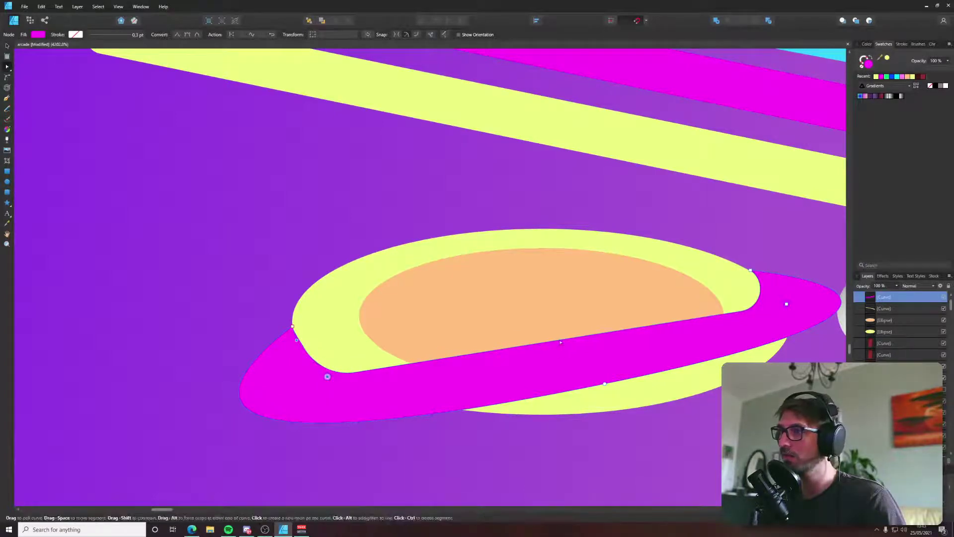
{"action": "left_click_drag", "start_coordinate": [566, 340], "coordinate": [615, 410]}
Shorten the left handle of the ring's lower outer node and raise that node so the band crosses the ellipses as a narrow strip.
{"action": "scroll", "coordinate": [426, 424], "scroll_direction": "down", "scroll_amount": 4}
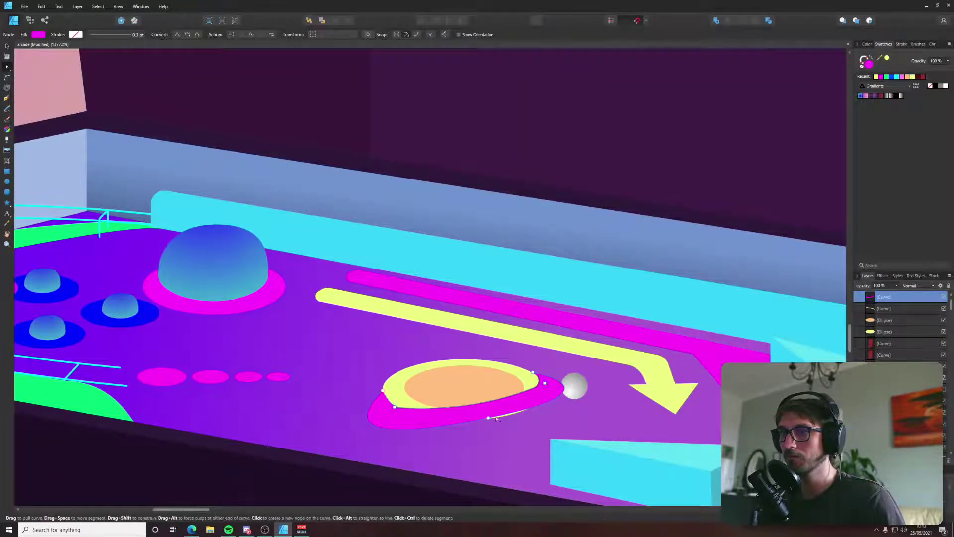
{"action": "left_click", "coordinate": [488, 419]}
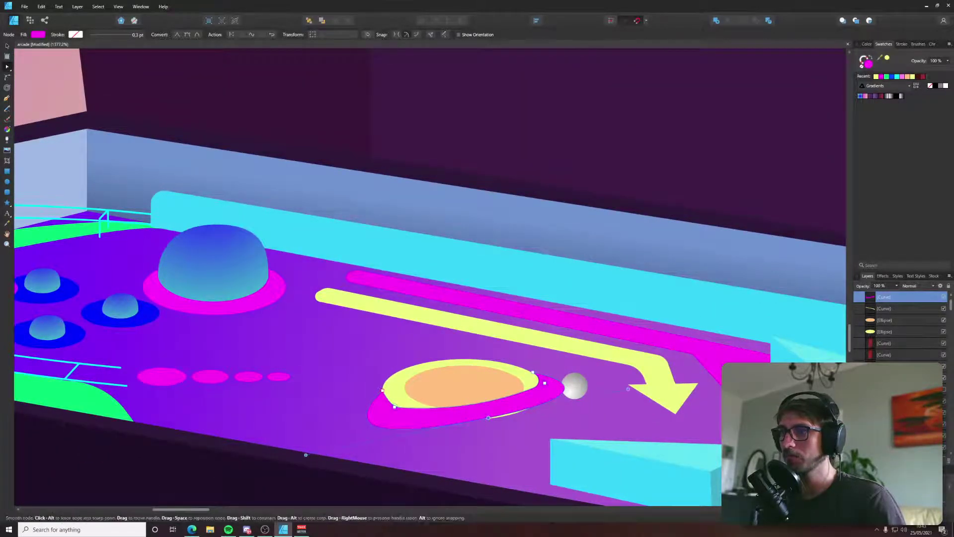
{"action": "left_click_drag", "start_coordinate": [306, 455], "coordinate": [345, 442]}
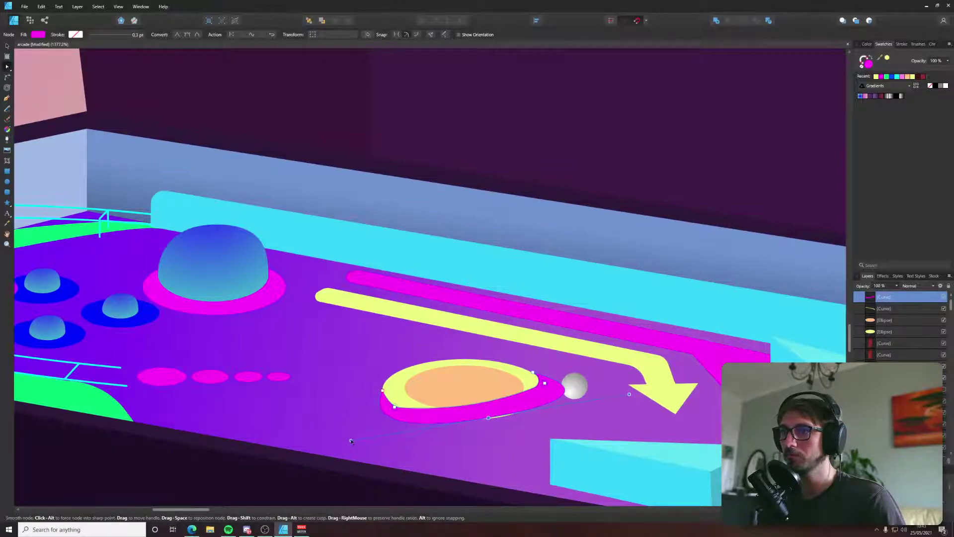
{"action": "left_click_drag", "start_coordinate": [488, 418], "coordinate": [465, 410]}
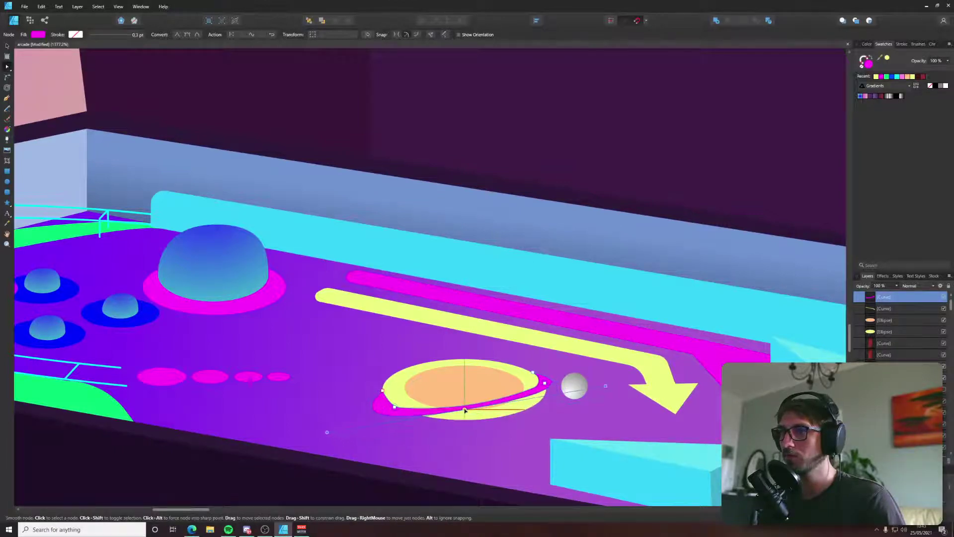
{"action": "scroll", "coordinate": [437, 410], "scroll_direction": "down", "scroll_amount": 6}
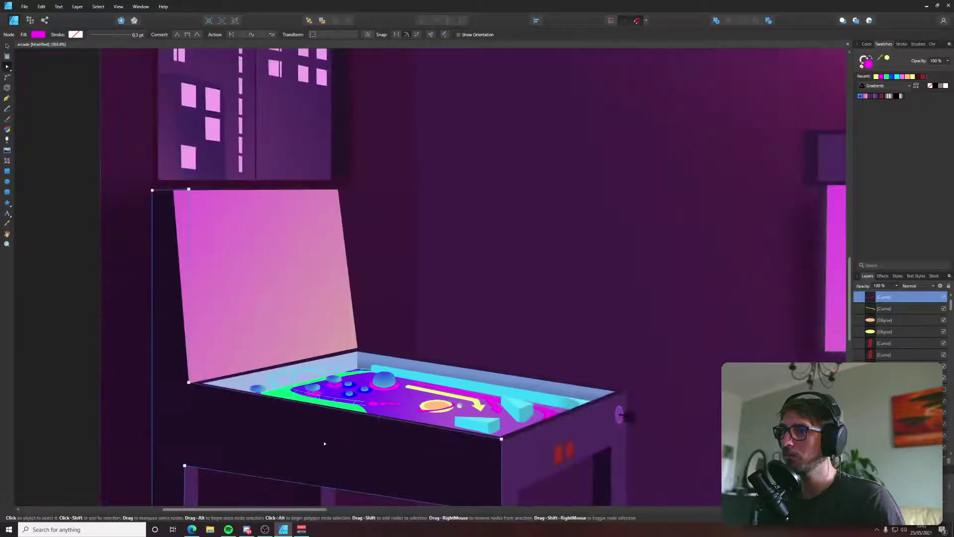
{"action": "left_click", "coordinate": [324, 444]}
{"action": "scroll", "coordinate": [324, 443], "scroll_direction": "down", "scroll_amount": 3}
{"action": "scroll", "coordinate": [298, 313], "scroll_direction": "right", "scroll_amount": 2}
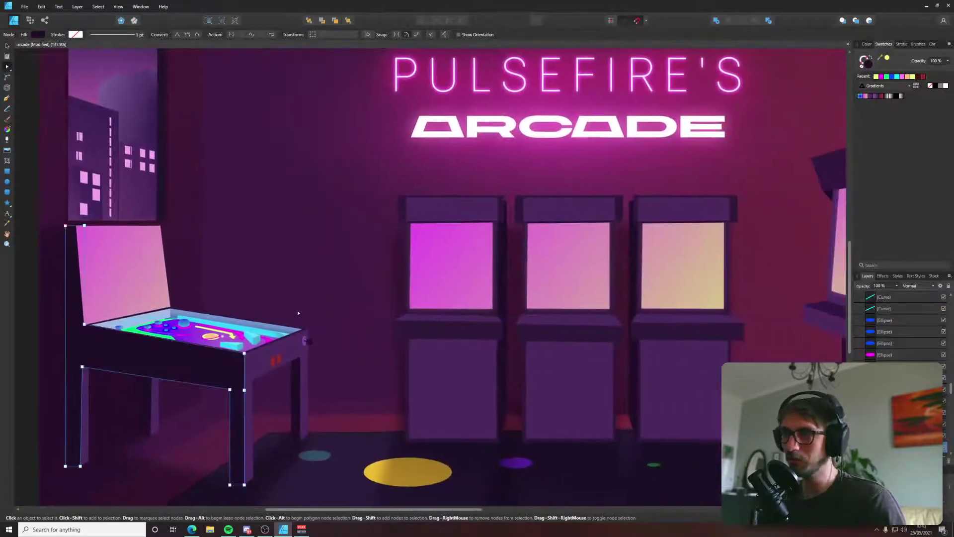
Move the Guides group to the front of the artboard's layer order and make its perspective lines visible.
{"action": "scroll", "coordinate": [298, 313], "scroll_direction": "down", "scroll_amount": 2}
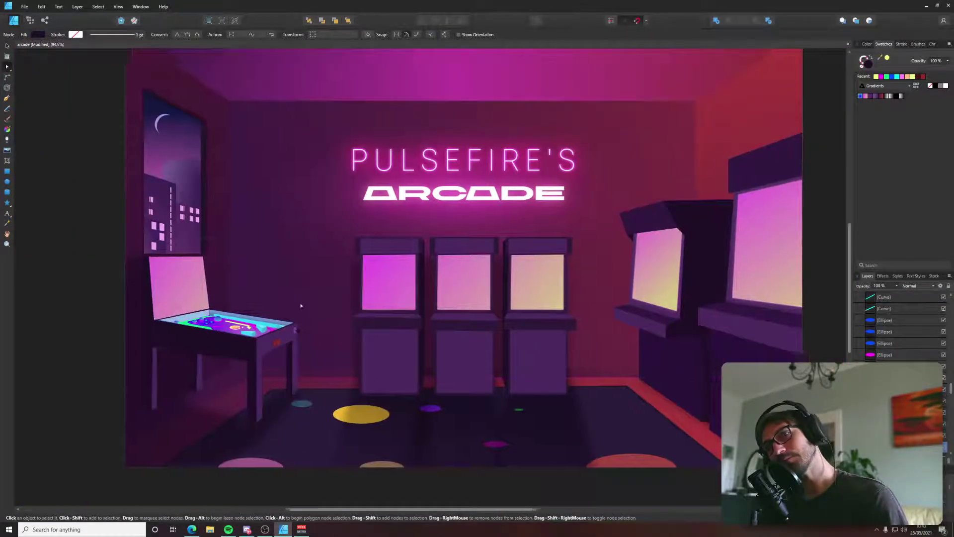
{"action": "left_click_drag", "start_coordinate": [301, 306], "coordinate": [208, 323]}
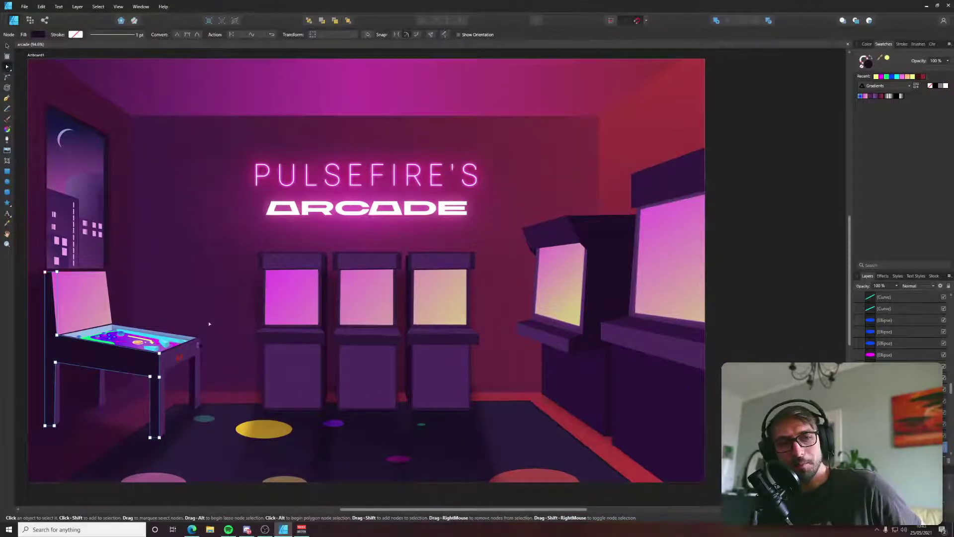
{"action": "left_click_drag", "start_coordinate": [464, 331], "coordinate": [473, 324]}
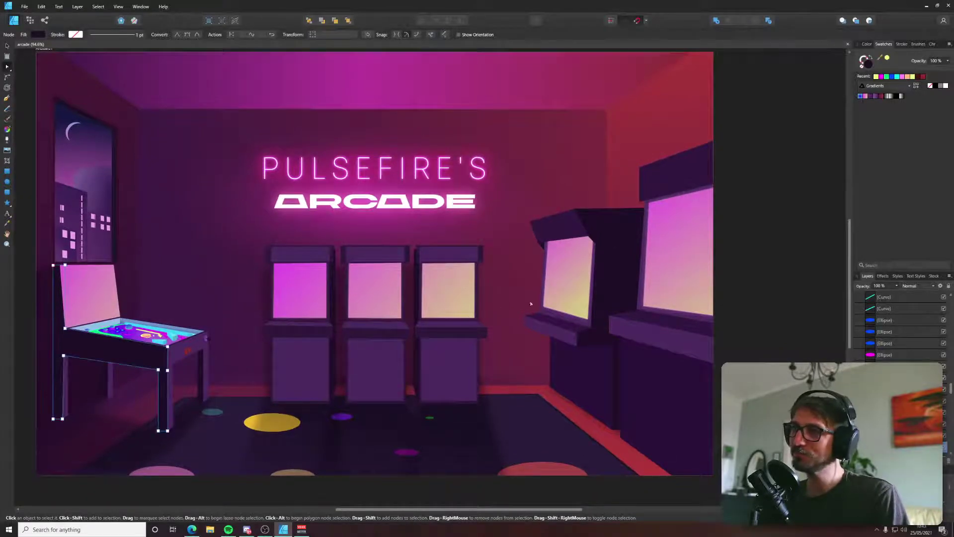
{"action": "left_click", "coordinate": [698, 289]}
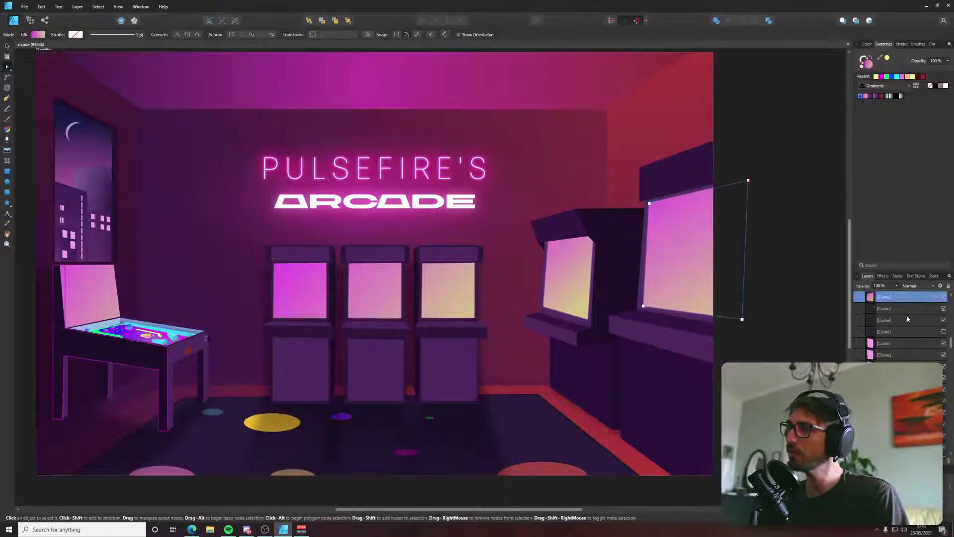
{"action": "scroll", "coordinate": [905, 355], "scroll_direction": "up", "scroll_amount": 5}
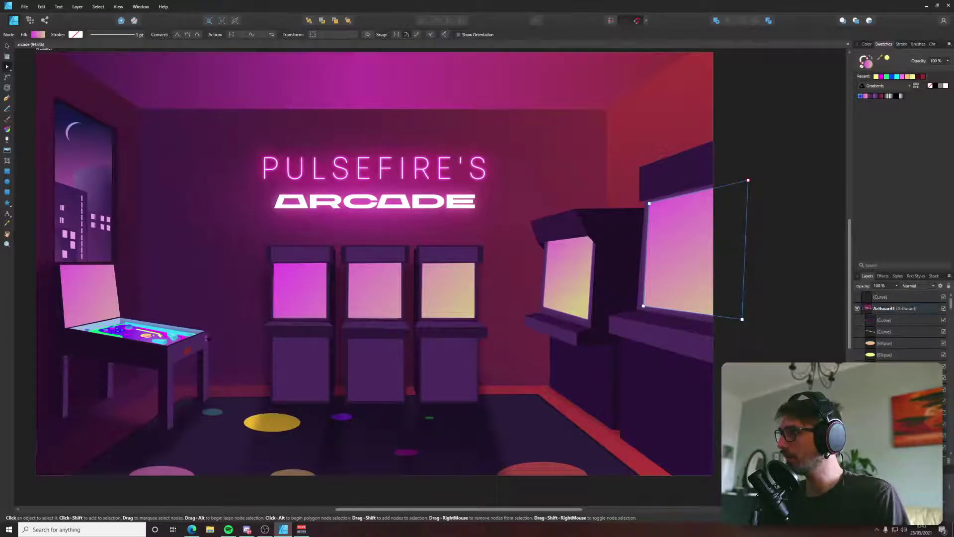
{"action": "left_click", "coordinate": [894, 368]}
{"action": "key", "text": "ctrl+z"}
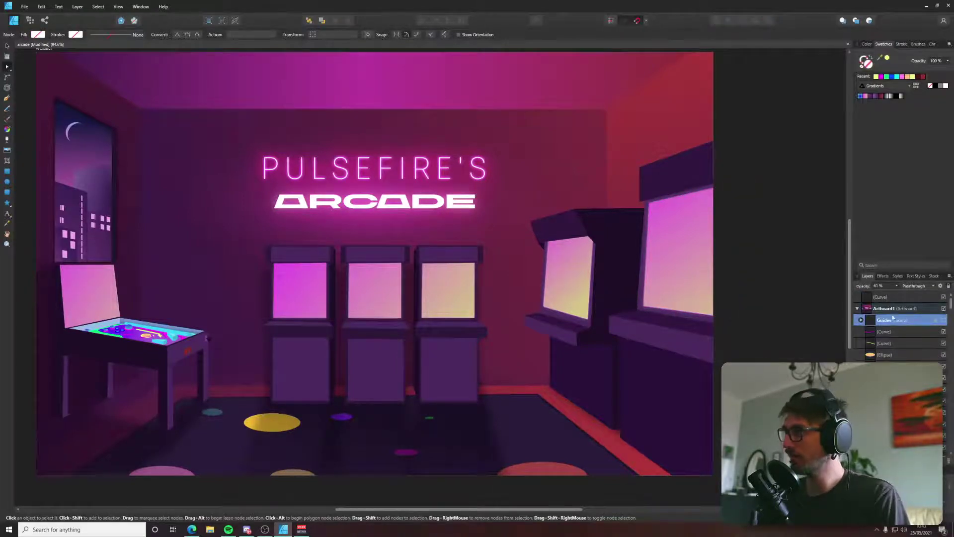
{"action": "left_click", "coordinate": [941, 320]}
Swing the outer end of a perspective guide around the vanishing point toward the nearest right-hand cabinet's shelf, and select the Guides group.
{"action": "scroll", "coordinate": [713, 303], "scroll_direction": "up", "scroll_amount": 4}
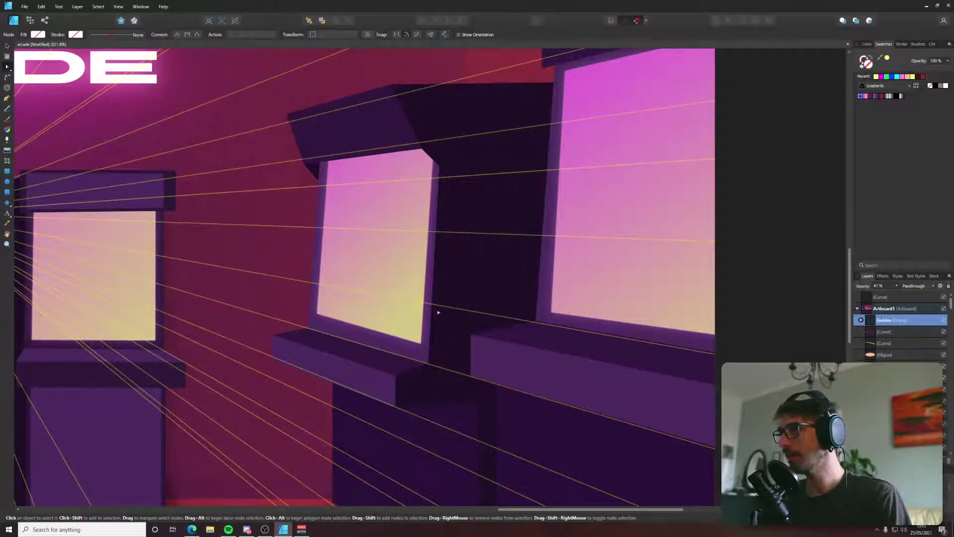
{"action": "scroll", "coordinate": [446, 309], "scroll_direction": "down", "scroll_amount": 6}
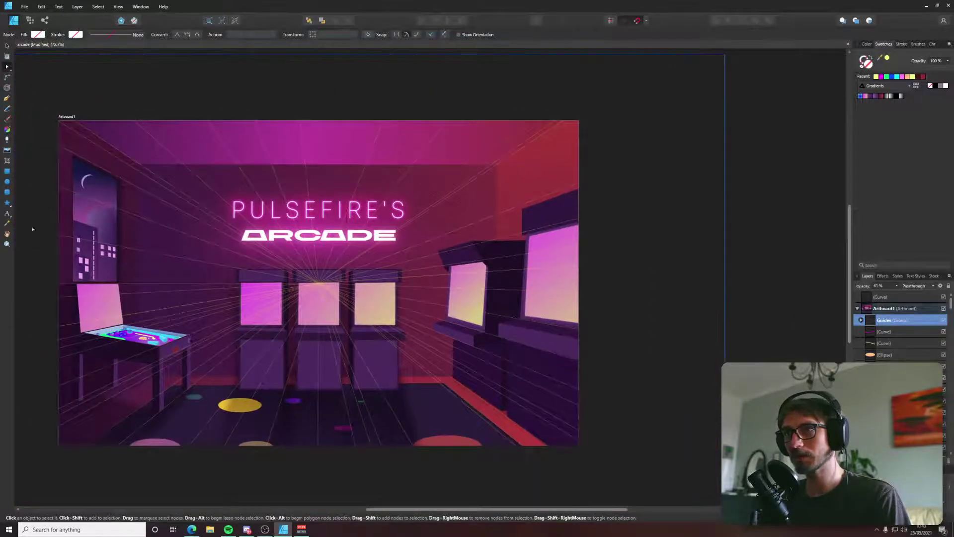
{"action": "scroll", "coordinate": [418, 343], "scroll_direction": "up", "scroll_amount": 2}
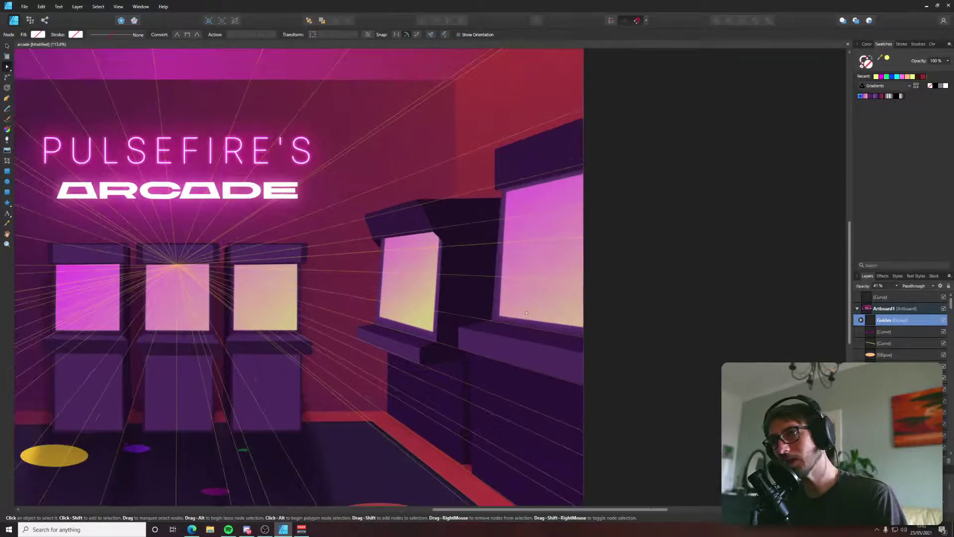
{"action": "left_click", "coordinate": [460, 316]}
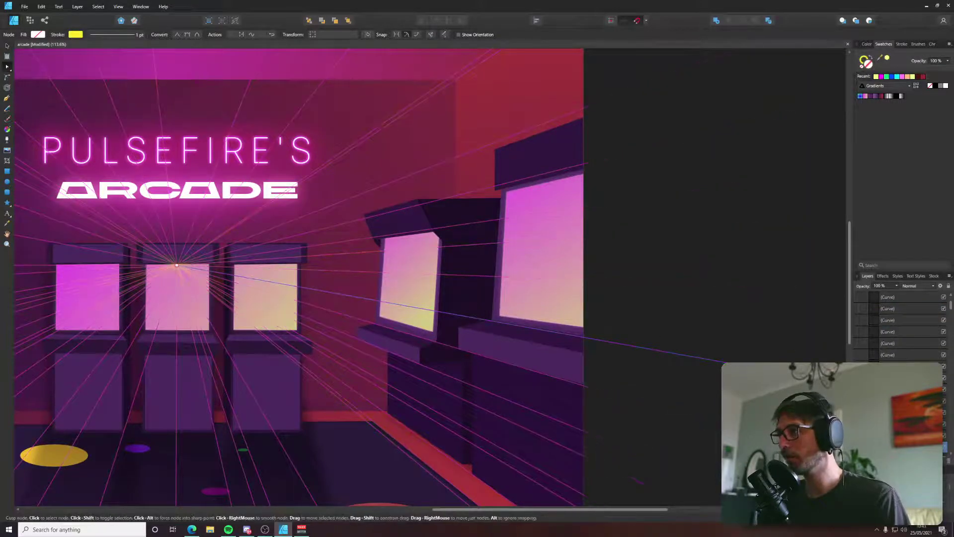
{"action": "left_click_drag", "start_coordinate": [869, 388], "coordinate": [780, 358]}
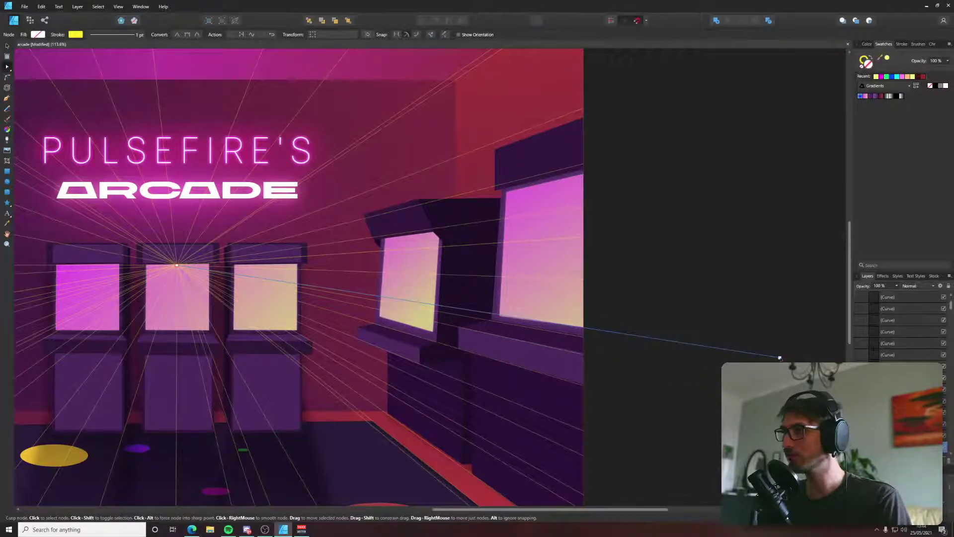
{"action": "left_click_drag", "start_coordinate": [779, 357], "coordinate": [655, 387]}
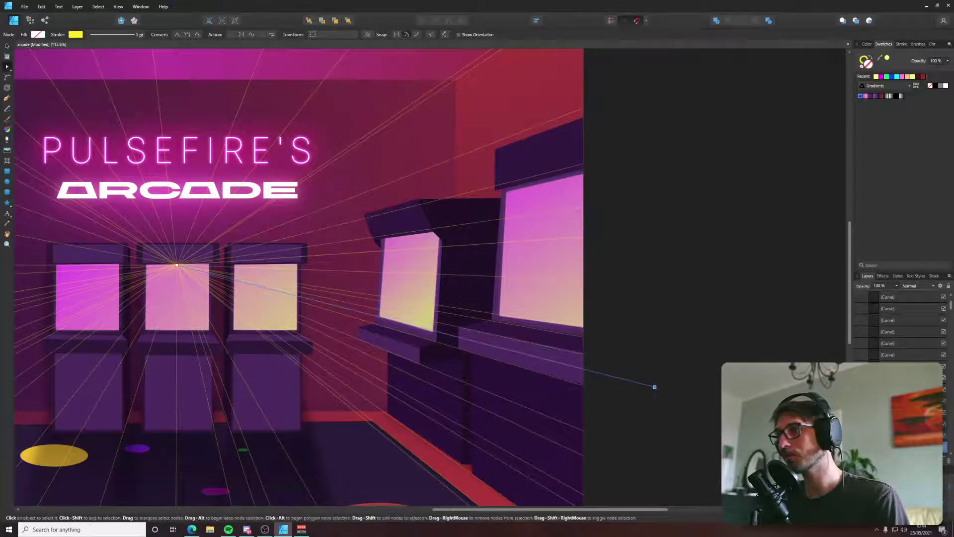
{"action": "scroll", "coordinate": [916, 351], "scroll_direction": "up", "scroll_amount": 2}
{"action": "left_click", "coordinate": [929, 321]}
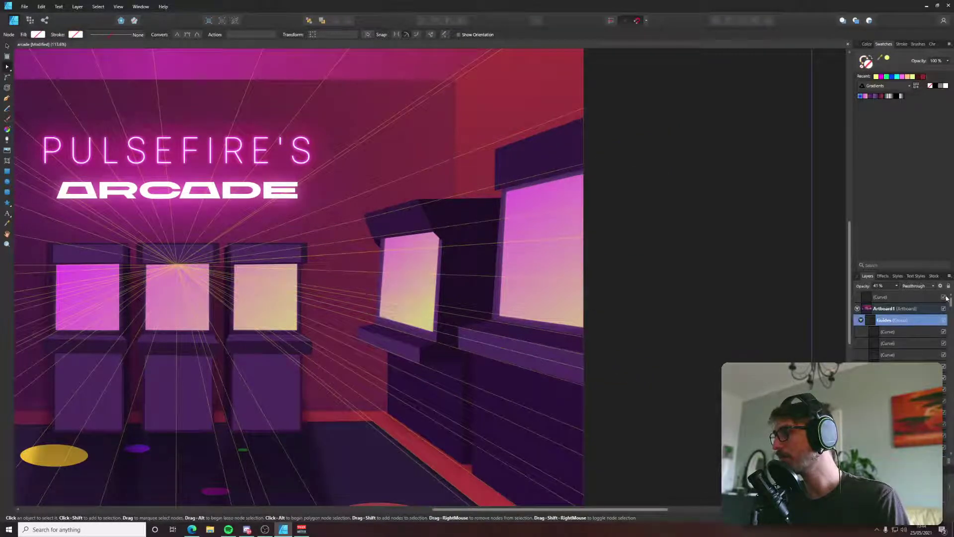
Lower the outer bottom node of the nearest right-hand cabinet's screen so its bottom edge follows the perspective guide.
{"action": "left_click", "coordinate": [537, 298]}
{"action": "scroll", "coordinate": [517, 330], "scroll_direction": "up", "scroll_amount": 10}
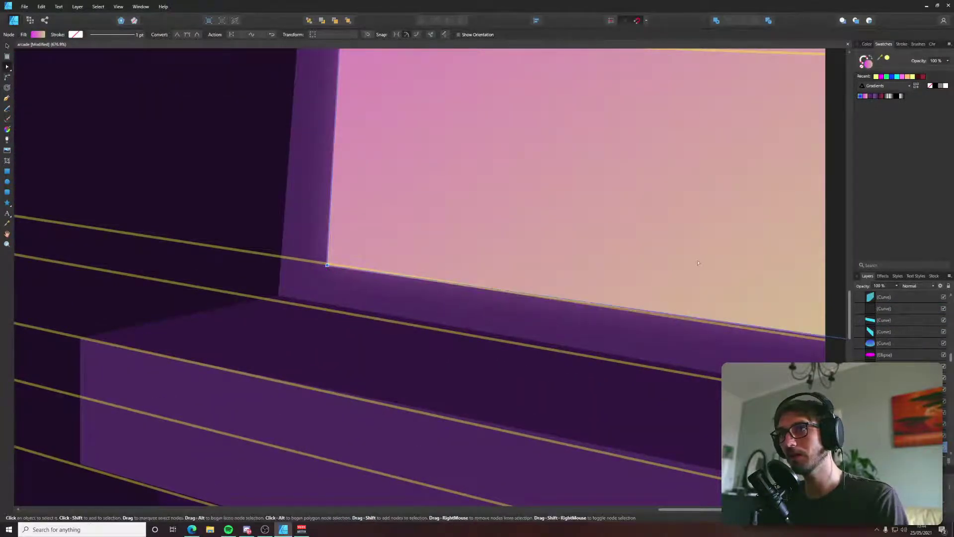
{"action": "scroll", "coordinate": [760, 344], "scroll_direction": "right", "scroll_amount": 3}
{"action": "scroll", "coordinate": [760, 344], "scroll_direction": "right", "scroll_amount": 5}
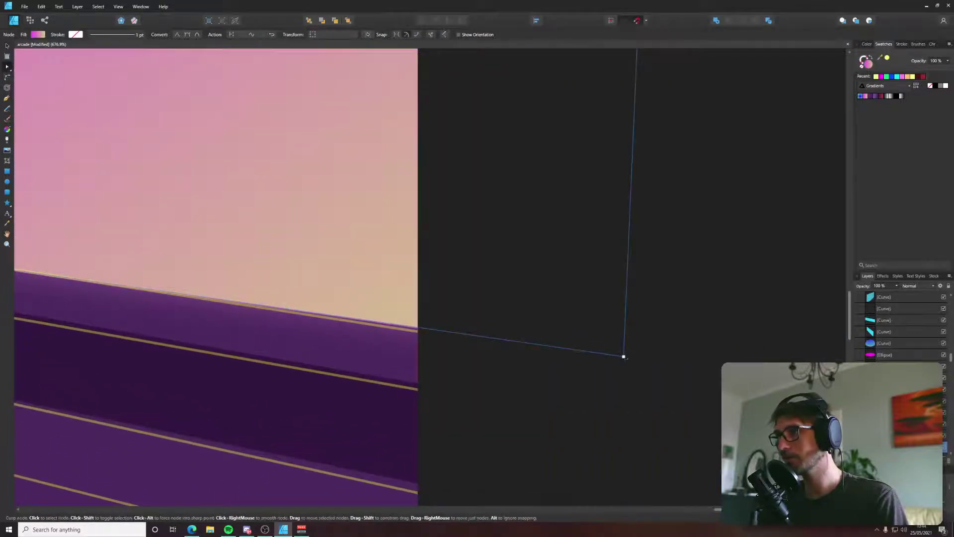
{"action": "scroll", "coordinate": [743, 346], "scroll_direction": "left", "scroll_amount": 8}
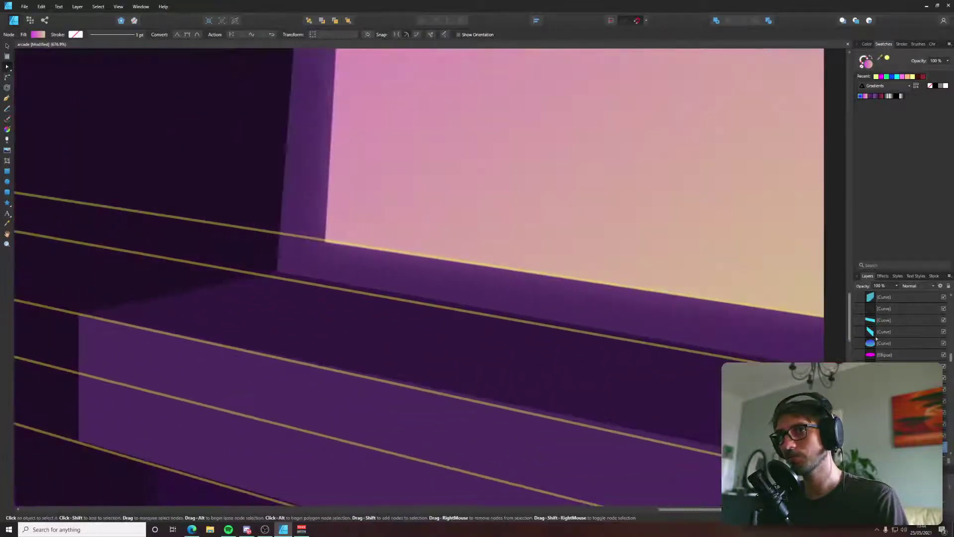
{"action": "scroll", "coordinate": [742, 346], "scroll_direction": "down", "scroll_amount": 2}
{"action": "scroll", "coordinate": [744, 347], "scroll_direction": "down", "scroll_amount": 2}
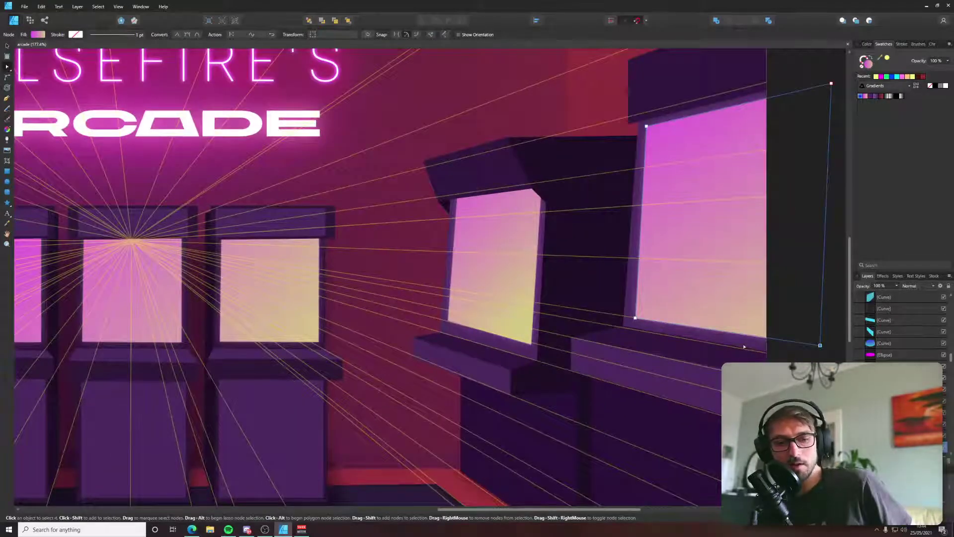
Switch to Discord, view the rocket-and-crescent image in the direct messages, and return to the illustration.
{"action": "left_click", "coordinate": [247, 529]}
{"action": "scroll", "coordinate": [249, 232], "scroll_direction": "up", "scroll_amount": 3}
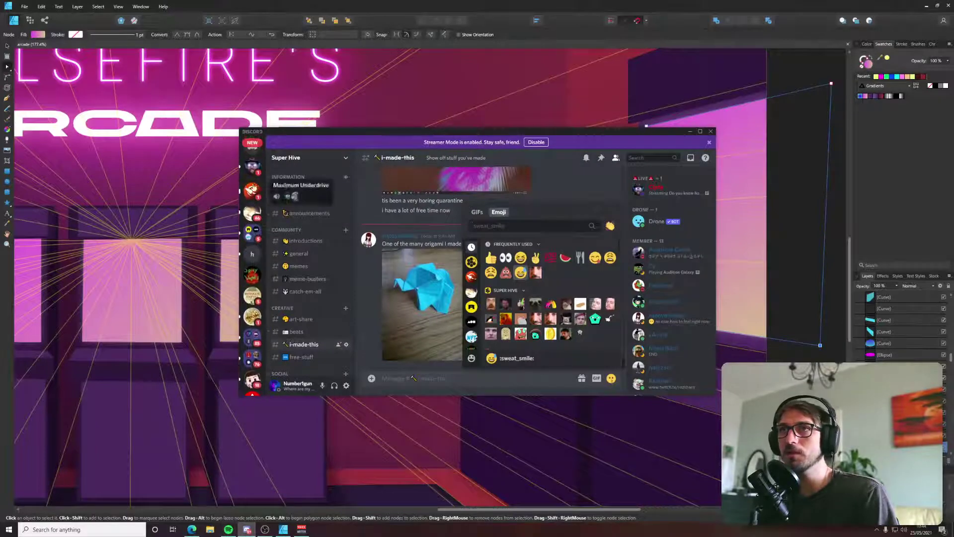
{"action": "left_click", "coordinate": [252, 146]}
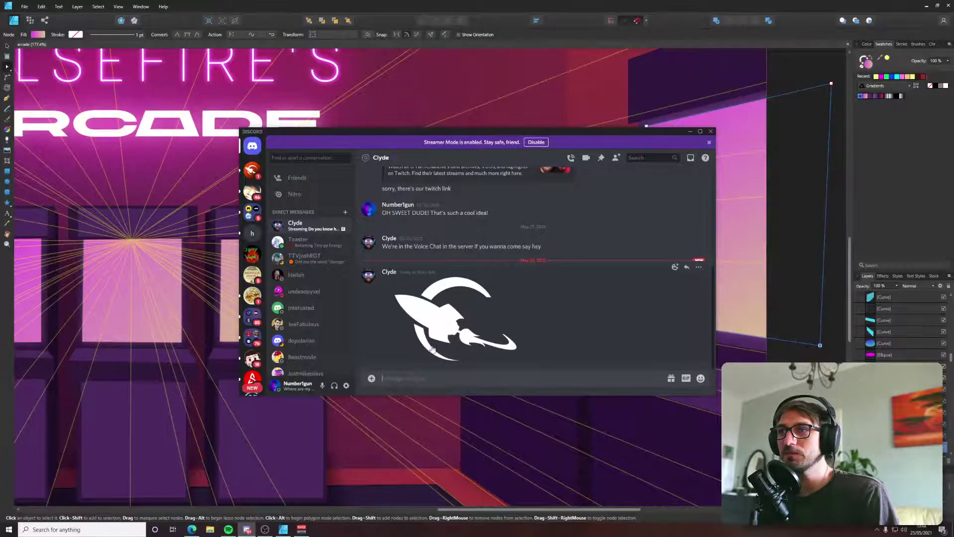
{"action": "key", "text": "alt+Tab"}
Raise the lower right corner of the farther angled cabinet's screen so its bottom edge follows the perspective guide.
{"action": "scroll", "coordinate": [492, 232], "scroll_direction": "left", "scroll_amount": 10}
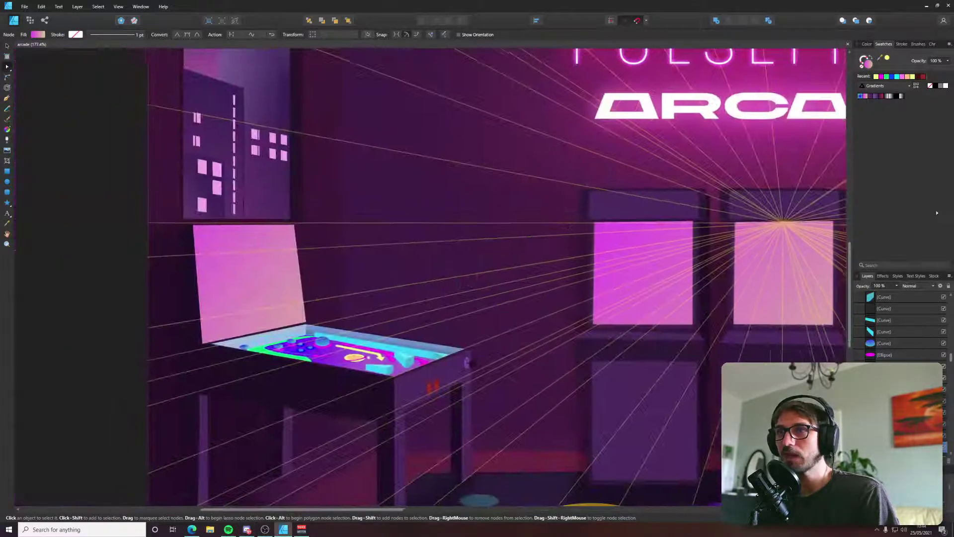
{"action": "scroll", "coordinate": [352, 329], "scroll_direction": "up", "scroll_amount": 5}
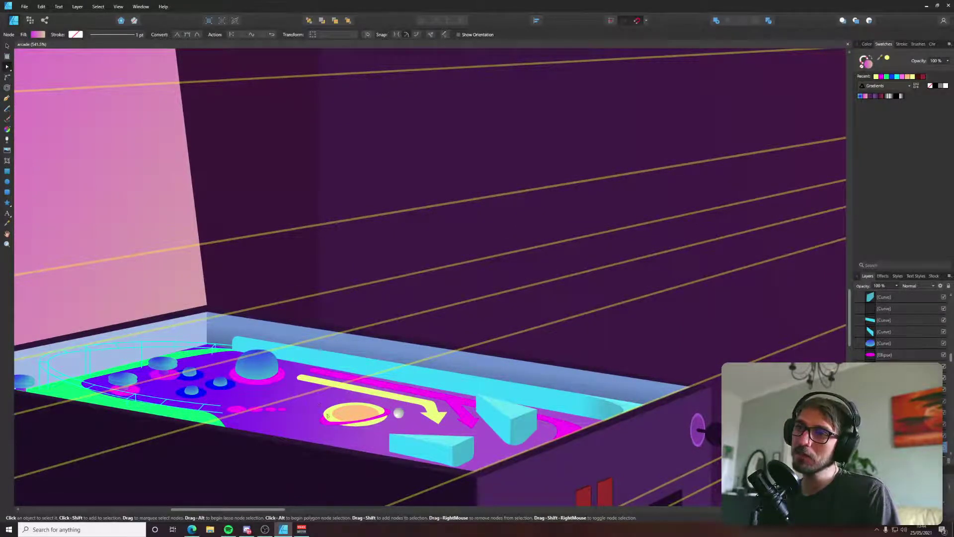
{"action": "scroll", "coordinate": [462, 411], "scroll_direction": "down", "scroll_amount": 10}
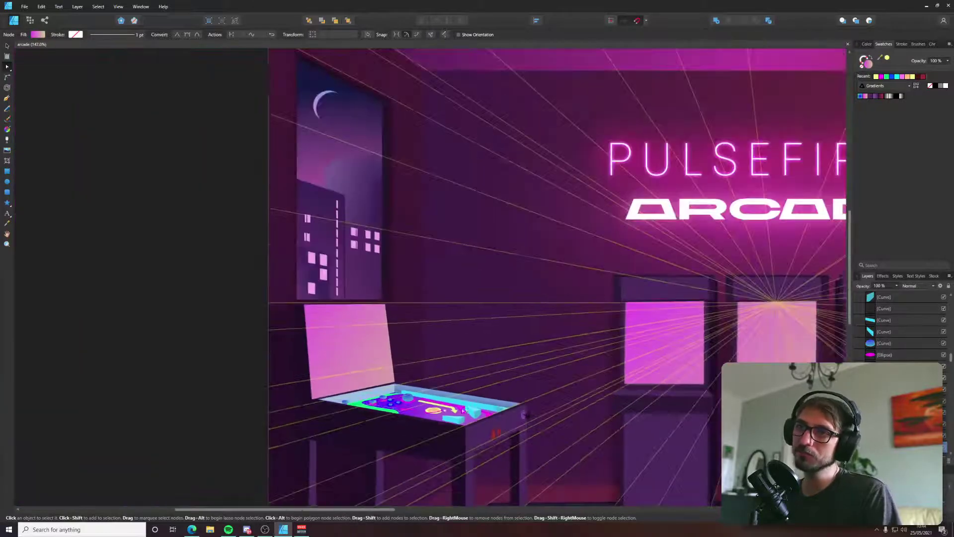
{"action": "scroll", "coordinate": [570, 302], "scroll_direction": "up", "scroll_amount": 4}
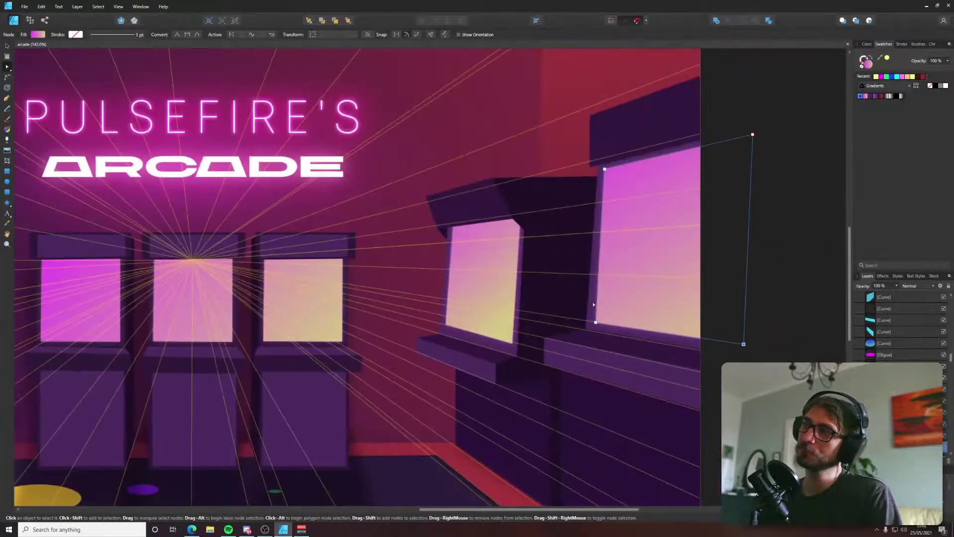
{"action": "scroll", "coordinate": [571, 343], "scroll_direction": "up", "scroll_amount": 6}
{"action": "left_click", "coordinate": [400, 323]}
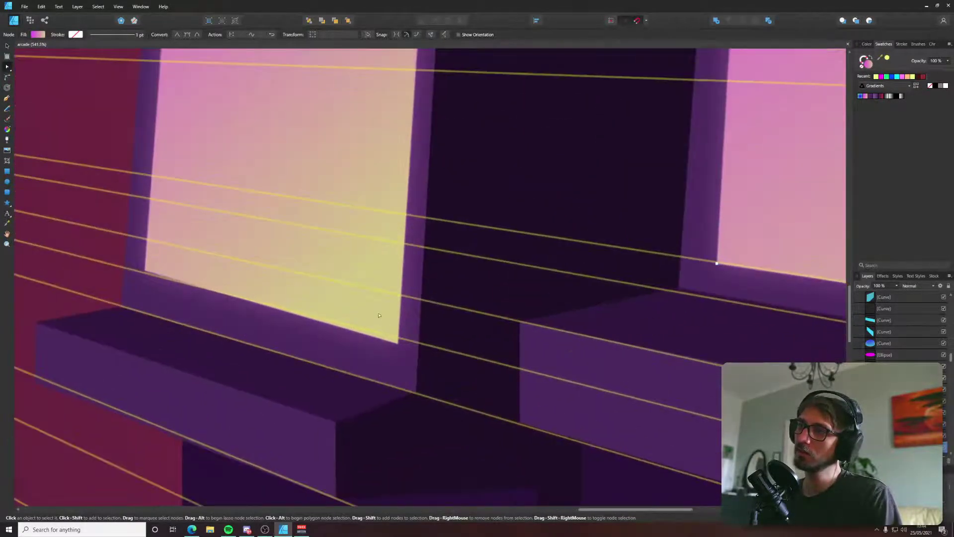
{"action": "left_click_drag", "start_coordinate": [398, 342], "coordinate": [398, 335]}
{"action": "scroll", "coordinate": [397, 335], "scroll_direction": "down", "scroll_amount": 5}
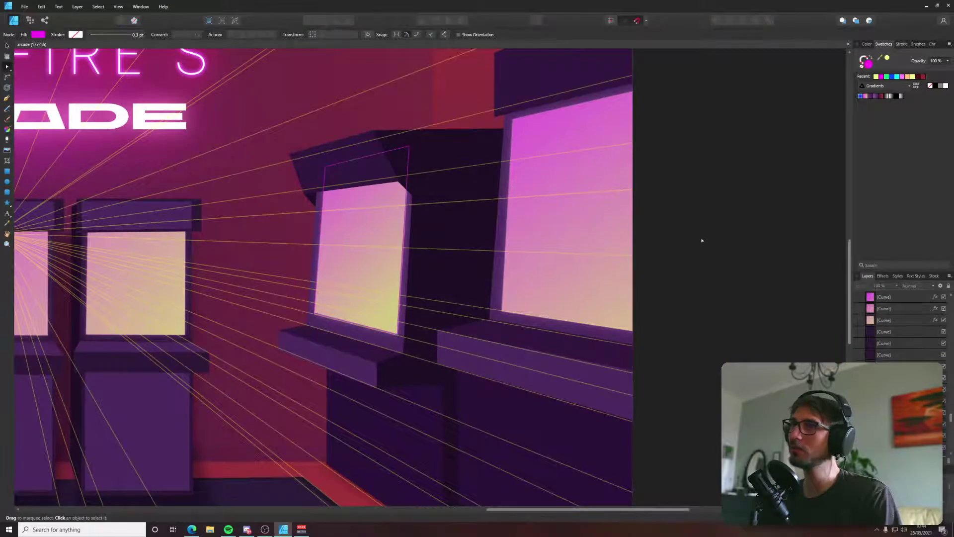
Align the lower edge of the nearest right-hand cabinet's shelf front and the adjoining base edge with the perspective guide.
{"action": "left_click_drag", "start_coordinate": [696, 239], "coordinate": [677, 165]}
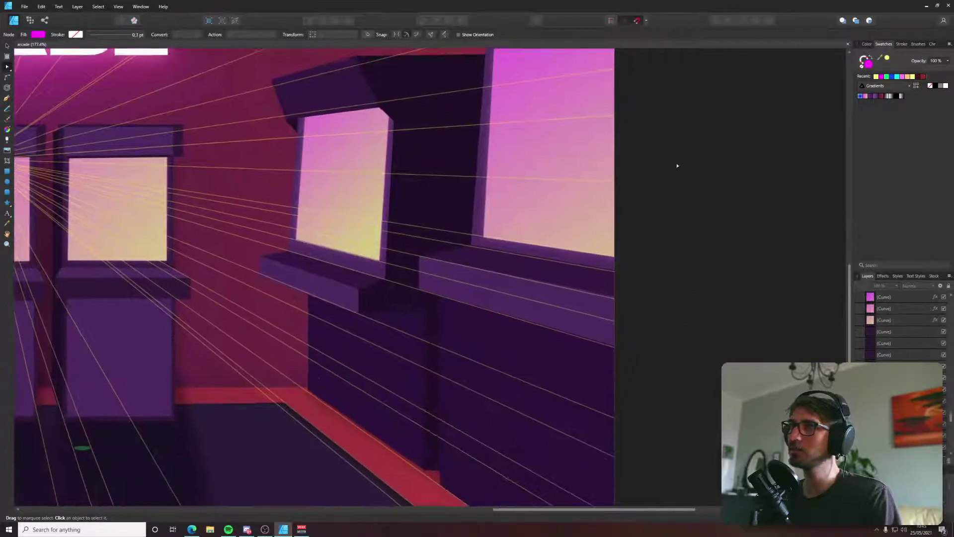
{"action": "scroll", "coordinate": [594, 316], "scroll_direction": "up", "scroll_amount": 5}
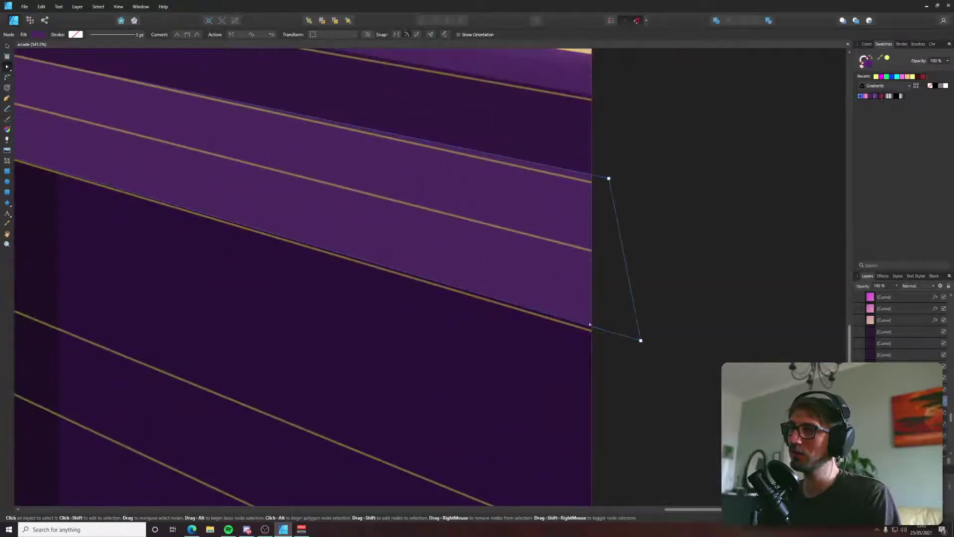
{"action": "left_click_drag", "start_coordinate": [640, 340], "coordinate": [642, 345]}
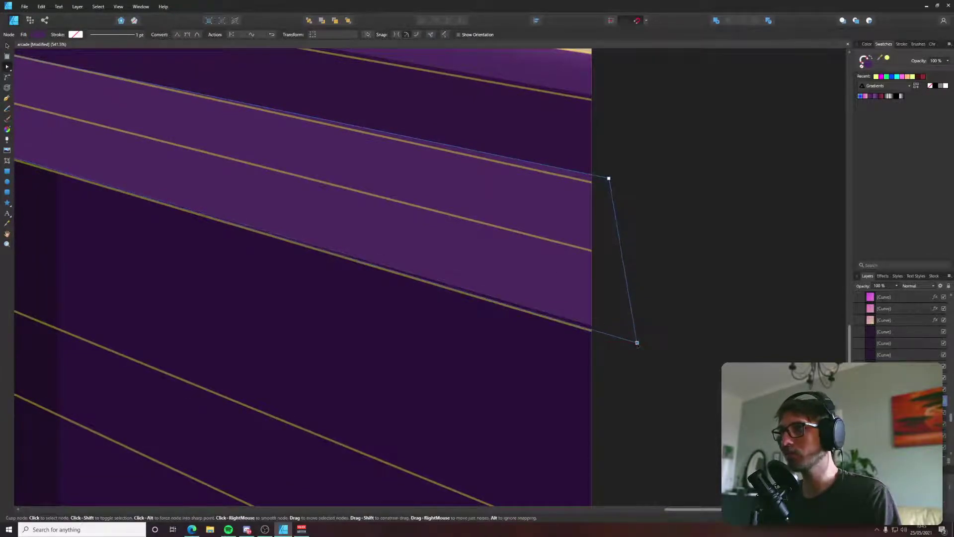
{"action": "left_click", "coordinate": [597, 344]}
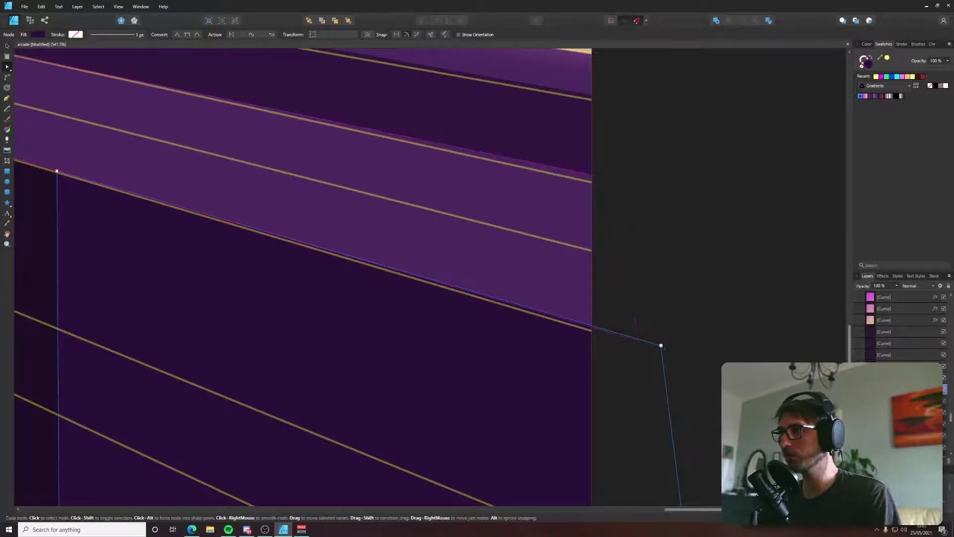
{"action": "left_click", "coordinate": [594, 316]}
{"action": "left_click", "coordinate": [589, 316]}
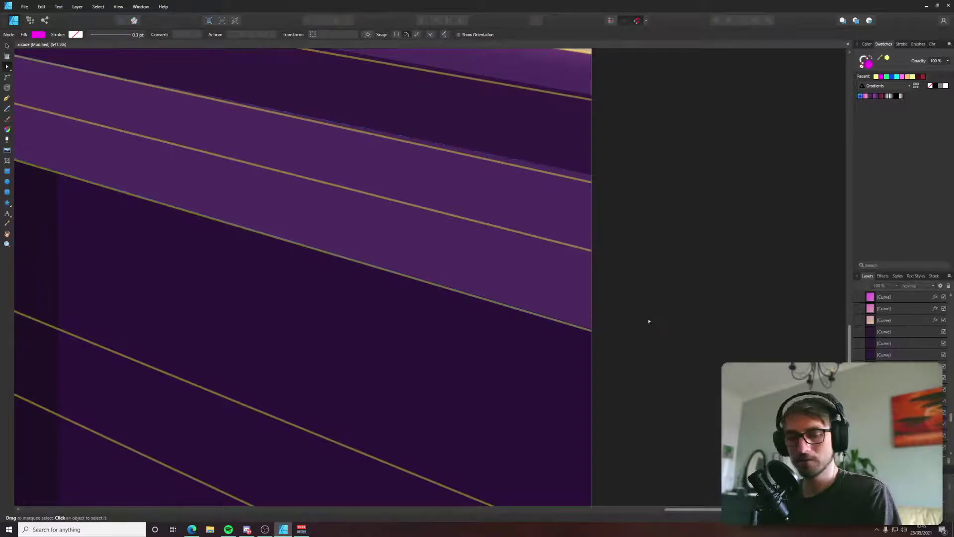
Raise the lower left corner of the farther angled cabinet's shelf front onto the perspective guide.
{"action": "scroll", "coordinate": [649, 319], "scroll_direction": "down", "scroll_amount": 5}
{"action": "scroll", "coordinate": [426, 273], "scroll_direction": "up", "scroll_amount": 8}
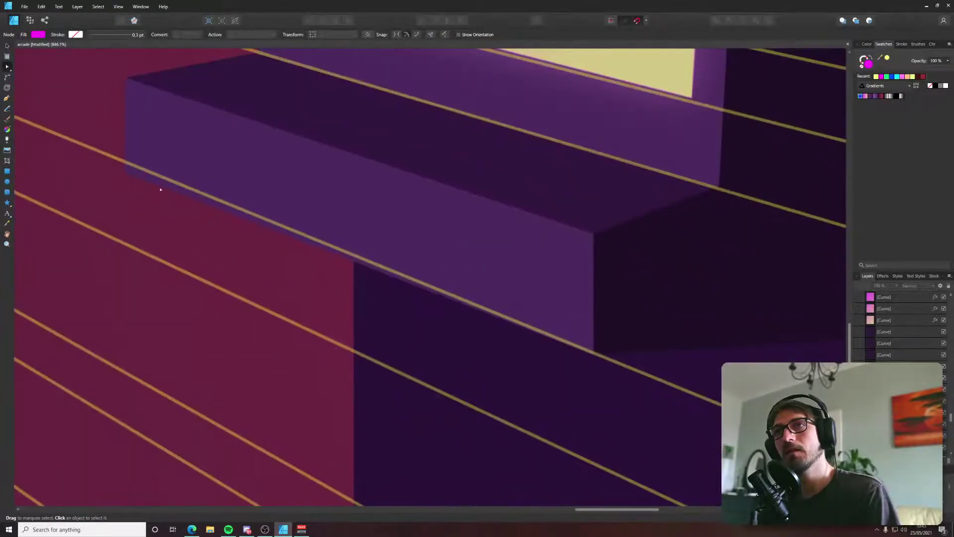
{"action": "left_click", "coordinate": [134, 166]}
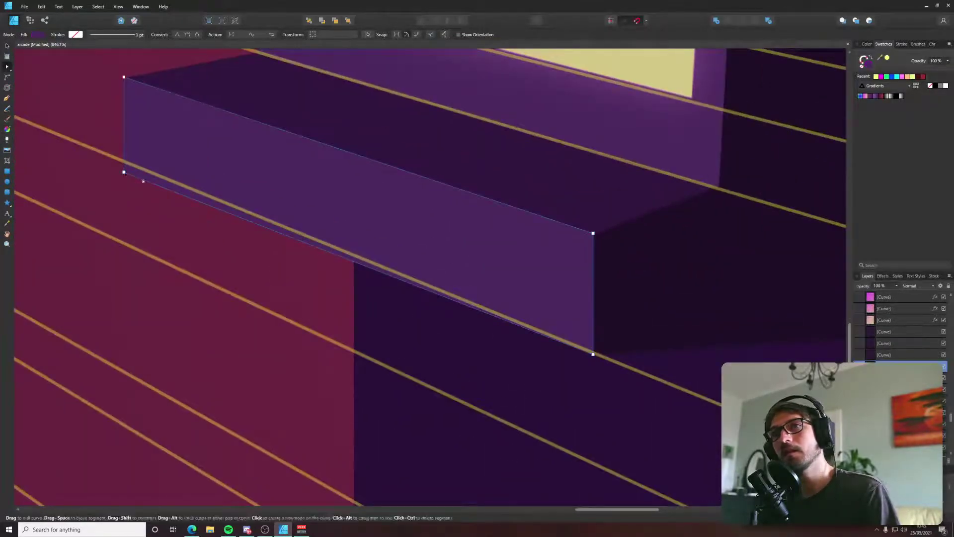
{"action": "left_click_drag", "start_coordinate": [123, 163], "coordinate": [125, 164]}
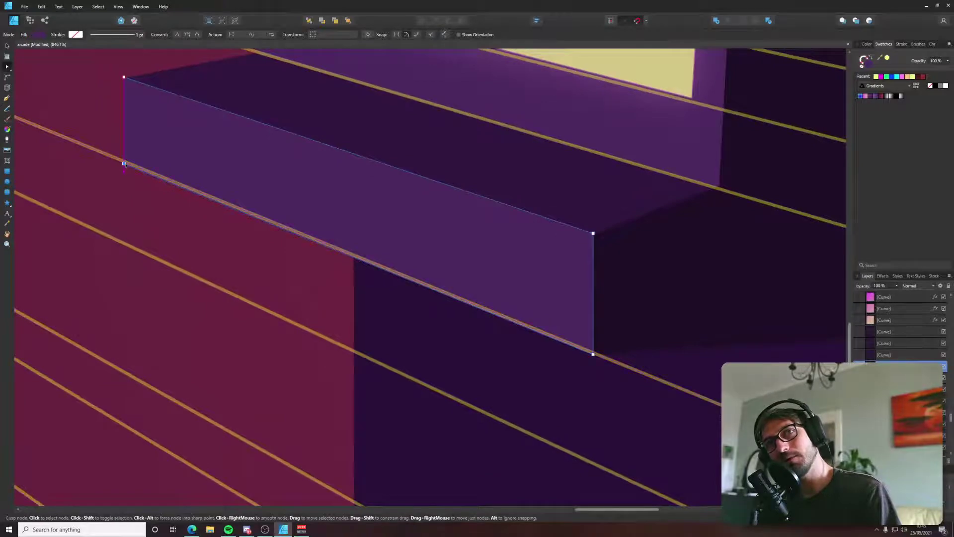
{"action": "scroll", "coordinate": [124, 164], "scroll_direction": "down", "scroll_amount": 8}
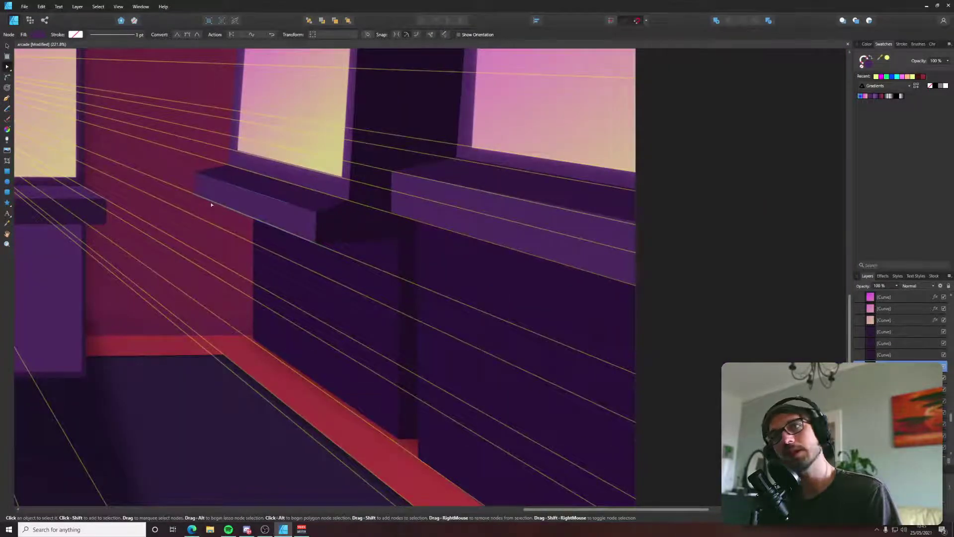
{"action": "scroll", "coordinate": [350, 267], "scroll_direction": "up", "scroll_amount": 2}
{"action": "scroll", "coordinate": [350, 268], "scroll_direction": "left", "scroll_amount": 10}
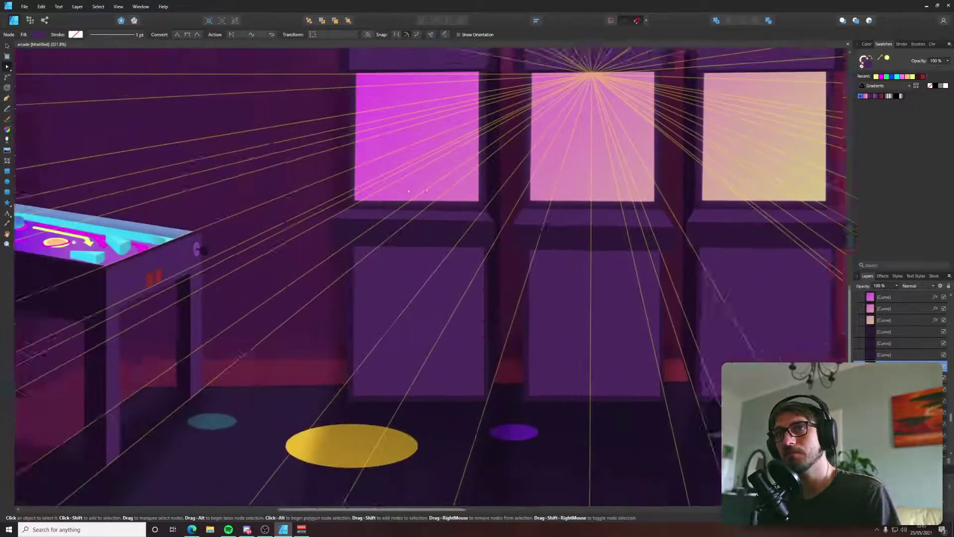
Hide the Guides group holding the perspective lines and save the illustration.
{"action": "scroll", "coordinate": [484, 184], "scroll_direction": "left", "scroll_amount": 8}
{"action": "scroll", "coordinate": [596, 249], "scroll_direction": "up", "scroll_amount": 2}
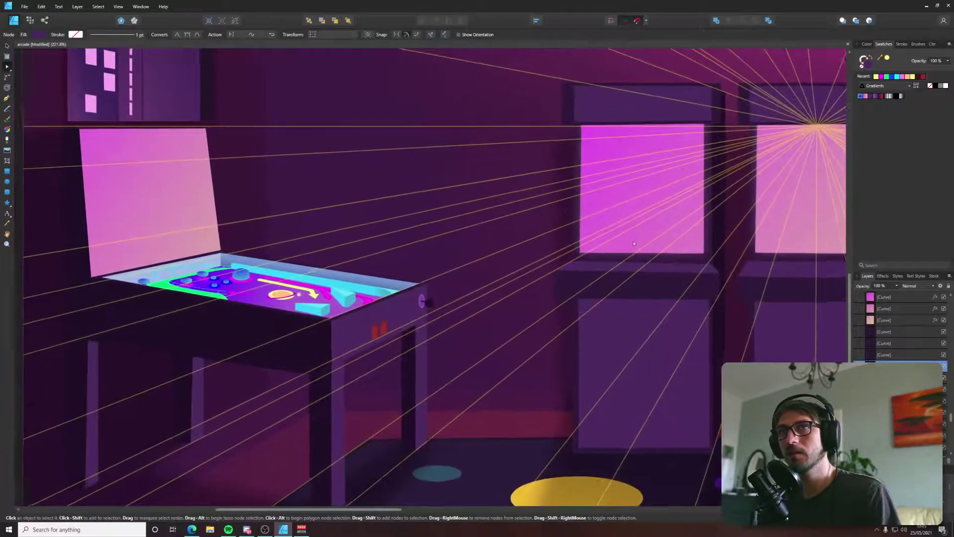
{"action": "scroll", "coordinate": [733, 337], "scroll_direction": "left", "scroll_amount": 3}
{"action": "scroll", "coordinate": [733, 337], "scroll_direction": "up", "scroll_amount": 2}
{"action": "scroll", "coordinate": [281, 264], "scroll_direction": "up", "scroll_amount": 1}
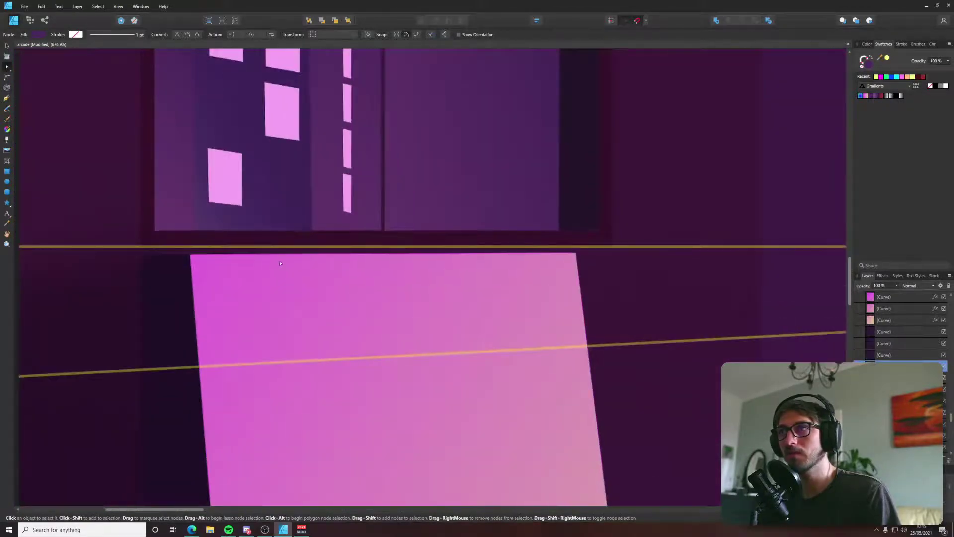
{"action": "scroll", "coordinate": [280, 264], "scroll_direction": "down", "scroll_amount": 6}
{"action": "scroll", "coordinate": [280, 264], "scroll_direction": "right", "scroll_amount": 3}
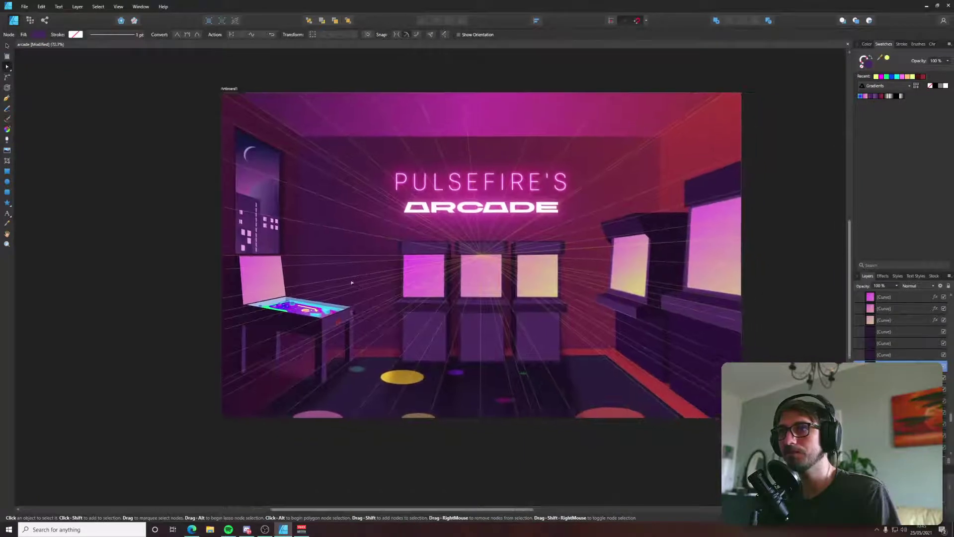
{"action": "scroll", "coordinate": [931, 341], "scroll_direction": "up", "scroll_amount": 5}
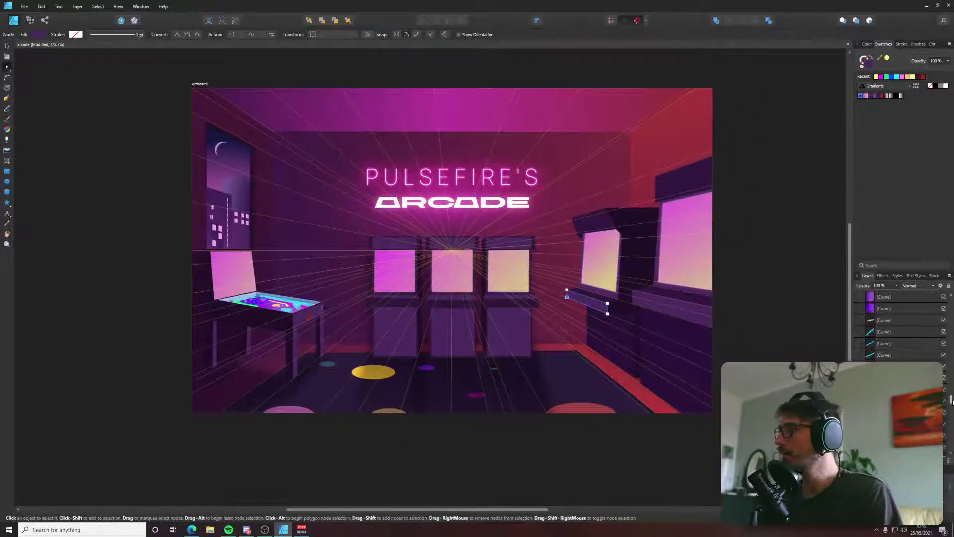
{"action": "left_click", "coordinate": [944, 320]}
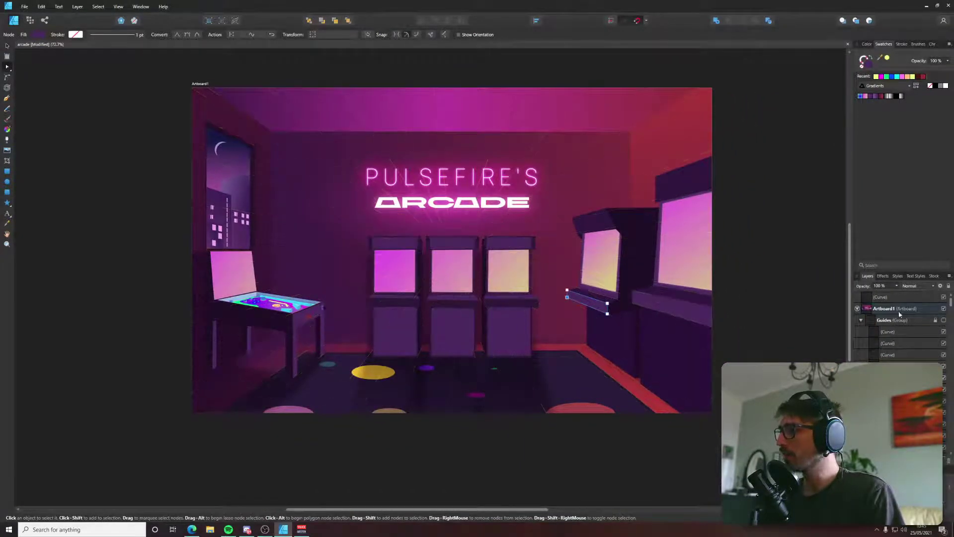
{"action": "key", "text": "ctrl+s"}
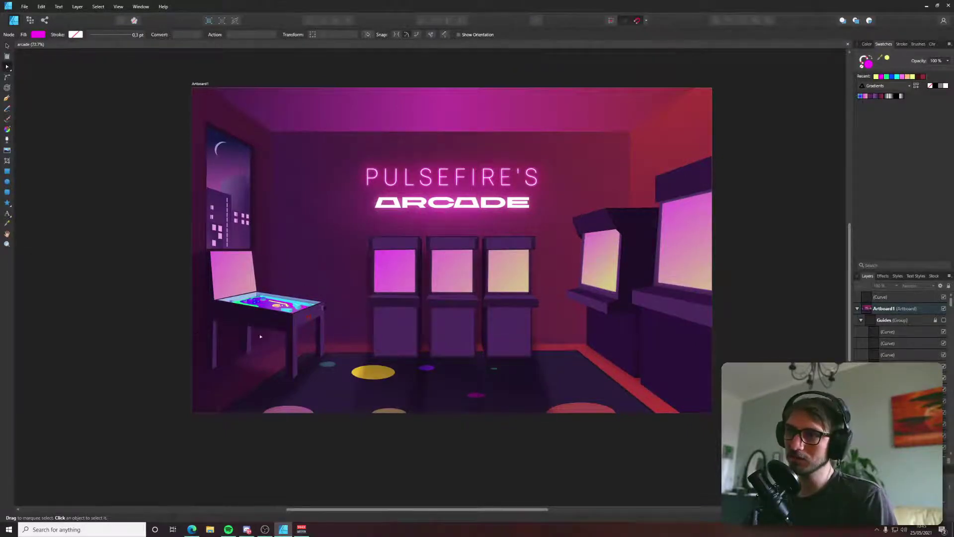
Duplicate the pinball table's pale blue inner back wall and reshape the copy into a strip along the wall's lower half.
{"action": "scroll", "coordinate": [261, 337], "scroll_direction": "up", "scroll_amount": 5}
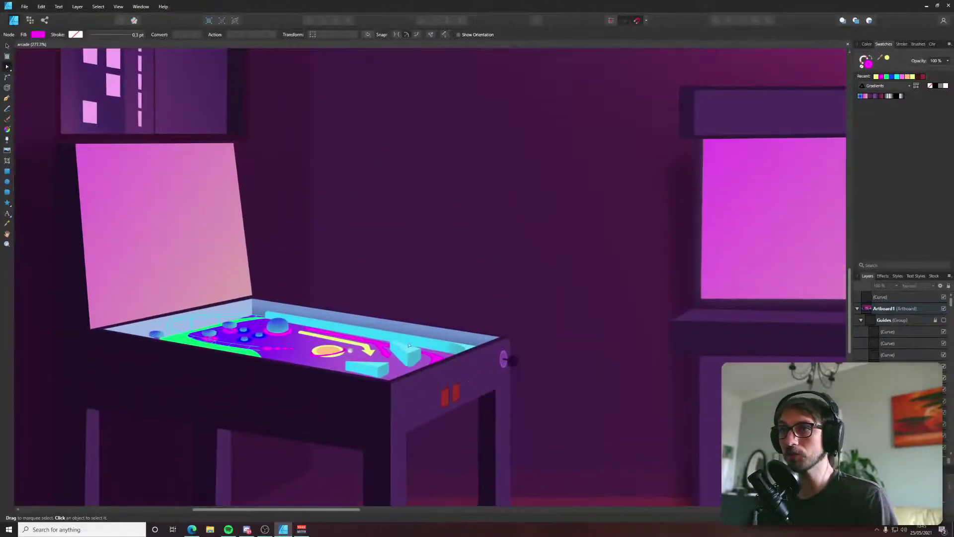
{"action": "left_click", "coordinate": [237, 310]}
{"action": "scroll", "coordinate": [237, 310], "scroll_direction": "up", "scroll_amount": 3}
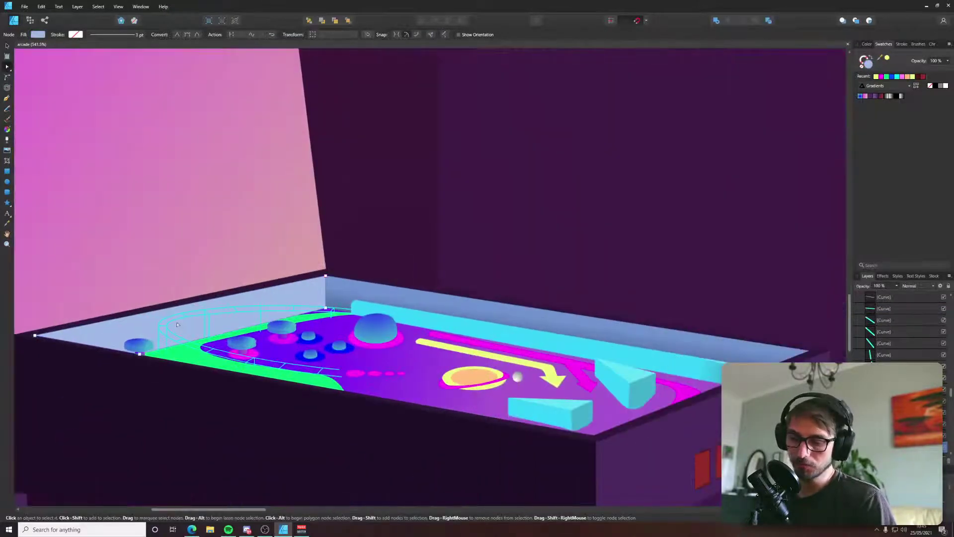
{"action": "key", "text": "ctrl+j"}
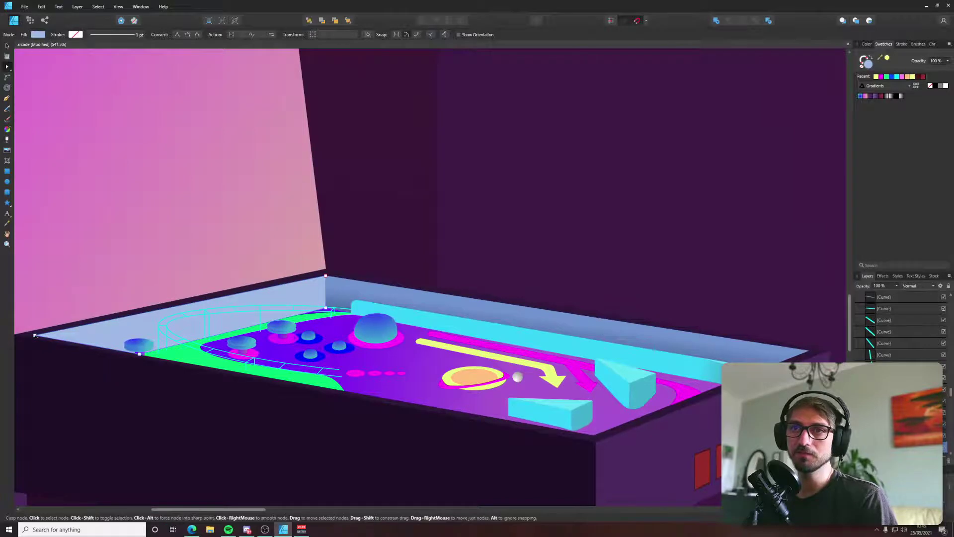
{"action": "left_click_drag", "start_coordinate": [34, 336], "coordinate": [64, 340]}
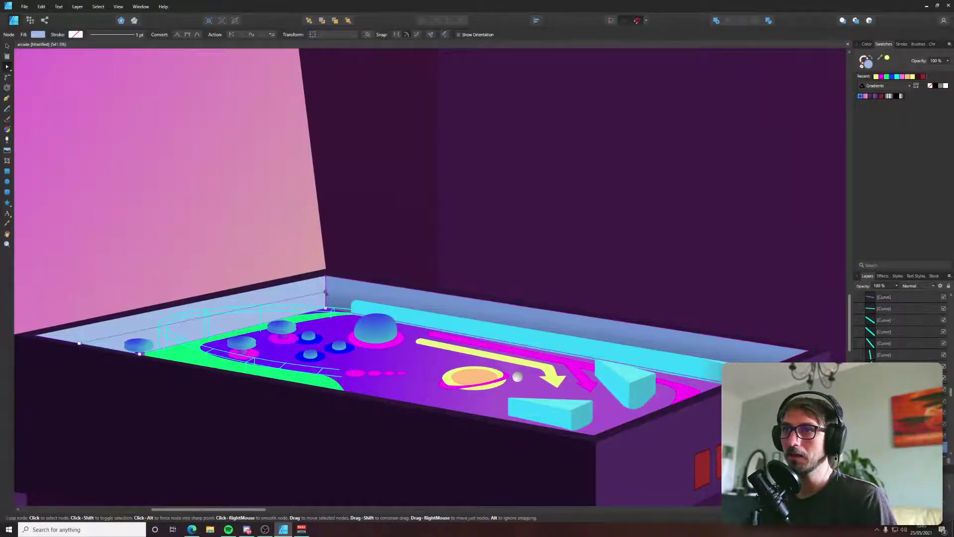
Recolour the lower strip of the pinball table's back wall to a bright light pink.
{"action": "left_click", "coordinate": [38, 35]}
{"action": "left_click_drag", "start_coordinate": [44, 81], "coordinate": [75, 73]}
{"action": "left_click", "coordinate": [39, 91]}
{"action": "left_click", "coordinate": [66, 73]}
{"action": "left_click", "coordinate": [61, 72]}
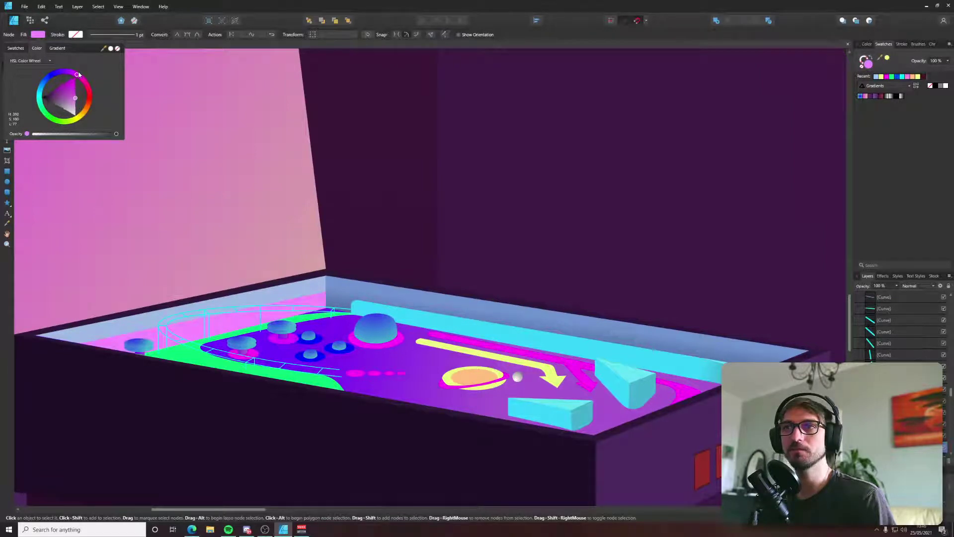
Shift the pink strip's upper left corner farther along the table's near edge towards the playfield.
{"action": "scroll", "coordinate": [153, 312], "scroll_direction": "up", "scroll_amount": 4}
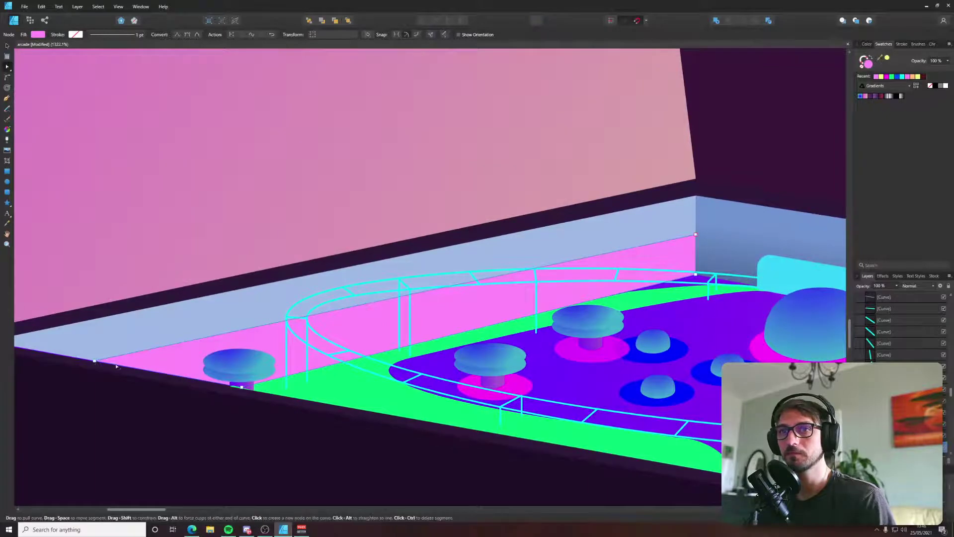
{"action": "left_click_drag", "start_coordinate": [95, 361], "coordinate": [134, 369]}
{"action": "key", "text": "ctrl+0"}
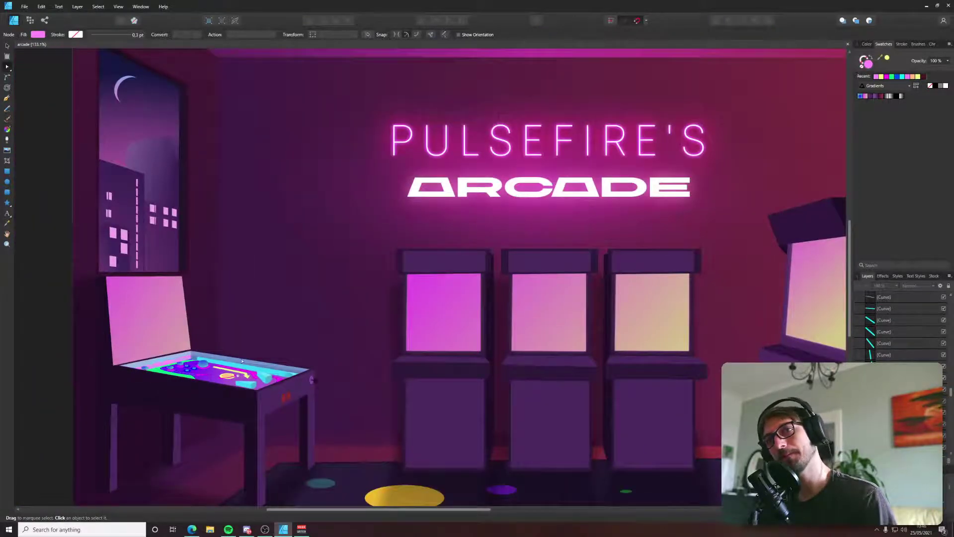
Examine the overall arcade scene, the nearest right-hand cabinet's screen and the neon sign lettering up close.
{"action": "scroll", "coordinate": [193, 366], "scroll_direction": "down", "scroll_amount": 4}
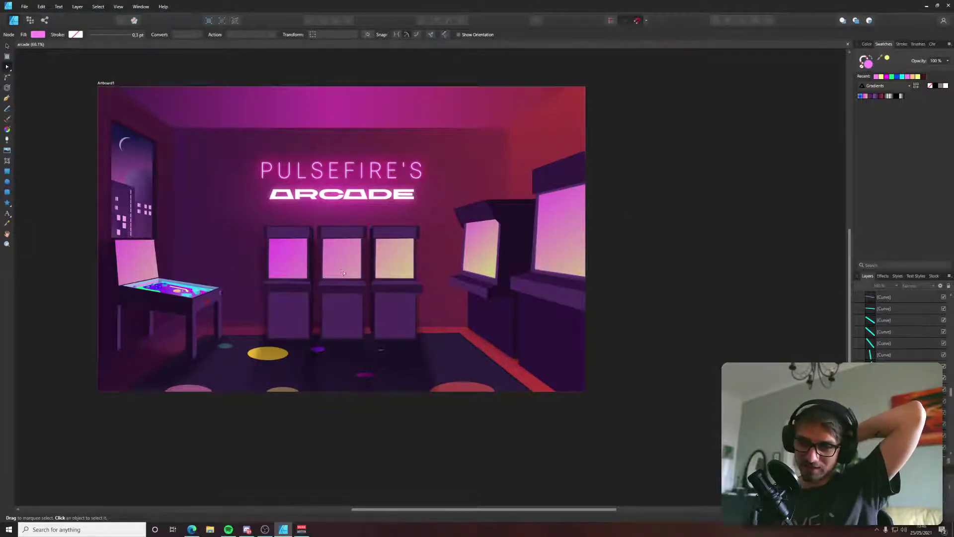
{"action": "scroll", "coordinate": [374, 322], "scroll_direction": "up", "scroll_amount": 1}
{"action": "scroll", "coordinate": [373, 322], "scroll_direction": "up", "scroll_amount": 3}
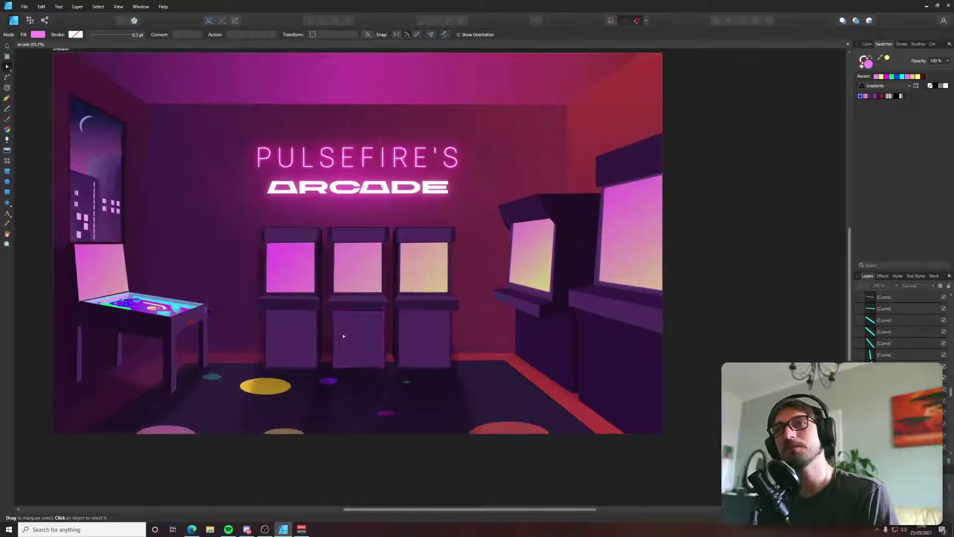
{"action": "left_click", "coordinate": [637, 283]}
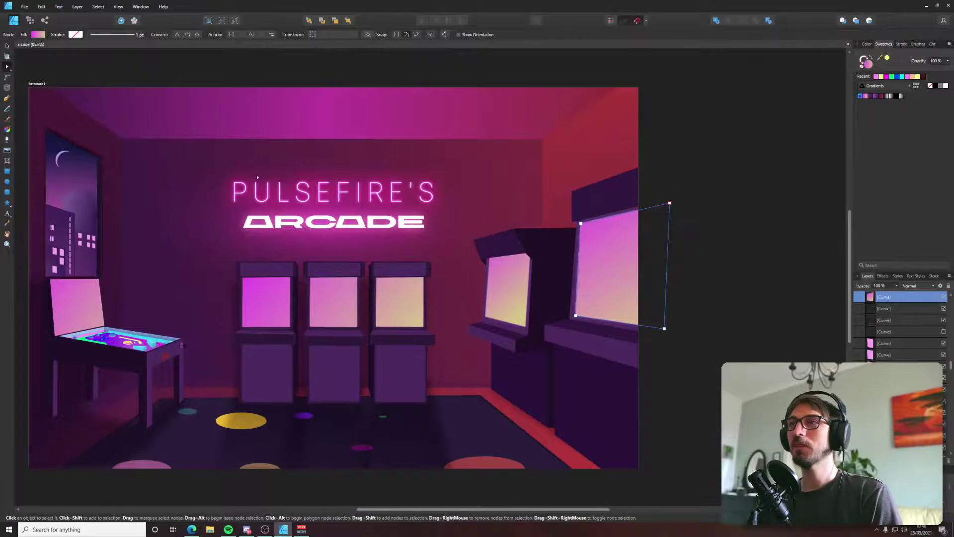
{"action": "scroll", "coordinate": [258, 177], "scroll_direction": "up", "scroll_amount": 5}
{"action": "scroll", "coordinate": [393, 232], "scroll_direction": "down", "scroll_amount": 5}
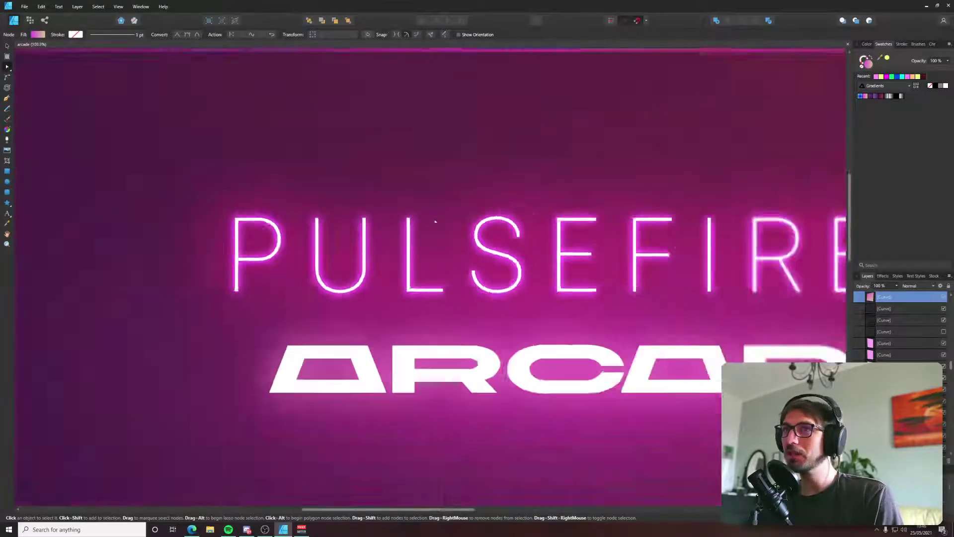
{"action": "scroll", "coordinate": [652, 235], "scroll_direction": "down", "scroll_amount": 3}
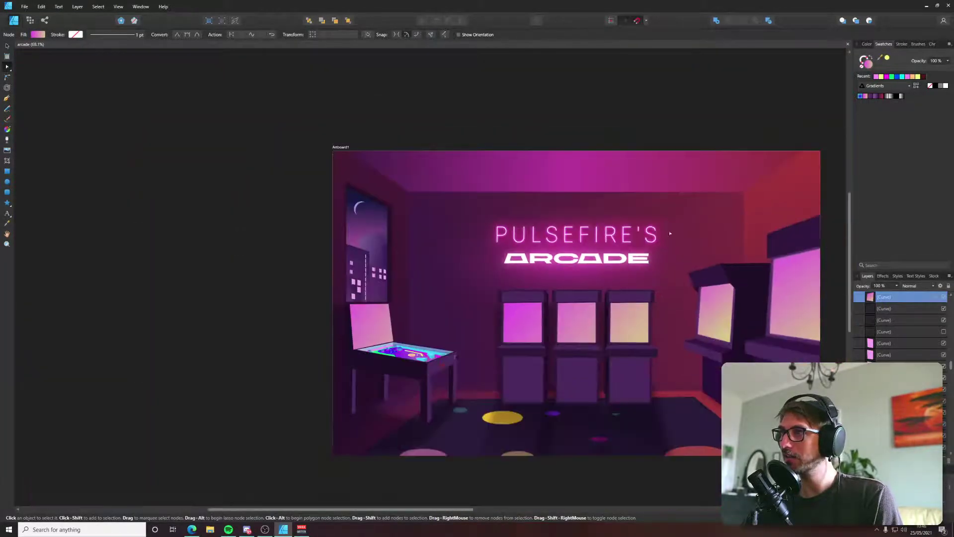
Deselect the current curve and look over the whole arcade illustration.
{"action": "left_click_drag", "start_coordinate": [650, 230], "coordinate": [517, 224]}
{"action": "scroll", "coordinate": [517, 224], "scroll_direction": "up", "scroll_amount": 1}
{"action": "scroll", "coordinate": [699, 410], "scroll_direction": "up", "scroll_amount": 1}
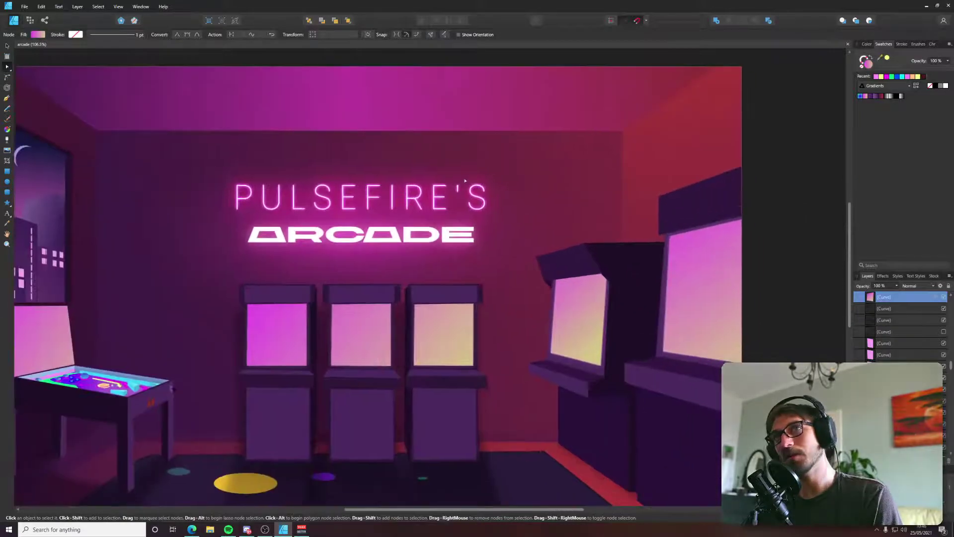
{"action": "left_click", "coordinate": [775, 157]}
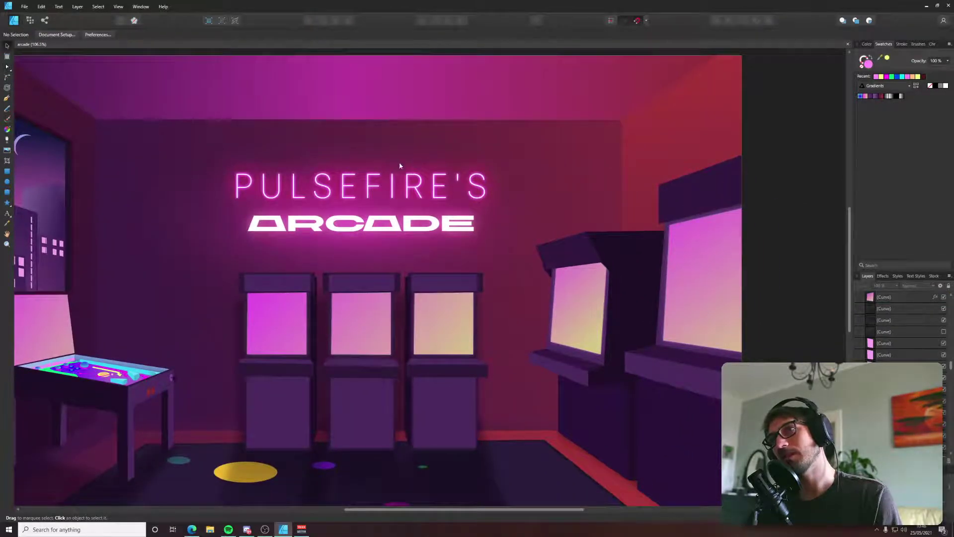
{"action": "scroll", "coordinate": [400, 166], "scroll_direction": "down", "scroll_amount": 1}
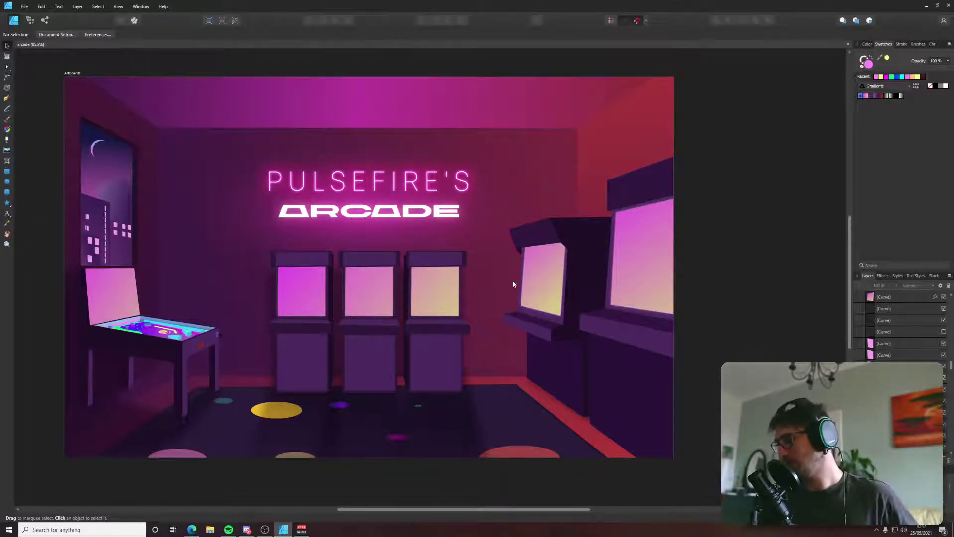
{"action": "scroll", "coordinate": [451, 315], "scroll_direction": "up", "scroll_amount": 5}
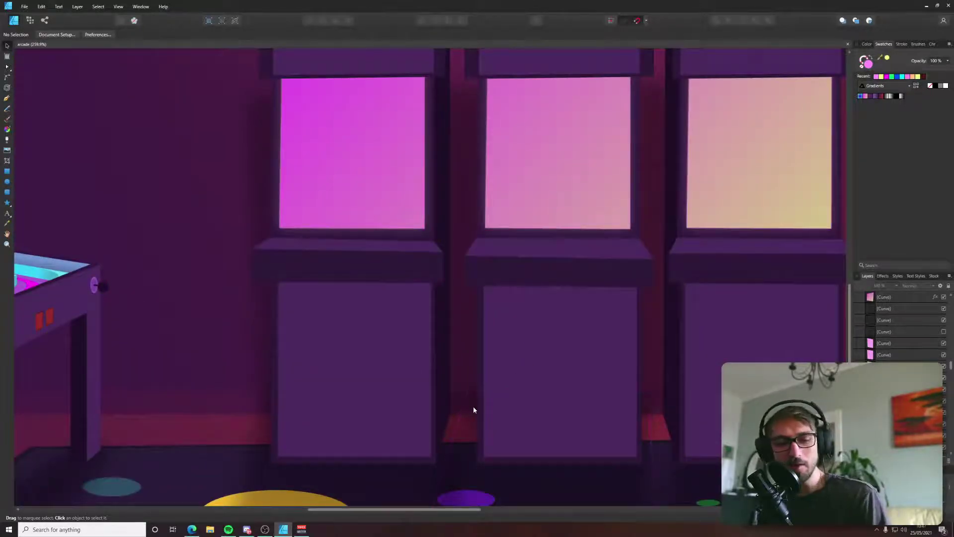
{"action": "scroll", "coordinate": [498, 457], "scroll_direction": "down", "scroll_amount": 6}
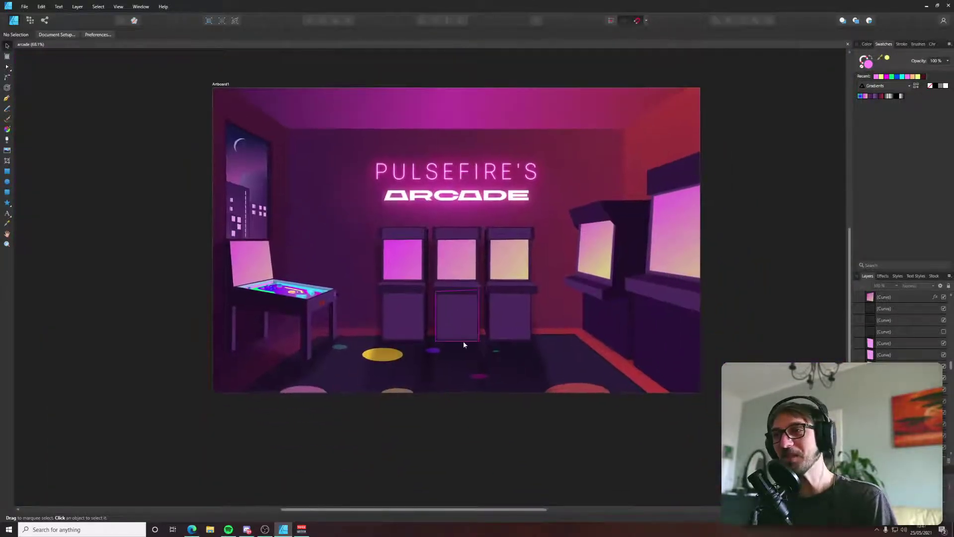
Switch to the web browser and run an image search for "arcade carpet".
{"action": "left_click", "coordinate": [190, 529]}
{"action": "left_click", "coordinate": [349, 93]}
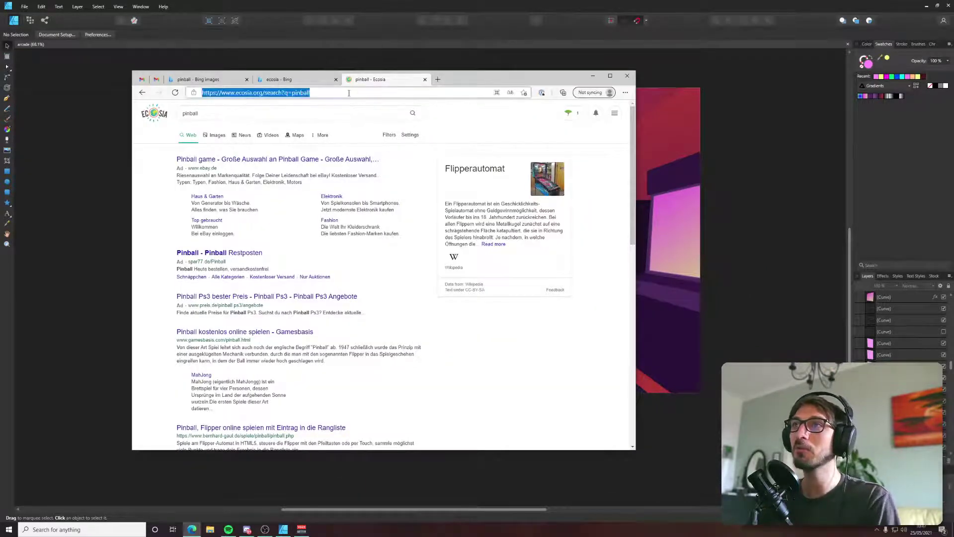
{"action": "type", "text": "arcade"}
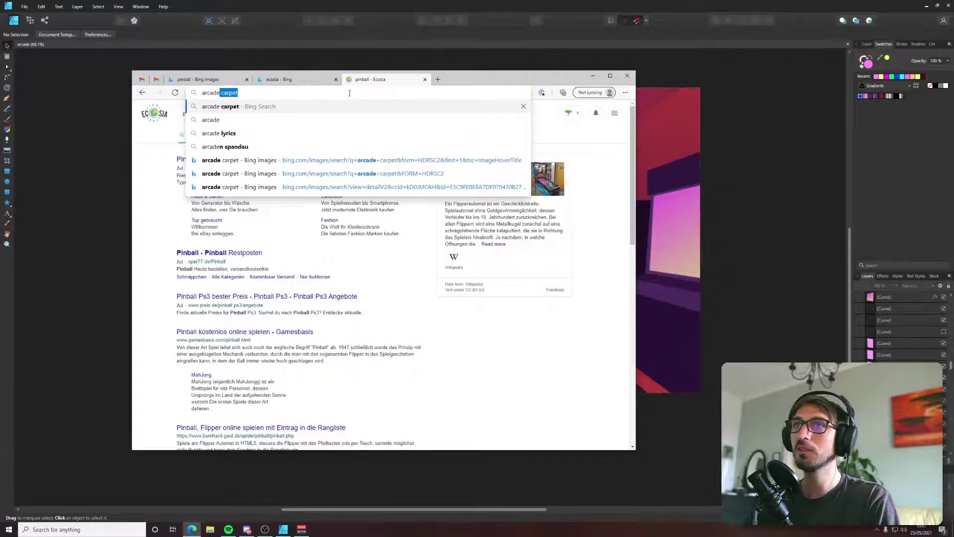
{"action": "key", "text": "Return"}
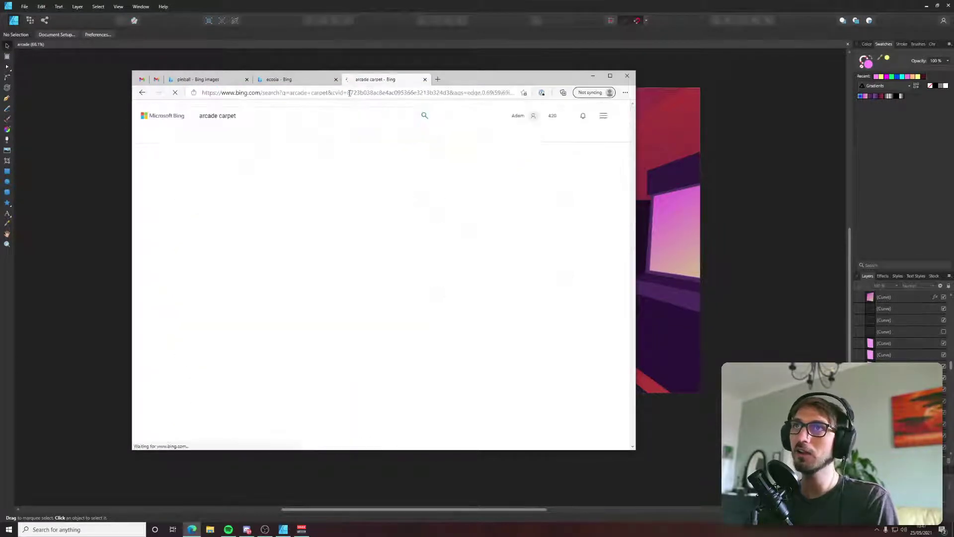
{"action": "left_click", "coordinate": [264, 136]}
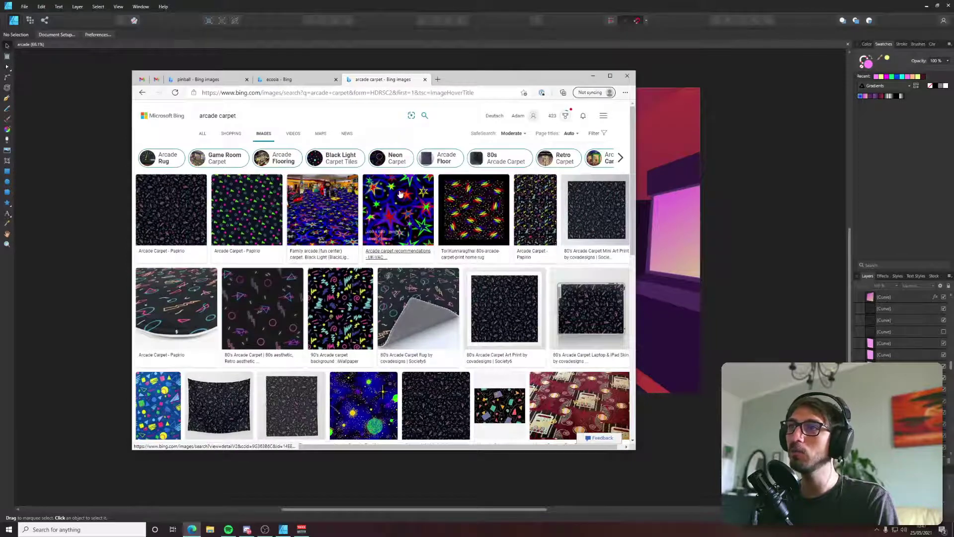
View the family arcade star carpet photo and the old arcade carpet image as references.
{"action": "left_click", "coordinate": [354, 205]}
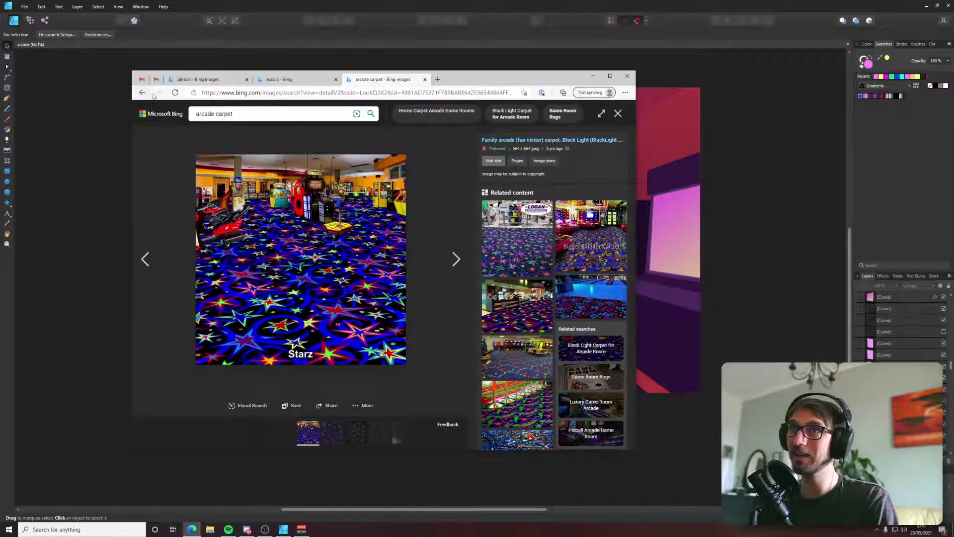
{"action": "left_click", "coordinate": [618, 114]}
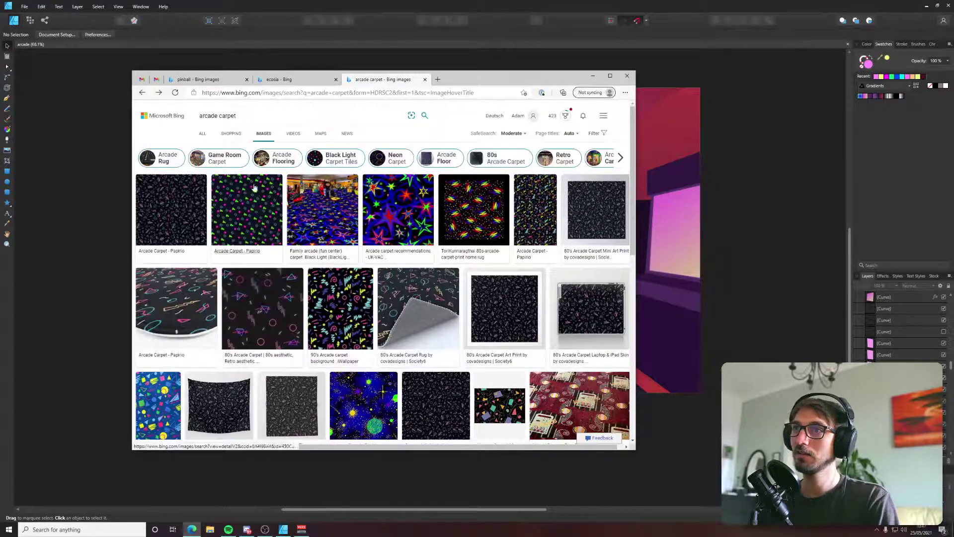
{"action": "scroll", "coordinate": [499, 225], "scroll_direction": "down", "scroll_amount": 2}
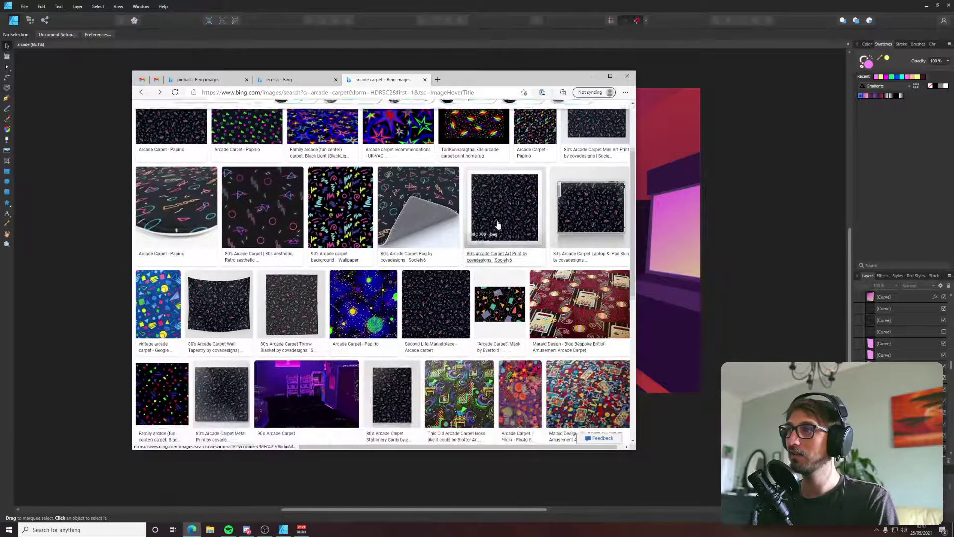
{"action": "scroll", "coordinate": [499, 225], "scroll_direction": "down", "scroll_amount": 3}
{"action": "left_click", "coordinate": [467, 236]}
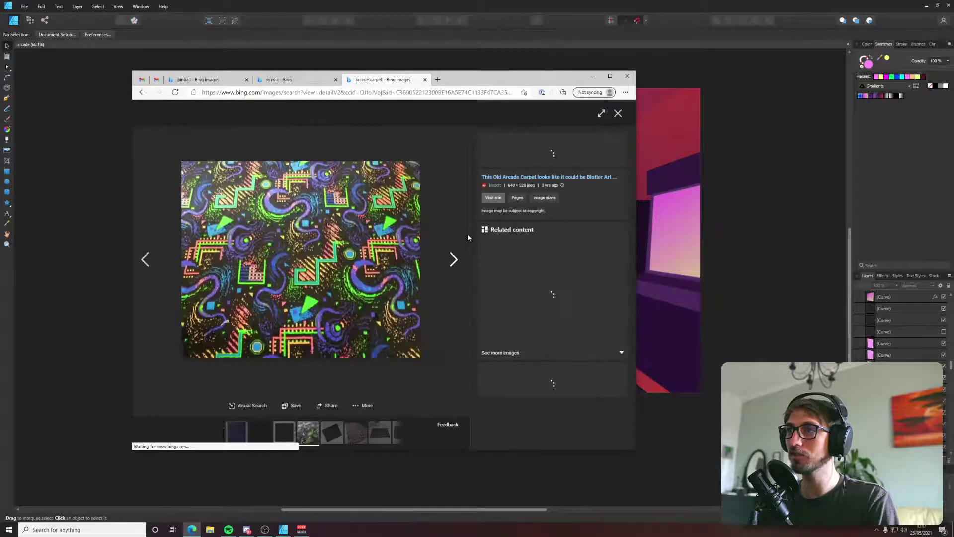
{"action": "left_click", "coordinate": [618, 114]}
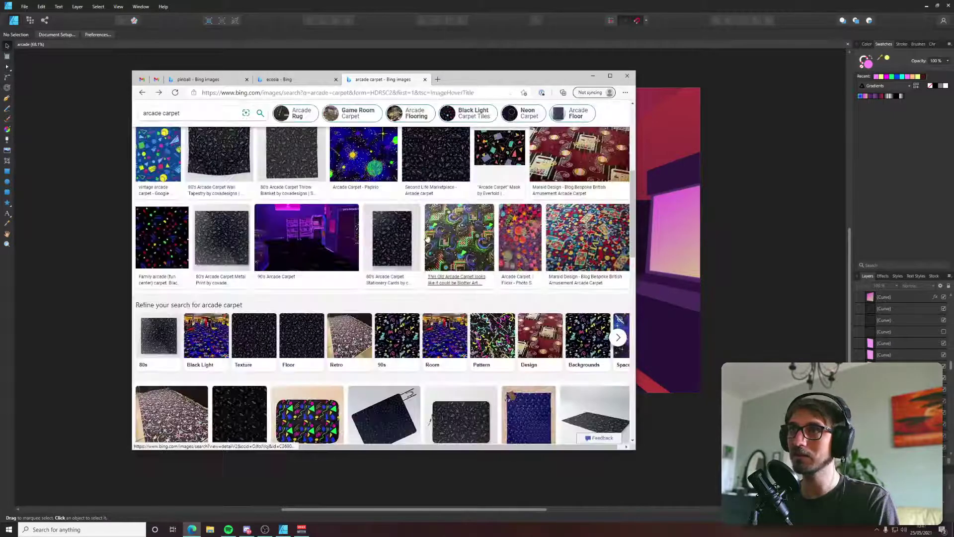
Refine the search to carpet patterns, view the nostalgic confetti-style pattern, and return to the arcade carpet results.
{"action": "left_click", "coordinate": [491, 335]}
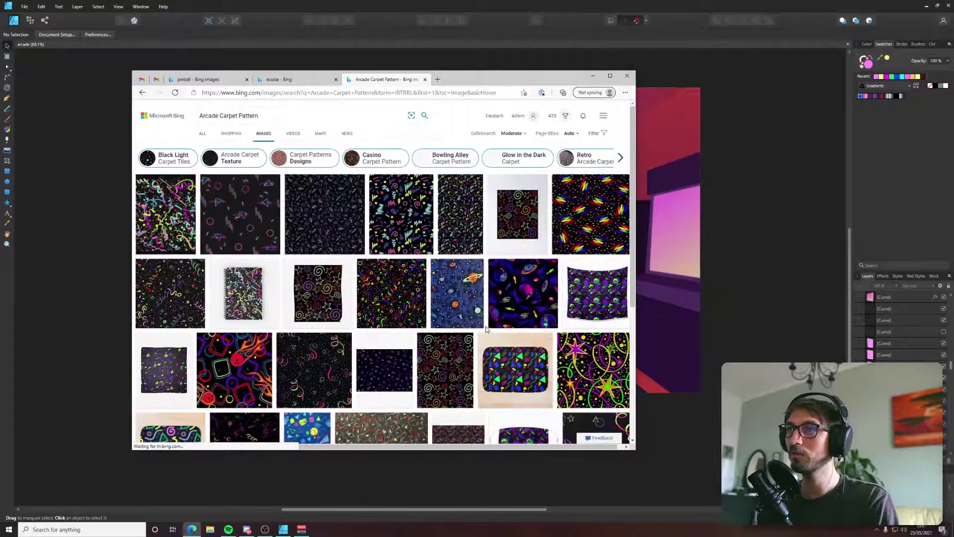
{"action": "left_click", "coordinate": [175, 205]}
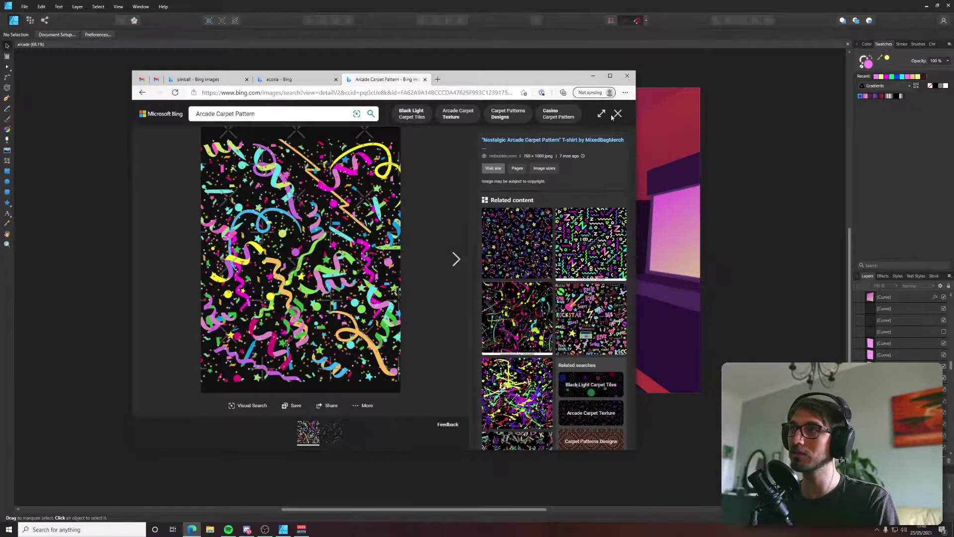
{"action": "left_click", "coordinate": [618, 113]}
{"action": "left_click", "coordinate": [142, 92]}
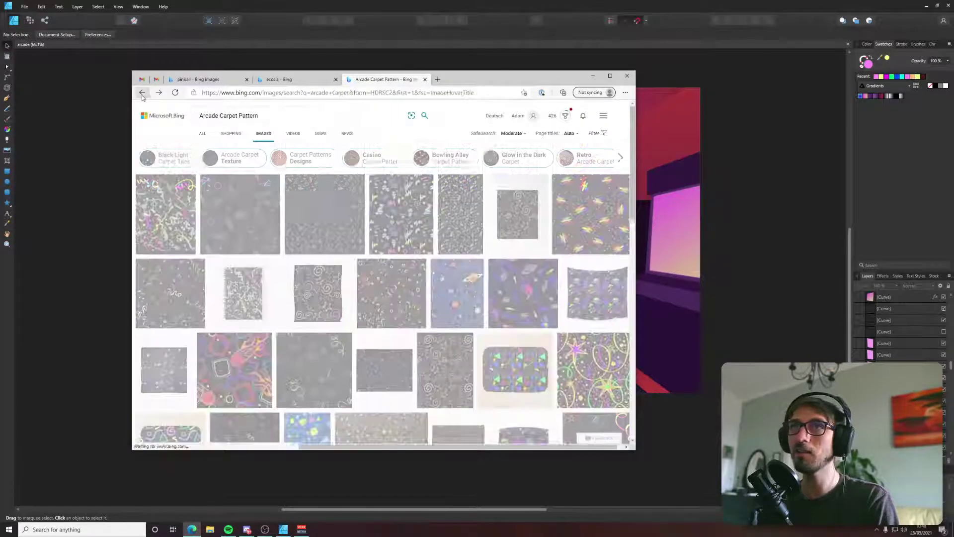
Browse more arcade carpet results, view the family arcade carpet photo again, and switch back to Affinity Designer.
{"action": "scroll", "coordinate": [343, 265], "scroll_direction": "down", "scroll_amount": 3}
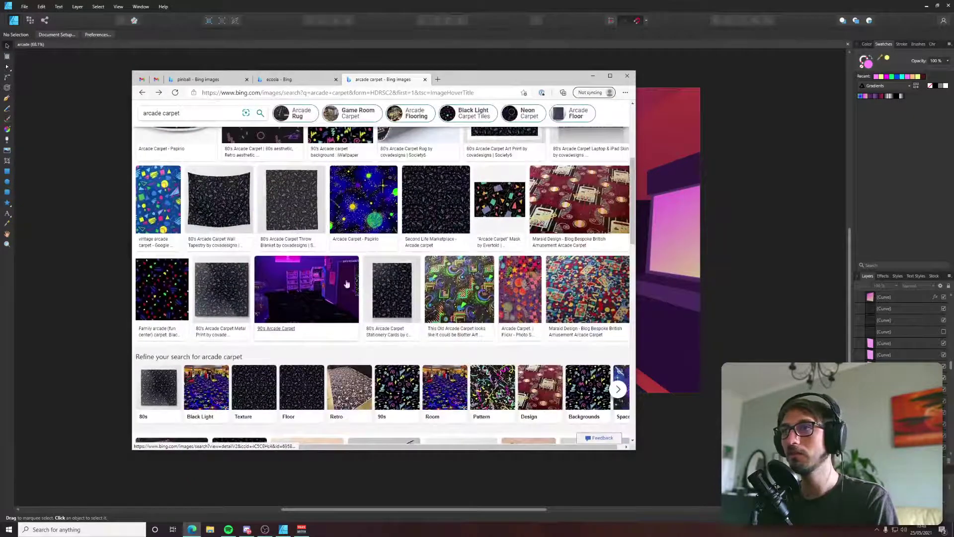
{"action": "scroll", "coordinate": [546, 288], "scroll_direction": "down", "scroll_amount": 2}
{"action": "scroll", "coordinate": [545, 288], "scroll_direction": "down", "scroll_amount": 1}
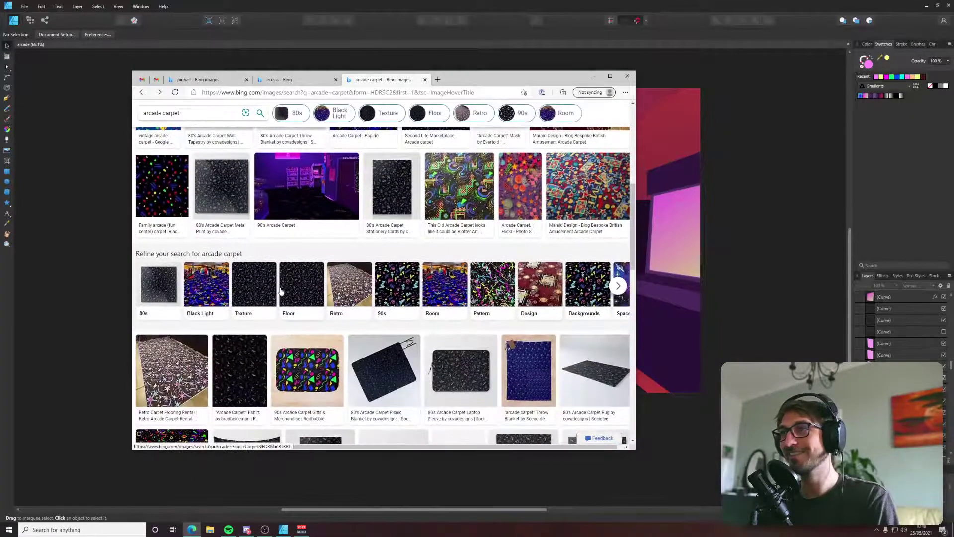
{"action": "scroll", "coordinate": [348, 289], "scroll_direction": "down", "scroll_amount": 5}
{"action": "scroll", "coordinate": [308, 289], "scroll_direction": "up", "scroll_amount": 10}
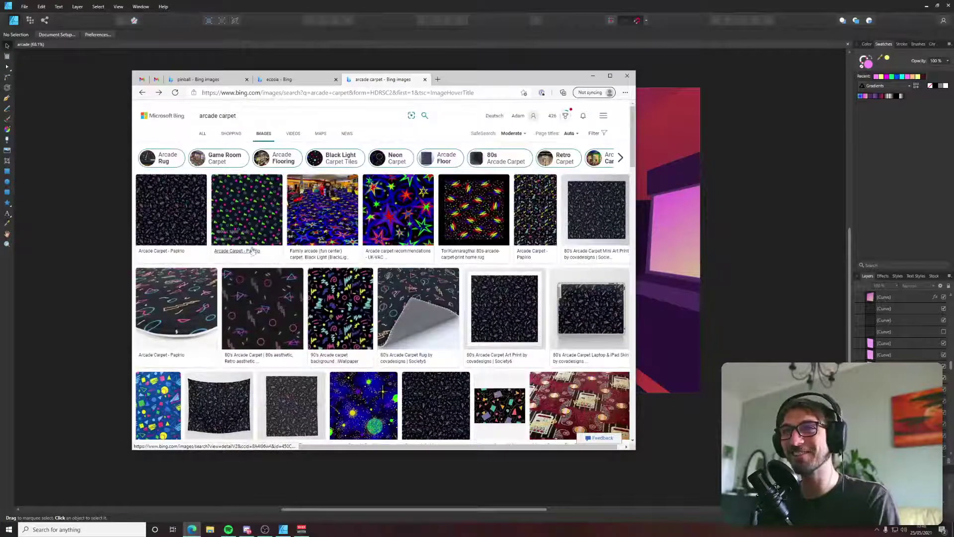
{"action": "left_click", "coordinate": [332, 210]}
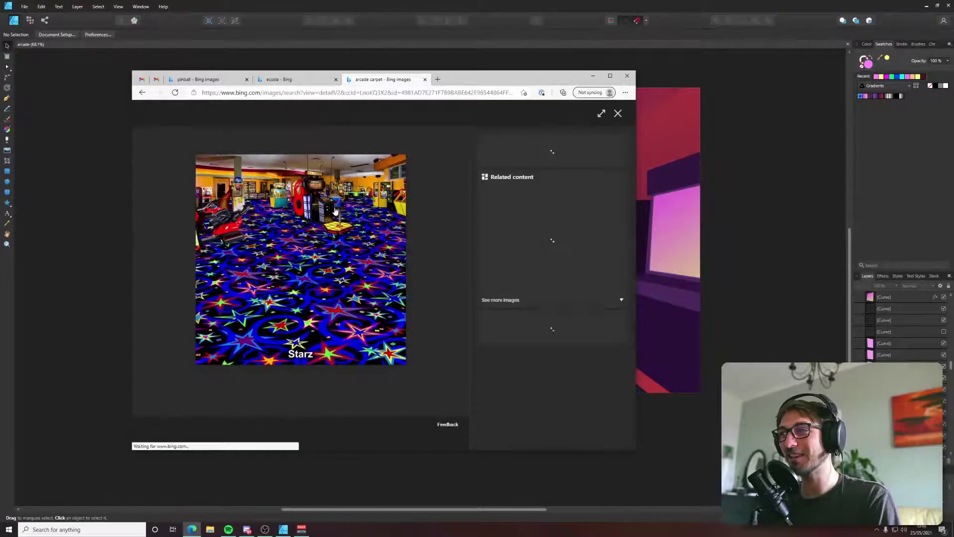
{"action": "left_click", "coordinate": [618, 114]}
{"action": "left_click", "coordinate": [576, 3]}
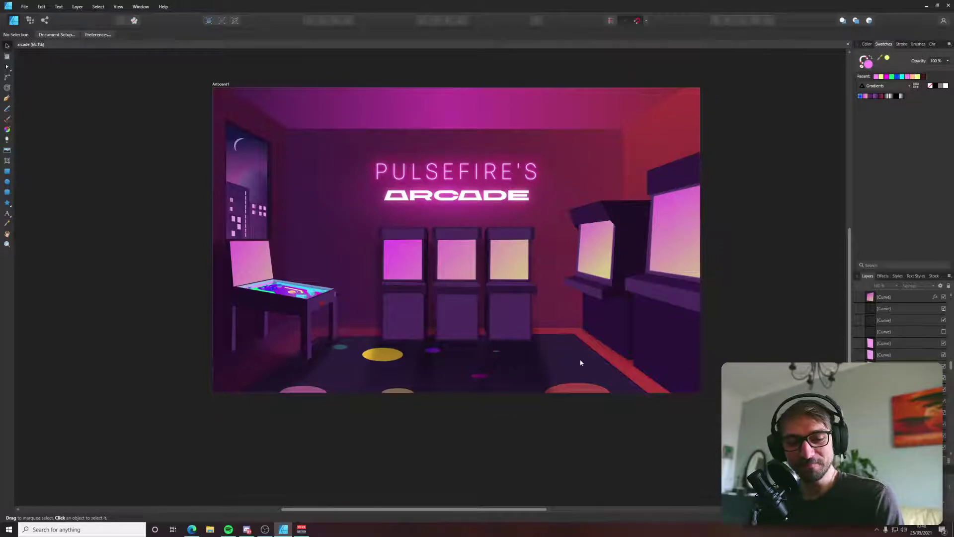
Select the top and front faces of the third back-wall cabinet's control ledge and show the perspective Guides group.
{"action": "scroll", "coordinate": [559, 357], "scroll_direction": "right", "scroll_amount": 2}
{"action": "scroll", "coordinate": [542, 357], "scroll_direction": "up", "scroll_amount": 4}
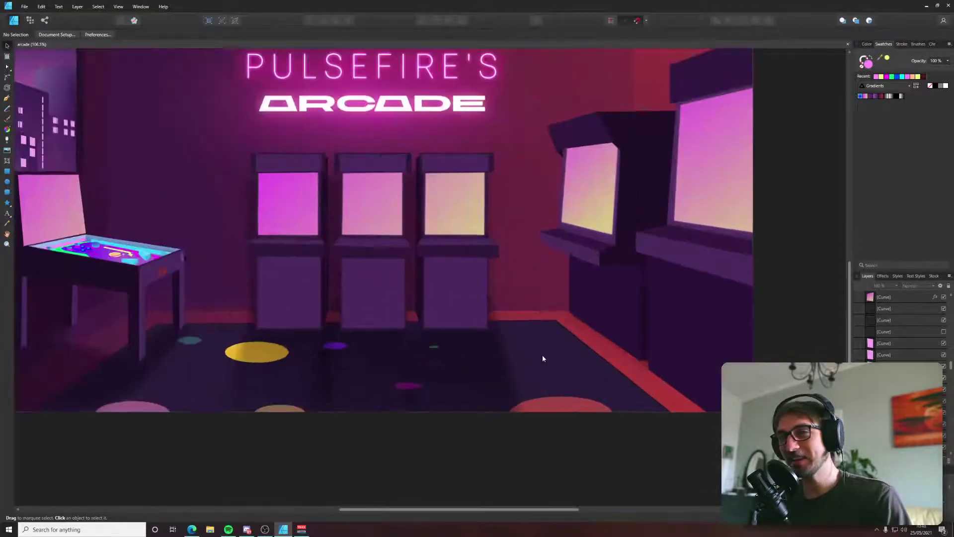
{"action": "scroll", "coordinate": [569, 398], "scroll_direction": "up", "scroll_amount": 1}
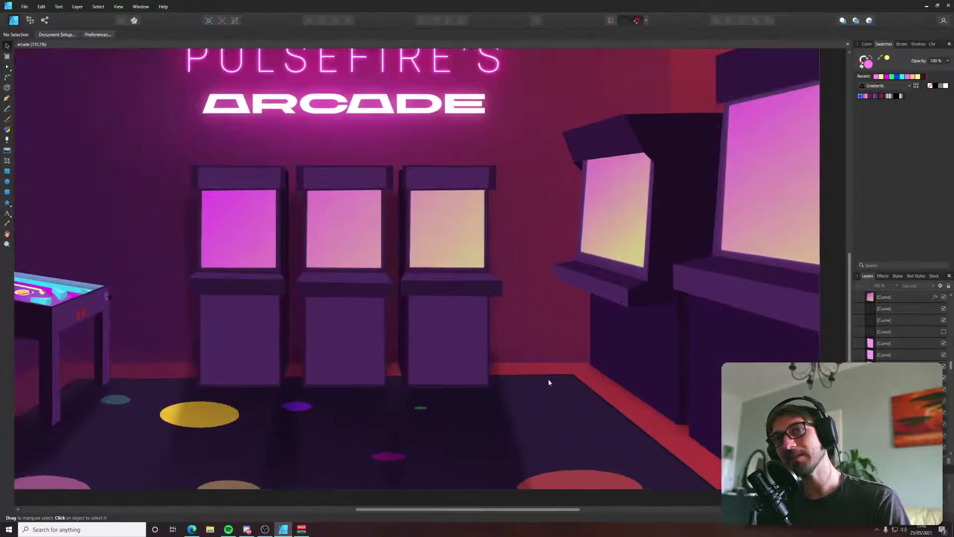
{"action": "scroll", "coordinate": [430, 333], "scroll_direction": "down", "scroll_amount": 3}
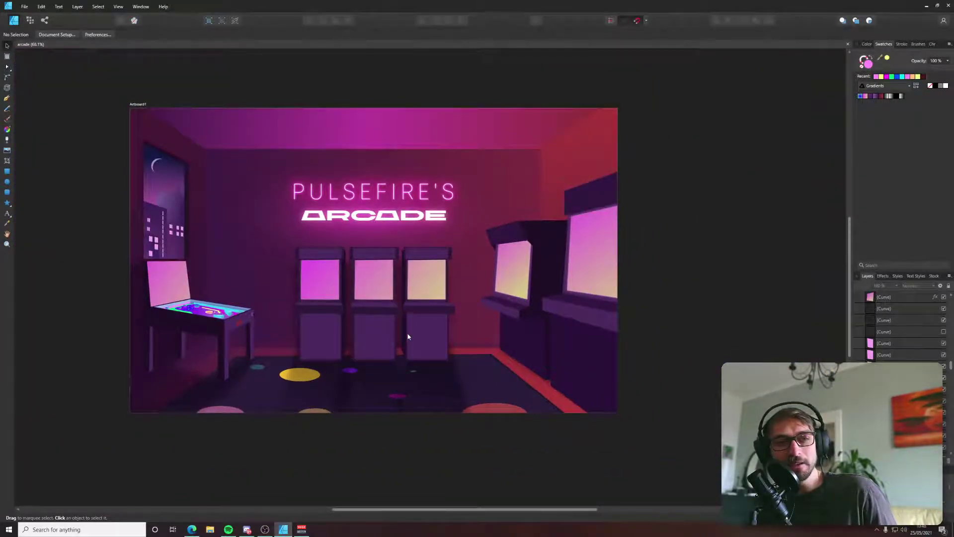
{"action": "scroll", "coordinate": [403, 317], "scroll_direction": "up", "scroll_amount": 7}
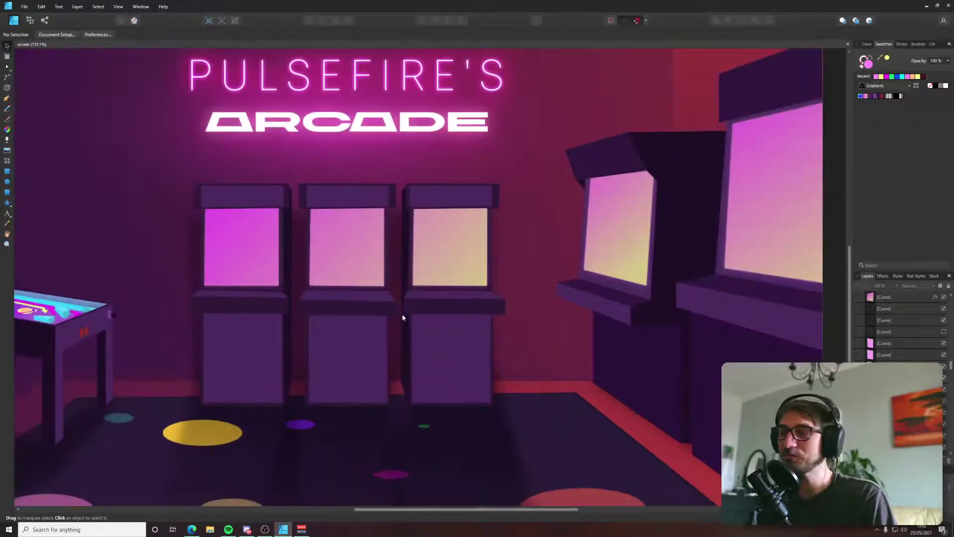
{"action": "scroll", "coordinate": [403, 317], "scroll_direction": "down", "scroll_amount": 2}
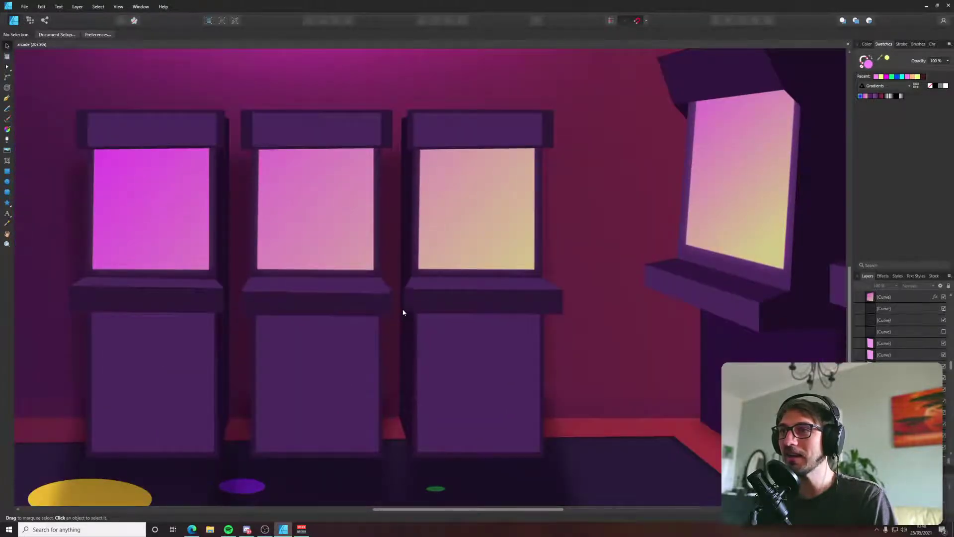
{"action": "scroll", "coordinate": [406, 298], "scroll_direction": "up", "scroll_amount": 3}
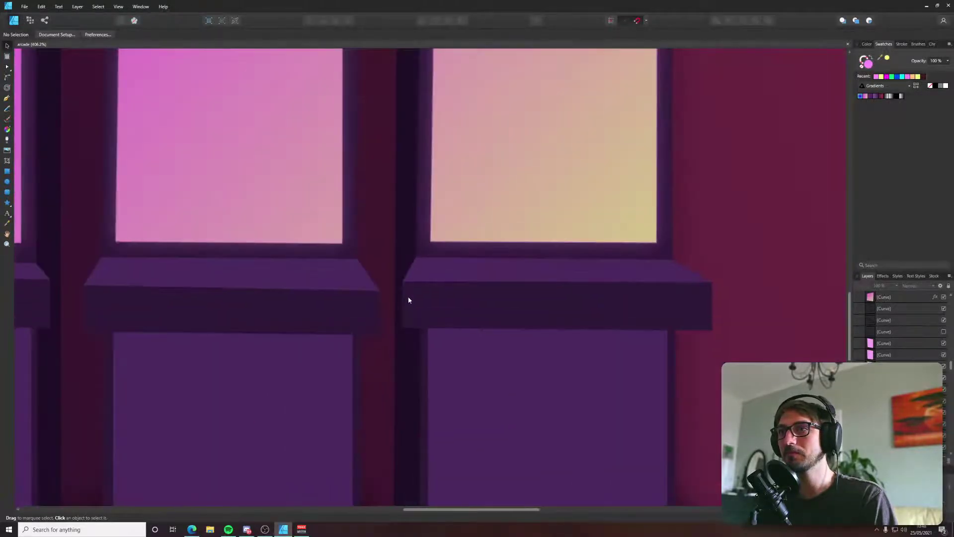
{"action": "left_click", "coordinate": [408, 297]}
{"action": "left_click", "coordinate": [437, 277], "text": "shift"}
{"action": "left_click_drag", "start_coordinate": [950, 403], "coordinate": [951, 303]}
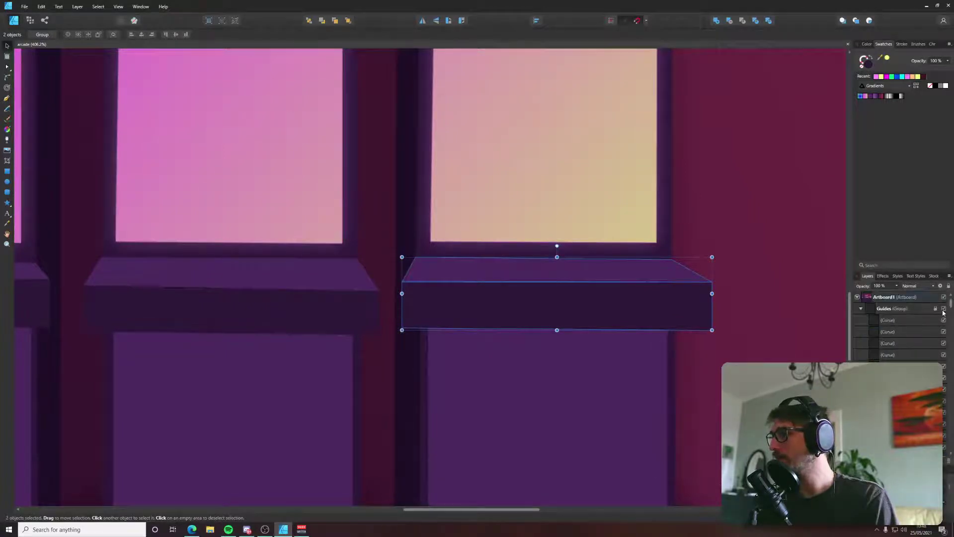
{"action": "left_click", "coordinate": [944, 308]}
Move the ledge's left front corner nodes inward to align with the left edge of the cabinet's lower body.
{"action": "key", "text": "a"}
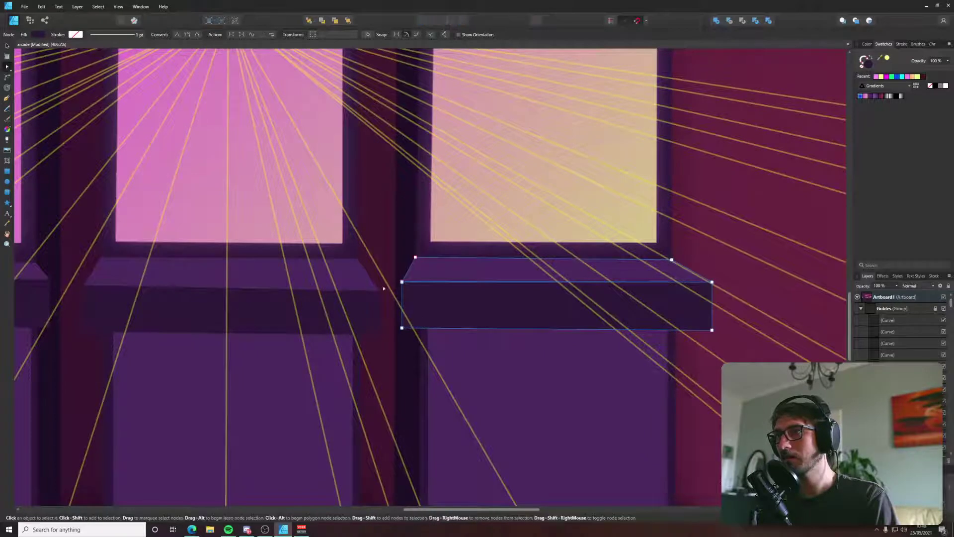
{"action": "left_click_drag", "start_coordinate": [384, 288], "coordinate": [428, 323]}
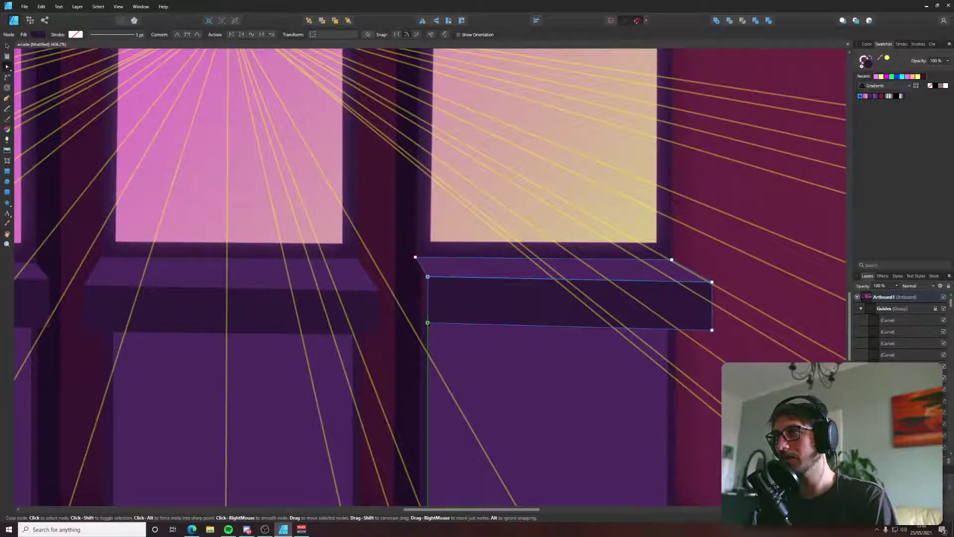
{"action": "left_click_drag", "start_coordinate": [428, 322], "coordinate": [428, 322]}
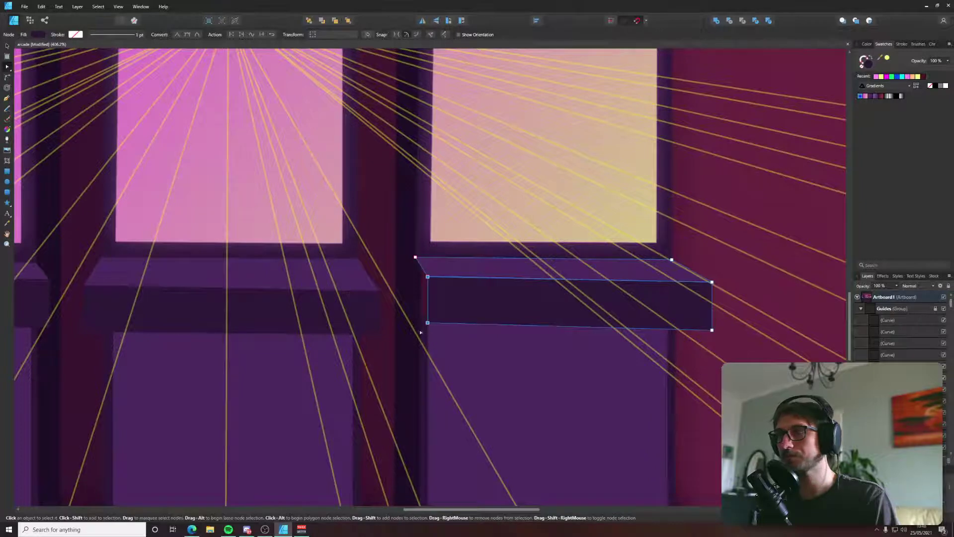
Select the third back-wall cabinet's dark side panel and add nodes to its right edge at the control ledge and just below it.
{"action": "left_click", "coordinate": [418, 306]}
{"action": "key", "text": "v"}
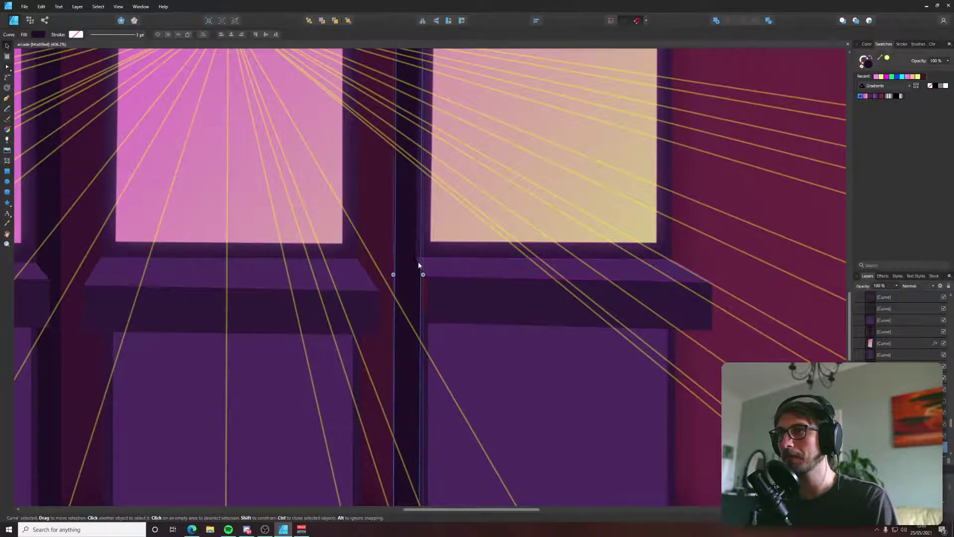
{"action": "scroll", "coordinate": [418, 263], "scroll_direction": "up", "scroll_amount": 4}
{"action": "key", "text": "a"}
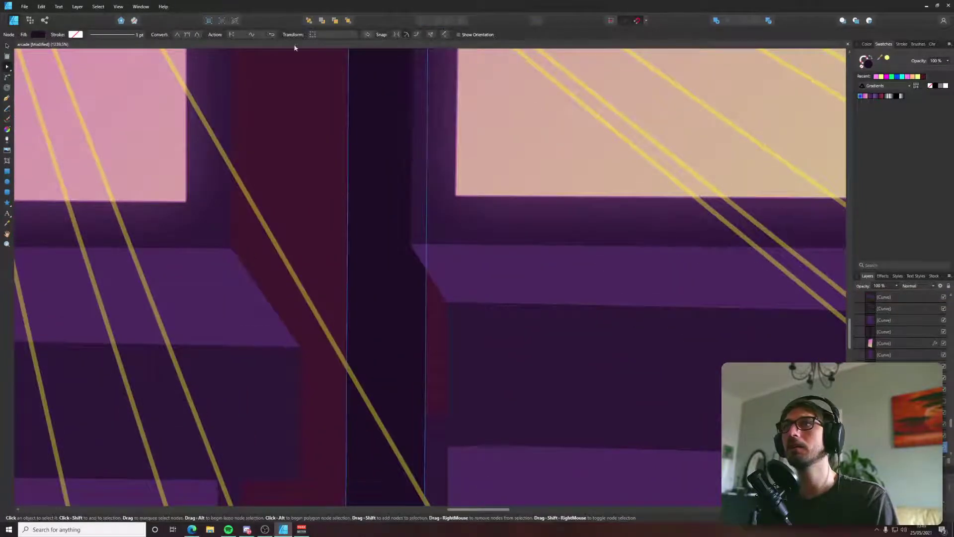
{"action": "key", "text": "v"}
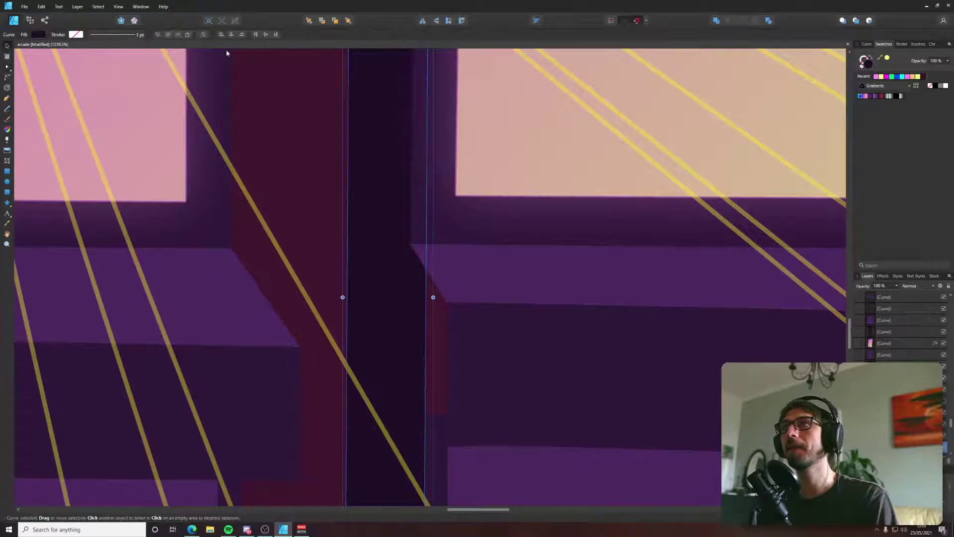
{"action": "key", "text": "a"}
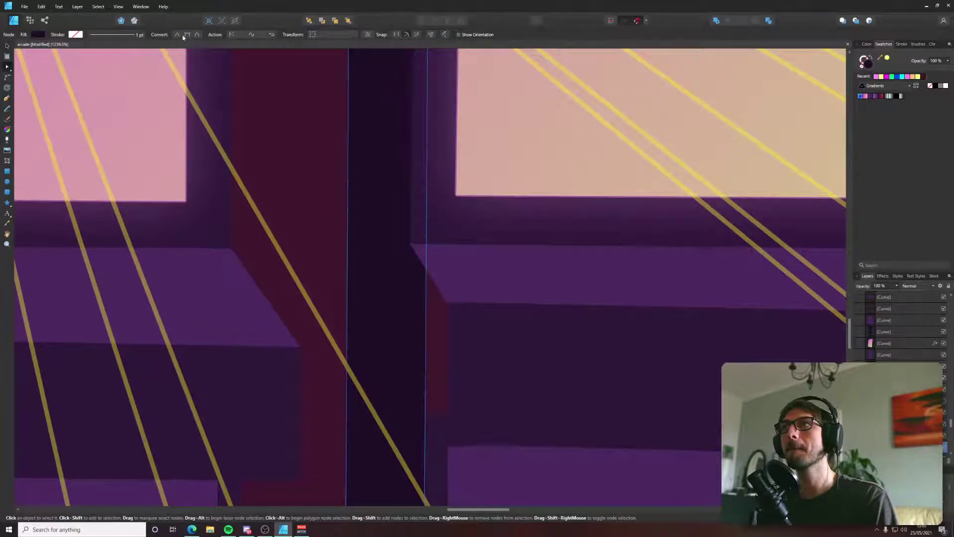
{"action": "left_click", "coordinate": [426, 269]}
{"action": "scroll", "coordinate": [433, 348], "scroll_direction": "down", "scroll_amount": 3}
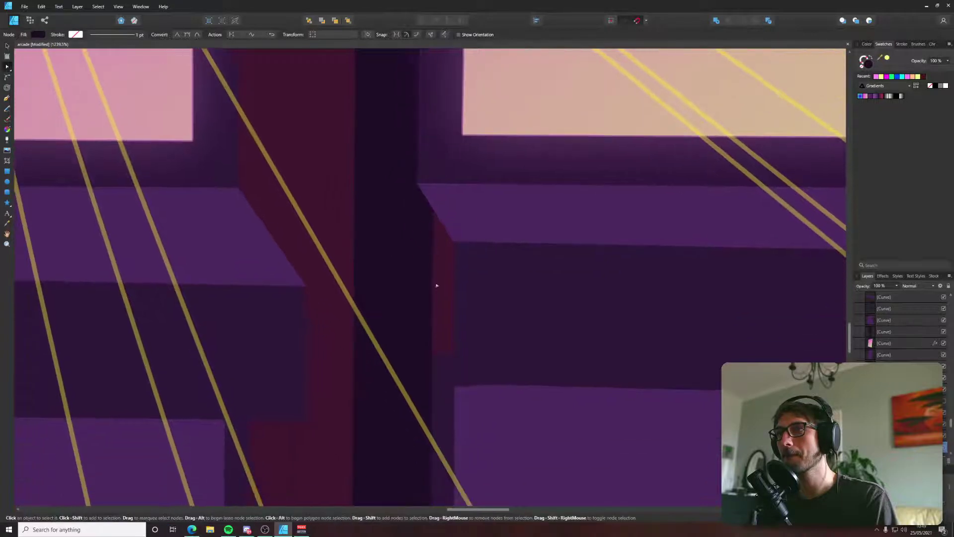
{"action": "left_click", "coordinate": [432, 382]}
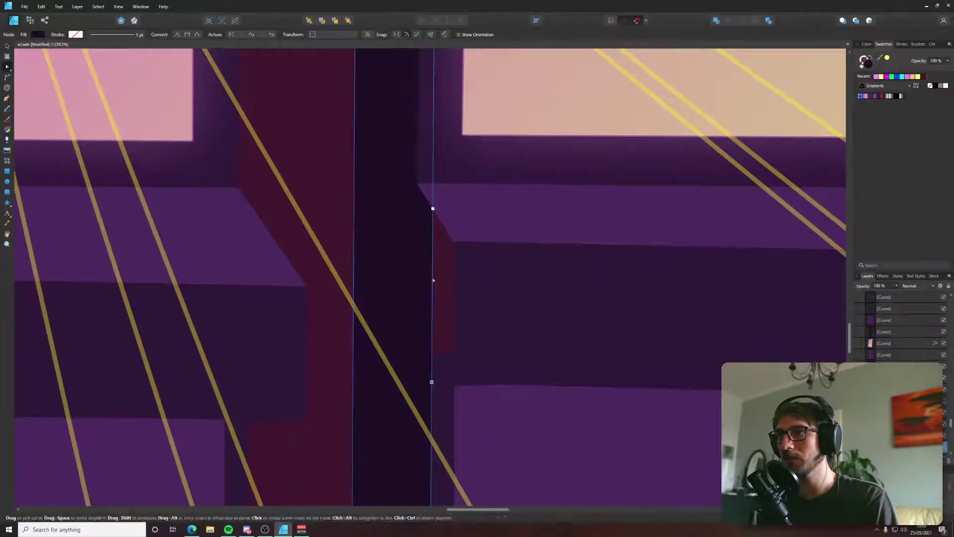
Add a node between them and fit it to the ledge's upper front corner, pulling the lower node to the ledge's bottom corner.
{"action": "left_click", "coordinate": [433, 248]}
{"action": "left_click_drag", "start_coordinate": [433, 248], "coordinate": [454, 248]}
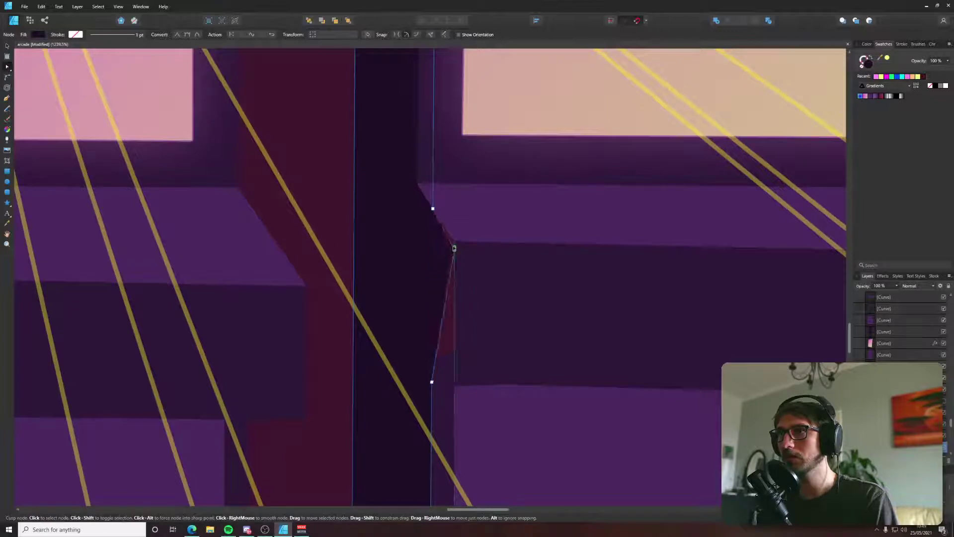
{"action": "scroll", "coordinate": [445, 194], "scroll_direction": "up", "scroll_amount": 1}
{"action": "scroll", "coordinate": [445, 194], "scroll_direction": "down", "scroll_amount": 2}
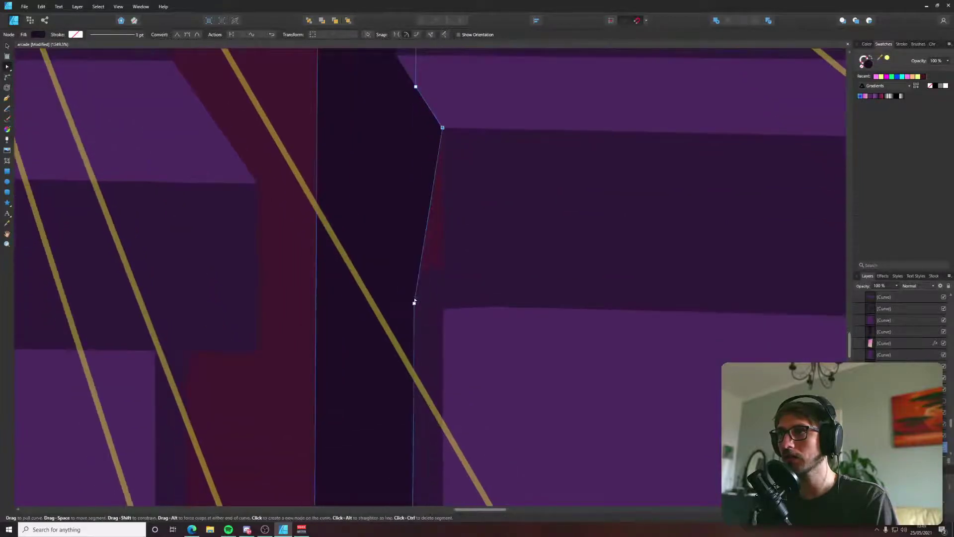
{"action": "left_click_drag", "start_coordinate": [414, 301], "coordinate": [441, 311]}
{"action": "scroll", "coordinate": [448, 318], "scroll_direction": "down", "scroll_amount": 6}
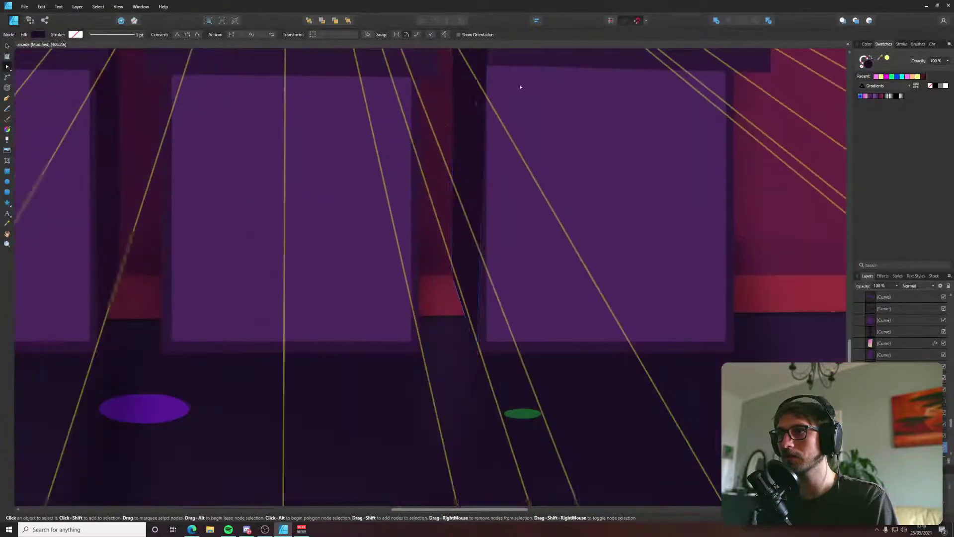
Return the side panel's lower node to its original edge, fit a new node to the ledge's bottom corner, and save the document.
{"action": "scroll", "coordinate": [511, 298], "scroll_direction": "up", "scroll_amount": 3}
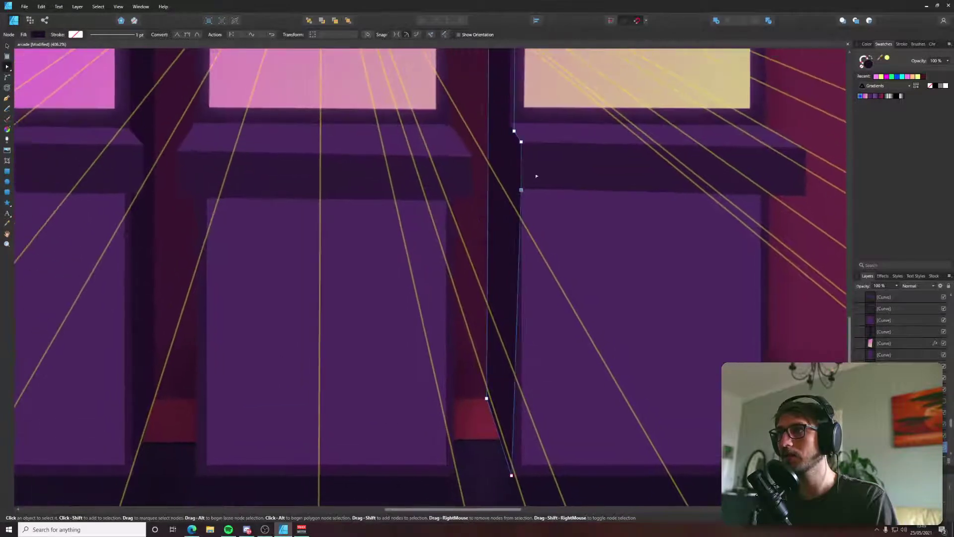
{"action": "left_click_drag", "start_coordinate": [521, 190], "coordinate": [514, 182]}
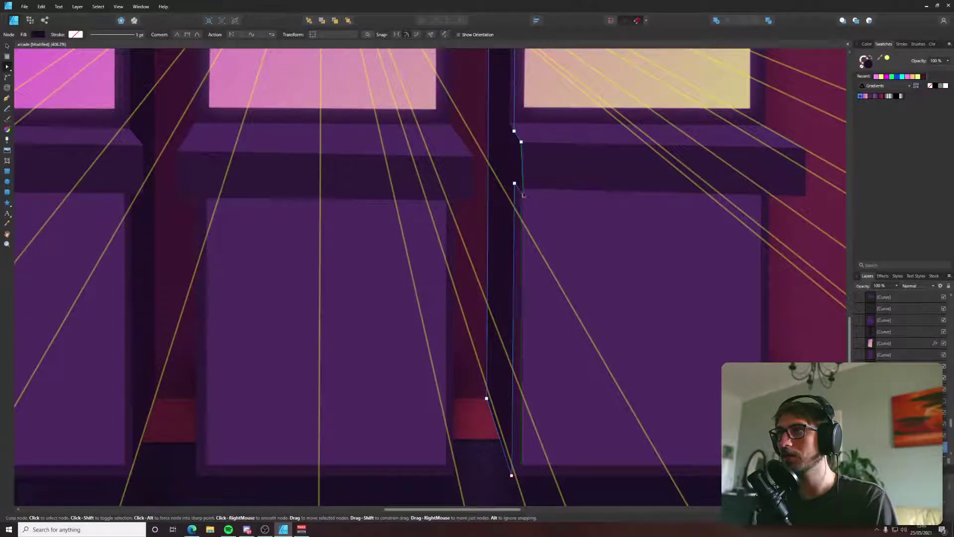
{"action": "scroll", "coordinate": [521, 190], "scroll_direction": "up", "scroll_amount": 5}
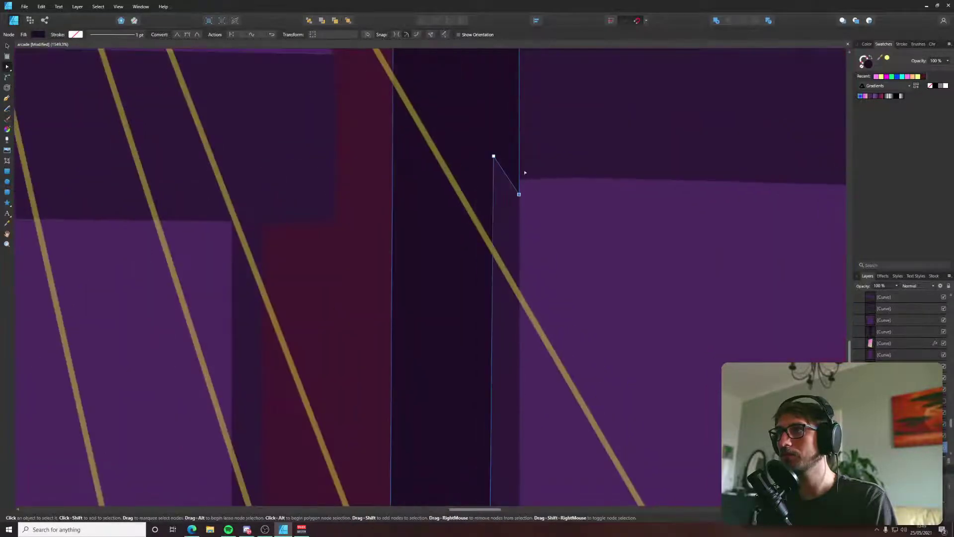
{"action": "left_click_drag", "start_coordinate": [519, 194], "coordinate": [521, 180]}
{"action": "scroll", "coordinate": [521, 180], "scroll_direction": "down", "scroll_amount": 10}
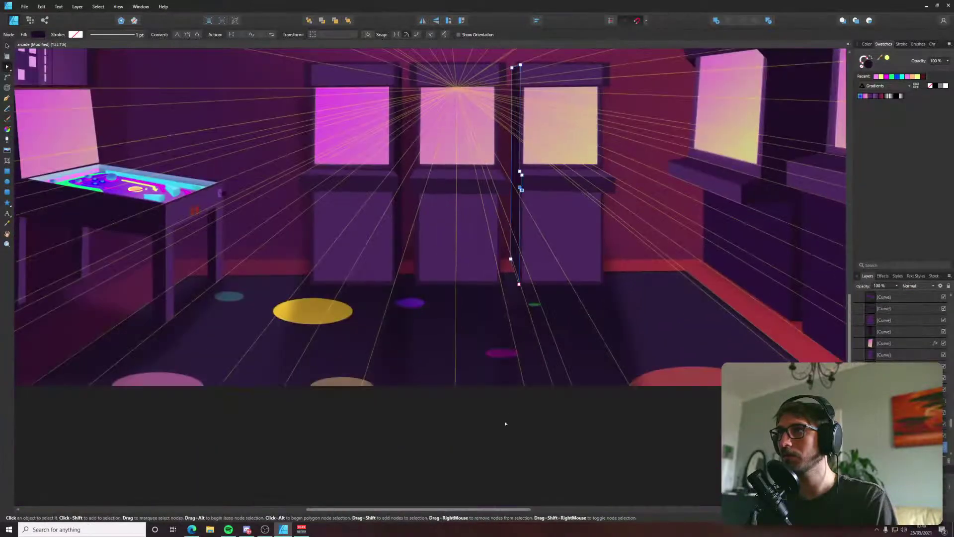
{"action": "left_click", "coordinate": [538, 410]}
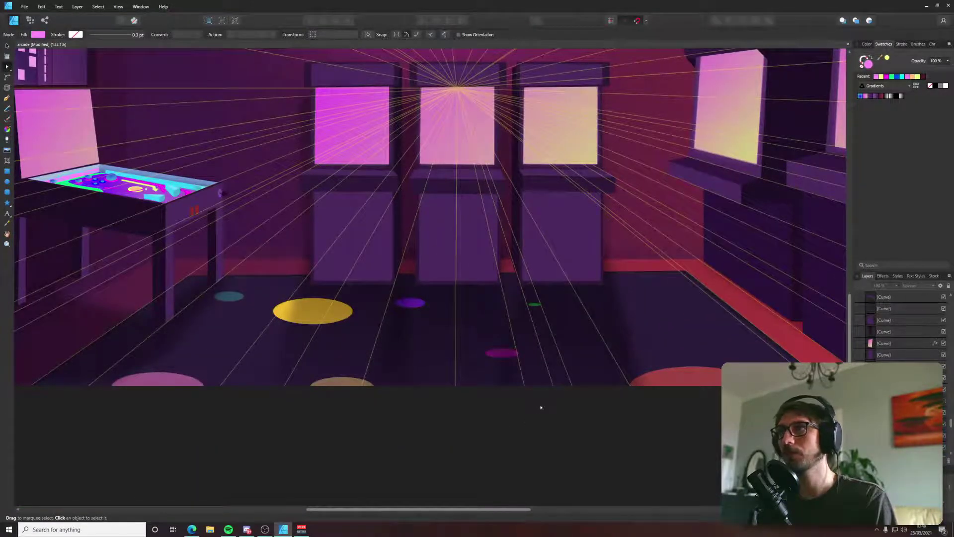
{"action": "key", "text": "ctrl+s"}
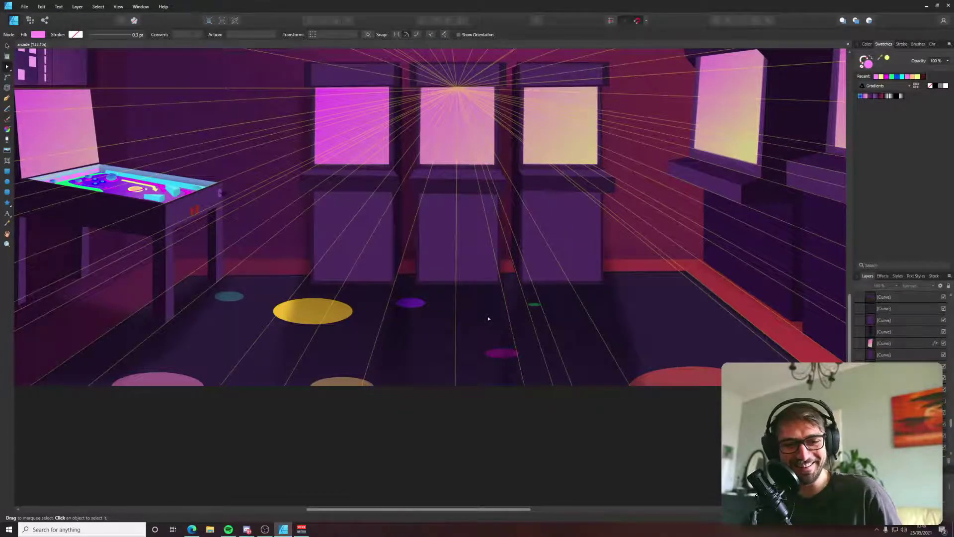
Select the top and front faces of the first back-wall cabinet's control ledge and move their right front corner nodes inward.
{"action": "scroll", "coordinate": [646, 328], "scroll_direction": "up", "scroll_amount": 1}
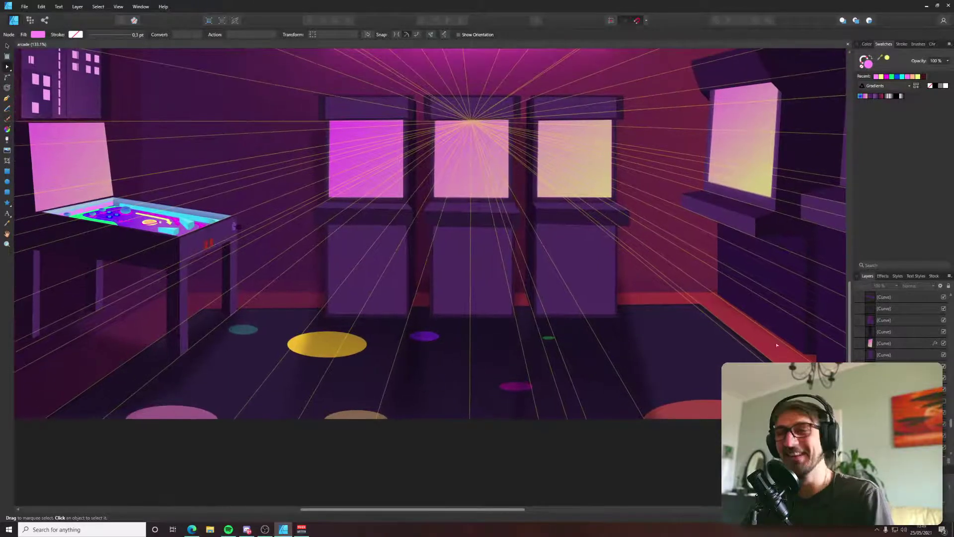
{"action": "scroll", "coordinate": [479, 142], "scroll_direction": "down", "scroll_amount": 3}
{"action": "scroll", "coordinate": [386, 295], "scroll_direction": "up", "scroll_amount": 6}
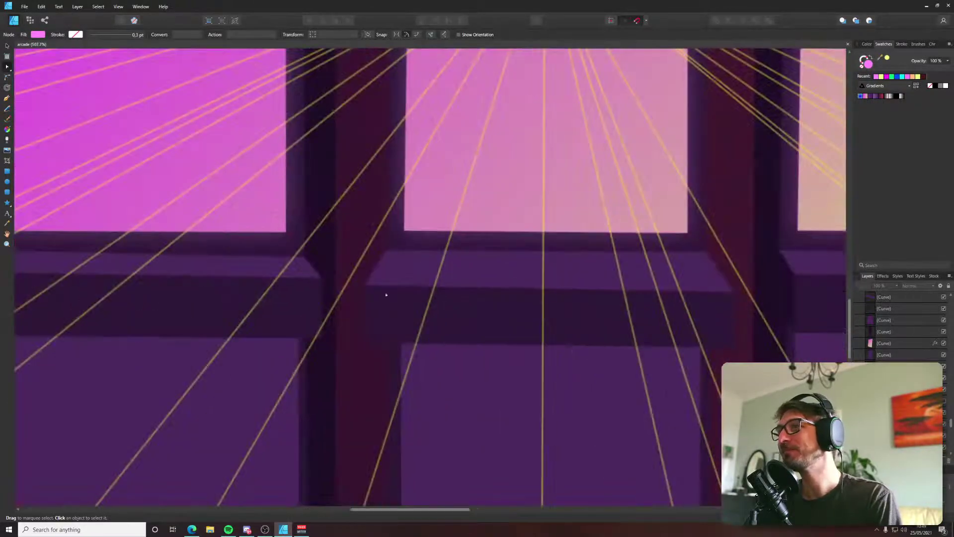
{"action": "left_click", "coordinate": [305, 296]}
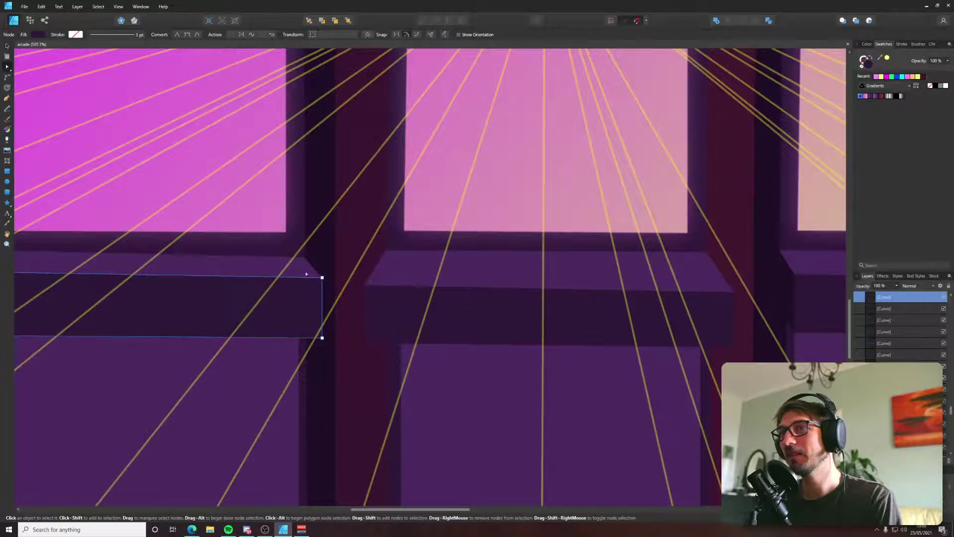
{"action": "left_click", "coordinate": [306, 274], "text": "shift"}
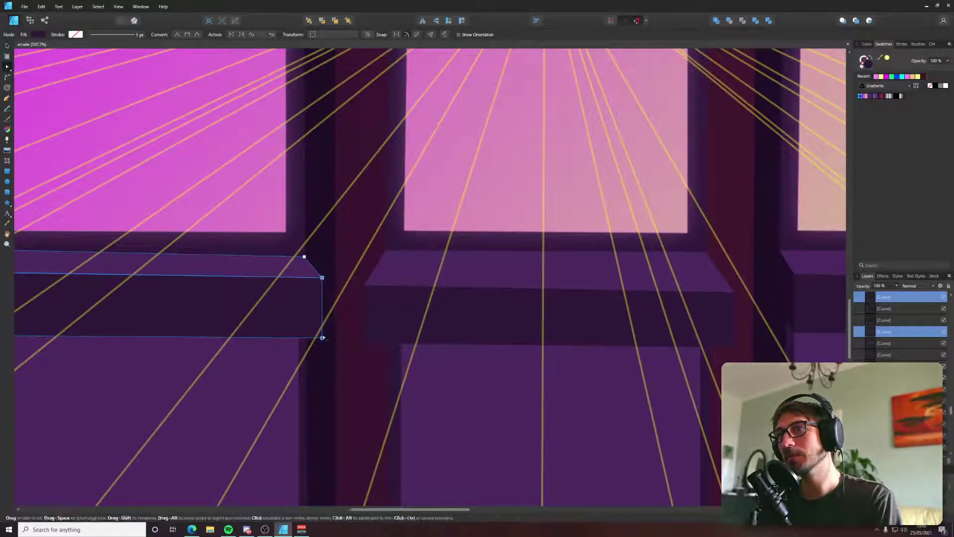
{"action": "left_click_drag", "start_coordinate": [322, 337], "coordinate": [290, 338]}
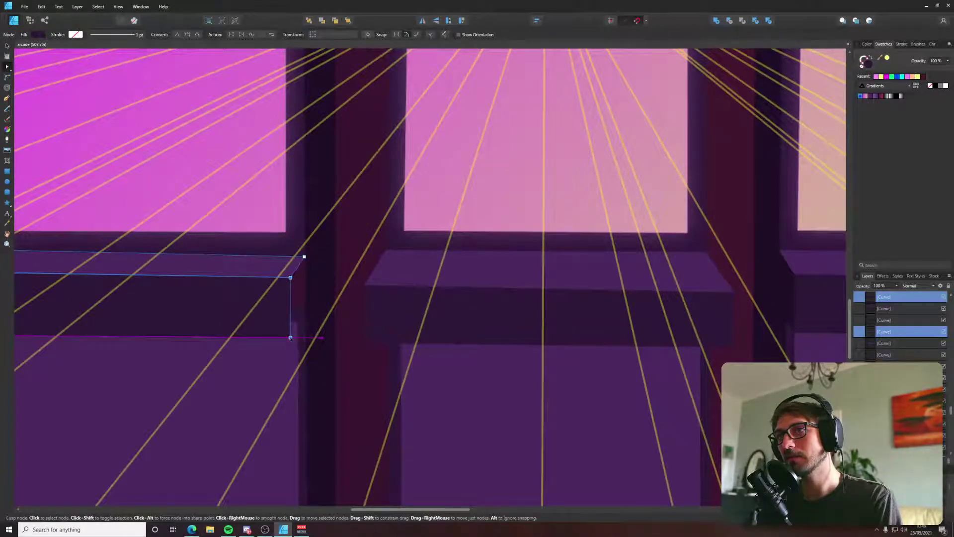
Select the first cabinet's dark side panel and examine its inner edge from the control ledge up to the header.
{"action": "left_click", "coordinate": [316, 289]}
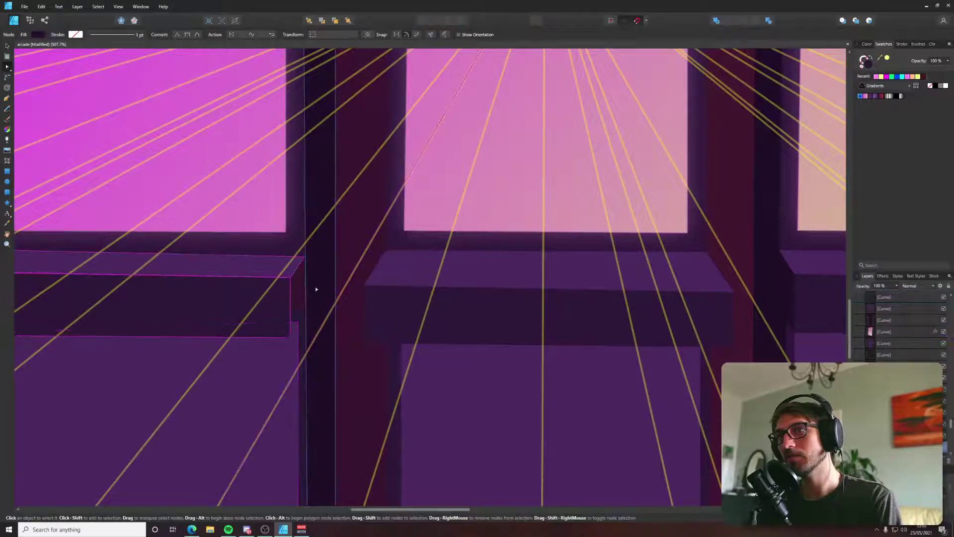
{"action": "scroll", "coordinate": [304, 258], "scroll_direction": "up", "scroll_amount": 4}
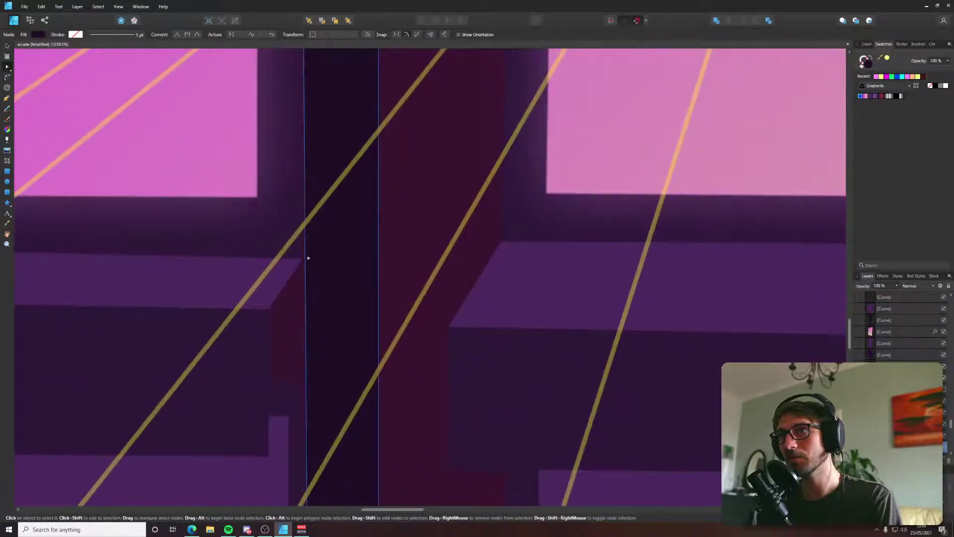
{"action": "scroll", "coordinate": [308, 258], "scroll_direction": "down", "scroll_amount": 5}
{"action": "scroll", "coordinate": [320, 251], "scroll_direction": "down", "scroll_amount": 1}
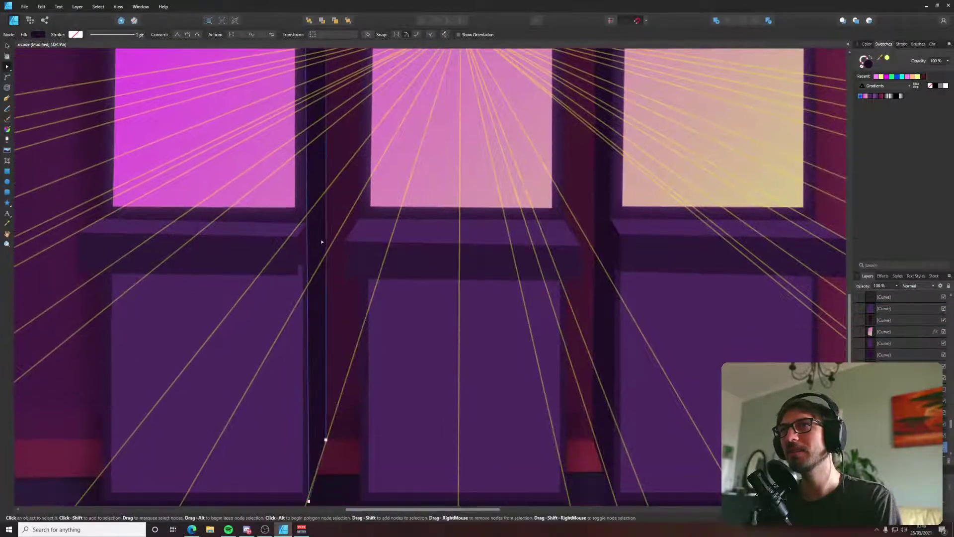
{"action": "scroll", "coordinate": [366, 464], "scroll_direction": "up", "scroll_amount": 2}
{"action": "scroll", "coordinate": [348, 214], "scroll_direction": "up", "scroll_amount": 3}
{"action": "scroll", "coordinate": [397, 234], "scroll_direction": "up", "scroll_amount": 2}
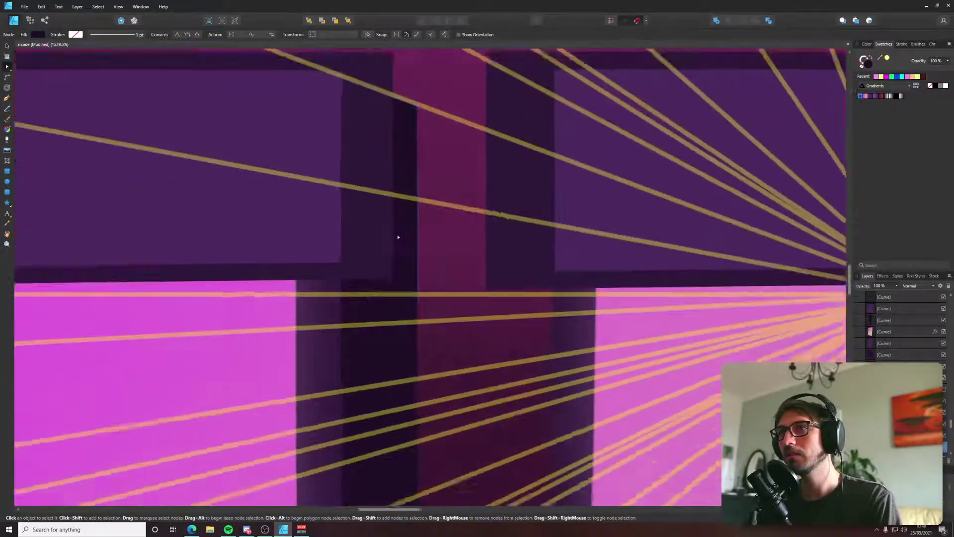
{"action": "scroll", "coordinate": [437, 298], "scroll_direction": "down", "scroll_amount": 3}
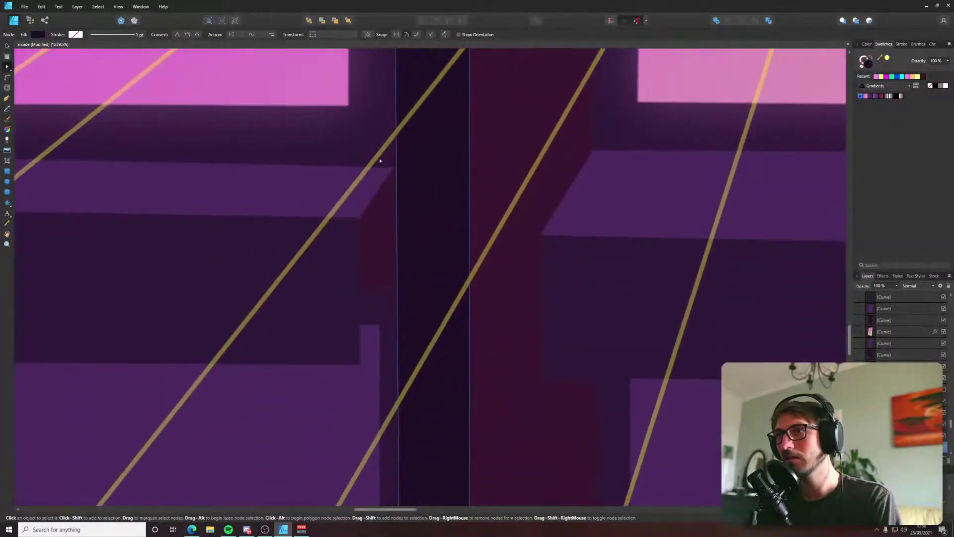
Select the right-hand nodes of the first cabinet's ledge faces and shift them slightly outward to meet the side panel.
{"action": "left_click", "coordinate": [393, 188]}
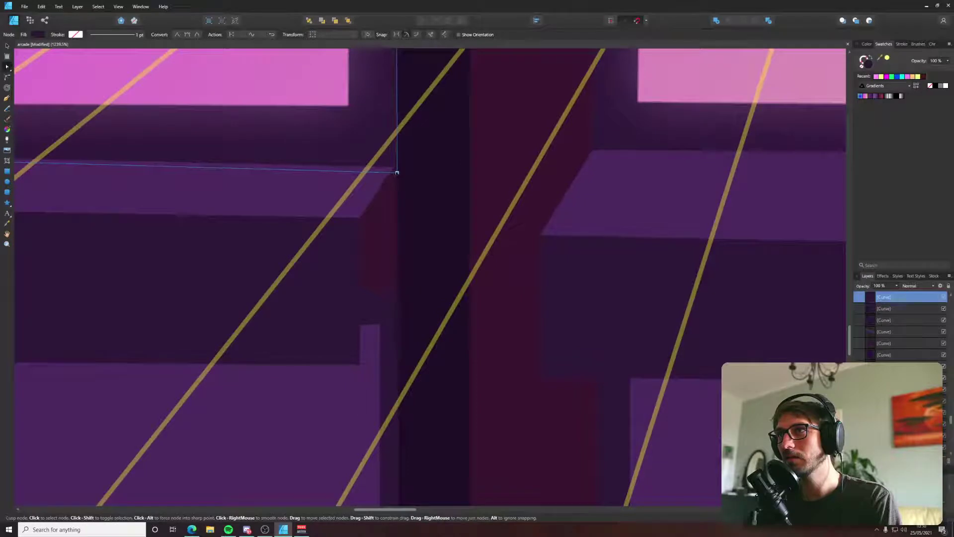
{"action": "left_click", "coordinate": [403, 185]}
{"action": "left_click", "coordinate": [390, 172]}
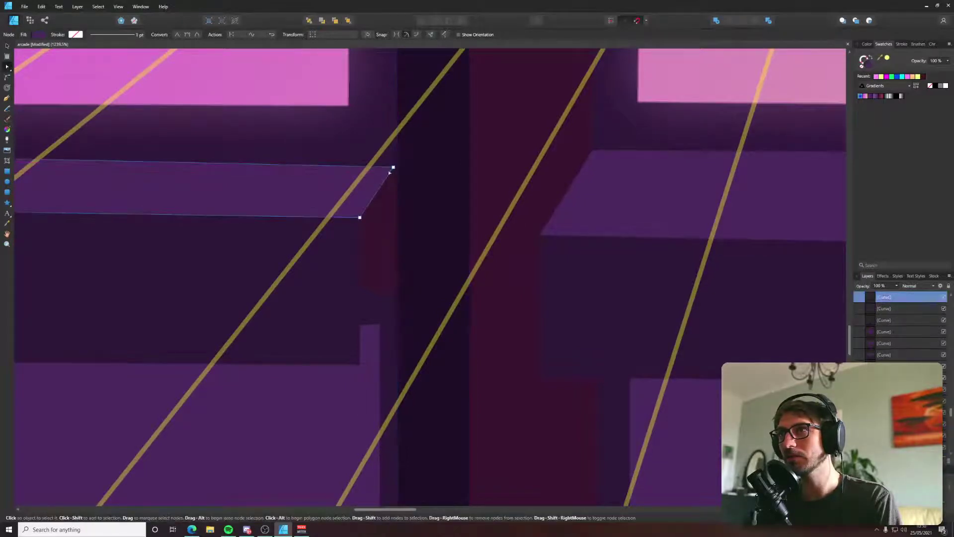
{"action": "left_click", "coordinate": [321, 241], "text": "shift"}
{"action": "left_click_drag", "start_coordinate": [326, 136], "coordinate": [442, 437]}
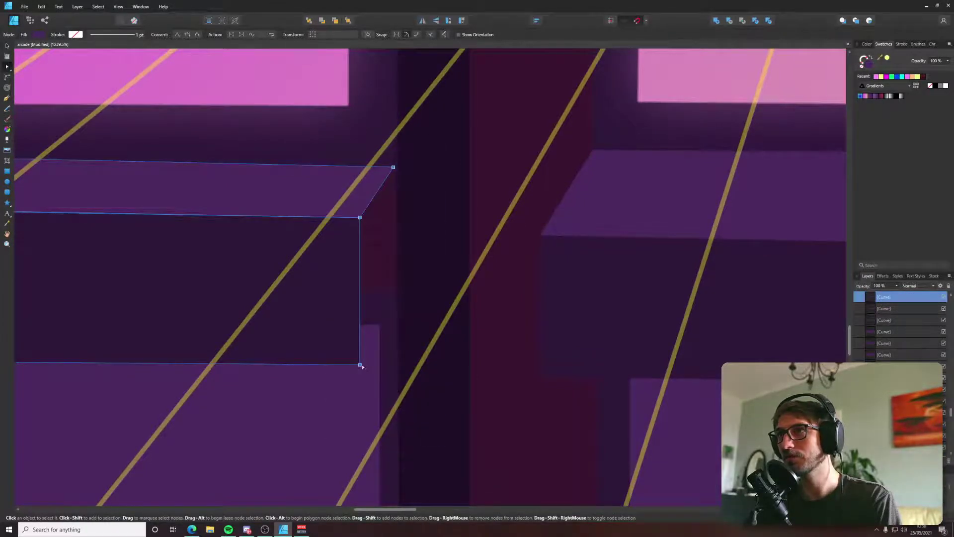
{"action": "left_click_drag", "start_coordinate": [360, 365], "coordinate": [365, 365]}
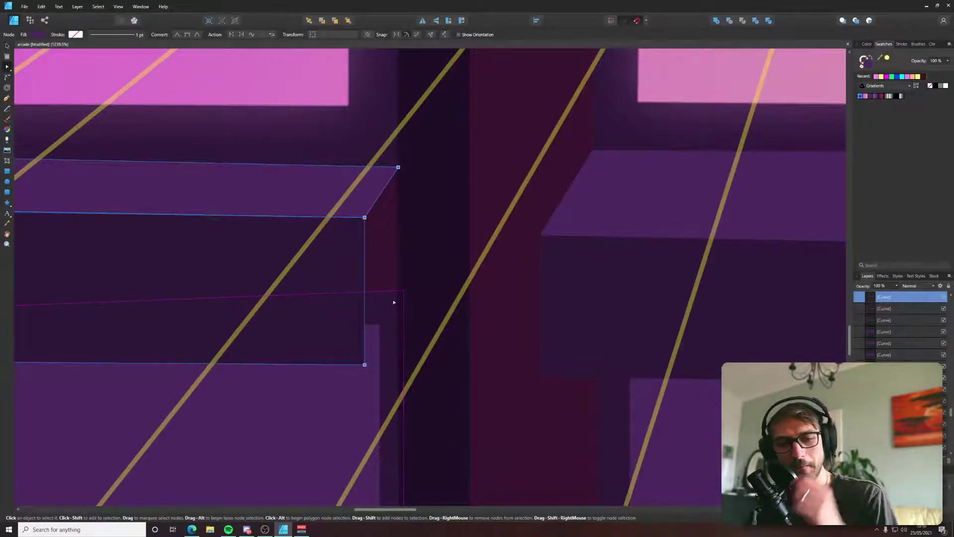
Check the ledge against the side panel's edge, then reselect its right-hand nodes and fine-tune the back corner's alignment.
{"action": "left_click", "coordinate": [405, 168]}
{"action": "scroll", "coordinate": [404, 168], "scroll_direction": "up", "scroll_amount": 5}
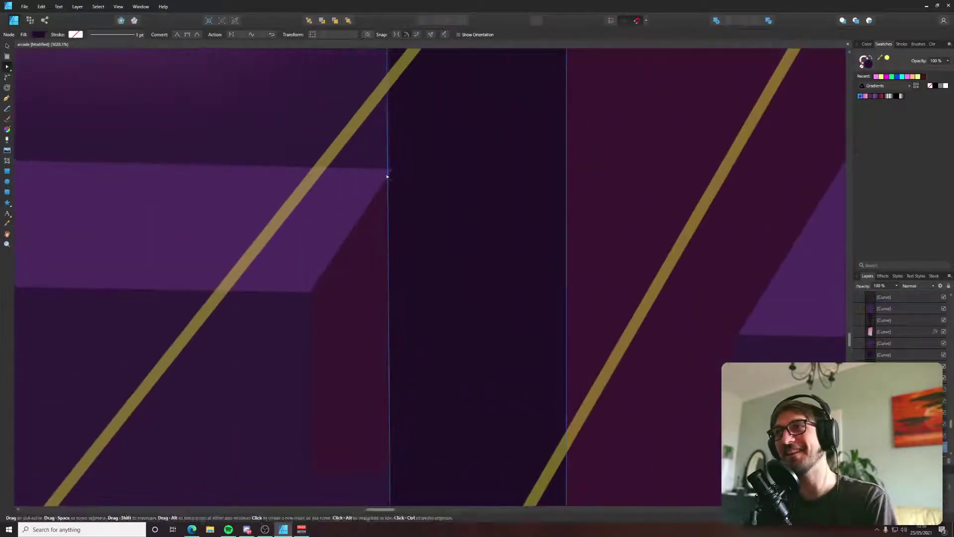
{"action": "left_click", "coordinate": [374, 180]}
{"action": "left_click_drag", "start_coordinate": [311, 148], "coordinate": [430, 396]}
{"action": "scroll", "coordinate": [416, 251], "scroll_direction": "down", "scroll_amount": 4}
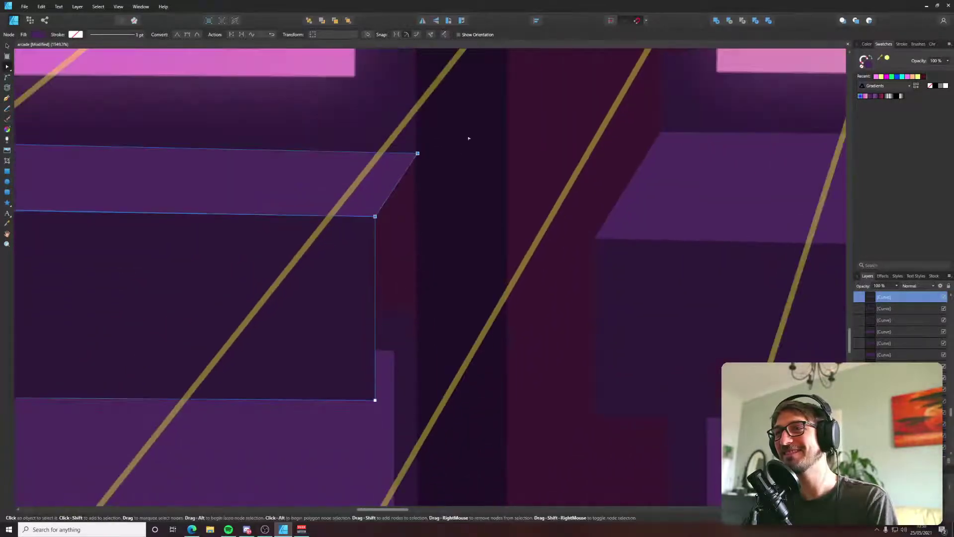
{"action": "left_click_drag", "start_coordinate": [469, 137], "coordinate": [343, 455]}
{"action": "scroll", "coordinate": [403, 157], "scroll_direction": "up", "scroll_amount": 7}
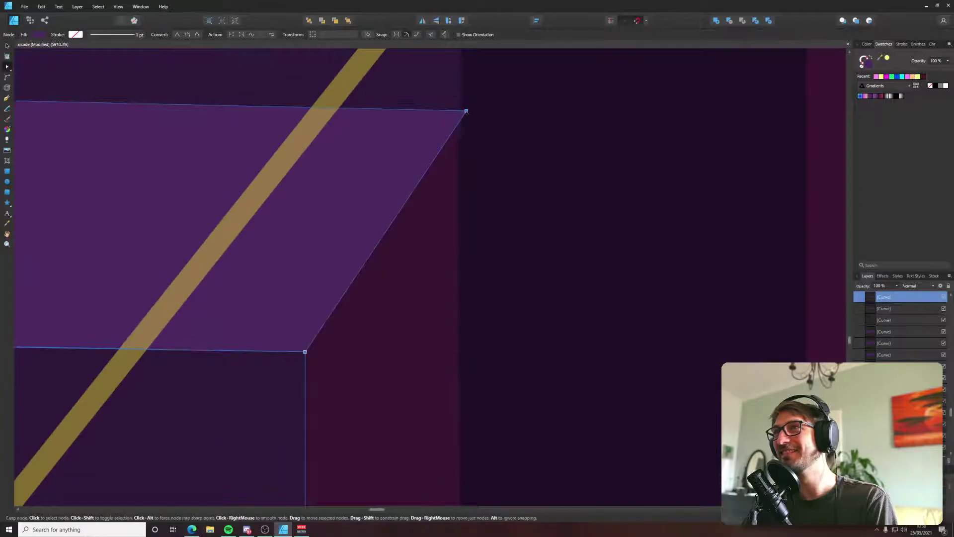
{"action": "scroll", "coordinate": [461, 139], "scroll_direction": "up", "scroll_amount": 1}
{"action": "scroll", "coordinate": [461, 138], "scroll_direction": "down", "scroll_amount": 15}
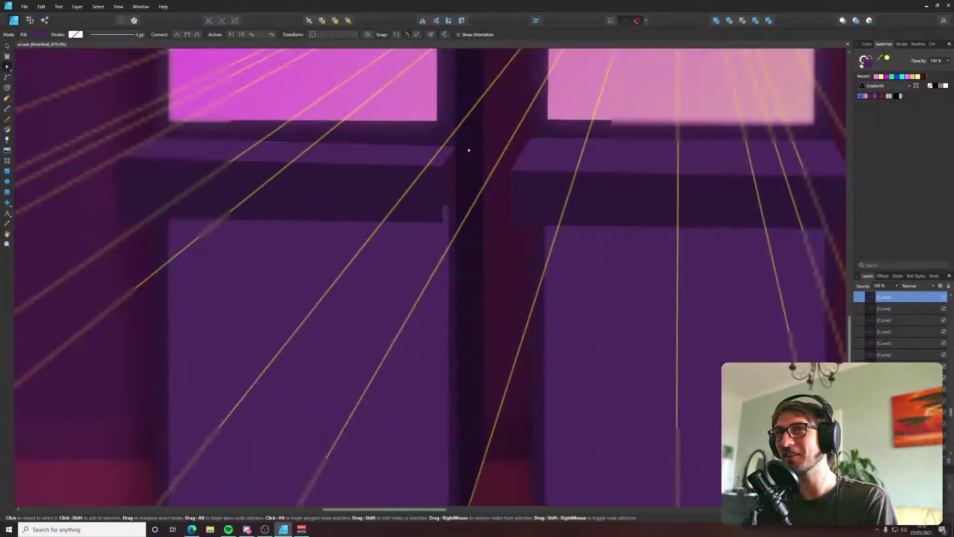
Add nodes along the inner edge of the first cabinet's dark side panel and snap them to the control ledge's front corners.
{"action": "left_click", "coordinate": [461, 159]}
{"action": "scroll", "coordinate": [458, 152], "scroll_direction": "up", "scroll_amount": 6}
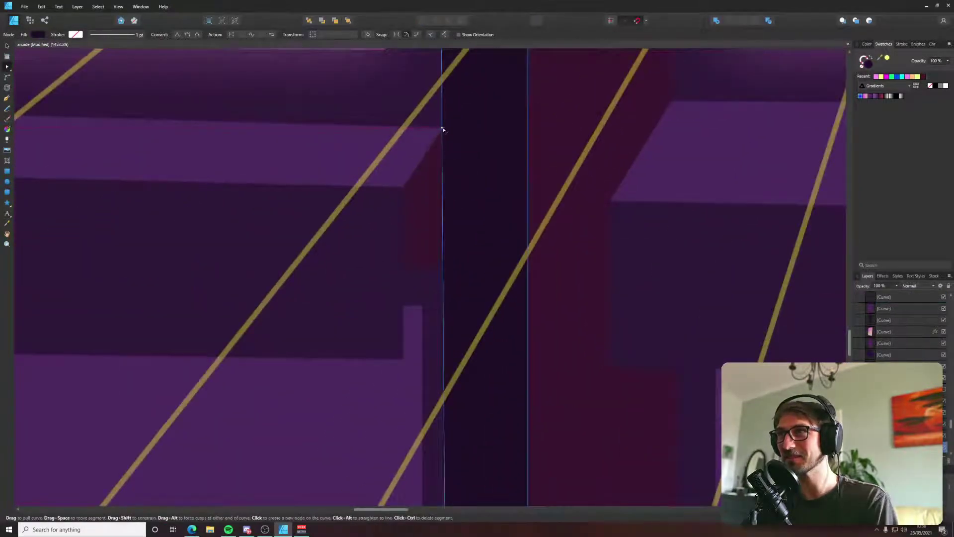
{"action": "left_click", "coordinate": [442, 174]}
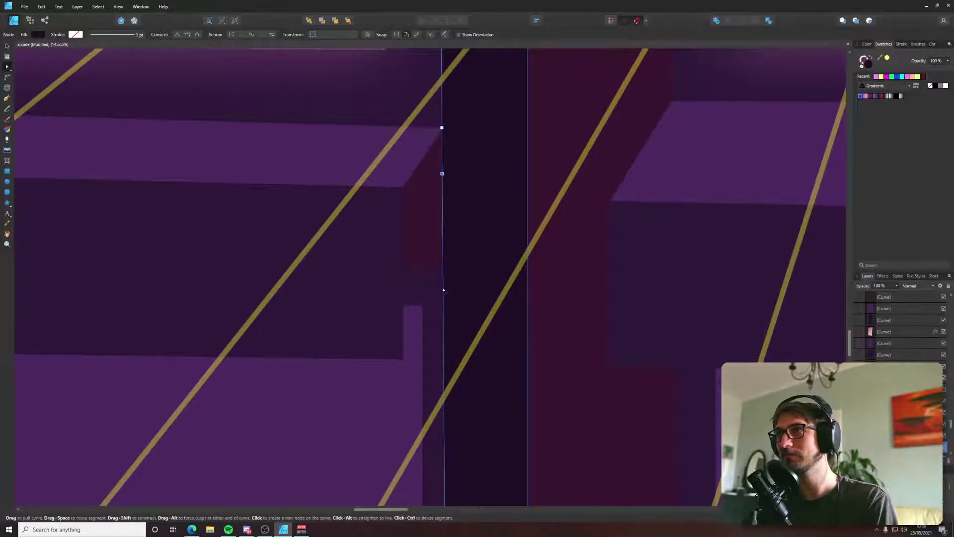
{"action": "left_click_drag", "start_coordinate": [403, 187], "coordinate": [403, 187]}
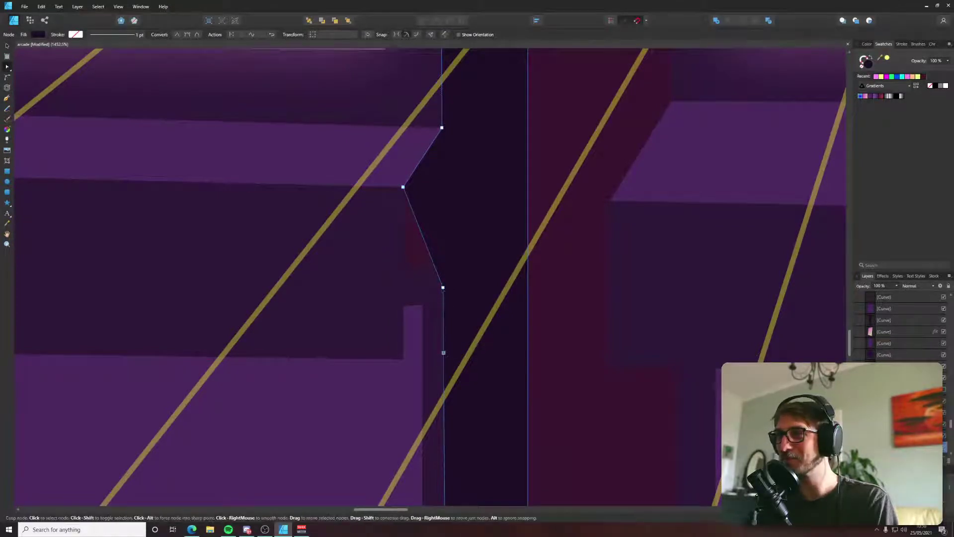
{"action": "left_click_drag", "start_coordinate": [443, 287], "coordinate": [403, 359]}
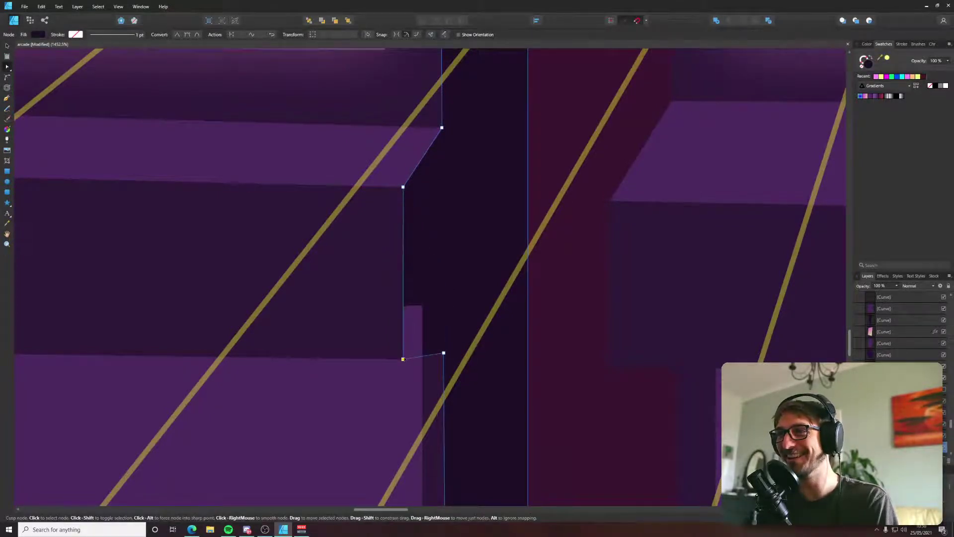
Send the first cabinet's lower front panel behind the side panel, and raise the side panel's inner node to angle the ledge's underside.
{"action": "left_click", "coordinate": [420, 348]}
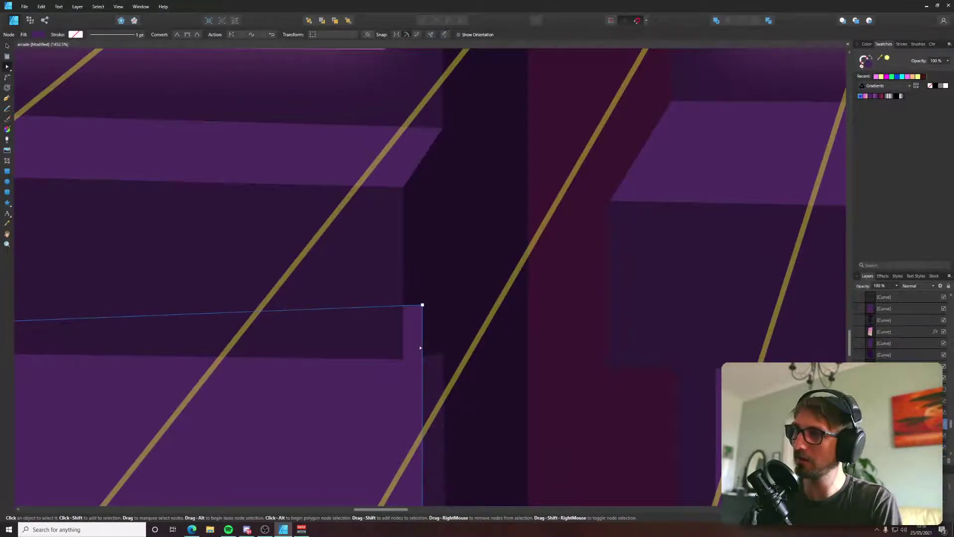
{"action": "key", "text": "ctrl+["}
{"action": "key", "text": "ctrl+["}
{"action": "key", "text": "ctrl+]"}
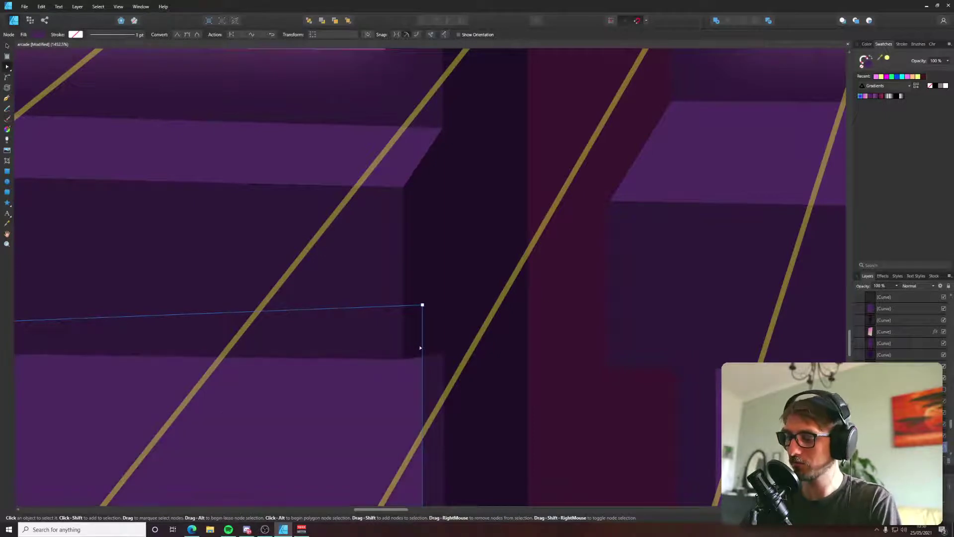
{"action": "left_click", "coordinate": [434, 340]}
{"action": "left_click_drag", "start_coordinate": [444, 357], "coordinate": [444, 312]}
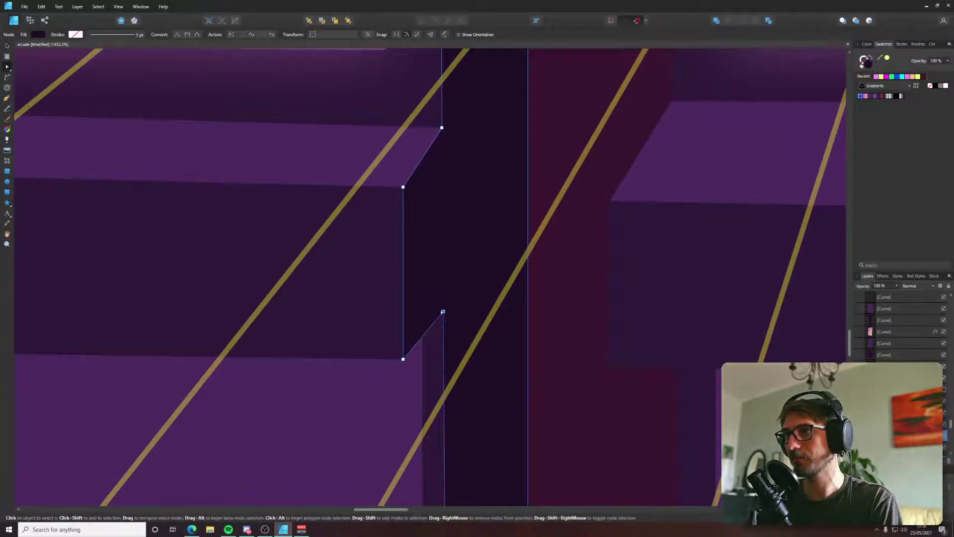
Hide the perspective Guides group and deselect the side panel to view the clean artwork.
{"action": "scroll", "coordinate": [443, 312], "scroll_direction": "down", "scroll_amount": 10}
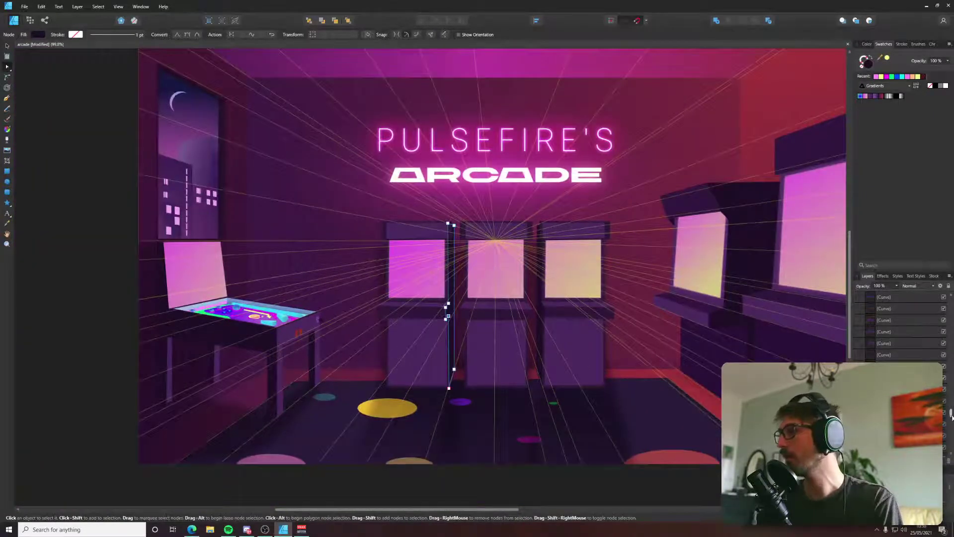
{"action": "scroll", "coordinate": [942, 312], "scroll_direction": "up", "scroll_amount": 5}
{"action": "left_click", "coordinate": [943, 321]}
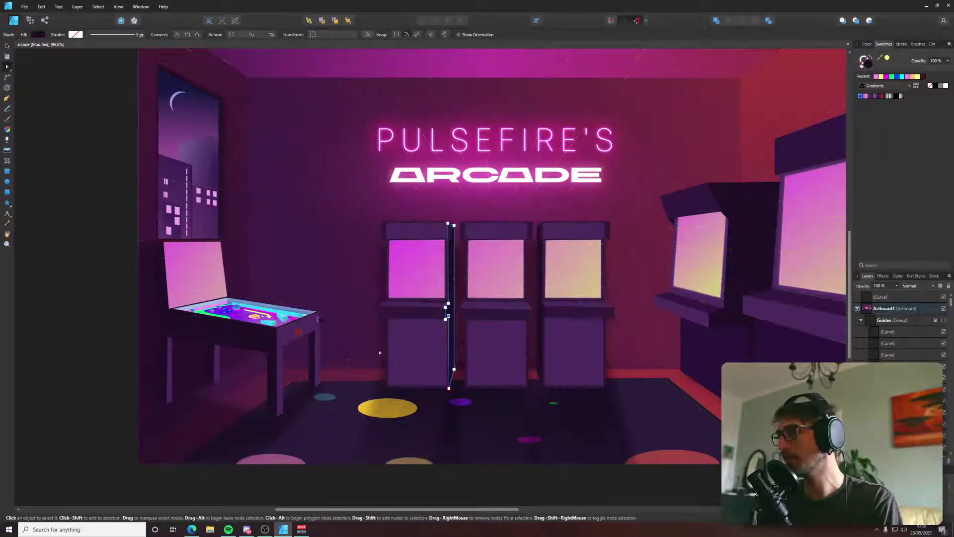
{"action": "left_click", "coordinate": [76, 328]}
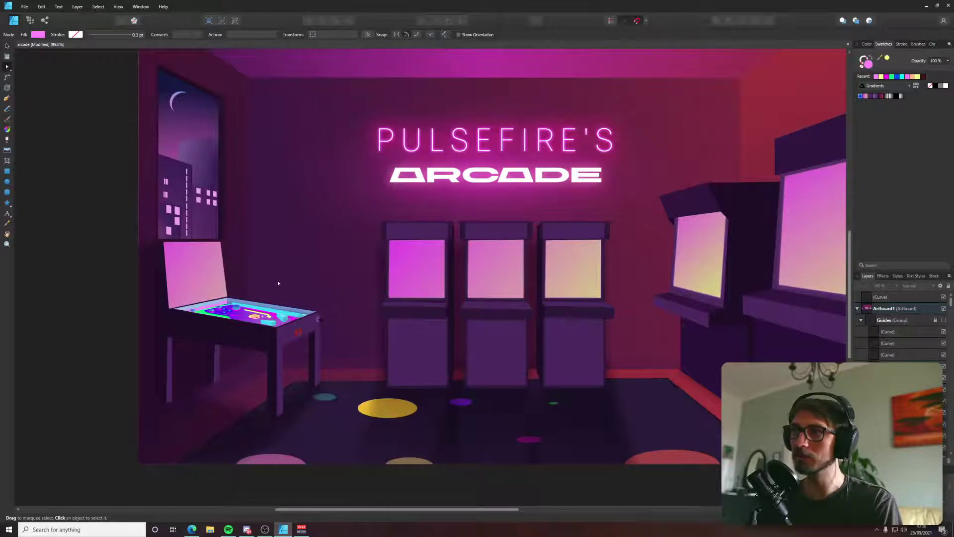
{"action": "scroll", "coordinate": [568, 392], "scroll_direction": "right", "scroll_amount": 2}
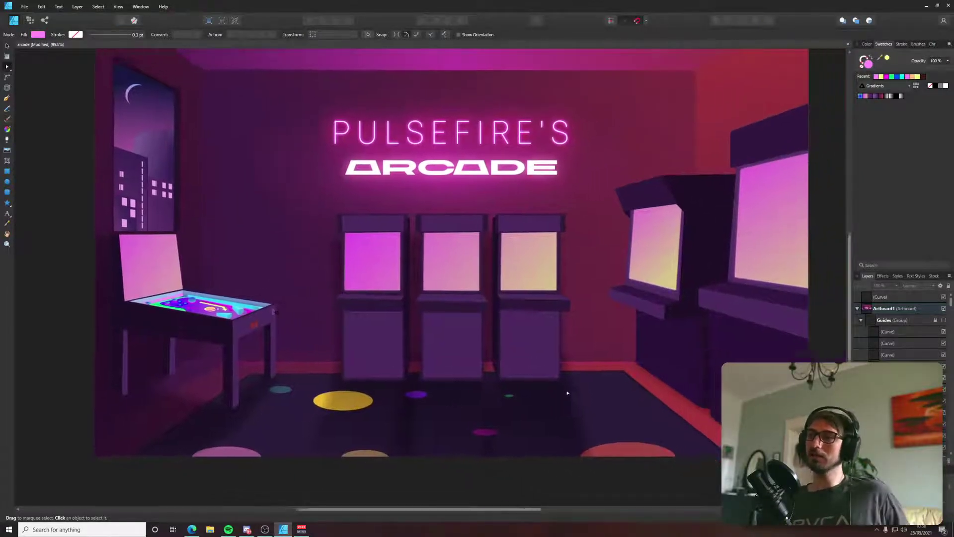
{"action": "left_click_drag", "start_coordinate": [567, 393], "coordinate": [533, 416]}
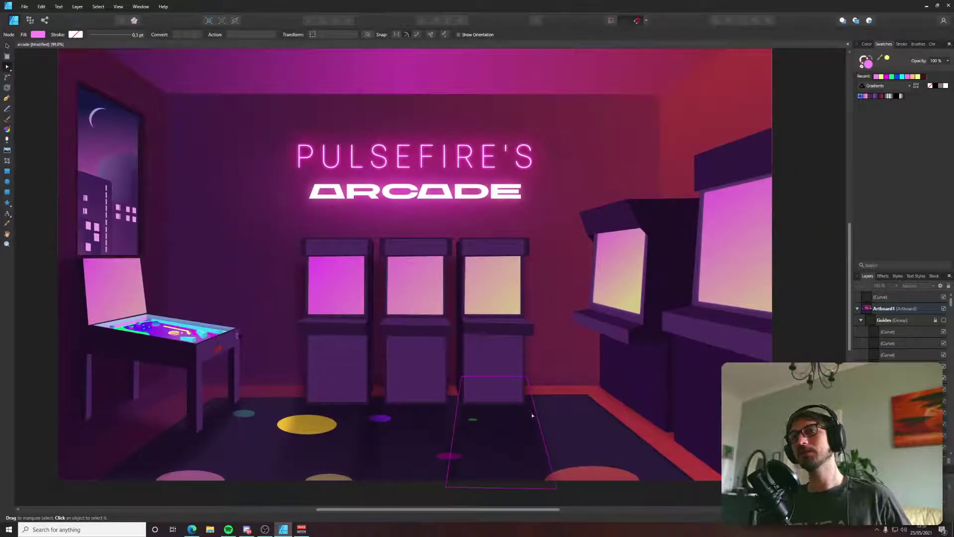
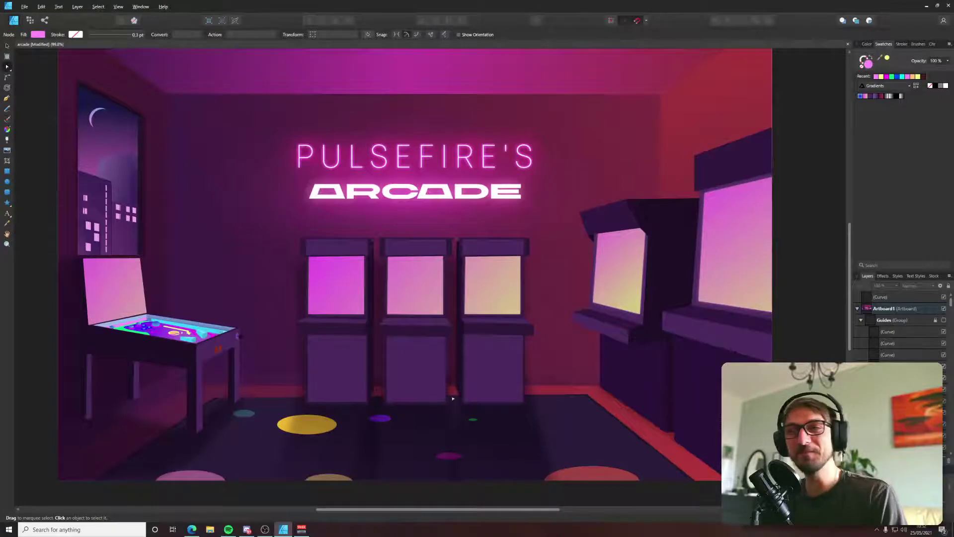
Select the top and front faces of the first cabinet's control ledge and lower their left-hand nodes slightly.
{"action": "scroll", "coordinate": [361, 354], "scroll_direction": "up", "scroll_amount": 5}
{"action": "scroll", "coordinate": [368, 305], "scroll_direction": "left", "scroll_amount": 2}
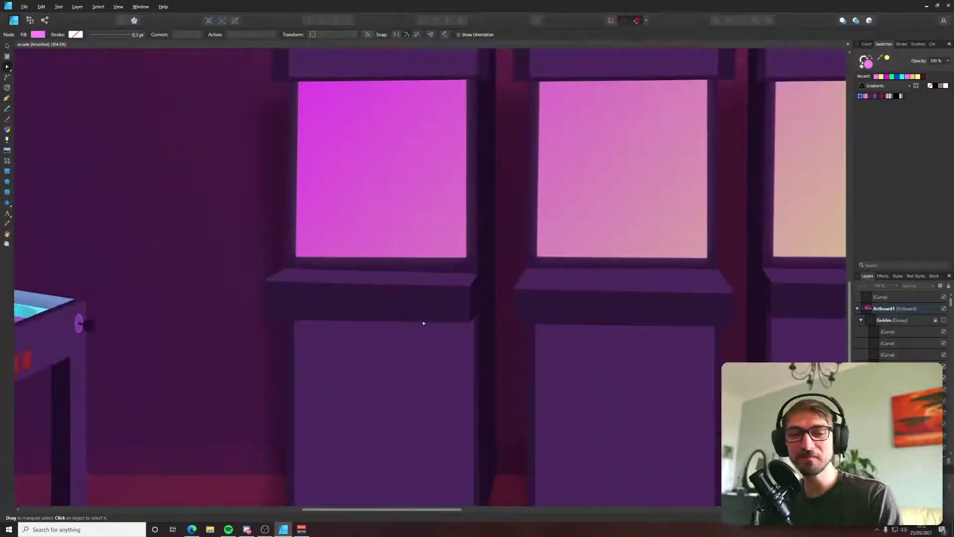
{"action": "scroll", "coordinate": [368, 308], "scroll_direction": "up", "scroll_amount": 3}
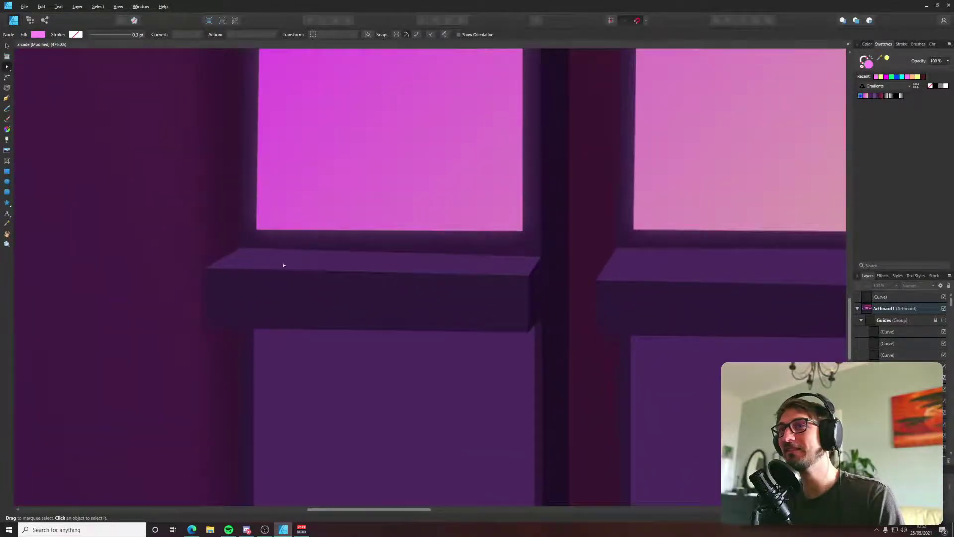
{"action": "scroll", "coordinate": [284, 265], "scroll_direction": "right", "scroll_amount": 5}
{"action": "scroll", "coordinate": [247, 320], "scroll_direction": "up", "scroll_amount": 1}
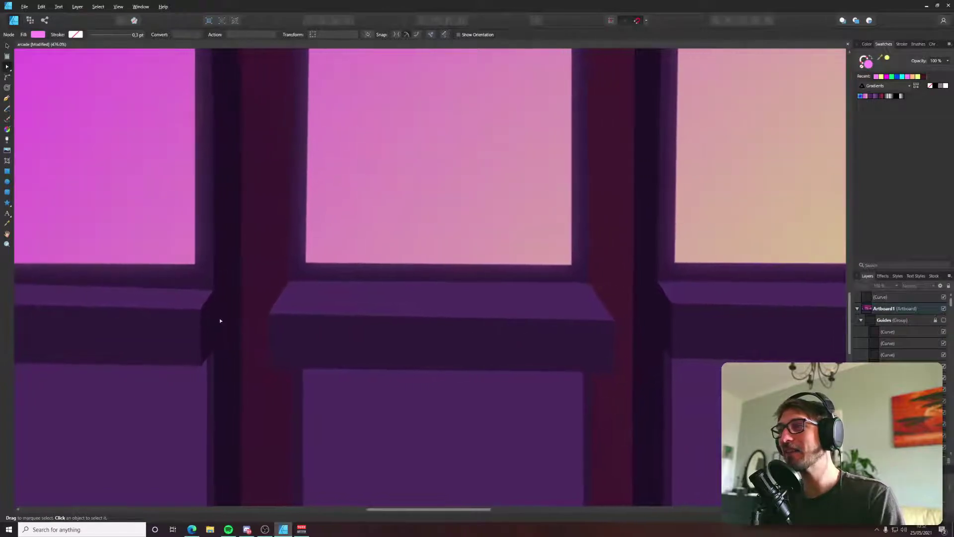
{"action": "scroll", "coordinate": [220, 321], "scroll_direction": "left", "scroll_amount": 5}
{"action": "left_click", "coordinate": [230, 322]}
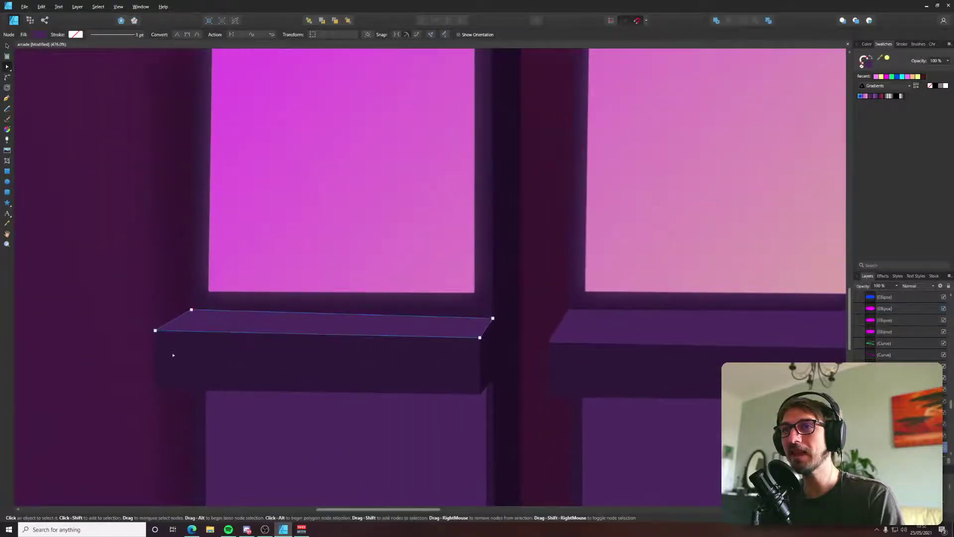
{"action": "left_click", "coordinate": [173, 355], "text": "shift"}
{"action": "left_click_drag", "start_coordinate": [155, 389], "coordinate": [155, 394]}
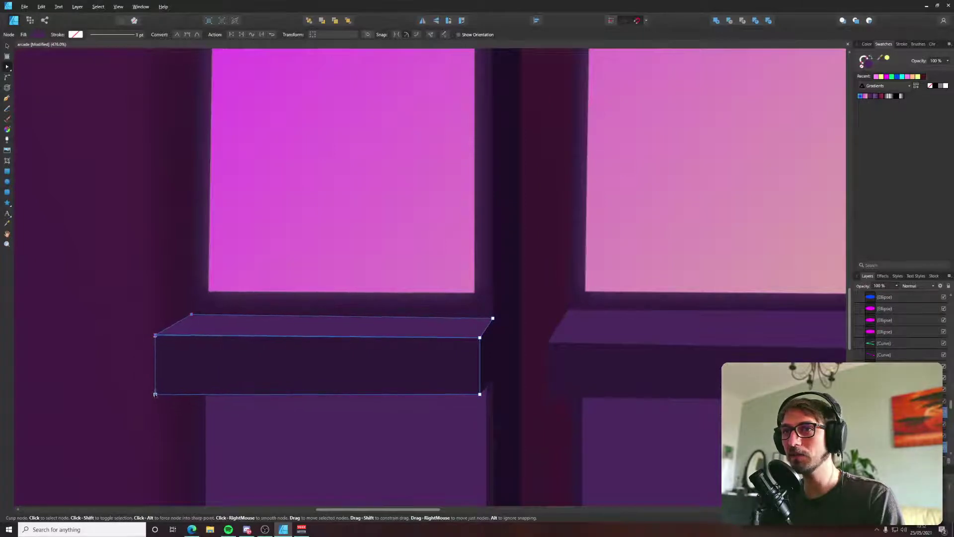
Match the lower-left node of the first cabinet's screen surround to the ledge's back corner and check the ledge's left end.
{"action": "left_click", "coordinate": [192, 314]}
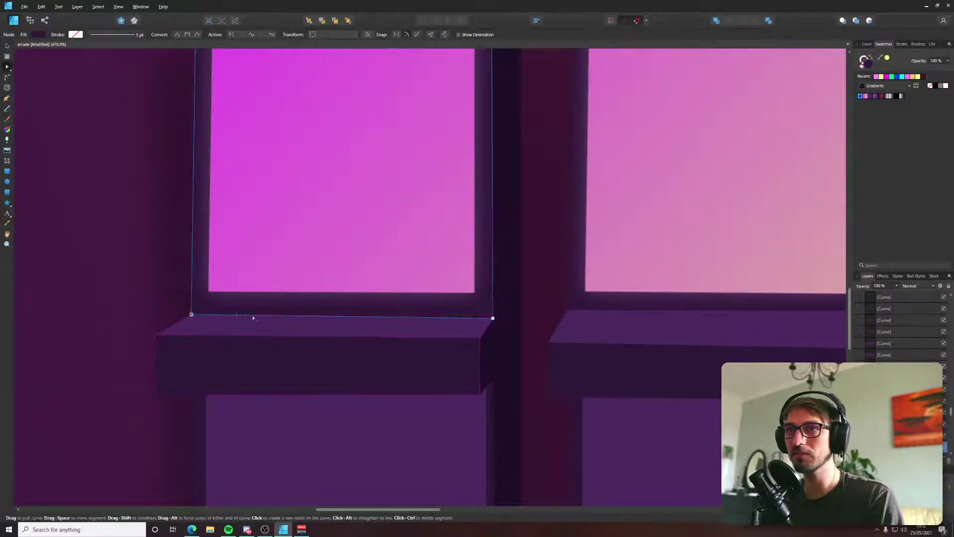
{"action": "scroll", "coordinate": [234, 335], "scroll_direction": "right", "scroll_amount": 5}
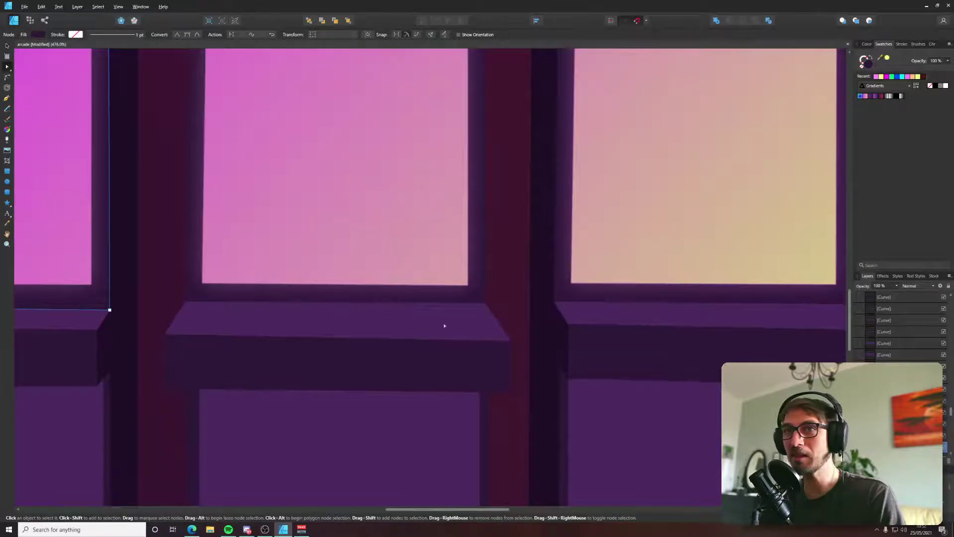
{"action": "scroll", "coordinate": [444, 325], "scroll_direction": "right", "scroll_amount": 3}
{"action": "scroll", "coordinate": [536, 320], "scroll_direction": "down", "scroll_amount": 4}
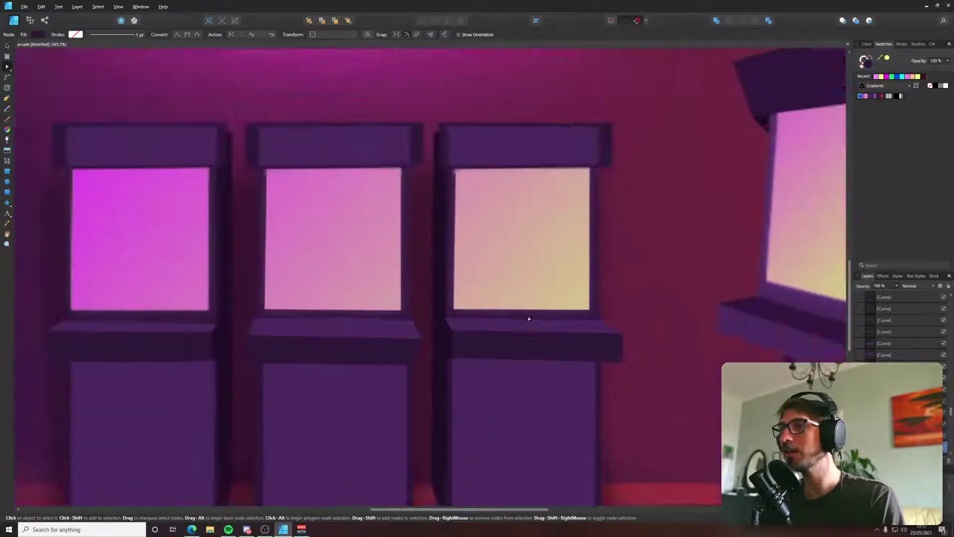
{"action": "scroll", "coordinate": [215, 346], "scroll_direction": "up", "scroll_amount": 2}
{"action": "scroll", "coordinate": [215, 346], "scroll_direction": "up", "scroll_amount": 2}
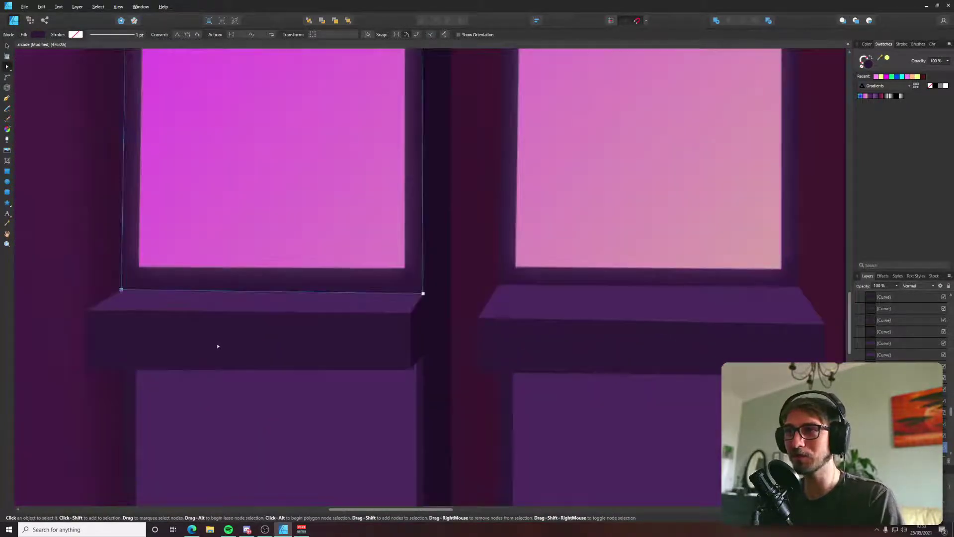
{"action": "scroll", "coordinate": [141, 333], "scroll_direction": "up", "scroll_amount": 8}
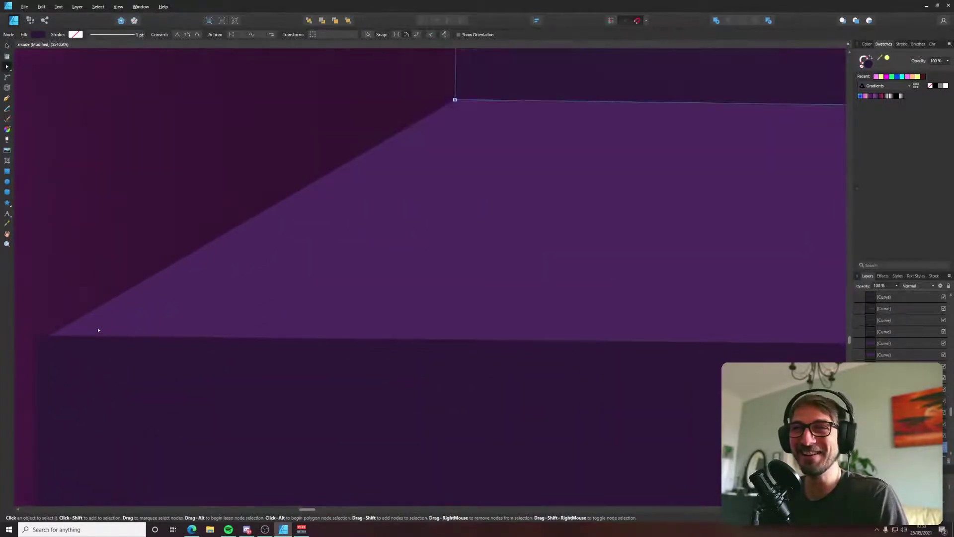
{"action": "left_click", "coordinate": [40, 340]}
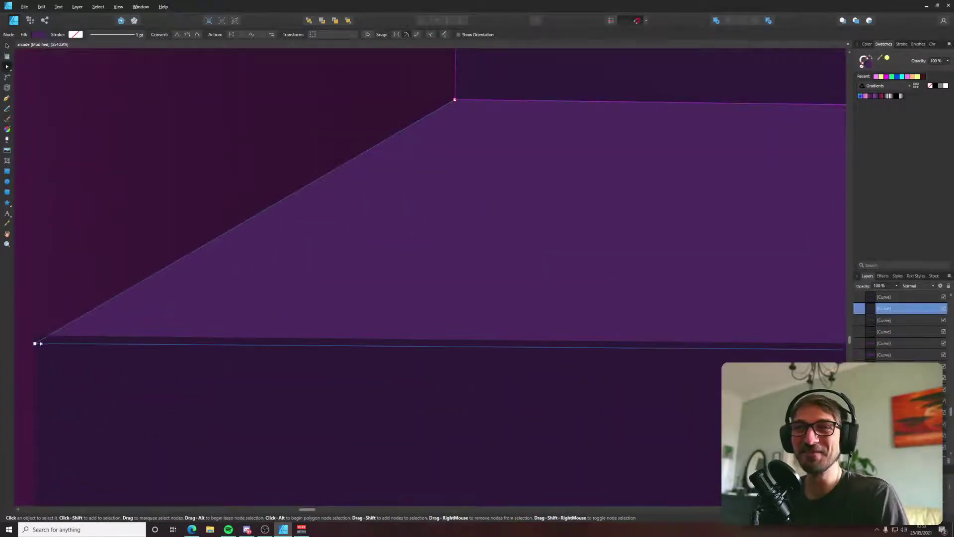
{"action": "scroll", "coordinate": [48, 342], "scroll_direction": "down", "scroll_amount": 2}
{"action": "scroll", "coordinate": [48, 343], "scroll_direction": "down", "scroll_amount": 10}
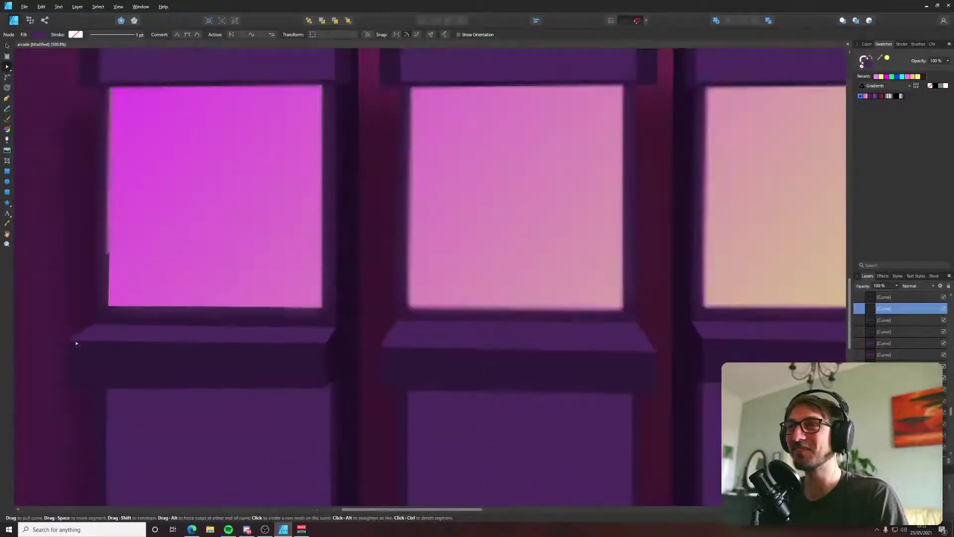
{"action": "left_click_drag", "start_coordinate": [106, 298], "coordinate": [159, 309]}
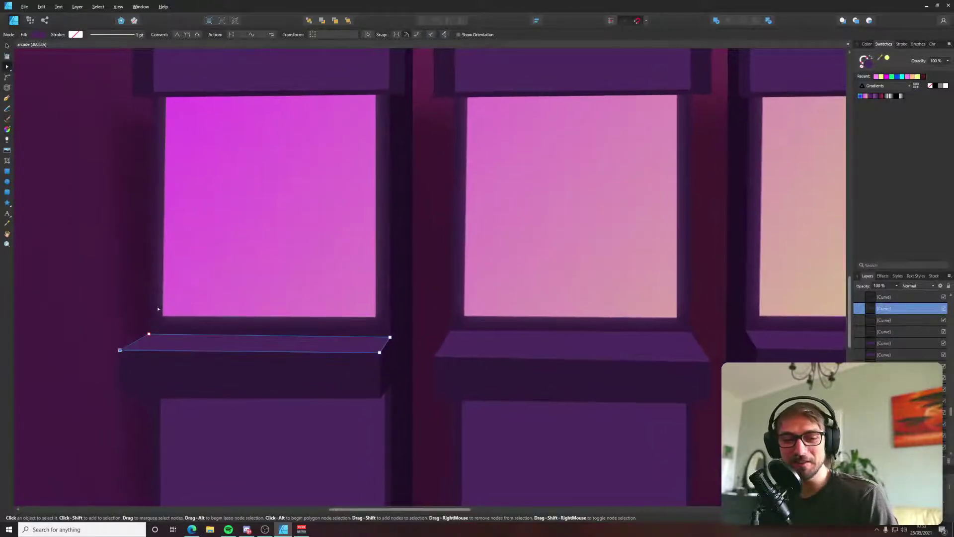
{"action": "key", "text": "ctrl+d"}
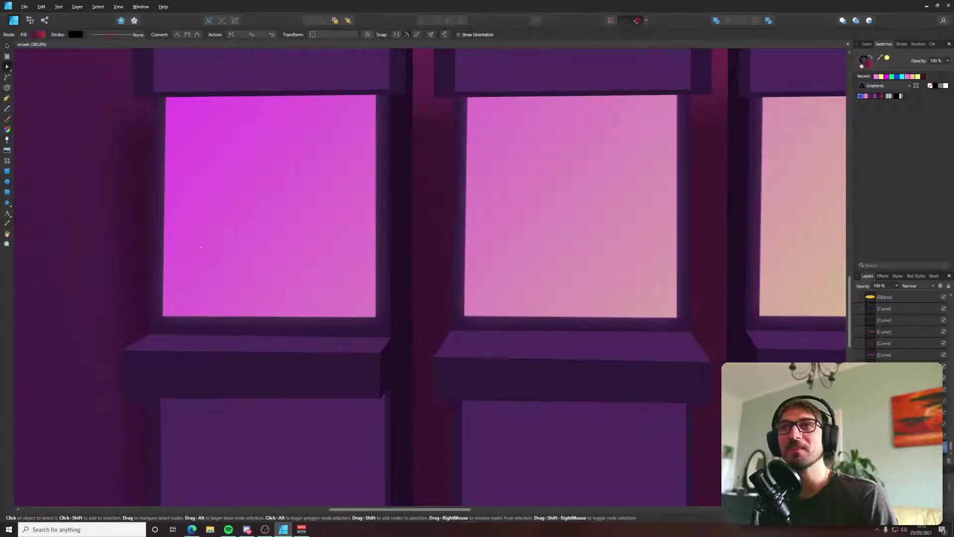
Try to reshape the top of the first cabinet's dark side panel by moving its nodes to the header's corners.
{"action": "scroll", "coordinate": [200, 248], "scroll_direction": "up", "scroll_amount": 3}
{"action": "scroll", "coordinate": [173, 216], "scroll_direction": "up", "scroll_amount": 2}
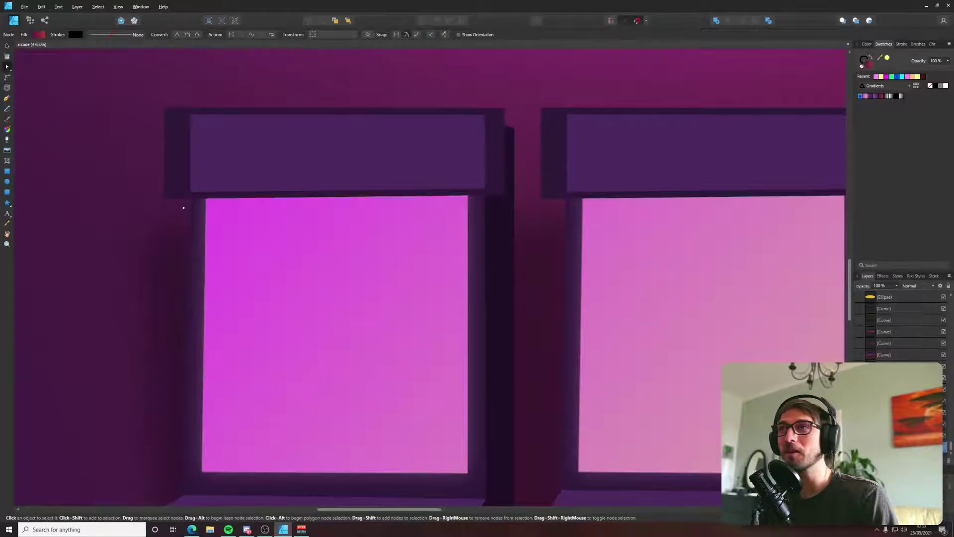
{"action": "left_click", "coordinate": [511, 130]}
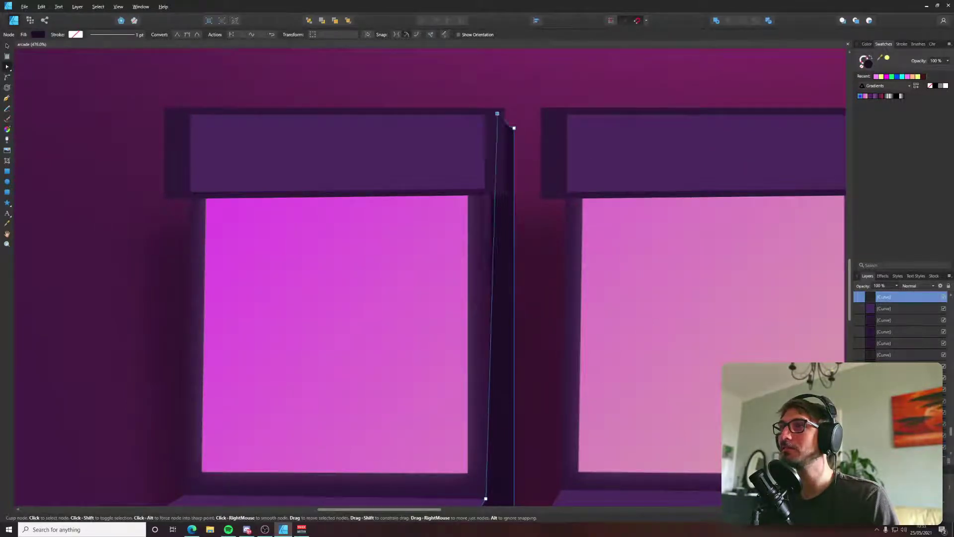
{"action": "mouse_move", "coordinate": [497, 113]}
{"action": "left_mouse_down"}
{"action": "mouse_move", "coordinate": [483, 117]}
{"action": "mouse_move", "coordinate": [504, 107]}
{"action": "left_mouse_up"}
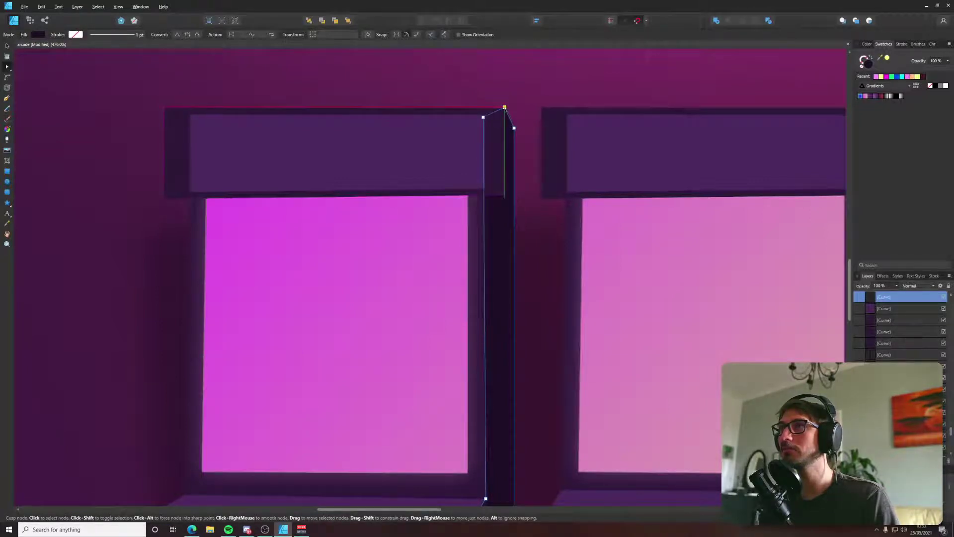
{"action": "left_click", "coordinate": [454, 99]}
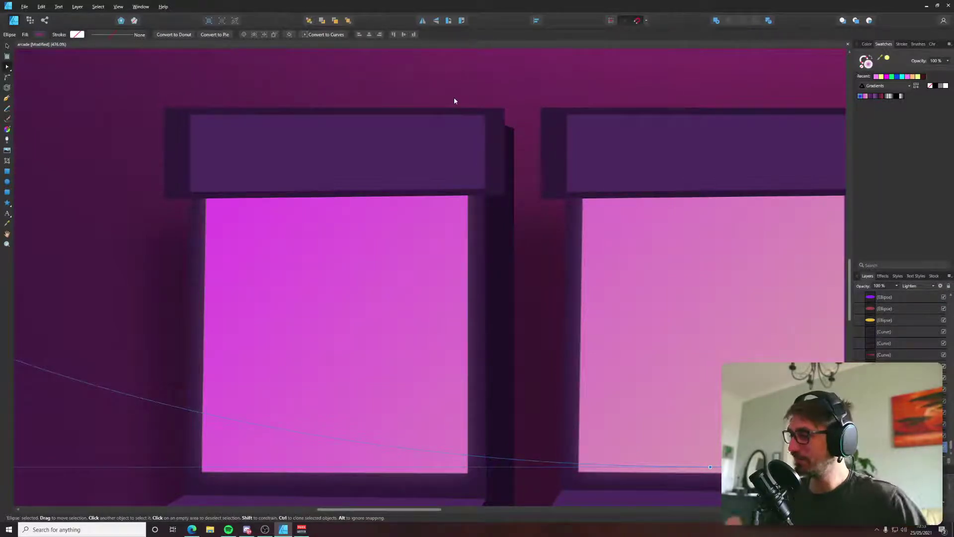
{"action": "left_click_drag", "start_coordinate": [246, 140], "coordinate": [242, 143]}
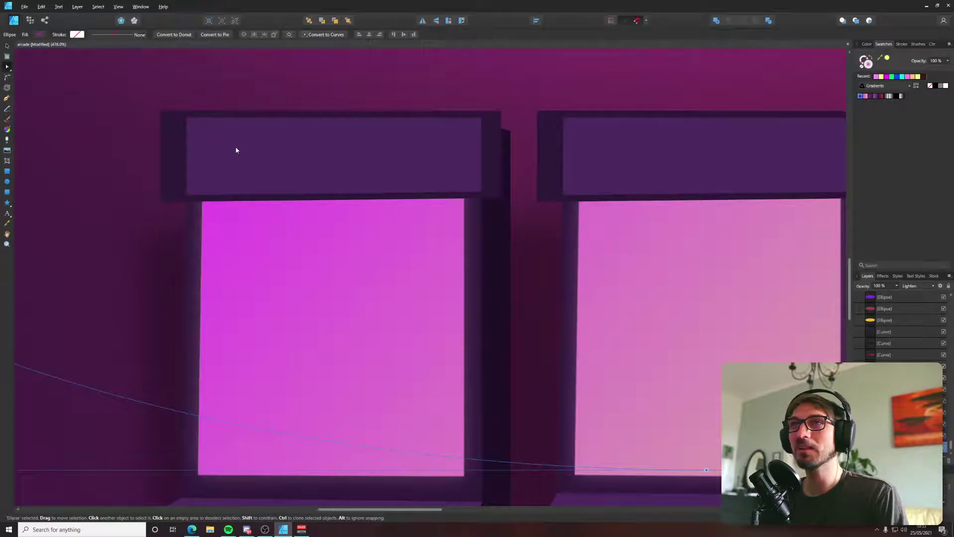
Select the second cabinet's two header shapes and raise their top-right nodes slightly.
{"action": "scroll", "coordinate": [420, 158], "scroll_direction": "down", "scroll_amount": 4}
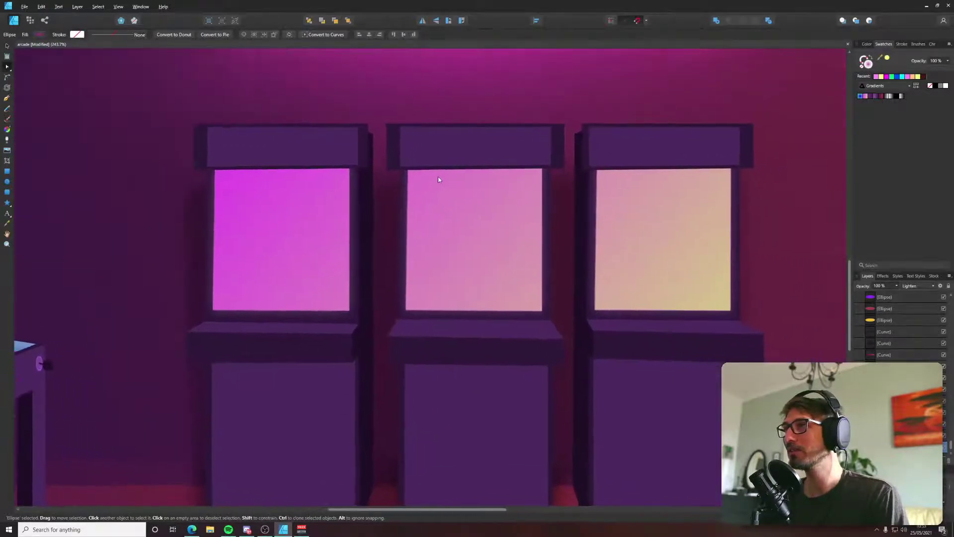
{"action": "left_click", "coordinate": [551, 131]}
{"action": "key", "text": "a"}
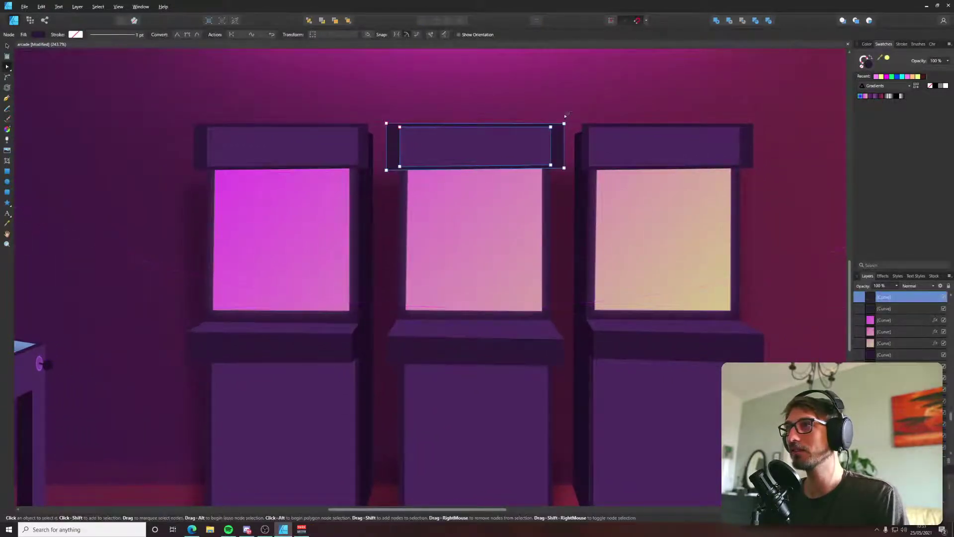
{"action": "left_click_drag", "start_coordinate": [551, 126], "coordinate": [551, 123]}
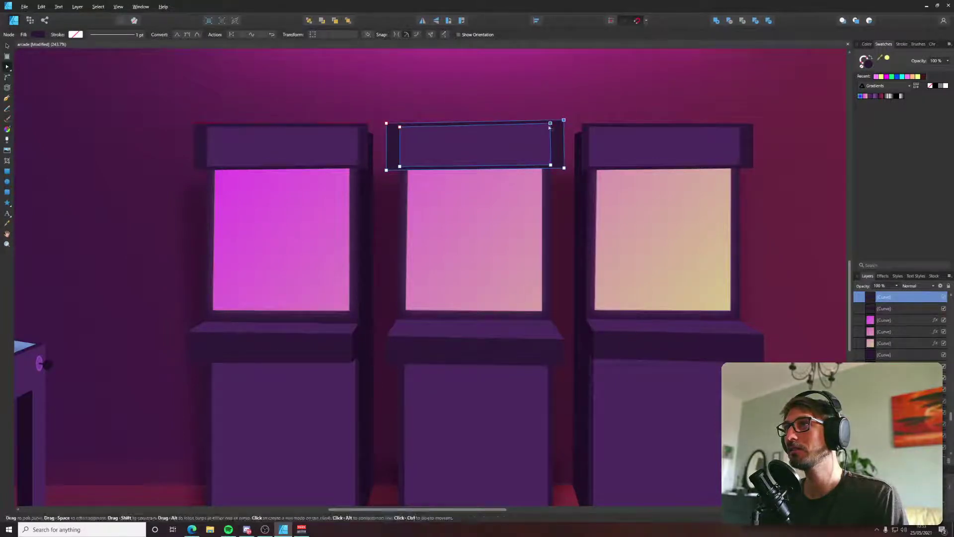
Draw a wide, flat ellipse near the left end of the top face of the first cabinet's control ledge as the joystick base.
{"action": "key", "text": "v"}
{"action": "left_click", "coordinate": [550, 111]}
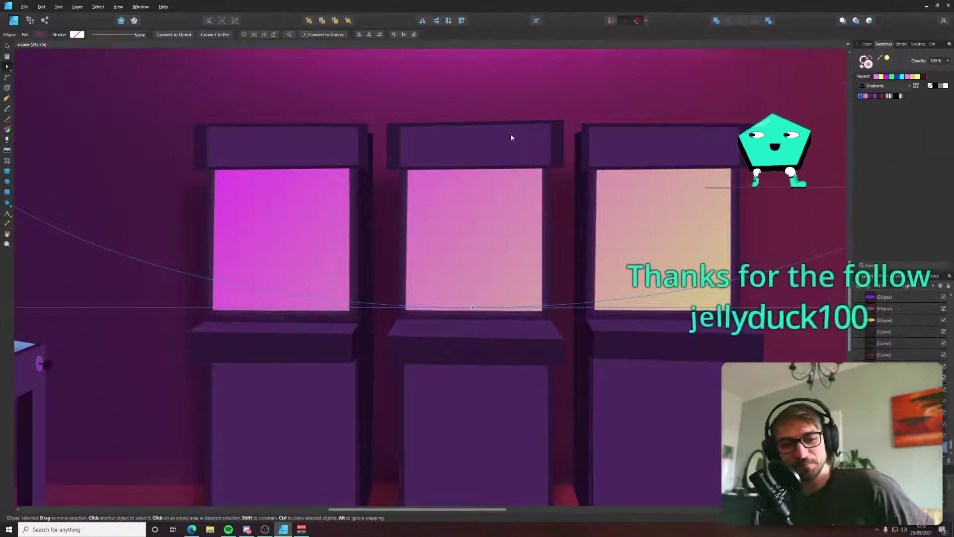
{"action": "scroll", "coordinate": [497, 125], "scroll_direction": "down", "scroll_amount": 1}
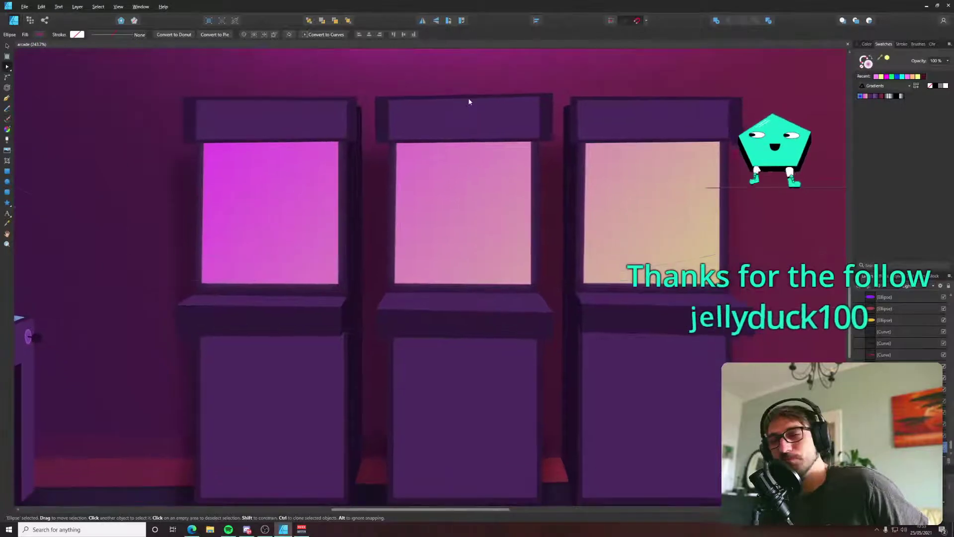
{"action": "key", "text": "p"}
{"action": "scroll", "coordinate": [507, 180], "scroll_direction": "down", "scroll_amount": 1}
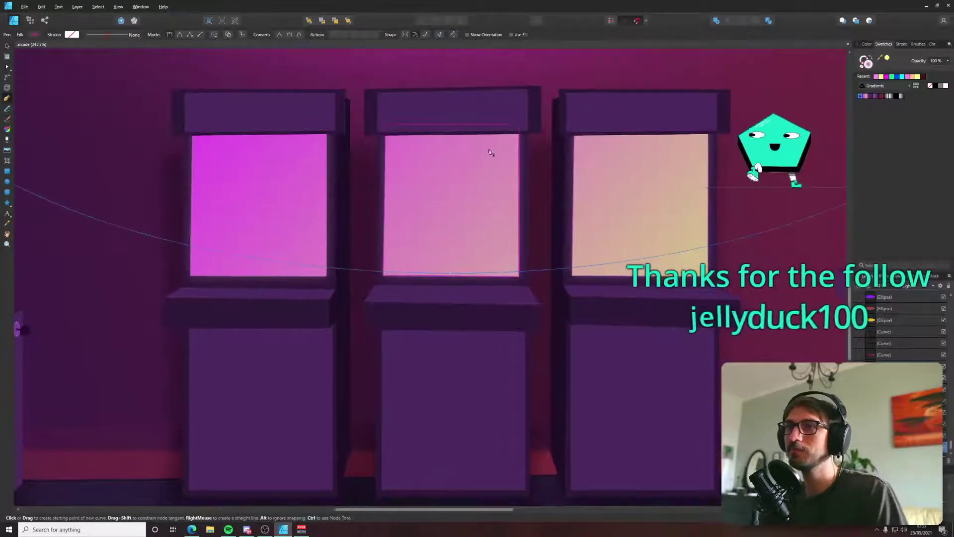
{"action": "scroll", "coordinate": [186, 276], "scroll_direction": "up", "scroll_amount": 4}
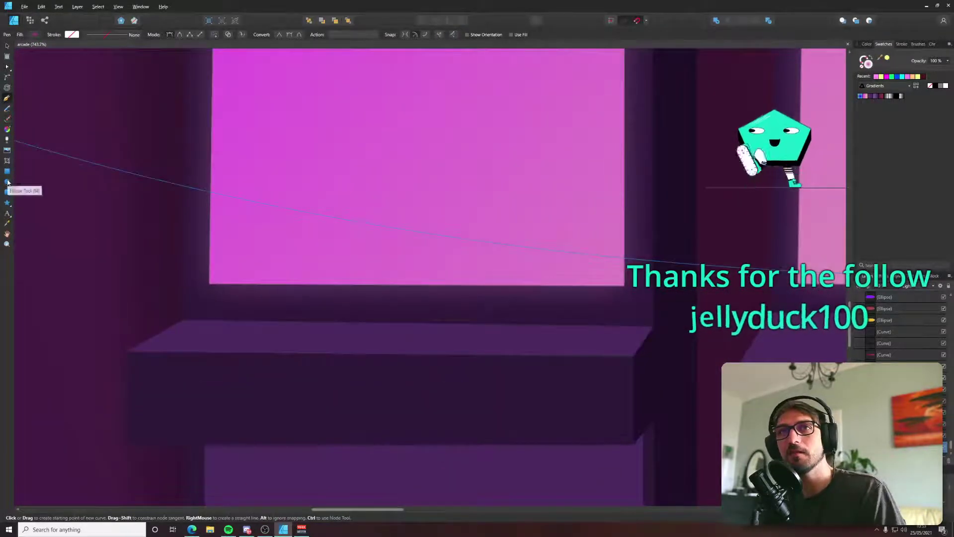
{"action": "left_click", "coordinate": [7, 182]}
{"action": "left_click_drag", "start_coordinate": [201, 330], "coordinate": [294, 344]}
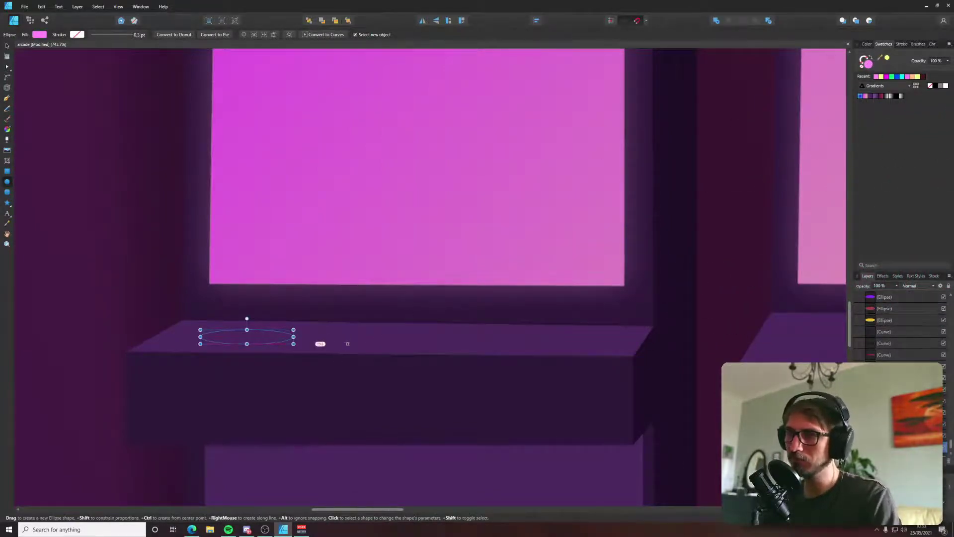
{"action": "scroll", "coordinate": [347, 343], "scroll_direction": "down", "scroll_amount": 10}
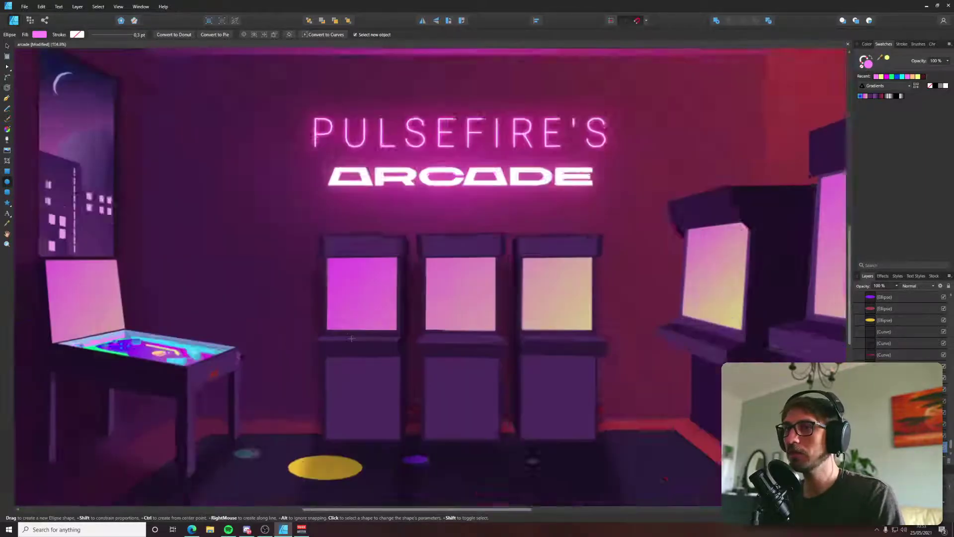
{"action": "scroll", "coordinate": [357, 287], "scroll_direction": "up", "scroll_amount": 8}
{"action": "scroll", "coordinate": [357, 288], "scroll_direction": "up", "scroll_amount": 3}
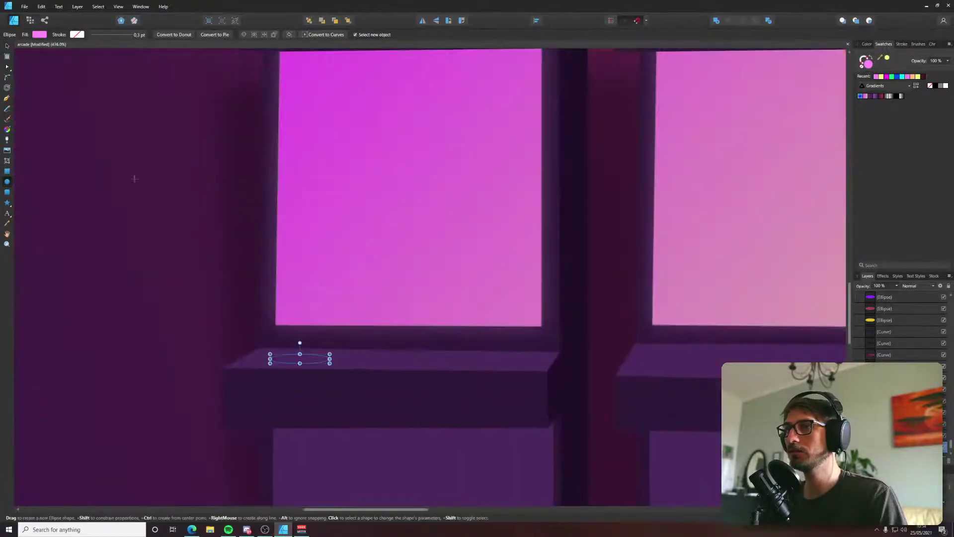
Fill the joystick base ellipse with the dark purple sampled from the ledge's front face.
{"action": "left_click", "coordinate": [885, 97]}
{"action": "key", "text": "i"}
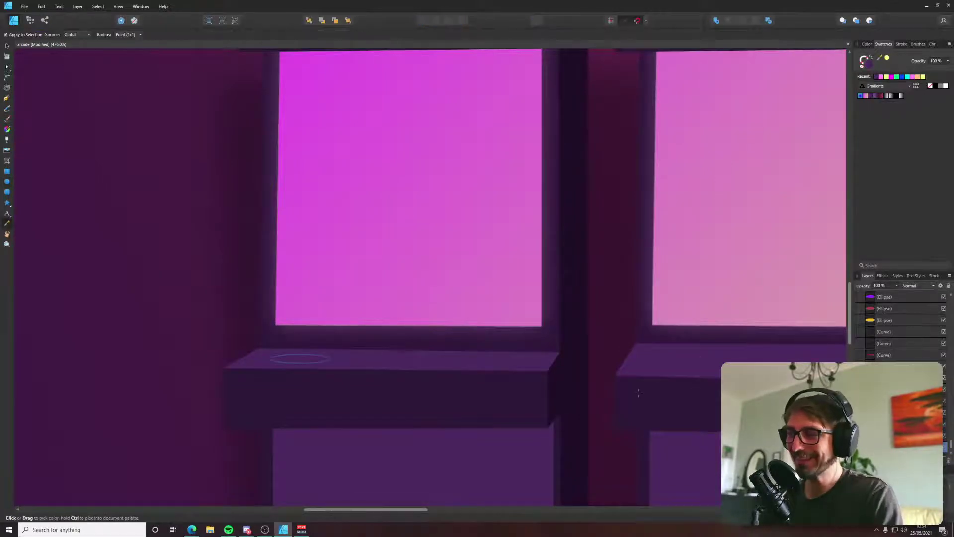
{"action": "key", "text": "v"}
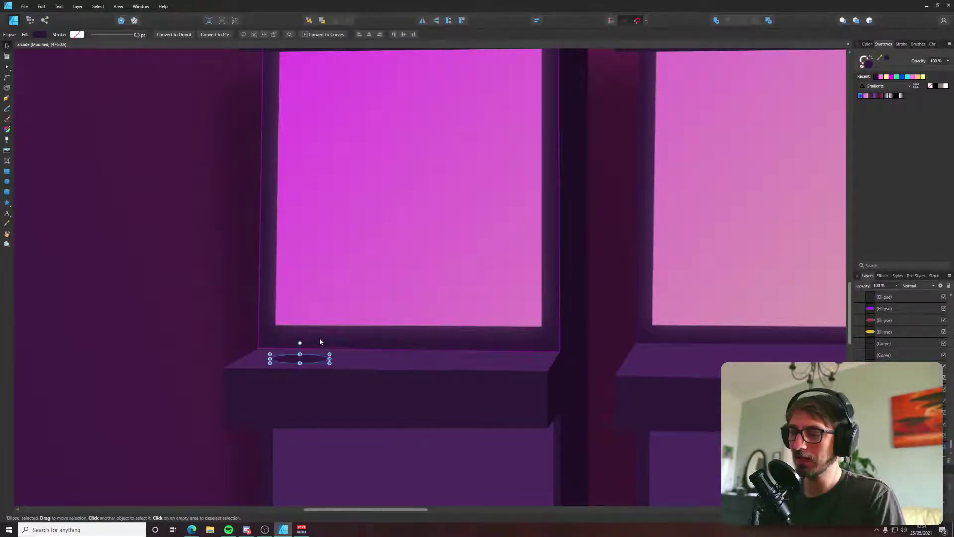
{"action": "scroll", "coordinate": [272, 341], "scroll_direction": "up", "scroll_amount": 5}
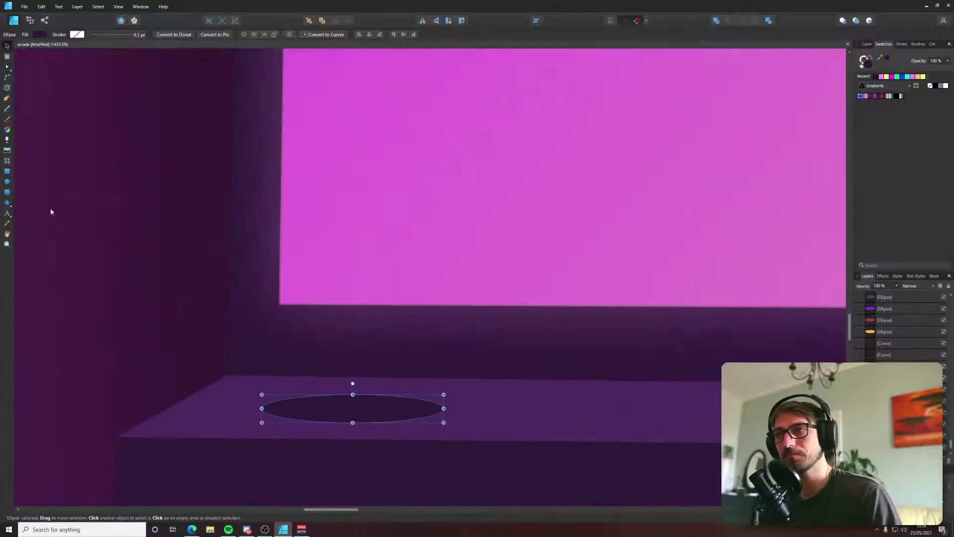
Draw a closed, narrow upright rectangle rising from the middle of the base ellipse with the Pen tool as the joystick shaft.
{"action": "key", "text": "p"}
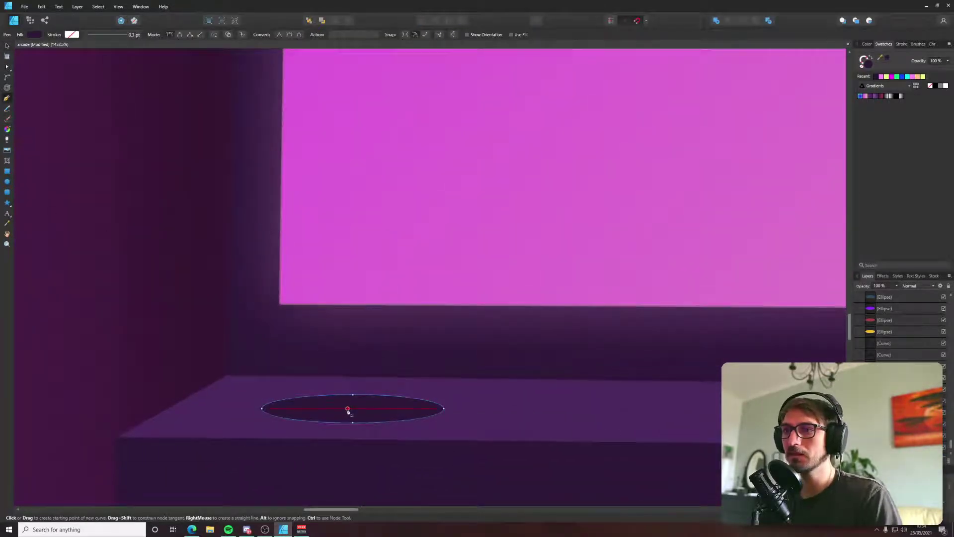
{"action": "left_click", "coordinate": [348, 352]}
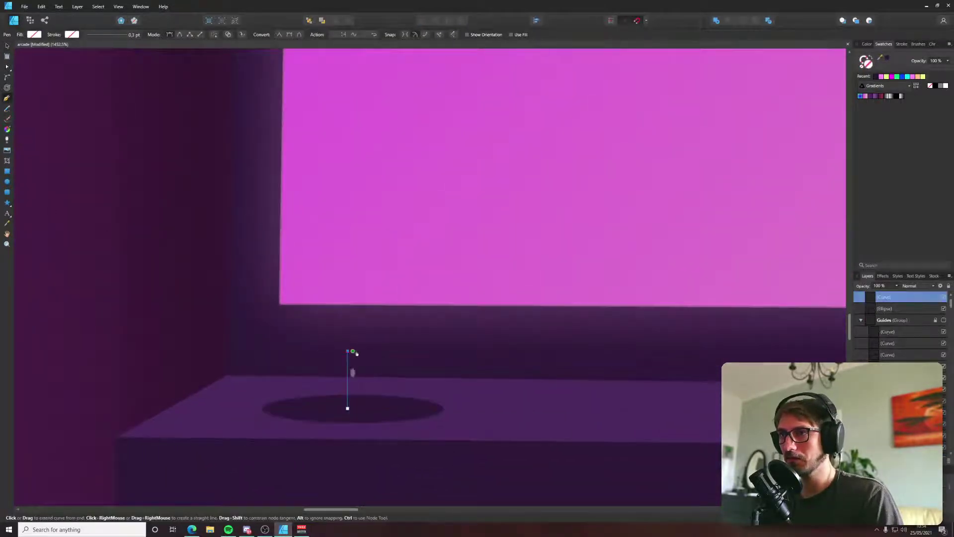
{"action": "left_click", "coordinate": [366, 410]}
{"action": "left_click", "coordinate": [348, 408]}
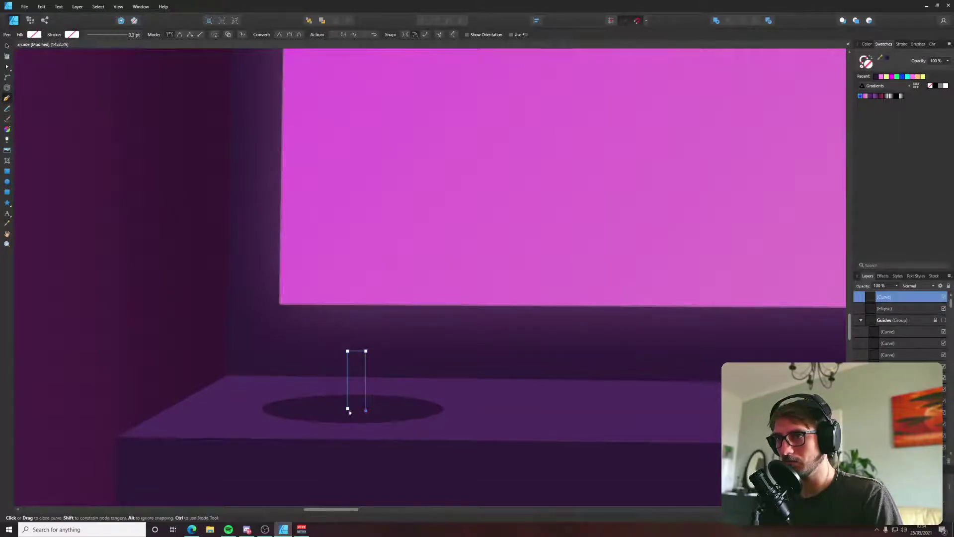
Curve the shaft's bottom edge into a rounded end and shift the shaft slightly up and to the left on the base ellipse.
{"action": "key", "text": "a"}
{"action": "scroll", "coordinate": [353, 415], "scroll_direction": "up", "scroll_amount": 3}
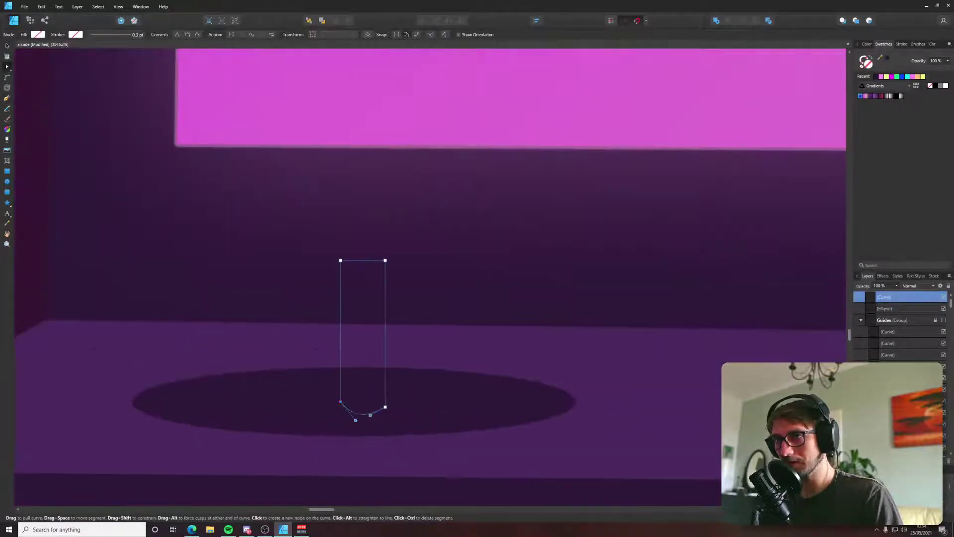
{"action": "left_click_drag", "start_coordinate": [370, 415], "coordinate": [385, 426]}
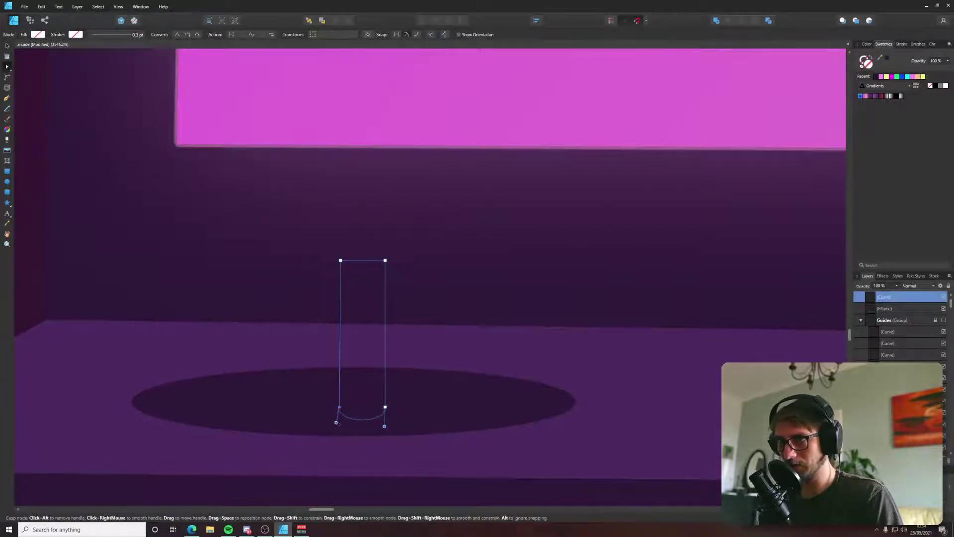
{"action": "key", "text": "v"}
{"action": "left_click_drag", "start_coordinate": [378, 390], "coordinate": [358, 377]}
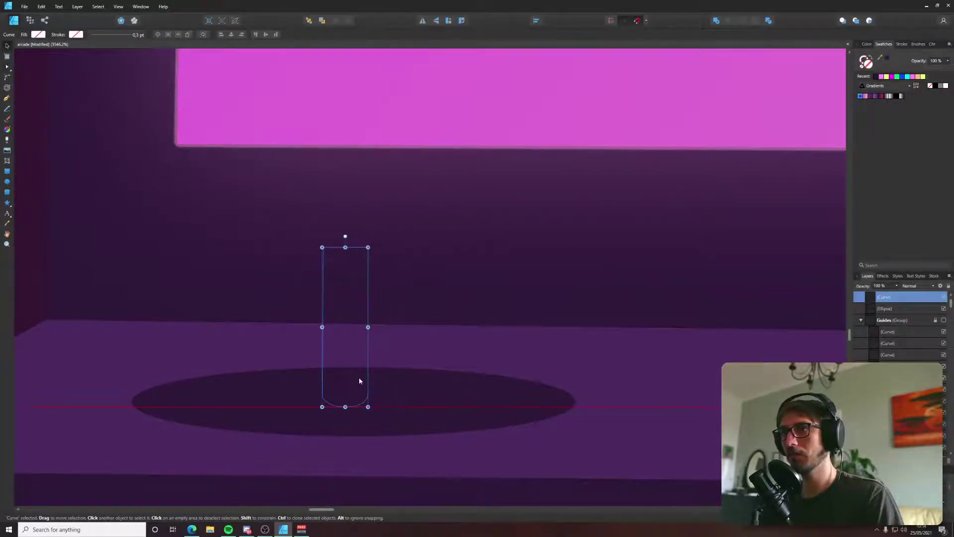
Fill the joystick shaft with the very dark purple sampled from the pinball table's legs.
{"action": "scroll", "coordinate": [618, 273], "scroll_direction": "down", "scroll_amount": 8}
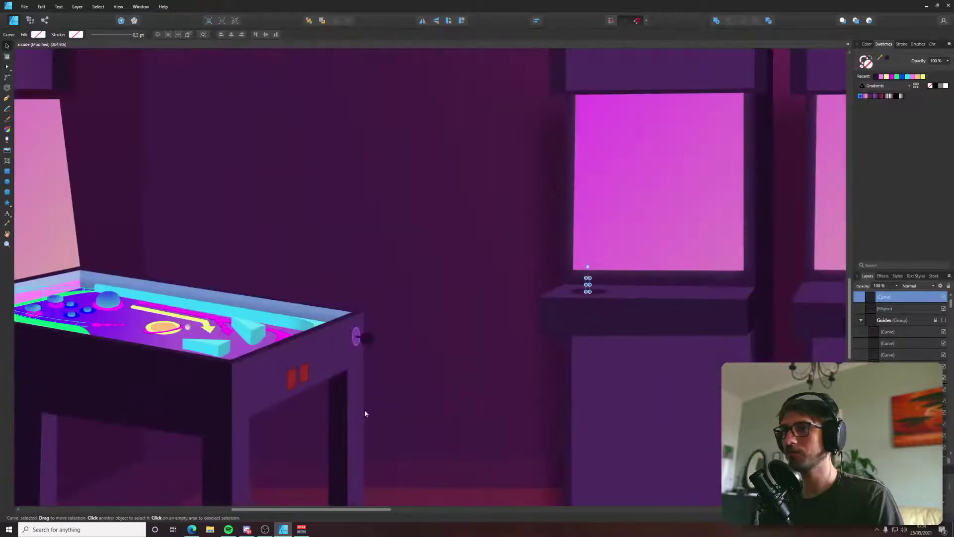
{"action": "key", "text": "i"}
{"action": "left_click", "coordinate": [333, 419]}
{"action": "key", "text": "v"}
{"action": "scroll", "coordinate": [558, 297], "scroll_direction": "up", "scroll_amount": 5}
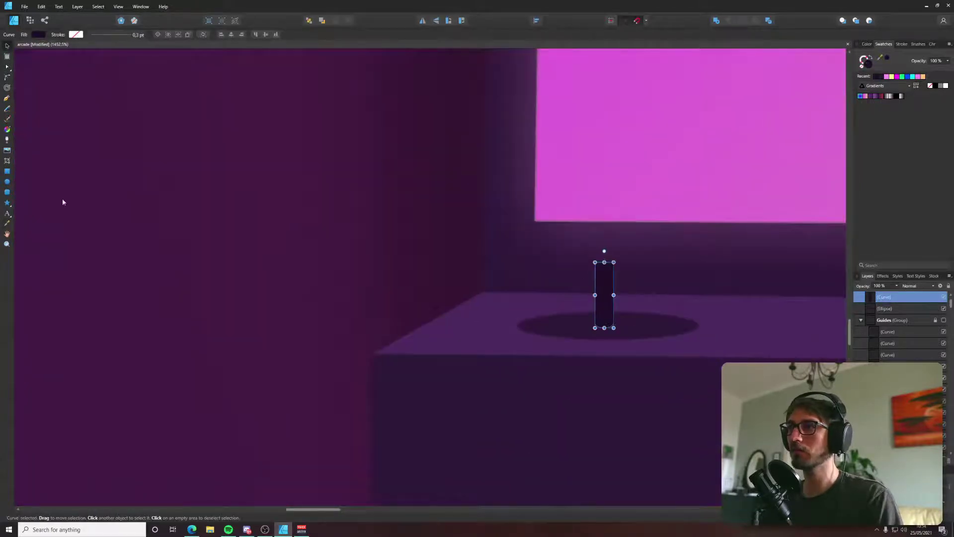
Draw a nearly round ellipse on top of the shaft as the joystick ball and shrink it slightly.
{"action": "left_click", "coordinate": [7, 182]}
{"action": "mouse_move", "coordinate": [571, 214]}
{"action": "left_mouse_down"}
{"action": "mouse_move", "coordinate": [666, 283]}
{"action": "mouse_move", "coordinate": [619, 250]}
{"action": "left_mouse_up"}
{"action": "scroll", "coordinate": [619, 250], "scroll_direction": "down", "scroll_amount": 5}
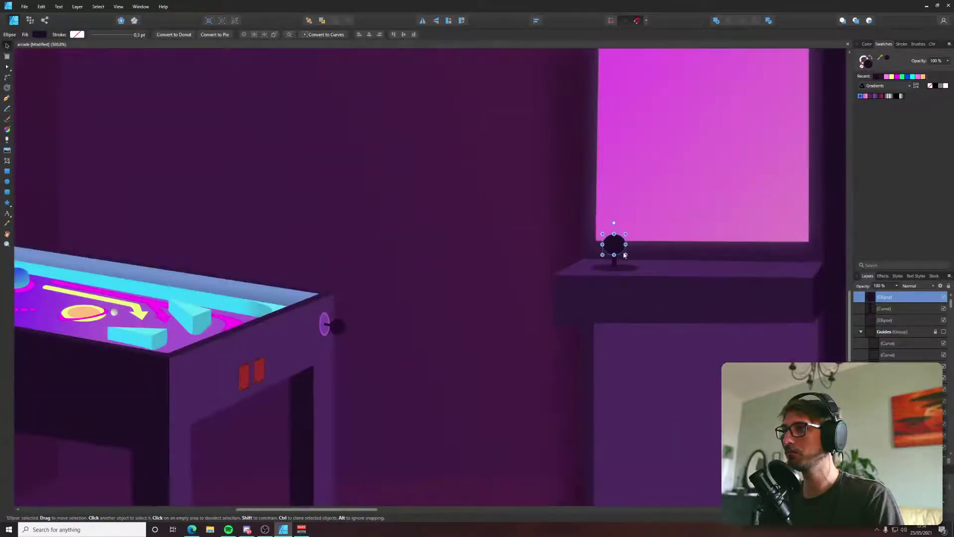
{"action": "scroll", "coordinate": [618, 250], "scroll_direction": "up", "scroll_amount": 6}
{"action": "left_click_drag", "start_coordinate": [646, 207], "coordinate": [639, 217]}
Give the joystick ball a linear gradient from medium blue to its dark purple, then deselect it and check the joystick within the whole scene.
{"action": "left_click", "coordinate": [39, 34]}
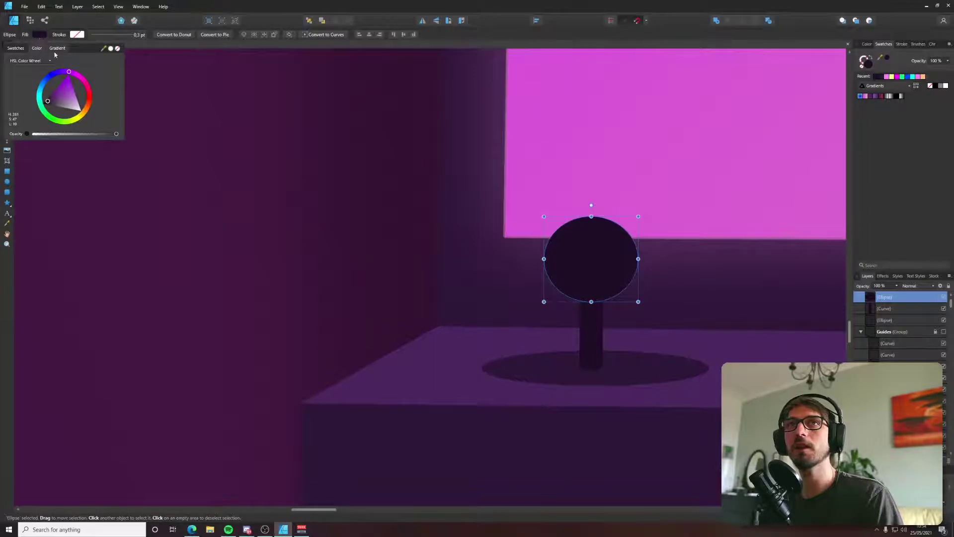
{"action": "left_click", "coordinate": [57, 48]}
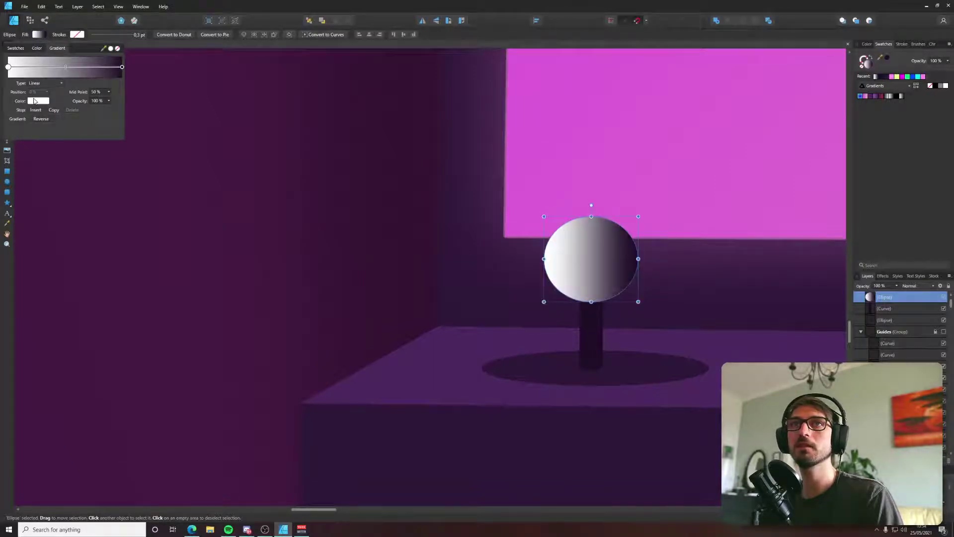
{"action": "left_click", "coordinate": [37, 101]}
{"action": "left_click", "coordinate": [36, 132]}
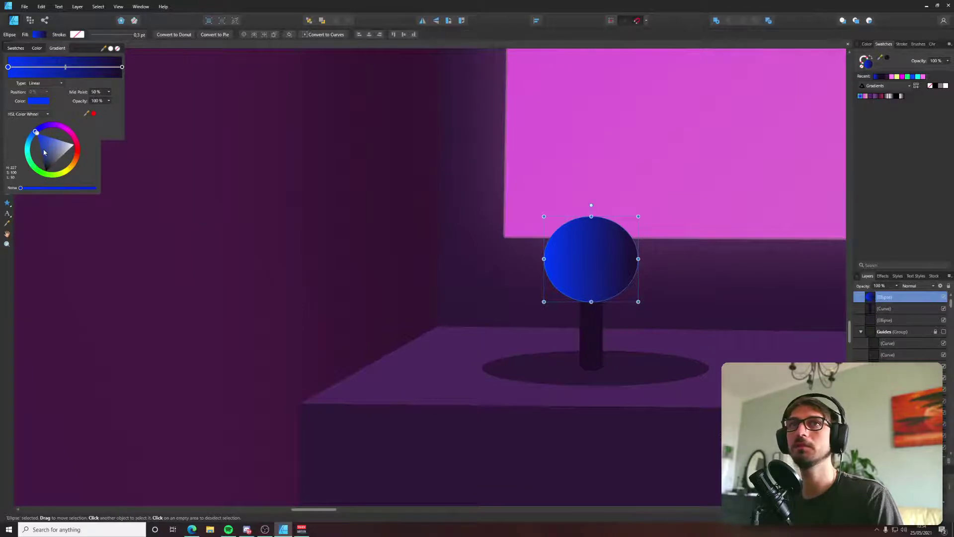
{"action": "left_click_drag", "start_coordinate": [38, 134], "coordinate": [44, 145]}
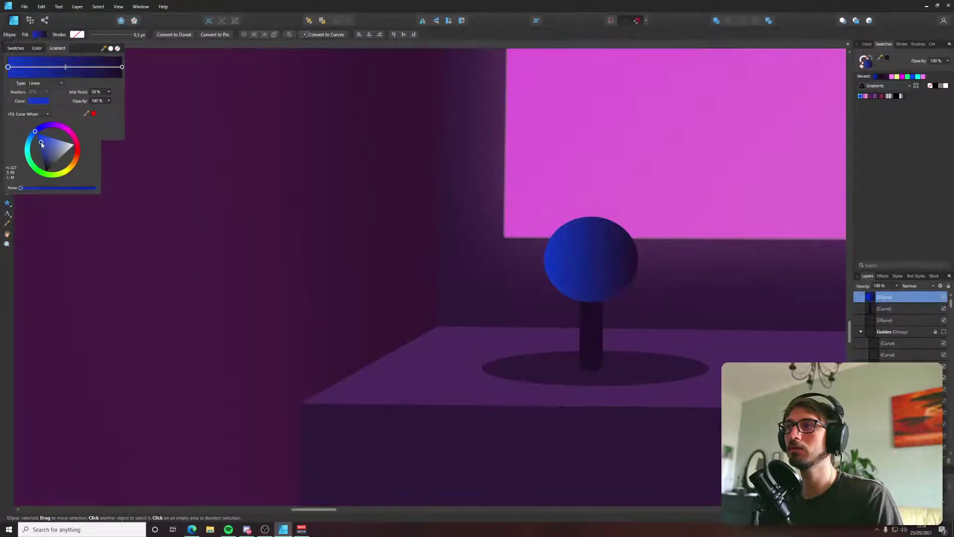
{"action": "key", "text": "m"}
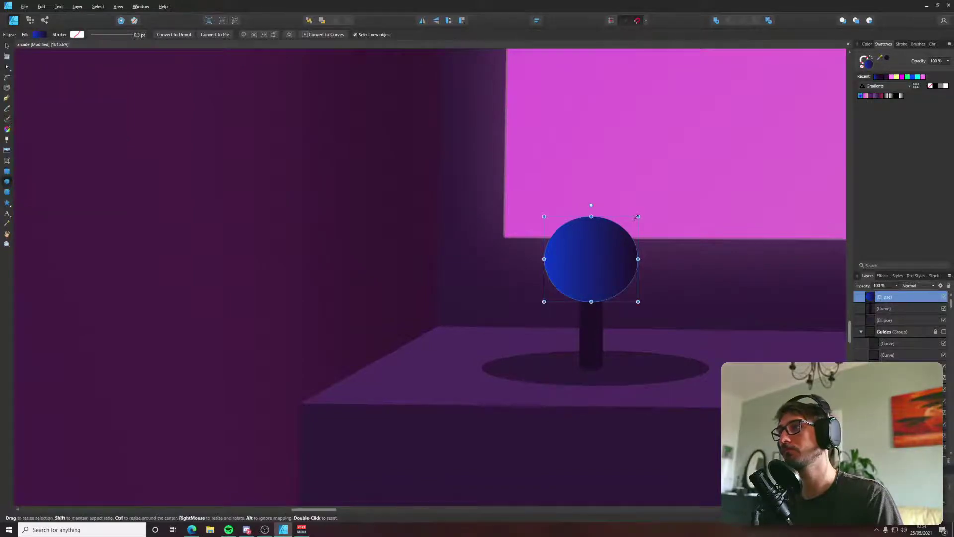
{"action": "scroll", "coordinate": [635, 222], "scroll_direction": "down", "scroll_amount": 5}
{"action": "scroll", "coordinate": [635, 223], "scroll_direction": "down", "scroll_amount": 5}
{"action": "key", "text": "v"}
{"action": "left_click", "coordinate": [226, 235]}
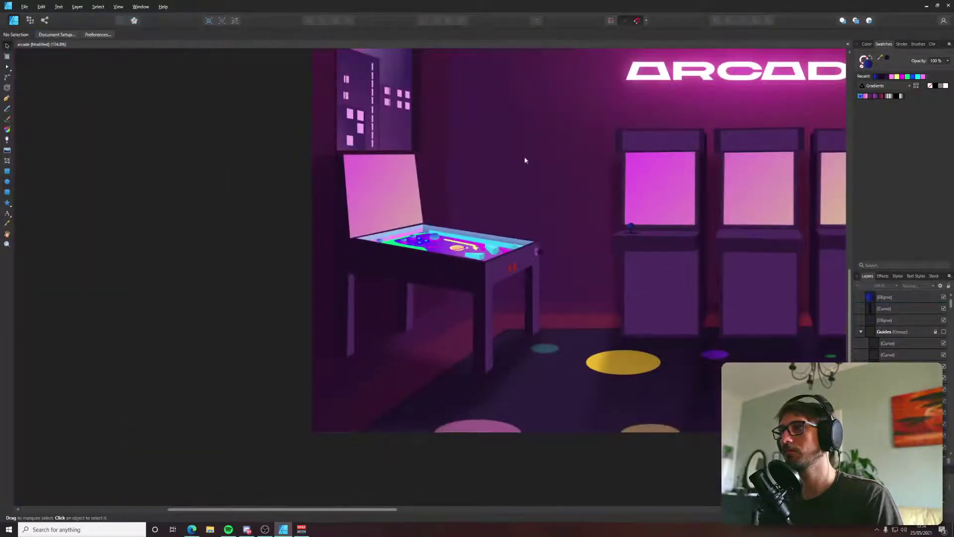
{"action": "key", "text": "ctrl+0"}
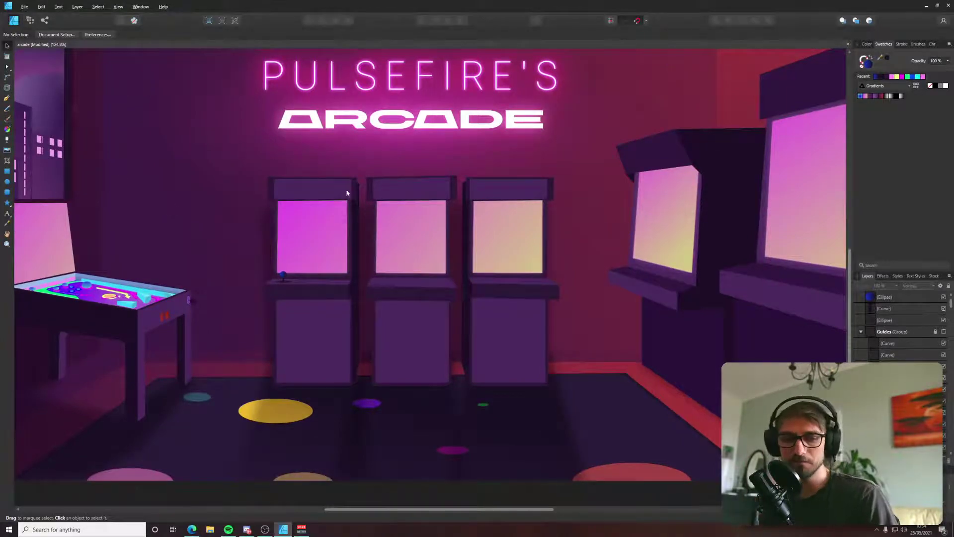
Copy the joystick base ellipse farther right along the ledge, shrink it and duplicate it into two staggered rows of two buttons.
{"action": "scroll", "coordinate": [285, 245], "scroll_direction": "up", "scroll_amount": 10}
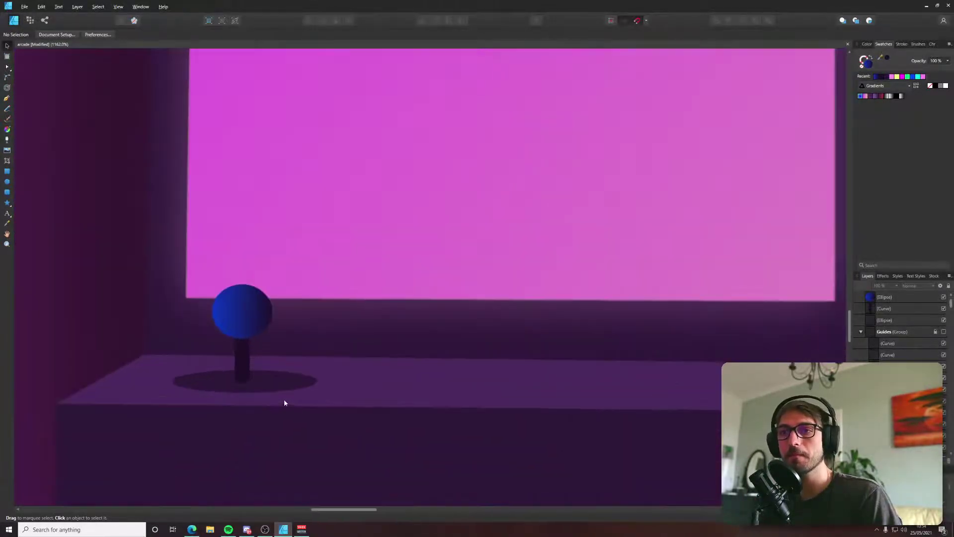
{"action": "left_click_drag", "start_coordinate": [268, 385], "coordinate": [715, 389]}
{"action": "mouse_move", "coordinate": [778, 371]}
{"action": "left_mouse_down"}
{"action": "mouse_move", "coordinate": [500, 415]}
{"action": "mouse_move", "coordinate": [608, 379]}
{"action": "mouse_move", "coordinate": [597, 385]}
{"action": "left_mouse_up"}
{"action": "scroll", "coordinate": [497, 415], "scroll_direction": "up", "scroll_amount": 4}
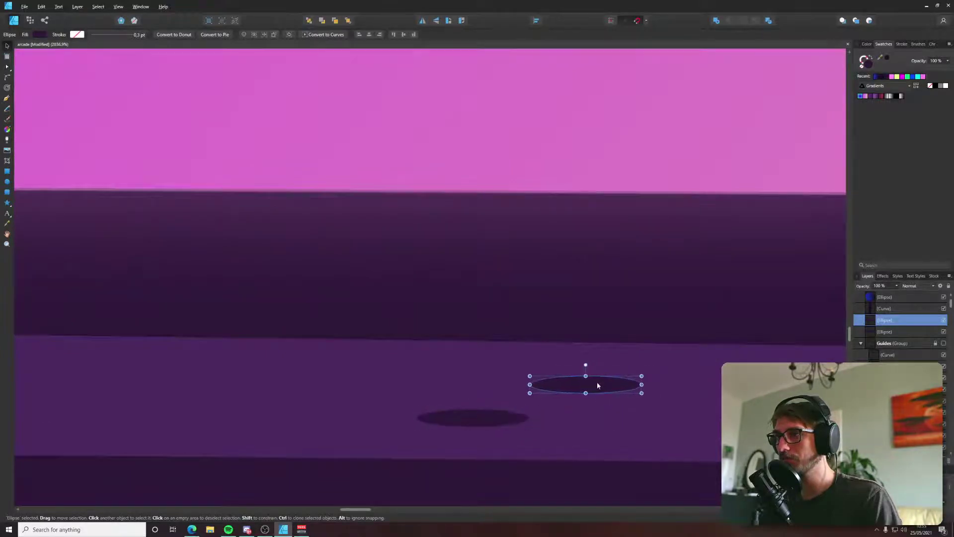
{"action": "left_click", "coordinate": [507, 419], "text": "shift"}
{"action": "mouse_move", "coordinate": [507, 419]}
{"action": "left_mouse_down"}
{"action": "mouse_move", "coordinate": [676, 426]}
{"action": "mouse_move", "coordinate": [664, 427]}
{"action": "left_mouse_up"}
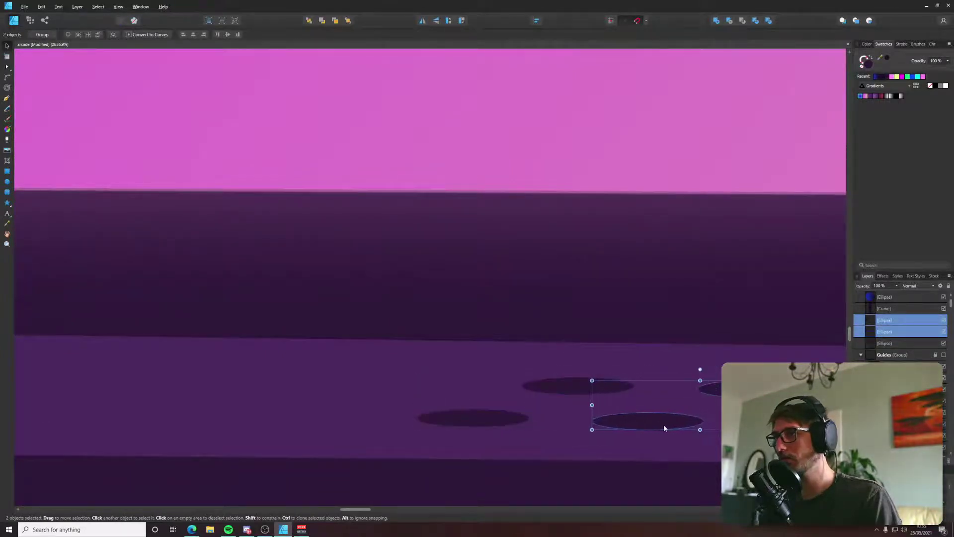
Fill the left button of the back row with a deep, saturated blue.
{"action": "left_click", "coordinate": [578, 386], "text": "shift"}
{"action": "left_click", "coordinate": [487, 416], "text": "shift"}
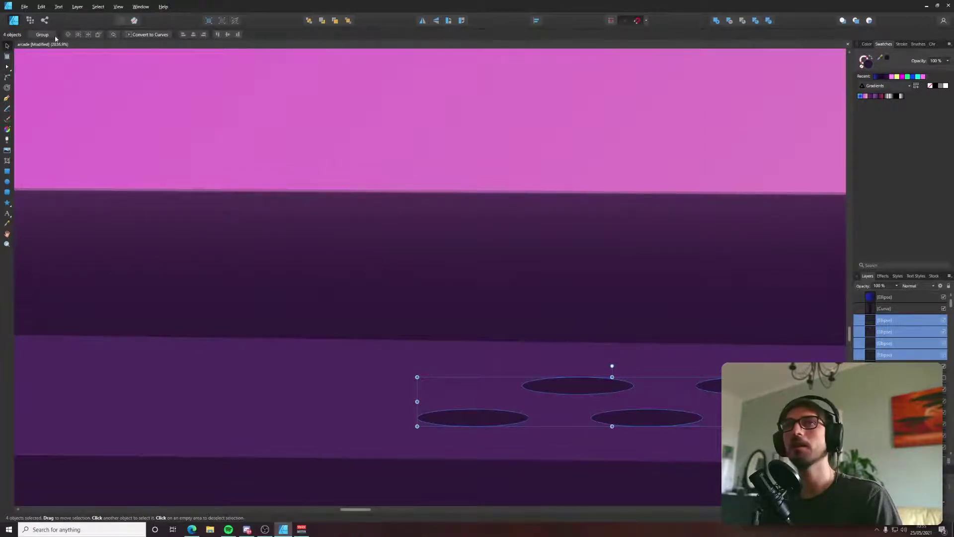
{"action": "key", "text": "e"}
{"action": "left_click", "coordinate": [547, 385]}
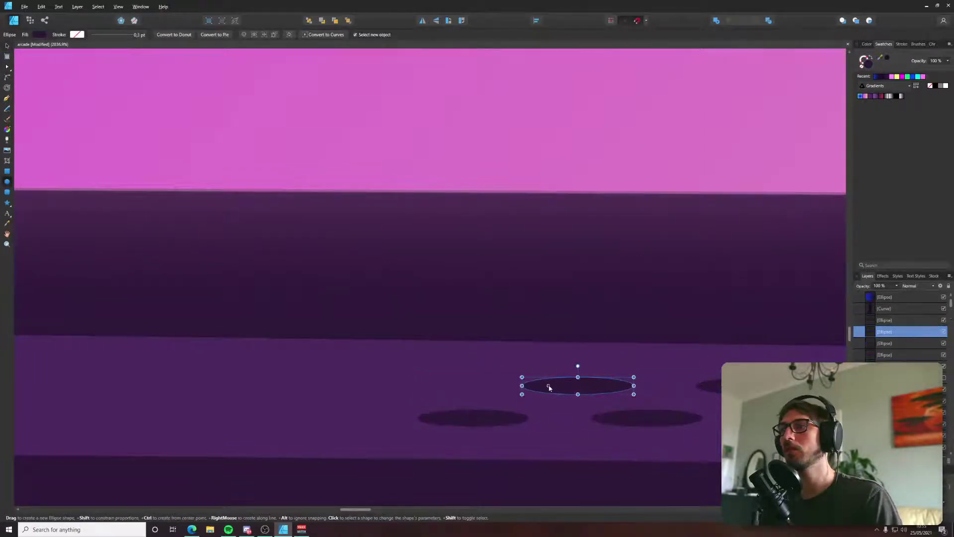
{"action": "left_click", "coordinate": [39, 34]}
{"action": "left_click_drag", "start_coordinate": [67, 73], "coordinate": [55, 73]}
{"action": "left_click", "coordinate": [60, 91]}
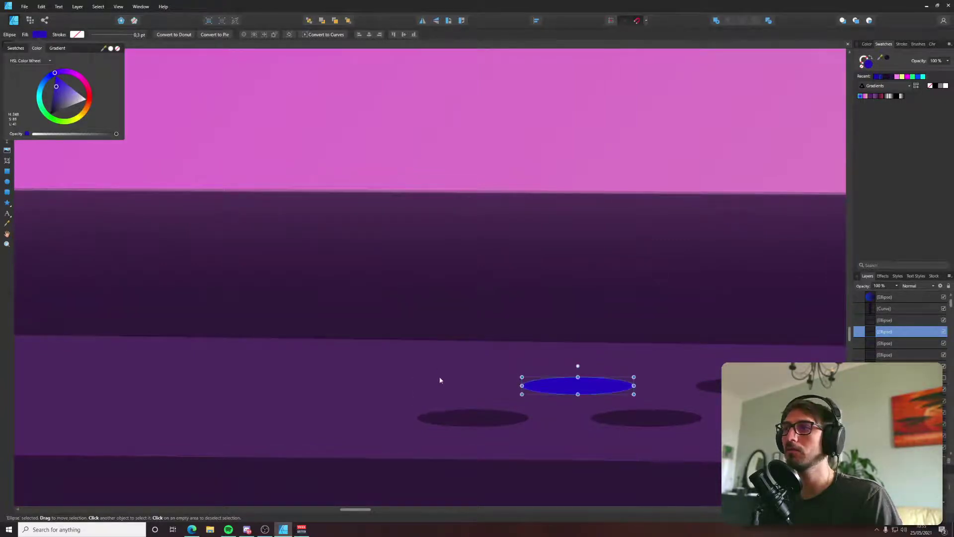
Fill the front row's left button with magenta and its right button with yellow.
{"action": "left_click", "coordinate": [472, 418]}
{"action": "left_click", "coordinate": [39, 35]}
{"action": "left_click_drag", "start_coordinate": [75, 73], "coordinate": [70, 86]}
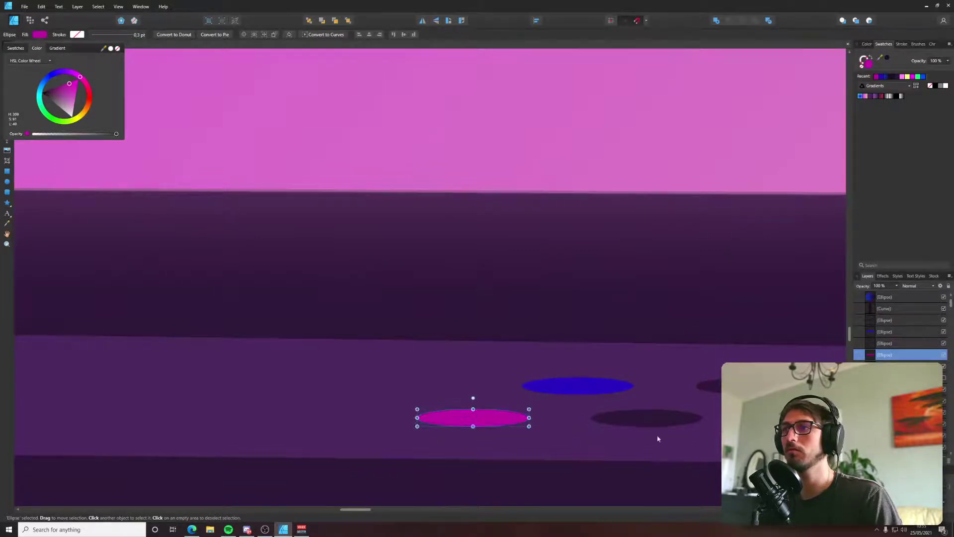
{"action": "left_click", "coordinate": [646, 418]}
{"action": "left_click", "coordinate": [38, 34]}
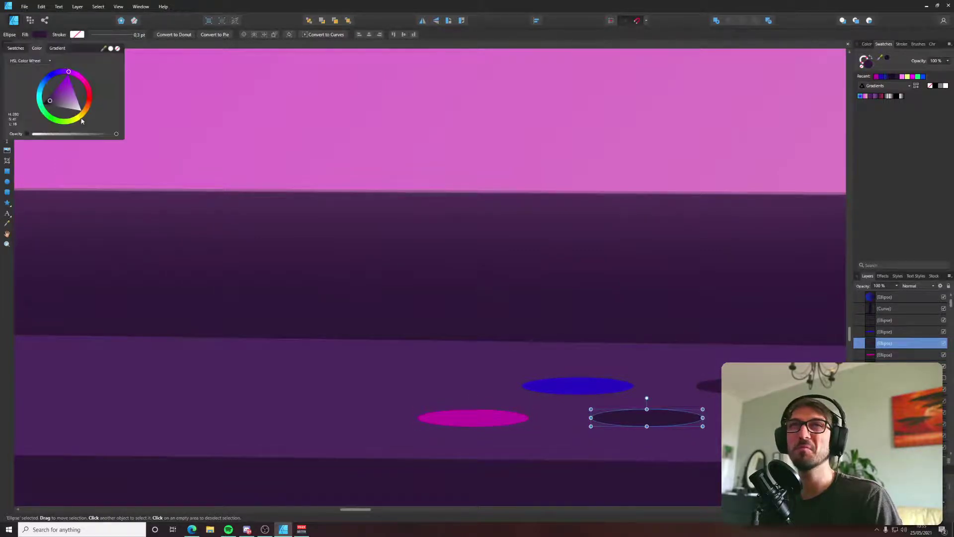
{"action": "left_click_drag", "start_coordinate": [82, 120], "coordinate": [78, 110]}
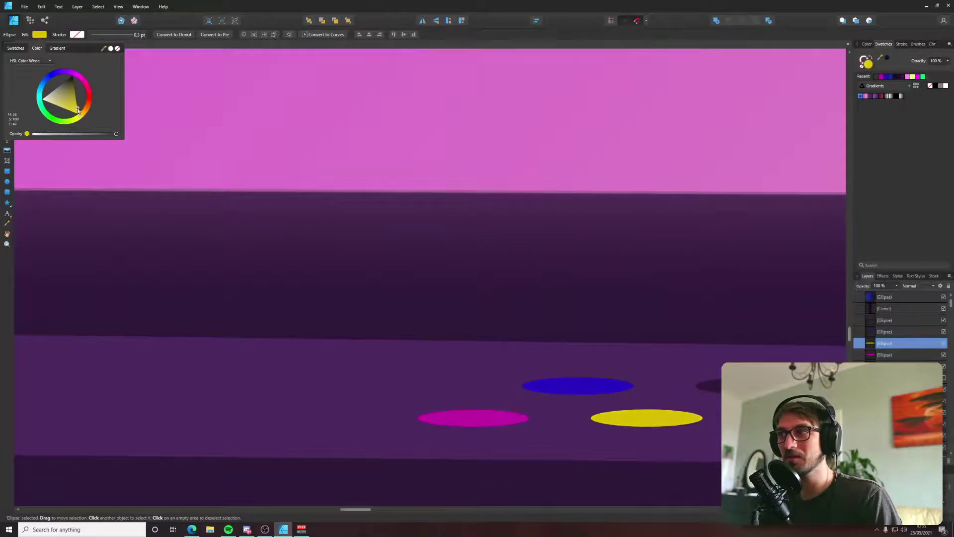
Fill the back row's right button with a bright green.
{"action": "left_click", "coordinate": [708, 386]}
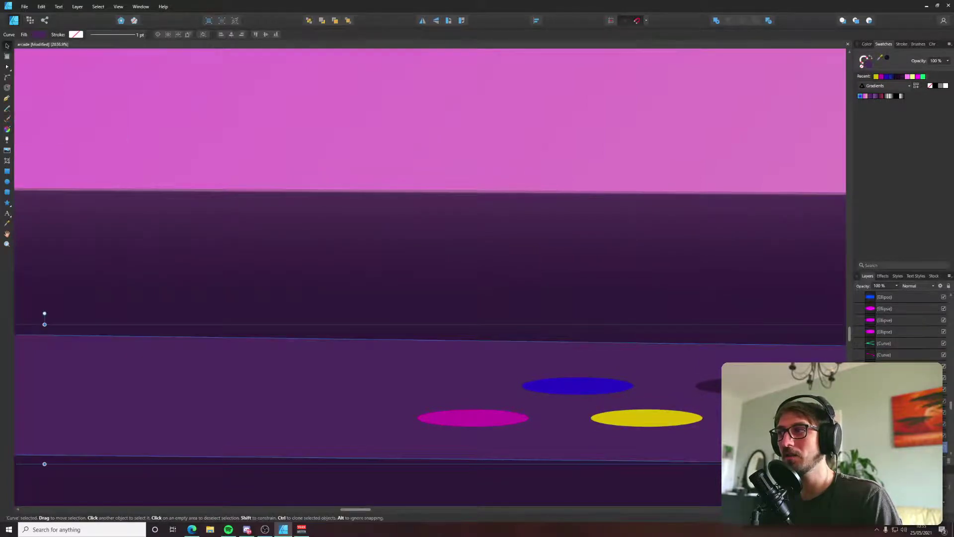
{"action": "left_click", "coordinate": [40, 34]}
{"action": "left_click_drag", "start_coordinate": [41, 108], "coordinate": [46, 113]}
{"action": "left_click", "coordinate": [54, 111]}
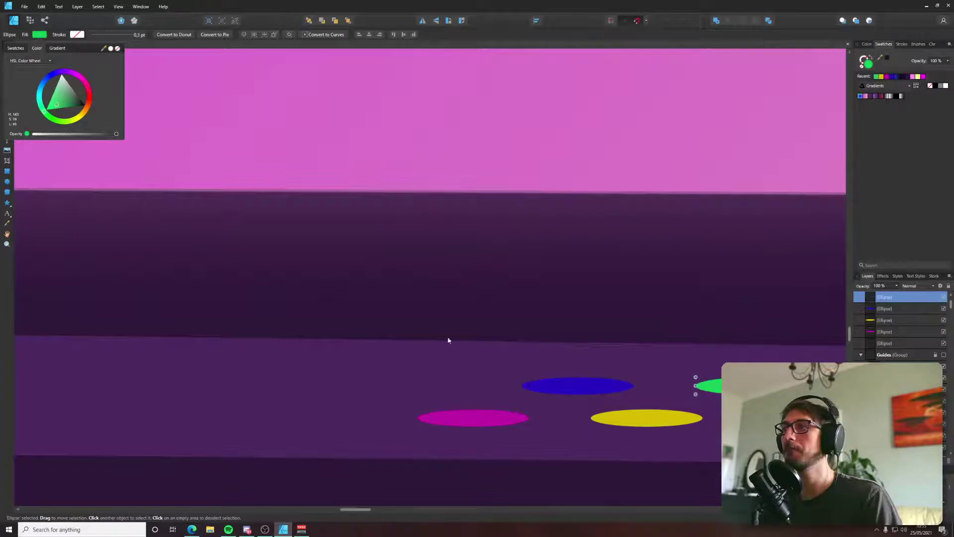
Duplicate all four button ellipses slightly upward to form raised tops, then deselect them and check the buttons within the whole scene.
{"action": "left_click", "coordinate": [469, 425], "text": "shift"}
{"action": "left_click", "coordinate": [575, 392], "text": "shift"}
{"action": "left_click", "coordinate": [646, 420], "text": "shift"}
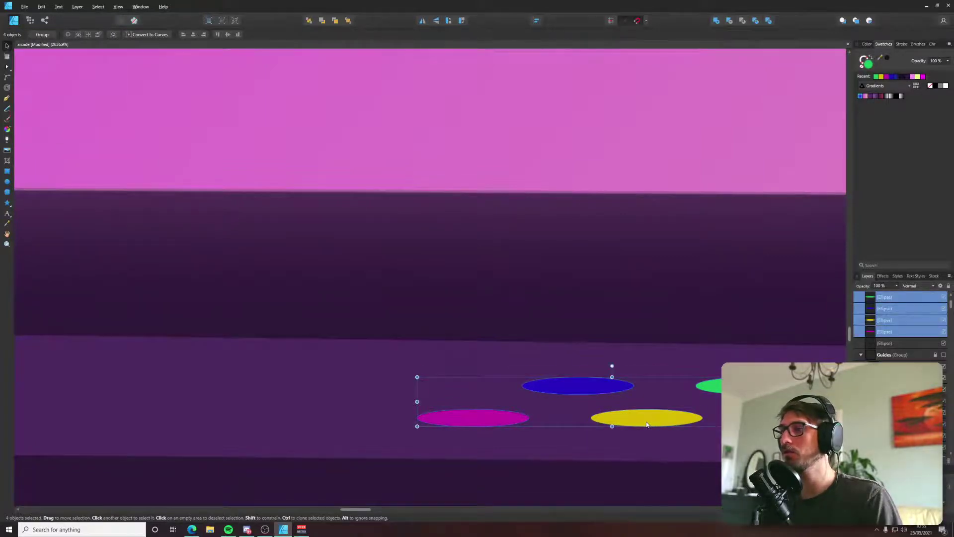
{"action": "left_click_drag", "start_coordinate": [646, 420], "coordinate": [646, 411]}
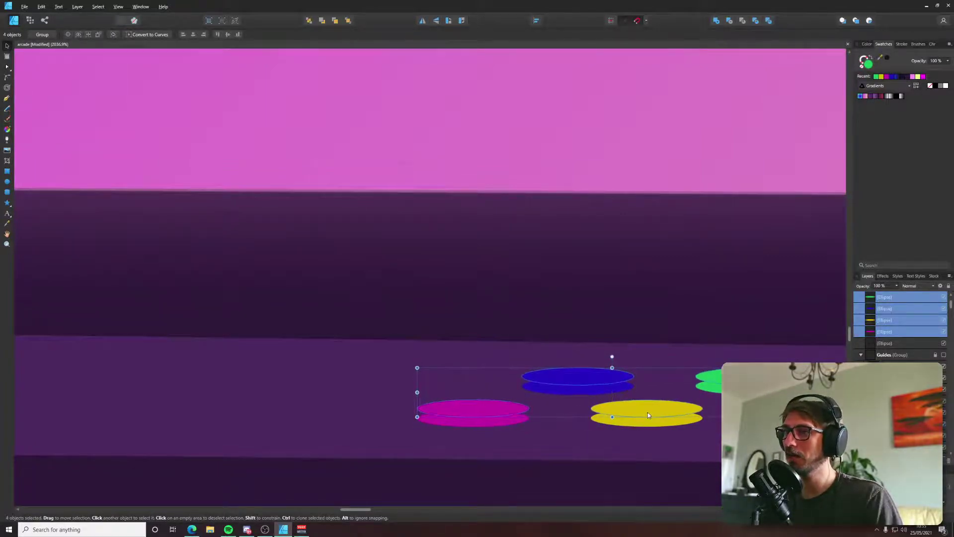
{"action": "scroll", "coordinate": [647, 412], "scroll_direction": "down", "scroll_amount": 10}
{"action": "left_click", "coordinate": [247, 340]}
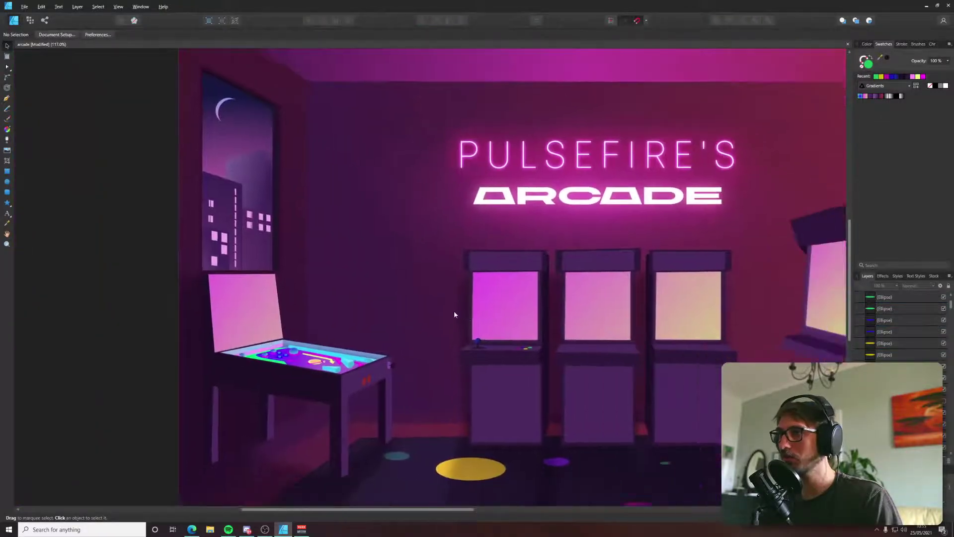
{"action": "scroll", "coordinate": [455, 313], "scroll_direction": "up", "scroll_amount": 8}
{"action": "scroll", "coordinate": [398, 321], "scroll_direction": "up", "scroll_amount": 5}
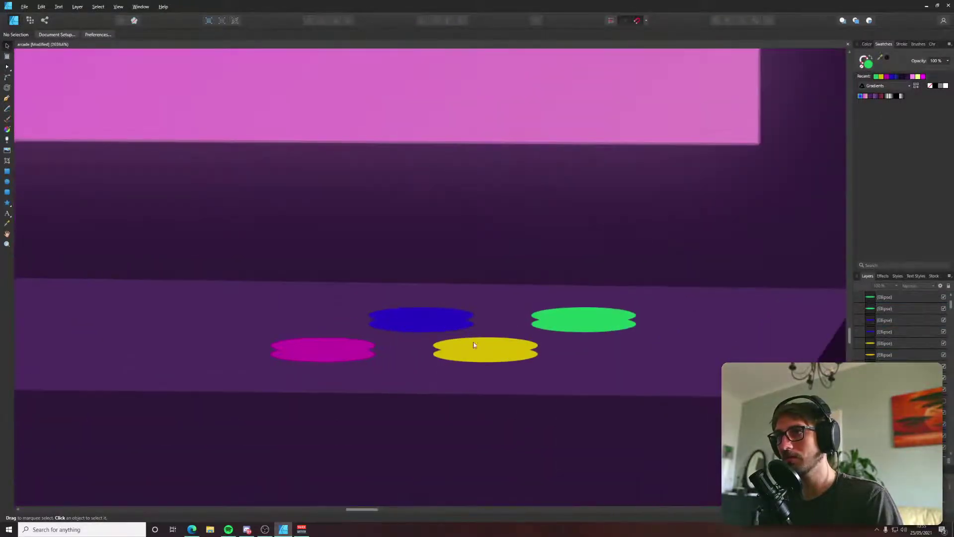
Shrink the four upper button ellipses together so they are slightly narrower than the ellipses beneath.
{"action": "scroll", "coordinate": [448, 338], "scroll_direction": "up", "scroll_amount": 3}
{"action": "left_click", "coordinate": [465, 352]}
{"action": "left_click", "coordinate": [234, 347], "text": "shift"}
{"action": "left_click", "coordinate": [373, 288], "text": "shift"}
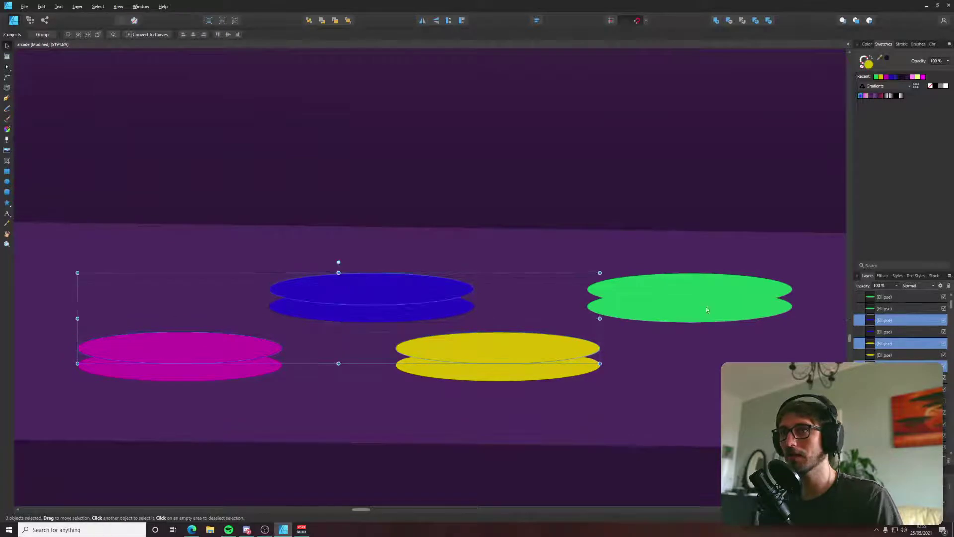
{"action": "left_click", "coordinate": [716, 298], "text": "shift"}
{"action": "left_click_drag", "start_coordinate": [791, 273], "coordinate": [781, 277]}
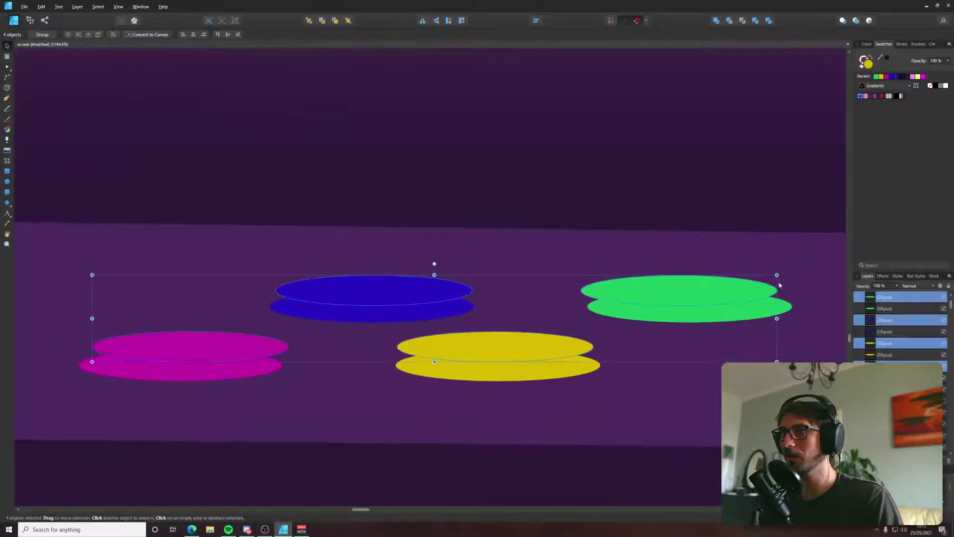
Reposition the green, blue, magenta and yellow top ellipses individually so each sits centred and lower over its base ellipse.
{"action": "left_click", "coordinate": [720, 298]}
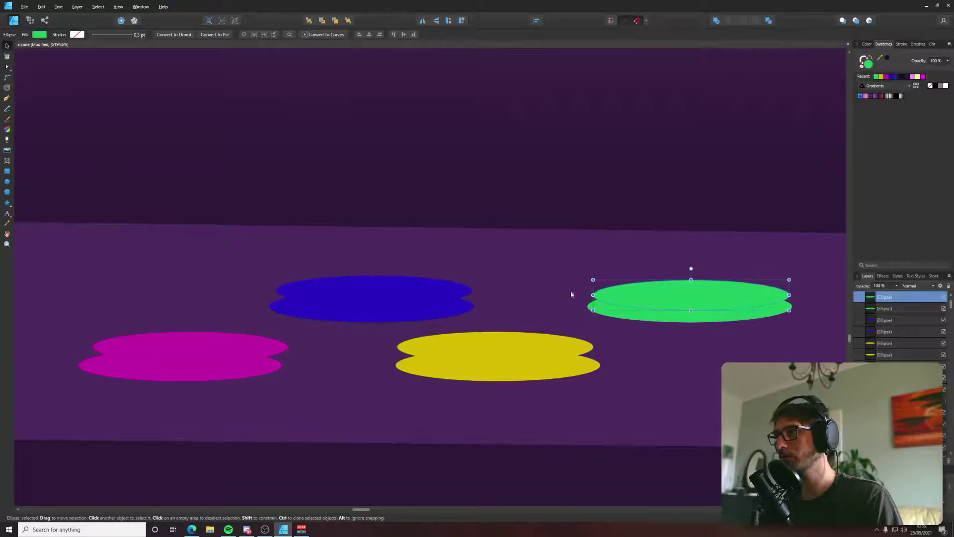
{"action": "left_click", "coordinate": [308, 300]}
{"action": "left_click", "coordinate": [214, 351]}
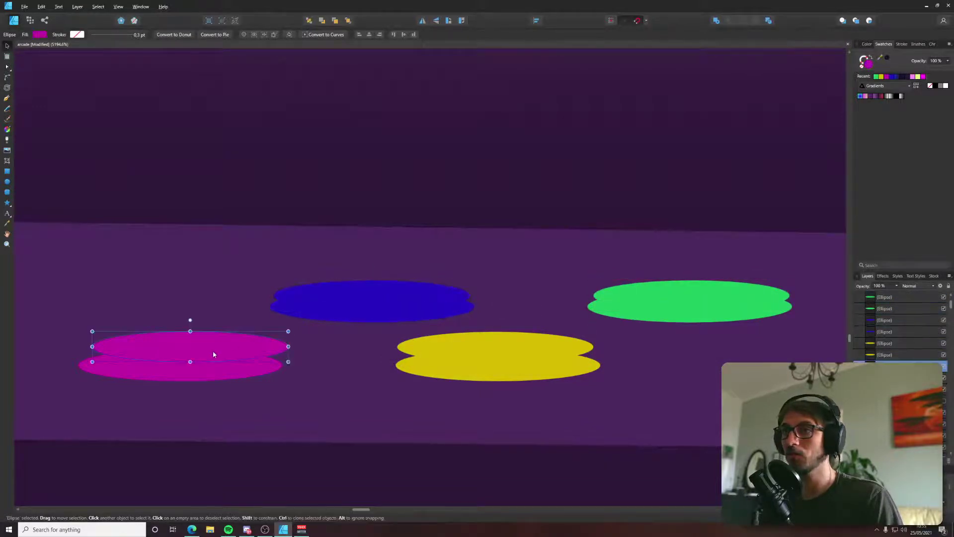
{"action": "left_click_drag", "start_coordinate": [213, 351], "coordinate": [204, 353]}
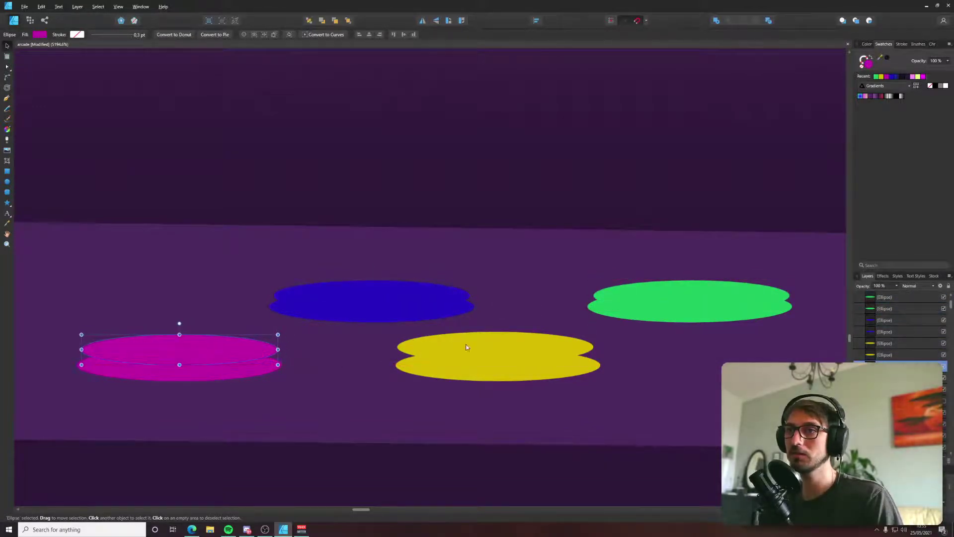
{"action": "left_click_drag", "start_coordinate": [466, 347], "coordinate": [472, 350]}
Set the blend mode of the four lower button ellipses to Multiply, then deselect them and check the result within the scene.
{"action": "left_click", "coordinate": [209, 377]}
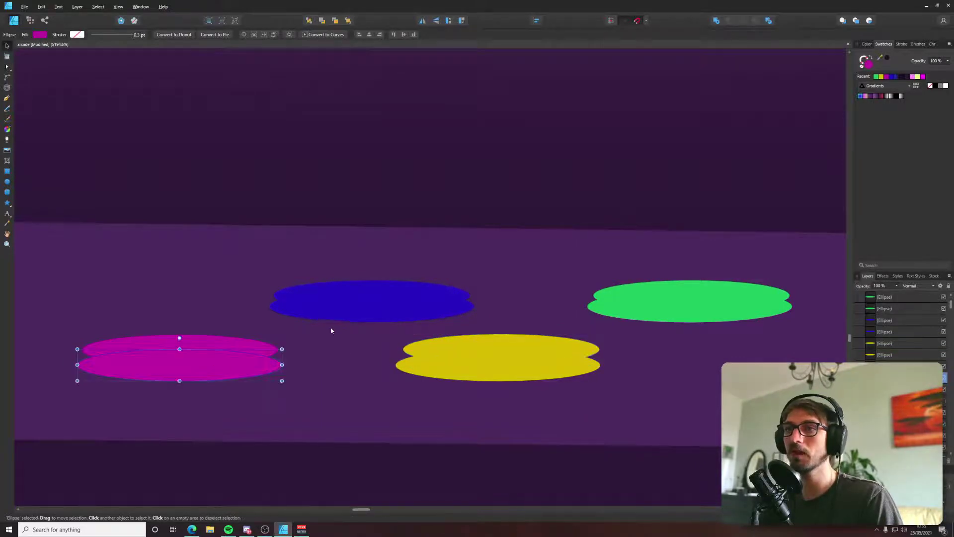
{"action": "left_click", "coordinate": [368, 317], "text": "shift"}
{"action": "left_click", "coordinate": [488, 369], "text": "shift"}
{"action": "left_click", "coordinate": [611, 310], "text": "shift"}
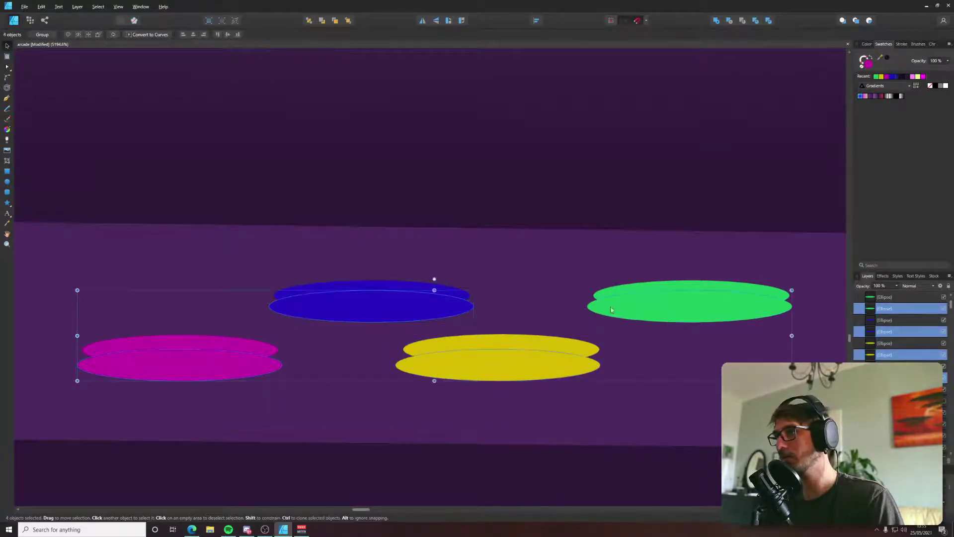
{"action": "key", "text": "e"}
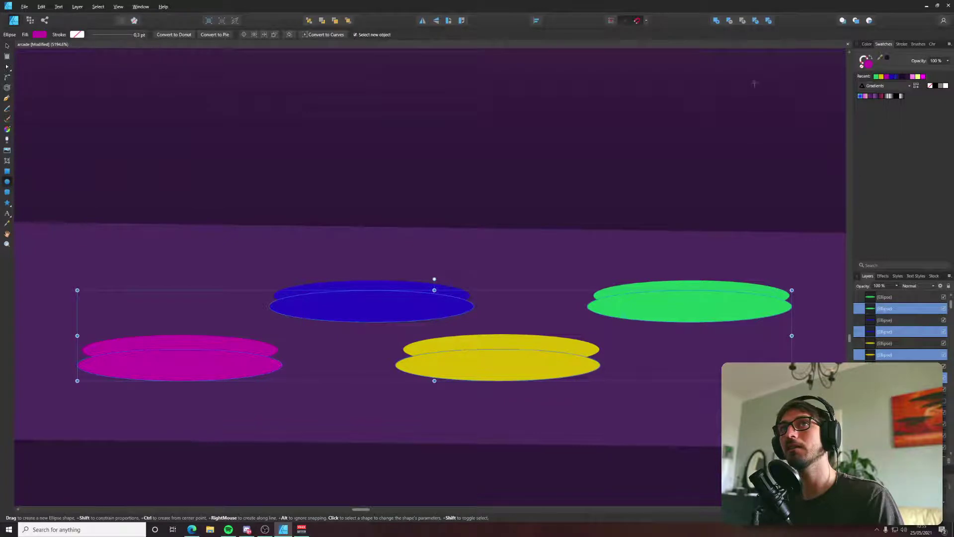
{"action": "left_click", "coordinate": [919, 286]}
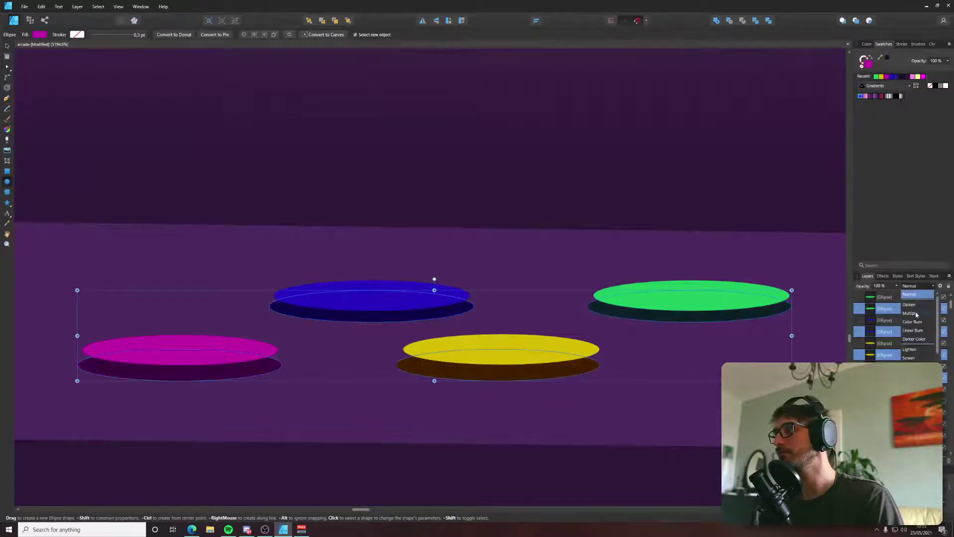
{"action": "left_click", "coordinate": [917, 315]}
{"action": "left_click", "coordinate": [915, 287]}
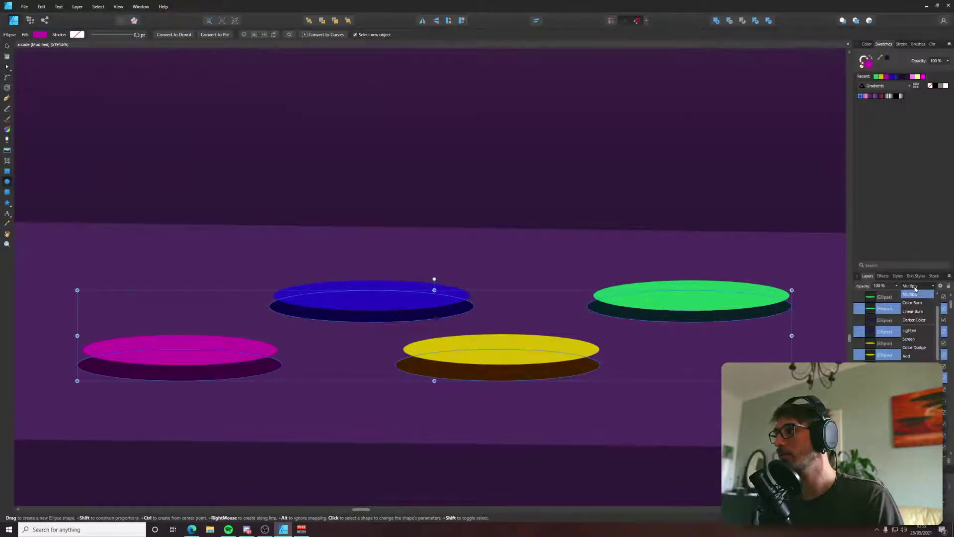
{"action": "left_click", "coordinate": [916, 290]}
{"action": "scroll", "coordinate": [644, 235], "scroll_direction": "down", "scroll_amount": 14}
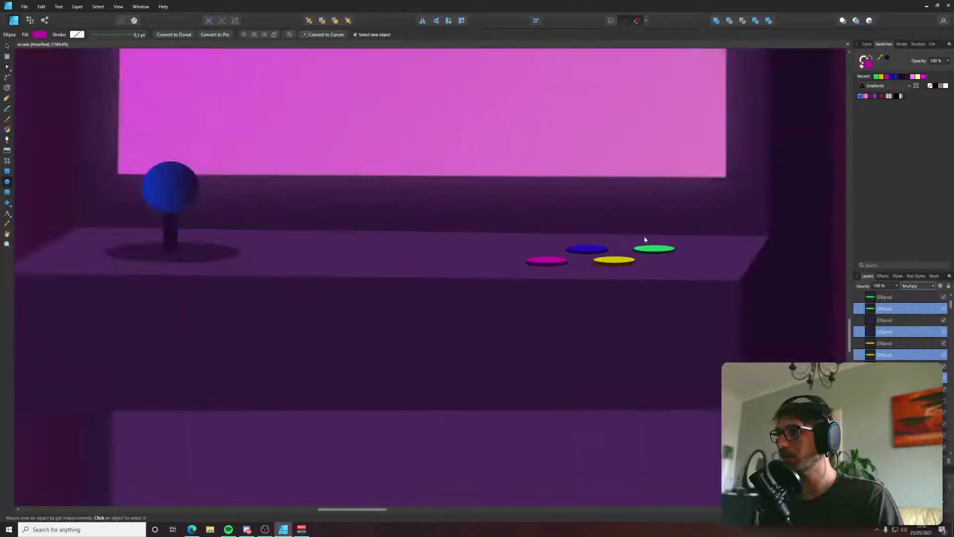
{"action": "left_click", "coordinate": [411, 205]}
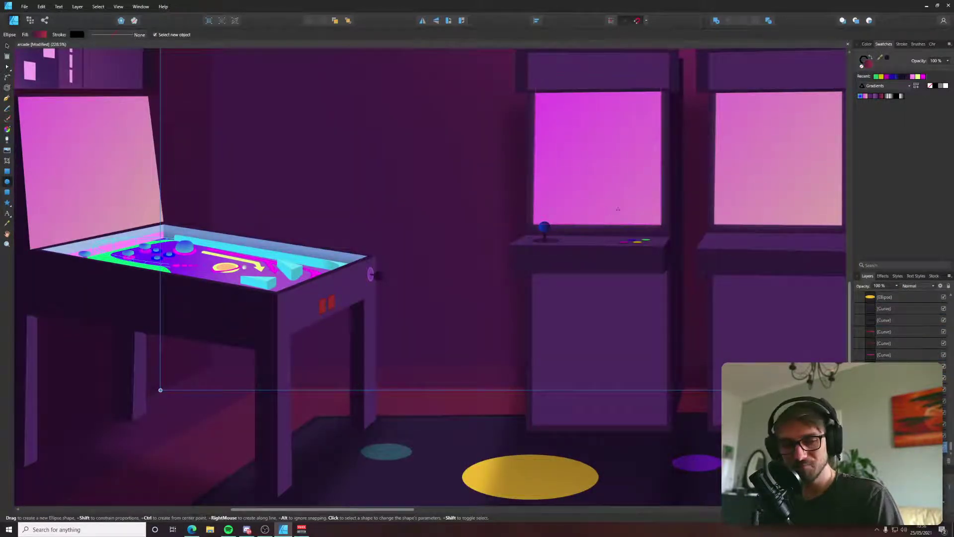
{"action": "scroll", "coordinate": [723, 232], "scroll_direction": "up", "scroll_amount": 5}
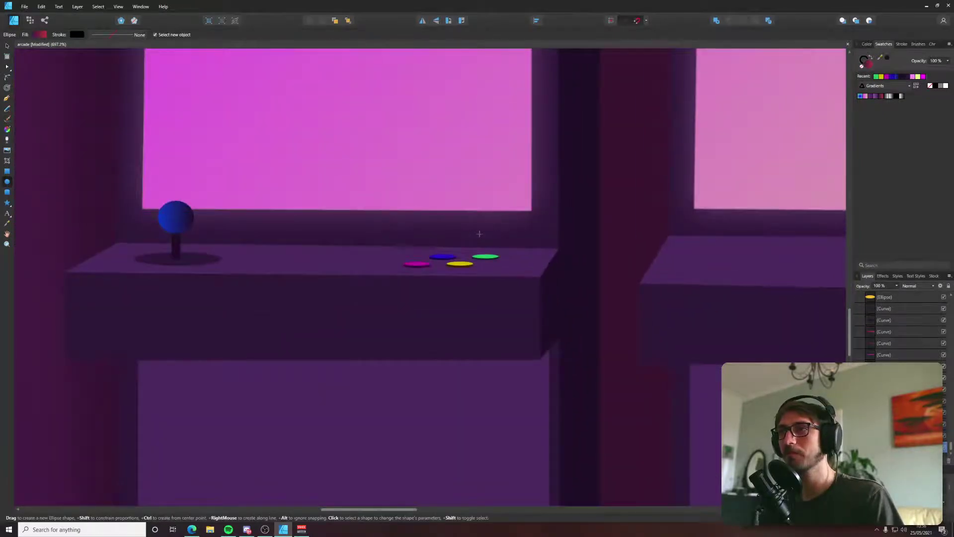
{"action": "scroll", "coordinate": [479, 234], "scroll_direction": "down", "scroll_amount": 9}
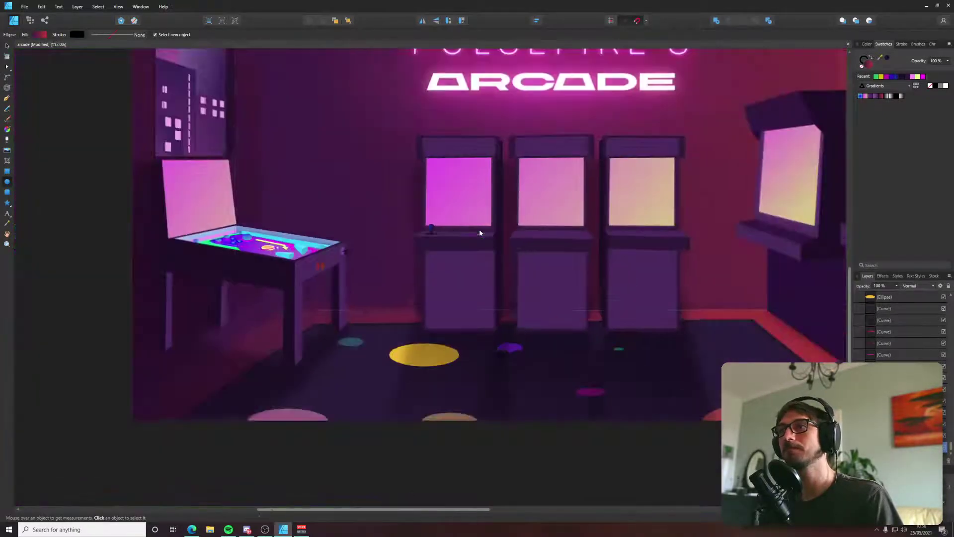
{"action": "left_click", "coordinate": [242, 294]}
Draw a closed, slanted four-sided panel outline around the four buttons on the ledge with the Pen tool.
{"action": "scroll", "coordinate": [481, 231], "scroll_direction": "up", "scroll_amount": 8}
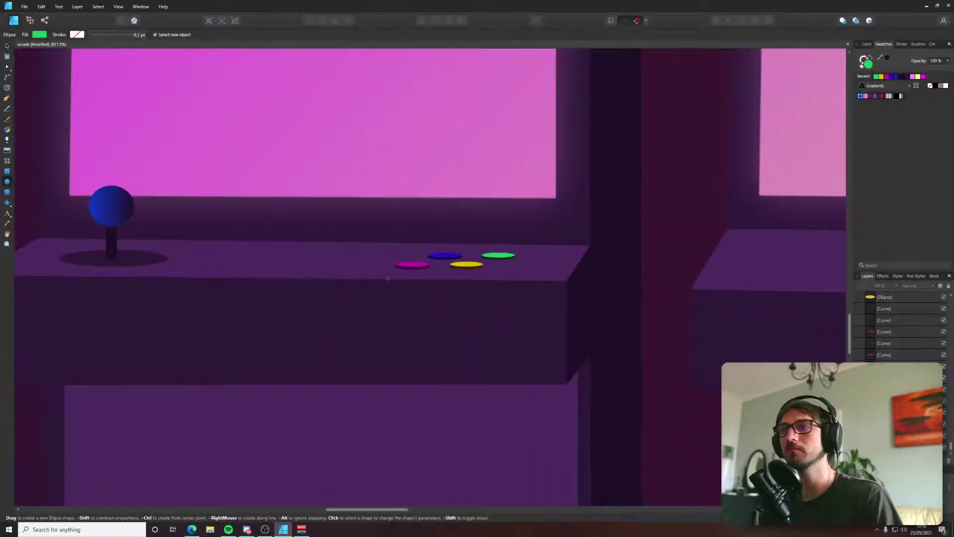
{"action": "key", "text": "p"}
{"action": "left_click", "coordinate": [361, 266]}
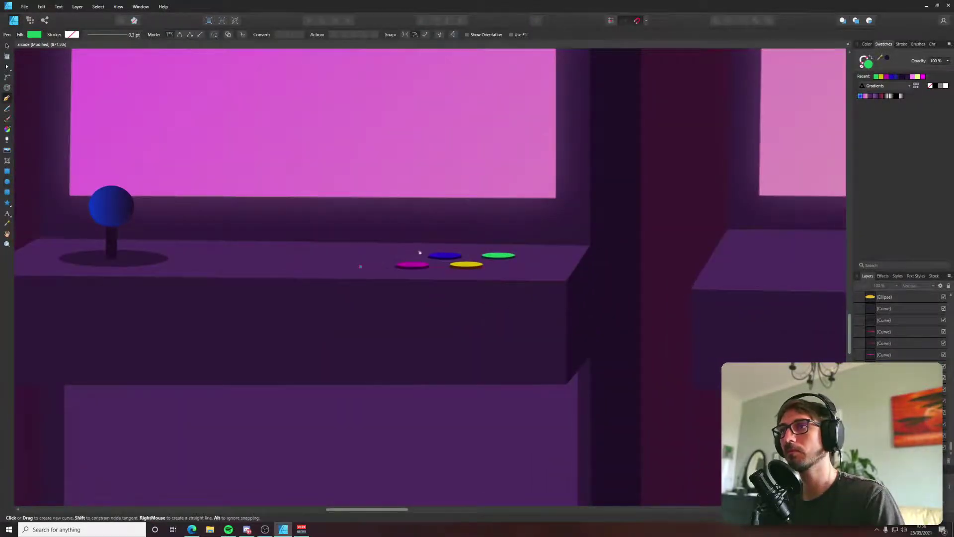
{"action": "left_click", "coordinate": [420, 247]}
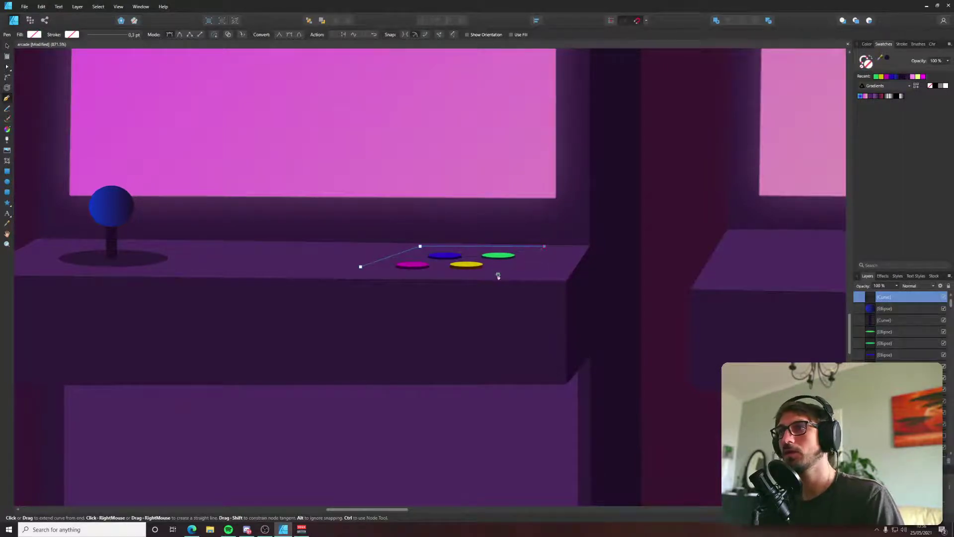
{"action": "left_click", "coordinate": [361, 267]}
{"action": "key", "text": "a"}
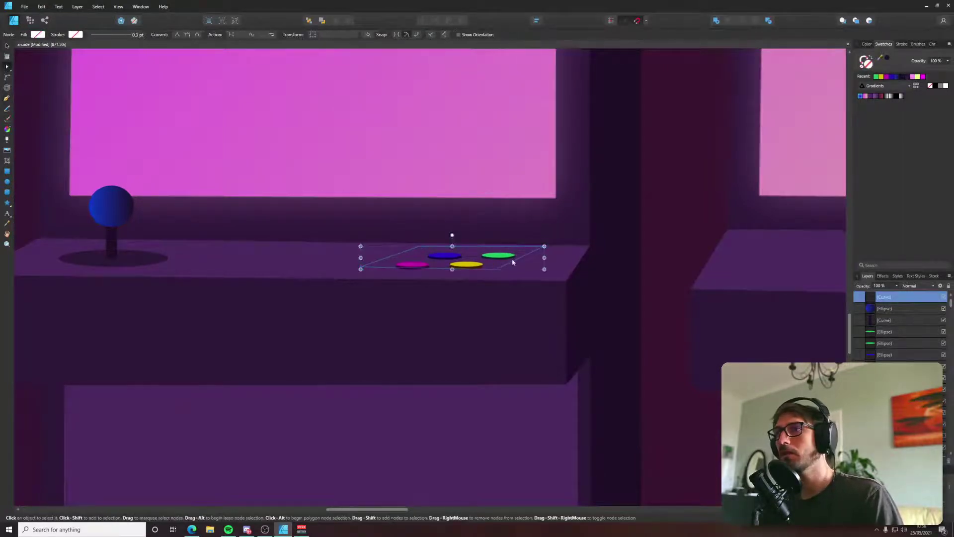
{"action": "key", "text": "v"}
Shift the panel outline's front corners outward to the left and slightly down to follow the ledge's perspective.
{"action": "scroll", "coordinate": [510, 268], "scroll_direction": "up", "scroll_amount": 4}
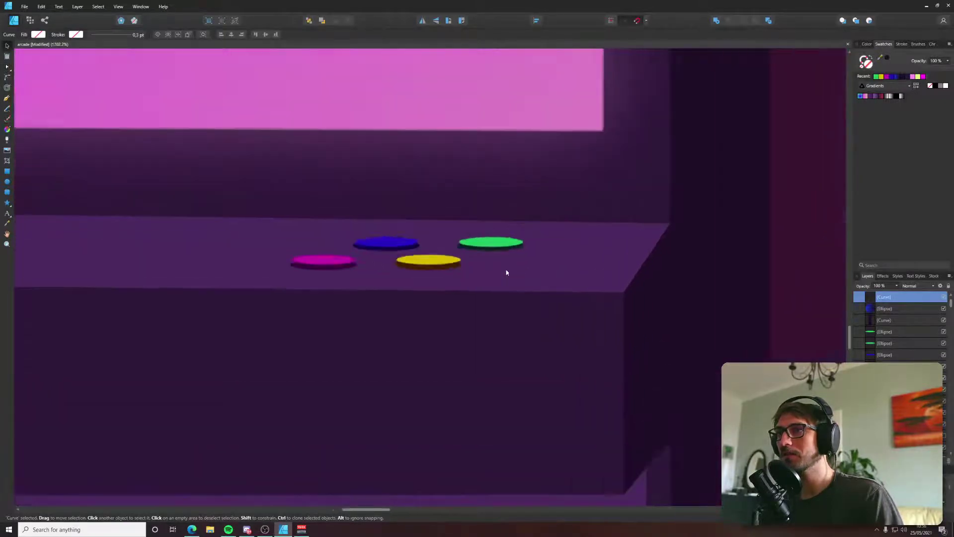
{"action": "key", "text": "a"}
{"action": "left_click_drag", "start_coordinate": [115, 262], "coordinate": [491, 267]}
{"action": "key", "text": "v"}
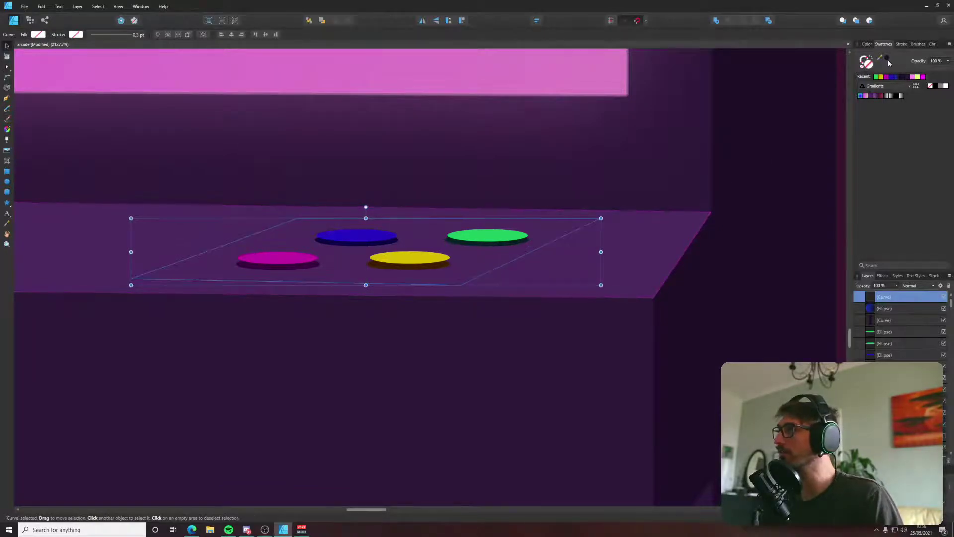
Fill the panel with the dark purple sampled from the joystick base and send it behind the buttons.
{"action": "scroll", "coordinate": [263, 217], "scroll_direction": "left", "scroll_amount": 10}
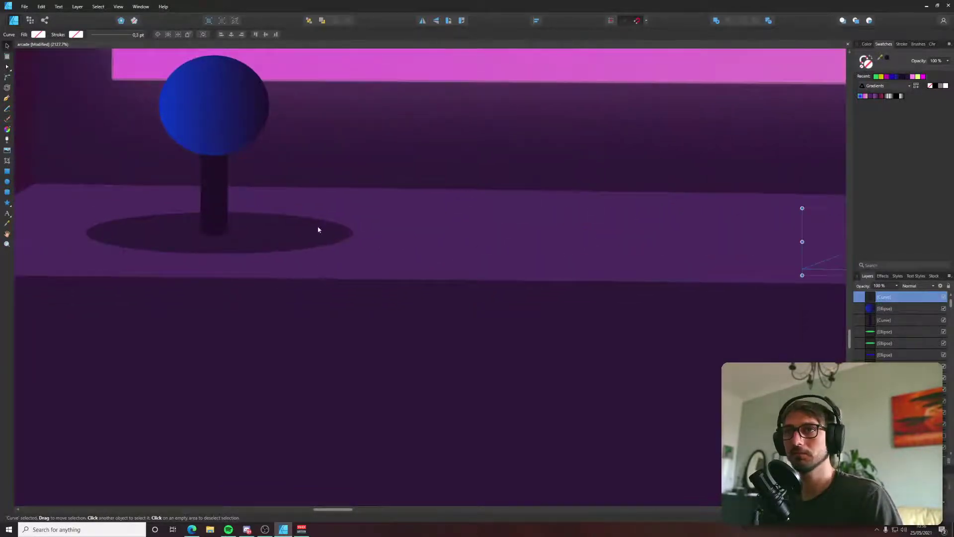
{"action": "key", "text": "i"}
{"action": "scroll", "coordinate": [285, 228], "scroll_direction": "right", "scroll_amount": 10}
{"action": "scroll", "coordinate": [285, 228], "scroll_direction": "up", "scroll_amount": 3}
{"action": "key", "text": "v"}
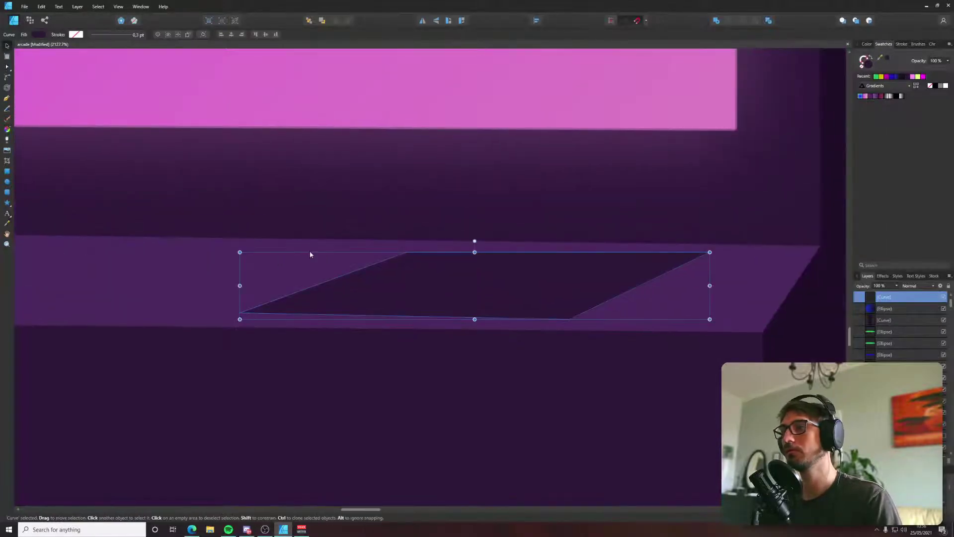
{"action": "key", "text": "ctrl+shift+["}
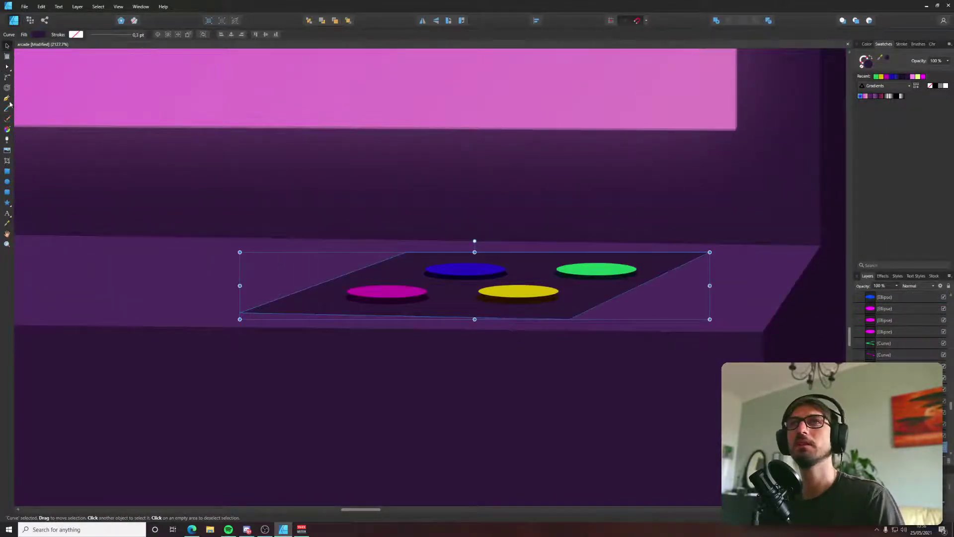
Slightly round the panel's two front corners and its back-right corner with the Corner tool.
{"action": "left_click", "coordinate": [7, 78]}
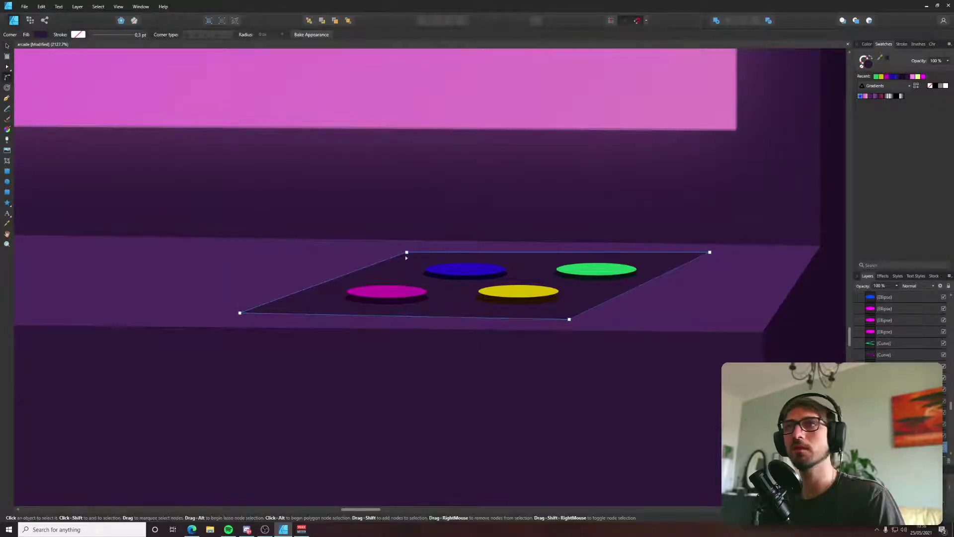
{"action": "left_click", "coordinate": [239, 312]}
{"action": "left_click_drag", "start_coordinate": [240, 313], "coordinate": [416, 318]}
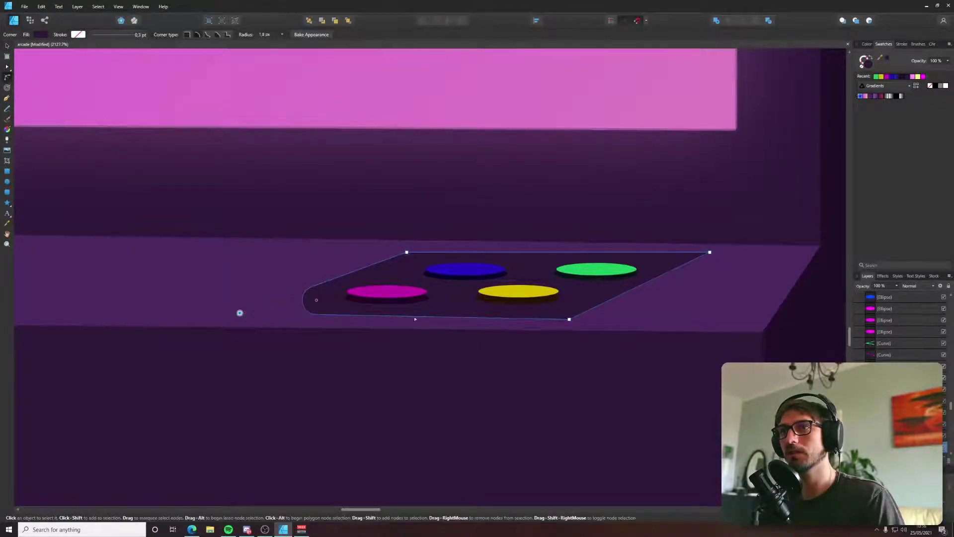
{"action": "left_click_drag", "start_coordinate": [301, 305], "coordinate": [242, 314]}
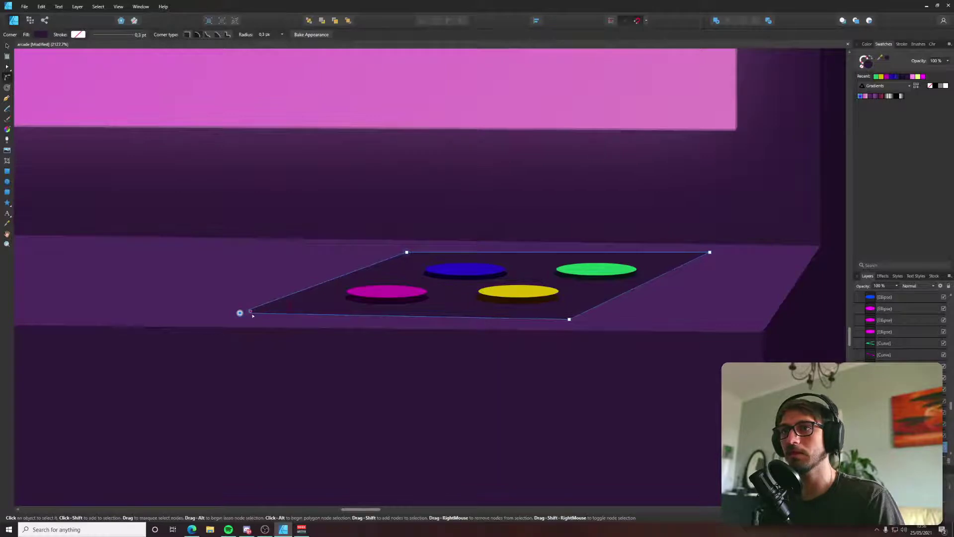
{"action": "left_click", "coordinate": [569, 317]}
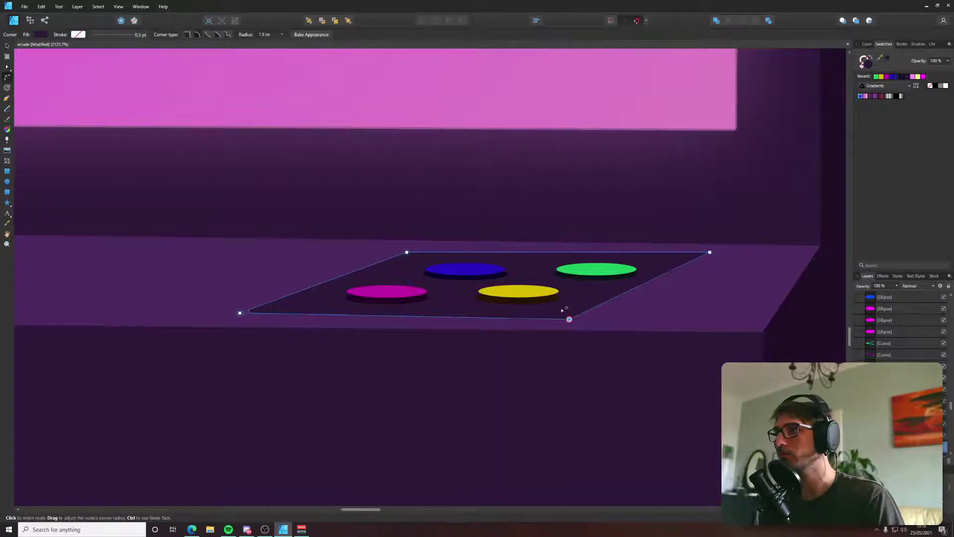
{"action": "left_click_drag", "start_coordinate": [545, 287], "coordinate": [548, 289]}
{"action": "left_click", "coordinate": [709, 252]}
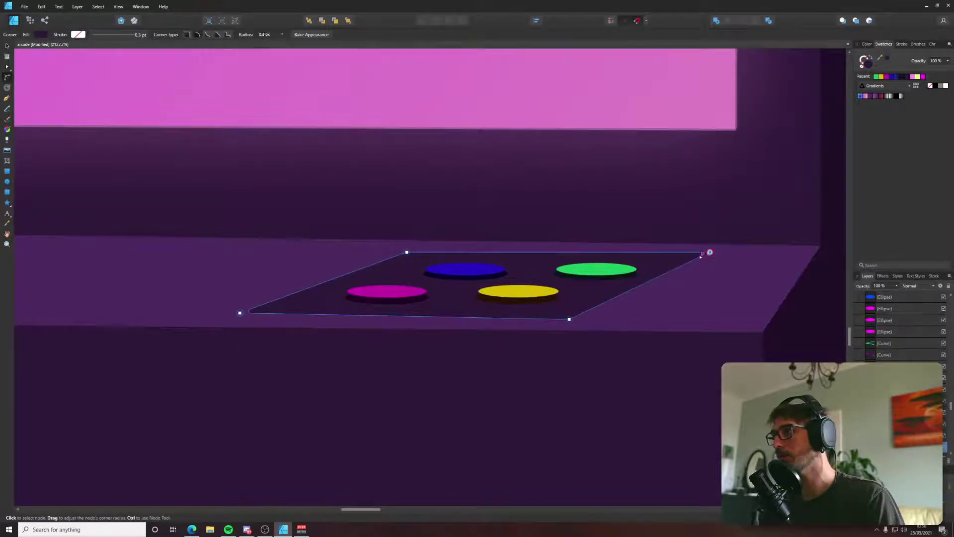
{"action": "scroll", "coordinate": [728, 273], "scroll_direction": "down", "scroll_amount": 6}
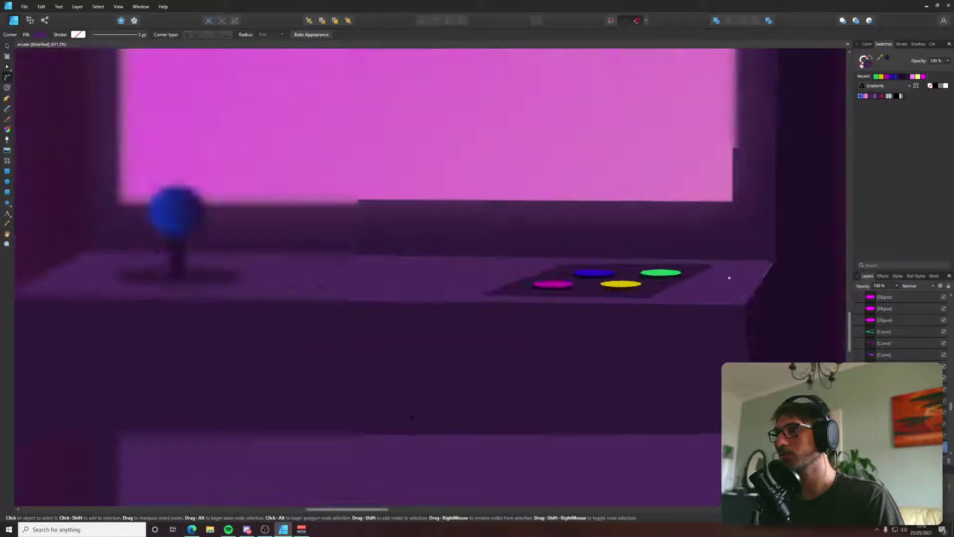
Deselect the button panel and bring the Guides group to the front of the artboard so its perspective lines overlay the cabinets.
{"action": "scroll", "coordinate": [679, 312], "scroll_direction": "down", "scroll_amount": 5}
{"action": "key", "text": "v"}
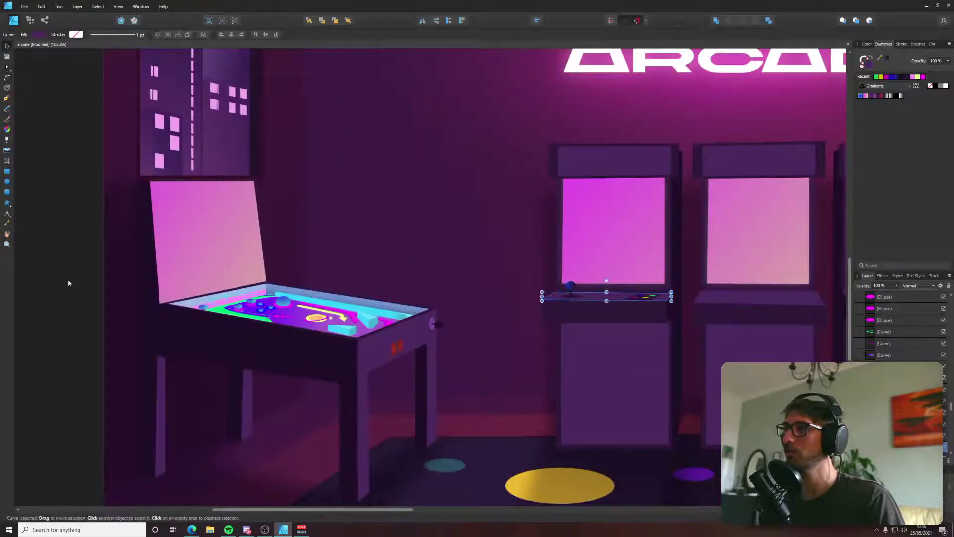
{"action": "left_click", "coordinate": [71, 281]}
{"action": "scroll", "coordinate": [474, 277], "scroll_direction": "down", "scroll_amount": 4}
{"action": "scroll", "coordinate": [356, 295], "scroll_direction": "up", "scroll_amount": 3}
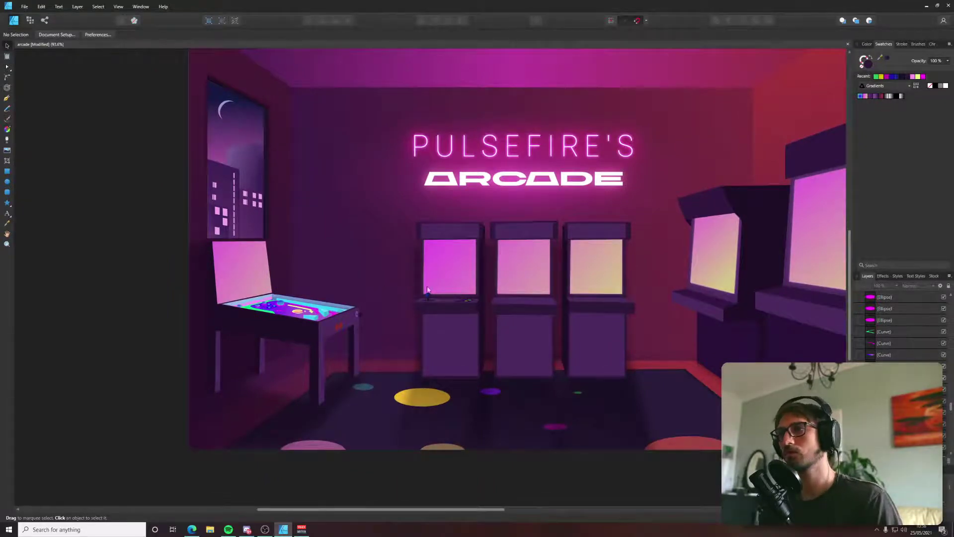
{"action": "scroll", "coordinate": [952, 393], "scroll_direction": "down", "scroll_amount": 3}
{"action": "scroll", "coordinate": [951, 397], "scroll_direction": "up", "scroll_amount": 5}
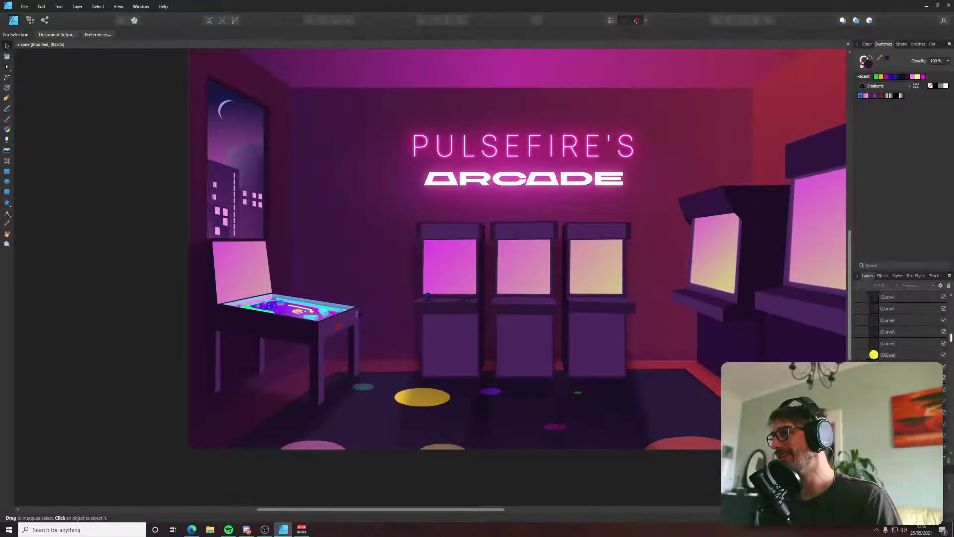
{"action": "left_click", "coordinate": [947, 447]}
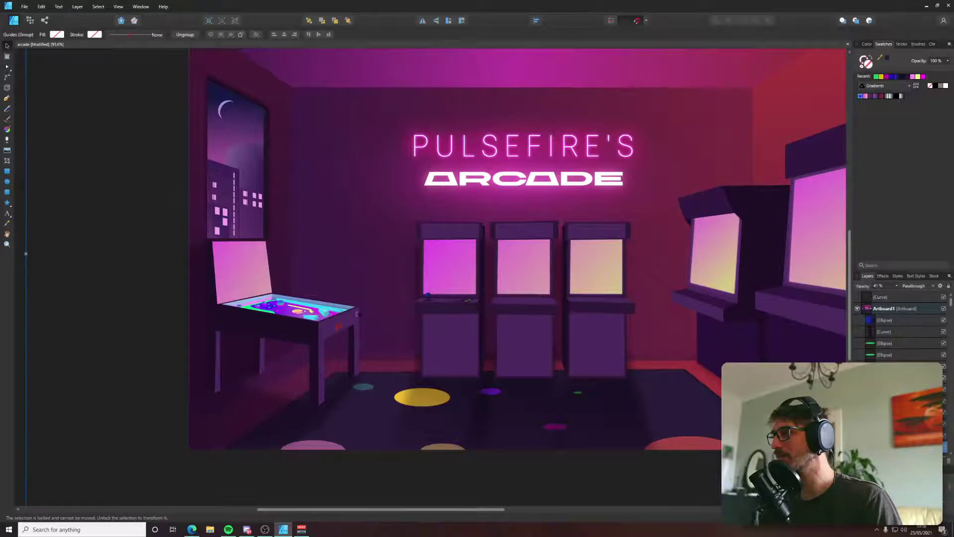
{"action": "key", "text": "ctrl+shift+bracketright"}
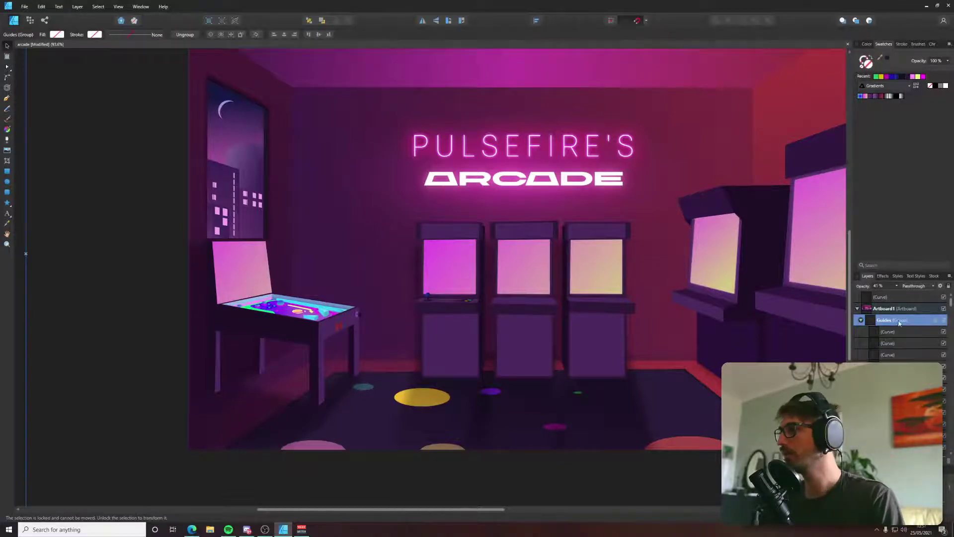
{"action": "scroll", "coordinate": [497, 287], "scroll_direction": "up", "scroll_amount": 15}
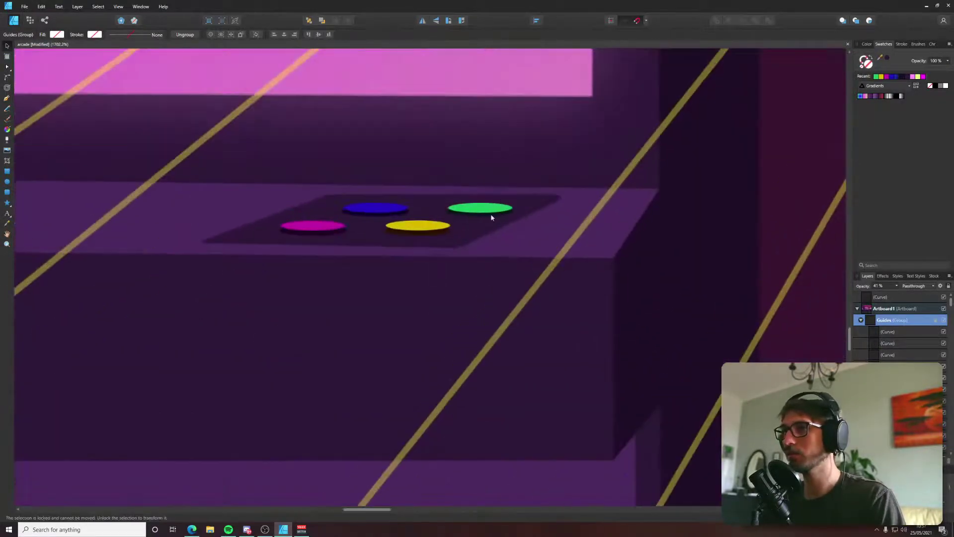
Shift the button panel's two front corners to the right to follow the perspective guides.
{"action": "left_click", "coordinate": [454, 251]}
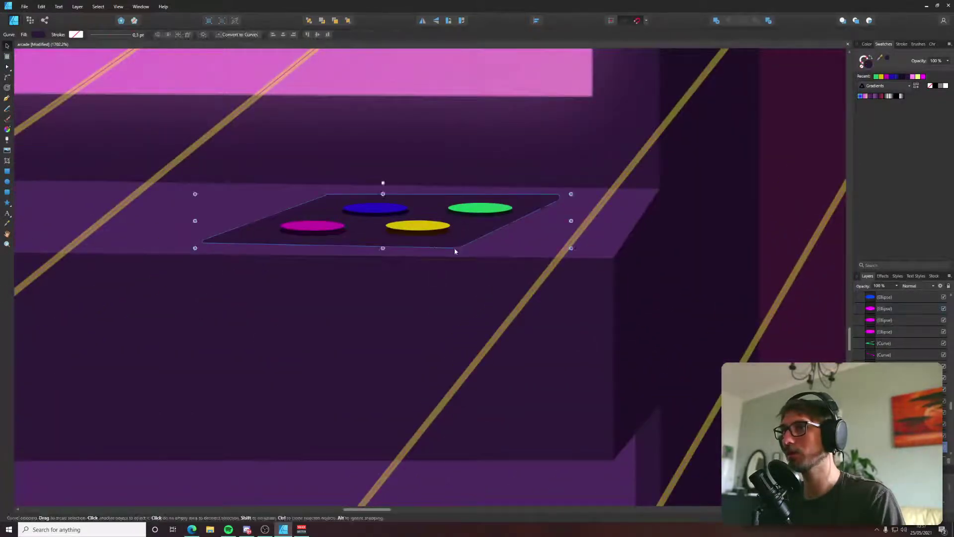
{"action": "key", "text": "a"}
{"action": "left_click_drag", "start_coordinate": [172, 222], "coordinate": [514, 247]}
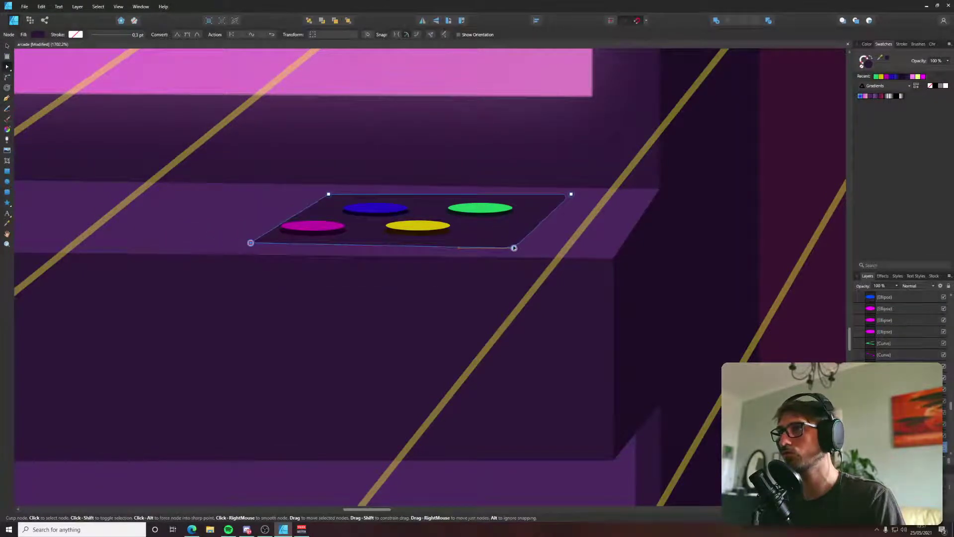
{"action": "scroll", "coordinate": [330, 240], "scroll_direction": "up", "scroll_amount": 3}
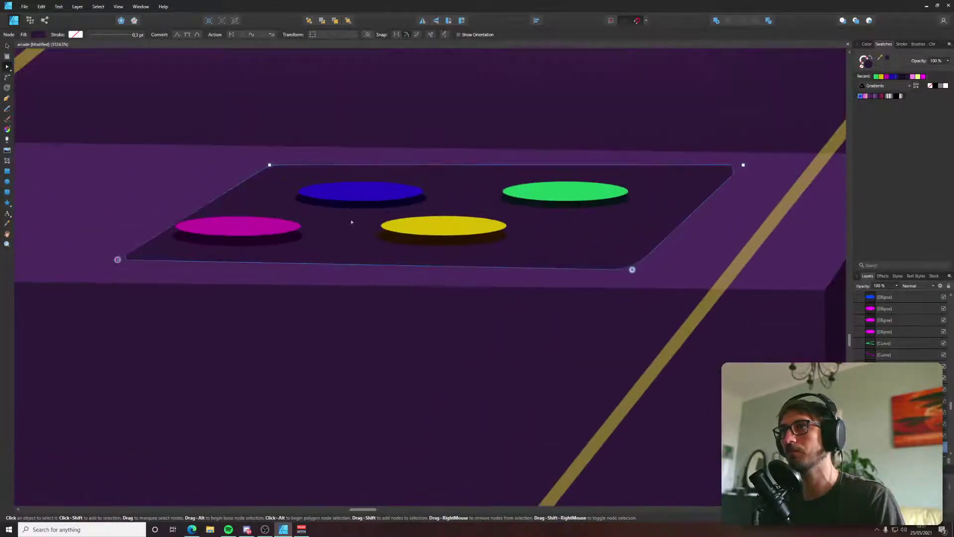
Move the magenta and yellow front buttons, including their dark sides, to the right to fit the reshaped panel.
{"action": "left_click", "coordinate": [264, 227]}
{"action": "left_click_drag", "start_coordinate": [263, 228], "coordinate": [308, 228]}
{"action": "left_click", "coordinate": [443, 238]}
{"action": "left_click_drag", "start_coordinate": [453, 227], "coordinate": [516, 231]}
{"action": "scroll", "coordinate": [517, 233], "scroll_direction": "down", "scroll_amount": 10}
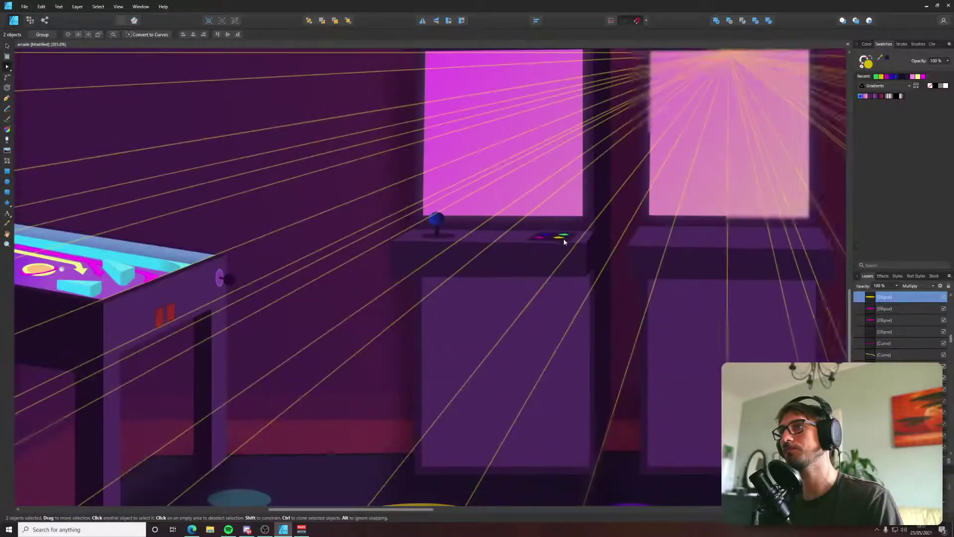
Hide the Guides group, clear the selection and save the document.
{"action": "scroll", "coordinate": [528, 250], "scroll_direction": "down", "scroll_amount": 4}
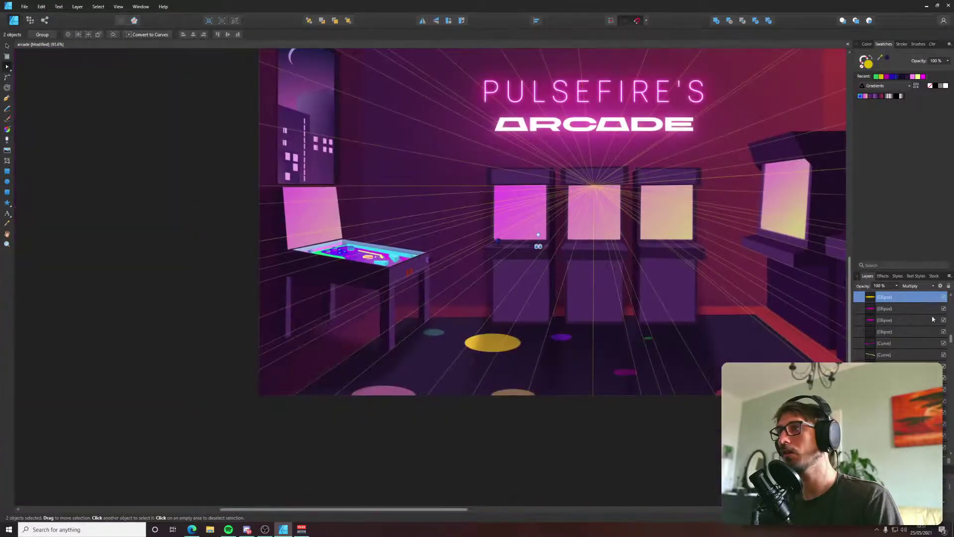
{"action": "scroll", "coordinate": [932, 328], "scroll_direction": "down", "scroll_amount": 3}
{"action": "scroll", "coordinate": [930, 341], "scroll_direction": "up", "scroll_amount": 1}
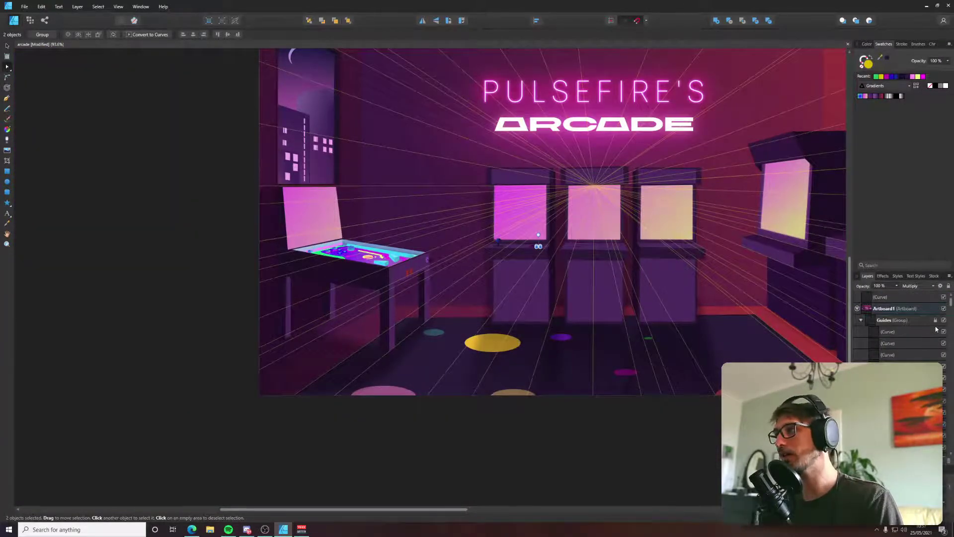
{"action": "left_click", "coordinate": [944, 321]}
{"action": "key", "text": "ctrl+d"}
{"action": "key", "text": "ctrl+s"}
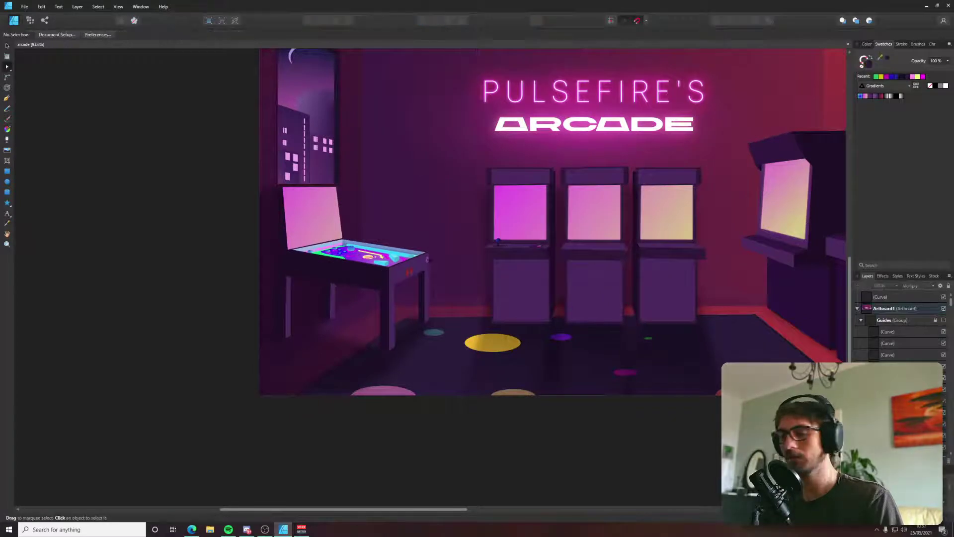
Add the white artistic text "TONTRIS" at the first back-wall cabinet's header.
{"action": "left_click_drag", "start_coordinate": [733, 382], "coordinate": [616, 459]}
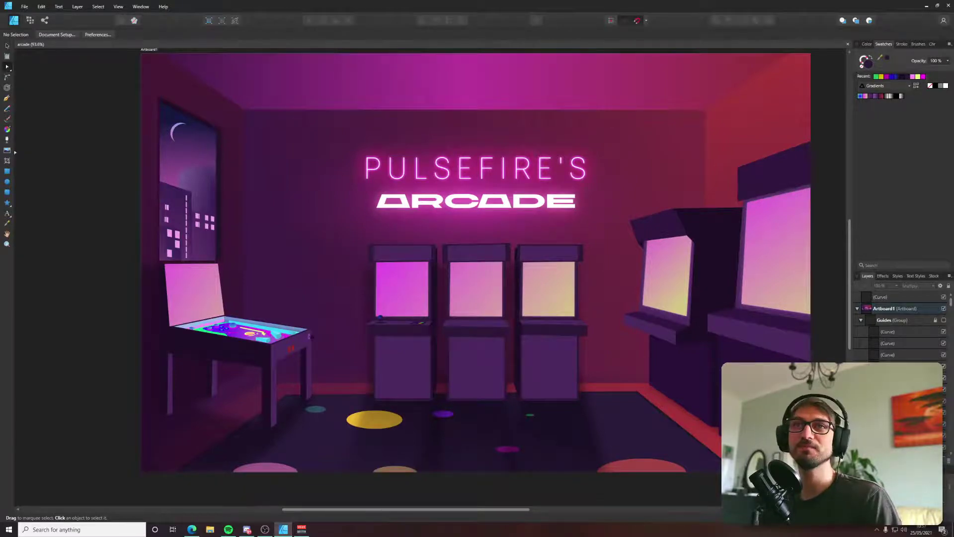
{"action": "scroll", "coordinate": [378, 214], "scroll_direction": "up", "scroll_amount": 4}
{"action": "scroll", "coordinate": [413, 260], "scroll_direction": "up", "scroll_amount": 3}
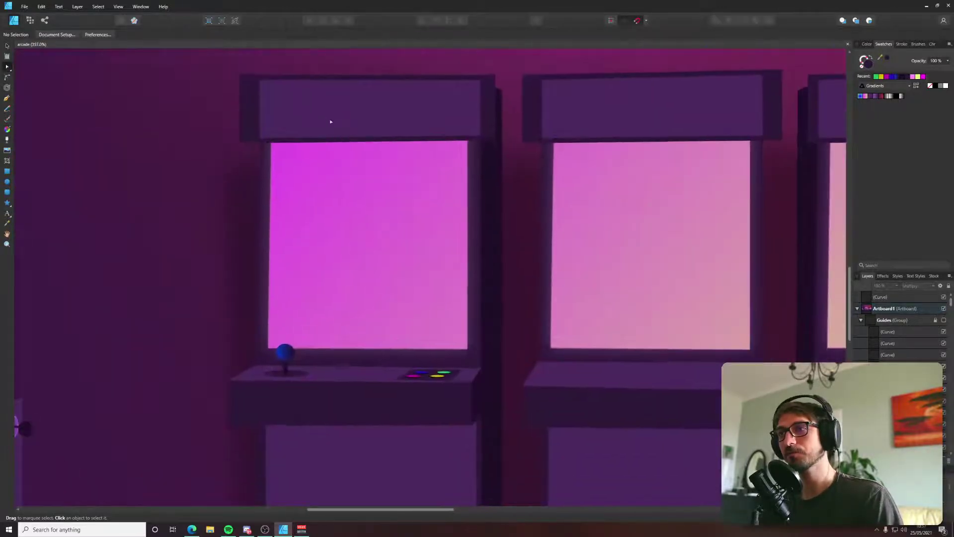
{"action": "key", "text": "t"}
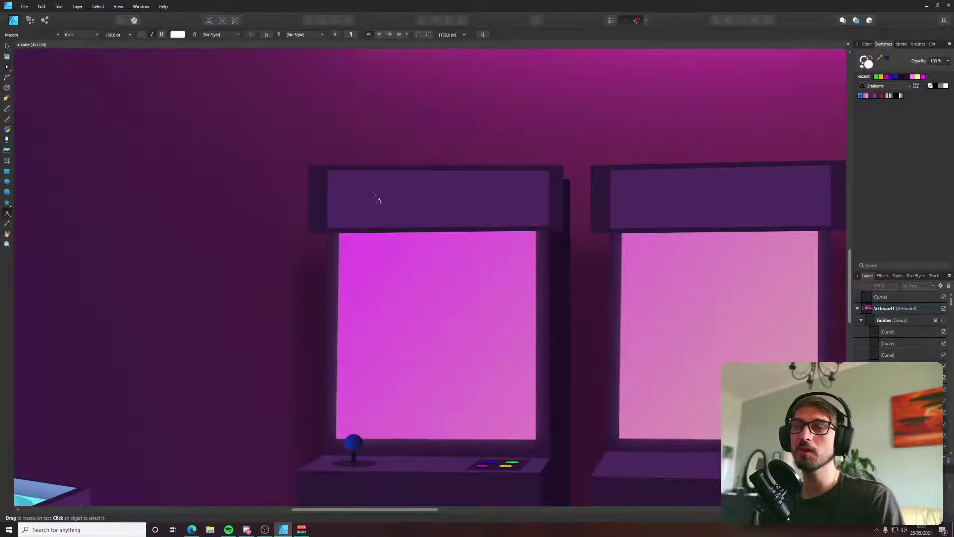
{"action": "left_click", "coordinate": [373, 195]}
{"action": "type", "text": "F"}
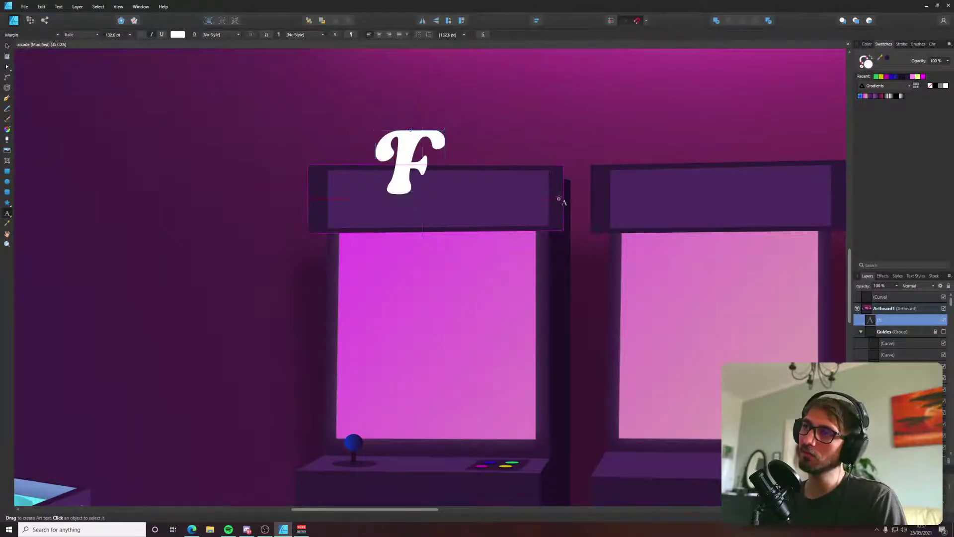
{"action": "key", "text": "BackSpace"}
{"action": "type", "text": "TON"}
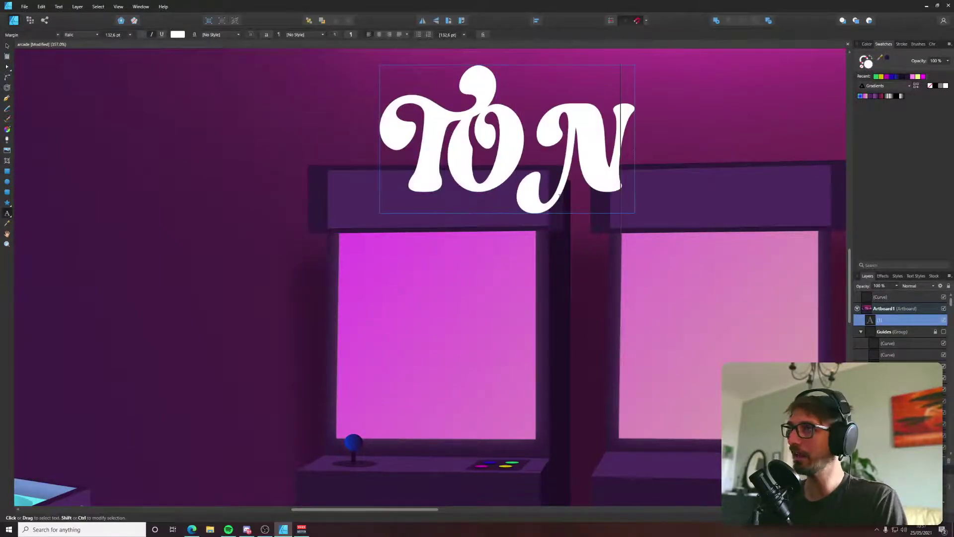
{"action": "type", "text": "TRIS"}
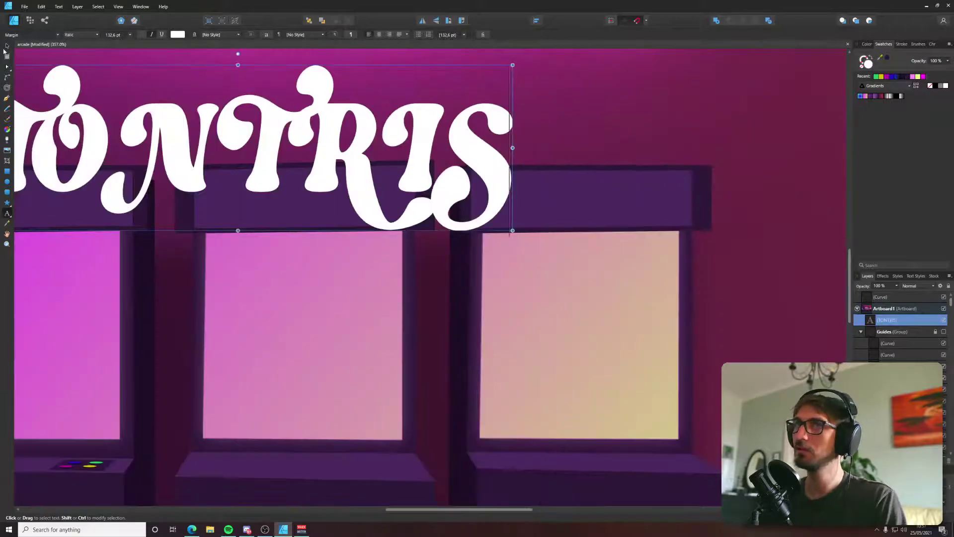
{"action": "key", "text": "Escape"}
{"action": "scroll", "coordinate": [199, 100], "scroll_direction": "left", "scroll_amount": 5}
{"action": "scroll", "coordinate": [294, 105], "scroll_direction": "up", "scroll_amount": 1}
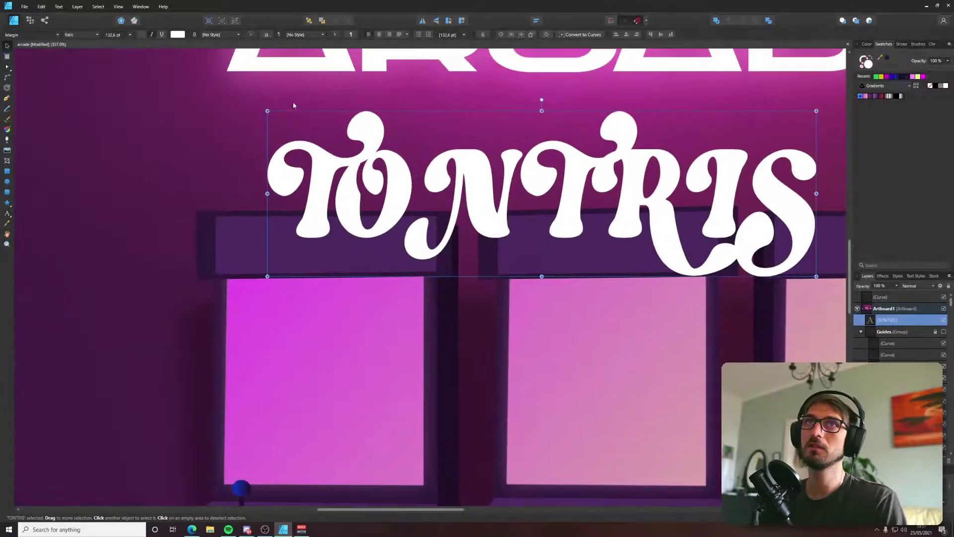
Set the TONTRIS title in Aller Display and scale it down to about 30.8 pt on the first cabinet's header.
{"action": "left_click", "coordinate": [58, 36]}
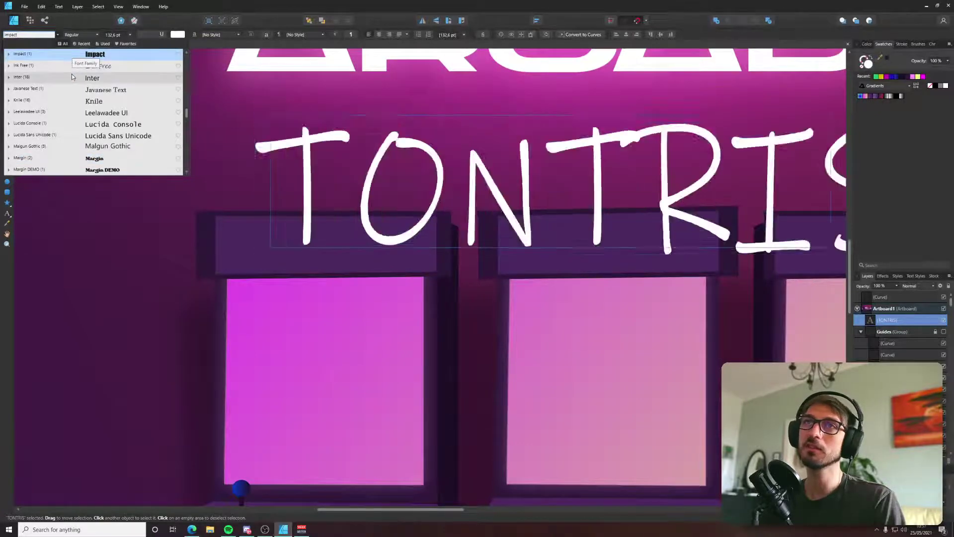
{"action": "scroll", "coordinate": [71, 73], "scroll_direction": "up", "scroll_amount": 6}
{"action": "scroll", "coordinate": [81, 83], "scroll_direction": "up", "scroll_amount": 4}
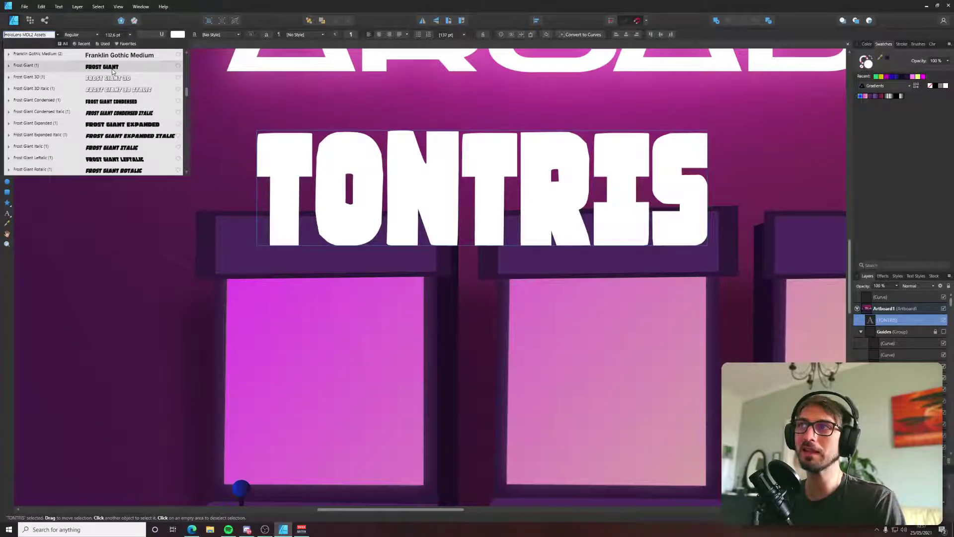
{"action": "scroll", "coordinate": [120, 99], "scroll_direction": "up", "scroll_amount": 8}
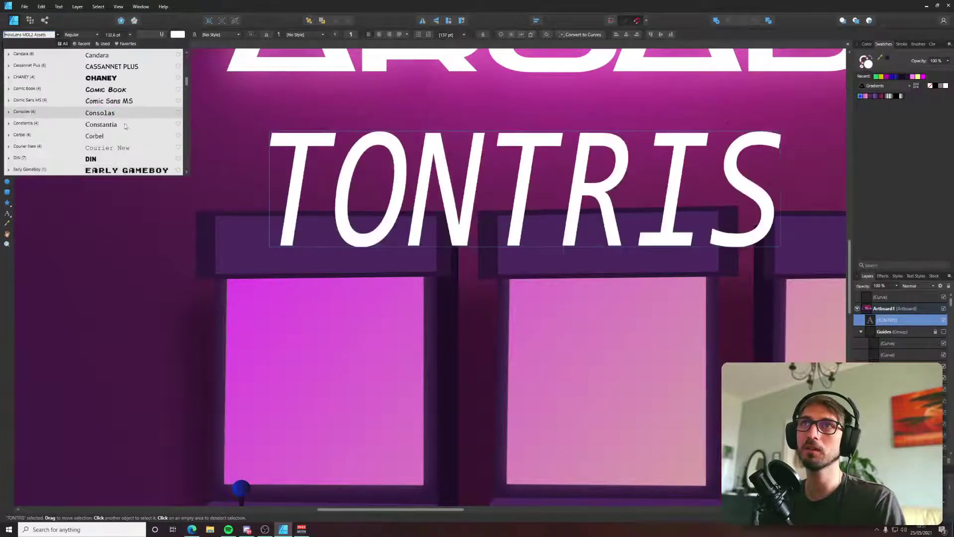
{"action": "scroll", "coordinate": [127, 124], "scroll_direction": "up", "scroll_amount": 3}
{"action": "left_click", "coordinate": [129, 122]}
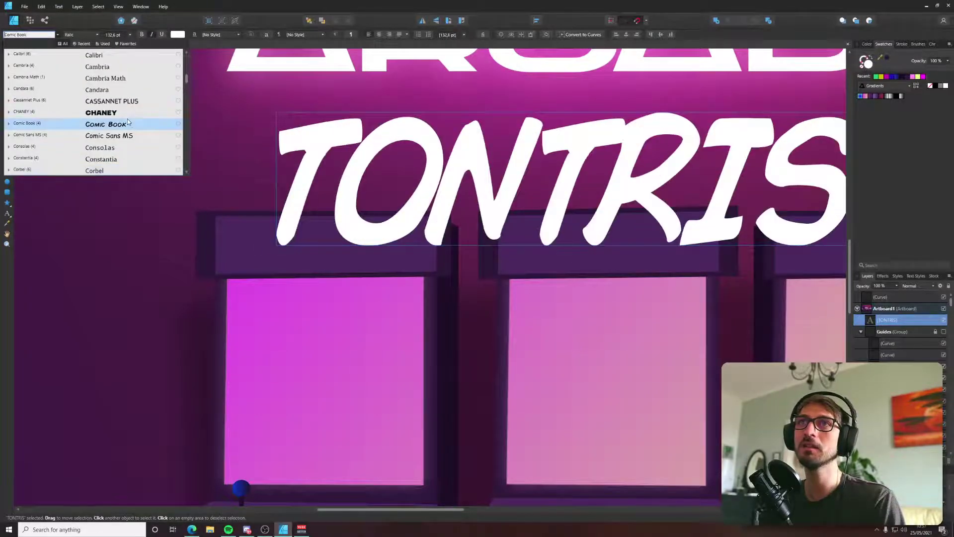
{"action": "scroll", "coordinate": [125, 114], "scroll_direction": "up", "scroll_amount": 10}
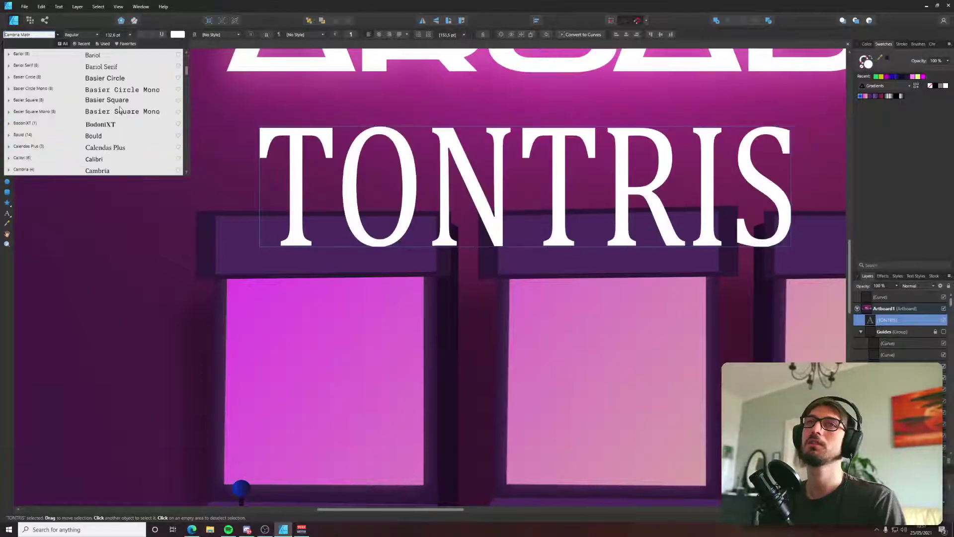
{"action": "left_click", "coordinate": [119, 100]}
{"action": "scroll", "coordinate": [120, 109], "scroll_direction": "up", "scroll_amount": 2}
{"action": "left_click", "coordinate": [115, 78]}
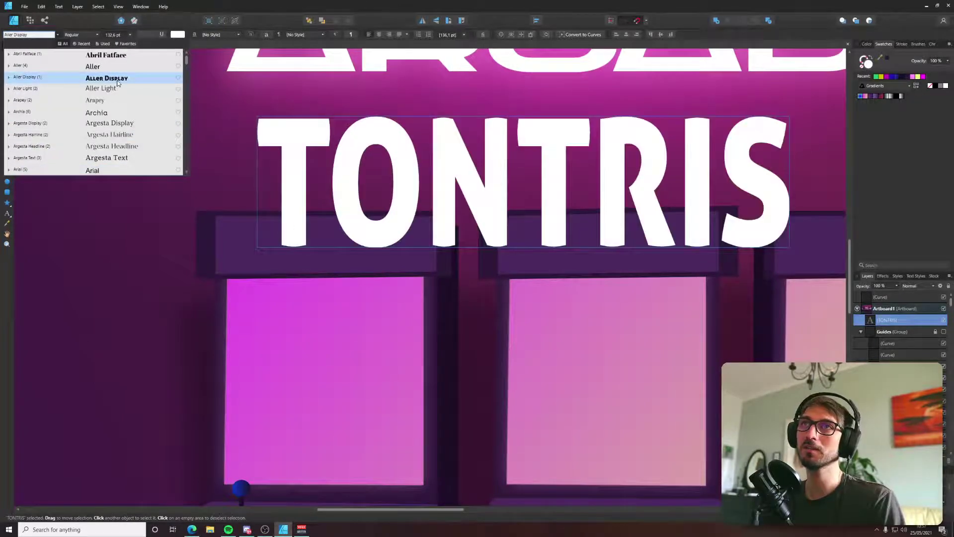
{"action": "key", "text": "Escape"}
{"action": "left_click_drag", "start_coordinate": [764, 126], "coordinate": [350, 245]}
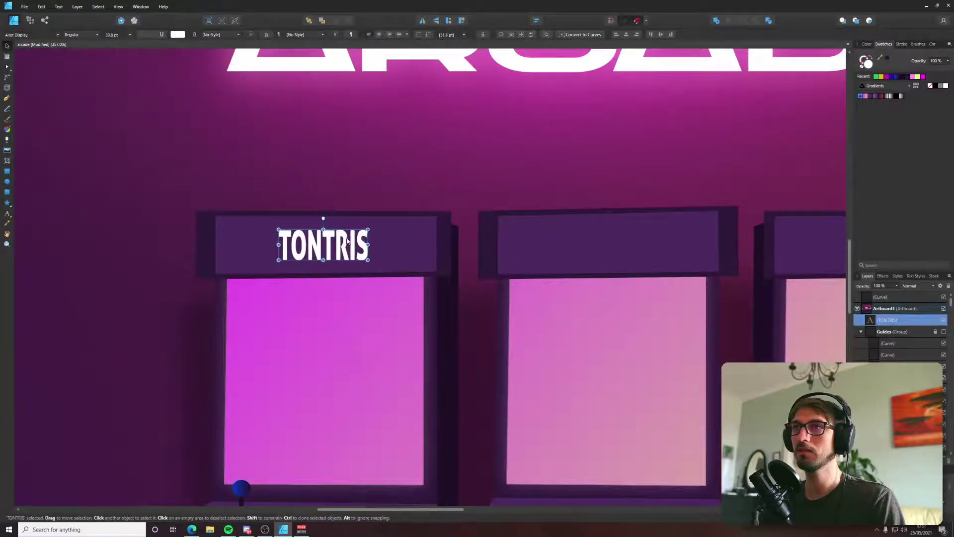
Preview the available typefaces on the TONTRIS title.
{"action": "left_click", "coordinate": [58, 35]}
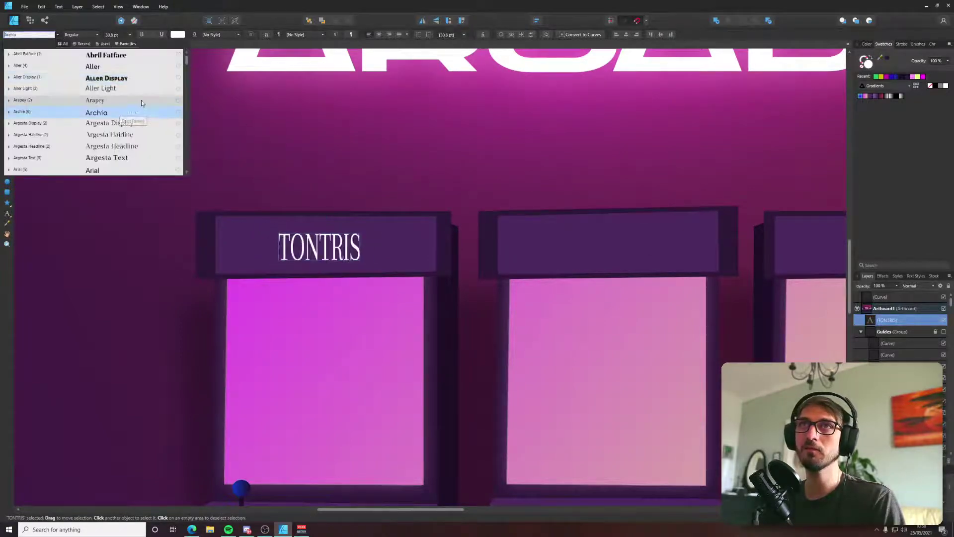
{"action": "scroll", "coordinate": [142, 100], "scroll_direction": "down", "scroll_amount": 3}
{"action": "left_click_drag", "start_coordinate": [186, 78], "coordinate": [187, 107]}
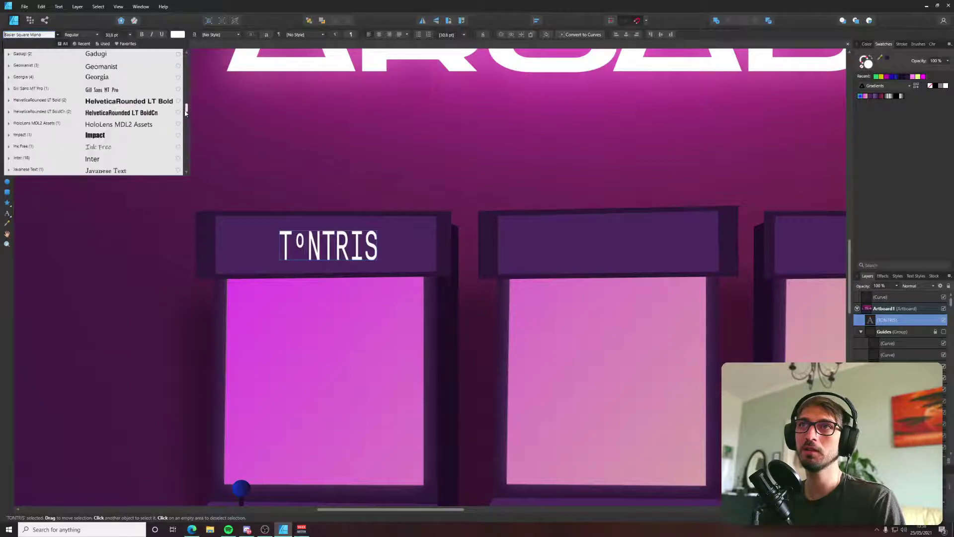
{"action": "scroll", "coordinate": [120, 104], "scroll_direction": "down", "scroll_amount": 12}
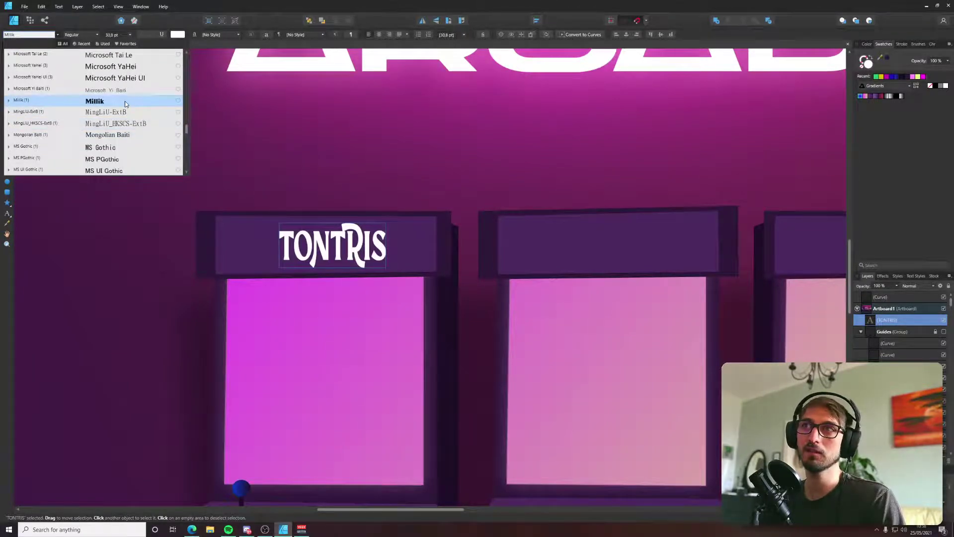
{"action": "scroll", "coordinate": [125, 104], "scroll_direction": "down", "scroll_amount": 6}
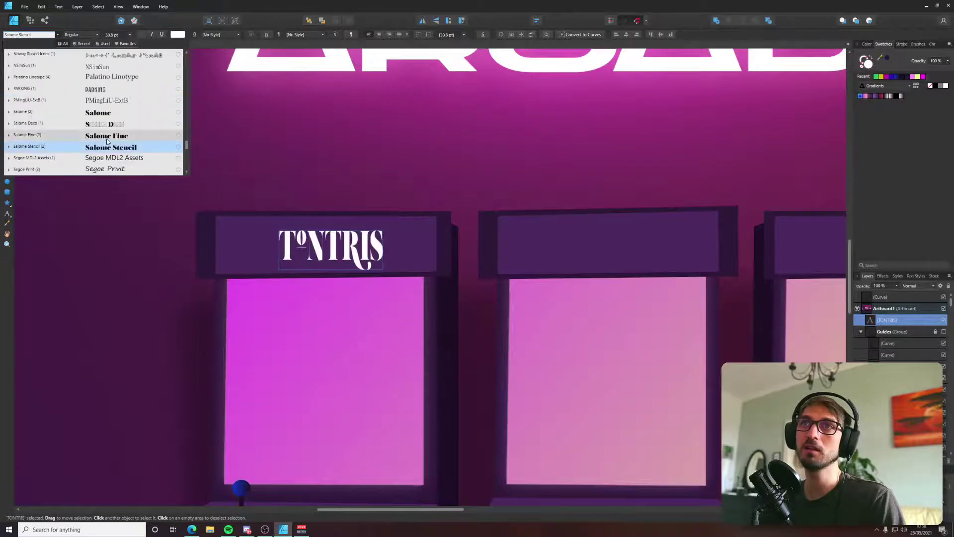
{"action": "scroll", "coordinate": [110, 119], "scroll_direction": "down", "scroll_amount": 6}
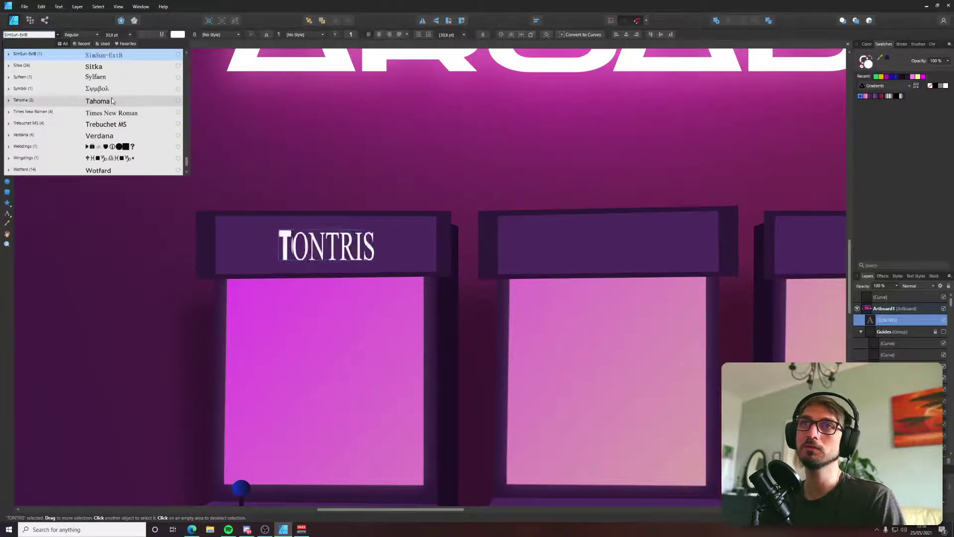
{"action": "scroll", "coordinate": [112, 101], "scroll_direction": "down", "scroll_amount": 1}
{"action": "scroll", "coordinate": [149, 149], "scroll_direction": "up", "scroll_amount": 4}
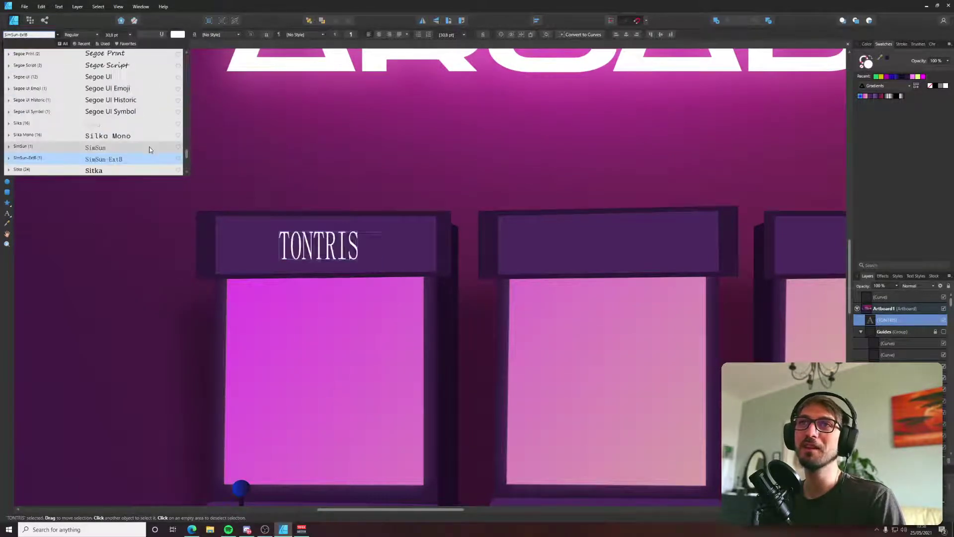
{"action": "left_click_drag", "start_coordinate": [186, 154], "coordinate": [195, 49]}
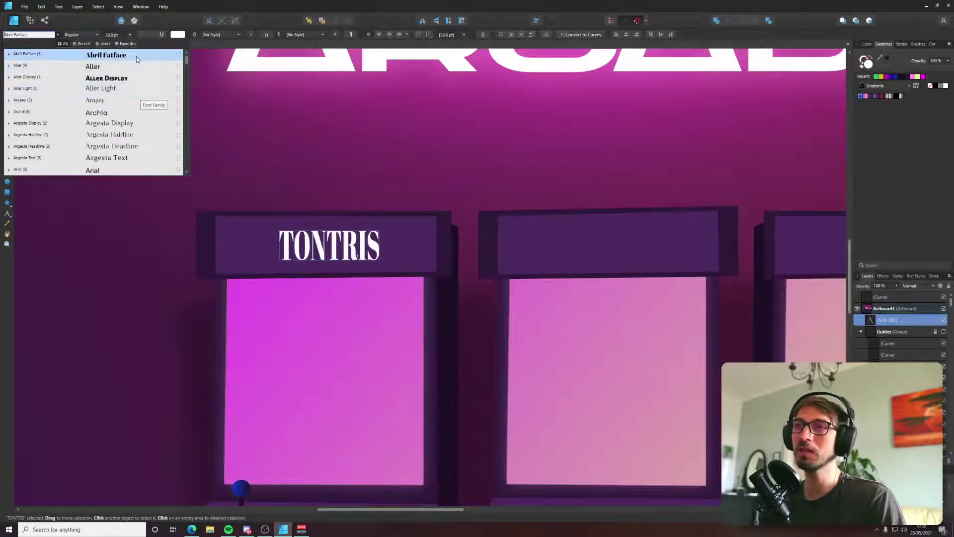
Set the TONTRIS title in the Early GameBoy font and centre it on the first cabinet's header.
{"action": "left_click", "coordinate": [132, 124]}
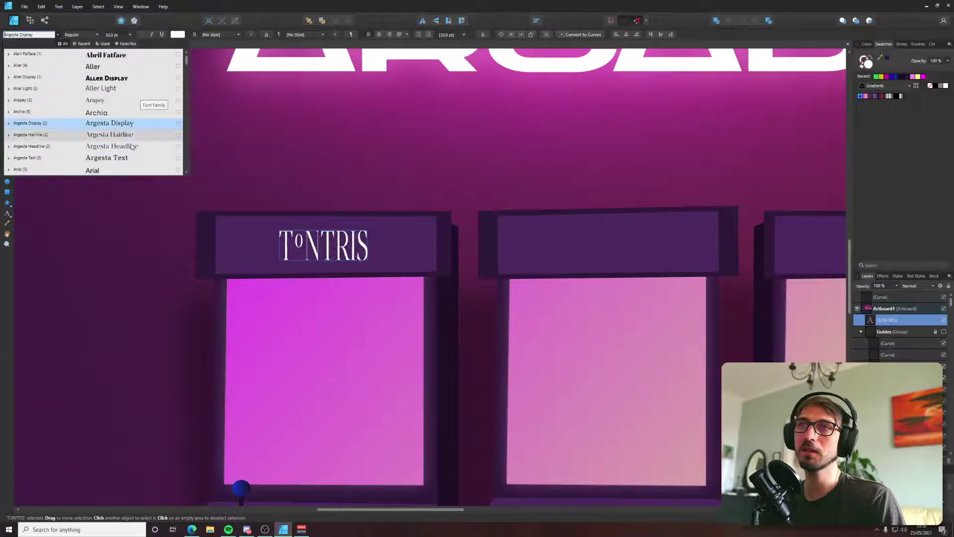
{"action": "scroll", "coordinate": [132, 147], "scroll_direction": "down", "scroll_amount": 3}
{"action": "left_click", "coordinate": [130, 148]}
{"action": "scroll", "coordinate": [129, 148], "scroll_direction": "down", "scroll_amount": 2}
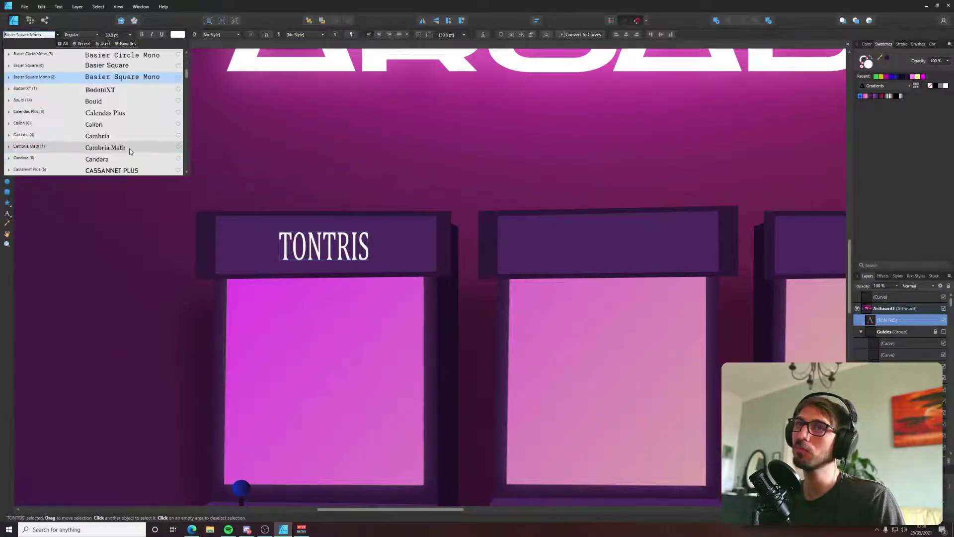
{"action": "scroll", "coordinate": [129, 147], "scroll_direction": "down", "scroll_amount": 1}
{"action": "left_click", "coordinate": [129, 139]}
{"action": "scroll", "coordinate": [125, 140], "scroll_direction": "down", "scroll_amount": 2}
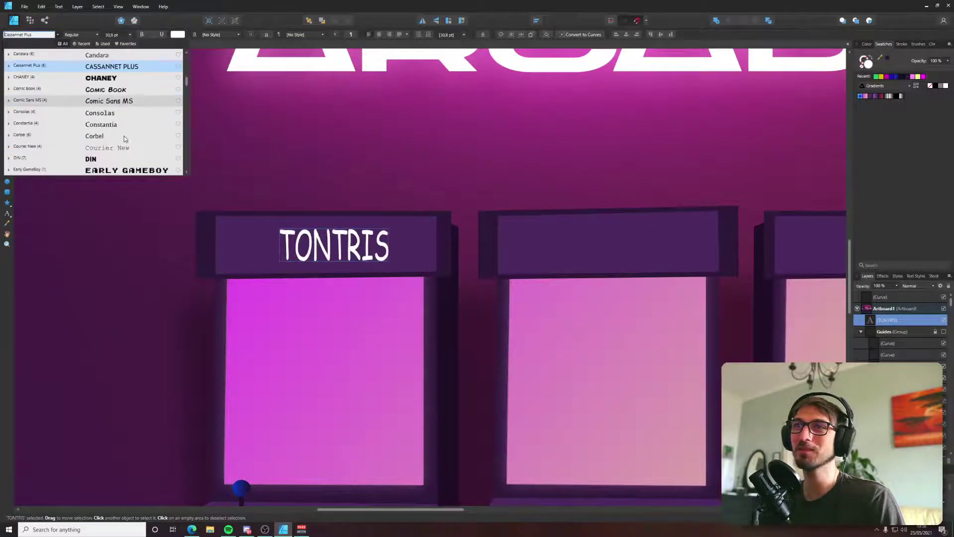
{"action": "left_click", "coordinate": [121, 125]}
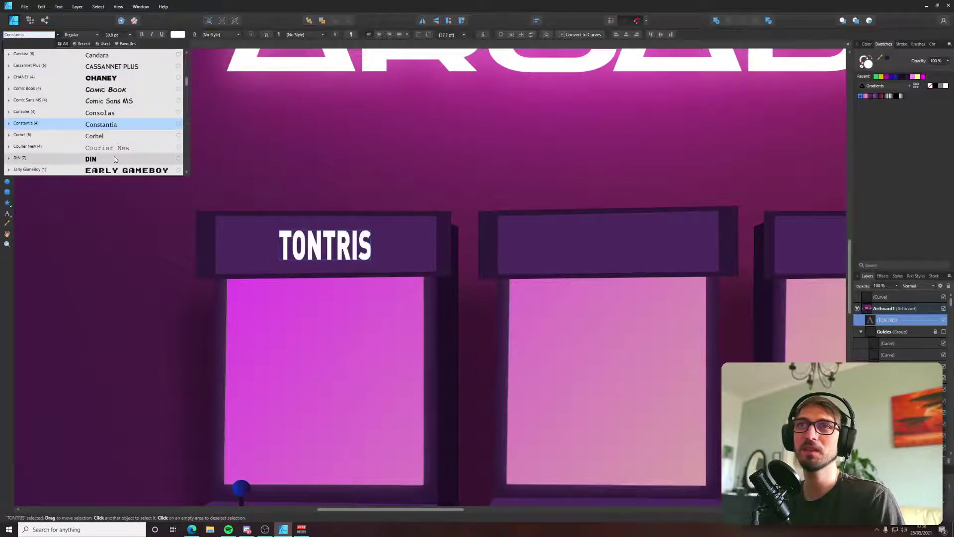
{"action": "left_click", "coordinate": [115, 148]}
{"action": "scroll", "coordinate": [115, 137], "scroll_direction": "down", "scroll_amount": 1}
{"action": "left_click", "coordinate": [116, 144]}
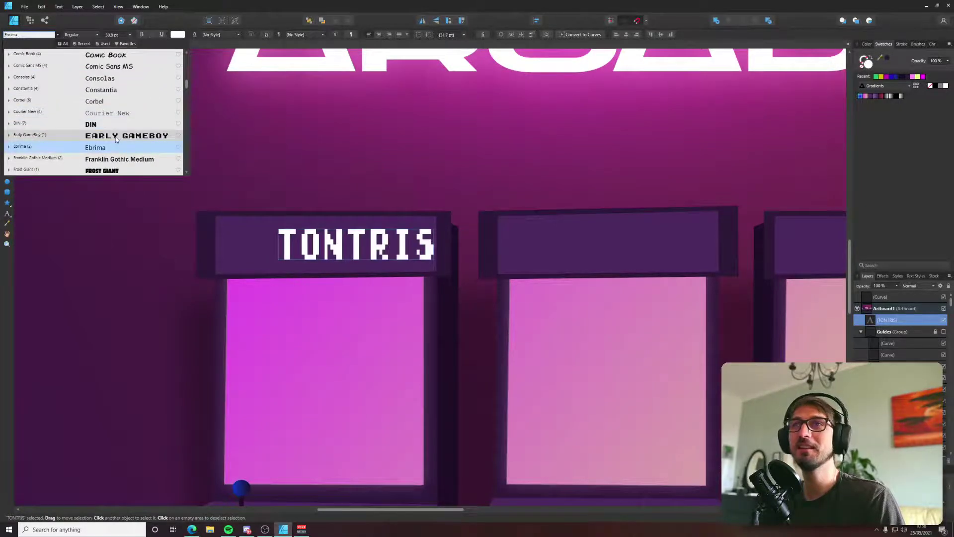
{"action": "left_click", "coordinate": [115, 136]}
{"action": "left_click_drag", "start_coordinate": [341, 244], "coordinate": [314, 246]}
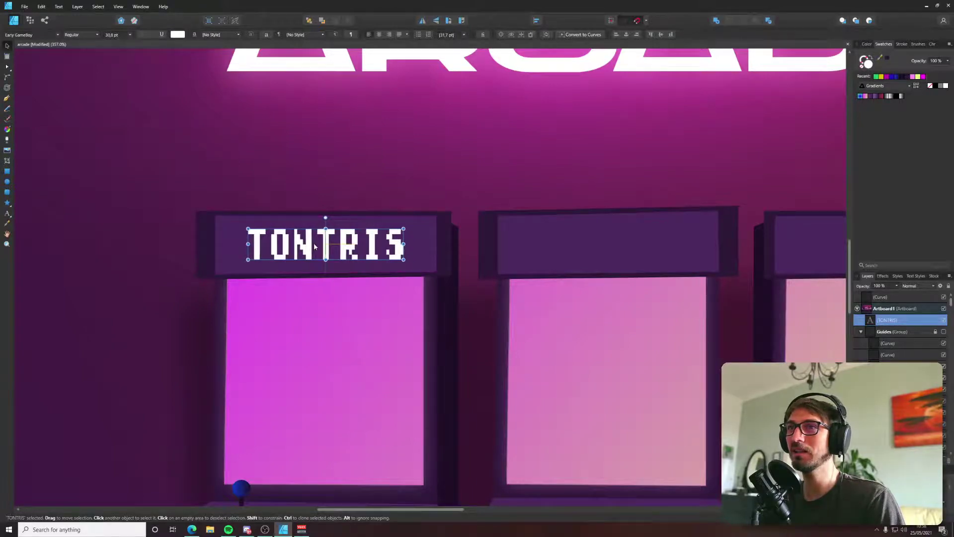
Enlarge the TONTRIS title slightly so it fills more of the first cabinet's header.
{"action": "scroll", "coordinate": [322, 240], "scroll_direction": "down", "scroll_amount": 8}
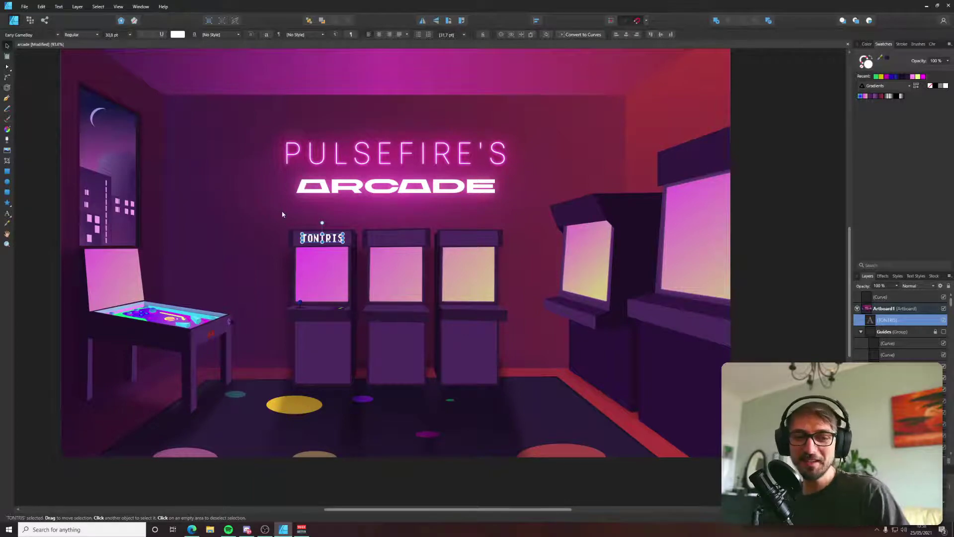
{"action": "scroll", "coordinate": [318, 241], "scroll_direction": "up", "scroll_amount": 8}
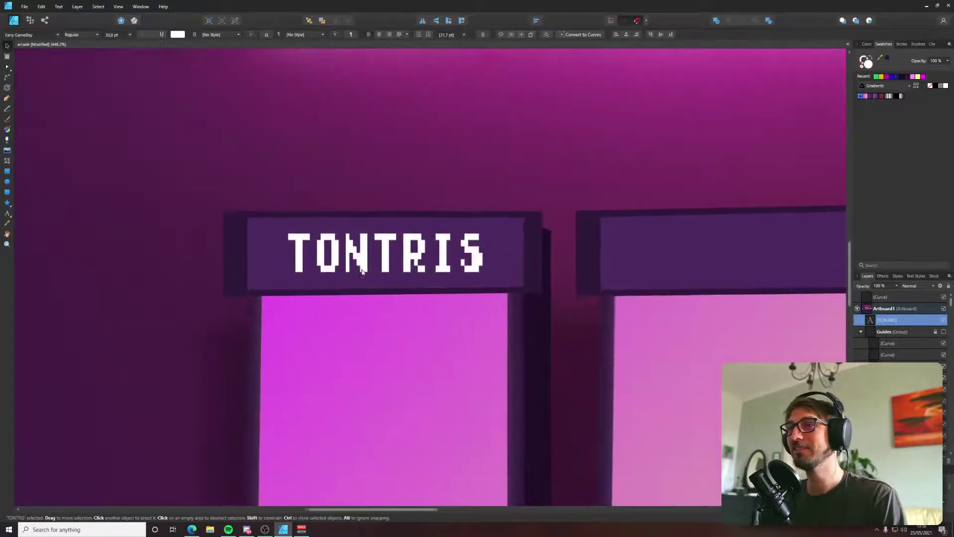
{"action": "left_click_drag", "start_coordinate": [474, 228], "coordinate": [485, 224]}
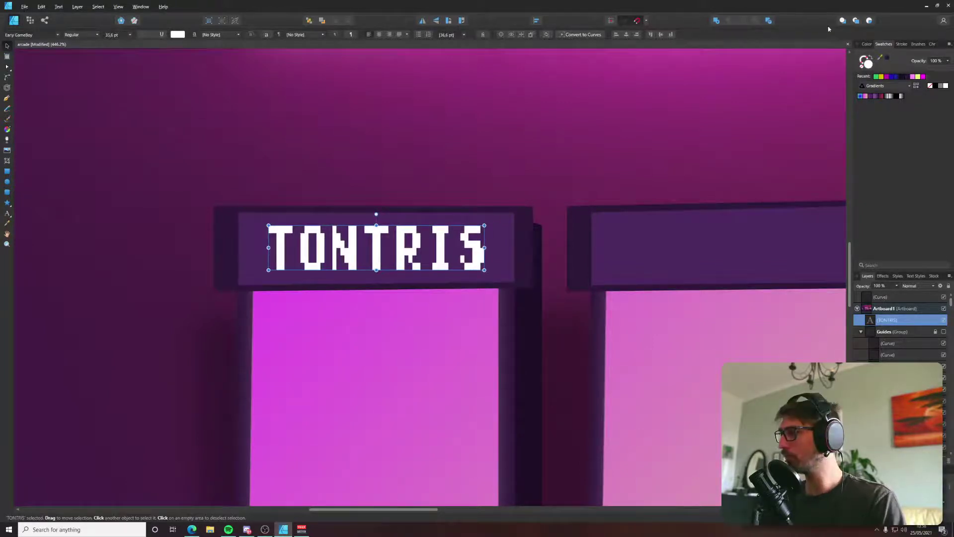
Recolour the TONTRIS title from white to a saturated magenta pink.
{"action": "left_click", "coordinate": [178, 34]}
{"action": "mouse_move", "coordinate": [157, 78]}
{"action": "left_mouse_down"}
{"action": "mouse_move", "coordinate": [151, 93]}
{"action": "mouse_move", "coordinate": [168, 72]}
{"action": "mouse_move", "coordinate": [202, 76]}
{"action": "left_mouse_up"}
{"action": "scroll", "coordinate": [368, 233], "scroll_direction": "down", "scroll_amount": 3}
{"action": "scroll", "coordinate": [351, 217], "scroll_direction": "up", "scroll_amount": 6}
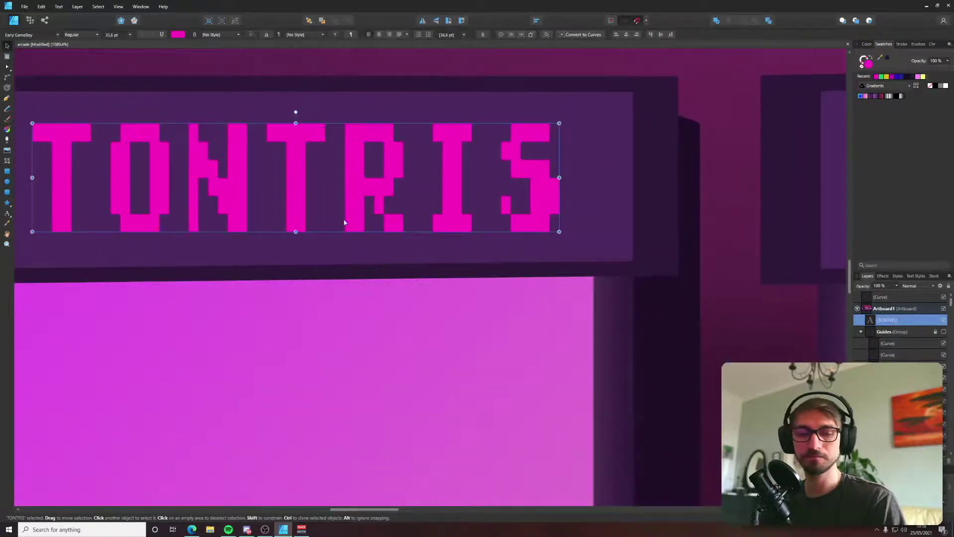
{"action": "left_click_drag", "start_coordinate": [344, 218], "coordinate": [473, 242]}
{"action": "scroll", "coordinate": [560, 255], "scroll_direction": "up", "scroll_amount": 2}
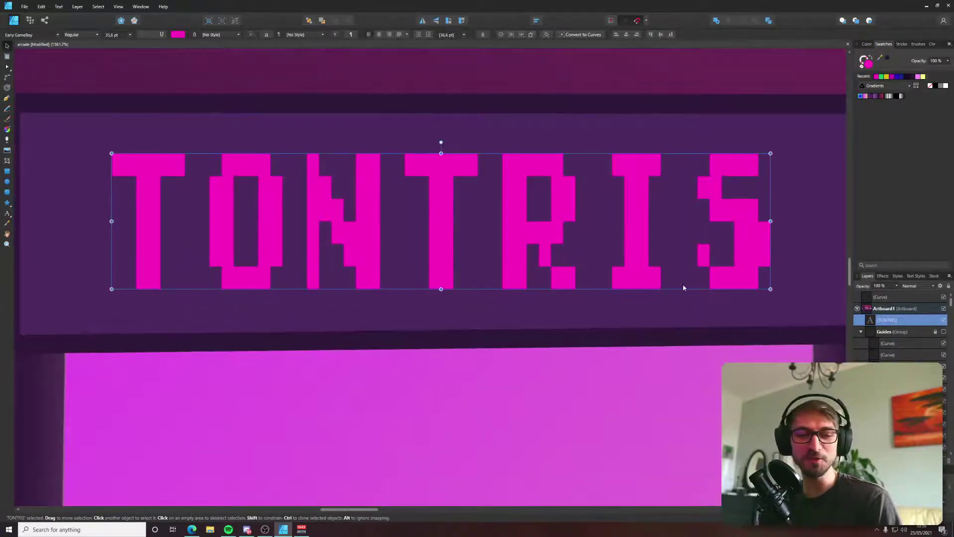
Extend the title to "TONTRIS 2" and scale it down to fit centred within the header panel.
{"action": "double_click", "coordinate": [746, 268]}
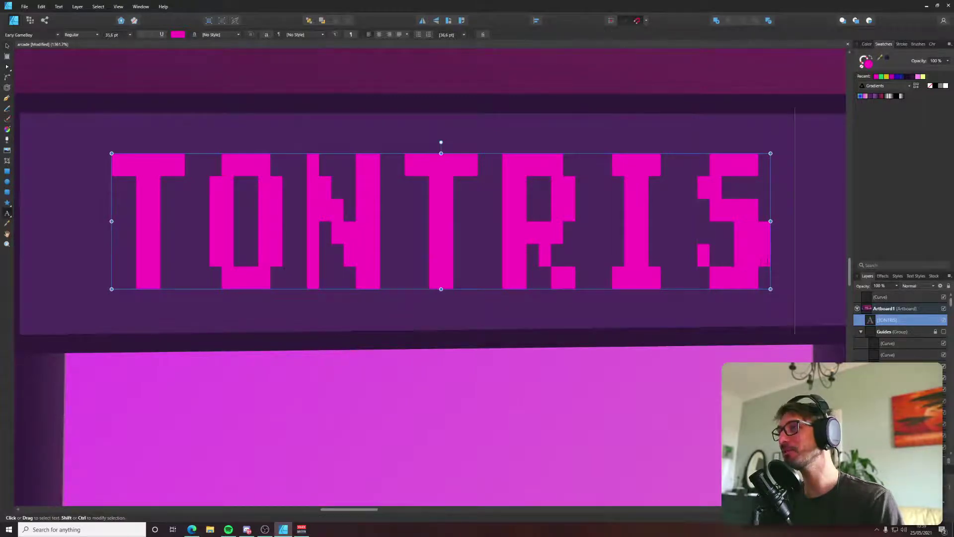
{"action": "type", "text": "2"}
{"action": "scroll", "coordinate": [270, 209], "scroll_direction": "down", "scroll_amount": 5}
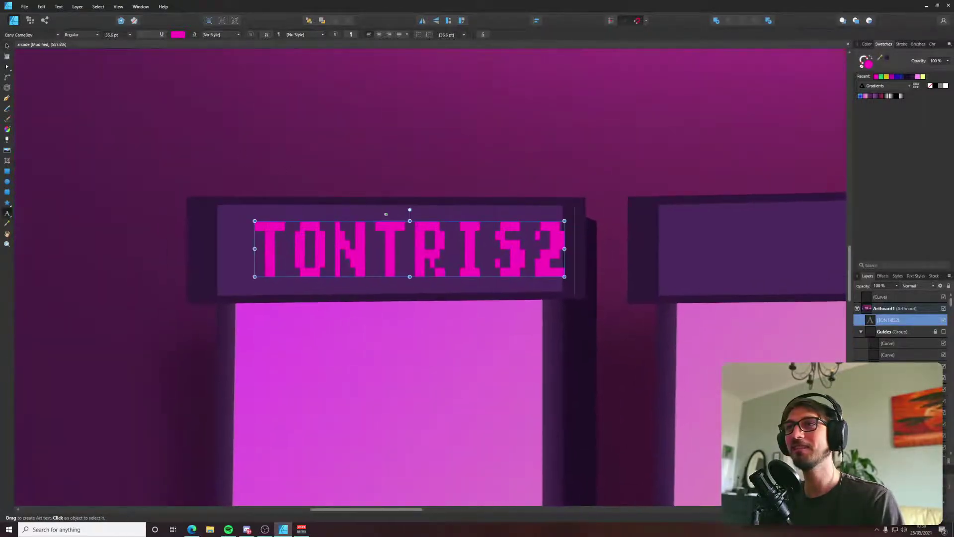
{"action": "key", "text": "Left"}
{"action": "left_click", "coordinate": [7, 46]}
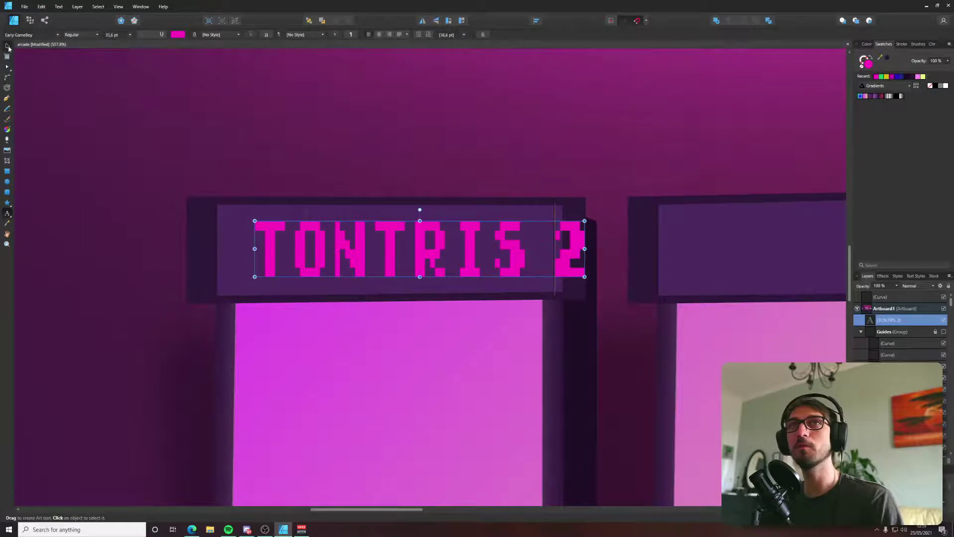
{"action": "left_click_drag", "start_coordinate": [585, 276], "coordinate": [507, 257]}
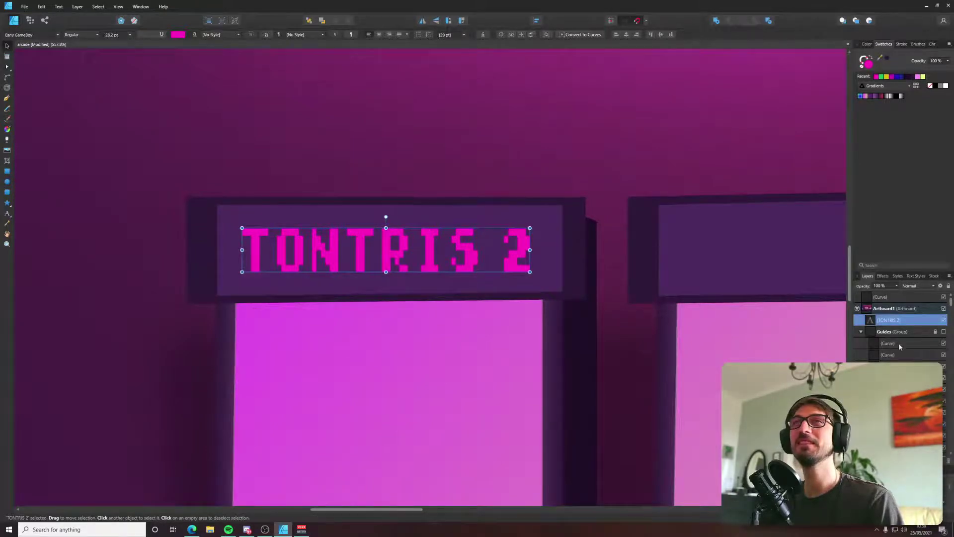
Fill the header panel behind the TONTRIS 2 title with a saturated blue-violet and clear the selection.
{"action": "left_click", "coordinate": [541, 247]}
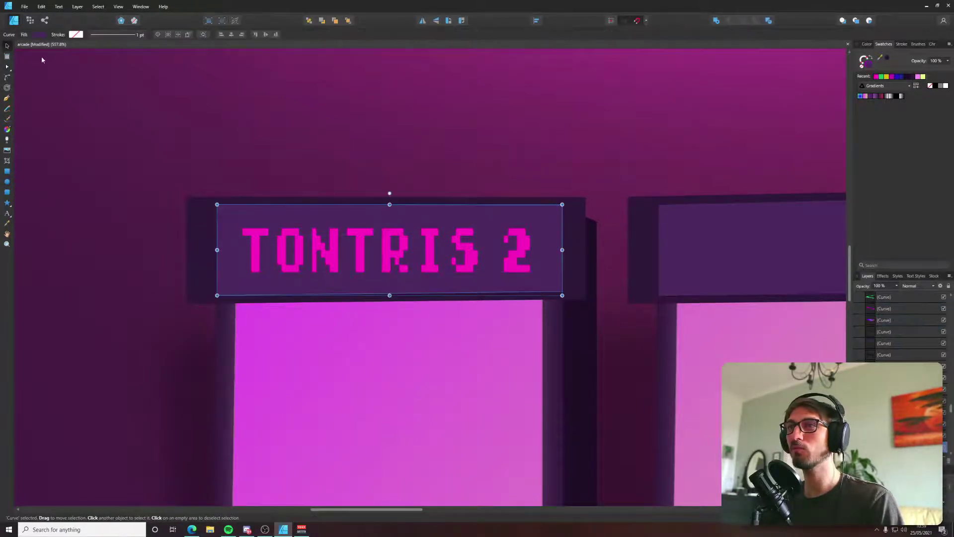
{"action": "left_click", "coordinate": [38, 34]}
{"action": "mouse_move", "coordinate": [71, 77]}
{"action": "left_mouse_down"}
{"action": "mouse_move", "coordinate": [86, 85]}
{"action": "mouse_move", "coordinate": [91, 109]}
{"action": "mouse_move", "coordinate": [80, 116]}
{"action": "mouse_move", "coordinate": [90, 106]}
{"action": "left_mouse_up"}
{"action": "left_click", "coordinate": [78, 94]}
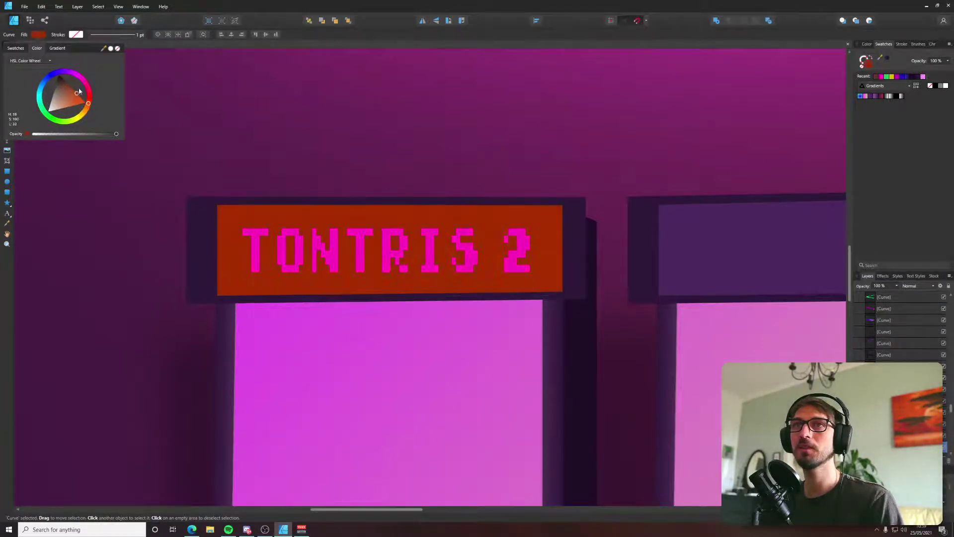
{"action": "left_click_drag", "start_coordinate": [62, 73], "coordinate": [64, 73]}
{"action": "scroll", "coordinate": [199, 184], "scroll_direction": "down", "scroll_amount": 6}
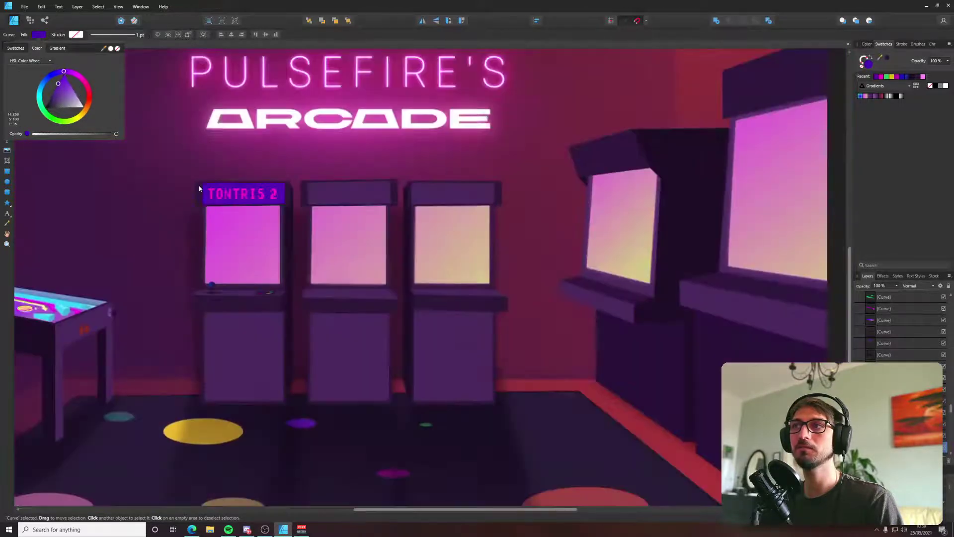
{"action": "left_click", "coordinate": [285, 377]}
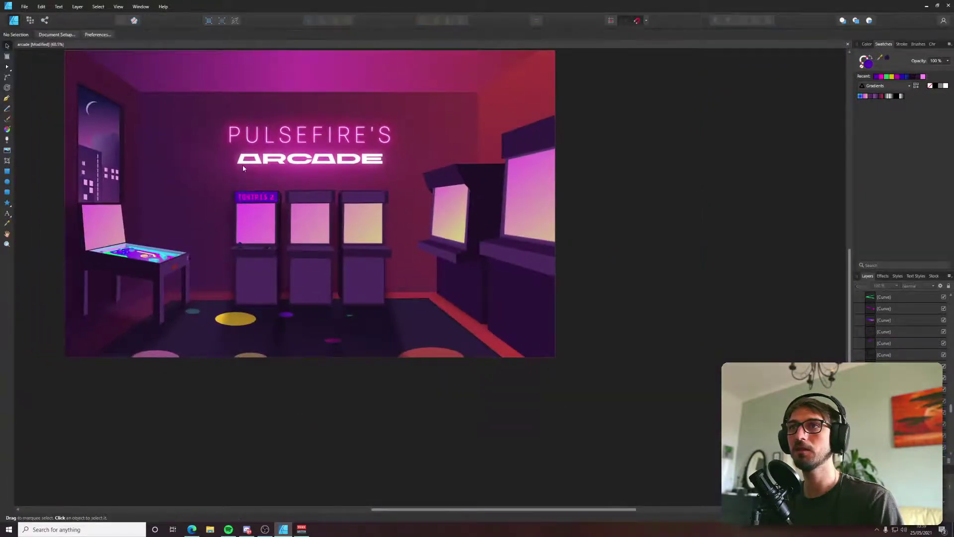
{"action": "scroll", "coordinate": [256, 198], "scroll_direction": "up", "scroll_amount": 8}
{"action": "scroll", "coordinate": [385, 203], "scroll_direction": "down", "scroll_amount": 2}
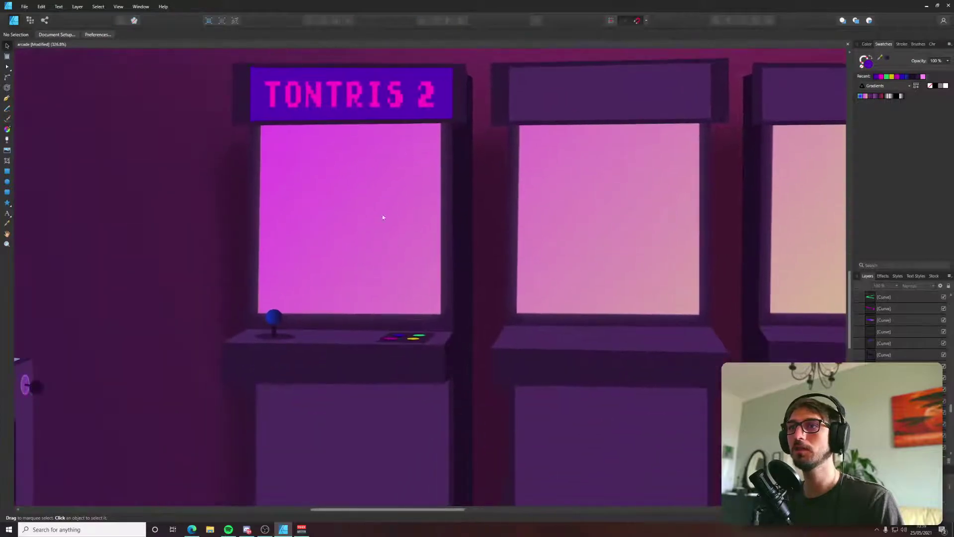
{"action": "scroll", "coordinate": [313, 360], "scroll_direction": "up", "scroll_amount": 2}
{"action": "scroll", "coordinate": [313, 358], "scroll_direction": "down", "scroll_amount": 5}
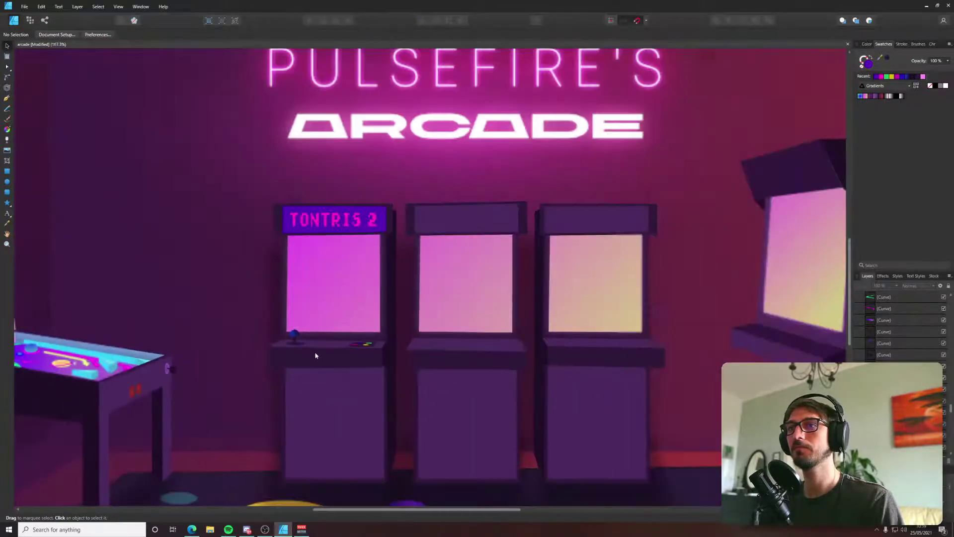
{"action": "key", "text": "p"}
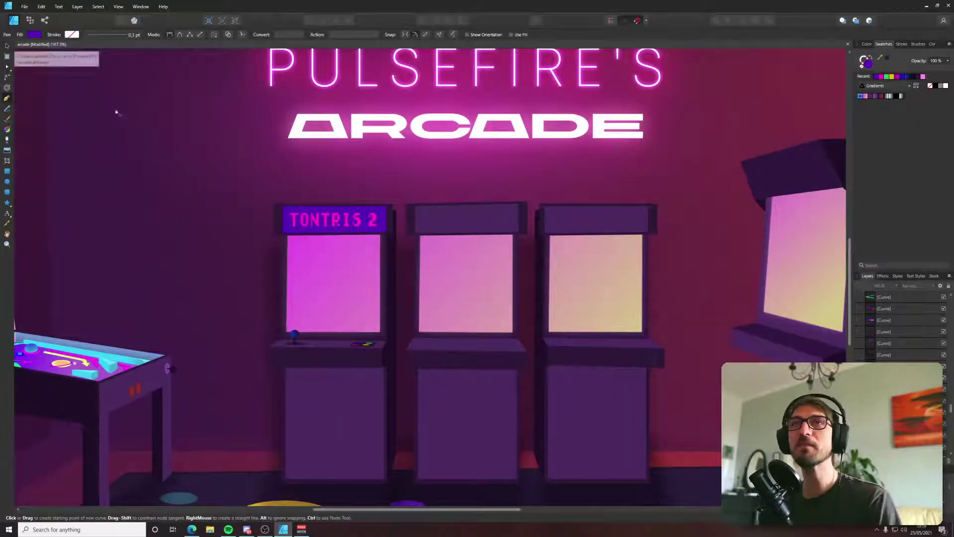
{"action": "left_click", "coordinate": [333, 254]}
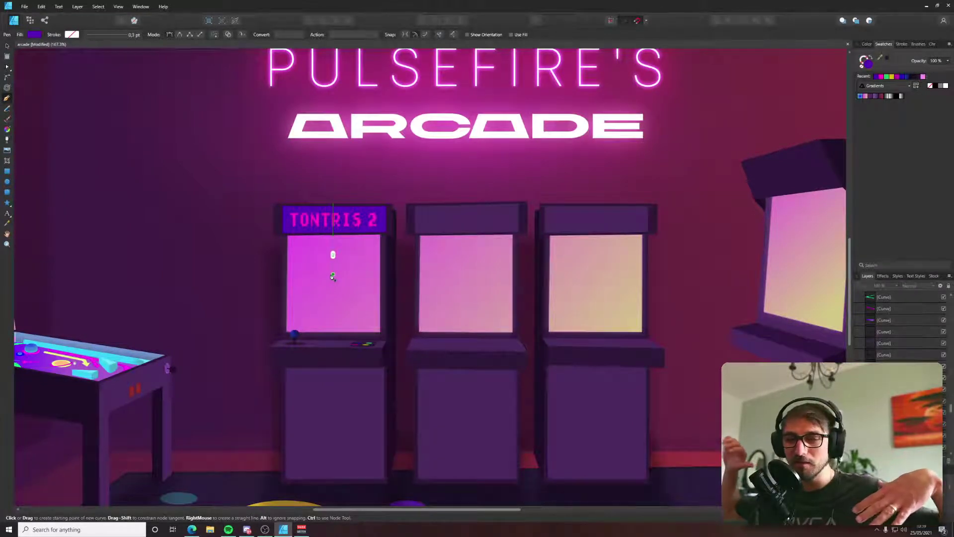
{"action": "key", "text": "Escape"}
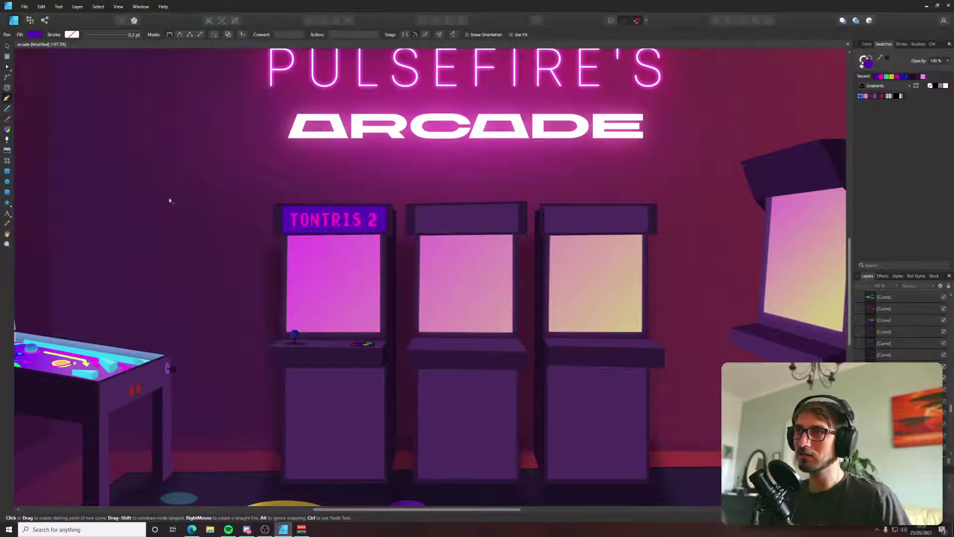
Sketch three overlapping violet rectangles on the wall beside the first cabinet, then delete all three.
{"action": "left_click", "coordinate": [7, 171]}
{"action": "mouse_move", "coordinate": [161, 154]}
{"action": "left_mouse_down"}
{"action": "mouse_move", "coordinate": [179, 213]}
{"action": "mouse_move", "coordinate": [175, 194]}
{"action": "mouse_move", "coordinate": [205, 223]}
{"action": "left_mouse_up"}
{"action": "left_click_drag", "start_coordinate": [204, 176], "coordinate": [218, 207]}
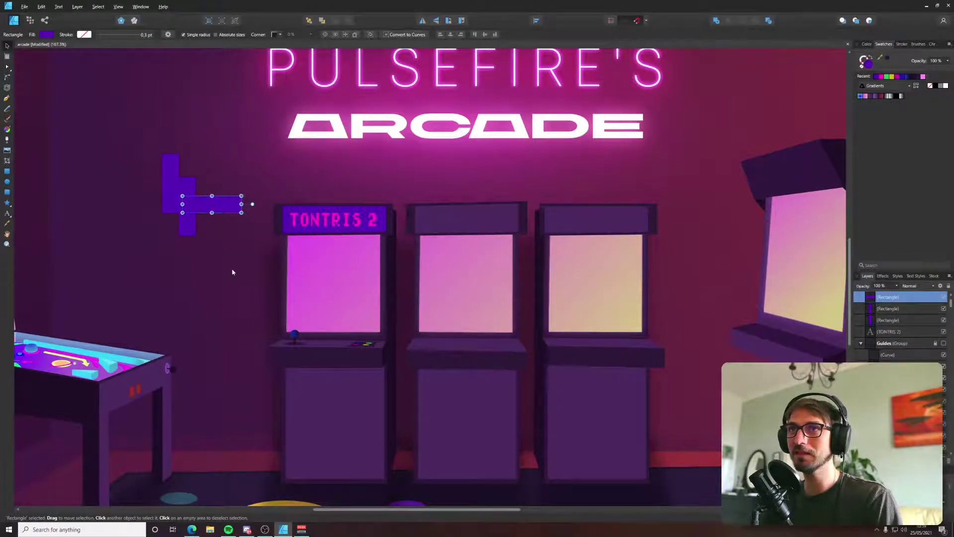
{"action": "left_click", "coordinate": [233, 271]}
{"action": "left_click", "coordinate": [214, 209]}
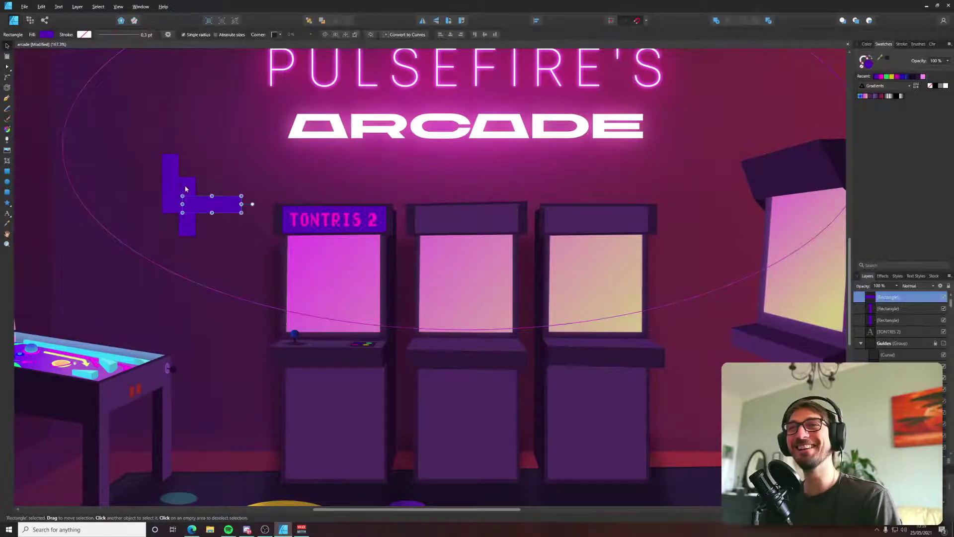
{"action": "left_click", "coordinate": [188, 224], "text": "shift"}
{"action": "left_click", "coordinate": [175, 191], "text": "shift"}
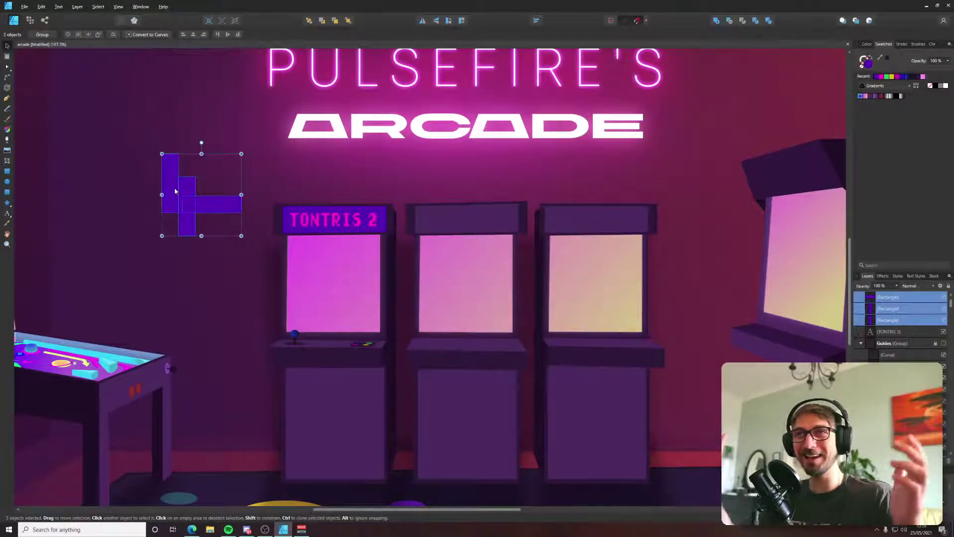
{"action": "key", "text": "Delete"}
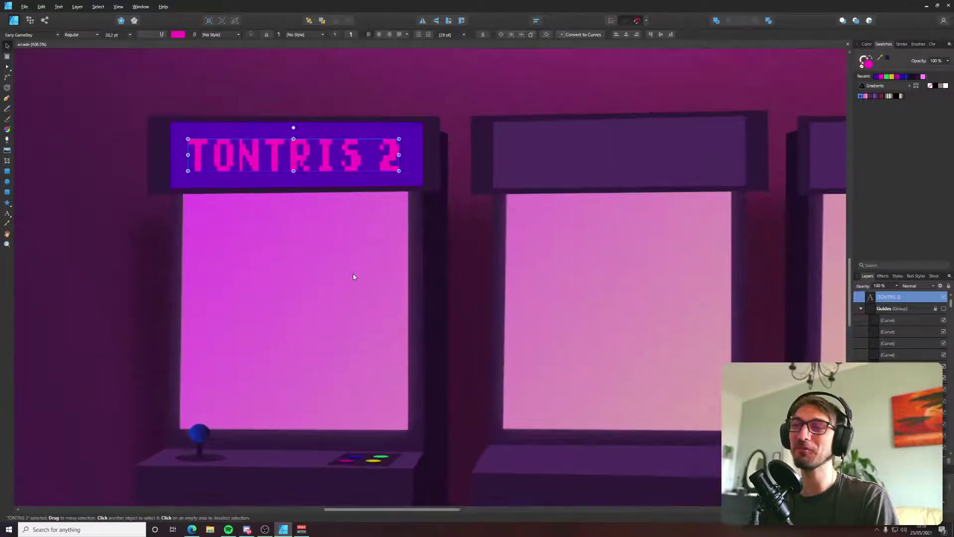
Review the whole illustration, the first cabinet's header title and its control deck, with nothing selected.
{"action": "scroll", "coordinate": [354, 274], "scroll_direction": "down", "scroll_amount": 5}
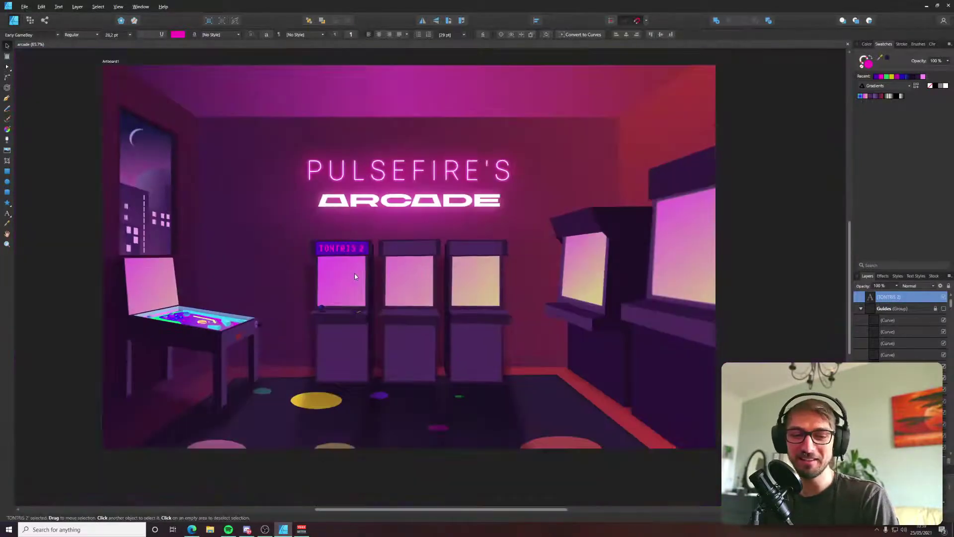
{"action": "scroll", "coordinate": [354, 274], "scroll_direction": "down", "scroll_amount": 2}
{"action": "left_click", "coordinate": [222, 420]}
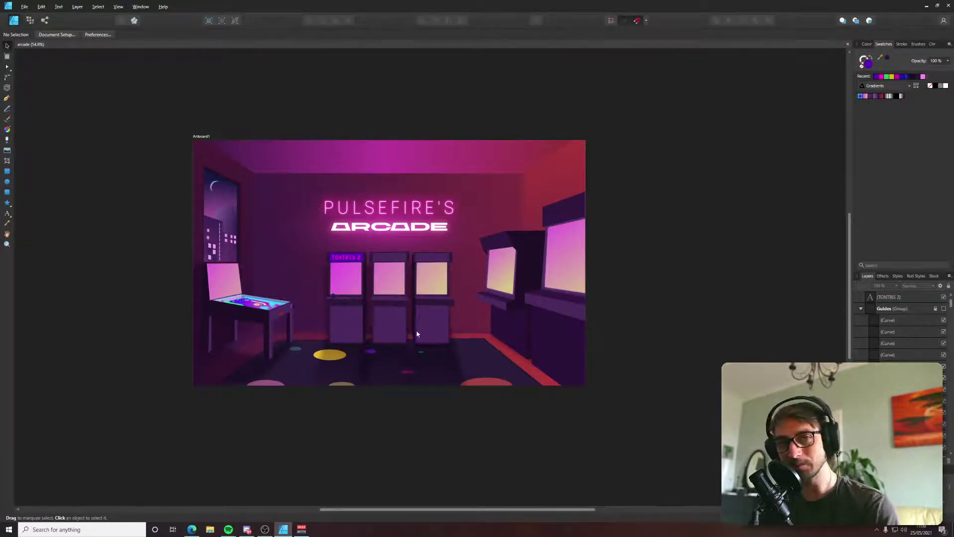
{"action": "scroll", "coordinate": [342, 264], "scroll_direction": "up", "scroll_amount": 8}
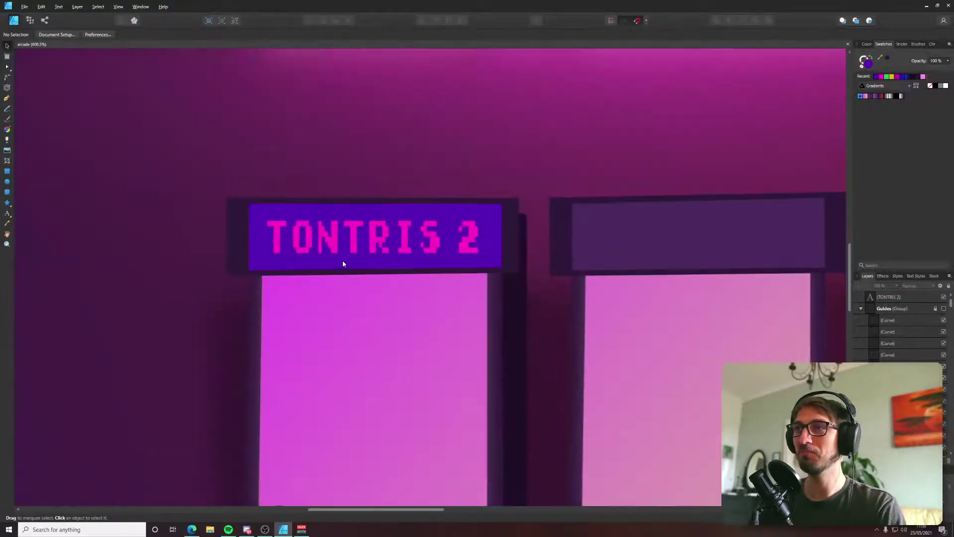
{"action": "scroll", "coordinate": [365, 269], "scroll_direction": "up", "scroll_amount": 2}
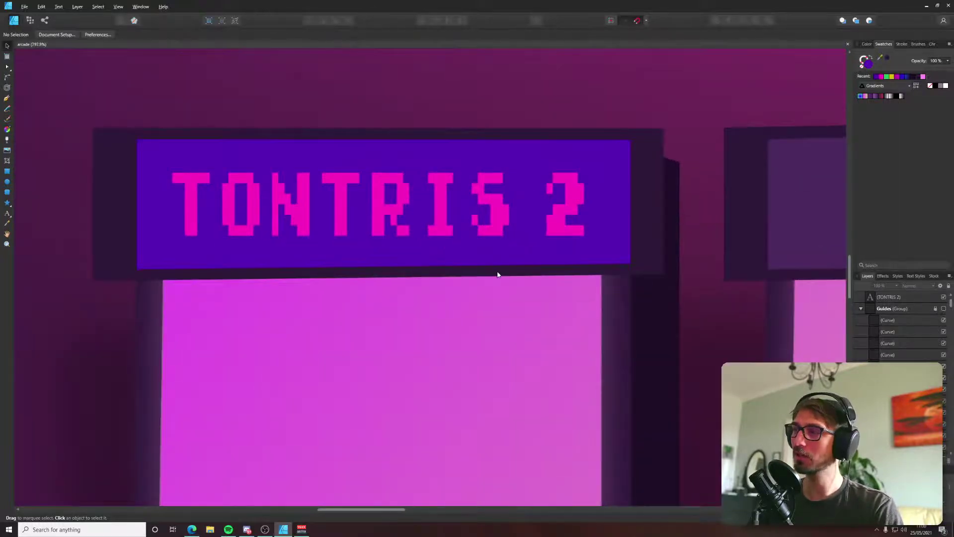
{"action": "scroll", "coordinate": [498, 274], "scroll_direction": "down", "scroll_amount": 4}
{"action": "scroll", "coordinate": [512, 250], "scroll_direction": "up", "scroll_amount": 4}
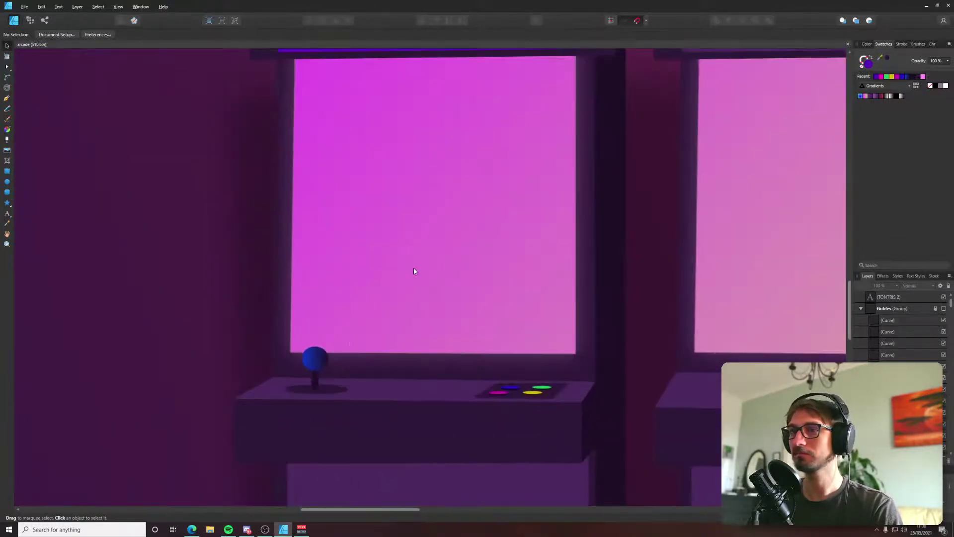
{"action": "scroll", "coordinate": [414, 271], "scroll_direction": "down", "scroll_amount": 1}
{"action": "scroll", "coordinate": [414, 271], "scroll_direction": "right", "scroll_amount": 1}
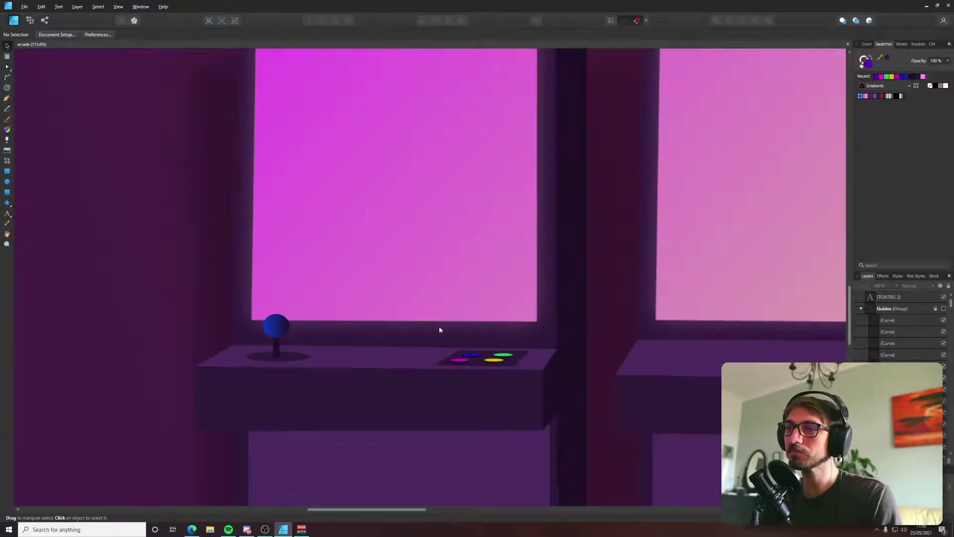
Fill the front edge of the first cabinet's control deck with the blue-violet sampled from its header panel.
{"action": "left_click", "coordinate": [437, 393]}
{"action": "scroll", "coordinate": [437, 323], "scroll_direction": "down", "scroll_amount": 2}
{"action": "scroll", "coordinate": [432, 296], "scroll_direction": "up", "scroll_amount": 1}
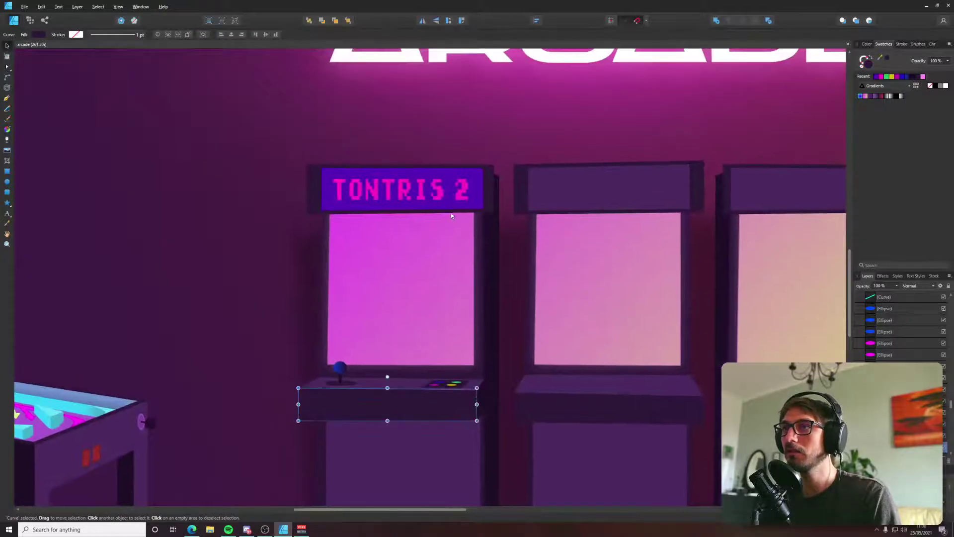
{"action": "key", "text": "i"}
{"action": "left_click", "coordinate": [475, 204]}
{"action": "key", "text": "v"}
{"action": "left_click", "coordinate": [305, 254]}
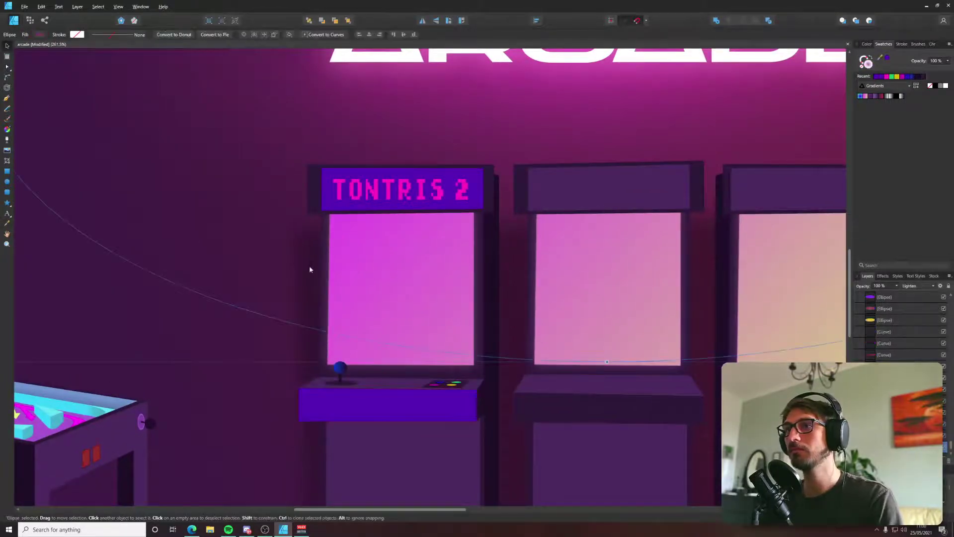
{"action": "left_click_drag", "start_coordinate": [318, 271], "coordinate": [241, 206]}
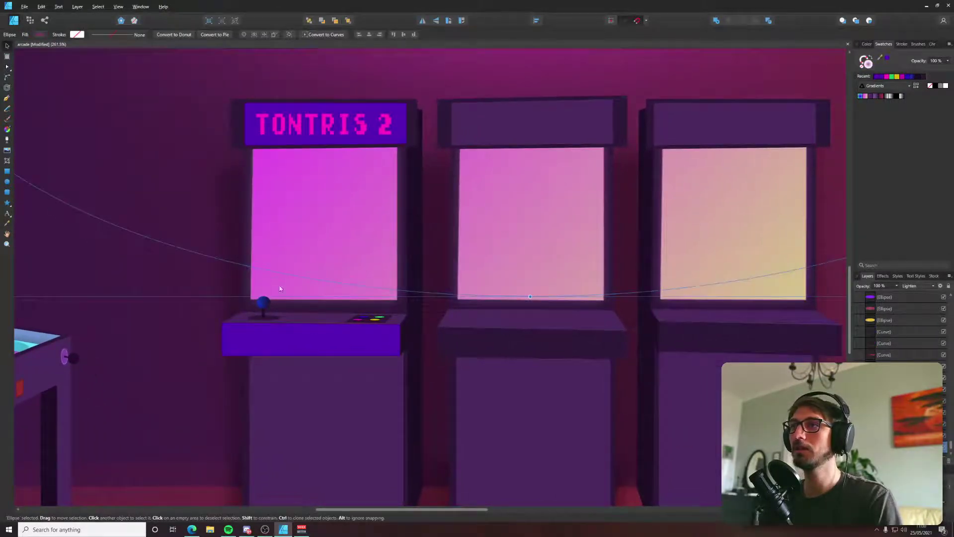
Fill the first cabinet's lower front panel with the same sampled blue-violet.
{"action": "left_click", "coordinate": [351, 388]}
{"action": "scroll", "coordinate": [373, 362], "scroll_direction": "down", "scroll_amount": 2}
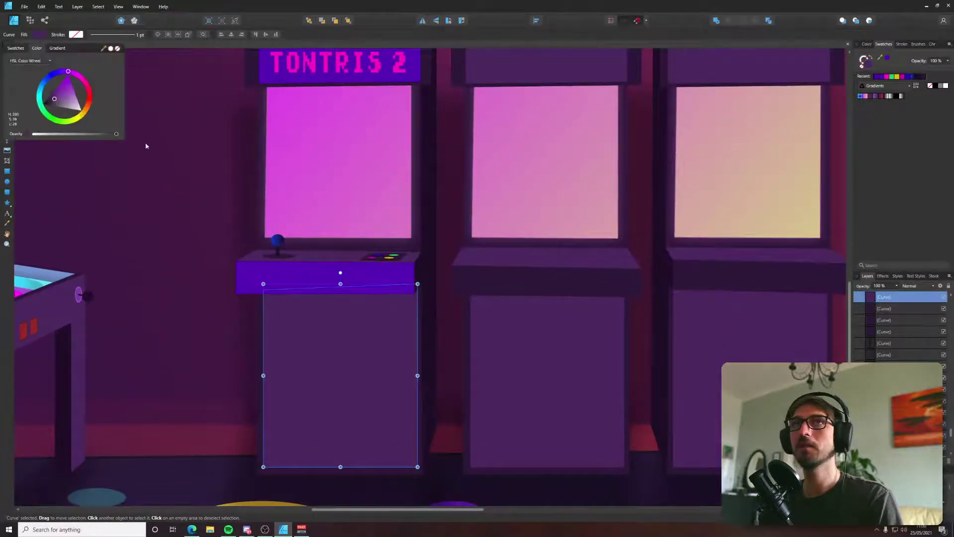
{"action": "key", "text": "i"}
{"action": "left_click", "coordinate": [299, 254]}
{"action": "key", "text": "v"}
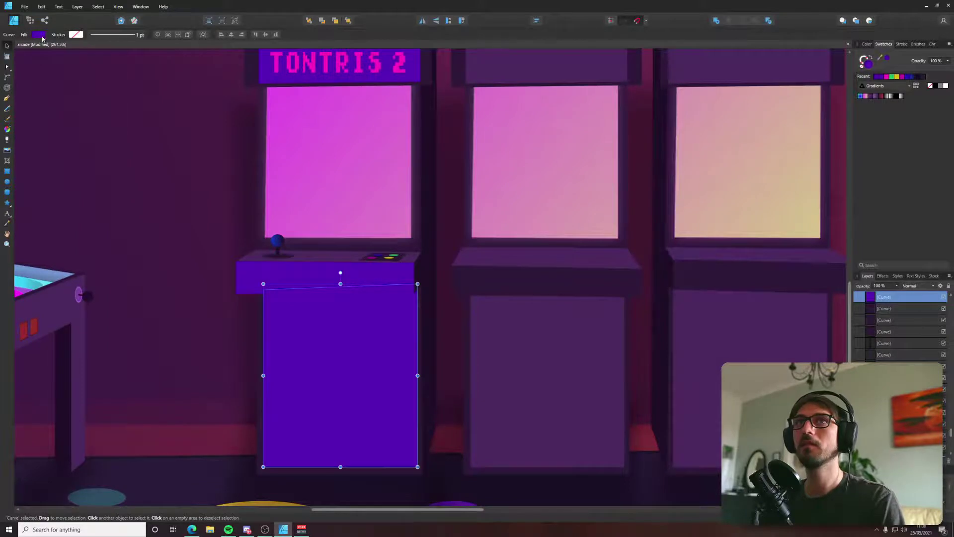
Darken and slightly desaturate the lower front panel's fill to saturation 84 and lightness 26, then clear the selection.
{"action": "left_click", "coordinate": [38, 34]}
{"action": "left_click", "coordinate": [31, 60]}
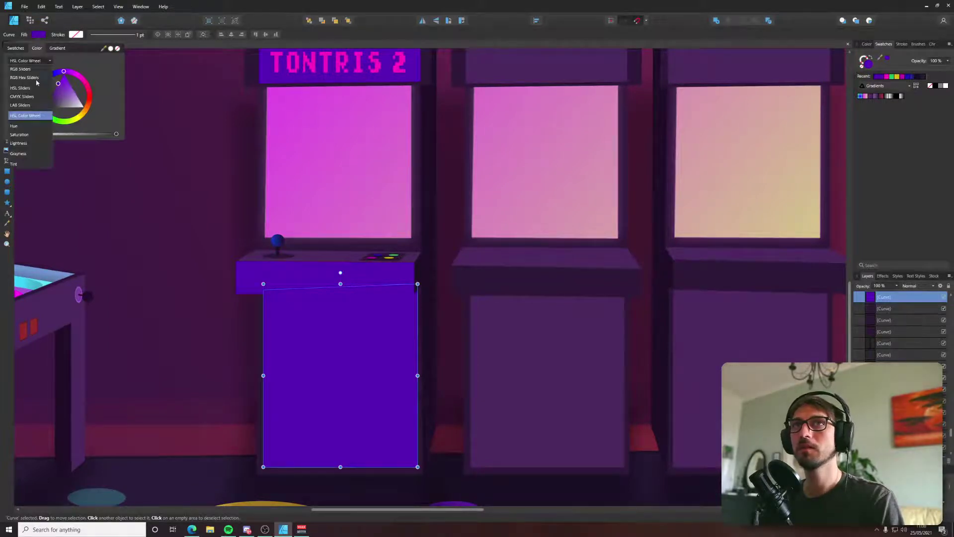
{"action": "left_click", "coordinate": [21, 88]}
{"action": "left_click_drag", "start_coordinate": [47, 90], "coordinate": [44, 92]}
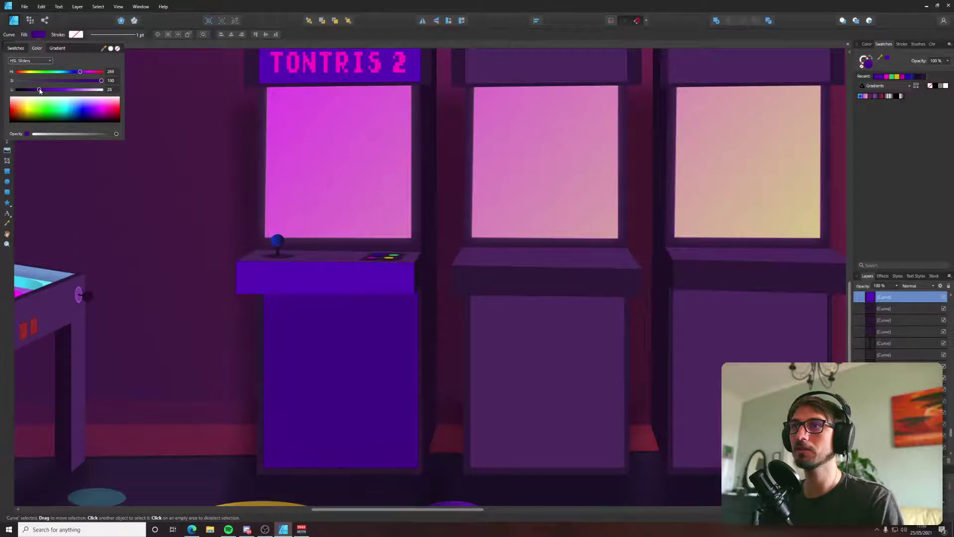
{"action": "left_click_drag", "start_coordinate": [101, 81], "coordinate": [91, 83]}
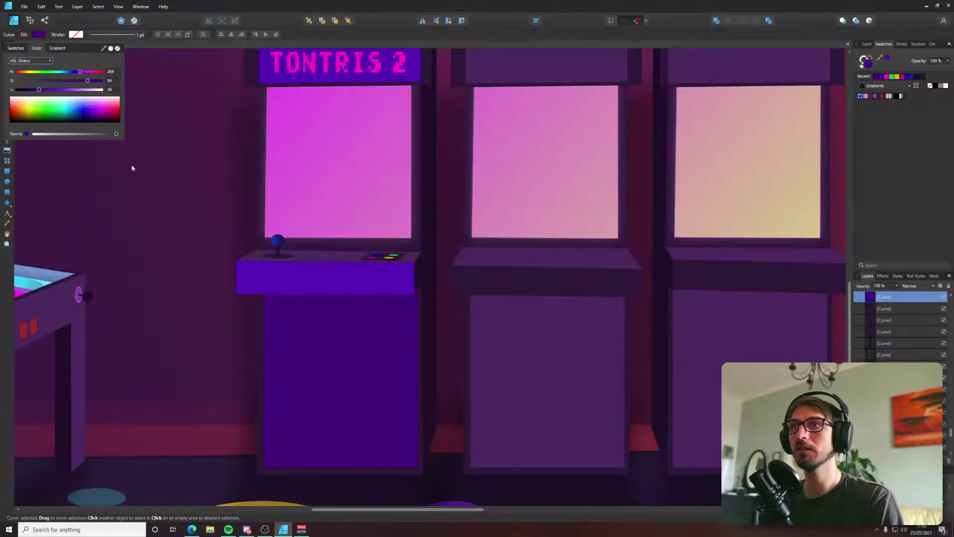
{"action": "key", "text": "ctrl+0"}
{"action": "left_click", "coordinate": [716, 393]}
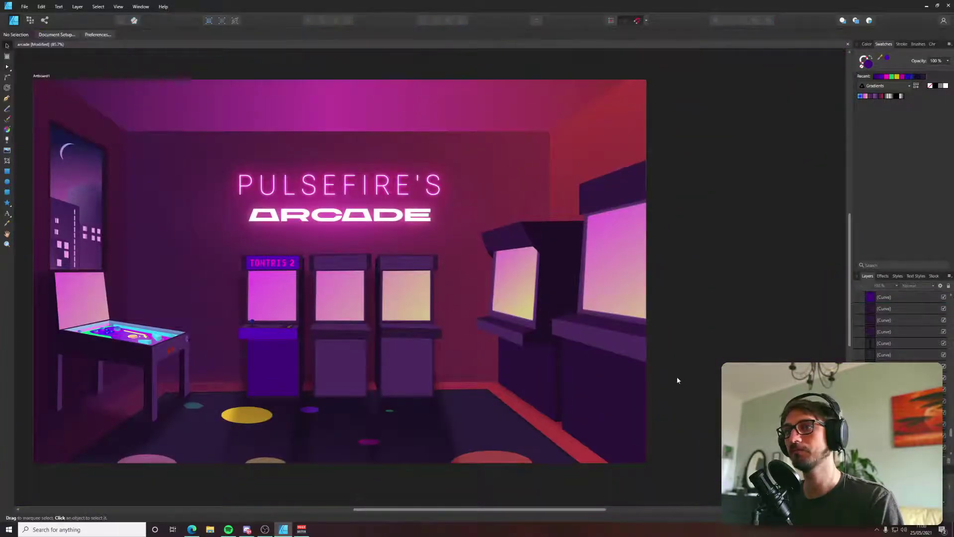
{"action": "scroll", "coordinate": [703, 367], "scroll_direction": "left", "scroll_amount": 3}
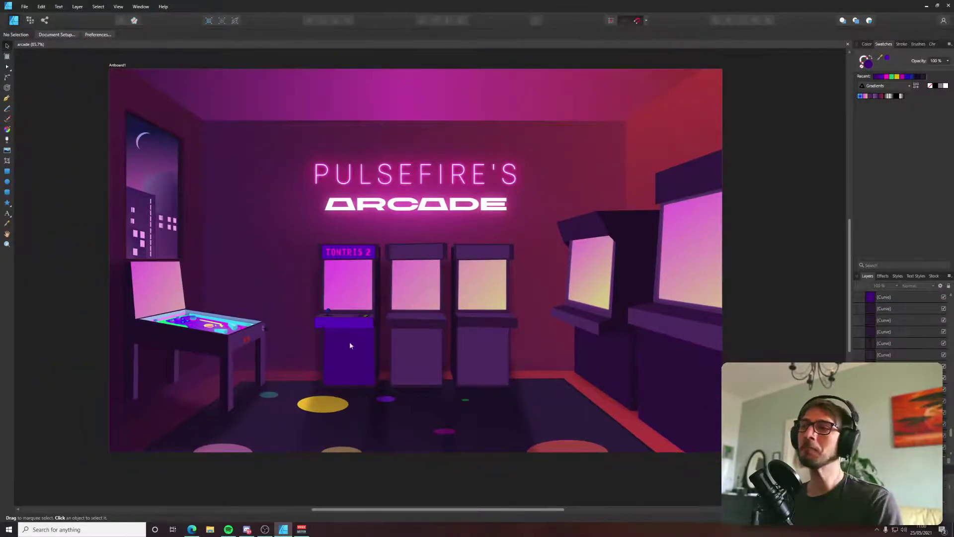
Draw a narrow upright rectangle in the lower panel's bottom-left corner and fill it muted yellow with HSL 51, 39, 54.
{"action": "scroll", "coordinate": [349, 342], "scroll_direction": "up", "scroll_amount": 5}
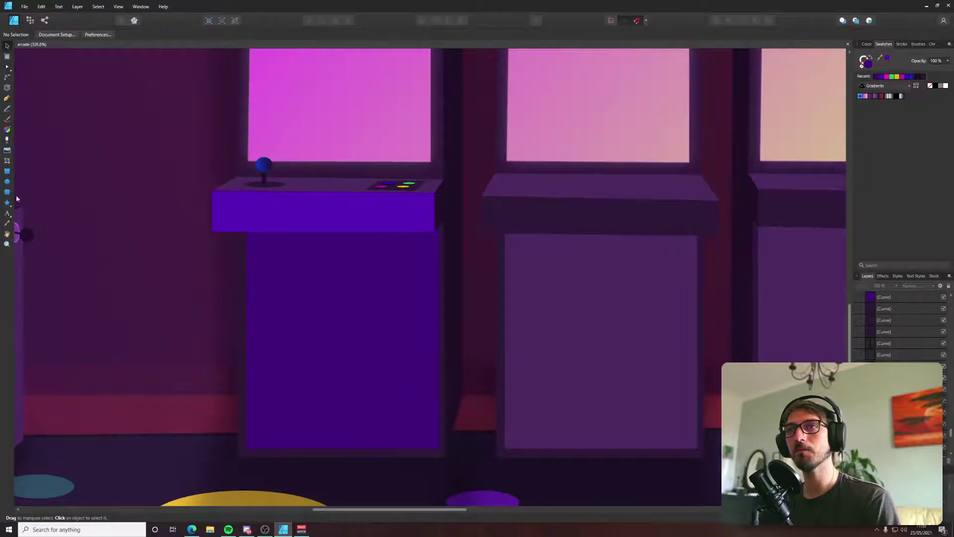
{"action": "left_click", "coordinate": [7, 171]}
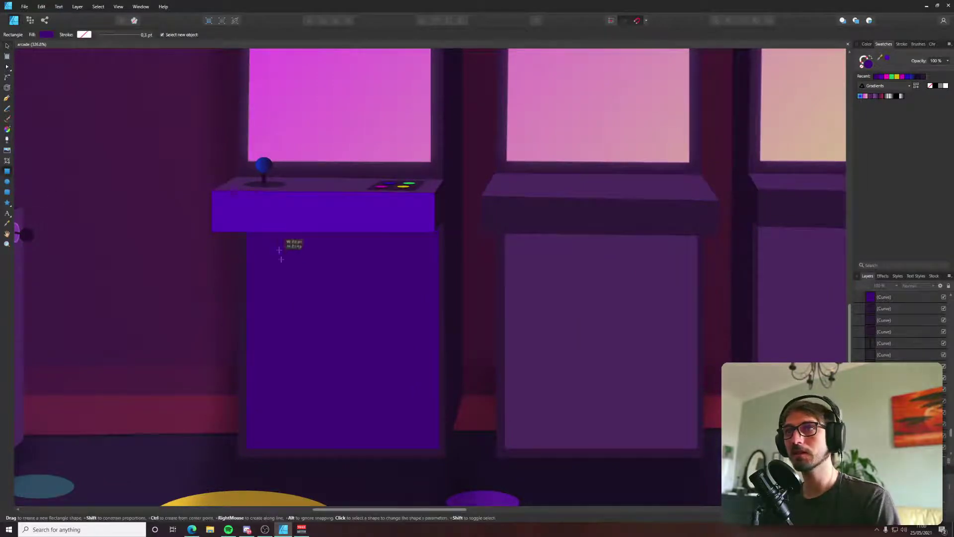
{"action": "left_click_drag", "start_coordinate": [282, 259], "coordinate": [256, 436]}
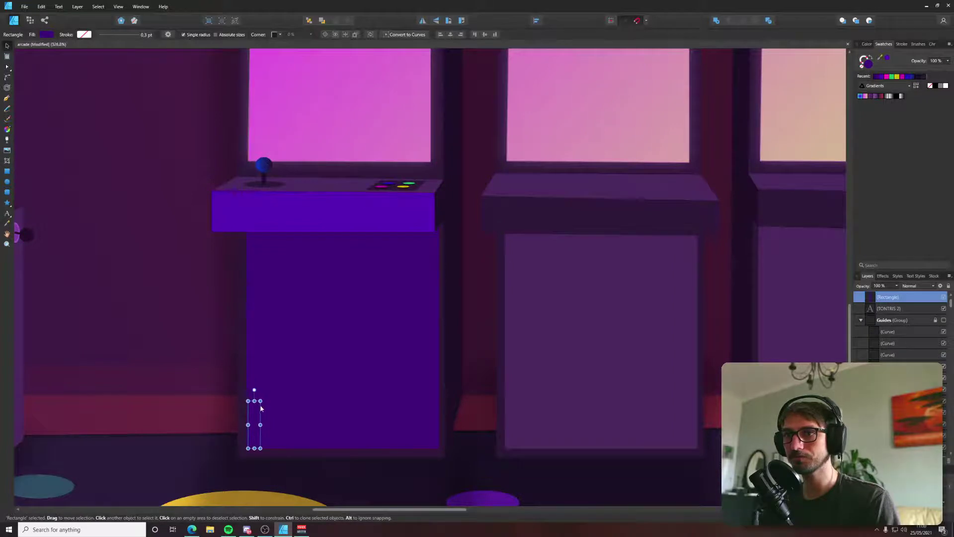
{"action": "left_click", "coordinate": [51, 35]}
{"action": "left_click_drag", "start_coordinate": [46, 74], "coordinate": [64, 91]}
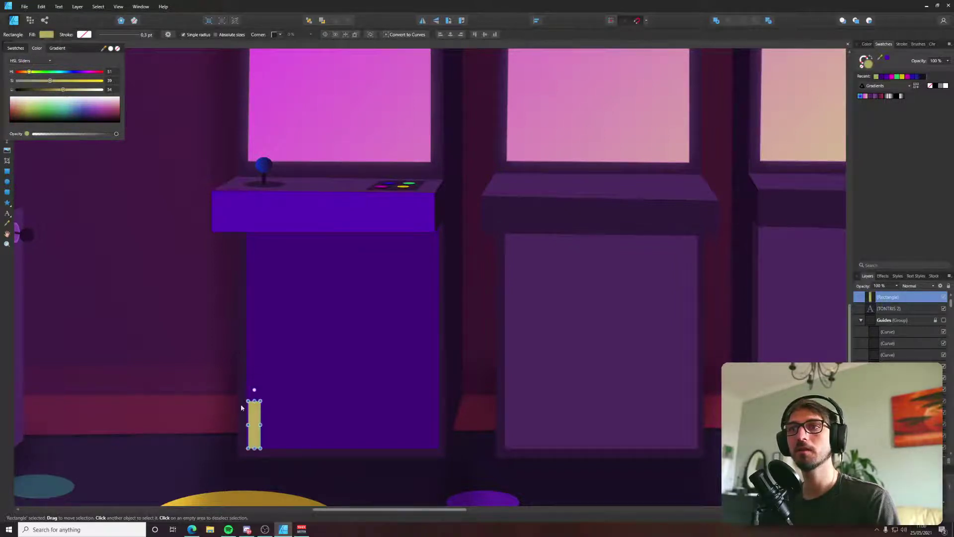
Duplicate the yellow bar into upright and horizontal game blocks along the panel's base, and shorten the one beside the far-right bar.
{"action": "scroll", "coordinate": [247, 429], "scroll_direction": "up", "scroll_amount": 2}
{"action": "mouse_move", "coordinate": [247, 430]}
{"action": "left_mouse_down"}
{"action": "mouse_move", "coordinate": [309, 440]}
{"action": "mouse_move", "coordinate": [279, 428]}
{"action": "mouse_move", "coordinate": [318, 421]}
{"action": "left_mouse_up"}
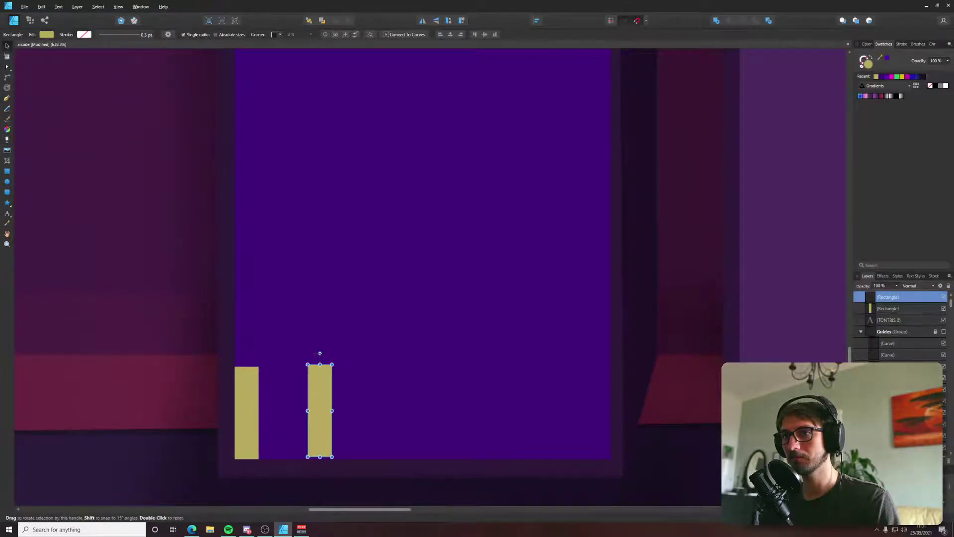
{"action": "mouse_move", "coordinate": [320, 353]}
{"action": "left_mouse_down"}
{"action": "mouse_move", "coordinate": [268, 390]}
{"action": "mouse_move", "coordinate": [262, 410]}
{"action": "mouse_move", "coordinate": [297, 439]}
{"action": "mouse_move", "coordinate": [290, 448]}
{"action": "mouse_move", "coordinate": [334, 425]}
{"action": "mouse_move", "coordinate": [318, 422]}
{"action": "mouse_move", "coordinate": [451, 434]}
{"action": "mouse_move", "coordinate": [396, 445]}
{"action": "mouse_move", "coordinate": [413, 446]}
{"action": "mouse_move", "coordinate": [491, 426]}
{"action": "mouse_move", "coordinate": [485, 379]}
{"action": "mouse_move", "coordinate": [510, 370]}
{"action": "left_mouse_up"}
{"action": "mouse_move", "coordinate": [515, 439]}
{"action": "left_mouse_down"}
{"action": "mouse_move", "coordinate": [506, 415]}
{"action": "mouse_move", "coordinate": [597, 431]}
{"action": "mouse_move", "coordinate": [571, 434]}
{"action": "left_mouse_up"}
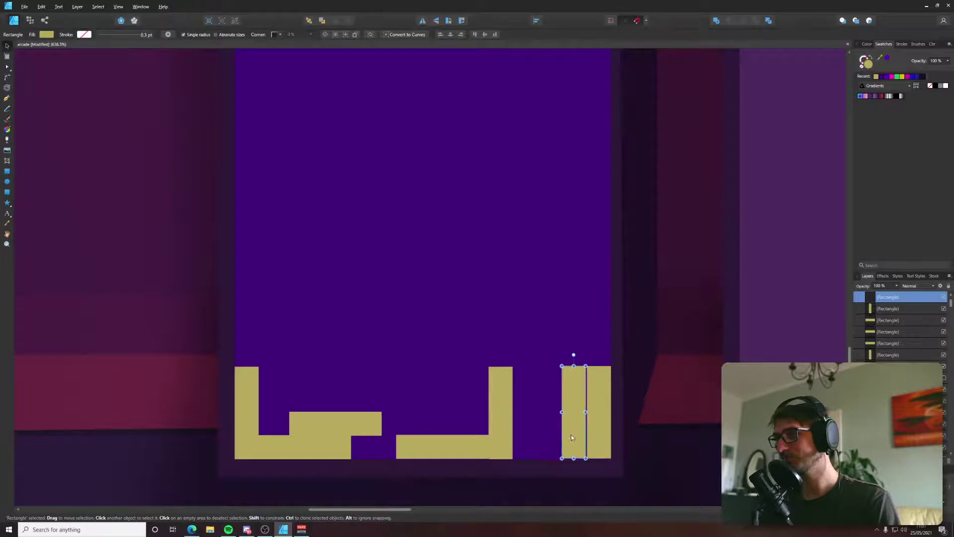
{"action": "left_click_drag", "start_coordinate": [575, 366], "coordinate": [577, 406]}
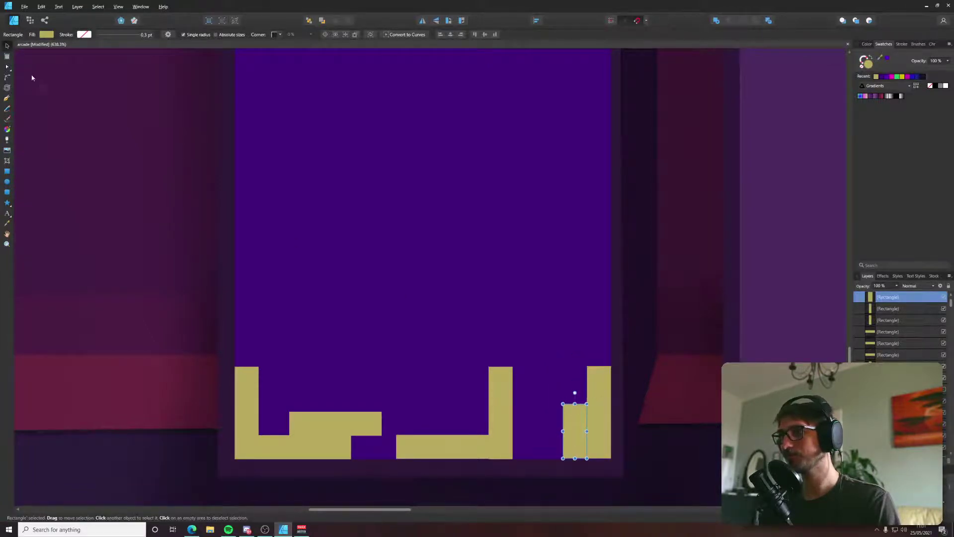
Recolour the short upright block green with hue 112 and the horizontal block beside the middle bar pink with hue 312.
{"action": "left_click", "coordinate": [46, 34]}
{"action": "left_click_drag", "start_coordinate": [55, 73], "coordinate": [44, 74]}
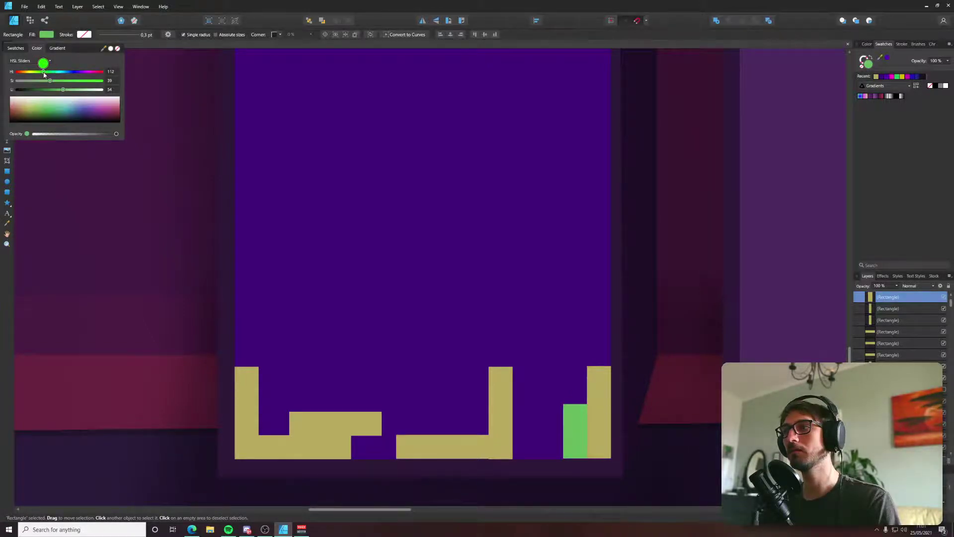
{"action": "left_click", "coordinate": [450, 451]}
{"action": "left_click", "coordinate": [50, 36]}
{"action": "left_click", "coordinate": [90, 72]}
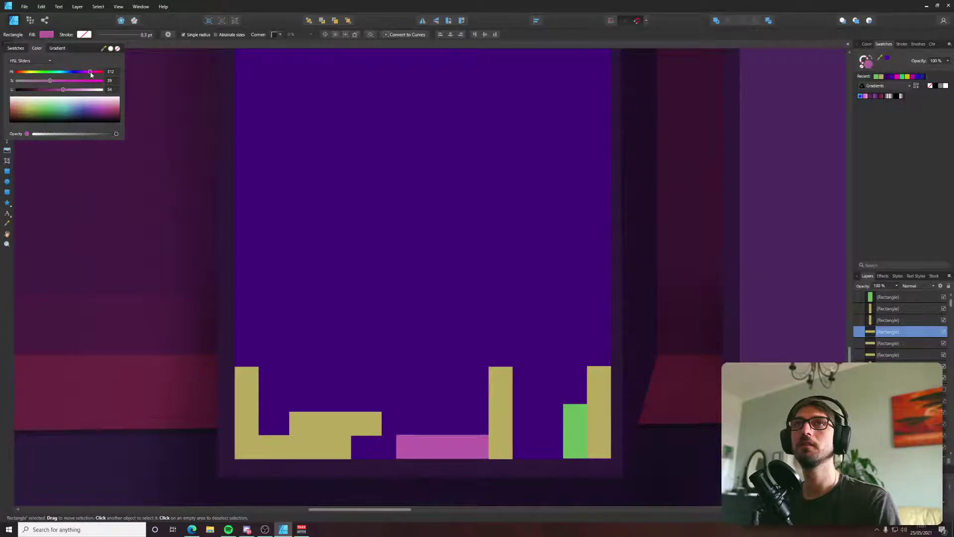
Recolour the raised horizontal block with the short block's green and clear the selection.
{"action": "left_click", "coordinate": [370, 426]}
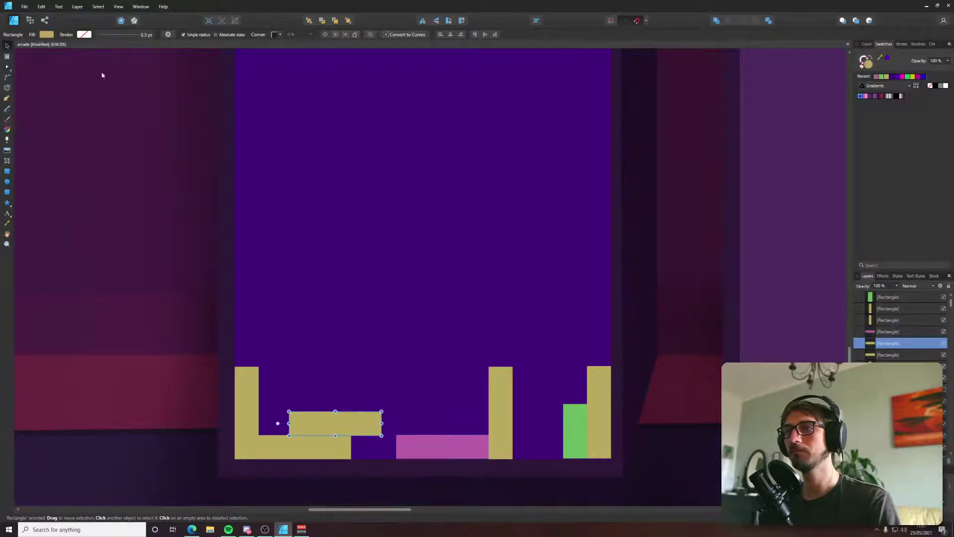
{"action": "left_click", "coordinate": [50, 35]}
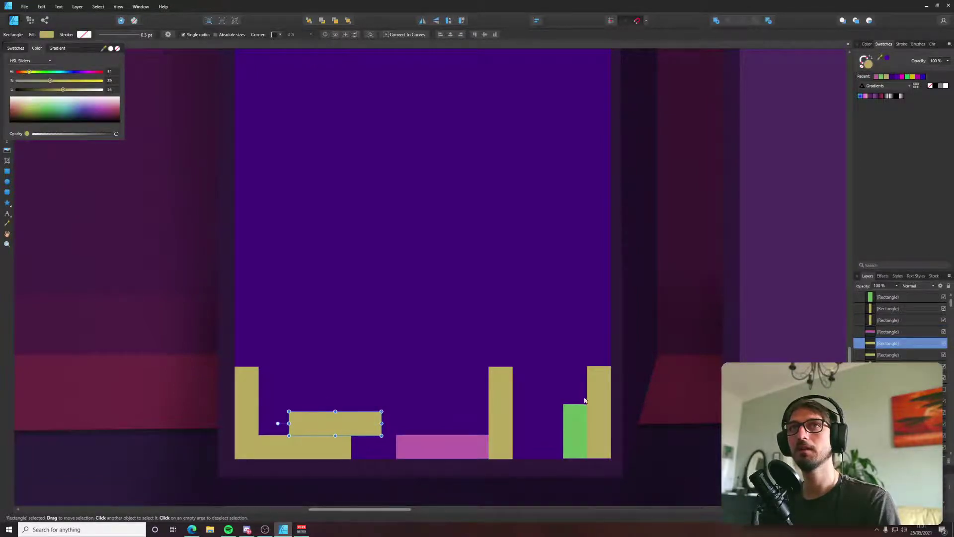
{"action": "left_click", "coordinate": [277, 422]}
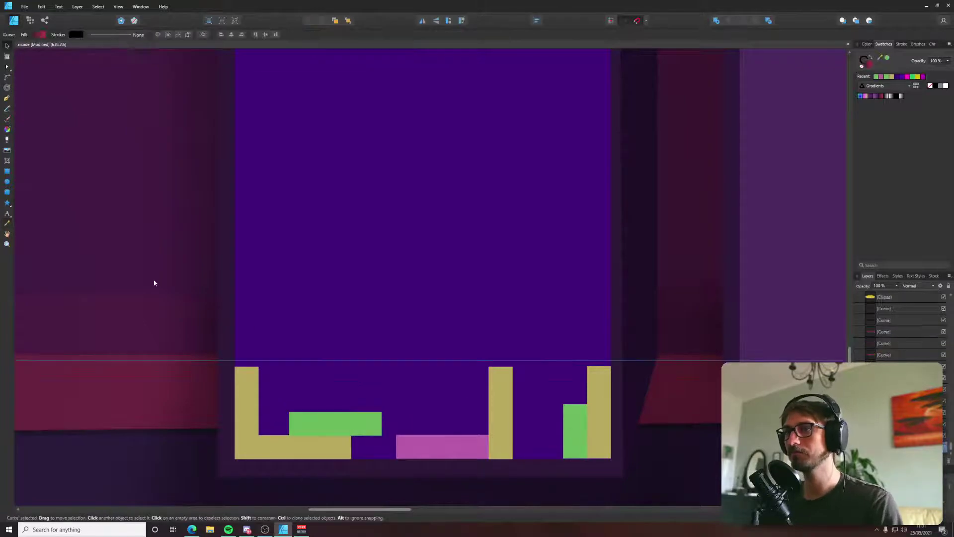
{"action": "scroll", "coordinate": [154, 283], "scroll_direction": "down", "scroll_amount": 6}
{"action": "key", "text": "ctrl+d"}
{"action": "scroll", "coordinate": [184, 333], "scroll_direction": "up", "scroll_amount": 4}
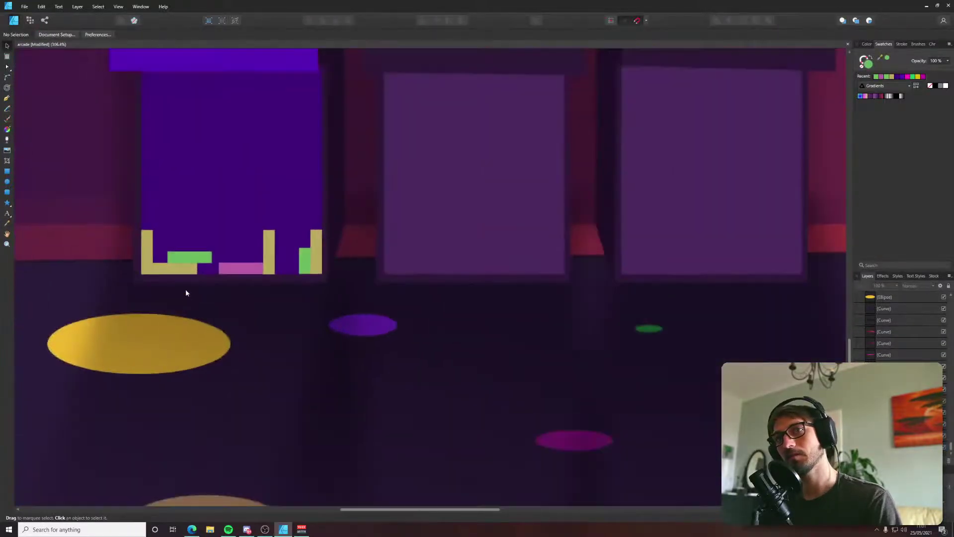
Recolour the horizontal block beneath the raised green one blue with hue 245 and saturation 70, then deselect it.
{"action": "scroll", "coordinate": [186, 293], "scroll_direction": "up", "scroll_amount": 2}
{"action": "left_click", "coordinate": [150, 252]}
{"action": "left_click", "coordinate": [53, 35]}
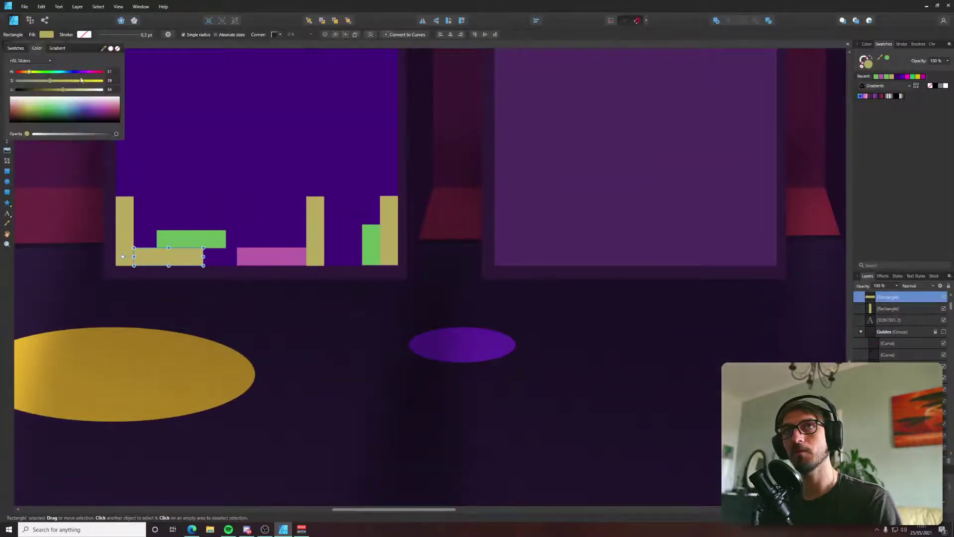
{"action": "mouse_move", "coordinate": [61, 73]}
{"action": "left_mouse_down"}
{"action": "mouse_move", "coordinate": [75, 73]}
{"action": "mouse_move", "coordinate": [66, 81]}
{"action": "mouse_move", "coordinate": [77, 82]}
{"action": "left_mouse_up"}
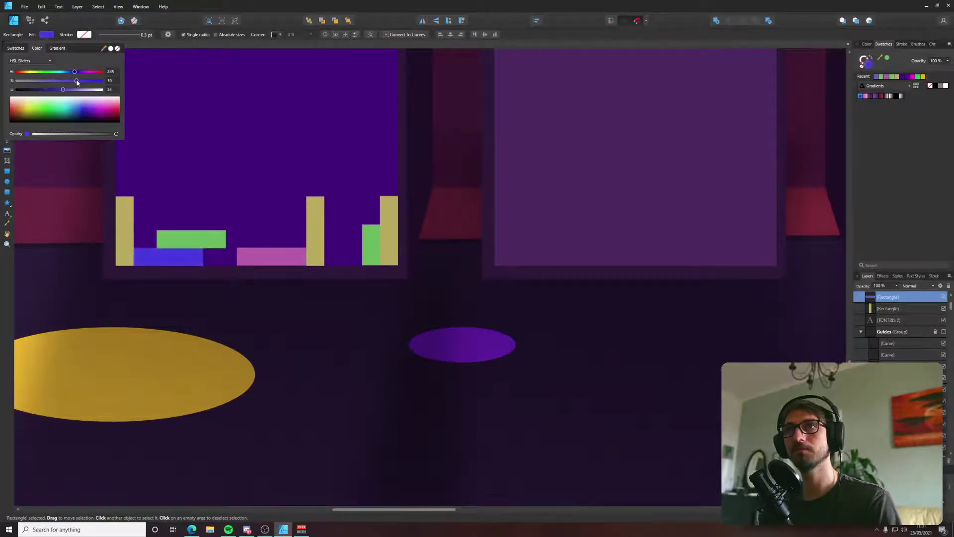
{"action": "scroll", "coordinate": [243, 337], "scroll_direction": "down", "scroll_amount": 5}
{"action": "left_click", "coordinate": [293, 442]}
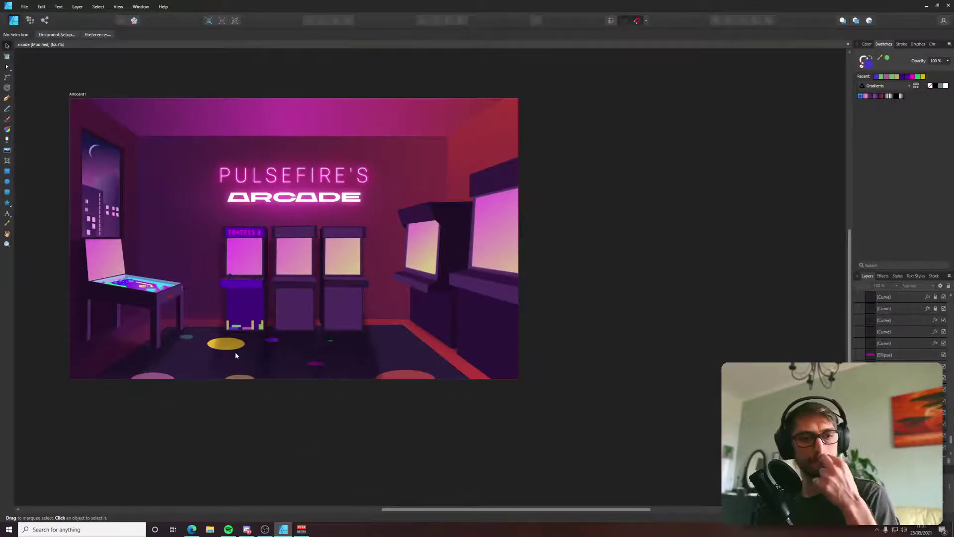
Place a duplicate of the short green block on top of the pink block, against the middle yellow bar.
{"action": "left_click_drag", "start_coordinate": [236, 354], "coordinate": [299, 385]}
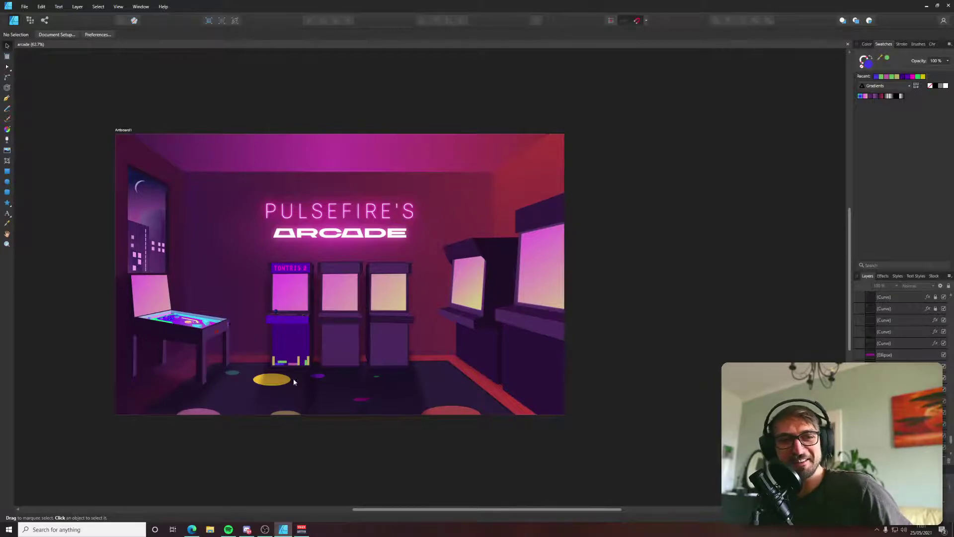
{"action": "scroll", "coordinate": [427, 441], "scroll_direction": "down", "scroll_amount": 1}
{"action": "scroll", "coordinate": [312, 375], "scroll_direction": "up", "scroll_amount": 6}
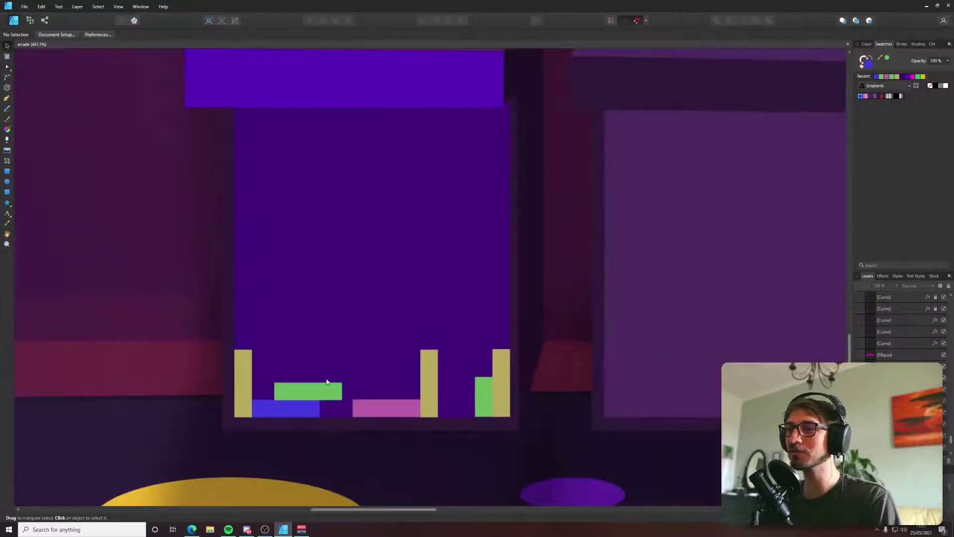
{"action": "scroll", "coordinate": [363, 420], "scroll_direction": "up", "scroll_amount": 1}
{"action": "left_click_drag", "start_coordinate": [488, 419], "coordinate": [417, 401]}
{"action": "scroll", "coordinate": [416, 411], "scroll_direction": "up", "scroll_amount": 3}
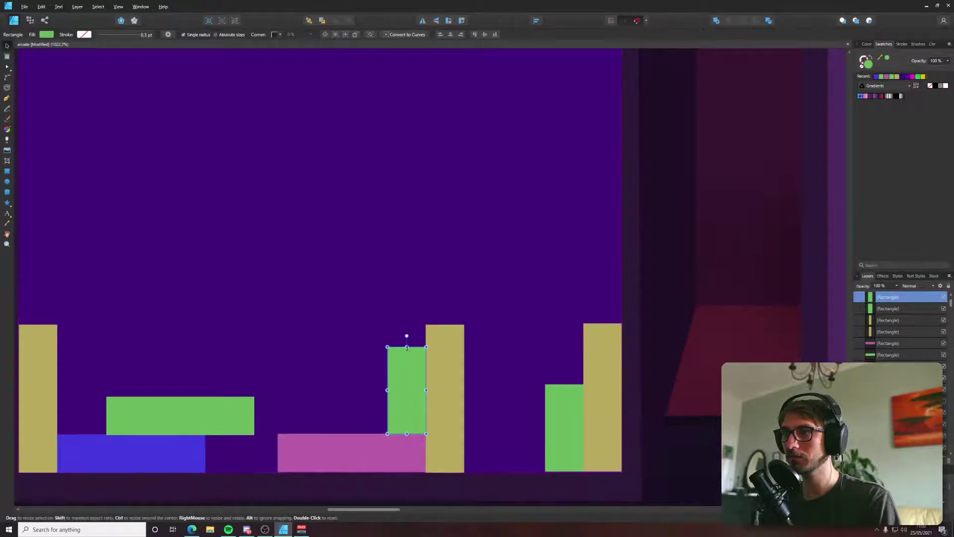
Shorten the green block standing on the pink one and place a copy of the blue block across the middle yellow bar's top.
{"action": "left_click_drag", "start_coordinate": [407, 347], "coordinate": [409, 378]}
{"action": "scroll", "coordinate": [422, 332], "scroll_direction": "left", "scroll_amount": 3}
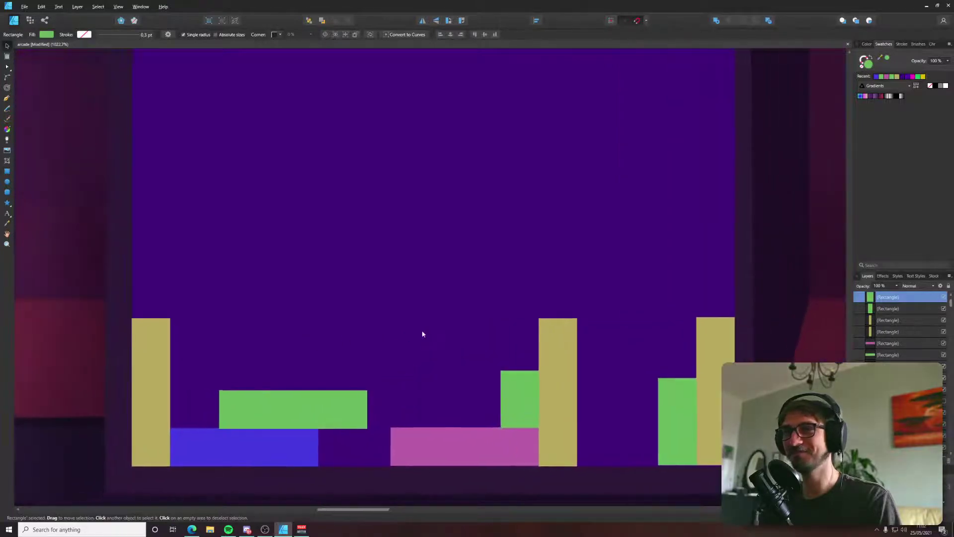
{"action": "left_click", "coordinate": [226, 460]}
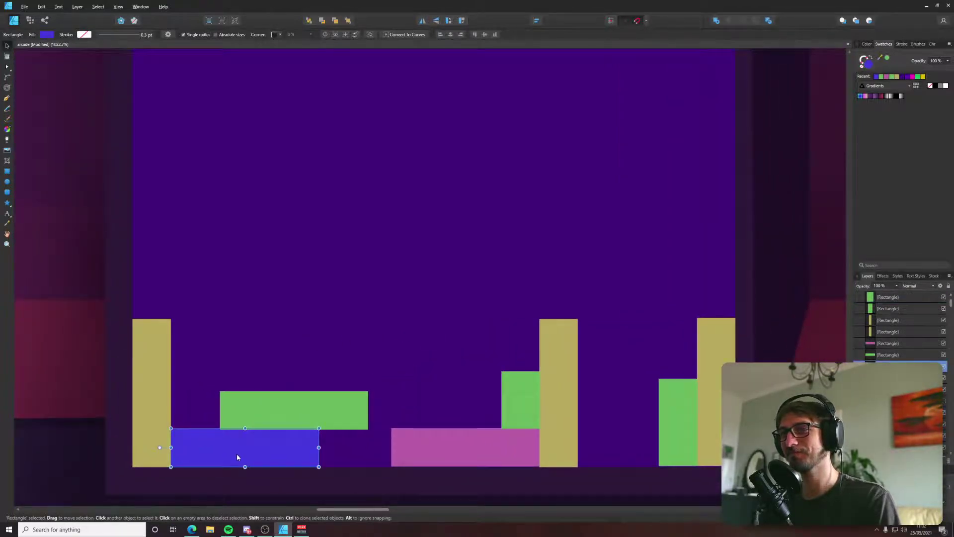
{"action": "mouse_move", "coordinate": [236, 456]}
{"action": "left_mouse_down"}
{"action": "mouse_move", "coordinate": [507, 288]}
{"action": "mouse_move", "coordinate": [545, 309]}
{"action": "left_mouse_up"}
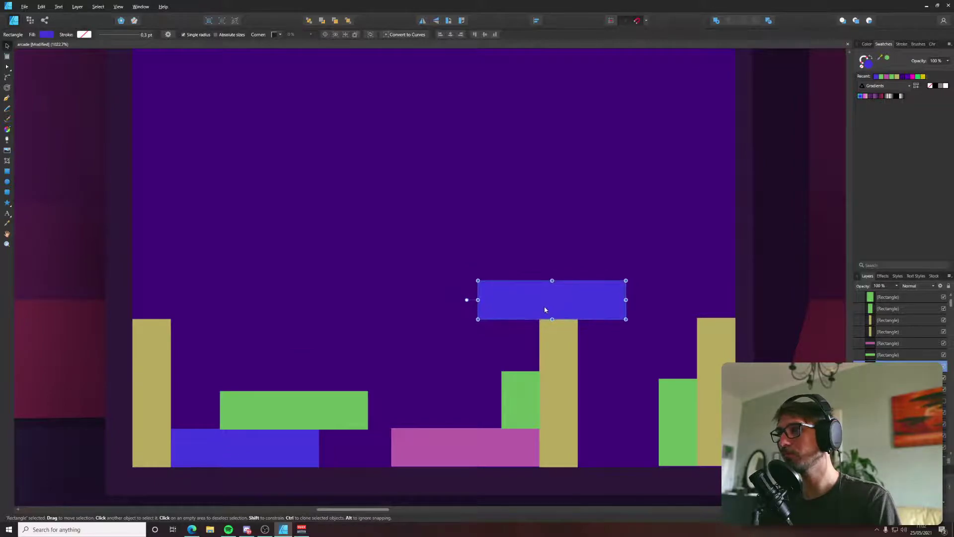
Add an upright copy of the blue block in the upper half of the cabinet's lower panel and recolour it the same green.
{"action": "scroll", "coordinate": [547, 310], "scroll_direction": "down", "scroll_amount": 6}
{"action": "scroll", "coordinate": [500, 224], "scroll_direction": "up", "scroll_amount": 4}
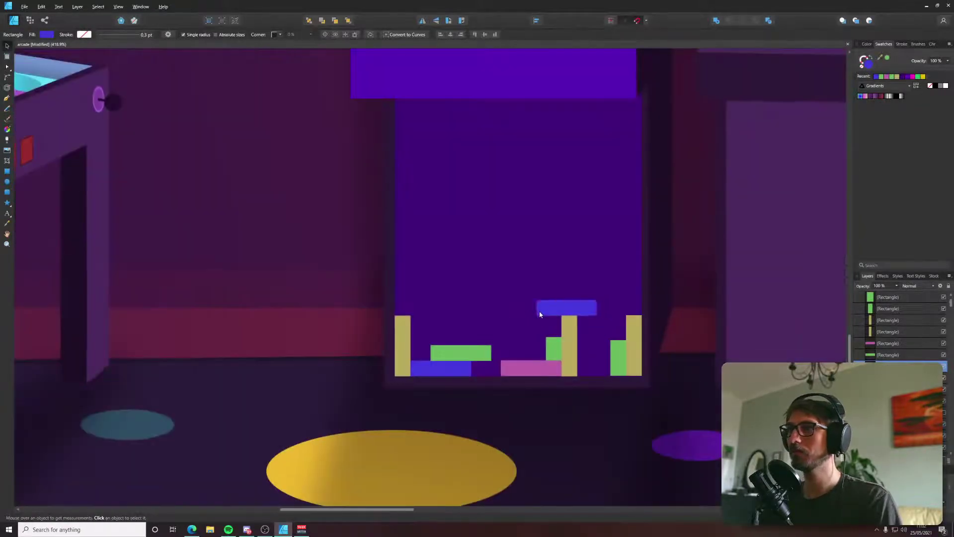
{"action": "key", "text": "ctrl+v"}
{"action": "left_click_drag", "start_coordinate": [454, 194], "coordinate": [498, 151]}
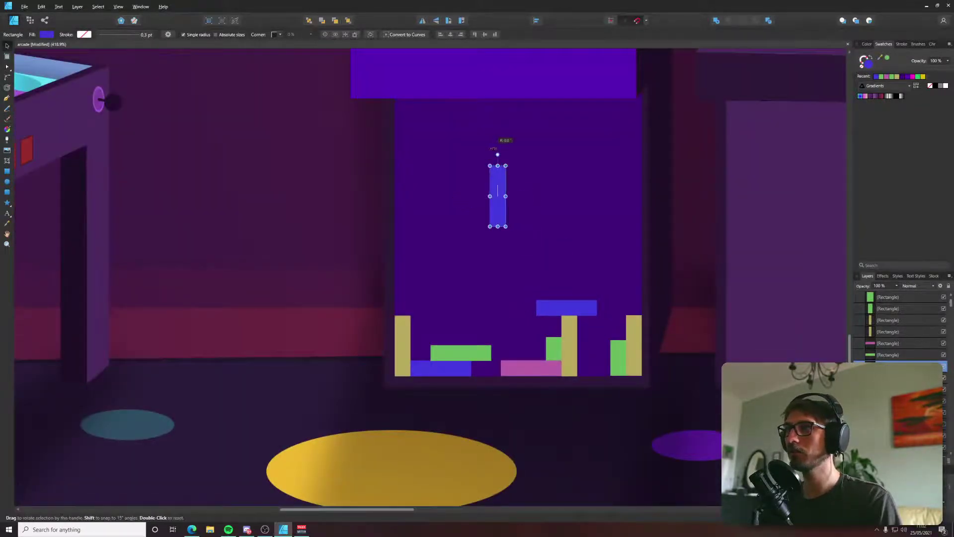
{"action": "left_click_drag", "start_coordinate": [498, 205], "coordinate": [479, 209]}
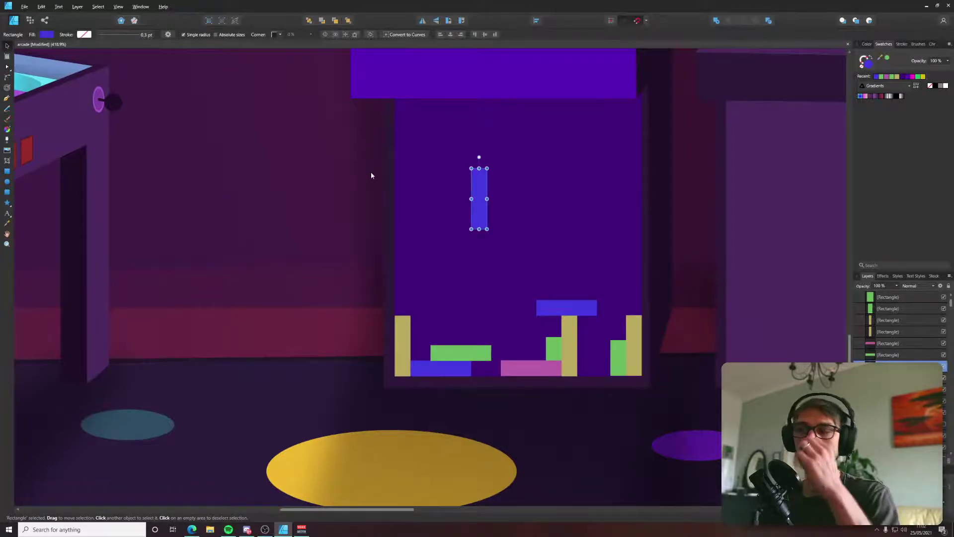
{"action": "left_click", "coordinate": [550, 342]}
{"action": "key", "text": "ctrl+c"}
{"action": "left_click", "coordinate": [479, 199]}
{"action": "key", "text": "ctrl+shift+v"}
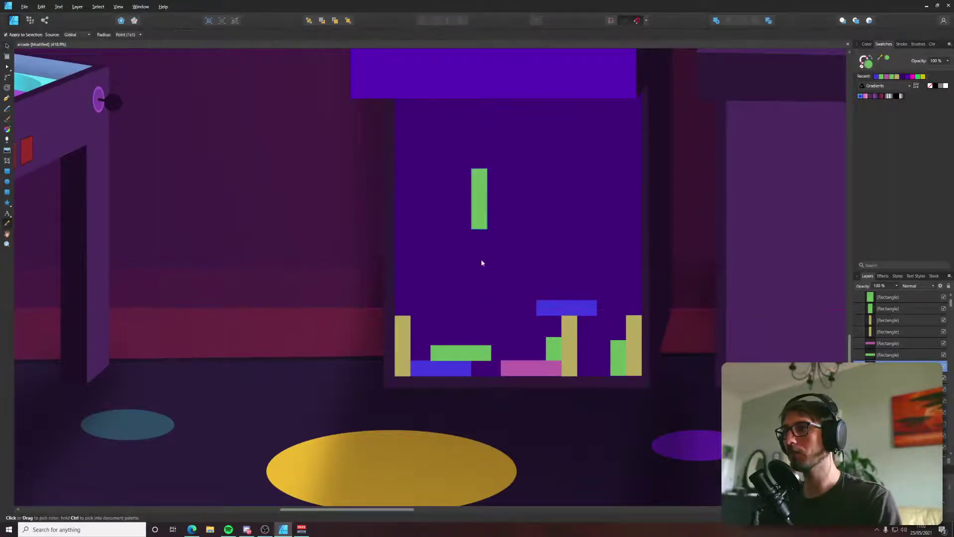
{"action": "scroll", "coordinate": [389, 234], "scroll_direction": "up", "scroll_amount": 5}
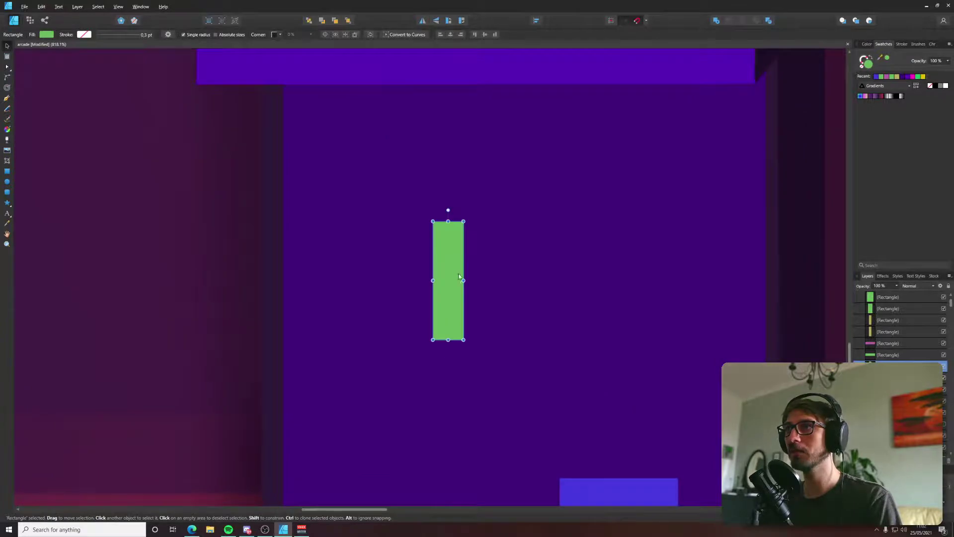
Copy the TONTRIS 2 title from the marquee onto the lower panel and scale it down above the falling green block.
{"action": "scroll", "coordinate": [456, 302], "scroll_direction": "down", "scroll_amount": 10}
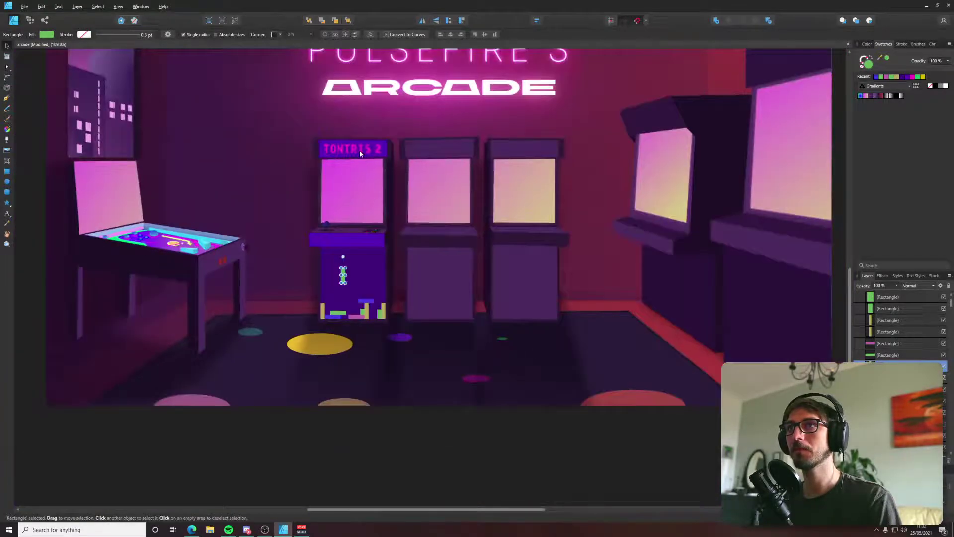
{"action": "left_click", "coordinate": [361, 154]}
{"action": "left_click_drag", "start_coordinate": [360, 154], "coordinate": [364, 269]}
{"action": "scroll", "coordinate": [364, 269], "scroll_direction": "up", "scroll_amount": 4}
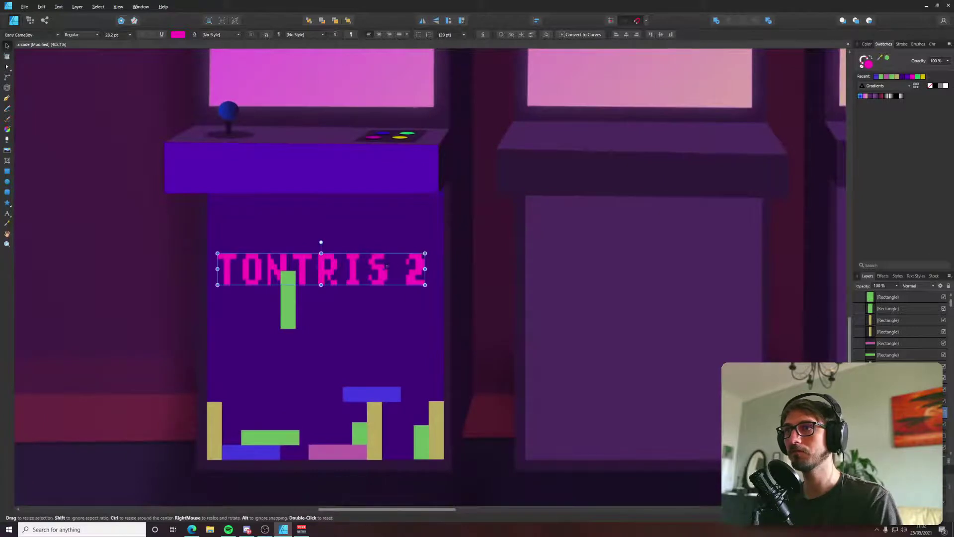
{"action": "left_click_drag", "start_coordinate": [425, 253], "coordinate": [356, 247]}
Shift the falling green block slightly beneath the title and check its layer effects without applying any.
{"action": "left_click", "coordinate": [290, 296]}
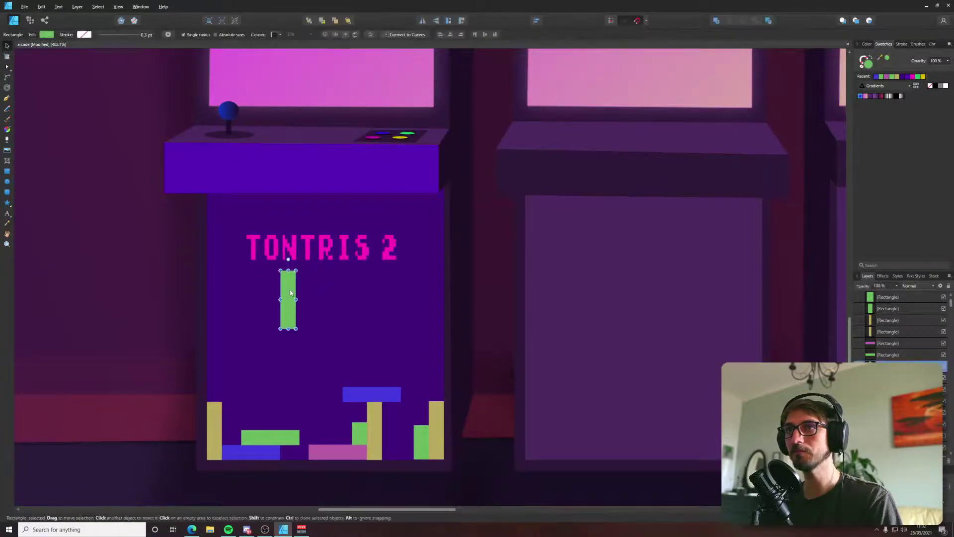
{"action": "left_click_drag", "start_coordinate": [290, 293], "coordinate": [285, 297]}
{"action": "scroll", "coordinate": [286, 299], "scroll_direction": "up", "scroll_amount": 2}
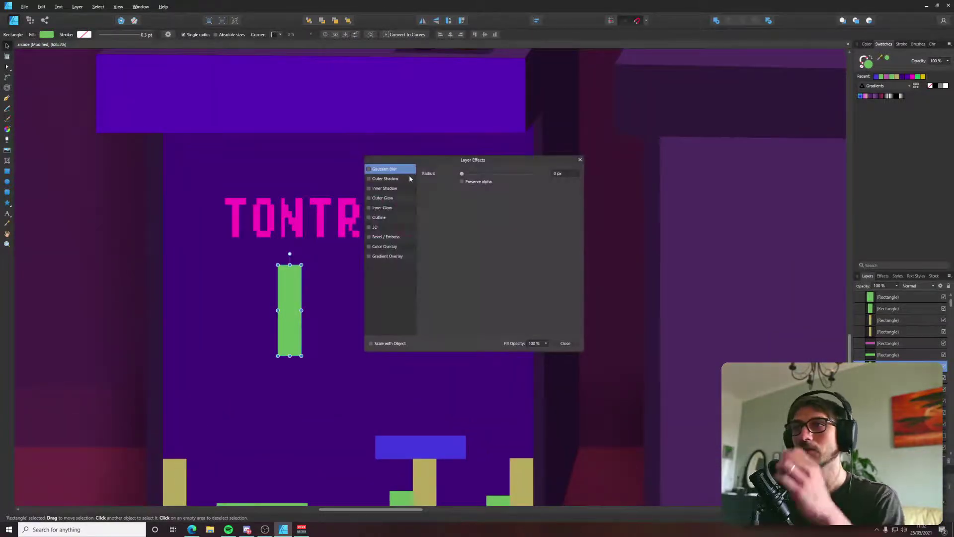
{"action": "left_click", "coordinate": [580, 161]}
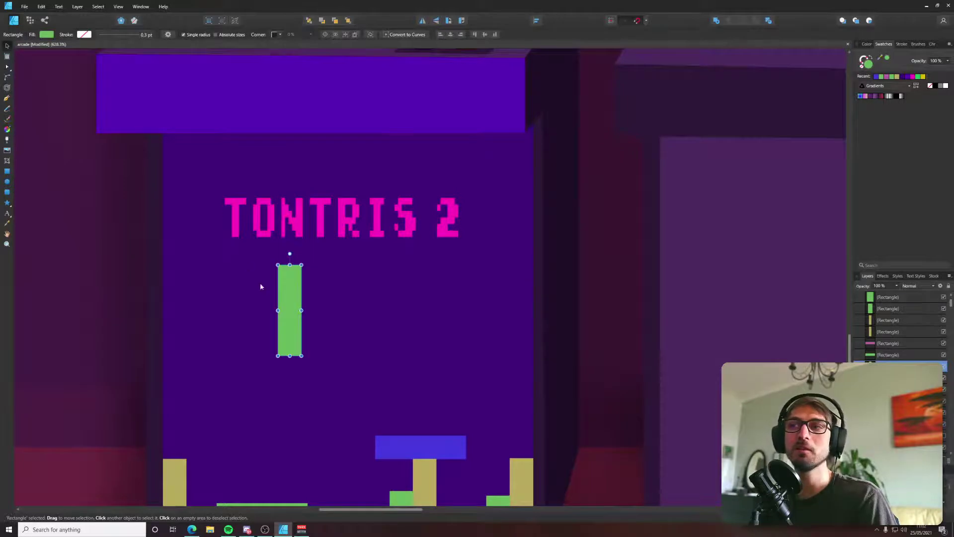
Duplicate the falling green block with a small downward offset, keeping both copies aligned and overlapping.
{"action": "key", "text": "Down"}
{"action": "key", "text": "Down"}
{"action": "key", "text": "Down"}
{"action": "key", "text": "Down"}
{"action": "key", "text": "Down"}
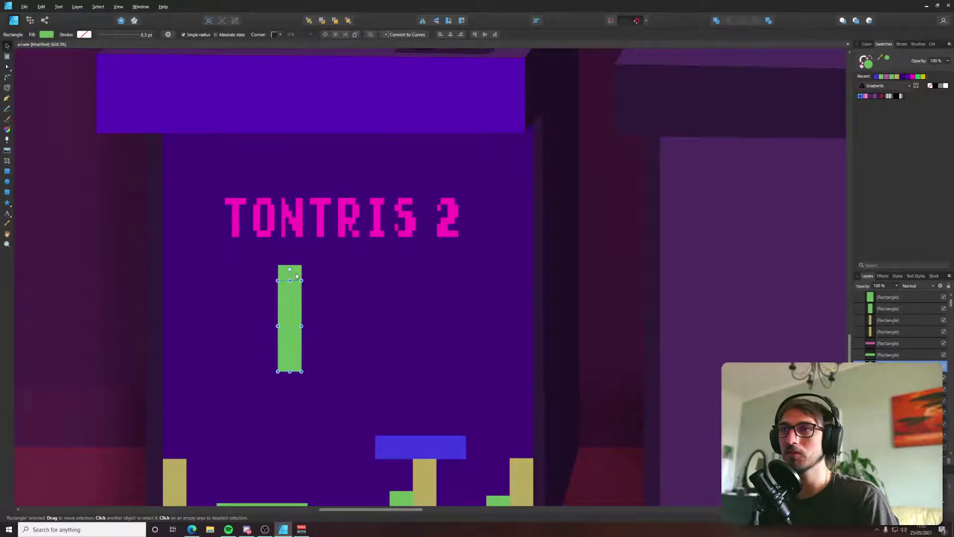
{"action": "key", "text": "Up"}
{"action": "key", "text": "Up"}
{"action": "key", "text": "Up"}
{"action": "key", "text": "Up"}
{"action": "key", "text": "Up"}
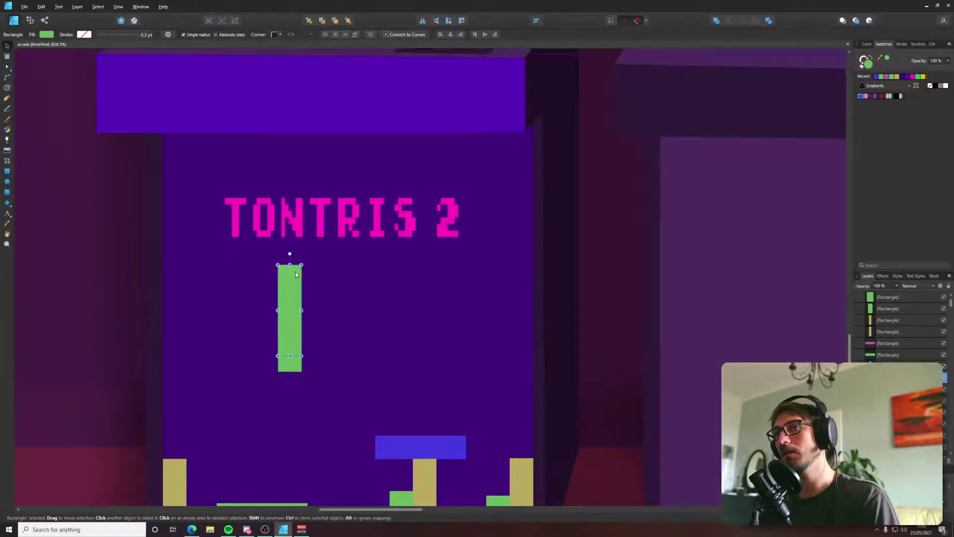
Duplicate the overlapping green blocks further down to build a trail of four evenly stepped copies.
{"action": "left_click", "coordinate": [291, 303], "text": "shift"}
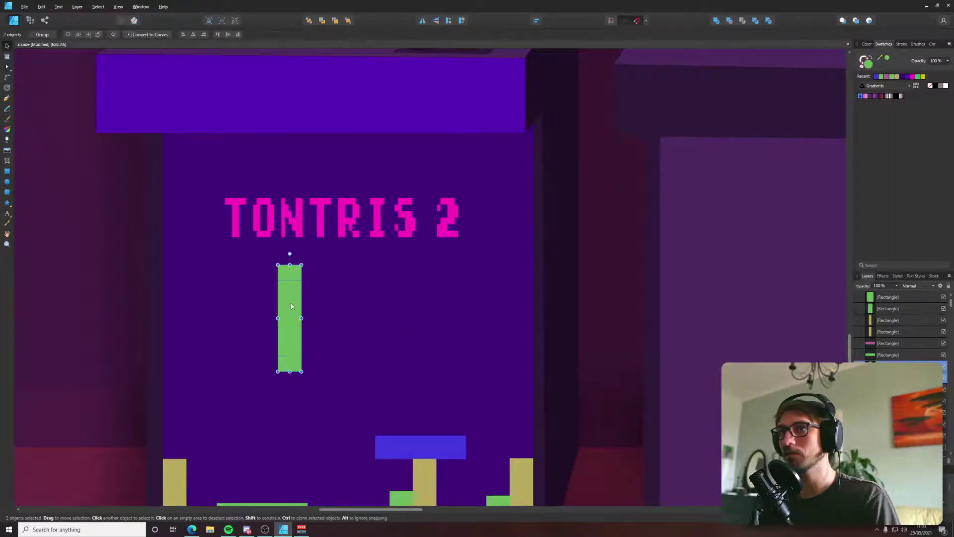
{"action": "left_click_drag", "start_coordinate": [291, 303], "coordinate": [290, 321]}
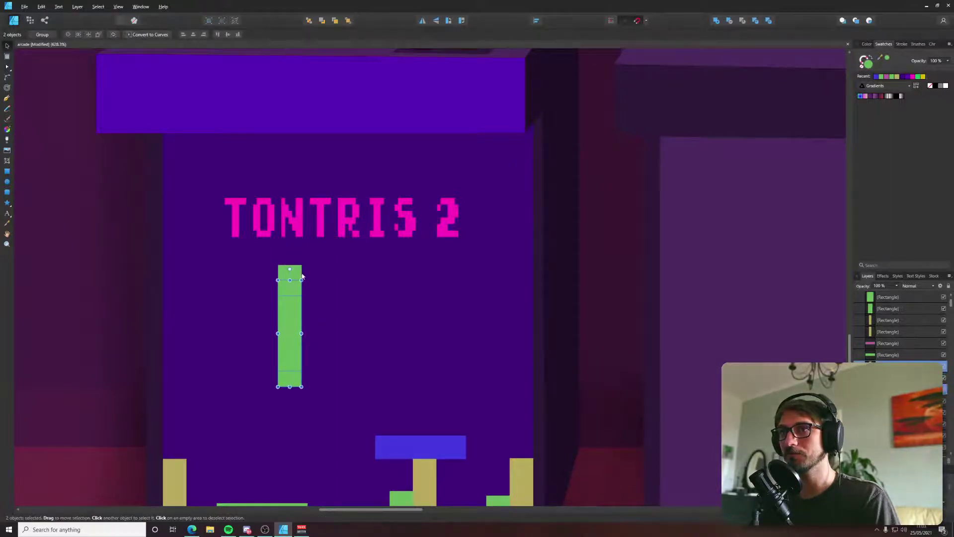
{"action": "left_click", "coordinate": [290, 271], "text": "shift"}
{"action": "left_click_drag", "start_coordinate": [291, 271], "coordinate": [295, 305]}
{"action": "left_click", "coordinate": [296, 312]}
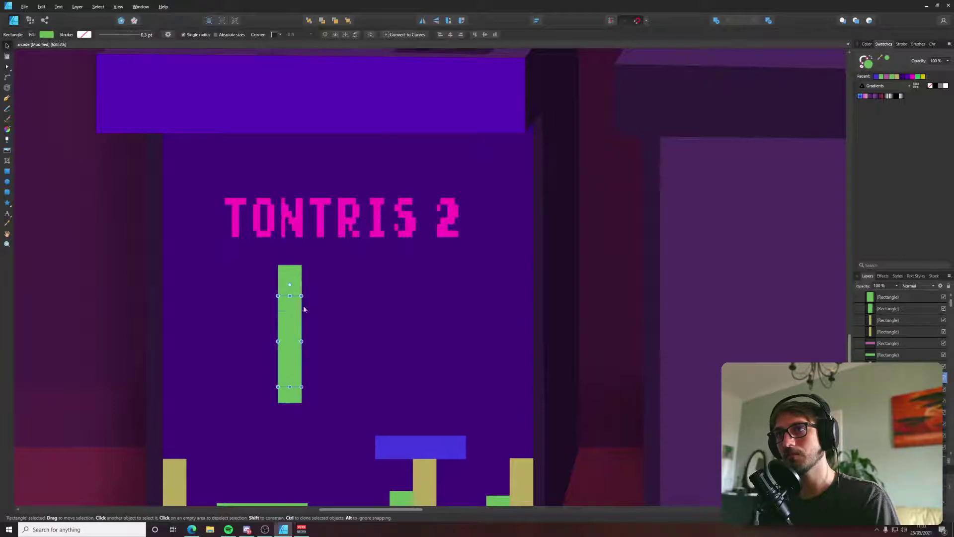
Lower the opacity of the third green copy from the top to 84% and of the second copy to 75%.
{"action": "left_click", "coordinate": [897, 286]}
{"action": "left_click_drag", "start_coordinate": [898, 295], "coordinate": [890, 295]}
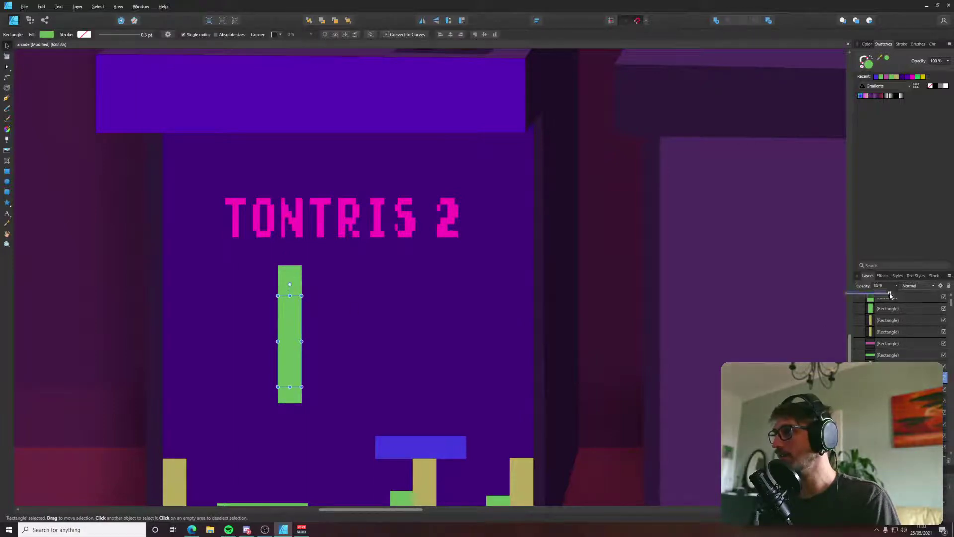
{"action": "left_click", "coordinate": [291, 296]}
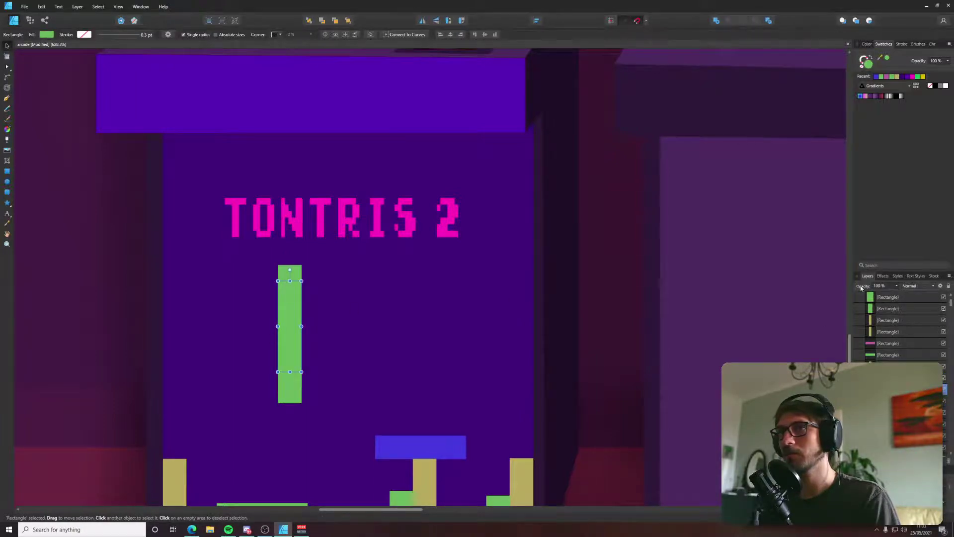
{"action": "left_click", "coordinate": [898, 287]}
{"action": "left_click_drag", "start_coordinate": [897, 294], "coordinate": [886, 296]}
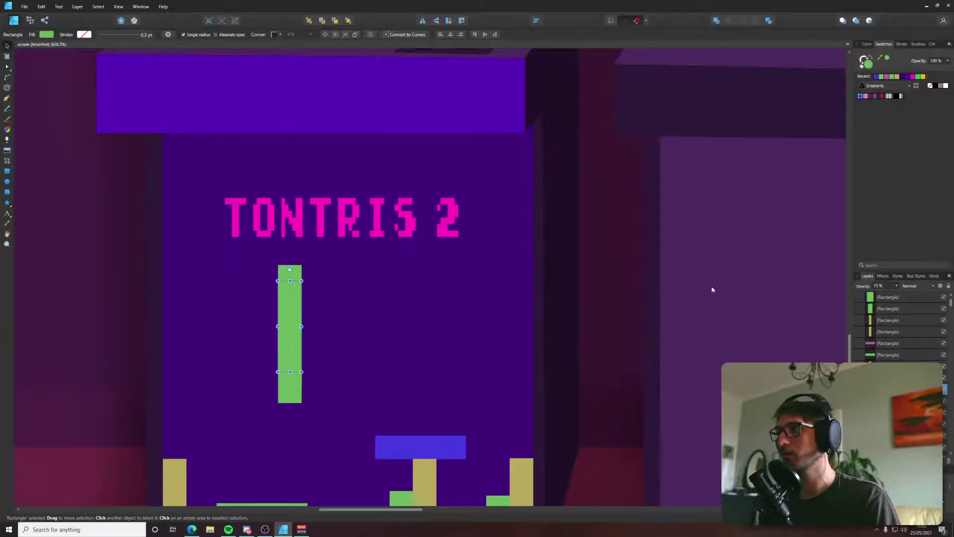
Set the opacity of the topmost green copy in the trail to 50%.
{"action": "key", "text": "alt"}
{"action": "left_click", "coordinate": [300, 281], "text": "alt"}
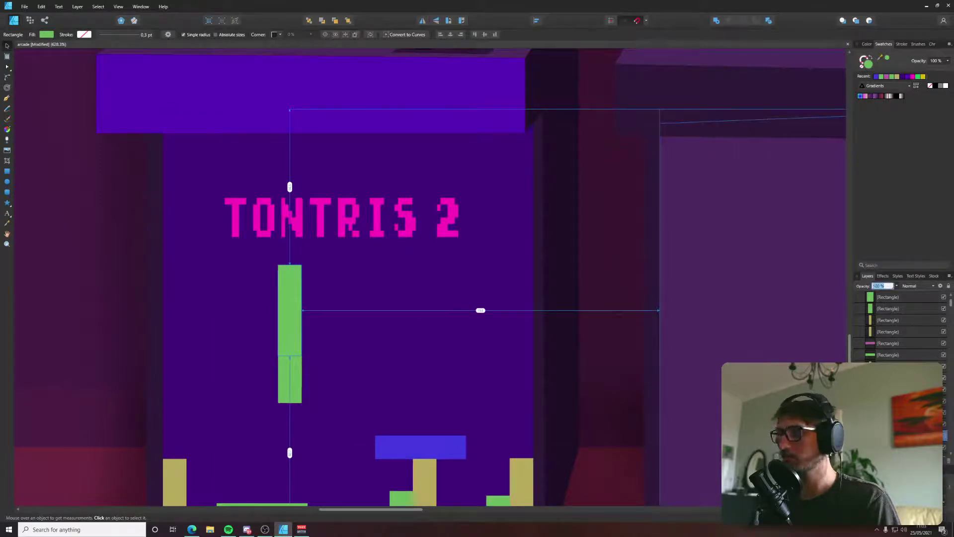
{"action": "type", "text": "50"}
{"action": "key", "text": "Return"}
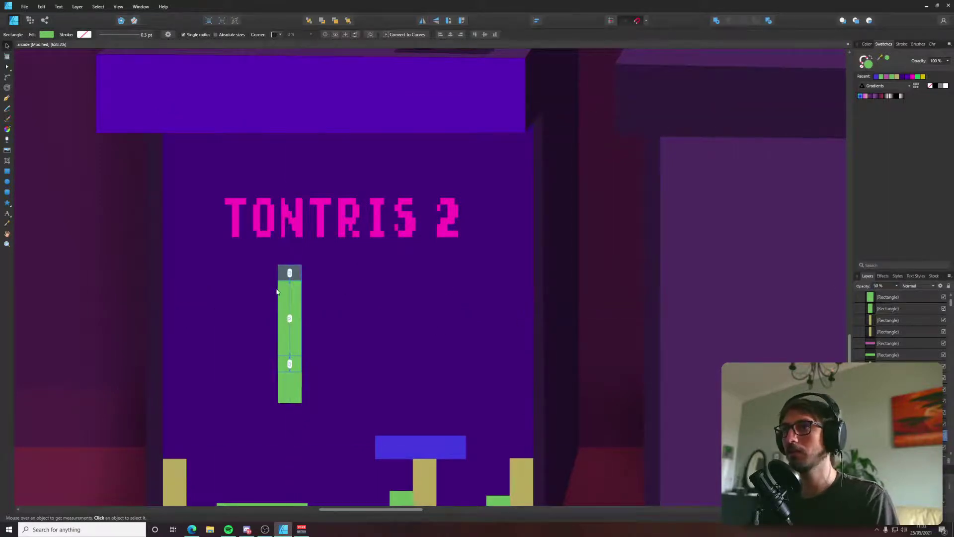
Select the first, second and lowest green copies of the trail and set their blend mode to Lighten.
{"action": "left_click", "coordinate": [305, 324]}
{"action": "left_click", "coordinate": [284, 399]}
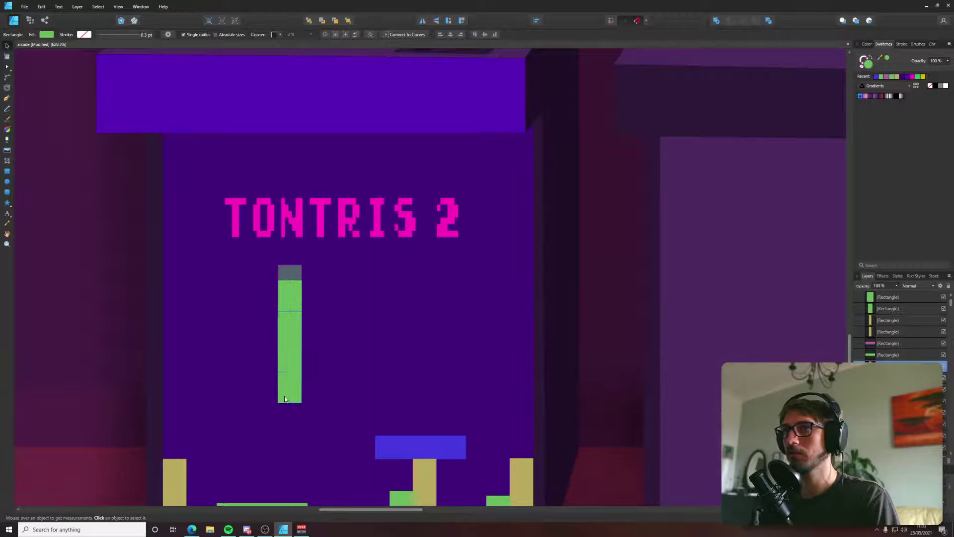
{"action": "left_click", "coordinate": [295, 326], "text": "alt"}
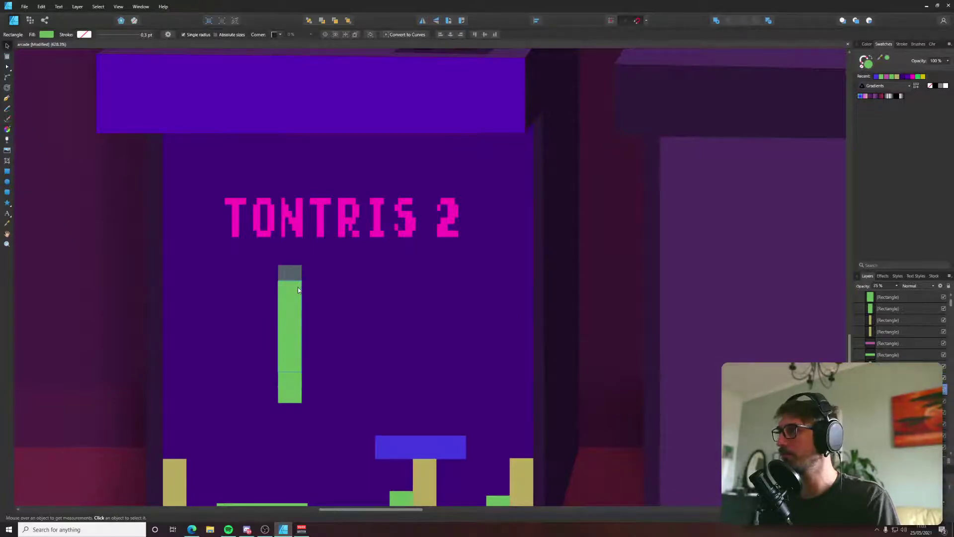
{"action": "scroll", "coordinate": [297, 287], "scroll_direction": "up", "scroll_amount": 4}
{"action": "left_click", "coordinate": [285, 274]}
{"action": "scroll", "coordinate": [286, 275], "scroll_direction": "down", "scroll_amount": 4}
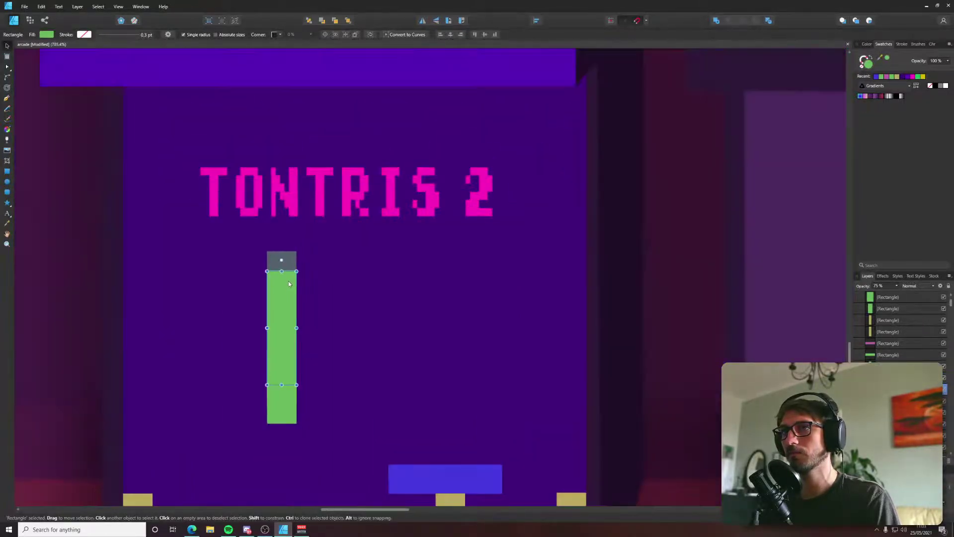
{"action": "left_click", "coordinate": [292, 277], "text": "shift"}
{"action": "left_click", "coordinate": [280, 410], "text": "shift"}
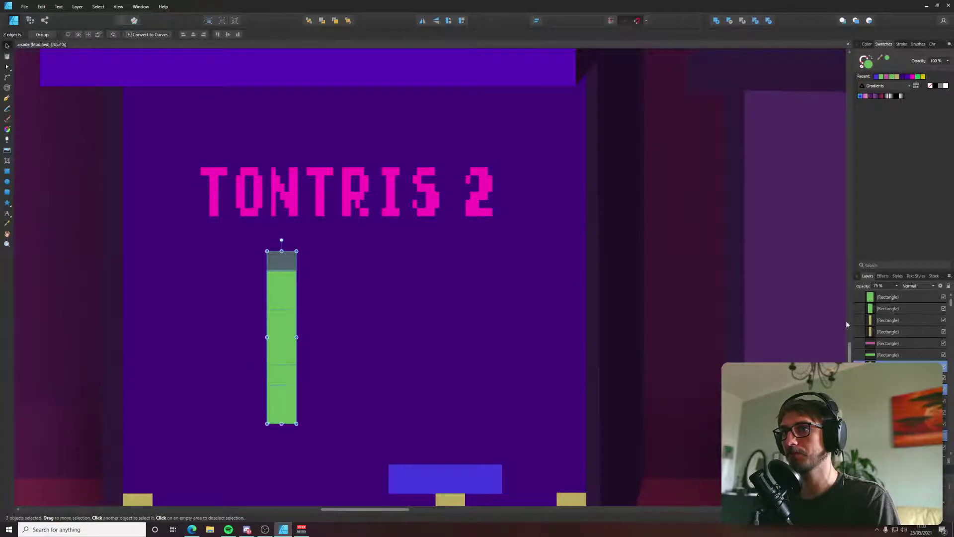
{"action": "left_click", "coordinate": [918, 286]}
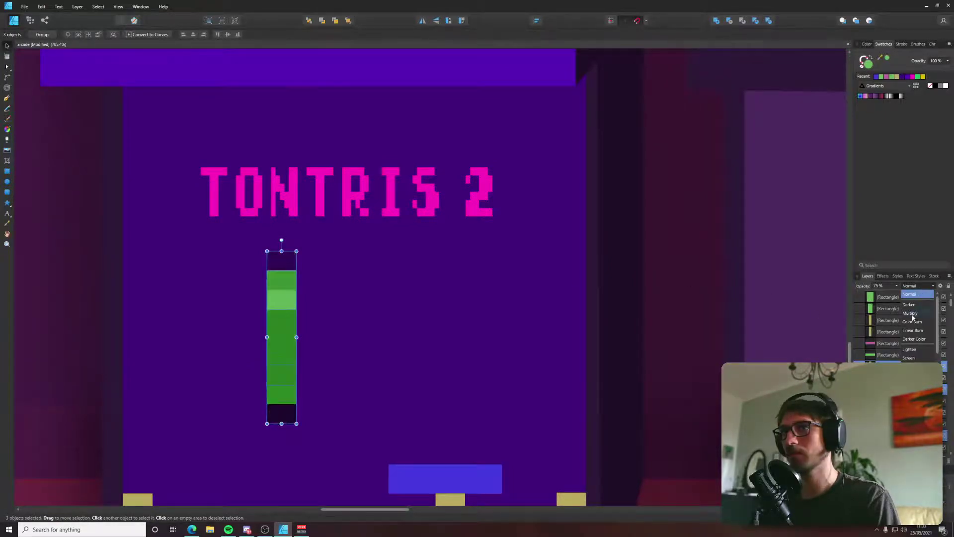
{"action": "left_click", "coordinate": [912, 350]}
Set the opacity of the third green copy from the top of the trail to 50%.
{"action": "left_click", "coordinate": [286, 284]}
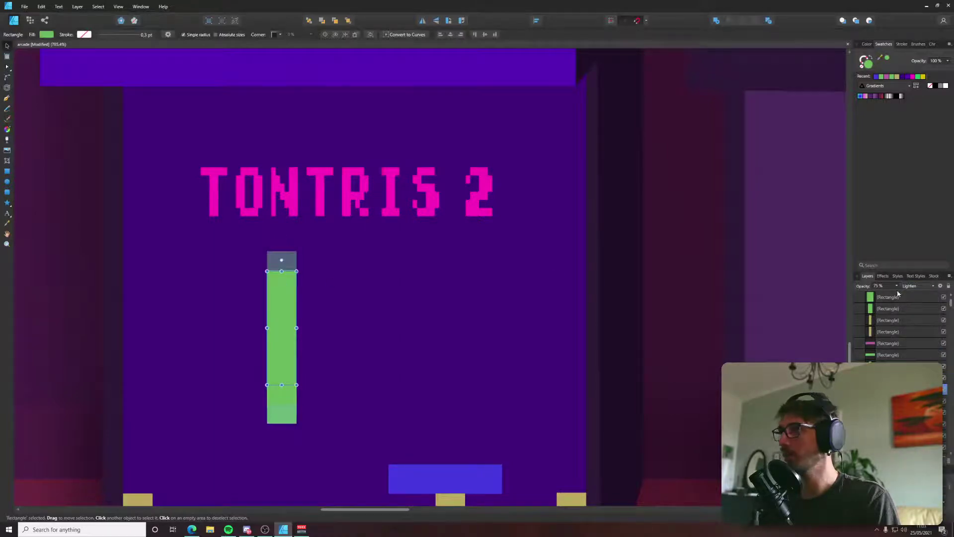
{"action": "left_click", "coordinate": [290, 317]}
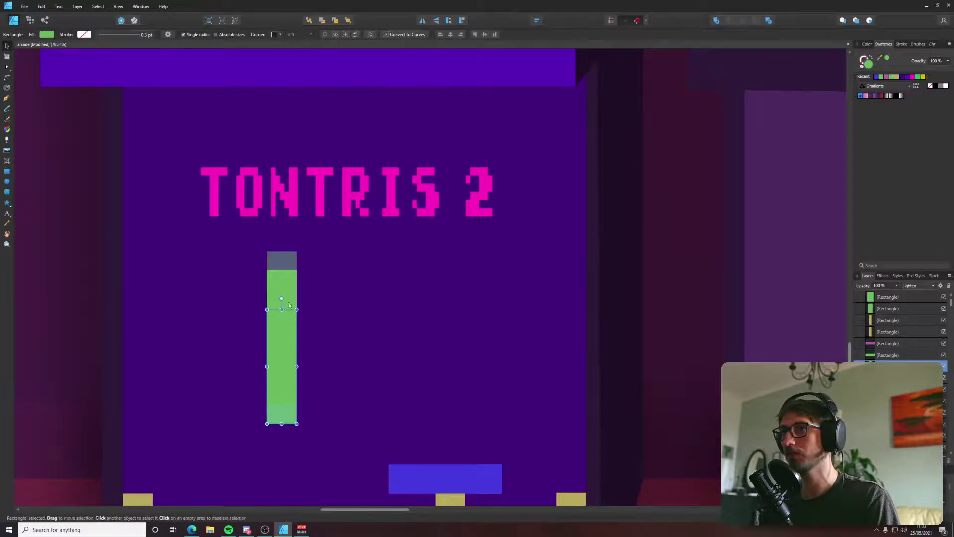
{"action": "left_click", "coordinate": [890, 378]}
{"action": "left_click", "coordinate": [897, 285]}
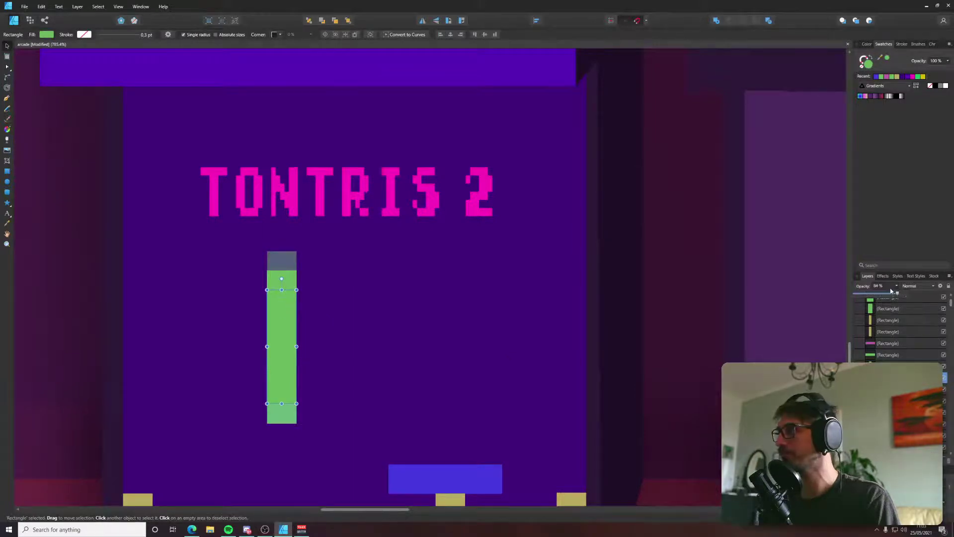
{"action": "mouse_move", "coordinate": [893, 293]}
{"action": "left_mouse_down"}
{"action": "mouse_move", "coordinate": [871, 296]}
{"action": "mouse_move", "coordinate": [880, 295]}
{"action": "left_mouse_up"}
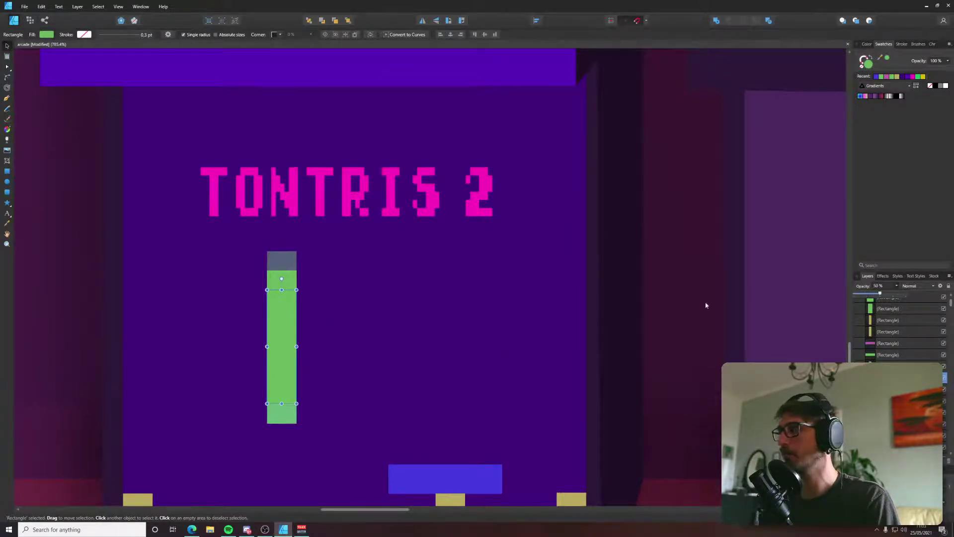
Reduce the opacity of the second green copy from the top to 35%, then select the topmost copy.
{"action": "left_click", "coordinate": [285, 288]}
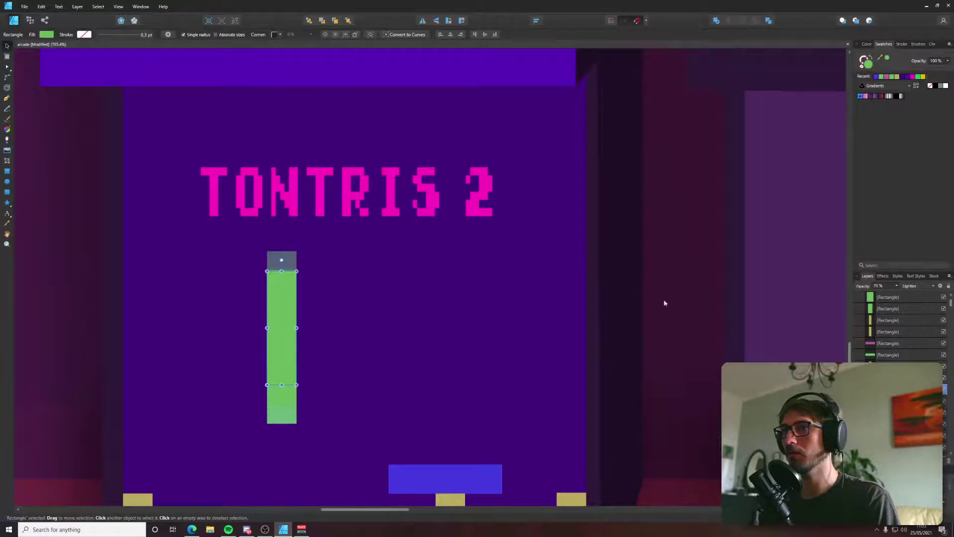
{"action": "left_click", "coordinate": [897, 286]}
{"action": "left_click_drag", "start_coordinate": [899, 294], "coordinate": [883, 299]}
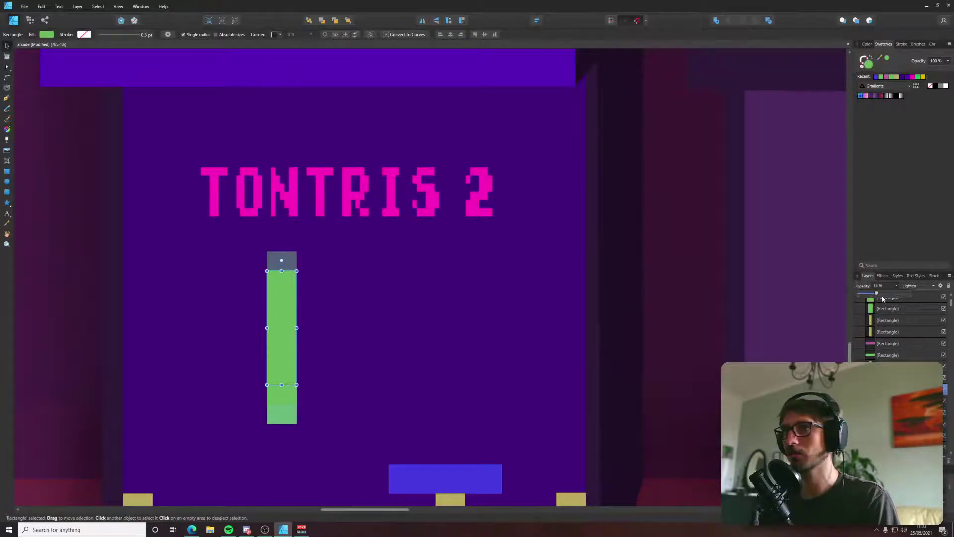
{"action": "left_click", "coordinate": [272, 311]}
{"action": "scroll", "coordinate": [263, 315], "scroll_direction": "up", "scroll_amount": 3}
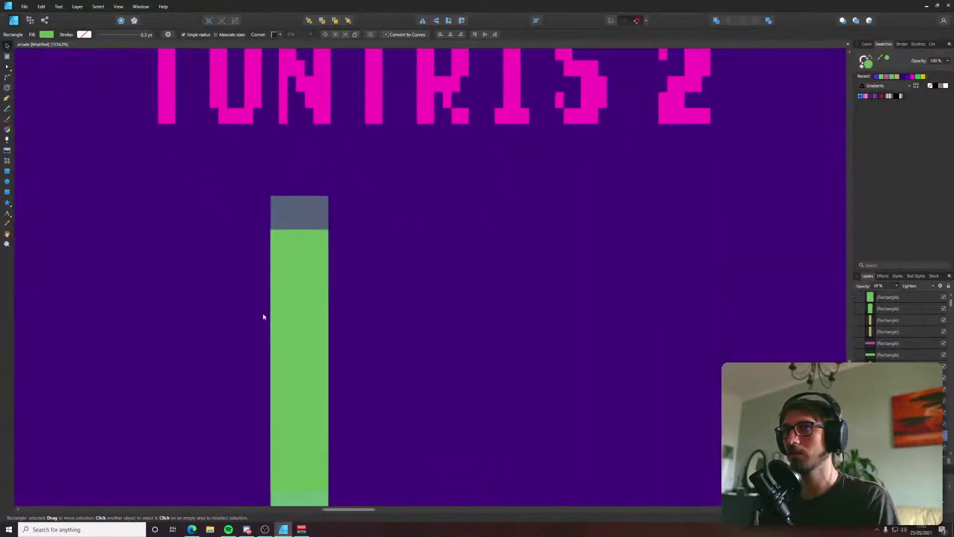
Select the lowest green copy of the falling block's trail and set its blend mode to Normal.
{"action": "scroll", "coordinate": [311, 366], "scroll_direction": "down", "scroll_amount": 5}
{"action": "left_click", "coordinate": [309, 387]}
{"action": "scroll", "coordinate": [300, 405], "scroll_direction": "up", "scroll_amount": 4}
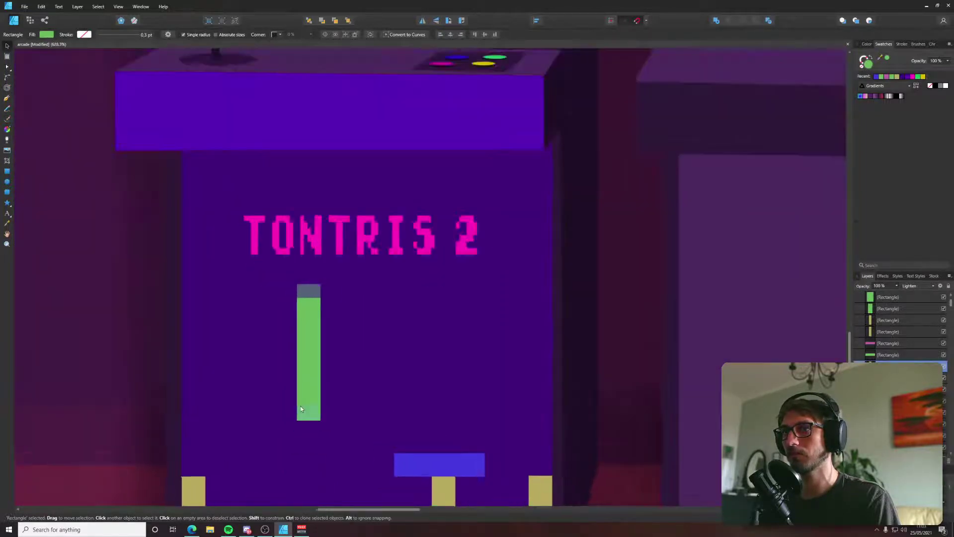
{"action": "left_click_drag", "start_coordinate": [313, 286], "coordinate": [313, 326]}
{"action": "left_click", "coordinate": [320, 283]}
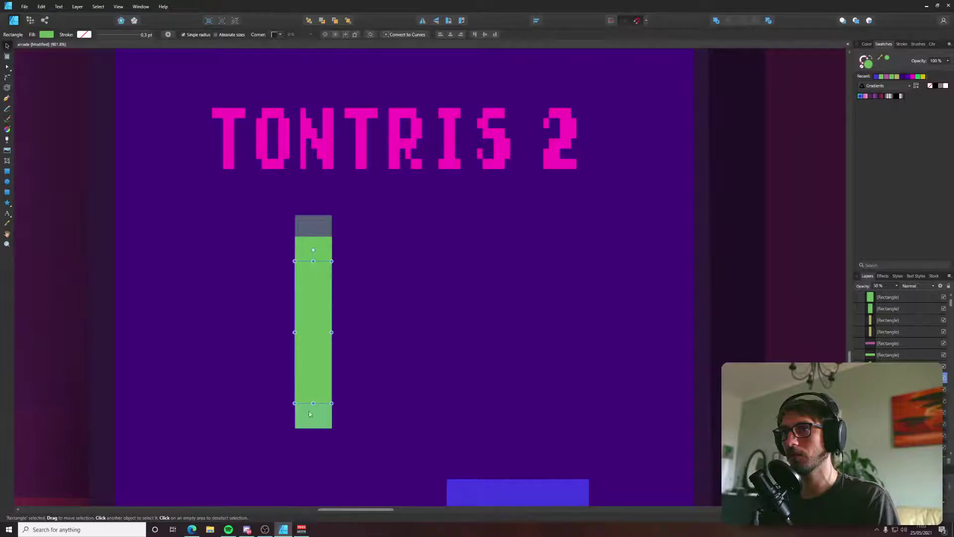
{"action": "left_click_drag", "start_coordinate": [313, 427], "coordinate": [341, 405]}
{"action": "left_click", "coordinate": [317, 425]}
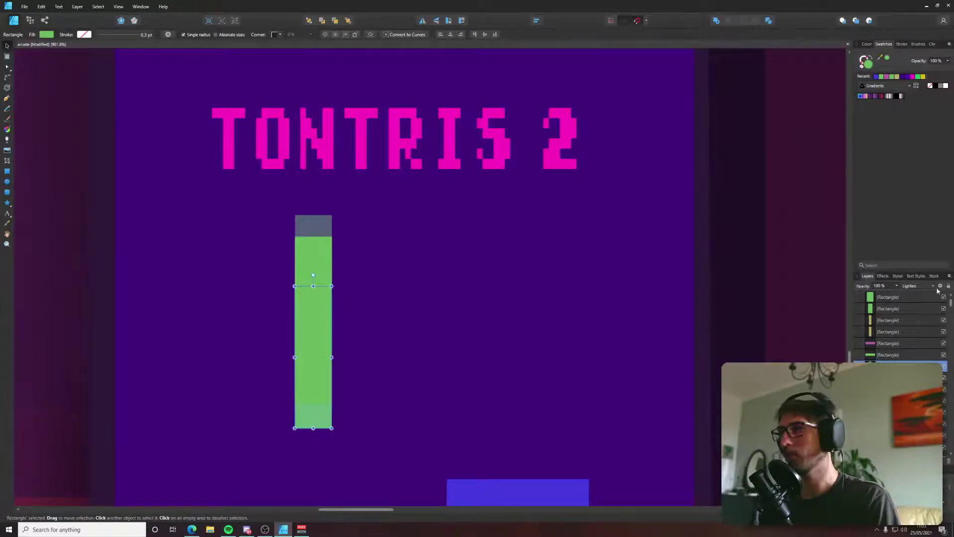
{"action": "left_click", "coordinate": [917, 286]}
{"action": "left_click", "coordinate": [915, 304]}
Move the second green copy from the top aside and delete the full-opacity green rectangle behind it.
{"action": "left_click", "coordinate": [322, 279]}
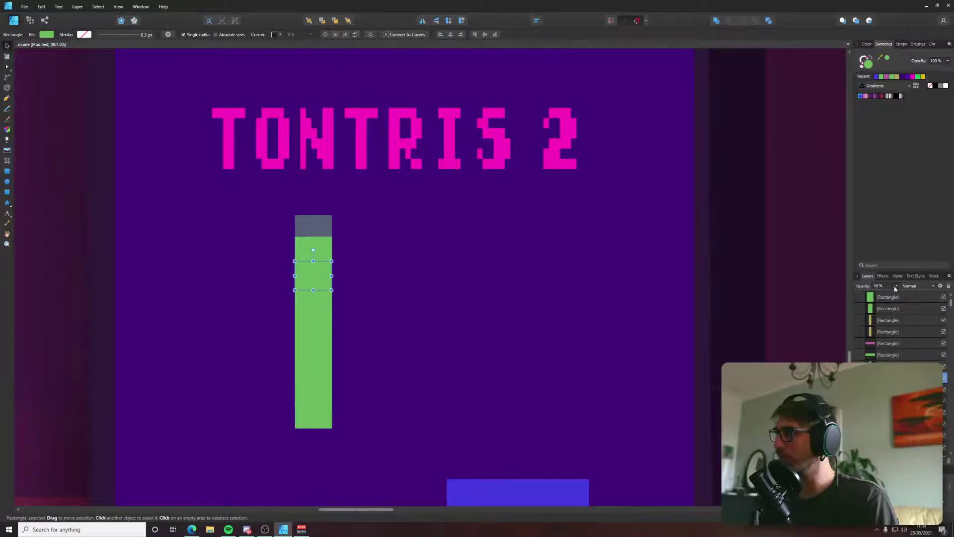
{"action": "left_click", "coordinate": [320, 243]}
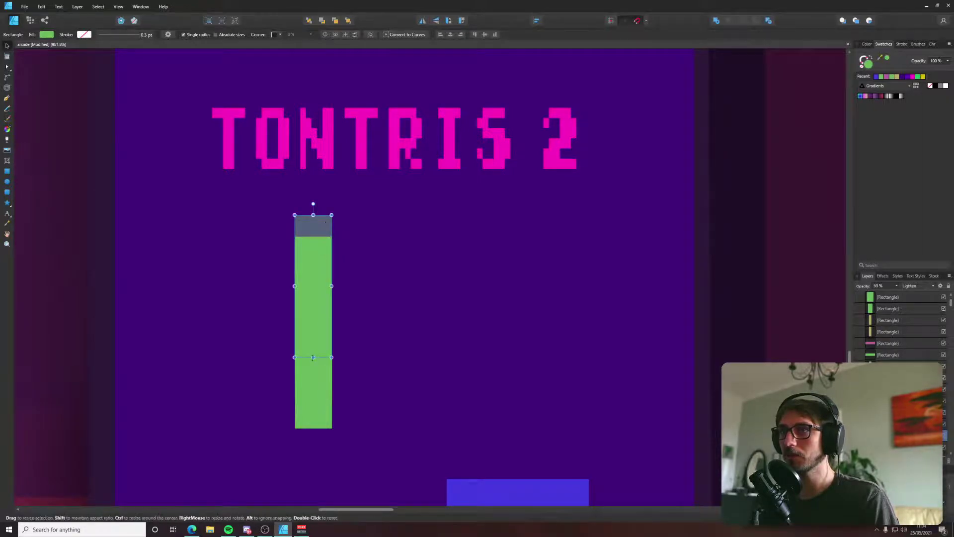
{"action": "left_click", "coordinate": [320, 229]}
{"action": "left_click", "coordinate": [318, 246]}
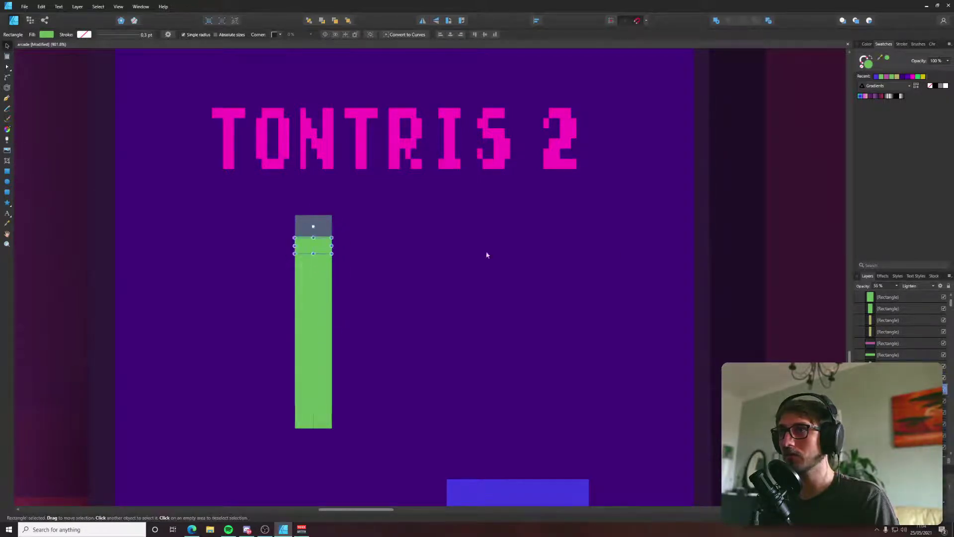
{"action": "left_click_drag", "start_coordinate": [315, 246], "coordinate": [384, 241]}
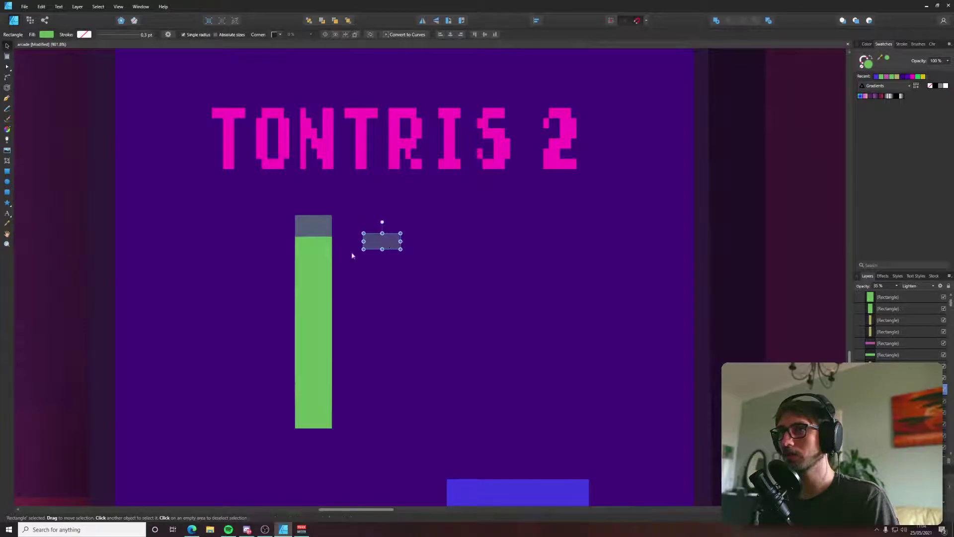
{"action": "left_click", "coordinate": [315, 249]}
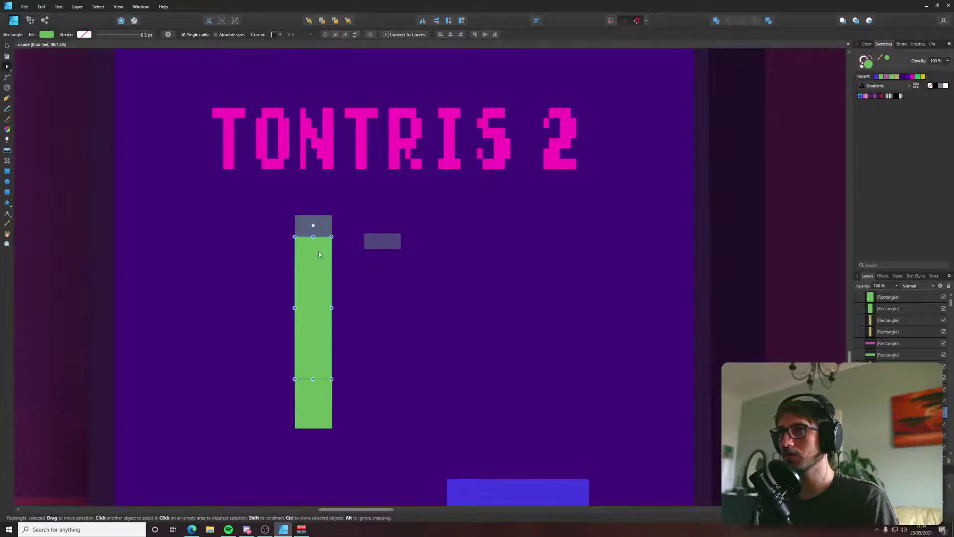
{"action": "left_click_drag", "start_coordinate": [318, 252], "coordinate": [318, 252]}
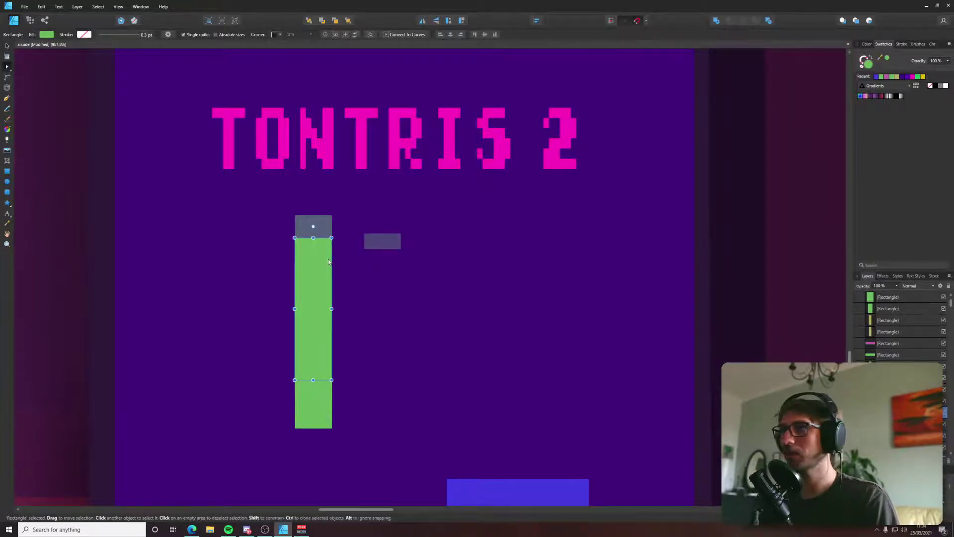
{"action": "key", "text": "Delete"}
Return the small faded copy to the trail just below the topmost copy and shift the solid green block slightly down.
{"action": "left_click", "coordinate": [366, 248]}
{"action": "left_click_drag", "start_coordinate": [366, 251], "coordinate": [305, 259]}
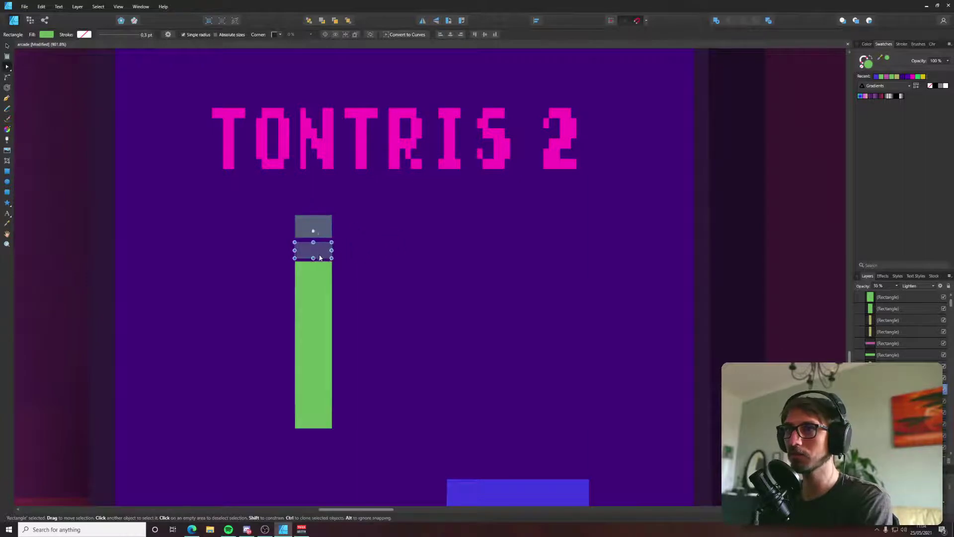
{"action": "left_click", "coordinate": [318, 283]}
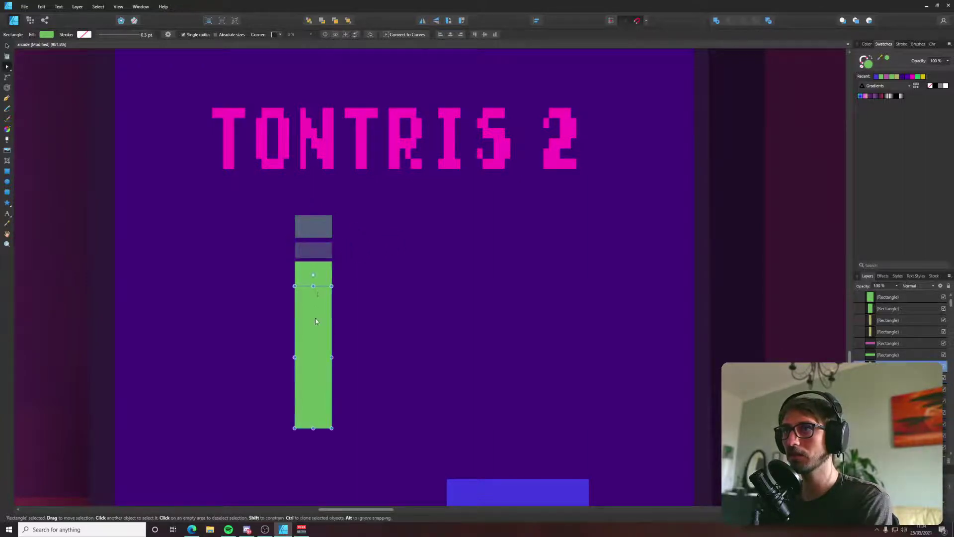
{"action": "left_click_drag", "start_coordinate": [313, 290], "coordinate": [313, 295]}
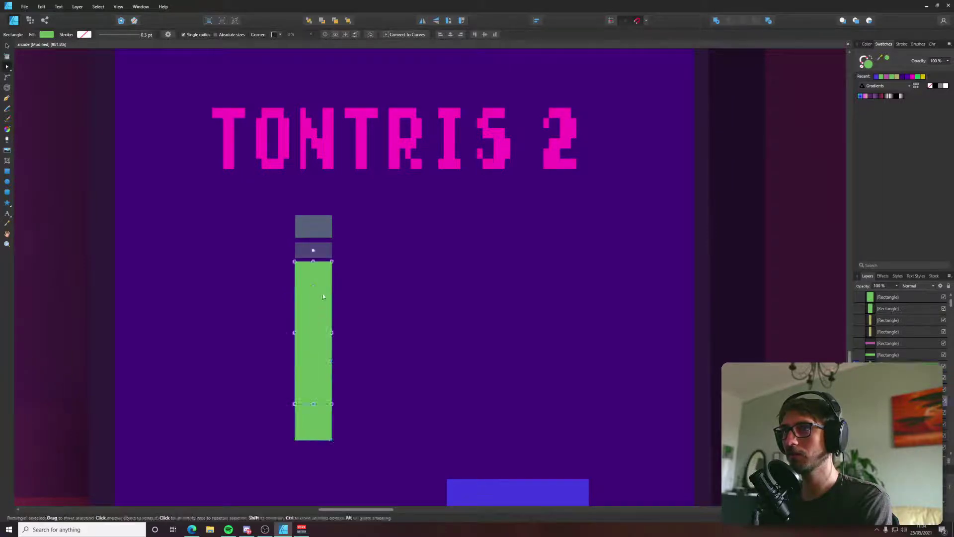
Remove the leftover solid green rectangle and place the third faded copy just above the main green block.
{"action": "left_click", "coordinate": [312, 284]}
{"action": "key", "text": "ctrl+shift+v"}
{"action": "left_click_drag", "start_coordinate": [312, 285], "coordinate": [318, 287]}
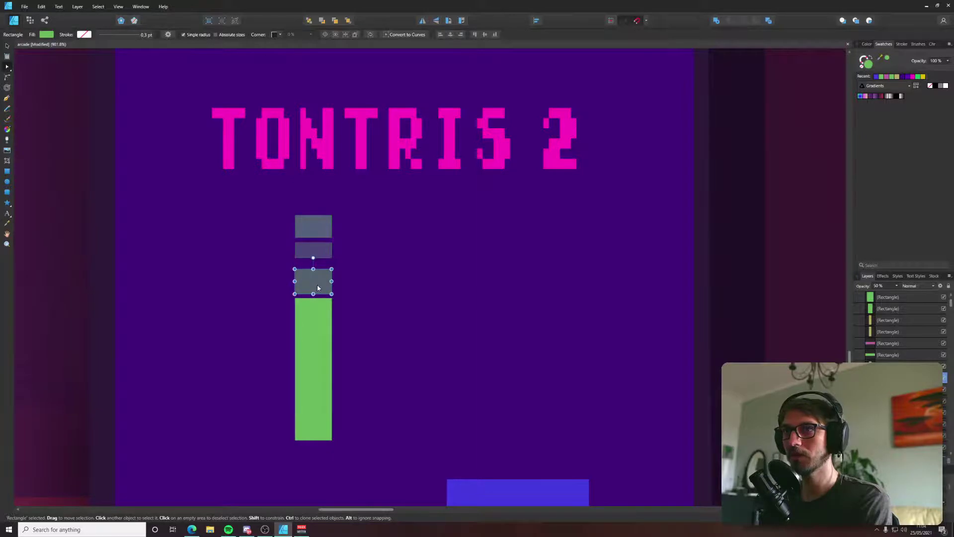
Nudge the middle faded copy up, then shorten the topmost copy and place it just above the middle one.
{"action": "scroll", "coordinate": [318, 288], "scroll_direction": "up", "scroll_amount": 2}
{"action": "left_click", "coordinate": [325, 248]}
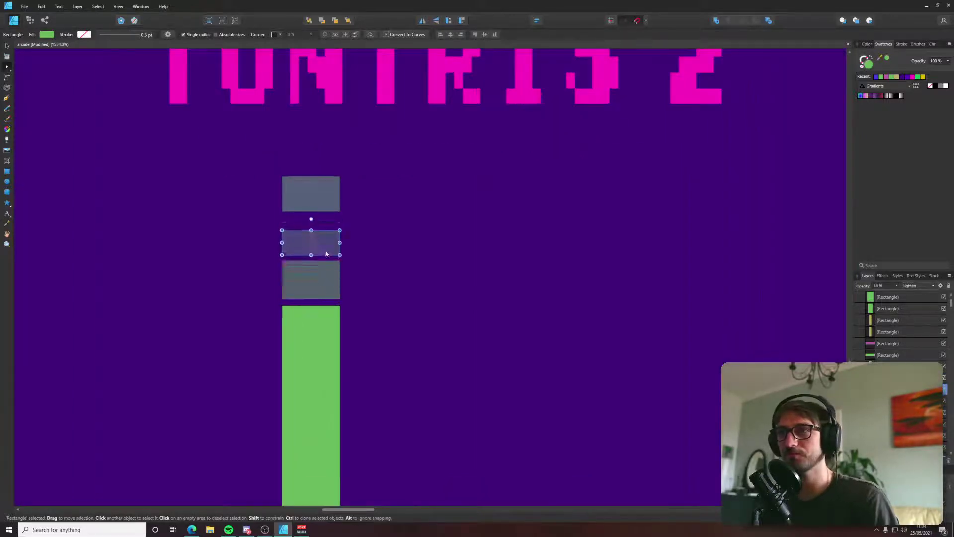
{"action": "left_click_drag", "start_coordinate": [326, 252], "coordinate": [326, 247]}
{"action": "left_click", "coordinate": [325, 212]}
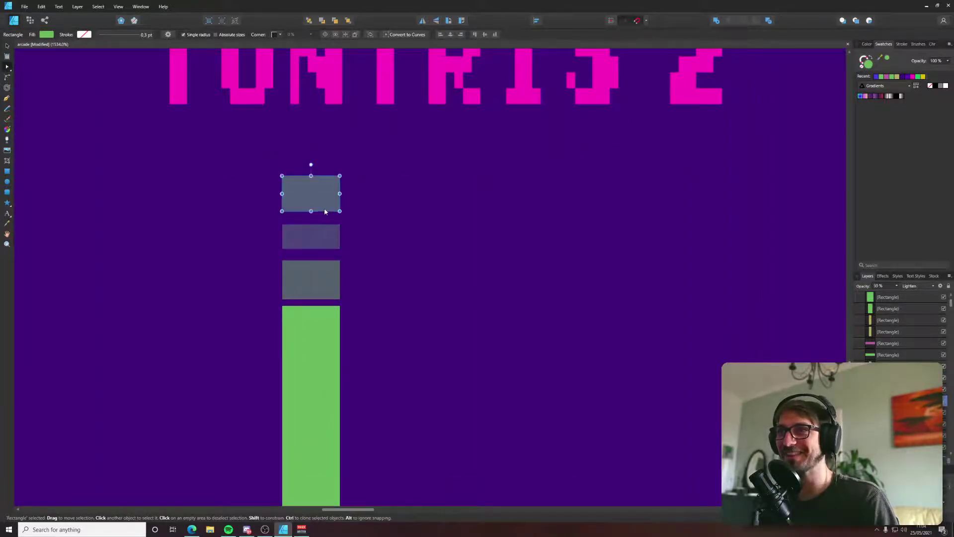
{"action": "mouse_move", "coordinate": [311, 211]}
{"action": "left_mouse_down"}
{"action": "mouse_move", "coordinate": [311, 195]}
{"action": "mouse_move", "coordinate": [311, 211]}
{"action": "mouse_move", "coordinate": [311, 196]}
{"action": "mouse_move", "coordinate": [323, 208]}
{"action": "left_mouse_up"}
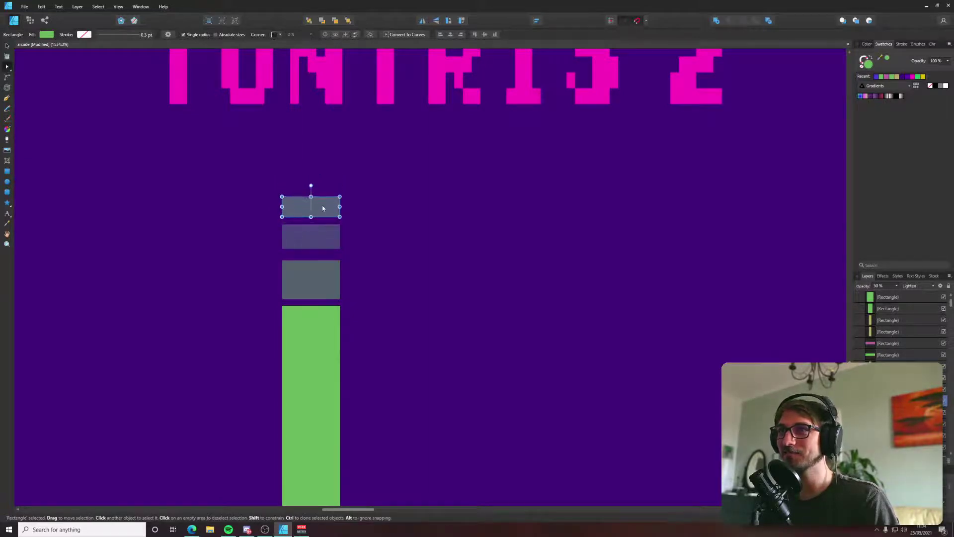
Set the opacity of the trail segment directly above the main green block to 90%.
{"action": "left_click", "coordinate": [334, 271]}
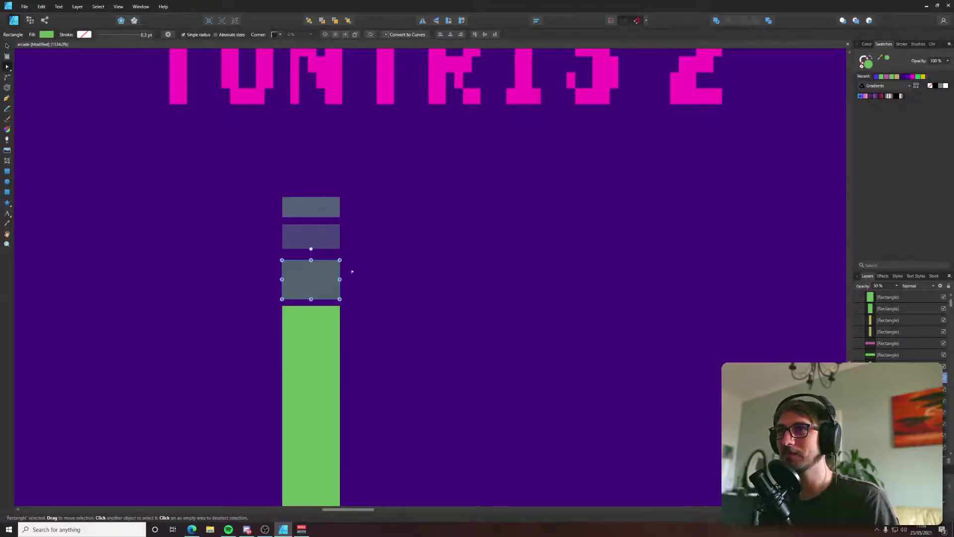
{"action": "left_click", "coordinate": [884, 286]}
{"action": "type", "text": "90"}
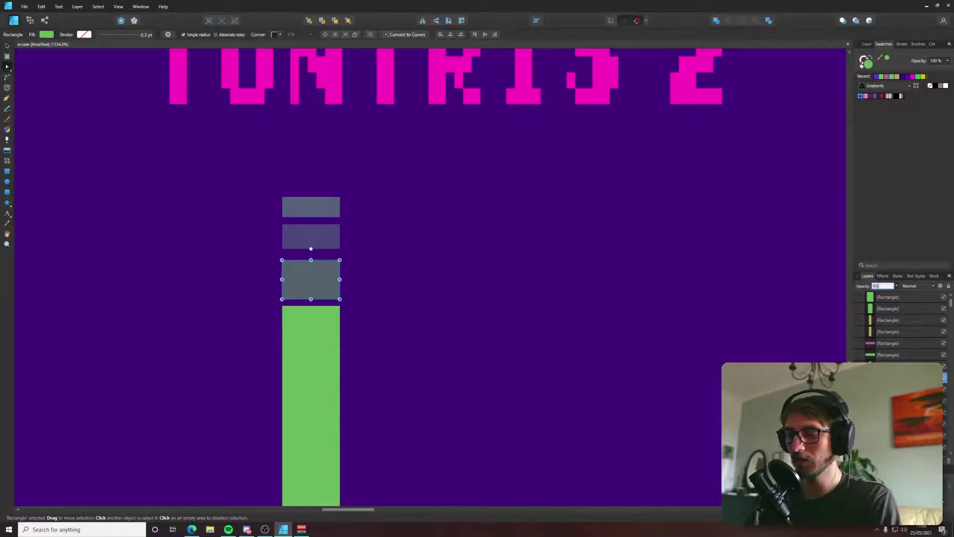
{"action": "key", "text": "Return"}
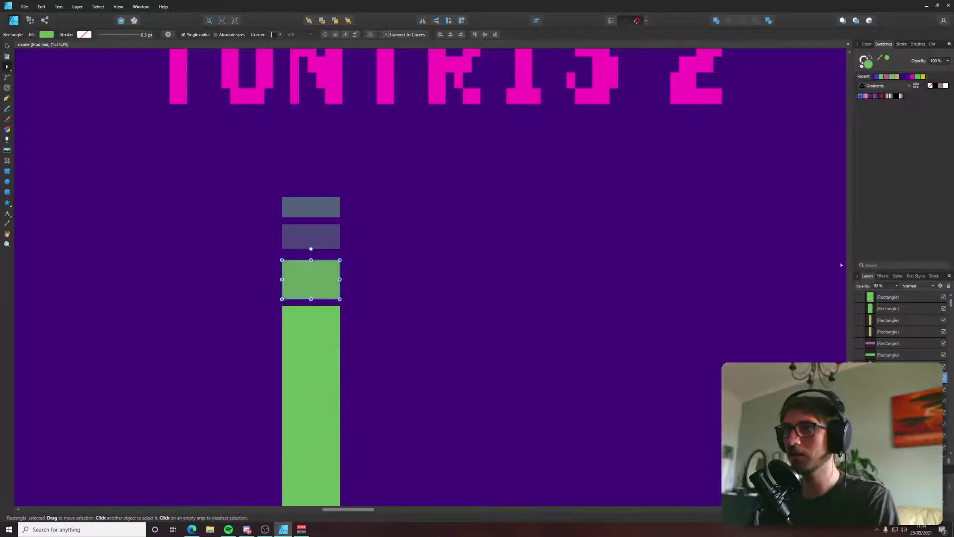
Set the opacity of the second trail segment from the top to 75%.
{"action": "left_click", "coordinate": [336, 242]}
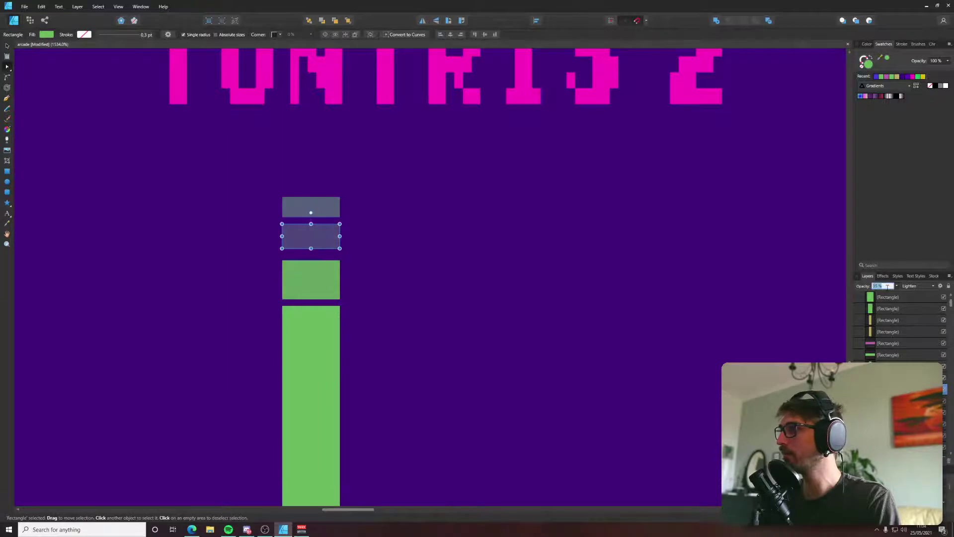
{"action": "type", "text": "75"}
{"action": "key", "text": "Return"}
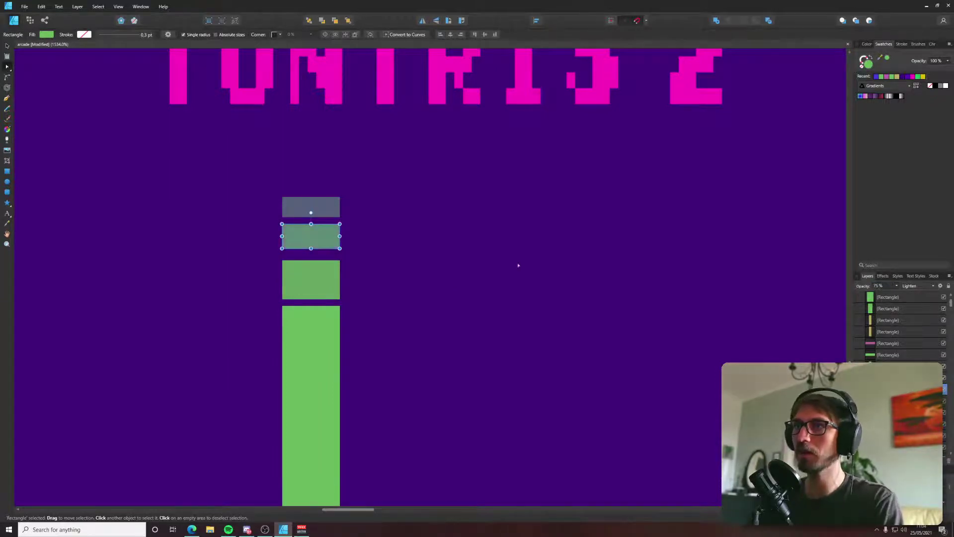
Even out the gaps between the trail segments and add a thinner copy of the topmost segment above it.
{"action": "left_click", "coordinate": [311, 208]}
{"action": "left_click", "coordinate": [877, 286]}
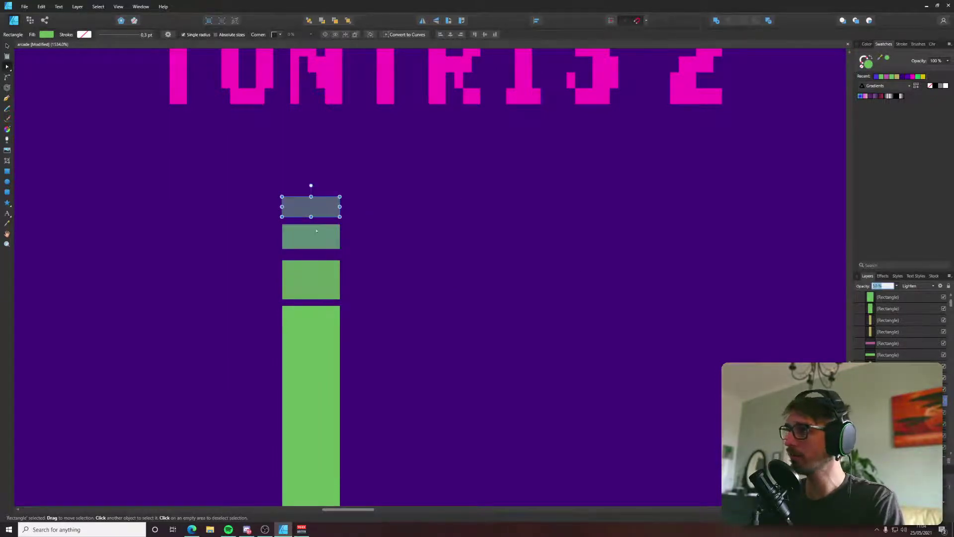
{"action": "left_click_drag", "start_coordinate": [316, 232], "coordinate": [311, 187]}
{"action": "left_click", "coordinate": [328, 211]}
Set the opacity of the new thin segment at the top of the trail to 25%.
{"action": "left_click", "coordinate": [889, 286]}
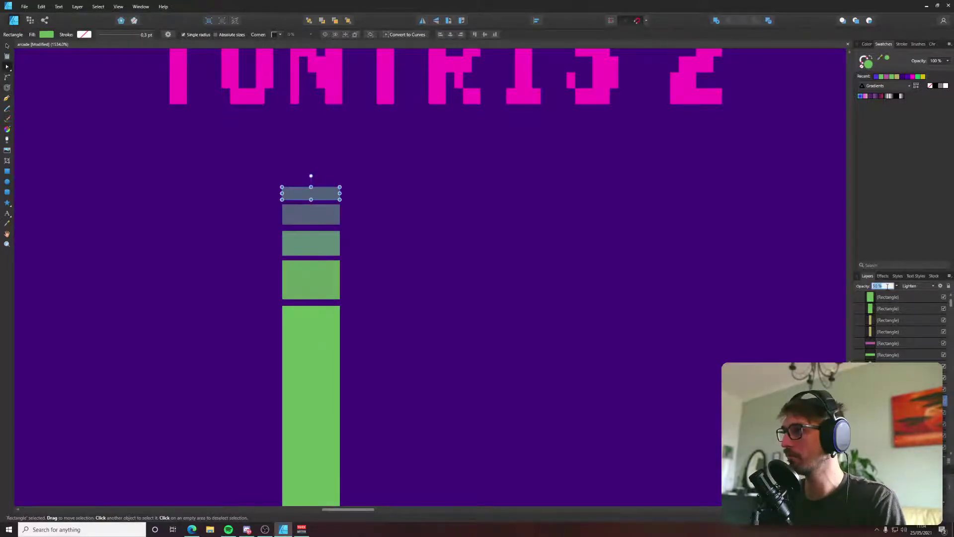
{"action": "type", "text": "25"}
{"action": "key", "text": "Return"}
Select all four trail segments together, set their blend mode to Normal and deselect them.
{"action": "left_click", "coordinate": [308, 214], "text": "shift"}
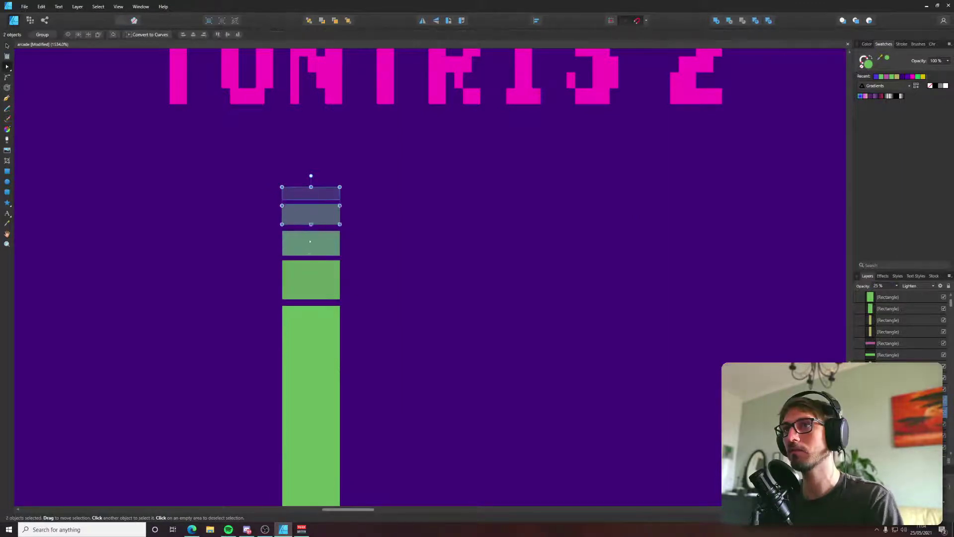
{"action": "left_click", "coordinate": [308, 243], "text": "shift"}
{"action": "left_click", "coordinate": [308, 279], "text": "shift"}
{"action": "left_click", "coordinate": [919, 286]}
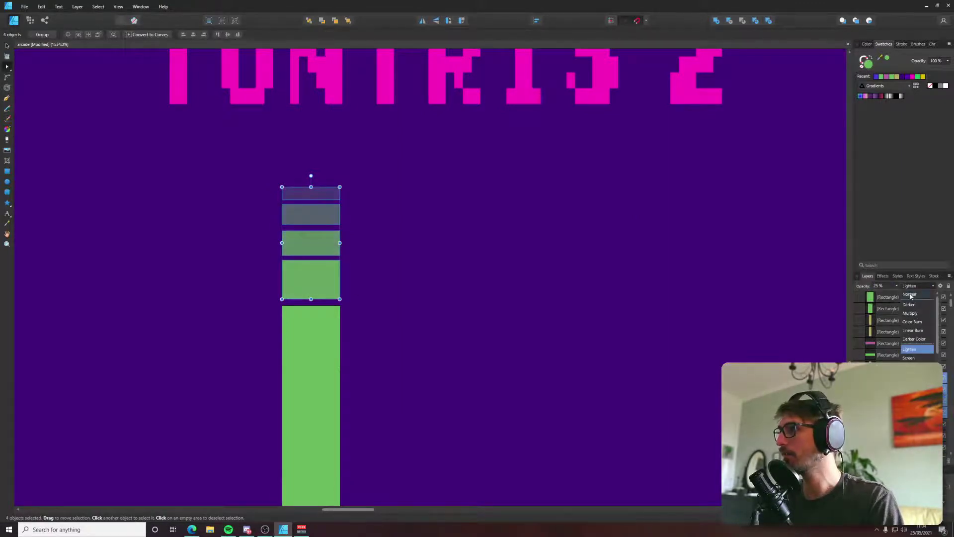
{"action": "left_click", "coordinate": [915, 301]}
{"action": "left_click", "coordinate": [606, 282]}
Check the falling block and its trail against the whole arcade scene and save the document.
{"action": "scroll", "coordinate": [611, 287], "scroll_direction": "down", "scroll_amount": 10}
{"action": "left_click", "coordinate": [615, 293]}
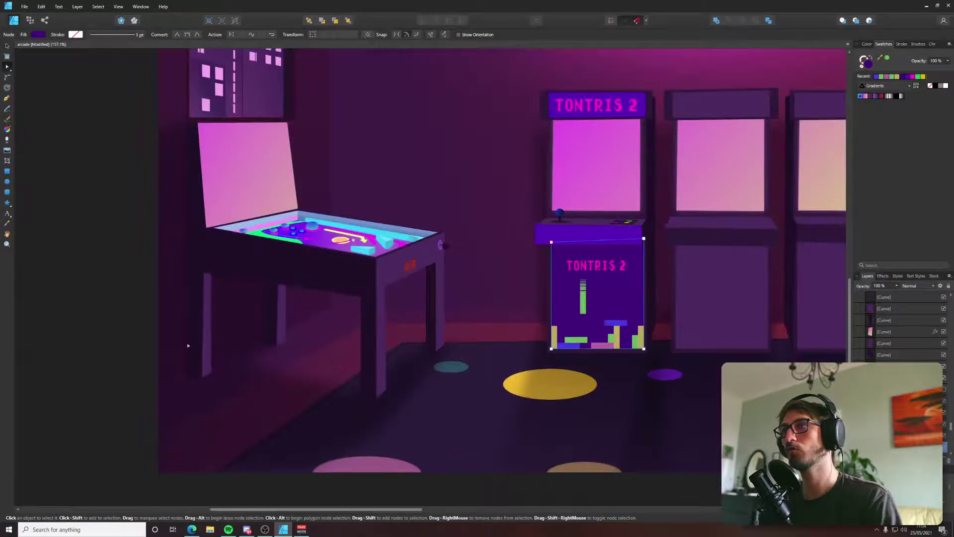
{"action": "scroll", "coordinate": [485, 327], "scroll_direction": "down", "scroll_amount": 5}
{"action": "scroll", "coordinate": [419, 289], "scroll_direction": "up", "scroll_amount": 8}
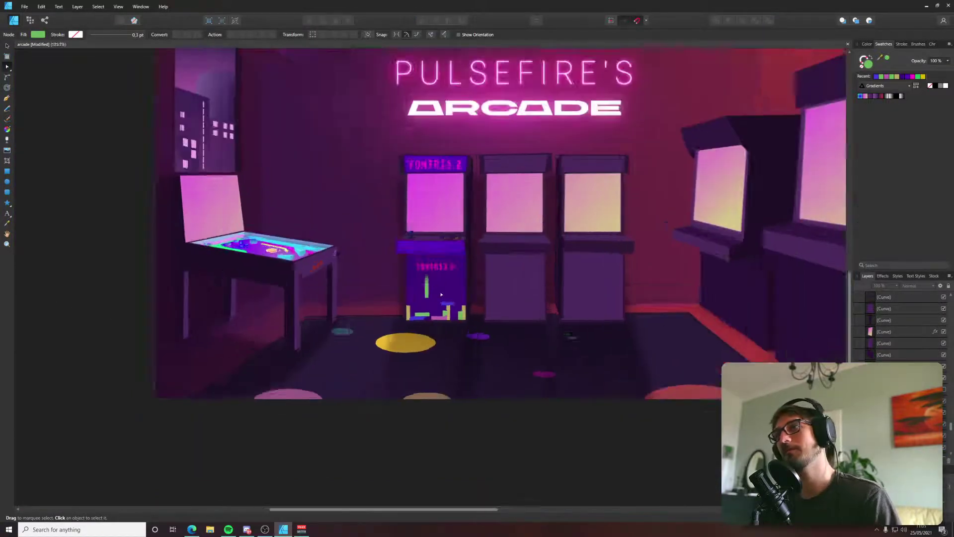
{"action": "scroll", "coordinate": [419, 288], "scroll_direction": "down", "scroll_amount": 3}
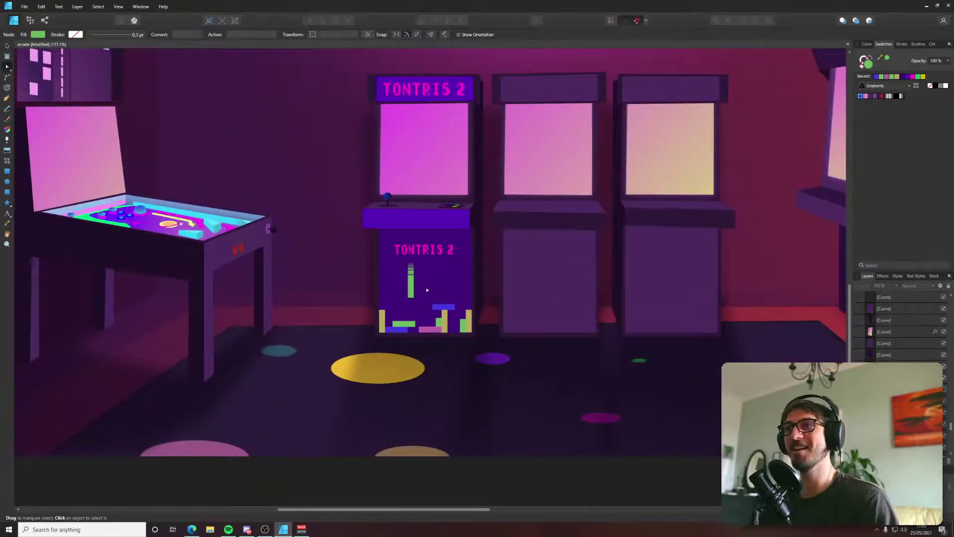
{"action": "scroll", "coordinate": [426, 290], "scroll_direction": "up", "scroll_amount": 5}
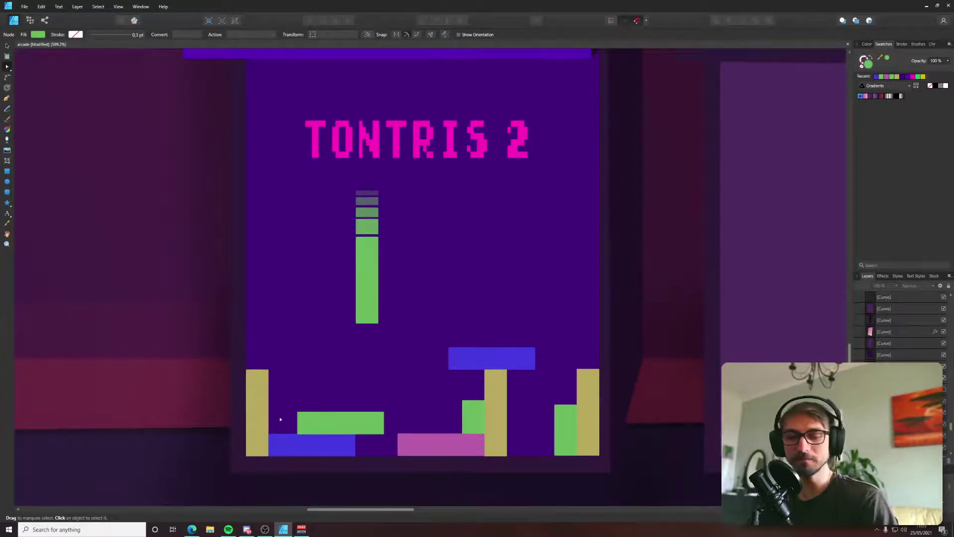
{"action": "scroll", "coordinate": [371, 399], "scroll_direction": "down", "scroll_amount": 5}
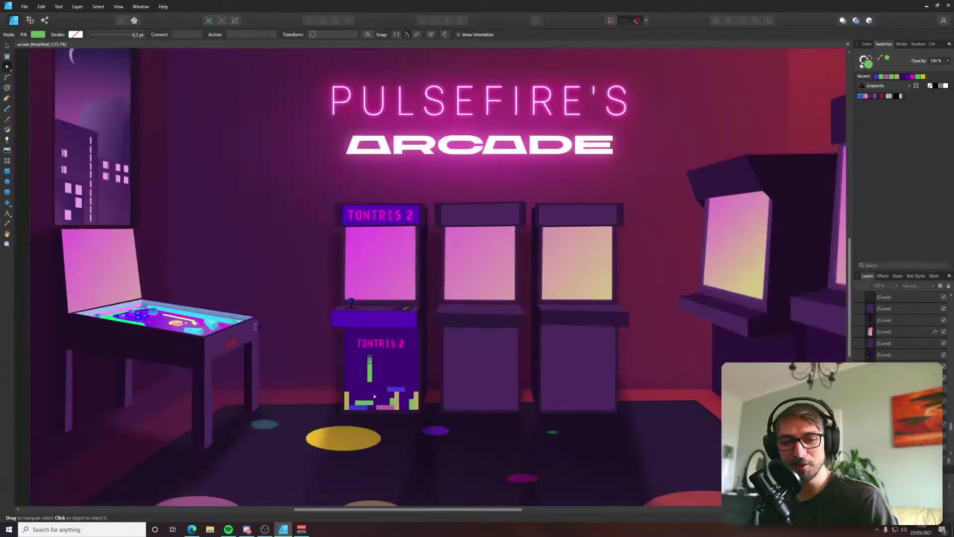
{"action": "key", "text": "ctrl+s"}
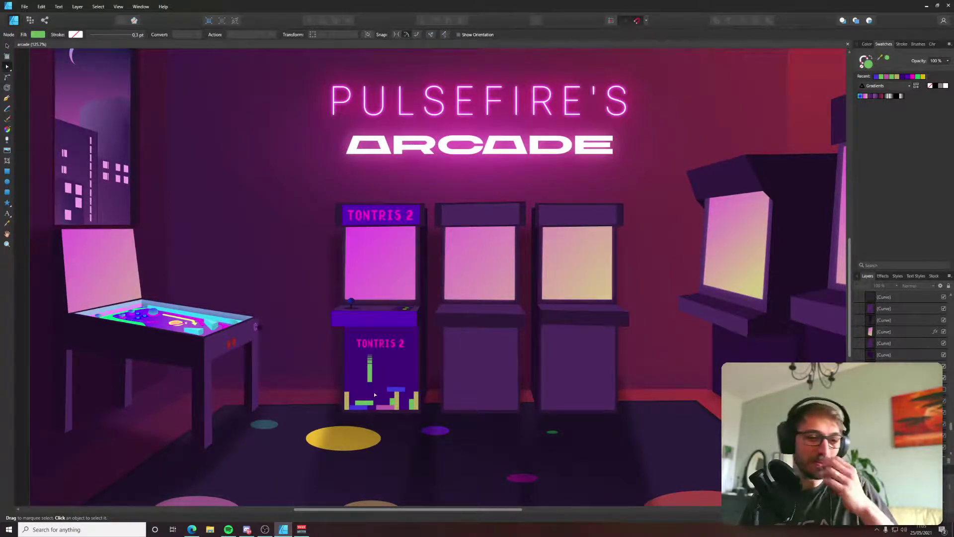
Select the falling block with its four trail segments, enlarge them together and shift them slightly left, then deselect them.
{"action": "scroll", "coordinate": [88, 248], "scroll_direction": "down", "scroll_amount": 3}
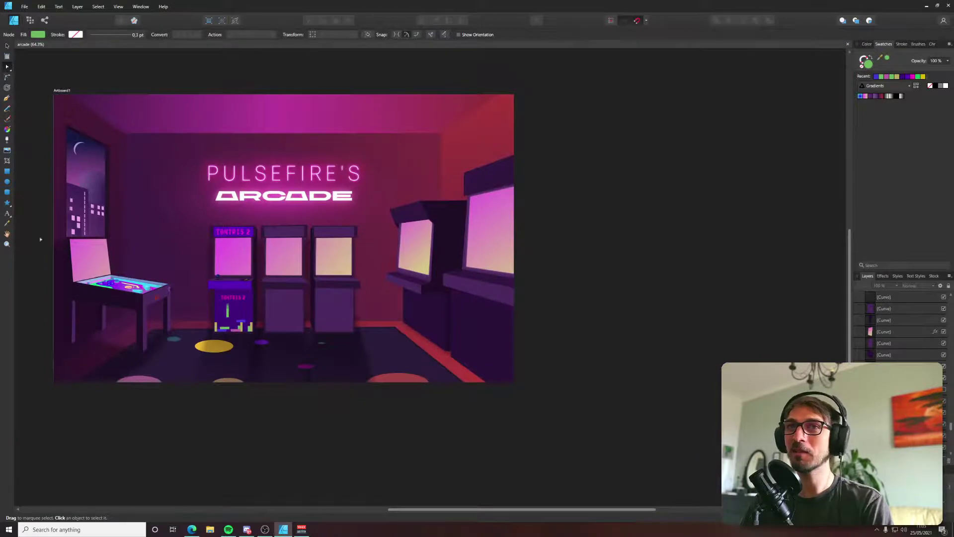
{"action": "scroll", "coordinate": [208, 311], "scroll_direction": "up", "scroll_amount": 6}
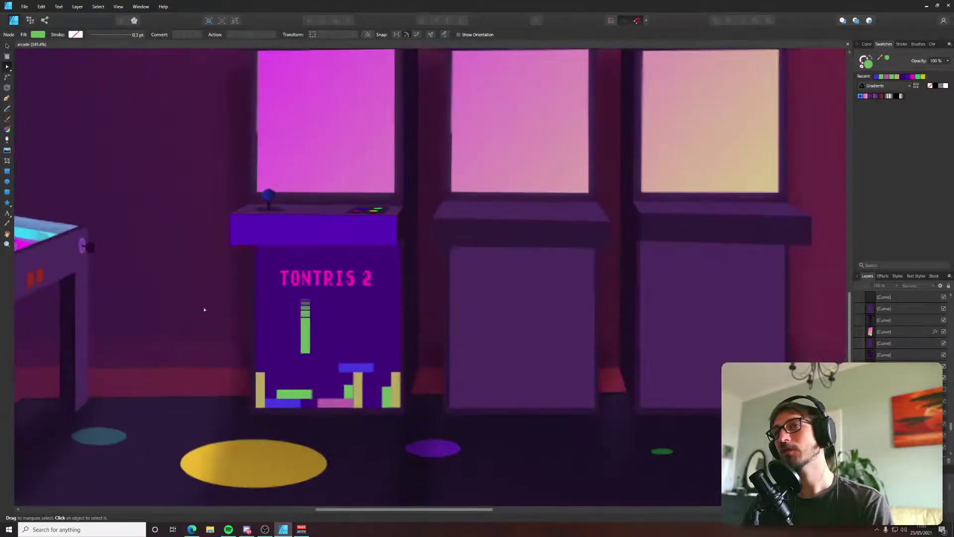
{"action": "left_click", "coordinate": [326, 341]}
{"action": "left_click", "coordinate": [329, 288], "text": "shift"}
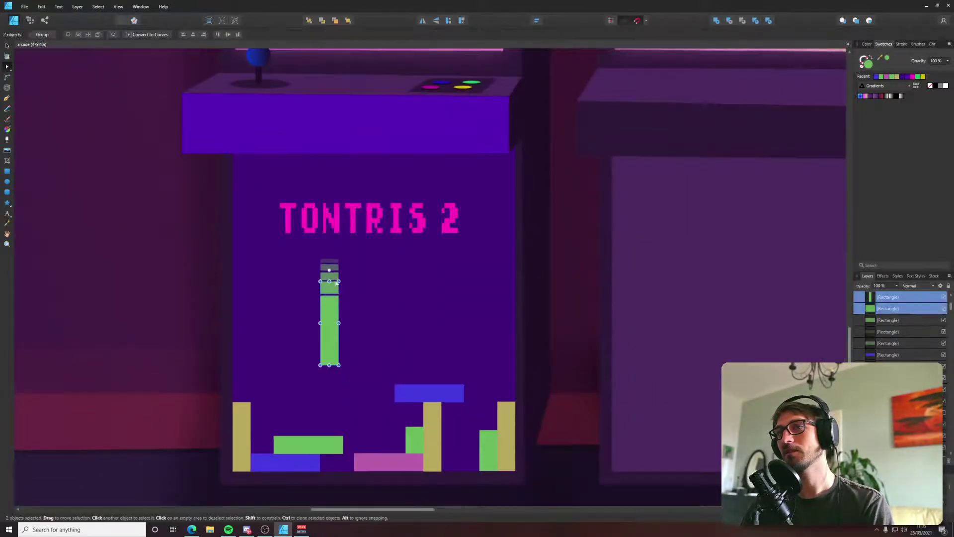
{"action": "left_click", "coordinate": [329, 276], "text": "shift"}
{"action": "left_click", "coordinate": [332, 267], "text": "shift"}
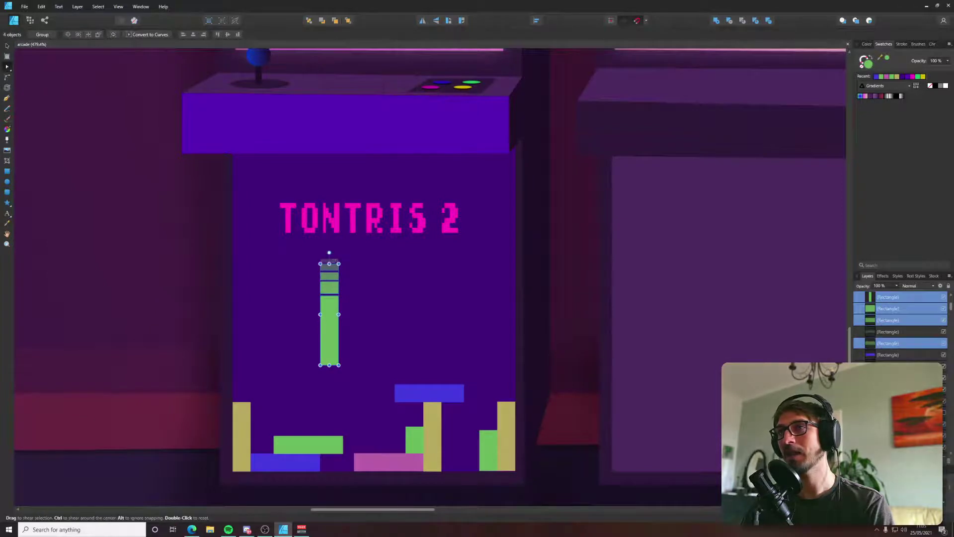
{"action": "left_click", "coordinate": [330, 261], "text": "shift"}
{"action": "left_click_drag", "start_coordinate": [344, 368], "coordinate": [349, 401]}
{"action": "left_click_drag", "start_coordinate": [333, 362], "coordinate": [317, 357]}
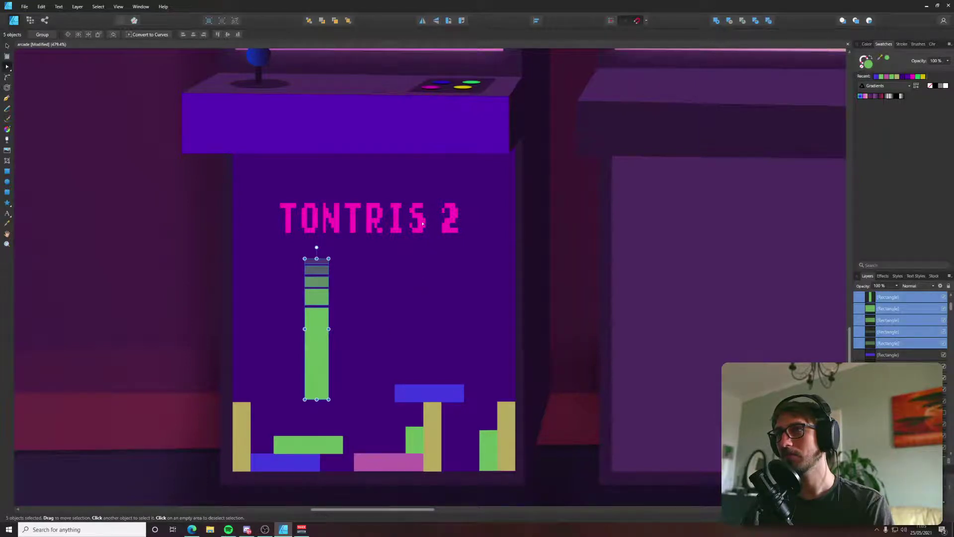
{"action": "key", "text": "ctrl+d"}
Duplicate the lower panel's TONTRIS 2 title slightly above the original and set the copy's opacity to 75%.
{"action": "key", "text": "a"}
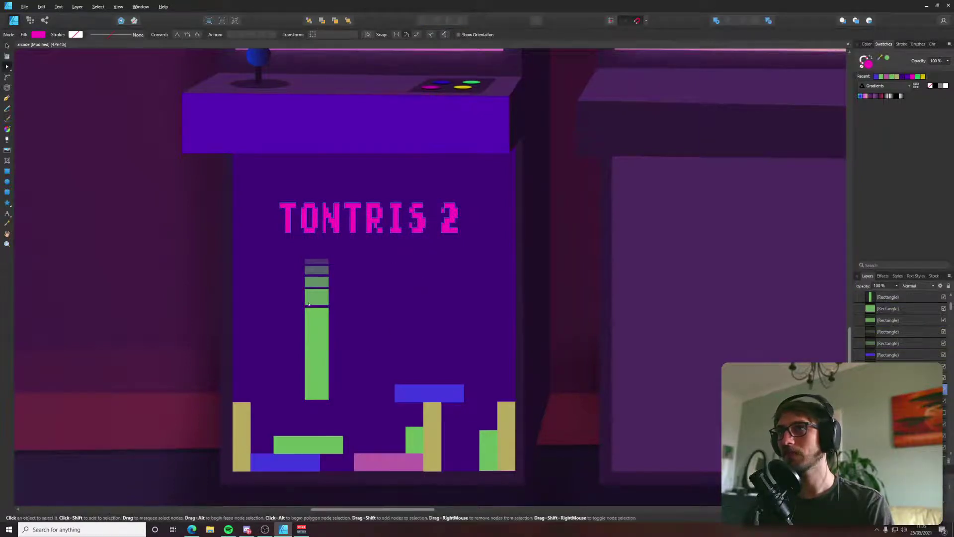
{"action": "scroll", "coordinate": [372, 268], "scroll_direction": "up", "scroll_amount": 3}
{"action": "left_click", "coordinate": [420, 190]}
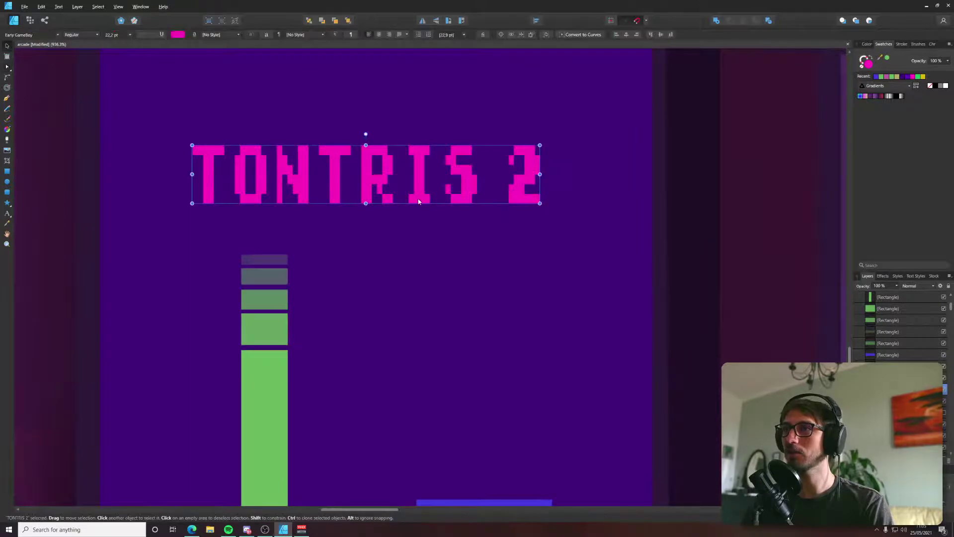
{"action": "left_click_drag", "start_coordinate": [420, 189], "coordinate": [420, 185]}
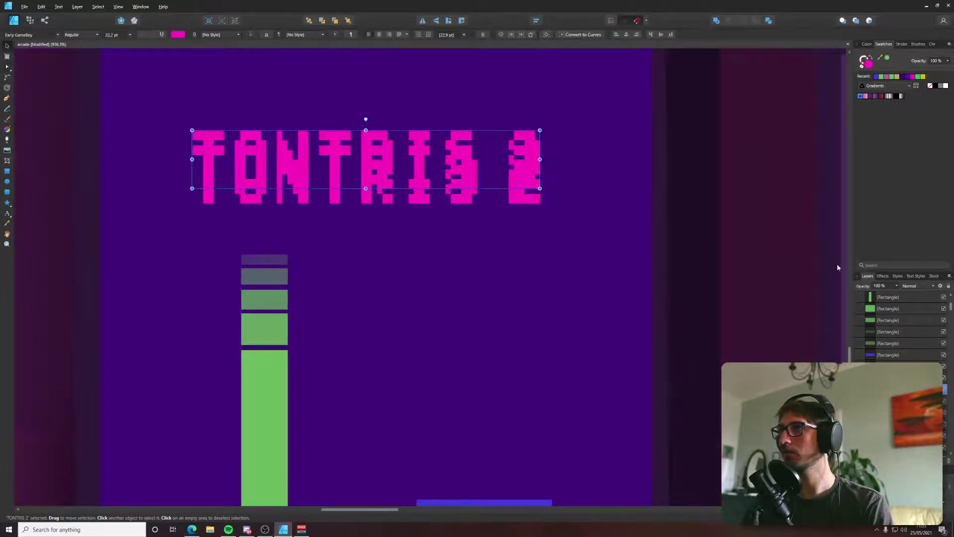
{"action": "left_click", "coordinate": [897, 286]}
{"action": "left_click_drag", "start_coordinate": [898, 294], "coordinate": [884, 295]}
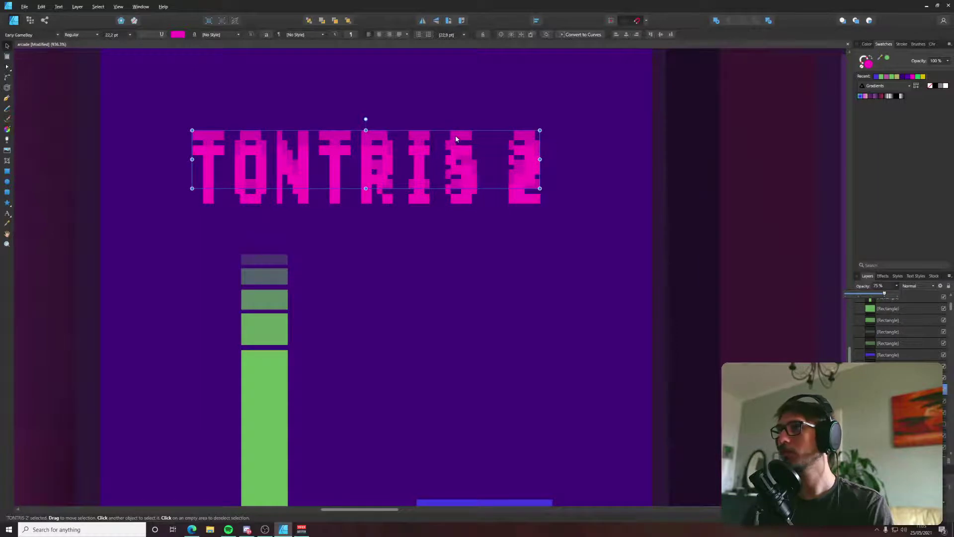
Add a second title copy a little above the first one and set its opacity to 50%.
{"action": "key", "text": "Up"}
{"action": "key", "text": "Up"}
{"action": "key", "text": "Up"}
{"action": "key", "text": "Up"}
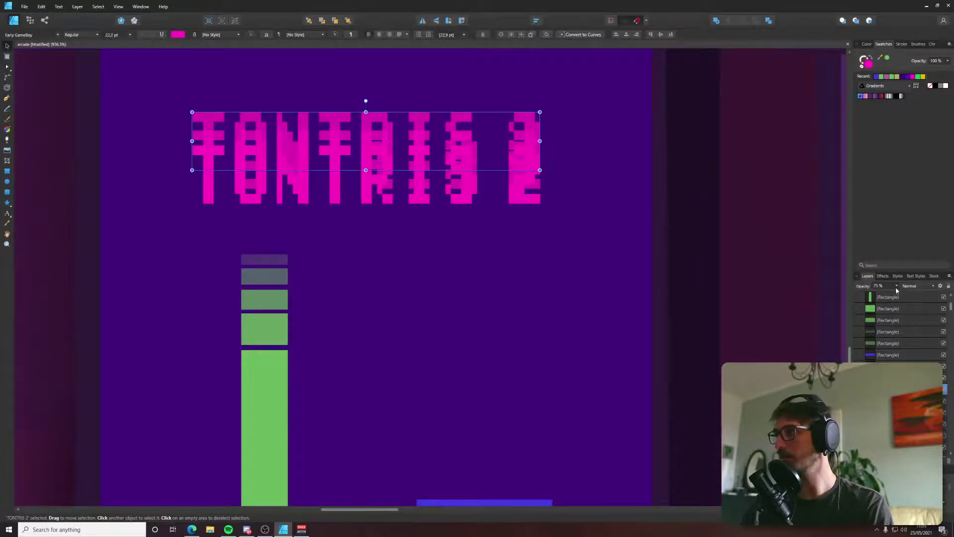
{"action": "left_click", "coordinate": [897, 287]}
{"action": "left_click_drag", "start_coordinate": [896, 294], "coordinate": [887, 294]}
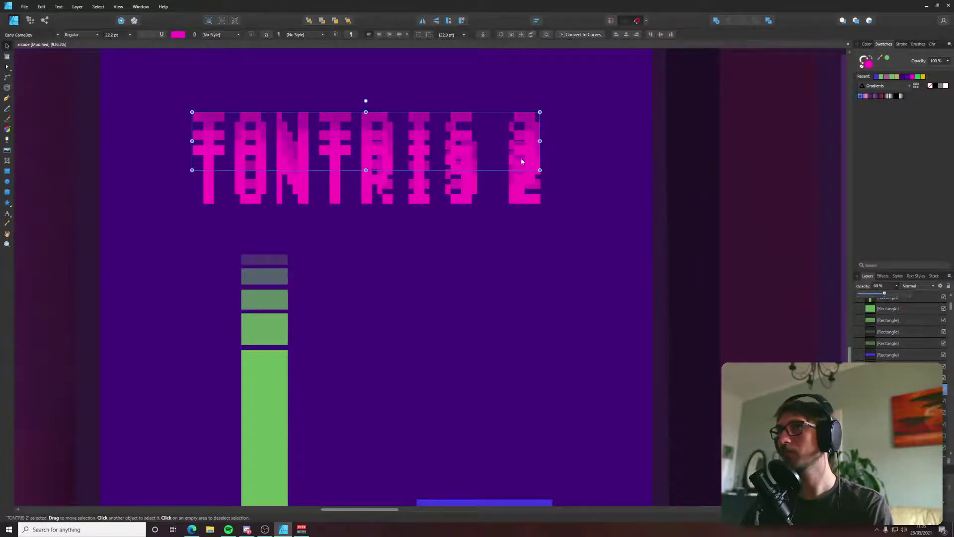
Add a third title copy above the second and fade it to about 14% opacity.
{"action": "key", "text": "Up"}
{"action": "key", "text": "Up"}
{"action": "key", "text": "Up"}
{"action": "key", "text": "Up"}
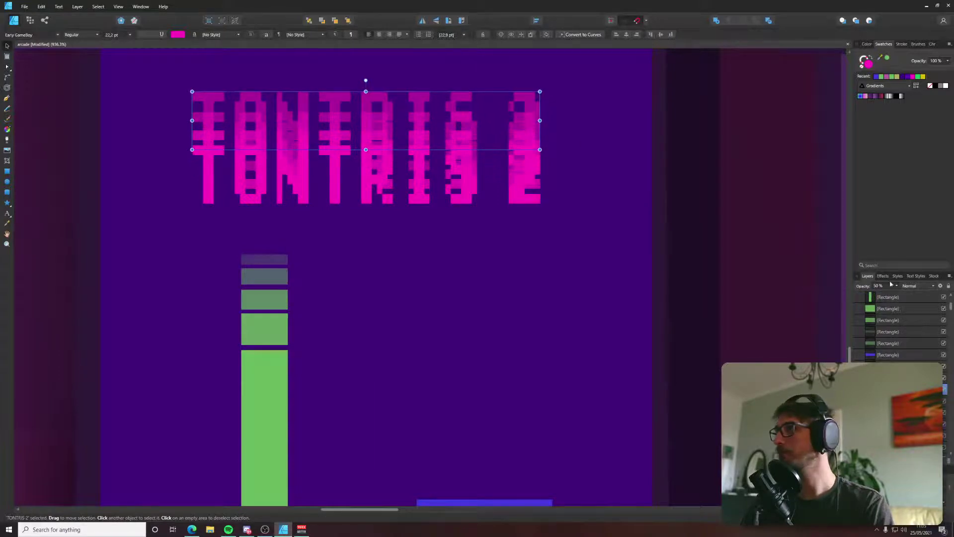
{"action": "left_click", "coordinate": [896, 286]}
{"action": "left_click_drag", "start_coordinate": [876, 295], "coordinate": [882, 297]}
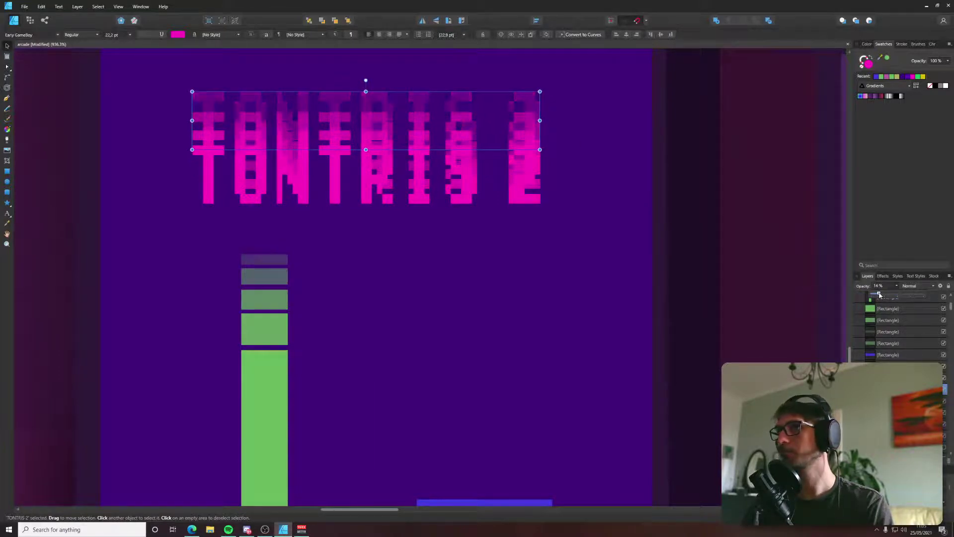
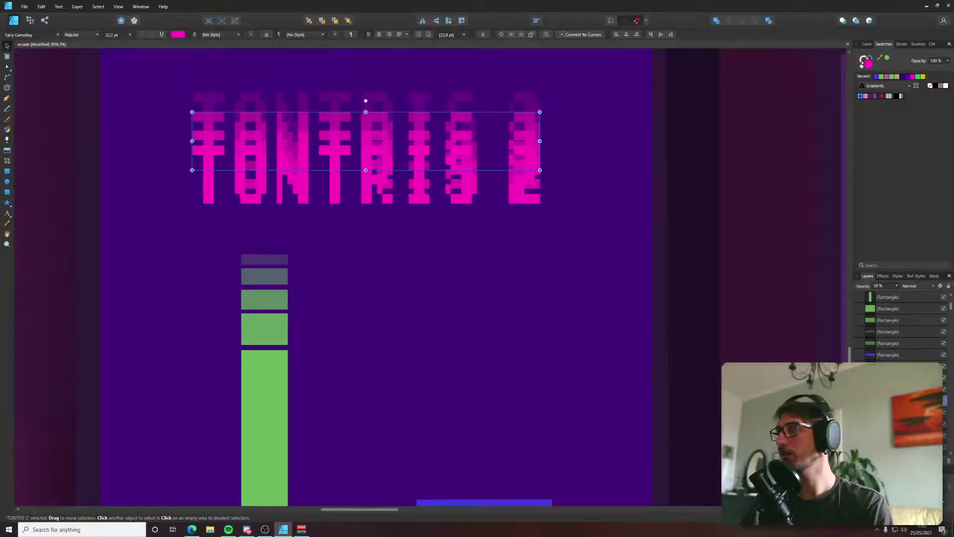
Select the title copy closest to the original TONTRIS 2 text and set its opacity to 50%.
{"action": "left_click", "coordinate": [533, 190]}
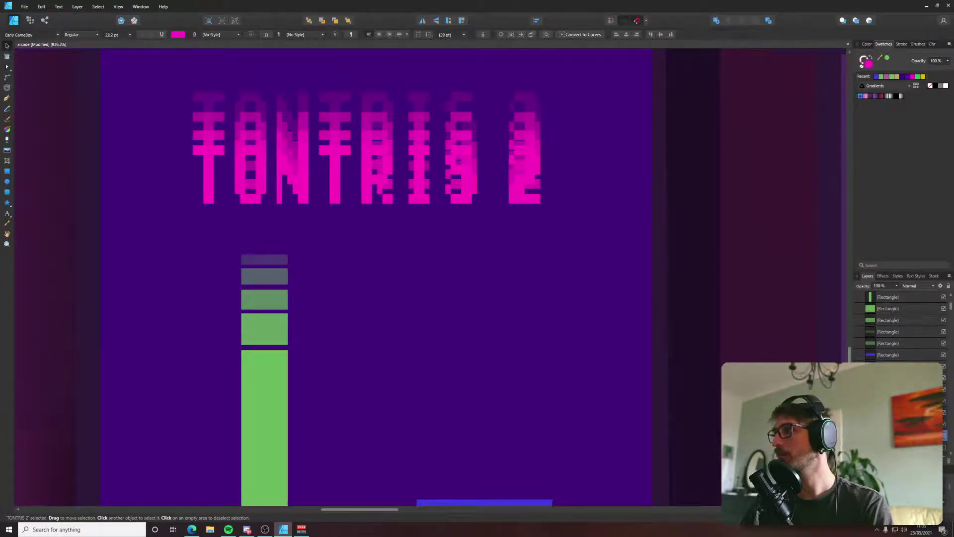
{"action": "left_click", "coordinate": [894, 424]}
{"action": "left_click", "coordinate": [895, 412]}
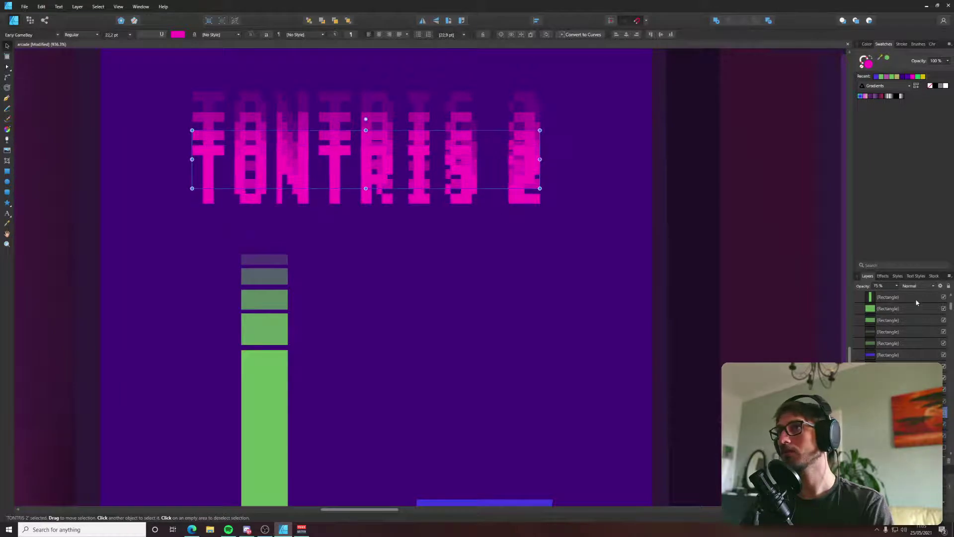
{"action": "left_click", "coordinate": [897, 286]}
{"action": "mouse_move", "coordinate": [898, 295]}
{"action": "left_mouse_down"}
{"action": "mouse_move", "coordinate": [877, 297]}
{"action": "mouse_move", "coordinate": [881, 290]}
{"action": "left_mouse_up"}
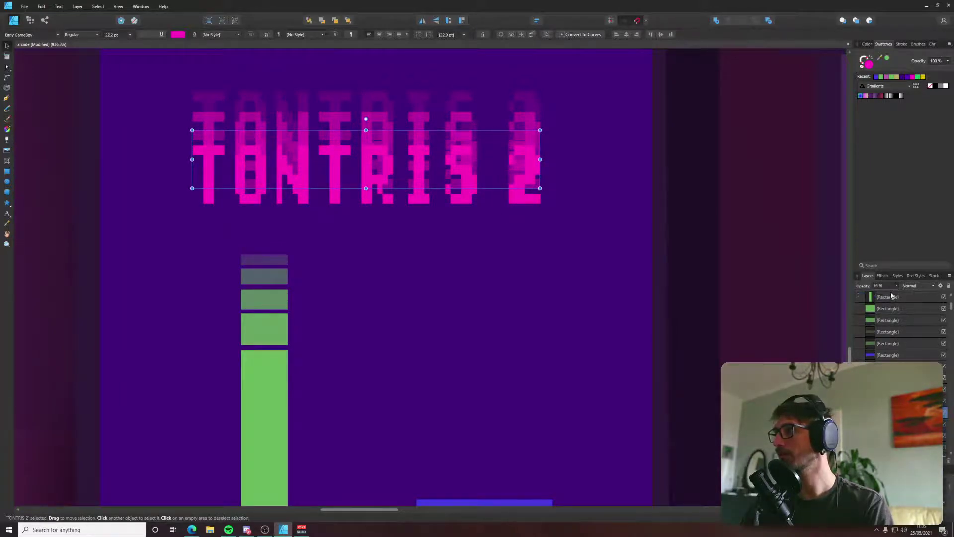
{"action": "type", "text": "50"}
{"action": "key", "text": "Return"}
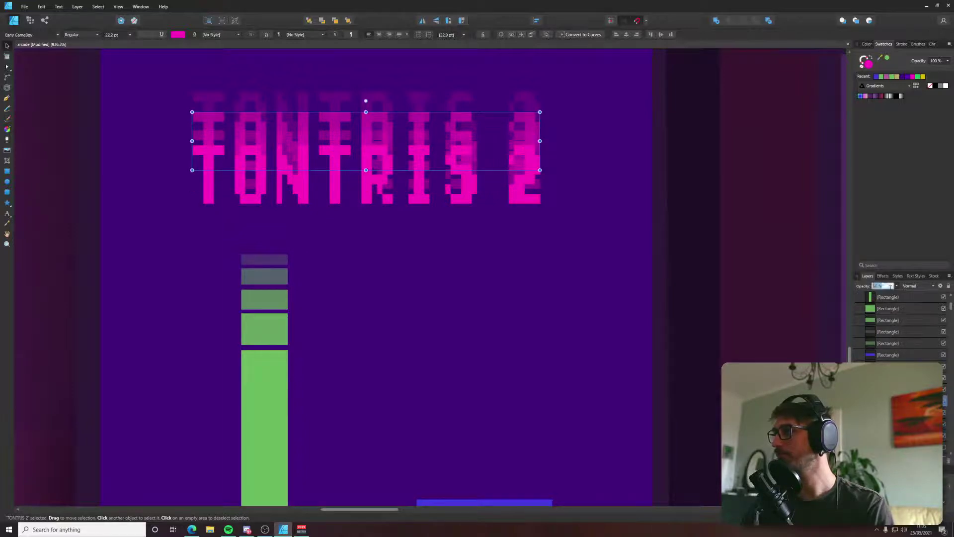
Lower the opacity of the middle title copy and set the topmost copy's opacity to 10%.
{"action": "left_click", "coordinate": [877, 286]}
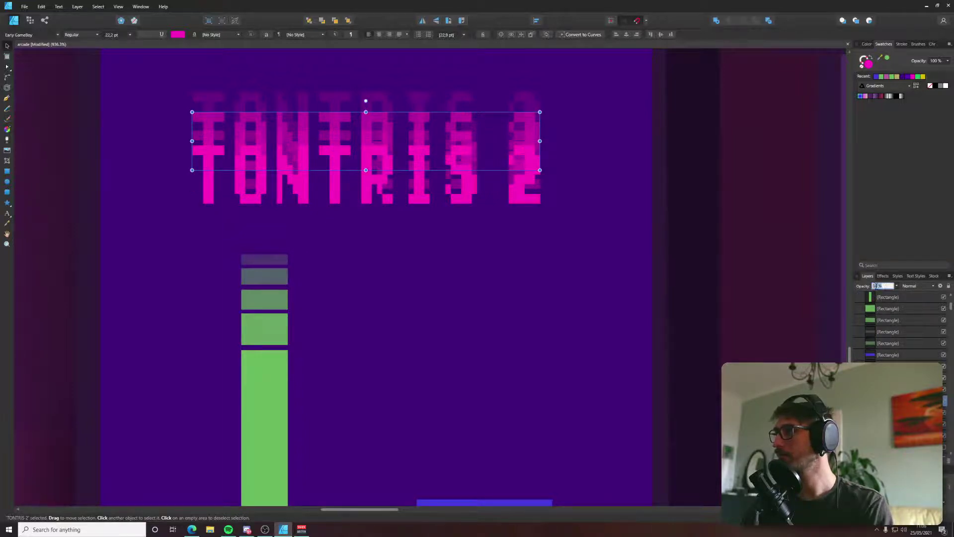
{"action": "type", "text": "14"}
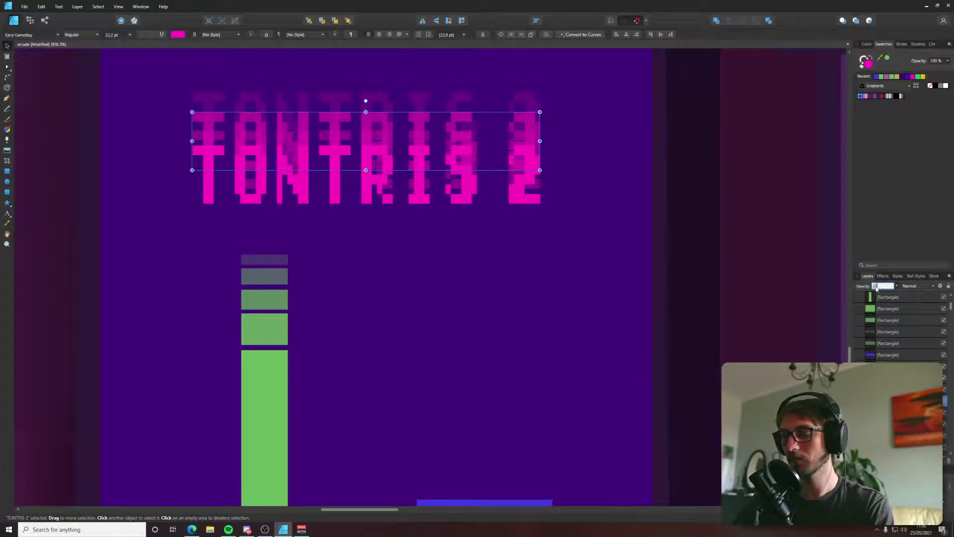
{"action": "key", "text": "Return"}
{"action": "key", "text": "Up"}
{"action": "key", "text": "Up"}
{"action": "key", "text": "Up"}
{"action": "key", "text": "Up"}
{"action": "left_click", "coordinate": [880, 286]}
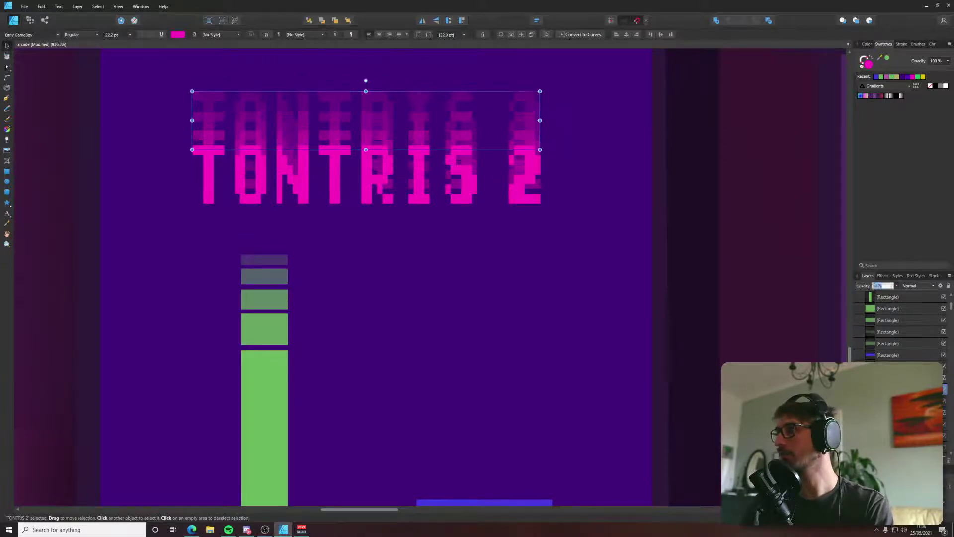
{"action": "left_click", "coordinate": [40, 250]}
Check the title trail against the whole scene and move the faintest, topmost title copy slightly higher.
{"action": "scroll", "coordinate": [189, 288], "scroll_direction": "down", "scroll_amount": 5}
{"action": "scroll", "coordinate": [189, 288], "scroll_direction": "down", "scroll_amount": 4}
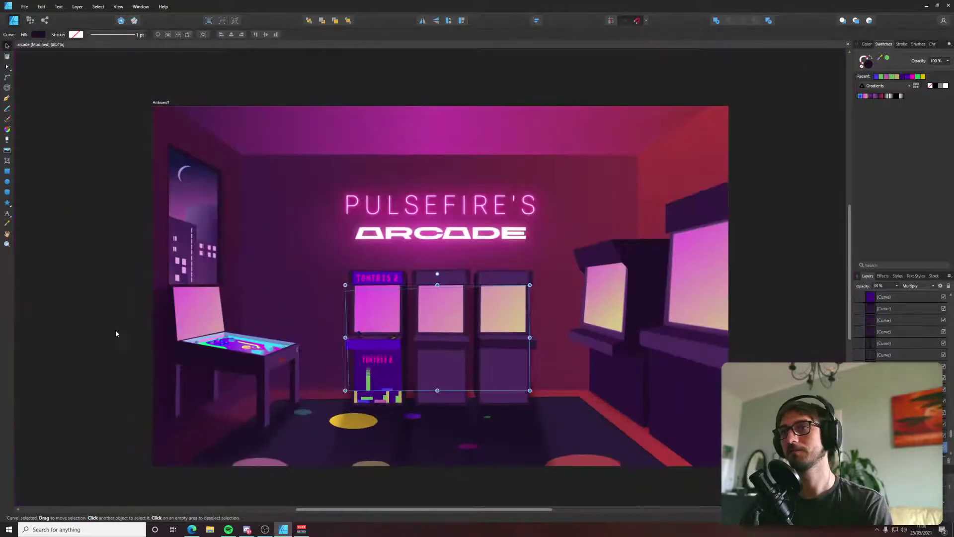
{"action": "key", "text": "ctrl+d"}
{"action": "scroll", "coordinate": [377, 360], "scroll_direction": "up", "scroll_amount": 6}
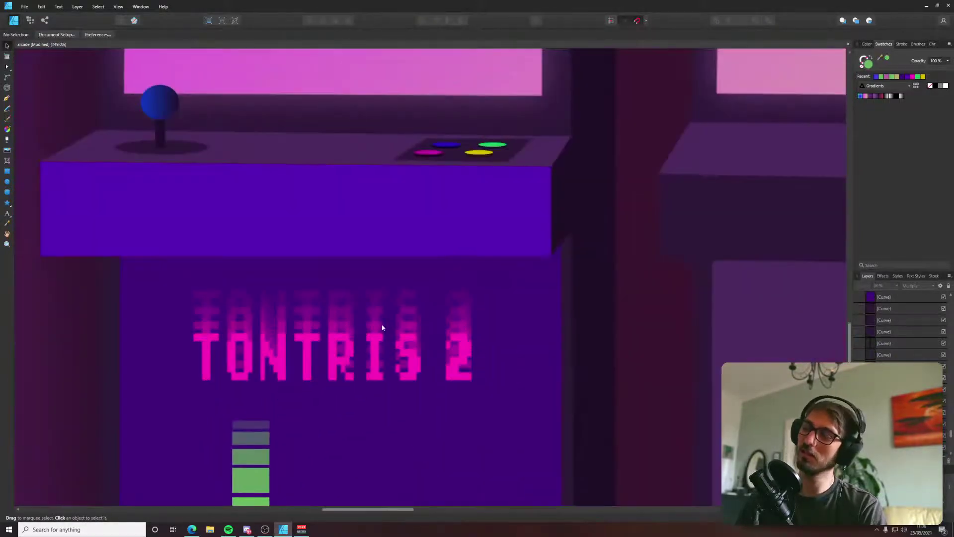
{"action": "left_click_drag", "start_coordinate": [372, 303], "coordinate": [375, 284]}
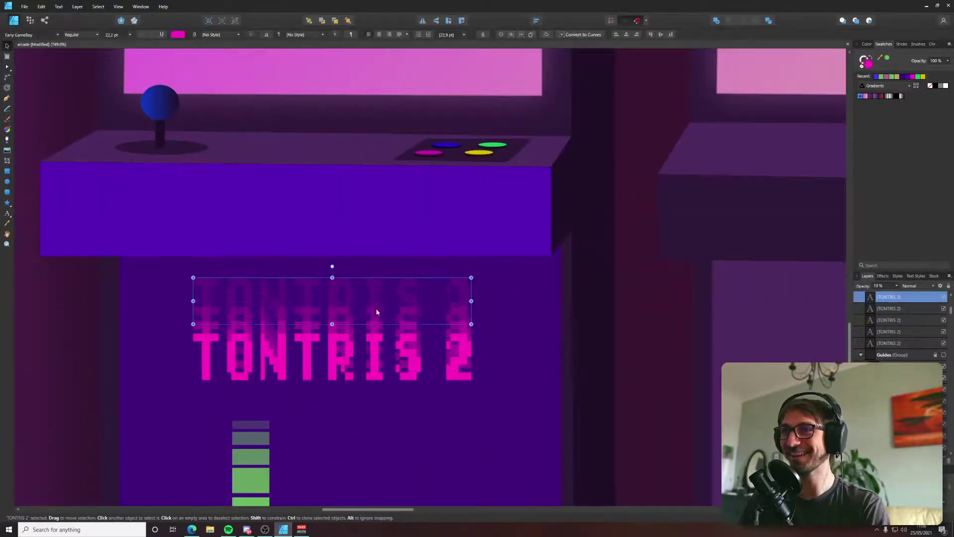
{"action": "left_click", "coordinate": [268, 325]}
{"action": "left_click", "coordinate": [198, 314]}
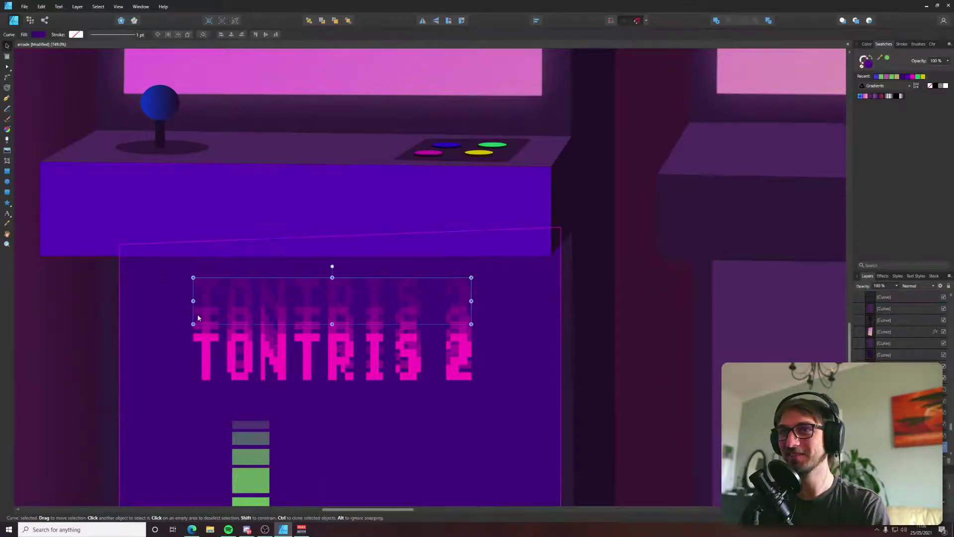
Reposition the faded TONTRIS 2 copies above the solid title on the cabinet's front panel to adjust the trail's vertical spacing.
{"action": "scroll", "coordinate": [207, 314], "scroll_direction": "up", "scroll_amount": 3}
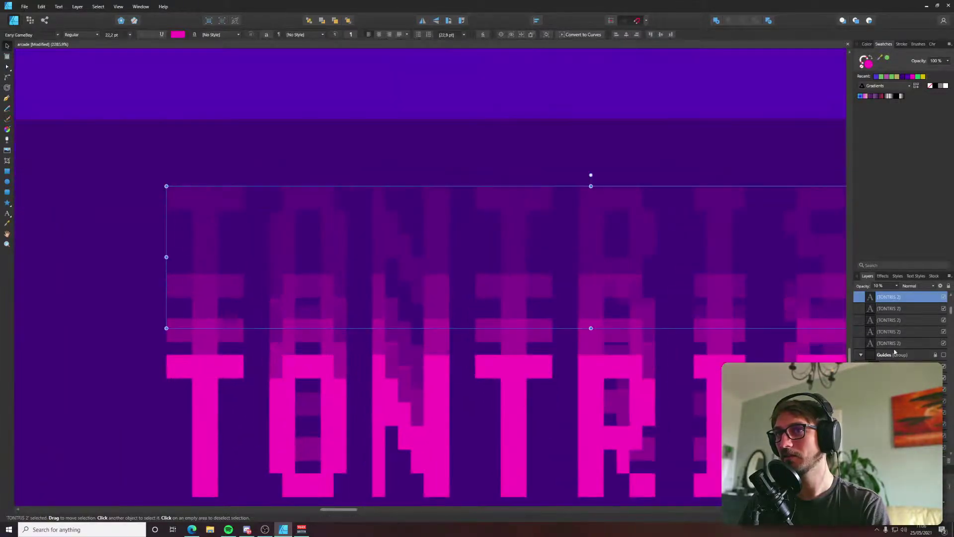
{"action": "left_click", "coordinate": [906, 308]}
{"action": "key", "text": "Up"}
{"action": "key", "text": "Up"}
{"action": "key", "text": "Up"}
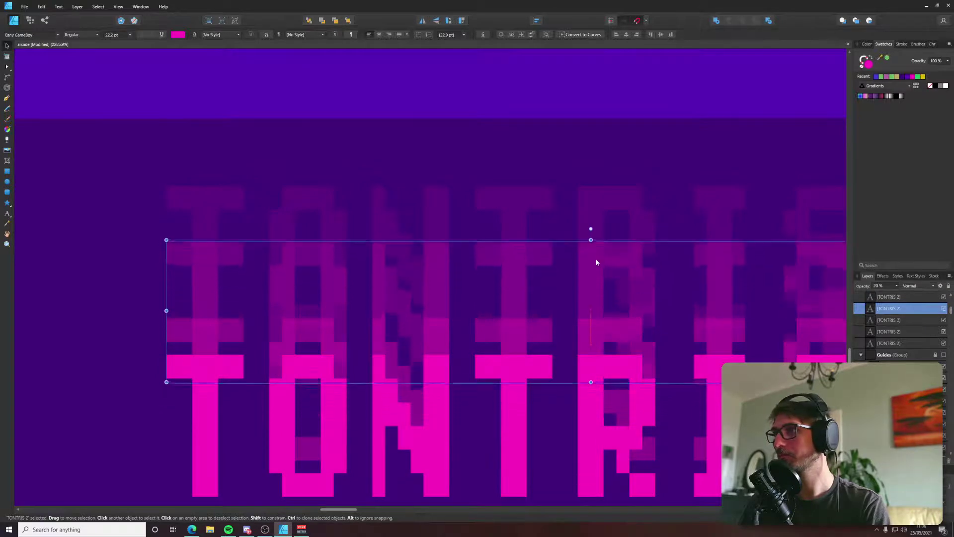
{"action": "left_click", "coordinate": [622, 333]}
{"action": "key", "text": "Up"}
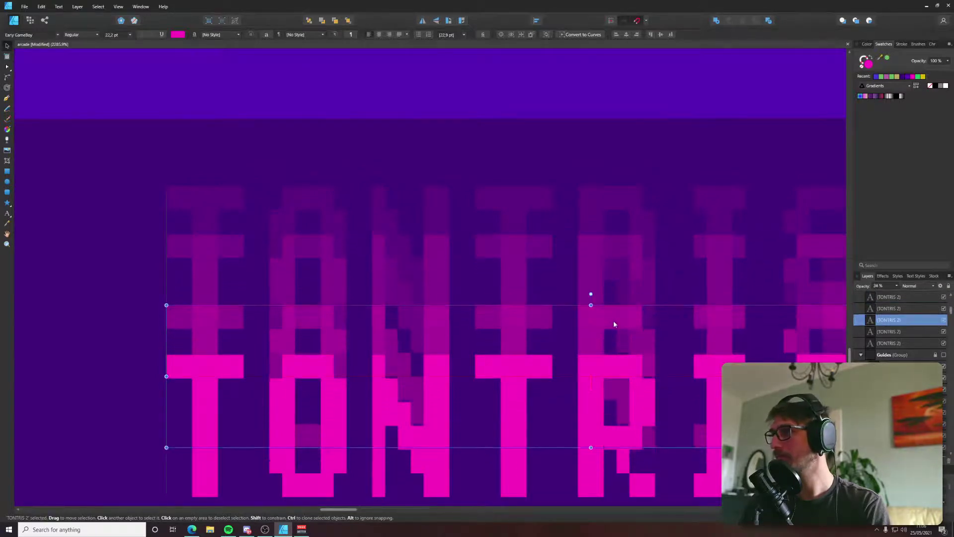
{"action": "left_click", "coordinate": [889, 331]}
{"action": "left_click_drag", "start_coordinate": [639, 388], "coordinate": [633, 416]}
Deselect the title text and save the arcade document.
{"action": "scroll", "coordinate": [633, 417], "scroll_direction": "down", "scroll_amount": 15}
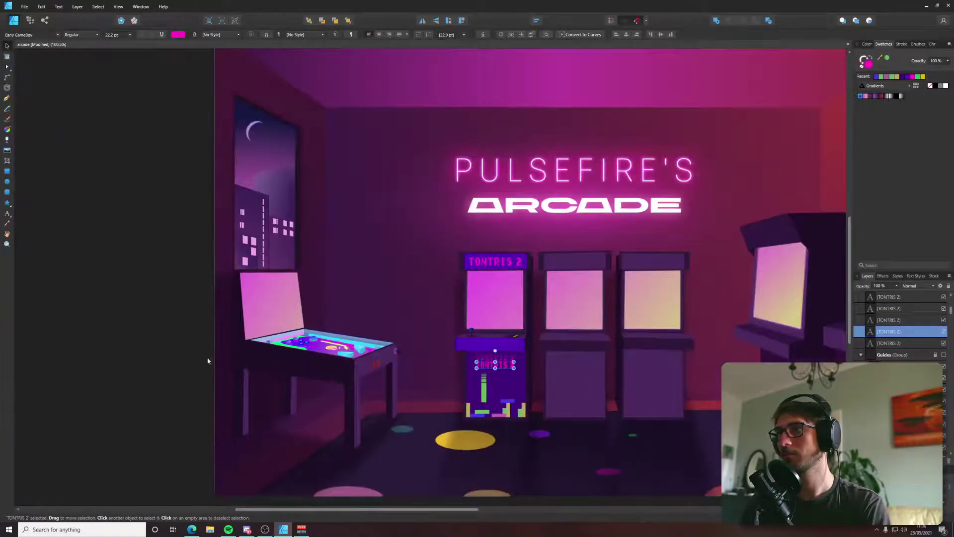
{"action": "left_click", "coordinate": [208, 361]}
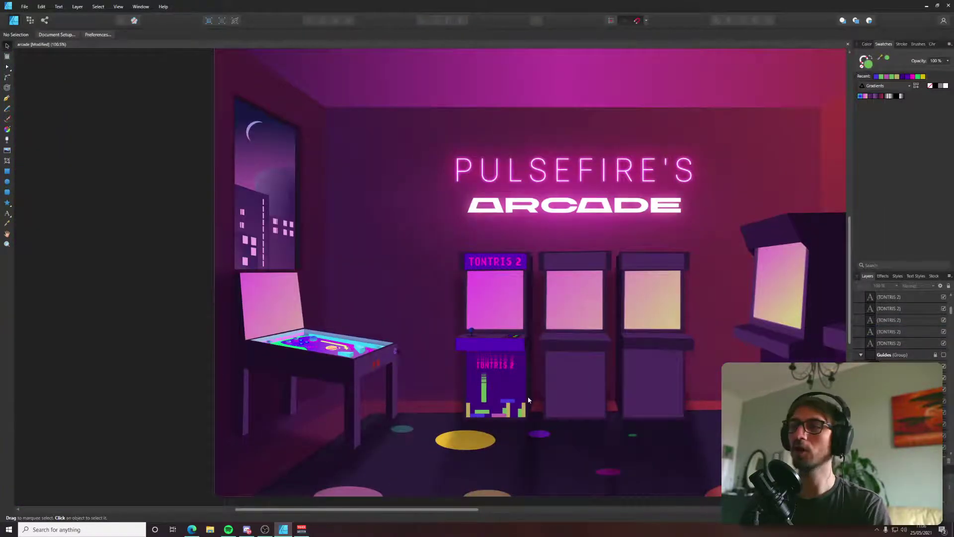
{"action": "key", "text": "ctrl+s"}
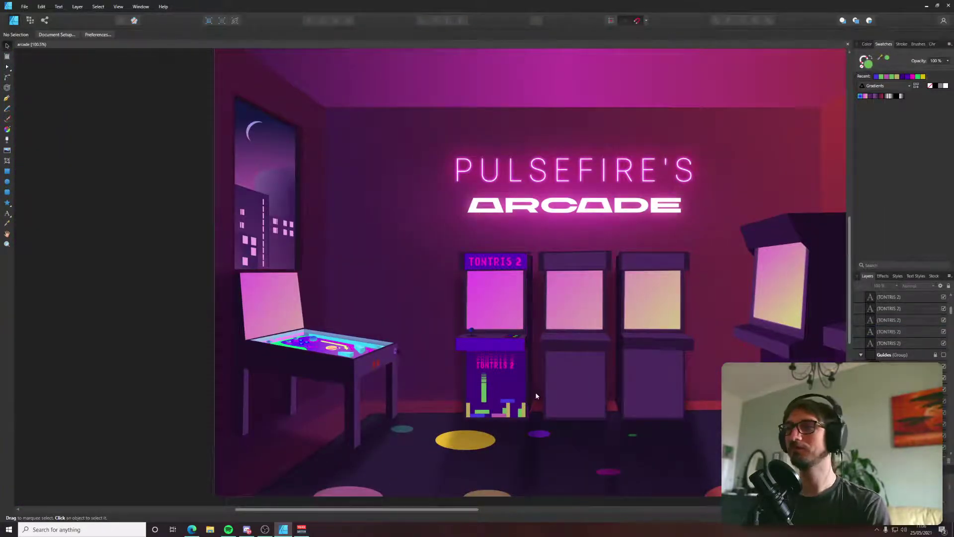
{"action": "left_click_drag", "start_coordinate": [536, 395], "coordinate": [366, 359]}
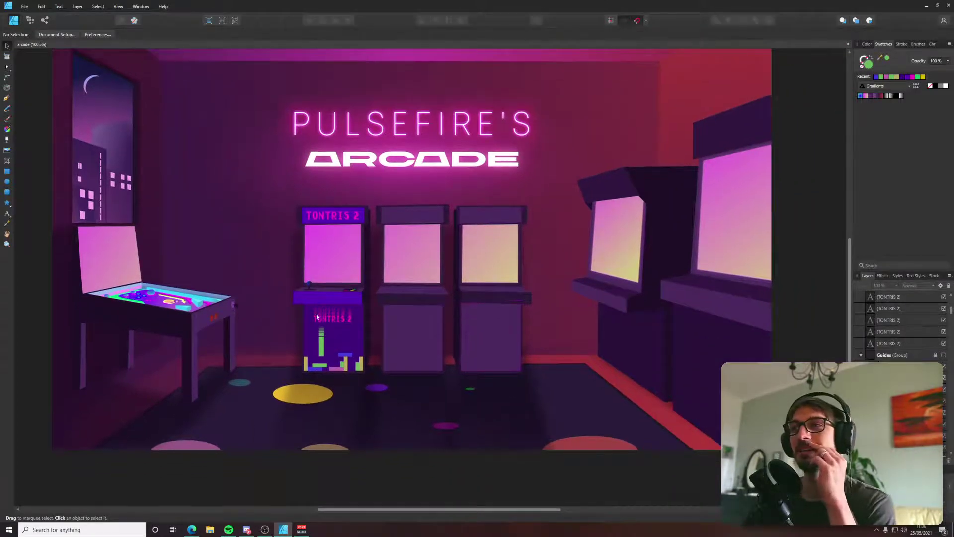
{"action": "scroll", "coordinate": [472, 362], "scroll_direction": "up", "scroll_amount": 5}
{"action": "scroll", "coordinate": [472, 365], "scroll_direction": "down", "scroll_amount": 3}
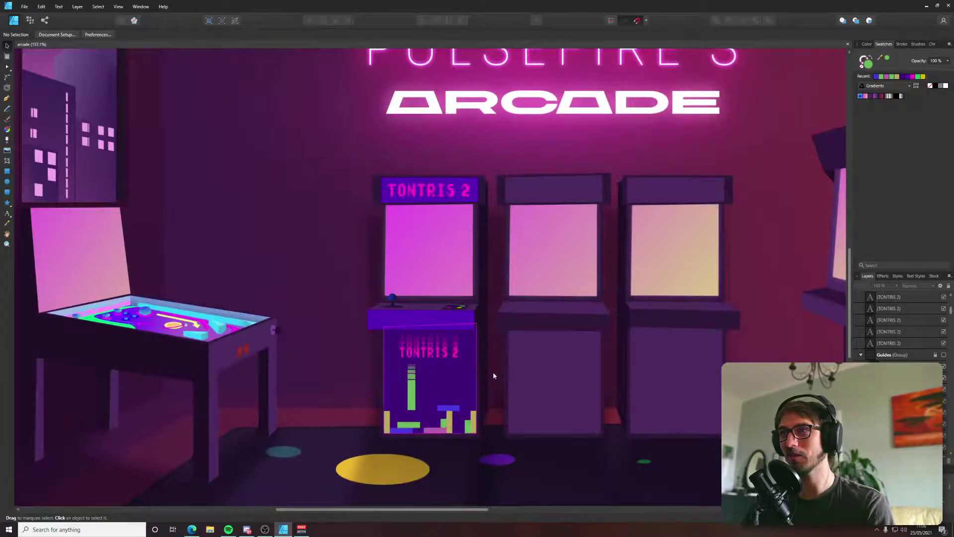
{"action": "scroll", "coordinate": [475, 372], "scroll_direction": "down", "scroll_amount": 3}
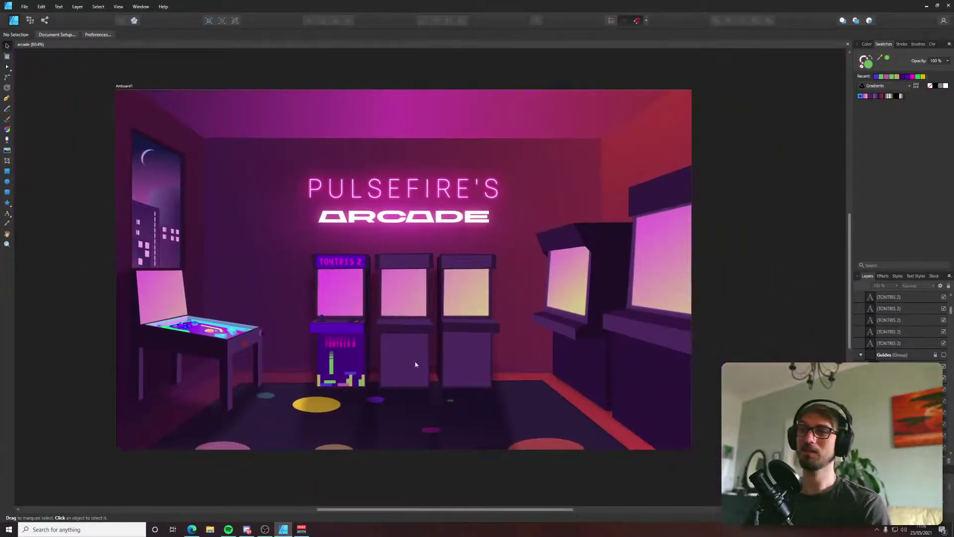
Set the opacity of the faded TONTRIS 2 copy directly above the solid title to 25%.
{"action": "scroll", "coordinate": [416, 364], "scroll_direction": "up", "scroll_amount": 10}
{"action": "left_click", "coordinate": [369, 356]}
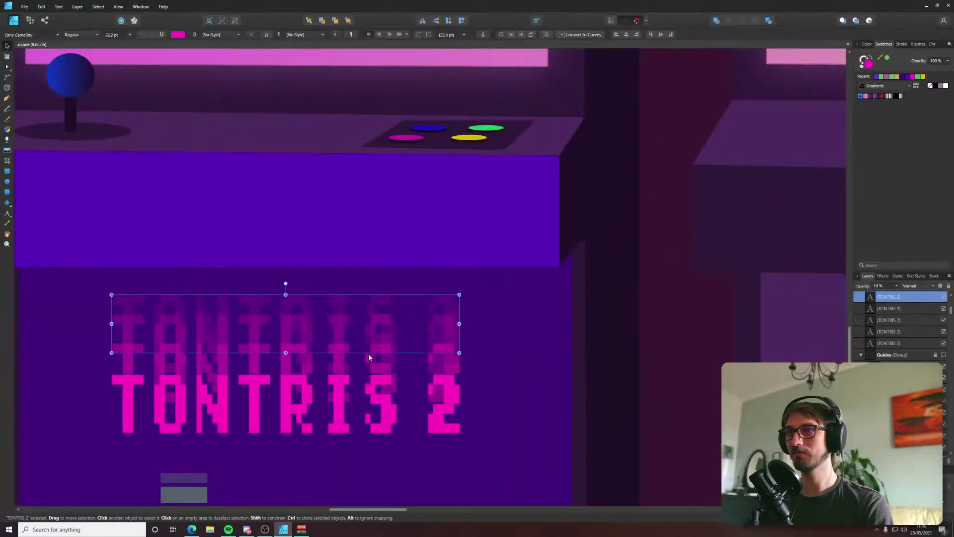
{"action": "left_click", "coordinate": [369, 359]}
{"action": "left_click", "coordinate": [899, 332]}
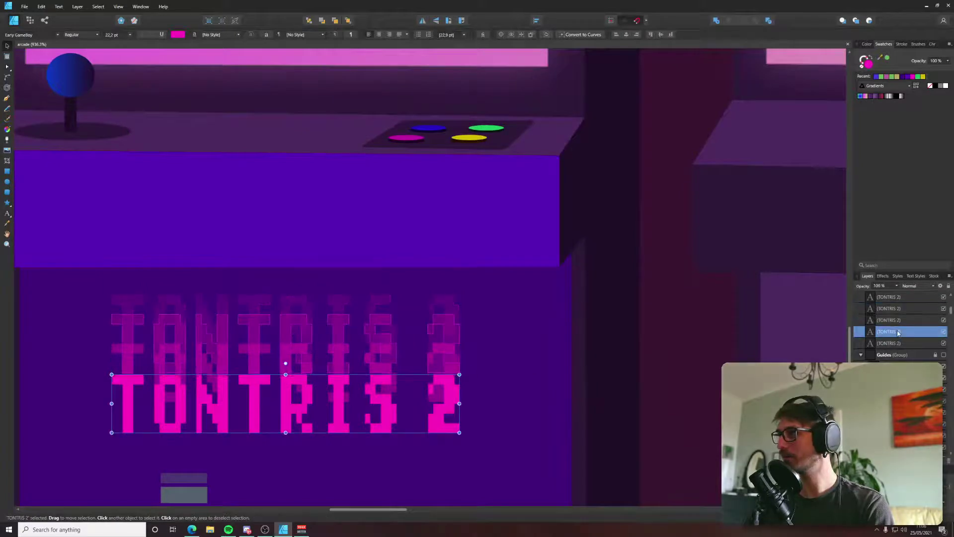
{"action": "left_click", "coordinate": [899, 343]}
{"action": "left_click", "coordinate": [902, 323]}
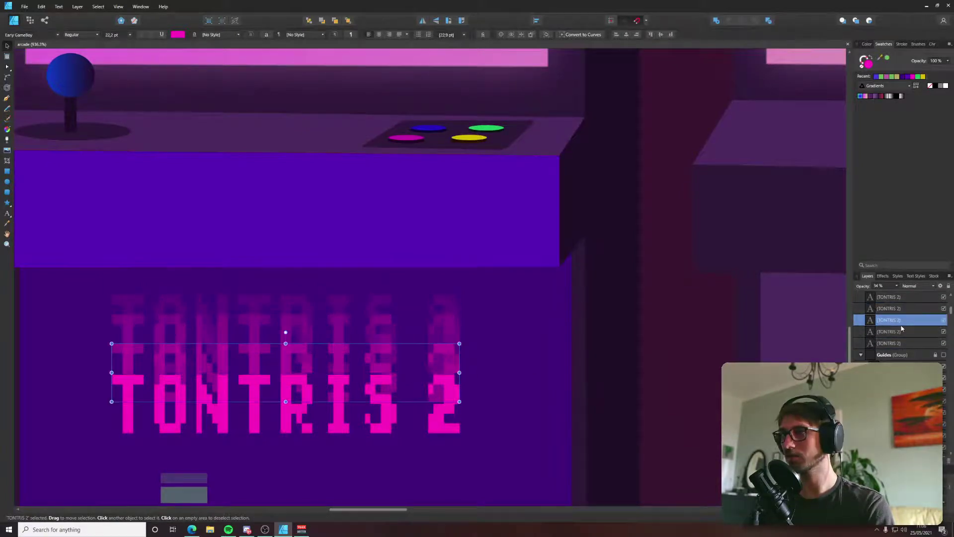
{"action": "left_click", "coordinate": [883, 287]}
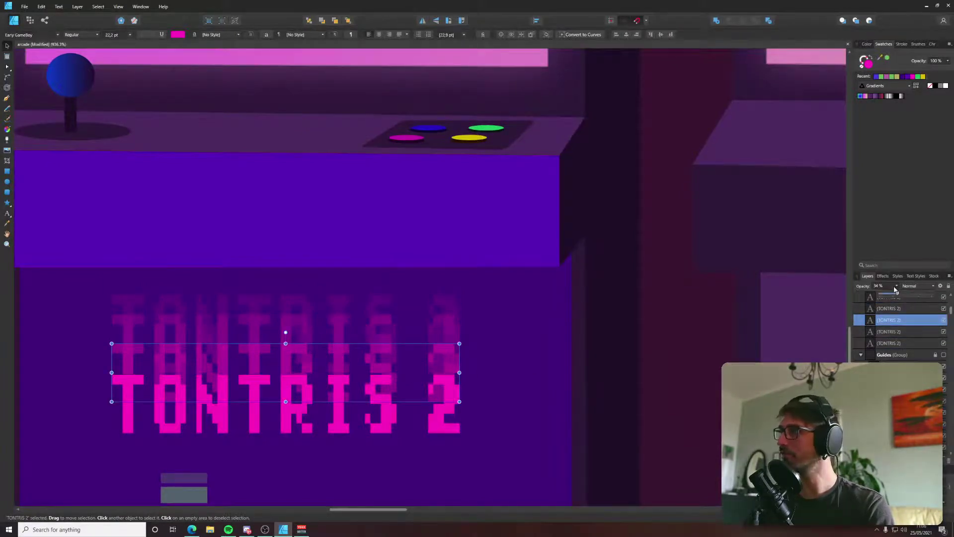
{"action": "left_click", "coordinate": [884, 287]}
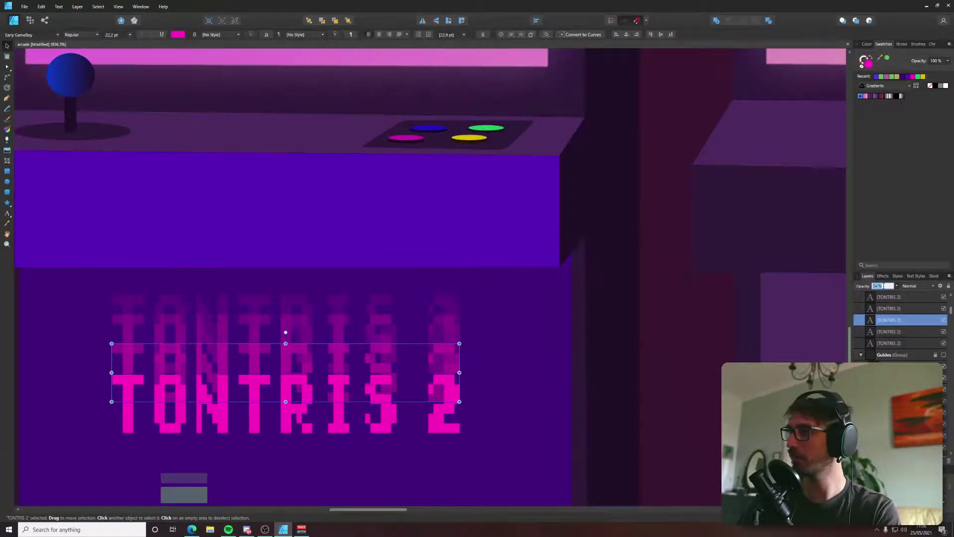
{"action": "type", "text": "25"}
{"action": "key", "text": "Return"}
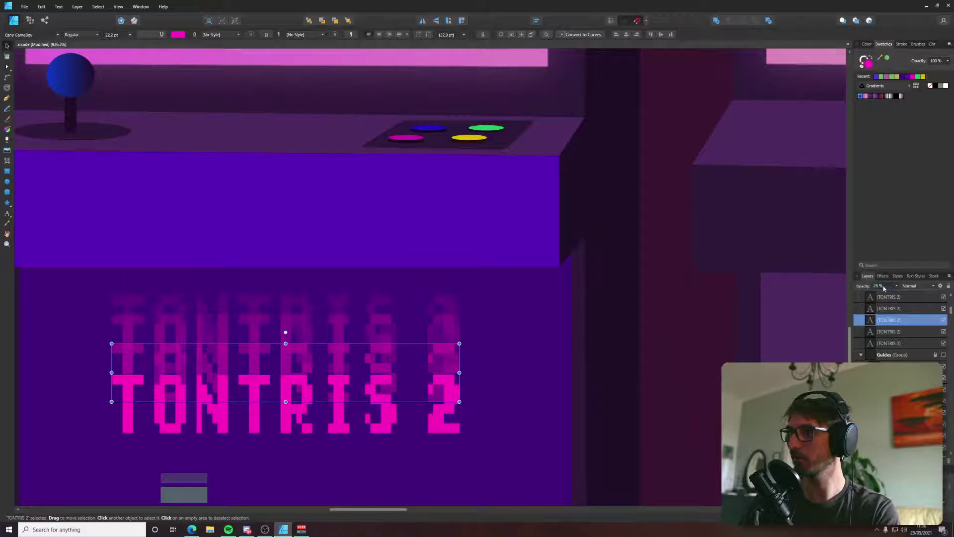
Adjust the opacity of the middle faded TONTRIS 2 copy and open the topmost copy's opacity for editing.
{"action": "left_click", "coordinate": [898, 309]}
{"action": "left_click", "coordinate": [884, 286]}
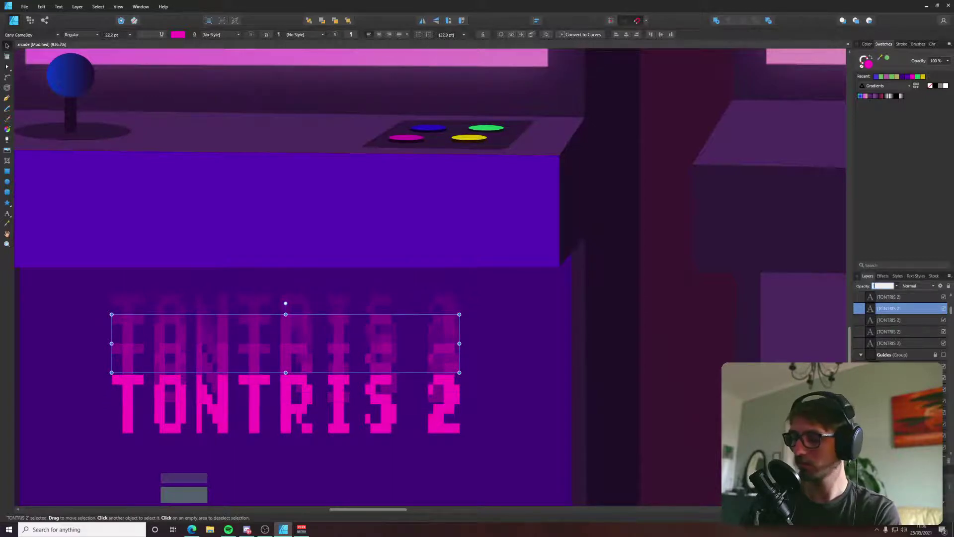
{"action": "key", "text": "Return"}
{"action": "left_click", "coordinate": [889, 297]}
{"action": "left_click", "coordinate": [886, 286]}
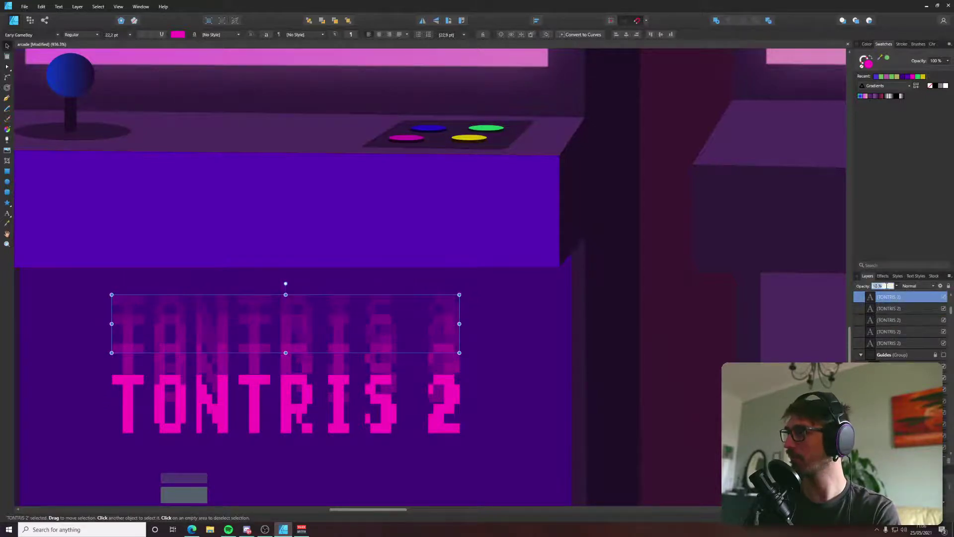
Clear the selection and save the document with the updated title trail.
{"action": "scroll", "coordinate": [631, 253], "scroll_direction": "down", "scroll_amount": 8}
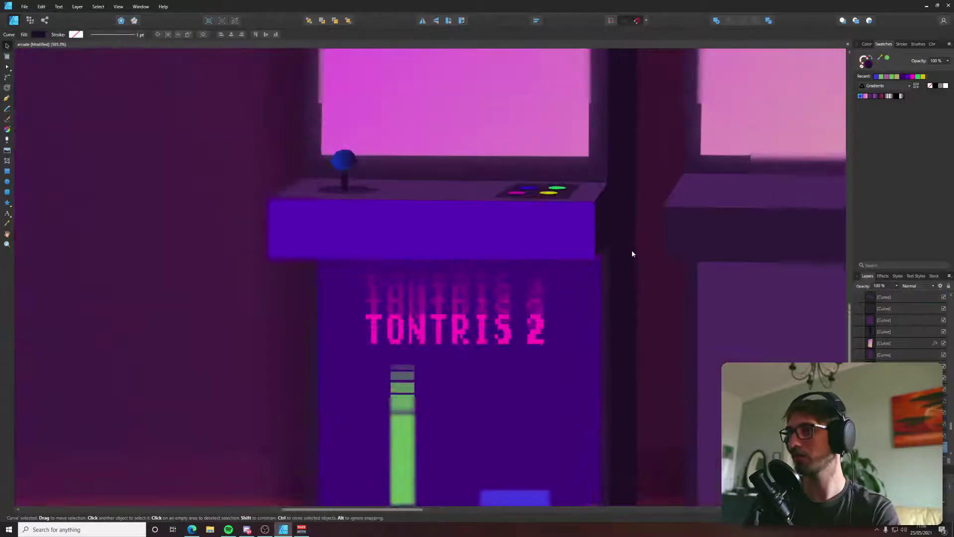
{"action": "left_click", "coordinate": [631, 251]}
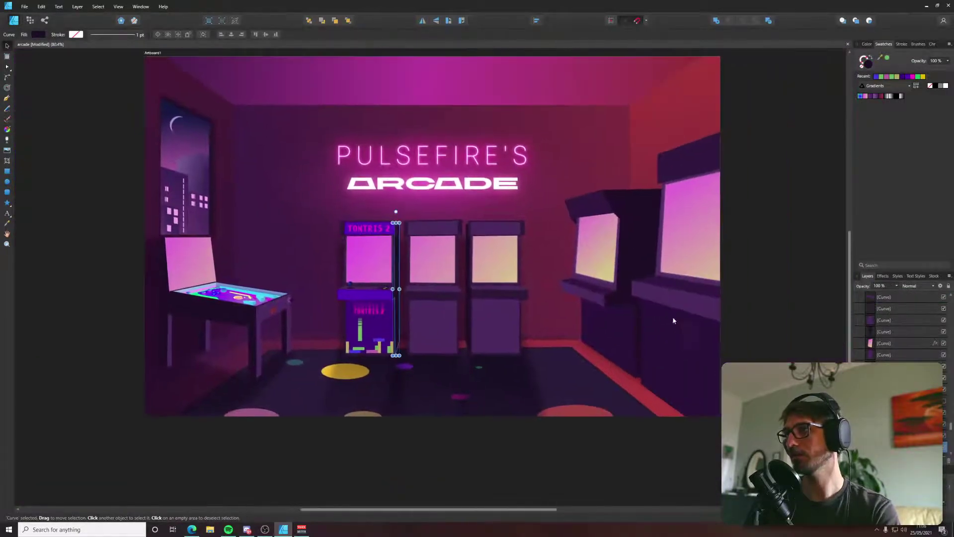
{"action": "left_click", "coordinate": [726, 296]}
{"action": "key", "text": "ctrl+s"}
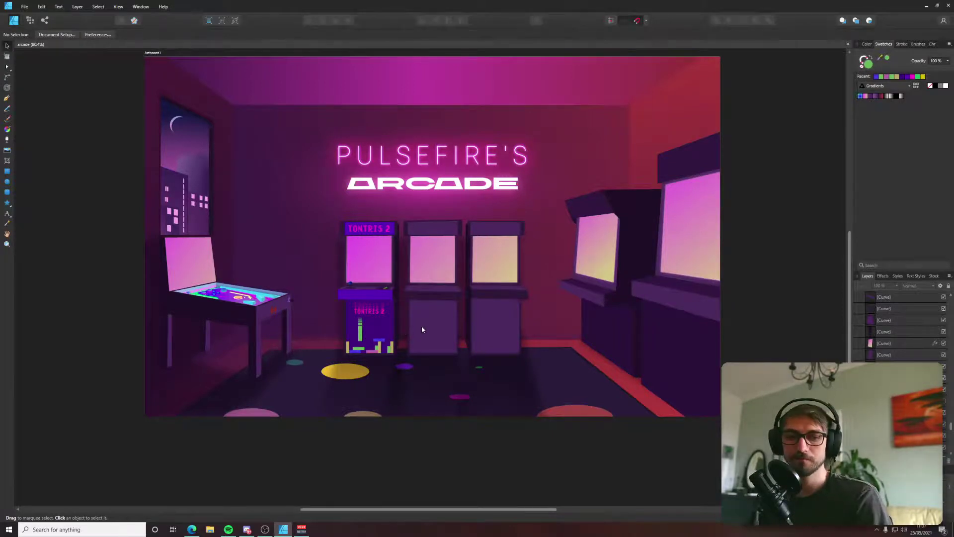
{"action": "scroll", "coordinate": [421, 330], "scroll_direction": "up", "scroll_amount": 3}
{"action": "scroll", "coordinate": [422, 330], "scroll_direction": "right", "scroll_amount": 3}
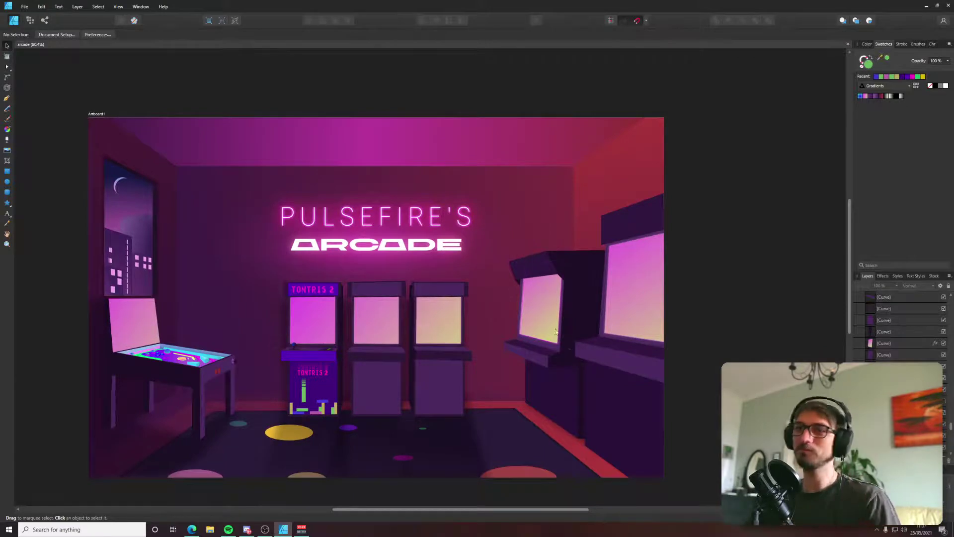
{"action": "scroll", "coordinate": [383, 270], "scroll_direction": "up", "scroll_amount": 5}
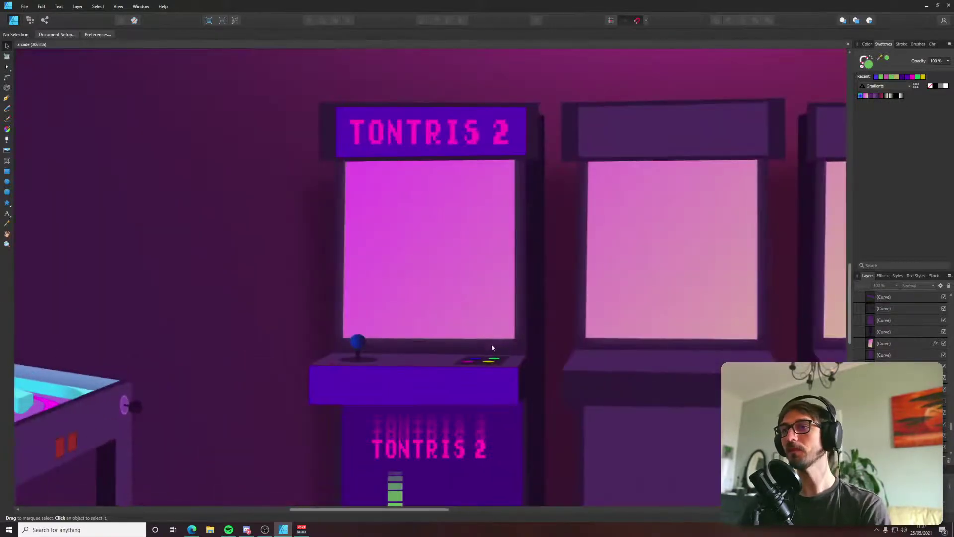
{"action": "scroll", "coordinate": [396, 398], "scroll_direction": "up", "scroll_amount": 3}
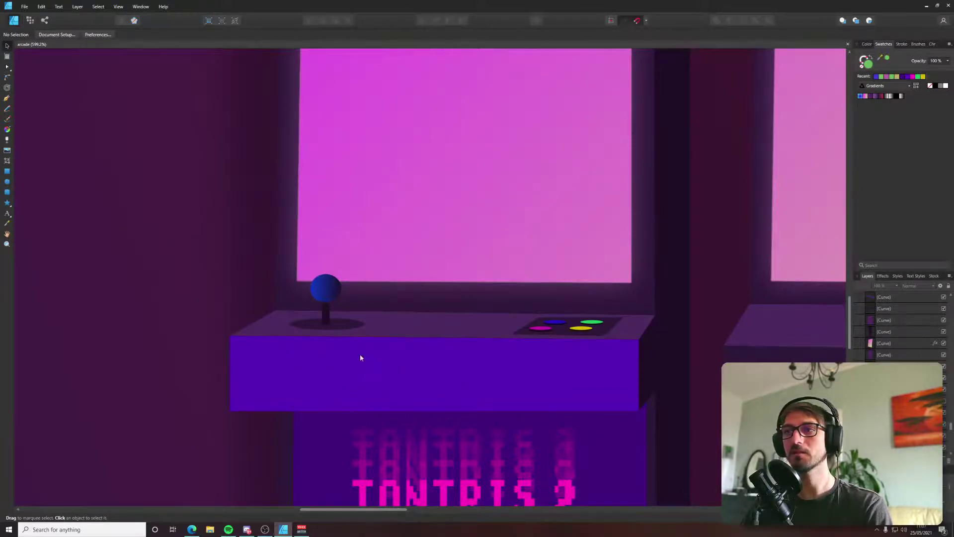
Switch to the web browser, search Bing Images for "arcade machine" and open the Asteroids cabinet picture as reference.
{"action": "left_click", "coordinate": [192, 528]}
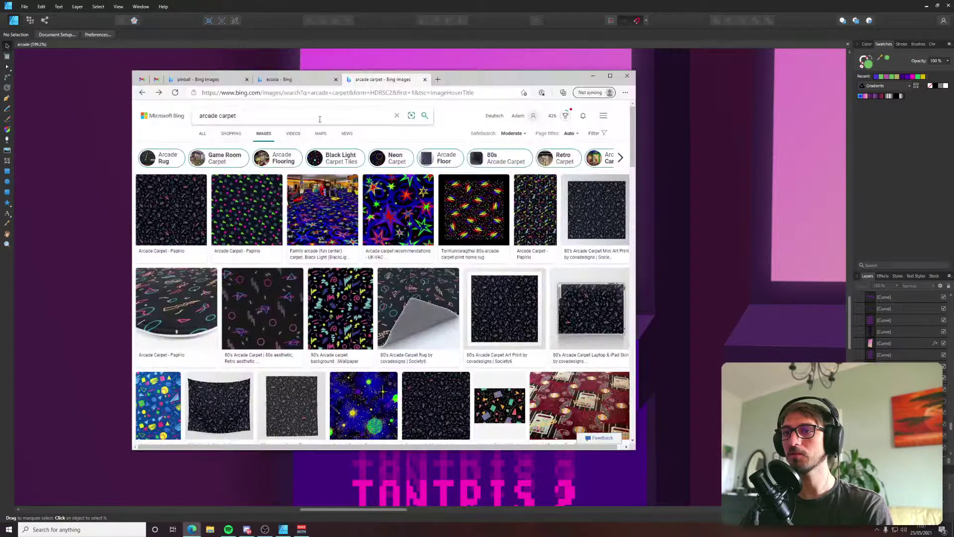
{"action": "left_click", "coordinate": [309, 93]}
{"action": "type", "text": "arcade machine"}
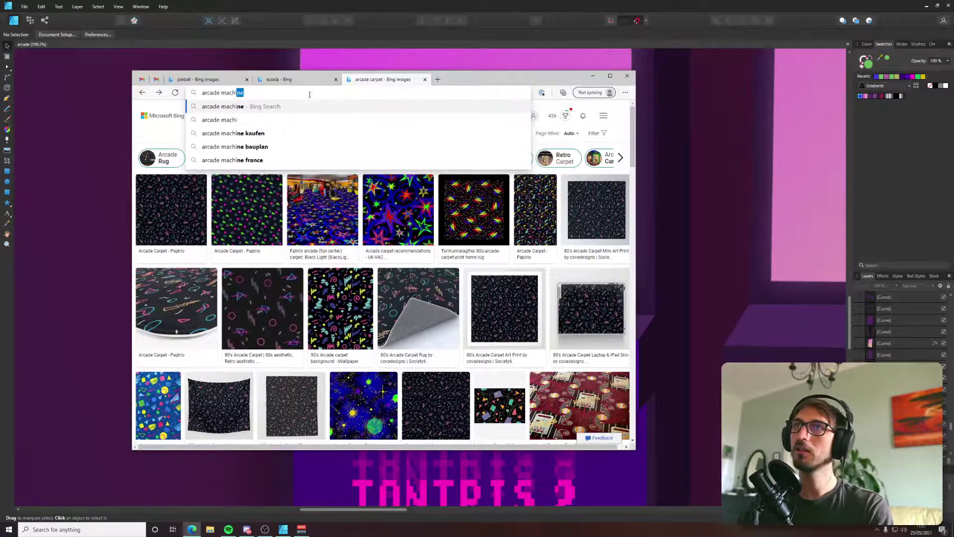
{"action": "key", "text": "Return"}
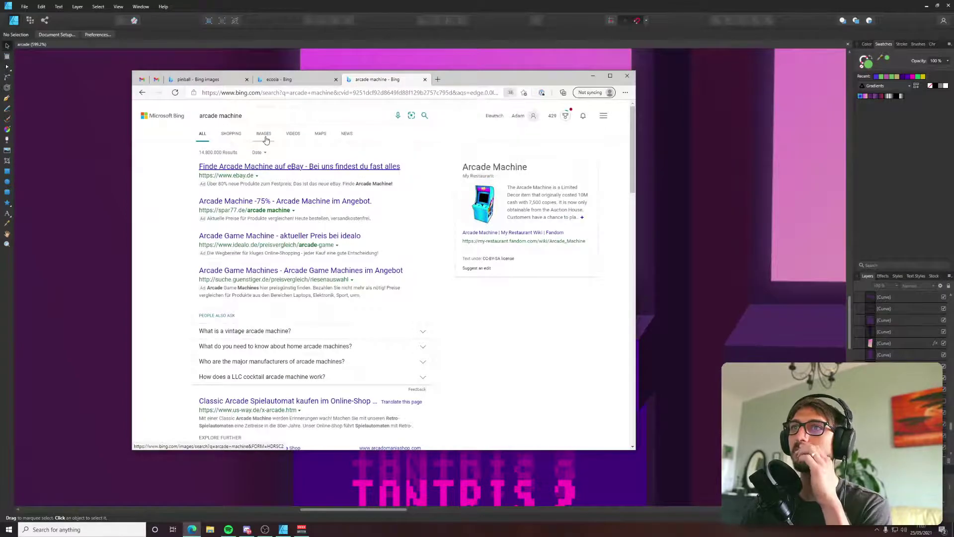
{"action": "left_click", "coordinate": [264, 134]}
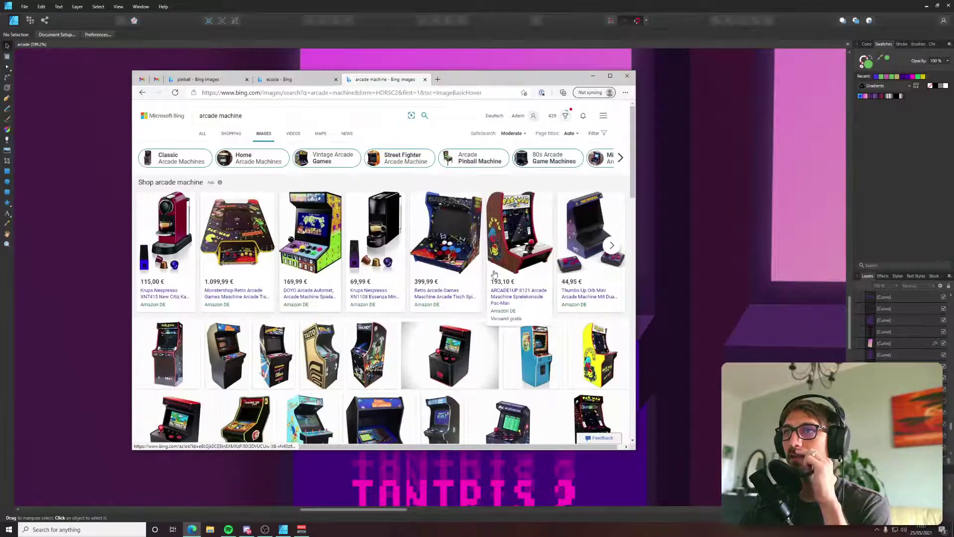
{"action": "left_click", "coordinate": [272, 359]}
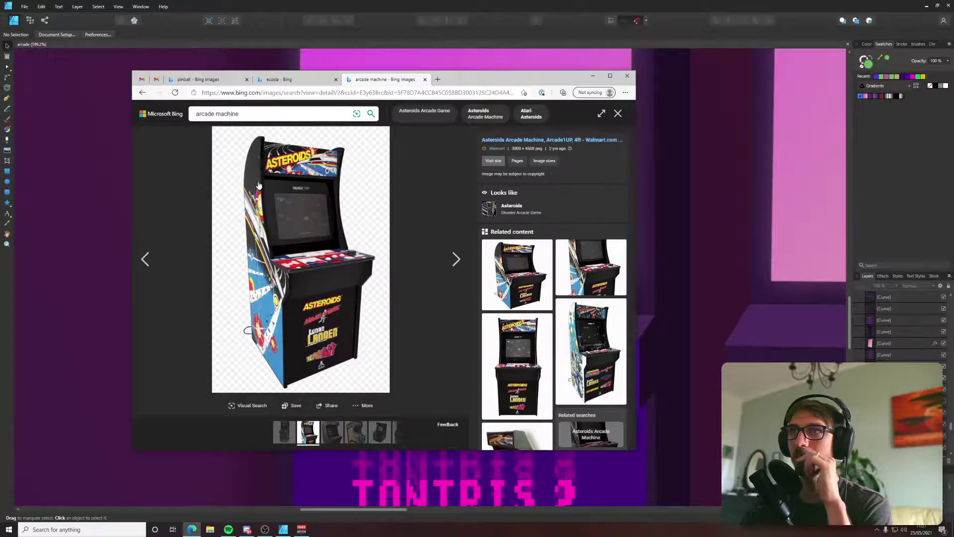
Return to Affinity Designer and examine the Tontris cabinet's front panel, side and block artwork against the neighbouring cabinets.
{"action": "left_click", "coordinate": [109, 156]}
{"action": "scroll", "coordinate": [586, 238], "scroll_direction": "down", "scroll_amount": 4}
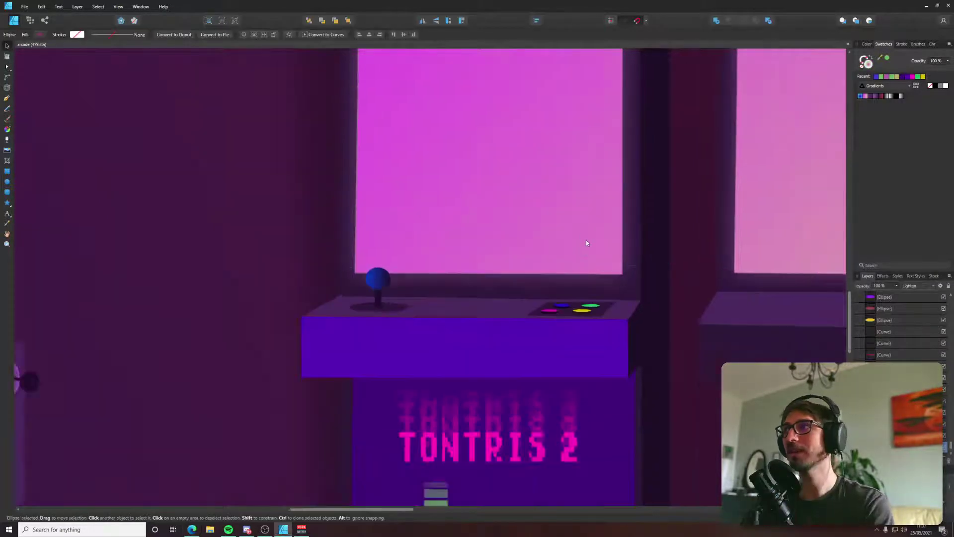
{"action": "scroll", "coordinate": [590, 238], "scroll_direction": "right", "scroll_amount": 2}
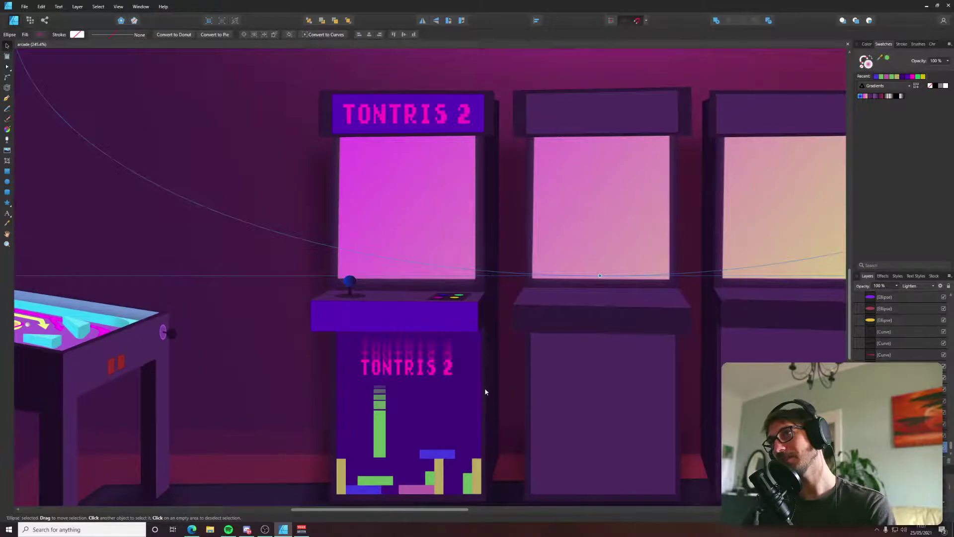
{"action": "left_click_drag", "start_coordinate": [497, 417], "coordinate": [328, 337]}
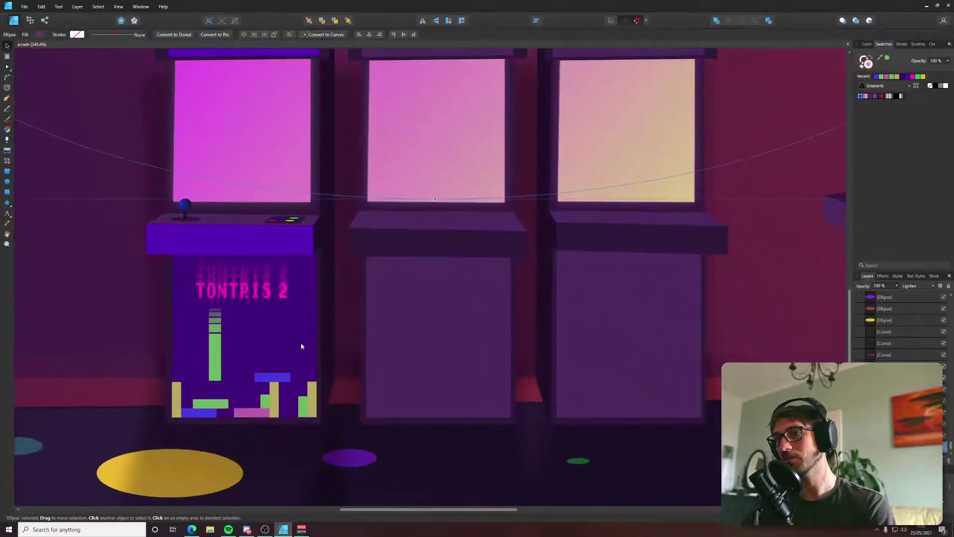
{"action": "key", "text": "p"}
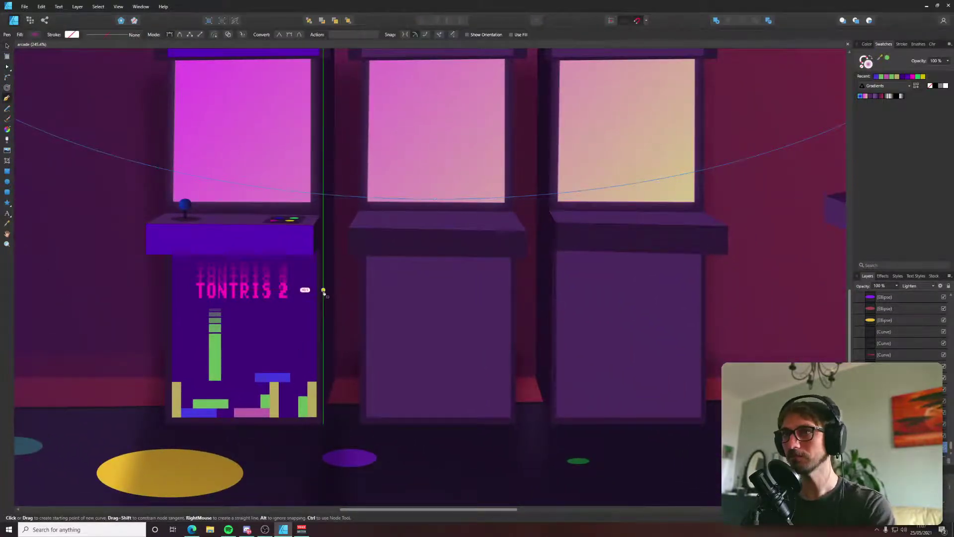
{"action": "scroll", "coordinate": [324, 291], "scroll_direction": "up", "scroll_amount": 3}
{"action": "key", "text": "v"}
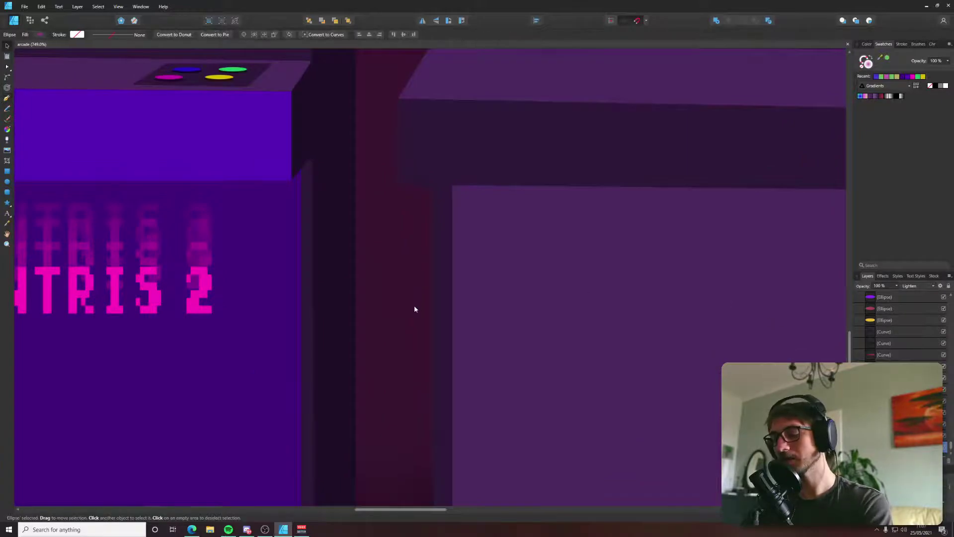
{"action": "scroll", "coordinate": [414, 305], "scroll_direction": "down", "scroll_amount": 2}
{"action": "scroll", "coordinate": [370, 235], "scroll_direction": "down", "scroll_amount": 3}
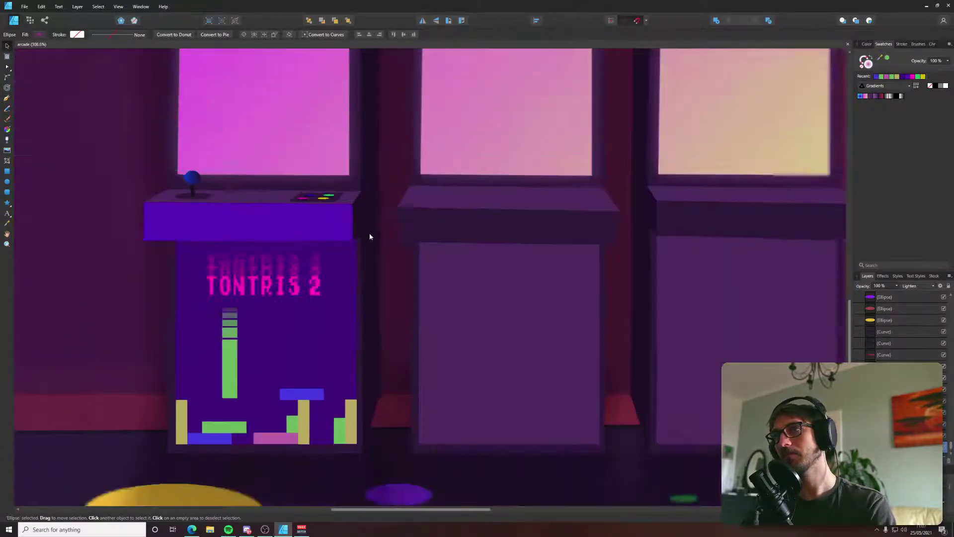
{"action": "scroll", "coordinate": [370, 237], "scroll_direction": "up", "scroll_amount": 3}
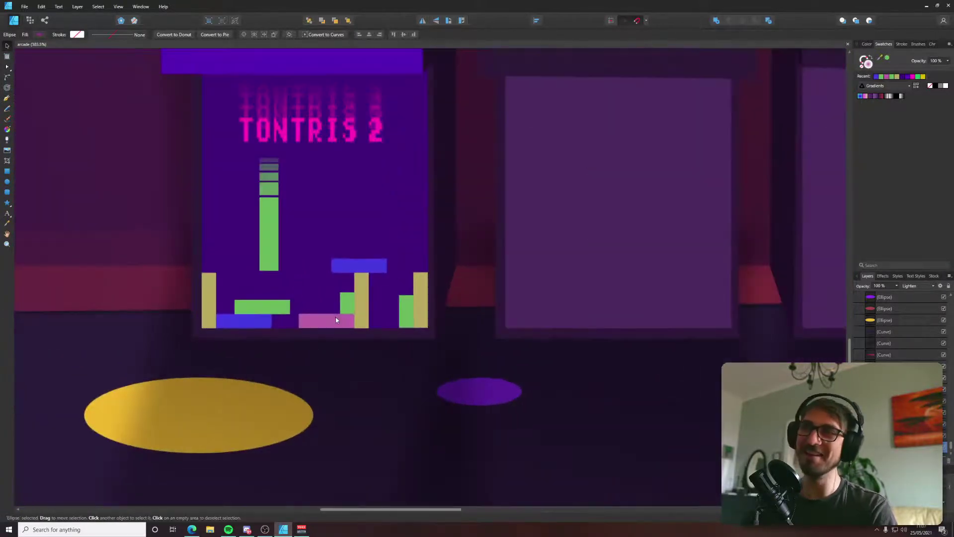
Darken the fill of the dark panel behind the Tontris cabinet's lower front artwork to lightness 14.
{"action": "scroll", "coordinate": [315, 336], "scroll_direction": "down", "scroll_amount": 2}
{"action": "left_click", "coordinate": [314, 287]}
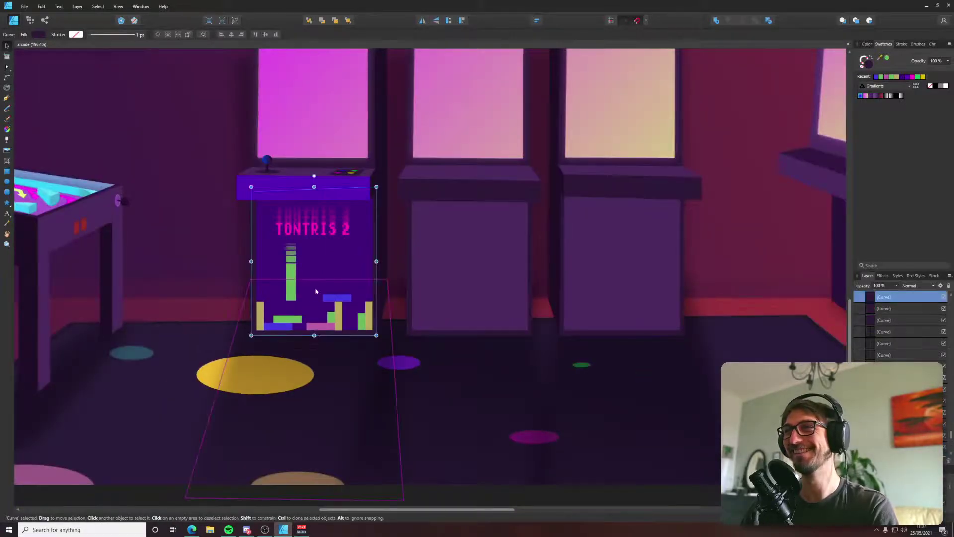
{"action": "left_click", "coordinate": [38, 34]}
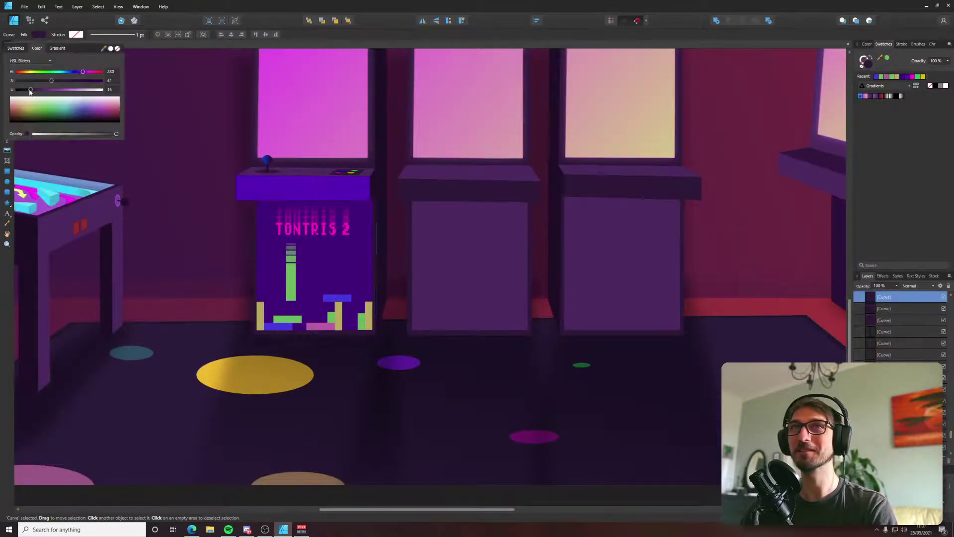
{"action": "left_click_drag", "start_coordinate": [30, 90], "coordinate": [29, 92]}
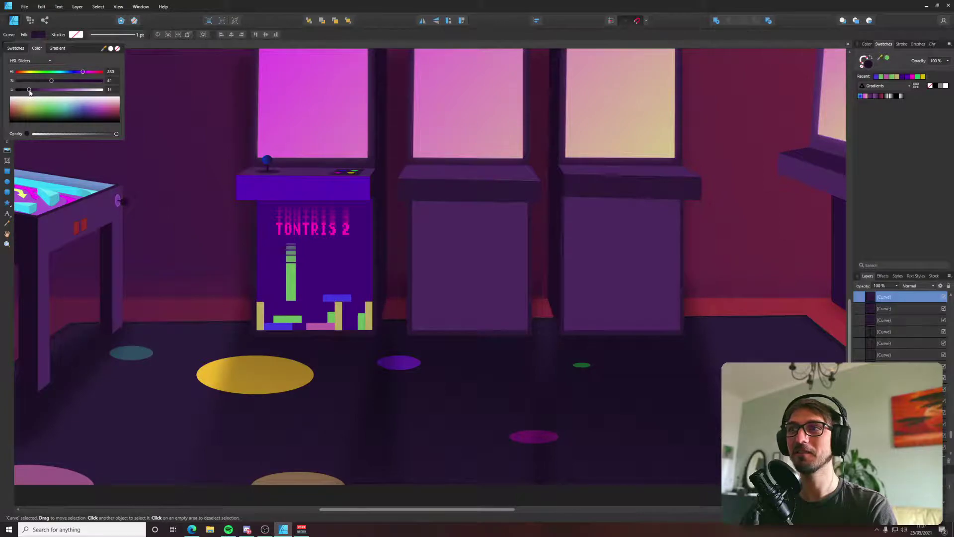
{"action": "key", "text": "ctrl+0"}
{"action": "left_click", "coordinate": [31, 272]}
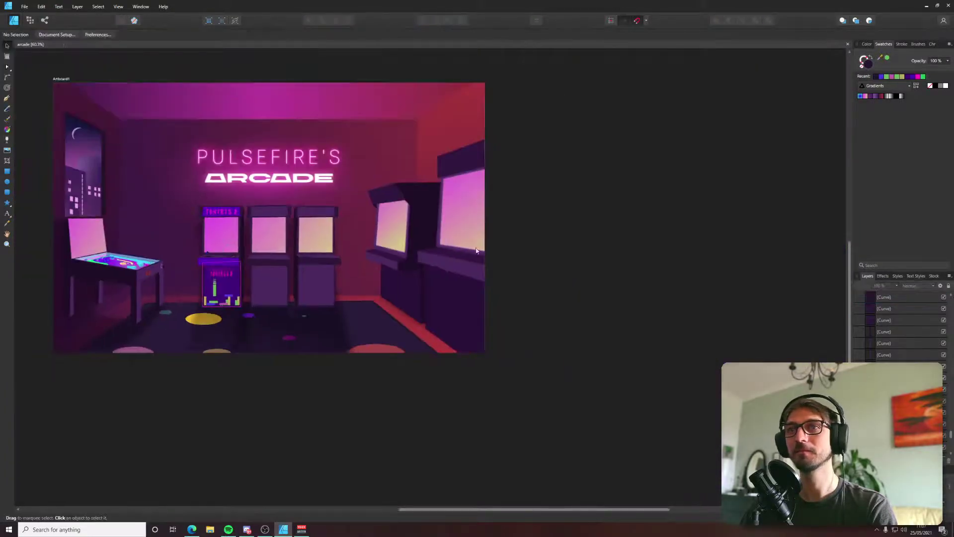
Round the lower-left corner of the Tontris cabinet's blue control panel front to about 8 px and save the document.
{"action": "left_click_drag", "start_coordinate": [605, 222], "coordinate": [715, 251]}
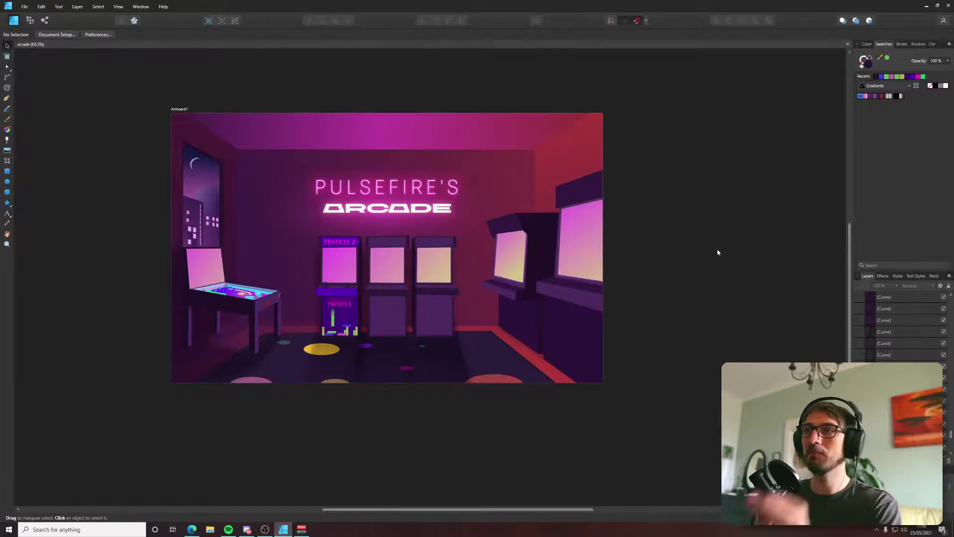
{"action": "scroll", "coordinate": [321, 302], "scroll_direction": "up", "scroll_amount": 10}
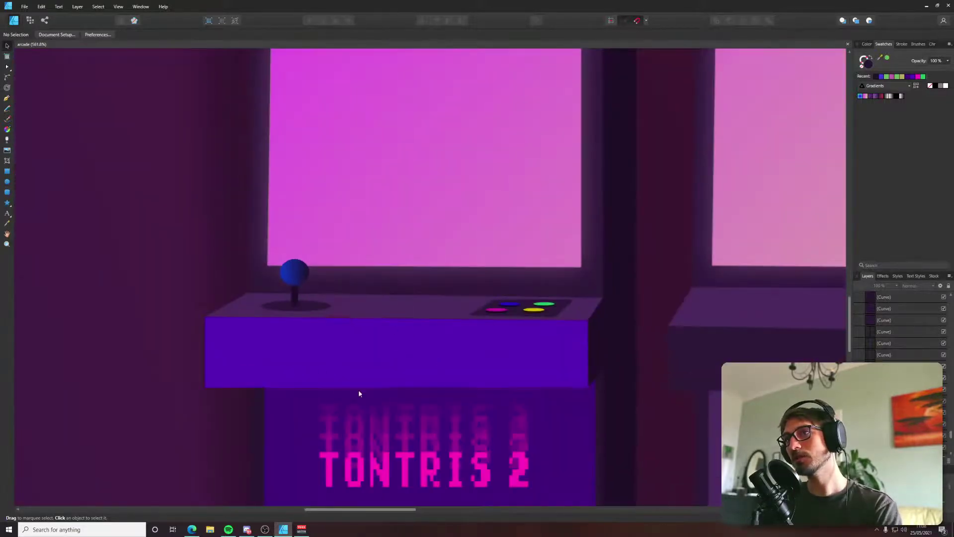
{"action": "left_click", "coordinate": [234, 357]}
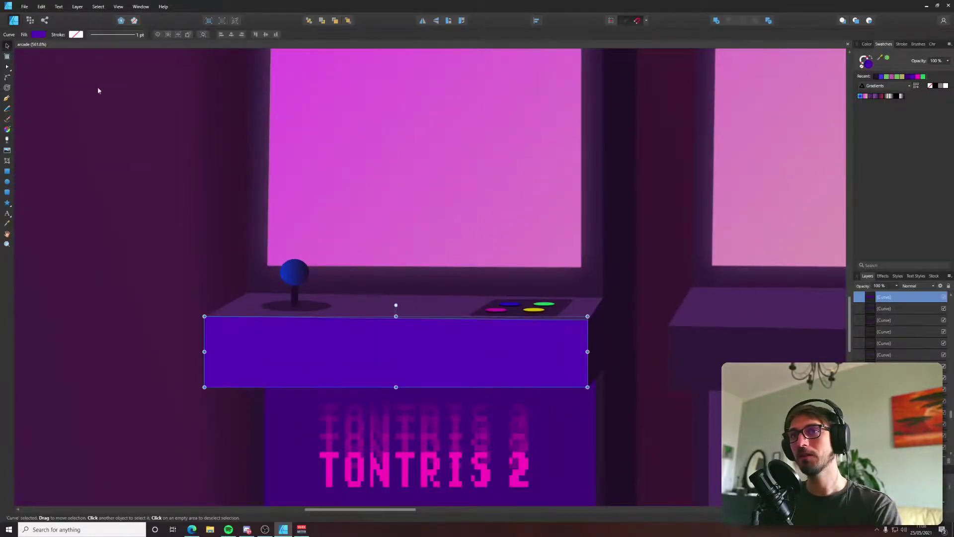
{"action": "left_click", "coordinate": [8, 78]}
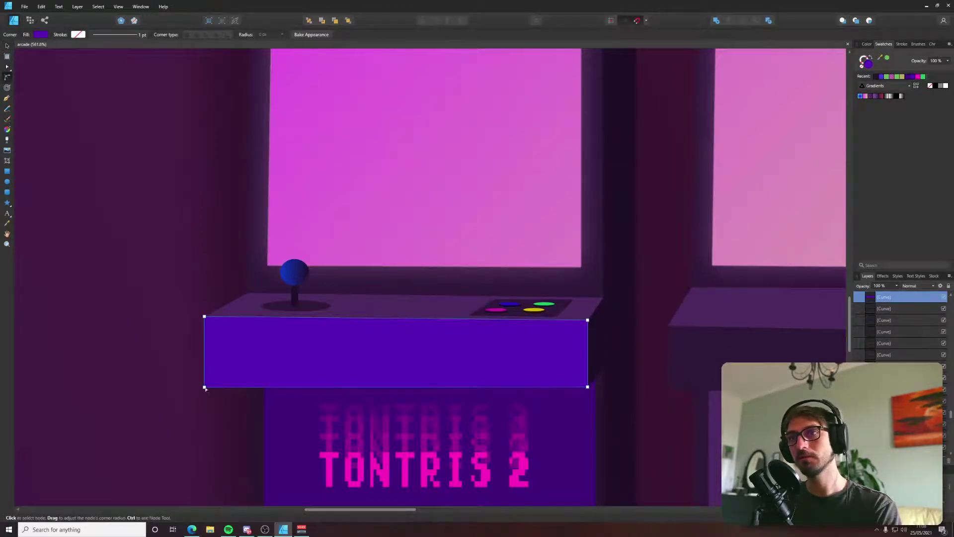
{"action": "left_click_drag", "start_coordinate": [208, 385], "coordinate": [219, 375]}
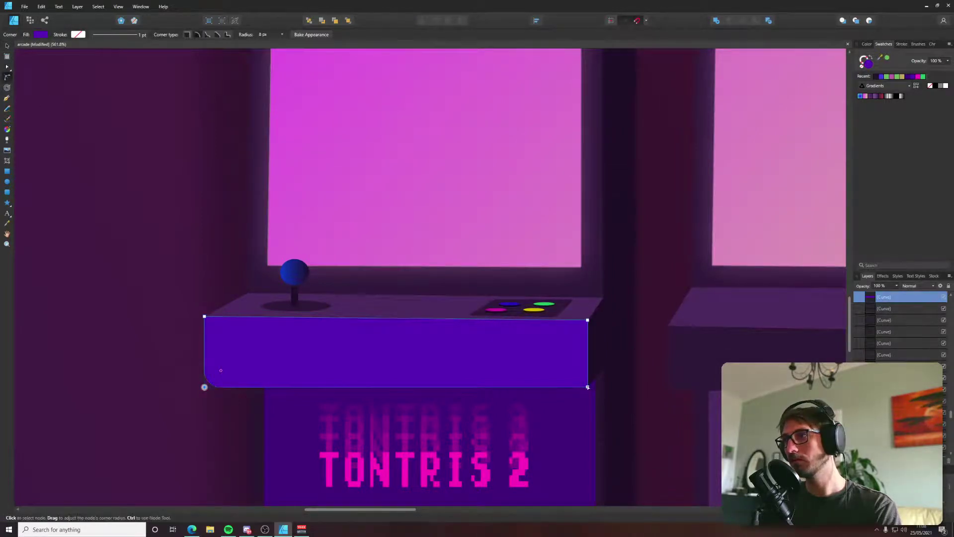
{"action": "left_click", "coordinate": [639, 392]}
{"action": "scroll", "coordinate": [640, 391], "scroll_direction": "down", "scroll_amount": 7}
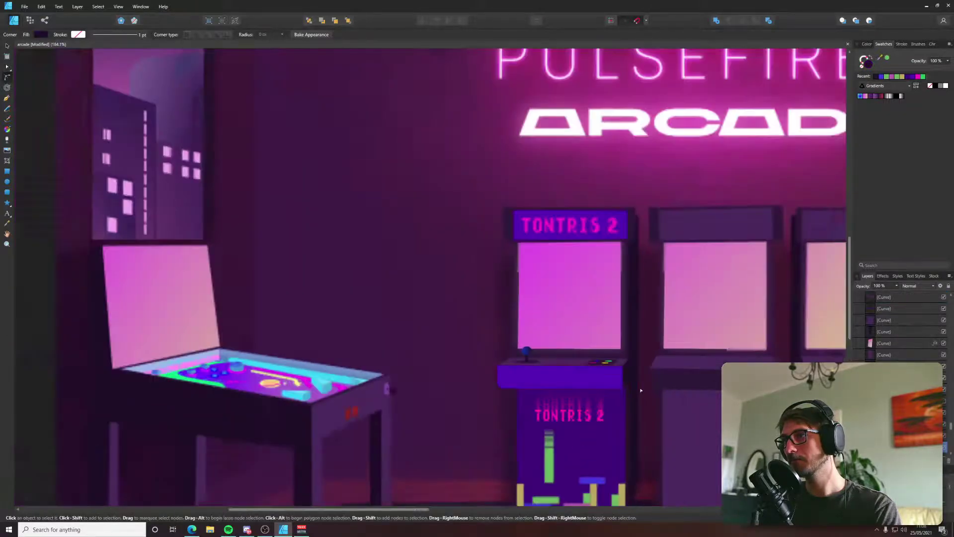
{"action": "left_click", "coordinate": [162, 377]}
{"action": "left_click_drag", "start_coordinate": [425, 299], "coordinate": [174, 249]}
{"action": "key", "text": "ctrl+s"}
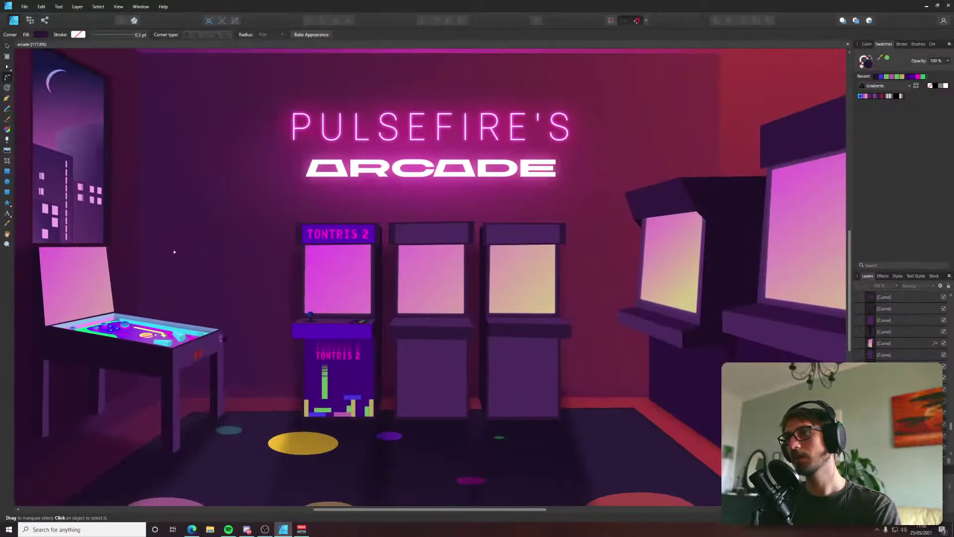
{"action": "scroll", "coordinate": [412, 228], "scroll_direction": "right", "scroll_amount": 5}
{"action": "scroll", "coordinate": [413, 228], "scroll_direction": "down", "scroll_amount": 2}
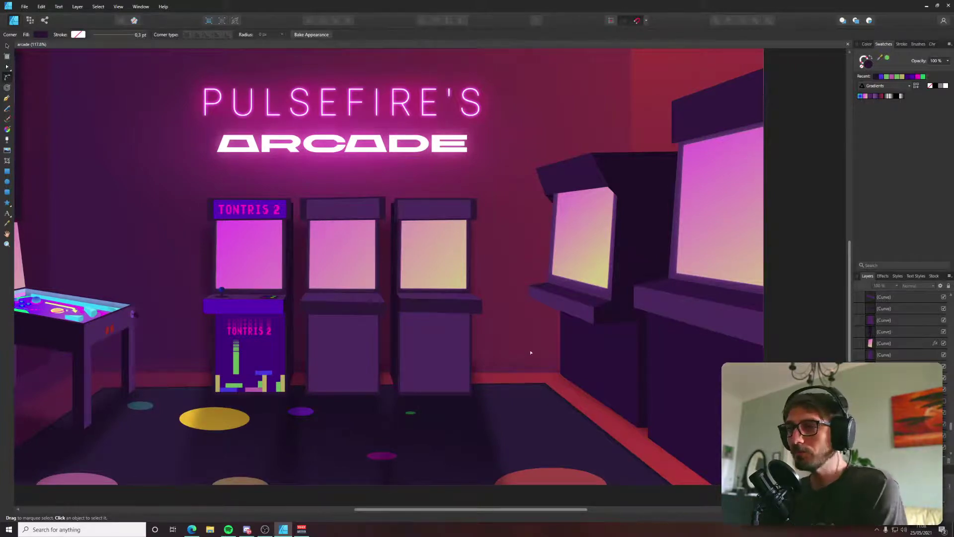
{"action": "left_click_drag", "start_coordinate": [531, 353], "coordinate": [630, 360]}
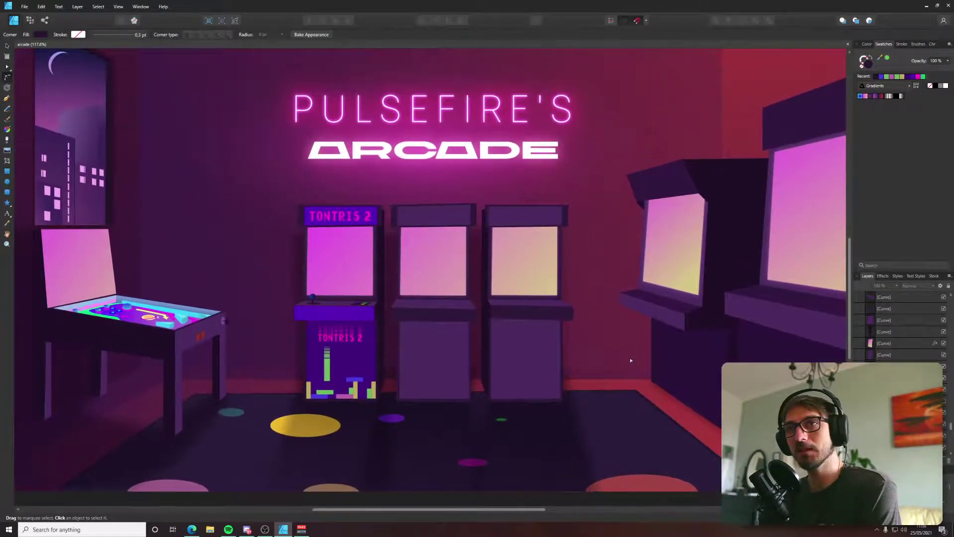
{"action": "scroll", "coordinate": [630, 360], "scroll_direction": "down", "scroll_amount": 4}
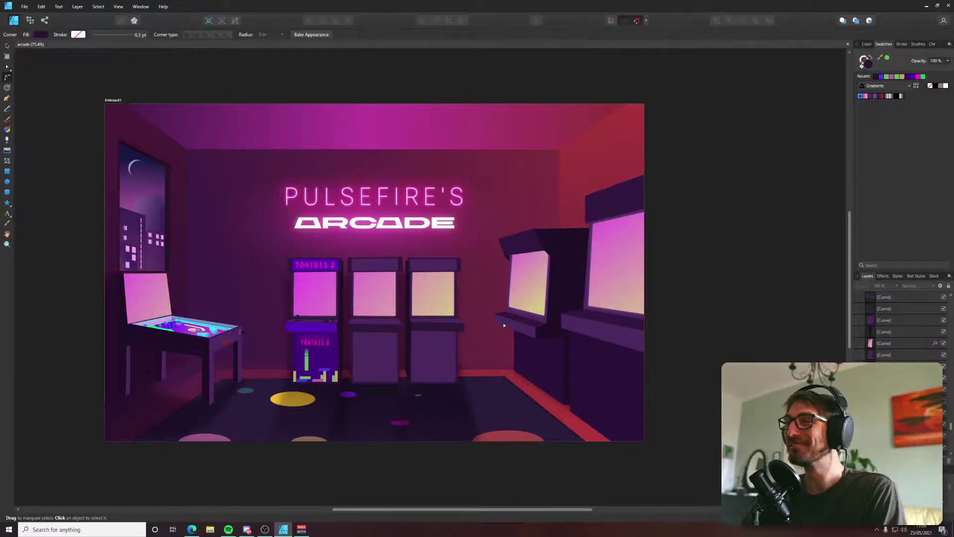
Widen the middle cabinet's inner marquee panel on both sides, leaving only a thin dark border around it.
{"action": "scroll", "coordinate": [298, 236], "scroll_direction": "up", "scroll_amount": 5}
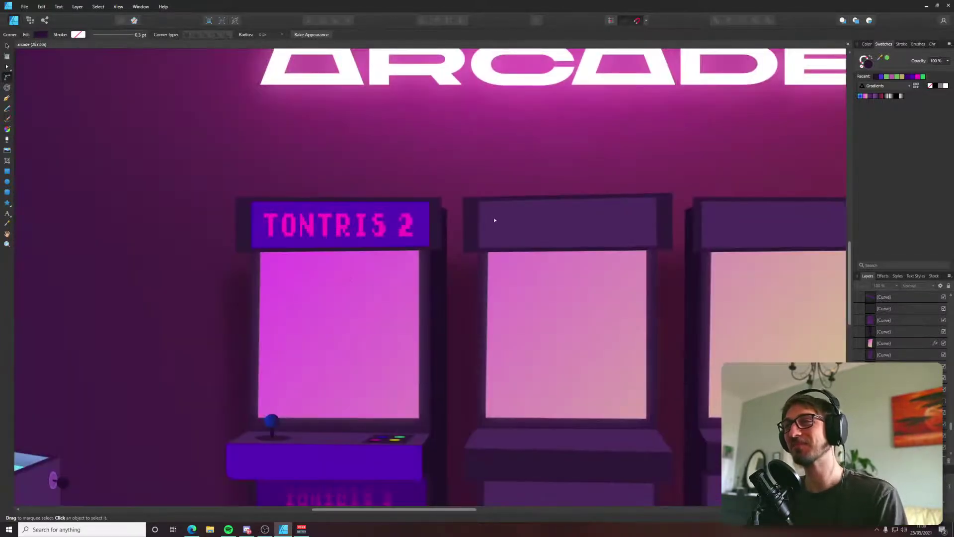
{"action": "left_click_drag", "start_coordinate": [494, 217], "coordinate": [343, 130]}
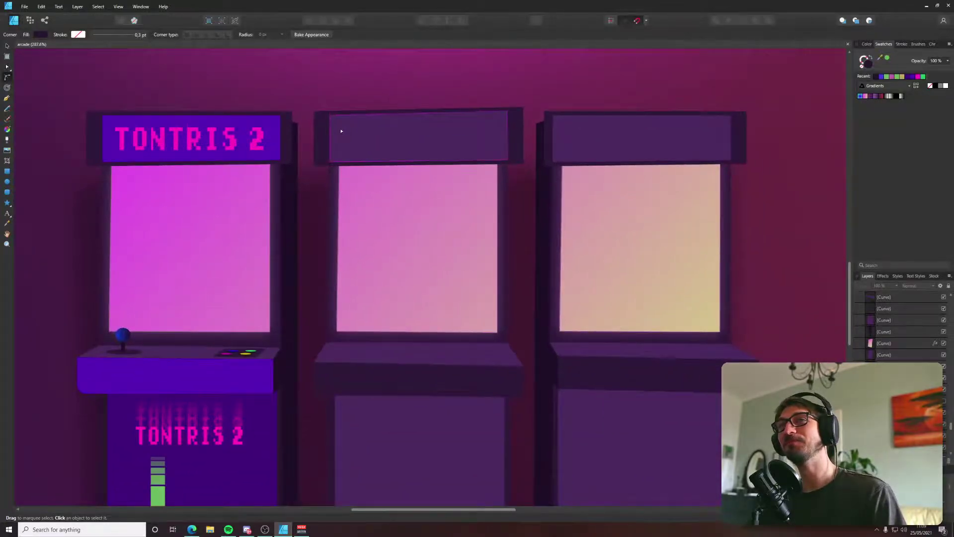
{"action": "left_click", "coordinate": [378, 140]}
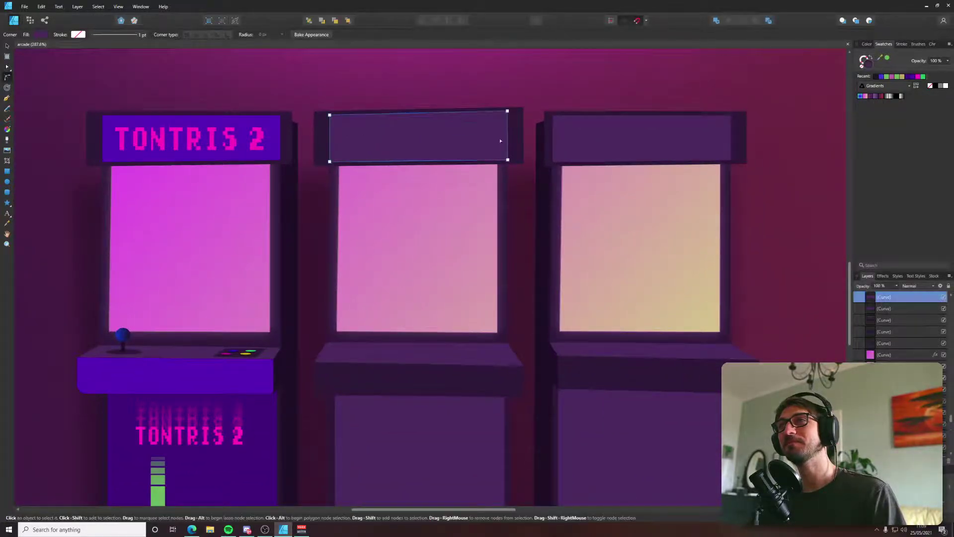
{"action": "key", "text": "v"}
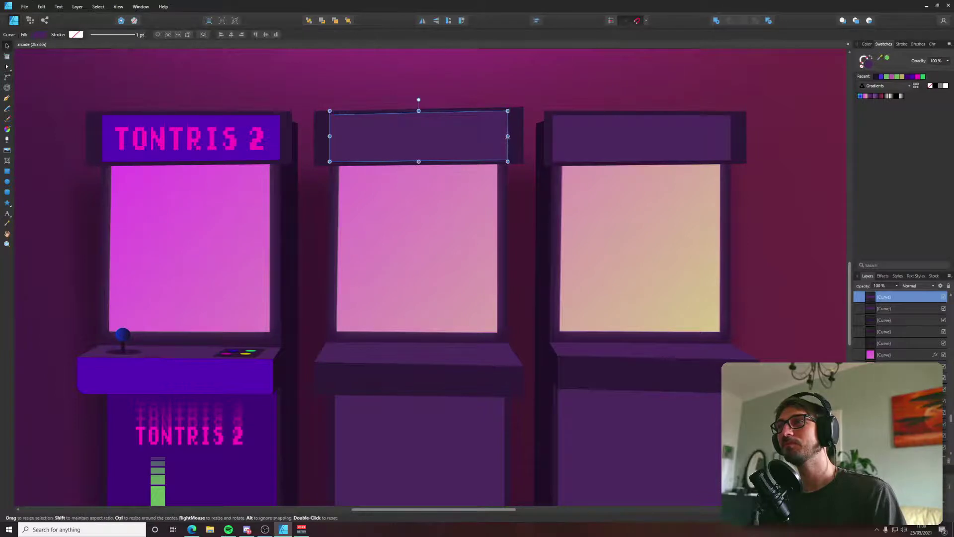
{"action": "left_click_drag", "start_coordinate": [508, 136], "coordinate": [518, 136]}
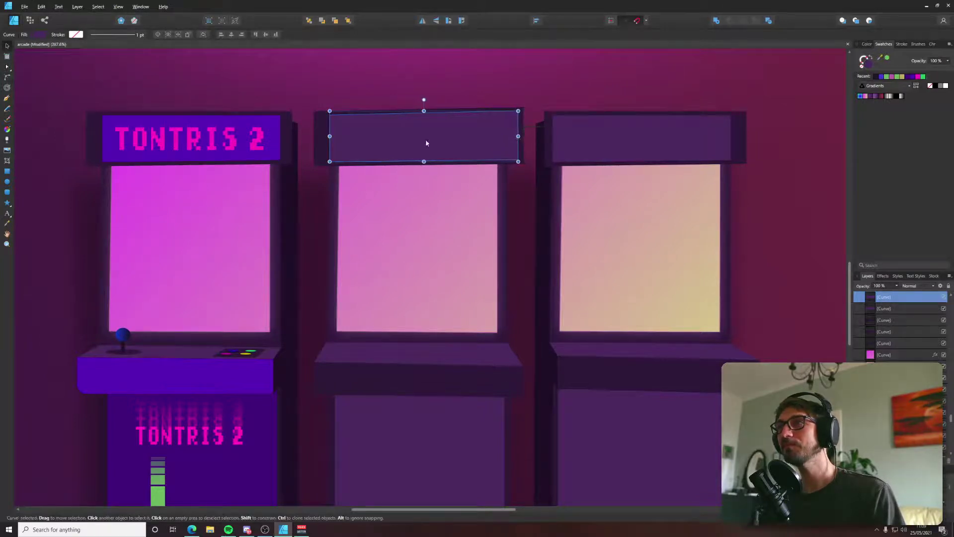
{"action": "left_click_drag", "start_coordinate": [326, 135], "coordinate": [314, 138]}
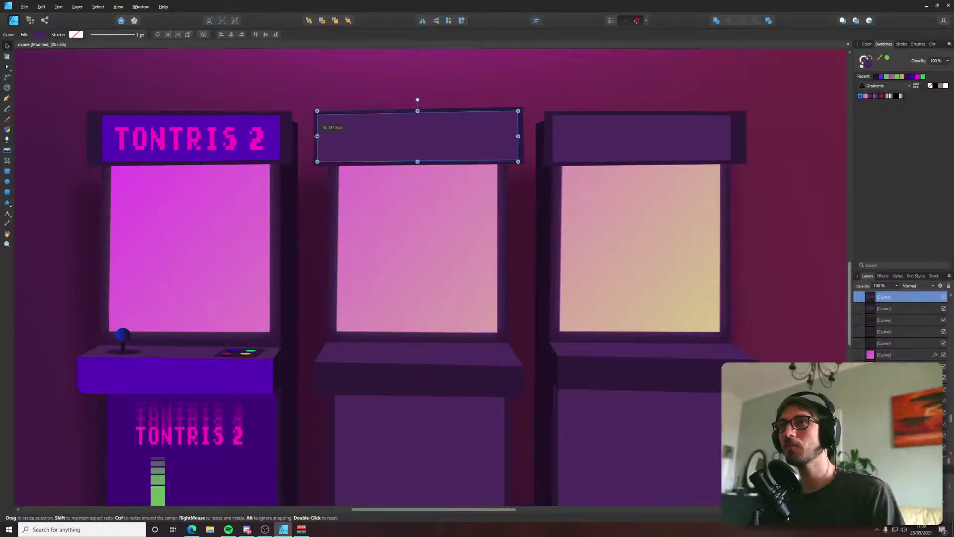
{"action": "scroll", "coordinate": [300, 197], "scroll_direction": "down", "scroll_amount": 6}
{"action": "left_click", "coordinate": [407, 390]}
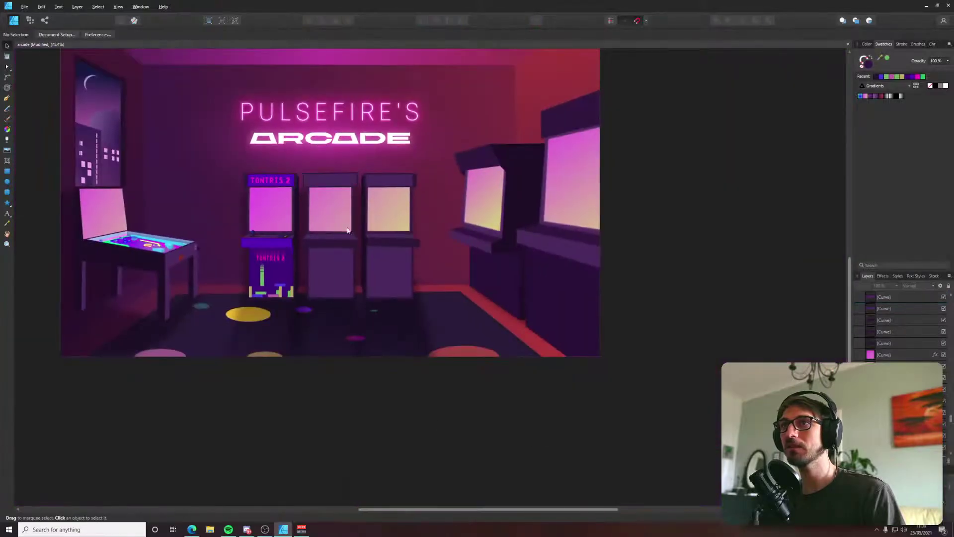
Shift the left-edge nodes of the third cabinet's outer and inner marquee shapes inward together to narrow the marquee.
{"action": "scroll", "coordinate": [340, 192], "scroll_direction": "up", "scroll_amount": 5}
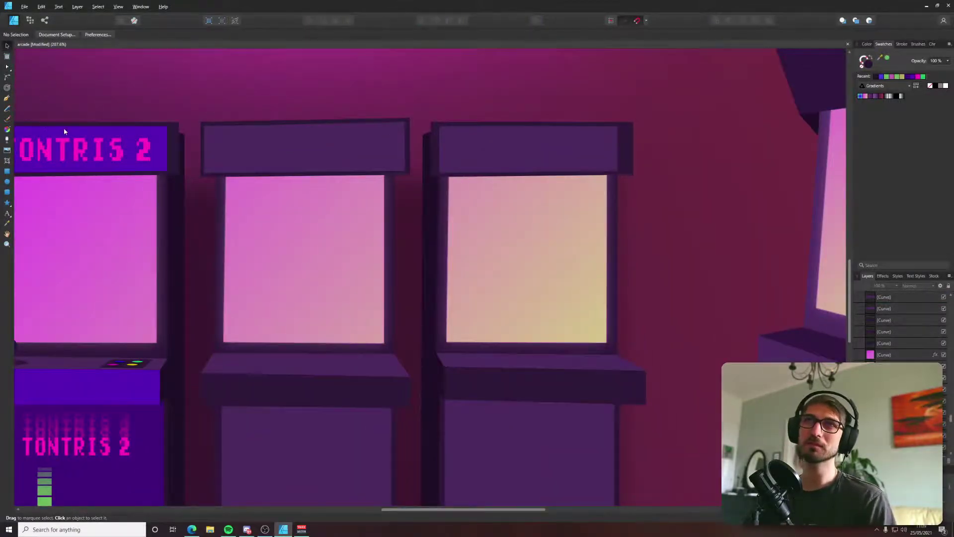
{"action": "scroll", "coordinate": [64, 132], "scroll_direction": "down", "scroll_amount": 4}
{"action": "left_click_drag", "start_coordinate": [165, 131], "coordinate": [299, 183]}
{"action": "scroll", "coordinate": [359, 179], "scroll_direction": "up", "scroll_amount": 5}
{"action": "scroll", "coordinate": [359, 179], "scroll_direction": "up", "scroll_amount": 3}
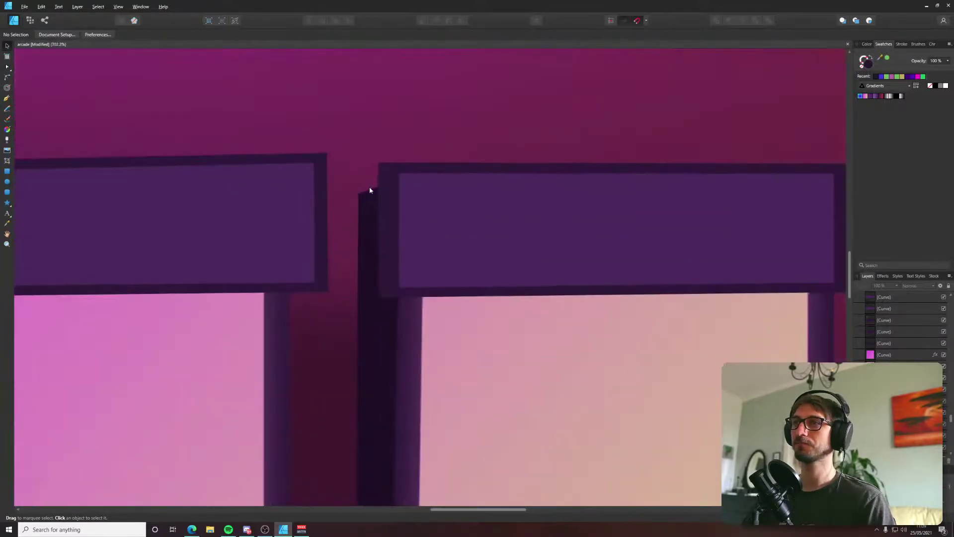
{"action": "key", "text": "p"}
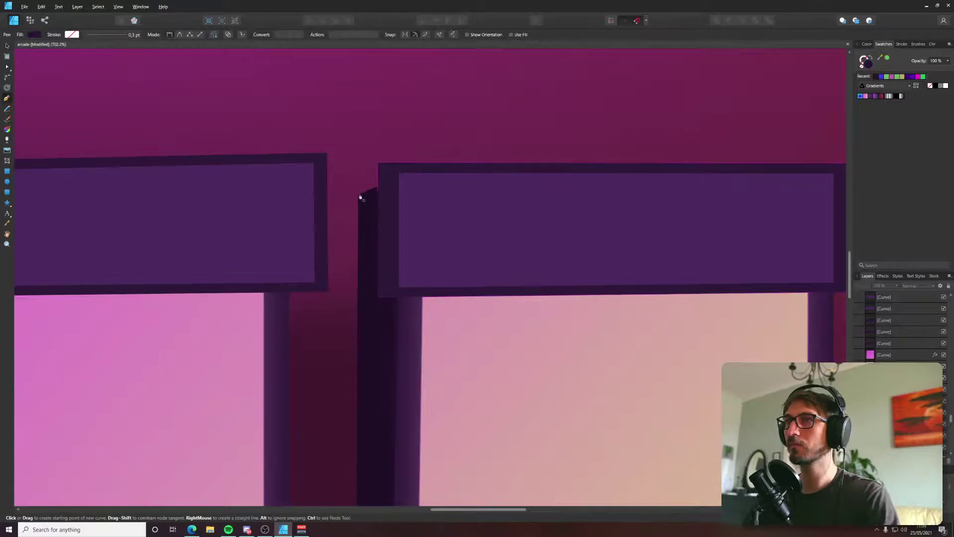
{"action": "key", "text": "a"}
{"action": "left_click", "coordinate": [386, 176]}
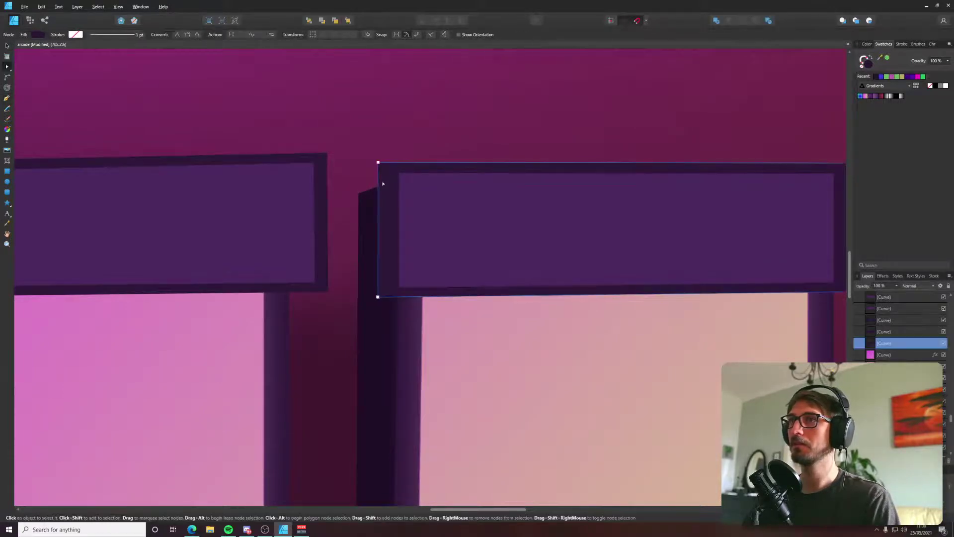
{"action": "left_click", "coordinate": [413, 204], "text": "shift"}
{"action": "left_click_drag", "start_coordinate": [356, 134], "coordinate": [439, 329]}
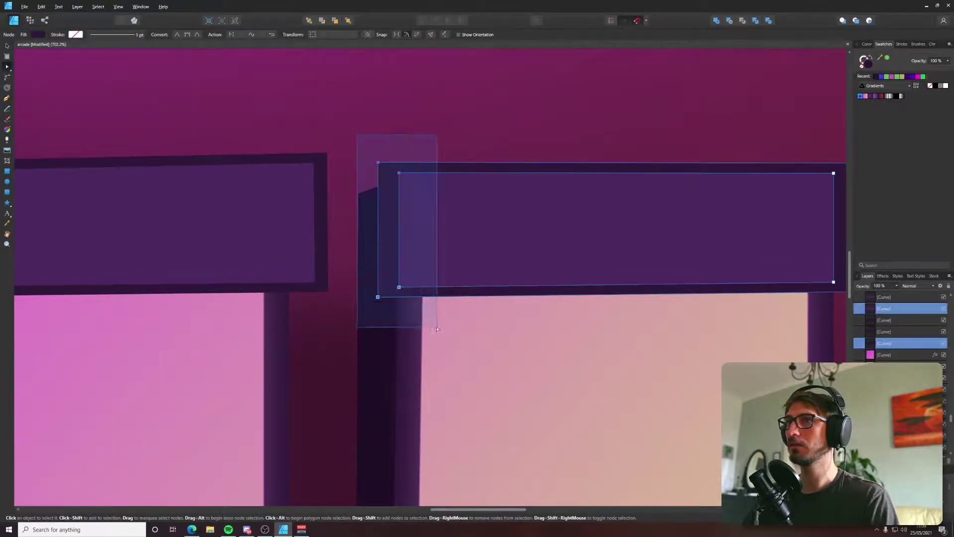
{"action": "left_click_drag", "start_coordinate": [399, 287], "coordinate": [413, 287]}
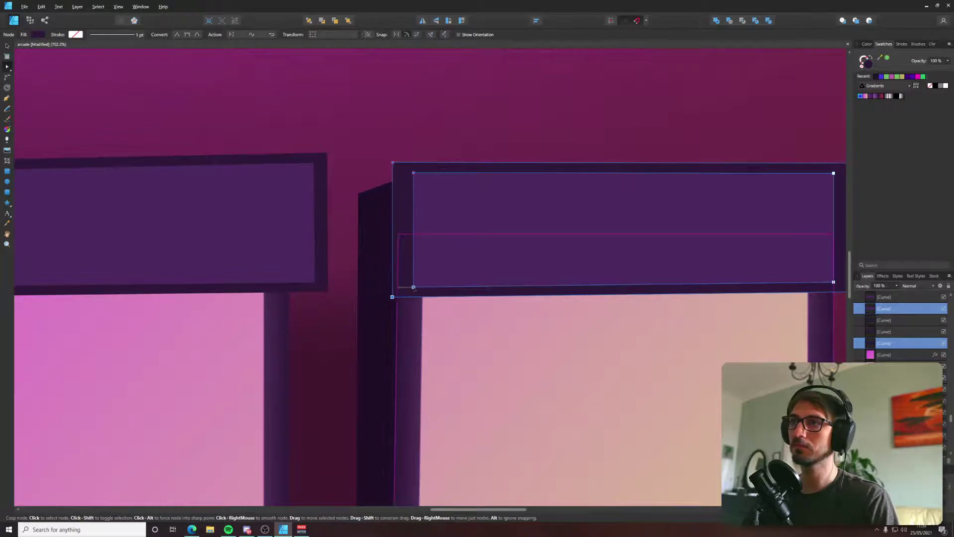
{"action": "scroll", "coordinate": [413, 287], "scroll_direction": "down", "scroll_amount": 8}
{"action": "scroll", "coordinate": [403, 270], "scroll_direction": "up", "scroll_amount": 6}
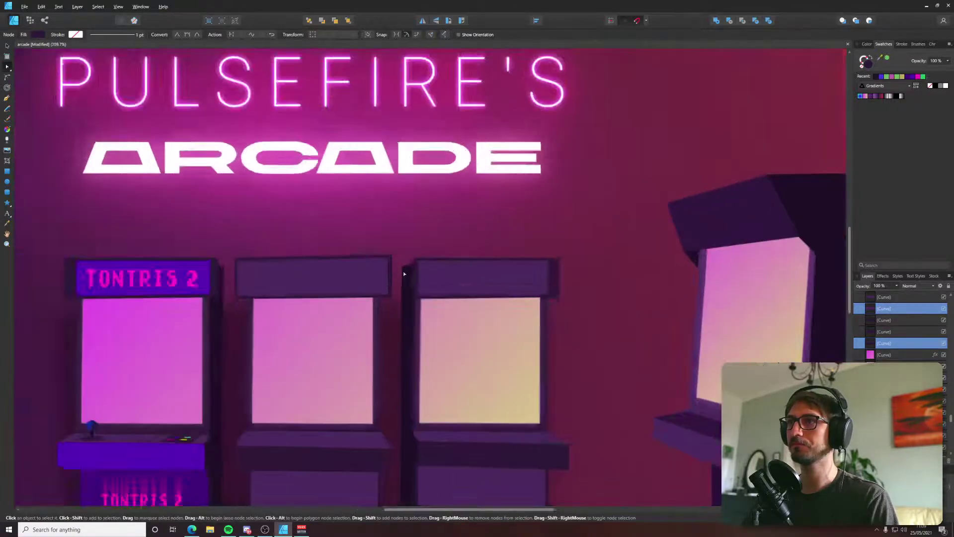
Move the Guides group to the top of Artboard1 and make the perspective guides visible.
{"action": "scroll", "coordinate": [930, 332], "scroll_direction": "up", "scroll_amount": 3}
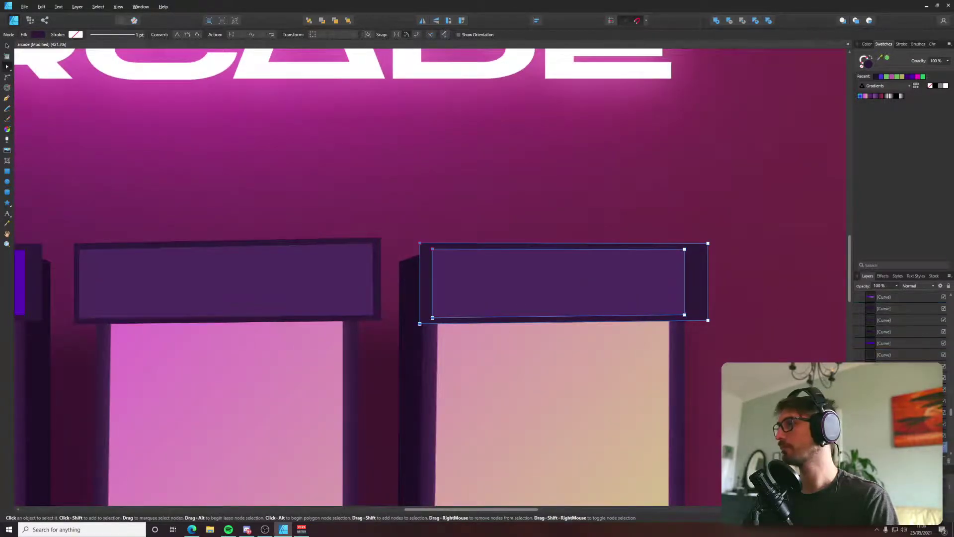
{"action": "left_click_drag", "start_coordinate": [952, 409], "coordinate": [943, 311]}
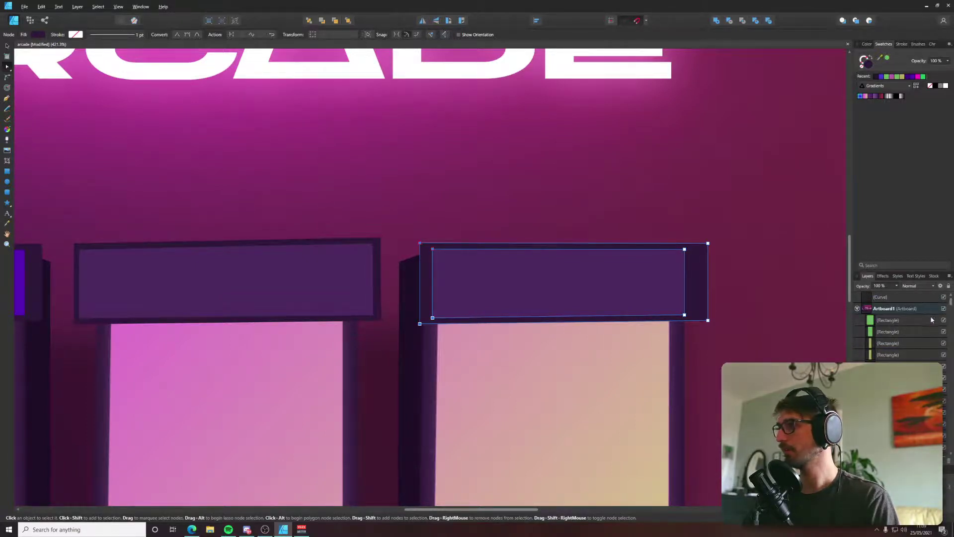
{"action": "scroll", "coordinate": [936, 325], "scroll_direction": "down", "scroll_amount": 2}
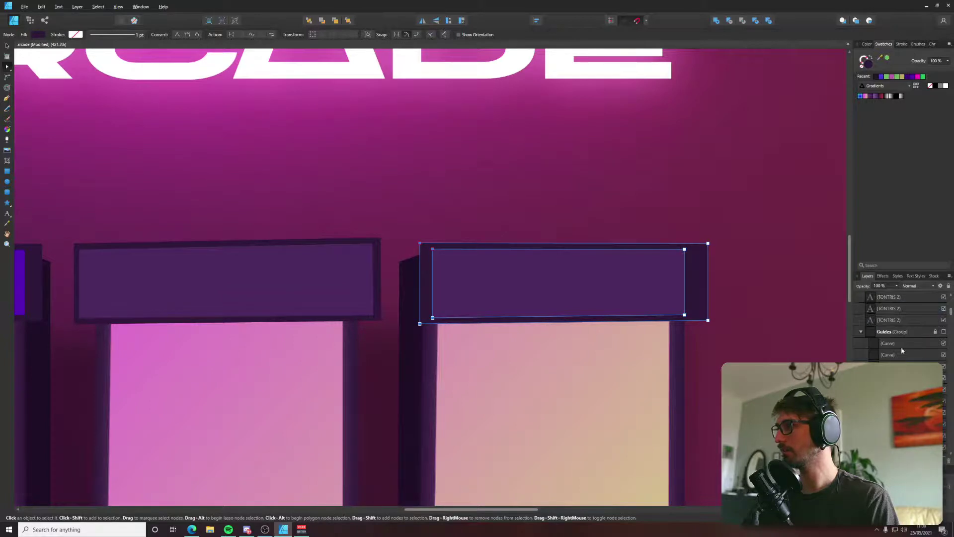
{"action": "left_click", "coordinate": [898, 331]}
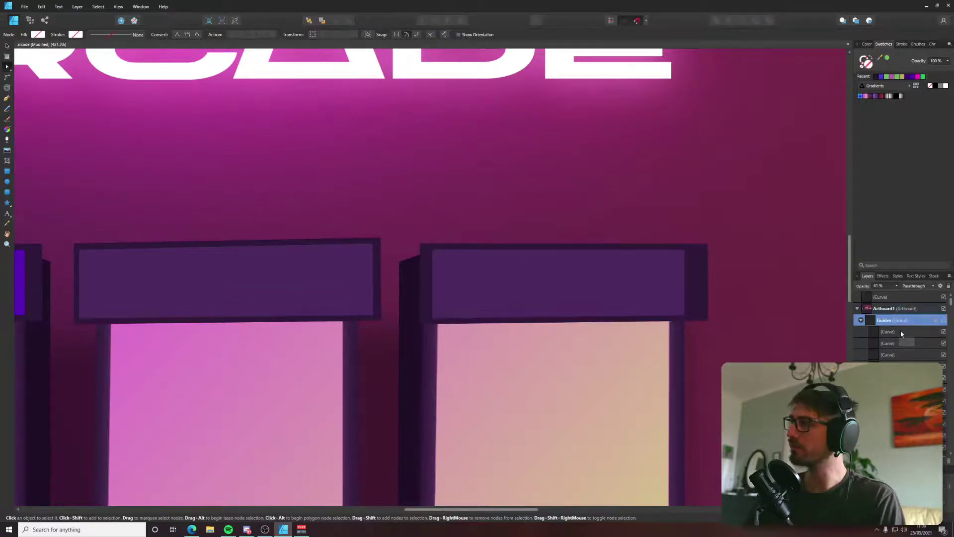
{"action": "left_click", "coordinate": [934, 320]}
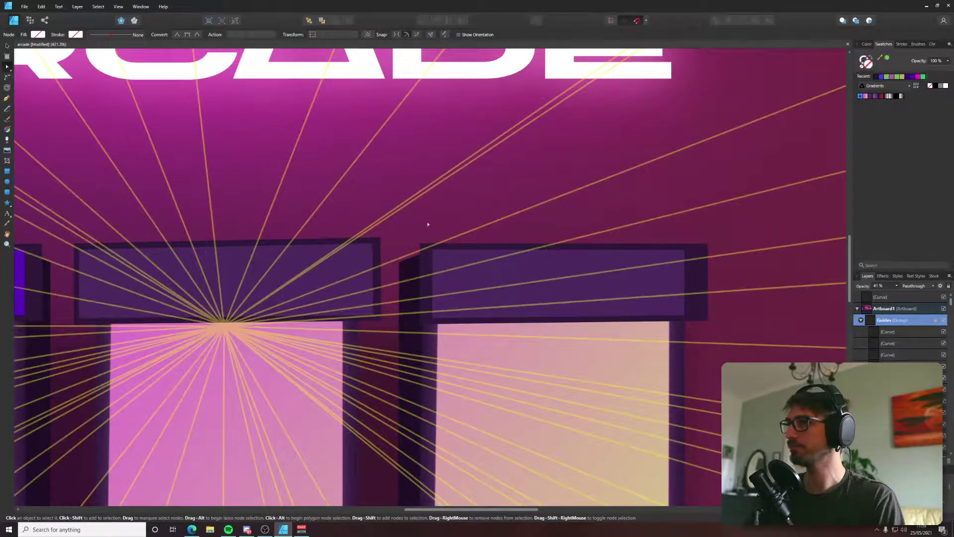
Reshape the top of the third cabinet's dark side panel to meet the marquee's upper-left corner, adding a node and raising its outer corner.
{"action": "scroll", "coordinate": [411, 260], "scroll_direction": "up", "scroll_amount": 3}
{"action": "left_click", "coordinate": [454, 241]}
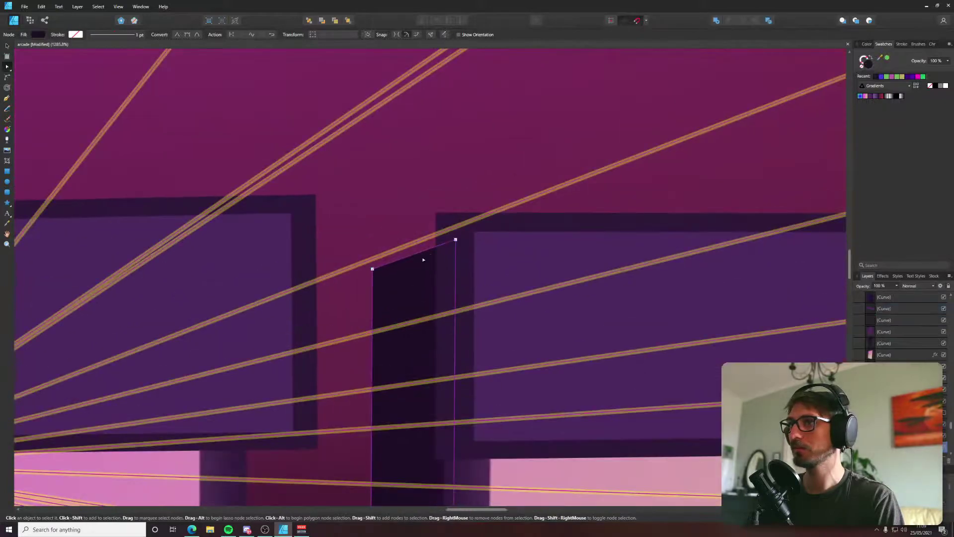
{"action": "left_click_drag", "start_coordinate": [456, 240], "coordinate": [435, 212]}
{"action": "left_click", "coordinate": [455, 231]}
{"action": "left_click_drag", "start_coordinate": [372, 246], "coordinate": [372, 241]}
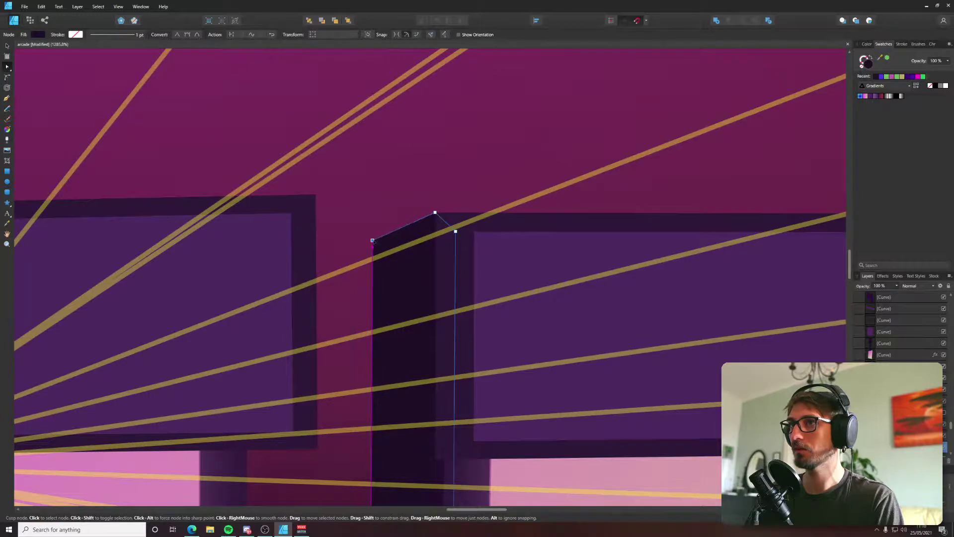
Hide the Guides group on Artboard1, clear the selection and save the document.
{"action": "key", "text": "ctrl+0"}
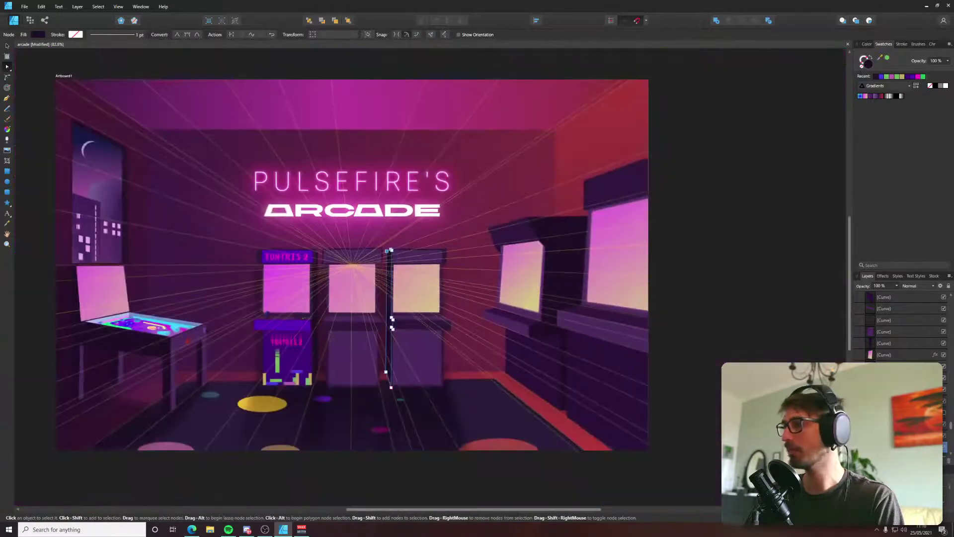
{"action": "left_click_drag", "start_coordinate": [951, 419], "coordinate": [949, 289]}
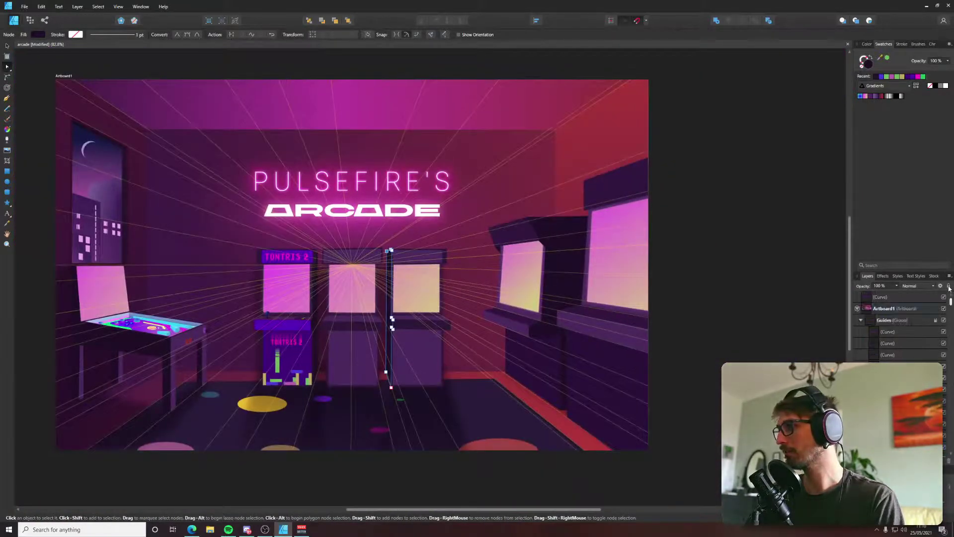
{"action": "left_click", "coordinate": [944, 320]}
{"action": "left_click", "coordinate": [730, 293]}
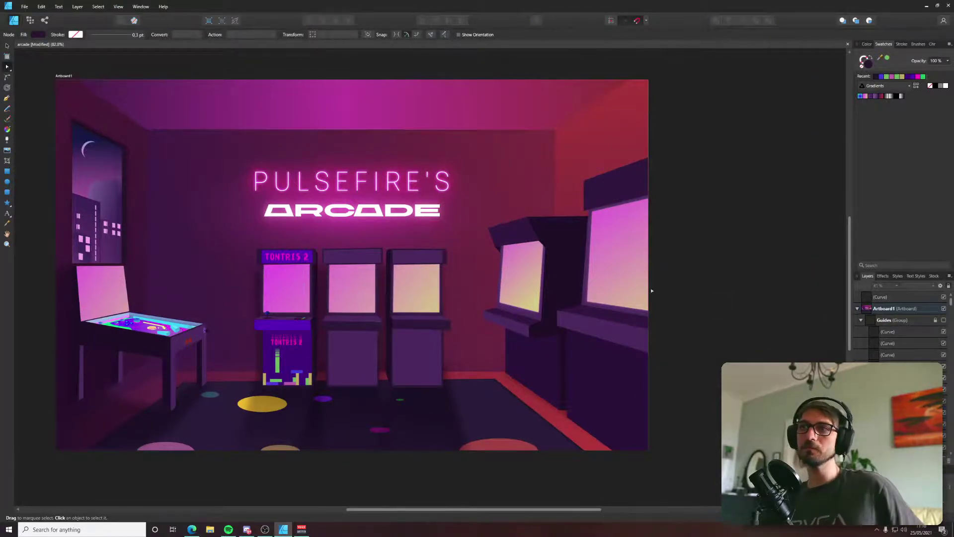
{"action": "scroll", "coordinate": [386, 324], "scroll_direction": "left", "scroll_amount": 3}
{"action": "key", "text": "ctrl+s"}
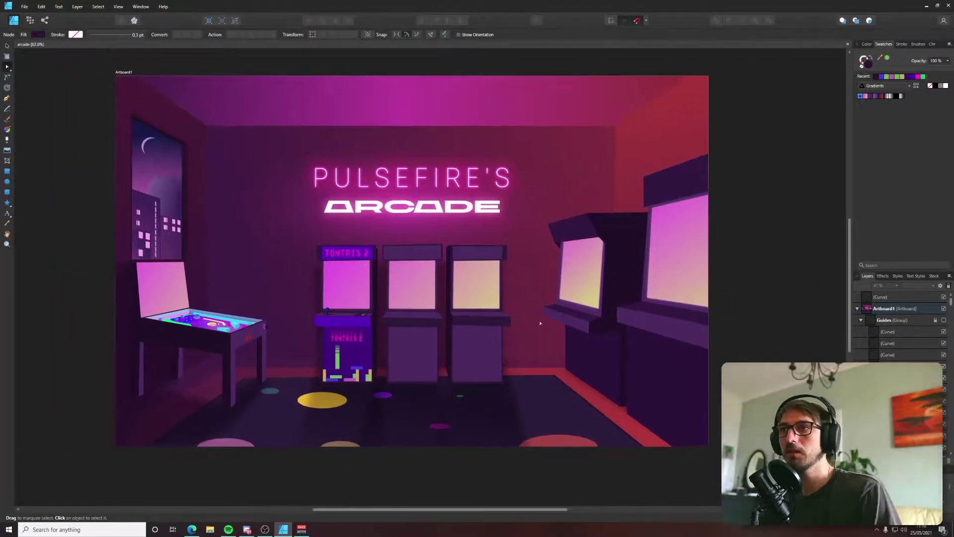
Recolour the middle cabinet's marquee panel dark crimson by setting its hue to 327 and its saturation to about 80.
{"action": "scroll", "coordinate": [386, 324], "scroll_direction": "up", "scroll_amount": 5}
{"action": "left_click", "coordinate": [415, 161]}
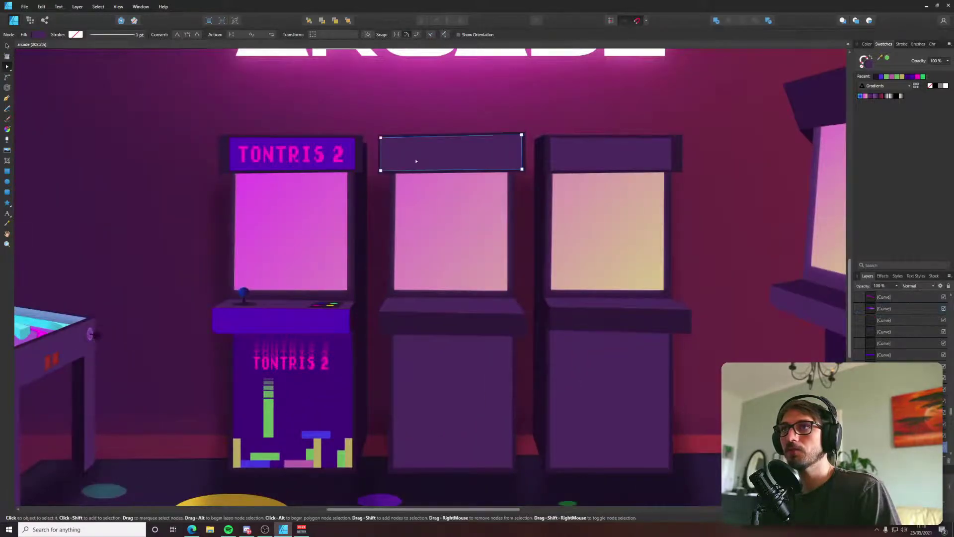
{"action": "left_click", "coordinate": [40, 35]}
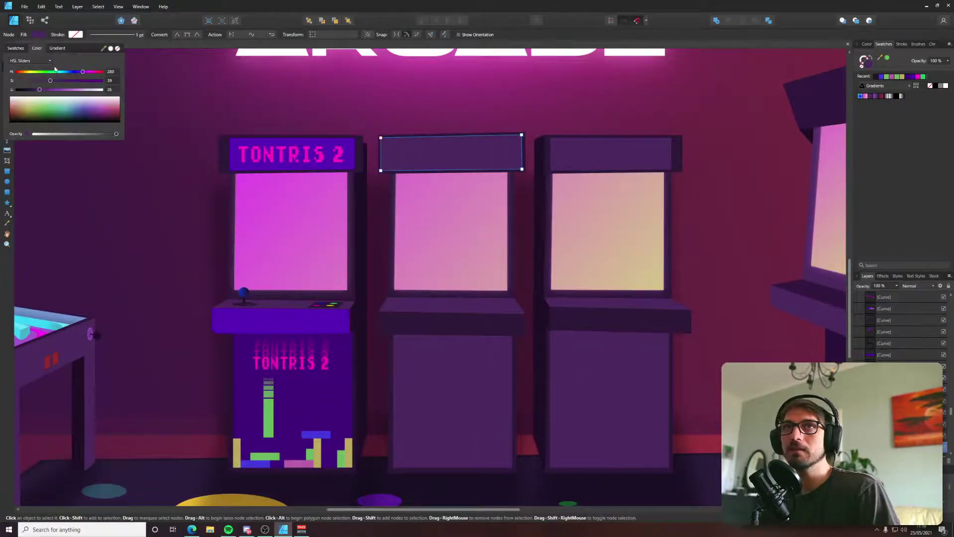
{"action": "left_click_drag", "start_coordinate": [54, 71], "coordinate": [83, 84]}
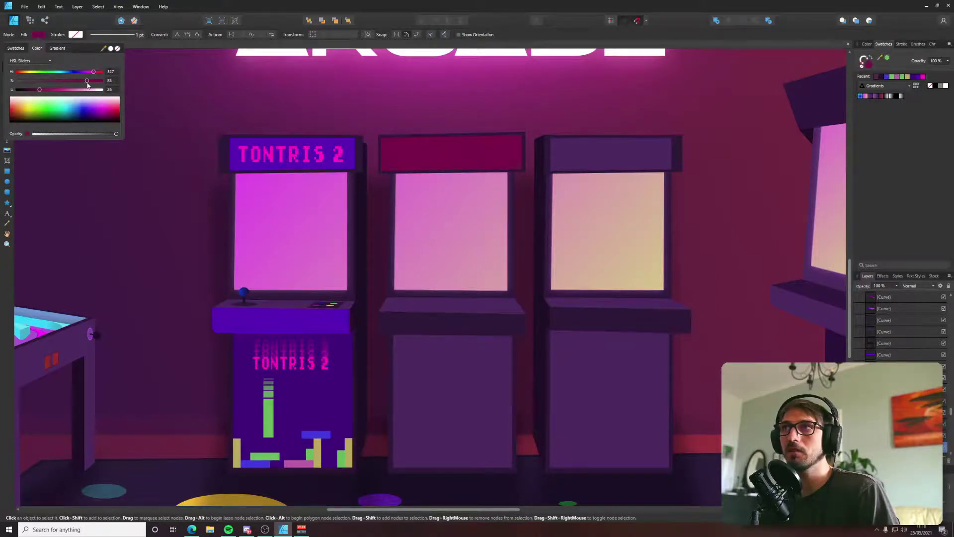
{"action": "left_click_drag", "start_coordinate": [87, 85], "coordinate": [87, 85]}
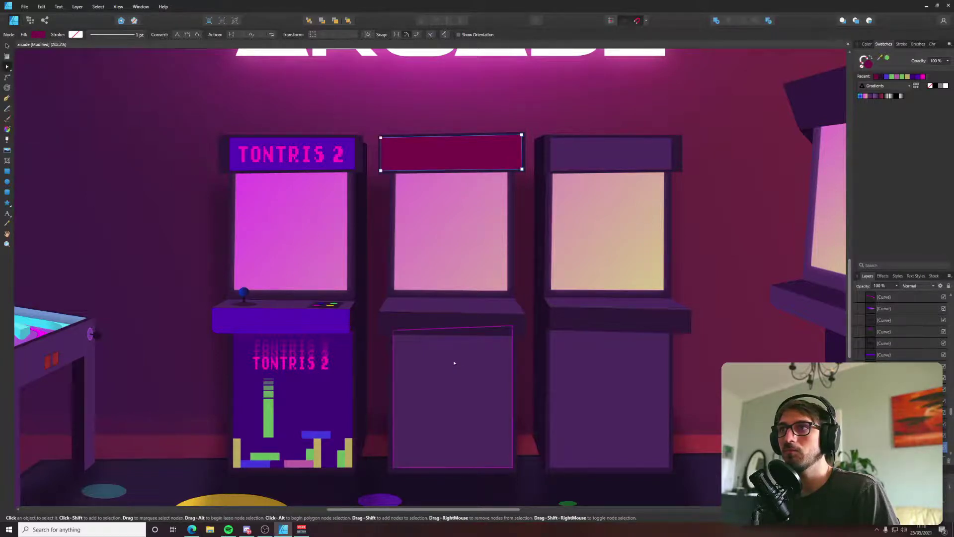
Fill the middle cabinet's lower front panel and the front of its control deck with crimson sampled from its marquee.
{"action": "key", "text": "v"}
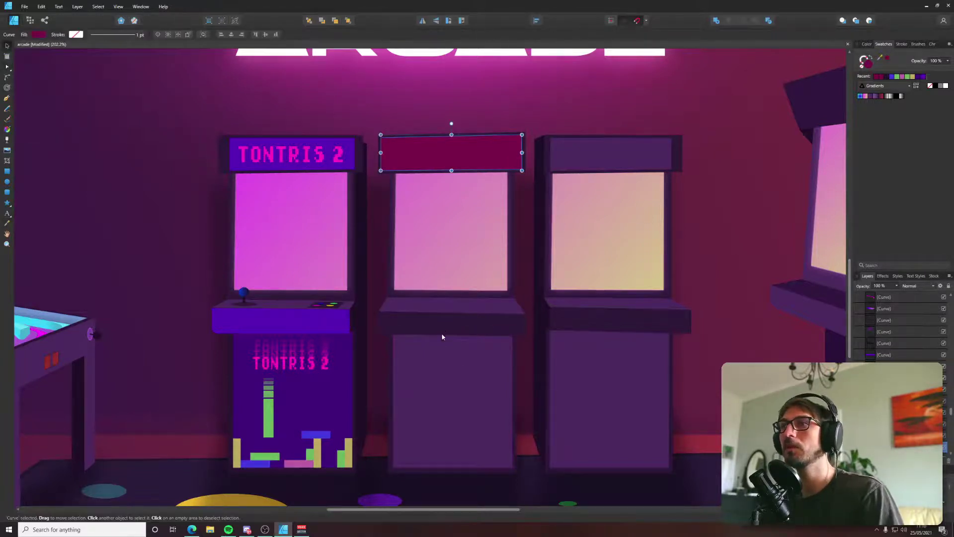
{"action": "left_click", "coordinate": [444, 377]}
{"action": "key", "text": "i"}
{"action": "left_click", "coordinate": [438, 158]}
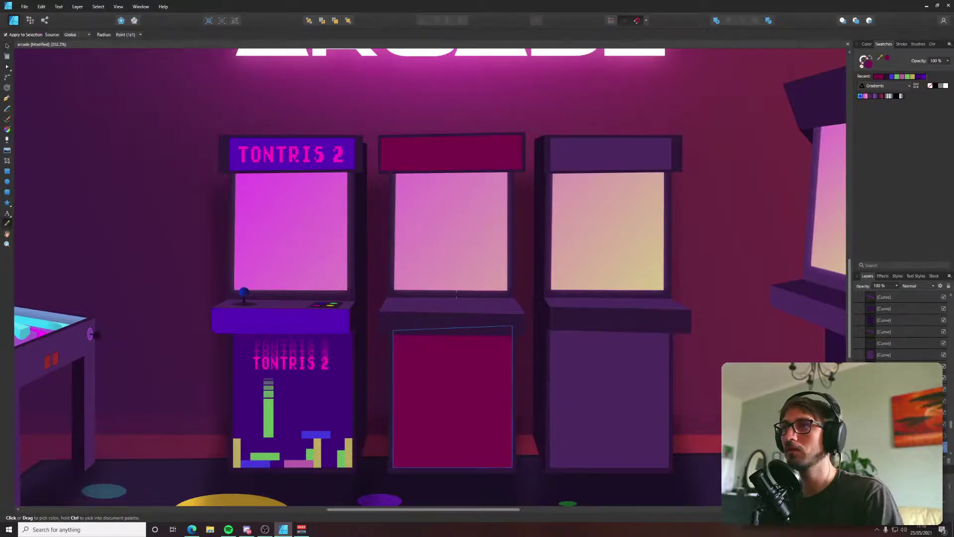
{"action": "key", "text": "v"}
{"action": "left_click", "coordinate": [442, 323]}
{"action": "key", "text": "i"}
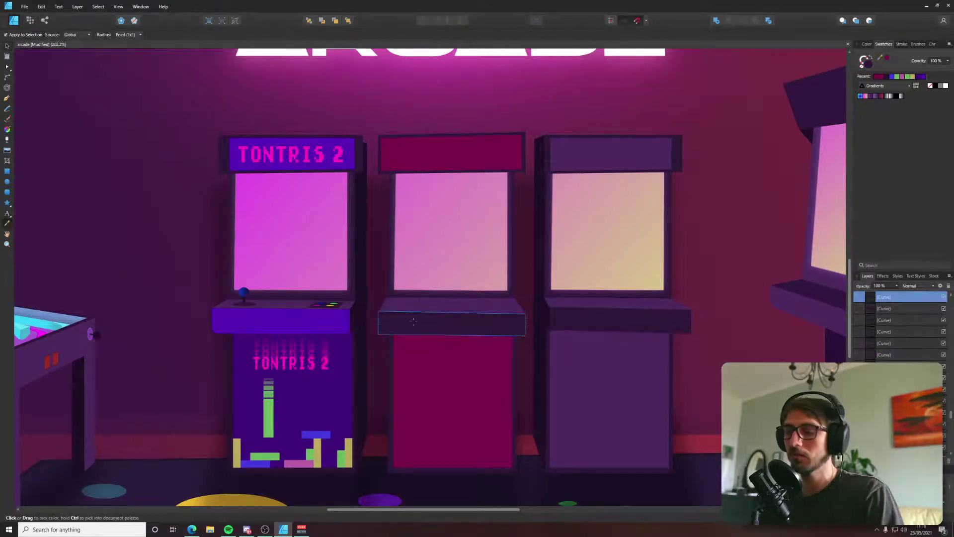
{"action": "left_click", "coordinate": [412, 365]}
{"action": "key", "text": "v"}
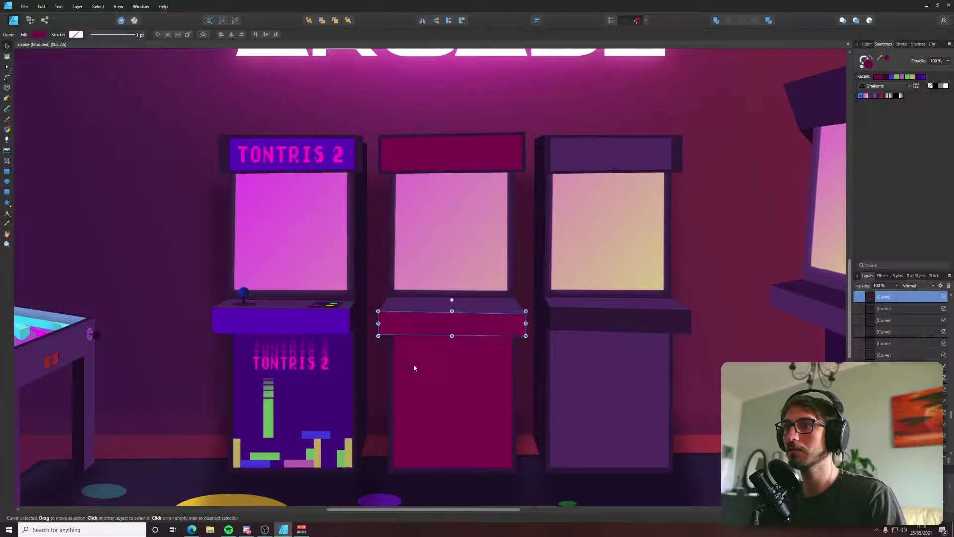
Darken the middle cabinet's lower front panel to a lightness of 22 and deselect it.
{"action": "left_click", "coordinate": [413, 364]}
{"action": "left_click", "coordinate": [39, 35]}
{"action": "left_click_drag", "start_coordinate": [42, 89], "coordinate": [39, 90]}
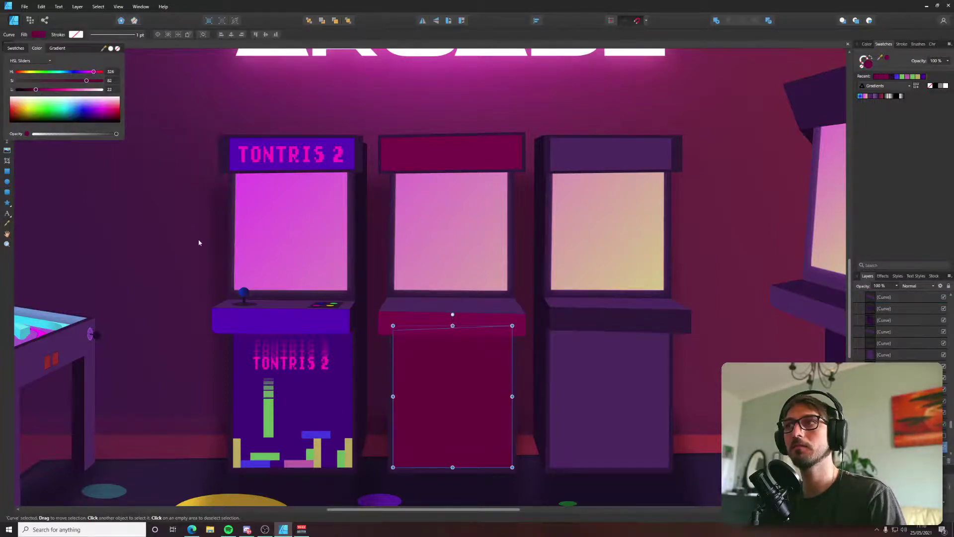
{"action": "key", "text": "ctrl+d"}
{"action": "scroll", "coordinate": [142, 224], "scroll_direction": "down", "scroll_amount": 5}
{"action": "scroll", "coordinate": [468, 240], "scroll_direction": "up", "scroll_amount": 5}
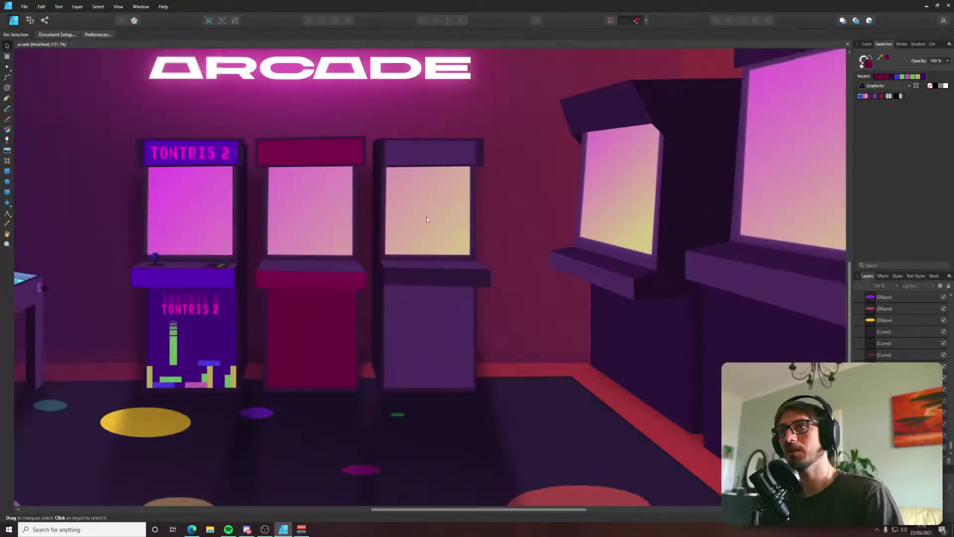
Recolour the third cabinet's marquee panel green with a hue of 159.
{"action": "left_click", "coordinate": [394, 150]}
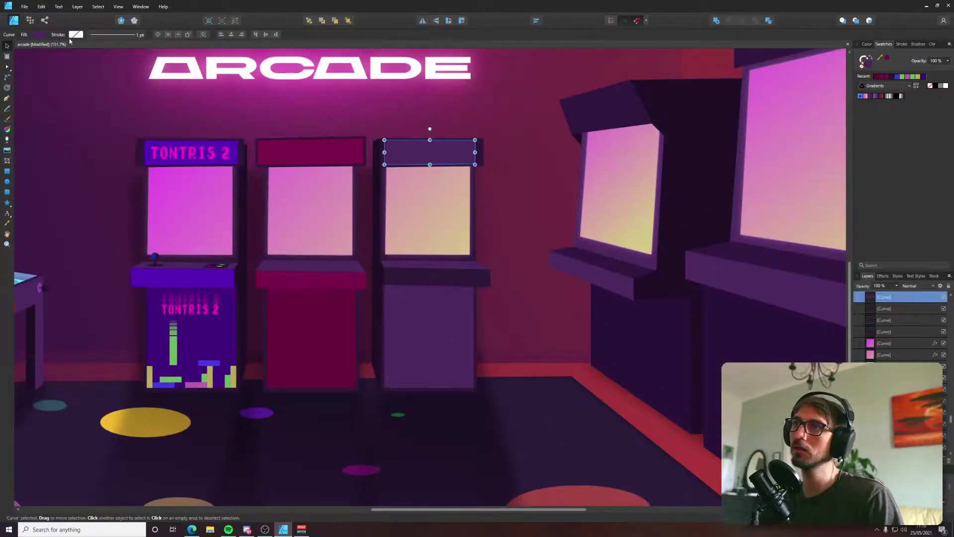
{"action": "left_click", "coordinate": [39, 35]}
{"action": "left_click_drag", "start_coordinate": [52, 74], "coordinate": [56, 73]}
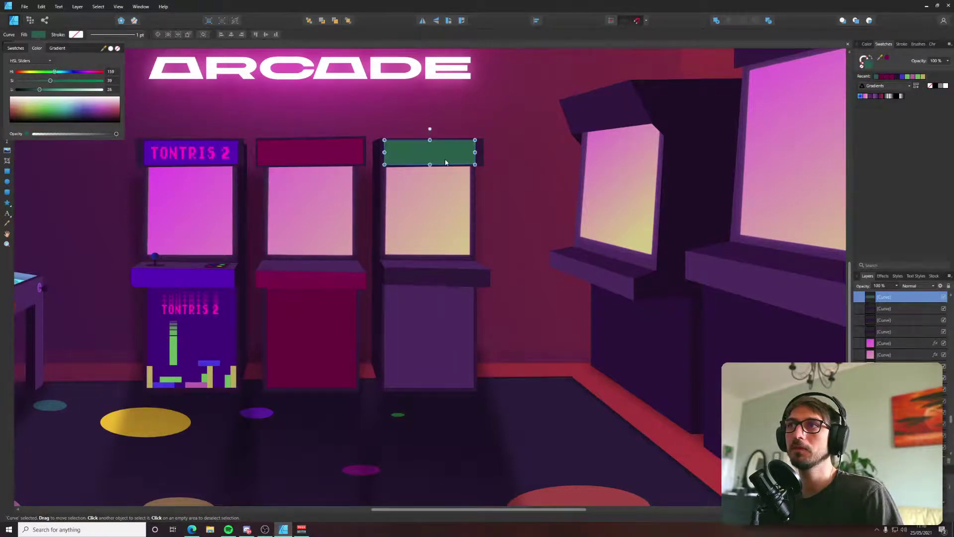
Widen the third cabinet's marquee panel to the right, leaving only a thin dark border at that edge.
{"action": "scroll", "coordinate": [446, 163], "scroll_direction": "up", "scroll_amount": 4}
{"action": "left_click_drag", "start_coordinate": [519, 144], "coordinate": [533, 143]}
{"action": "scroll", "coordinate": [503, 189], "scroll_direction": "down", "scroll_amount": 4}
Fill the front of the third cabinet's control deck with the green of its marquee.
{"action": "left_click", "coordinate": [484, 295]}
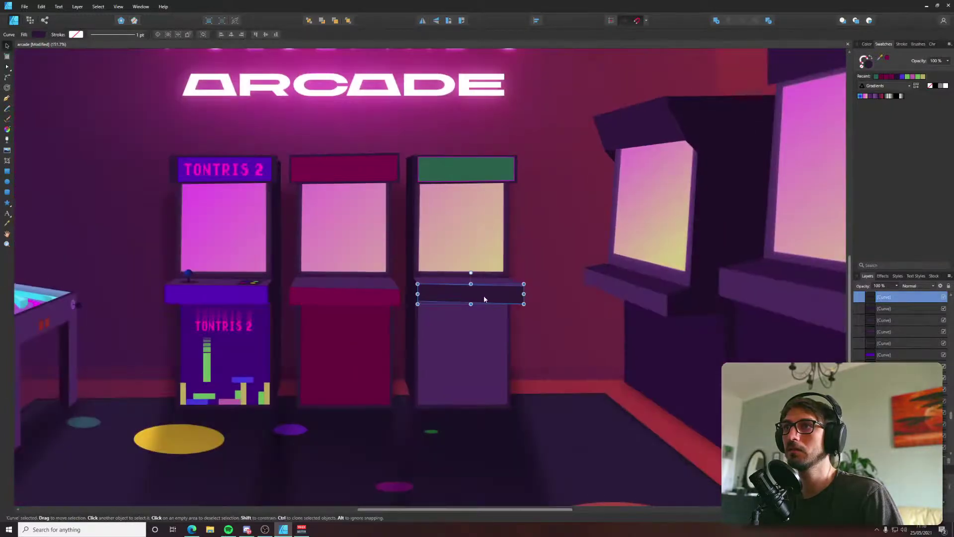
{"action": "key", "text": "i"}
{"action": "left_click", "coordinate": [465, 169]}
{"action": "key", "text": "v"}
Fill the third cabinet's lower front panel with the marquee's green and darken it to a lightness of 22.
{"action": "left_click", "coordinate": [473, 351]}
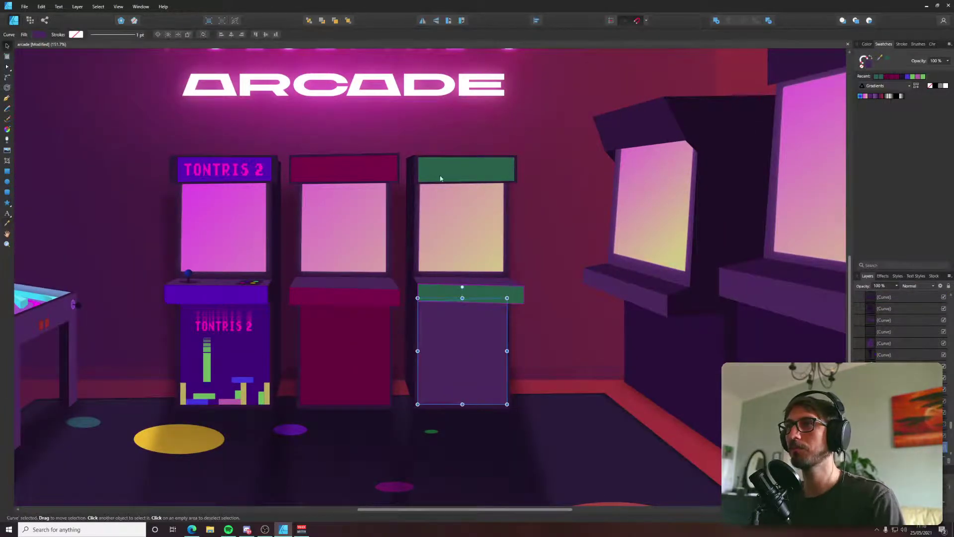
{"action": "key", "text": "i"}
{"action": "left_click", "coordinate": [444, 176]}
{"action": "left_click", "coordinate": [38, 34]}
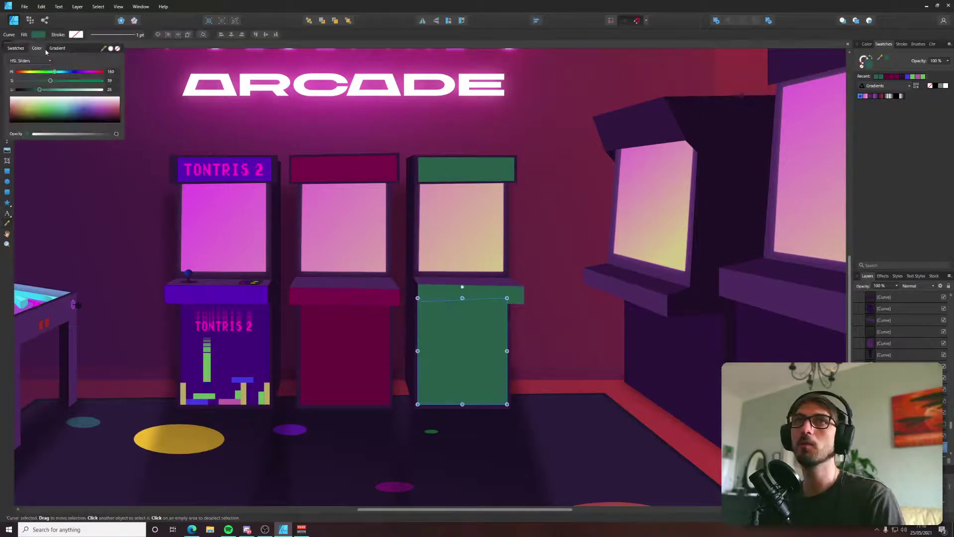
{"action": "left_click_drag", "start_coordinate": [41, 91], "coordinate": [35, 91]}
Shift the lower-left corner of the third cabinet's control-deck front slightly right, together with the adjoining side-panel node, and deselect.
{"action": "scroll", "coordinate": [422, 305], "scroll_direction": "up", "scroll_amount": 5}
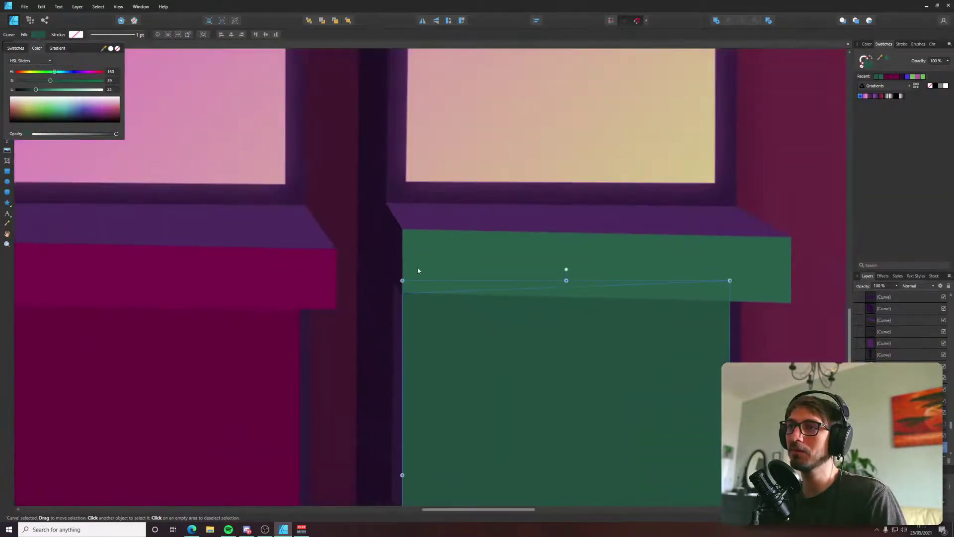
{"action": "scroll", "coordinate": [418, 271], "scroll_direction": "up", "scroll_amount": 5}
{"action": "key", "text": "a"}
{"action": "left_click", "coordinate": [362, 297]}
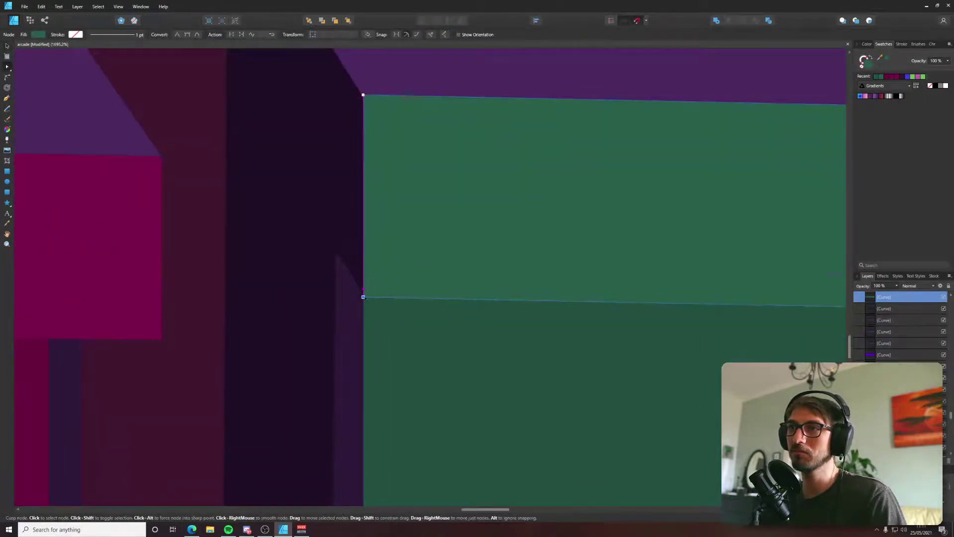
{"action": "left_click_drag", "start_coordinate": [363, 296], "coordinate": [367, 297]}
{"action": "left_click", "coordinate": [335, 250]}
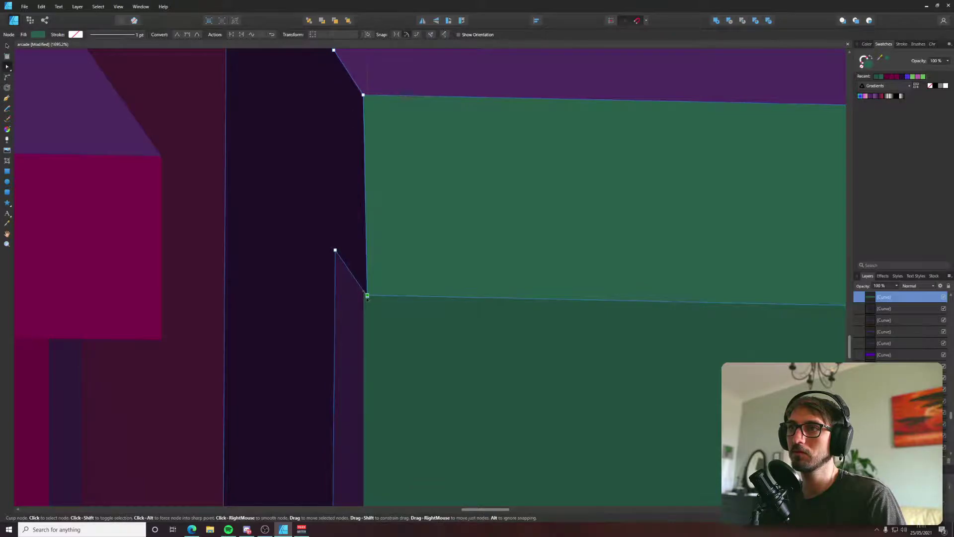
{"action": "scroll", "coordinate": [367, 297], "scroll_direction": "down", "scroll_amount": 10}
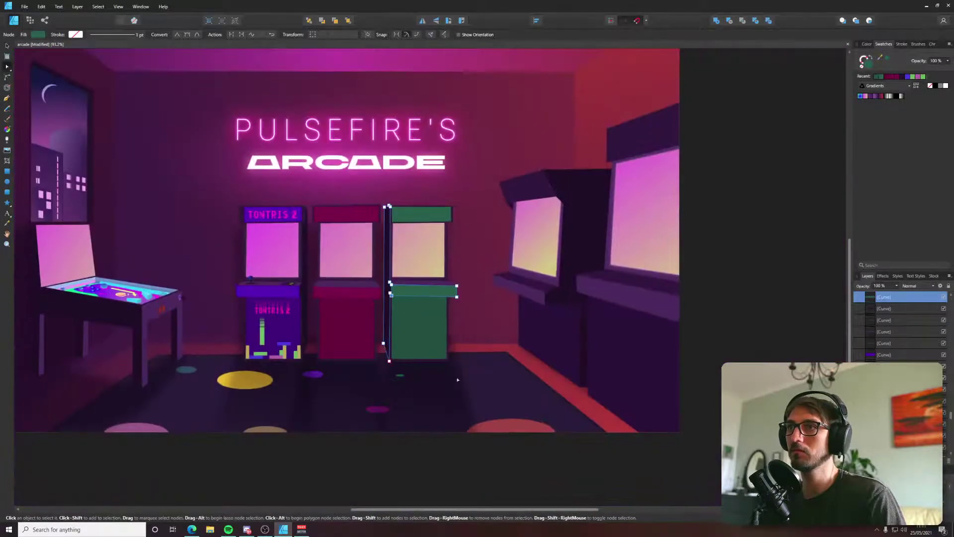
{"action": "left_click", "coordinate": [580, 471]}
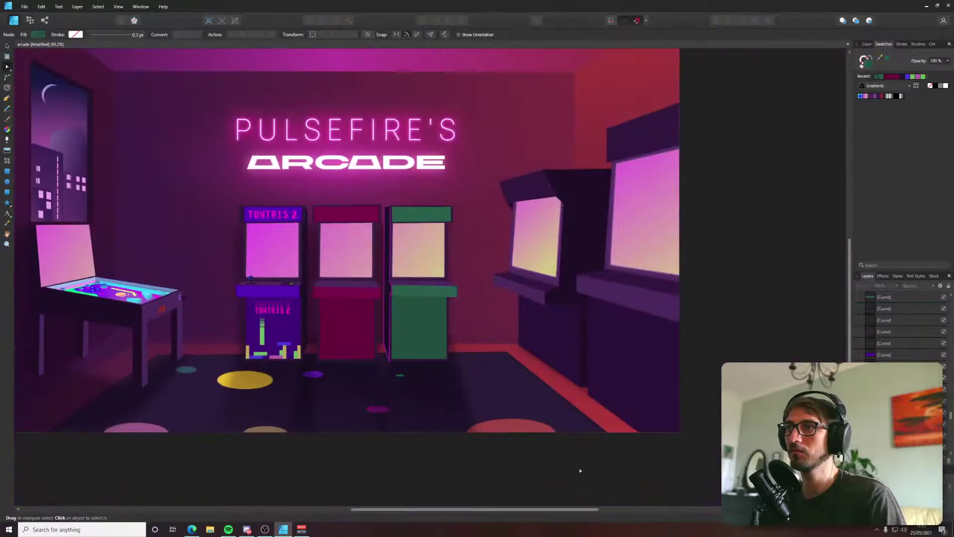
{"action": "scroll", "coordinate": [462, 318], "scroll_direction": "up", "scroll_amount": 4}
{"action": "left_click", "coordinate": [406, 246]}
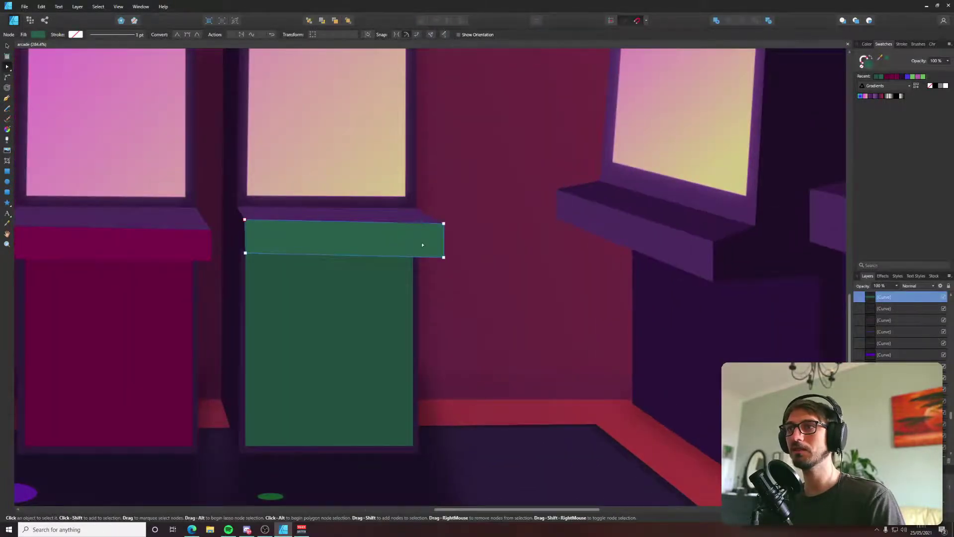
{"action": "scroll", "coordinate": [423, 245], "scroll_direction": "down", "scroll_amount": 5}
{"action": "left_click", "coordinate": [674, 225]}
{"action": "scroll", "coordinate": [401, 261], "scroll_direction": "up", "scroll_amount": 4}
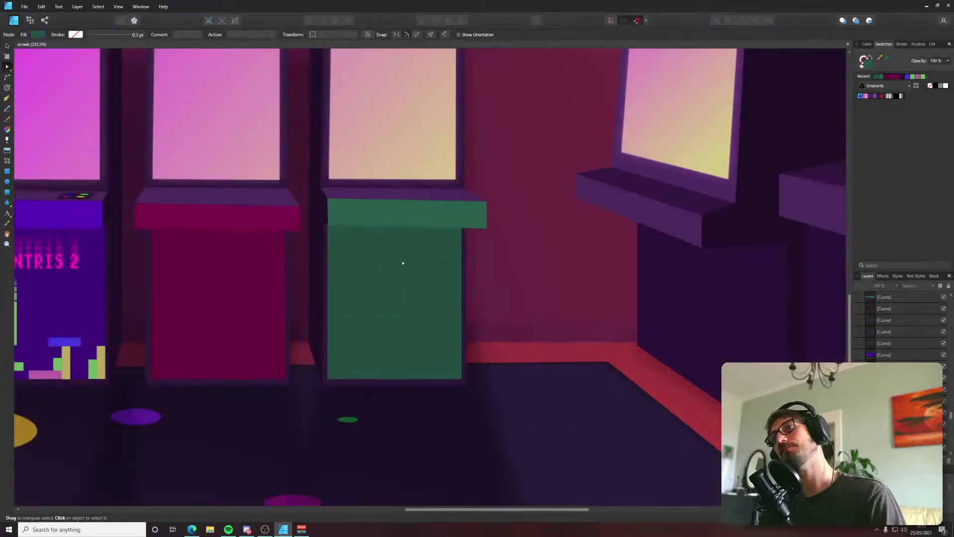
{"action": "scroll", "coordinate": [403, 261], "scroll_direction": "down", "scroll_amount": 4}
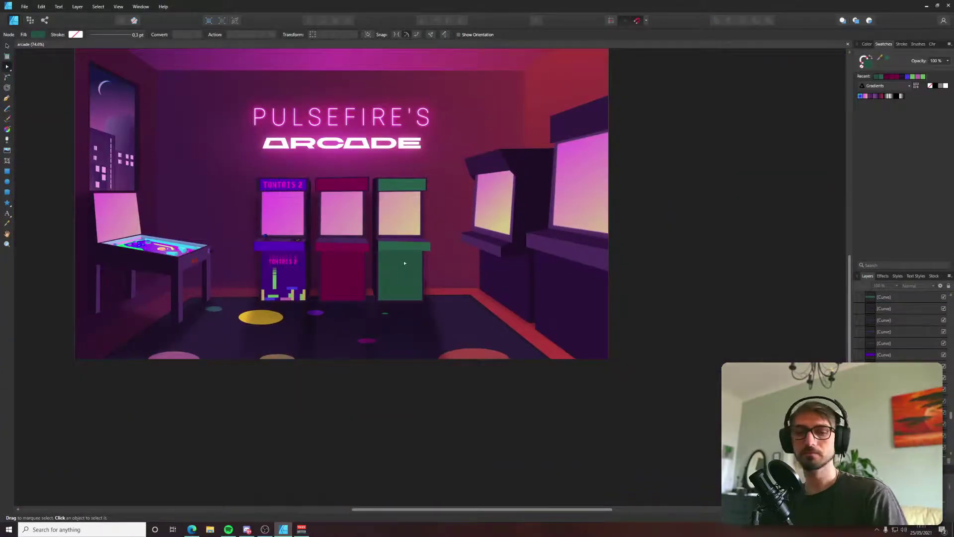
{"action": "scroll", "coordinate": [438, 287], "scroll_direction": "up", "scroll_amount": 2}
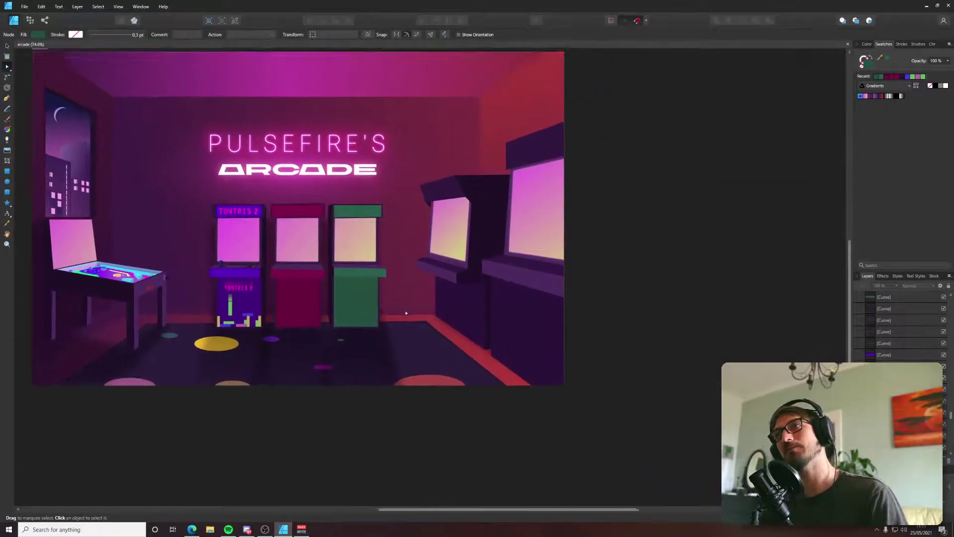
Recolour the third cabinet's marquee and control-deck front together to crimson with hue 333, saturation 79 and lightness 40.
{"action": "key", "text": "ctrl+z"}
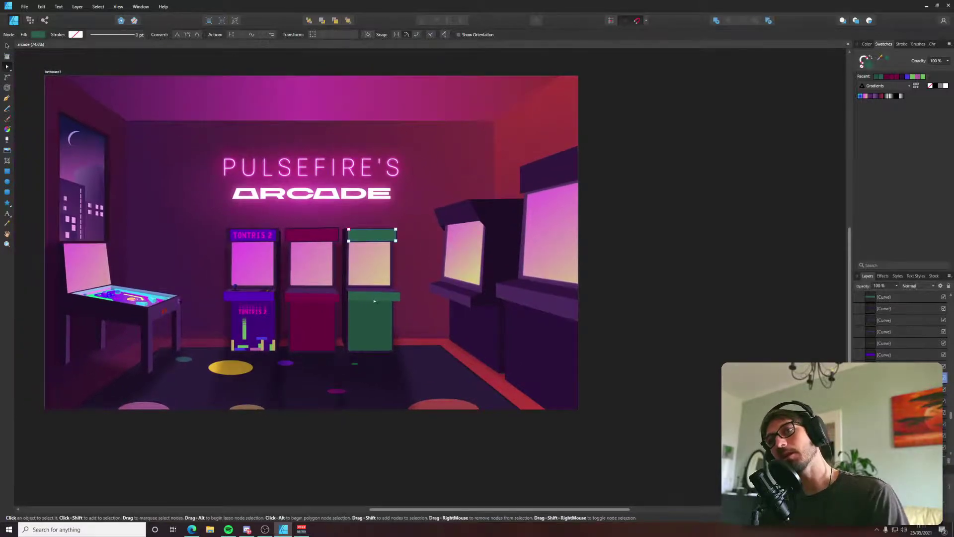
{"action": "left_click", "coordinate": [382, 297], "text": "shift"}
{"action": "left_click", "coordinate": [38, 34]}
{"action": "left_click_drag", "start_coordinate": [61, 72], "coordinate": [100, 72]}
{"action": "left_click_drag", "start_coordinate": [50, 80], "coordinate": [72, 82]}
{"action": "left_click", "coordinate": [87, 74]}
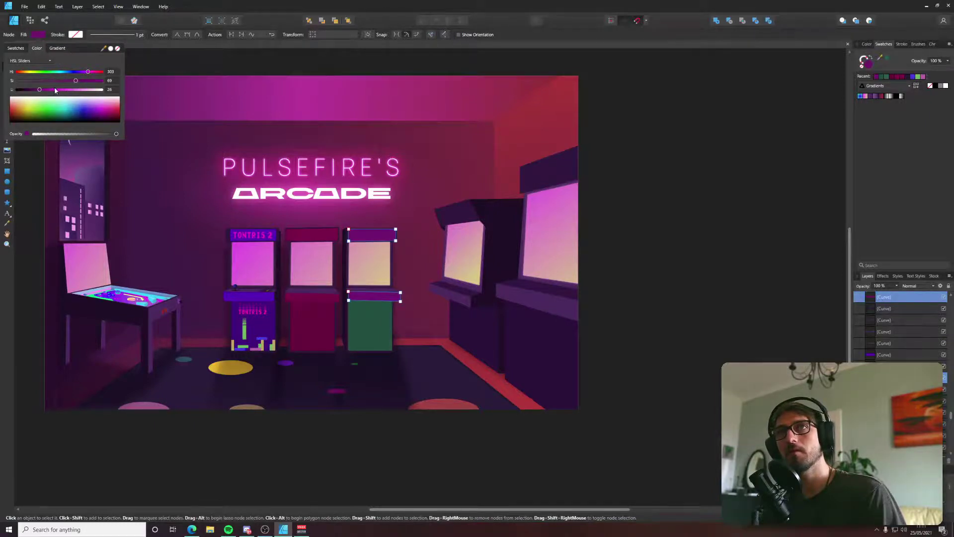
{"action": "left_click_drag", "start_coordinate": [55, 90], "coordinate": [96, 81]}
Paste the crimson style onto the third cabinet's lower front panel and set its lightness to 31.
{"action": "scroll", "coordinate": [320, 269], "scroll_direction": "up", "scroll_amount": 5}
{"action": "left_click", "coordinate": [453, 426]}
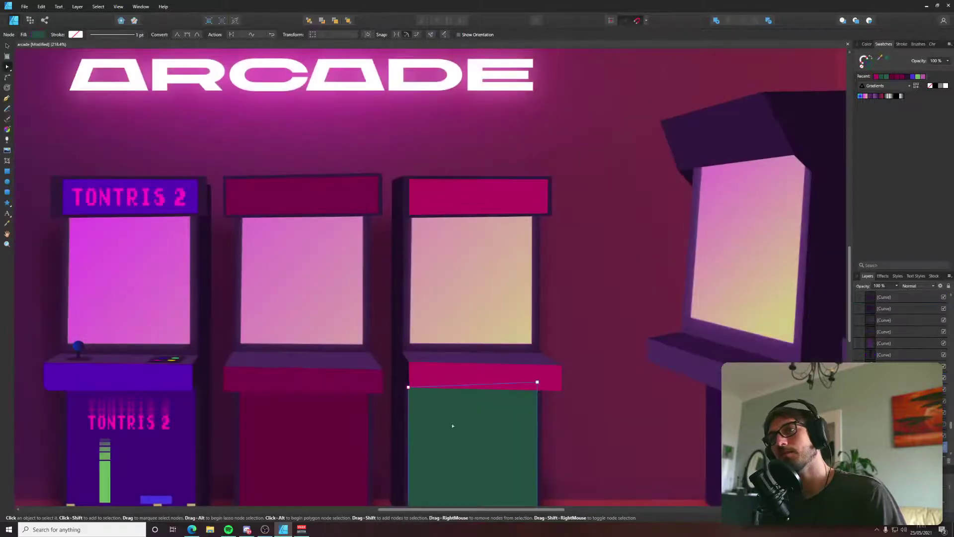
{"action": "key", "text": "v"}
{"action": "key", "text": "ctrl+shift+v"}
{"action": "left_click", "coordinate": [38, 34]}
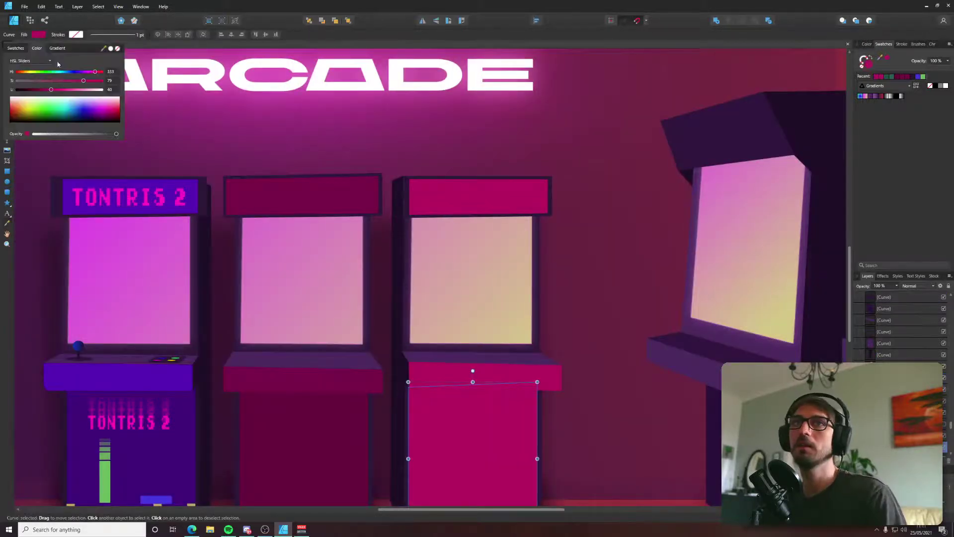
{"action": "left_click_drag", "start_coordinate": [50, 90], "coordinate": [43, 90]}
Recolour the third cabinet's marquee to purple with hue 282, saturation 63 and lightness 40.
{"action": "scroll", "coordinate": [199, 209], "scroll_direction": "down", "scroll_amount": 5}
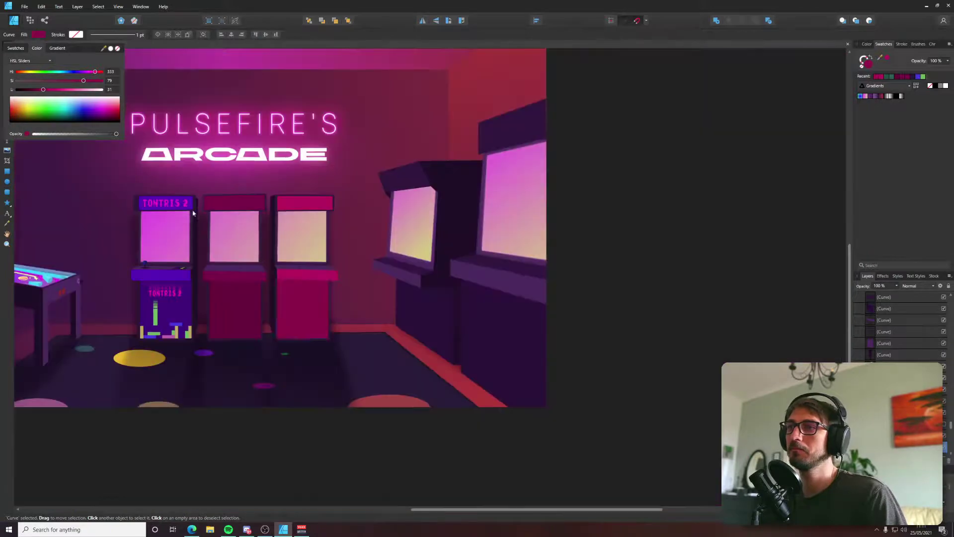
{"action": "scroll", "coordinate": [252, 220], "scroll_direction": "up", "scroll_amount": 4}
{"action": "left_click", "coordinate": [249, 209]}
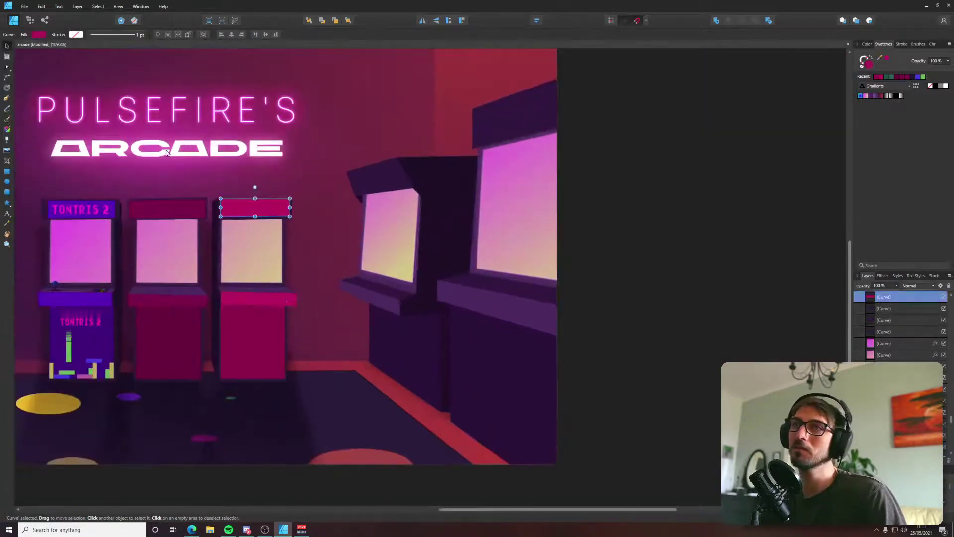
{"action": "left_click", "coordinate": [39, 34]}
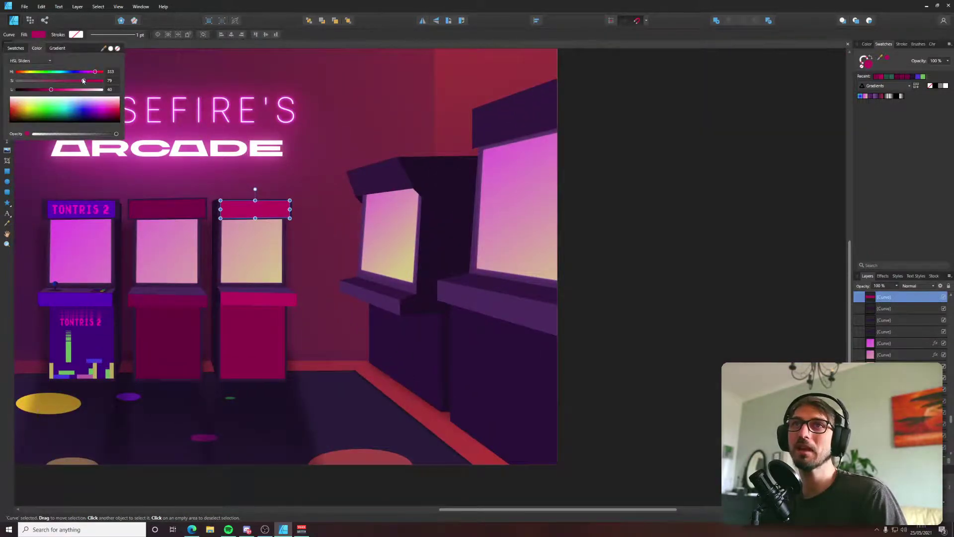
{"action": "mouse_move", "coordinate": [91, 73]}
{"action": "left_mouse_down"}
{"action": "mouse_move", "coordinate": [71, 82]}
{"action": "mouse_move", "coordinate": [83, 74]}
{"action": "left_mouse_up"}
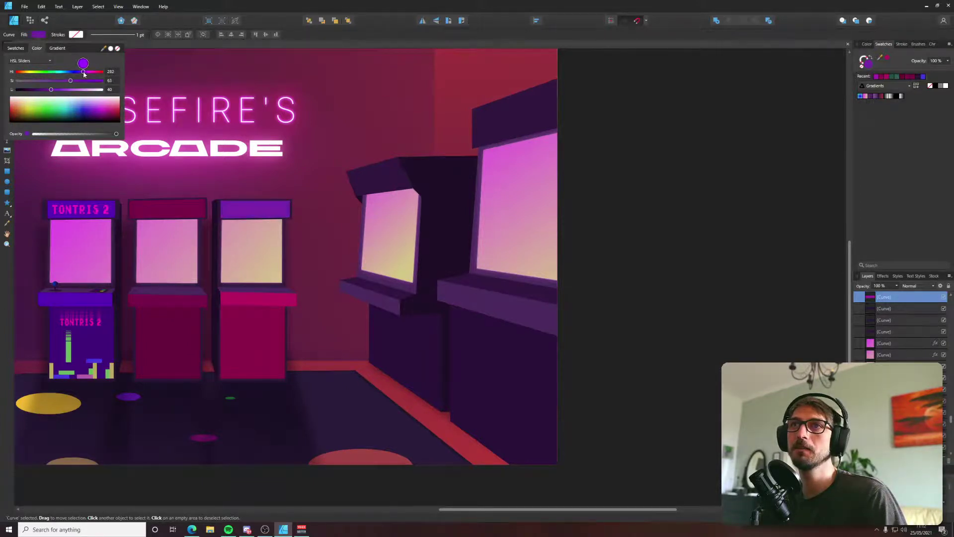
Fill the third cabinet's control-deck front with the purple sampled from its marquee.
{"action": "left_click", "coordinate": [246, 303]}
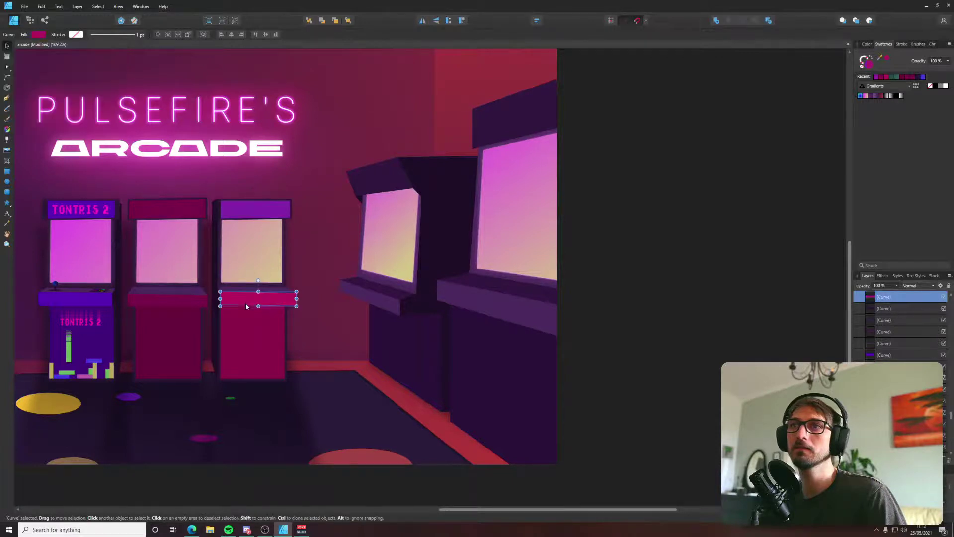
{"action": "key", "text": "i"}
{"action": "left_click", "coordinate": [240, 206]}
{"action": "key", "text": "a"}
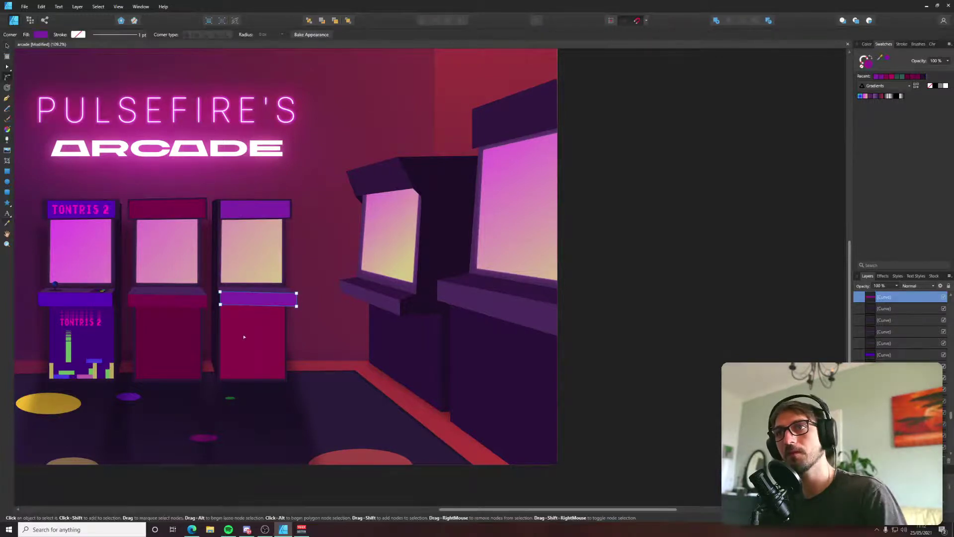
Fill the third cabinet's lower front panel with the control-deck front's purple, darken it to a lightness of 31, and deselect.
{"action": "left_click", "coordinate": [244, 337]}
{"action": "key", "text": "i"}
{"action": "left_click", "coordinate": [250, 293]}
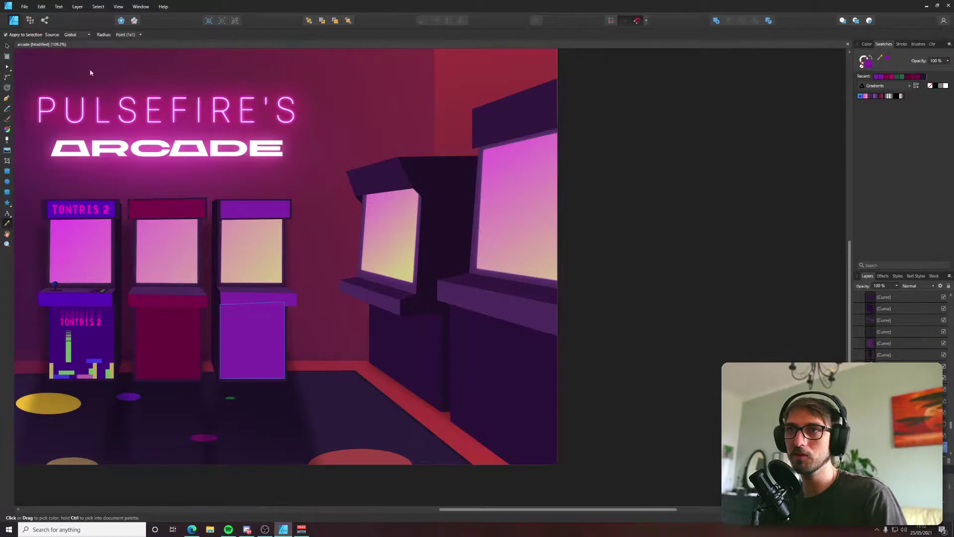
{"action": "key", "text": "a"}
{"action": "left_click", "coordinate": [38, 34]}
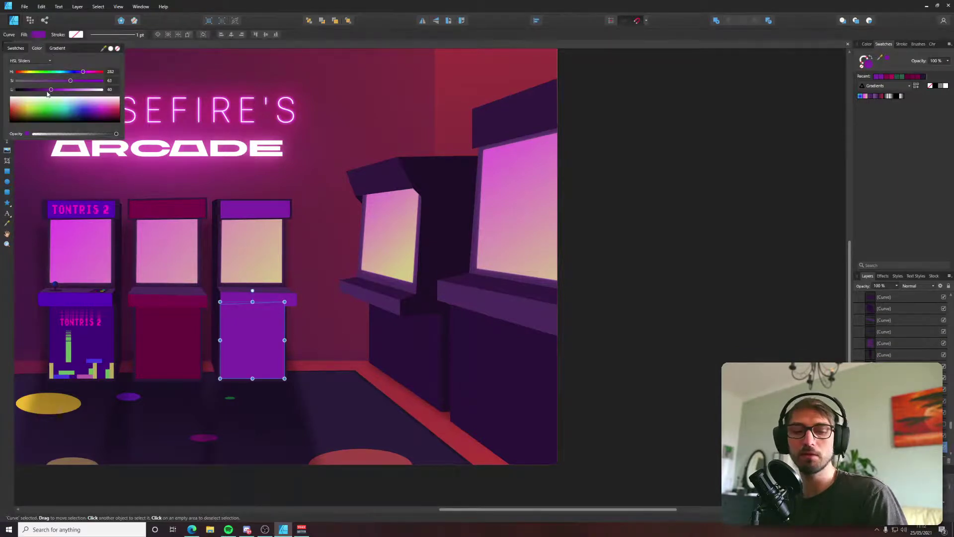
{"action": "left_click_drag", "start_coordinate": [50, 94], "coordinate": [47, 94]}
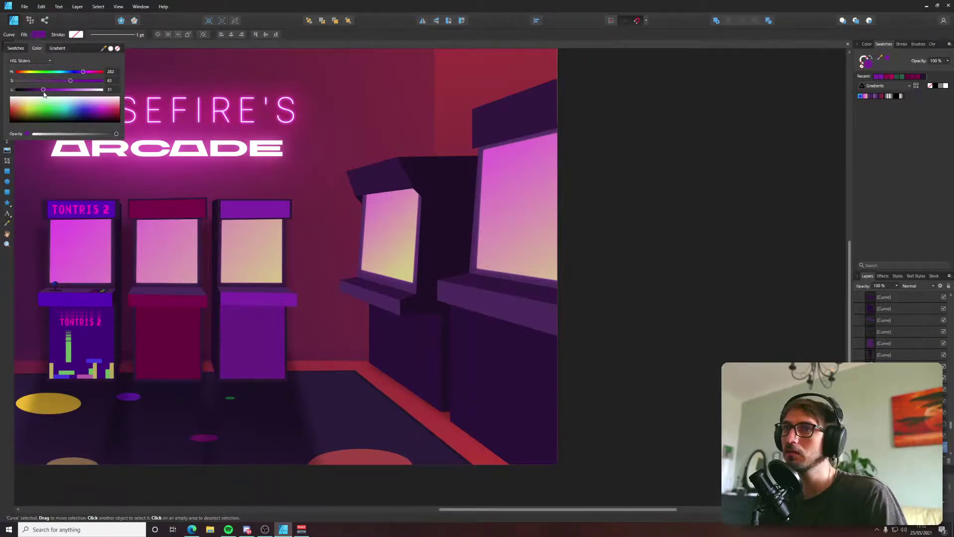
{"action": "left_click", "coordinate": [586, 255]}
Shift the hue of the third cabinet's marquee and control-deck front together to a bluer purple at 270.
{"action": "scroll", "coordinate": [621, 279], "scroll_direction": "down", "scroll_amount": 5}
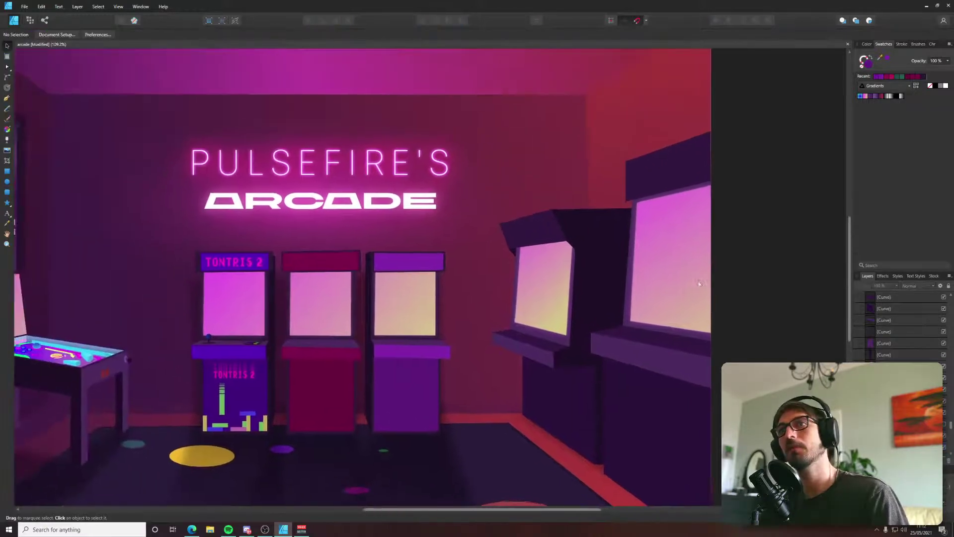
{"action": "left_click_drag", "start_coordinate": [661, 265], "coordinate": [503, 242]}
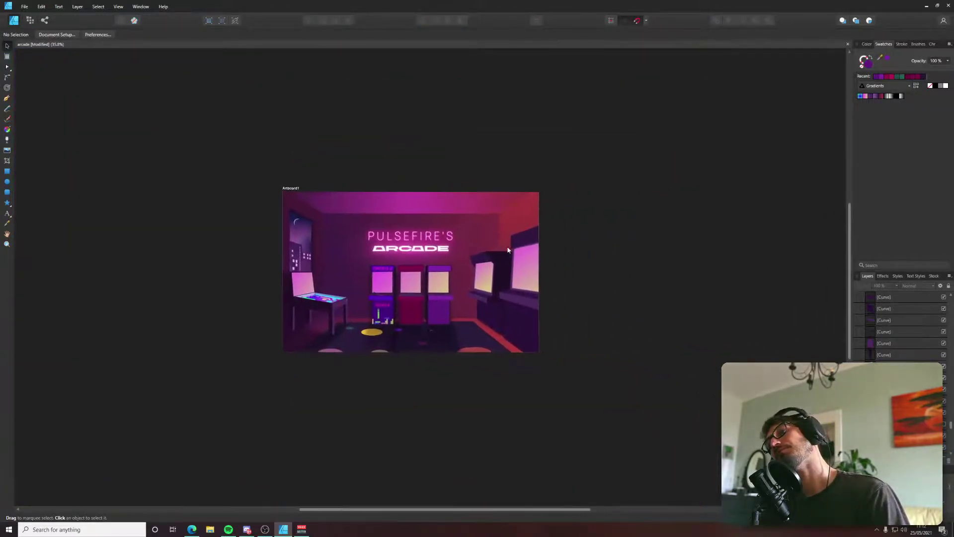
{"action": "scroll", "coordinate": [459, 287], "scroll_direction": "up", "scroll_amount": 4}
{"action": "left_click", "coordinate": [397, 259]}
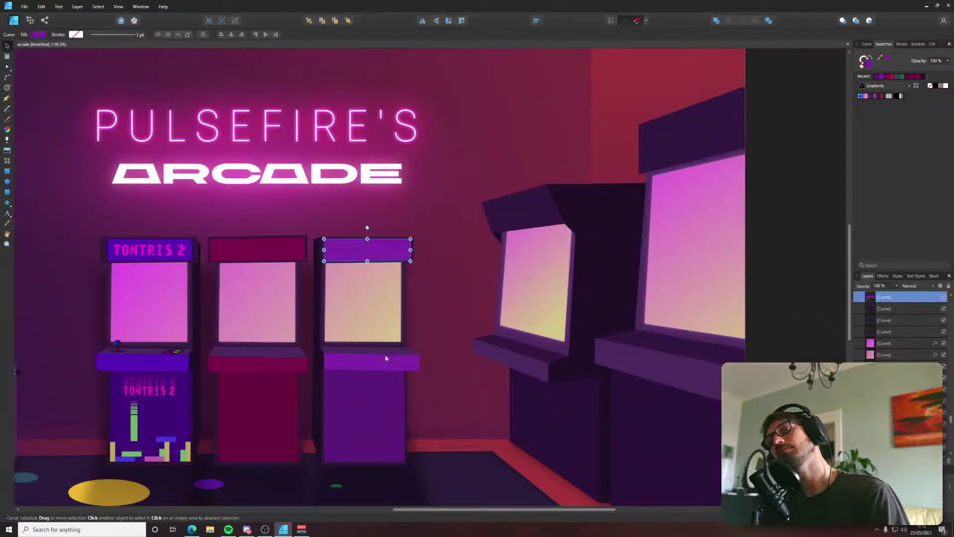
{"action": "left_click", "coordinate": [386, 361], "text": "shift"}
{"action": "key", "text": "i"}
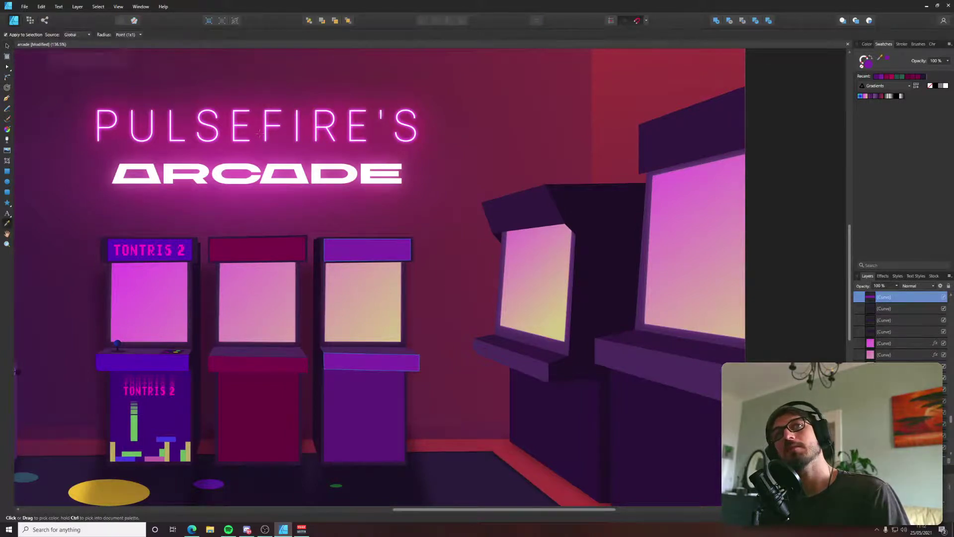
{"action": "key", "text": "v"}
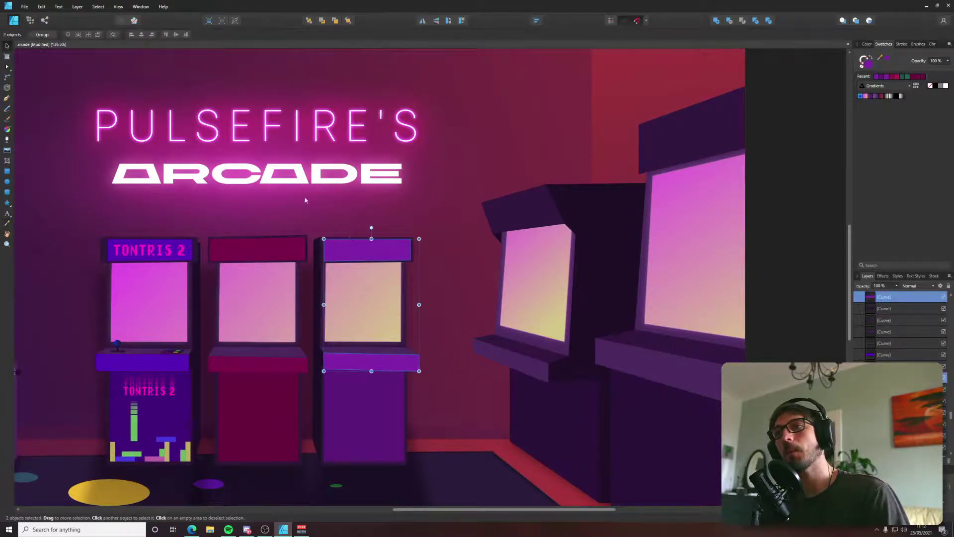
{"action": "double_click", "coordinate": [867, 65]}
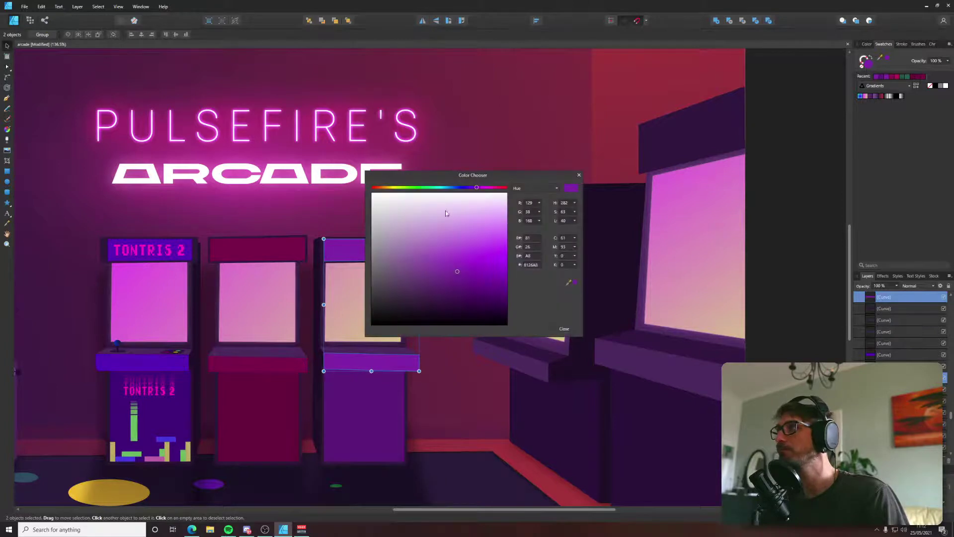
{"action": "left_click_drag", "start_coordinate": [477, 187], "coordinate": [474, 189]}
{"action": "left_click", "coordinate": [564, 328]}
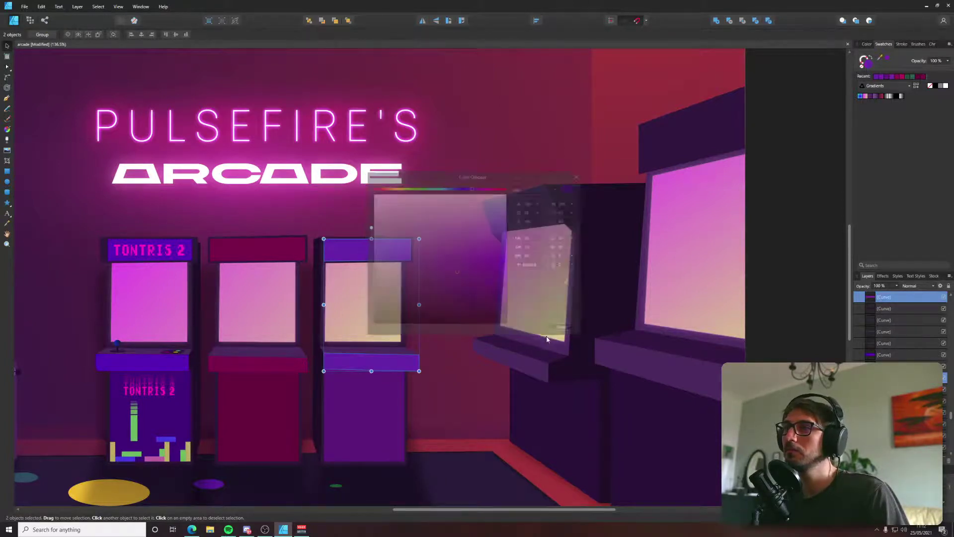
Fill the third cabinet's lower front panel with the bluer purple of its control-deck front, set its lightness to 37, and deselect.
{"action": "key", "text": "ctrl+d"}
{"action": "key", "text": "i"}
{"action": "key", "text": "ctrl+z"}
{"action": "key", "text": "v"}
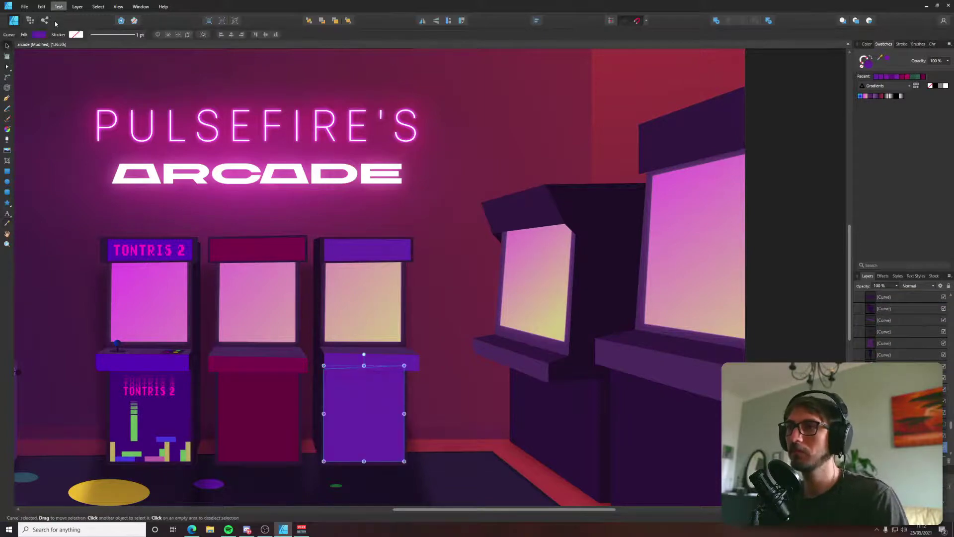
{"action": "left_click", "coordinate": [38, 35]}
{"action": "left_click_drag", "start_coordinate": [51, 91], "coordinate": [50, 91]}
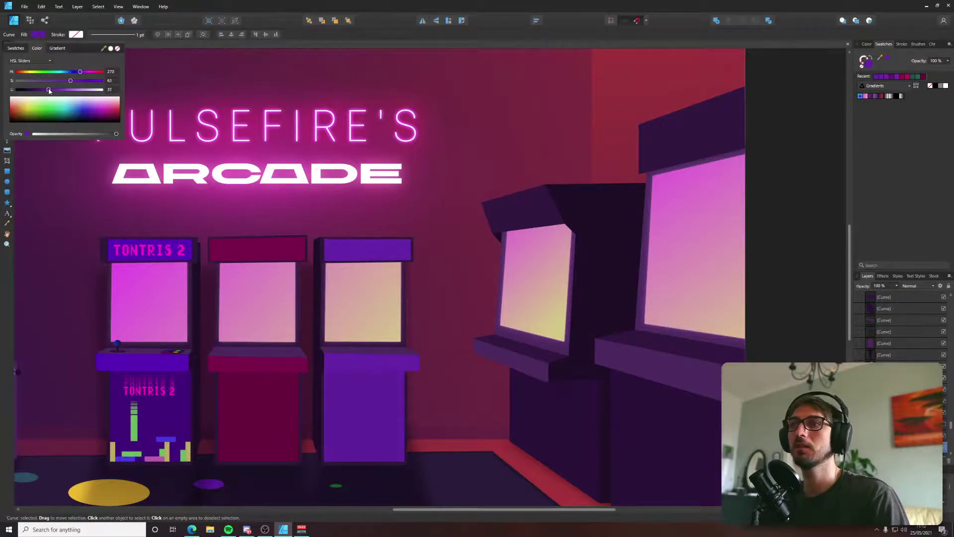
{"action": "left_click", "coordinate": [780, 181]}
{"action": "key", "text": "ctrl+0"}
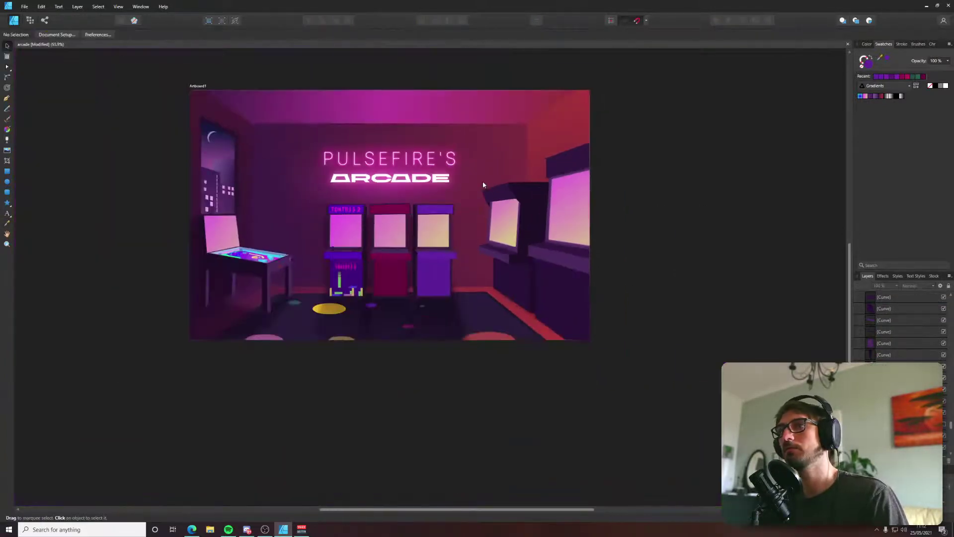
Copy the Tontris 2 cabinet's whole joystick, including knob, stick and base, onto the left end of the third cabinet's control deck.
{"action": "scroll", "coordinate": [434, 239], "scroll_direction": "up", "scroll_amount": 10}
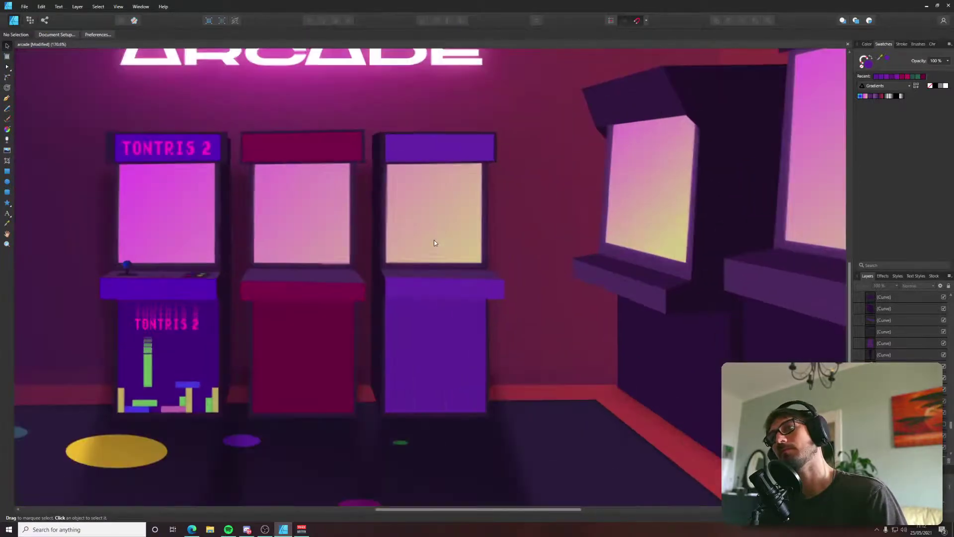
{"action": "scroll", "coordinate": [100, 269], "scroll_direction": "up", "scroll_amount": 2}
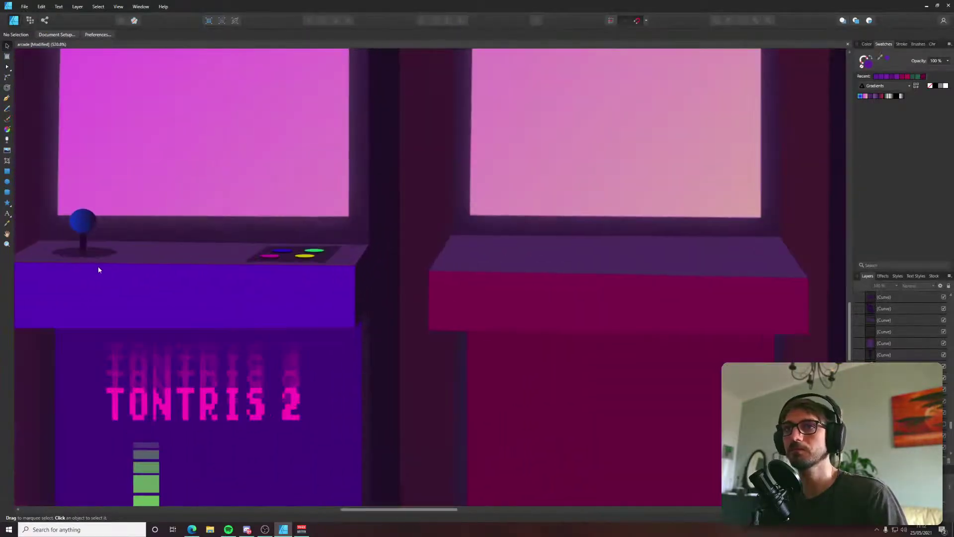
{"action": "left_click", "coordinate": [83, 244]}
{"action": "left_click", "coordinate": [83, 233], "text": "shift"}
{"action": "left_click", "coordinate": [83, 222], "text": "shift"}
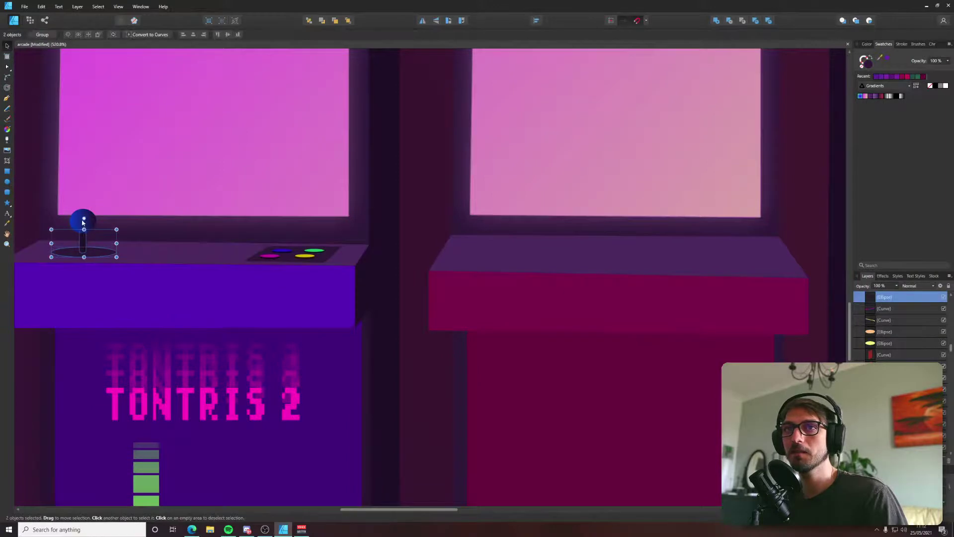
{"action": "scroll", "coordinate": [81, 236], "scroll_direction": "down", "scroll_amount": 4}
{"action": "left_click_drag", "start_coordinate": [81, 234], "coordinate": [431, 224]}
{"action": "scroll", "coordinate": [430, 223], "scroll_direction": "up", "scroll_amount": 3}
{"action": "key", "text": "Up"}
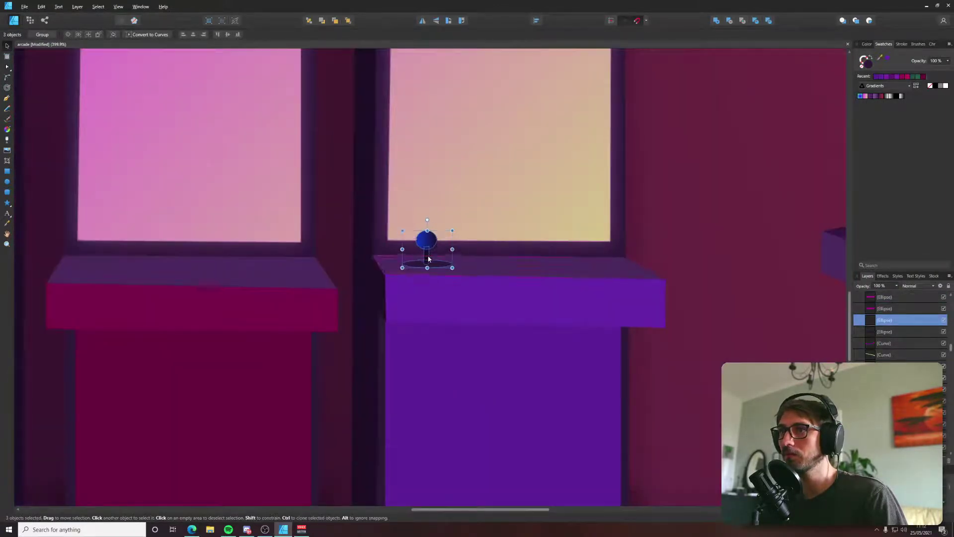
Duplicate the joystick to the right end of the third cabinet's control deck and select all parts of the left joystick.
{"action": "left_click_drag", "start_coordinate": [427, 260], "coordinate": [596, 265]}
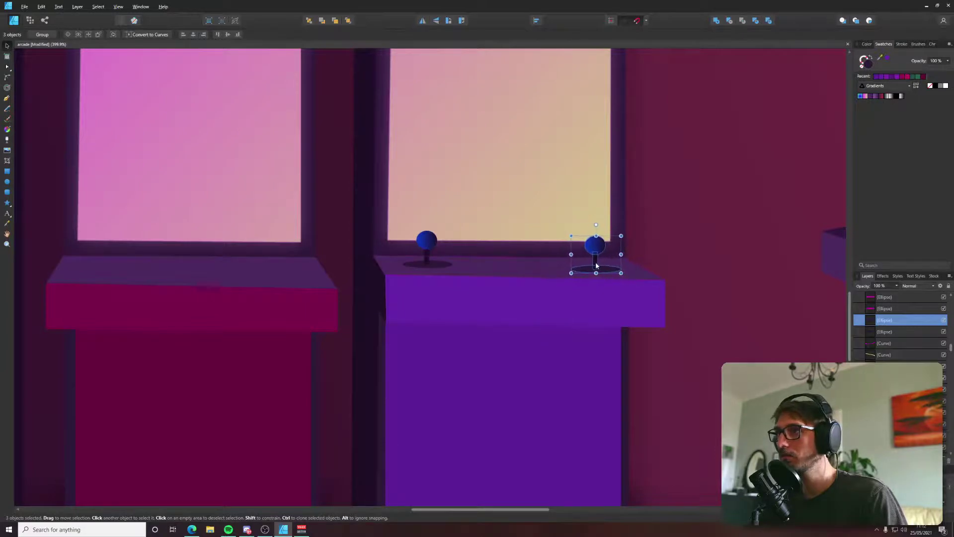
{"action": "scroll", "coordinate": [575, 266], "scroll_direction": "up", "scroll_amount": 3}
{"action": "left_click_drag", "start_coordinate": [631, 214], "coordinate": [596, 239]}
{"action": "left_click_drag", "start_coordinate": [236, 285], "coordinate": [304, 227]}
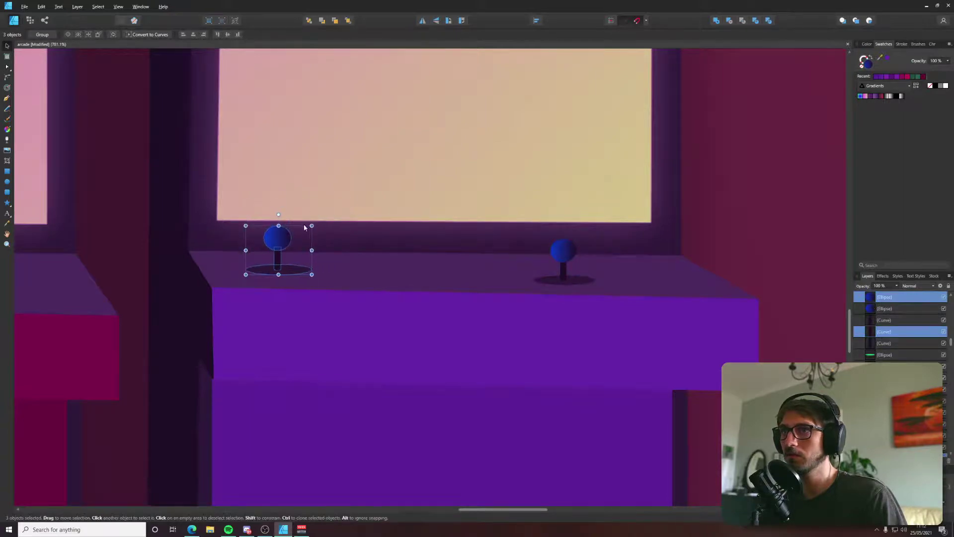
Change the start colour of the left joystick knob's gradient on the third cabinet from blue to magenta-pink.
{"action": "left_click", "coordinate": [280, 244]}
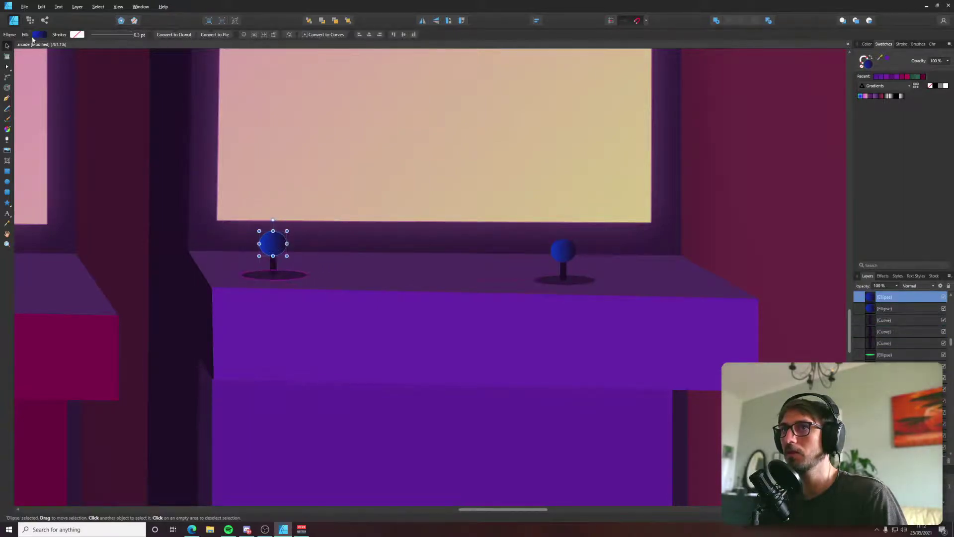
{"action": "left_click", "coordinate": [34, 35]}
{"action": "left_click", "coordinate": [33, 99]}
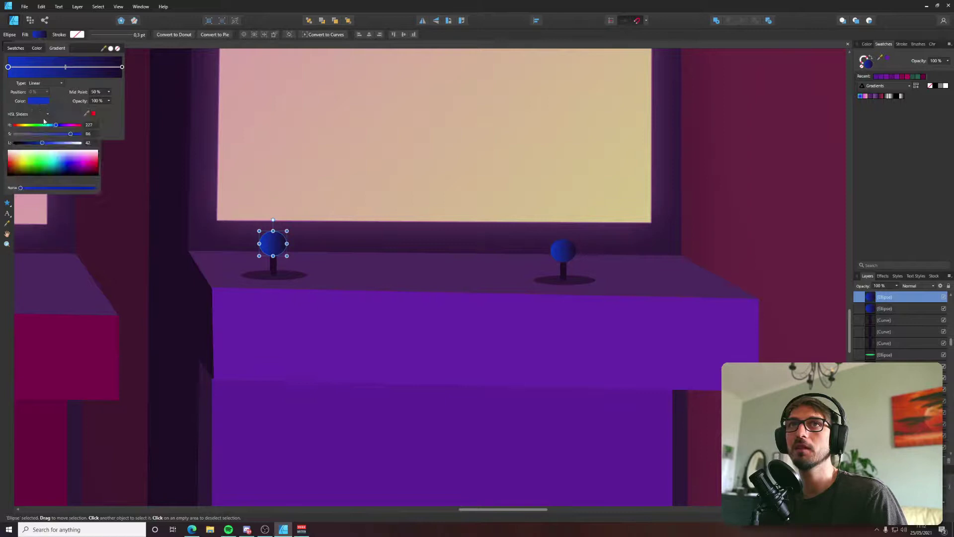
{"action": "left_click", "coordinate": [70, 126]}
Change the start colour of the right joystick knob's gradient to green with hue 141, and deselect.
{"action": "left_click", "coordinate": [563, 251]}
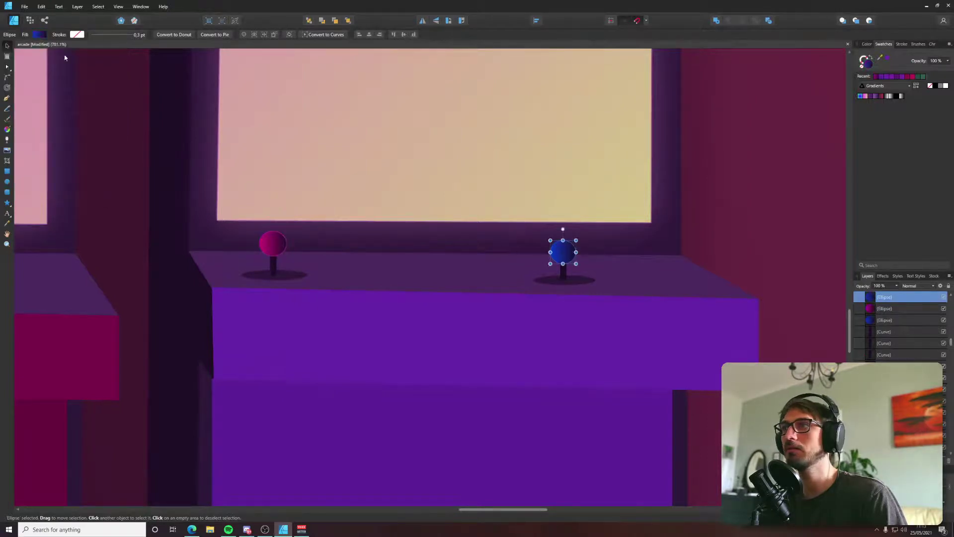
{"action": "left_click", "coordinate": [36, 34]}
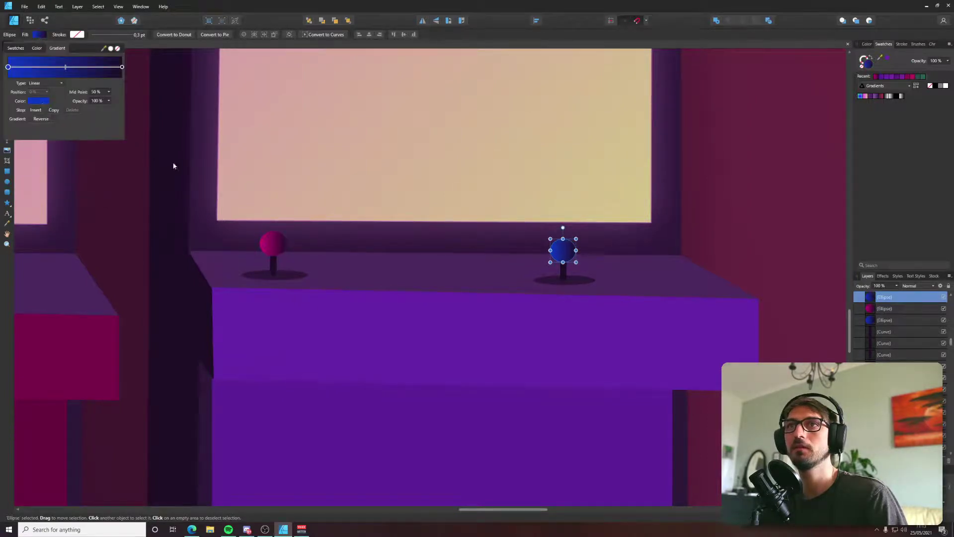
{"action": "left_click", "coordinate": [38, 101]}
{"action": "left_click", "coordinate": [69, 125]}
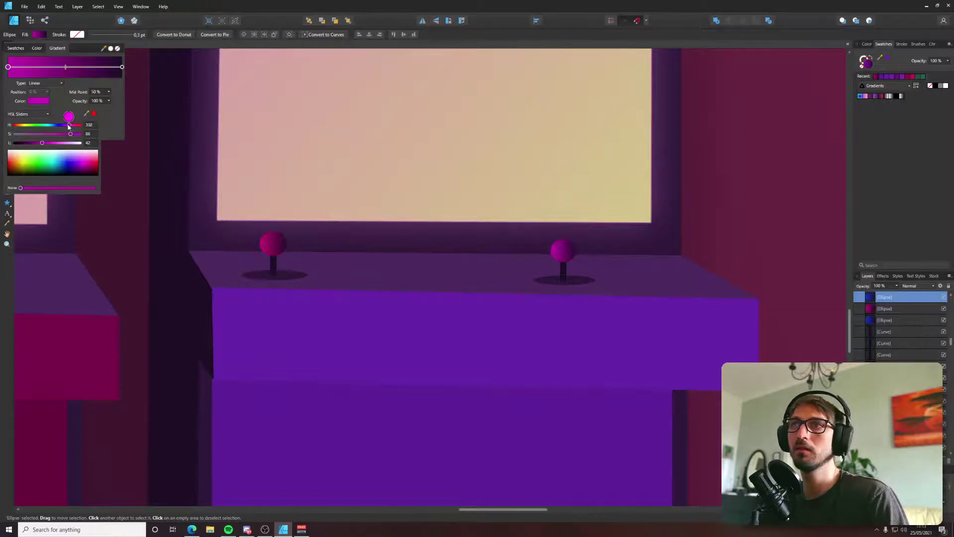
{"action": "left_click_drag", "start_coordinate": [69, 126], "coordinate": [41, 125]}
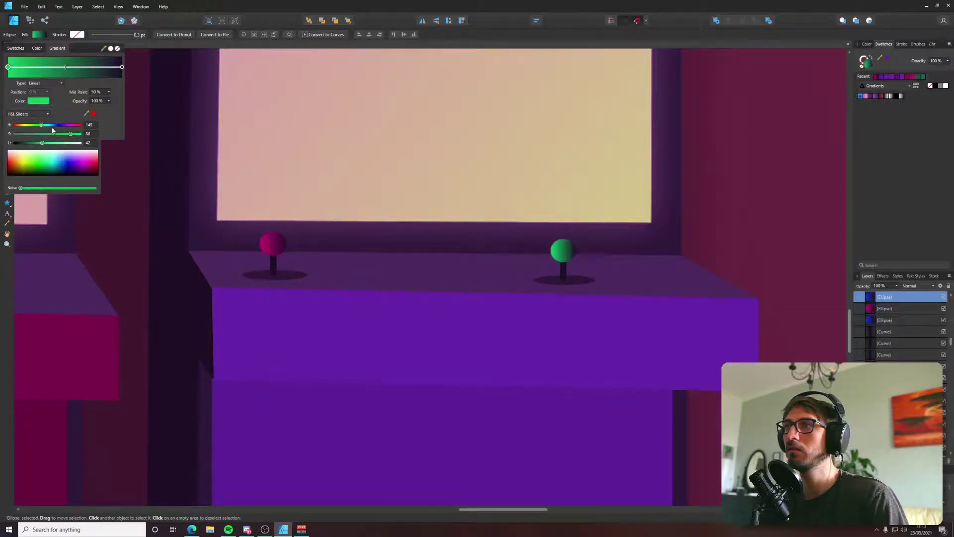
{"action": "left_click", "coordinate": [159, 247]}
{"action": "scroll", "coordinate": [171, 249], "scroll_direction": "down", "scroll_amount": 5}
{"action": "scroll", "coordinate": [171, 251], "scroll_direction": "down", "scroll_amount": 4}
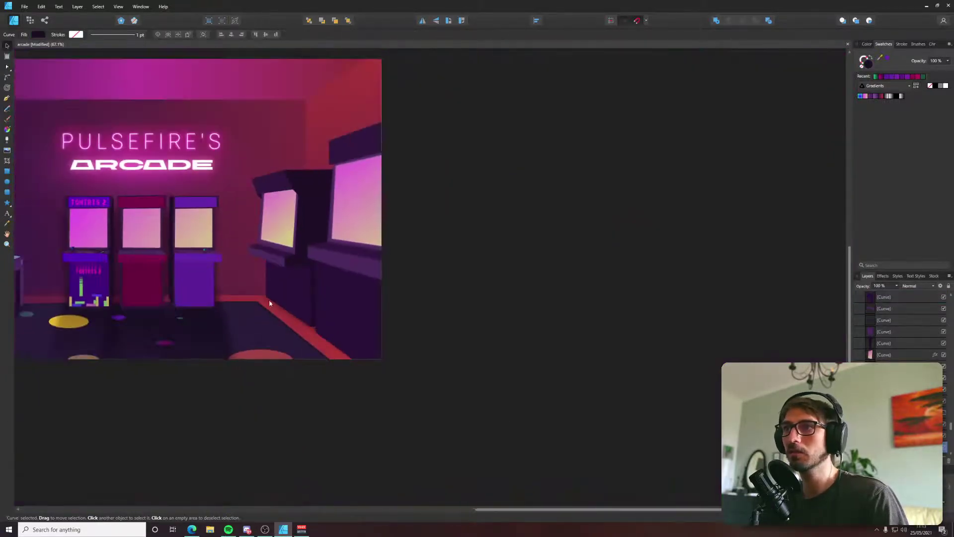
{"action": "key", "text": "ctrl+d"}
Copy the Tontris 2 cabinet's green button and its underside beside the third cabinet's magenta joystick, and duplicate it to the right.
{"action": "scroll", "coordinate": [318, 227], "scroll_direction": "up", "scroll_amount": 8}
{"action": "scroll", "coordinate": [280, 322], "scroll_direction": "up", "scroll_amount": 2}
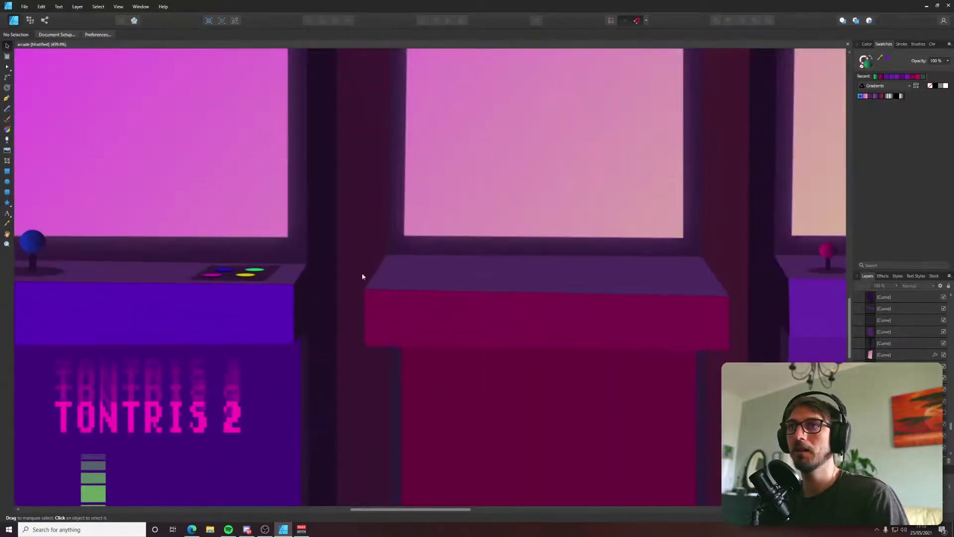
{"action": "scroll", "coordinate": [362, 273], "scroll_direction": "right", "scroll_amount": 3}
{"action": "scroll", "coordinate": [243, 287], "scroll_direction": "up", "scroll_amount": 5}
{"action": "scroll", "coordinate": [132, 252], "scroll_direction": "up", "scroll_amount": 2}
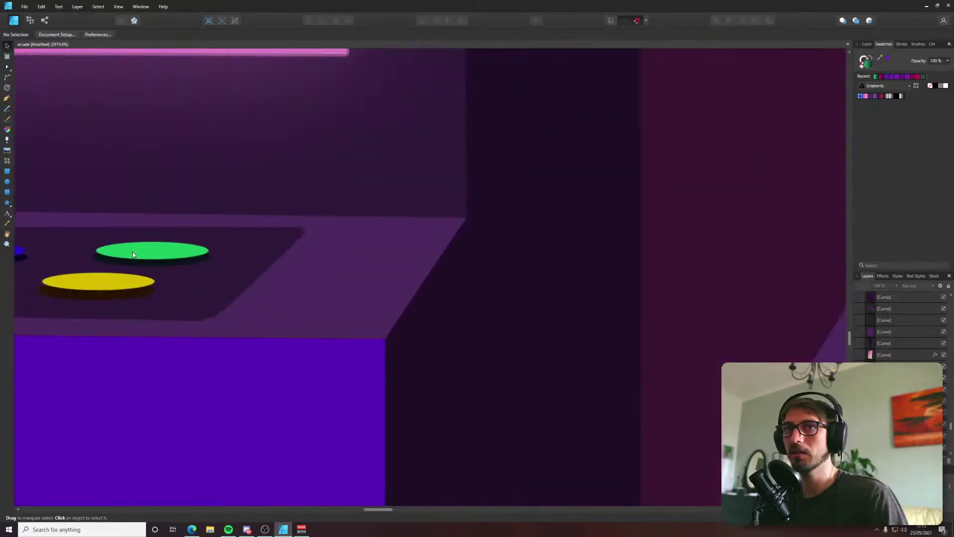
{"action": "left_click", "coordinate": [132, 252]}
{"action": "left_click", "coordinate": [134, 265], "text": "shift"}
{"action": "scroll", "coordinate": [135, 266], "scroll_direction": "down", "scroll_amount": 6}
{"action": "scroll", "coordinate": [135, 267], "scroll_direction": "down", "scroll_amount": 1}
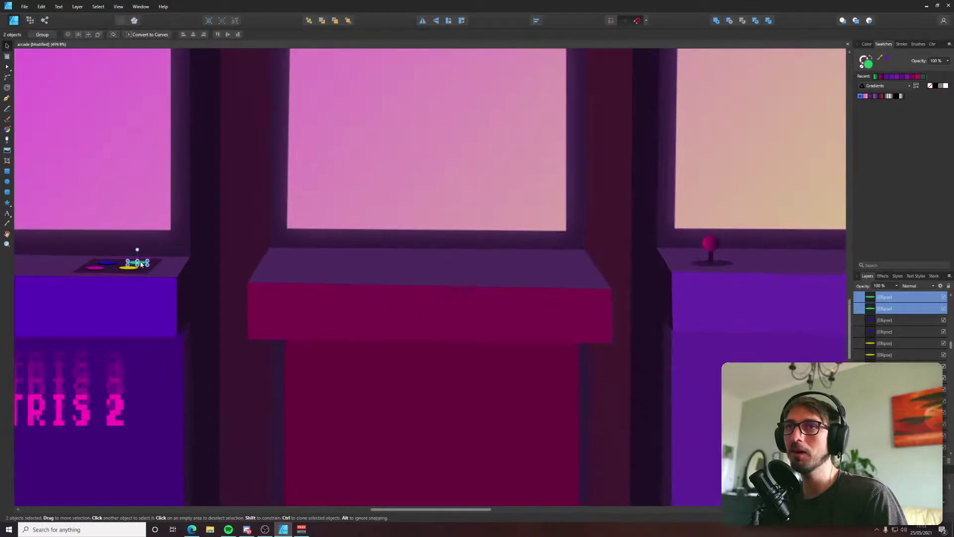
{"action": "mouse_move", "coordinate": [132, 259]}
{"action": "left_mouse_down"}
{"action": "mouse_move", "coordinate": [632, 254]}
{"action": "mouse_move", "coordinate": [757, 263]}
{"action": "left_mouse_up"}
{"action": "scroll", "coordinate": [757, 262], "scroll_direction": "up", "scroll_amount": 8}
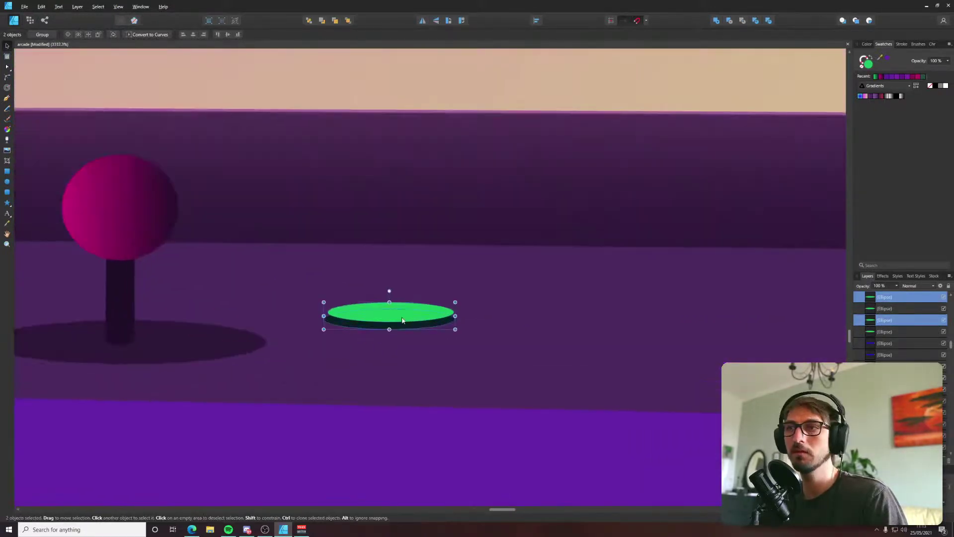
{"action": "left_click_drag", "start_coordinate": [403, 320], "coordinate": [572, 339]}
Recolour the left button on the third cabinet to magenta with hue 311, and make its underside magenta too.
{"action": "left_click", "coordinate": [388, 332]}
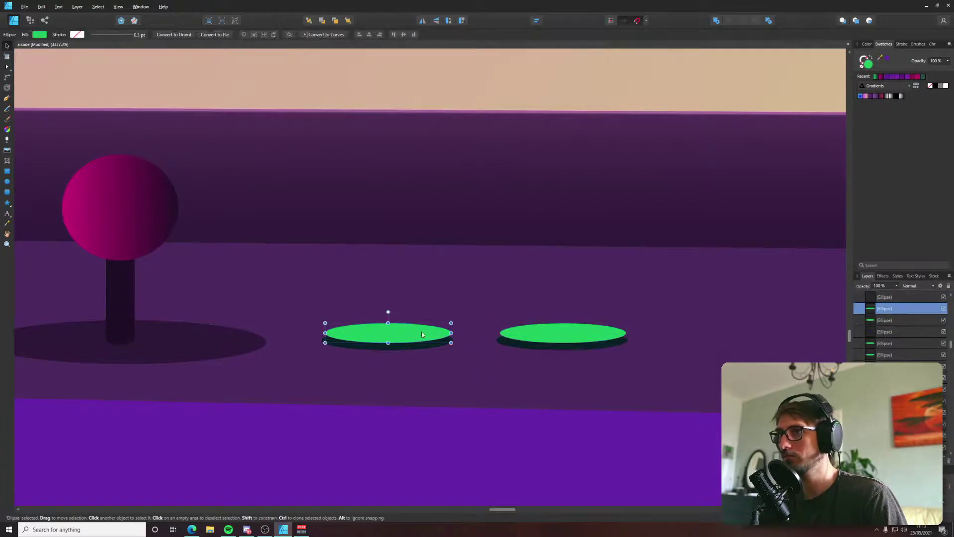
{"action": "left_click", "coordinate": [43, 36]}
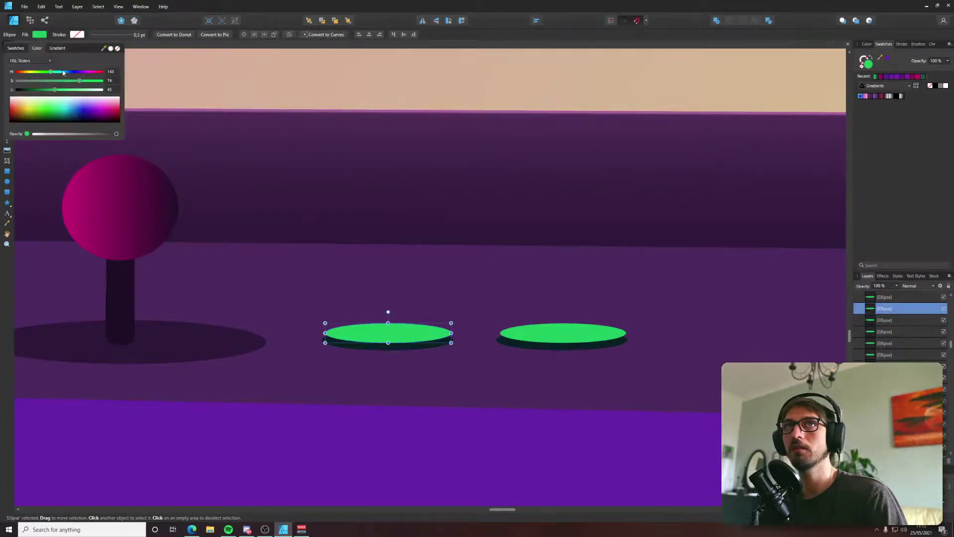
{"action": "left_click", "coordinate": [90, 72]}
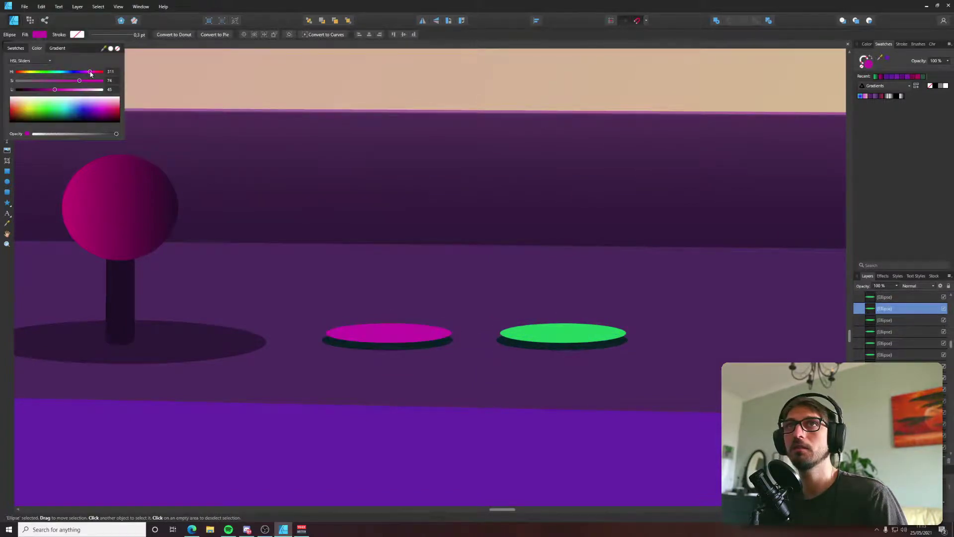
{"action": "left_click", "coordinate": [403, 346]}
{"action": "left_click", "coordinate": [40, 38]}
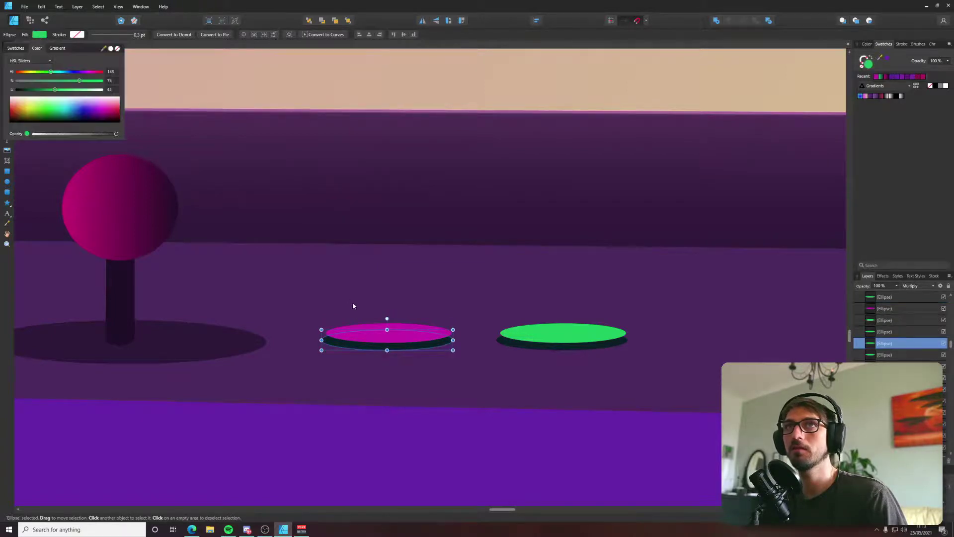
{"action": "left_click", "coordinate": [383, 313]}
{"action": "left_click", "coordinate": [422, 334]}
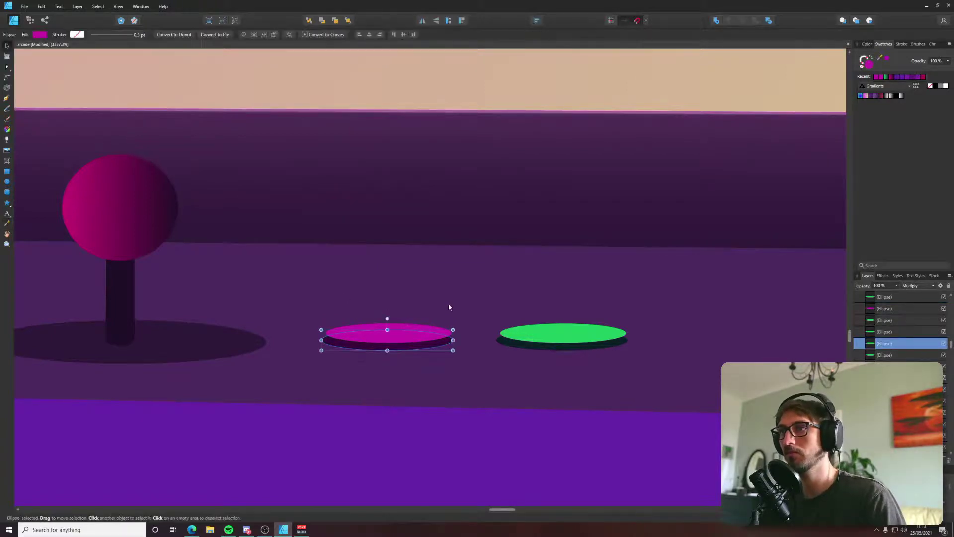
Duplicate the magenta and green button pair, including undersides, to the right of the third cabinet's green joystick.
{"action": "scroll", "coordinate": [449, 304], "scroll_direction": "down", "scroll_amount": 6}
{"action": "scroll", "coordinate": [448, 305], "scroll_direction": "down", "scroll_amount": 4}
{"action": "scroll", "coordinate": [392, 308], "scroll_direction": "up", "scroll_amount": 8}
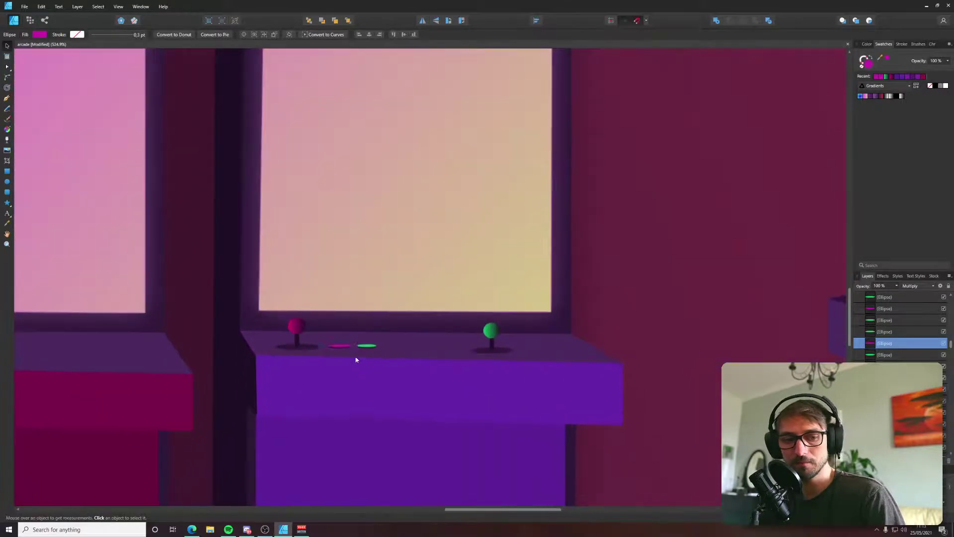
{"action": "scroll", "coordinate": [348, 353], "scroll_direction": "up", "scroll_amount": 4}
{"action": "left_click", "coordinate": [228, 334]}
{"action": "left_click", "coordinate": [373, 337]}
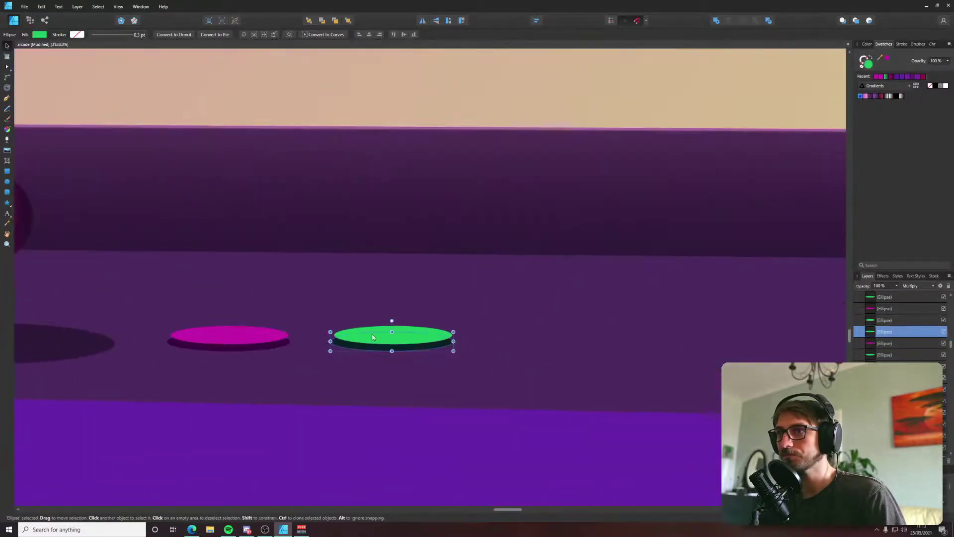
{"action": "left_click", "coordinate": [373, 338], "text": "shift"}
{"action": "left_click", "coordinate": [275, 344], "text": "shift"}
{"action": "left_click", "coordinate": [253, 346], "text": "shift"}
{"action": "scroll", "coordinate": [298, 343], "scroll_direction": "down", "scroll_amount": 5}
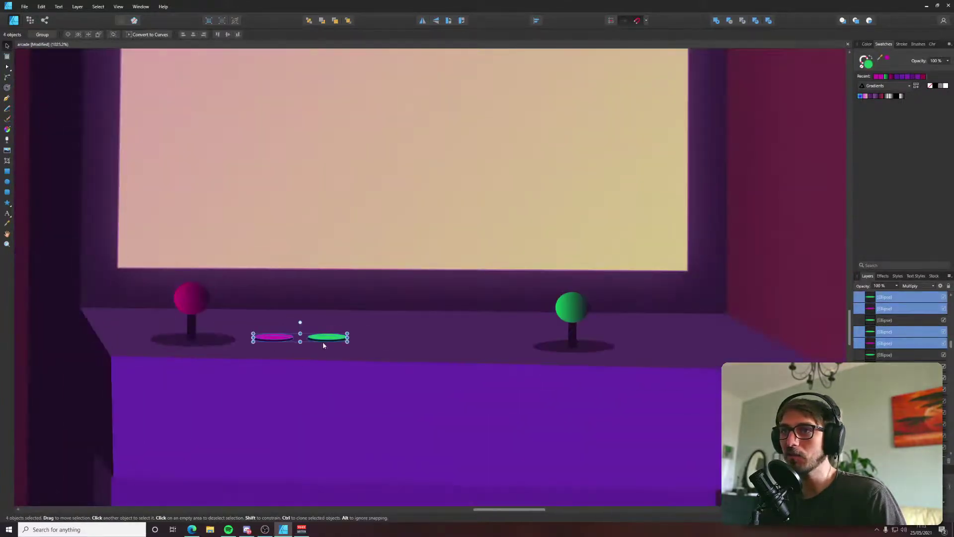
{"action": "mouse_move", "coordinate": [329, 341]}
{"action": "left_mouse_down"}
{"action": "mouse_move", "coordinate": [741, 341]}
{"action": "mouse_move", "coordinate": [714, 343]}
{"action": "left_mouse_up"}
Select the green joystick's base, stick and knob and move them up slightly, level with the buttons beside it.
{"action": "left_click", "coordinate": [612, 345]}
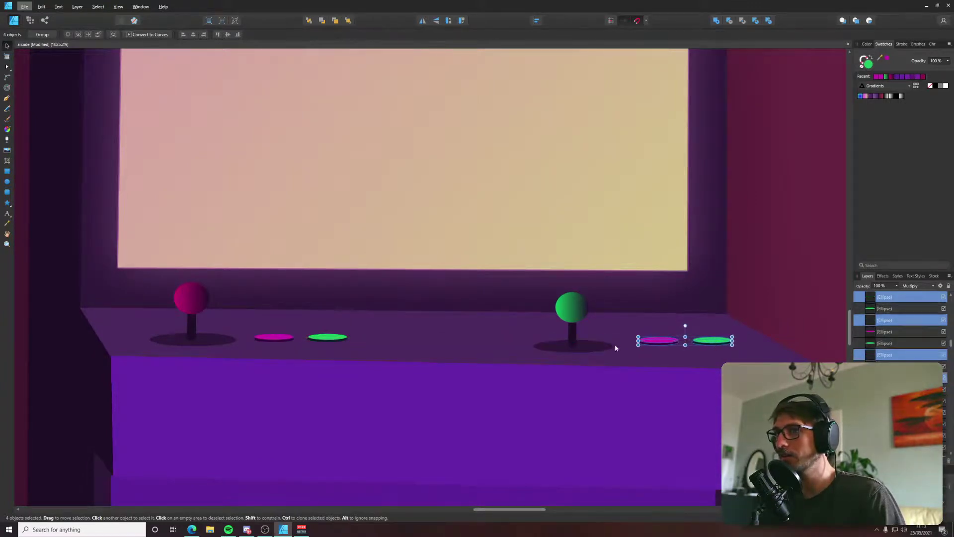
{"action": "left_click", "coordinate": [573, 332], "text": "shift"}
{"action": "left_click", "coordinate": [574, 314], "text": "shift"}
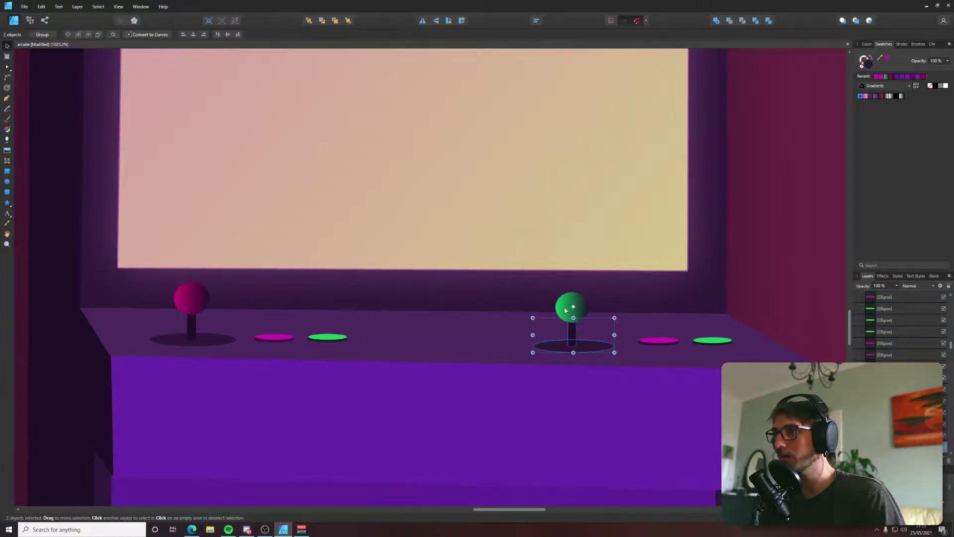
{"action": "left_click_drag", "start_coordinate": [574, 314], "coordinate": [575, 307]}
{"action": "scroll", "coordinate": [574, 307], "scroll_direction": "down", "scroll_amount": 5}
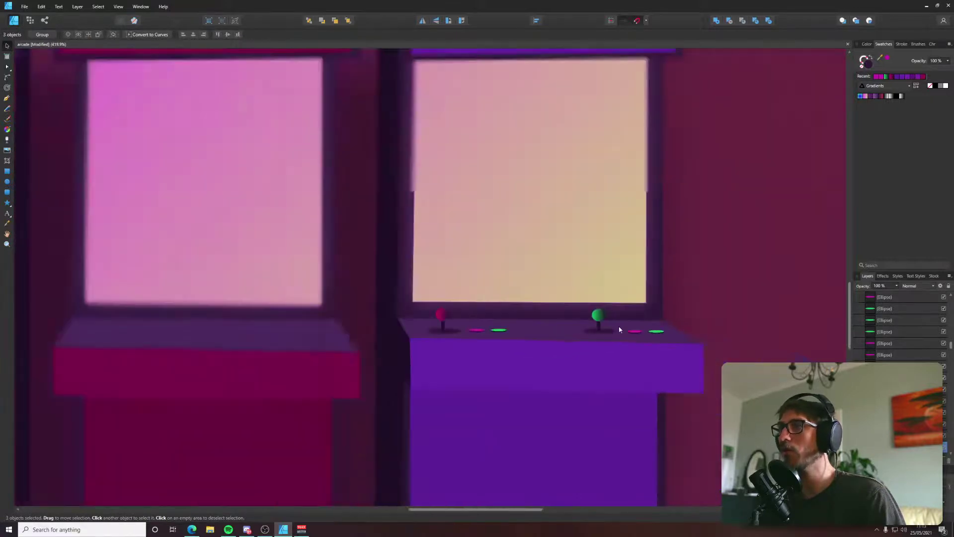
{"action": "scroll", "coordinate": [625, 325], "scroll_direction": "up", "scroll_amount": 5}
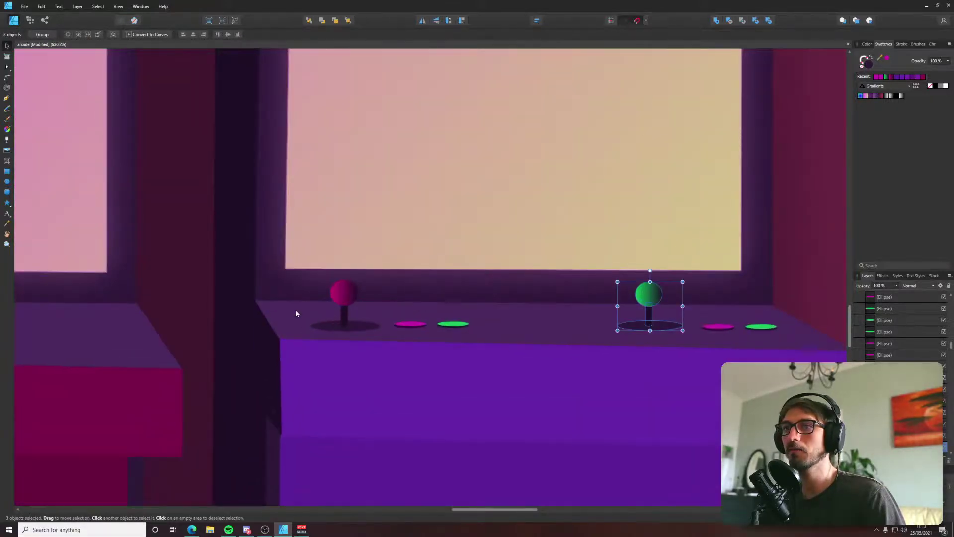
{"action": "scroll", "coordinate": [296, 313], "scroll_direction": "down", "scroll_amount": 4}
{"action": "scroll", "coordinate": [302, 282], "scroll_direction": "up", "scroll_amount": 5}
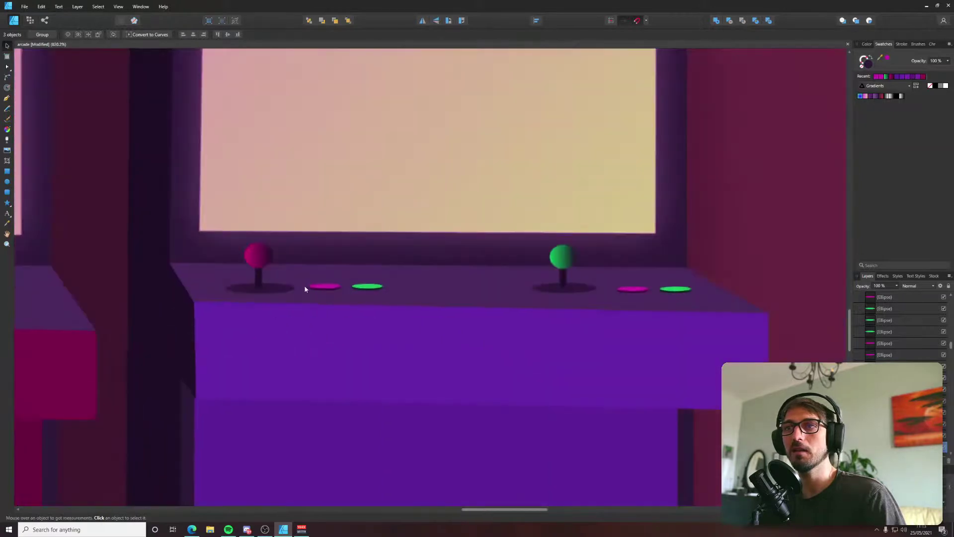
Show the Guides group and draw a four-sided panel with the Pen tool around the third cabinet's left button pair, adjusting its upper-right corner.
{"action": "left_click_drag", "start_coordinate": [951, 345], "coordinate": [951, 302]}
{"action": "left_click", "coordinate": [944, 320]}
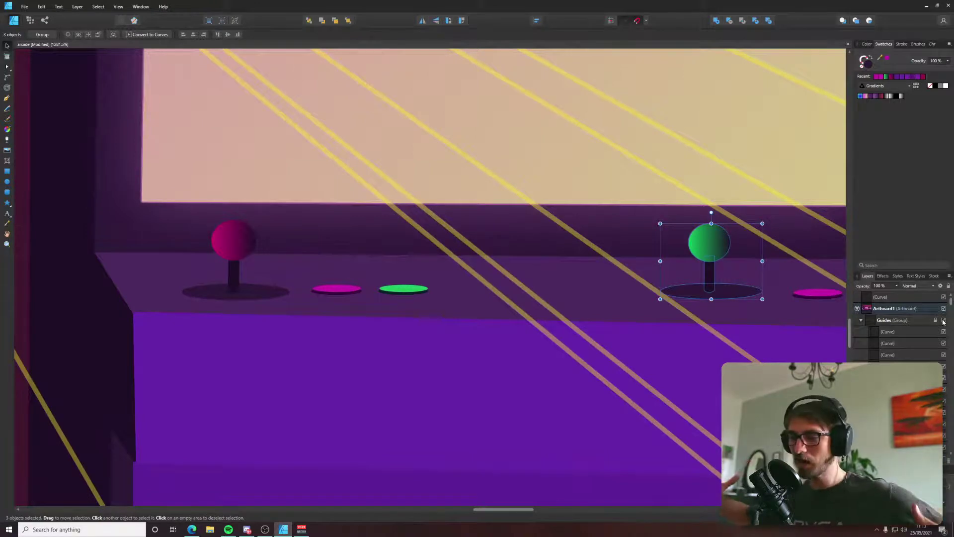
{"action": "key", "text": "p"}
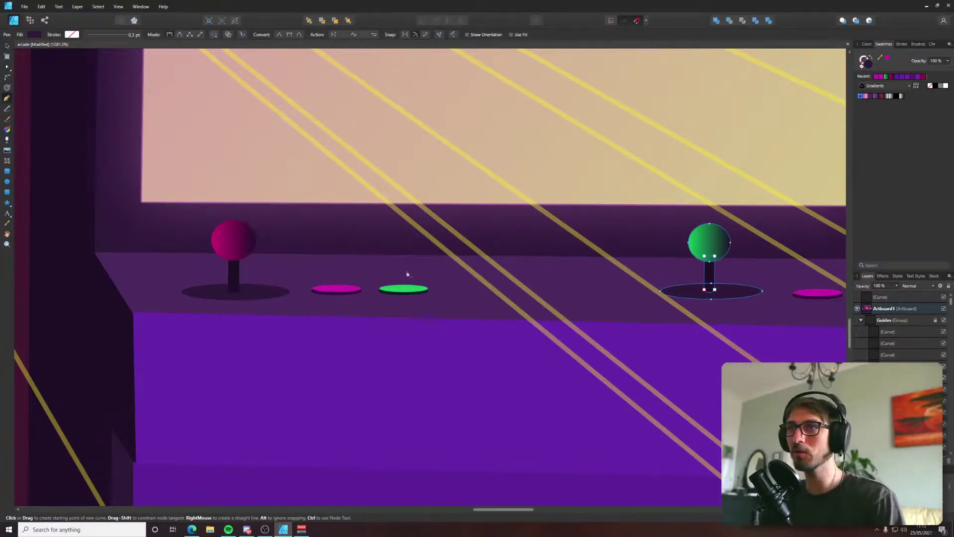
{"action": "left_click", "coordinate": [425, 270]}
{"action": "left_click", "coordinate": [463, 299]}
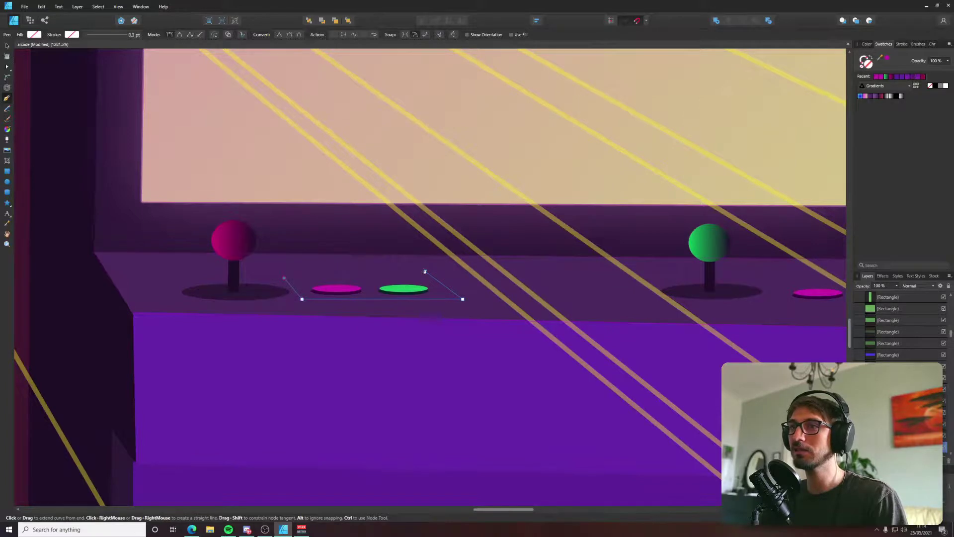
{"action": "left_click", "coordinate": [284, 277]}
{"action": "key", "text": "a"}
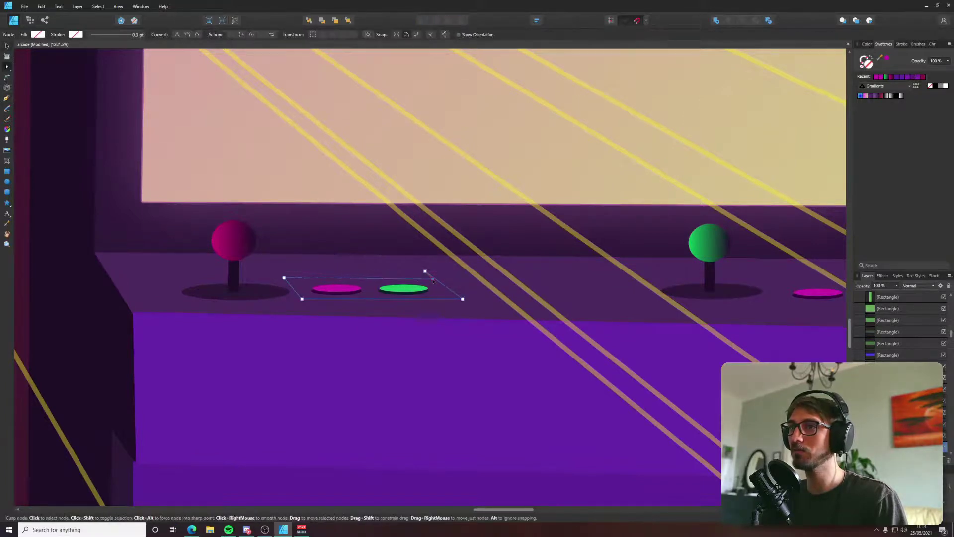
{"action": "left_click", "coordinate": [425, 271]}
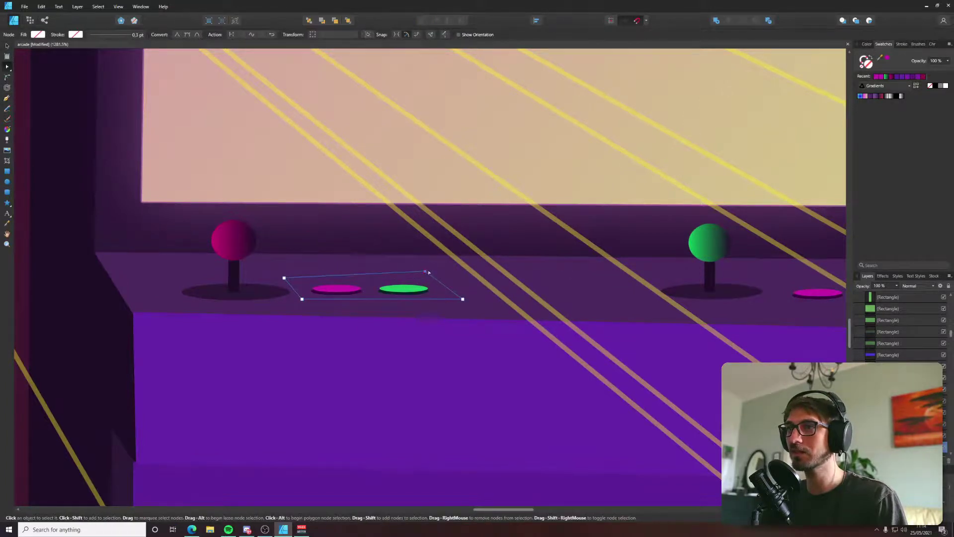
{"action": "left_click_drag", "start_coordinate": [425, 272], "coordinate": [428, 274]}
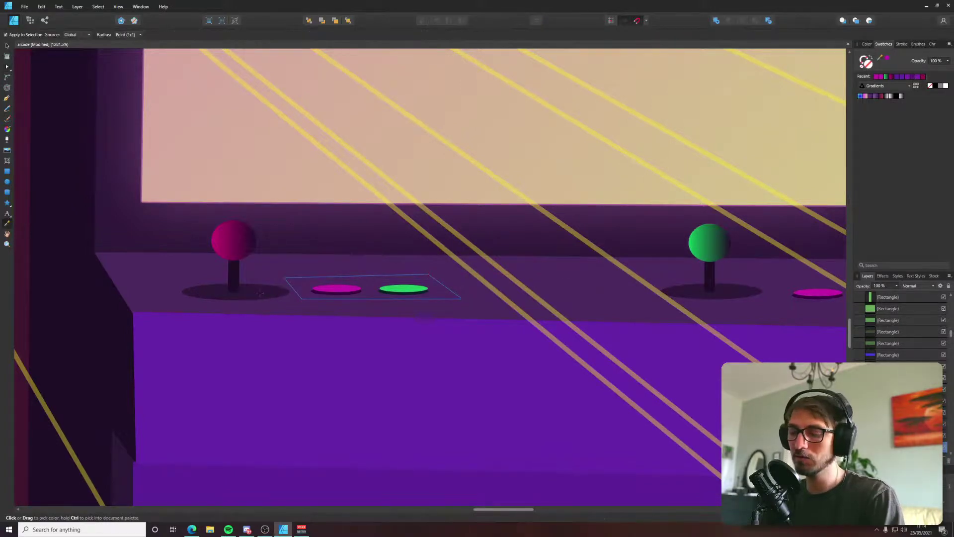
Fill the new panel around the left button pair with the dark purple of the joystick base.
{"action": "key", "text": "v"}
{"action": "key", "text": "ctrl+z"}
{"action": "left_click", "coordinate": [387, 308]}
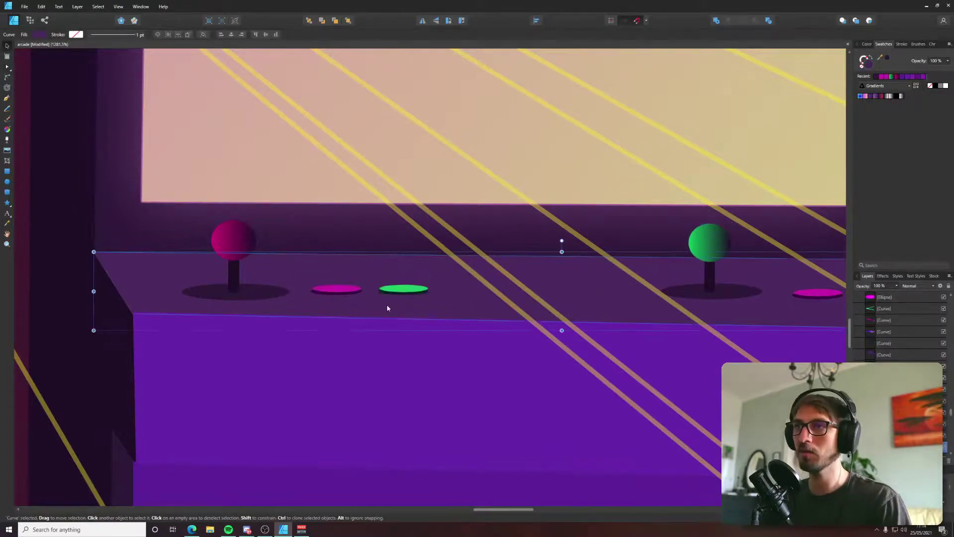
{"action": "key", "text": "ctrl+shift+z"}
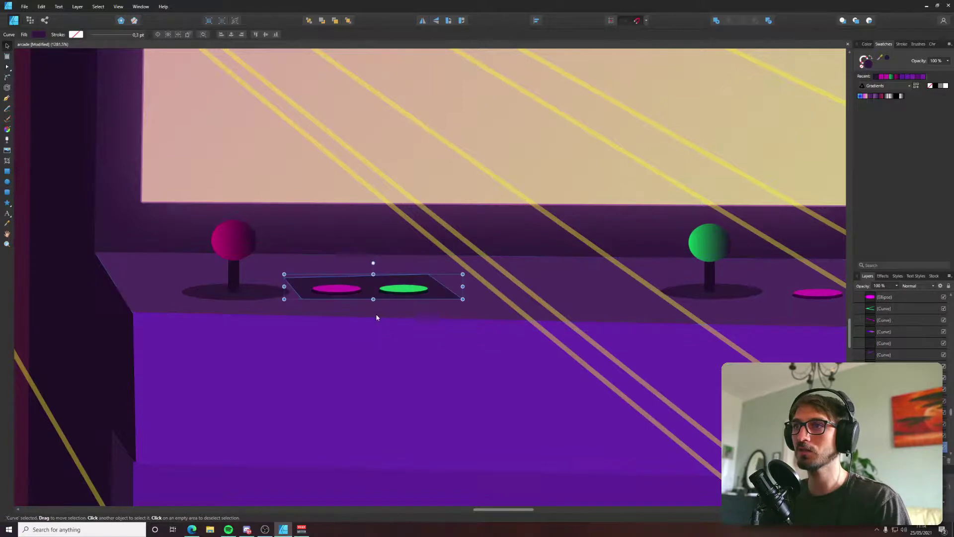
Round the corners of the dark button panel with the Corner tool.
{"action": "left_click", "coordinate": [7, 67]}
{"action": "left_click", "coordinate": [284, 277]}
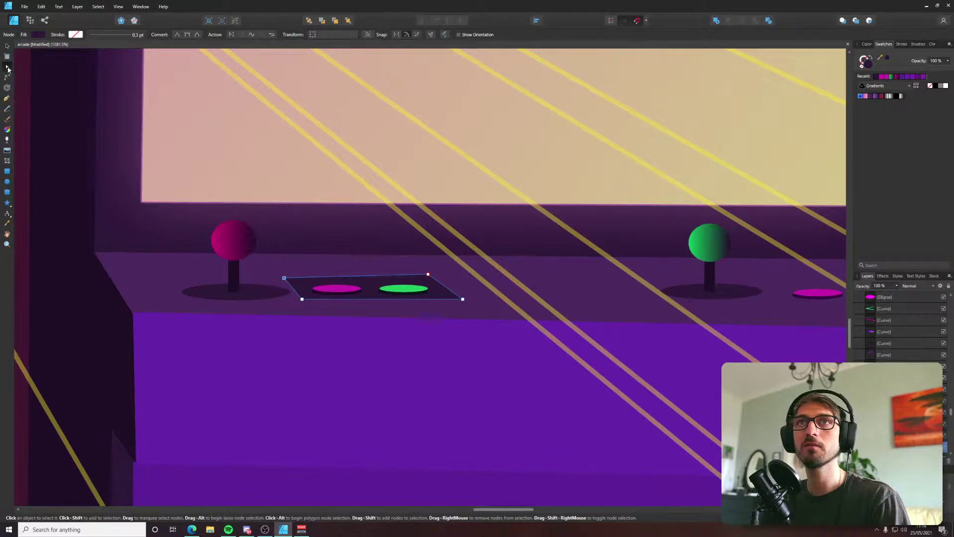
{"action": "left_click", "coordinate": [8, 78]}
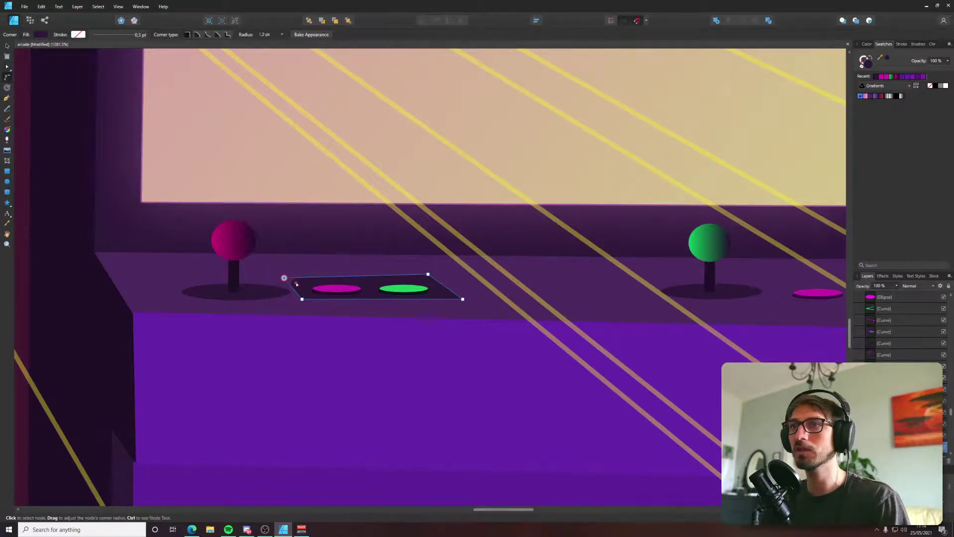
{"action": "left_click", "coordinate": [303, 299]}
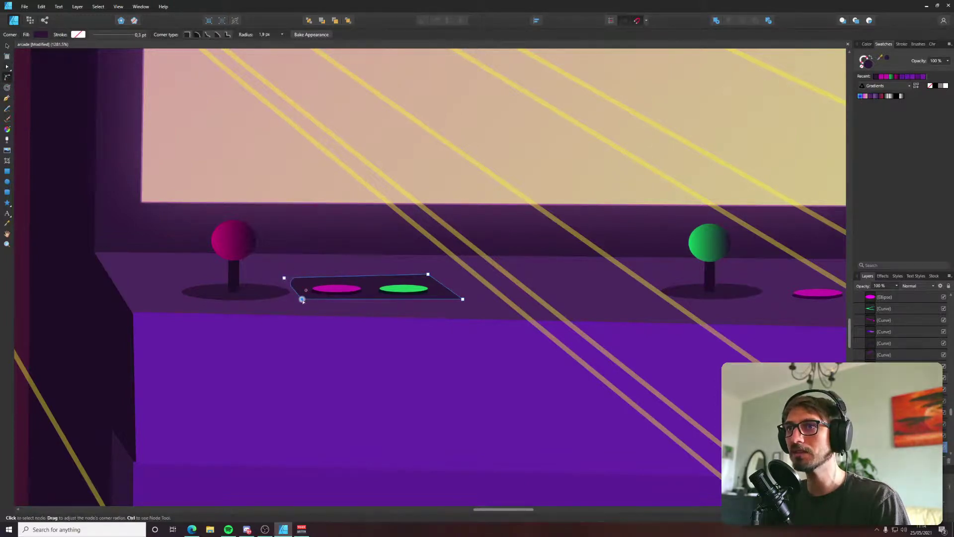
{"action": "left_click", "coordinate": [428, 274]}
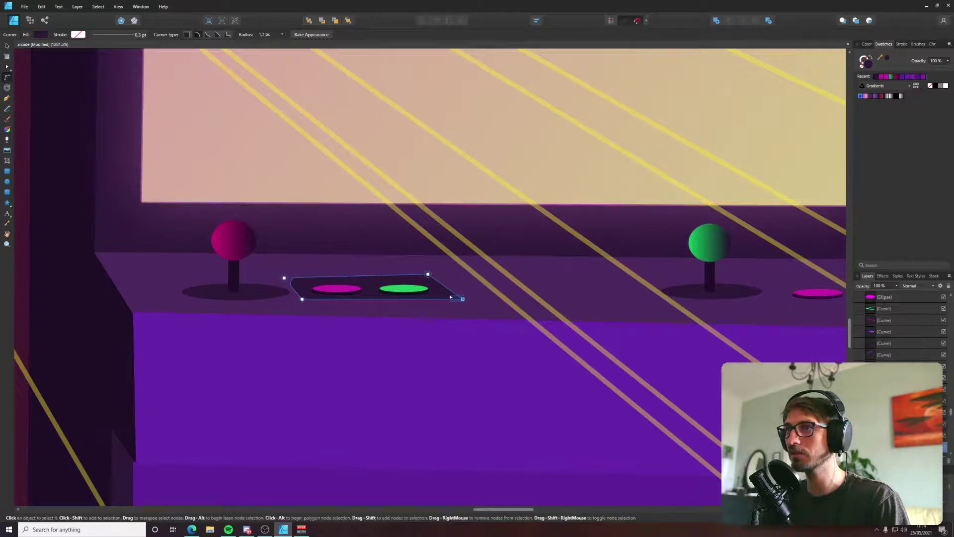
{"action": "left_click", "coordinate": [463, 299]}
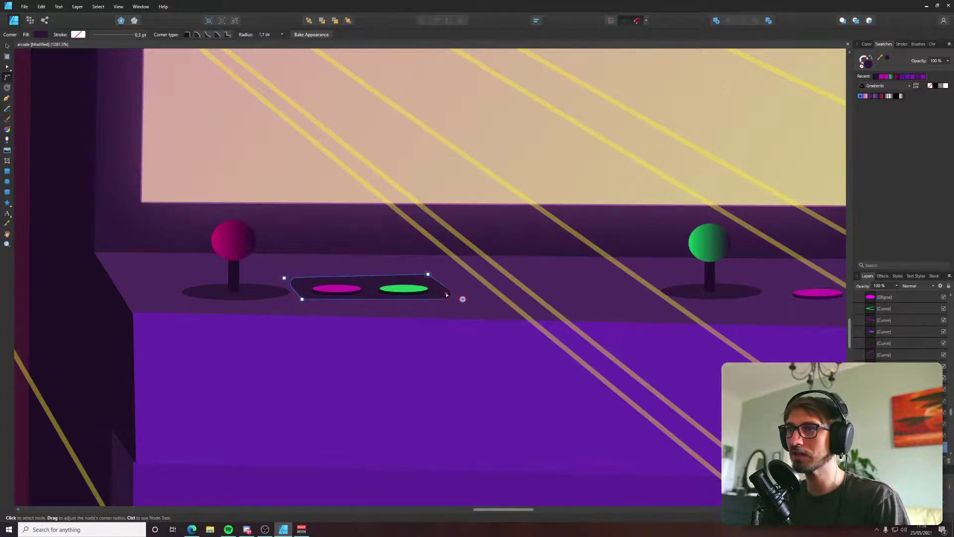
{"action": "key", "text": "v"}
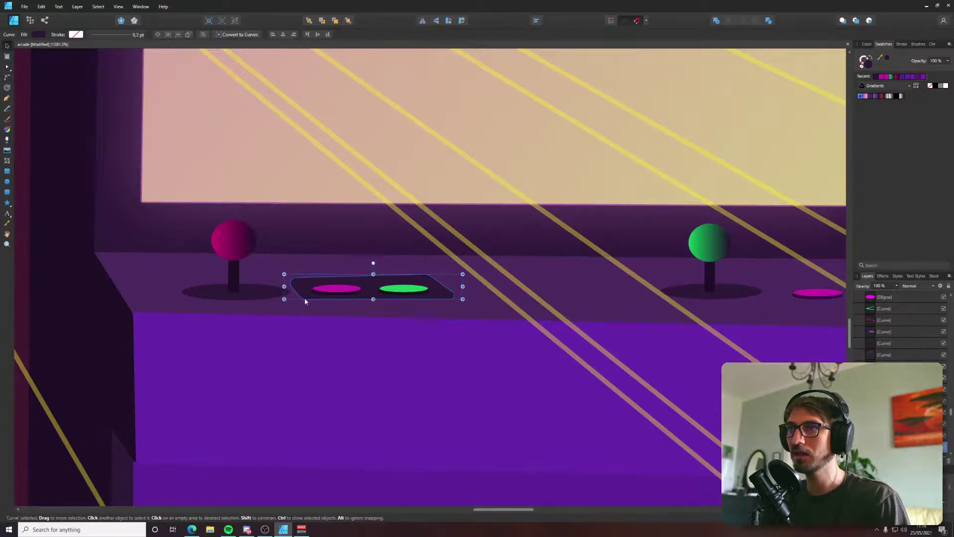
{"action": "left_click", "coordinate": [8, 77]}
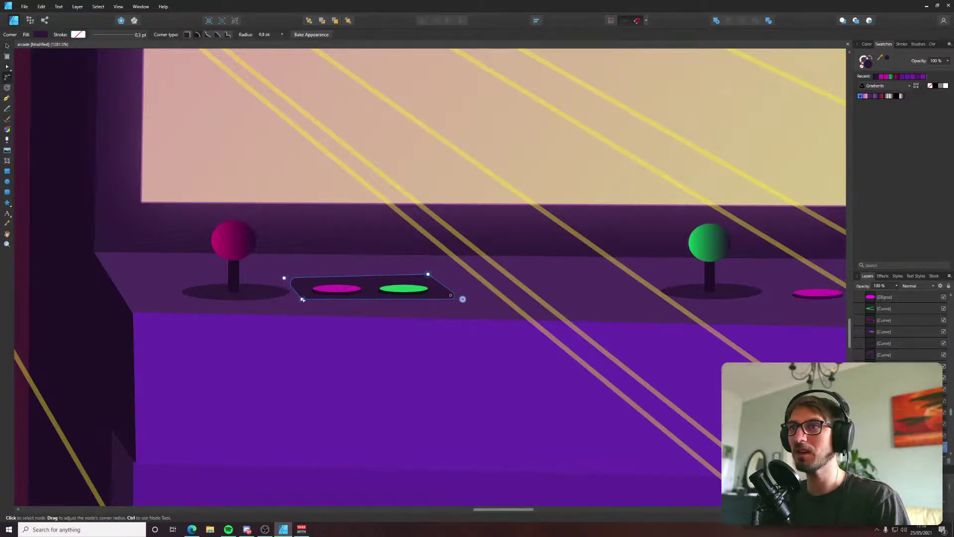
Move the button panel's two front corner nodes slightly down and to the right to deepen the panel.
{"action": "key", "text": "v"}
{"action": "key", "text": "a"}
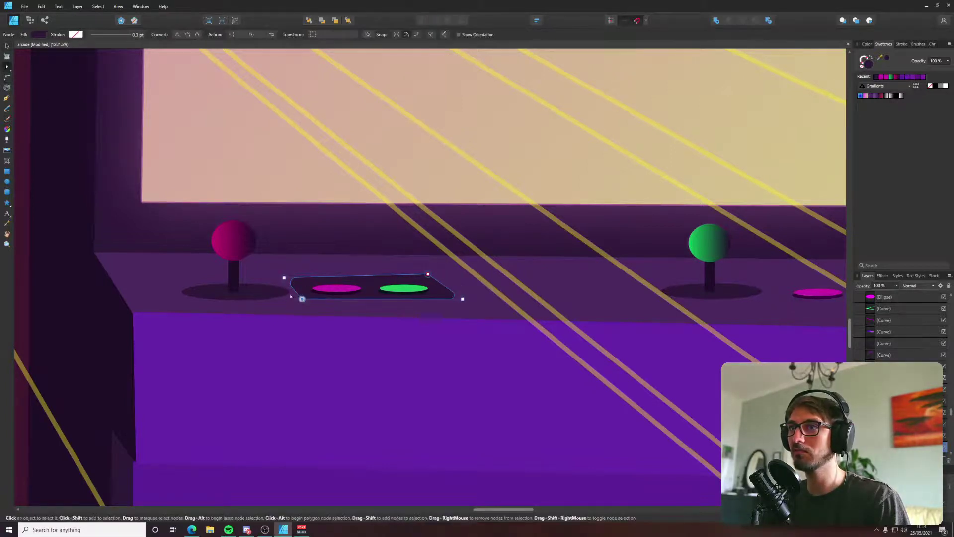
{"action": "left_click_drag", "start_coordinate": [291, 293], "coordinate": [471, 305]}
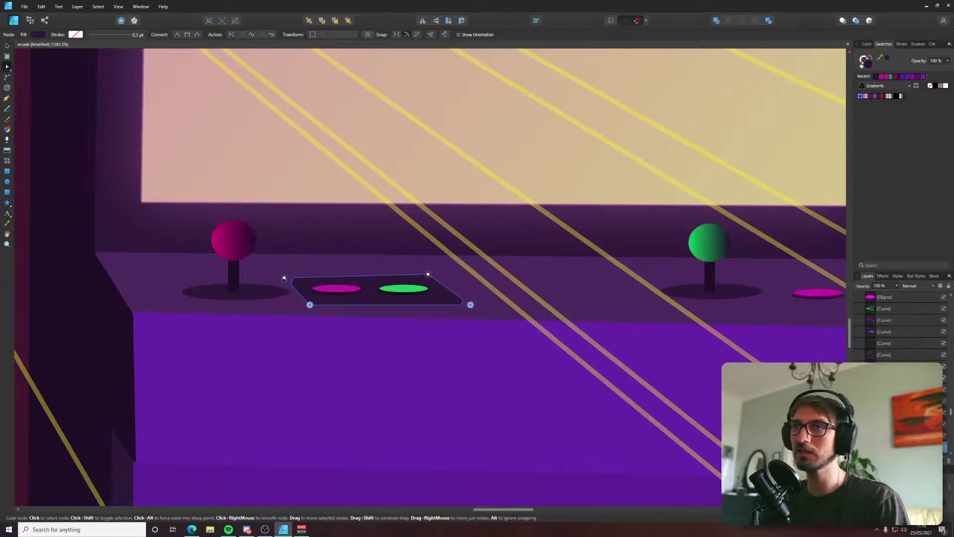
{"action": "scroll", "coordinate": [284, 278], "scroll_direction": "down", "scroll_amount": 6}
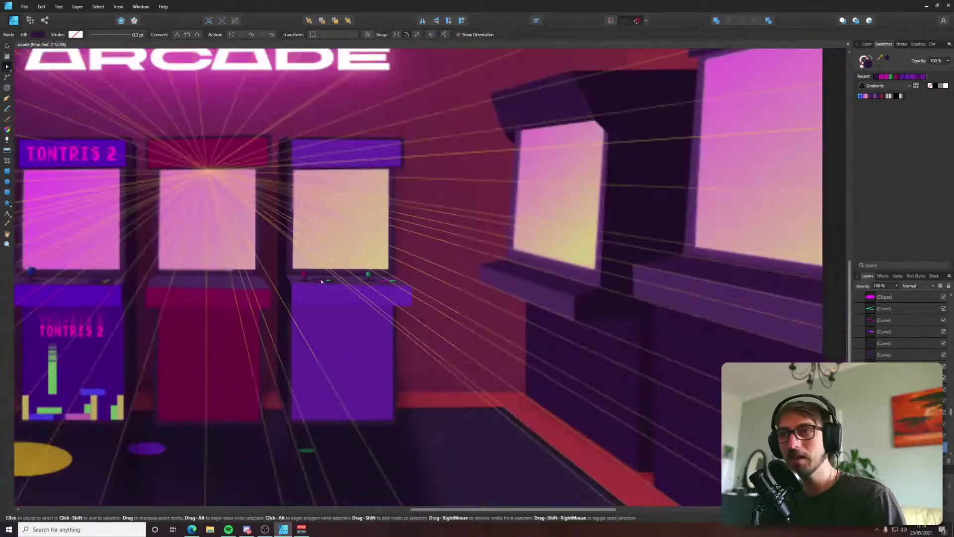
Round the back corners of the dark button panel further with the Corner tool.
{"action": "scroll", "coordinate": [327, 284], "scroll_direction": "up", "scroll_amount": 3}
{"action": "scroll", "coordinate": [327, 284], "scroll_direction": "up", "scroll_amount": 5}
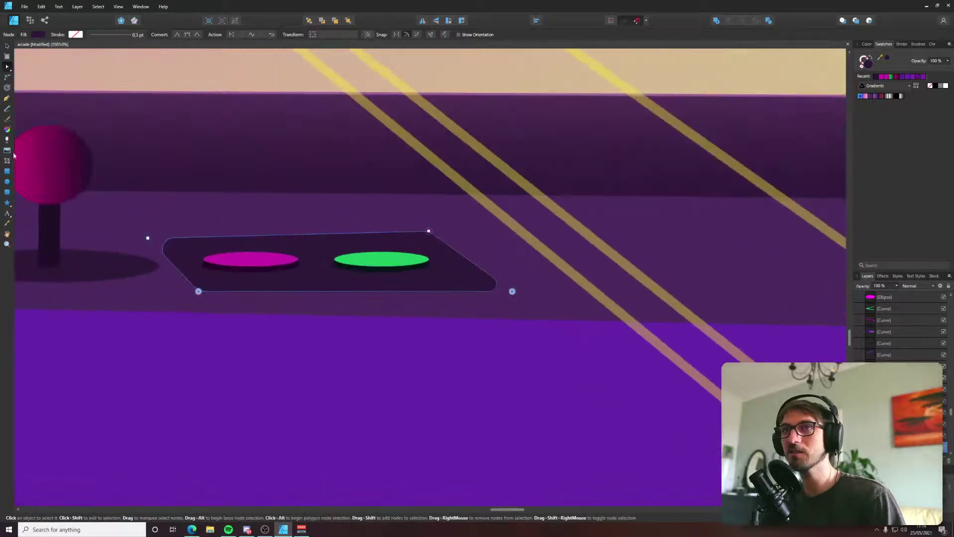
{"action": "left_click", "coordinate": [8, 78]}
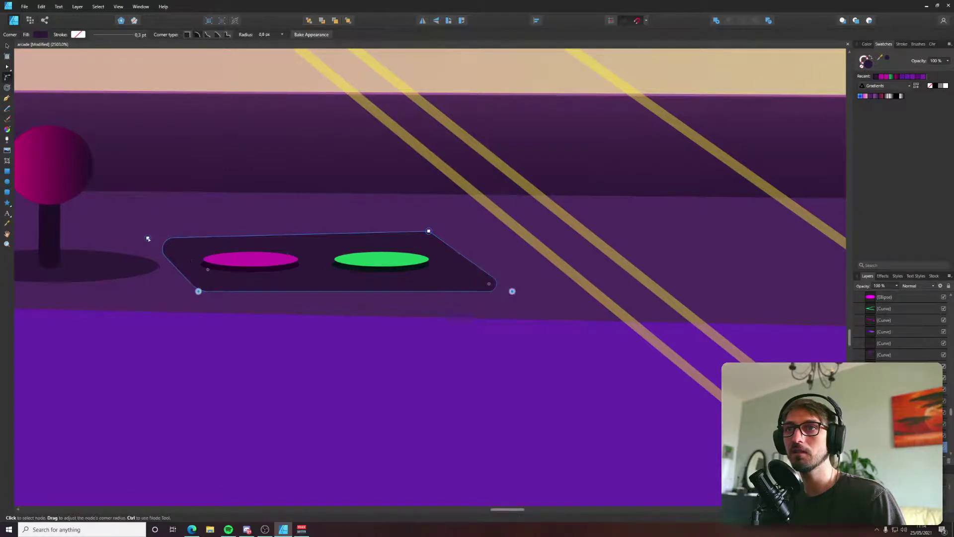
{"action": "left_click_drag", "start_coordinate": [148, 238], "coordinate": [183, 248]}
{"action": "left_click", "coordinate": [423, 244]}
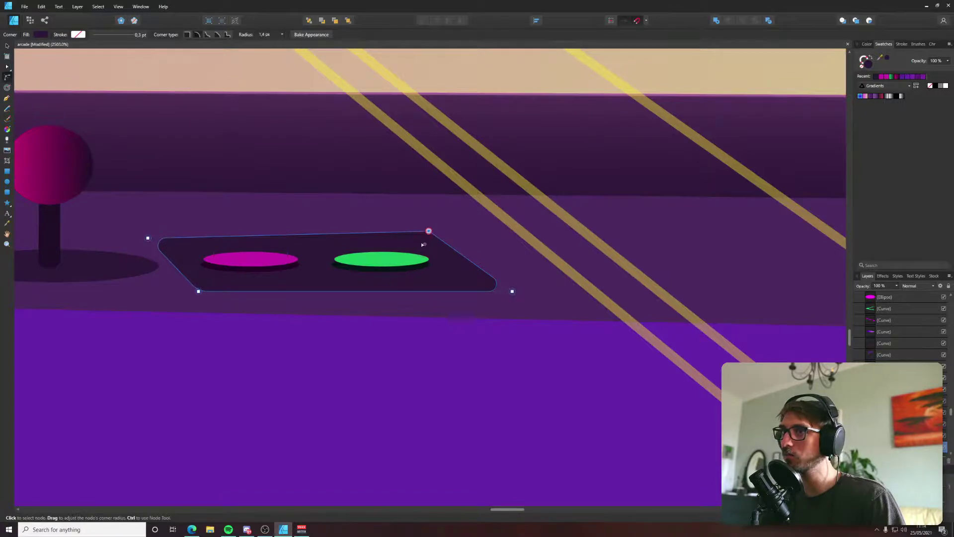
Duplicate the dark button panel and place the copy around the third cabinet's right button pair.
{"action": "key", "text": "v"}
{"action": "scroll", "coordinate": [415, 198], "scroll_direction": "down", "scroll_amount": 8}
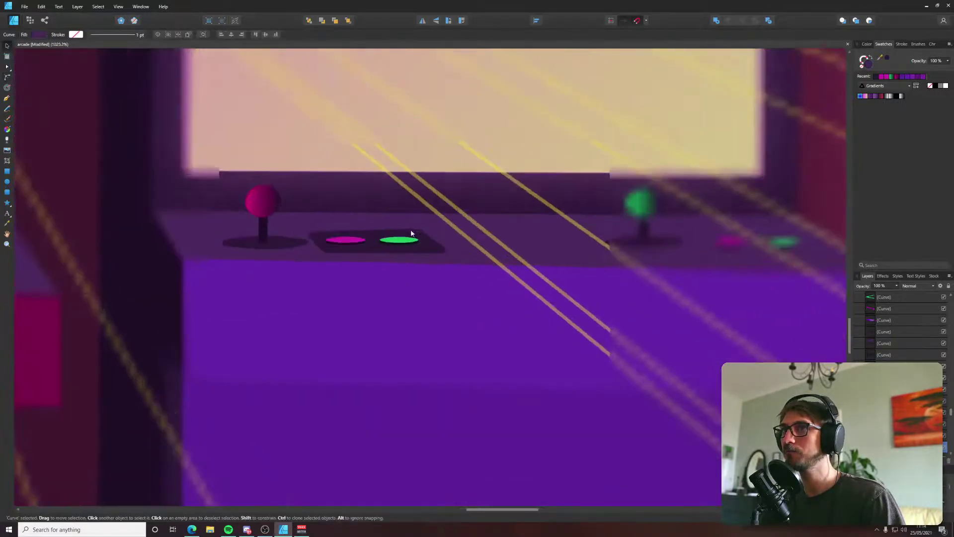
{"action": "left_click", "coordinate": [427, 212]}
{"action": "scroll", "coordinate": [427, 211], "scroll_direction": "up", "scroll_amount": 5}
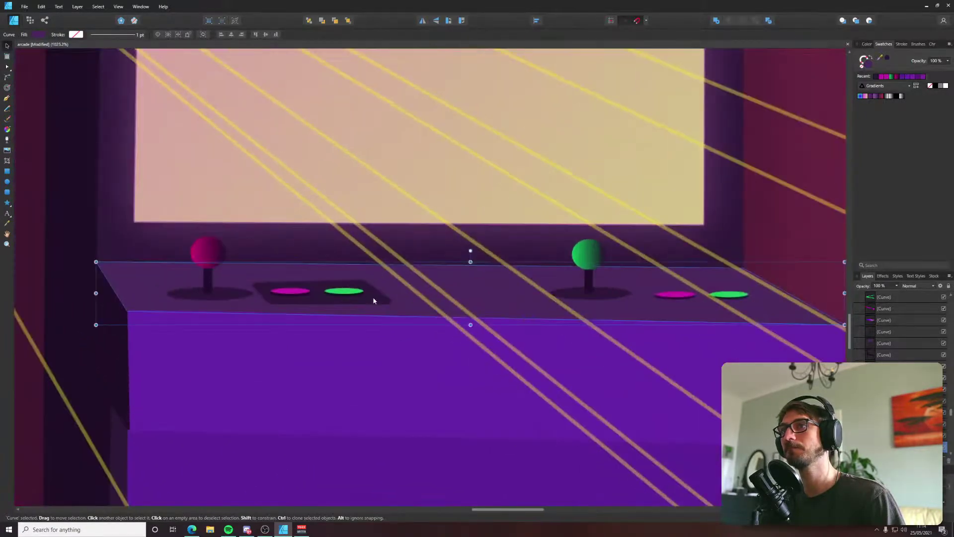
{"action": "key", "text": "c"}
{"action": "left_click", "coordinate": [372, 300]}
{"action": "scroll", "coordinate": [371, 289], "scroll_direction": "up", "scroll_amount": 4}
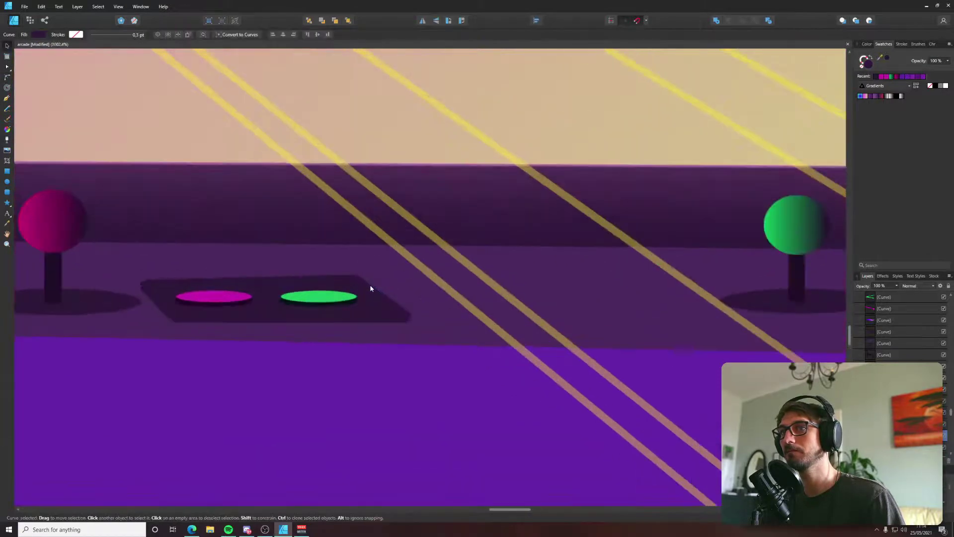
{"action": "key", "text": "a"}
{"action": "left_click_drag", "start_coordinate": [423, 322], "coordinate": [676, 318]}
{"action": "key", "text": "v"}
{"action": "scroll", "coordinate": [386, 314], "scroll_direction": "down", "scroll_amount": 4}
{"action": "scroll", "coordinate": [675, 318], "scroll_direction": "up", "scroll_amount": 5}
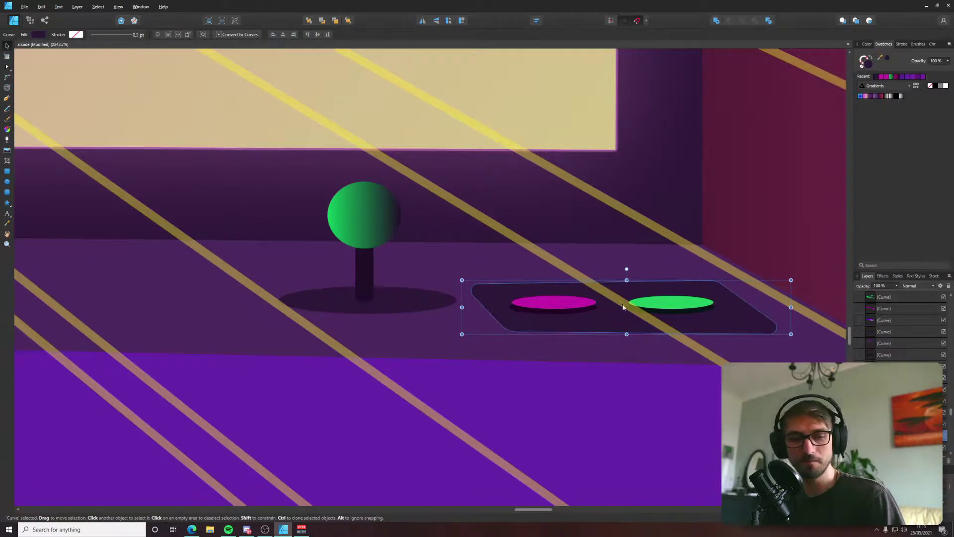
Shift the right button panel's two front nodes to the right to match the perspective, and nudge the whole panel slightly left around its buttons.
{"action": "left_click_drag", "start_coordinate": [620, 323], "coordinate": [353, 307]}
{"action": "key", "text": "a"}
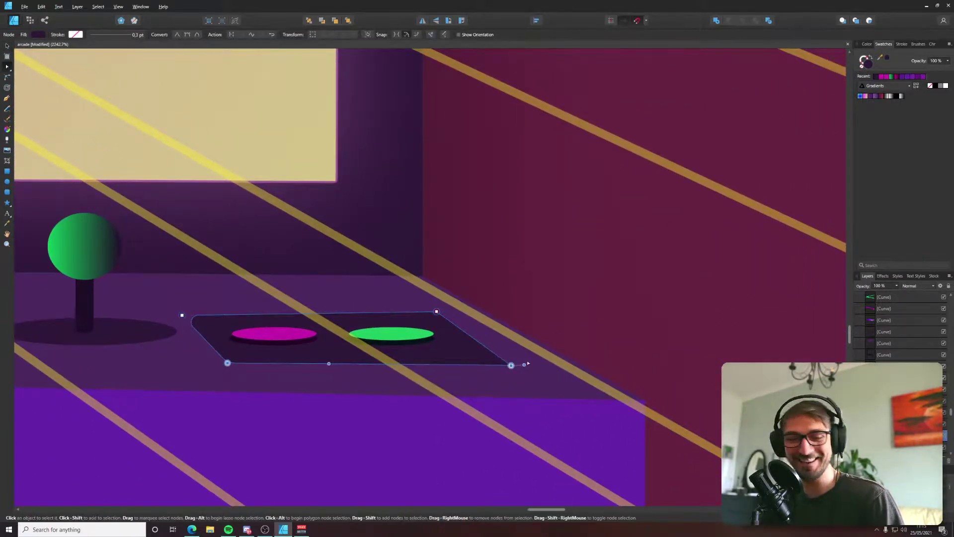
{"action": "left_click_drag", "start_coordinate": [511, 365], "coordinate": [535, 365]}
{"action": "key", "text": "v"}
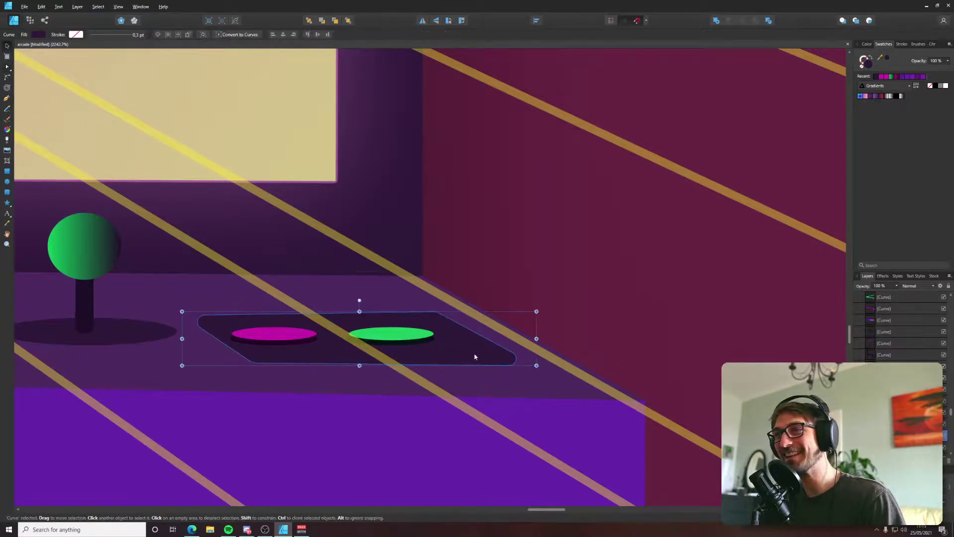
{"action": "left_click_drag", "start_coordinate": [477, 357], "coordinate": [462, 353]}
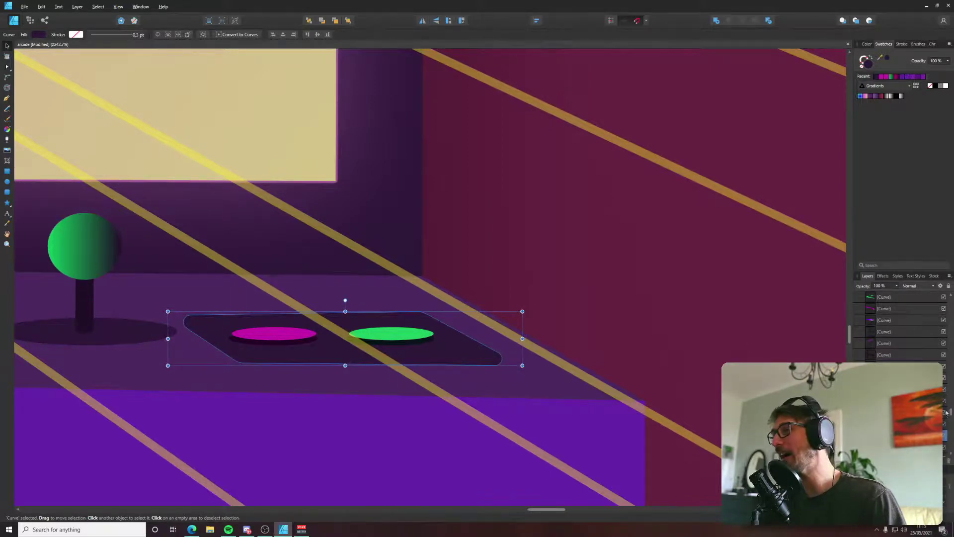
Hide the Guides group, clear the selection and save the document.
{"action": "left_click_drag", "start_coordinate": [948, 412], "coordinate": [950, 298]}
{"action": "left_click", "coordinate": [945, 321]}
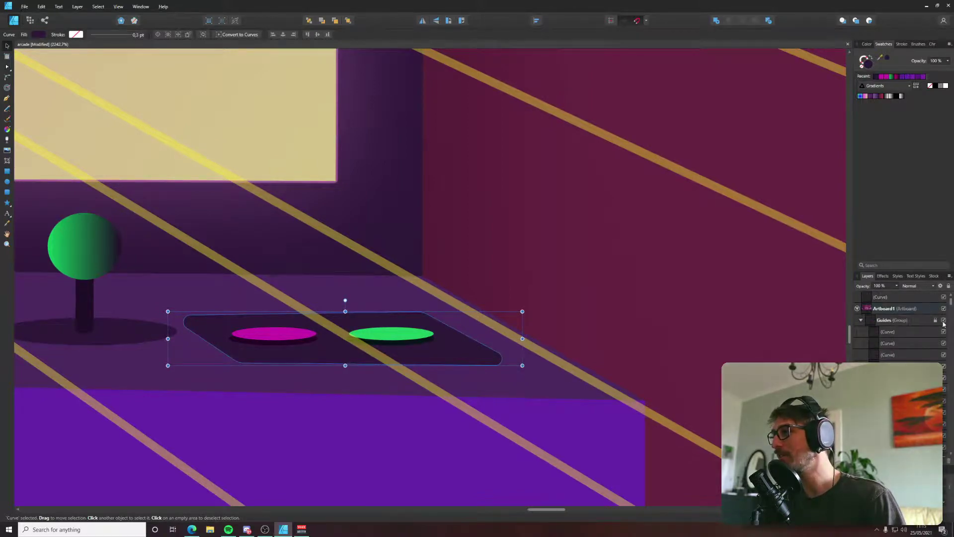
{"action": "scroll", "coordinate": [577, 367], "scroll_direction": "down", "scroll_amount": 10, "text": "ctrl"}
{"action": "left_click", "coordinate": [760, 352]}
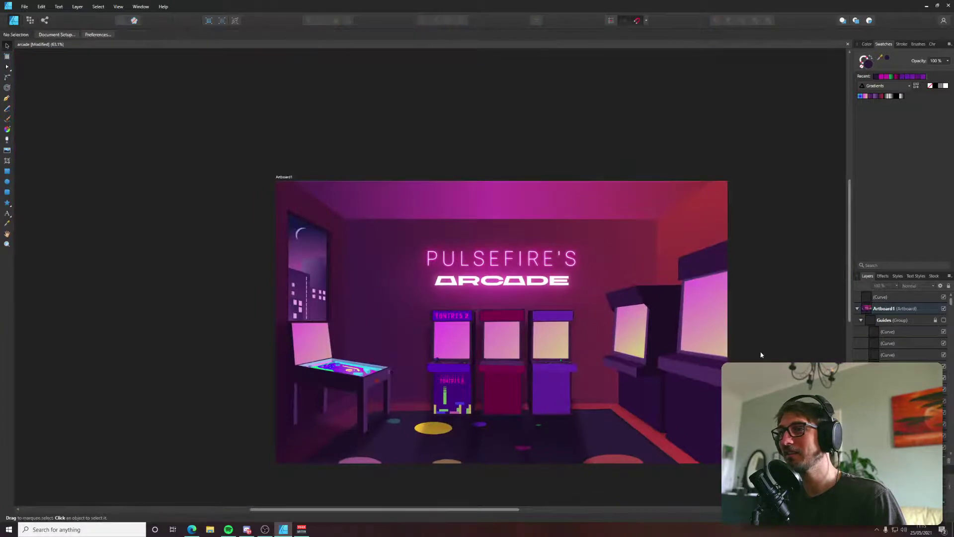
{"action": "left_click_drag", "start_coordinate": [762, 352], "coordinate": [714, 312]}
{"action": "key", "text": "ctrl+s"}
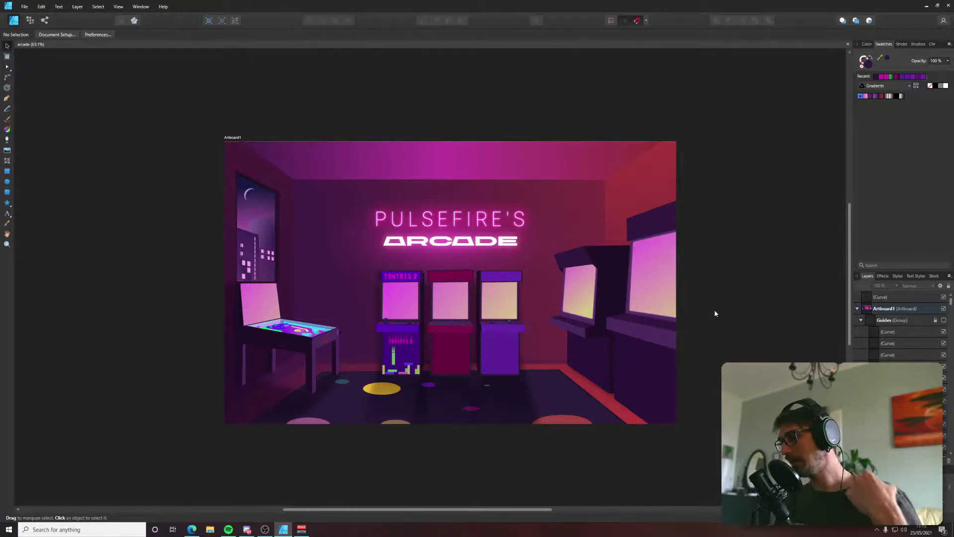
Examine the three back-wall cabinets up close and within the whole arcade scene.
{"action": "scroll", "coordinate": [431, 380], "scroll_direction": "up", "scroll_amount": 5}
{"action": "left_click_drag", "start_coordinate": [519, 330], "coordinate": [416, 479]}
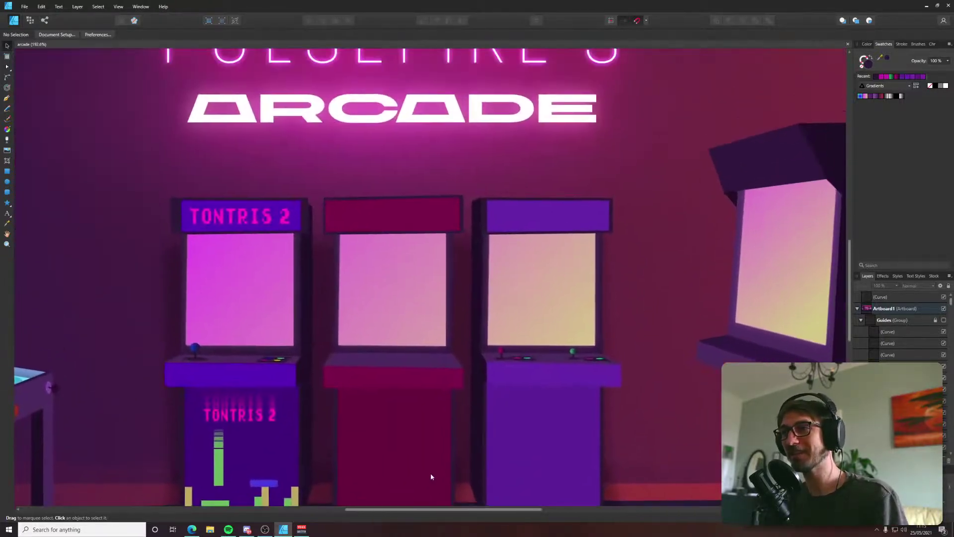
{"action": "left_click_drag", "start_coordinate": [440, 443], "coordinate": [420, 389]}
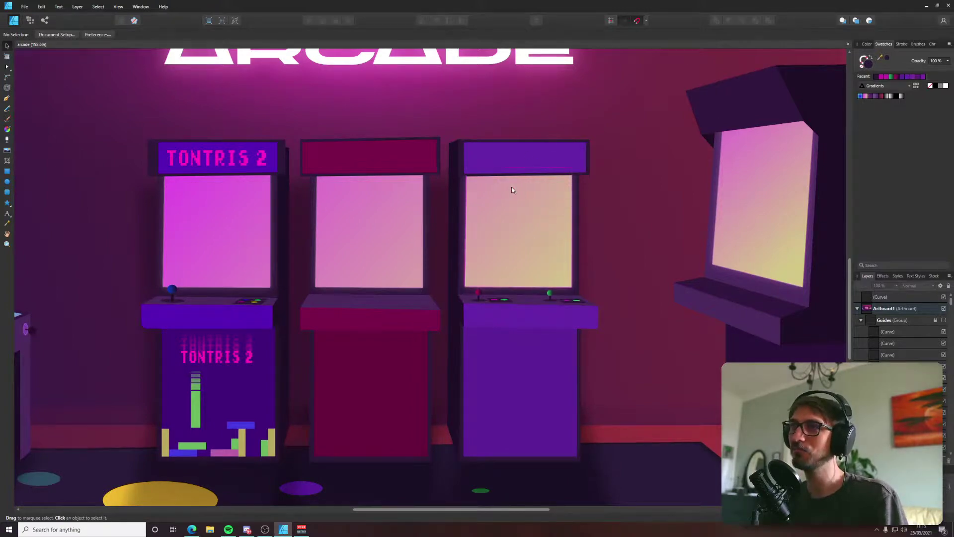
{"action": "scroll", "coordinate": [529, 208], "scroll_direction": "down", "scroll_amount": 3}
{"action": "scroll", "coordinate": [535, 215], "scroll_direction": "down", "scroll_amount": 3}
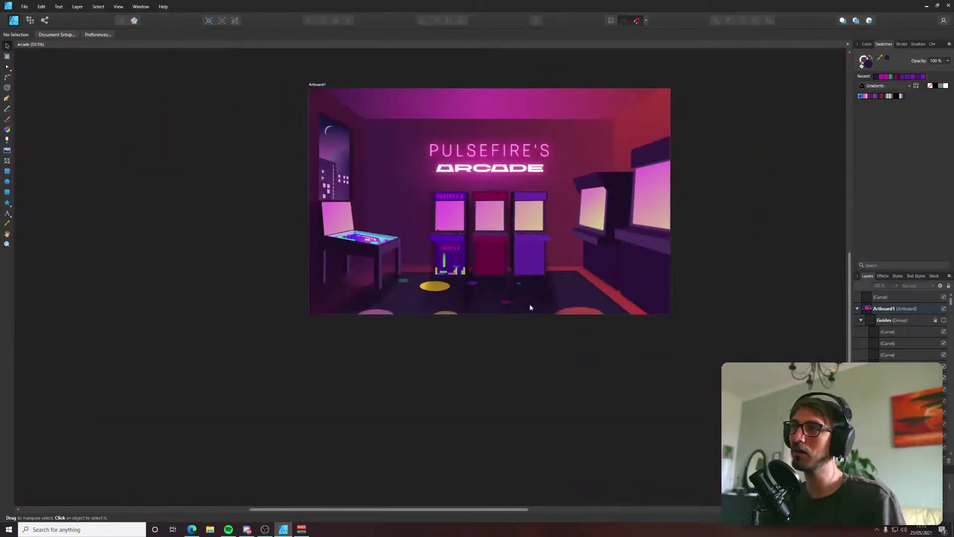
{"action": "scroll", "coordinate": [530, 303], "scroll_direction": "up", "scroll_amount": 5}
{"action": "scroll", "coordinate": [548, 234], "scroll_direction": "down", "scroll_amount": 4}
{"action": "left_click_drag", "start_coordinate": [550, 234], "coordinate": [499, 290]}
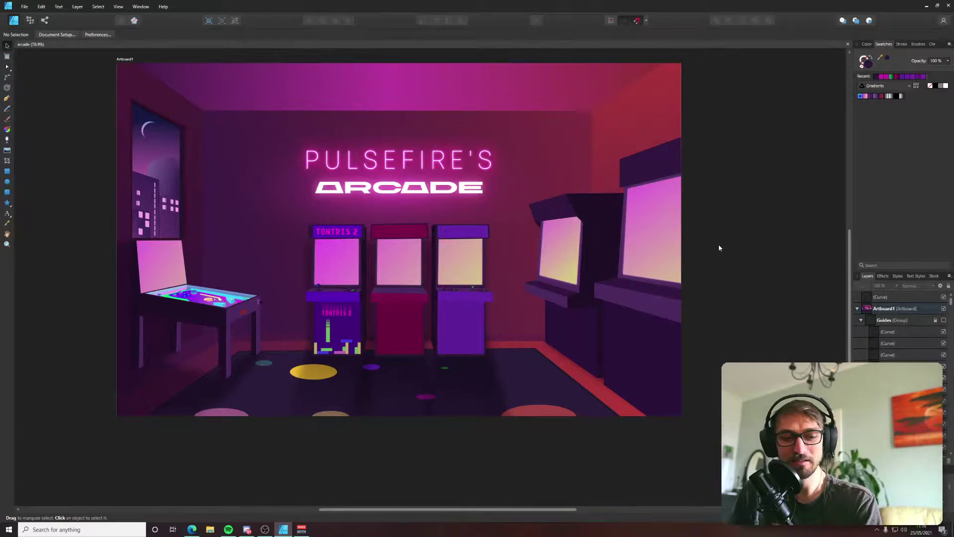
{"action": "scroll", "coordinate": [449, 279], "scroll_direction": "up", "scroll_amount": 5}
{"action": "scroll", "coordinate": [460, 223], "scroll_direction": "up", "scroll_amount": 1}
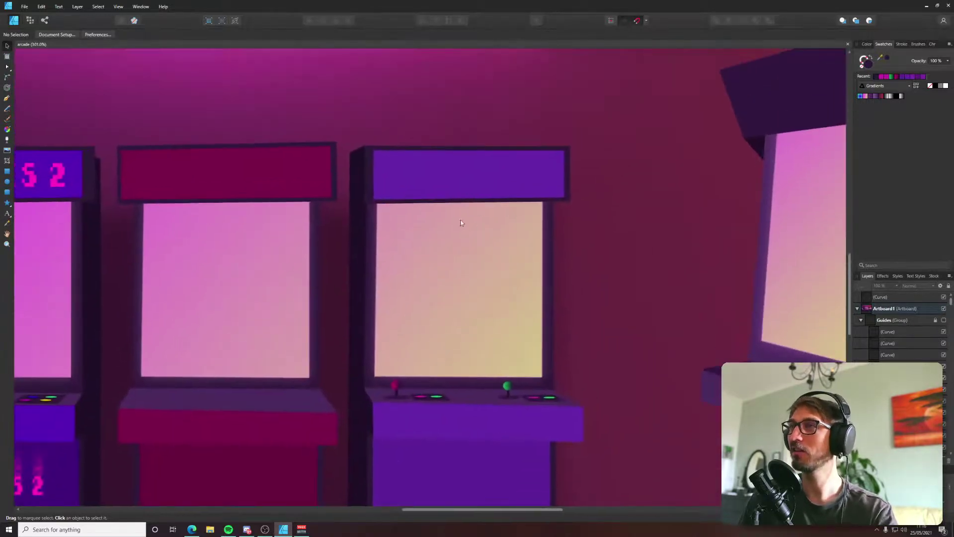
{"action": "key", "text": "t"}
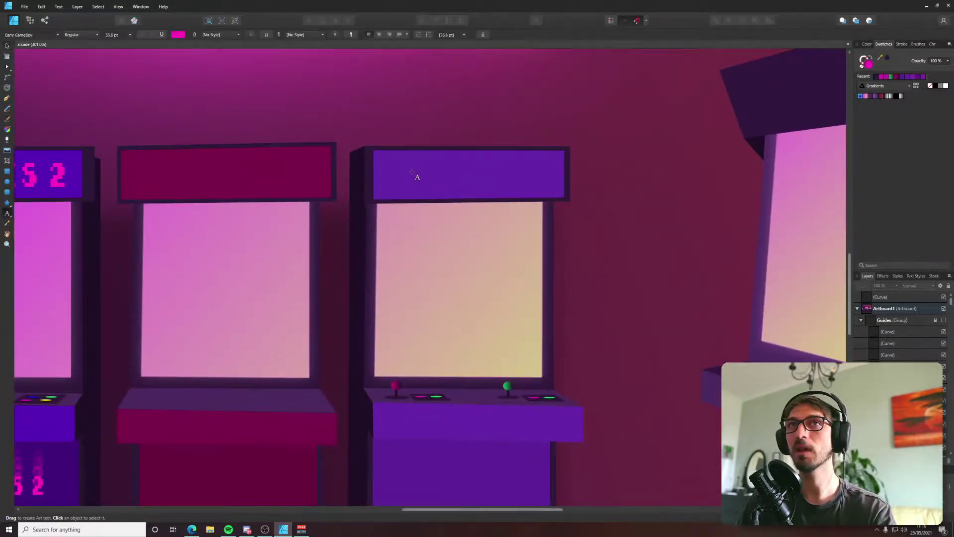
{"action": "left_click", "coordinate": [412, 176]}
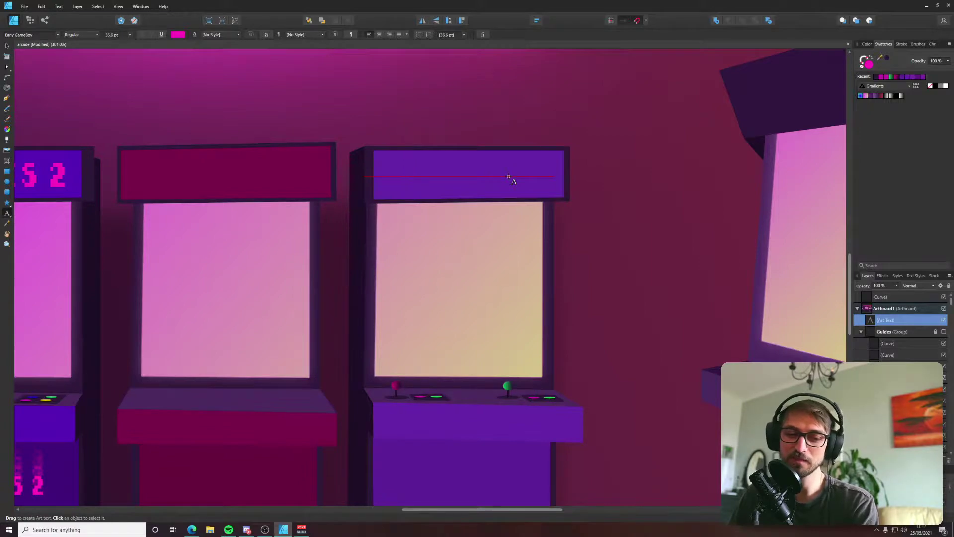
{"action": "scroll", "coordinate": [509, 176], "scroll_direction": "down", "scroll_amount": 5}
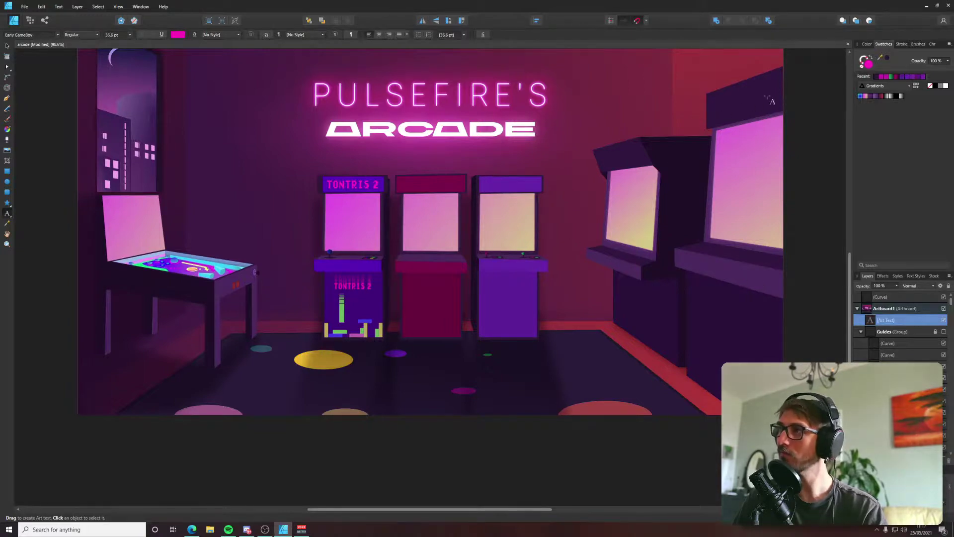
{"action": "scroll", "coordinate": [500, 174], "scroll_direction": "up", "scroll_amount": 5}
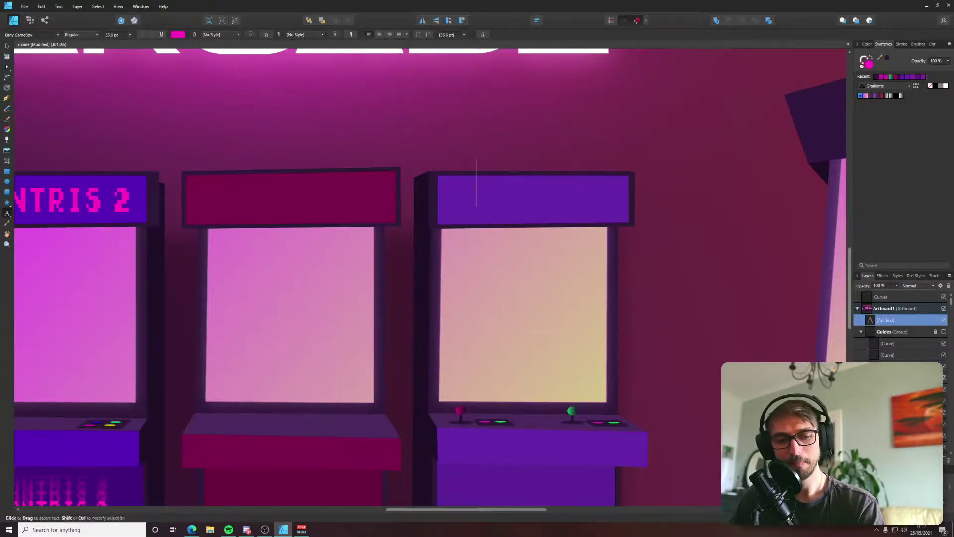
{"action": "left_click", "coordinate": [8, 46]}
{"action": "scroll", "coordinate": [196, 192], "scroll_direction": "down", "scroll_amount": 9}
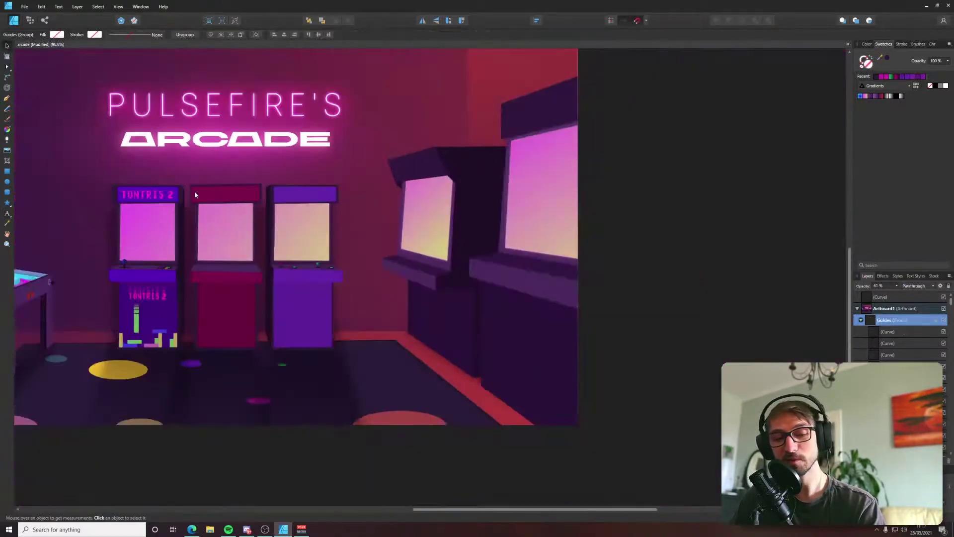
{"action": "left_click", "coordinate": [423, 250]}
Save the arcade illustration with nothing selected.
{"action": "scroll", "coordinate": [362, 232], "scroll_direction": "up", "scroll_amount": 3}
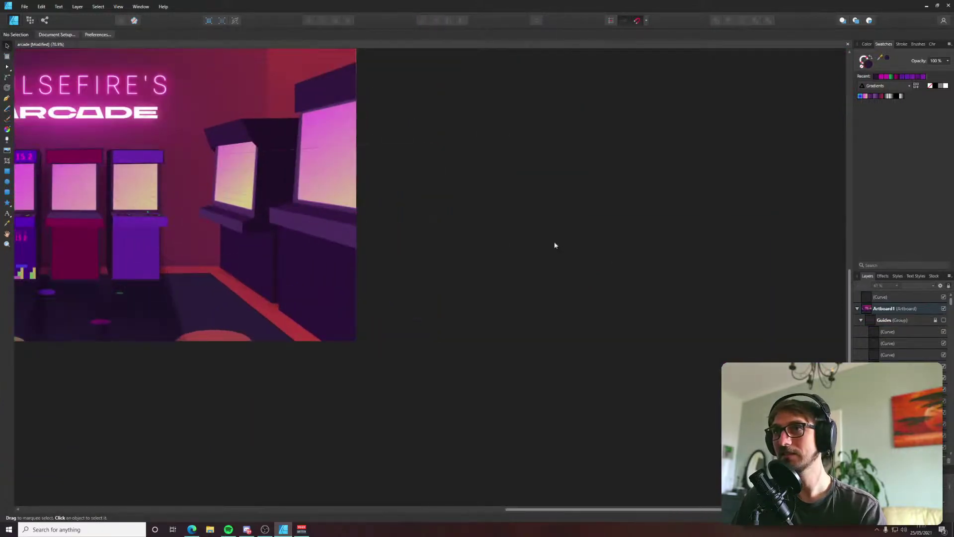
{"action": "scroll", "coordinate": [554, 243], "scroll_direction": "left", "scroll_amount": 6}
{"action": "key", "text": "ctrl+s"}
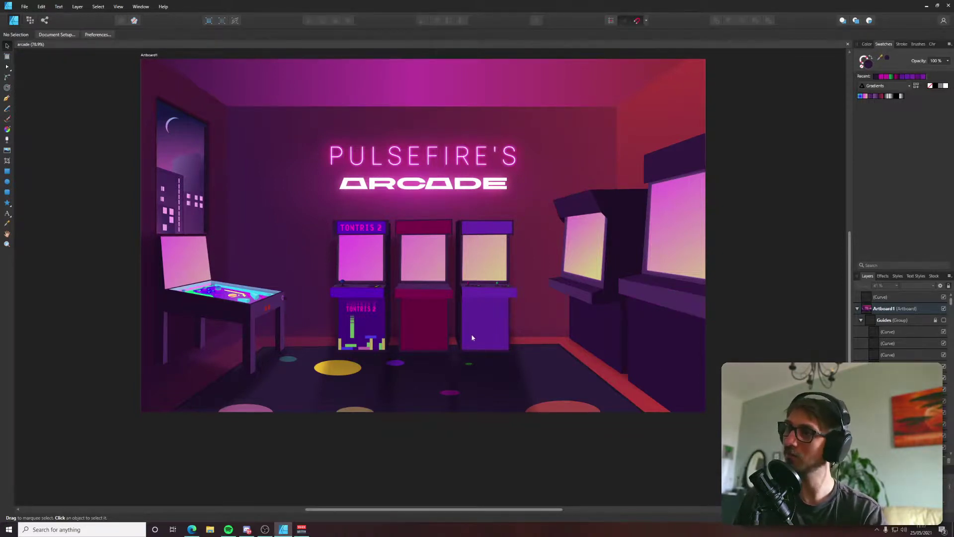
Give the middle cabinet's lower front a linear gradient fill that starts from a darker magenta with hue 327 and lightness 17.
{"action": "scroll", "coordinate": [472, 338], "scroll_direction": "up", "scroll_amount": 5}
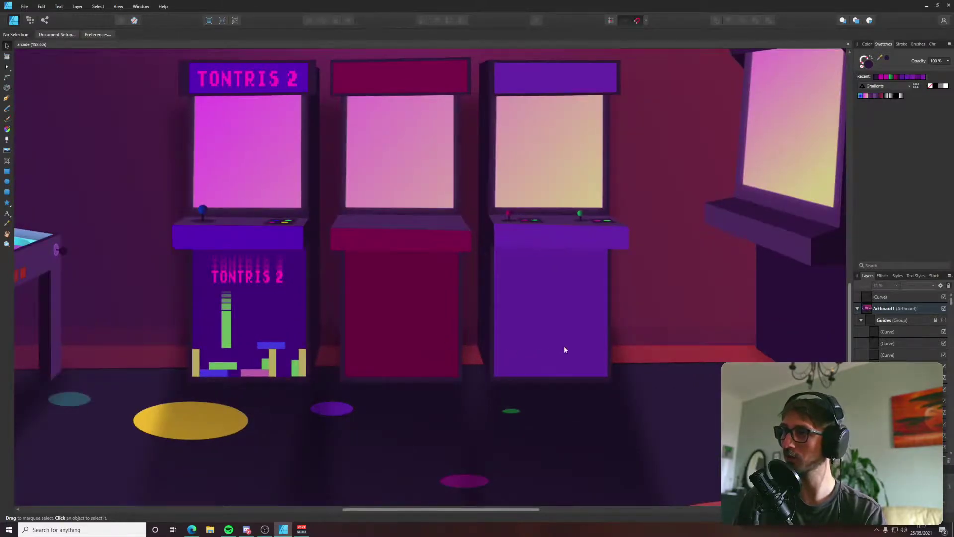
{"action": "left_click", "coordinate": [396, 279]}
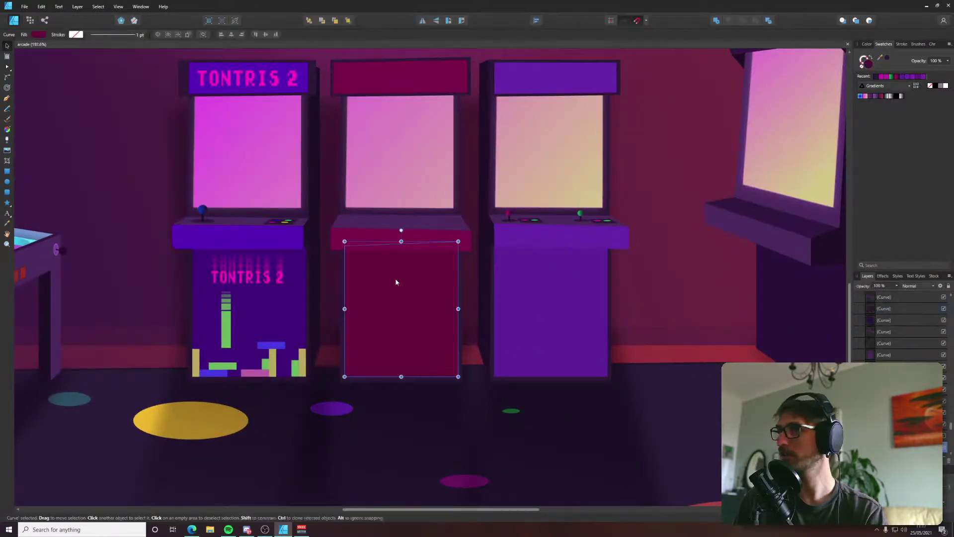
{"action": "left_click", "coordinate": [38, 34]}
{"action": "left_click", "coordinate": [57, 48]}
{"action": "left_click", "coordinate": [8, 66]}
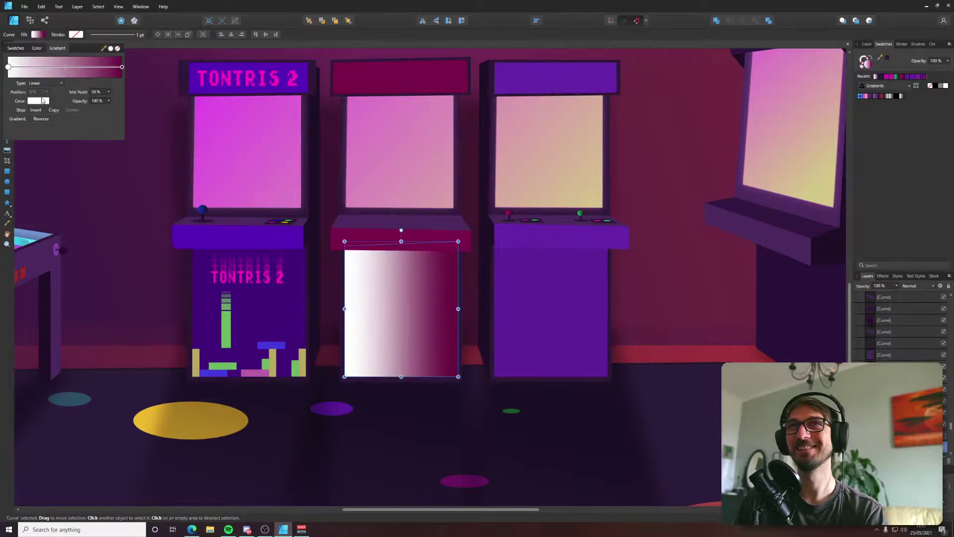
{"action": "left_click", "coordinate": [43, 101]}
{"action": "left_click_drag", "start_coordinate": [39, 143], "coordinate": [25, 144]}
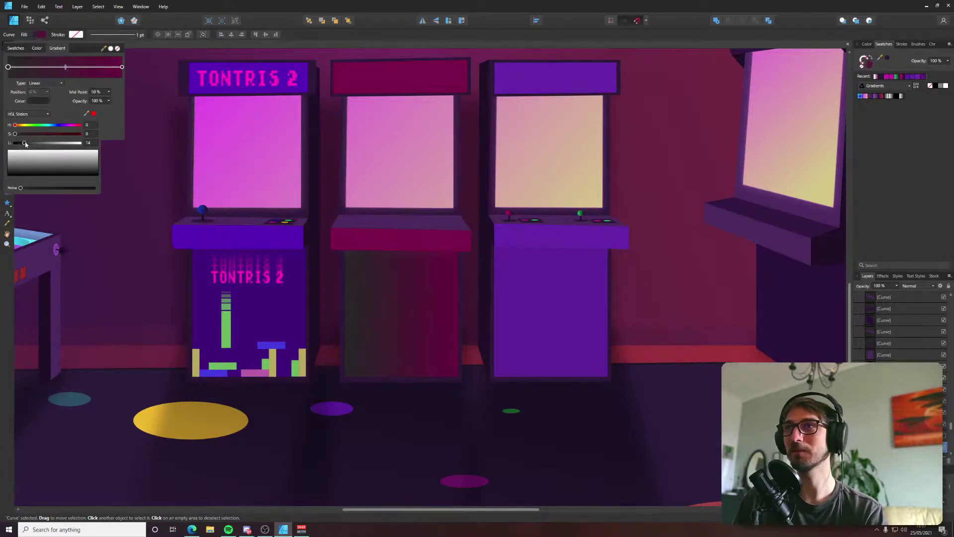
{"action": "left_click", "coordinate": [93, 114]}
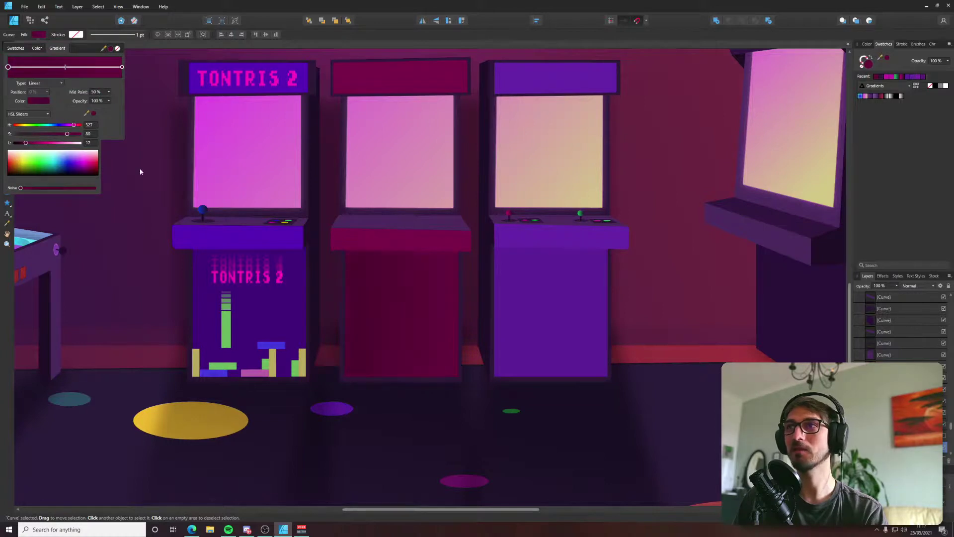
Run the middle cabinet's gradient vertically from just under the control shelf to about a third of the way down the lower front.
{"action": "key", "text": "g"}
{"action": "left_click_drag", "start_coordinate": [396, 245], "coordinate": [396, 296]}
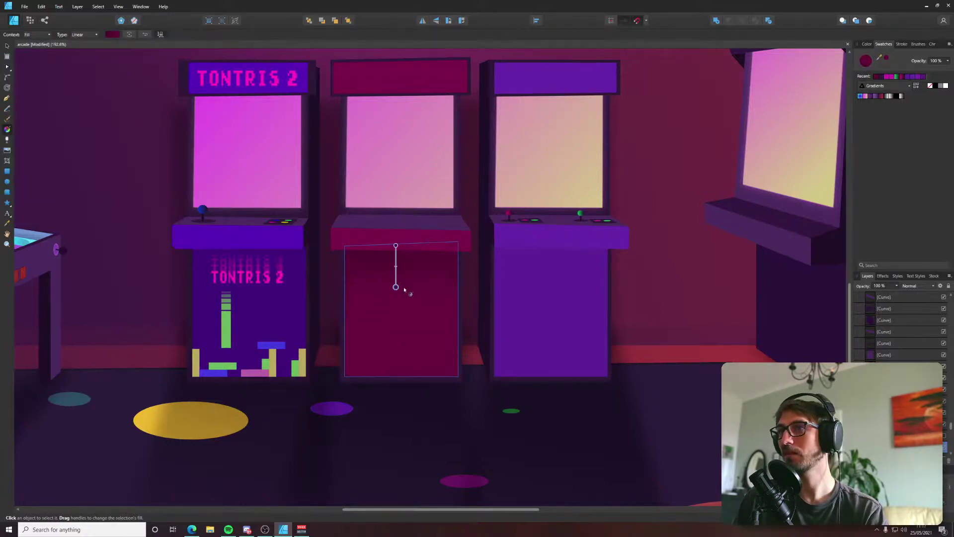
{"action": "key", "text": "v"}
Give the third cabinet's lower front a linear gradient fill that starts from a darker shade of its own purple.
{"action": "left_click", "coordinate": [557, 296]}
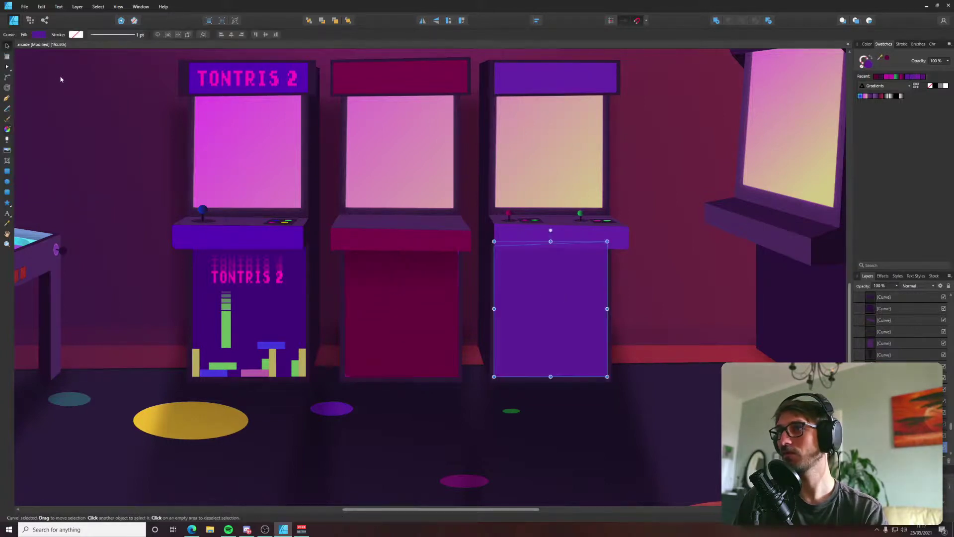
{"action": "left_click", "coordinate": [38, 34]}
{"action": "left_click", "coordinate": [57, 48]}
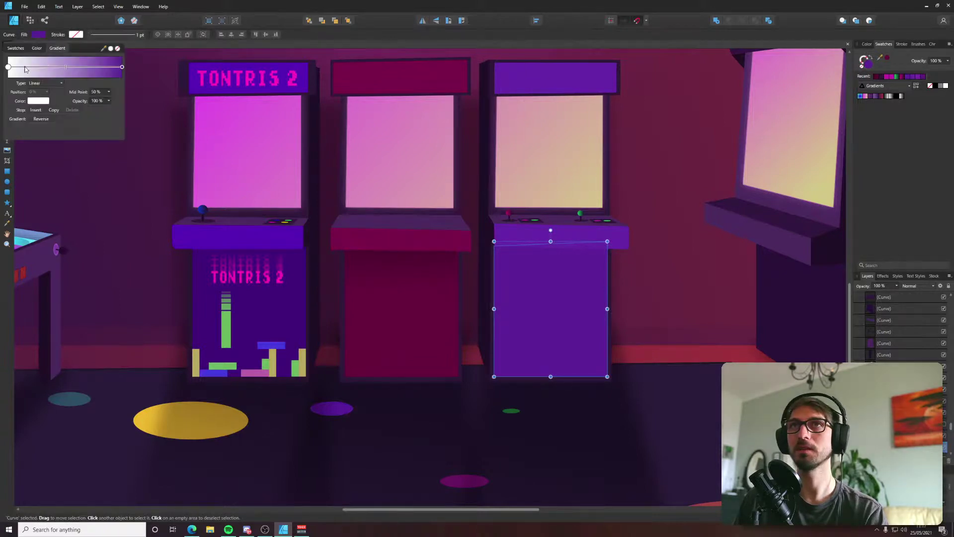
{"action": "left_click", "coordinate": [9, 66]}
{"action": "left_click", "coordinate": [38, 101]}
{"action": "left_click_drag", "start_coordinate": [87, 113], "coordinate": [123, 70]}
{"action": "left_click", "coordinate": [94, 114]}
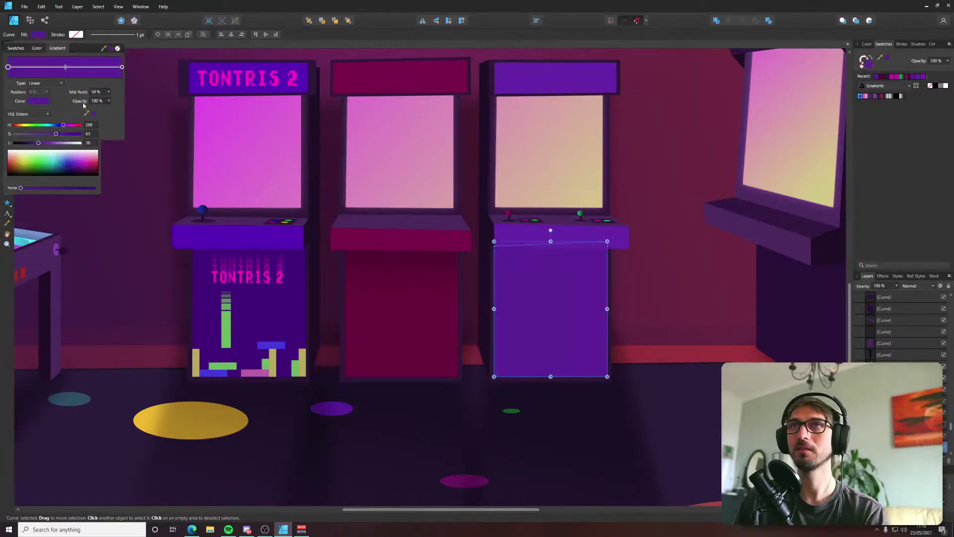
{"action": "left_click", "coordinate": [38, 143]}
Run the third cabinet's gradient vertically from just under the control shelf to about a third of the way down the lower front.
{"action": "key", "text": "g"}
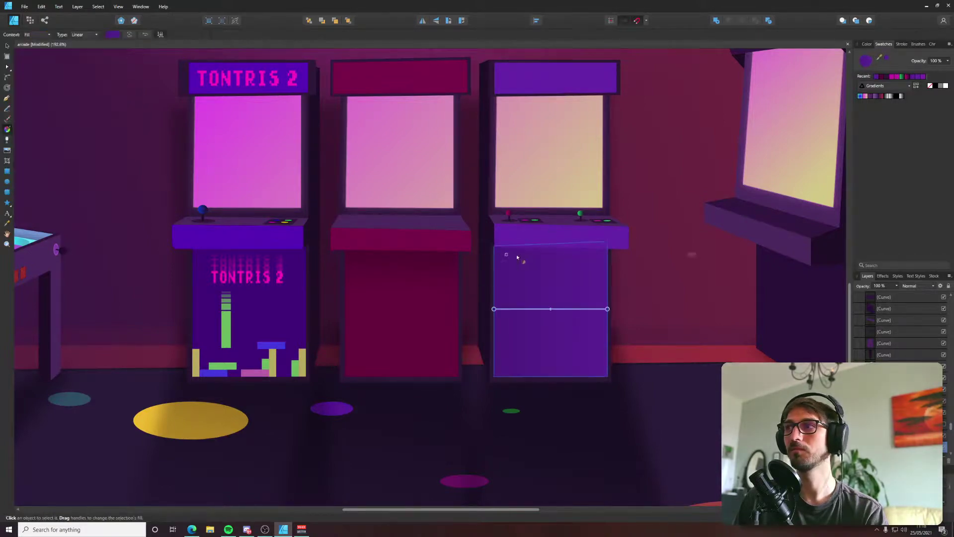
{"action": "left_click_drag", "start_coordinate": [549, 244], "coordinate": [549, 335]}
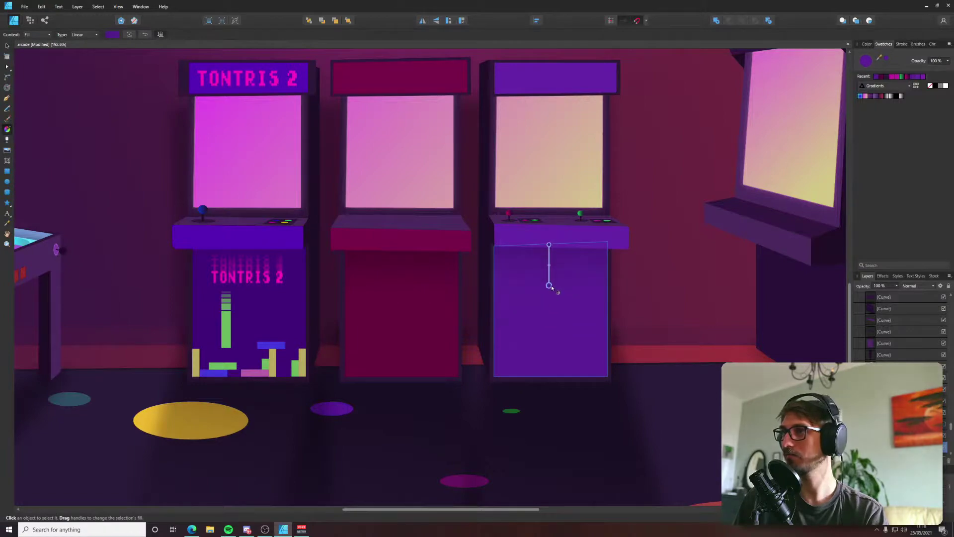
{"action": "key", "text": "v"}
Deselect everything and save the arcade illustration.
{"action": "scroll", "coordinate": [666, 280], "scroll_direction": "down", "scroll_amount": 5}
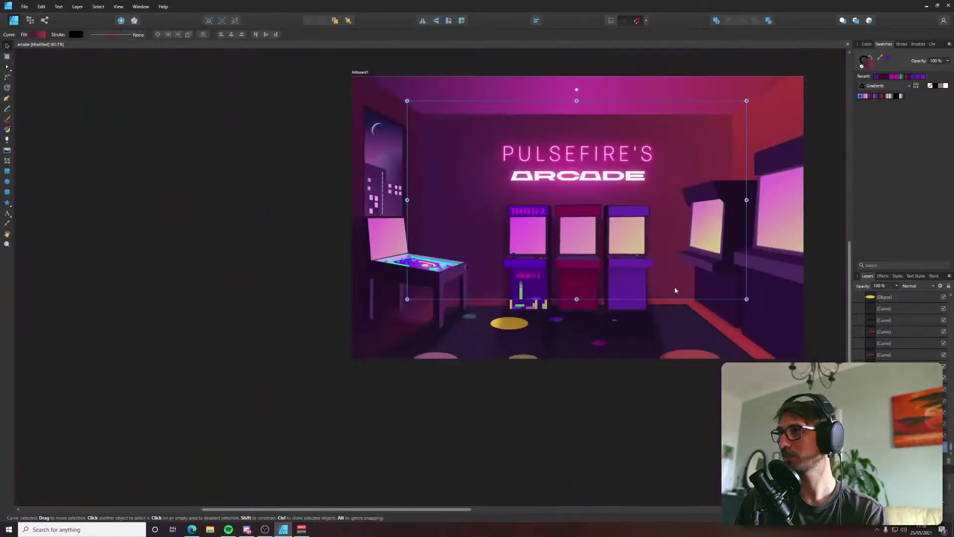
{"action": "left_click", "coordinate": [828, 249]}
{"action": "key", "text": "ctrl+minus"}
{"action": "scroll", "coordinate": [568, 295], "scroll_direction": "up", "scroll_amount": 4}
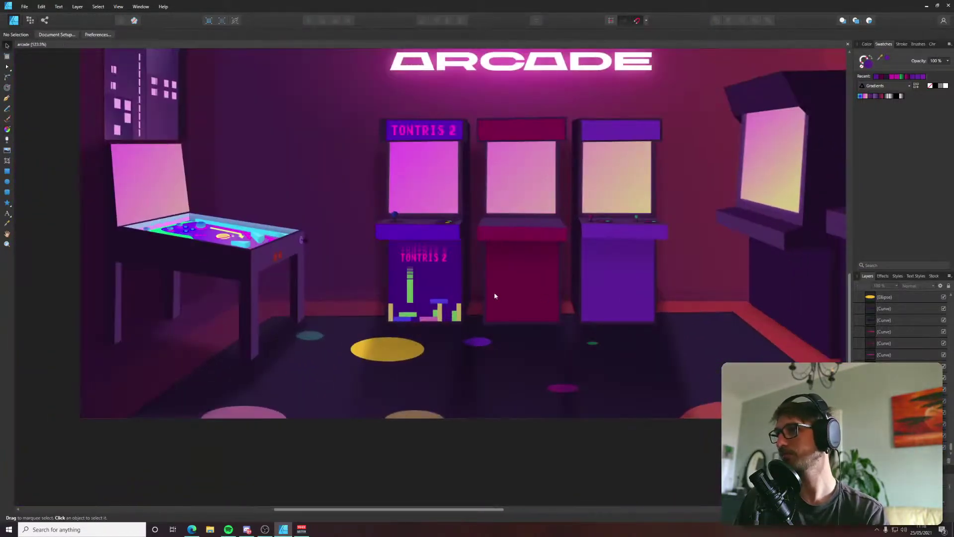
{"action": "scroll", "coordinate": [540, 254], "scroll_direction": "up", "scroll_amount": 3}
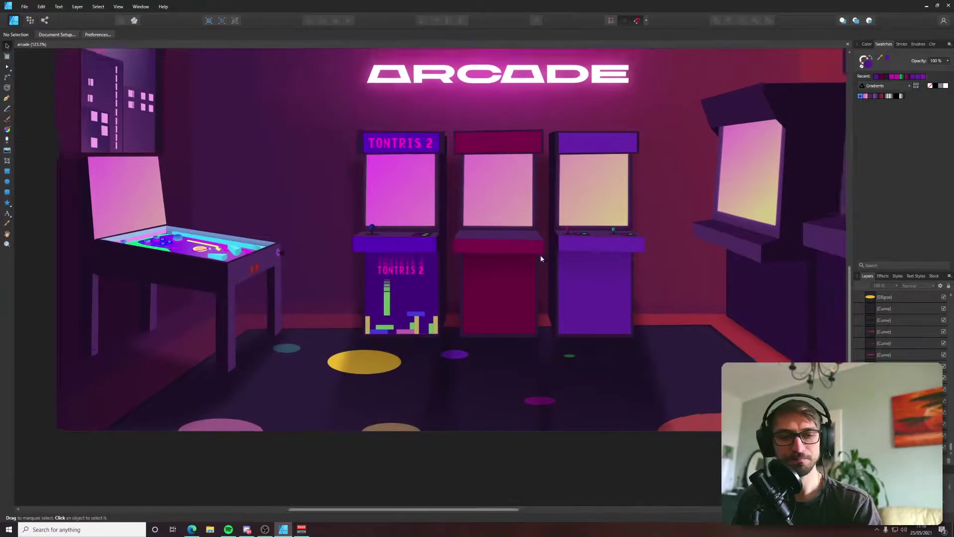
Start a pink art text in the Early GameBoy font on the third cabinet's header panel.
{"action": "scroll", "coordinate": [383, 278], "scroll_direction": "right", "scroll_amount": 5}
{"action": "scroll", "coordinate": [383, 278], "scroll_direction": "up", "scroll_amount": 3}
{"action": "key", "text": "t"}
{"action": "left_click", "coordinate": [423, 245]}
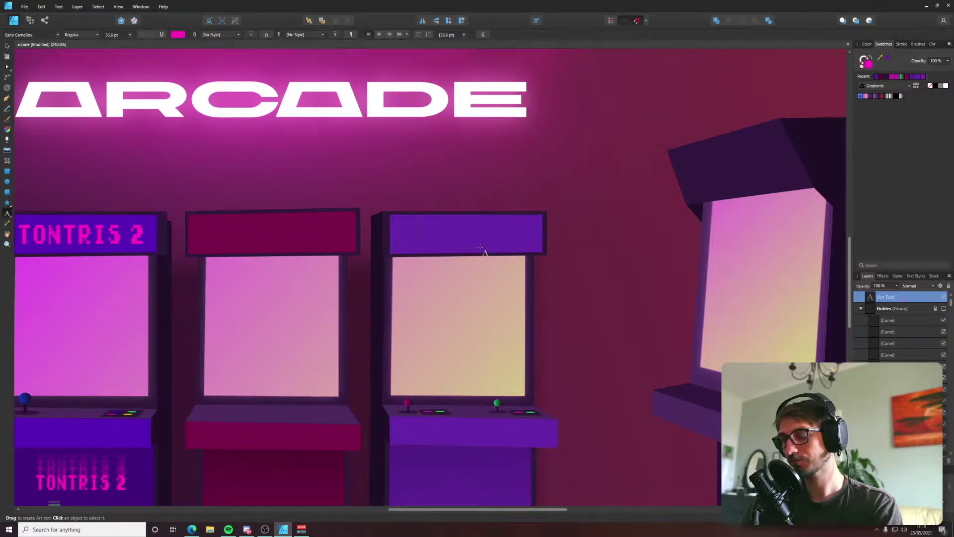
Switch to the browser, examine the arcade machine image results for title ideas, and return to the illustration.
{"action": "left_click", "coordinate": [192, 530]}
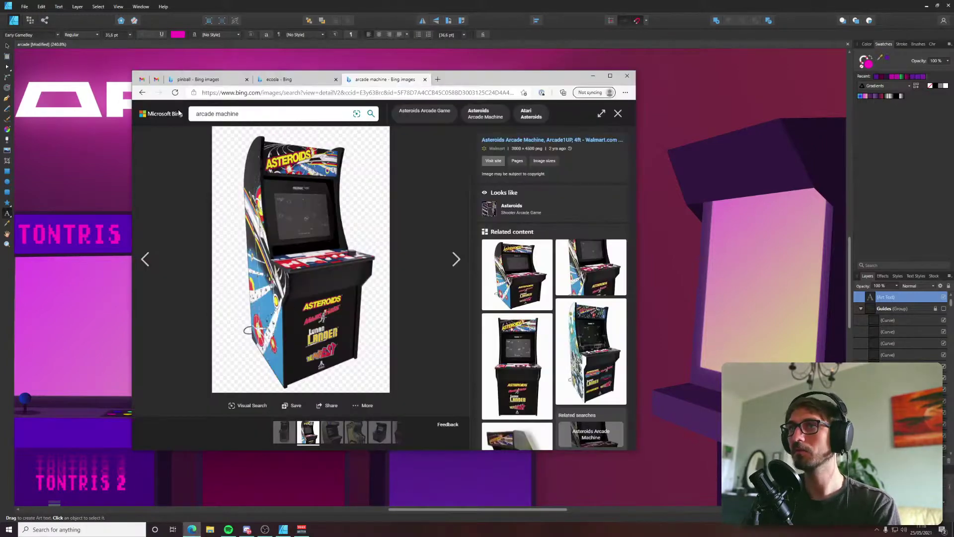
{"action": "left_click", "coordinate": [142, 92]}
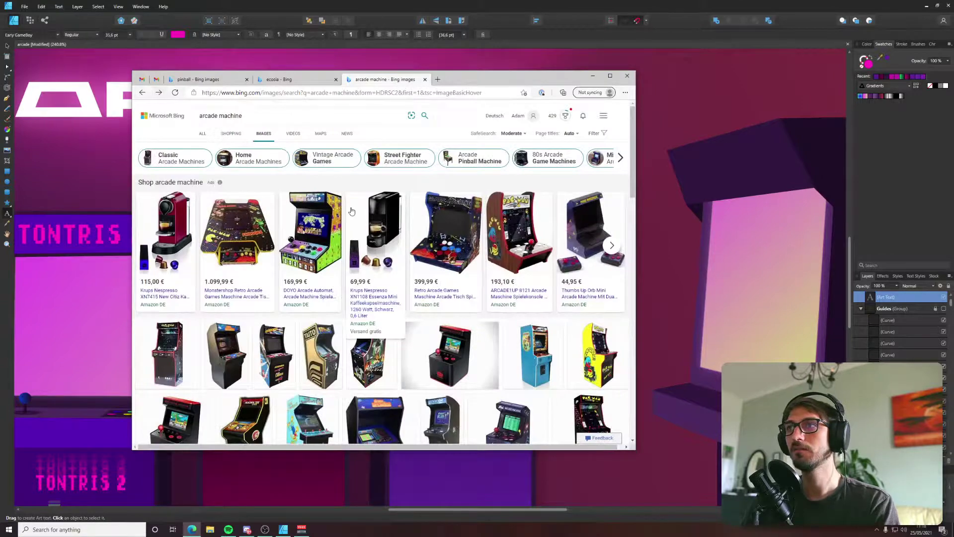
{"action": "scroll", "coordinate": [351, 211], "scroll_direction": "down", "scroll_amount": 5}
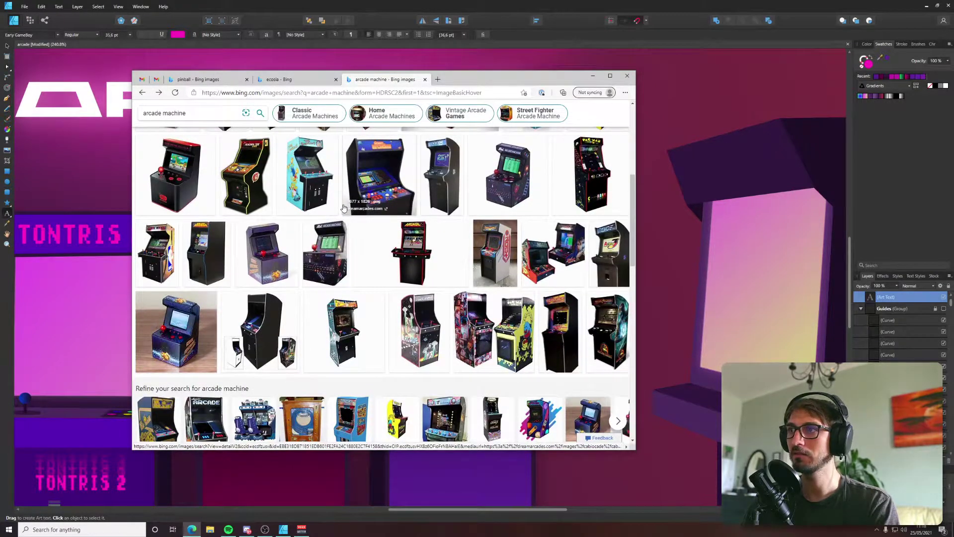
{"action": "scroll", "coordinate": [346, 207], "scroll_direction": "down", "scroll_amount": 10}
{"action": "scroll", "coordinate": [342, 208], "scroll_direction": "down", "scroll_amount": 10}
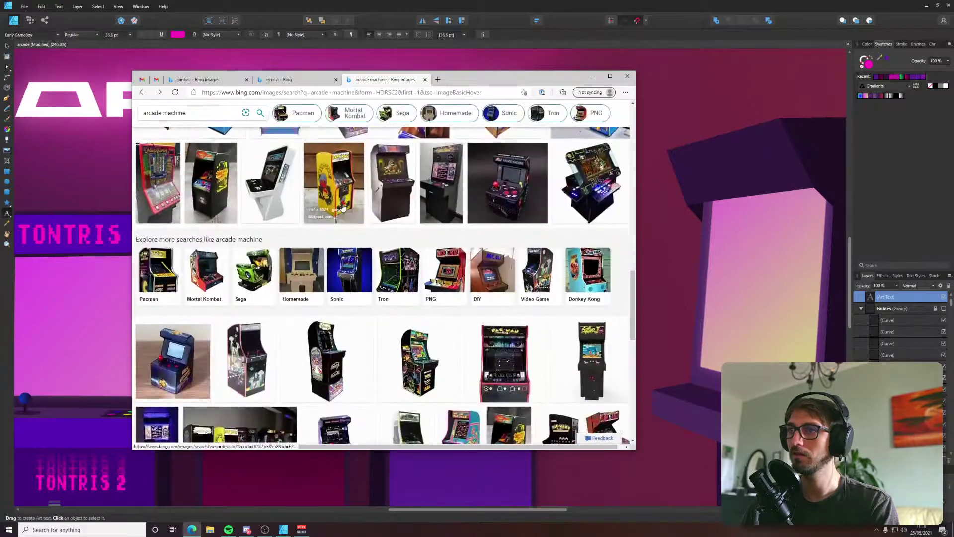
{"action": "scroll", "coordinate": [343, 208], "scroll_direction": "down", "scroll_amount": 10}
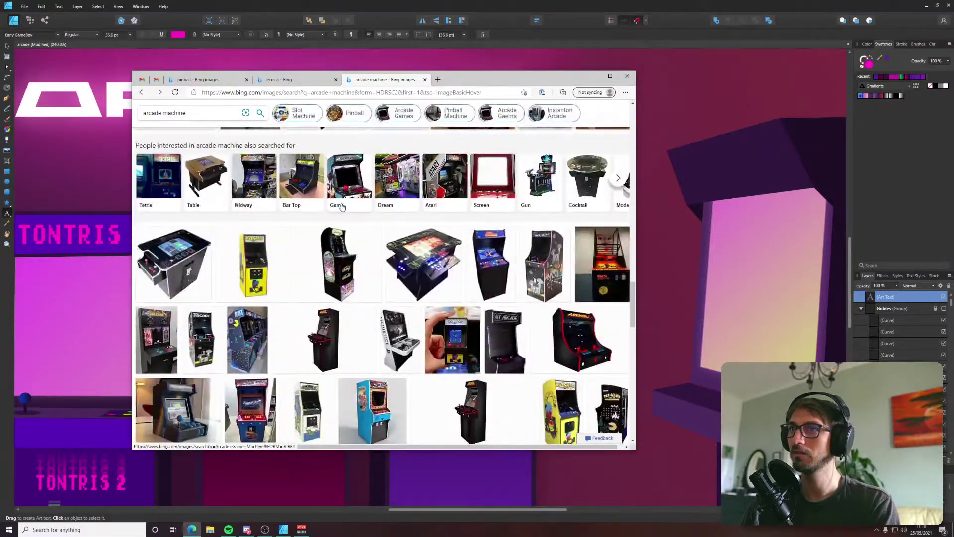
{"action": "scroll", "coordinate": [337, 204], "scroll_direction": "down", "scroll_amount": 10}
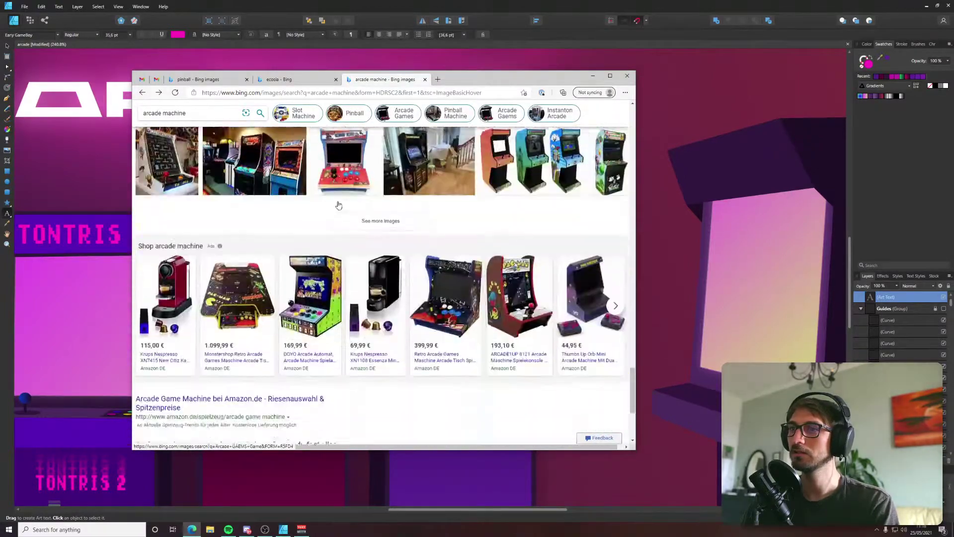
{"action": "scroll", "coordinate": [338, 205], "scroll_direction": "up", "scroll_amount": 15}
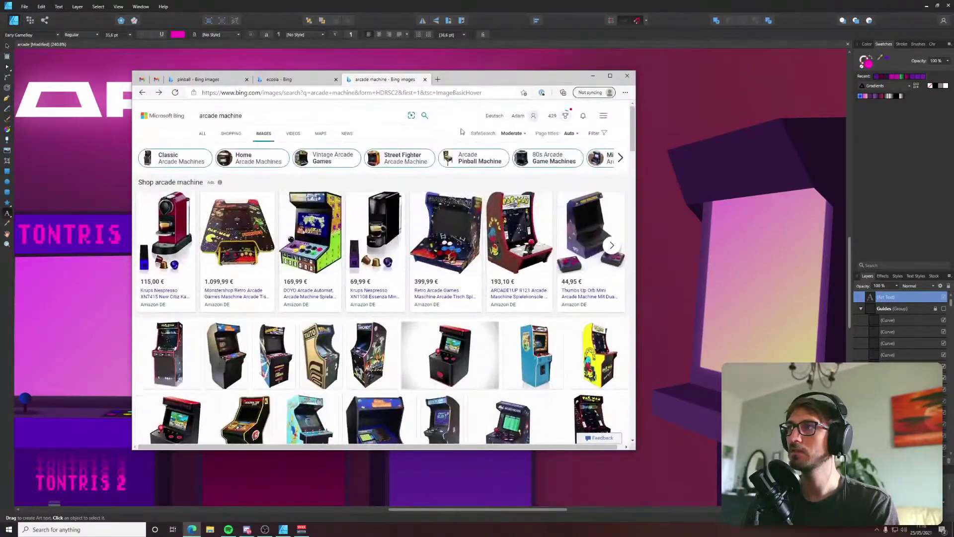
{"action": "scroll", "coordinate": [367, 199], "scroll_direction": "down", "scroll_amount": 3}
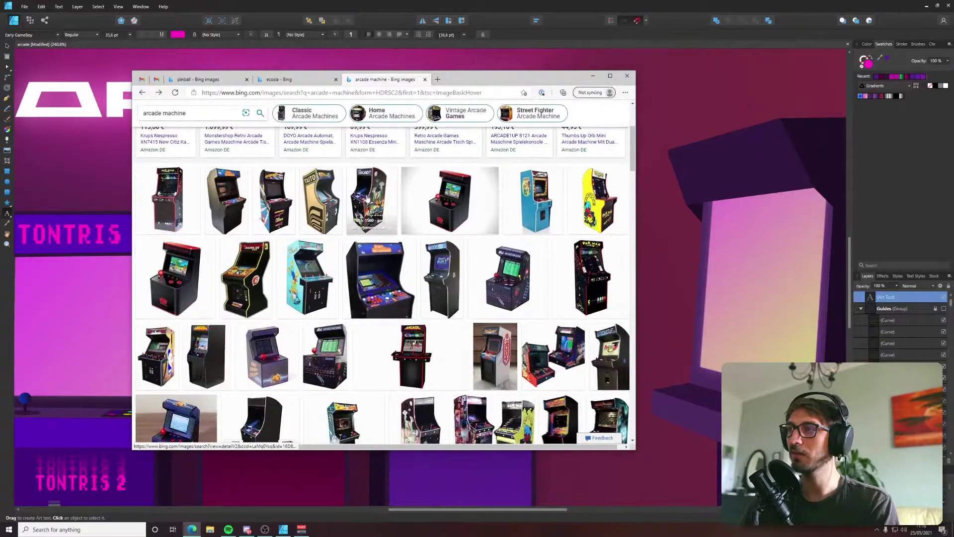
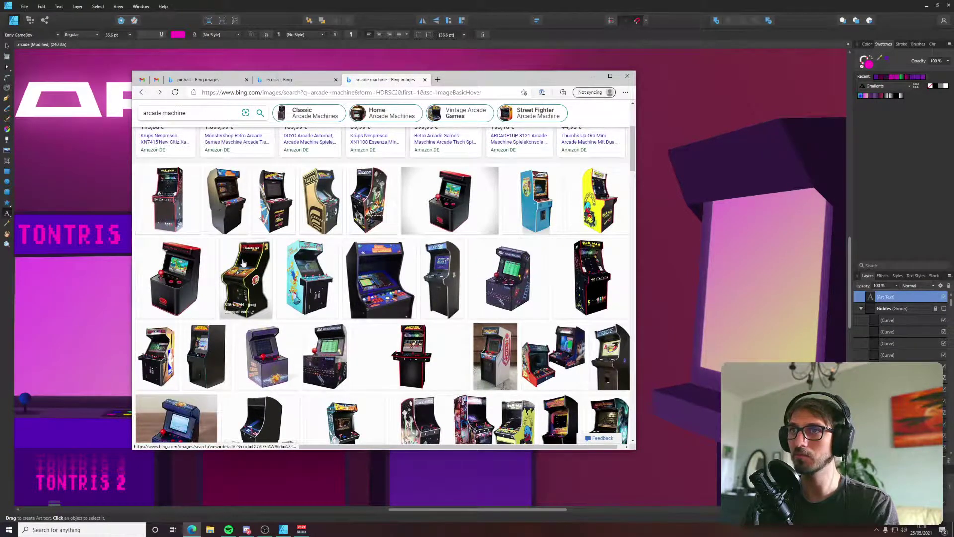
{"action": "scroll", "coordinate": [571, 249], "scroll_direction": "down", "scroll_amount": 3}
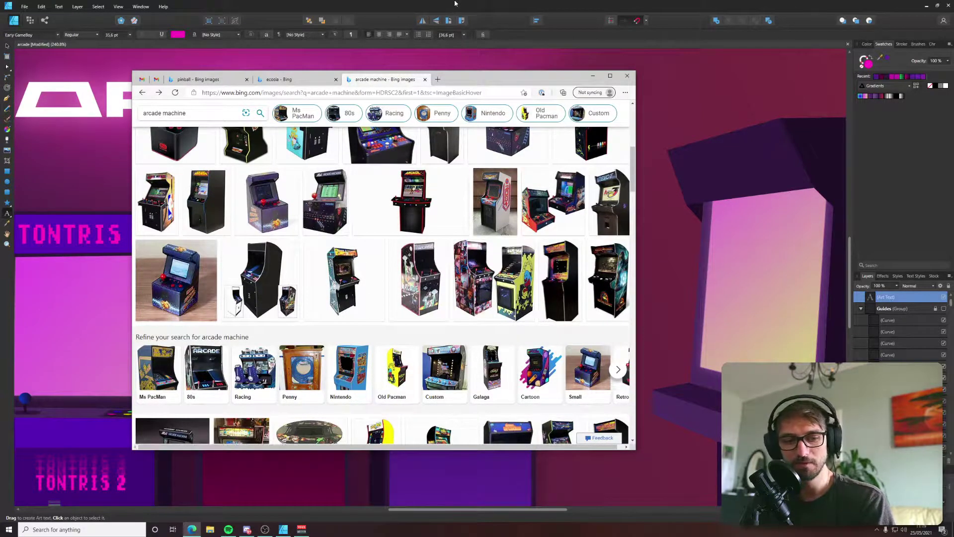
{"action": "left_click", "coordinate": [391, 3]}
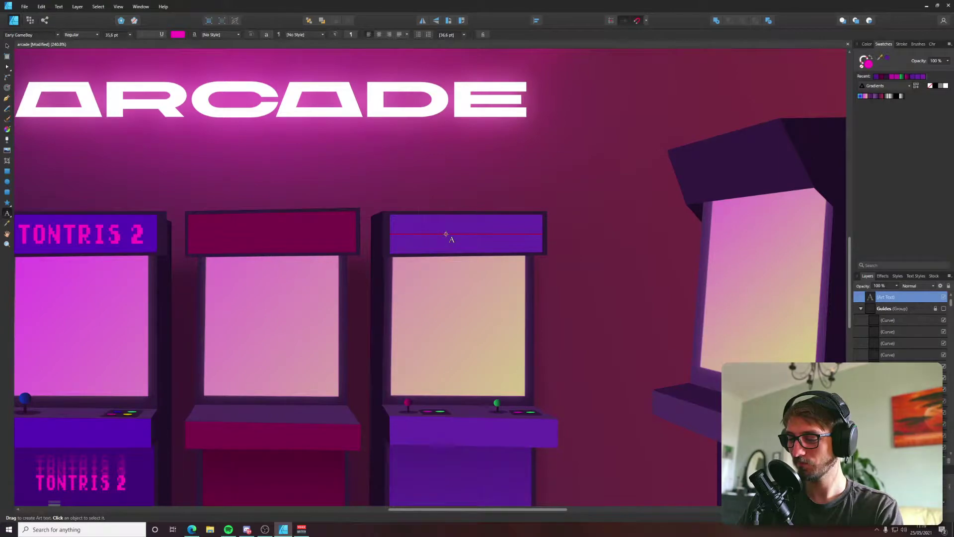
Enter the title "Avenue Fighter" on the third cabinet's header and scale it down to about 24.9 pt.
{"action": "type", "text": "A"}
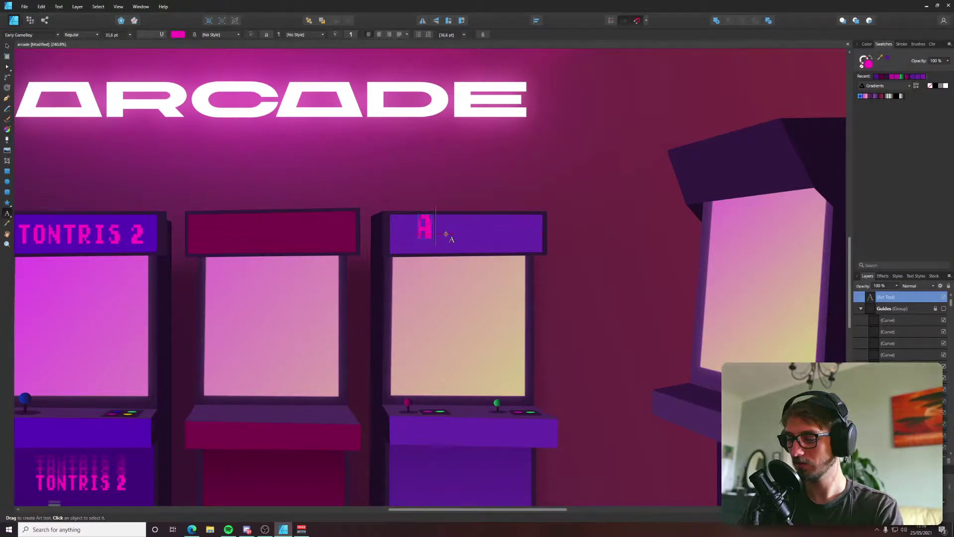
{"action": "type", "text": "VENUe Fighter"}
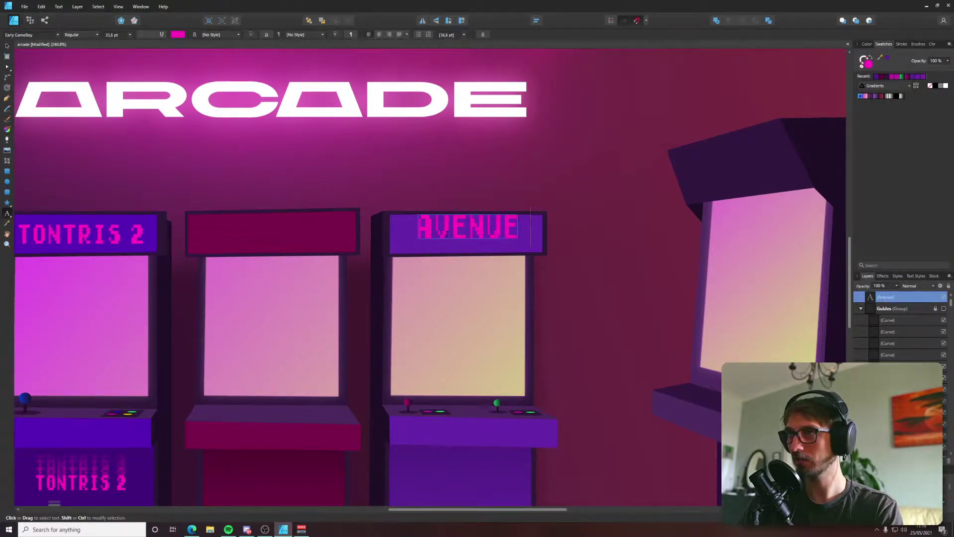
{"action": "left_click", "coordinate": [7, 46]}
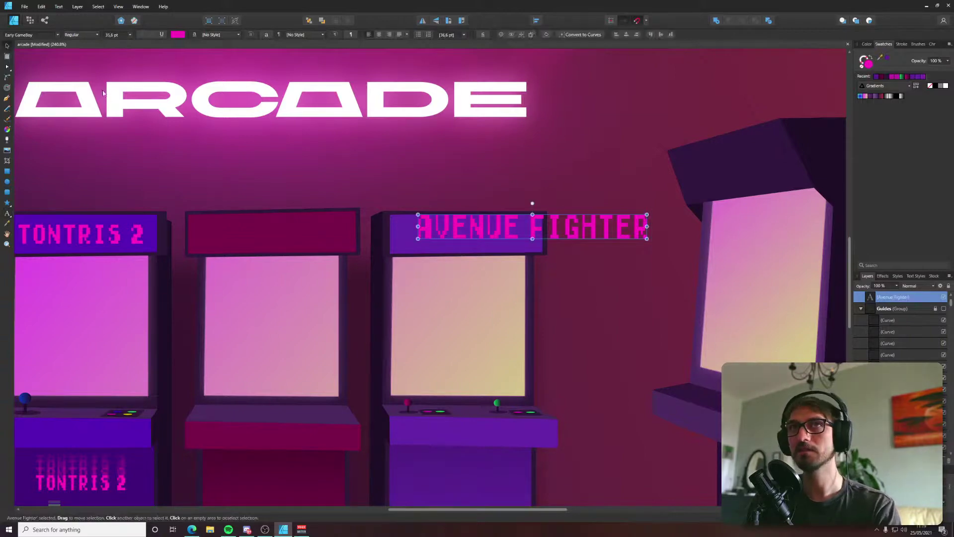
{"action": "left_click_drag", "start_coordinate": [646, 239], "coordinate": [513, 236]}
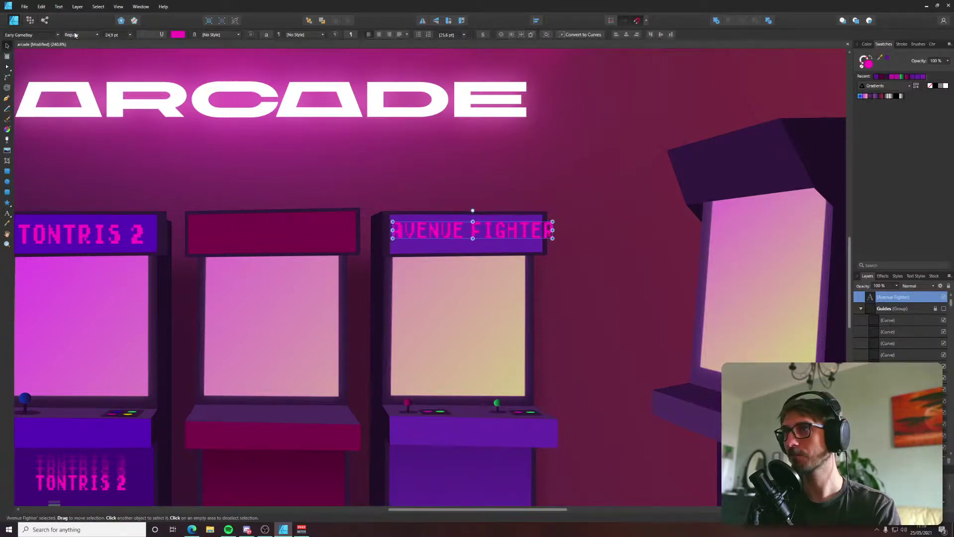
Change the Avenue Fighter title's font to Comic Book.
{"action": "left_click", "coordinate": [52, 34]}
{"action": "key", "text": "Up"}
{"action": "key", "text": "Up"}
{"action": "key", "text": "Up"}
{"action": "key", "text": "Up"}
{"action": "key", "text": "Up"}
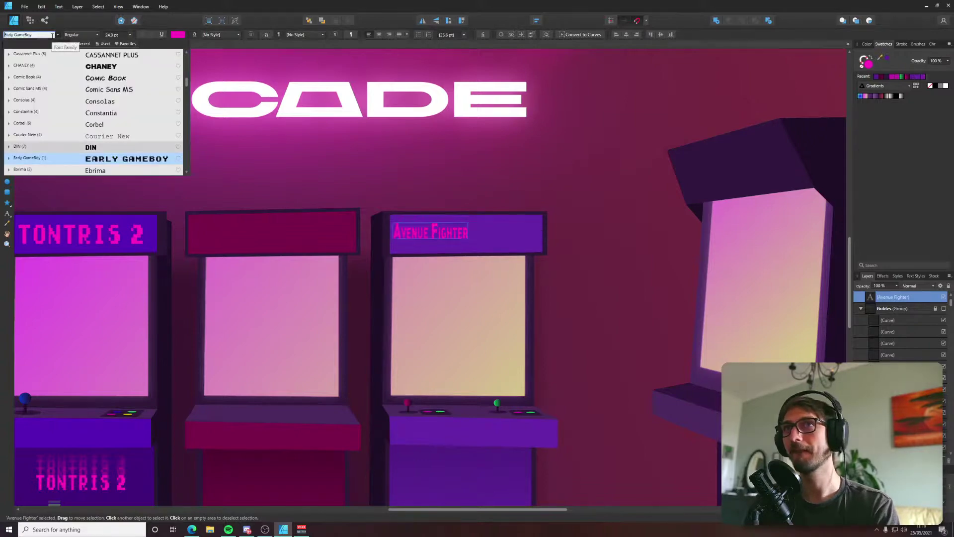
{"action": "key", "text": "Up"}
{"action": "key", "text": "Up"}
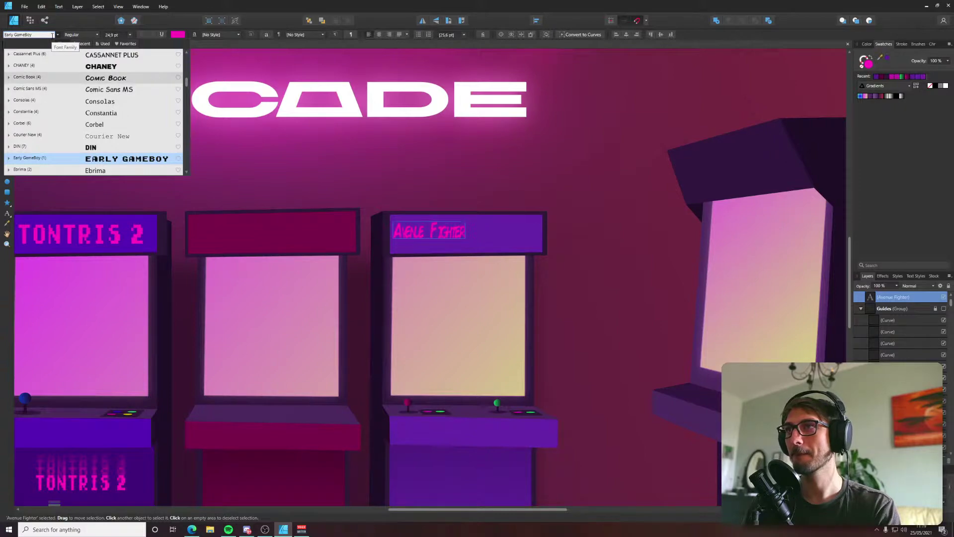
{"action": "left_click", "coordinate": [87, 78]}
Enlarge the Avenue Fighter title to about 41.8 pt and centre it on the third cabinet's header panel.
{"action": "scroll", "coordinate": [460, 250], "scroll_direction": "up", "scroll_amount": 4}
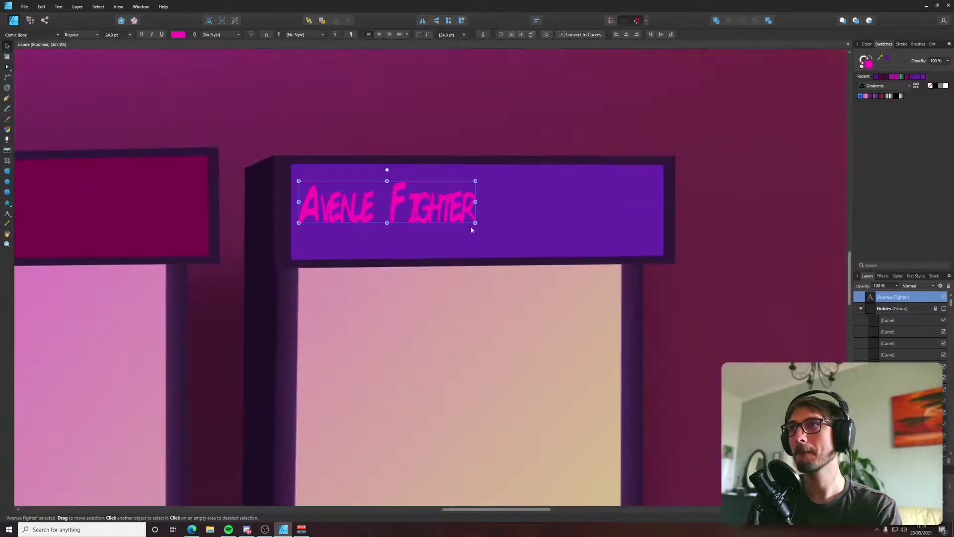
{"action": "left_click_drag", "start_coordinate": [476, 223], "coordinate": [608, 235]}
{"action": "left_click_drag", "start_coordinate": [529, 232], "coordinate": [549, 229]}
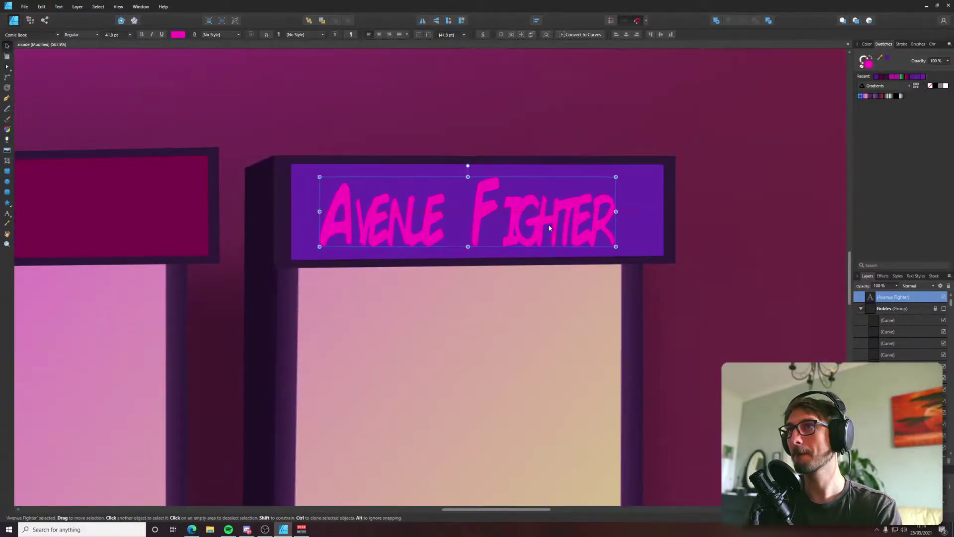
Open the title's character settings, preview wider tracking values and keep the tracking at 0 ‰.
{"action": "left_click", "coordinate": [868, 45]}
{"action": "left_click", "coordinate": [924, 46]}
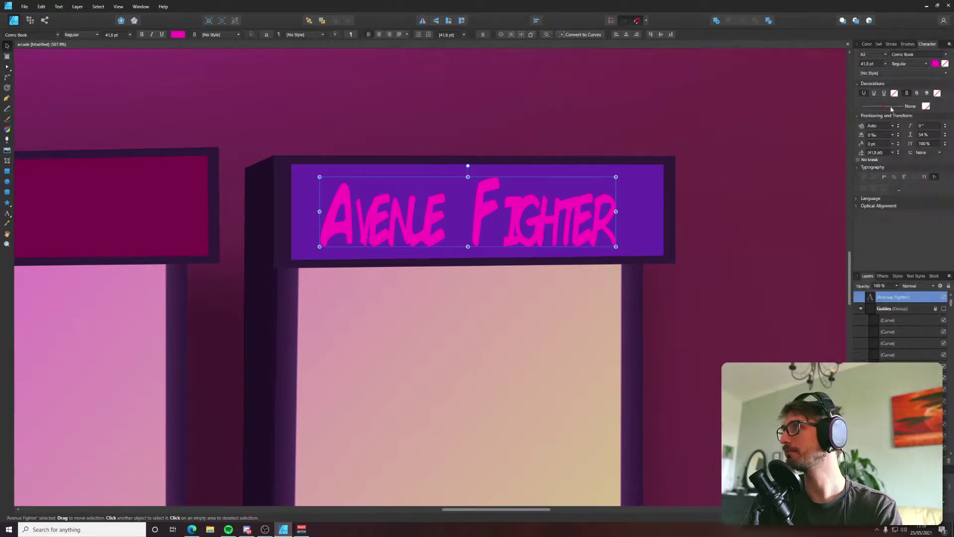
{"action": "left_click", "coordinate": [893, 135]}
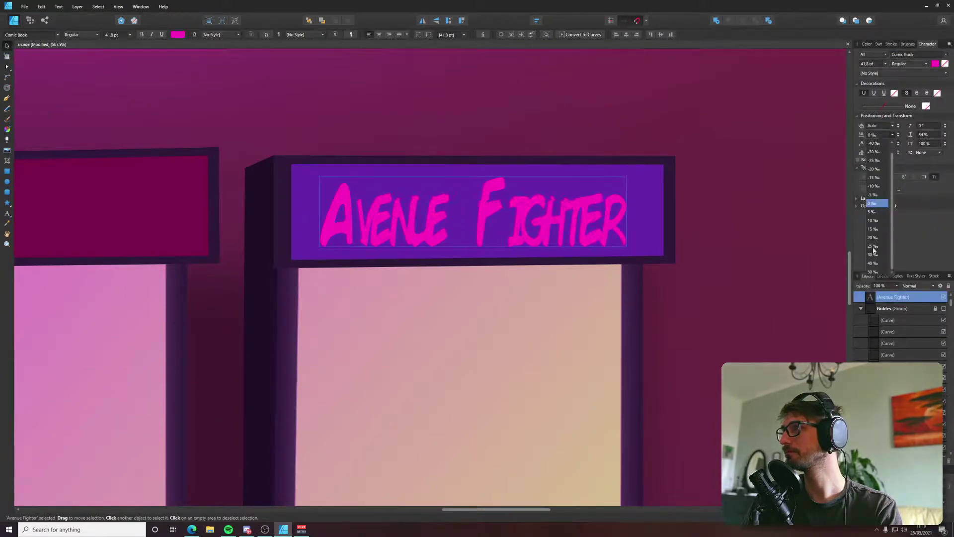
{"action": "left_click", "coordinate": [876, 203]}
Set the whole title's capitals to Normal instead of Small Caps, and place the text cursor between the I and G of Fighter.
{"action": "key", "text": "t"}
{"action": "left_click", "coordinate": [522, 215]}
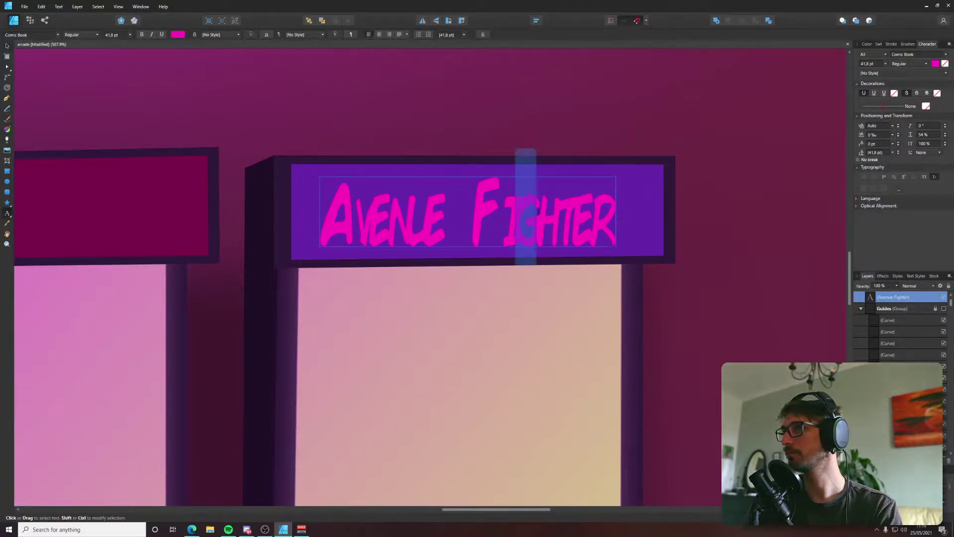
{"action": "key", "text": "ctrl+a"}
{"action": "left_click", "coordinate": [898, 189]}
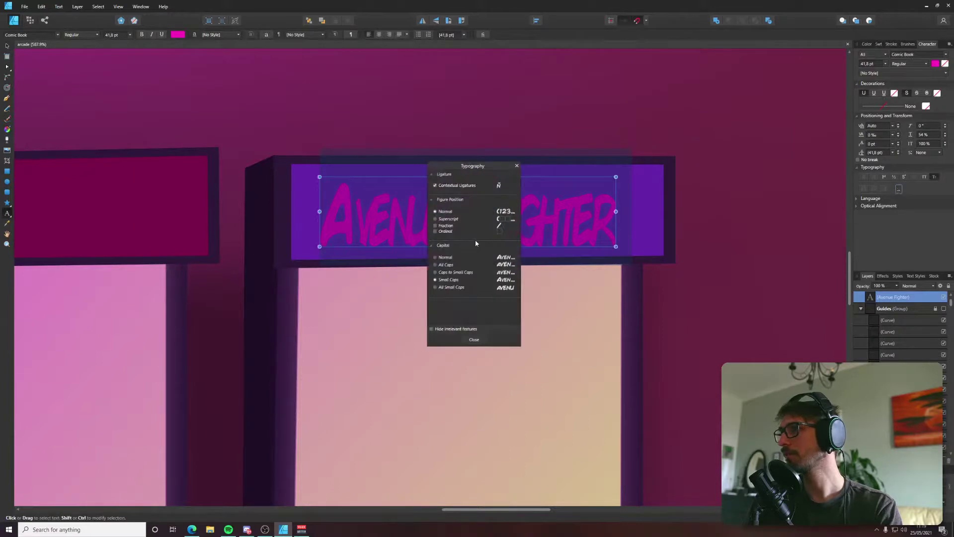
{"action": "left_click", "coordinate": [443, 258]}
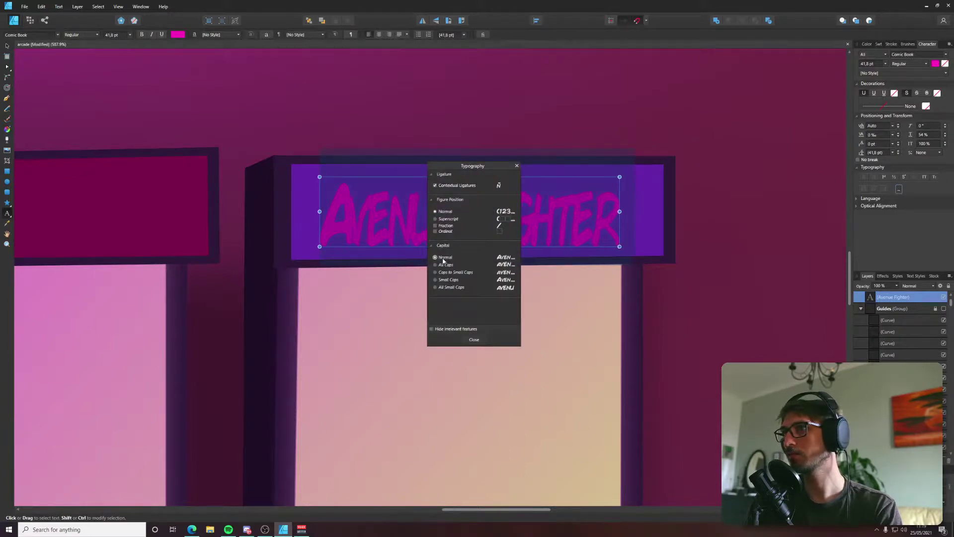
{"action": "left_click", "coordinate": [474, 339]}
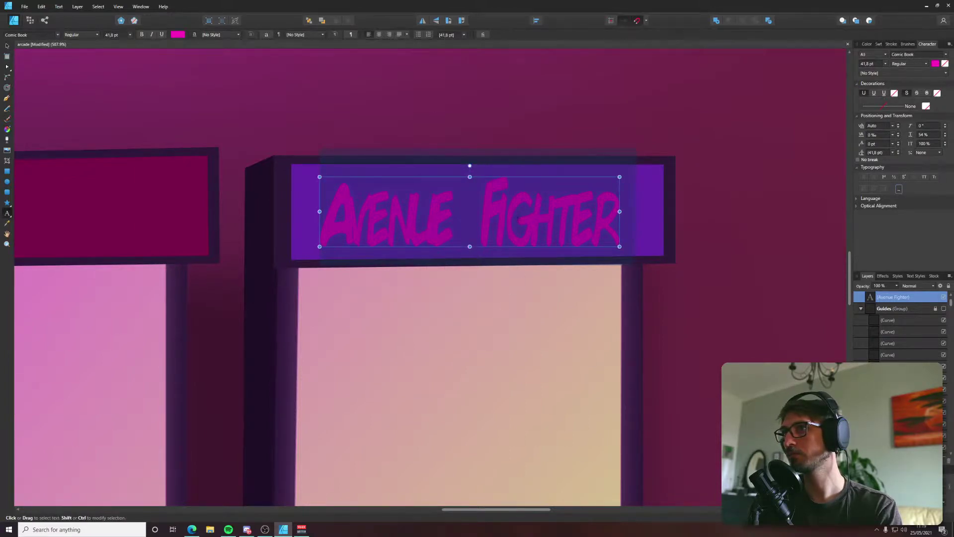
{"action": "left_click", "coordinate": [519, 218]}
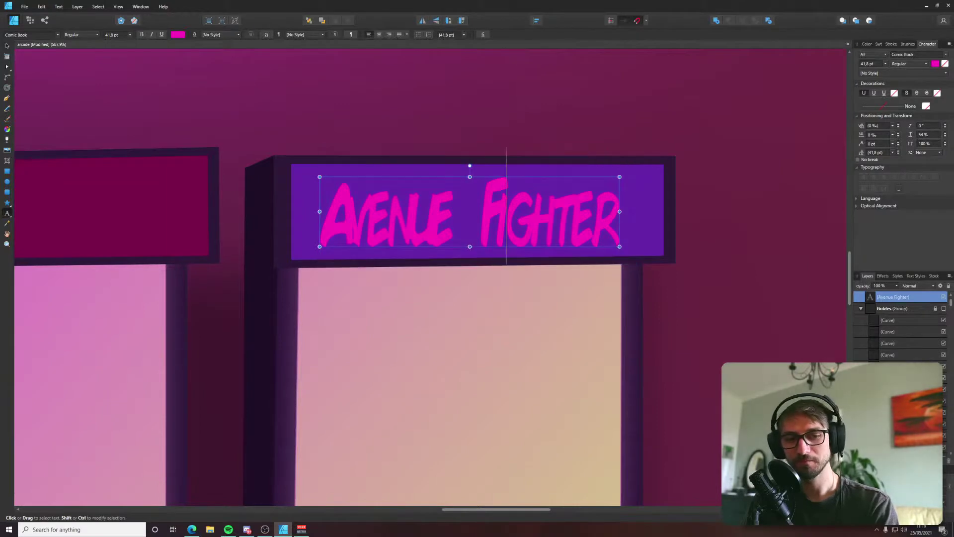
Replace the Avenue Fighter title on the third cabinet's header with the text Alley Tussle 2.
{"action": "left_click_drag", "start_coordinate": [480, 219], "coordinate": [634, 231]}
{"action": "key", "text": "ctrl+a"}
{"action": "type", "text": "Alee"}
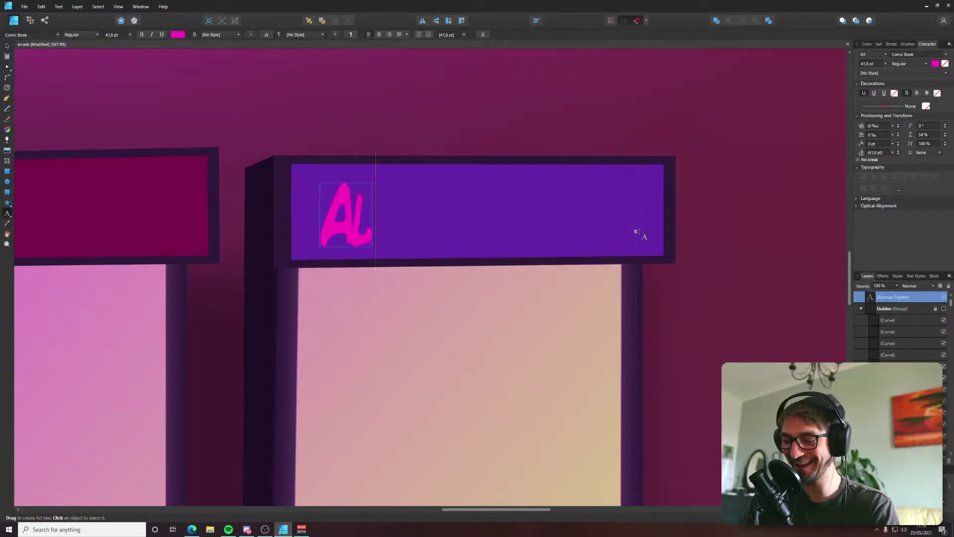
{"action": "key", "text": "BackSpace"}
{"action": "key", "text": "BackSpace"}
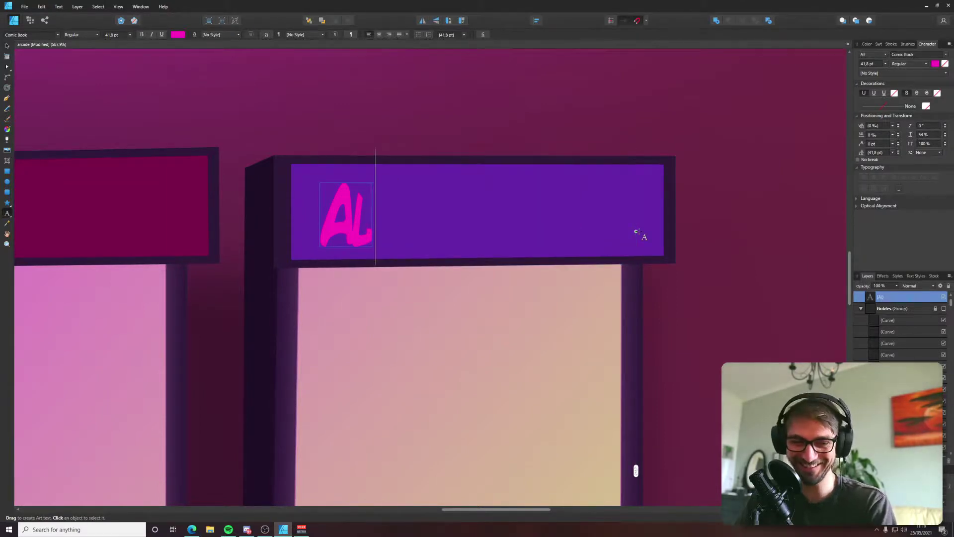
{"action": "type", "text": "ley Tu"}
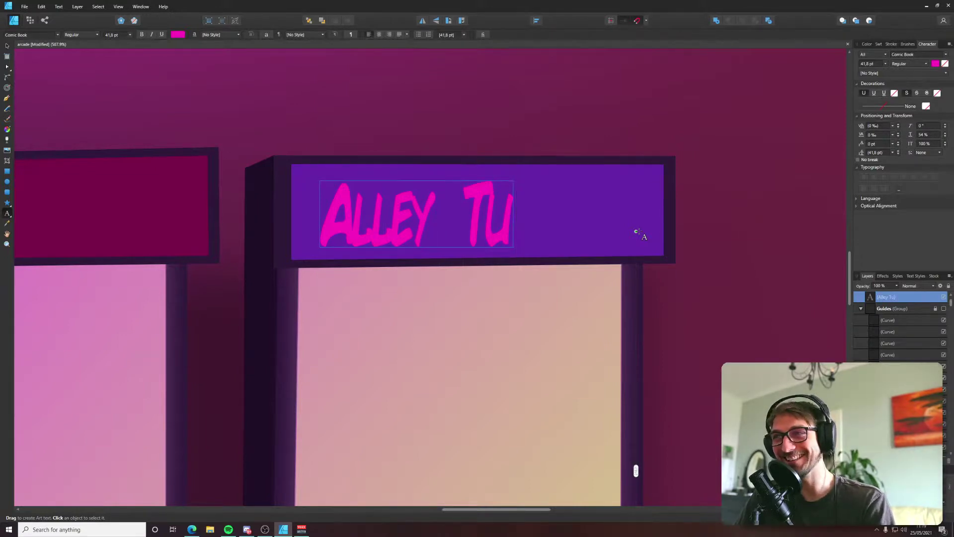
{"action": "type", "text": "ssle 2"}
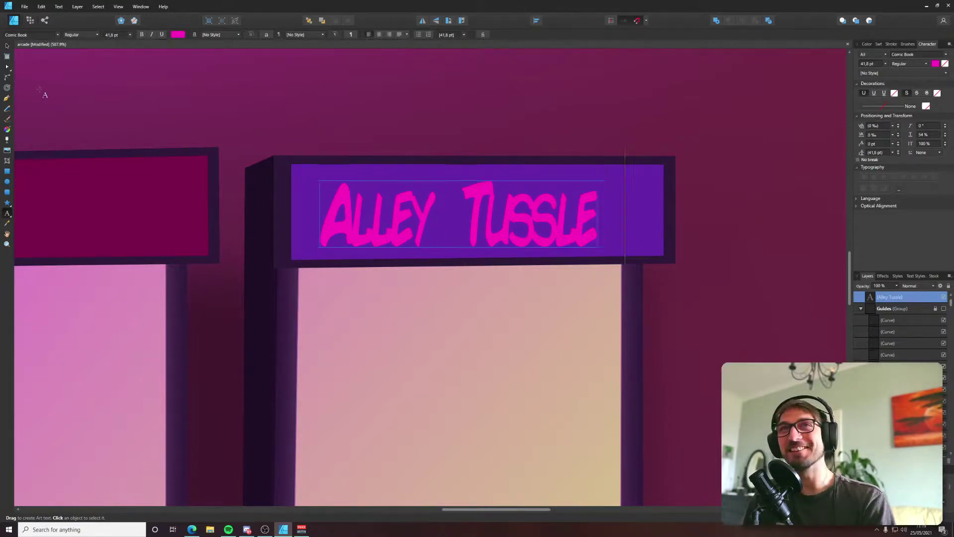
{"action": "left_click", "coordinate": [7, 47]}
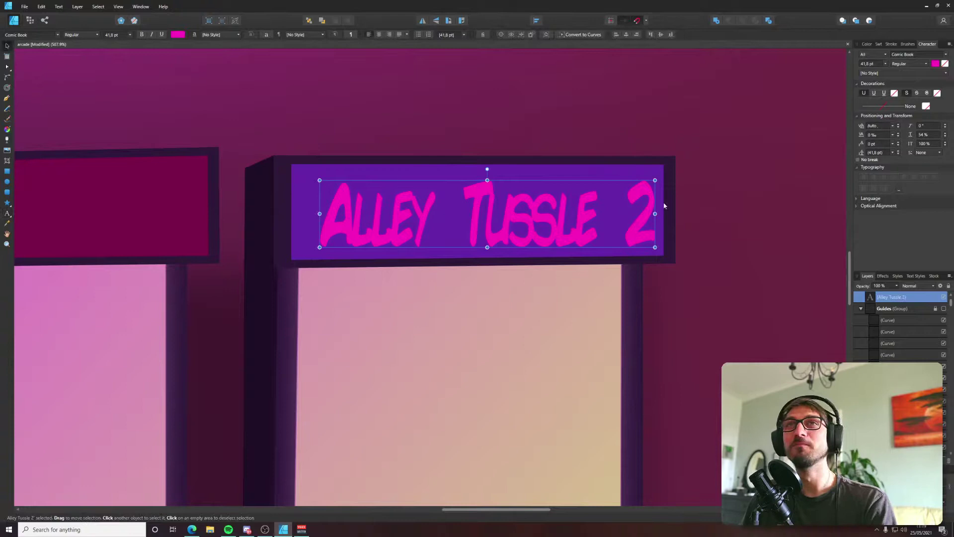
Change the 2 in the Alley Tussle title to 4 and shrink the title to about 37.3 pt, centred on the header.
{"action": "double_click", "coordinate": [646, 236]}
{"action": "double_click", "coordinate": [646, 236]}
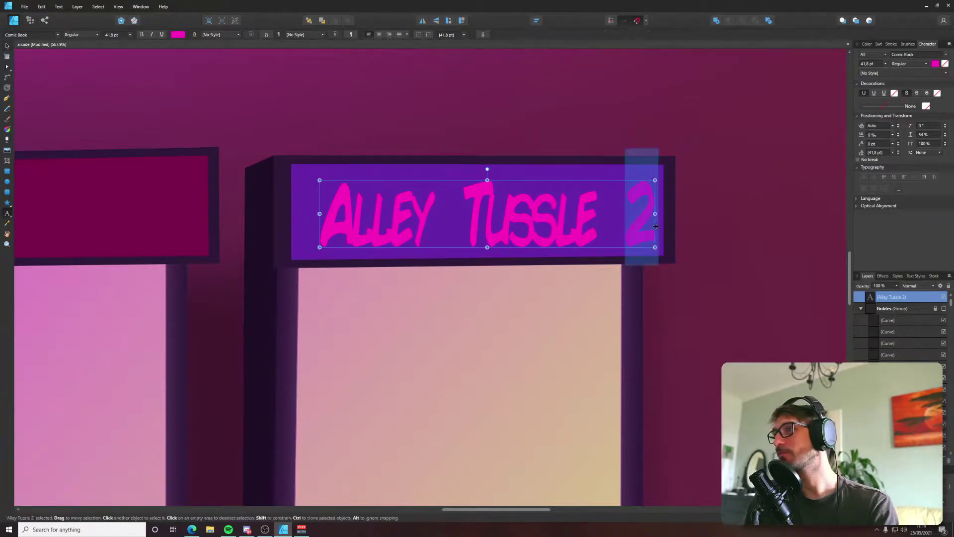
{"action": "type", "text": "4"}
{"action": "left_click", "coordinate": [7, 46]}
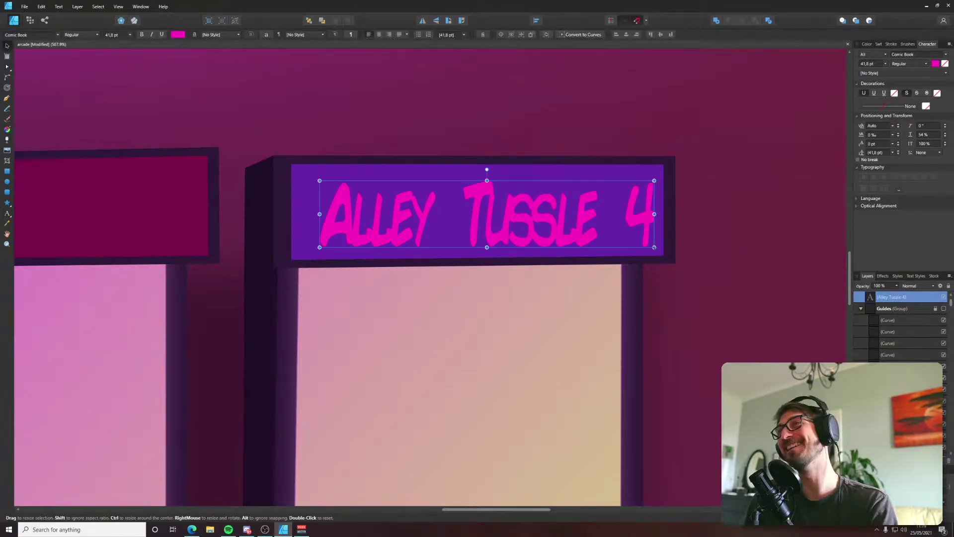
{"action": "left_click_drag", "start_coordinate": [654, 247], "coordinate": [632, 240]}
{"action": "scroll", "coordinate": [553, 232], "scroll_direction": "down", "scroll_amount": 5}
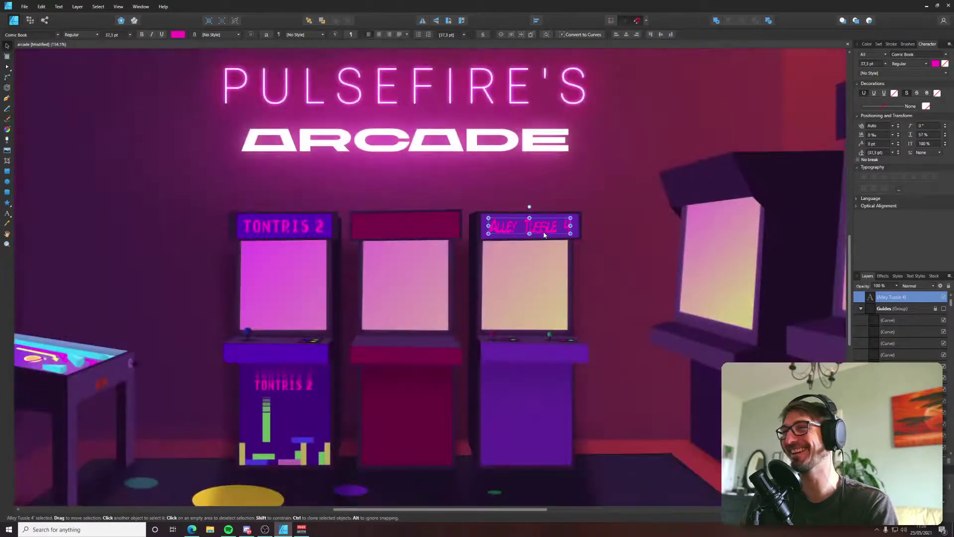
{"action": "scroll", "coordinate": [553, 233], "scroll_direction": "up", "scroll_amount": 4}
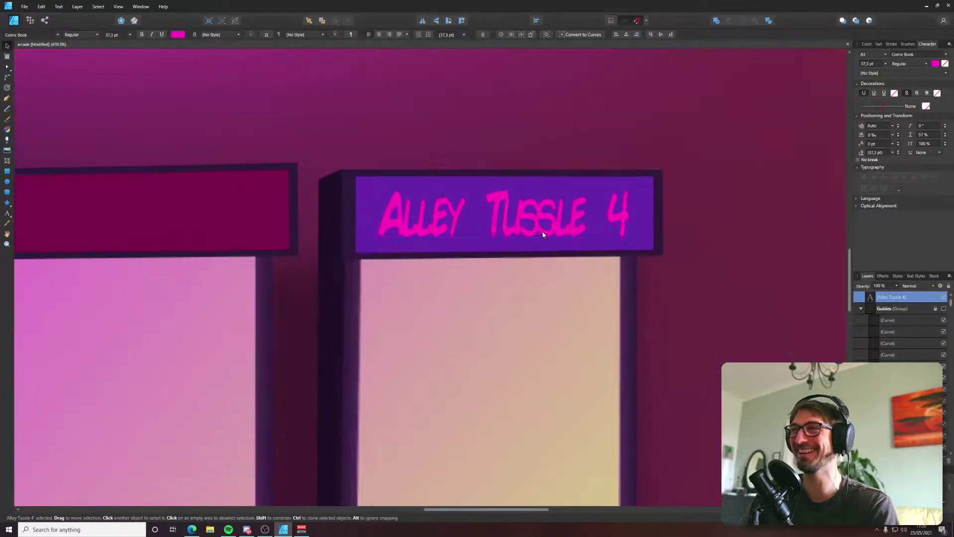
Recolour the Alley Tussle 4 title golden yellow with saturation 100 and lightness 61, and save the document.
{"action": "left_click", "coordinate": [178, 35]}
{"action": "left_click_drag", "start_coordinate": [150, 73], "coordinate": [206, 90]}
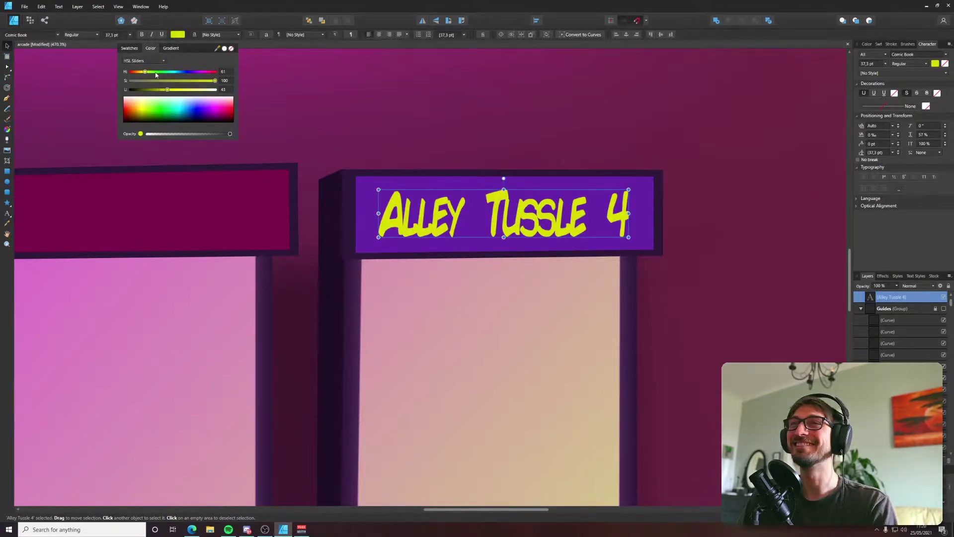
{"action": "left_click_drag", "start_coordinate": [145, 73], "coordinate": [182, 91]}
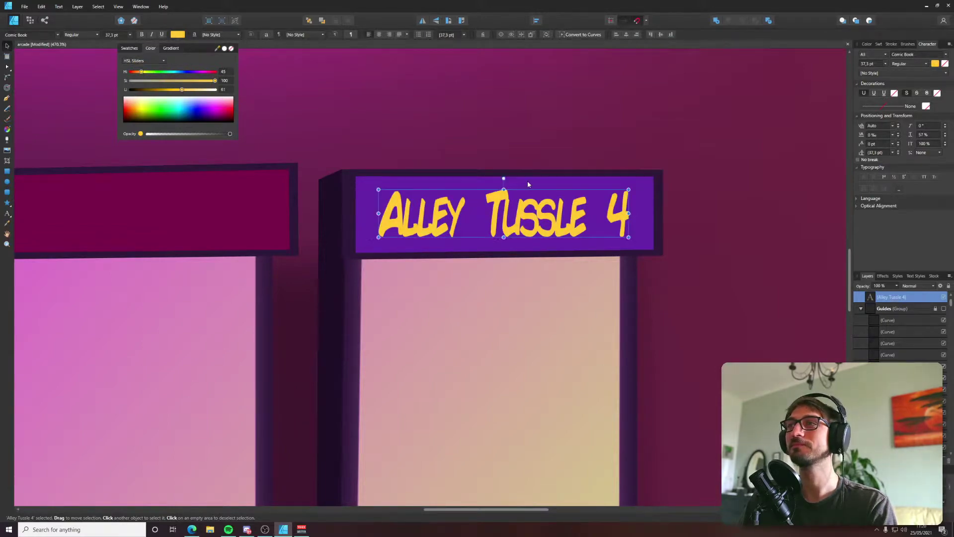
{"action": "key", "text": "ctrl+0"}
{"action": "left_click", "coordinate": [699, 211]}
{"action": "key", "text": "ctrl+s"}
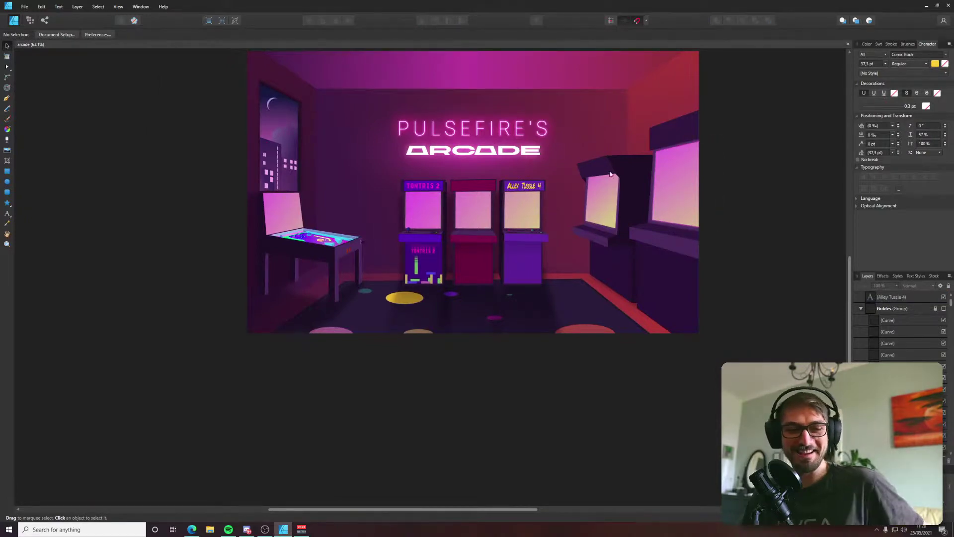
Set the Alley Tussle 4 title's font style to Bold Italic.
{"action": "scroll", "coordinate": [533, 190], "scroll_direction": "up", "scroll_amount": 10}
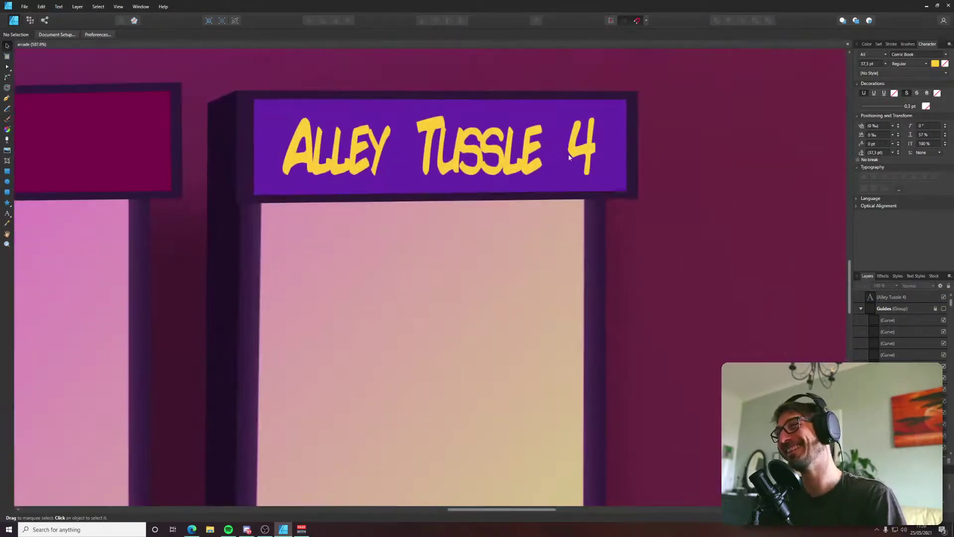
{"action": "left_click", "coordinate": [568, 153]}
{"action": "scroll", "coordinate": [568, 155], "scroll_direction": "up", "scroll_amount": 1}
{"action": "left_click", "coordinate": [82, 34]}
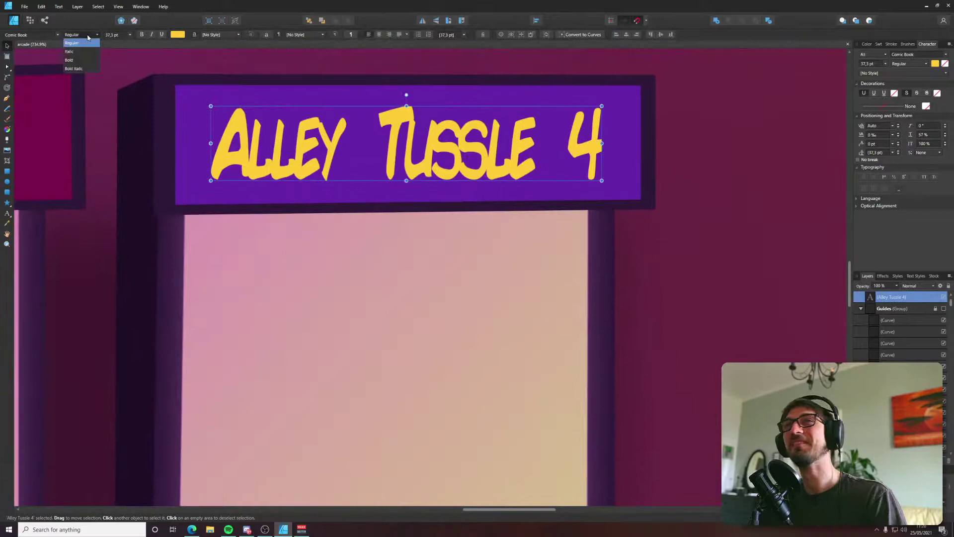
{"action": "left_click", "coordinate": [79, 70]}
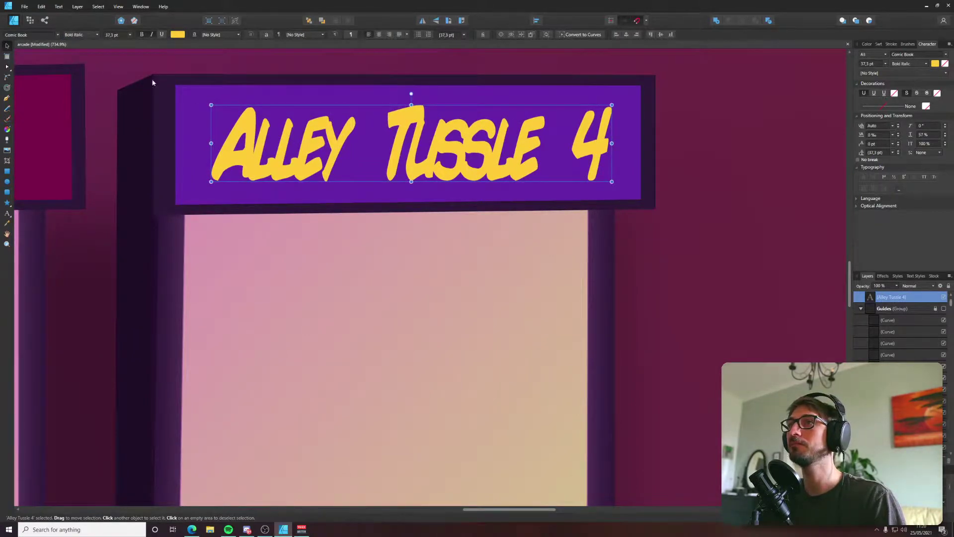
Give the Alley Tussle 4 title a bright blue outline with a hue of about 217.
{"action": "left_click", "coordinate": [867, 43]}
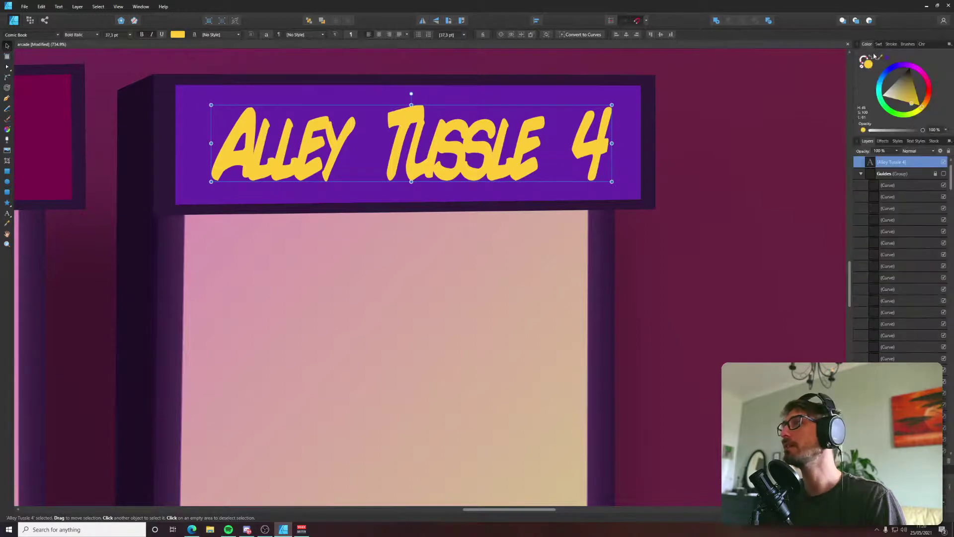
{"action": "left_click", "coordinate": [889, 72]}
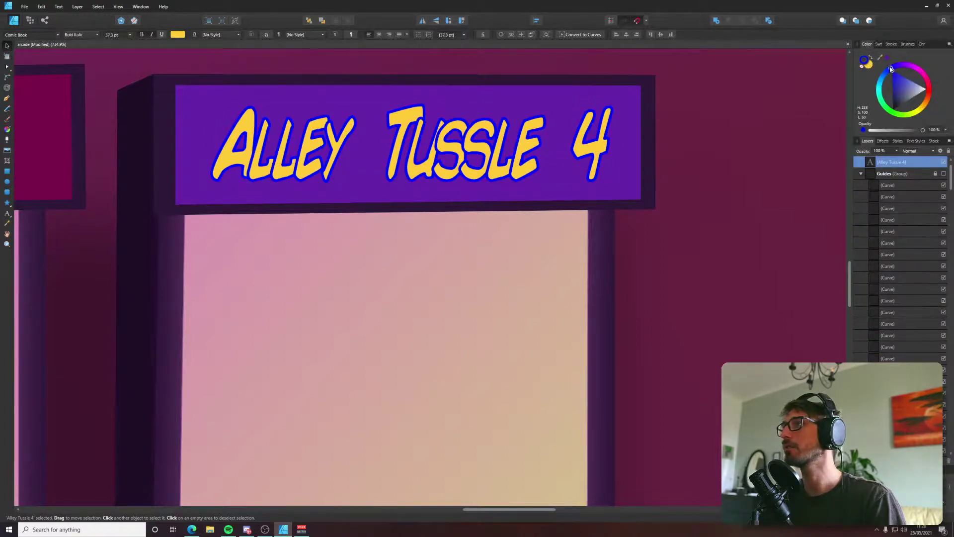
{"action": "left_click_drag", "start_coordinate": [878, 61], "coordinate": [872, 67]}
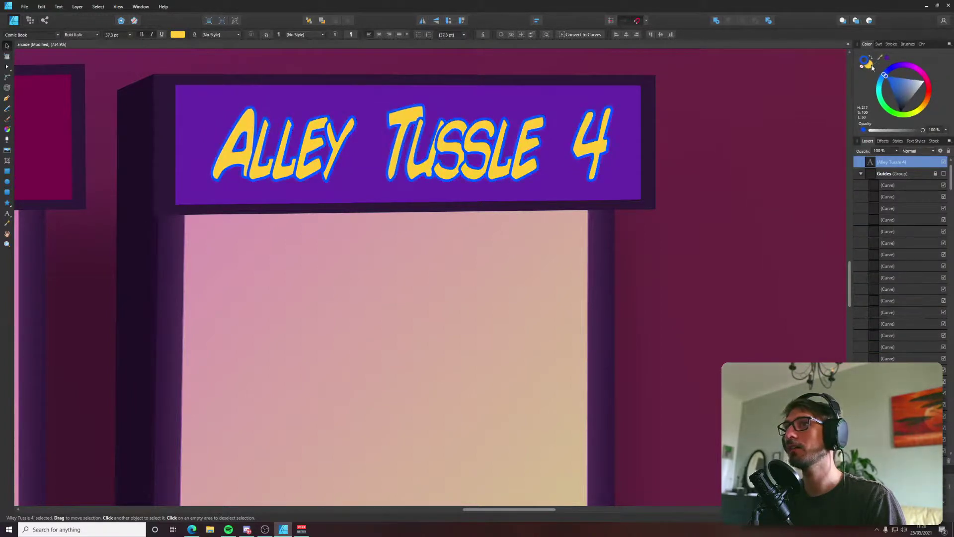
{"action": "left_click", "coordinate": [720, 117]}
{"action": "scroll", "coordinate": [720, 117], "scroll_direction": "down", "scroll_amount": 6}
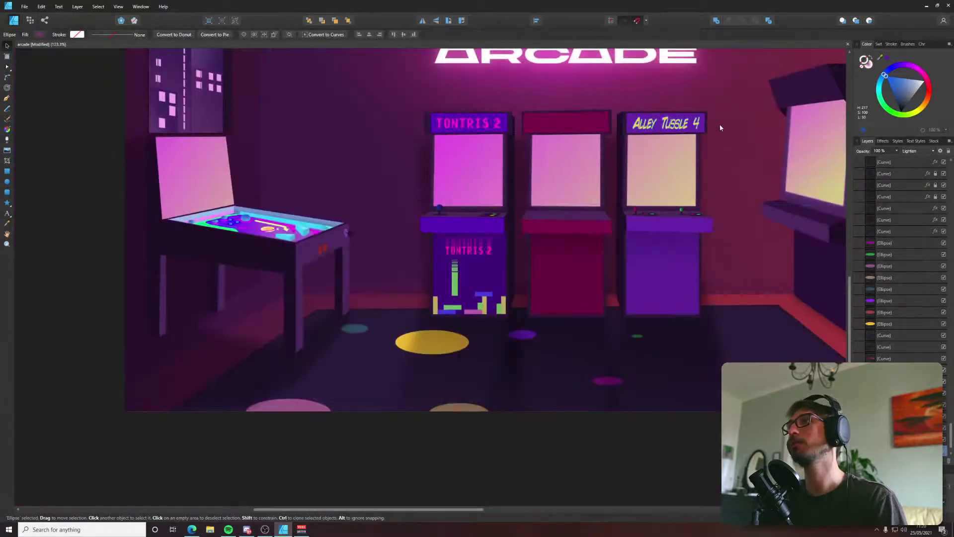
{"action": "scroll", "coordinate": [601, 169], "scroll_direction": "up", "scroll_amount": 6}
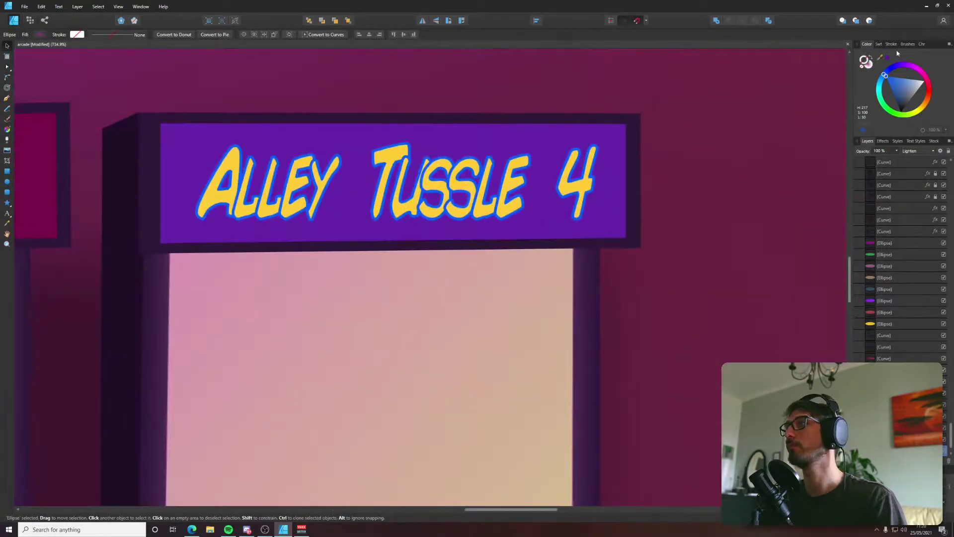
Set the title's blue outline to 1 pt wide and align it to the outside of the letters.
{"action": "left_click", "coordinate": [890, 44]}
{"action": "mouse_move", "coordinate": [876, 67]}
{"action": "left_mouse_down"}
{"action": "mouse_move", "coordinate": [909, 67]}
{"action": "mouse_move", "coordinate": [886, 68]}
{"action": "left_mouse_up"}
{"action": "left_click", "coordinate": [566, 167]}
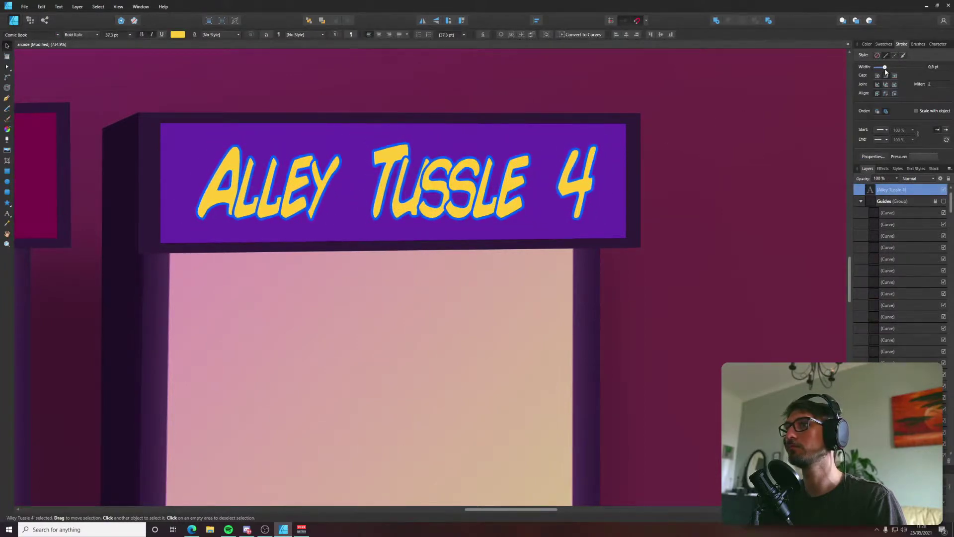
{"action": "left_click", "coordinate": [895, 94]}
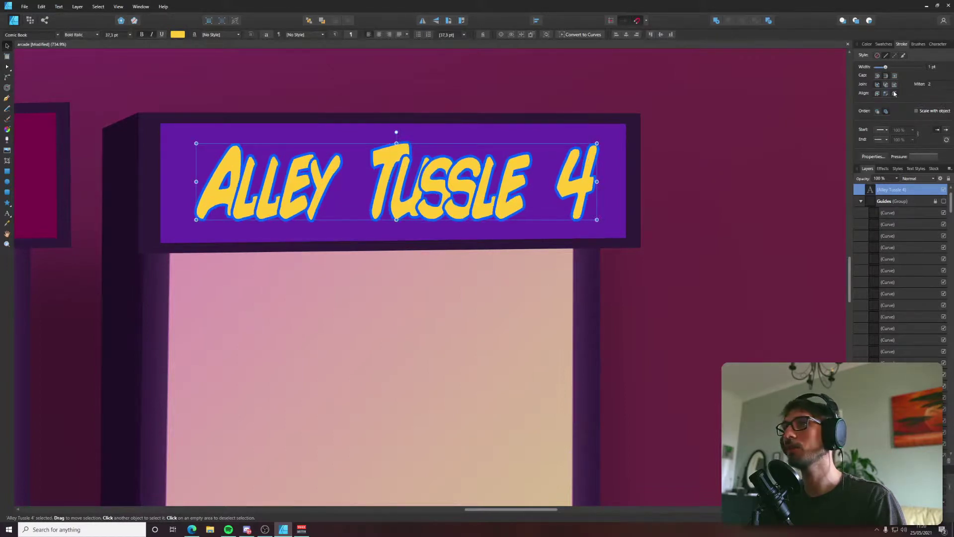
{"action": "left_click_drag", "start_coordinate": [887, 66], "coordinate": [888, 72]}
{"action": "key", "text": "ctrl+z"}
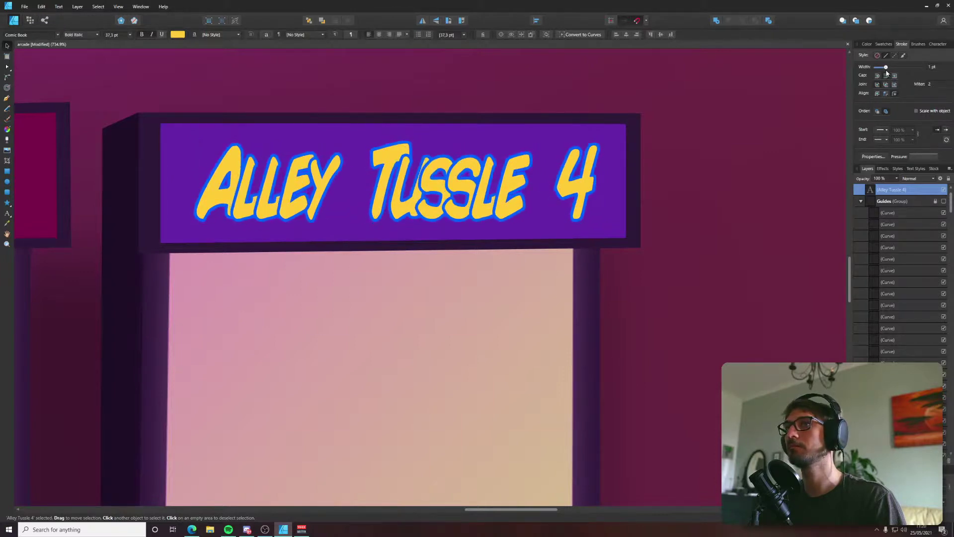
Widen the title's tracking to 50 ‰ and shrink it to about 35.1 pt, centred within the header panel.
{"action": "left_click", "coordinate": [938, 44]}
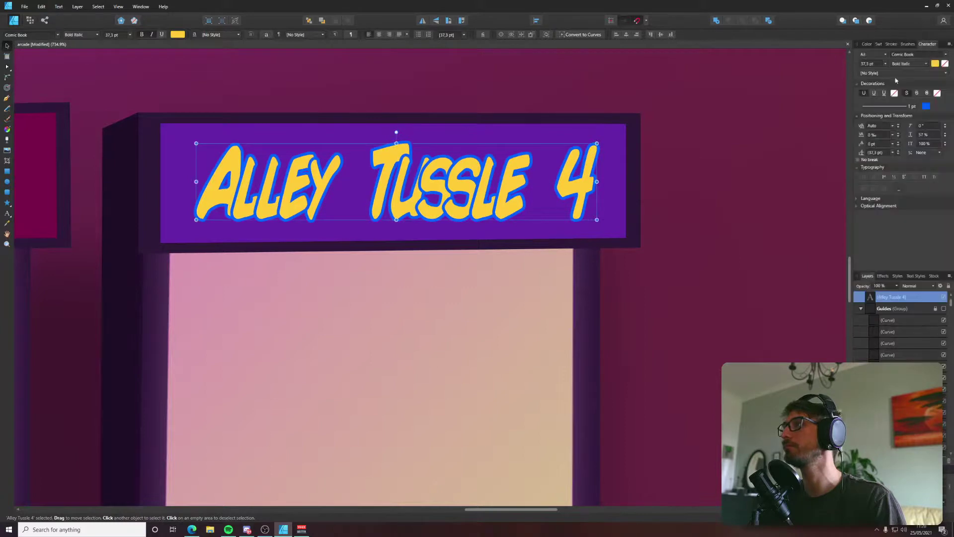
{"action": "left_click", "coordinate": [893, 136]}
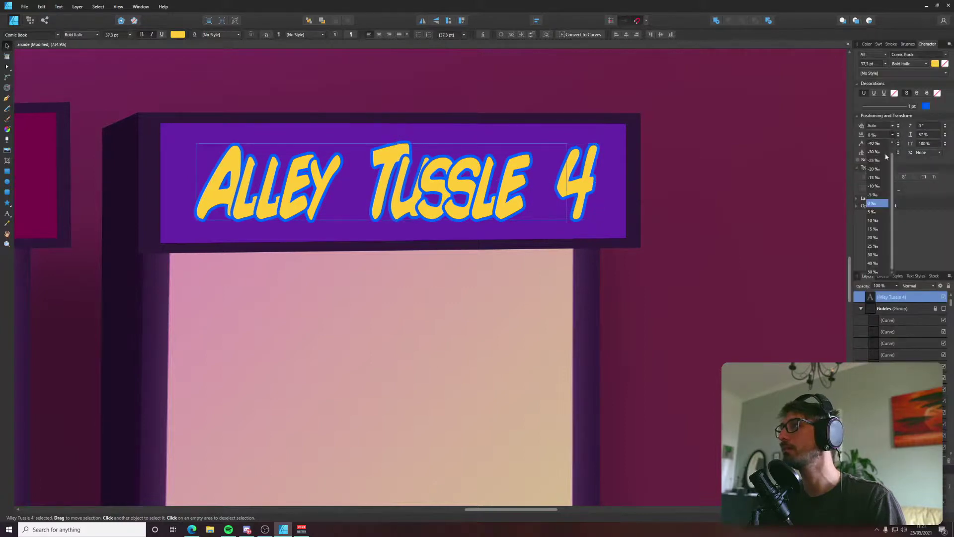
{"action": "left_click", "coordinate": [876, 271]}
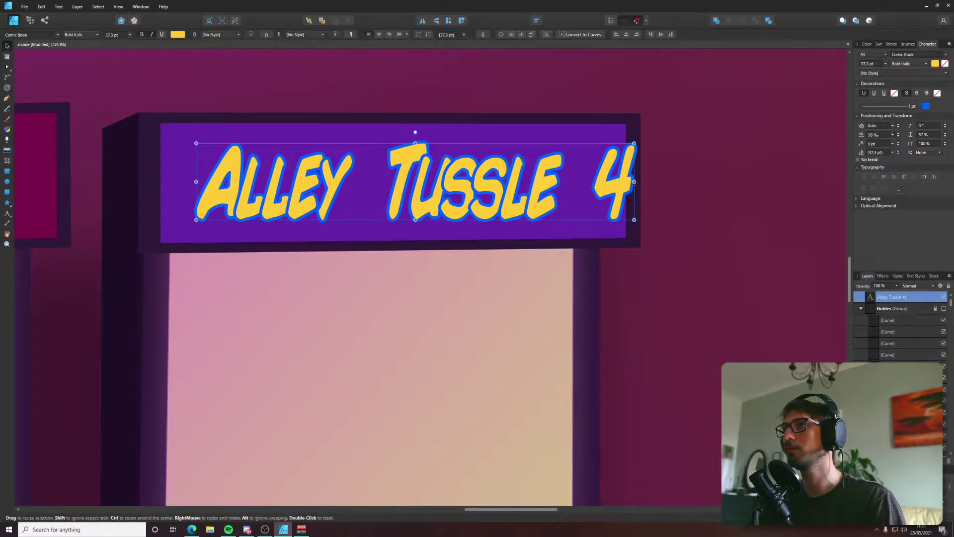
{"action": "left_click_drag", "start_coordinate": [634, 181], "coordinate": [575, 185]}
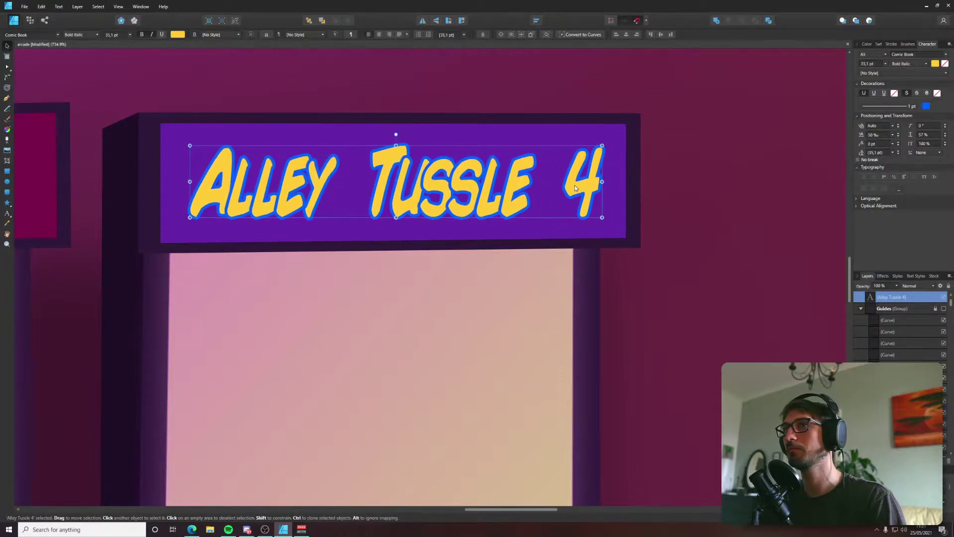
{"action": "scroll", "coordinate": [575, 184], "scroll_direction": "down", "scroll_amount": 6}
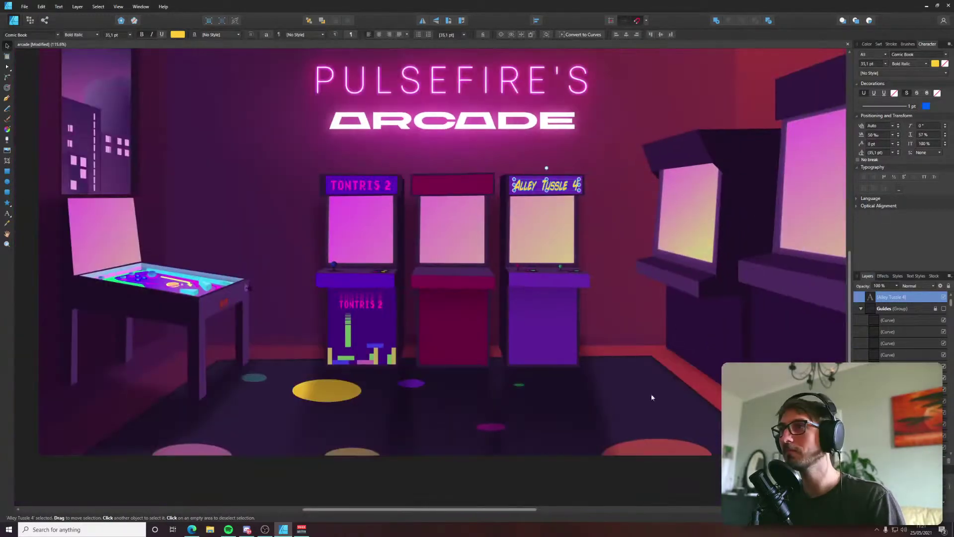
{"action": "left_click", "coordinate": [651, 397]}
{"action": "scroll", "coordinate": [605, 215], "scroll_direction": "up", "scroll_amount": 4}
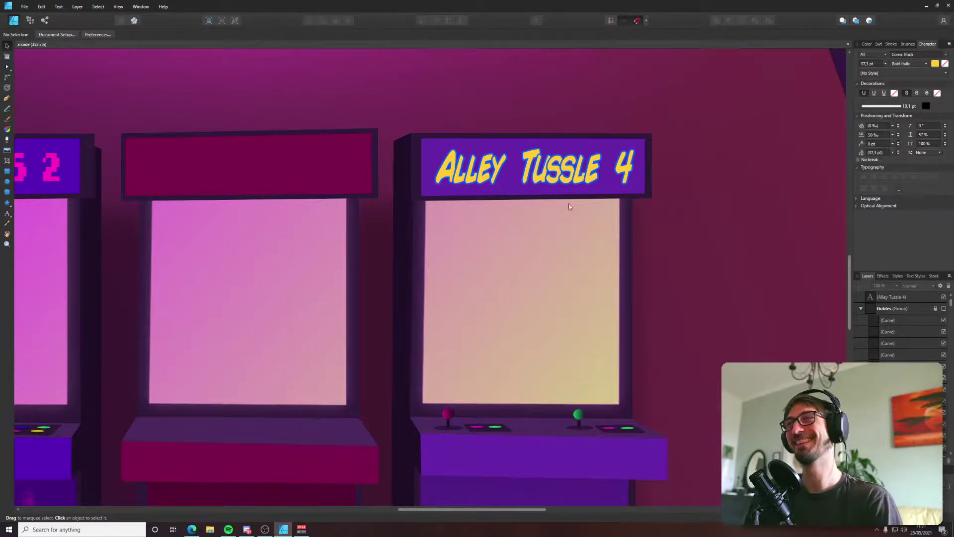
Try removing the space between Alley and Tussle in the header title.
{"action": "scroll", "coordinate": [573, 205], "scroll_direction": "down", "scroll_amount": 2}
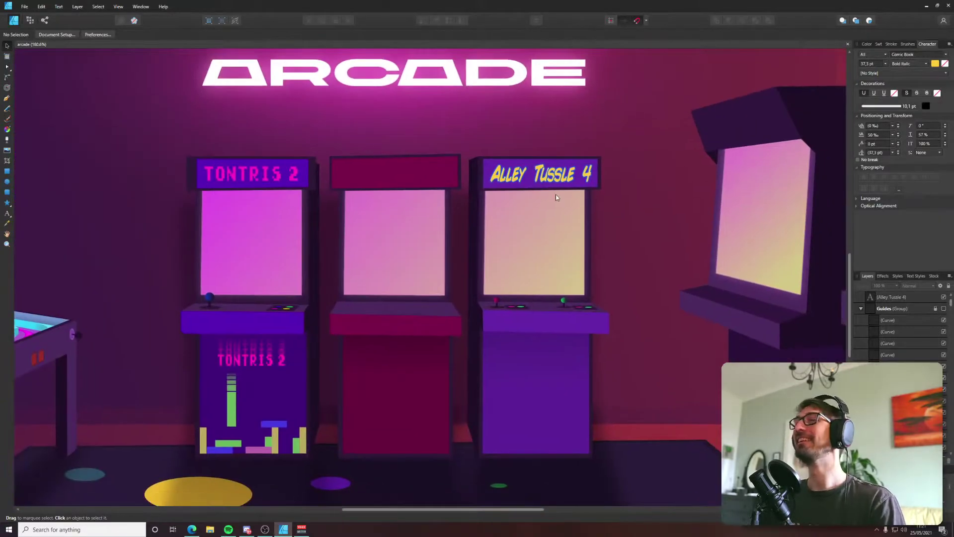
{"action": "scroll", "coordinate": [563, 180], "scroll_direction": "up", "scroll_amount": 4}
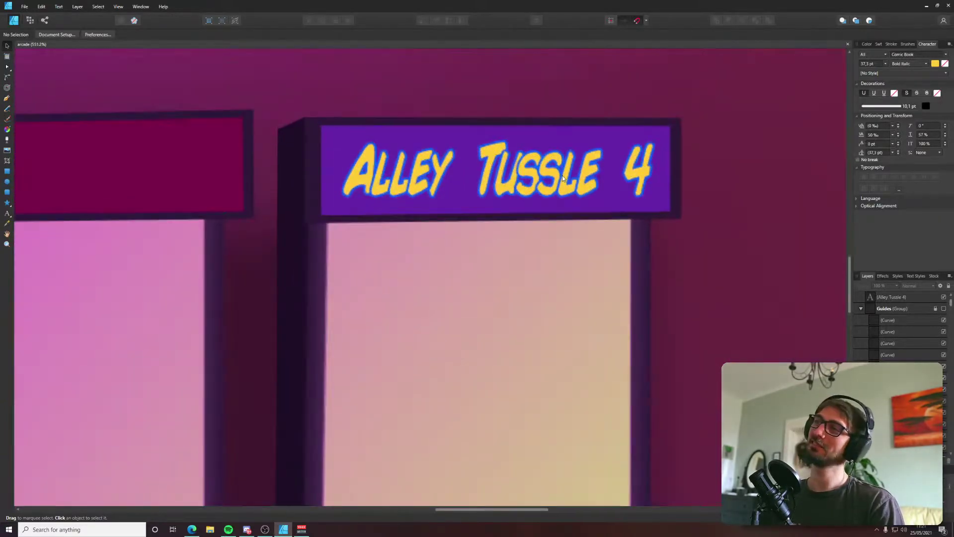
{"action": "double_click", "coordinate": [534, 179]}
{"action": "double_click", "coordinate": [459, 175]}
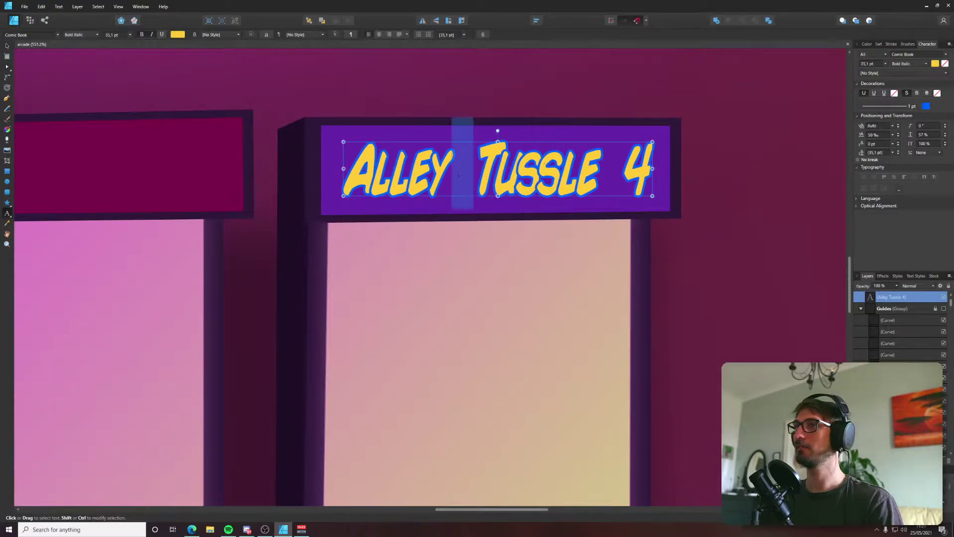
{"action": "key", "text": "BackSpace"}
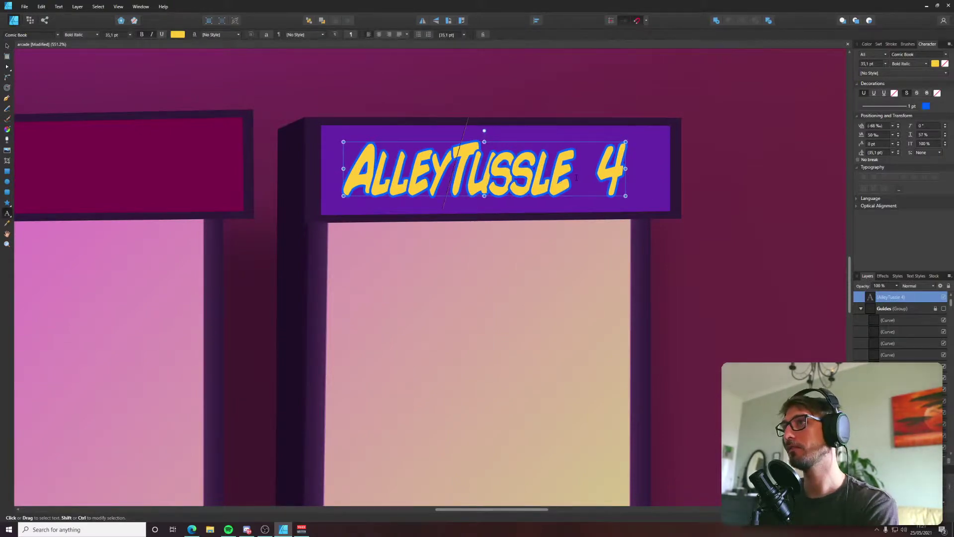
{"action": "key", "text": "ctrl+z"}
Cut Tussle 4 out of the title so that its text object contains only Alley.
{"action": "key", "text": "shift+End"}
{"action": "key", "text": "ctrl+x"}
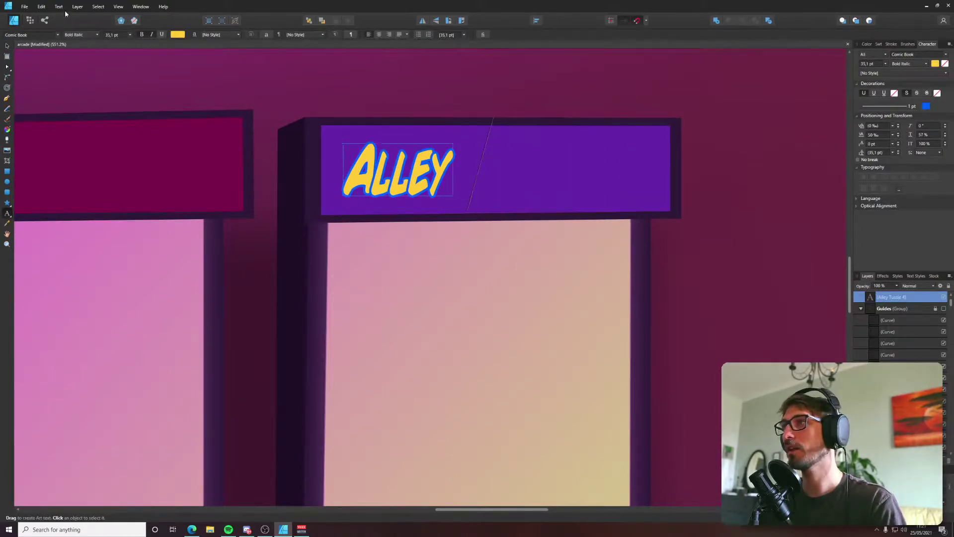
{"action": "key", "text": "Escape"}
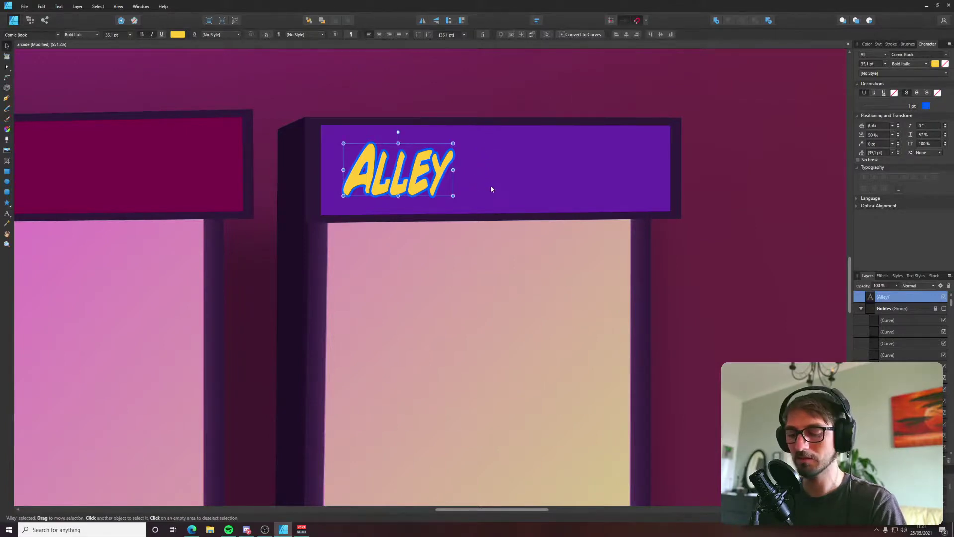
Undo the removal of Tussle 4 from the header title.
{"action": "key", "text": "ctrl+z"}
{"action": "key", "text": "ctrl+z"}
{"action": "key", "text": "ctrl+shift+z"}
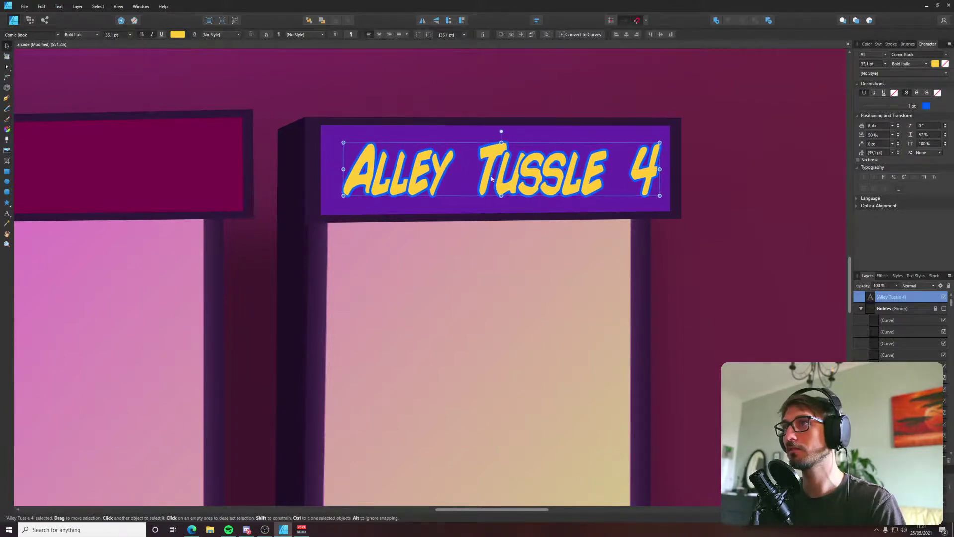
Try deleting Tussle 4 directly from the title's text object, and undo the deletion.
{"action": "double_click", "coordinate": [503, 178]}
{"action": "key", "text": "shift+End"}
{"action": "key", "text": "BackSpace"}
{"action": "key", "text": "Escape"}
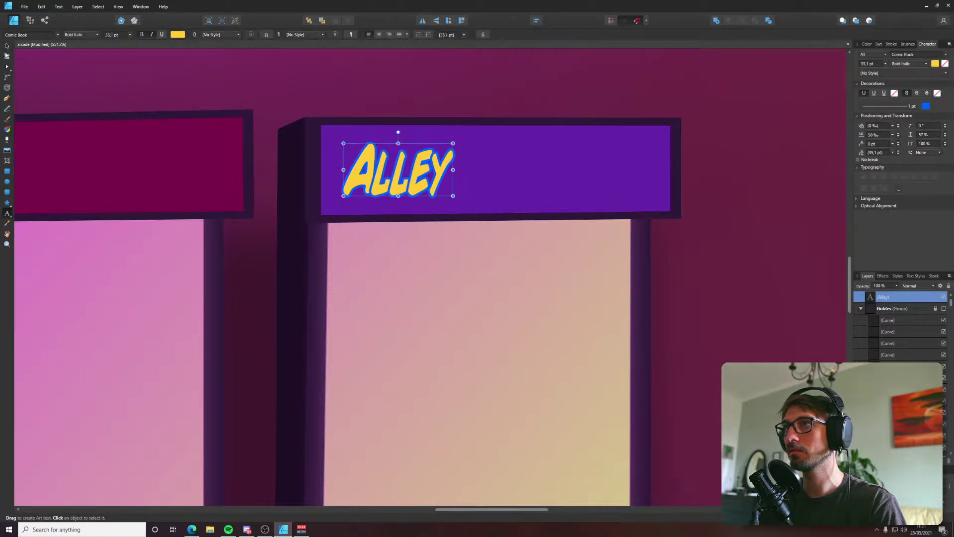
{"action": "left_click", "coordinate": [476, 170]}
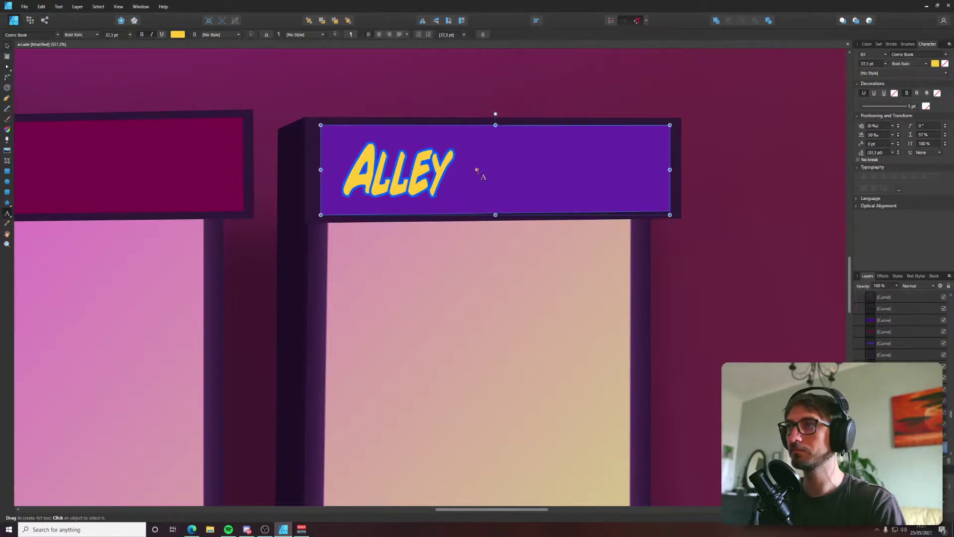
{"action": "key", "text": "v"}
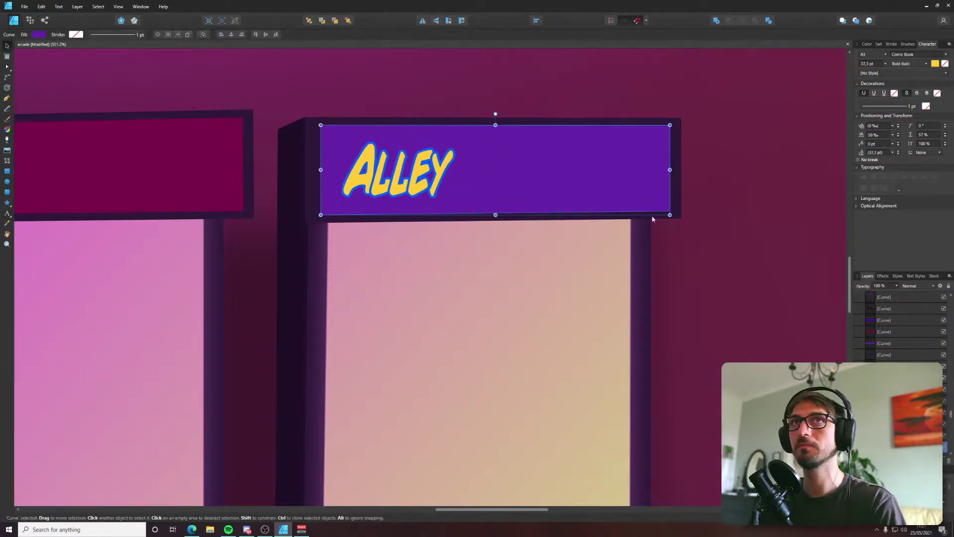
{"action": "left_click", "coordinate": [511, 175]}
{"action": "left_click", "coordinate": [433, 167]}
{"action": "key", "text": "ctrl+z"}
{"action": "key", "text": "ctrl+z"}
{"action": "key", "text": "ctrl+z"}
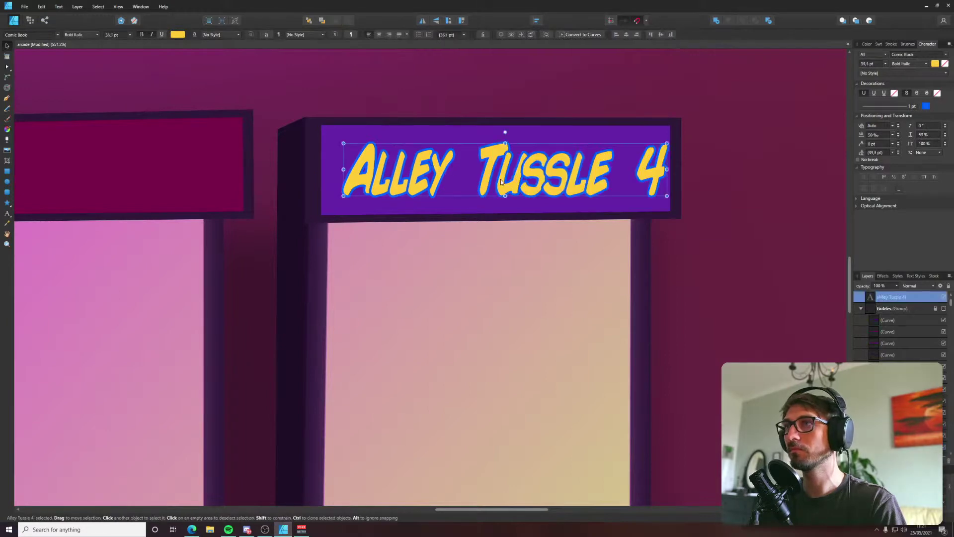
Try deleting Alley from the title so that only Tussle 4 remains, and undo the deletion.
{"action": "double_click", "coordinate": [475, 182]}
{"action": "left_click_drag", "start_coordinate": [462, 174], "coordinate": [329, 174]}
{"action": "key", "text": "BackSpace"}
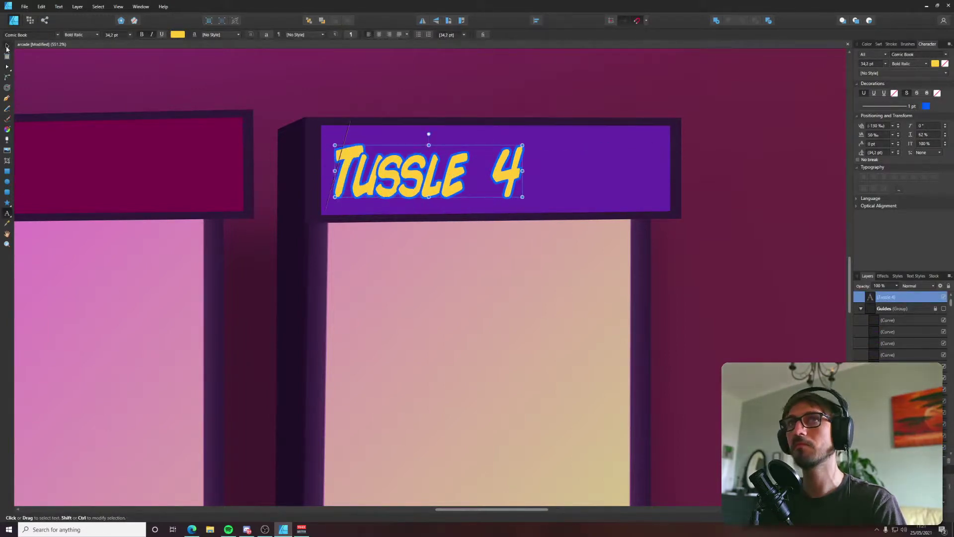
{"action": "left_click", "coordinate": [7, 46]}
{"action": "key", "text": "ctrl+z"}
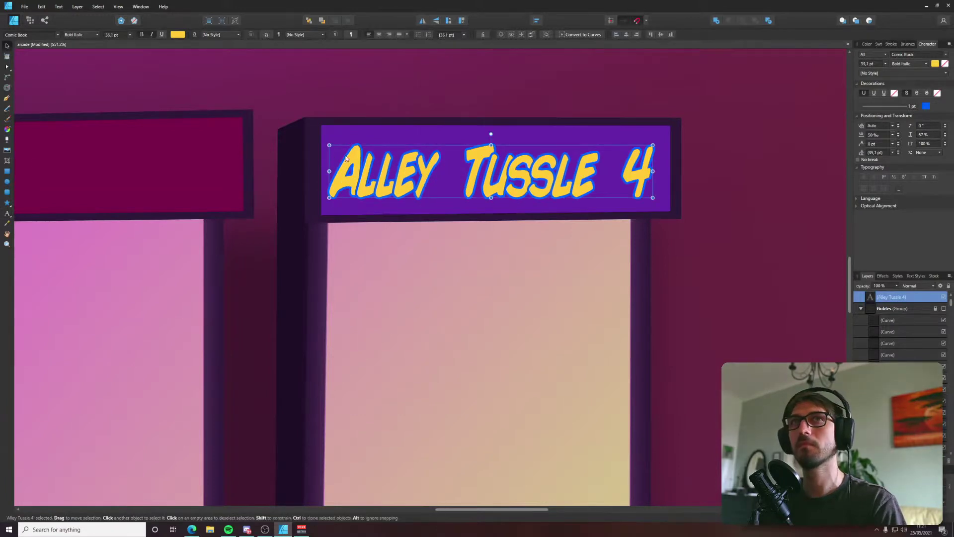
Duplicate the Alley Tussle 4 title and delete Tussle 4 from the copy, leaving only Alley.
{"action": "key", "text": "ctrl+j"}
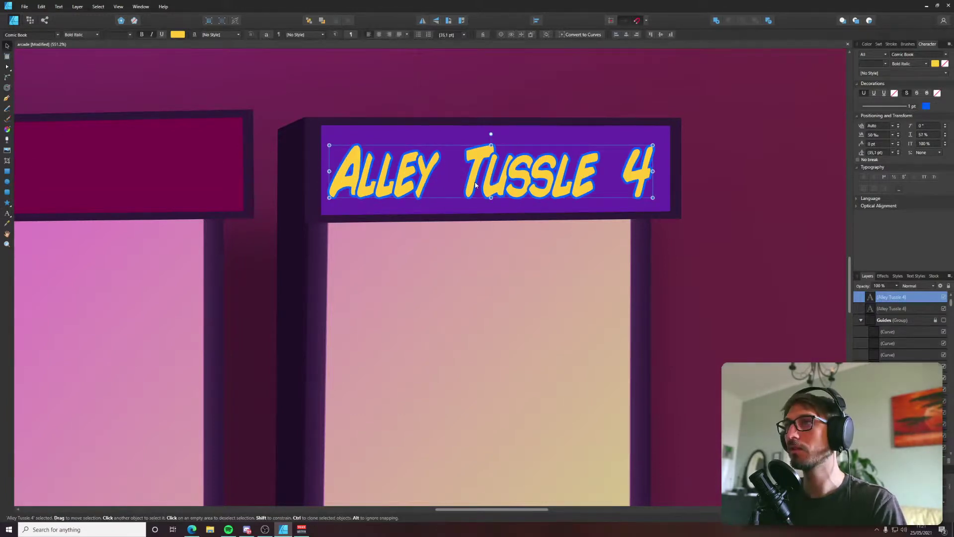
{"action": "double_click", "coordinate": [490, 180]}
{"action": "left_click_drag", "start_coordinate": [459, 179], "coordinate": [692, 195]}
{"action": "key", "text": "BackSpace"}
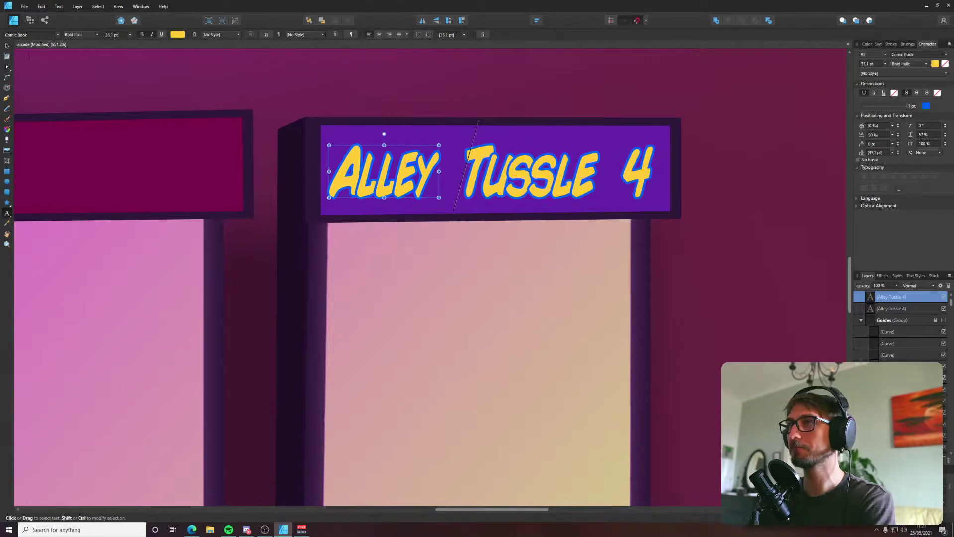
{"action": "left_click", "coordinate": [7, 46]}
Delete Alley from the original title and place the remaining Tussle 4 close beside the Alley text.
{"action": "left_click", "coordinate": [520, 186]}
{"action": "left_click_drag", "start_coordinate": [520, 186], "coordinate": [537, 238]}
{"action": "double_click", "coordinate": [477, 234]}
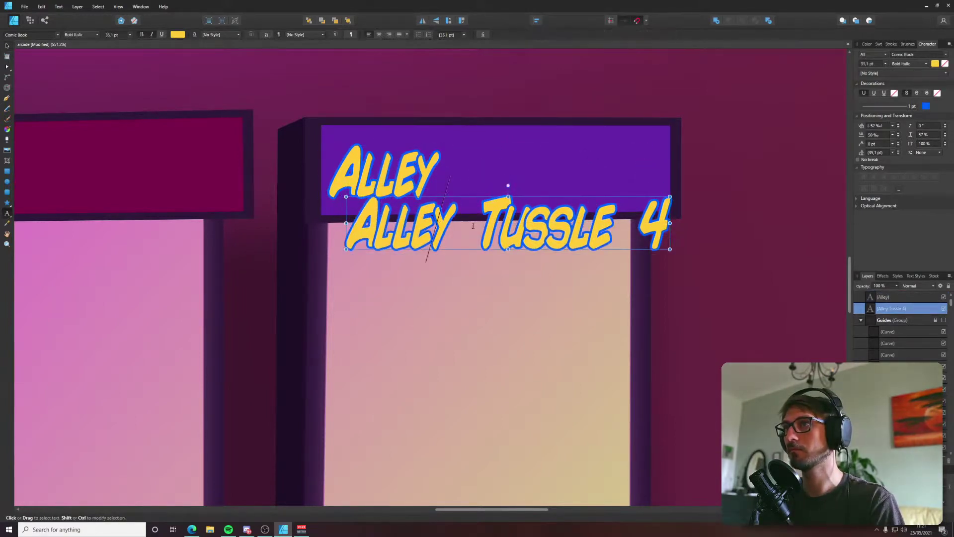
{"action": "left_click_drag", "start_coordinate": [477, 234], "coordinate": [347, 228]}
{"action": "key", "text": "BackSpace"}
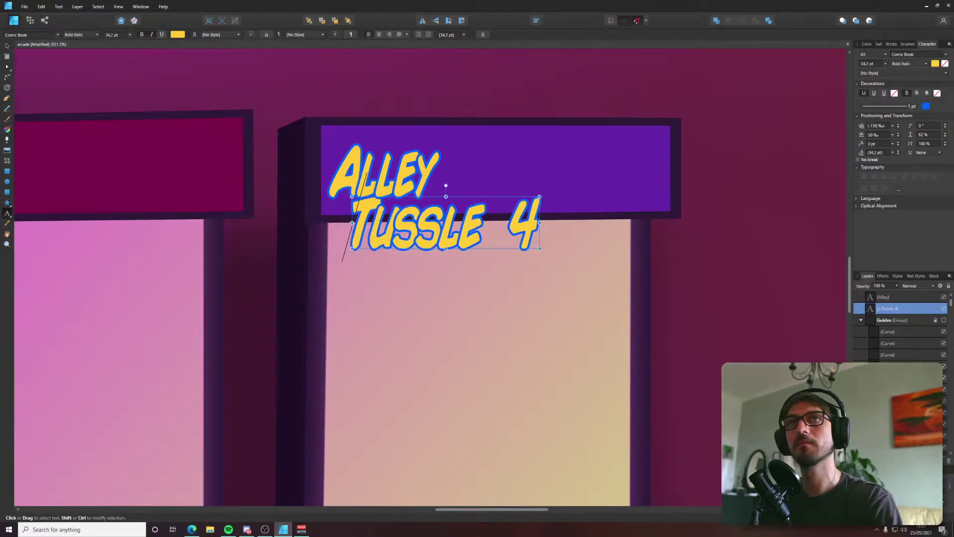
{"action": "left_click", "coordinate": [6, 47]}
{"action": "left_click_drag", "start_coordinate": [480, 238], "coordinate": [650, 183]}
Try deleting the 4 from the Tussle 4 text object before making a copy of it.
{"action": "double_click", "coordinate": [580, 187]}
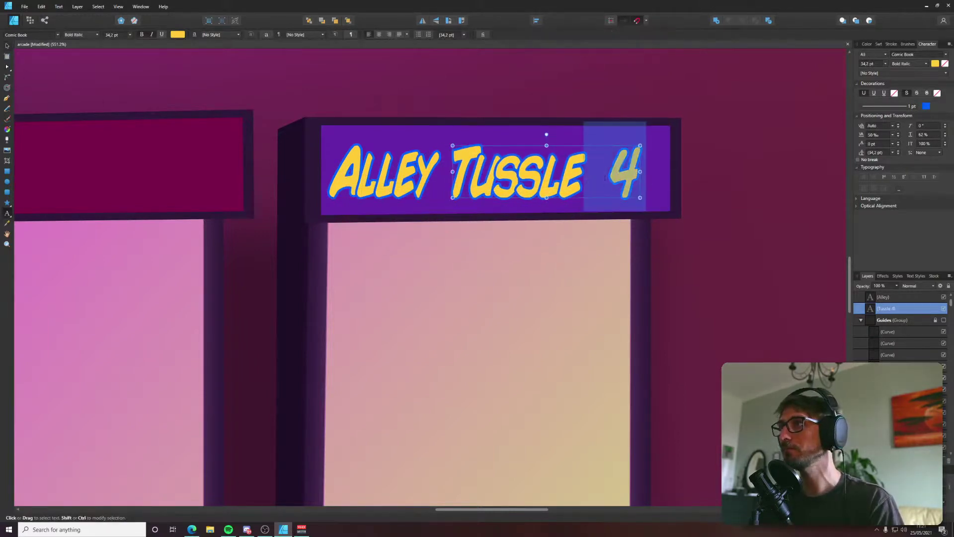
{"action": "key", "text": "BackSpace"}
{"action": "left_click", "coordinate": [6, 46]}
{"action": "key", "text": "ctrl+z"}
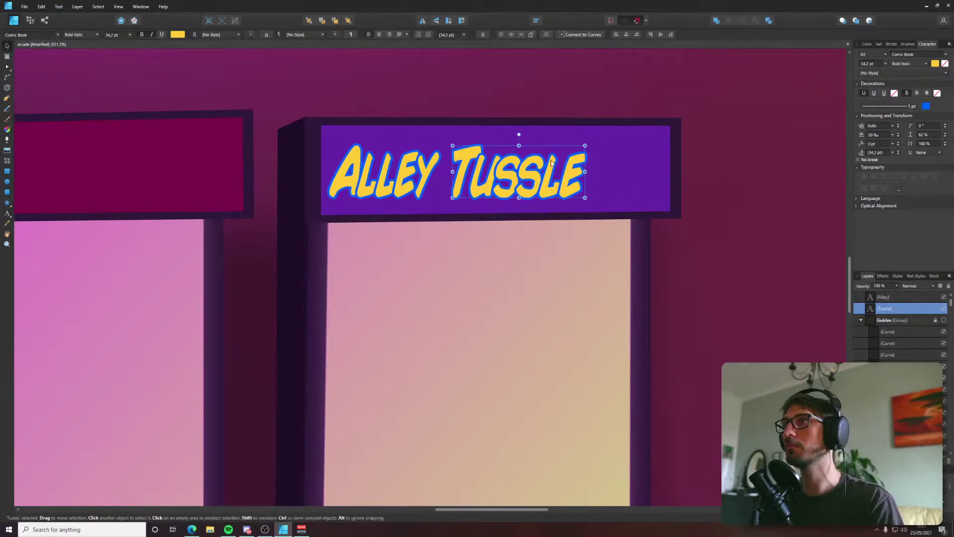
{"action": "key", "text": "ctrl+z"}
{"action": "key", "text": "ctrl+z"}
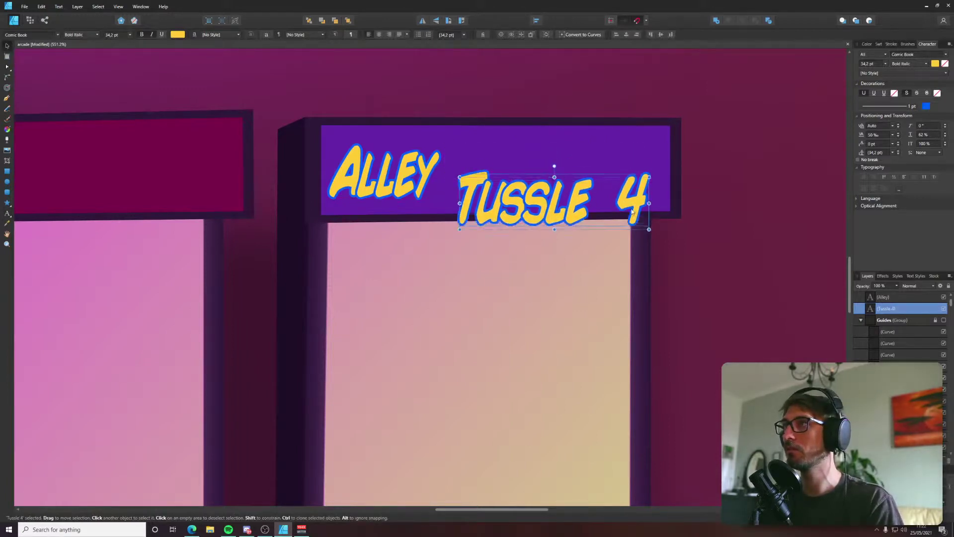
{"action": "key", "text": "ctrl+shift+z"}
{"action": "key", "text": "ctrl+shift+z"}
Duplicate the Tussle 4 text slightly below itself and delete Tussle from the copy, leaving only the 4.
{"action": "left_click_drag", "start_coordinate": [545, 187], "coordinate": [557, 218], "text": "ctrl"}
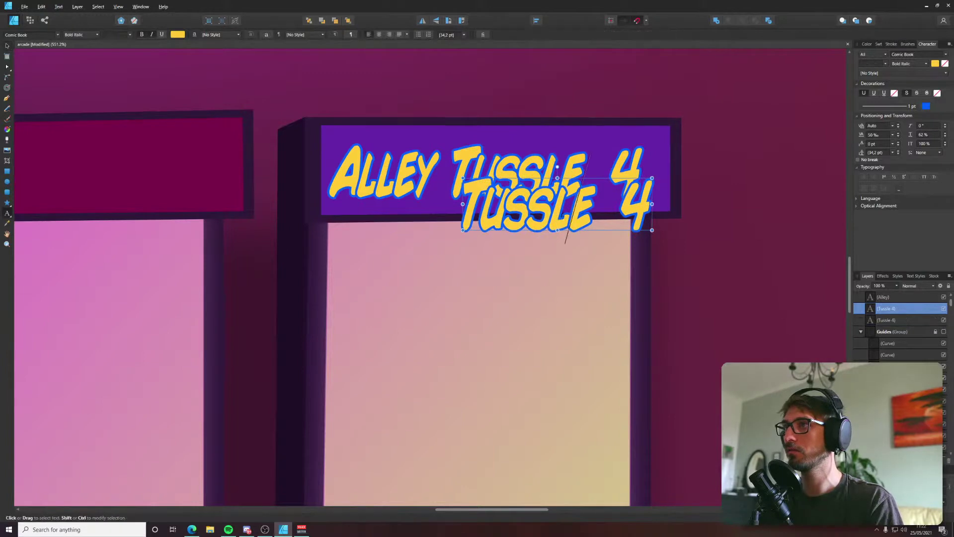
{"action": "double_click", "coordinate": [557, 216]}
{"action": "key", "text": "BackSpace"}
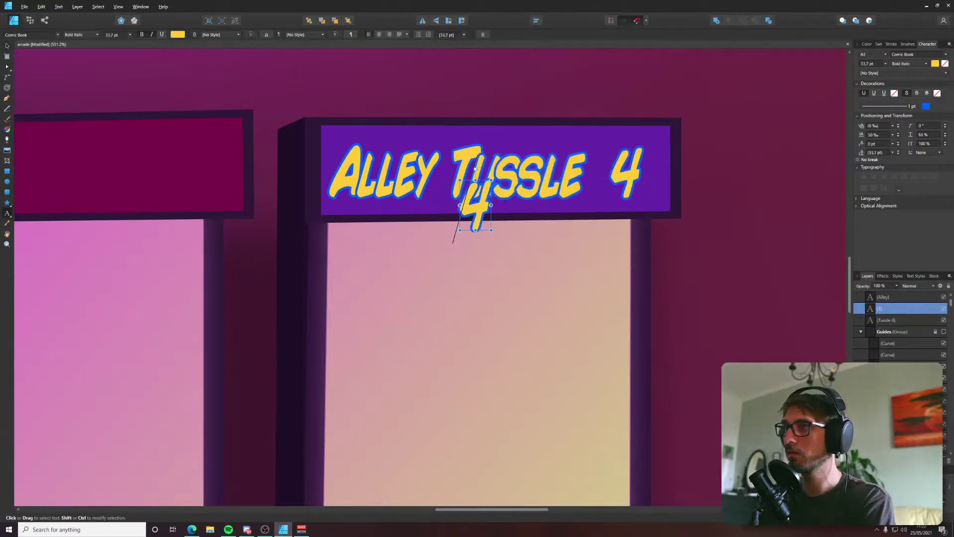
{"action": "left_click", "coordinate": [7, 46]}
Delete the 4 from the original Tussle 4 text so that it contains only Tussle.
{"action": "left_click", "coordinate": [608, 173]}
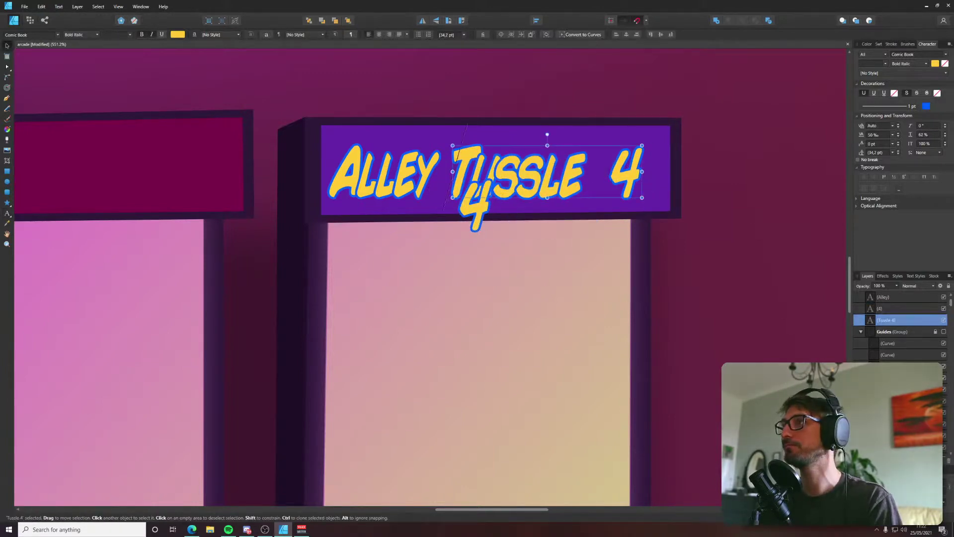
{"action": "double_click", "coordinate": [626, 171]}
{"action": "key", "text": "BackSpace"}
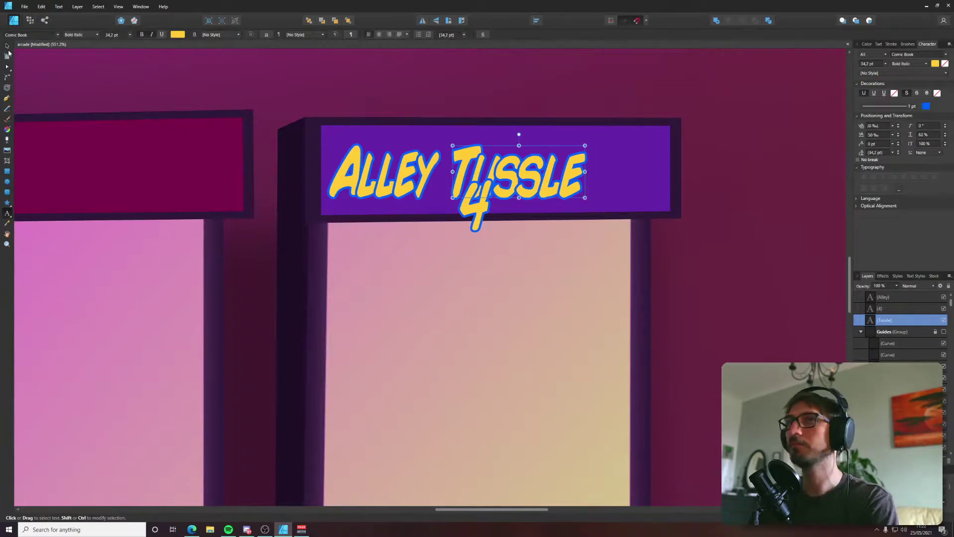
{"action": "left_click", "coordinate": [8, 47]}
Place the separate 4 right after Tussle in the header and enlarge it to 44 pt.
{"action": "left_click_drag", "start_coordinate": [481, 211], "coordinate": [638, 189]}
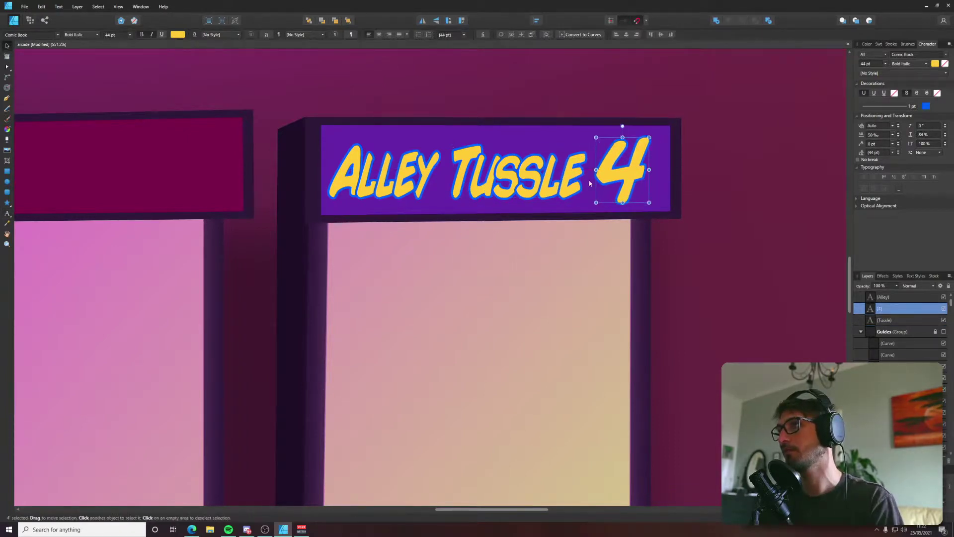
{"action": "scroll", "coordinate": [574, 178], "scroll_direction": "down", "scroll_amount": 8}
{"action": "left_click", "coordinate": [772, 213]}
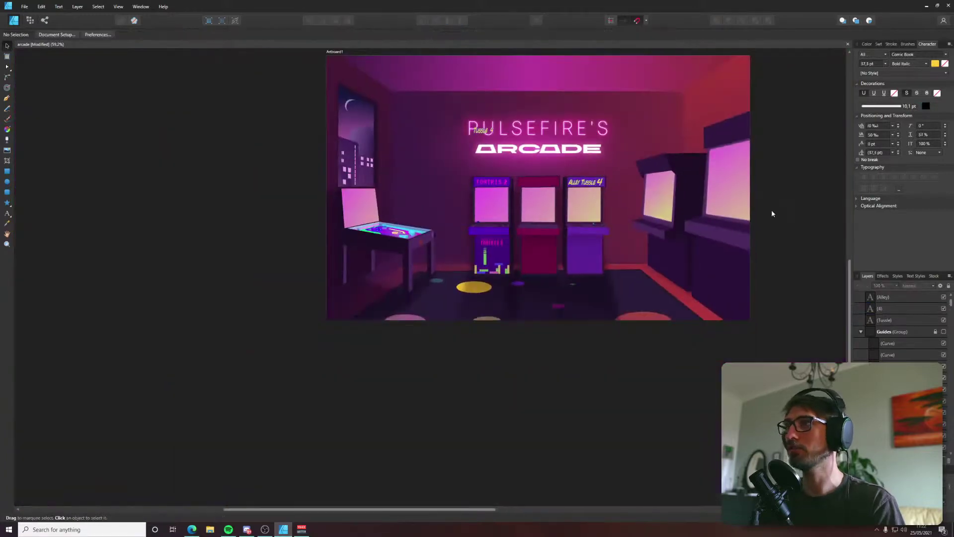
Move the lower-left corner node of the third cabinet's front frame slightly inward to meet the dark side panel.
{"action": "scroll", "coordinate": [658, 190], "scroll_direction": "up", "scroll_amount": 5}
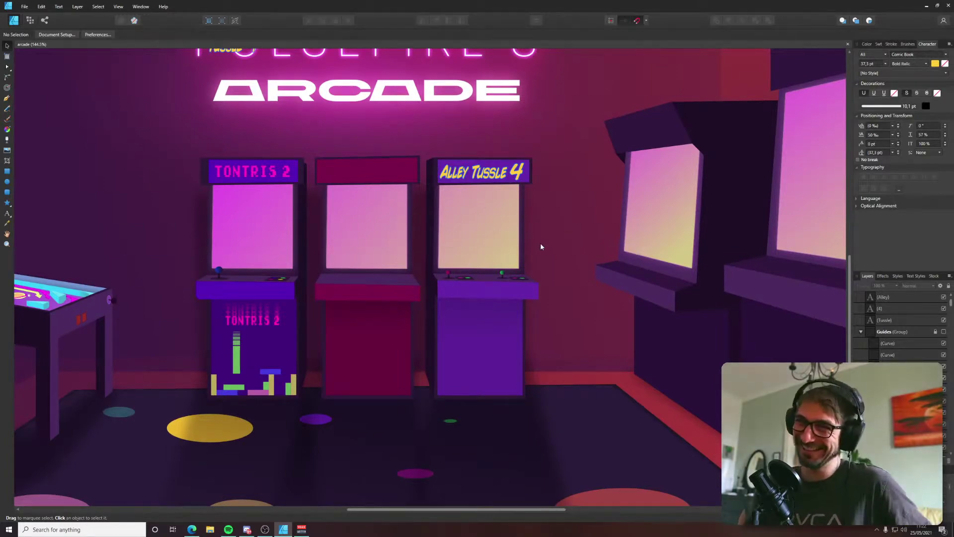
{"action": "scroll", "coordinate": [502, 345], "scroll_direction": "up", "scroll_amount": 4}
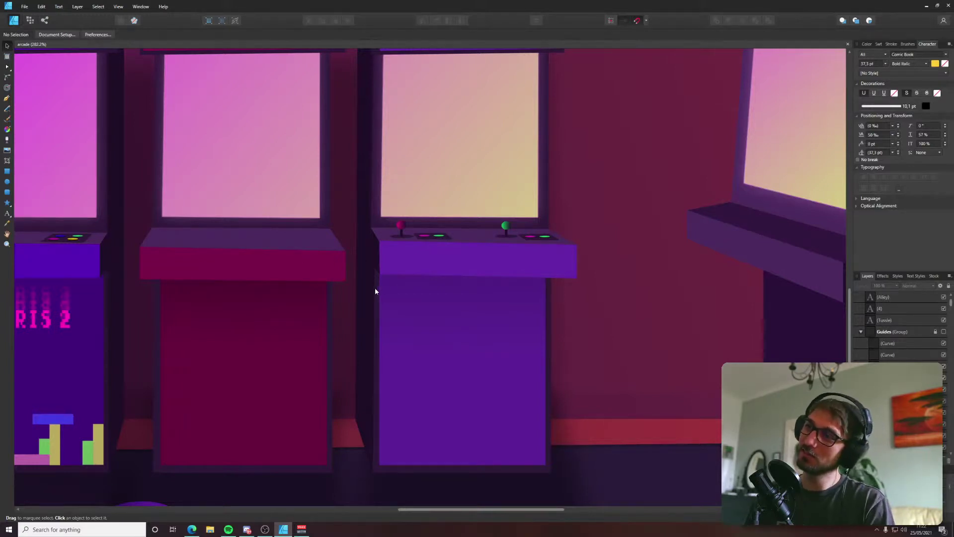
{"action": "scroll", "coordinate": [352, 467], "scroll_direction": "up", "scroll_amount": 10}
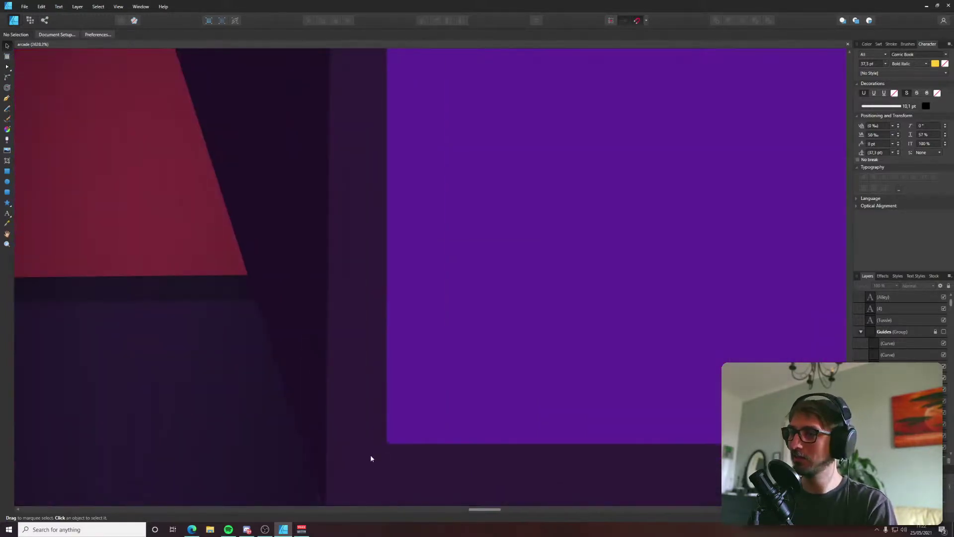
{"action": "left_click", "coordinate": [342, 393]}
{"action": "key", "text": "a"}
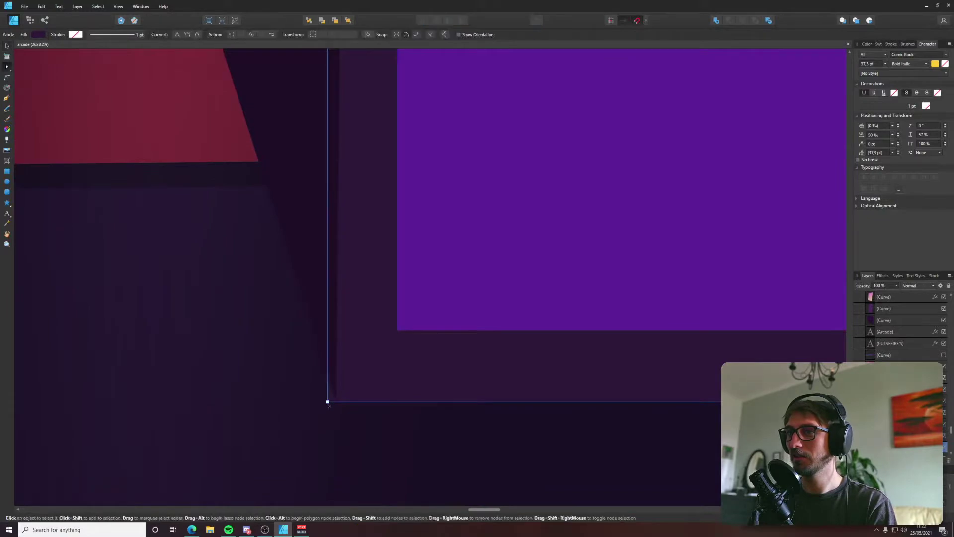
{"action": "left_click_drag", "start_coordinate": [328, 401], "coordinate": [335, 398]}
{"action": "scroll", "coordinate": [337, 400], "scroll_direction": "down", "scroll_amount": 6}
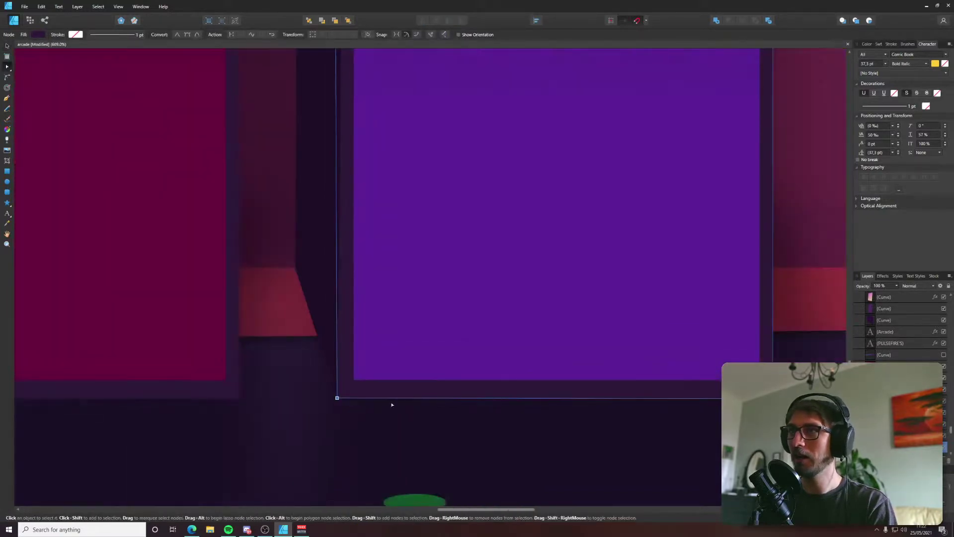
{"action": "scroll", "coordinate": [696, 392], "scroll_direction": "down", "scroll_amount": 8}
{"action": "left_click", "coordinate": [160, 345]}
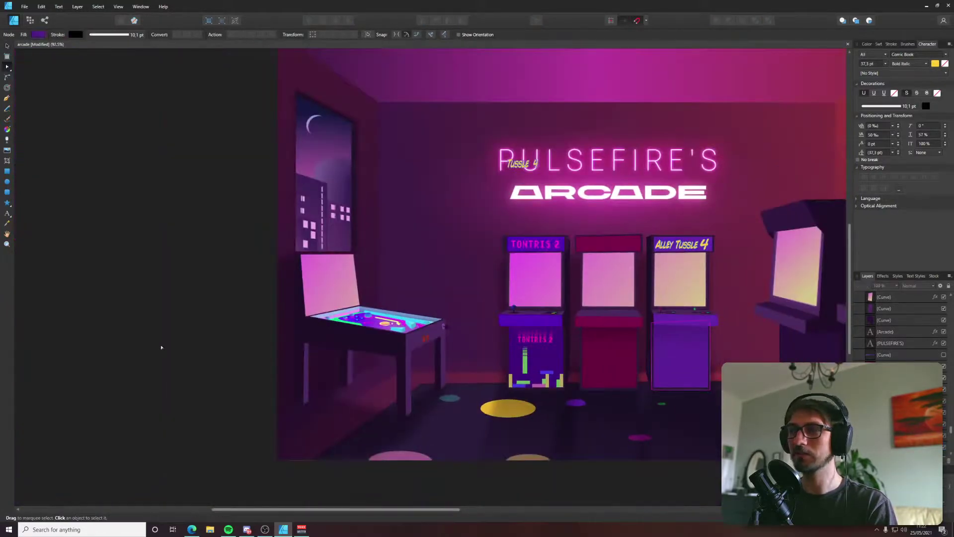
Examine the three back-wall cabinets and the overall arcade scene.
{"action": "scroll", "coordinate": [336, 326], "scroll_direction": "right", "scroll_amount": 5}
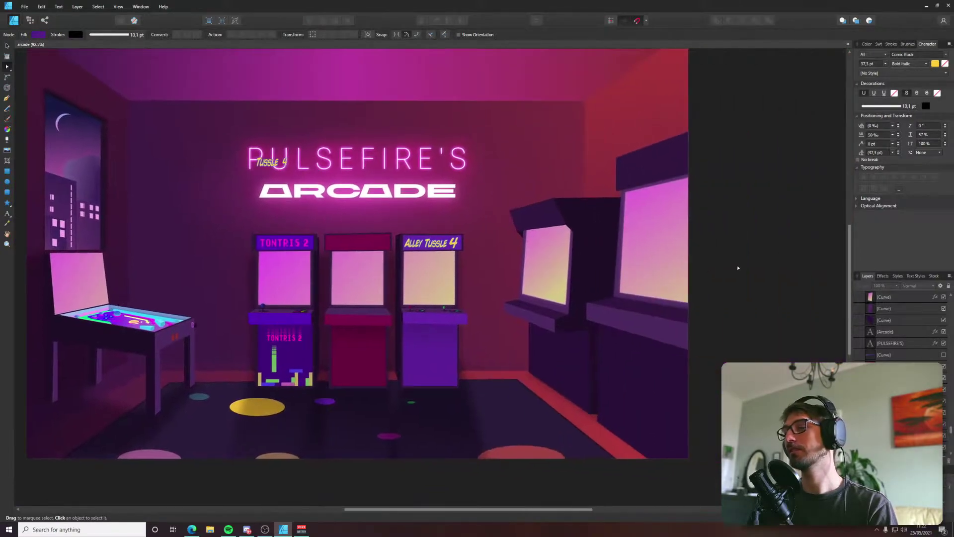
{"action": "scroll", "coordinate": [404, 371], "scroll_direction": "up", "scroll_amount": 3}
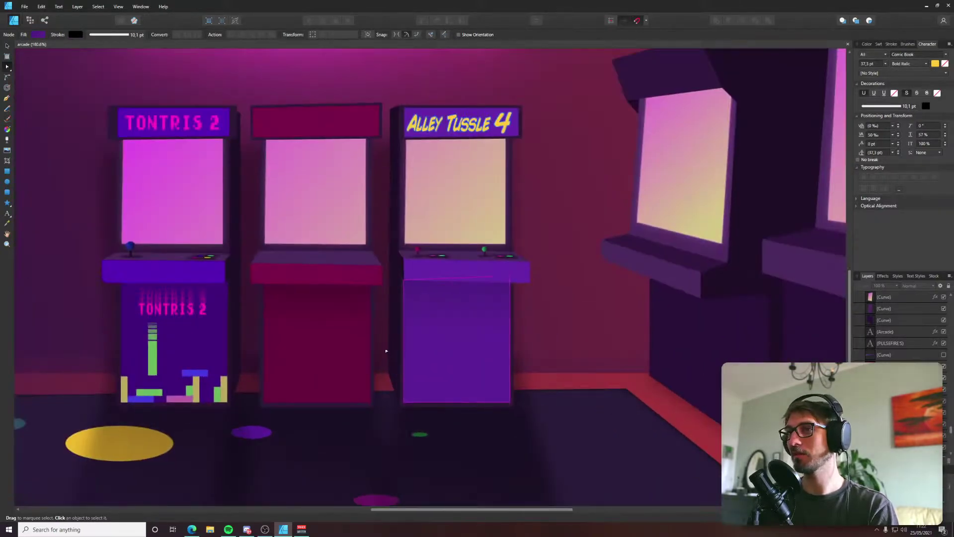
{"action": "scroll", "coordinate": [386, 352], "scroll_direction": "up", "scroll_amount": 3}
{"action": "scroll", "coordinate": [396, 344], "scroll_direction": "down", "scroll_amount": 3}
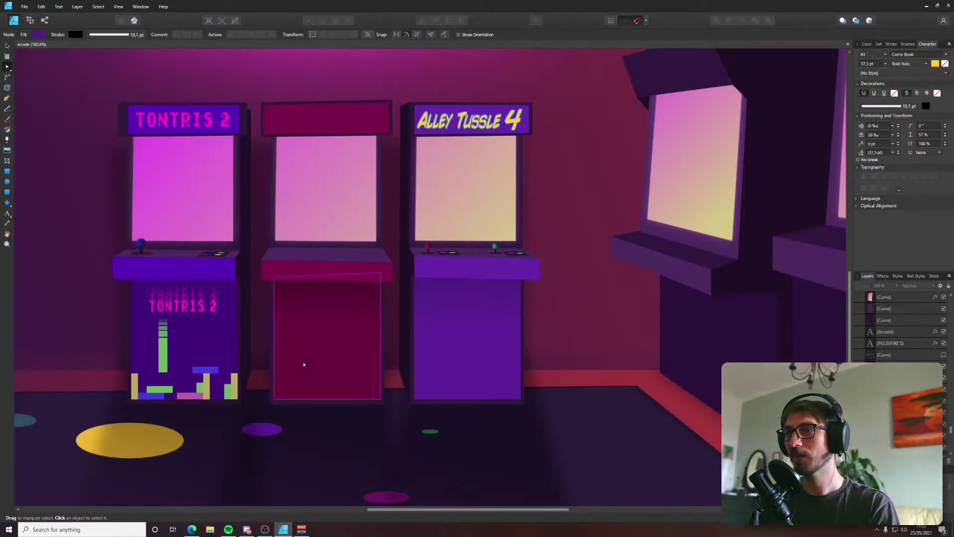
{"action": "scroll", "coordinate": [427, 401], "scroll_direction": "down", "scroll_amount": 1}
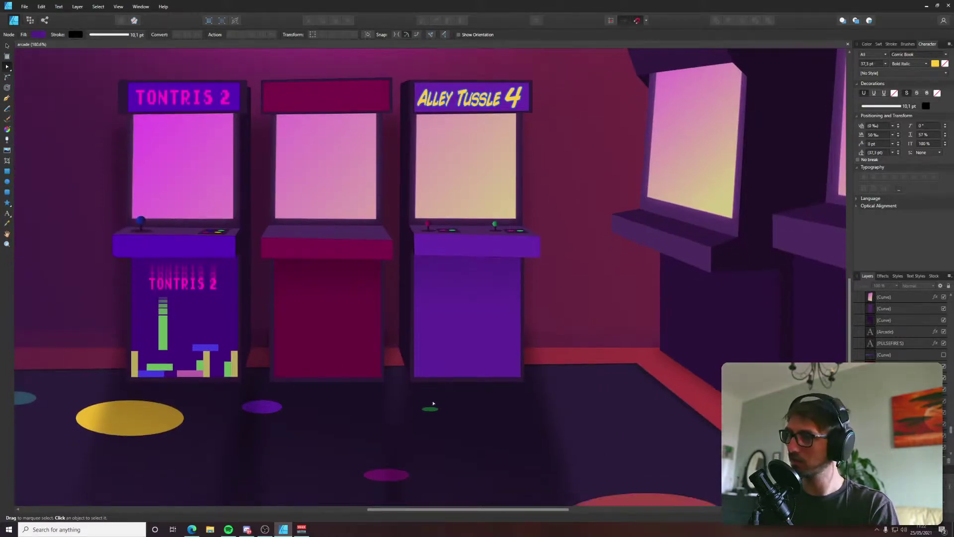
{"action": "left_click", "coordinate": [459, 402]}
{"action": "scroll", "coordinate": [457, 399], "scroll_direction": "down", "scroll_amount": 3}
{"action": "key", "text": "ctrl+d"}
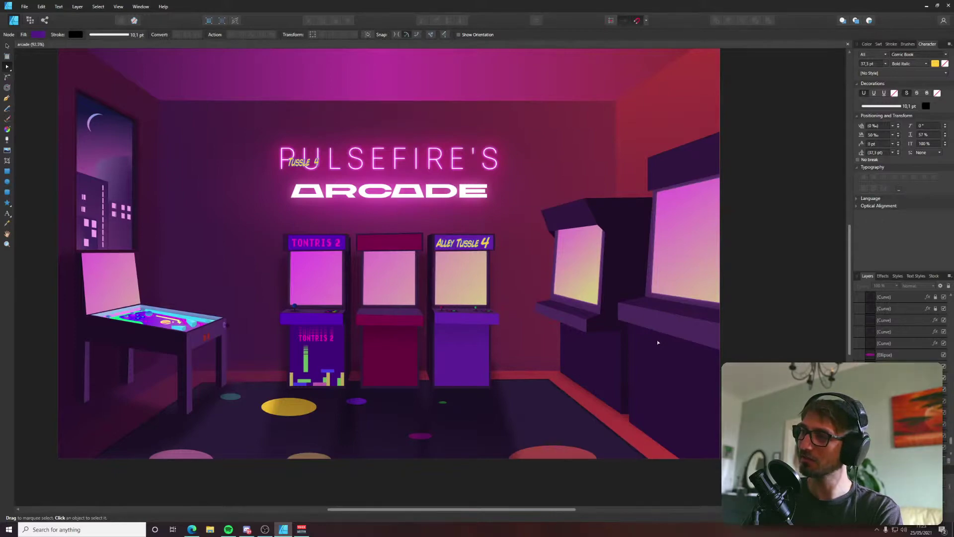
Scale the Alley, Tussle and 4 text objects down slightly together within the third cabinet's header panel.
{"action": "scroll", "coordinate": [453, 246], "scroll_direction": "up", "scroll_amount": 6}
{"action": "left_click", "coordinate": [453, 246]}
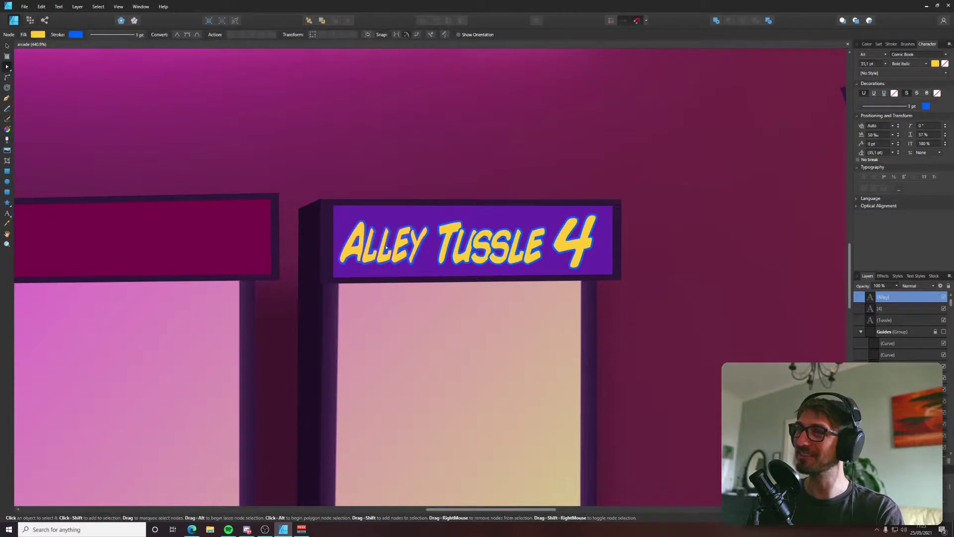
{"action": "key", "text": "v"}
{"action": "left_click", "coordinate": [461, 251], "text": "shift"}
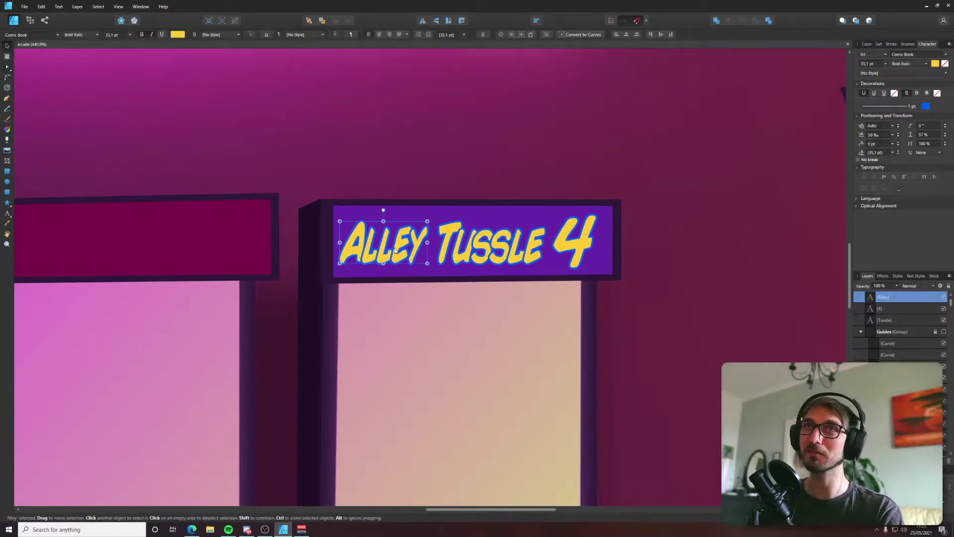
{"action": "left_click", "coordinate": [579, 252], "text": "shift"}
{"action": "left_click_drag", "start_coordinate": [339, 266], "coordinate": [350, 264]}
{"action": "scroll", "coordinate": [351, 264], "scroll_direction": "down", "scroll_amount": 4}
{"action": "scroll", "coordinate": [353, 263], "scroll_direction": "down", "scroll_amount": 4}
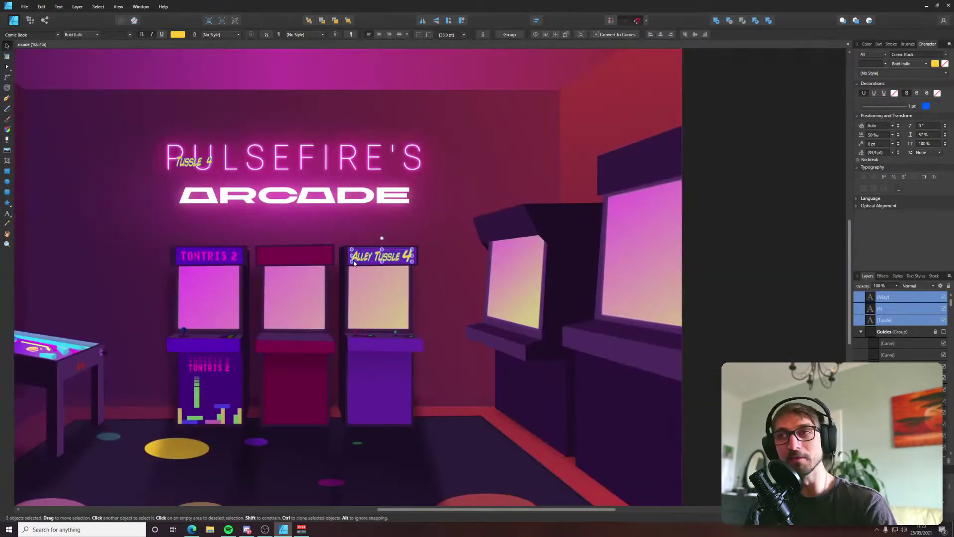
{"action": "left_click", "coordinate": [741, 187]}
{"action": "scroll", "coordinate": [711, 189], "scroll_direction": "left", "scroll_amount": 3}
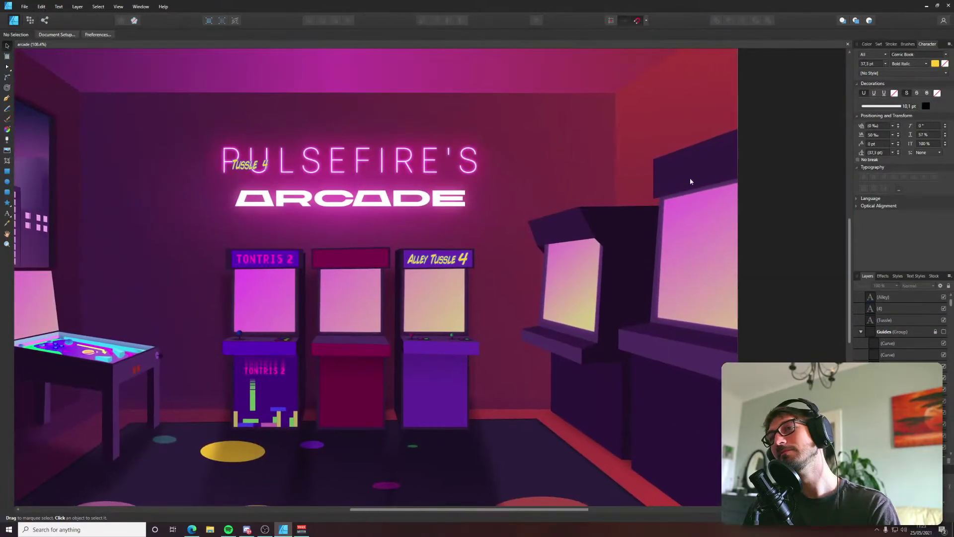
Delete the leftover Tussle 4 text overlapping the Pulsefire's sign on the back wall.
{"action": "double_click", "coordinate": [249, 168]}
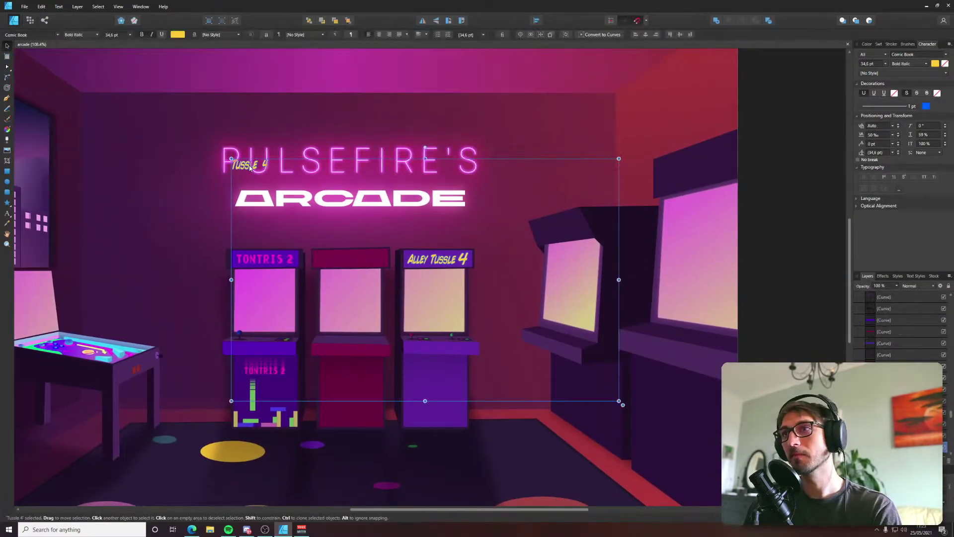
{"action": "left_click", "coordinate": [8, 47]}
{"action": "key", "text": "Delete"}
{"action": "scroll", "coordinate": [322, 186], "scroll_direction": "down", "scroll_amount": 3}
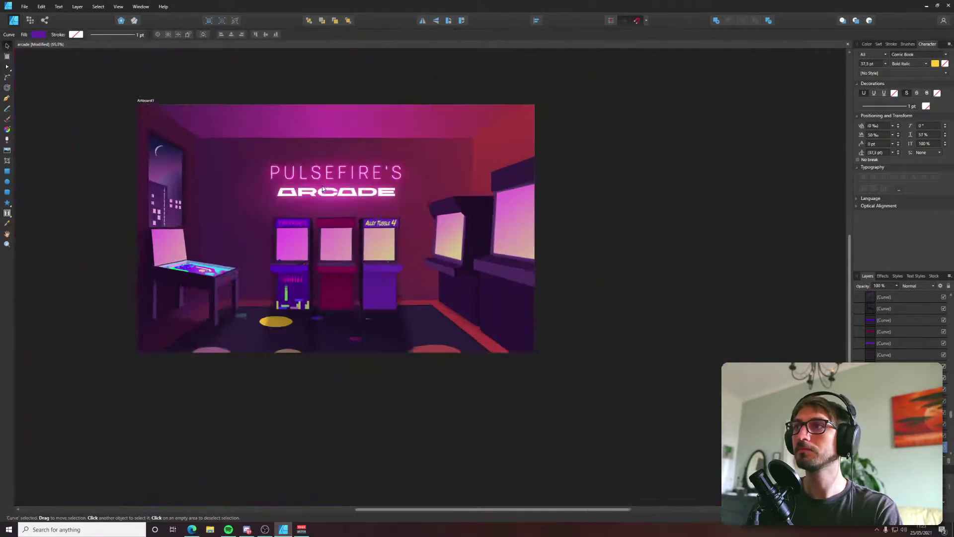
{"action": "scroll", "coordinate": [322, 186], "scroll_direction": "down", "scroll_amount": 1}
{"action": "left_click", "coordinate": [618, 216]}
Copy the Alley, Tussle and 4 text objects from the third cabinet's header onto its lower front panel.
{"action": "scroll", "coordinate": [386, 246], "scroll_direction": "up", "scroll_amount": 5}
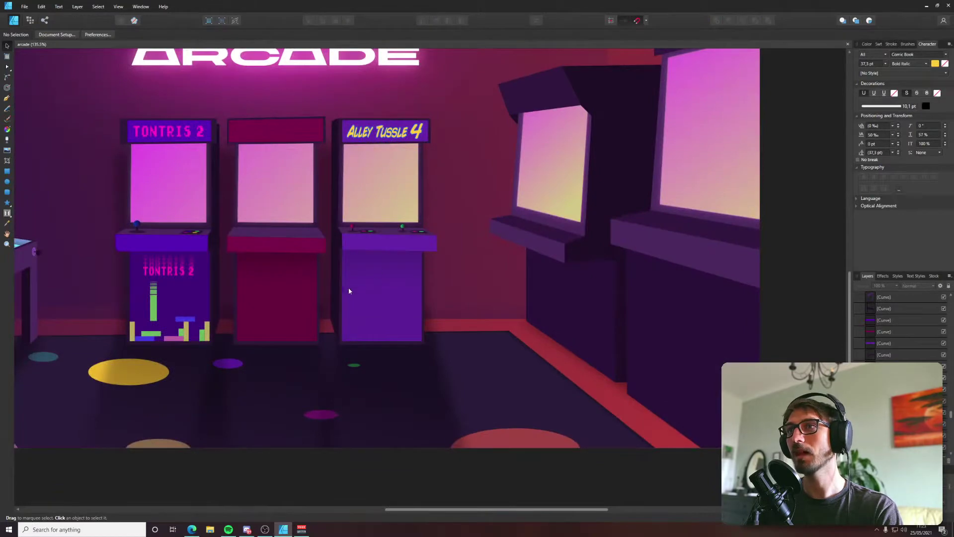
{"action": "scroll", "coordinate": [374, 298], "scroll_direction": "up", "scroll_amount": 2}
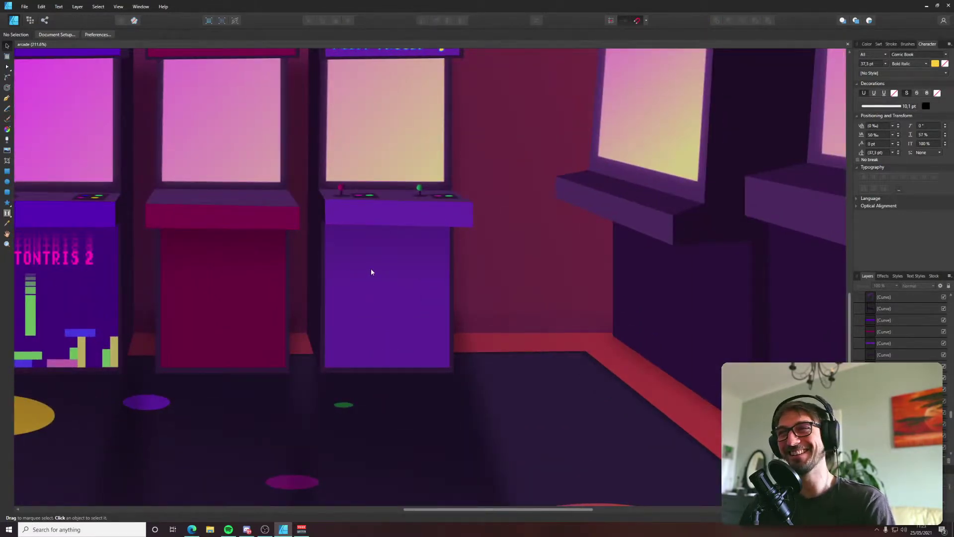
{"action": "left_click_drag", "start_coordinate": [371, 194], "coordinate": [305, 392]}
{"action": "left_click", "coordinate": [338, 240]}
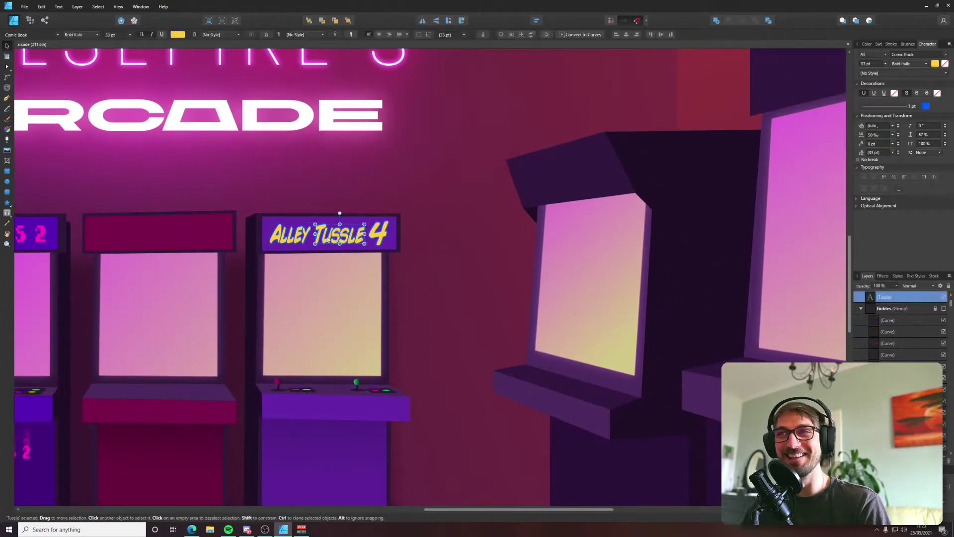
{"action": "left_click_drag", "start_coordinate": [384, 237], "coordinate": [414, 145]}
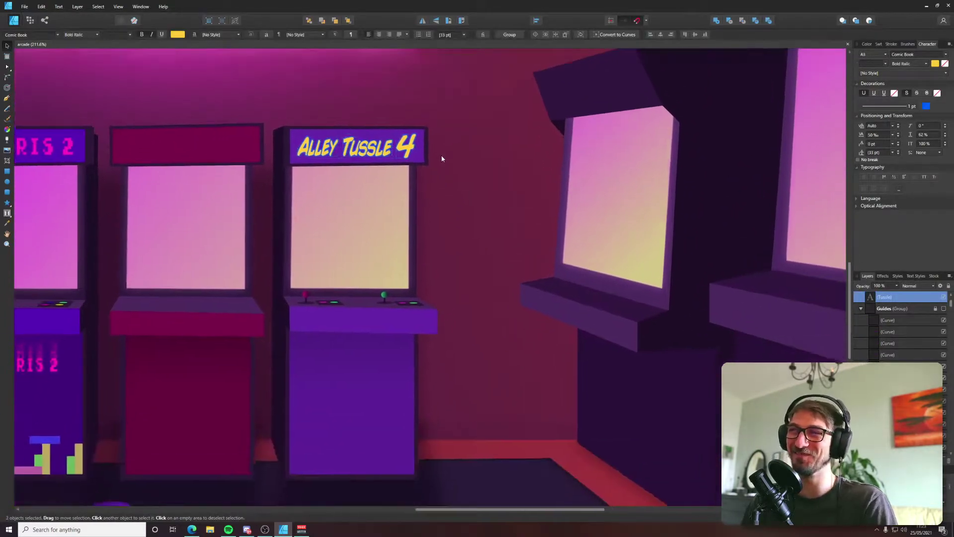
{"action": "mouse_move", "coordinate": [353, 150]}
{"action": "left_mouse_down"}
{"action": "mouse_move", "coordinate": [353, 399]}
{"action": "mouse_move", "coordinate": [374, 370]}
{"action": "mouse_move", "coordinate": [391, 386]}
{"action": "mouse_move", "coordinate": [364, 418]}
{"action": "left_mouse_up"}
Stack the copied Alley, Tussle and 4 in three lines and enlarge them together in the middle of the lower front panel.
{"action": "left_click", "coordinate": [326, 393]}
{"action": "left_click", "coordinate": [369, 395], "text": "shift"}
{"action": "left_click", "coordinate": [374, 370], "text": "shift"}
{"action": "left_click_drag", "start_coordinate": [374, 371], "coordinate": [346, 373]}
{"action": "left_click_drag", "start_coordinate": [366, 438], "coordinate": [404, 457]}
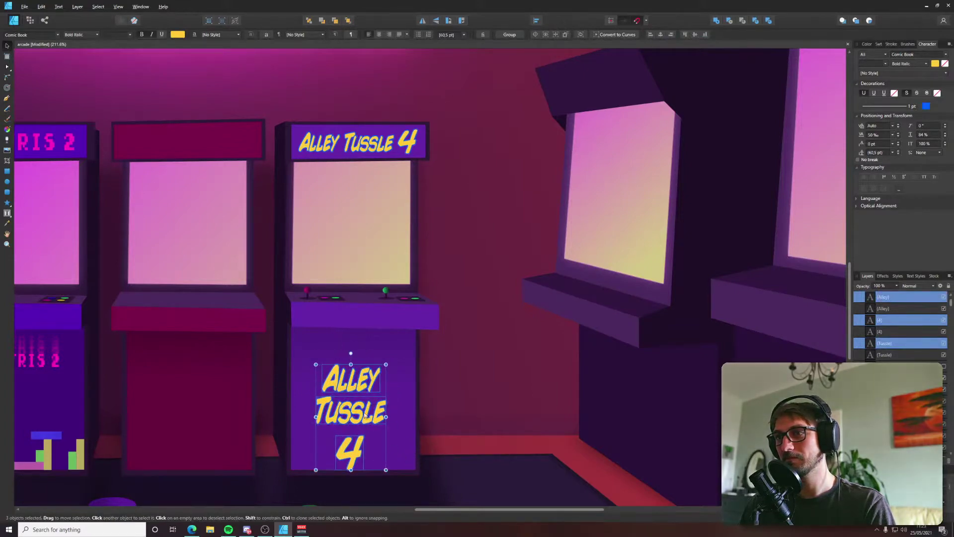
{"action": "left_click_drag", "start_coordinate": [364, 414], "coordinate": [366, 397]}
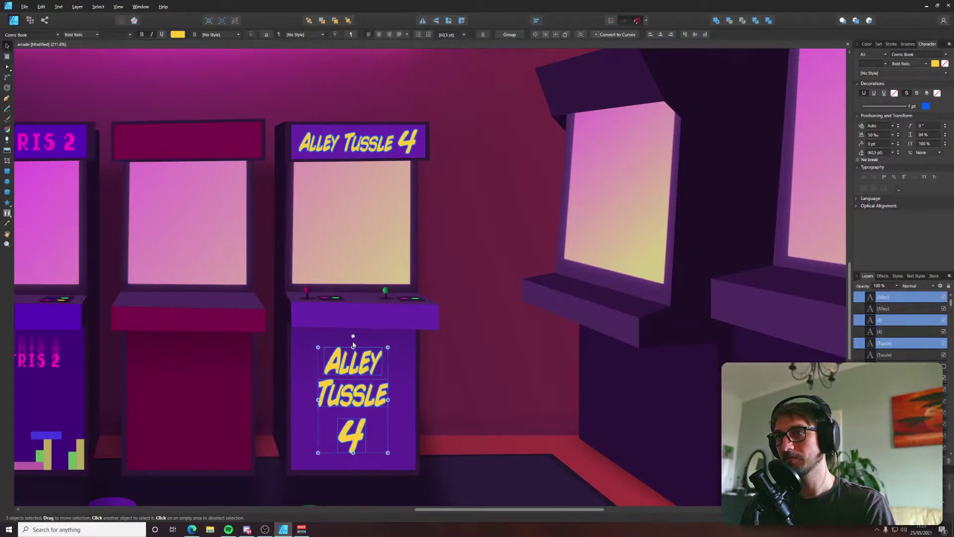
Skew the stacked title slightly to the right, center it on the panel and move the 4 closer beneath Tussle.
{"action": "left_click_drag", "start_coordinate": [353, 346], "coordinate": [384, 357]}
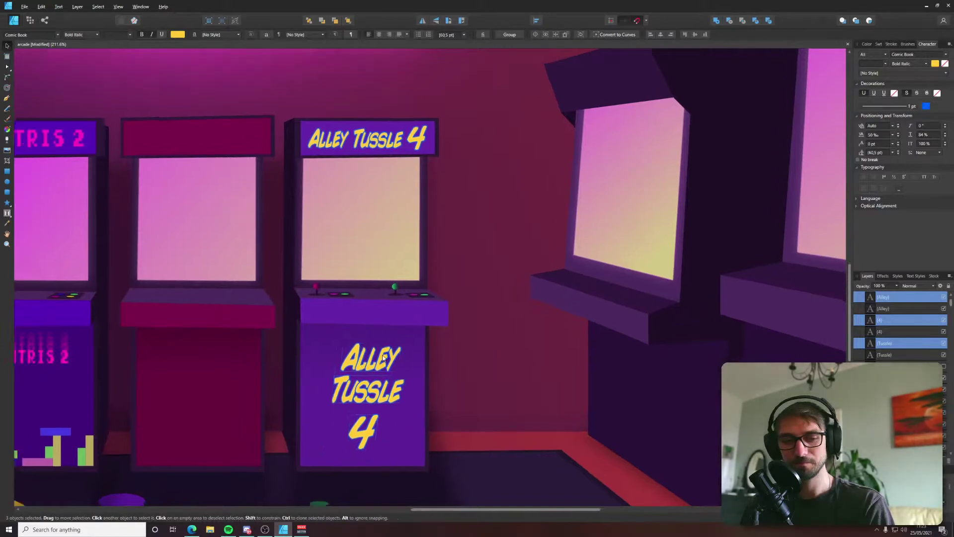
{"action": "scroll", "coordinate": [383, 356], "scroll_direction": "up", "scroll_amount": 5}
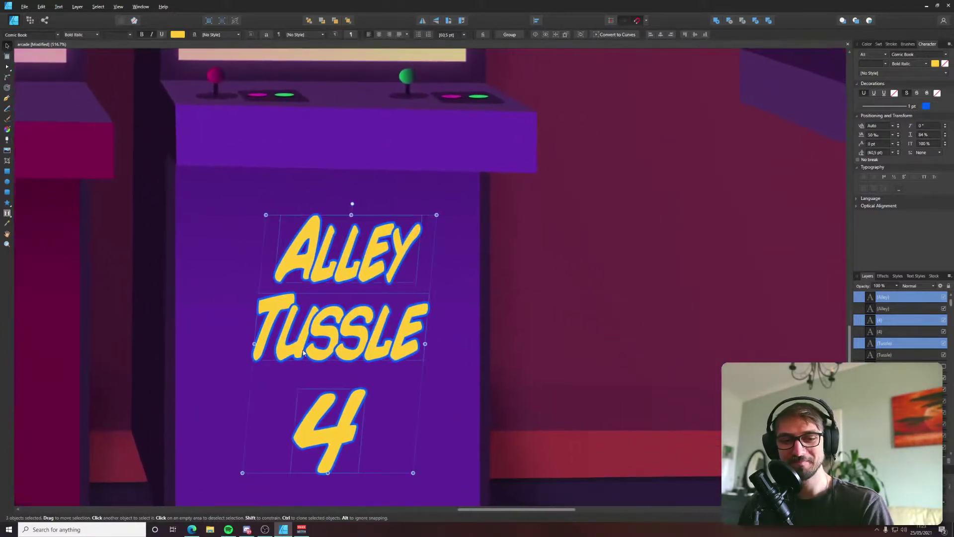
{"action": "left_click_drag", "start_coordinate": [337, 337], "coordinate": [333, 341]}
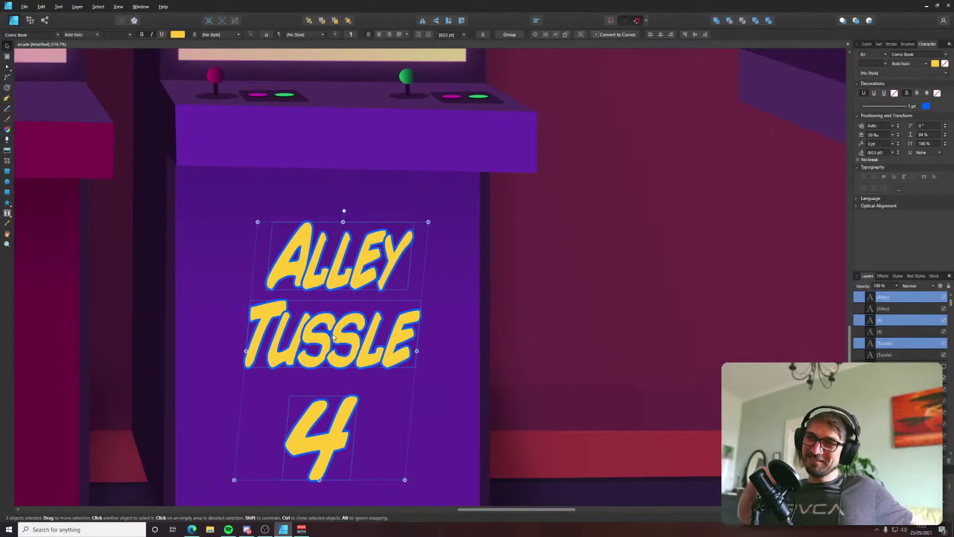
{"action": "left_click", "coordinate": [314, 411]}
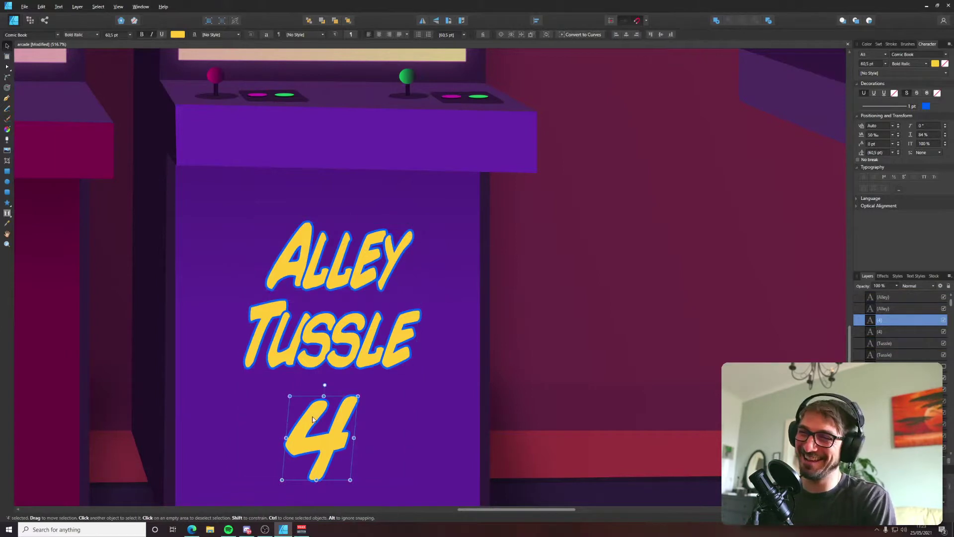
{"action": "left_click_drag", "start_coordinate": [311, 411], "coordinate": [309, 421]}
{"action": "scroll", "coordinate": [257, 350], "scroll_direction": "down", "scroll_amount": 4}
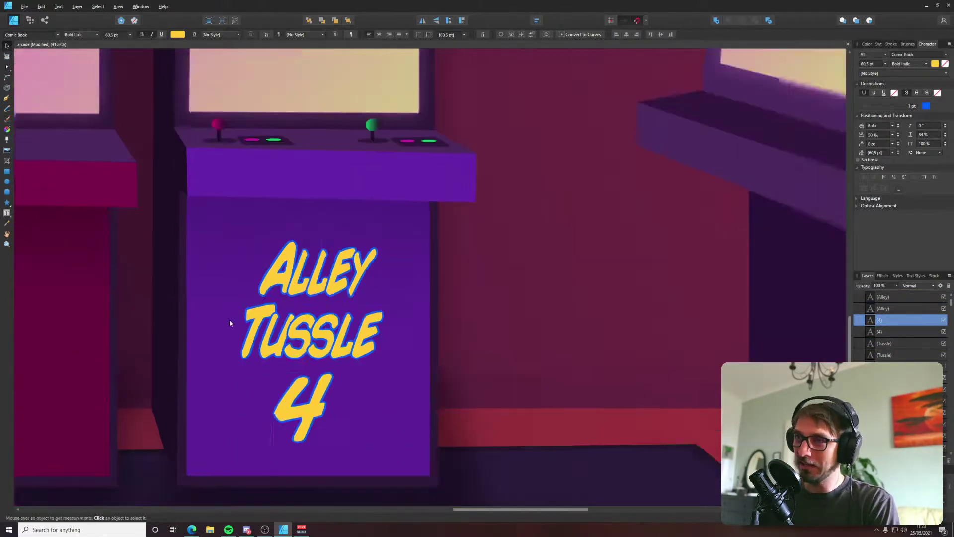
Duplicate the third cabinet's lower front panel and shrink the copy inward from both sides and the bottom as an inset behind the title.
{"action": "scroll", "coordinate": [222, 391], "scroll_direction": "down", "scroll_amount": 5}
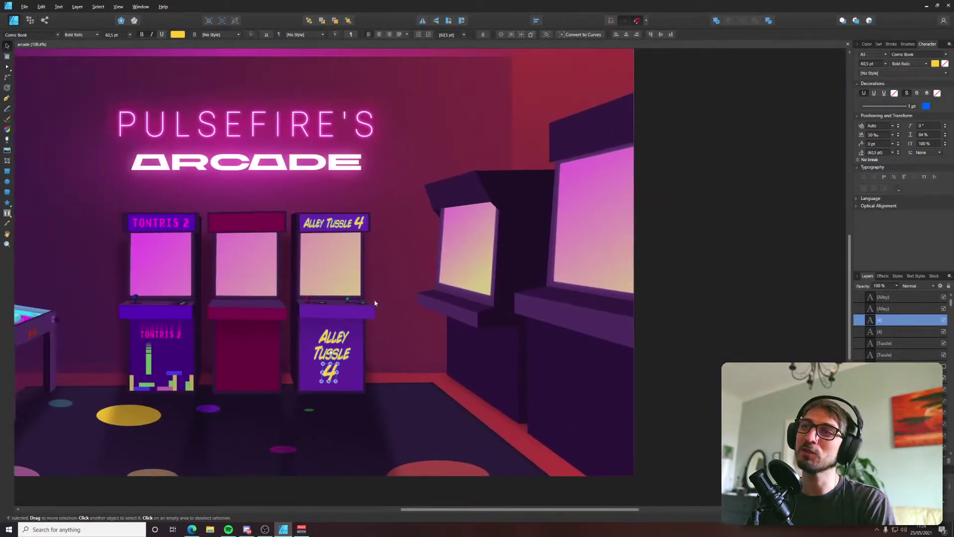
{"action": "scroll", "coordinate": [319, 365], "scroll_direction": "up", "scroll_amount": 4}
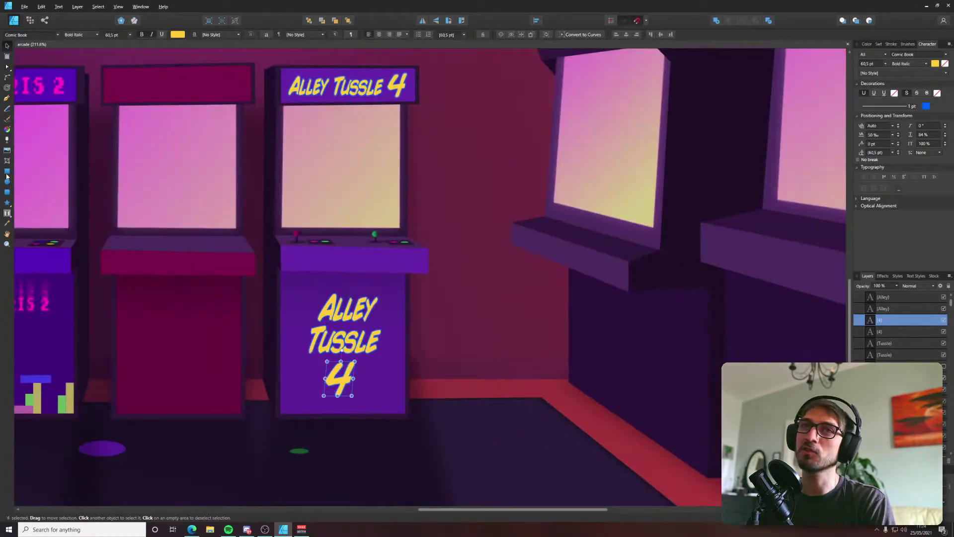
{"action": "scroll", "coordinate": [324, 318], "scroll_direction": "up", "scroll_amount": 3}
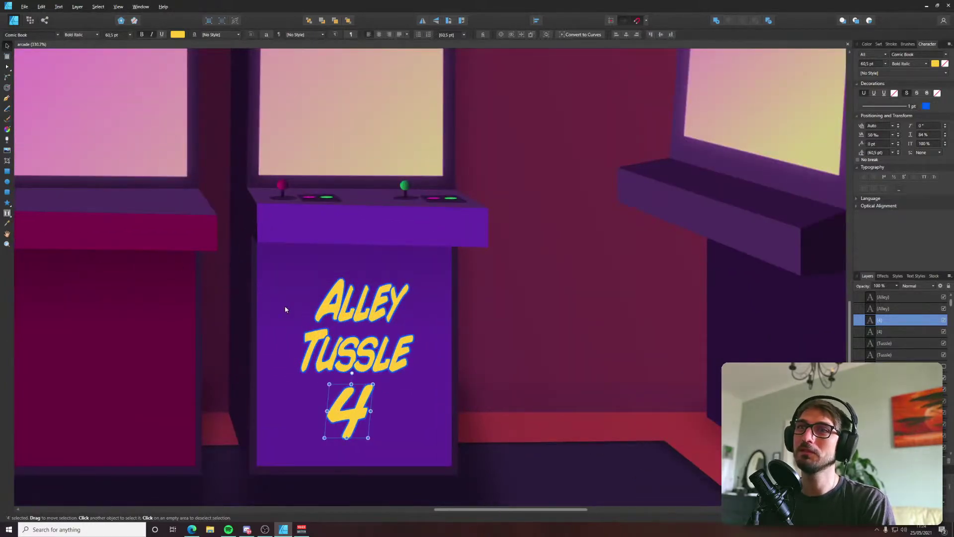
{"action": "left_click", "coordinate": [286, 309]}
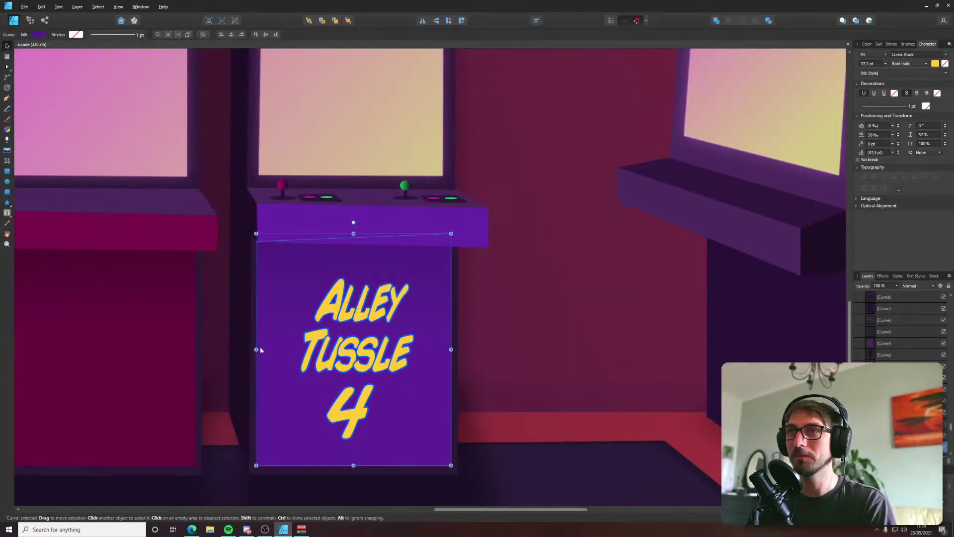
{"action": "left_click_drag", "start_coordinate": [260, 349], "coordinate": [287, 349]}
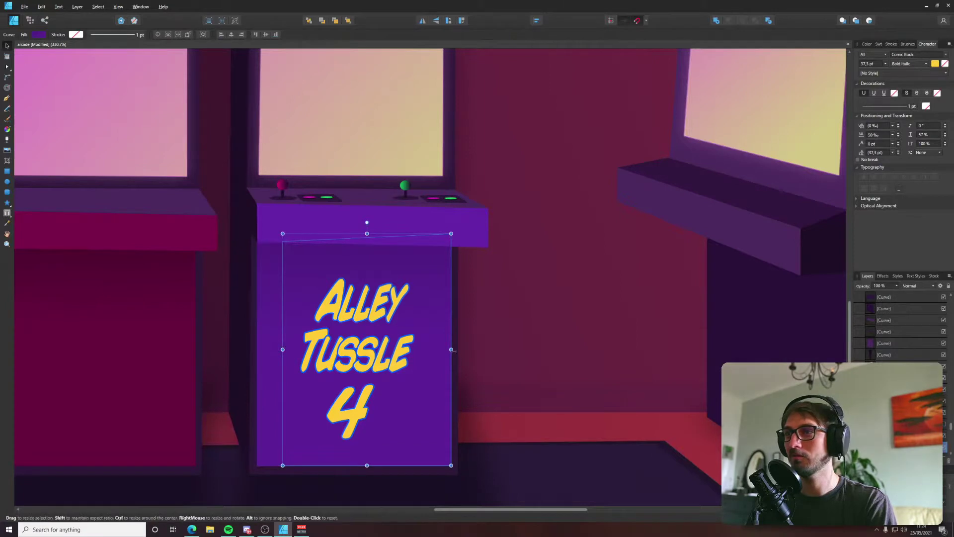
{"action": "left_click_drag", "start_coordinate": [453, 349], "coordinate": [433, 350]}
{"action": "left_click_drag", "start_coordinate": [357, 465], "coordinate": [356, 447]}
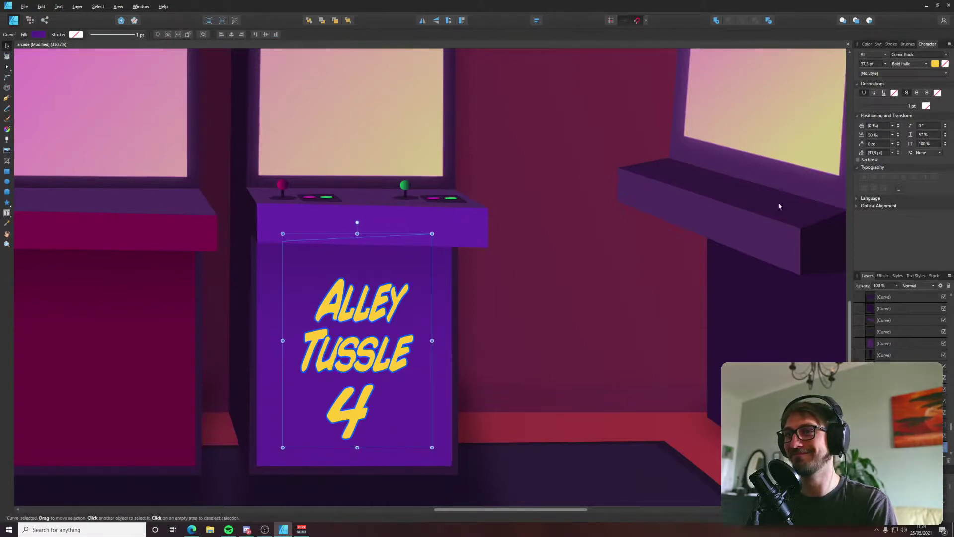
Give the inset panel a brightening blend mode that turns it vivid purple.
{"action": "left_click", "coordinate": [39, 34]}
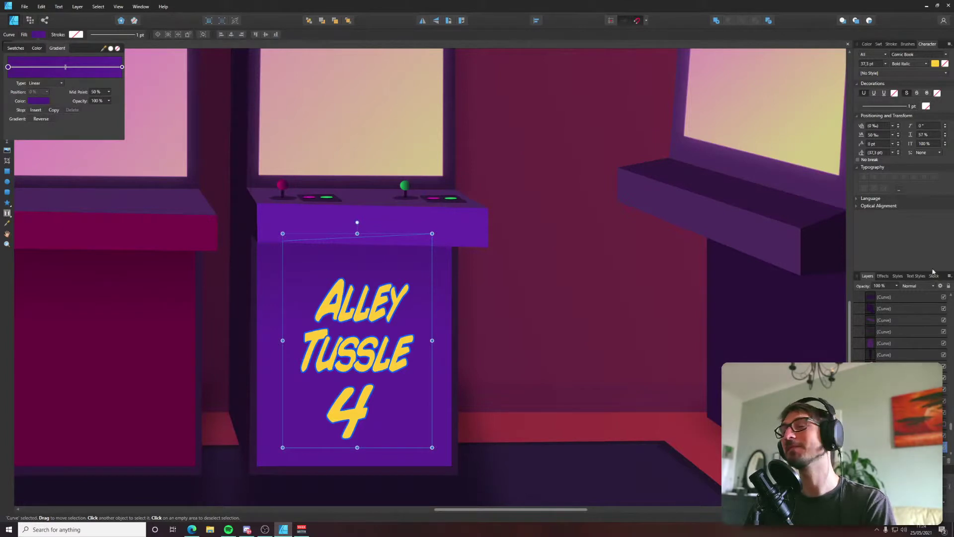
{"action": "left_click", "coordinate": [924, 286]}
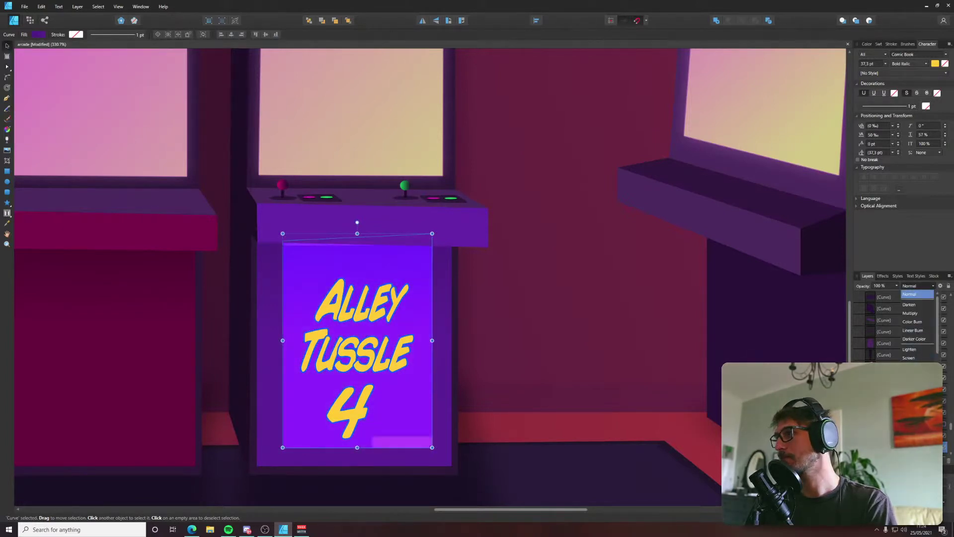
{"action": "left_click", "coordinate": [913, 375]}
Scale the stacked Alley, Tussle and 4 down together, with Alley at 38.9 pt, and move them up slightly within the inset.
{"action": "left_click", "coordinate": [348, 309]}
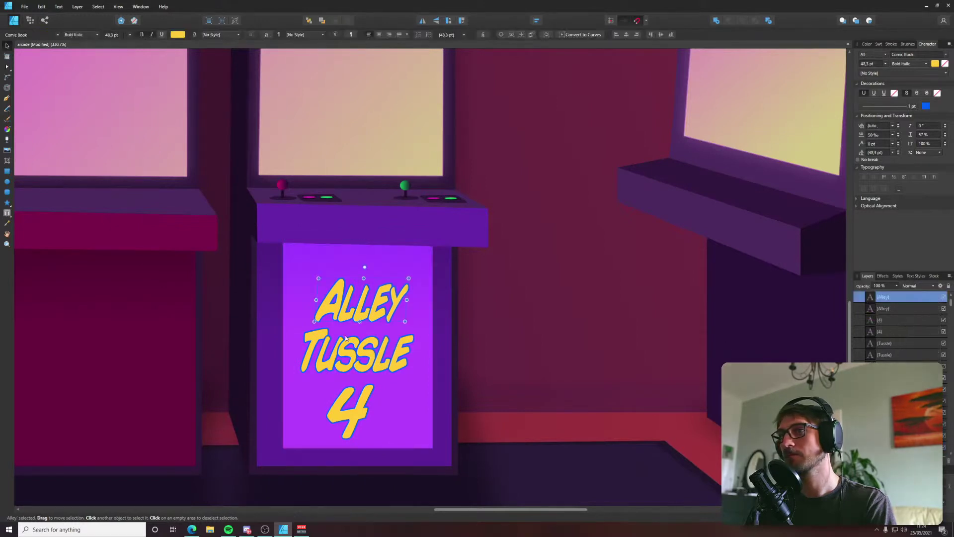
{"action": "left_click", "coordinate": [353, 358], "text": "shift"}
{"action": "left_click", "coordinate": [352, 406], "text": "shift"}
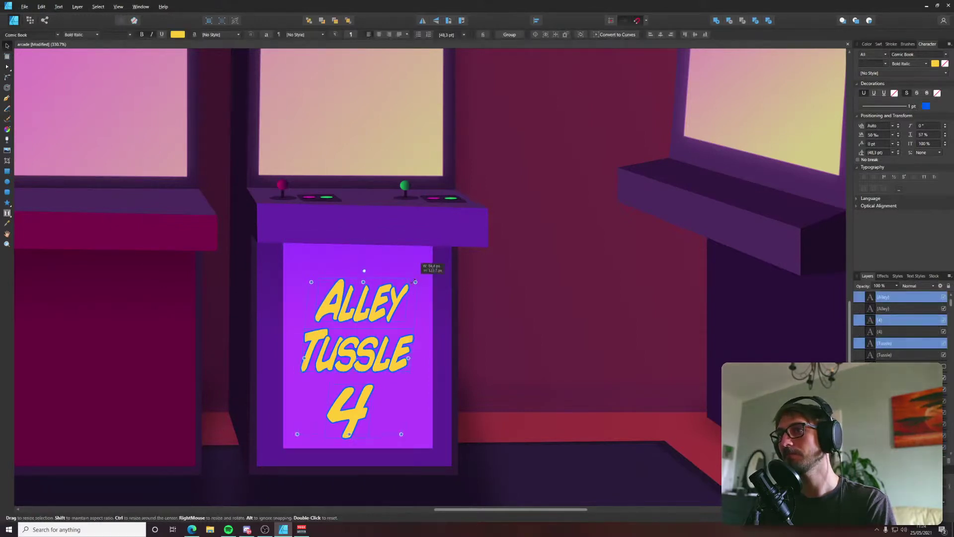
{"action": "left_click_drag", "start_coordinate": [418, 278], "coordinate": [406, 294]}
{"action": "left_click_drag", "start_coordinate": [379, 349], "coordinate": [379, 339]}
Try removing the stacked title from the inset panel, and undo the deletion.
{"action": "scroll", "coordinate": [422, 339], "scroll_direction": "down", "scroll_amount": 12}
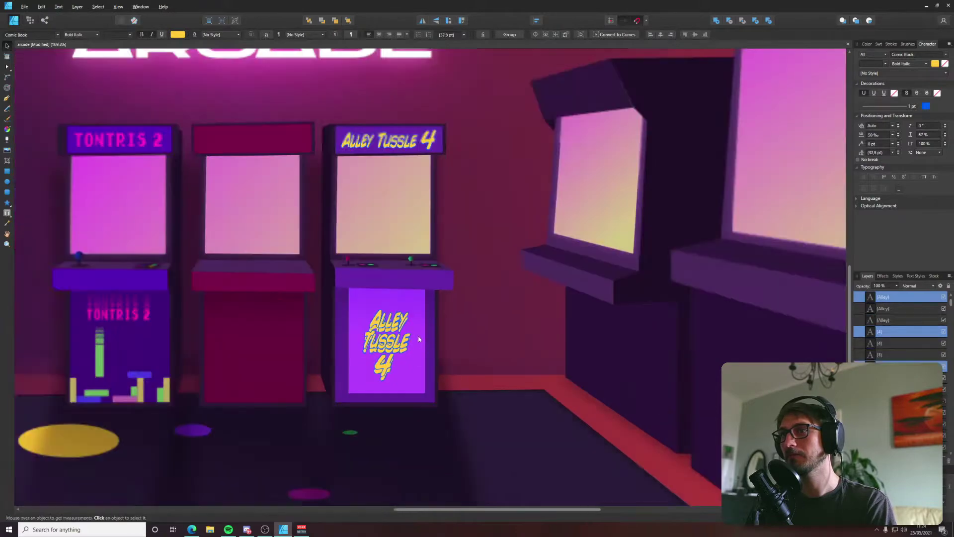
{"action": "scroll", "coordinate": [398, 348], "scroll_direction": "up", "scroll_amount": 6}
{"action": "scroll", "coordinate": [398, 348], "scroll_direction": "up", "scroll_amount": 5}
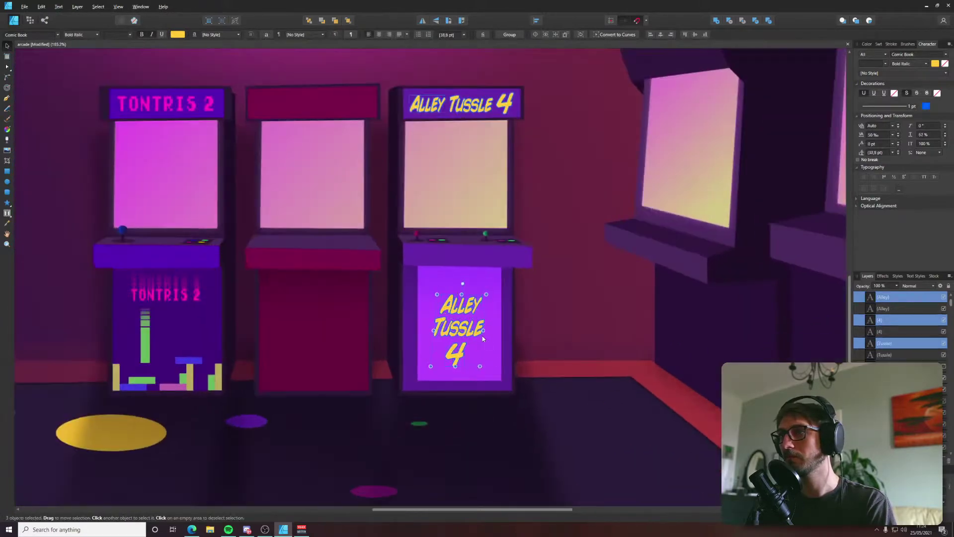
{"action": "key", "text": "Delete"}
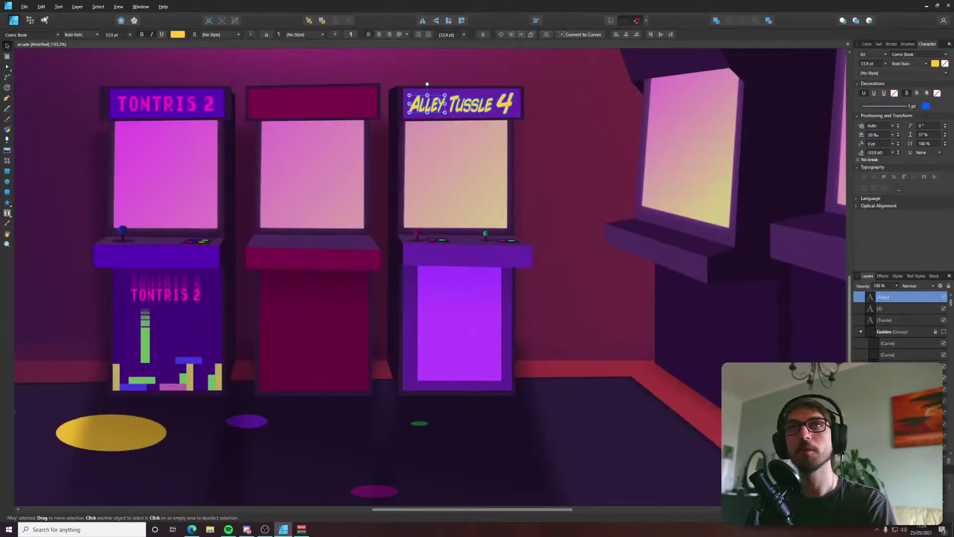
{"action": "key", "text": "ctrl+z"}
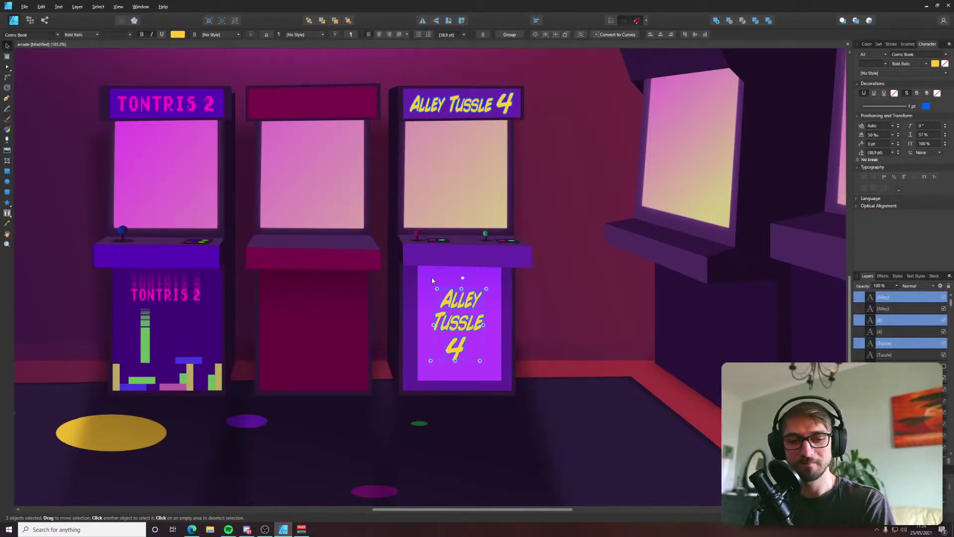
Try replacing the initial A of Alley in the lower panel's stacked title with a 4.
{"action": "scroll", "coordinate": [462, 334], "scroll_direction": "up", "scroll_amount": 5}
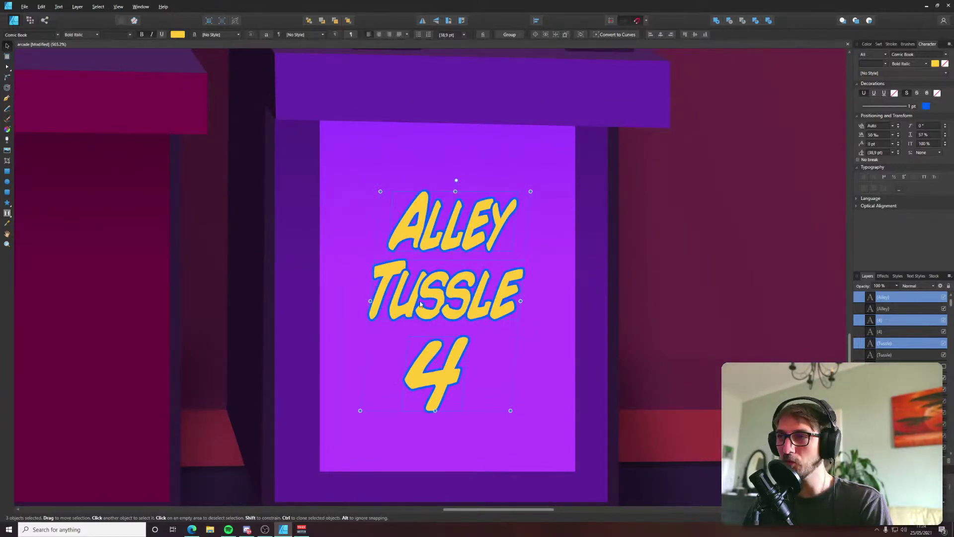
{"action": "double_click", "coordinate": [425, 230]}
{"action": "left_click_drag", "start_coordinate": [427, 229], "coordinate": [394, 227]}
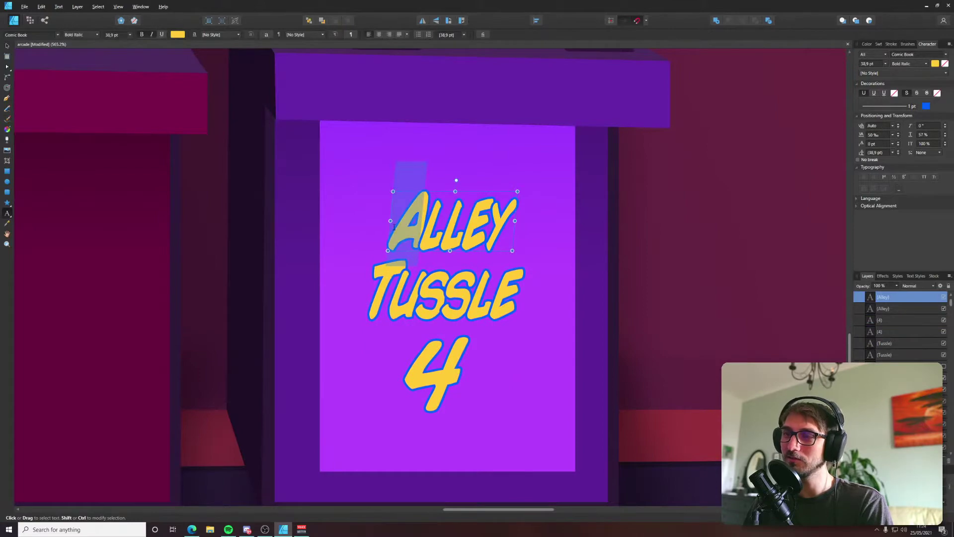
{"action": "type", "text": "4"}
{"action": "key", "text": "Escape"}
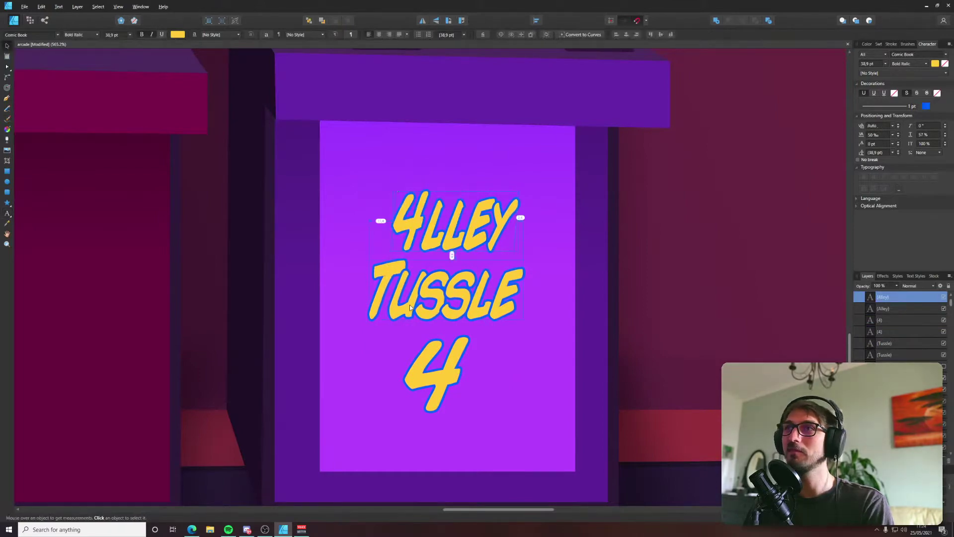
{"action": "scroll", "coordinate": [411, 307], "scroll_direction": "down", "scroll_amount": 8}
{"action": "left_click", "coordinate": [669, 256]}
{"action": "scroll", "coordinate": [418, 323], "scroll_direction": "up", "scroll_amount": 4}
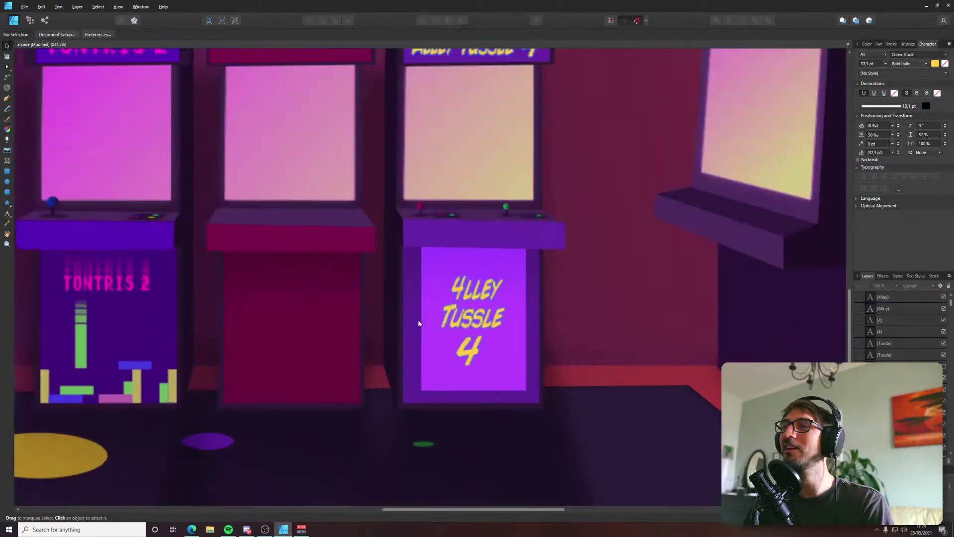
{"action": "scroll", "coordinate": [419, 323], "scroll_direction": "up", "scroll_amount": 3}
Undo the letter replacement in the stacked title's first word and leave text editing.
{"action": "double_click", "coordinate": [478, 282]}
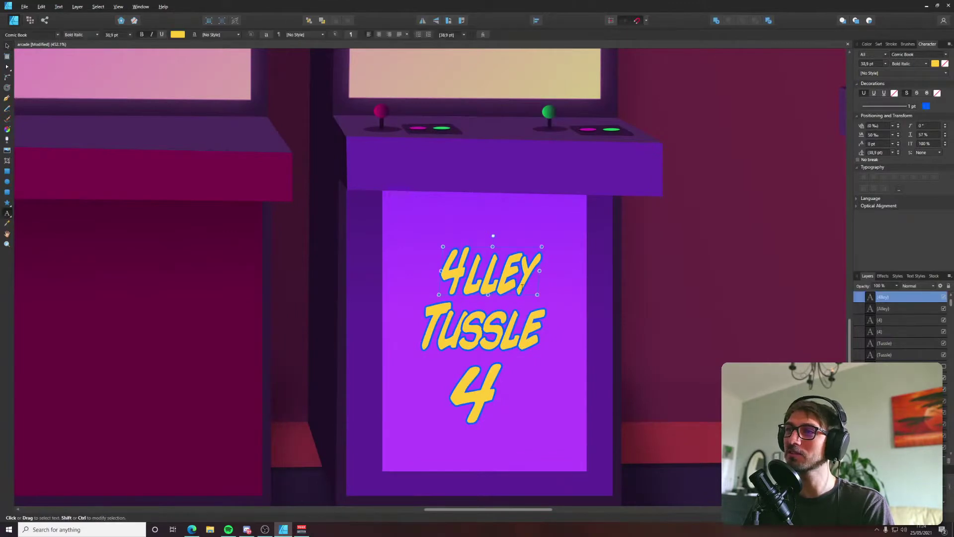
{"action": "key", "text": "ctrl+z"}
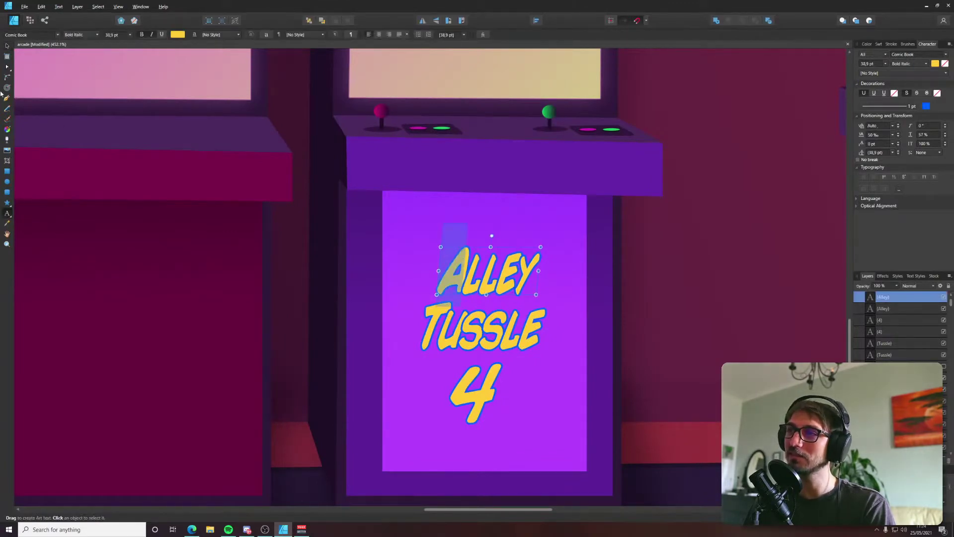
{"action": "left_click", "coordinate": [7, 46]}
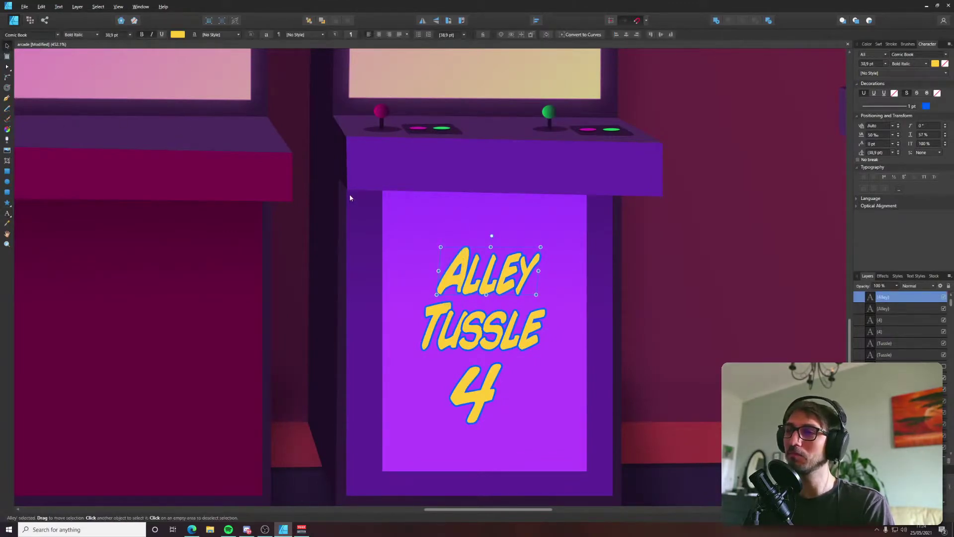
{"action": "scroll", "coordinate": [350, 198], "scroll_direction": "up", "scroll_amount": 8}
{"action": "scroll", "coordinate": [375, 343], "scroll_direction": "down", "scroll_amount": 5}
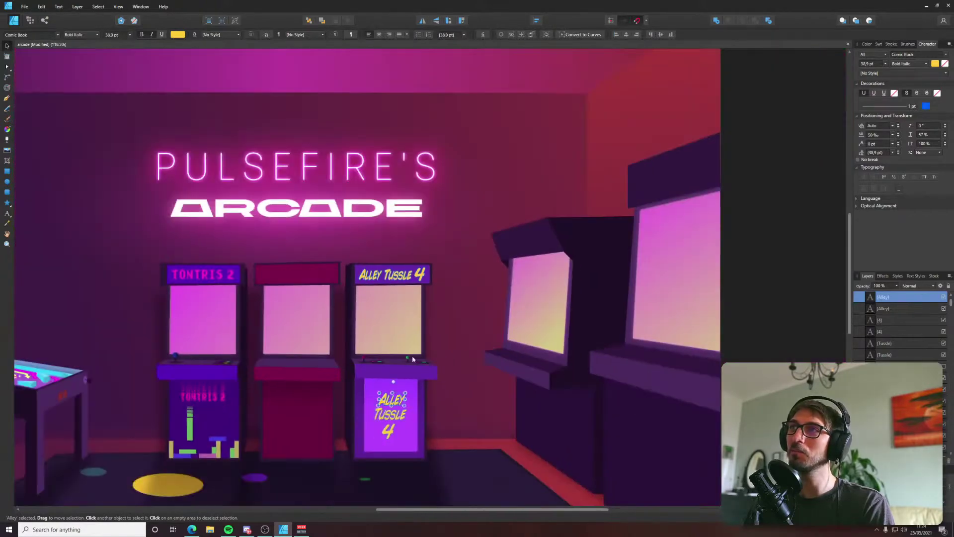
Delete the stacked Alley, Tussle and 4 text objects from the third cabinet's lower front panel.
{"action": "scroll", "coordinate": [413, 356], "scroll_direction": "down", "scroll_amount": 4}
{"action": "left_click", "coordinate": [585, 313]}
{"action": "left_click_drag", "start_coordinate": [585, 313], "coordinate": [705, 304]}
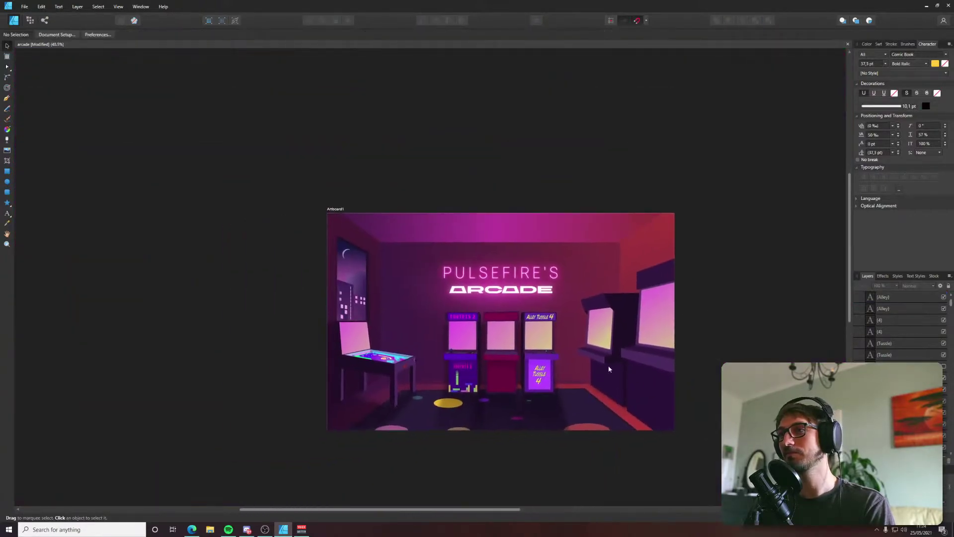
{"action": "scroll", "coordinate": [609, 369], "scroll_direction": "up", "scroll_amount": 4}
{"action": "scroll", "coordinate": [526, 368], "scroll_direction": "up", "scroll_amount": 5}
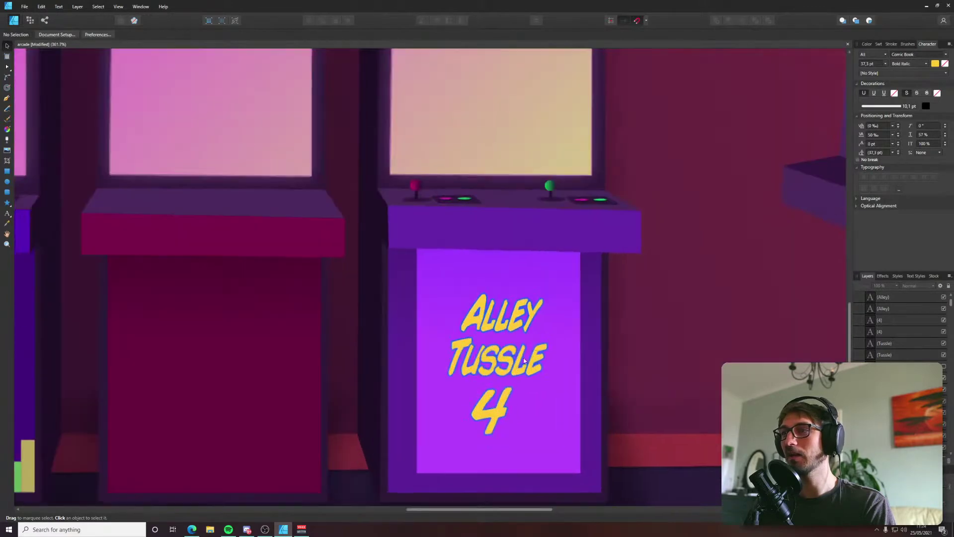
{"action": "left_click", "coordinate": [502, 313]}
{"action": "left_click", "coordinate": [497, 358], "text": "shift"}
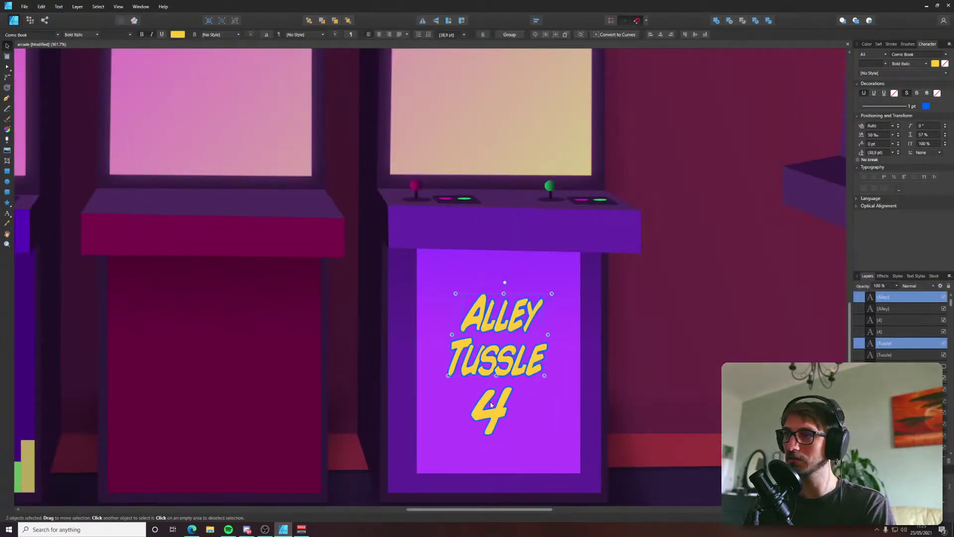
{"action": "left_click", "coordinate": [491, 405], "text": "shift"}
{"action": "key", "text": "Delete"}
{"action": "scroll", "coordinate": [484, 391], "scroll_direction": "down", "scroll_amount": 7}
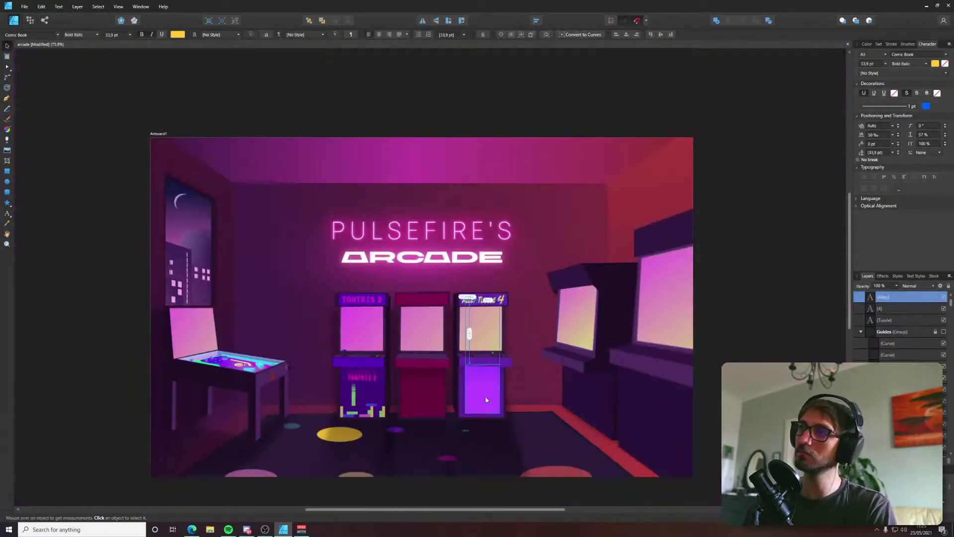
Duplicate the third cabinet's glowing inset panel, scale the copy down around its centre to form a brighter inner rectangle, and save the document.
{"action": "scroll", "coordinate": [496, 403], "scroll_direction": "up", "scroll_amount": 5}
{"action": "left_click", "coordinate": [519, 370]}
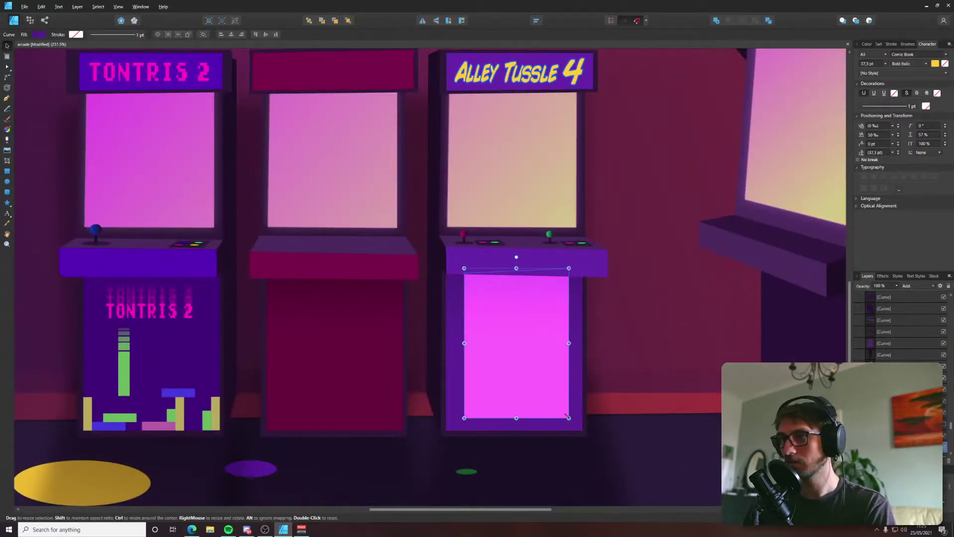
{"action": "left_click_drag", "start_coordinate": [569, 416], "coordinate": [514, 404]}
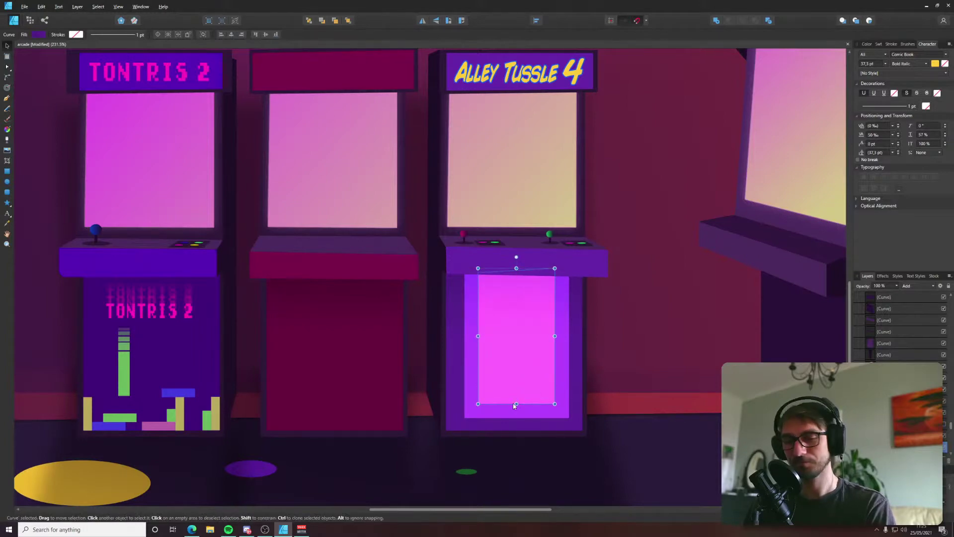
{"action": "key", "text": "ctrl+0"}
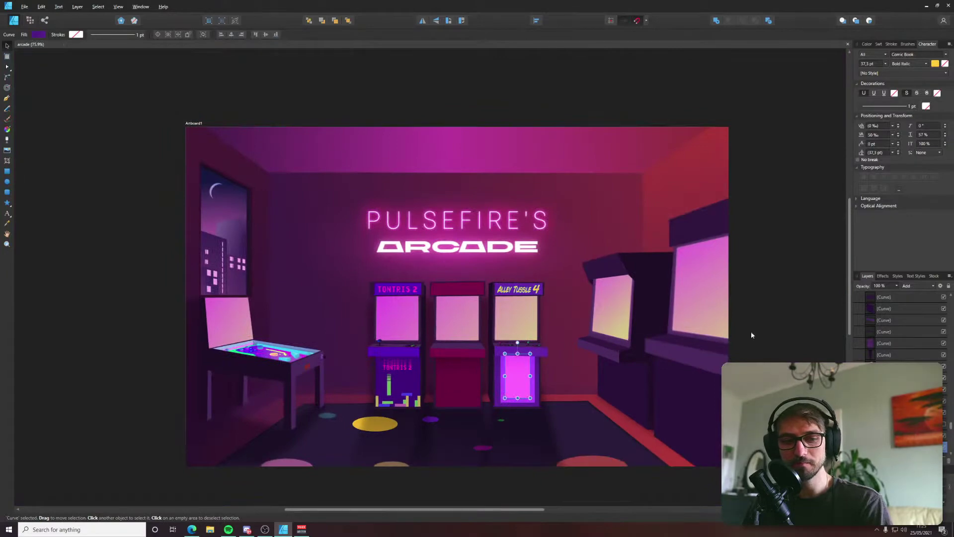
{"action": "left_click", "coordinate": [752, 335]}
{"action": "left_click_drag", "start_coordinate": [687, 323], "coordinate": [717, 327]}
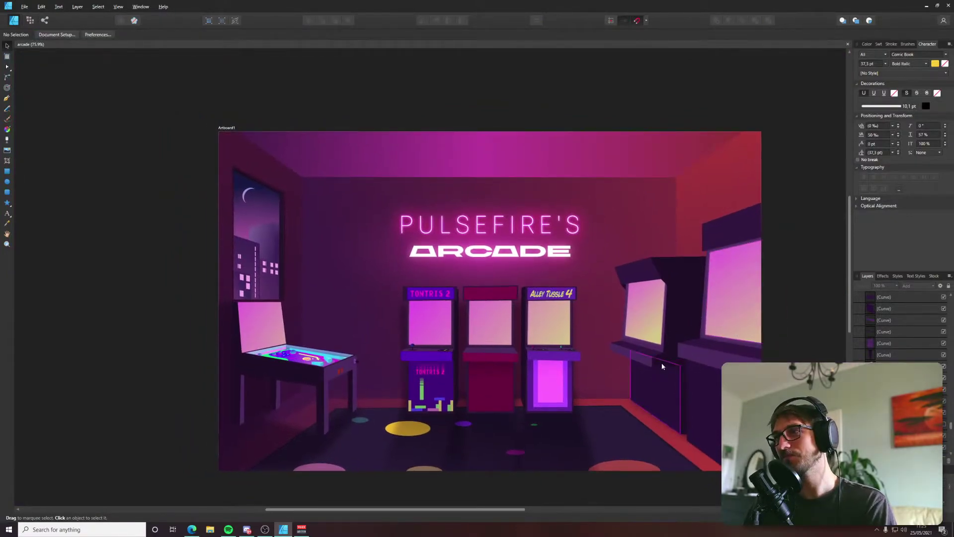
{"action": "scroll", "coordinate": [658, 374], "scroll_direction": "up", "scroll_amount": 1}
{"action": "scroll", "coordinate": [636, 347], "scroll_direction": "right", "scroll_amount": 3}
{"action": "scroll", "coordinate": [617, 328], "scroll_direction": "down", "scroll_amount": 1}
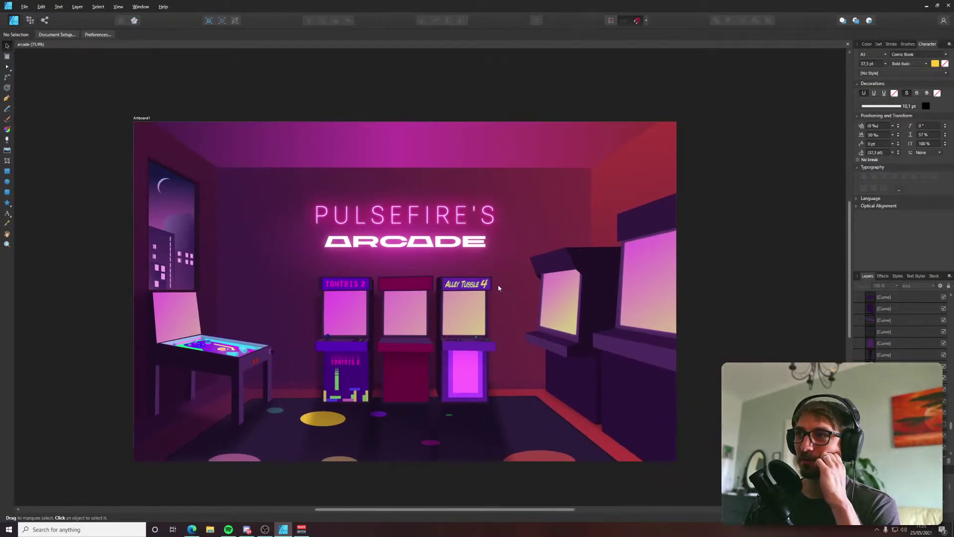
Recolour the outline of all three parts of the Alley Tussle 4 title on the third cabinet's marquee to pink, and save the document.
{"action": "left_click", "coordinate": [485, 286]}
{"action": "scroll", "coordinate": [485, 286], "scroll_direction": "up", "scroll_amount": 4}
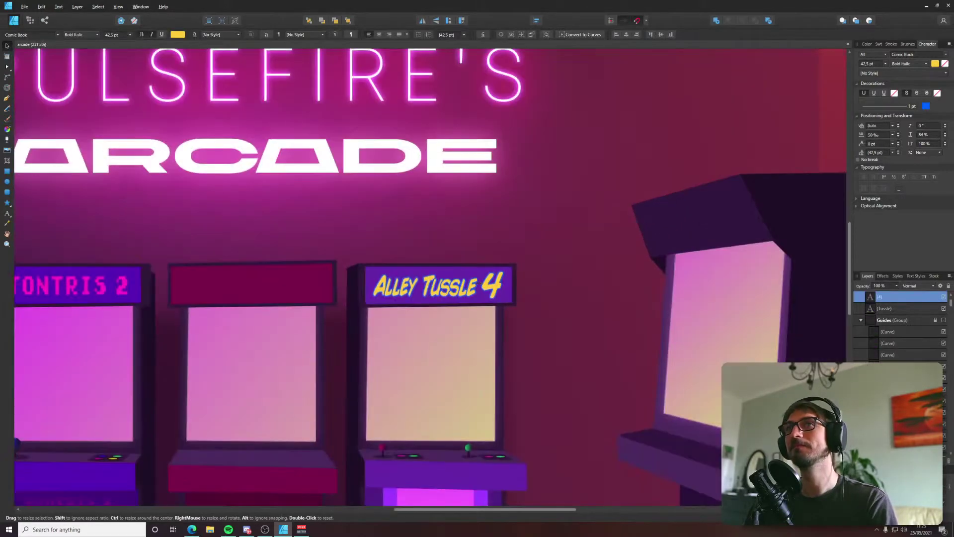
{"action": "left_click", "coordinate": [469, 284], "text": "shift"}
{"action": "left_click", "coordinate": [407, 287], "text": "shift"}
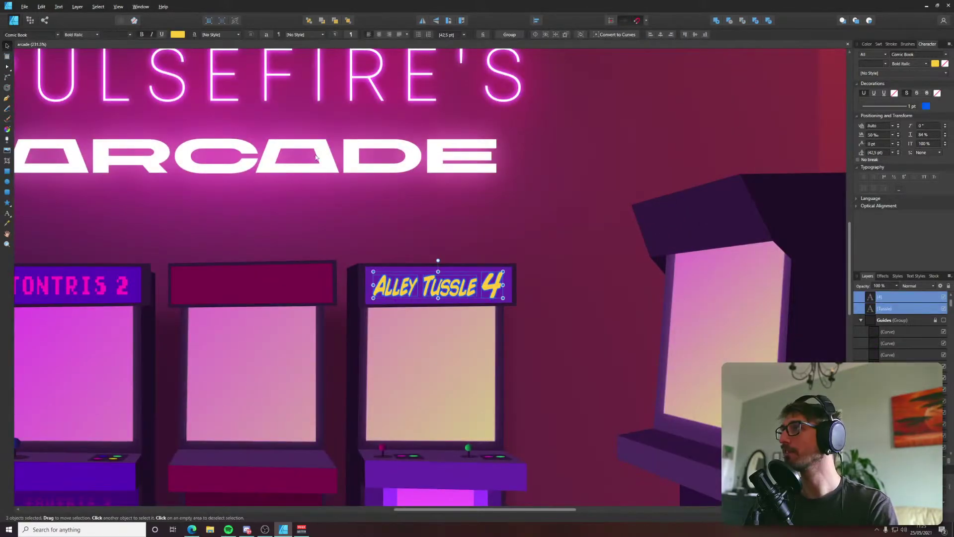
{"action": "scroll", "coordinate": [447, 263], "scroll_direction": "up", "scroll_amount": 3}
{"action": "left_click", "coordinate": [927, 106]}
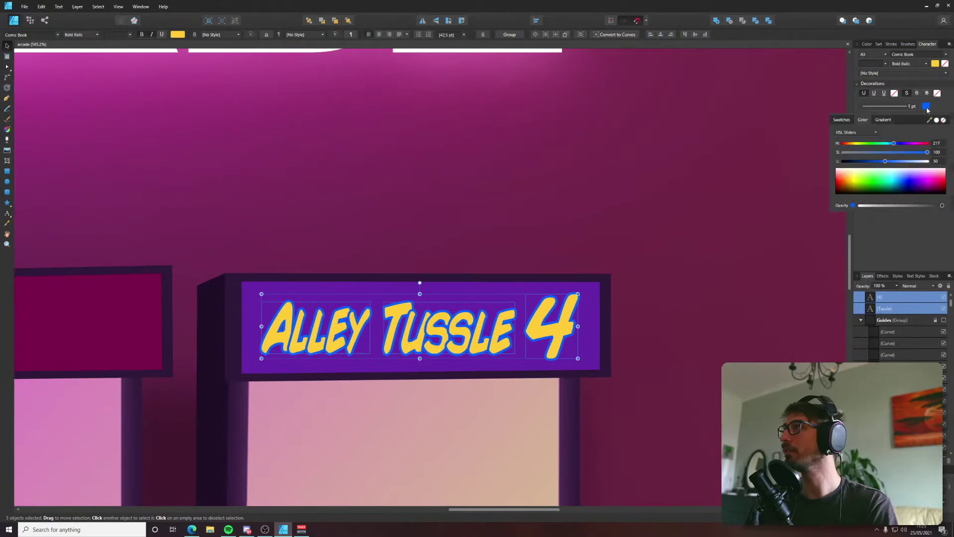
{"action": "left_click_drag", "start_coordinate": [905, 143], "coordinate": [916, 147]}
{"action": "left_click", "coordinate": [721, 234]}
{"action": "scroll", "coordinate": [721, 233], "scroll_direction": "down", "scroll_amount": 6}
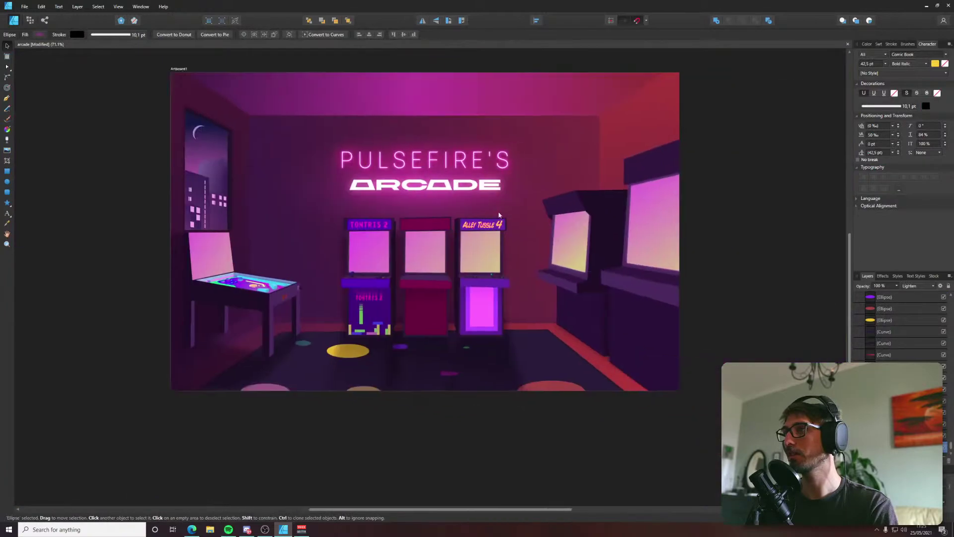
{"action": "scroll", "coordinate": [780, 201], "scroll_direction": "right", "scroll_amount": 2}
{"action": "left_click", "coordinate": [782, 202]}
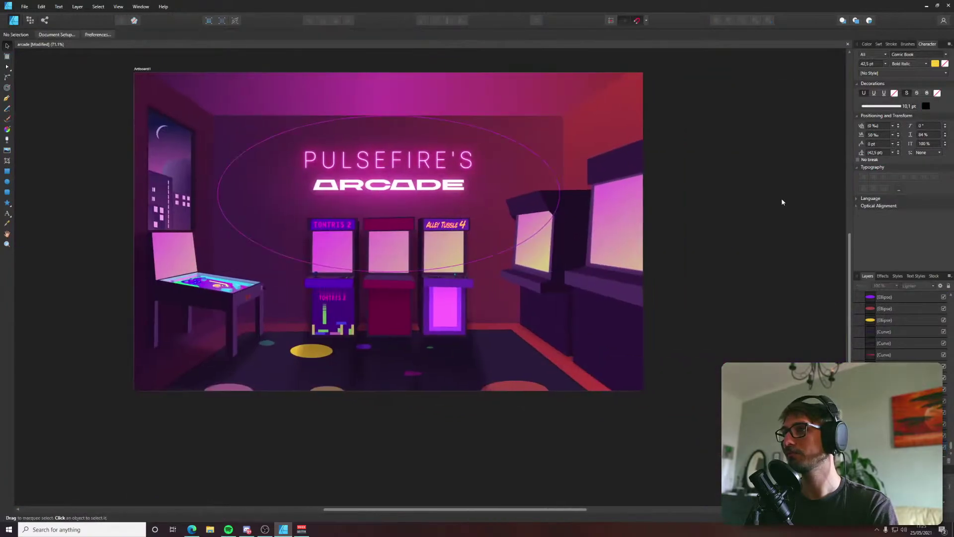
{"action": "scroll", "coordinate": [574, 227], "scroll_direction": "up", "scroll_amount": 1}
{"action": "key", "text": "ctrl+s"}
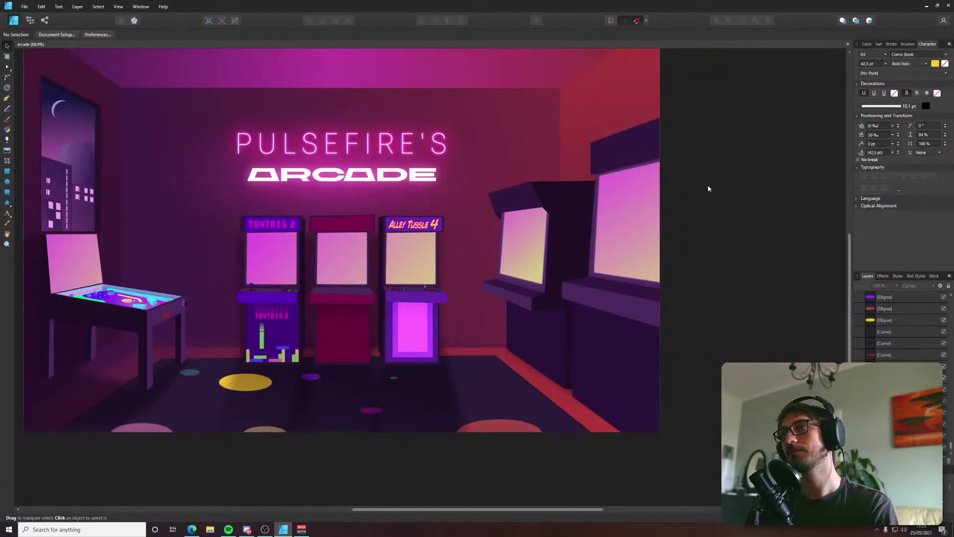
{"action": "scroll", "coordinate": [708, 188], "scroll_direction": "left", "scroll_amount": 2}
{"action": "scroll", "coordinate": [491, 251], "scroll_direction": "up", "scroll_amount": 4}
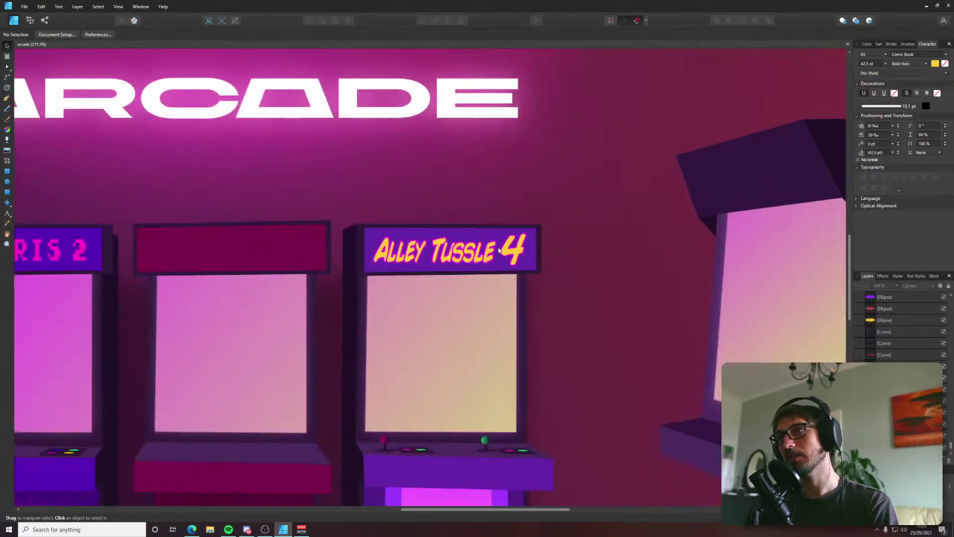
{"action": "scroll", "coordinate": [497, 251], "scroll_direction": "down", "scroll_amount": 2}
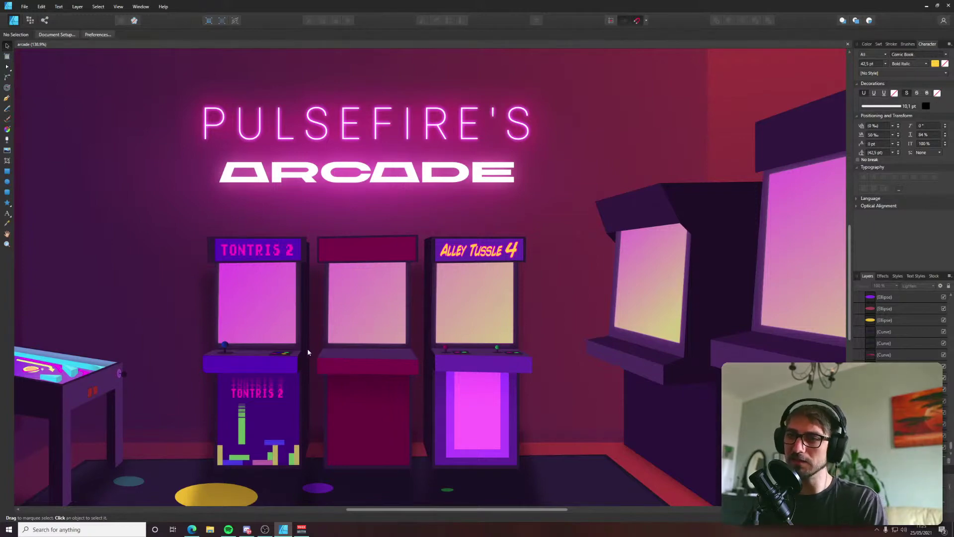
{"action": "scroll", "coordinate": [307, 348], "scroll_direction": "down", "scroll_amount": 4}
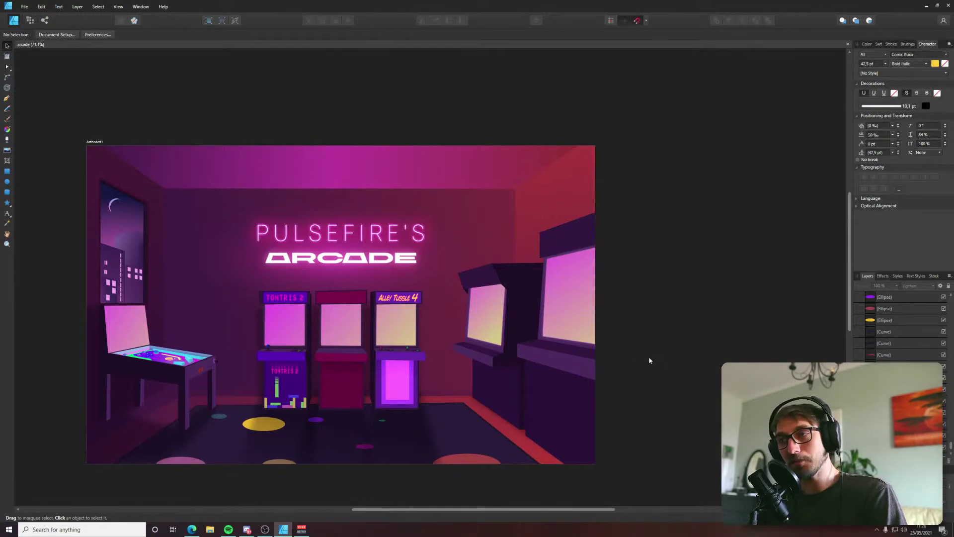
{"action": "mouse_move", "coordinate": [225, 534]}
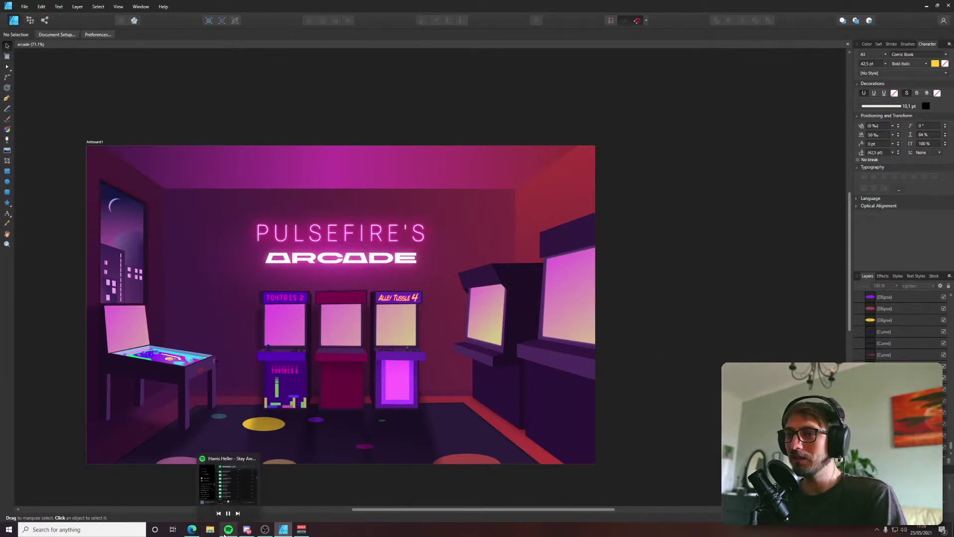